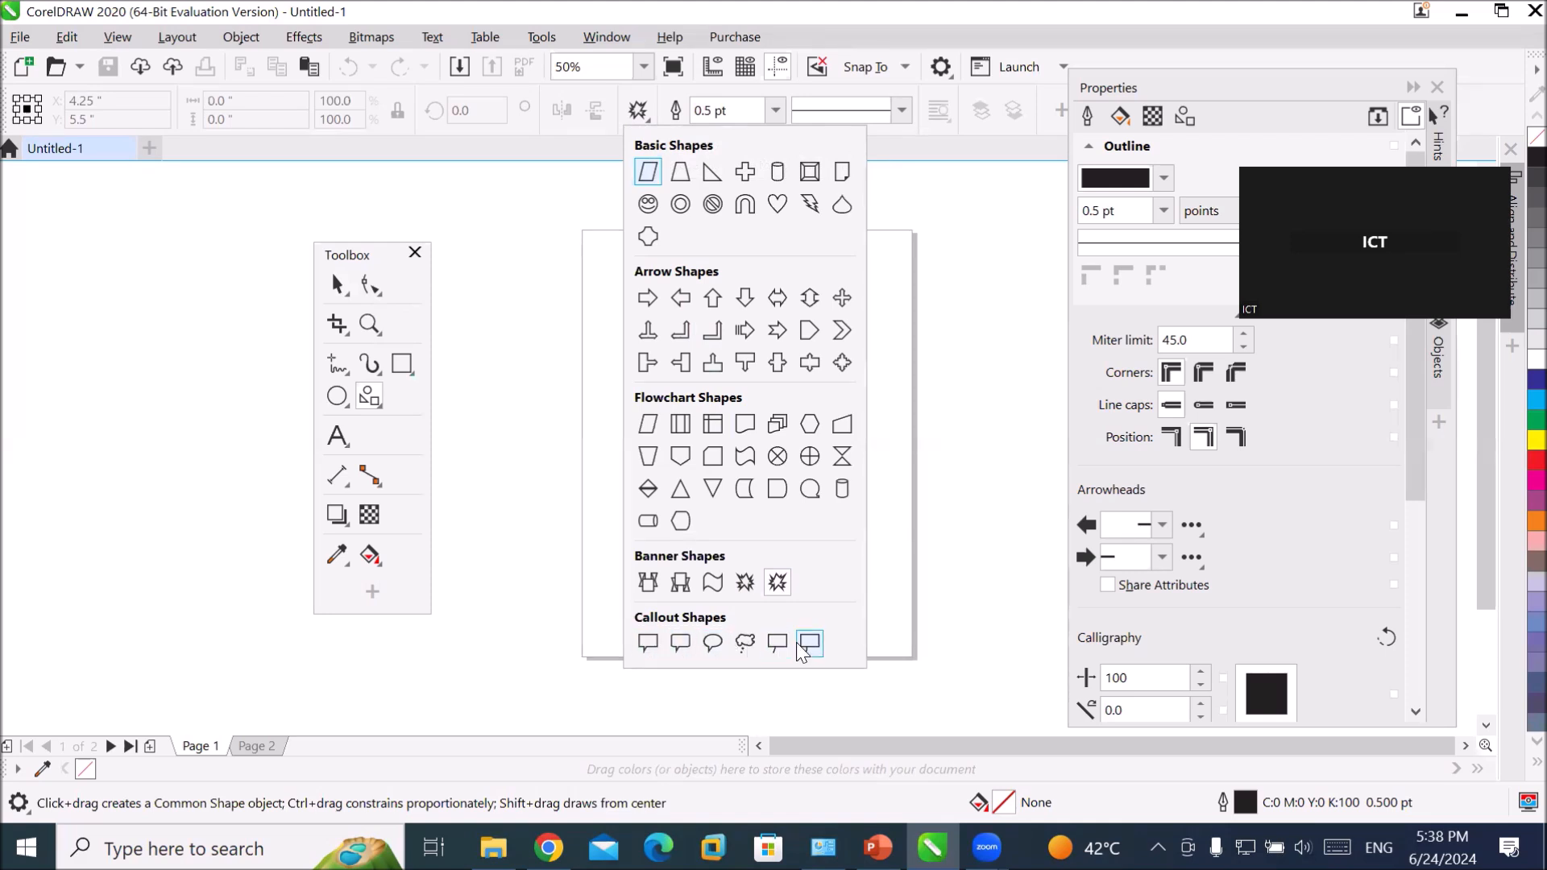
- Add the artistic text "Common Shapes" near the top of the page using the Text tool
{"action": "left_click", "coordinate": [936, 423]}
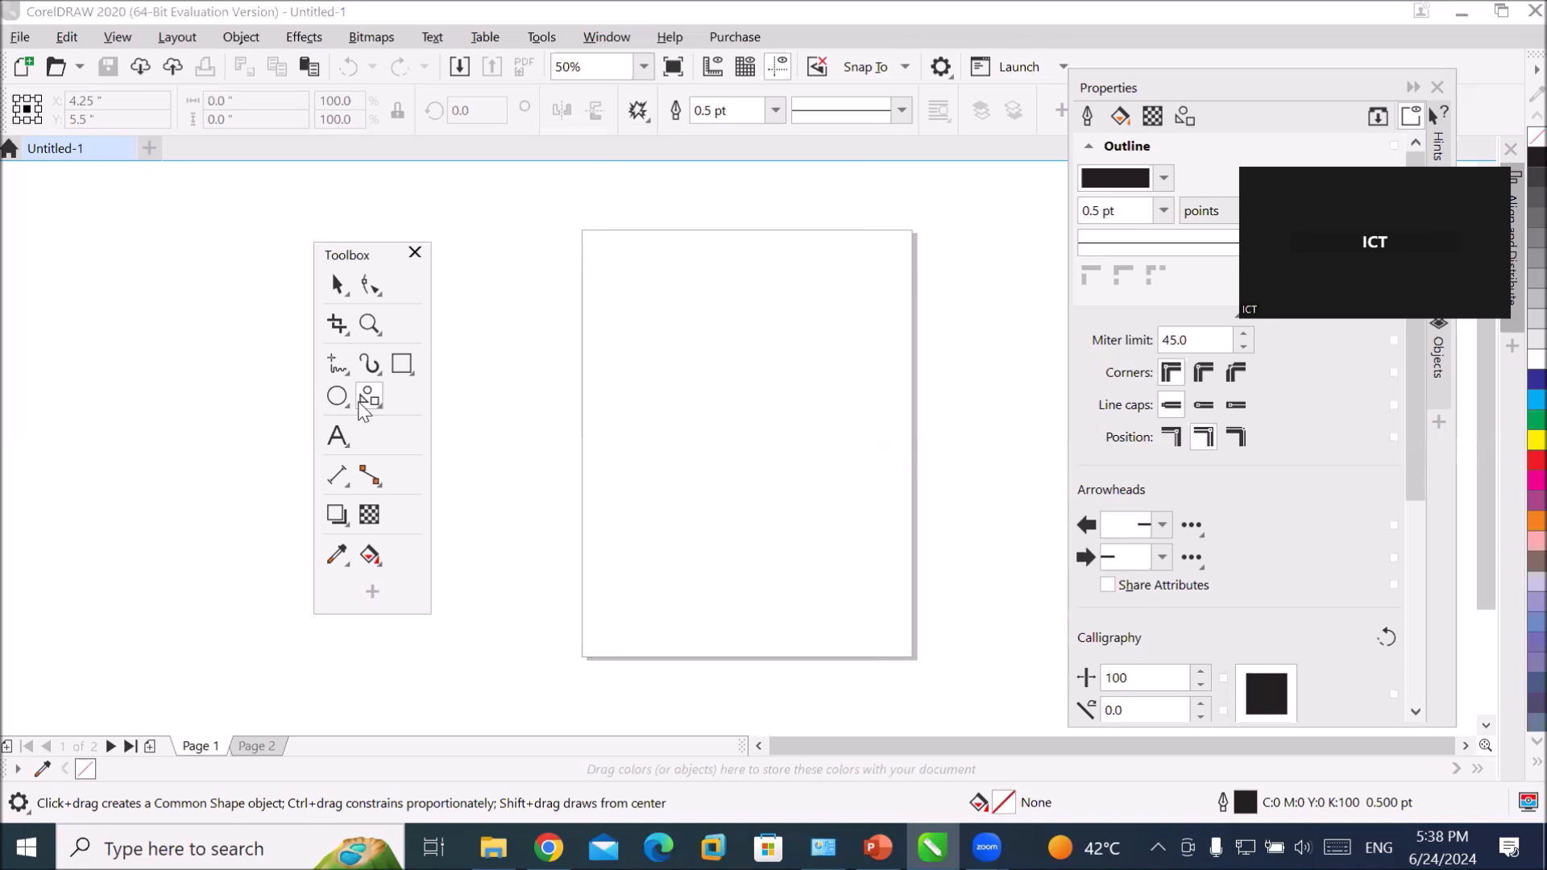
{"action": "left_click", "coordinate": [337, 435]}
{"action": "left_click", "coordinate": [643, 262]}
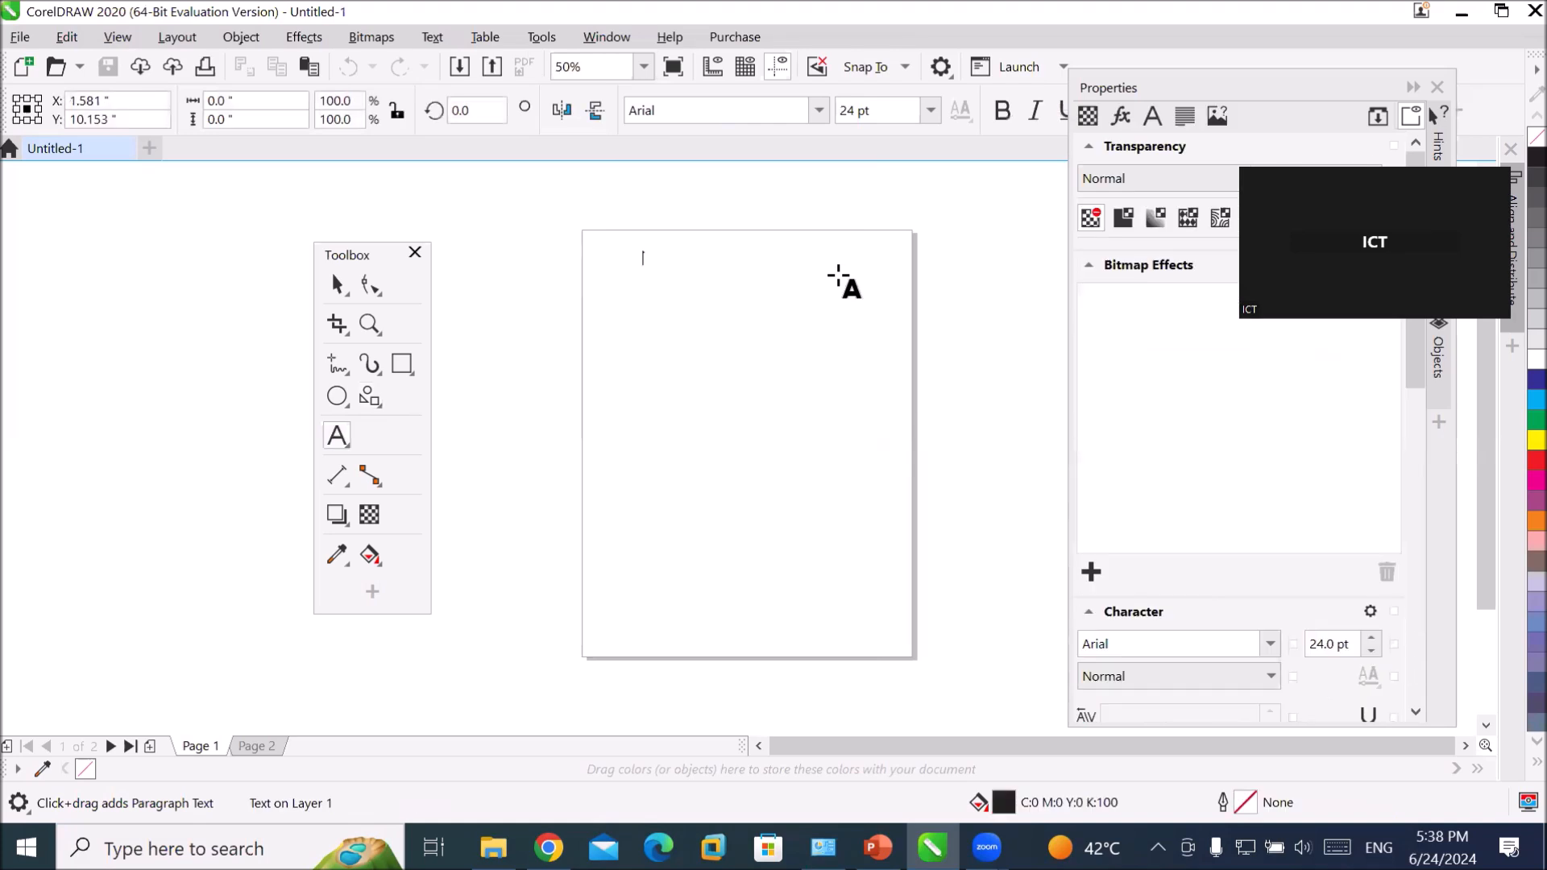
{"action": "type", "text": "Common"}
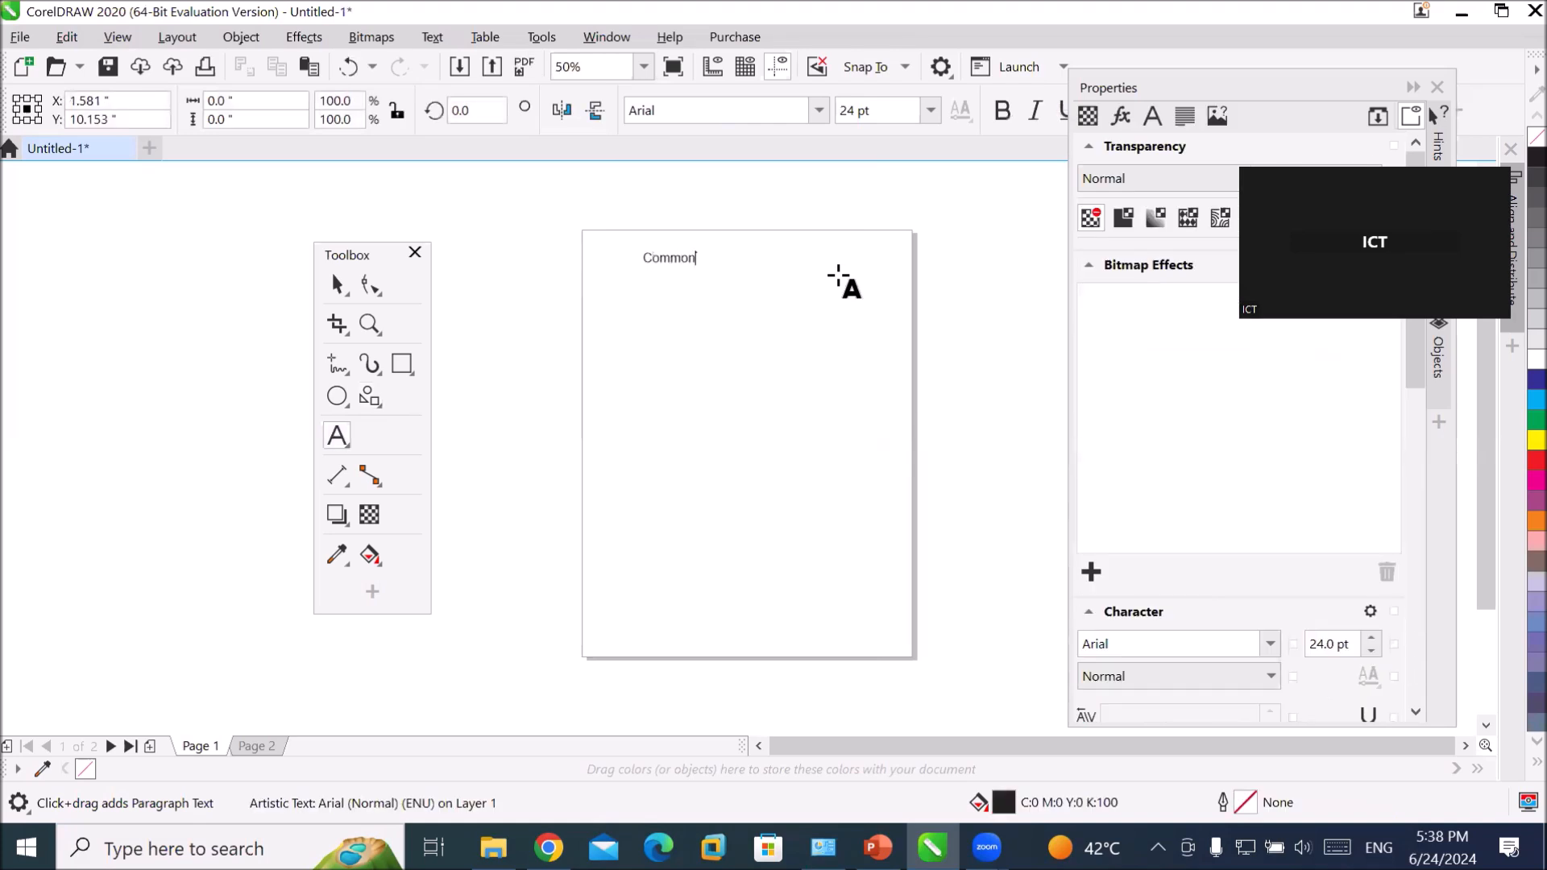
{"action": "type", "text": " Shapes"}
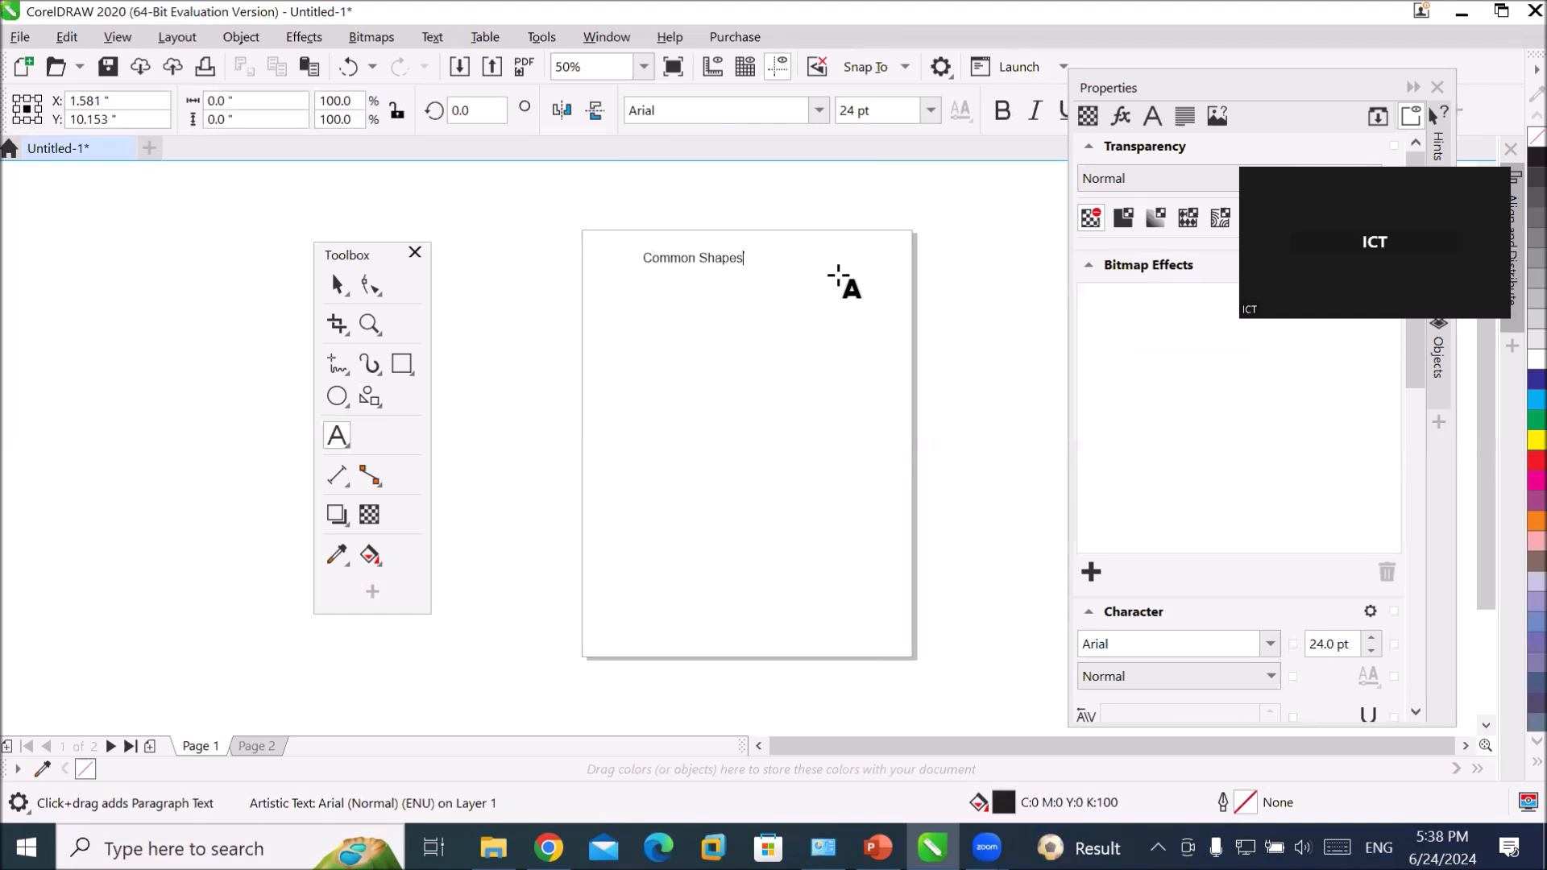
- Enlarge the "Common Shapes" title to about 53 pt and move it slightly up so it is centred at the page's top edge
{"action": "left_click", "coordinate": [337, 284]}
{"action": "left_click_drag", "start_coordinate": [751, 275], "coordinate": [867, 311]}
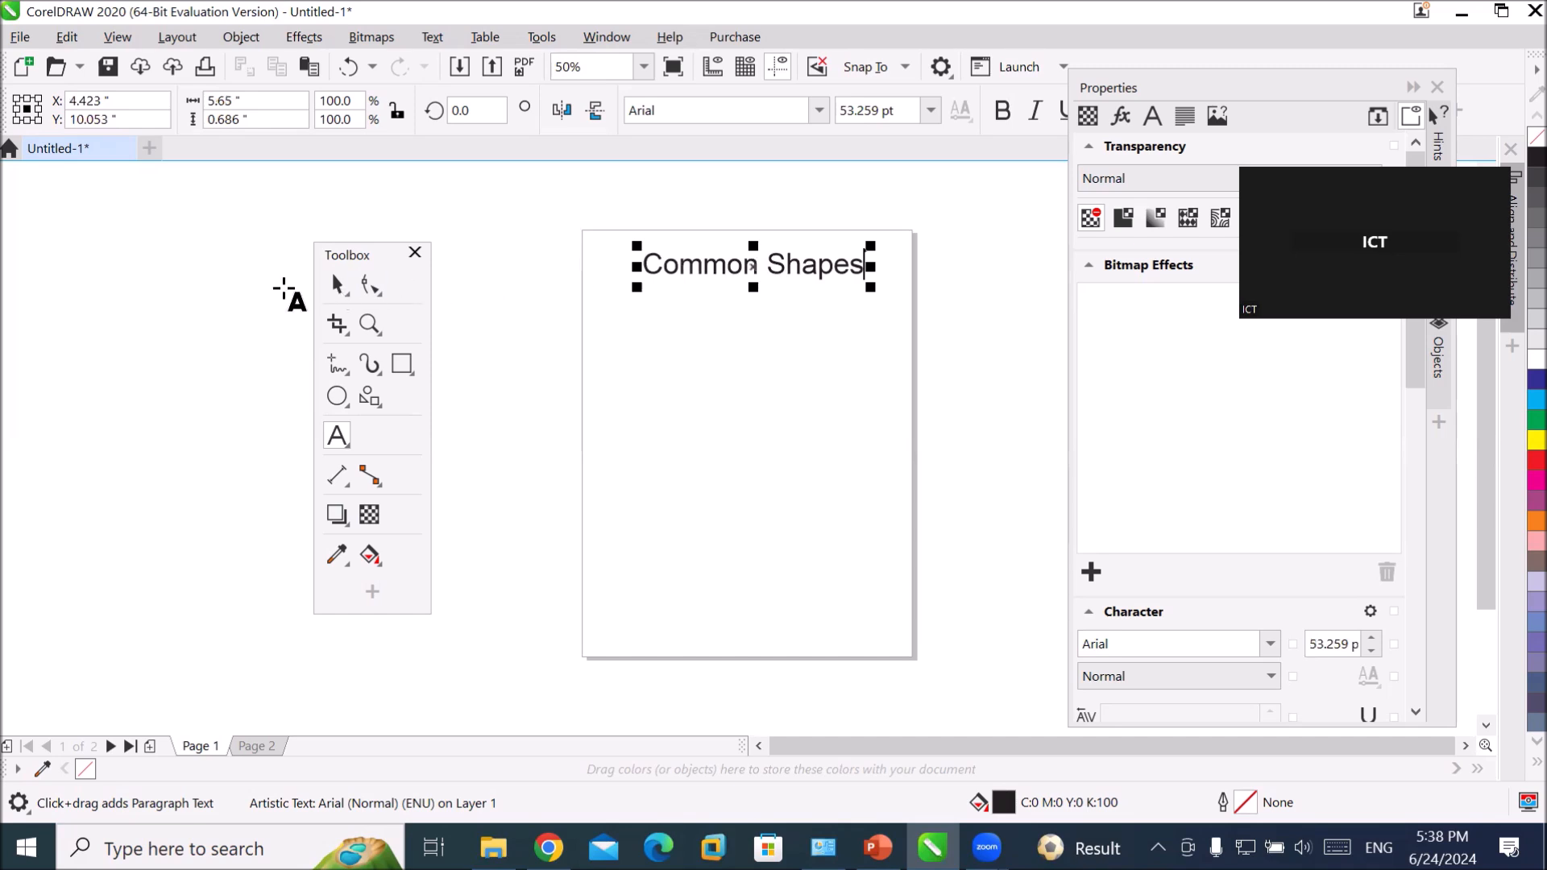
{"action": "left_click", "coordinate": [337, 284]}
{"action": "left_click_drag", "start_coordinate": [684, 266], "coordinate": [677, 256]}
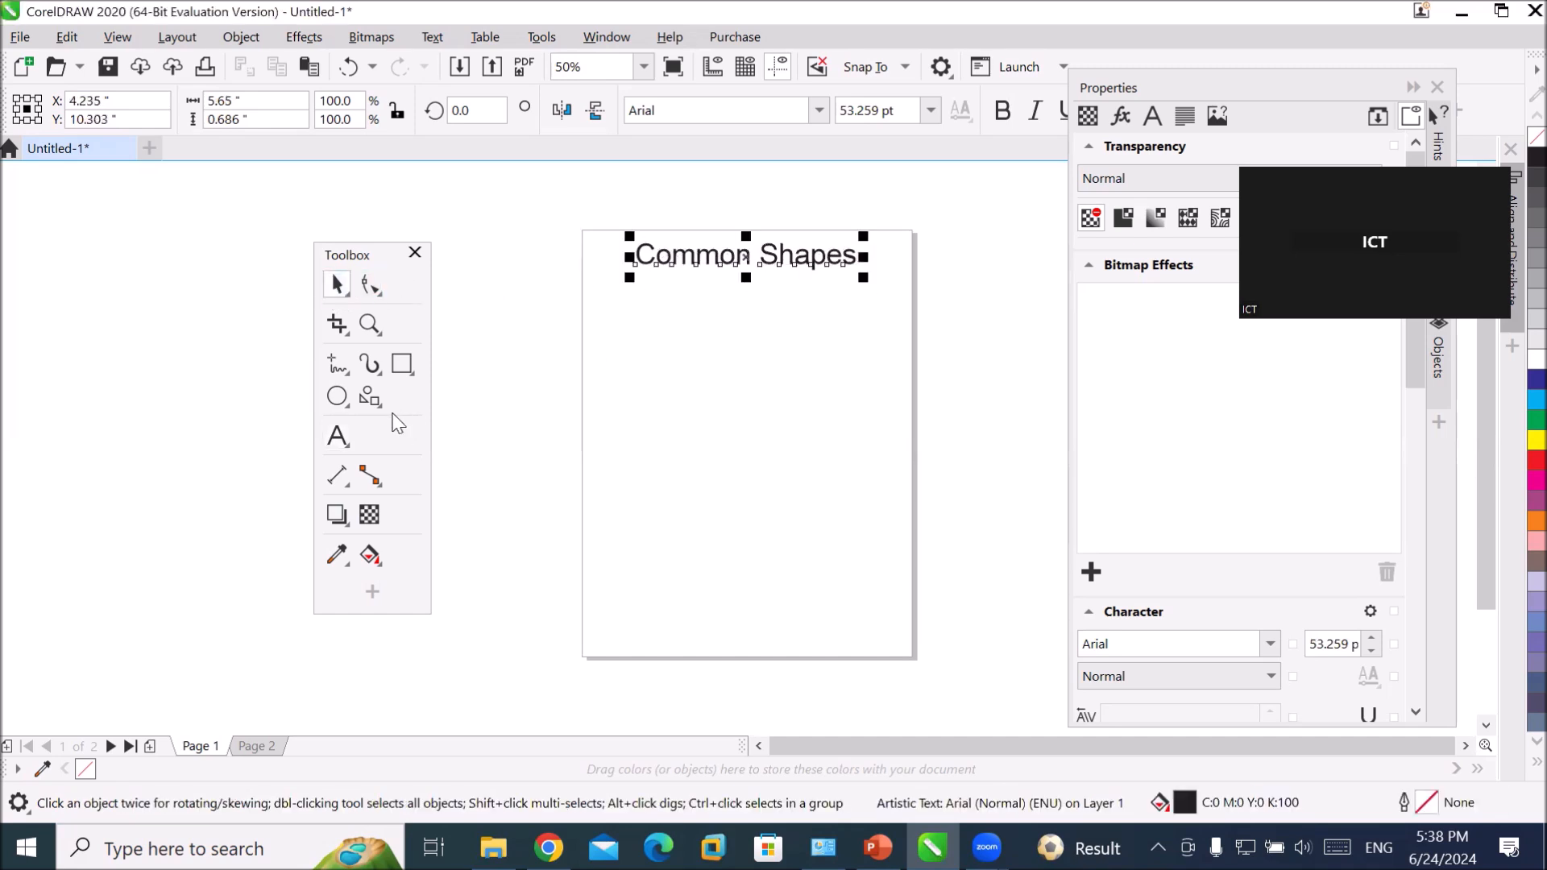
- Activate the Common Shapes tool and view its available basic, arrow, flowchart, banner and callout shapes
{"action": "left_click", "coordinate": [370, 397]}
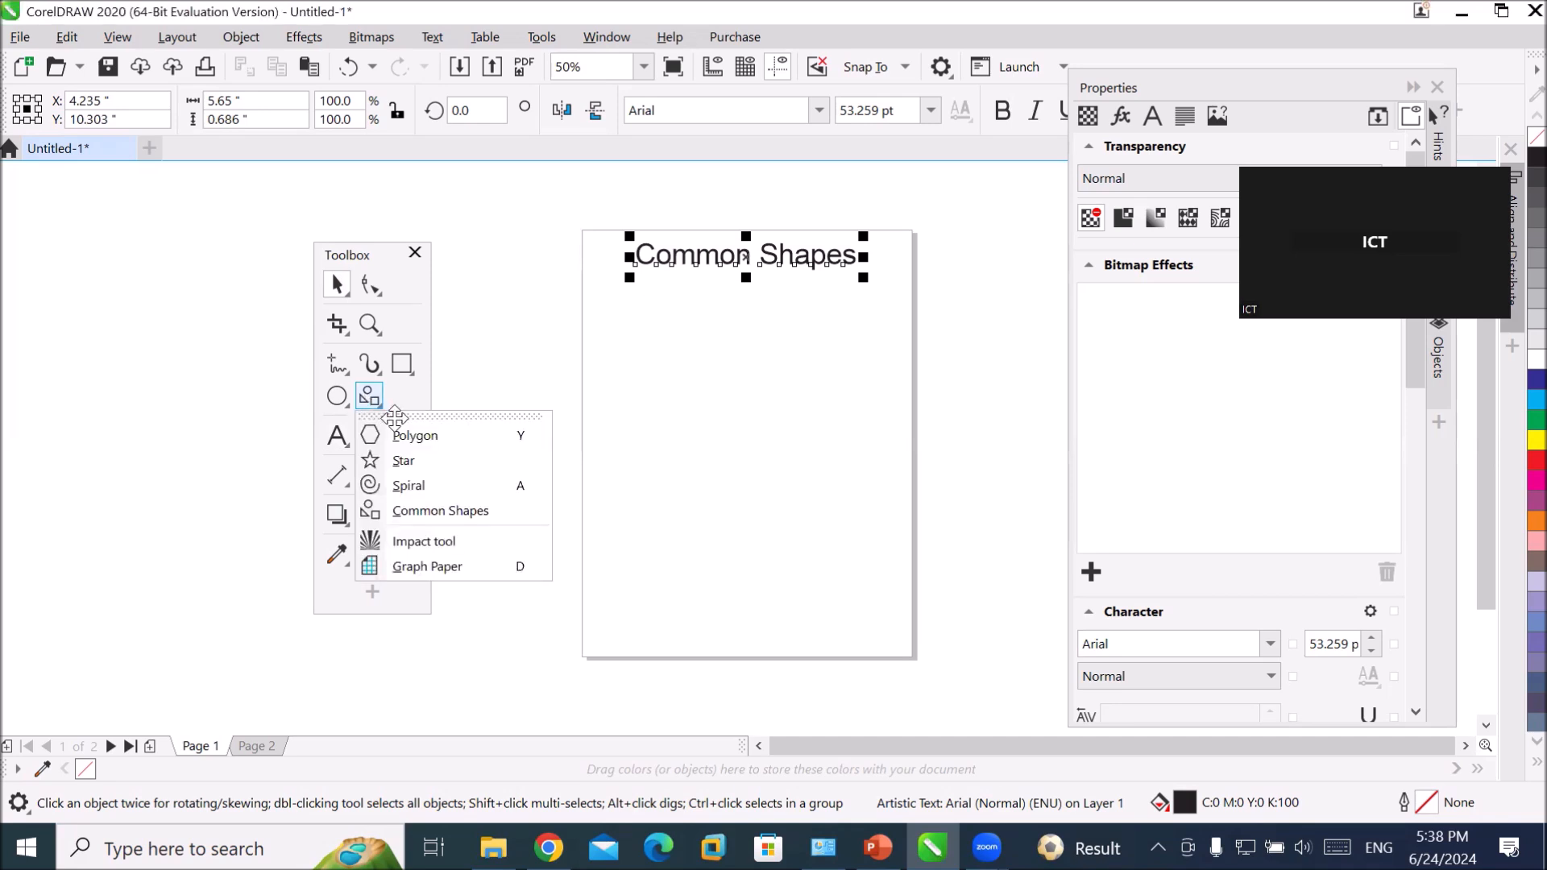
{"action": "left_click", "coordinate": [434, 513]}
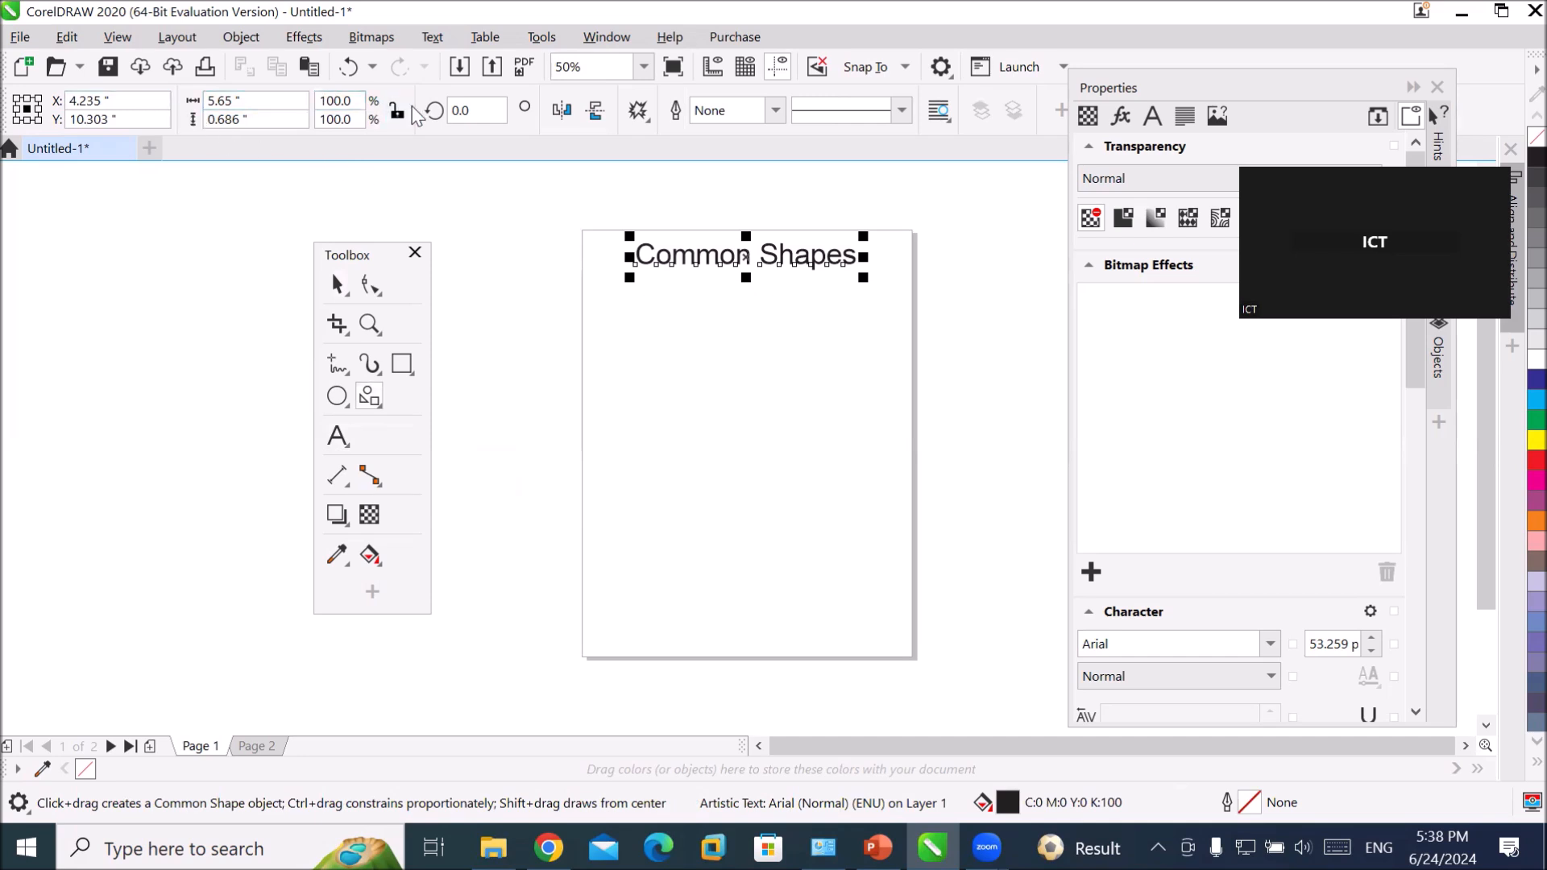
{"action": "left_click", "coordinate": [638, 110]}
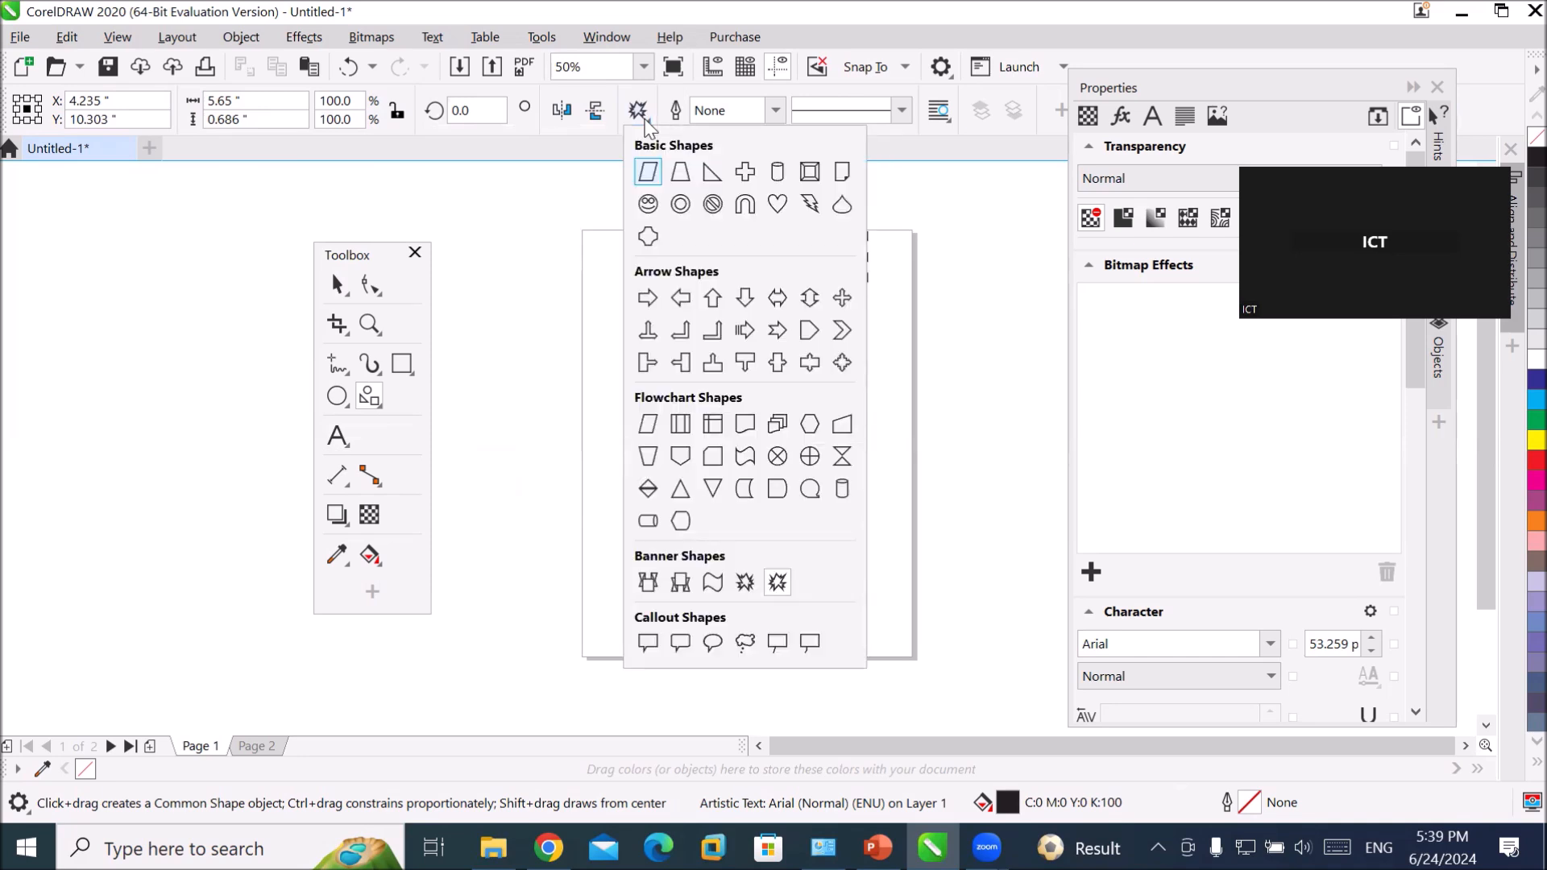
{"action": "left_click", "coordinate": [1184, 88]}
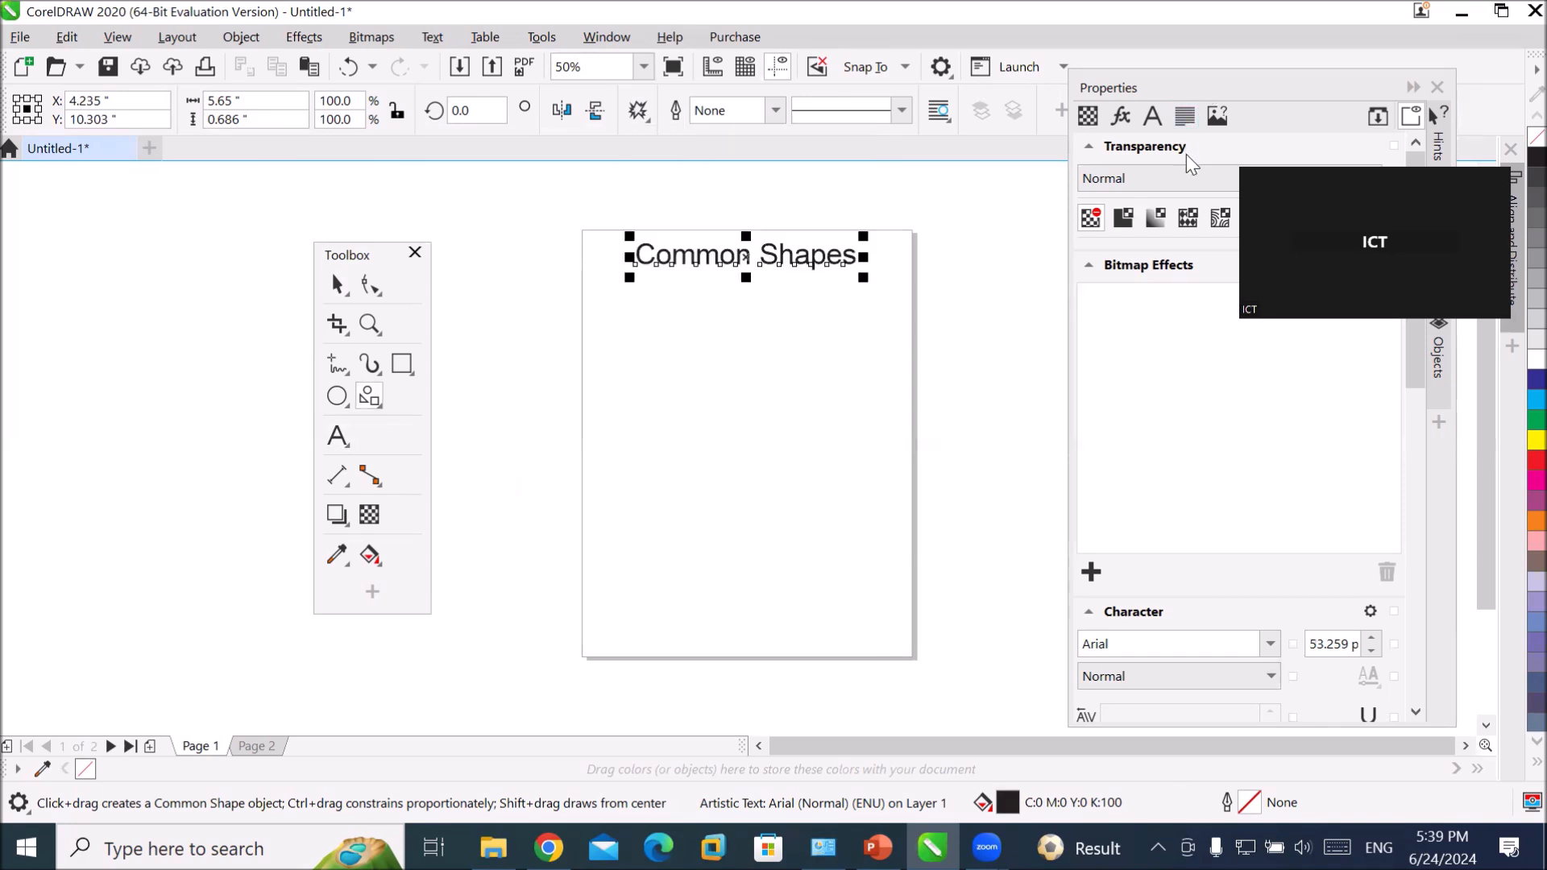
- Bring up the document's object list in place of the object properties and reposition it beside the page
{"action": "double_click", "coordinate": [1168, 84]}
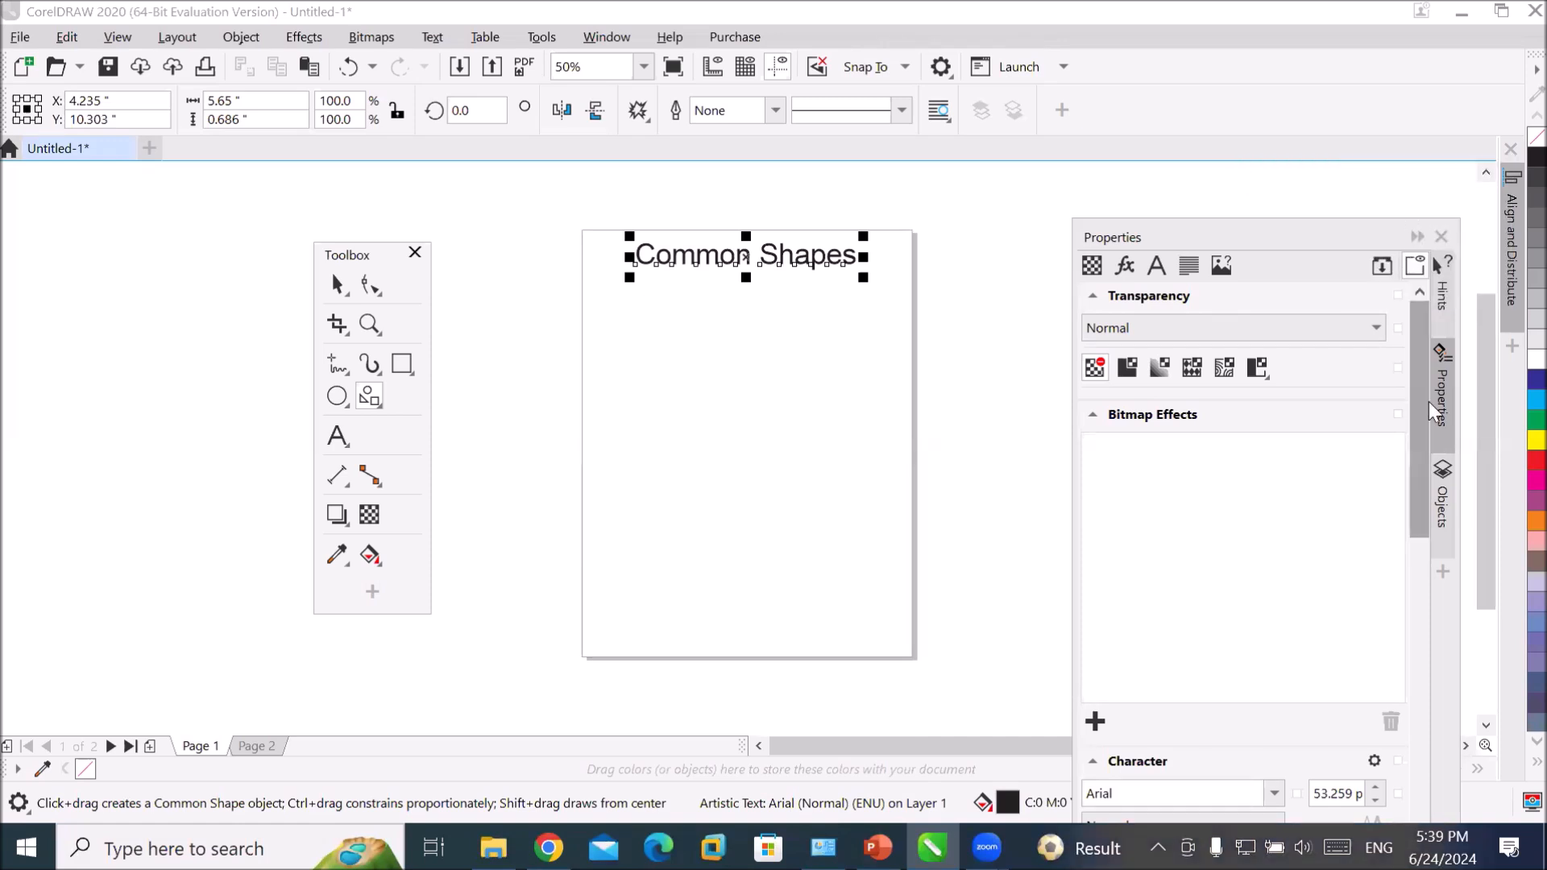
{"action": "left_click", "coordinate": [1443, 511]}
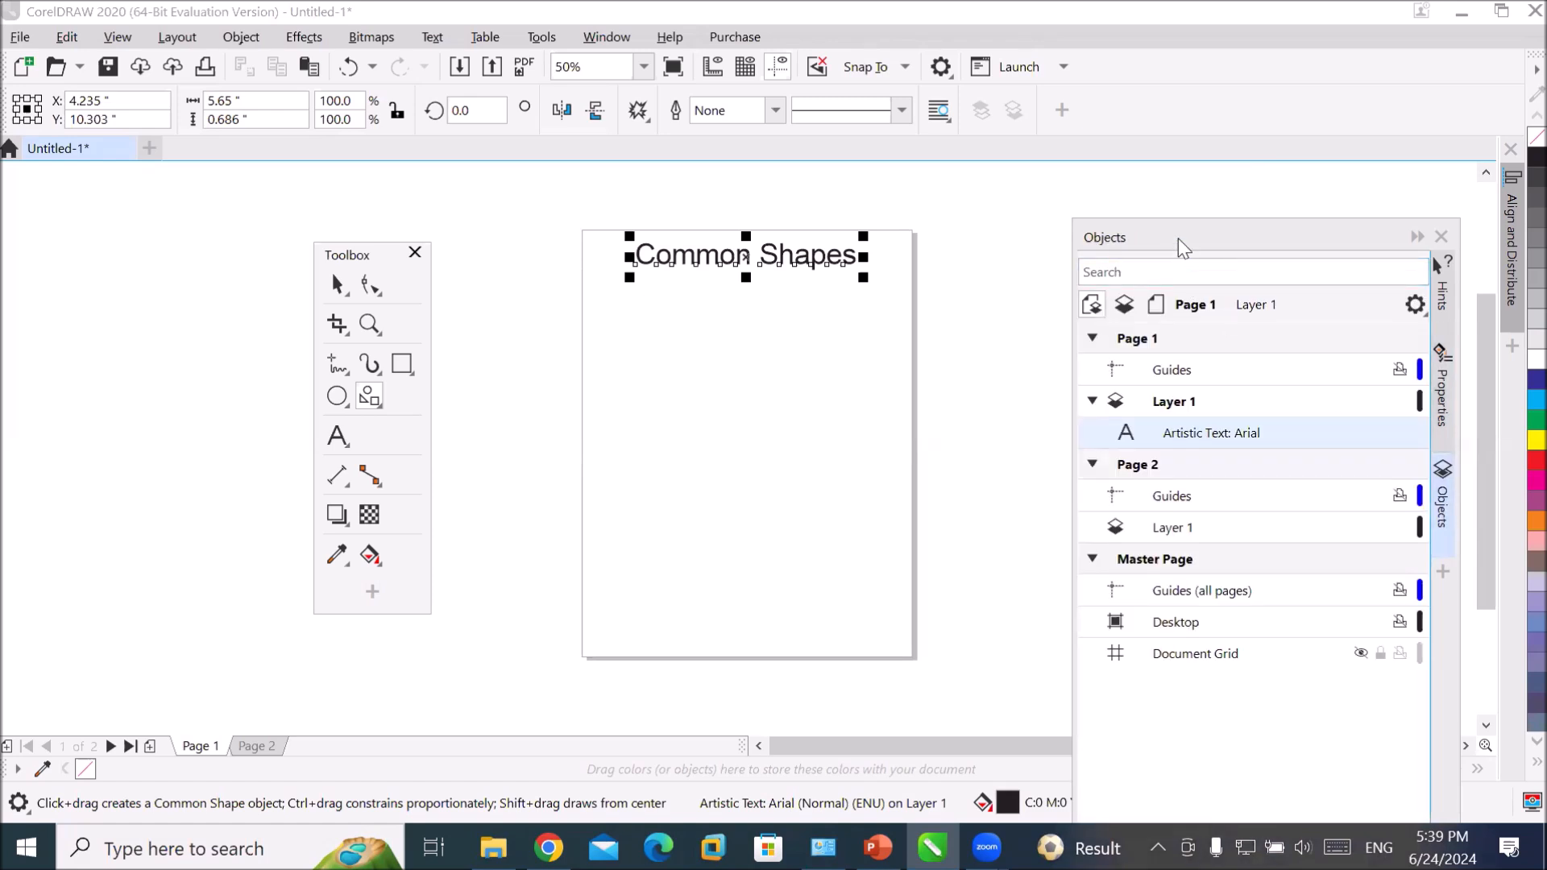
{"action": "left_click_drag", "start_coordinate": [1178, 238], "coordinate": [1115, 265]}
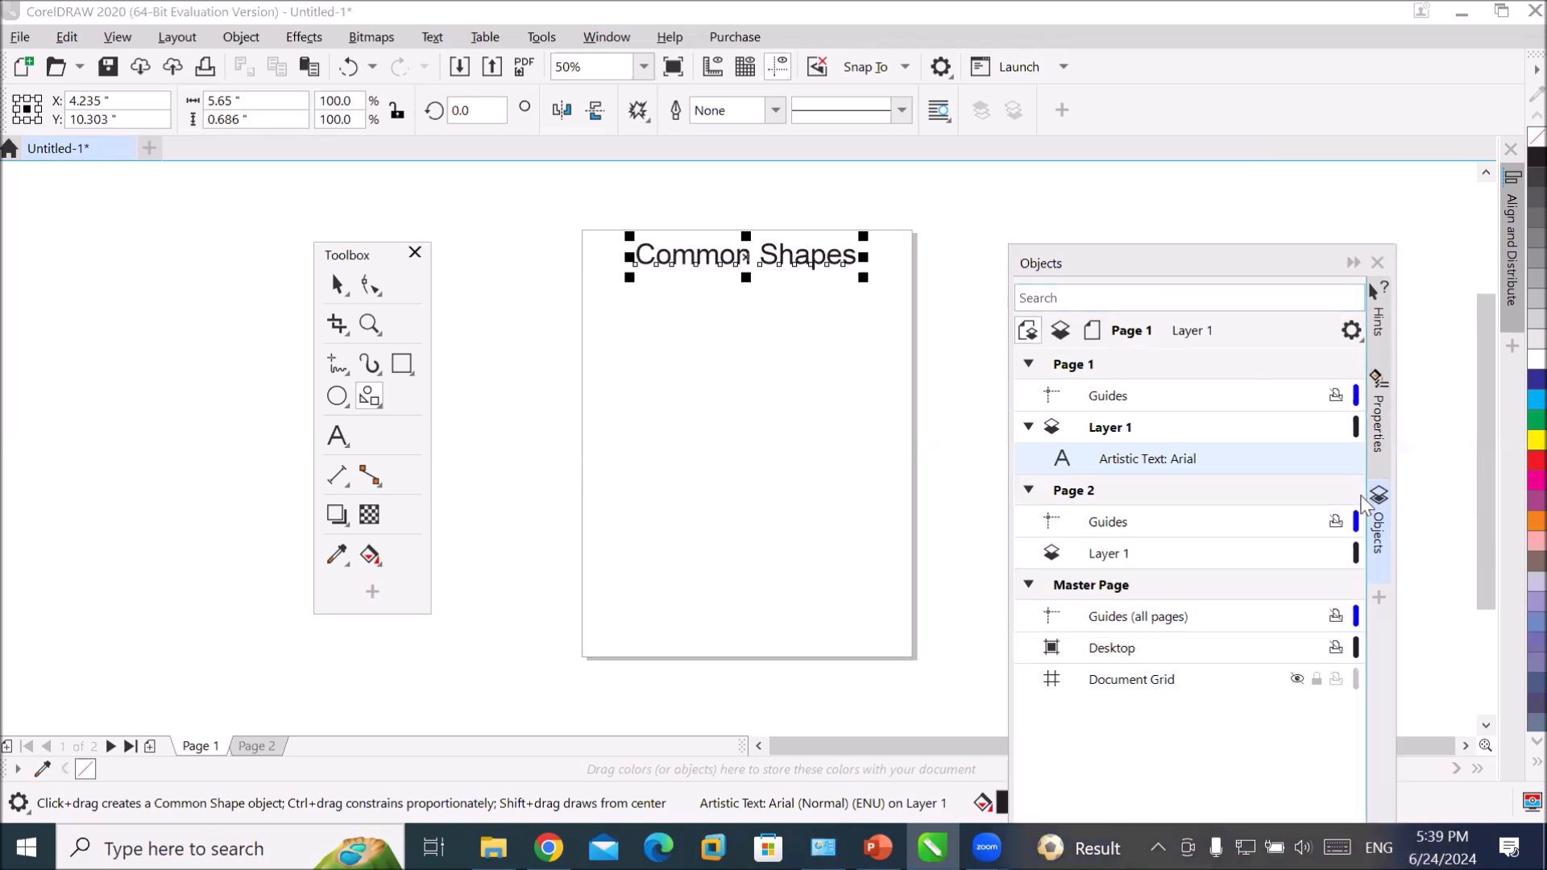
{"action": "left_click", "coordinate": [1380, 432]}
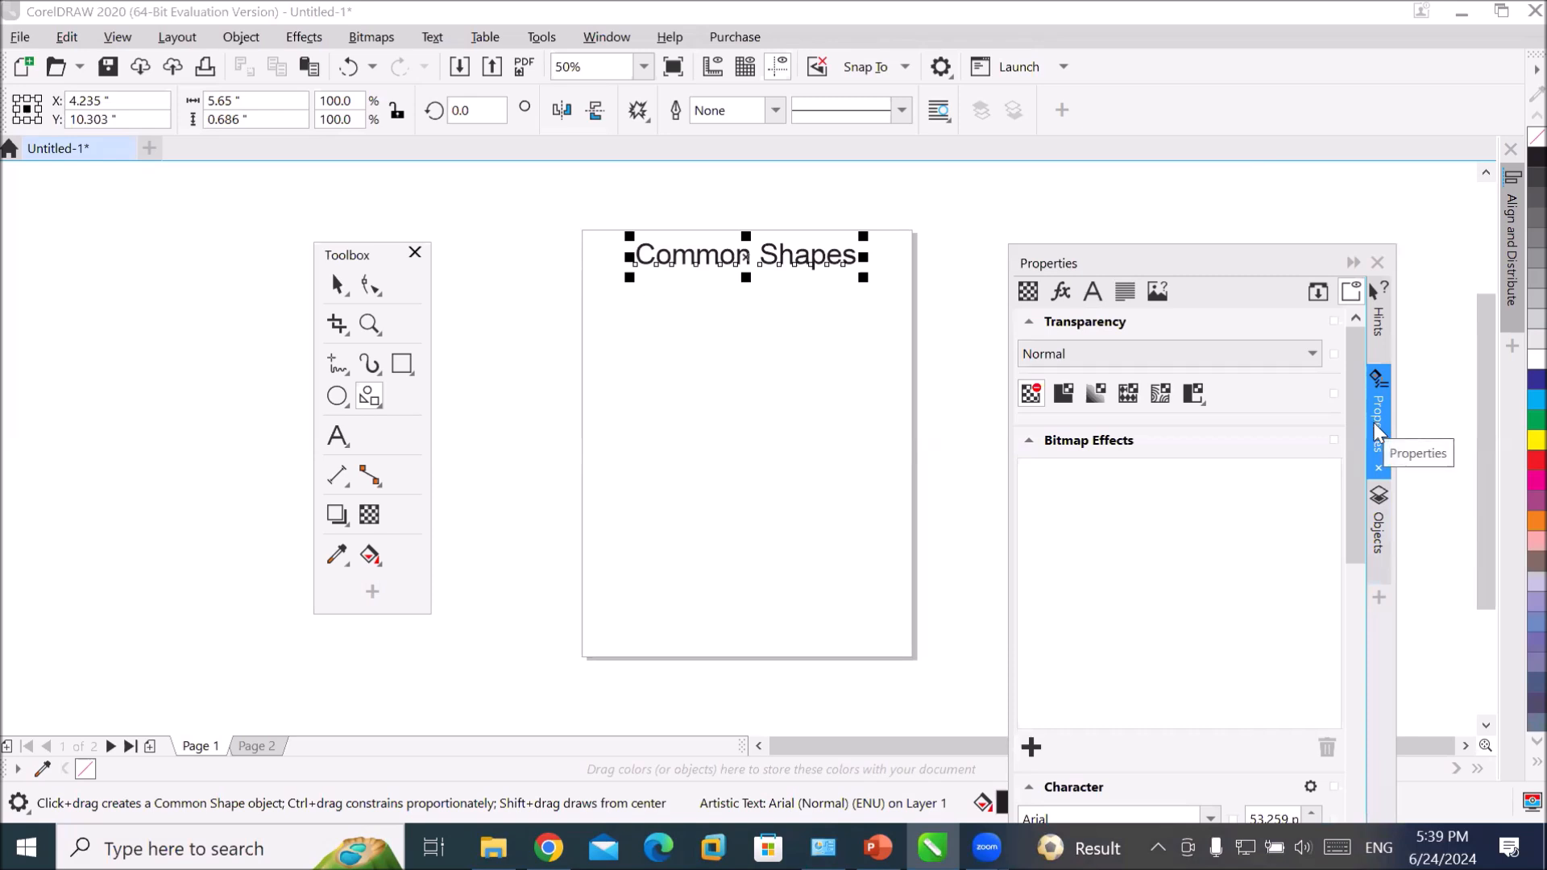
{"action": "left_click", "coordinate": [1378, 534]}
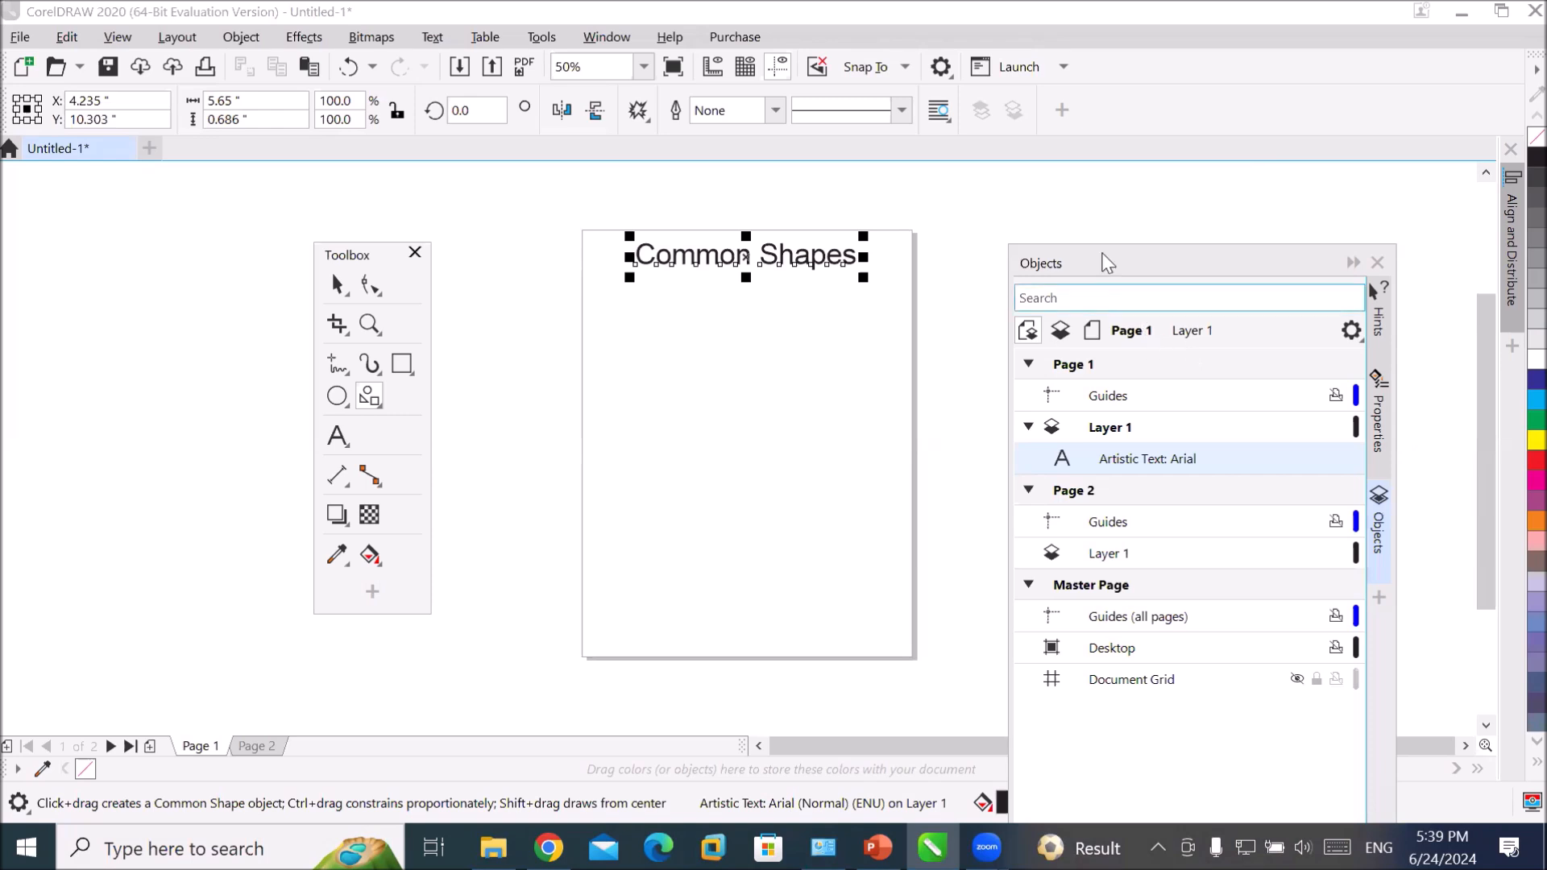
{"action": "left_click_drag", "start_coordinate": [1118, 264], "coordinate": [1112, 214]}
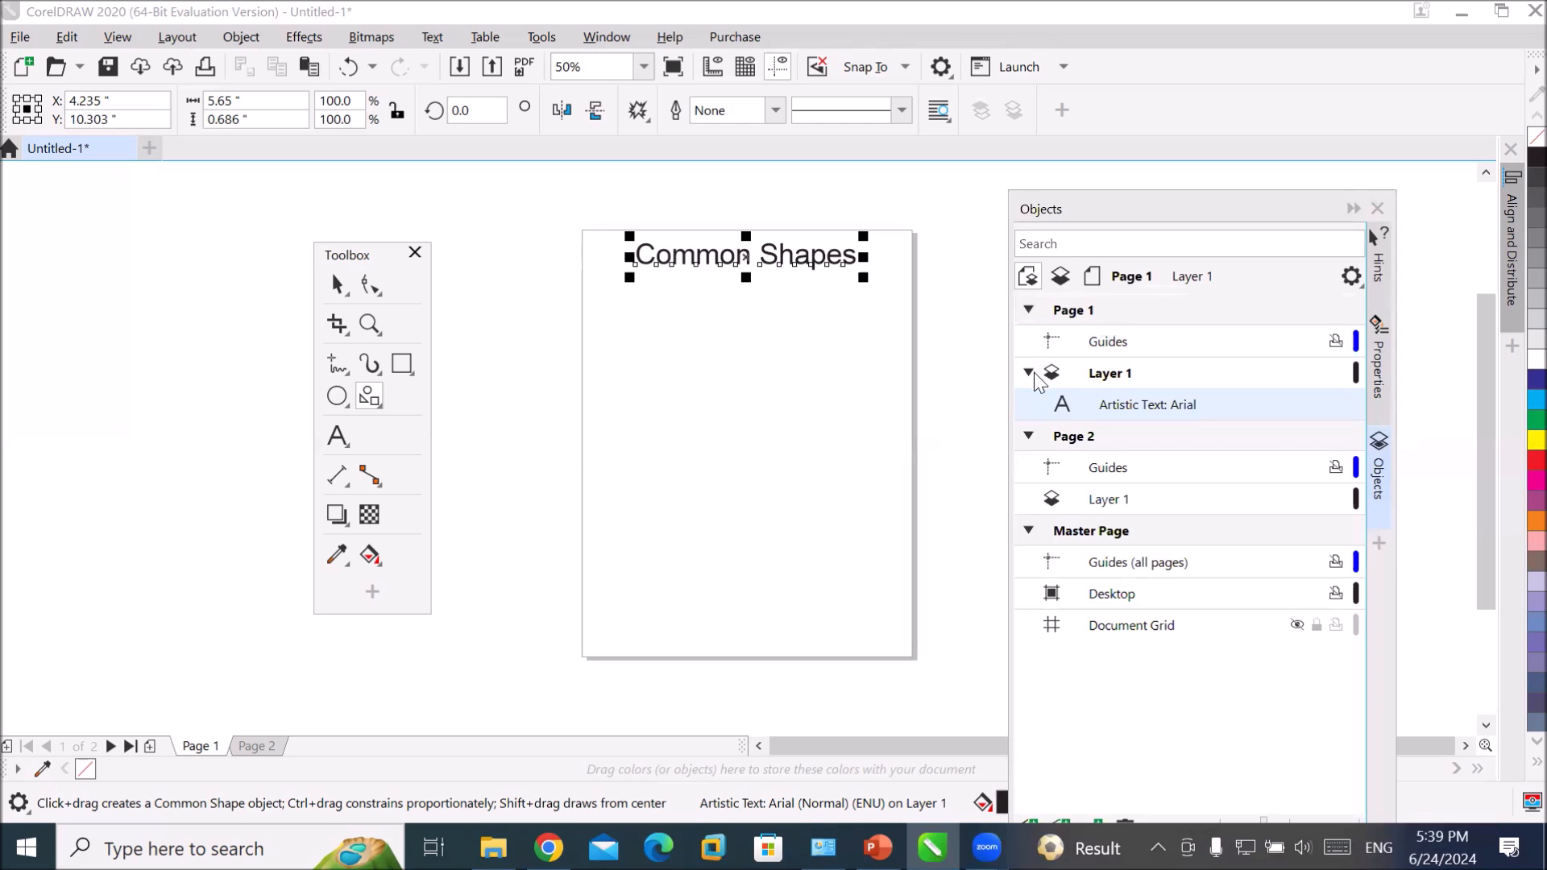
- Collapse the Page 1, Page 2 and Master Page entries in the object list
{"action": "left_click", "coordinate": [1028, 310]}
{"action": "left_click", "coordinate": [1028, 311]}
{"action": "left_click", "coordinate": [1028, 310]}
{"action": "left_click", "coordinate": [1028, 341]}
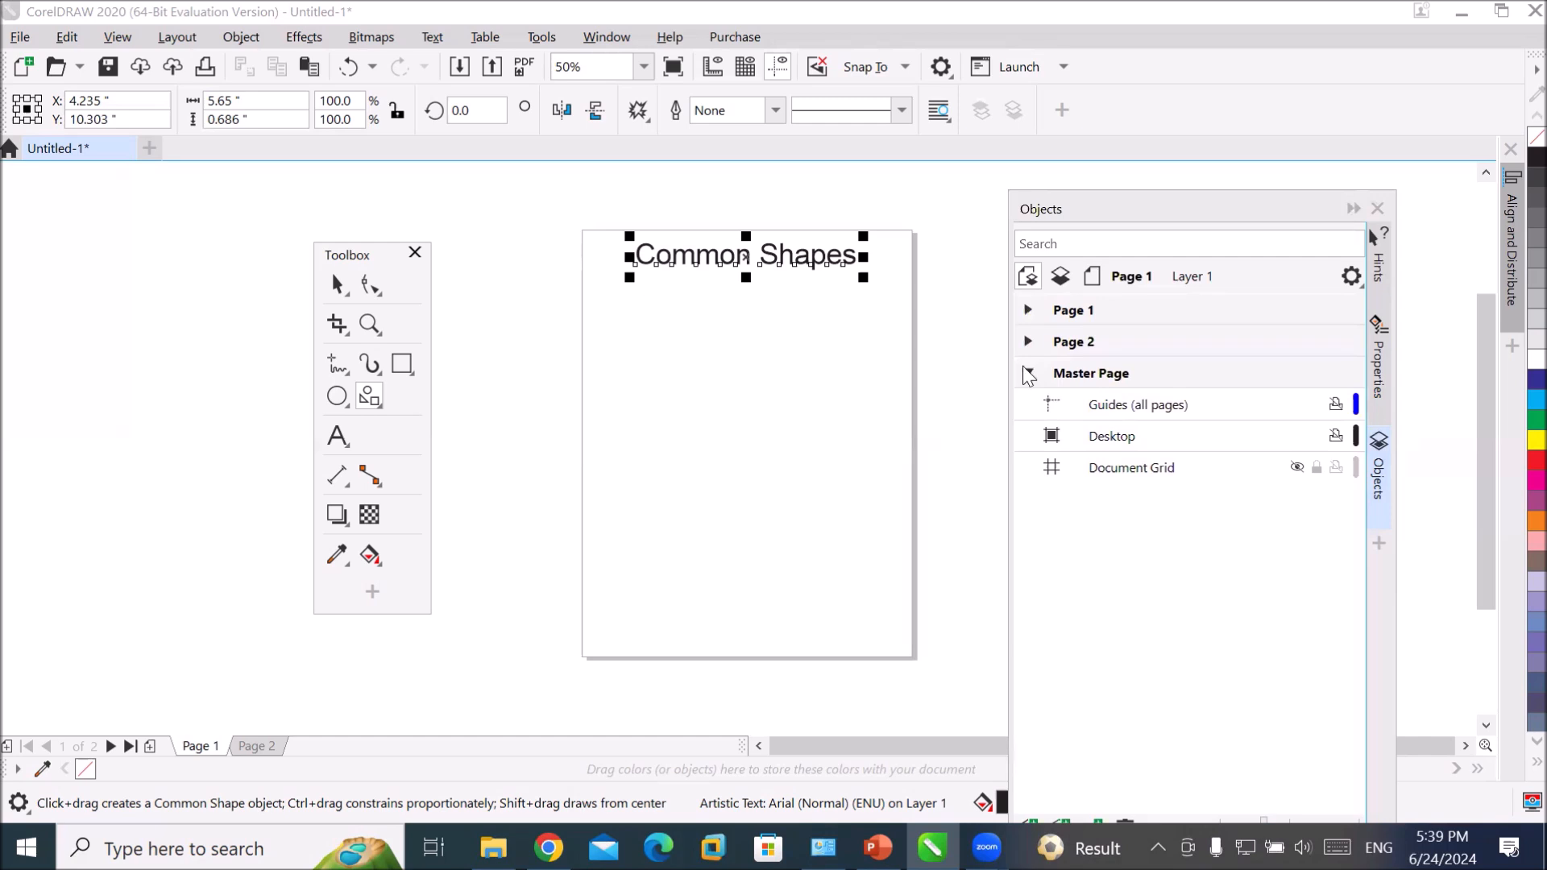
{"action": "left_click", "coordinate": [1028, 373]}
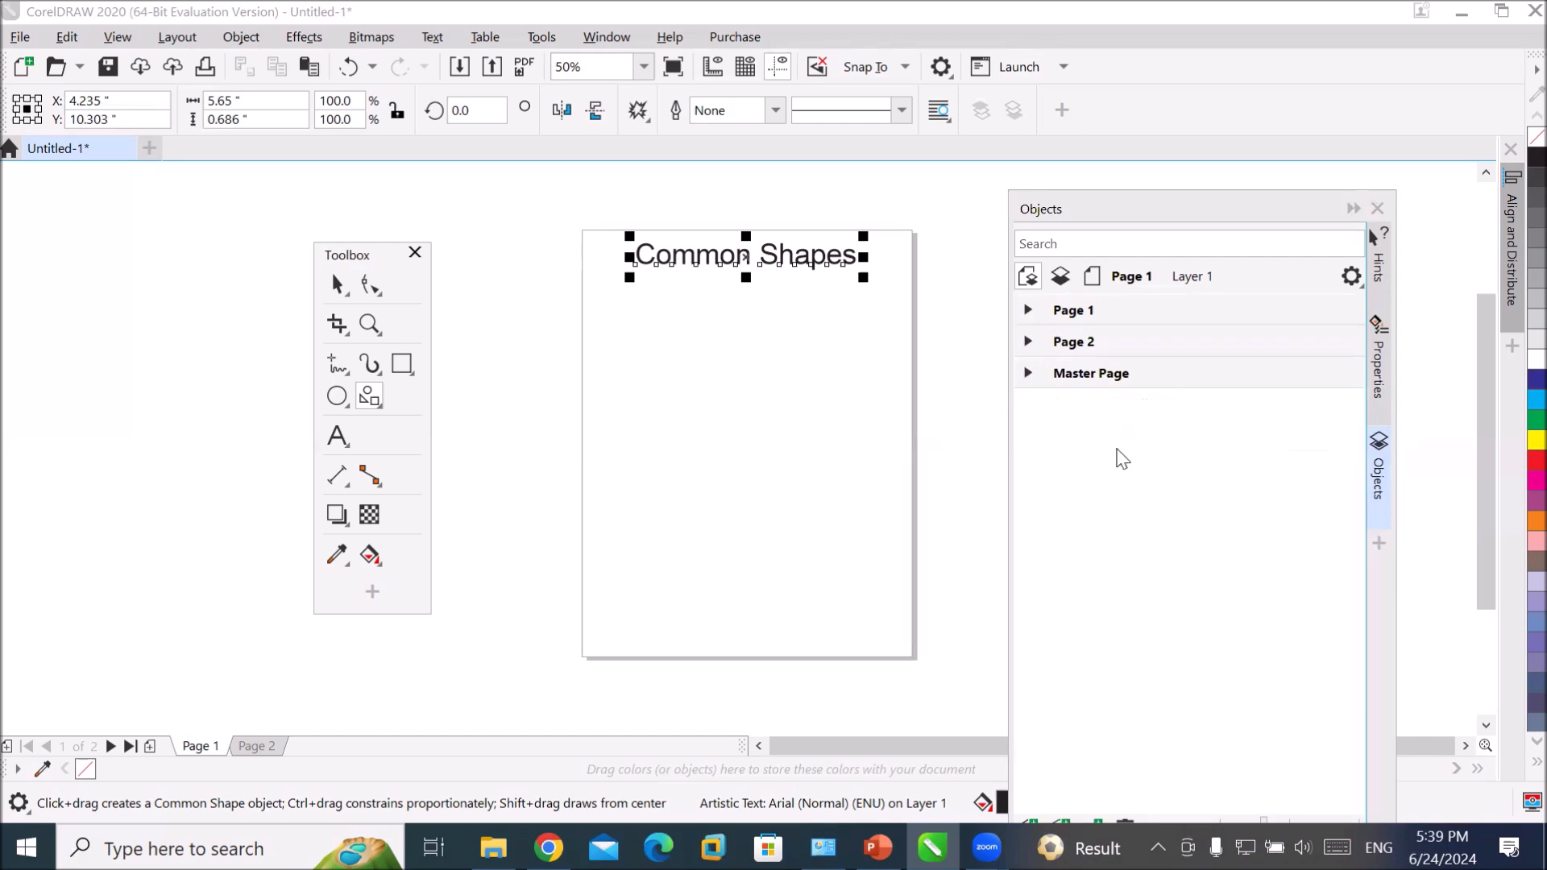
- Rename Page 1 as "Practice of Common Shapes" in the object list
{"action": "left_click", "coordinate": [1068, 316]}
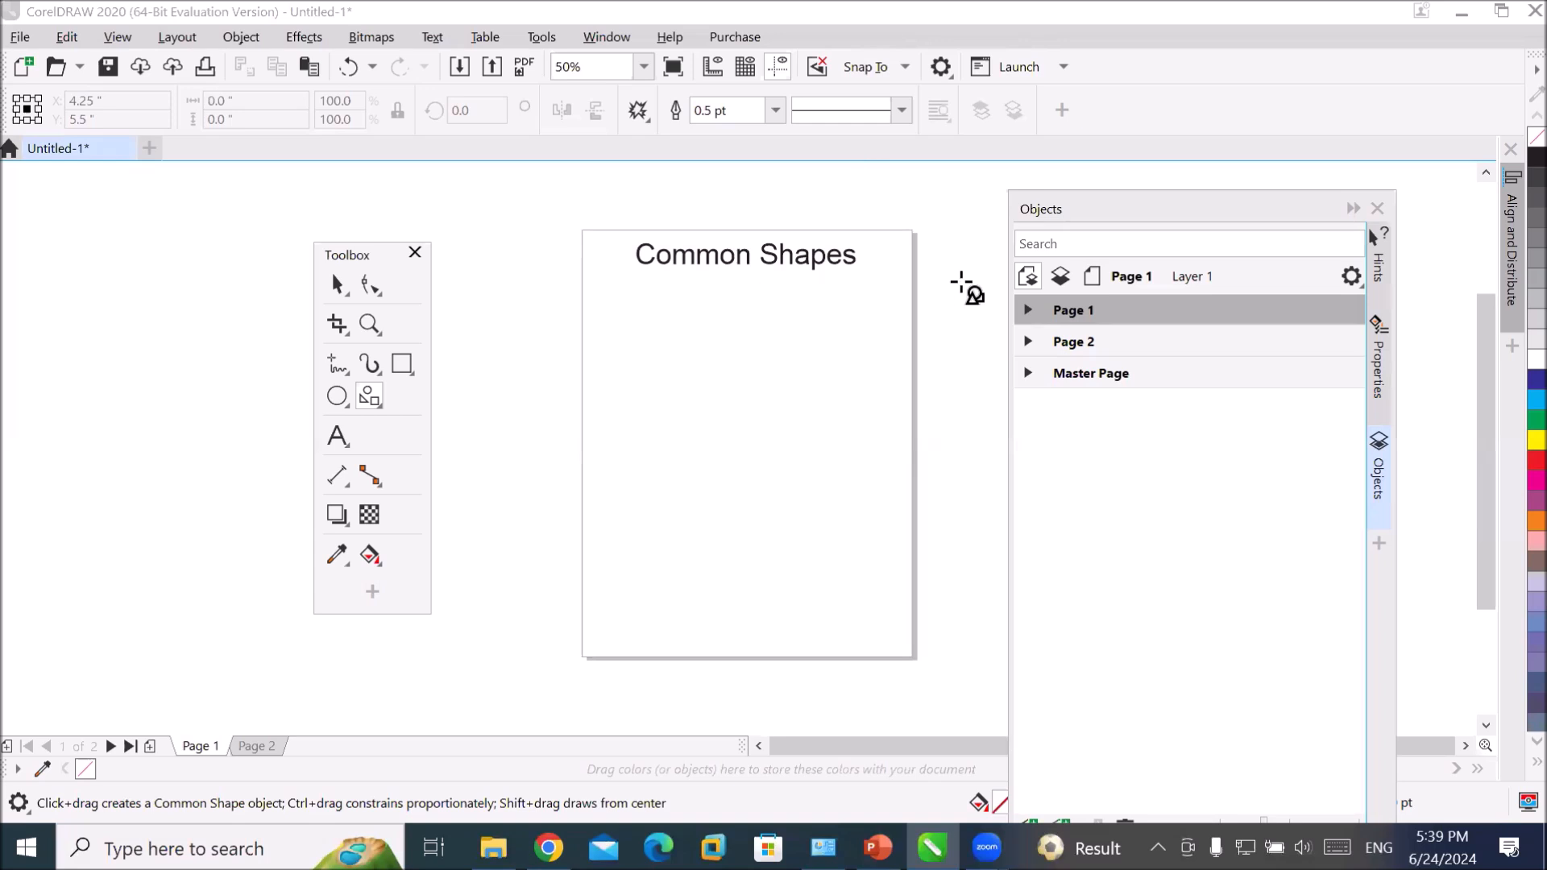
{"action": "double_click", "coordinate": [1072, 313]}
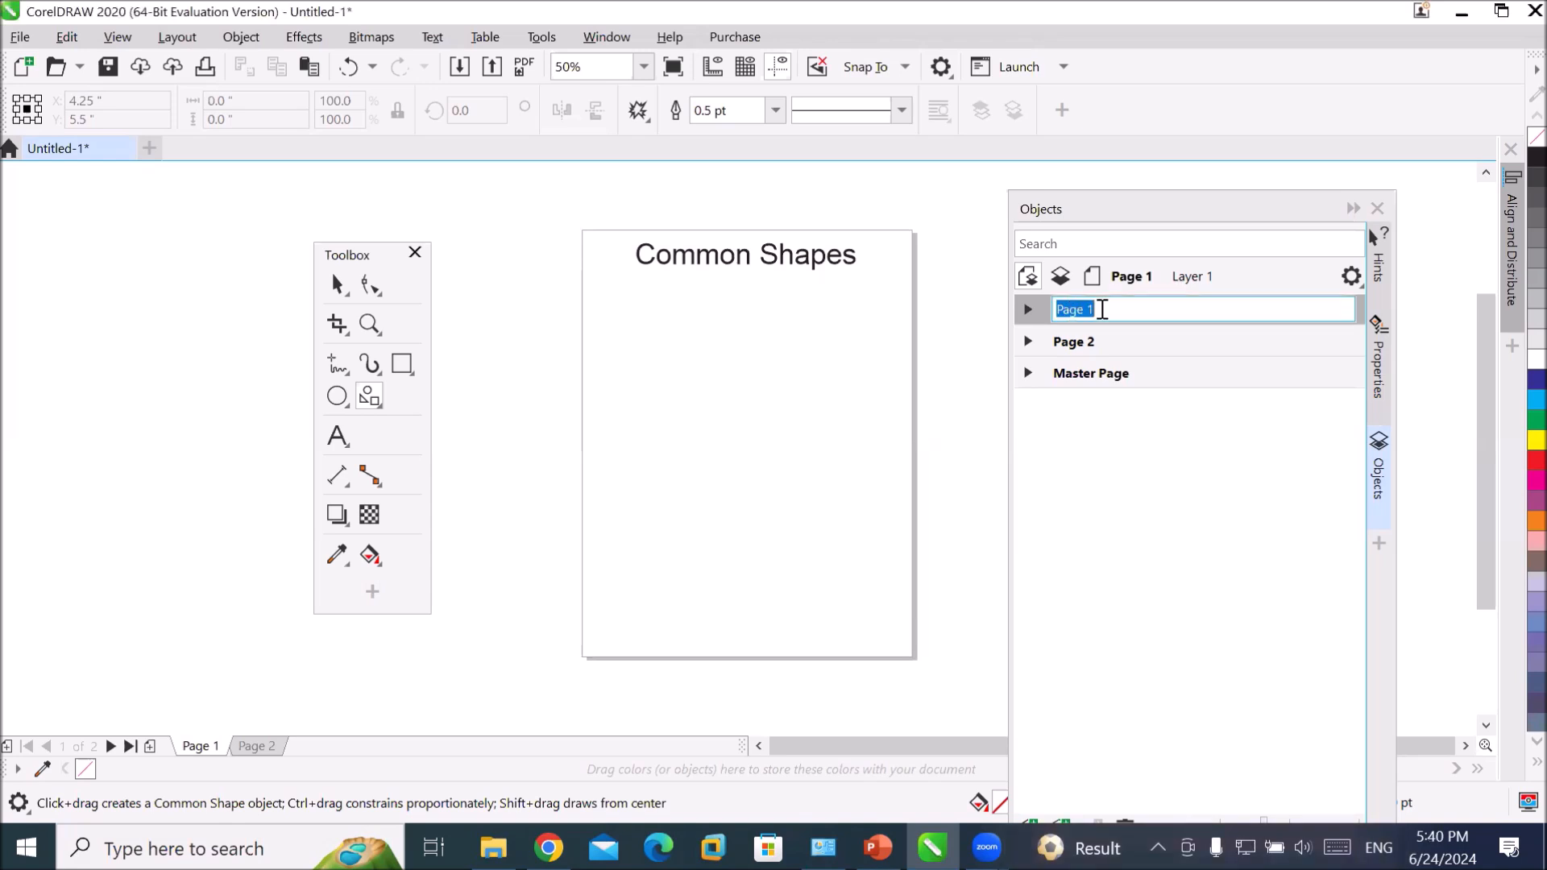
{"action": "type", "text": "Practice of Common "}
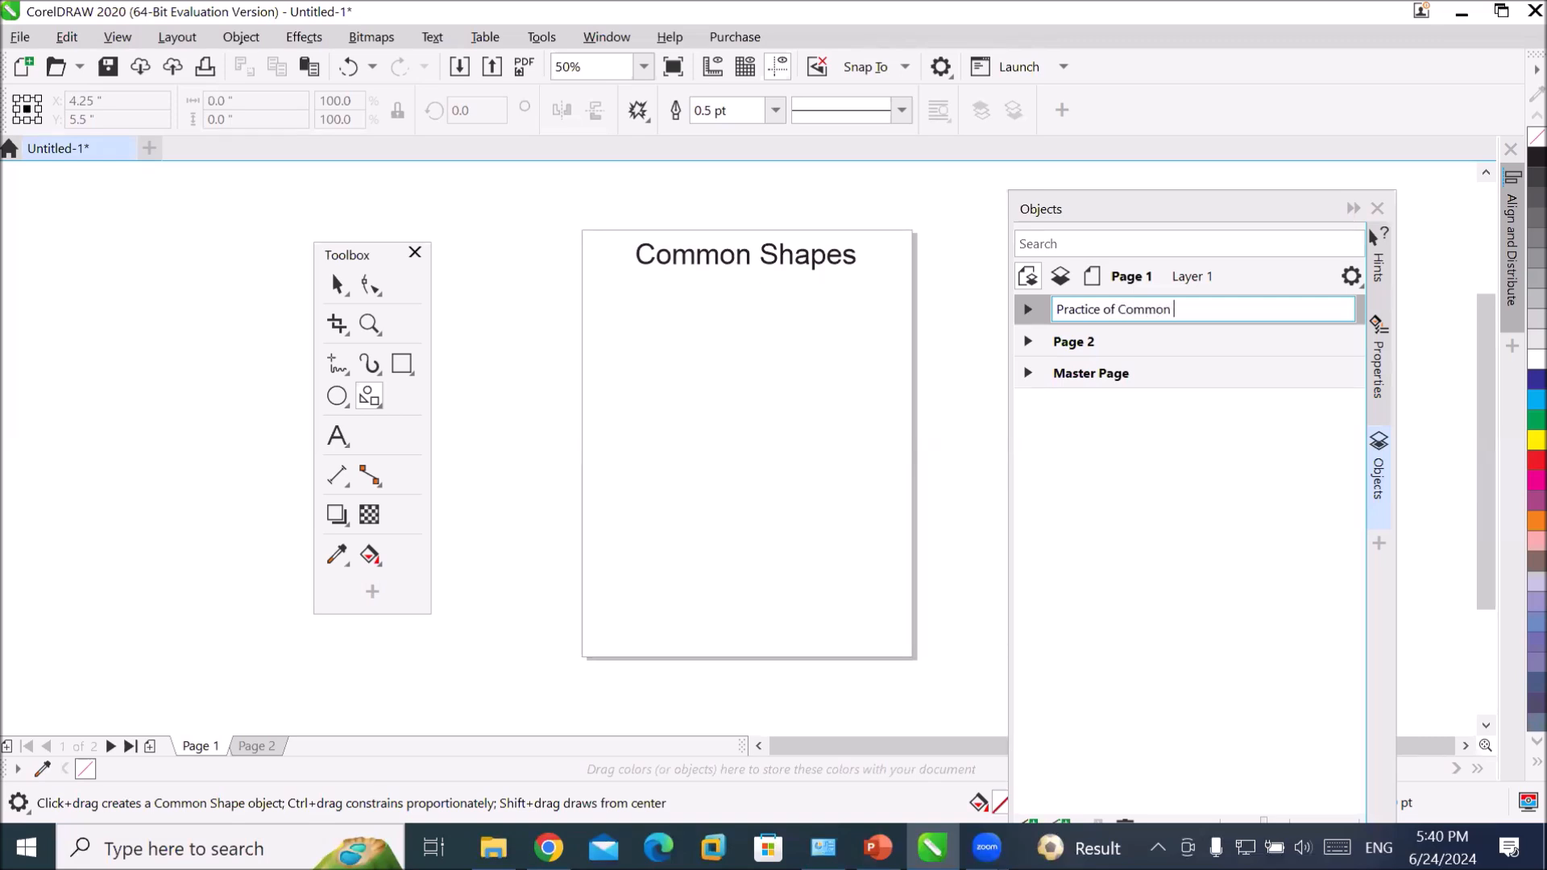
{"action": "type", "text": "Shapes"}
{"action": "key", "text": "Return"}
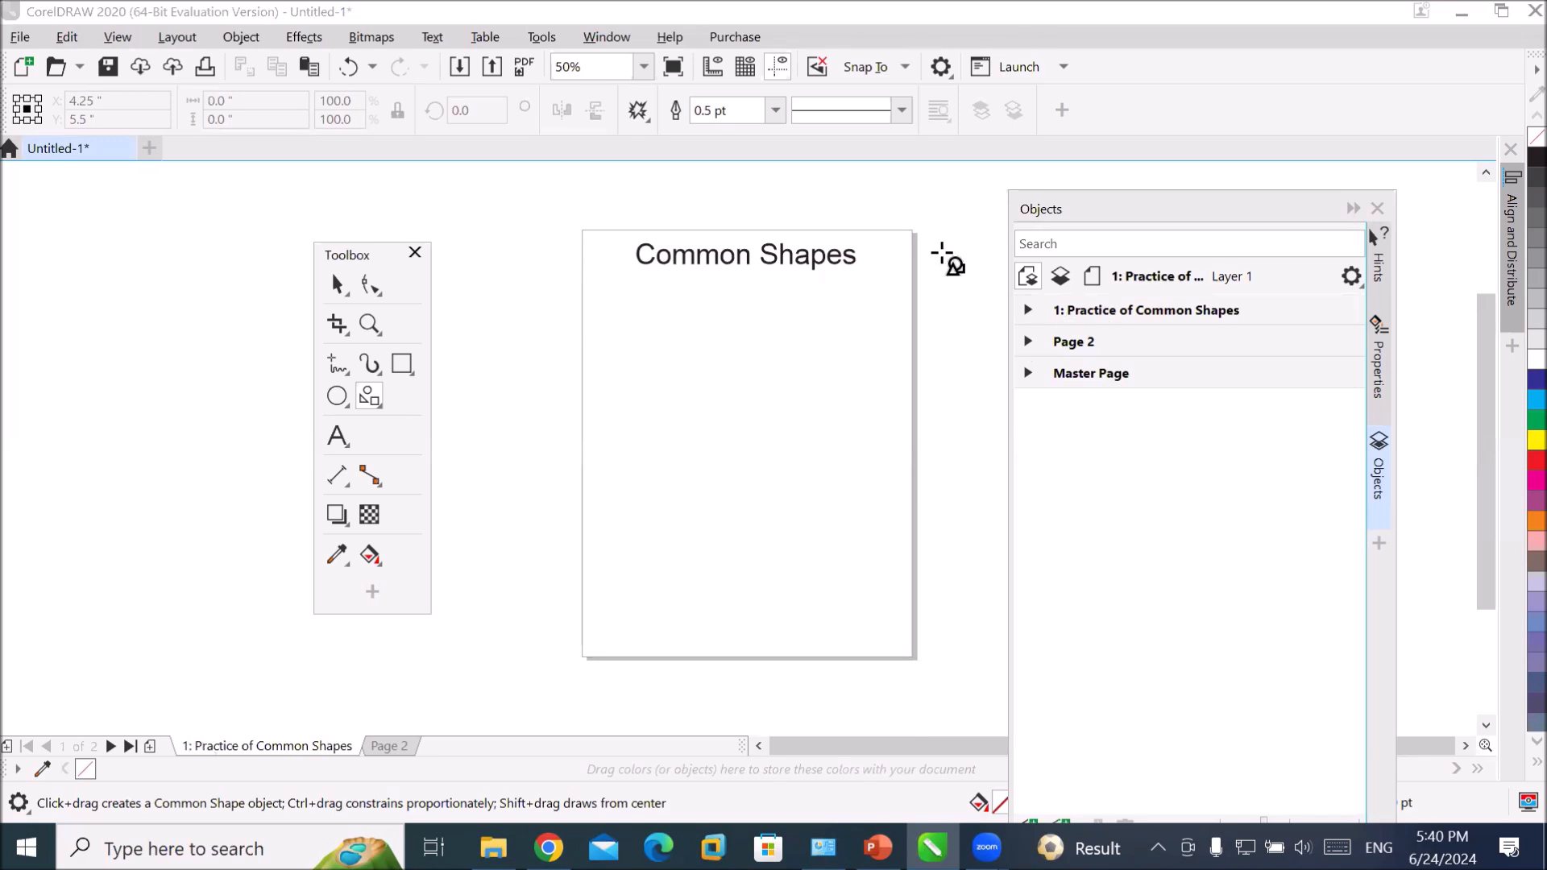
- After viewing Page 2, expand the Practice of Common Shapes page in the object list and select its title text
{"action": "left_click", "coordinate": [1068, 350]}
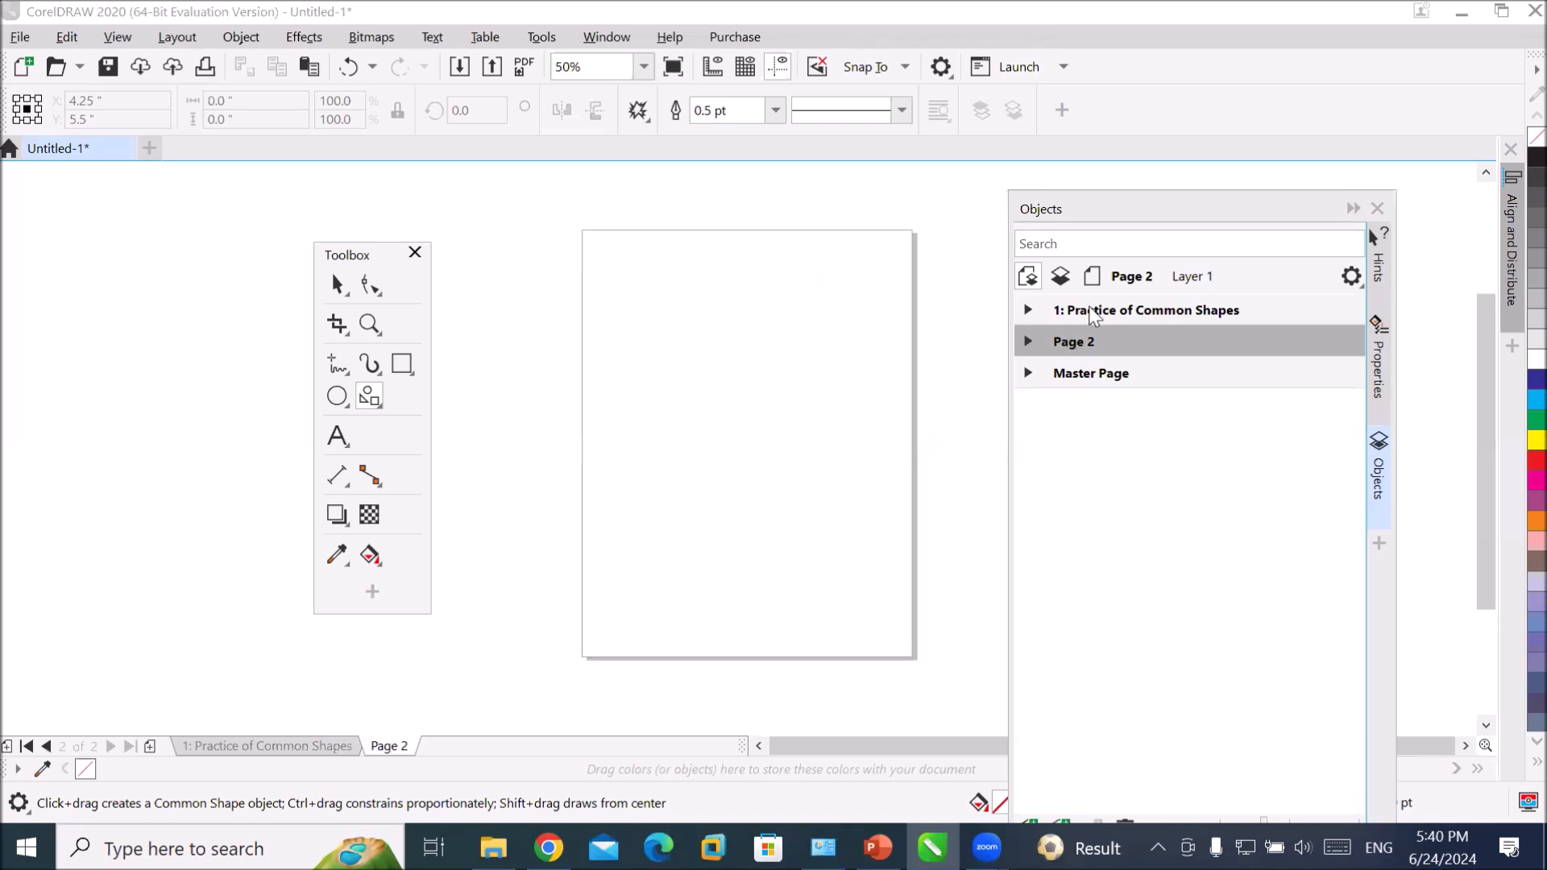
{"action": "left_click", "coordinate": [1092, 315]}
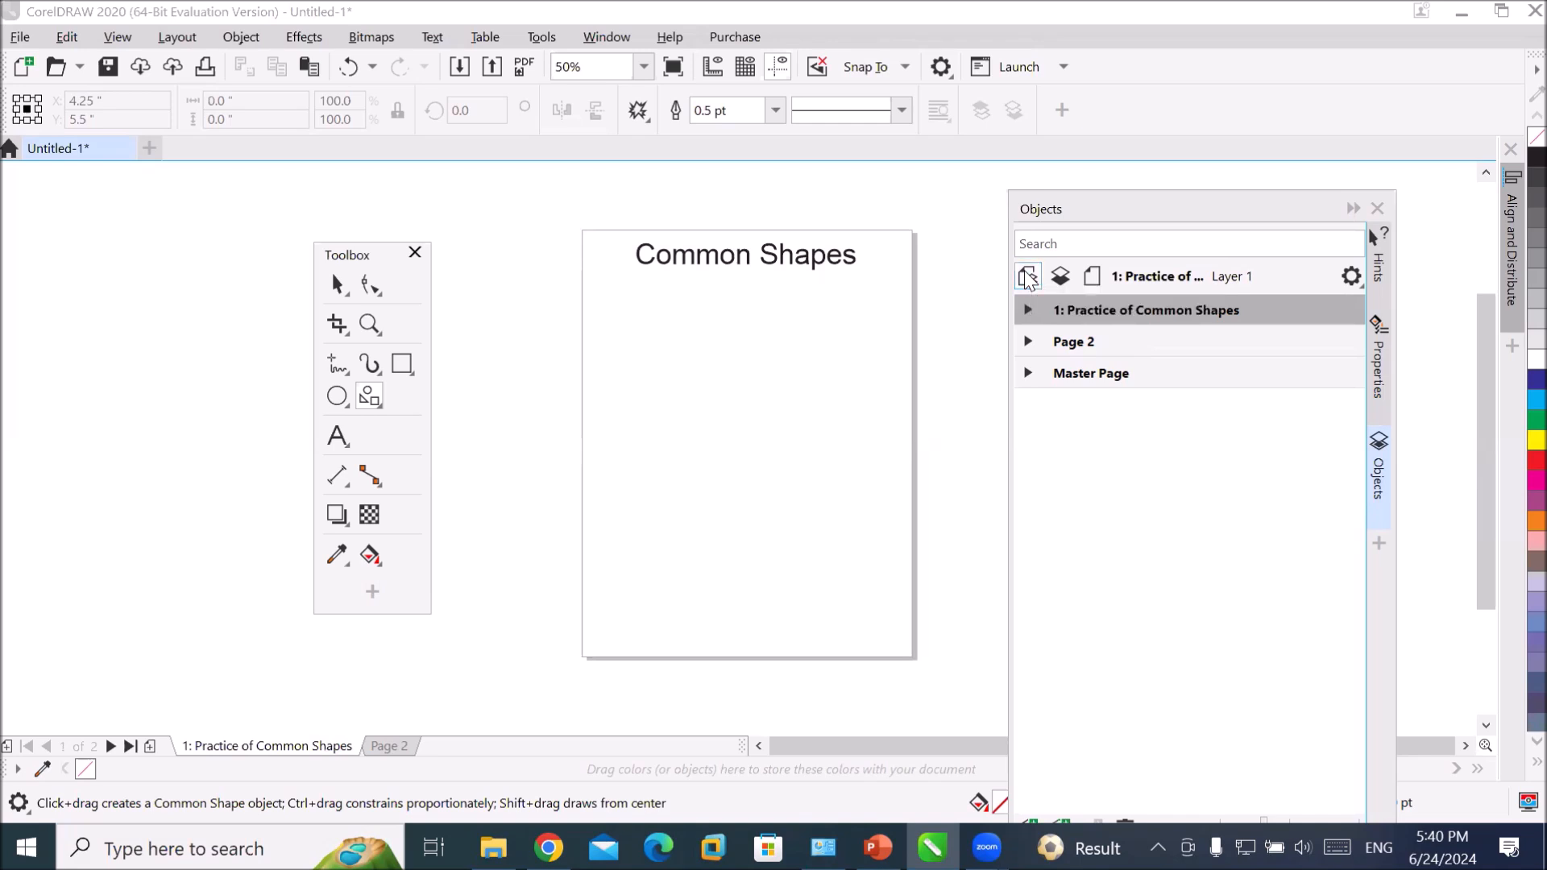
{"action": "left_click", "coordinate": [1028, 310]}
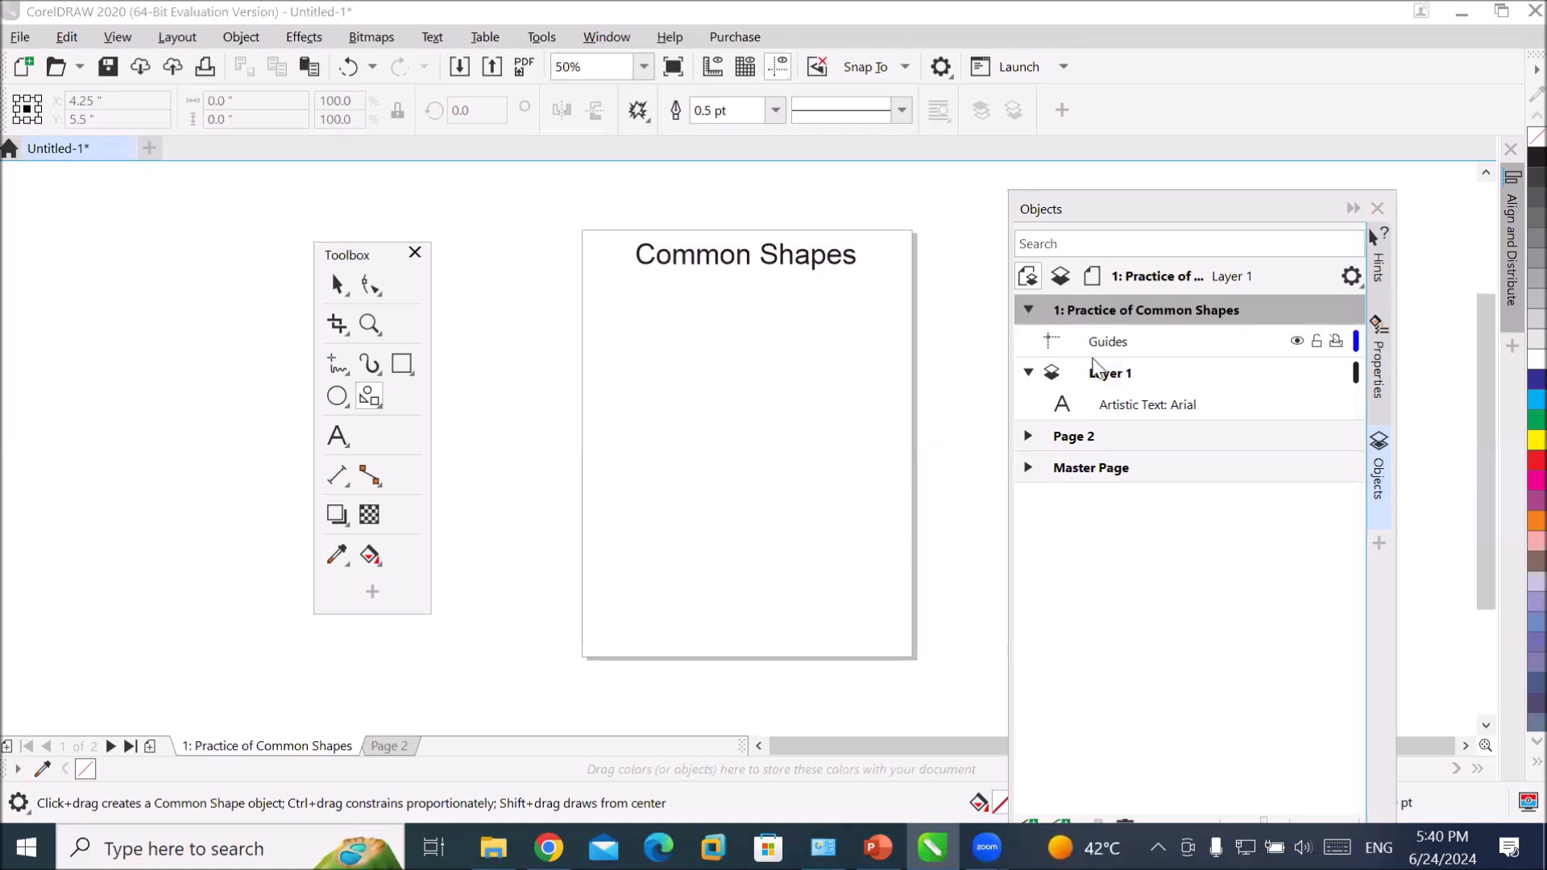
{"action": "left_click", "coordinate": [1095, 381]}
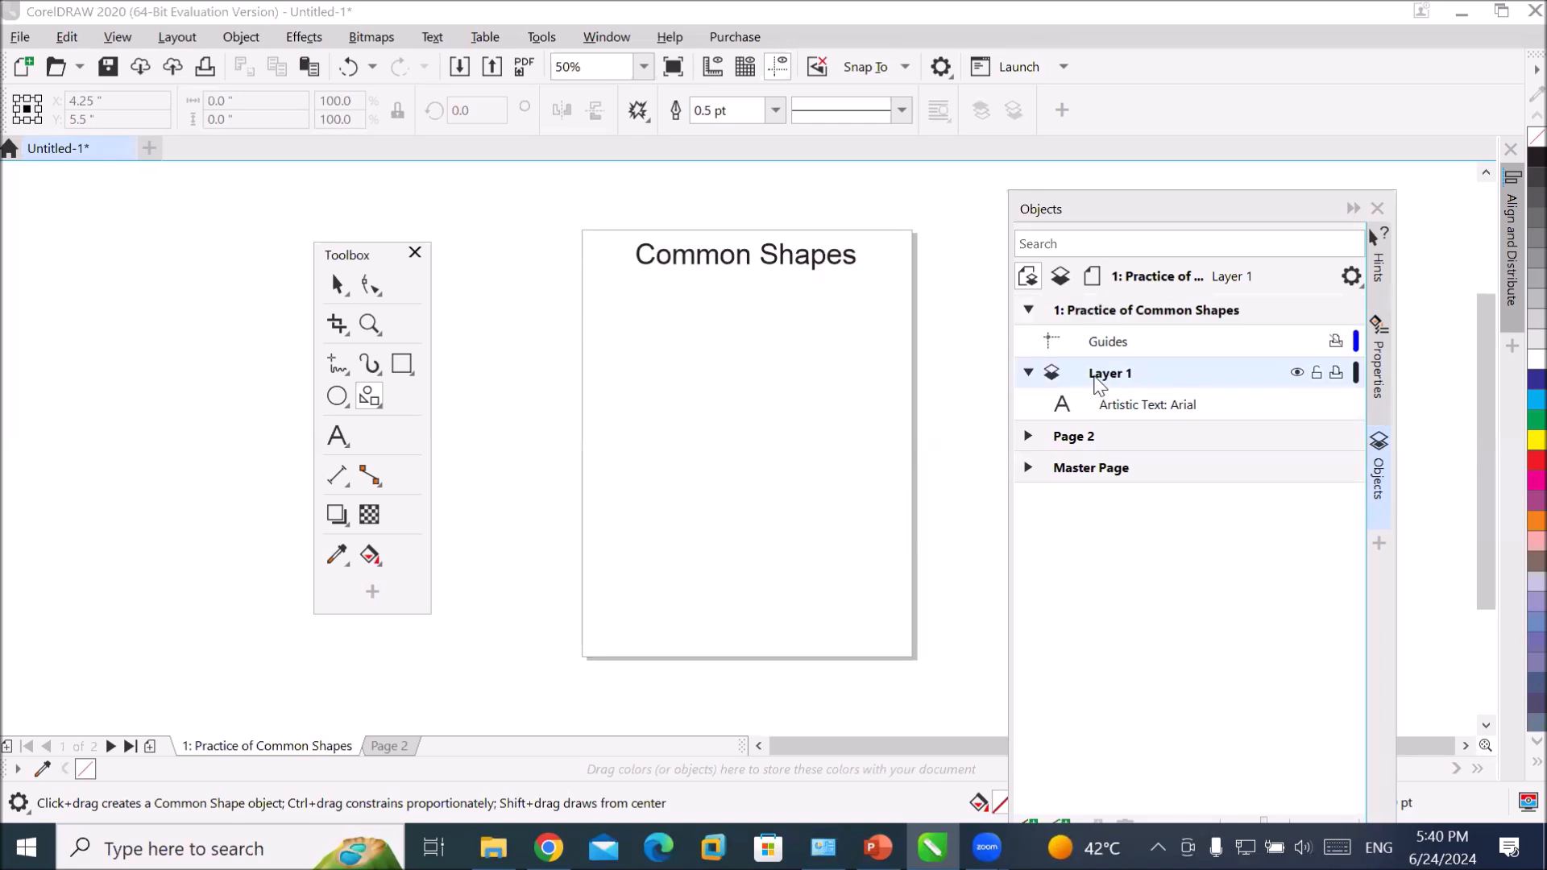
{"action": "left_click", "coordinate": [1113, 413]}
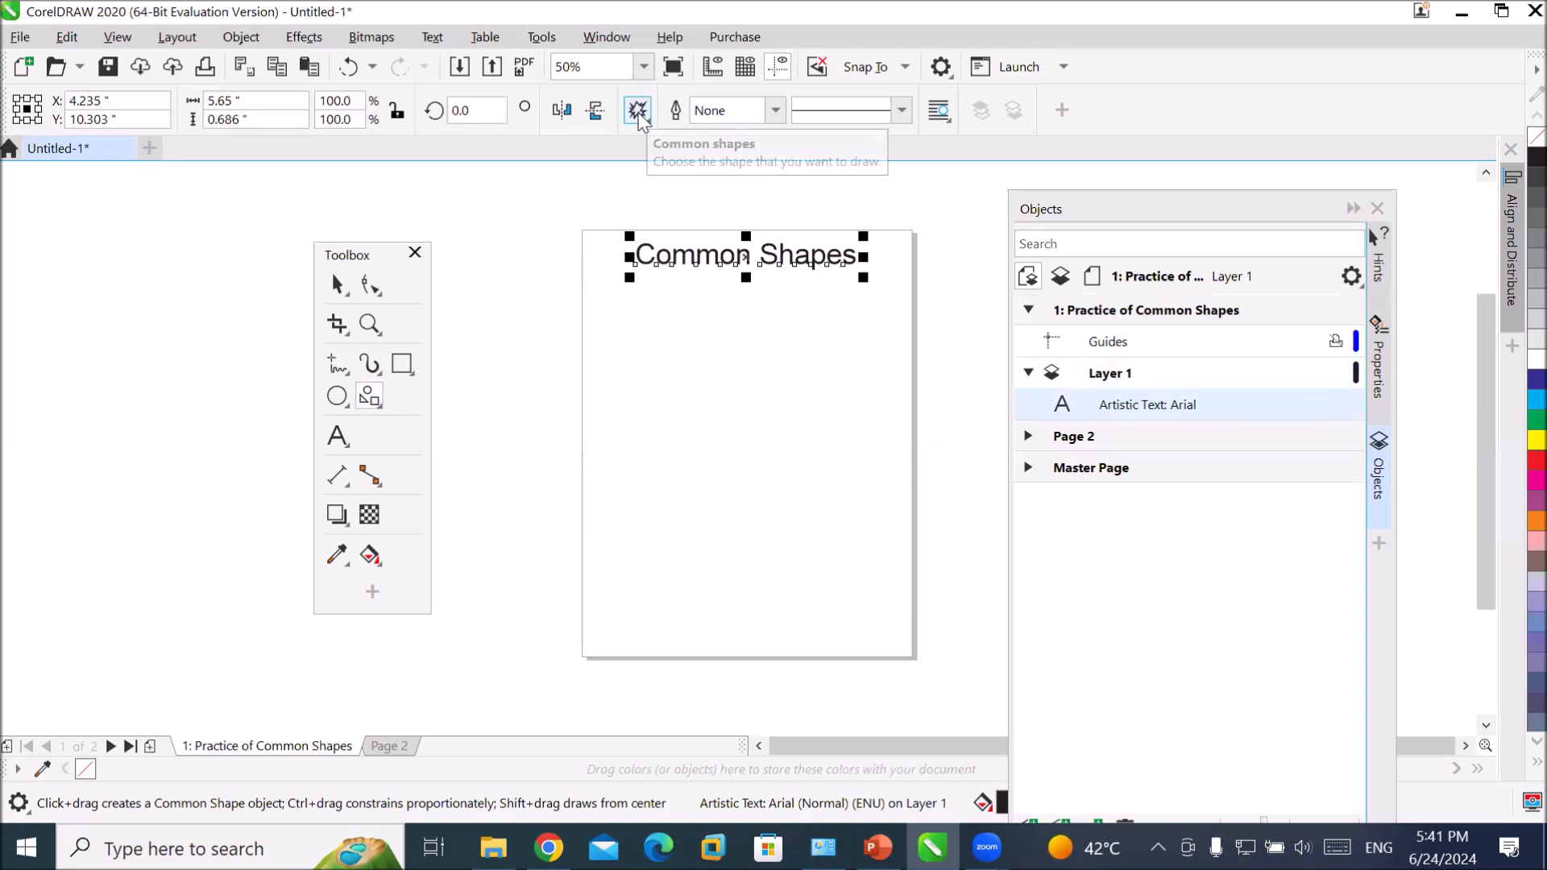
- Draw a ribbon banner shape about 8.56 by 1.25 inches across the page below the title
{"action": "left_click", "coordinate": [637, 110]}
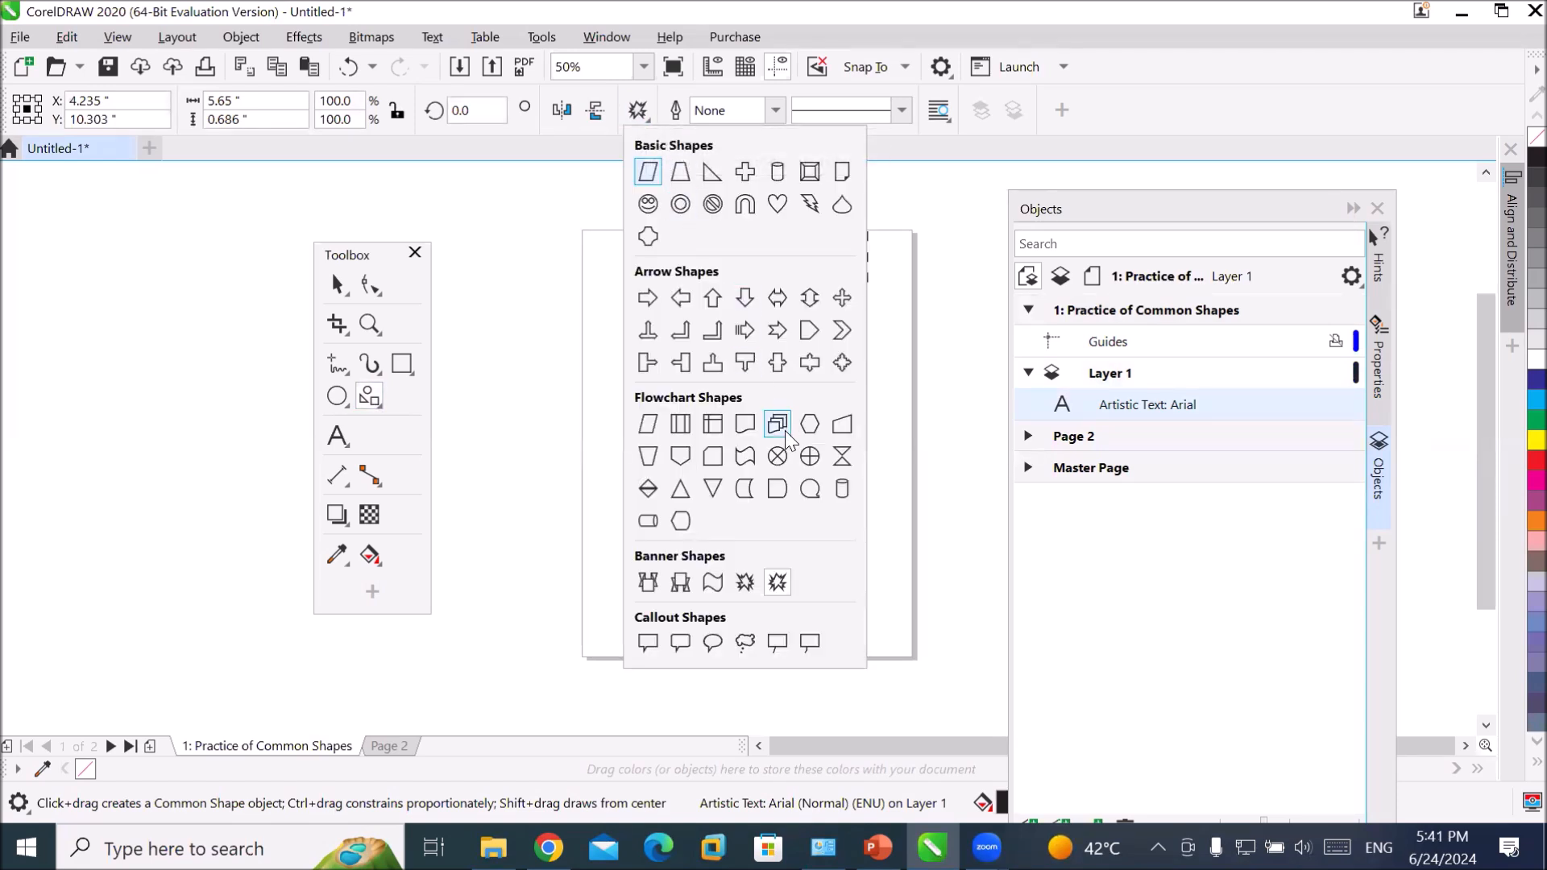
{"action": "left_click", "coordinate": [679, 583]}
{"action": "left_click_drag", "start_coordinate": [579, 309], "coordinate": [913, 358]}
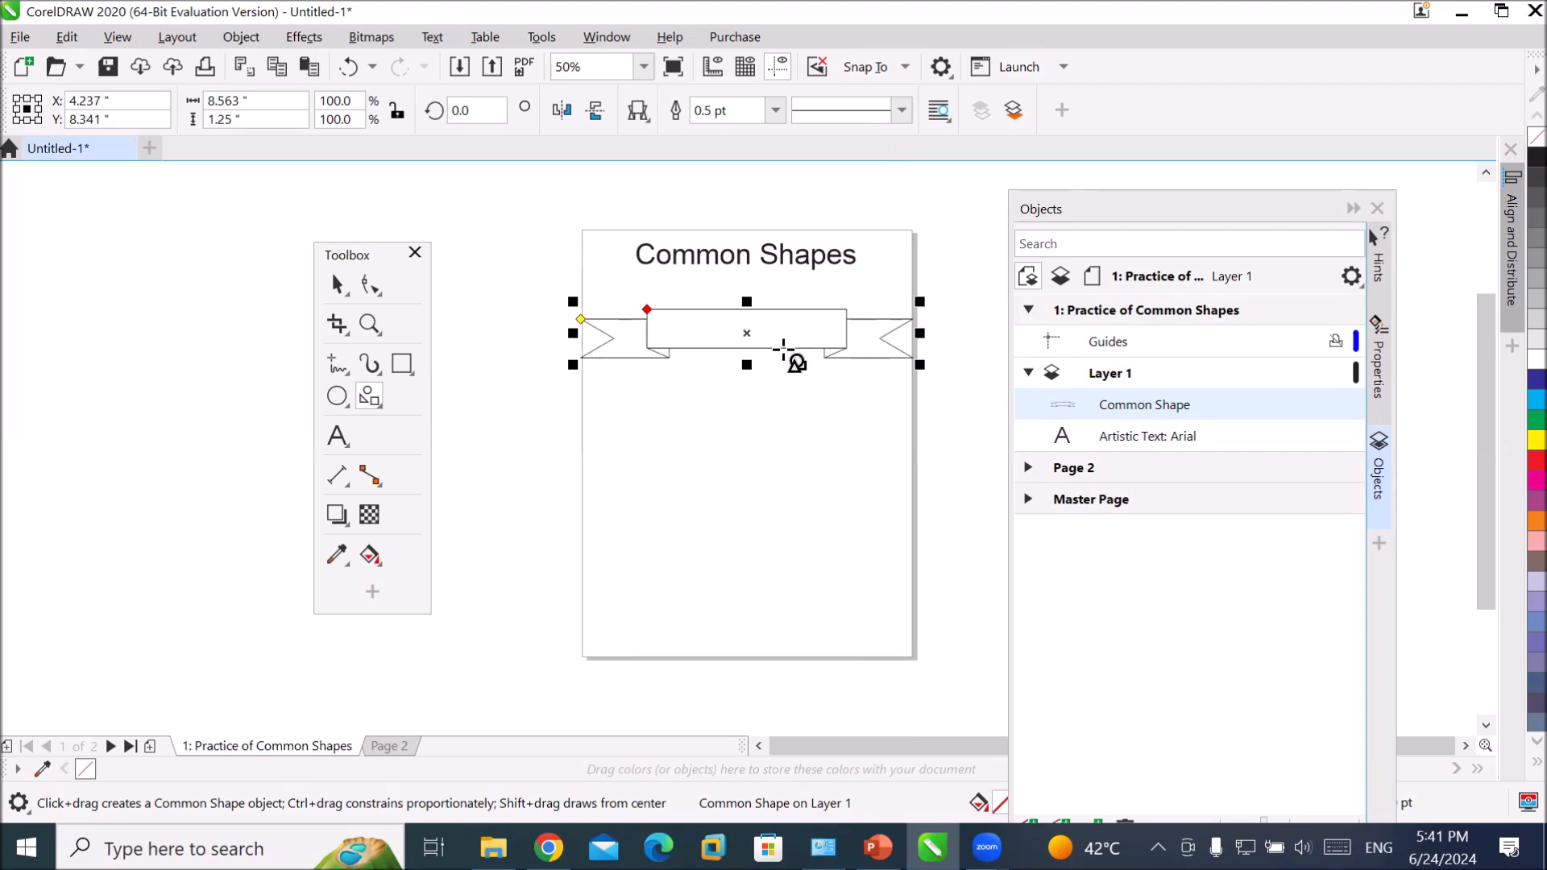
- Move the floating toolbox and the object list outward so they uncover the title and more of the banner
{"action": "scroll", "coordinate": [691, 288], "scroll_direction": "up", "scroll_amount": 2}
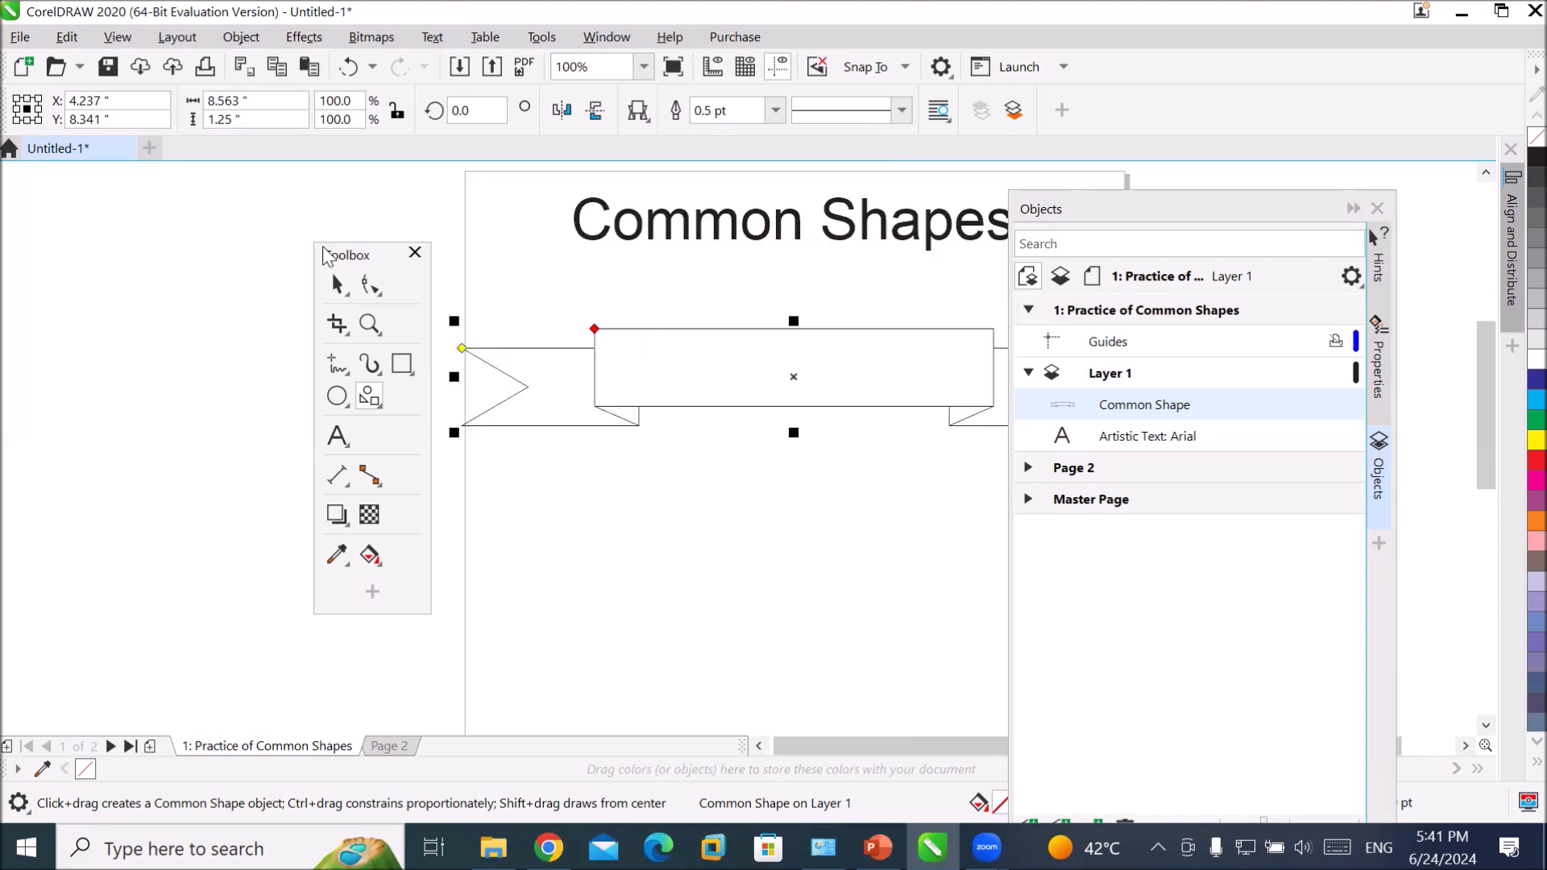
{"action": "left_click", "coordinate": [337, 257]}
{"action": "left_click_drag", "start_coordinate": [335, 258], "coordinate": [211, 250]}
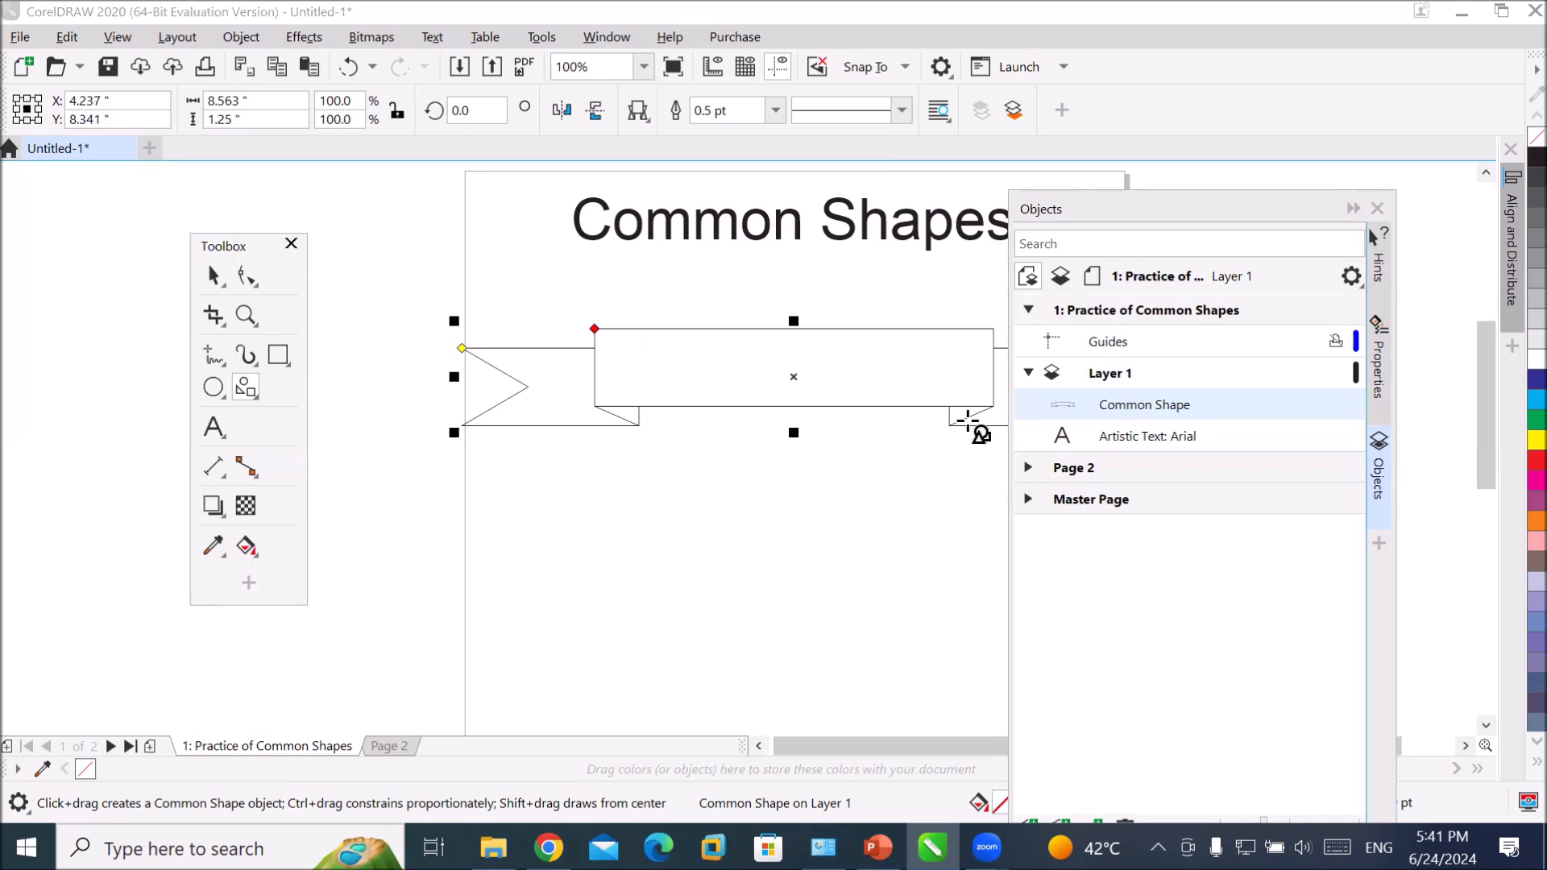
{"action": "left_click_drag", "start_coordinate": [1148, 219], "coordinate": [1227, 239]}
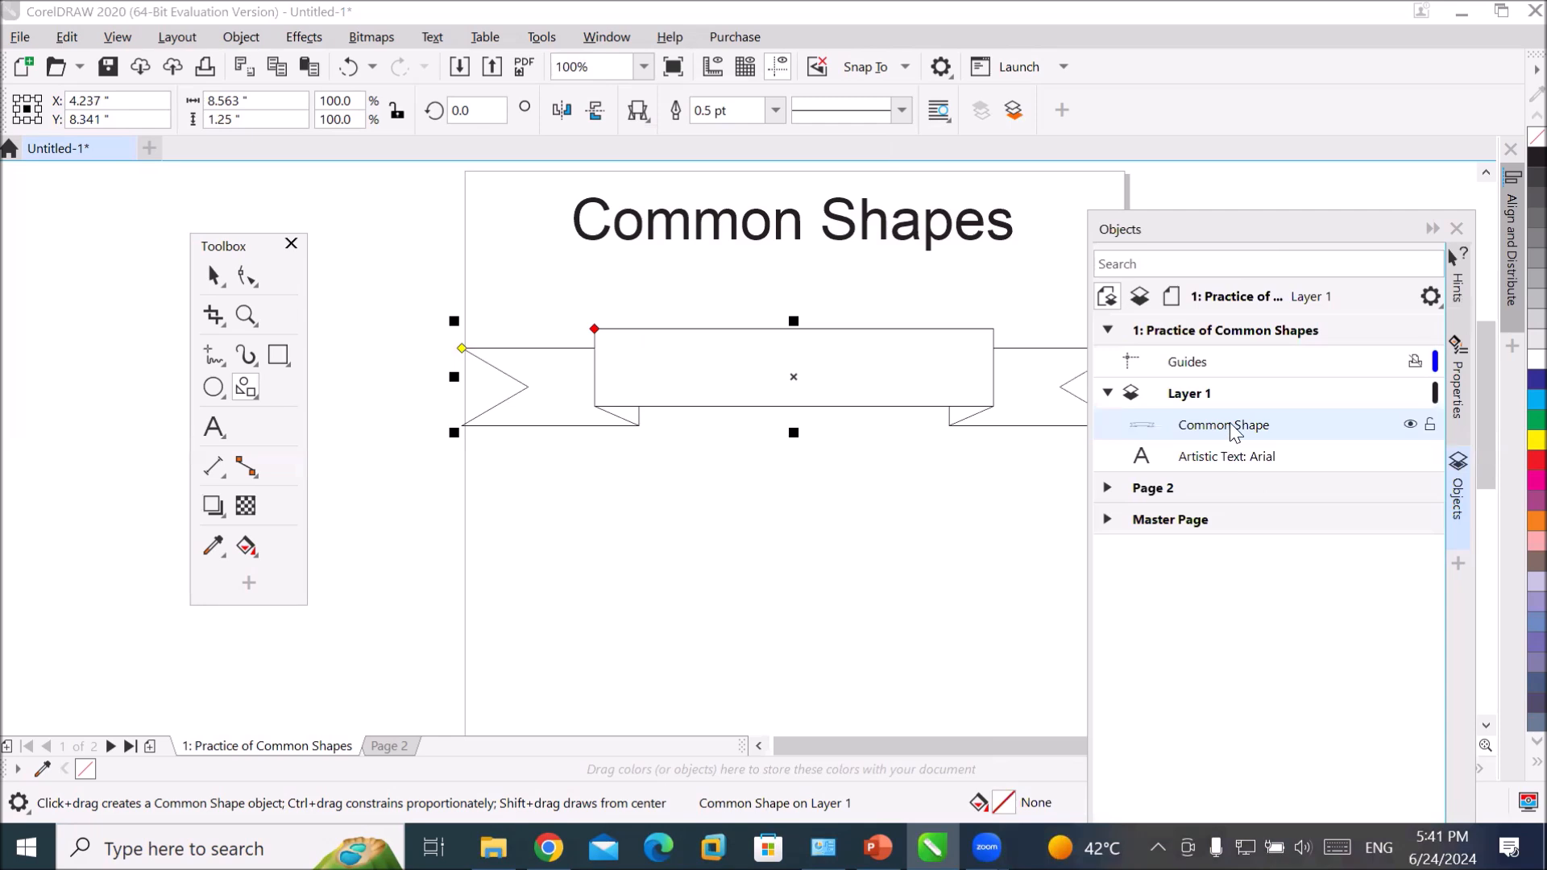
- Alternate the selection between the title text and the banner using their entries in the object list
{"action": "left_click", "coordinate": [1253, 459]}
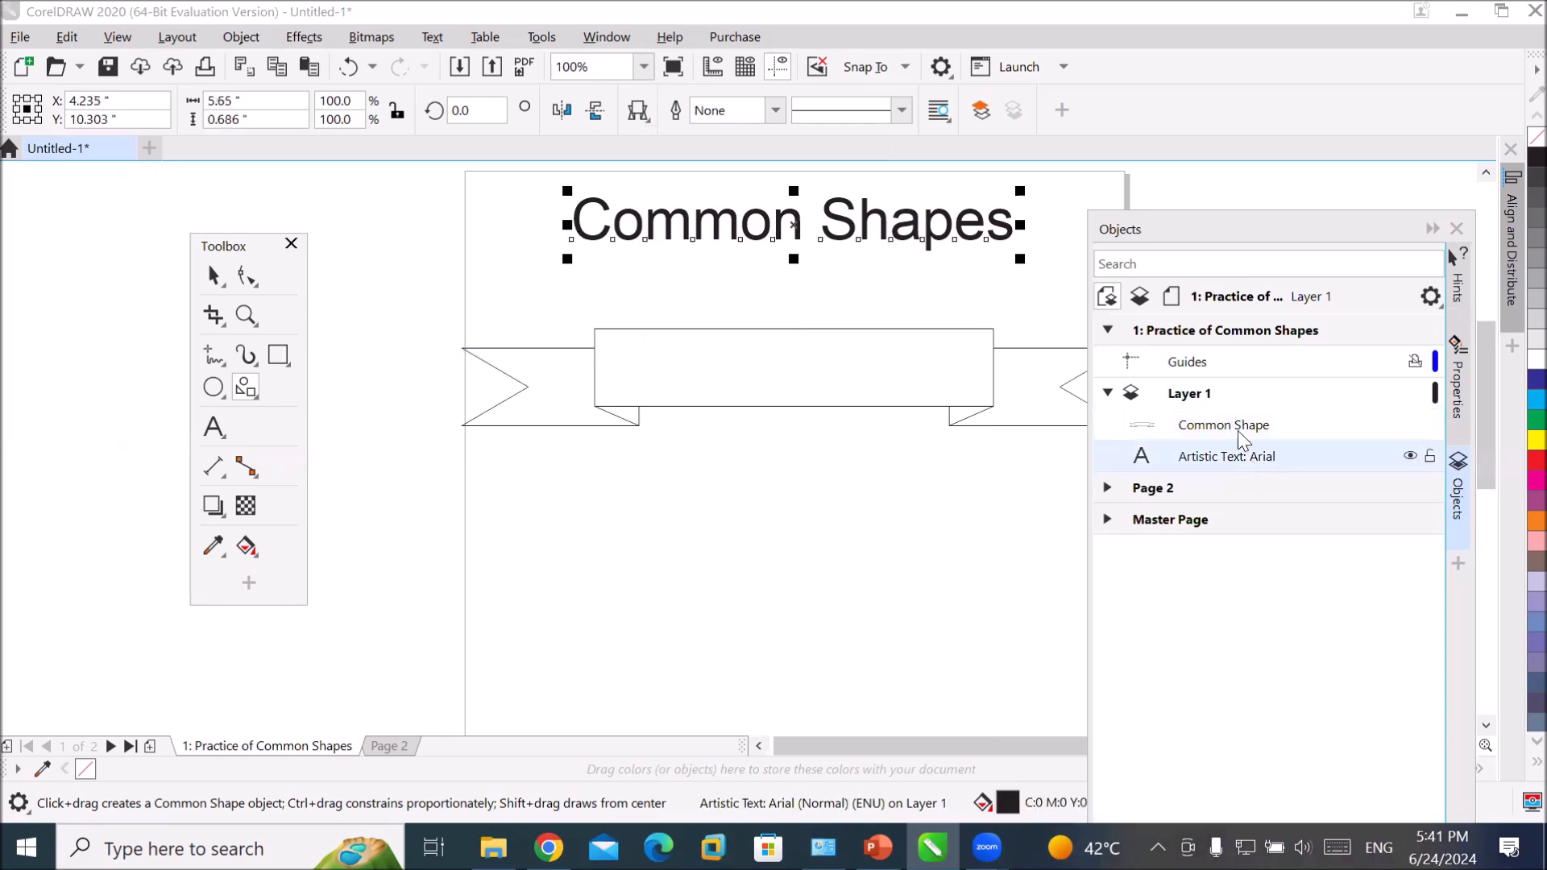
{"action": "left_click", "coordinate": [1240, 434]}
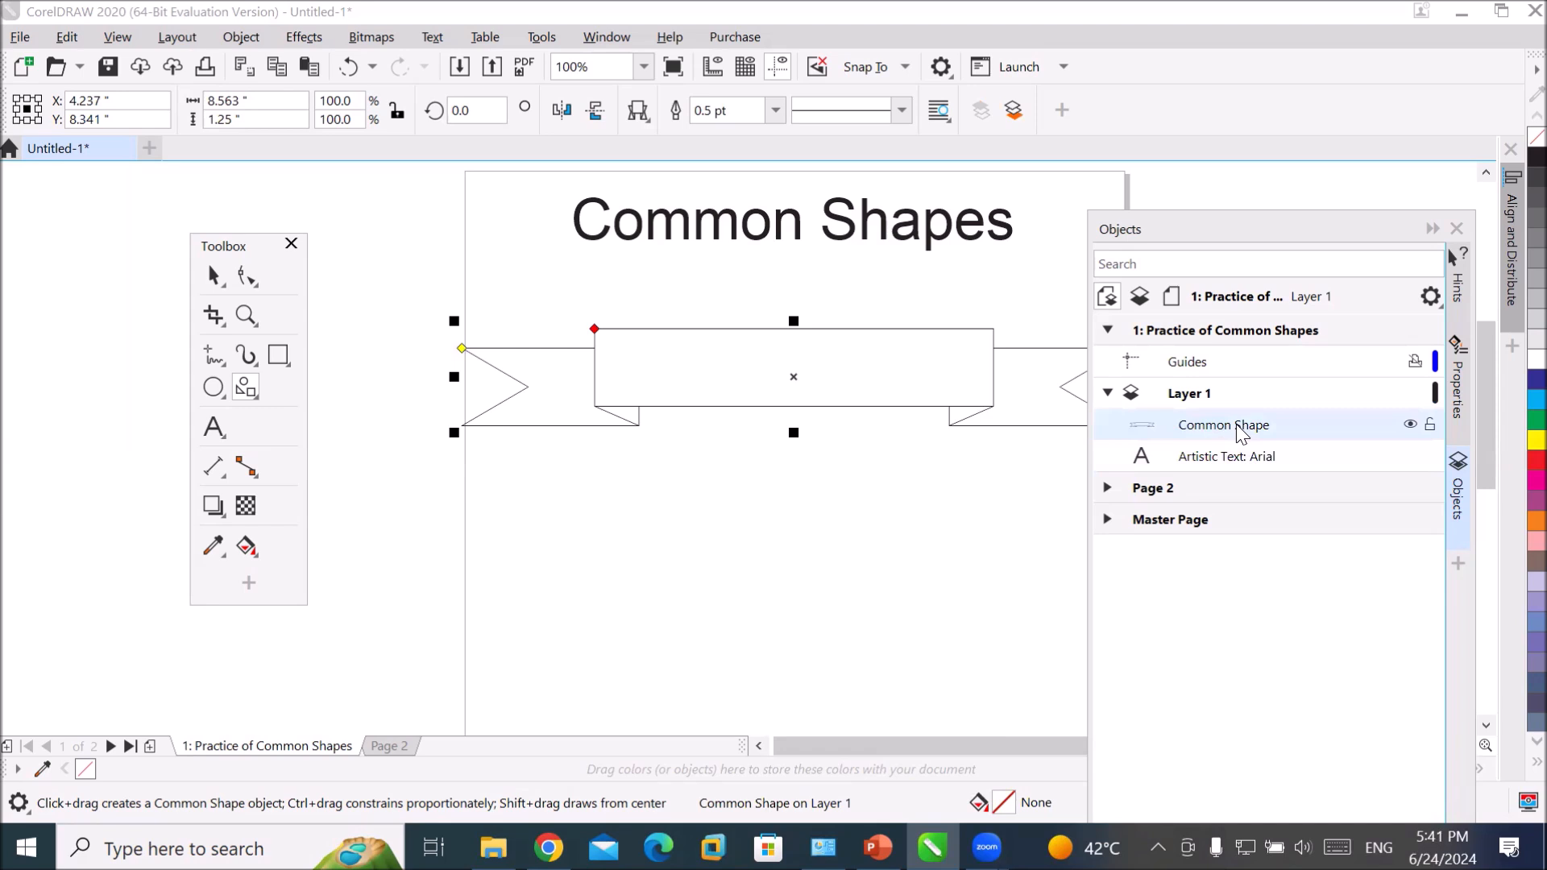
{"action": "left_click", "coordinate": [1244, 459]}
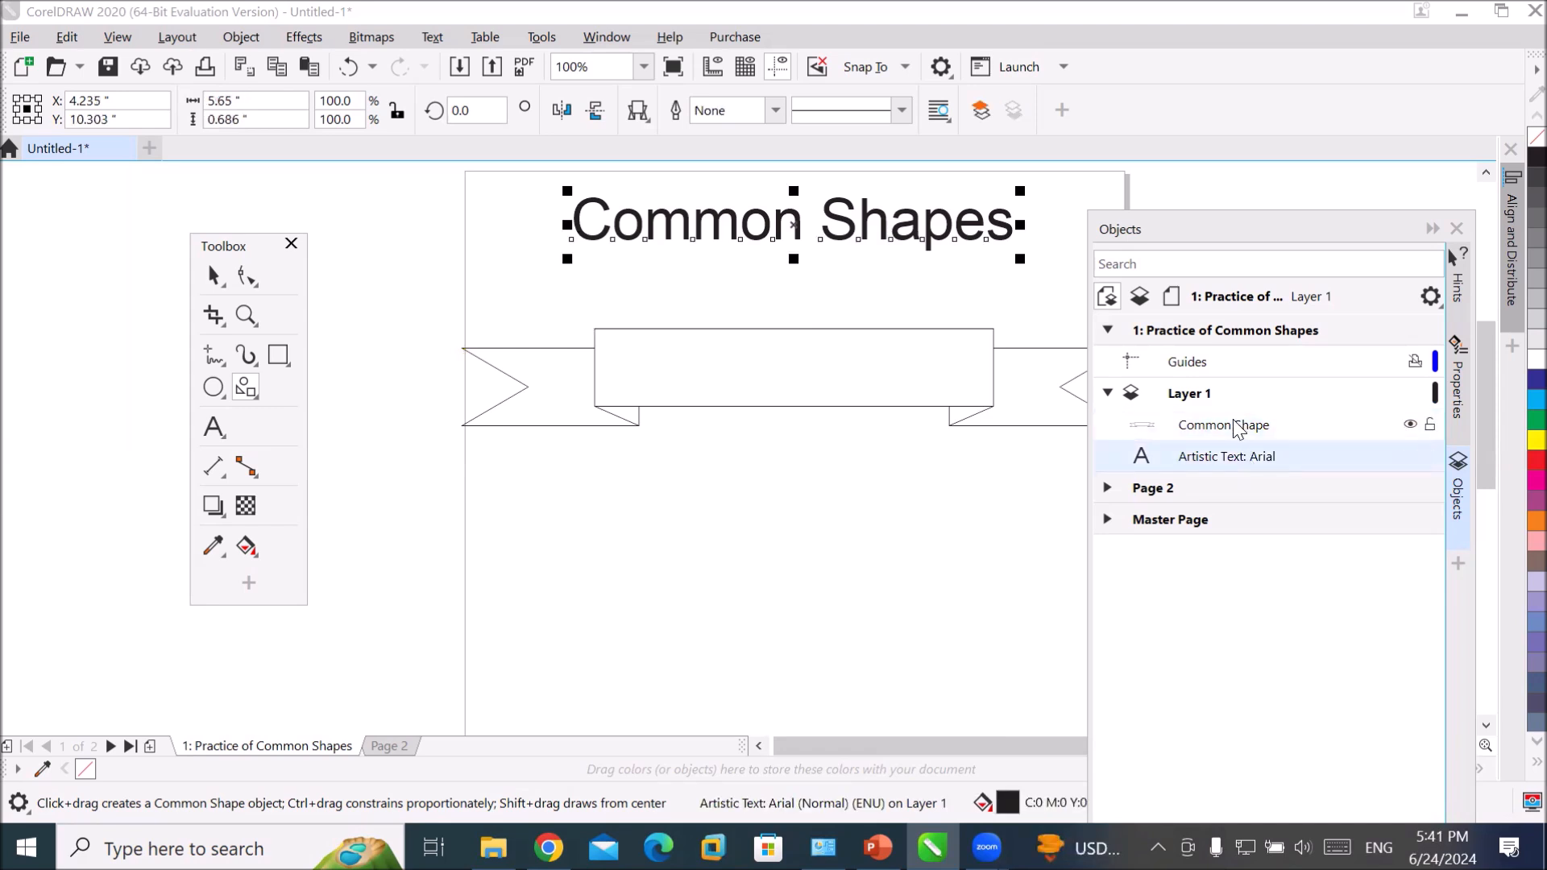
- Select the banner, try a narrow centre panel, widen it almost to the ribbon ends, and move the object list clear of it
{"action": "left_click", "coordinate": [1233, 427]}
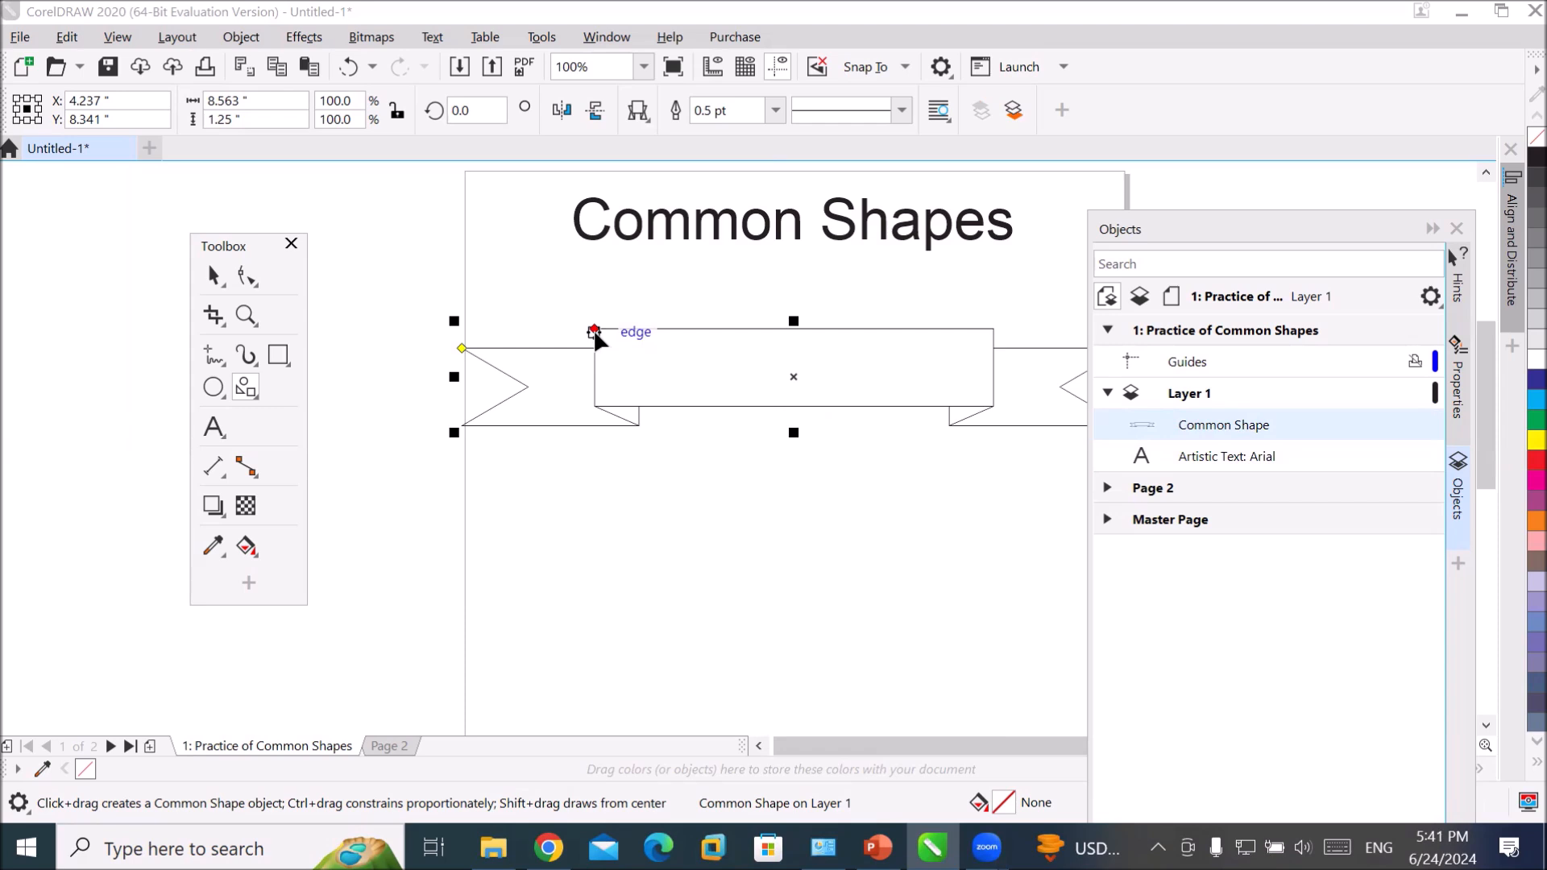
{"action": "left_click_drag", "start_coordinate": [596, 333], "coordinate": [712, 331]}
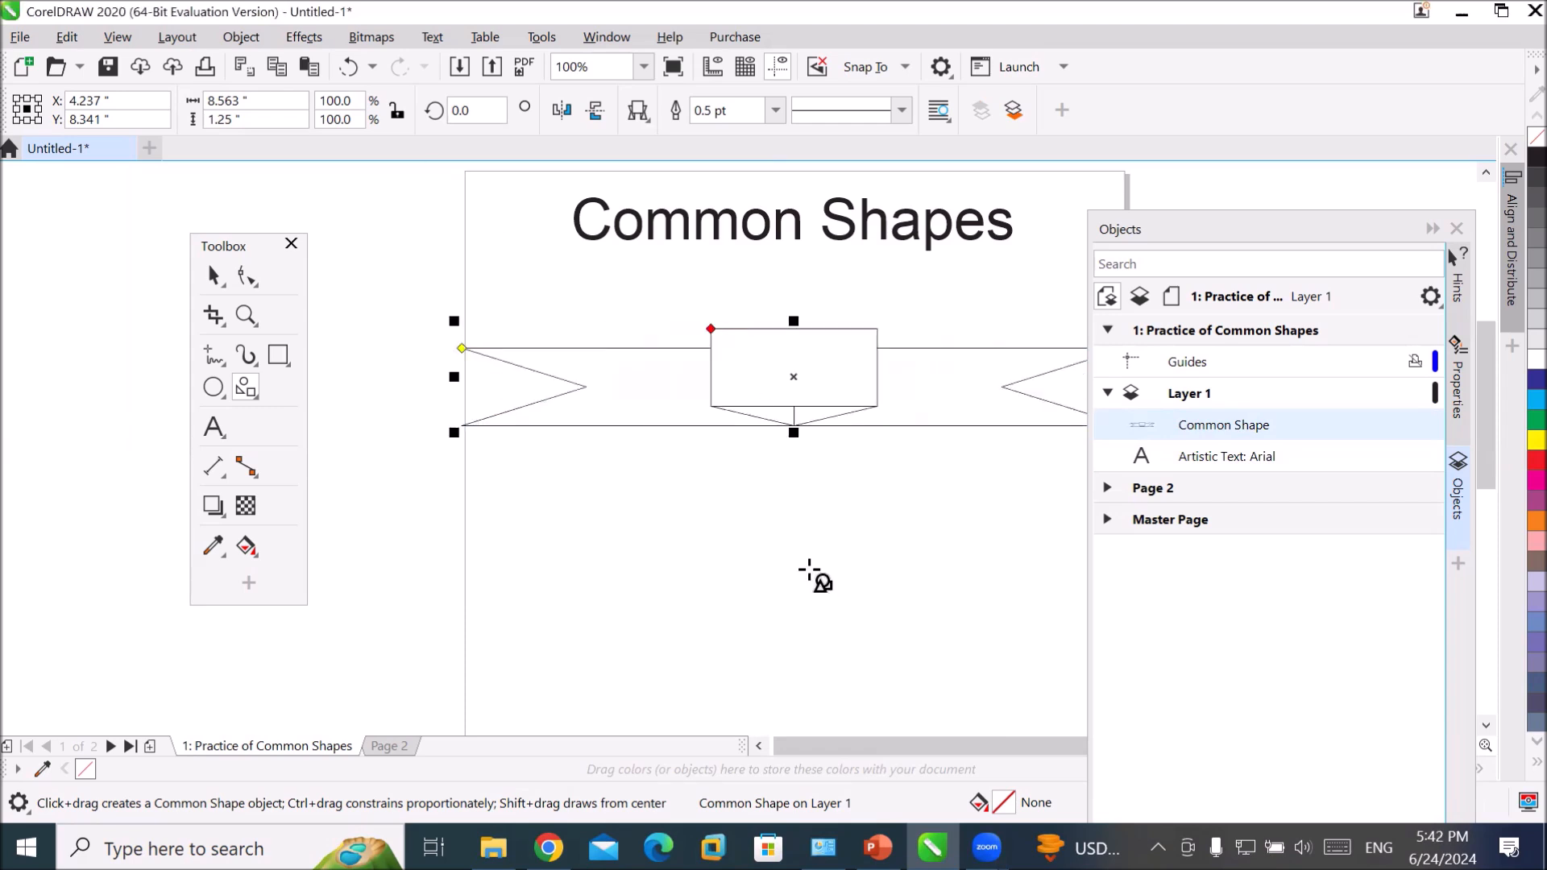
{"action": "left_click_drag", "start_coordinate": [712, 330], "coordinate": [424, 363]}
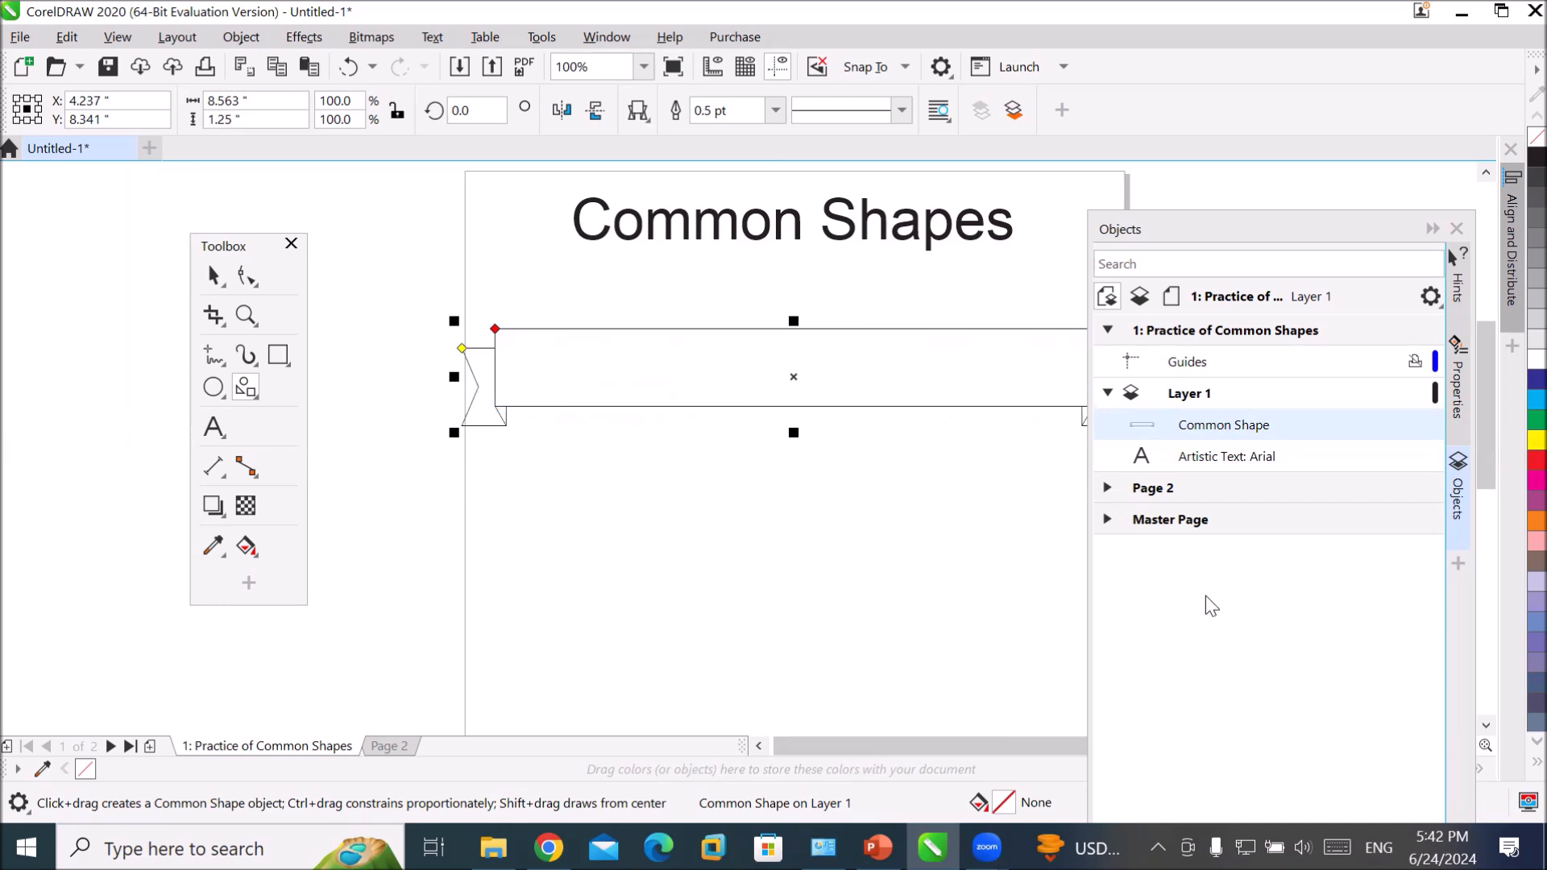
{"action": "left_click", "coordinate": [1295, 232]}
{"action": "left_click_drag", "start_coordinate": [1300, 236], "coordinate": [1415, 304]}
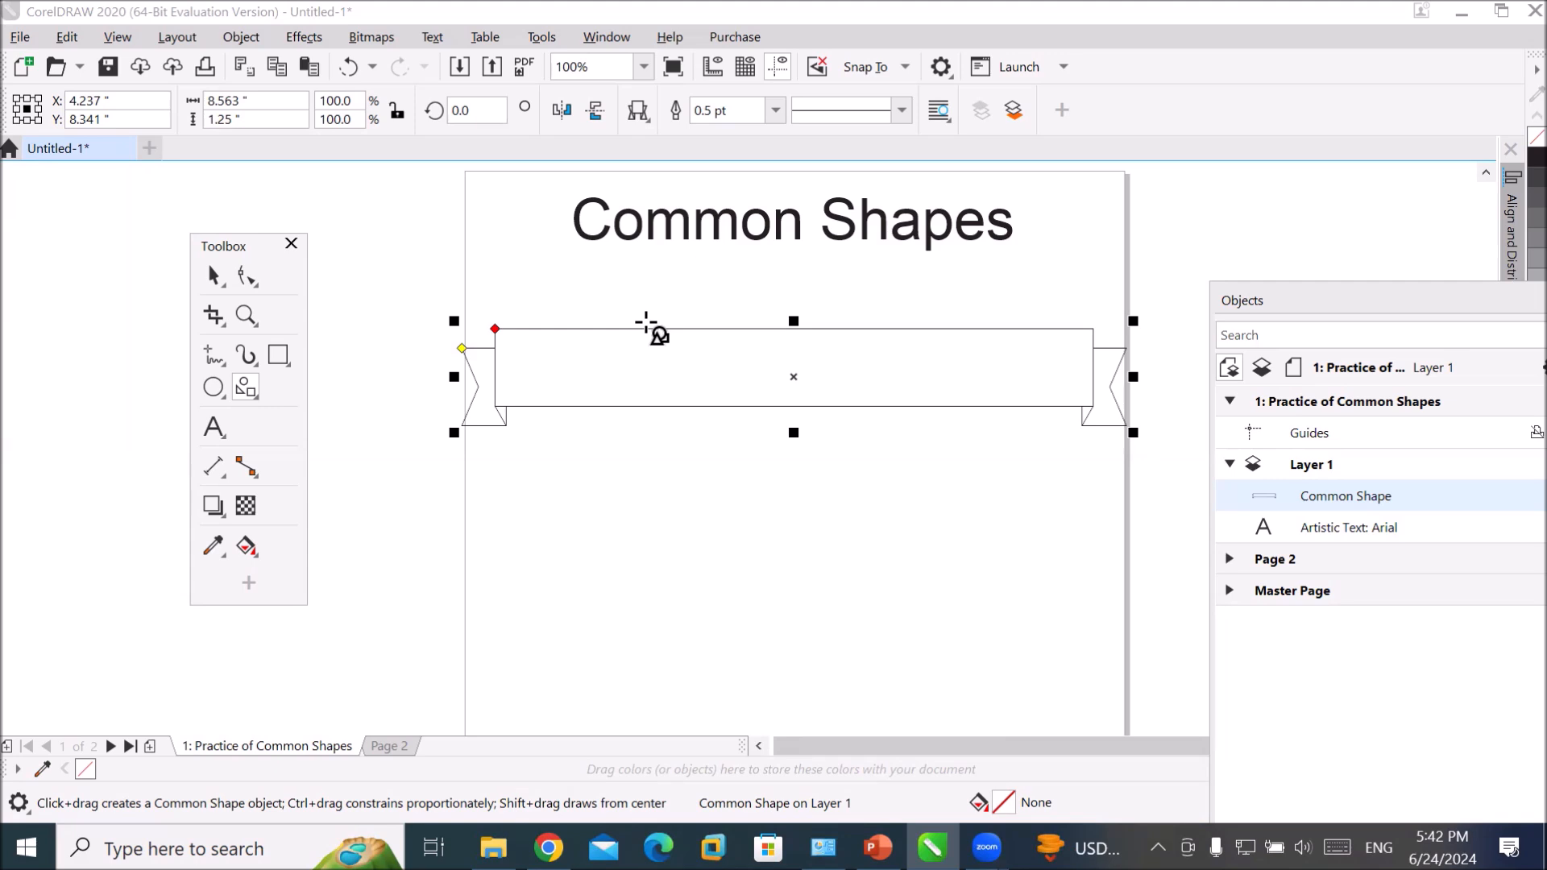
- Move the Common Shapes title text down into the banner's centre panel
{"action": "left_click", "coordinate": [212, 275]}
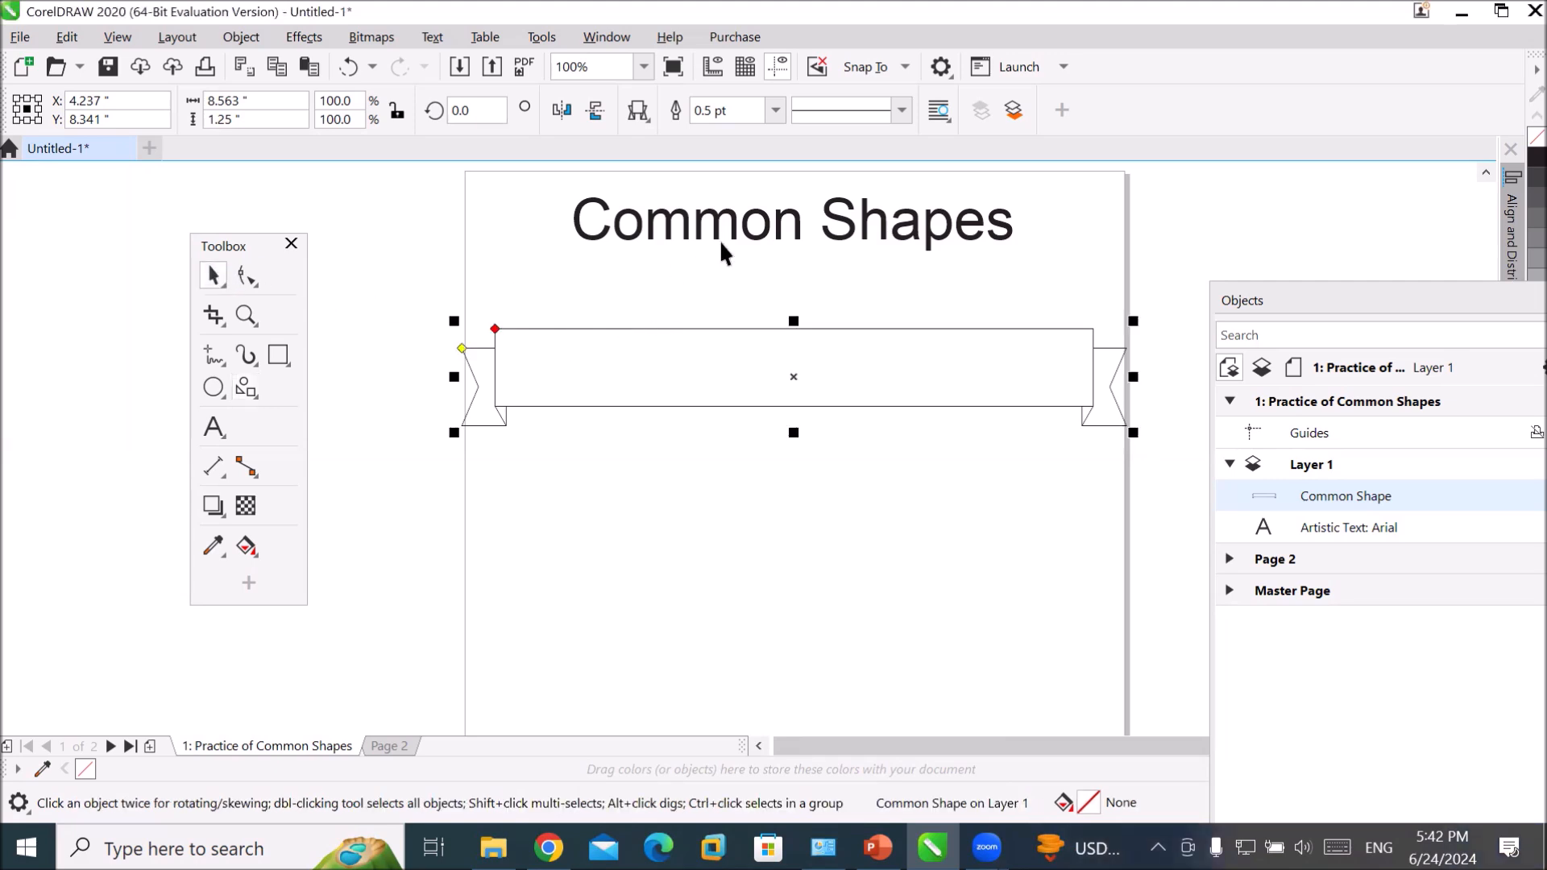
{"action": "left_click_drag", "start_coordinate": [750, 242], "coordinate": [765, 390]}
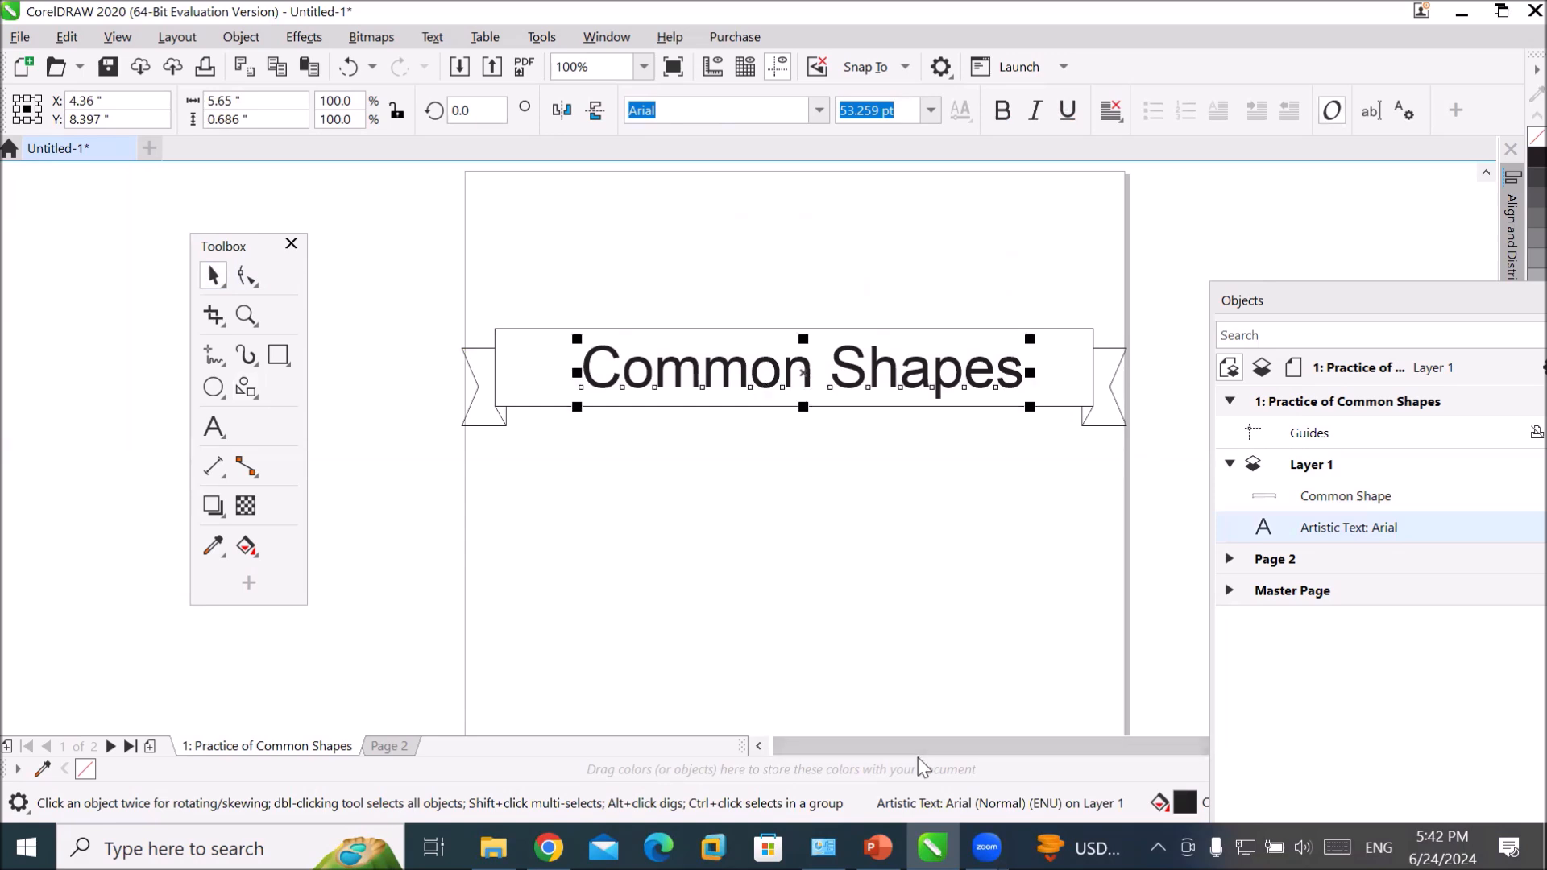
- Move the title and banner together to the top of the page and narrow the pair to about 8.28 inches
{"action": "left_click_drag", "start_coordinate": [391, 299], "coordinate": [1167, 518]}
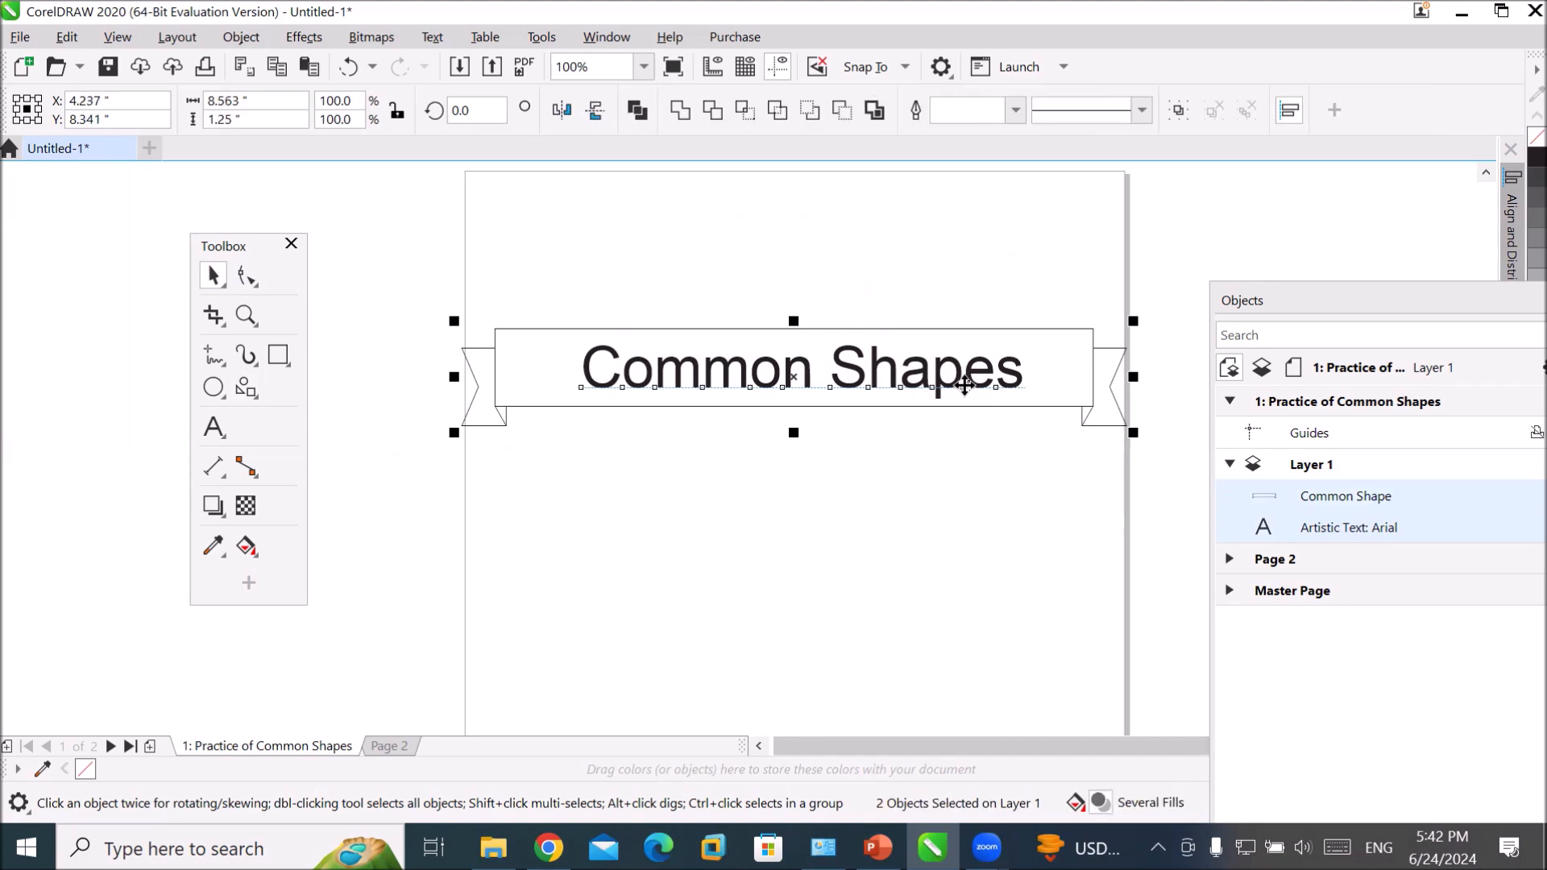
{"action": "left_click_drag", "start_coordinate": [973, 407], "coordinate": [970, 287]}
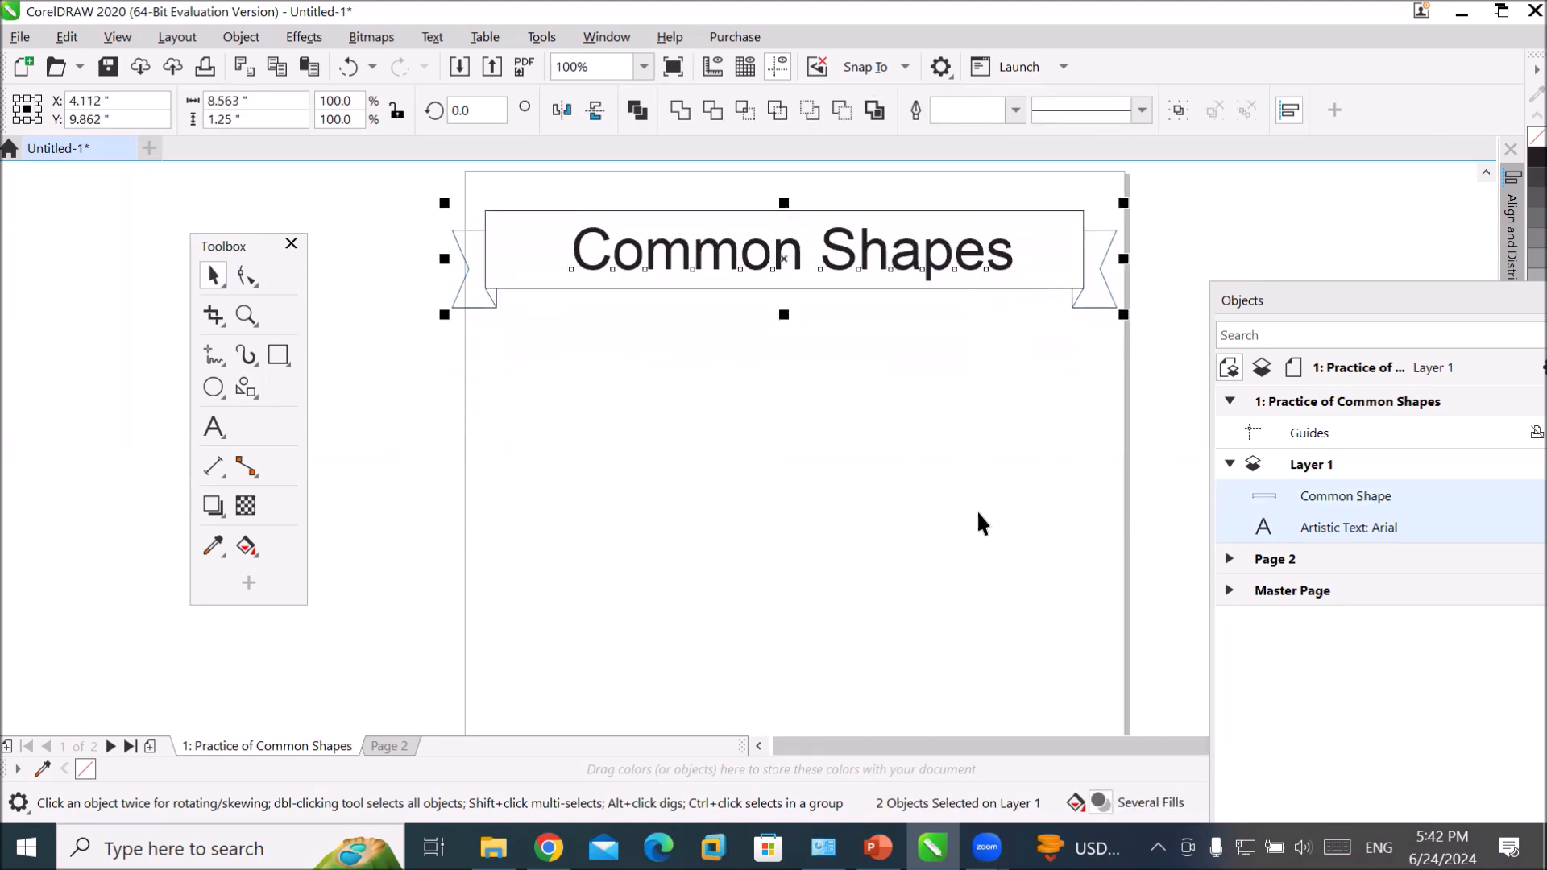
{"action": "left_click_drag", "start_coordinate": [444, 259], "coordinate": [468, 262]}
{"action": "left_click", "coordinate": [640, 461]}
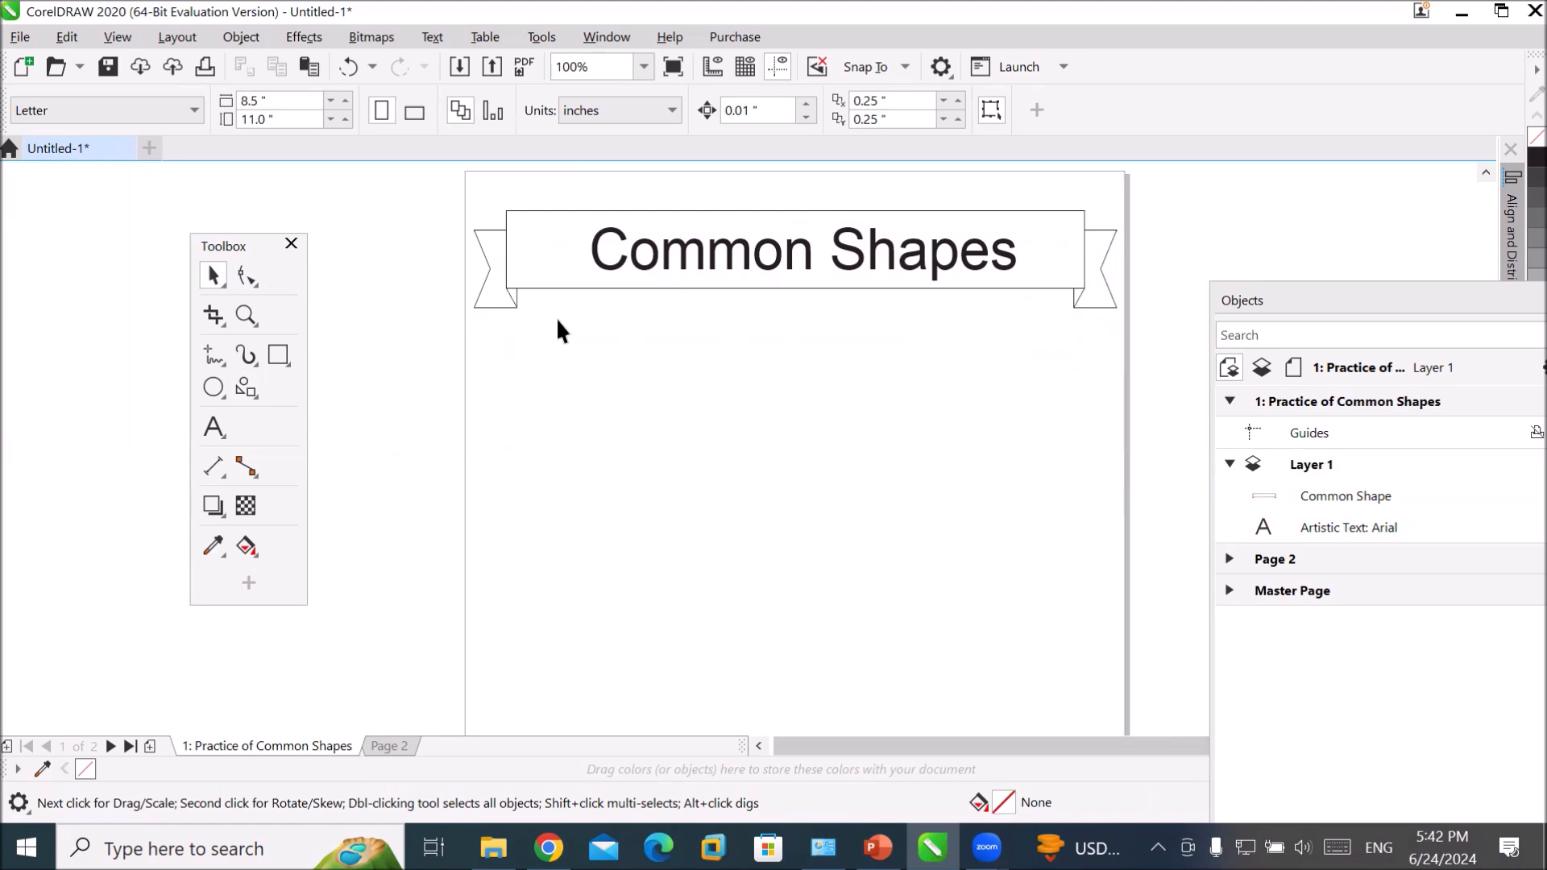
- Narrow the banner's centre panel with the Shape tool so that it fits closely around the title
{"action": "left_click", "coordinate": [551, 282]}
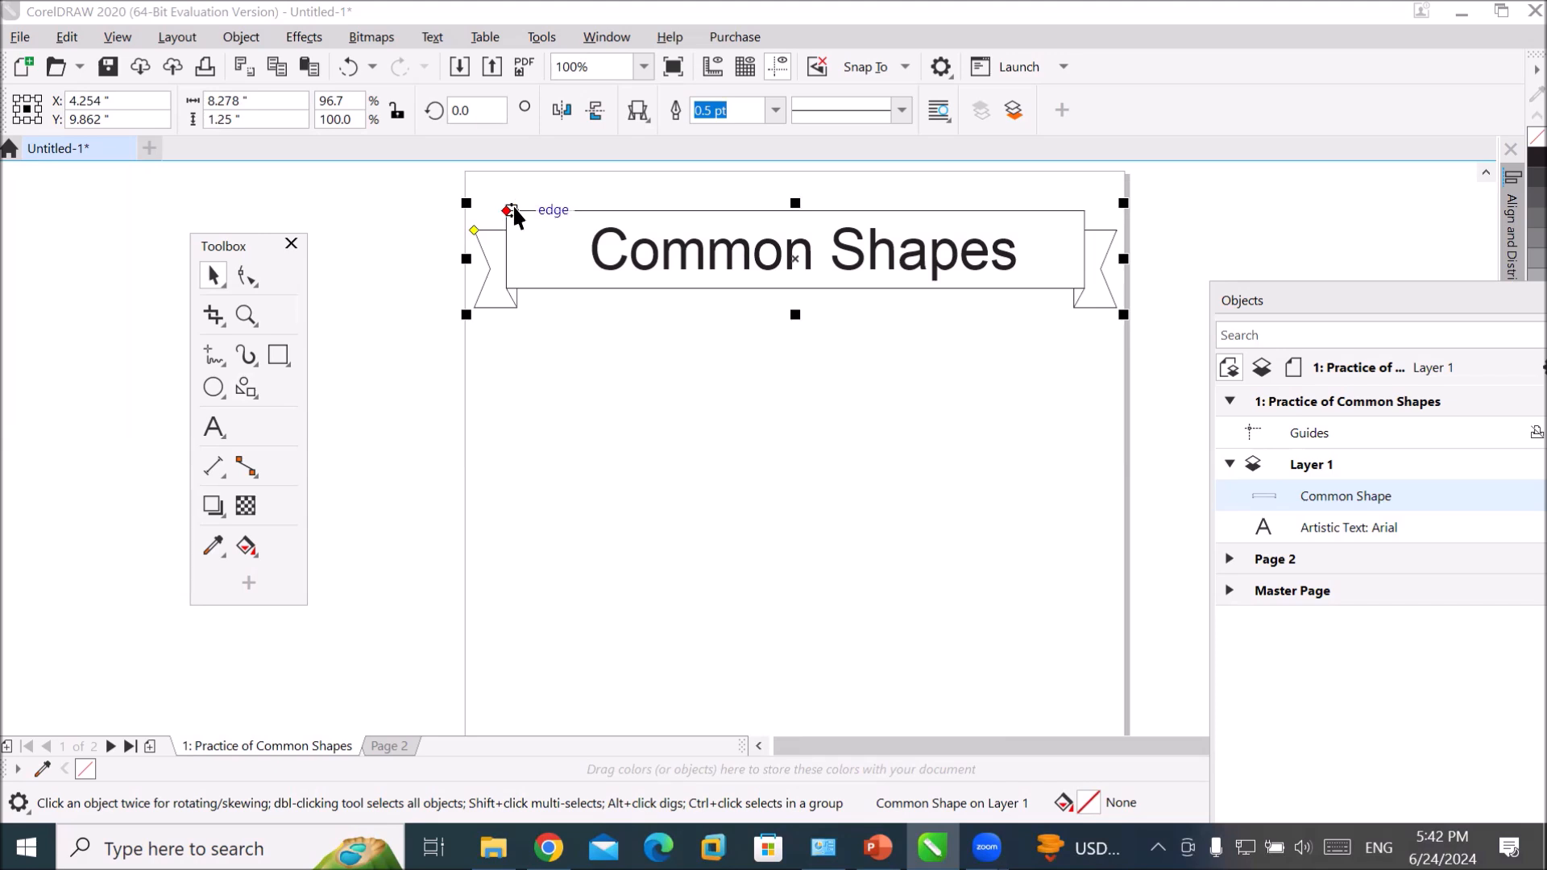
{"action": "scroll", "coordinate": [513, 210], "scroll_direction": "up", "scroll_amount": 2}
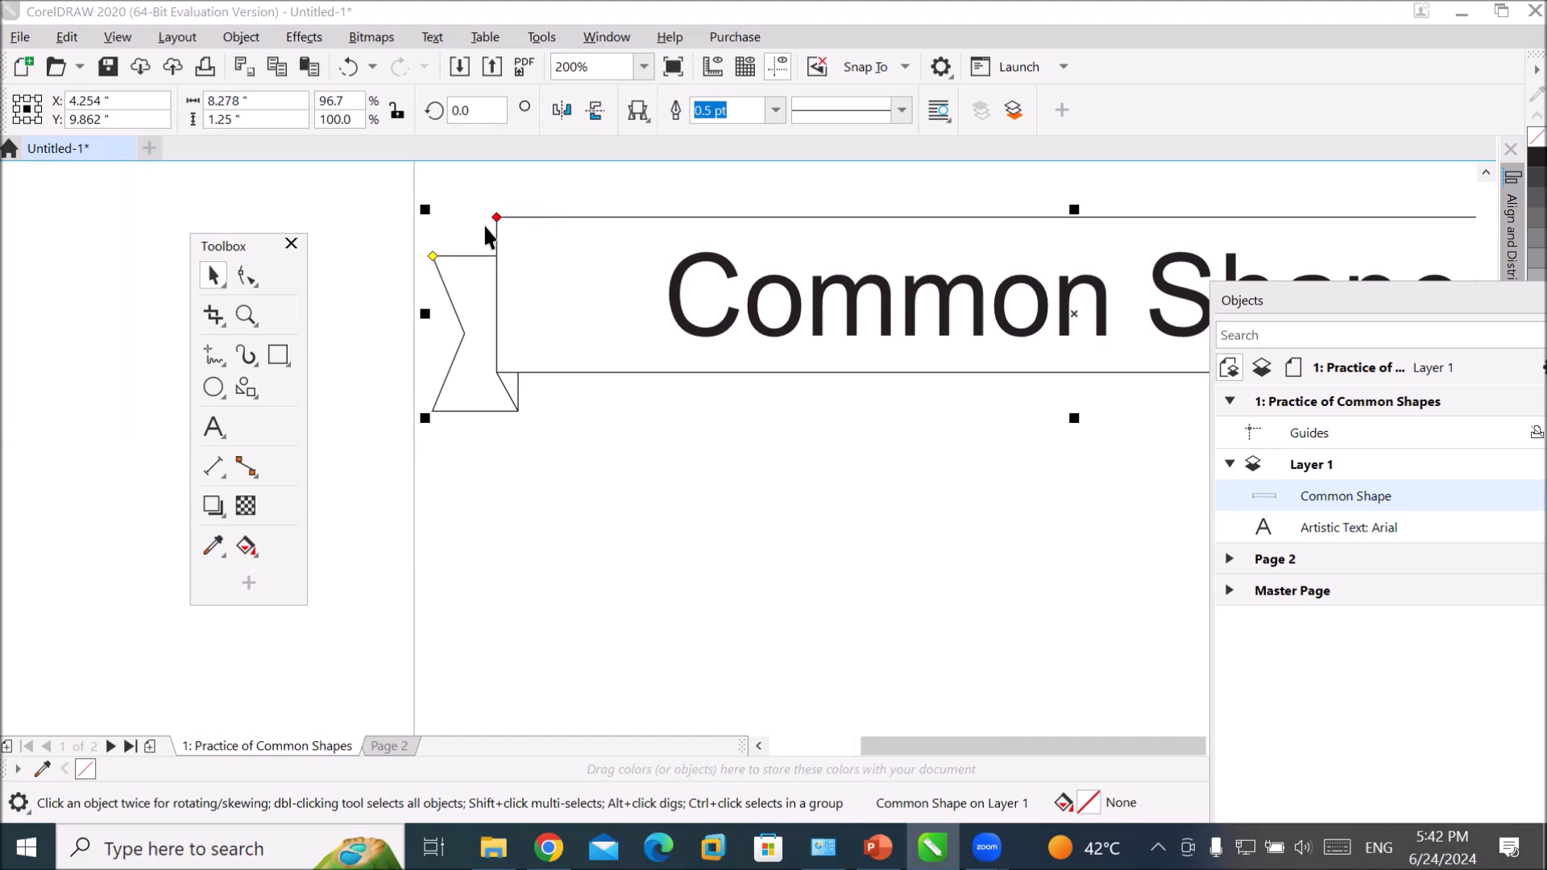
{"action": "left_click", "coordinate": [245, 276]}
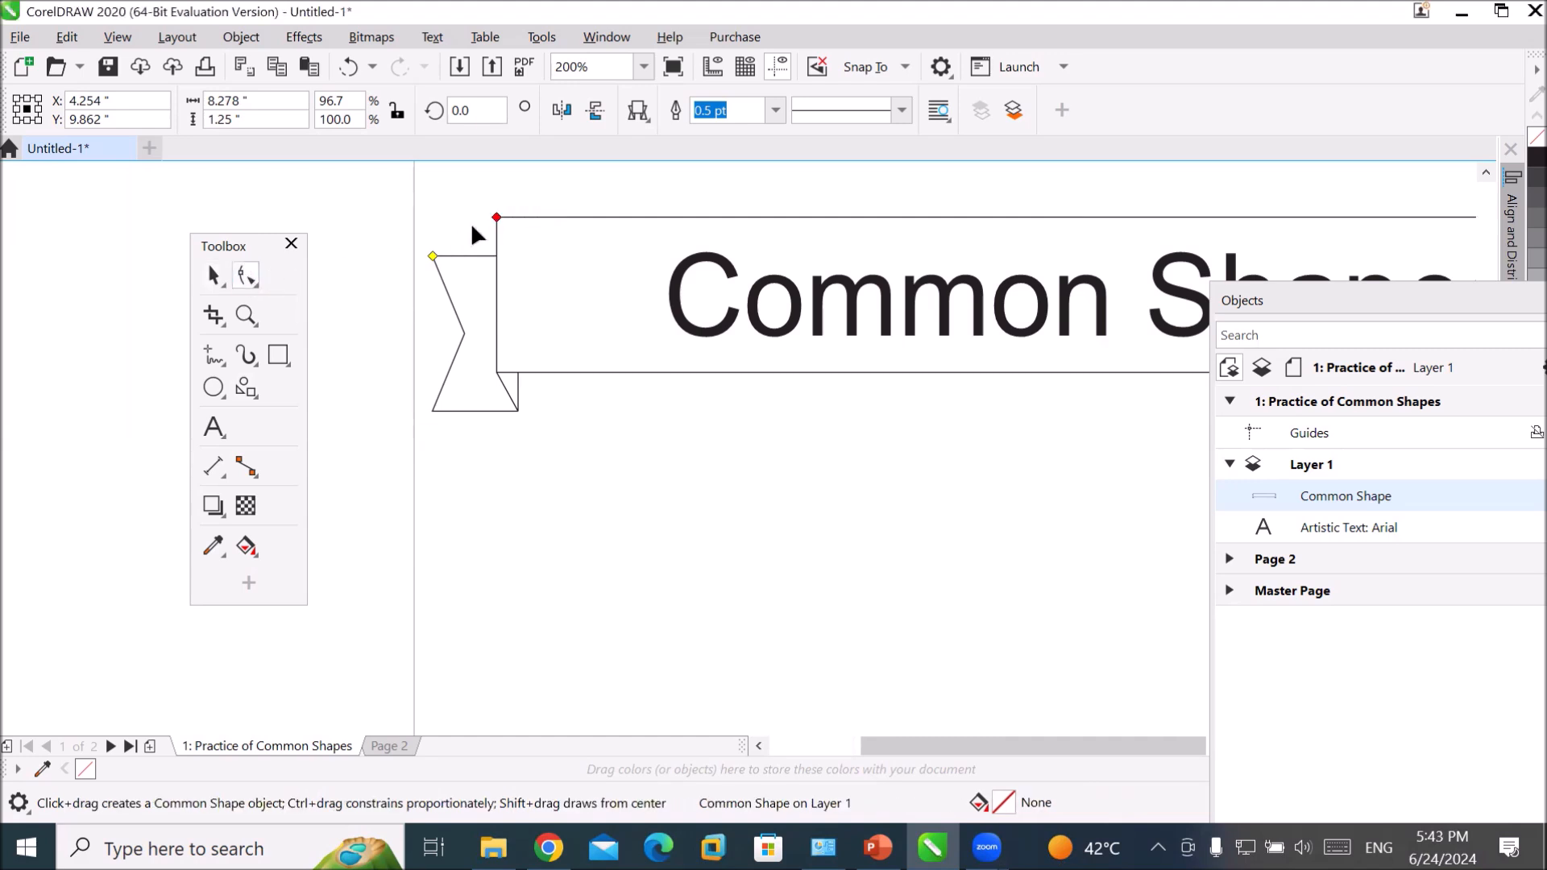
{"action": "left_click_drag", "start_coordinate": [494, 210], "coordinate": [604, 216]}
{"action": "scroll", "coordinate": [1061, 507], "scroll_direction": "down", "scroll_amount": 2}
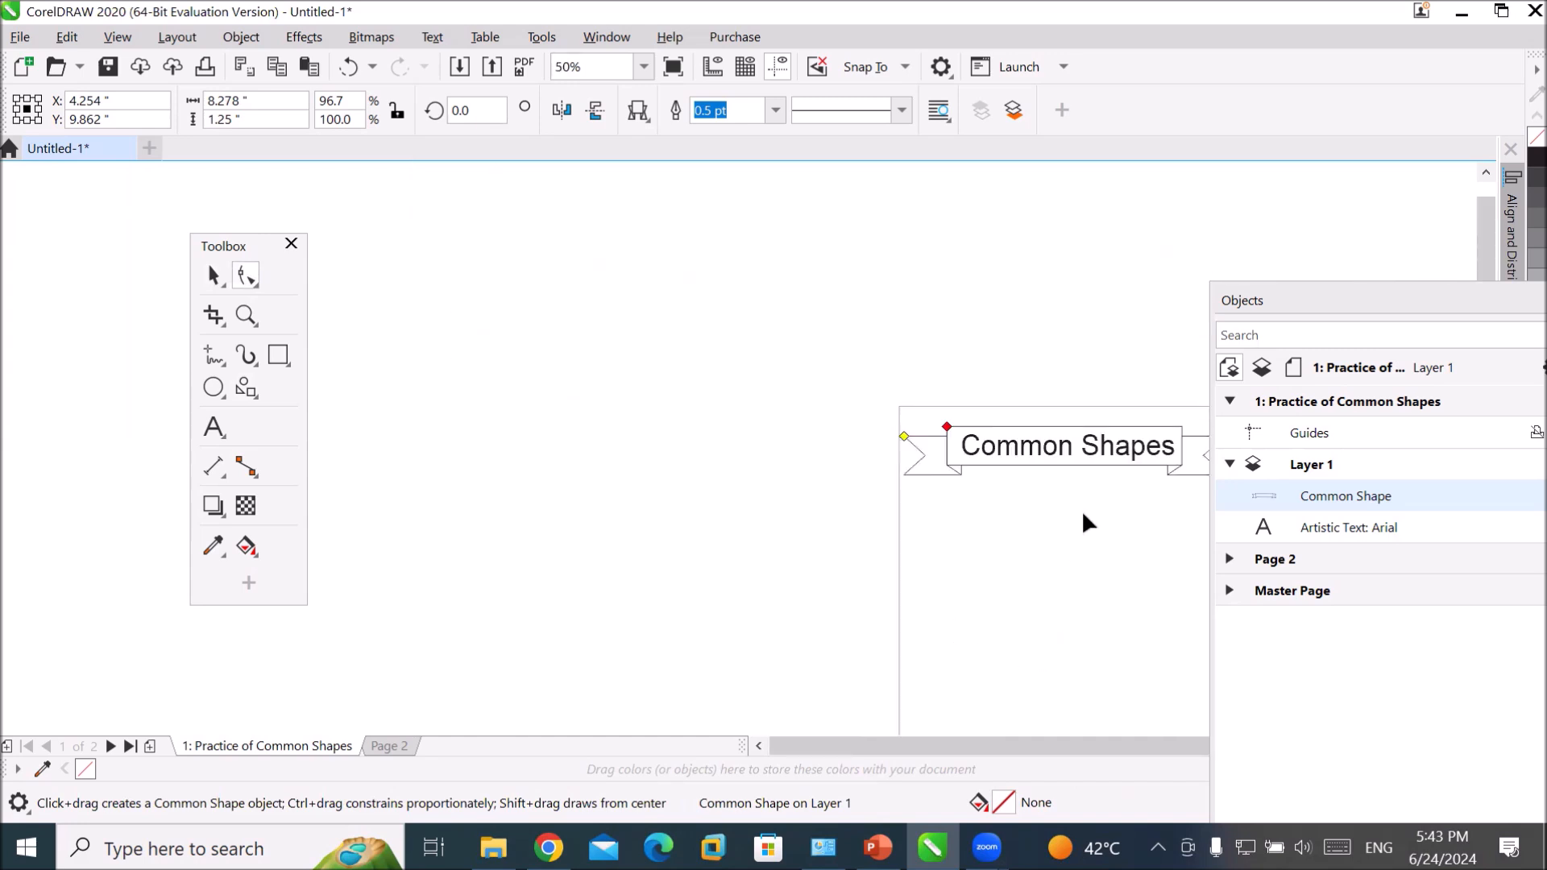
{"action": "key", "text": "space"}
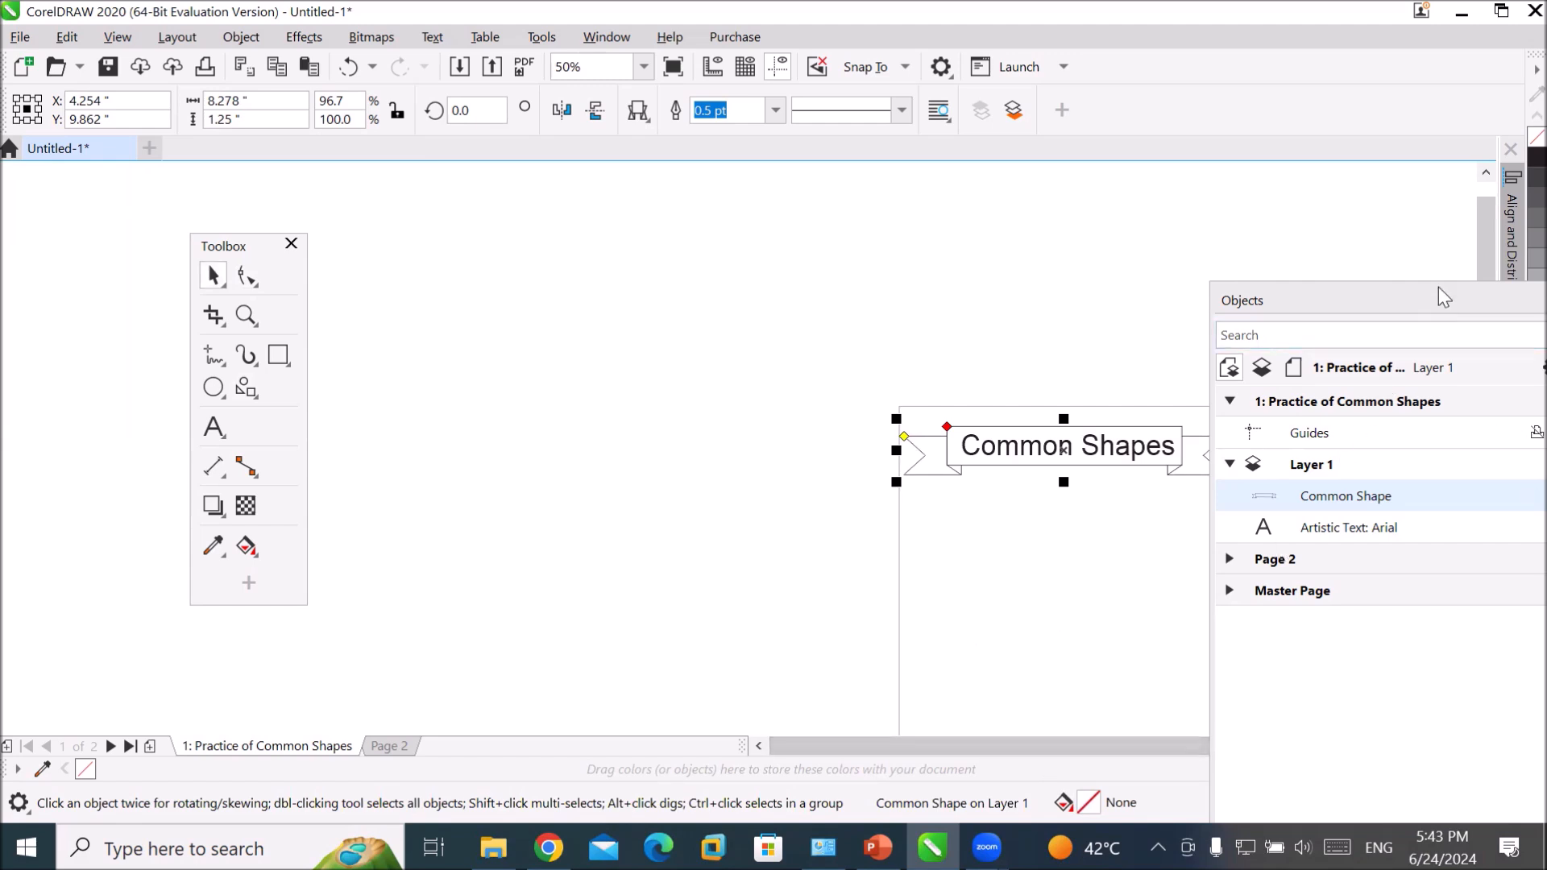
- Collapse the object list away from the page and zoom the view to the page height
{"action": "left_click_drag", "start_coordinate": [1429, 293], "coordinate": [1384, 364]}
{"action": "left_click", "coordinate": [1383, 358]}
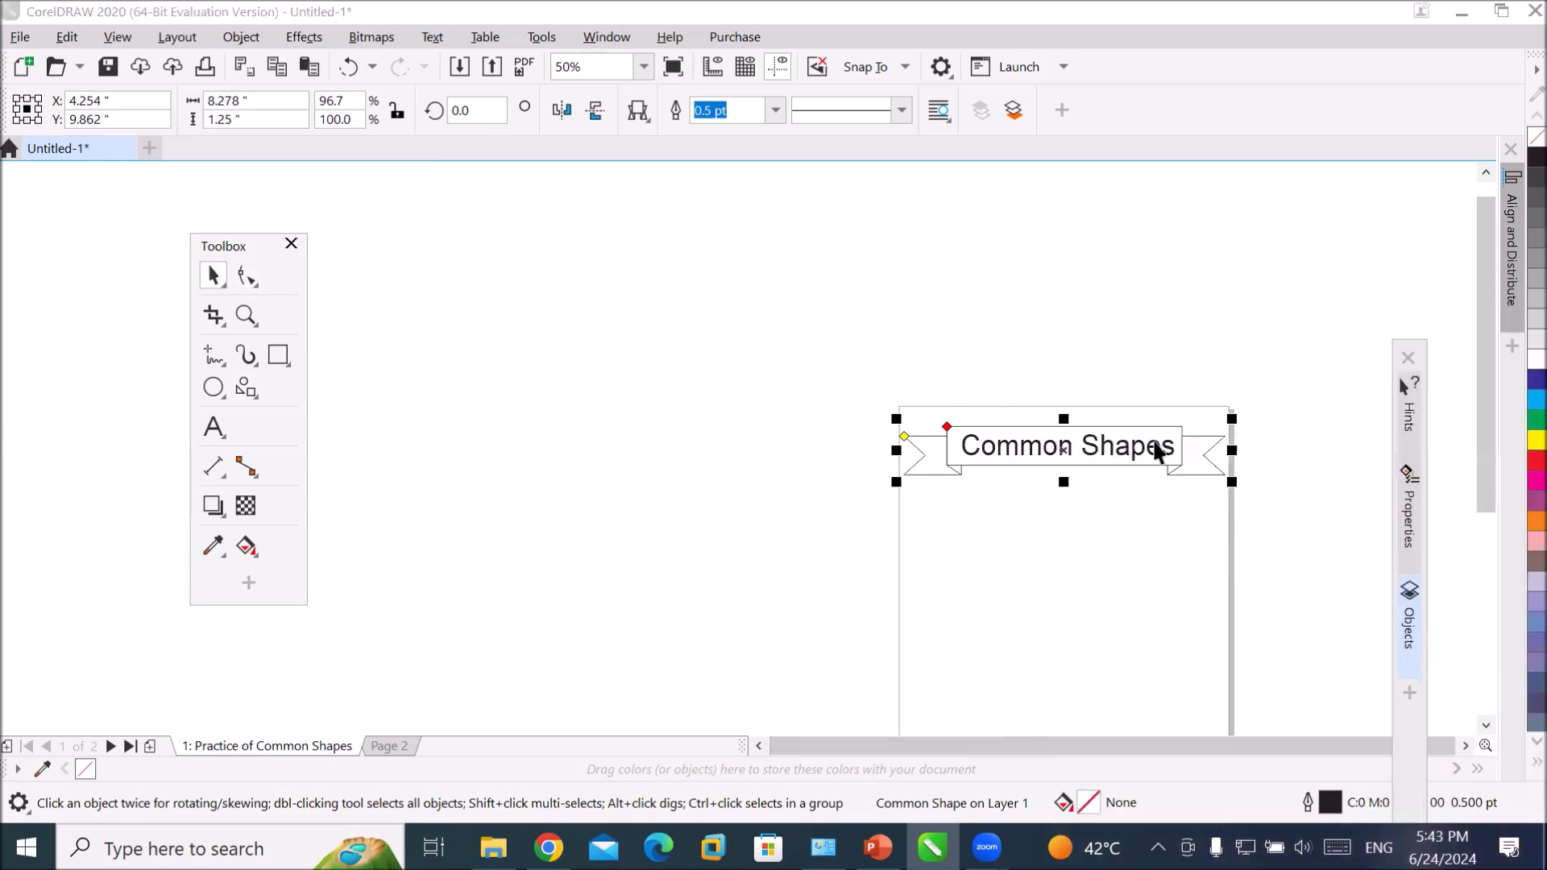
{"action": "left_click", "coordinate": [1457, 767]}
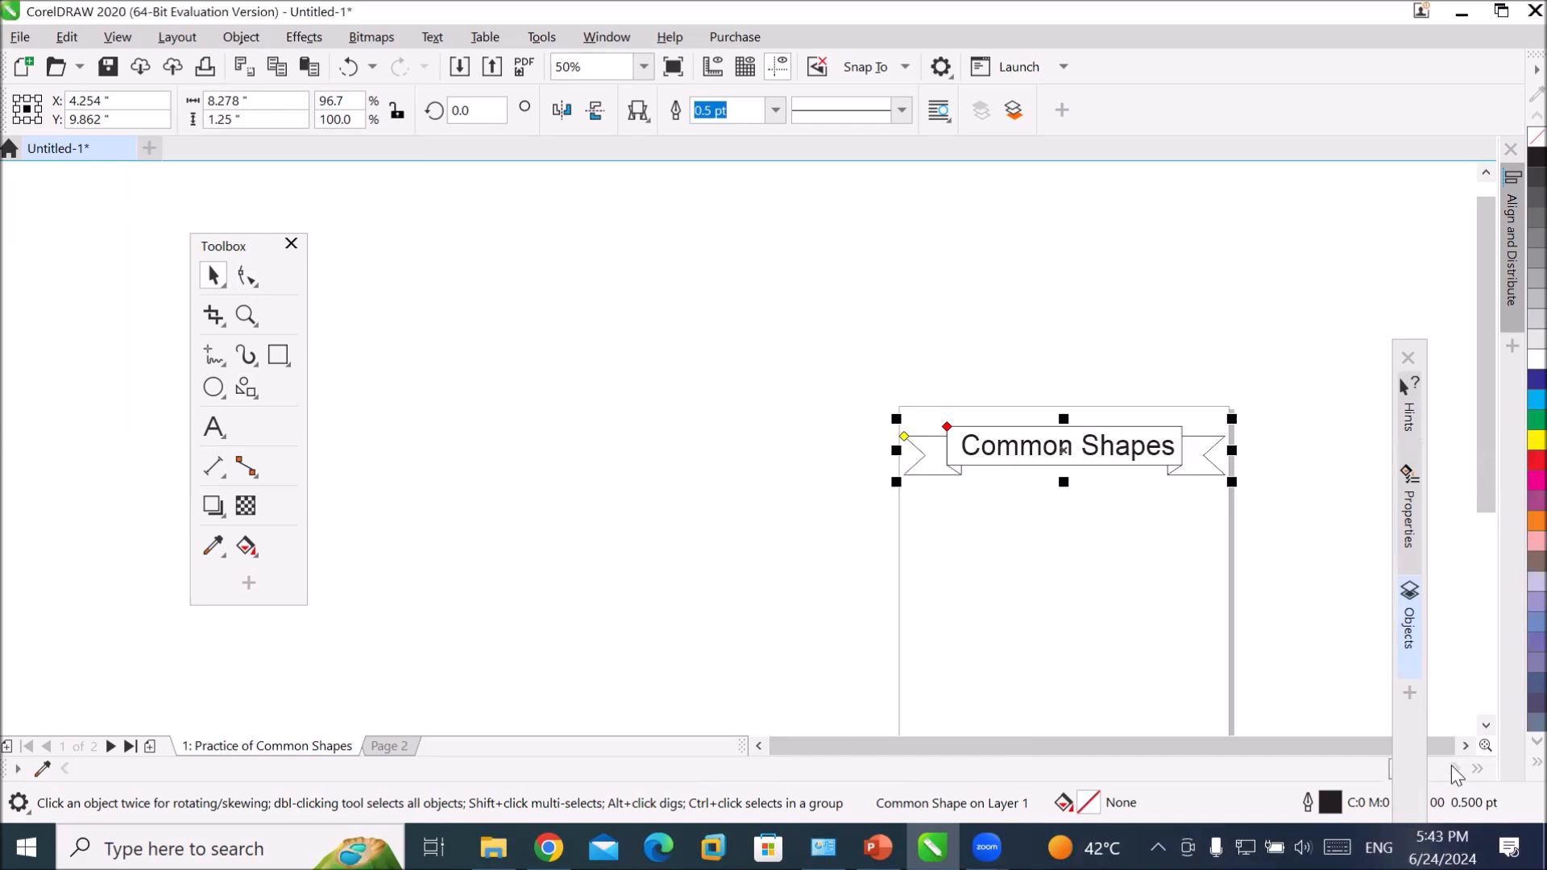
{"action": "left_click", "coordinate": [1464, 746]}
{"action": "left_click", "coordinate": [1464, 746]}
{"action": "left_click", "coordinate": [1463, 746]}
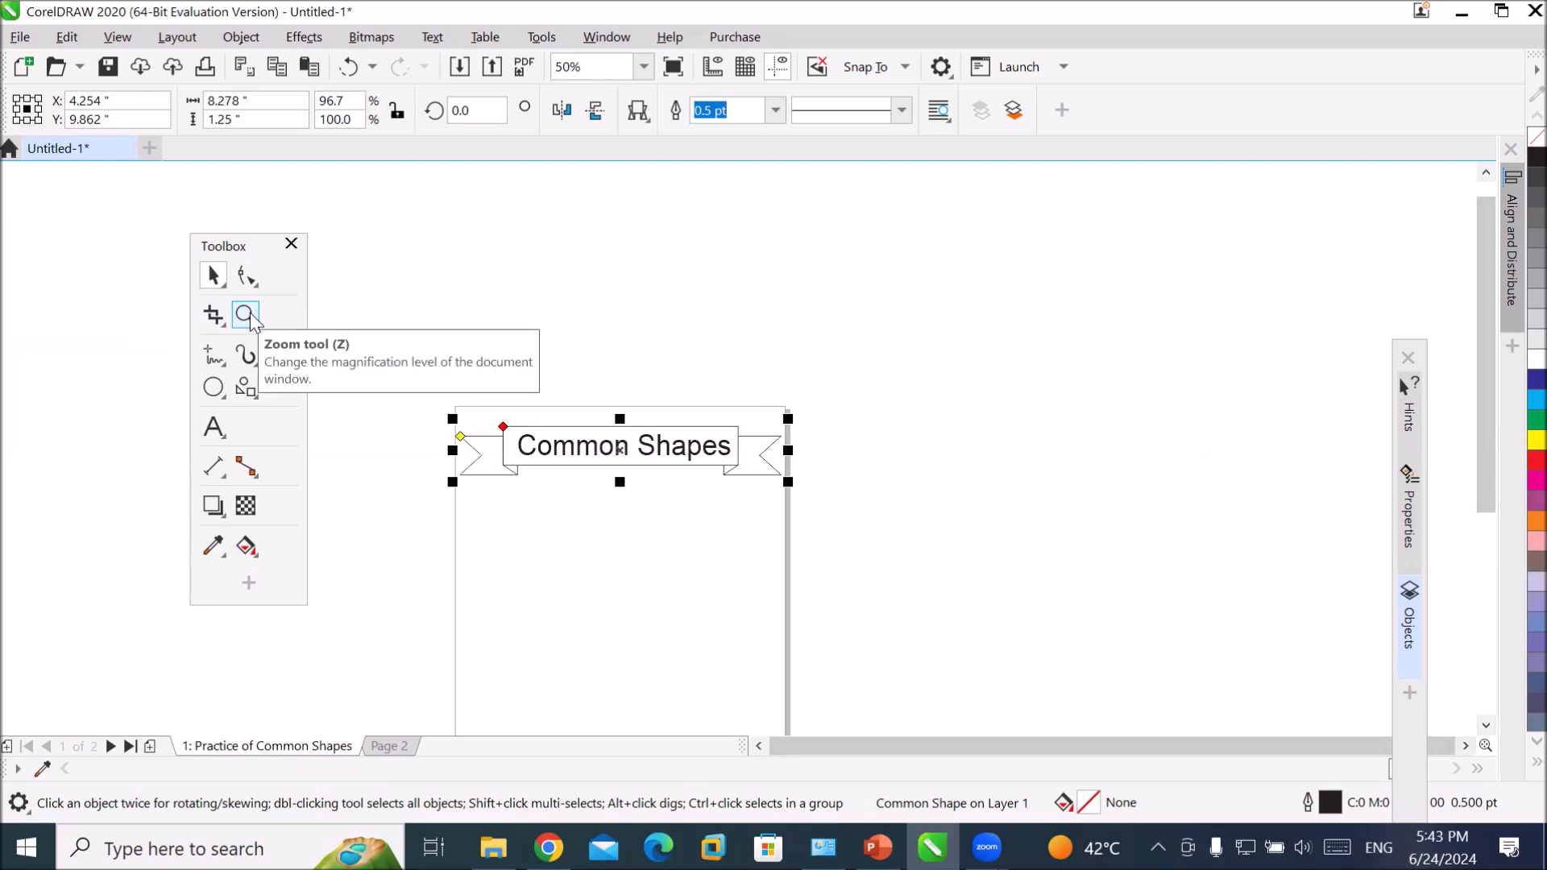
{"action": "left_click", "coordinate": [245, 315]}
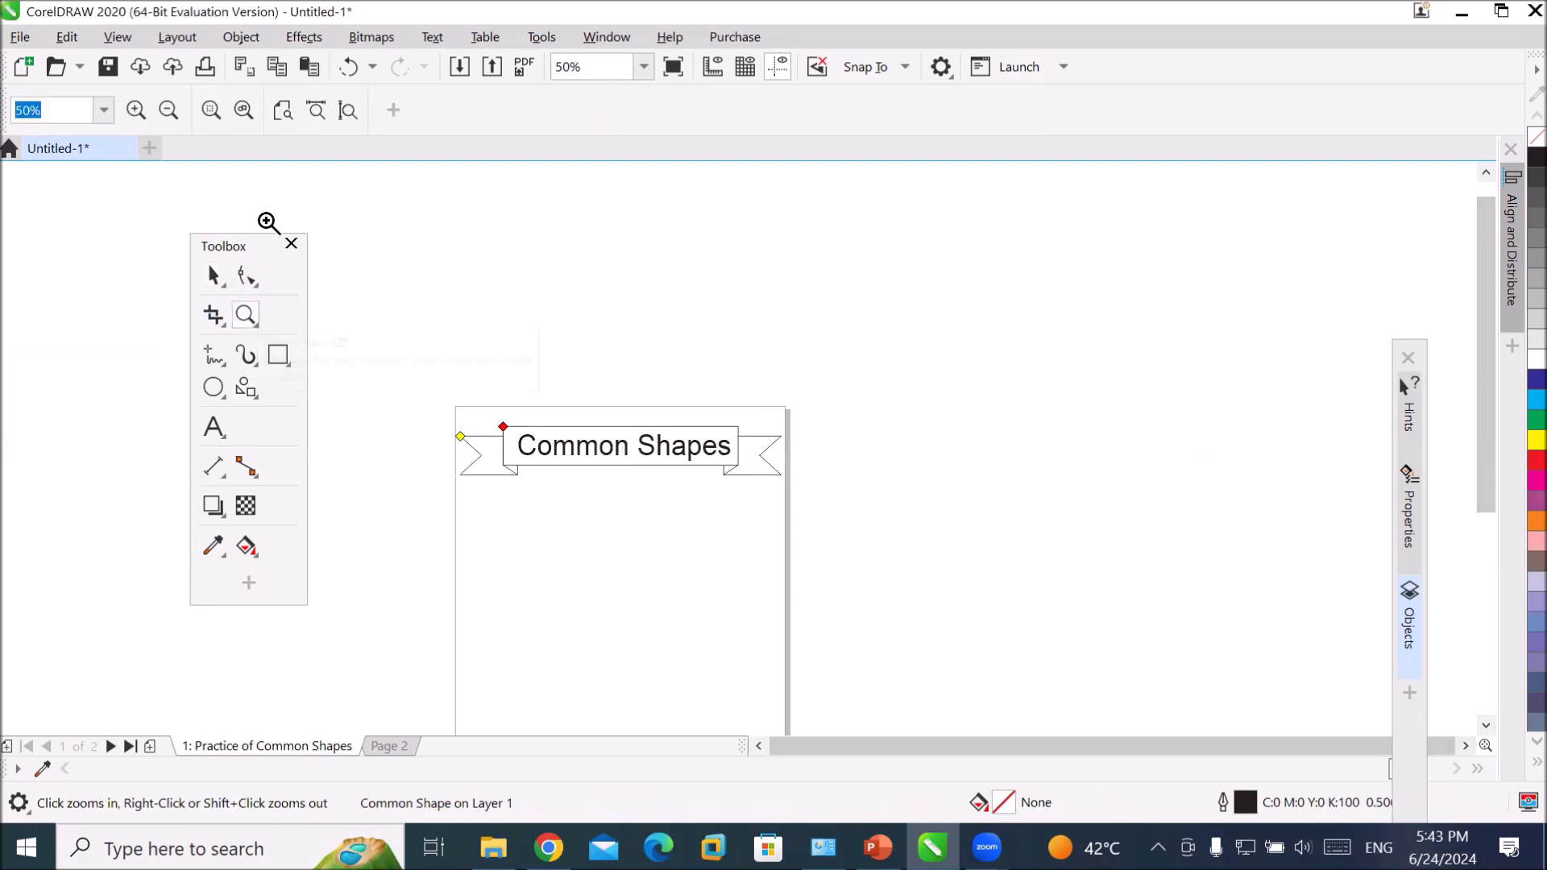
{"action": "left_click", "coordinate": [347, 111]}
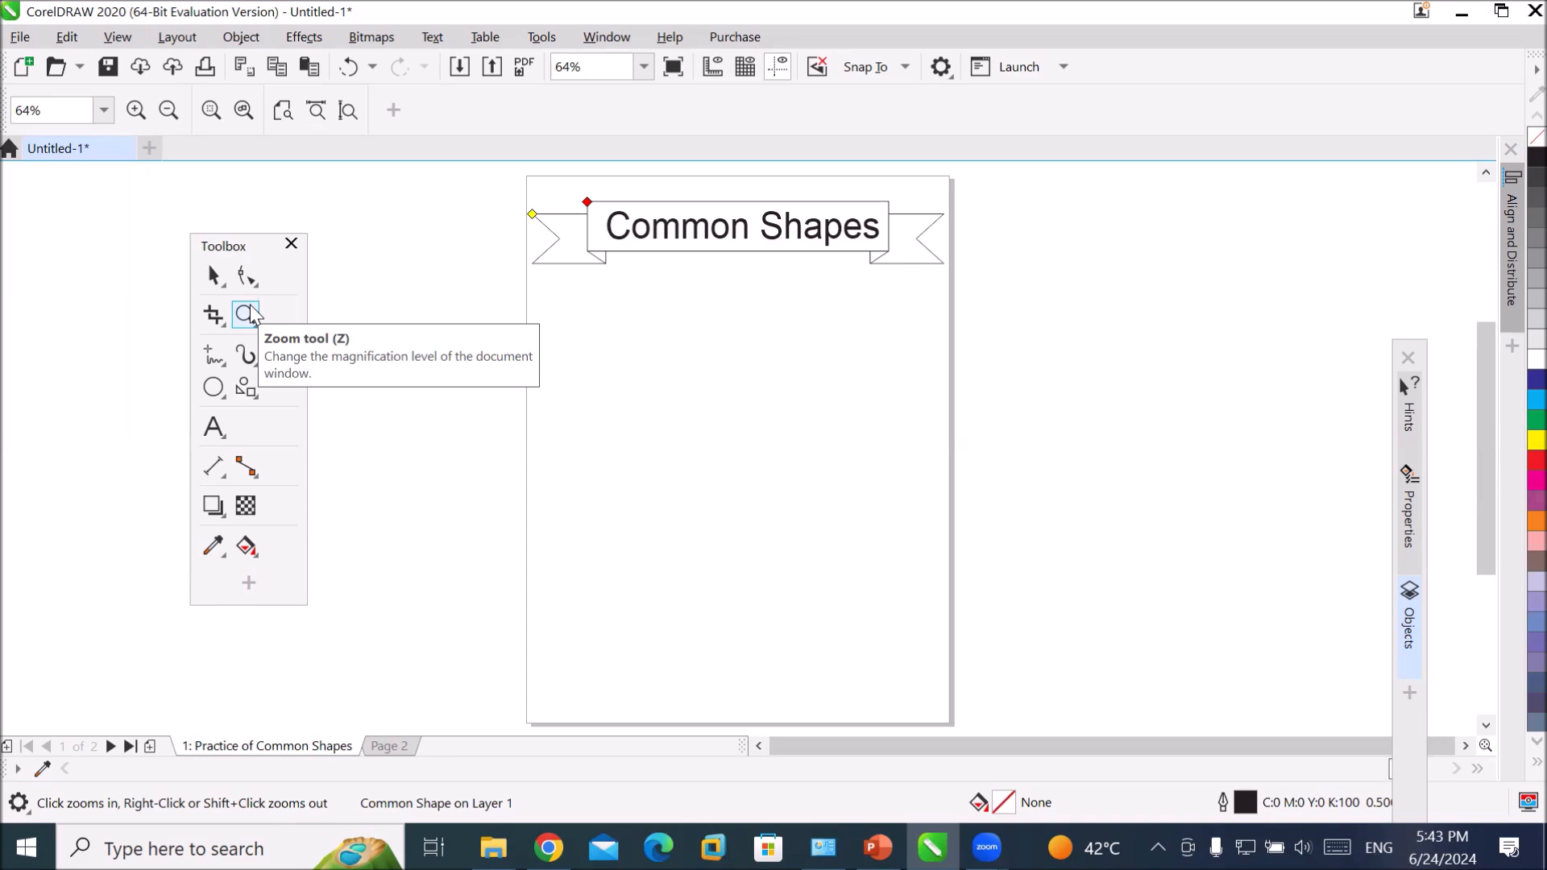
- Try the banner's centre panel at its narrowest with the Shape tool, and widen it again to enclose the title
{"action": "left_click", "coordinate": [245, 275]}
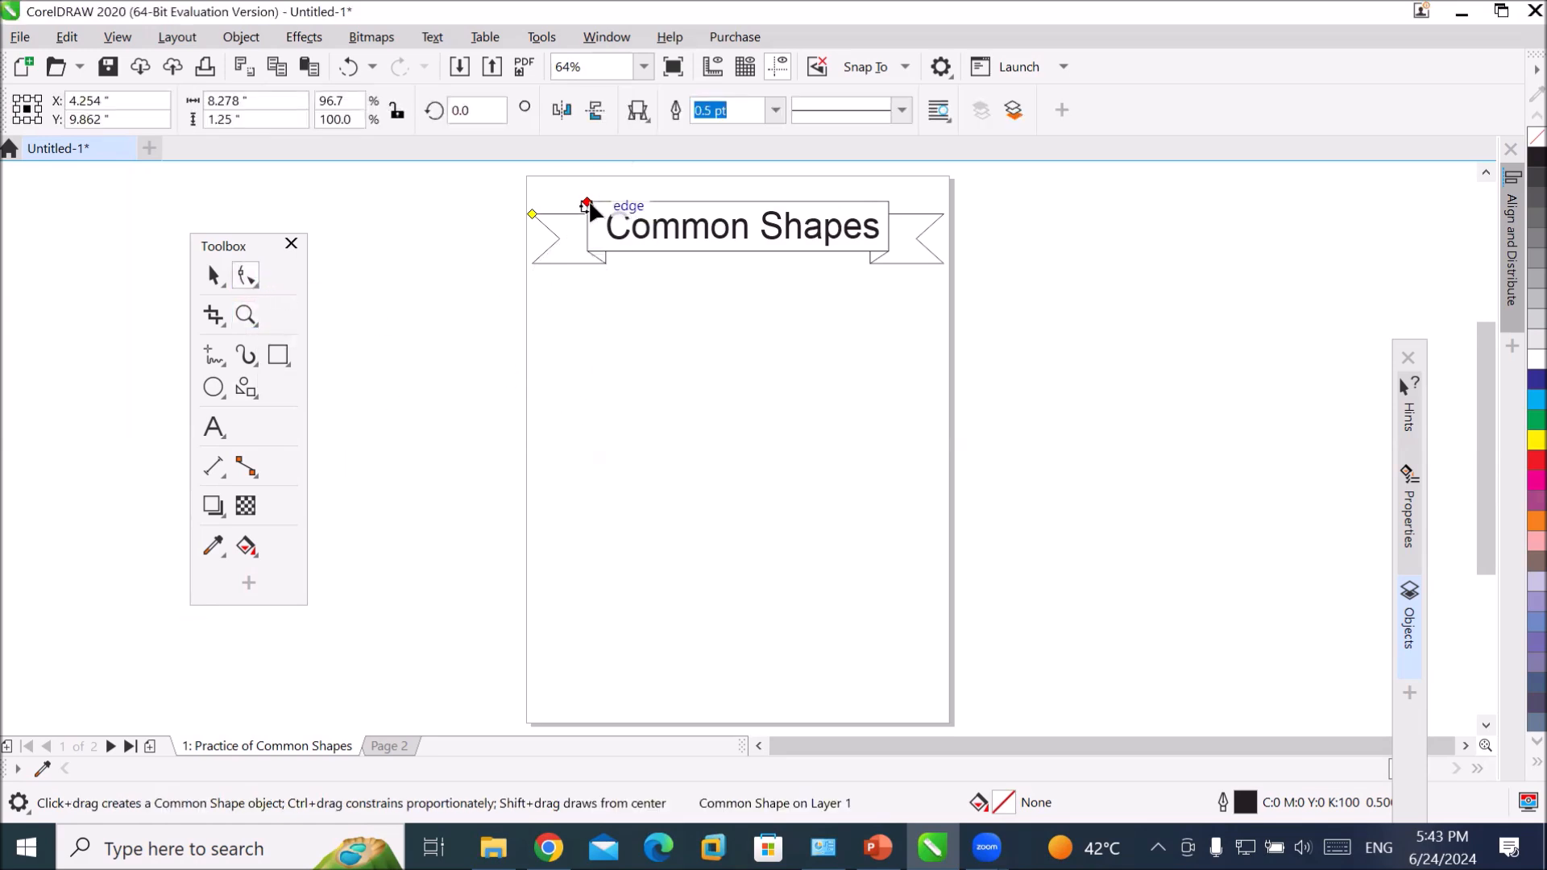
{"action": "left_click_drag", "start_coordinate": [590, 208], "coordinate": [746, 225]}
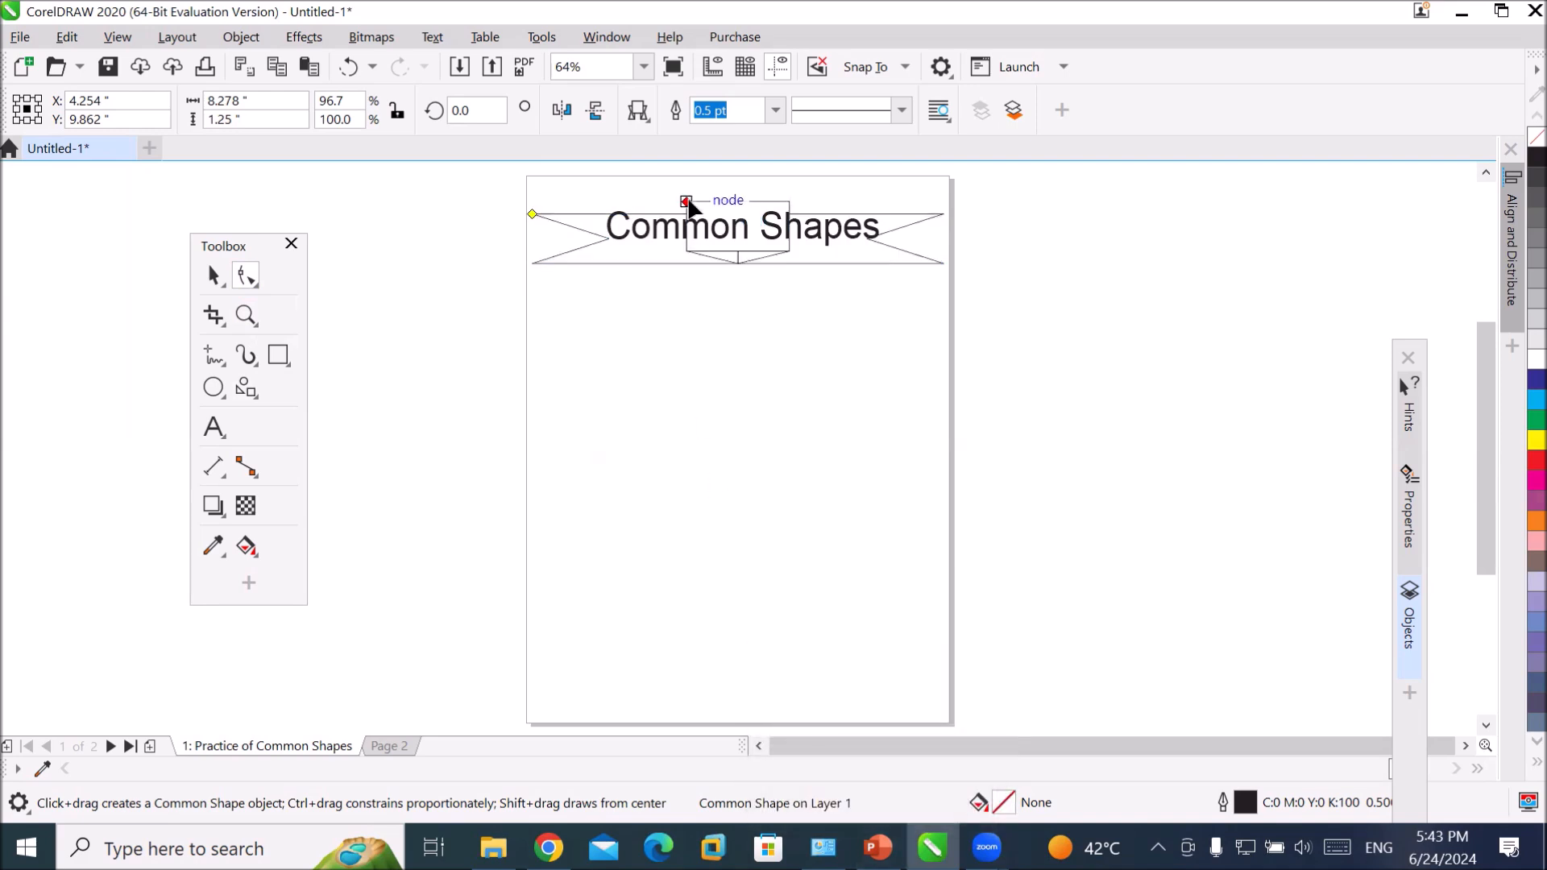
{"action": "left_click_drag", "start_coordinate": [686, 201], "coordinate": [589, 202]}
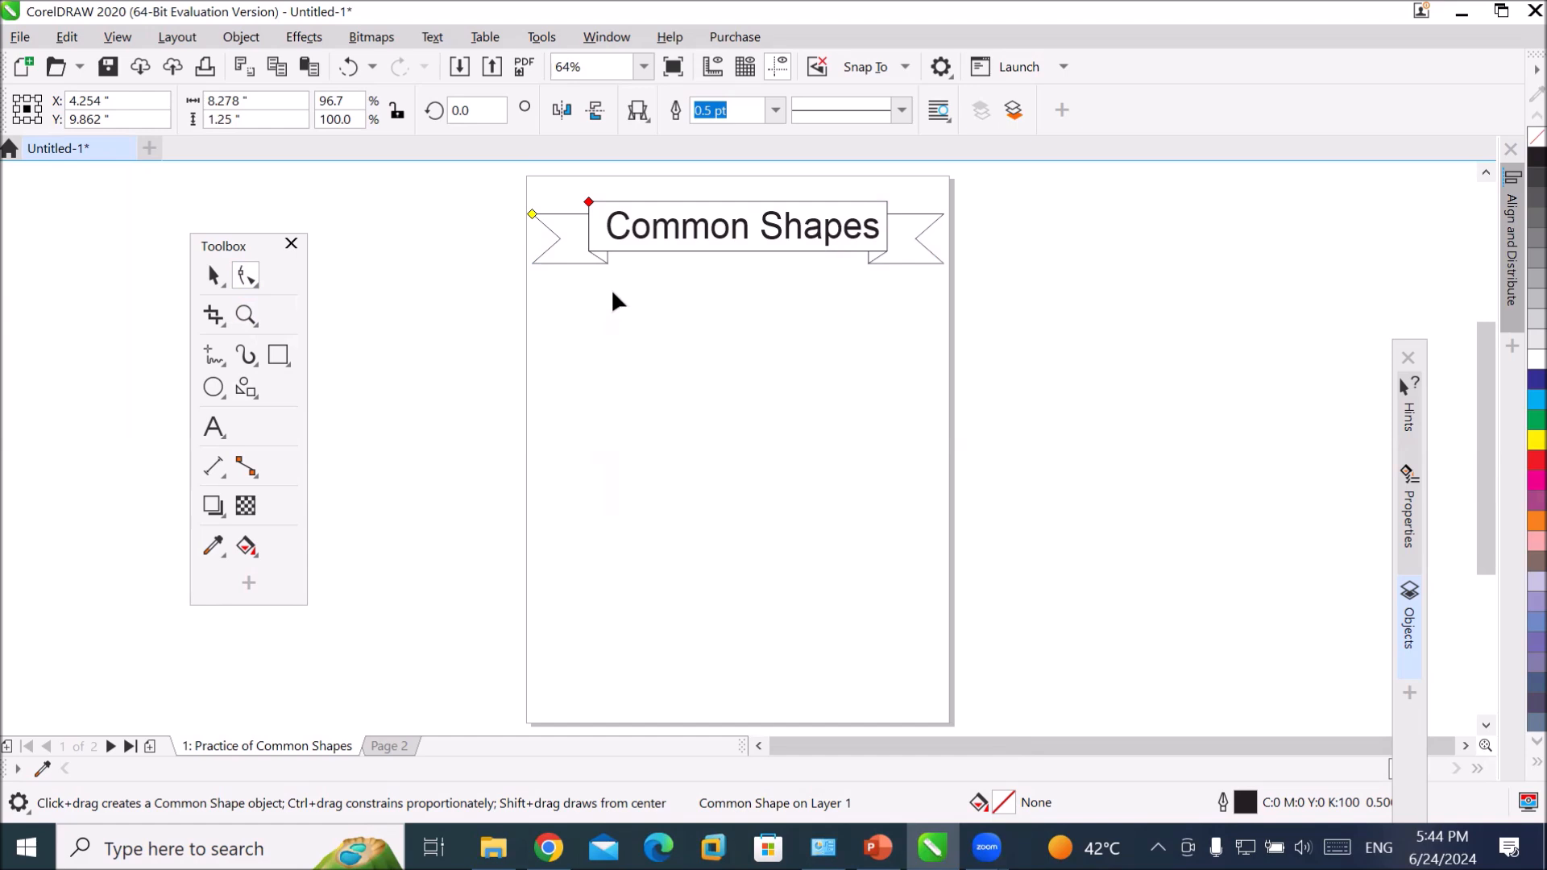
- Try a yellow fill on the banner and replace it with cyan
{"action": "left_click", "coordinate": [1511, 438]}
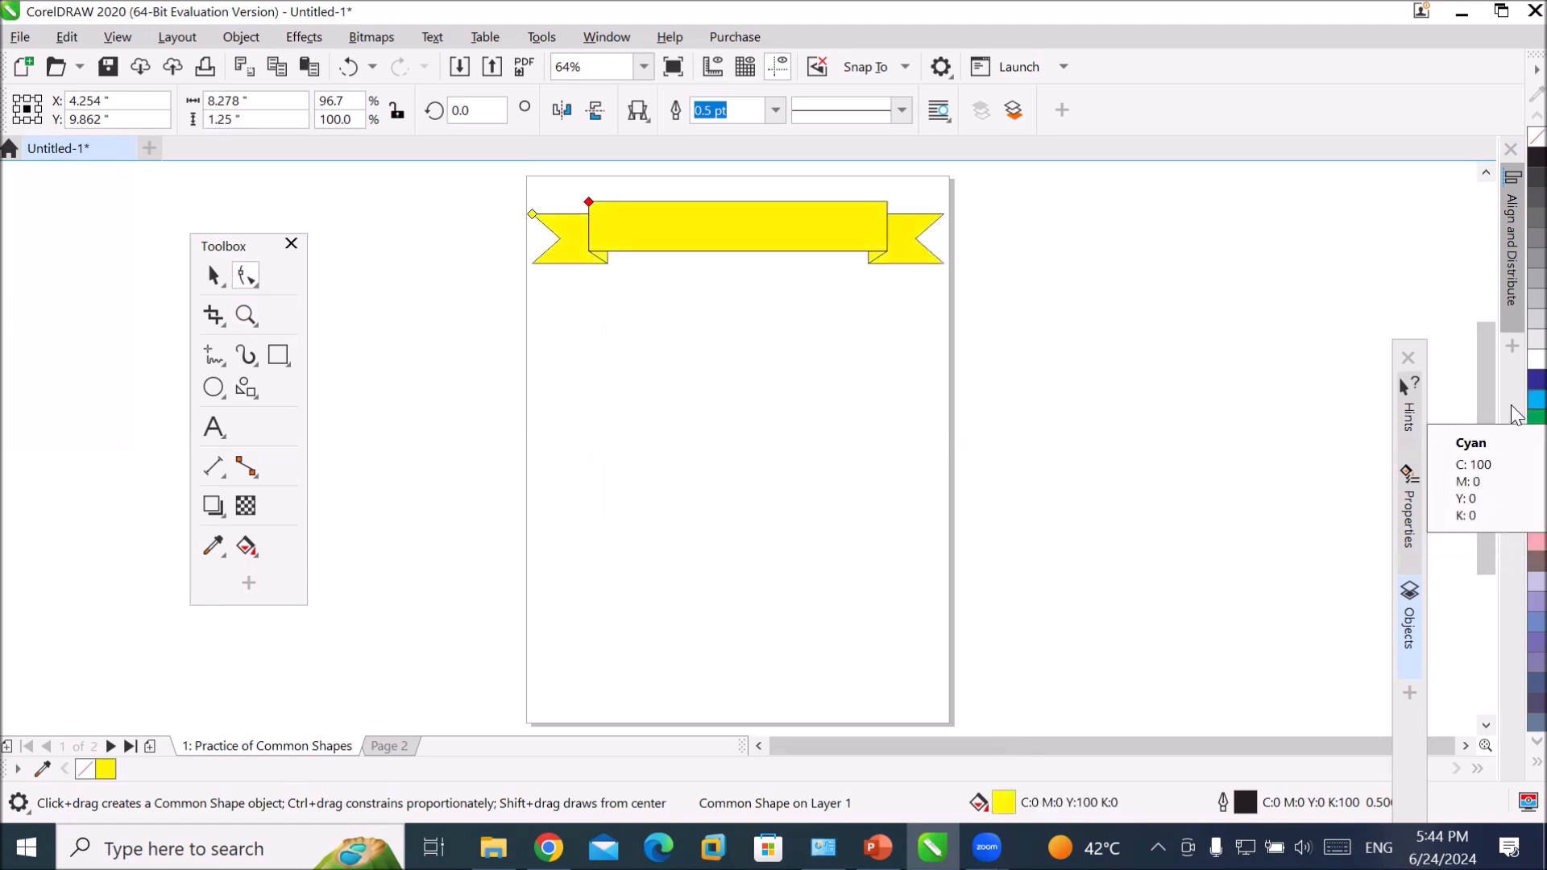
{"action": "left_click", "coordinate": [1510, 400]}
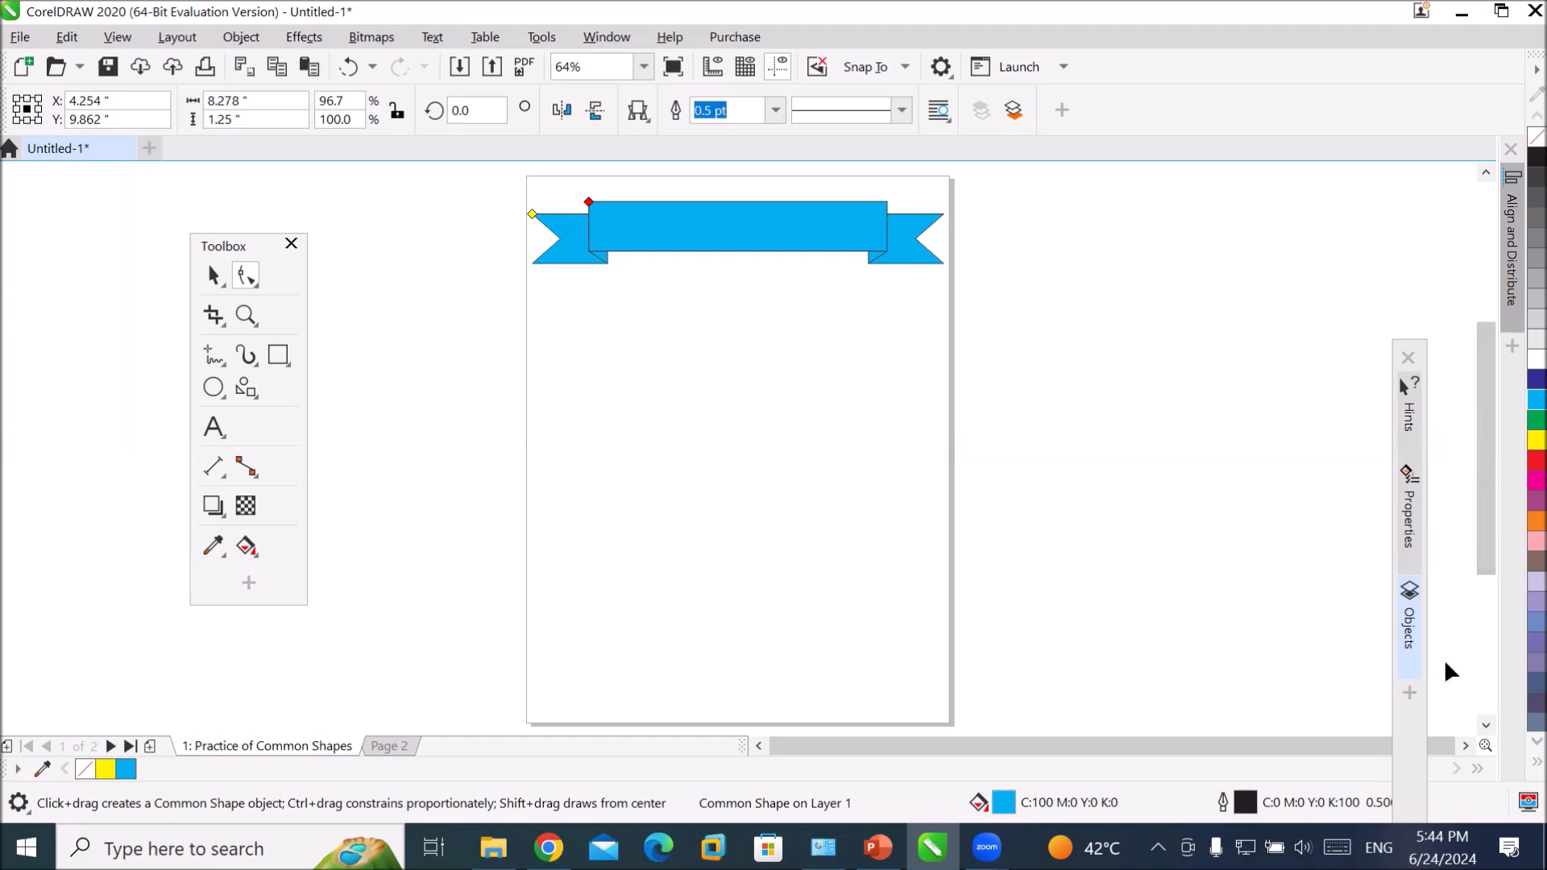
- Reorder Layer 1 so the title text sits in front of the banner, and shift the floating toolbox away from the page
{"action": "left_click", "coordinate": [1409, 640]}
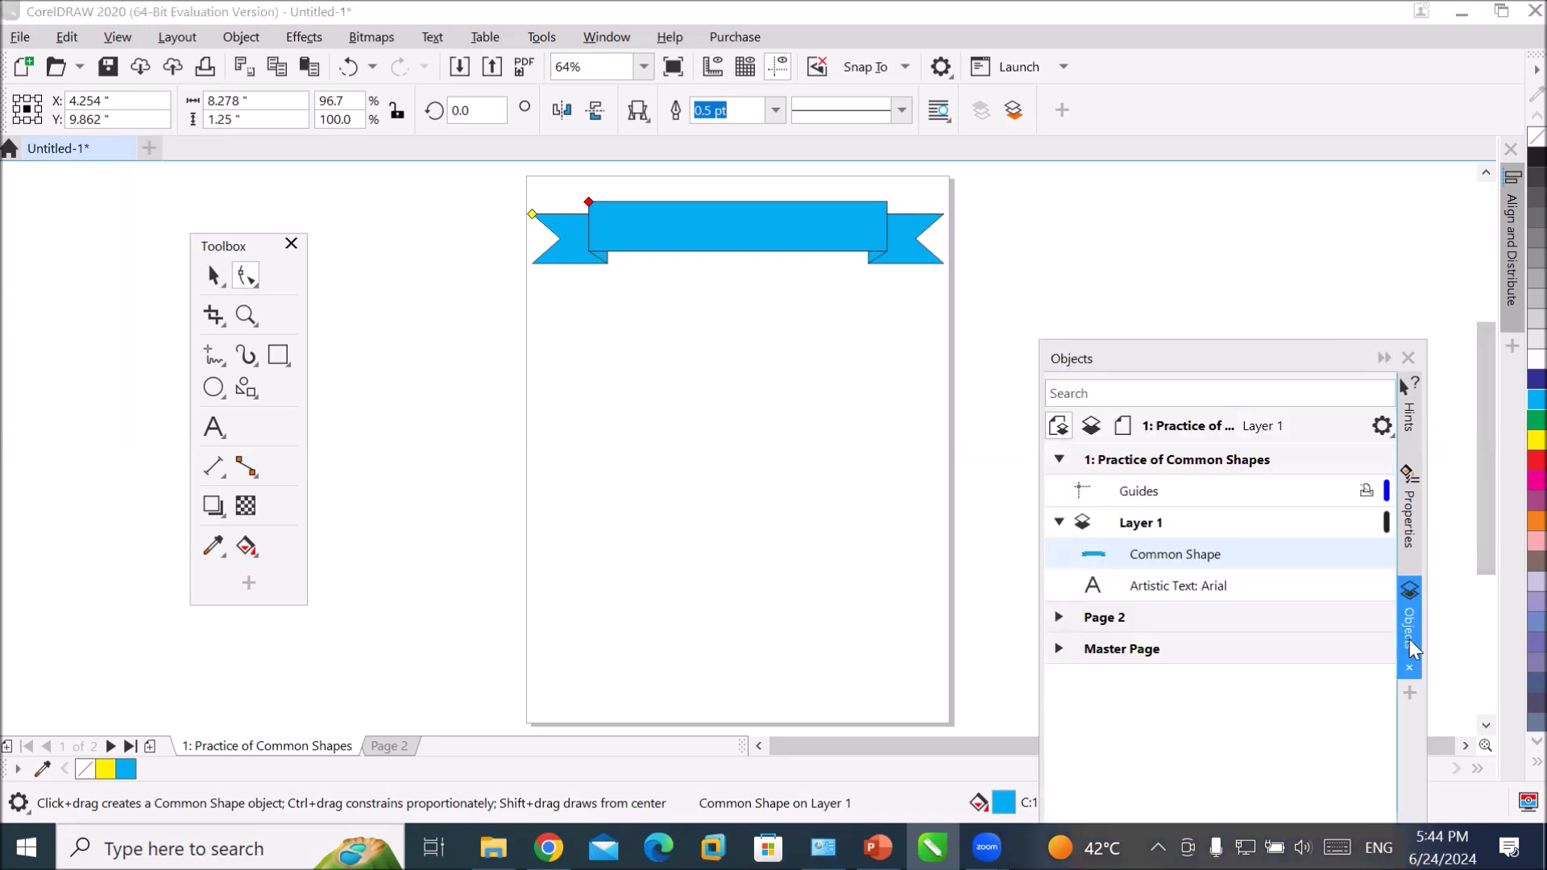
{"action": "left_click", "coordinate": [1155, 588]}
{"action": "left_click_drag", "start_coordinate": [1156, 588], "coordinate": [1154, 551]}
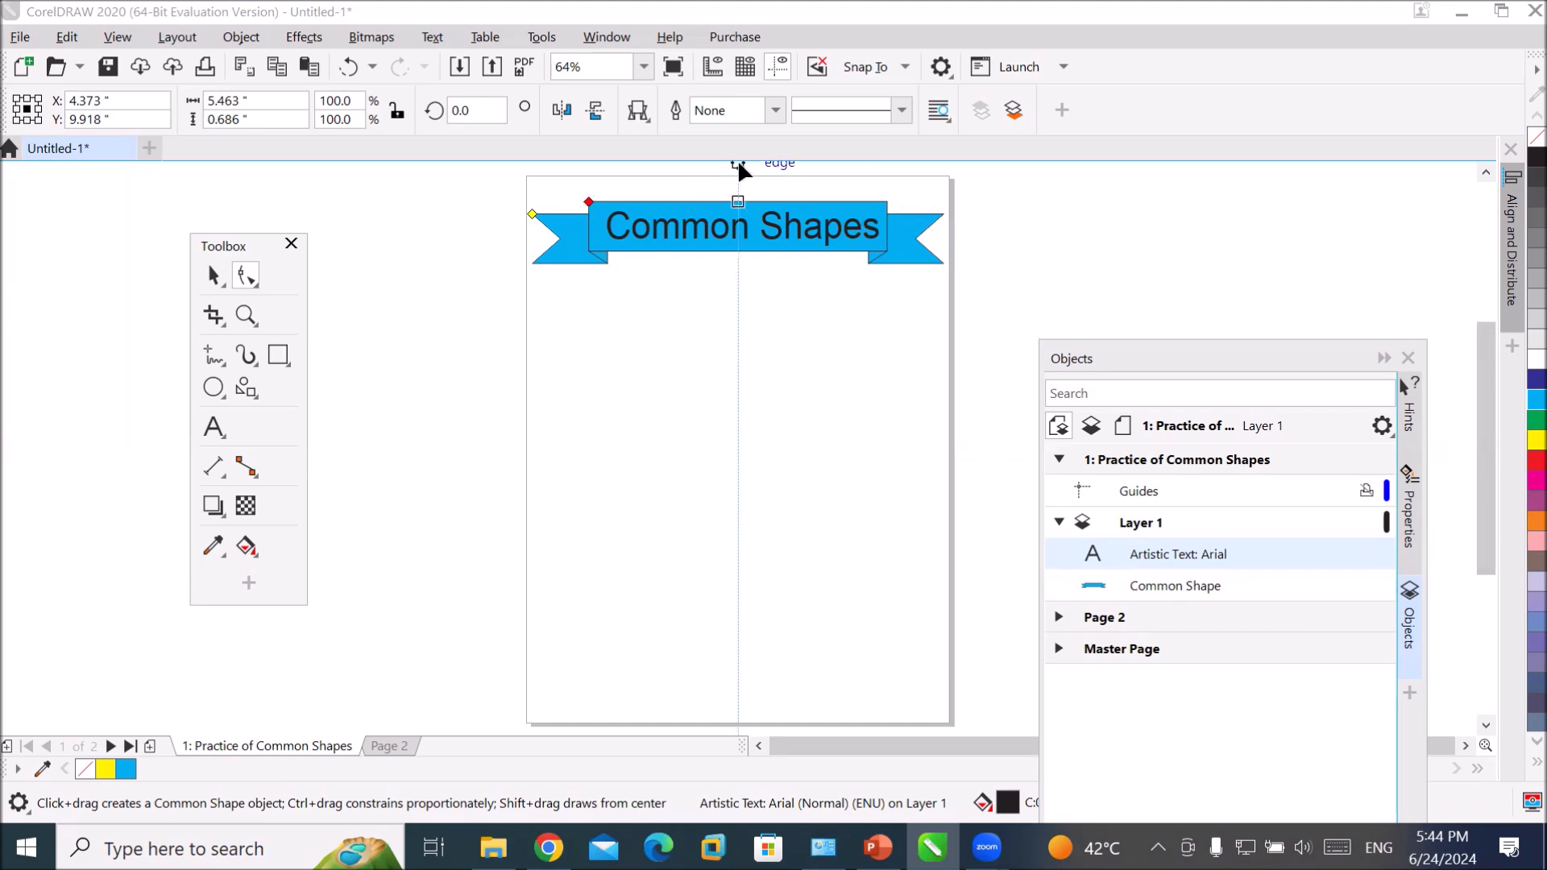
{"action": "scroll", "coordinate": [741, 170], "scroll_direction": "up", "scroll_amount": 2}
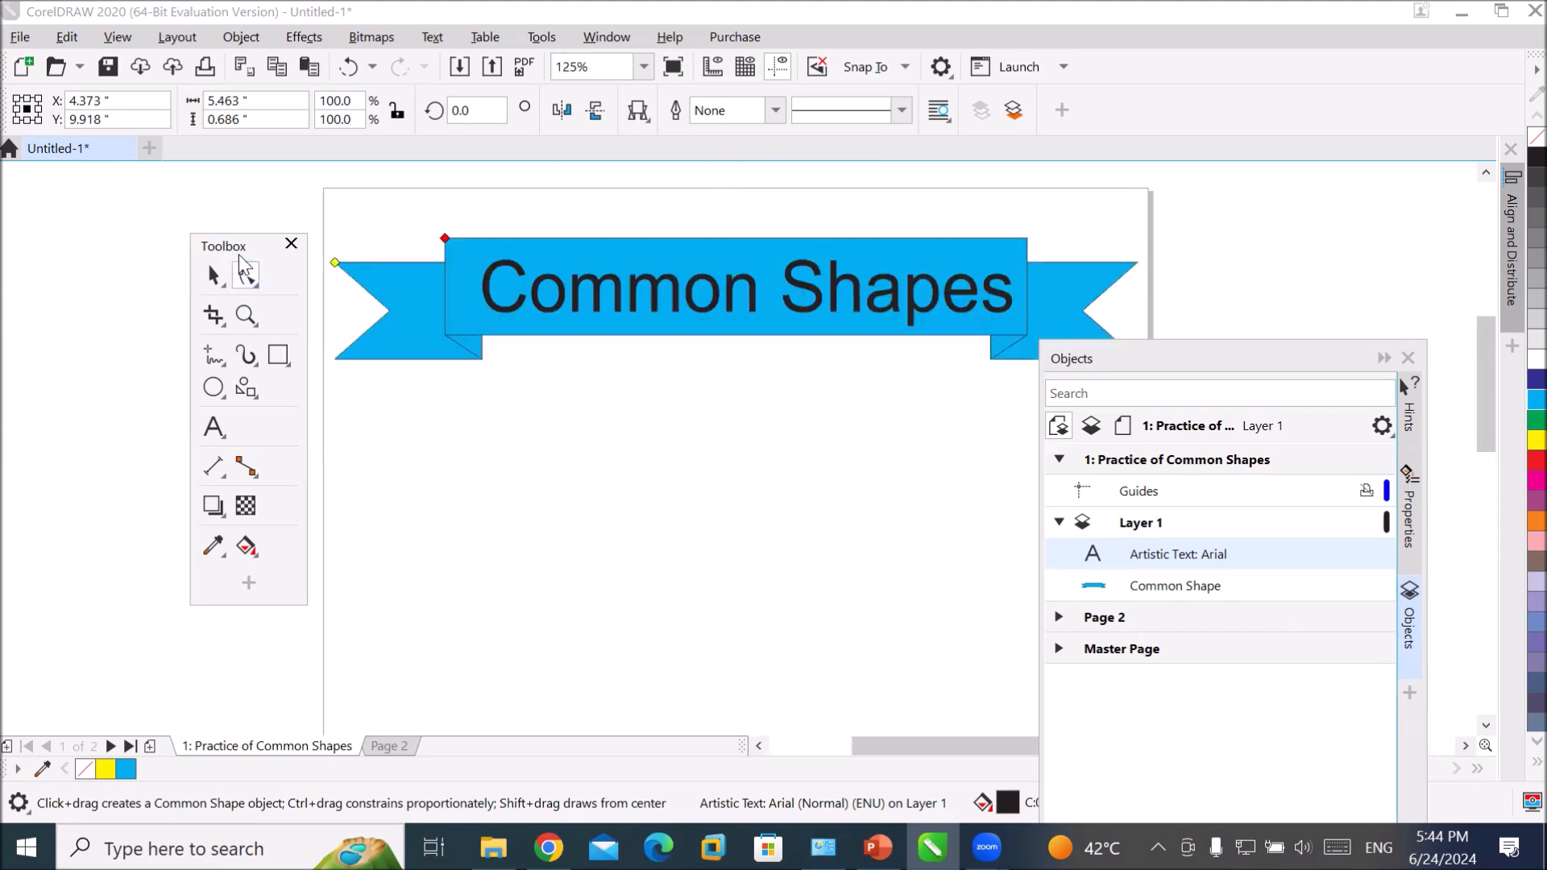
{"action": "left_click_drag", "start_coordinate": [234, 252], "coordinate": [111, 257]}
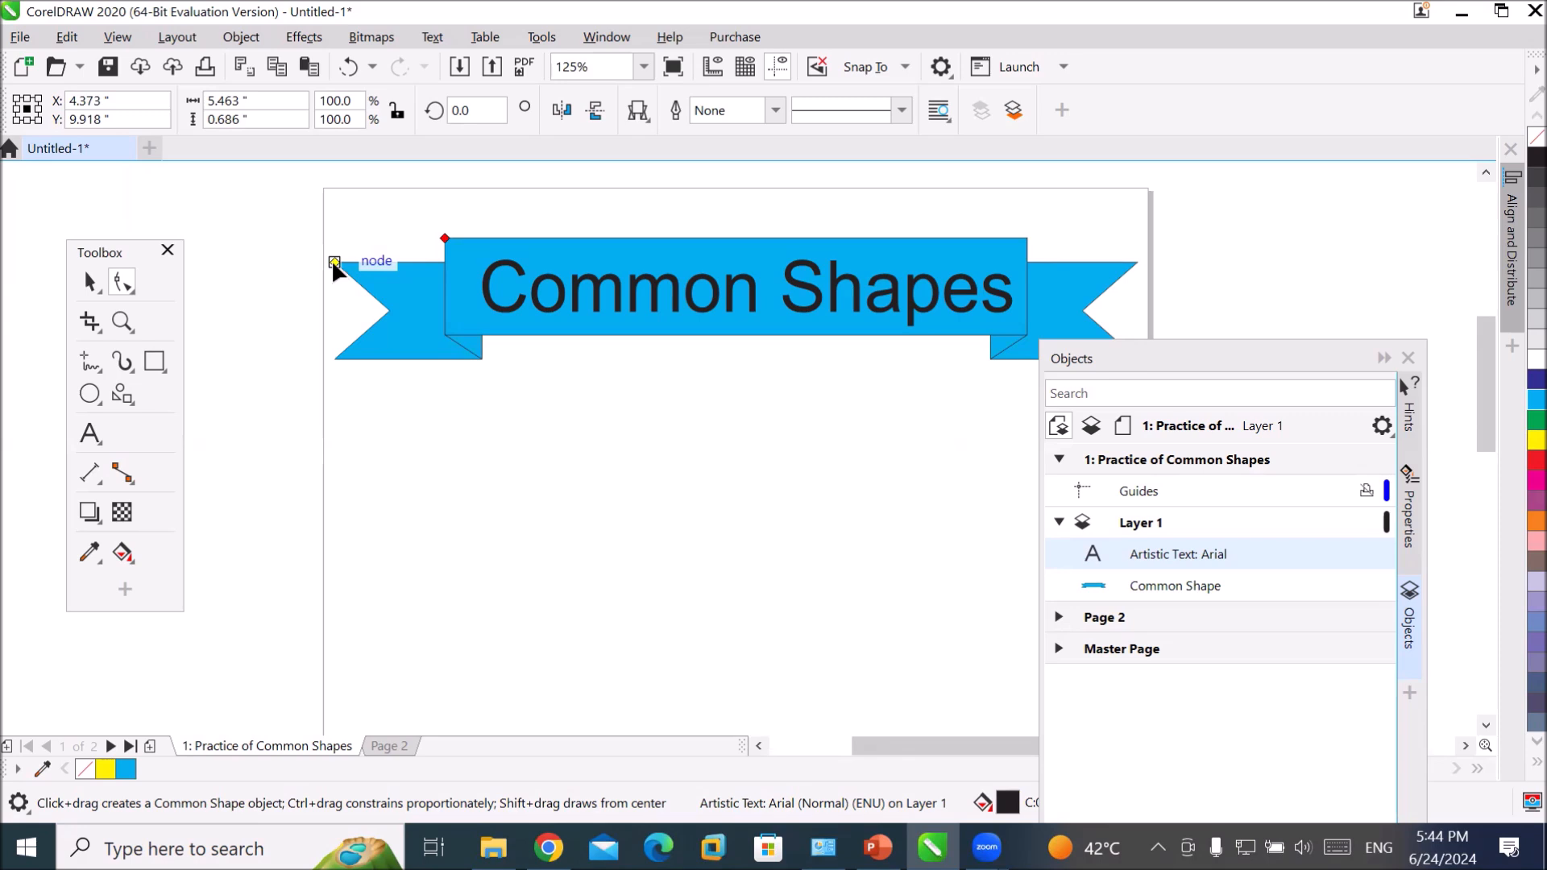
- Try lowering and raising the ribbon tails on the upper of the two banner shapes, and delete that reshaped banner
{"action": "key", "text": "ctrl+z"}
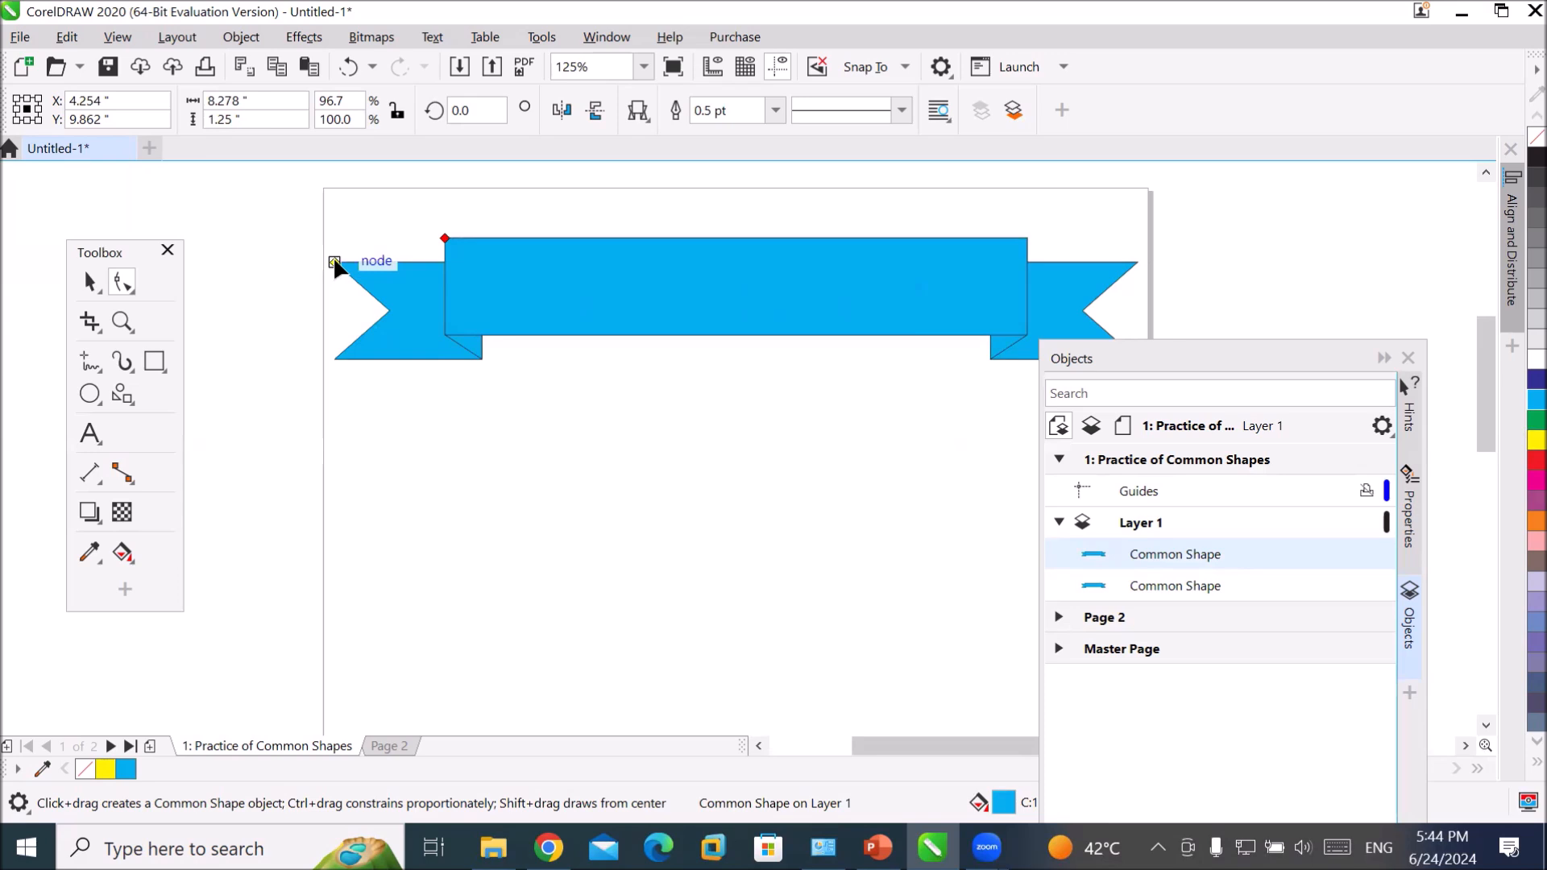
{"action": "left_click_drag", "start_coordinate": [335, 262], "coordinate": [256, 299]}
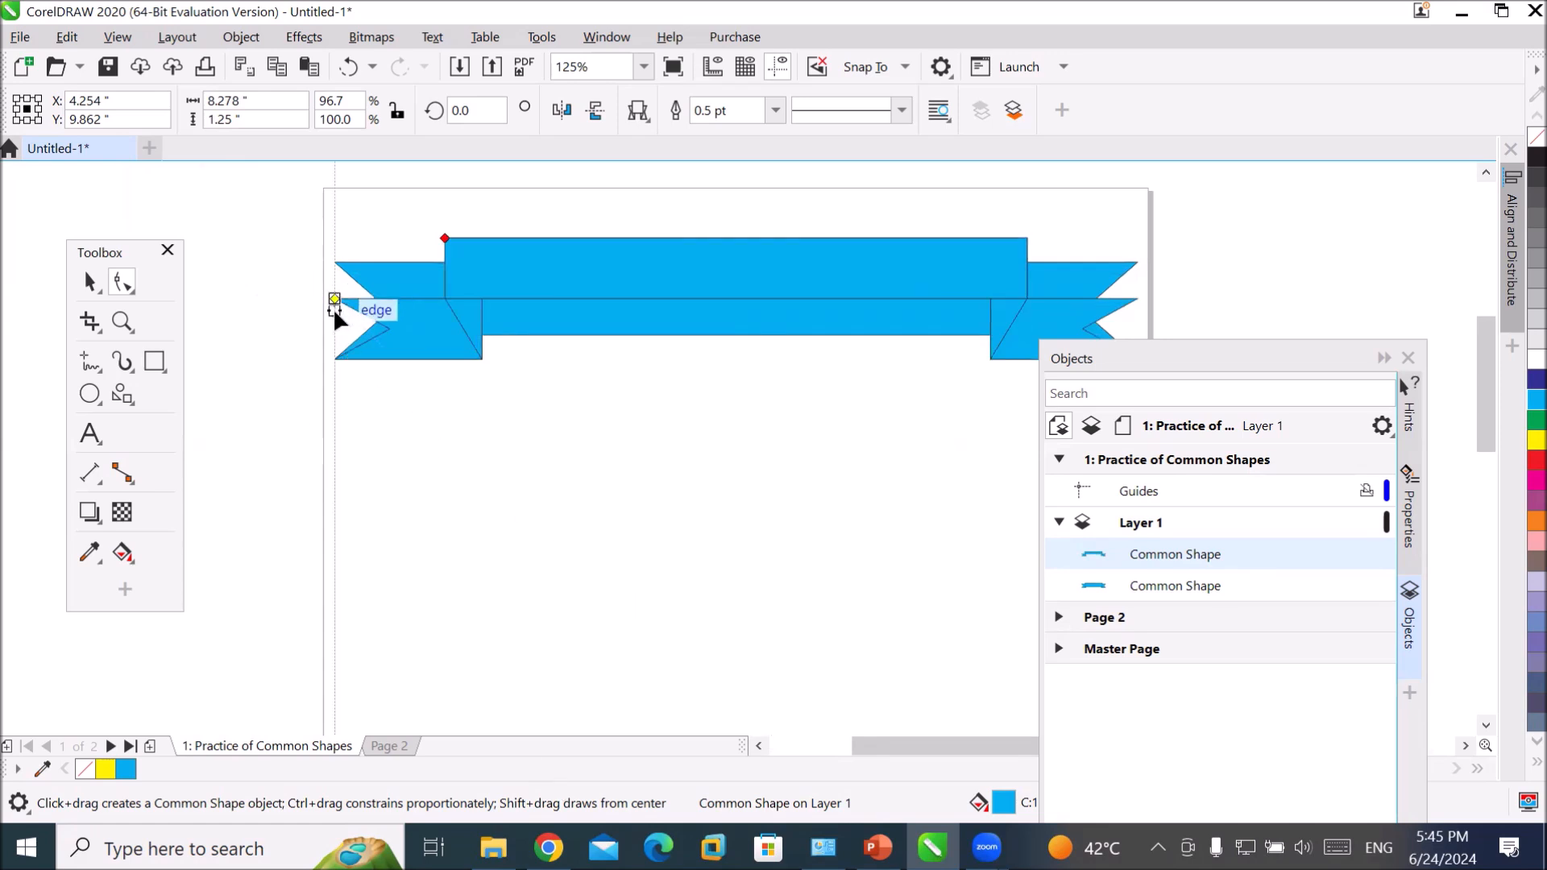
{"action": "left_click_drag", "start_coordinate": [331, 296], "coordinate": [335, 238]}
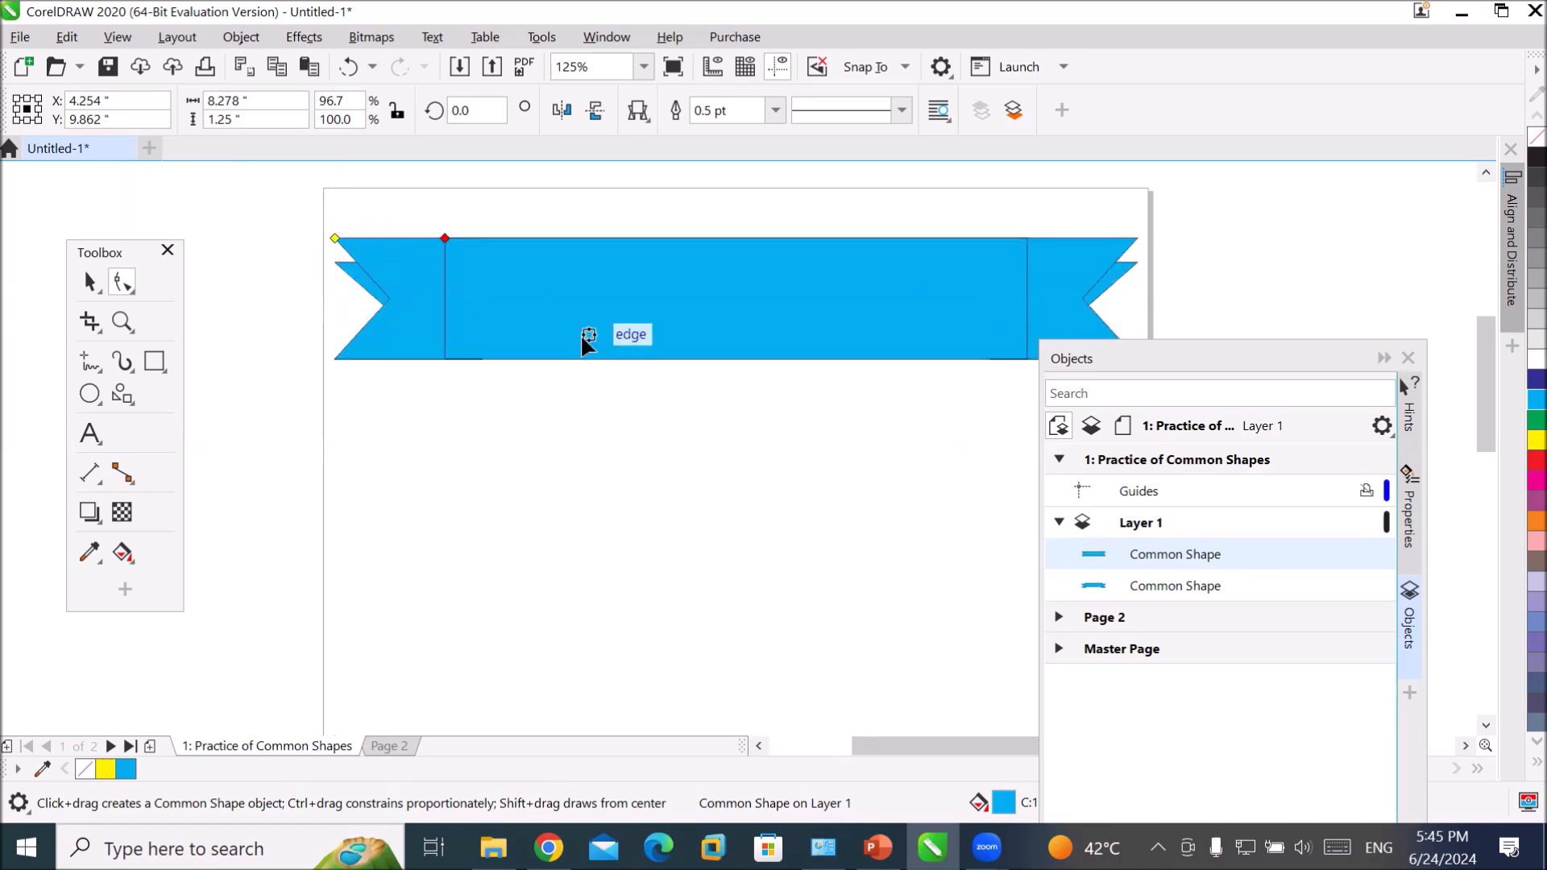
{"action": "key", "text": "Delete"}
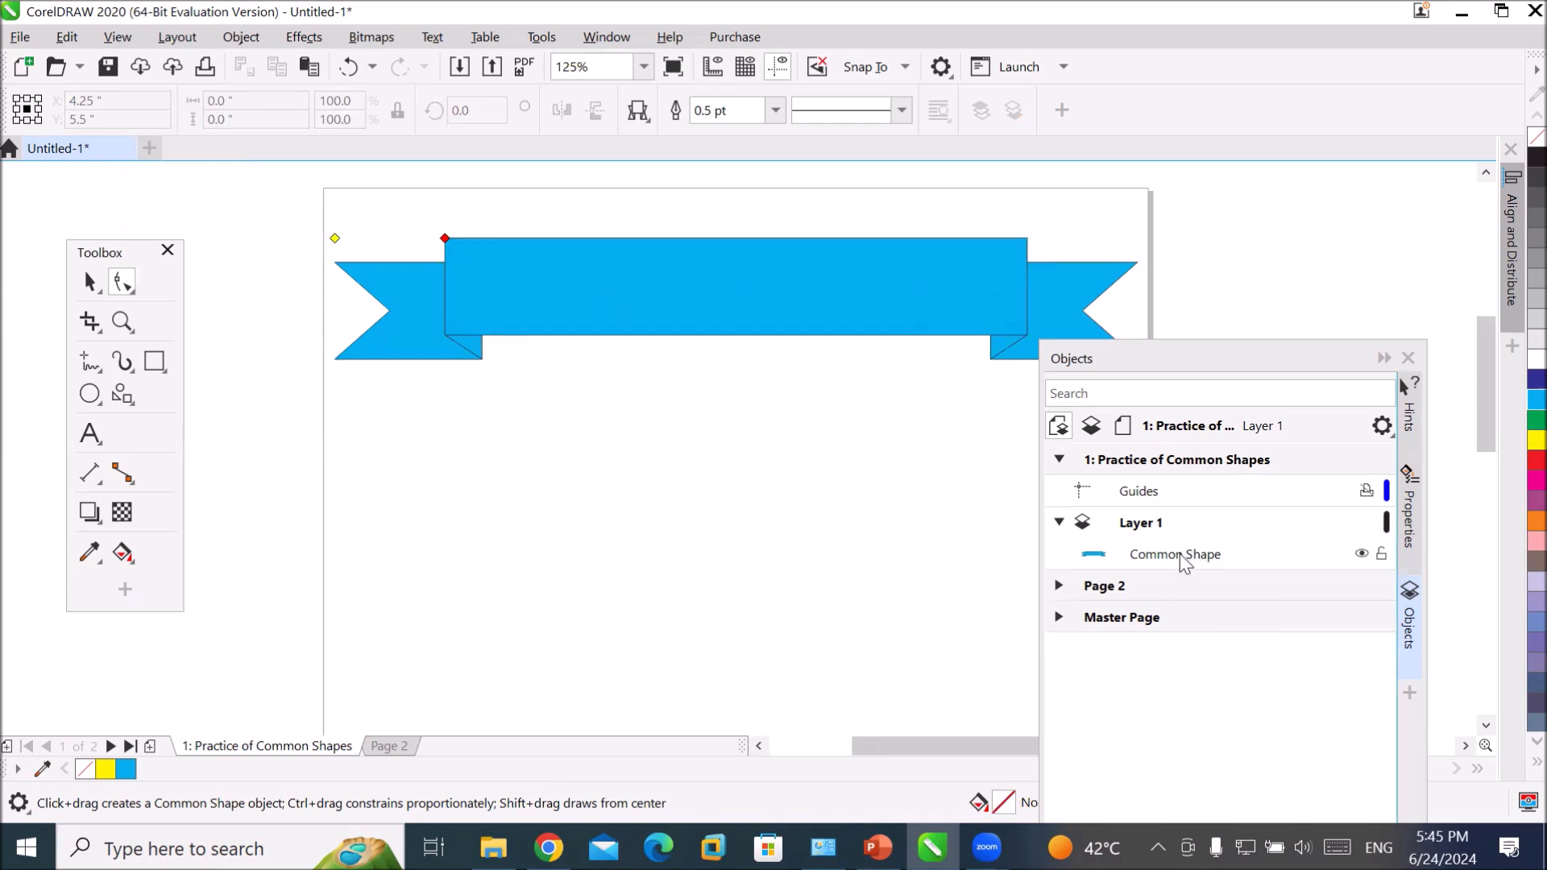
- Undo the banner deletion and the trial tail changes to bring back the title text
{"action": "key", "text": "ctrl+z"}
{"action": "key", "text": "ctrl+z"}
{"action": "key", "text": "ctrl+z"}
{"action": "key", "text": "ctrl+z"}
{"action": "key", "text": "ctrl+z"}
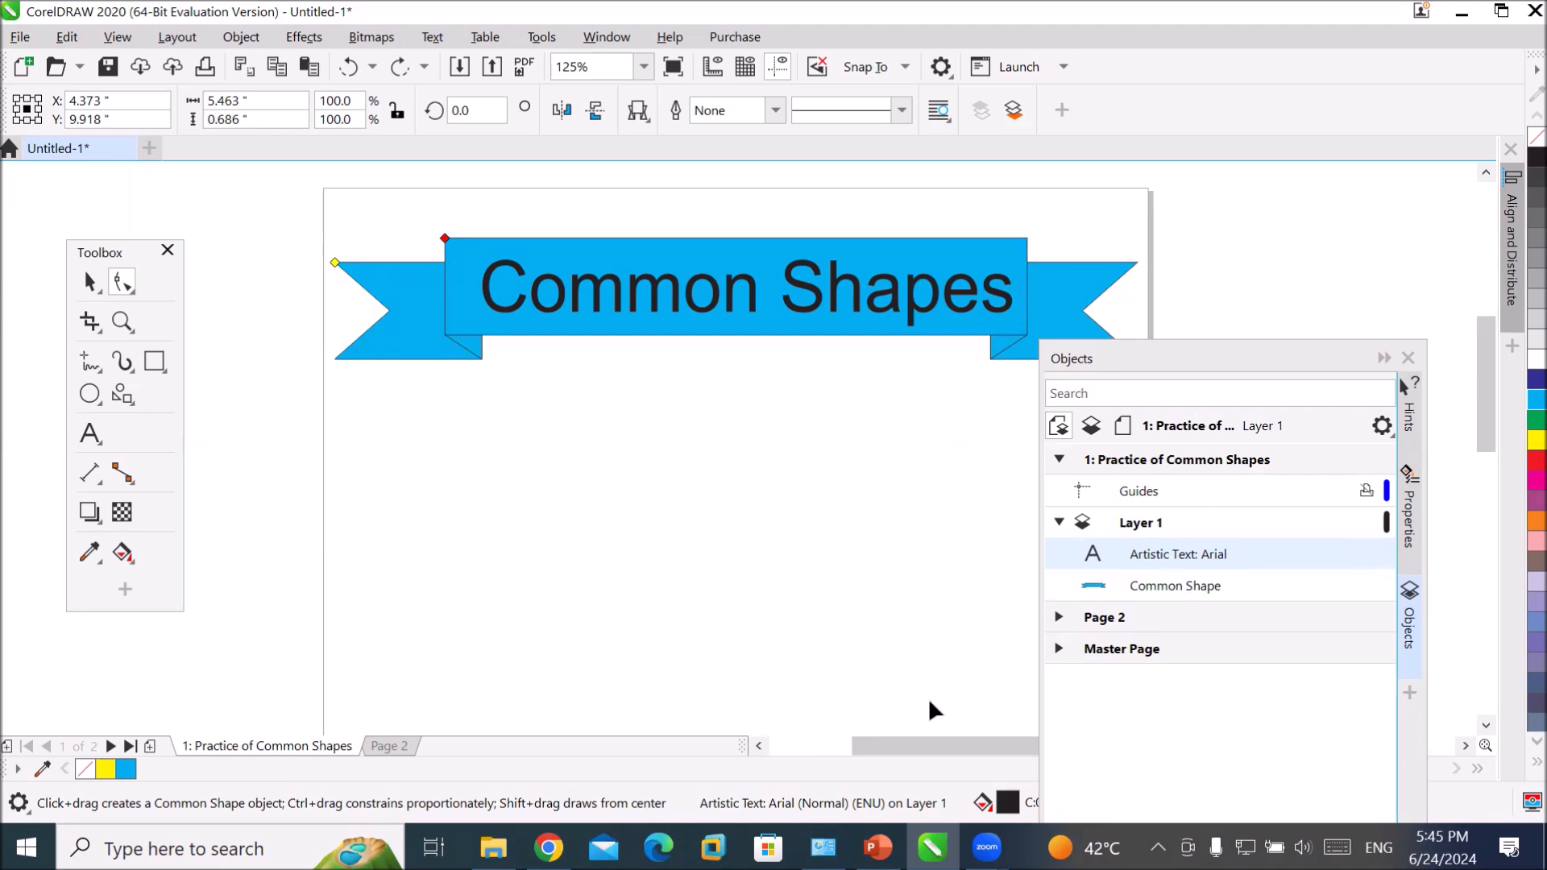
- Reshape the cyan banner by trying a wider centre panel and narrowing it to about the width of the title text
{"action": "left_click", "coordinate": [125, 288]}
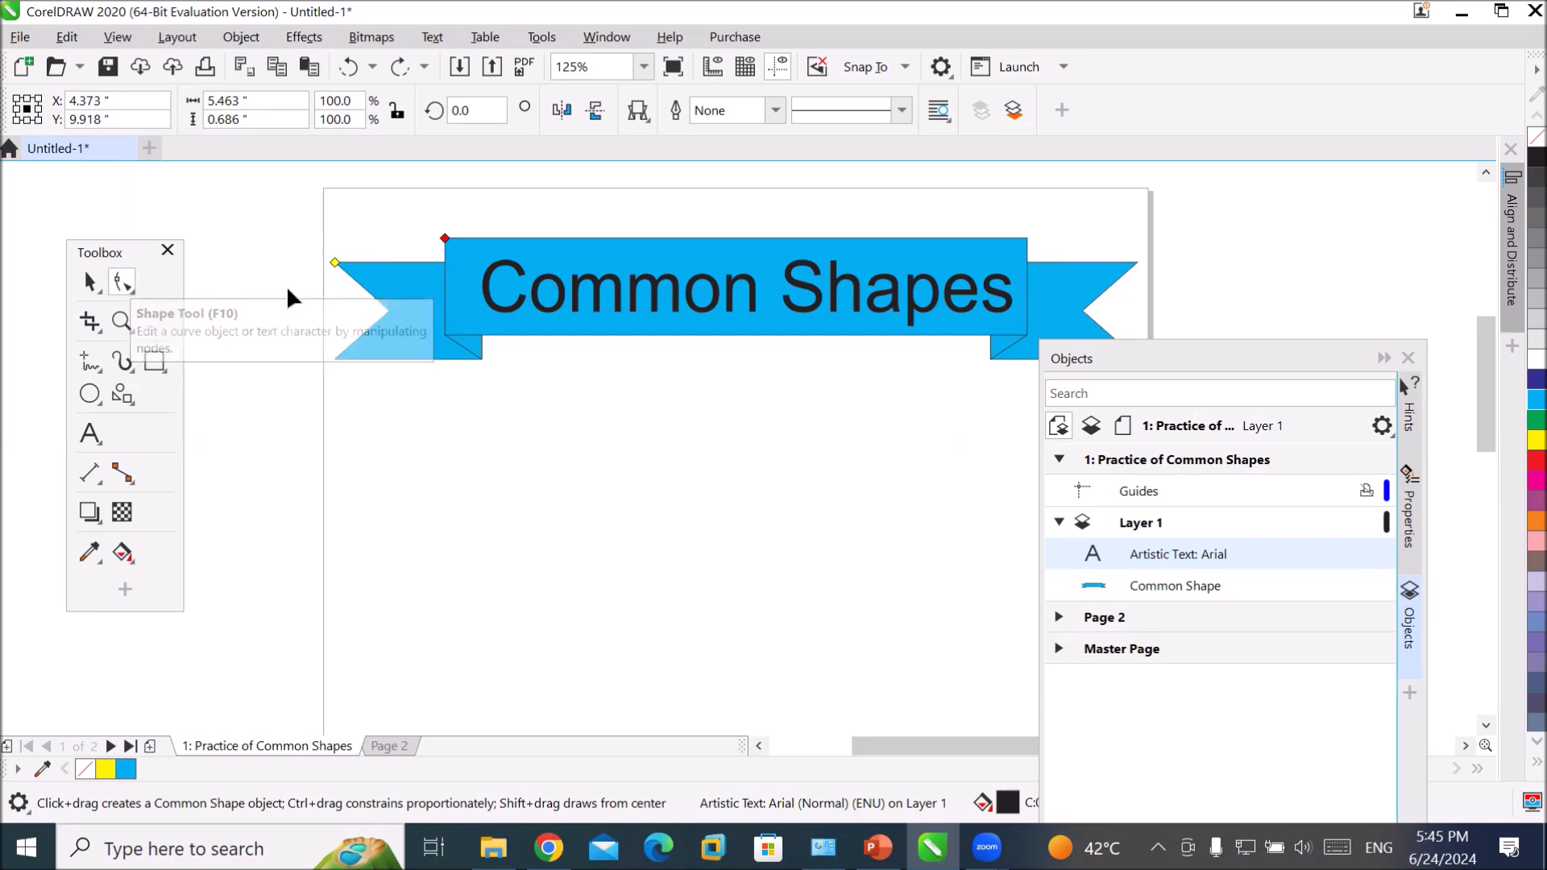
{"action": "left_click", "coordinate": [334, 262]}
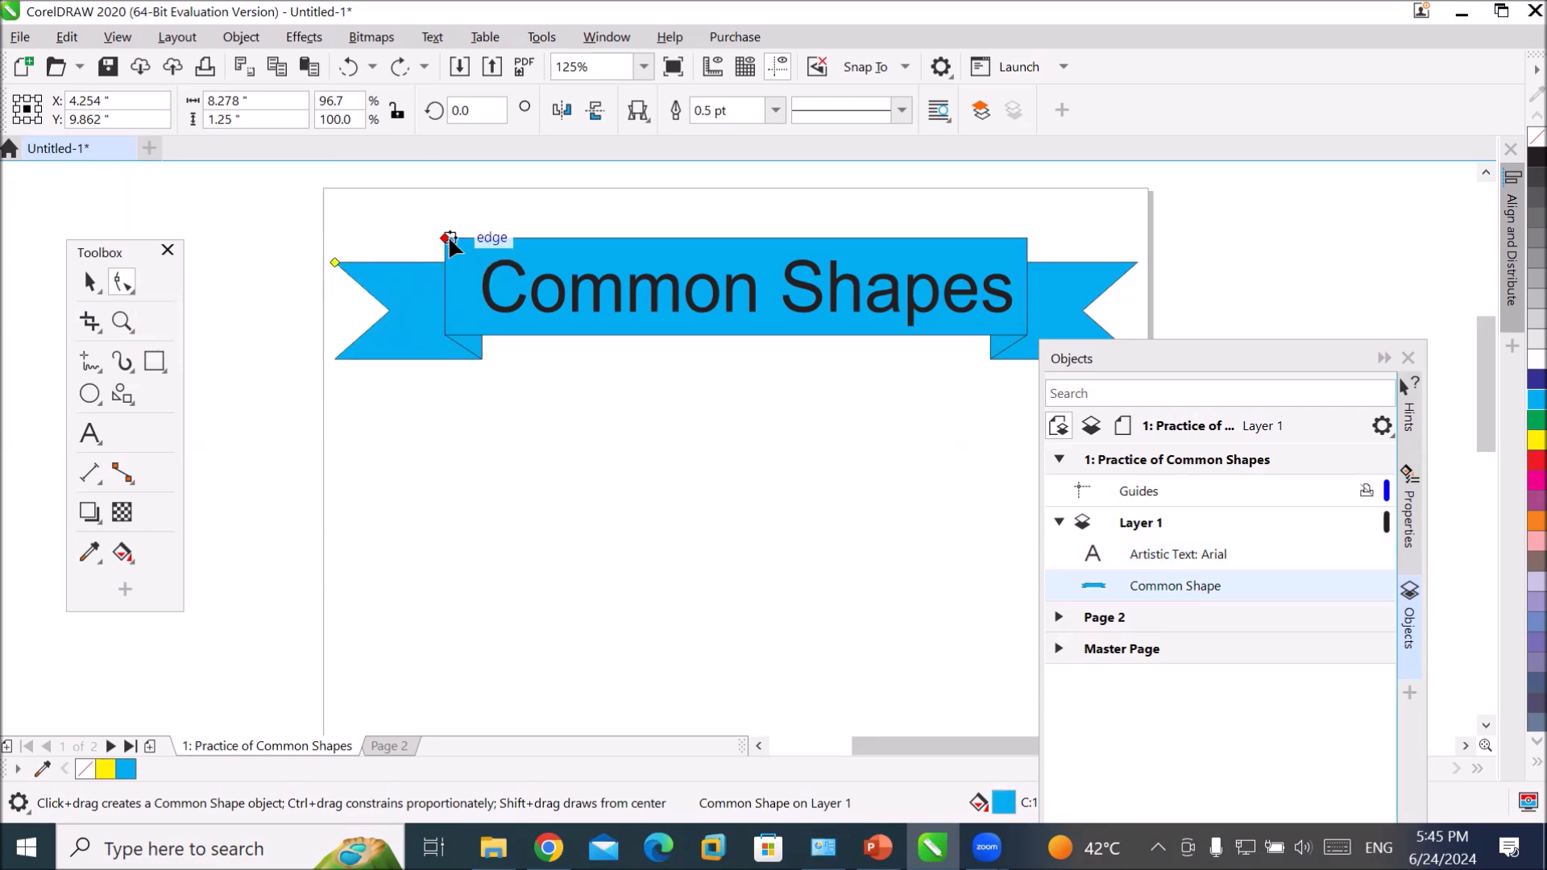
{"action": "left_click_drag", "start_coordinate": [443, 238], "coordinate": [360, 246]}
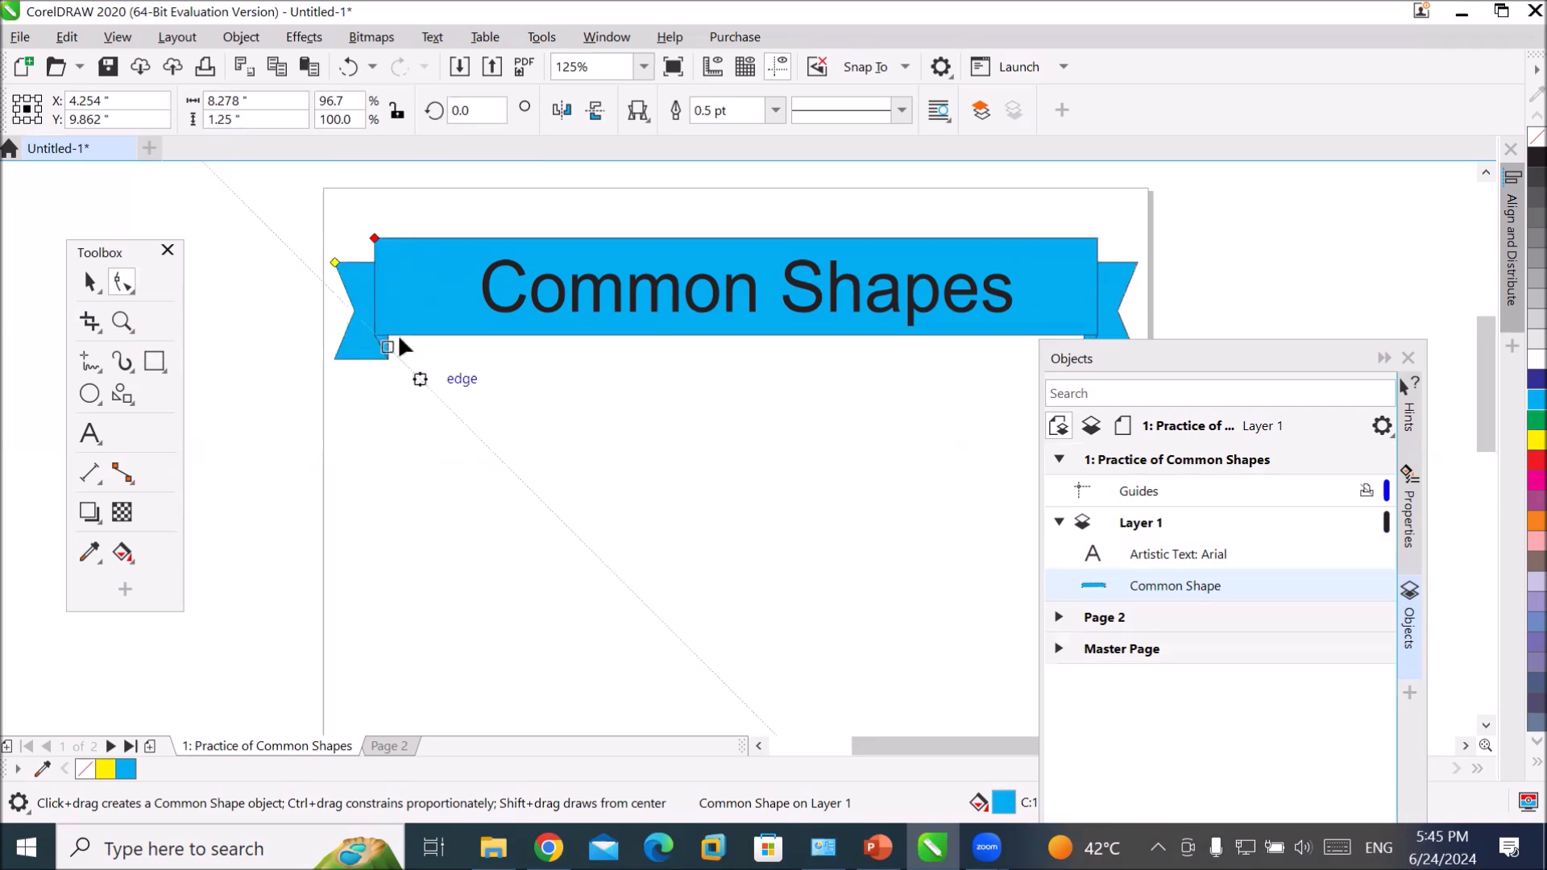
{"action": "left_click_drag", "start_coordinate": [374, 238], "coordinate": [460, 239]}
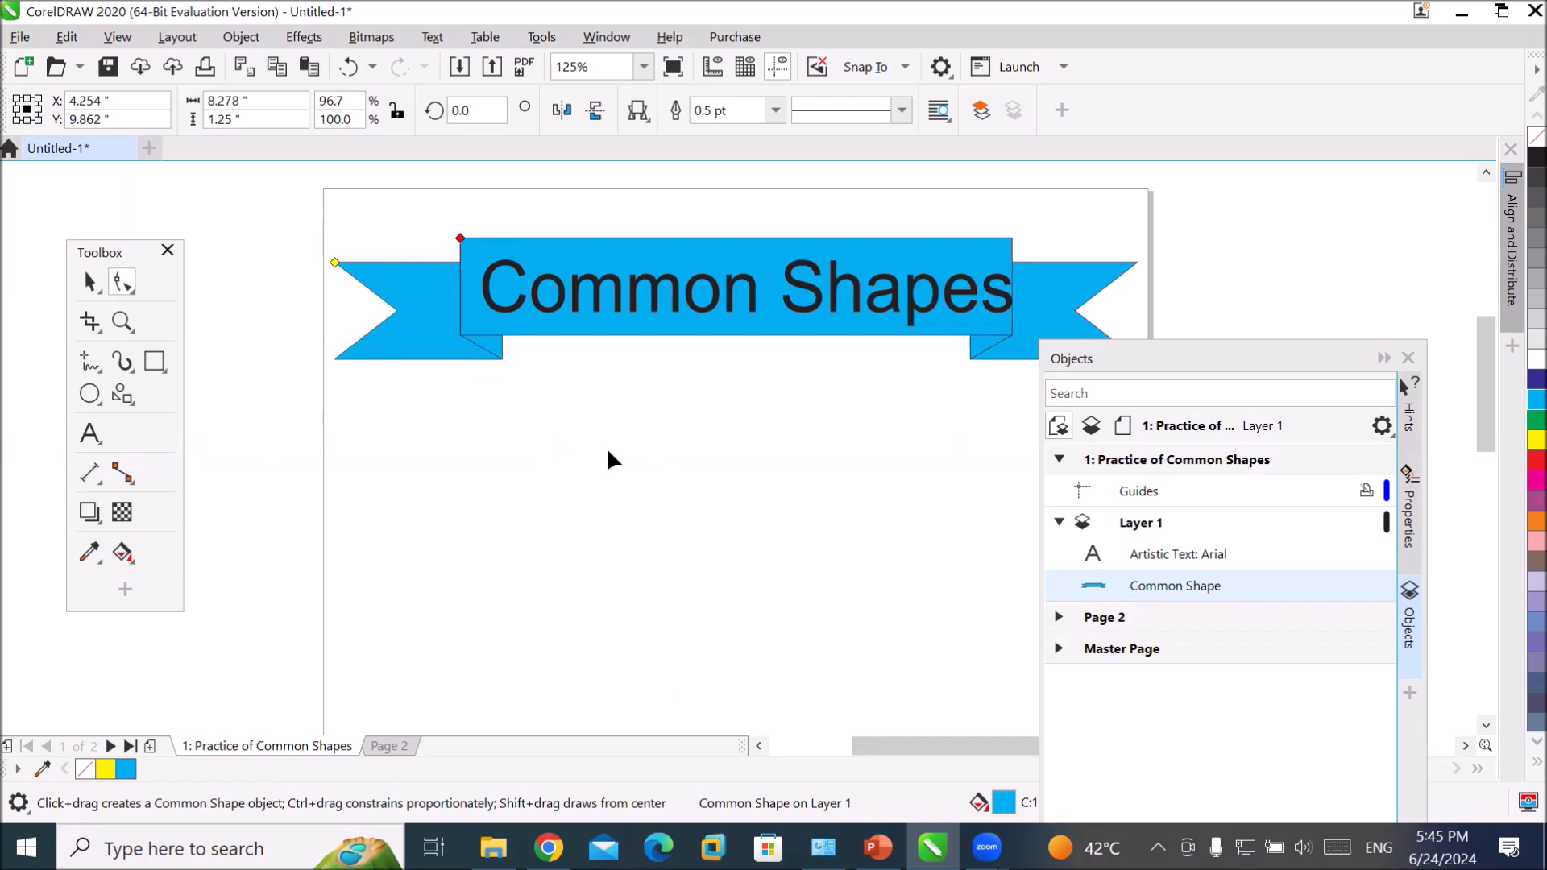
{"action": "scroll", "coordinate": [606, 447], "scroll_direction": "down", "scroll_amount": 2}
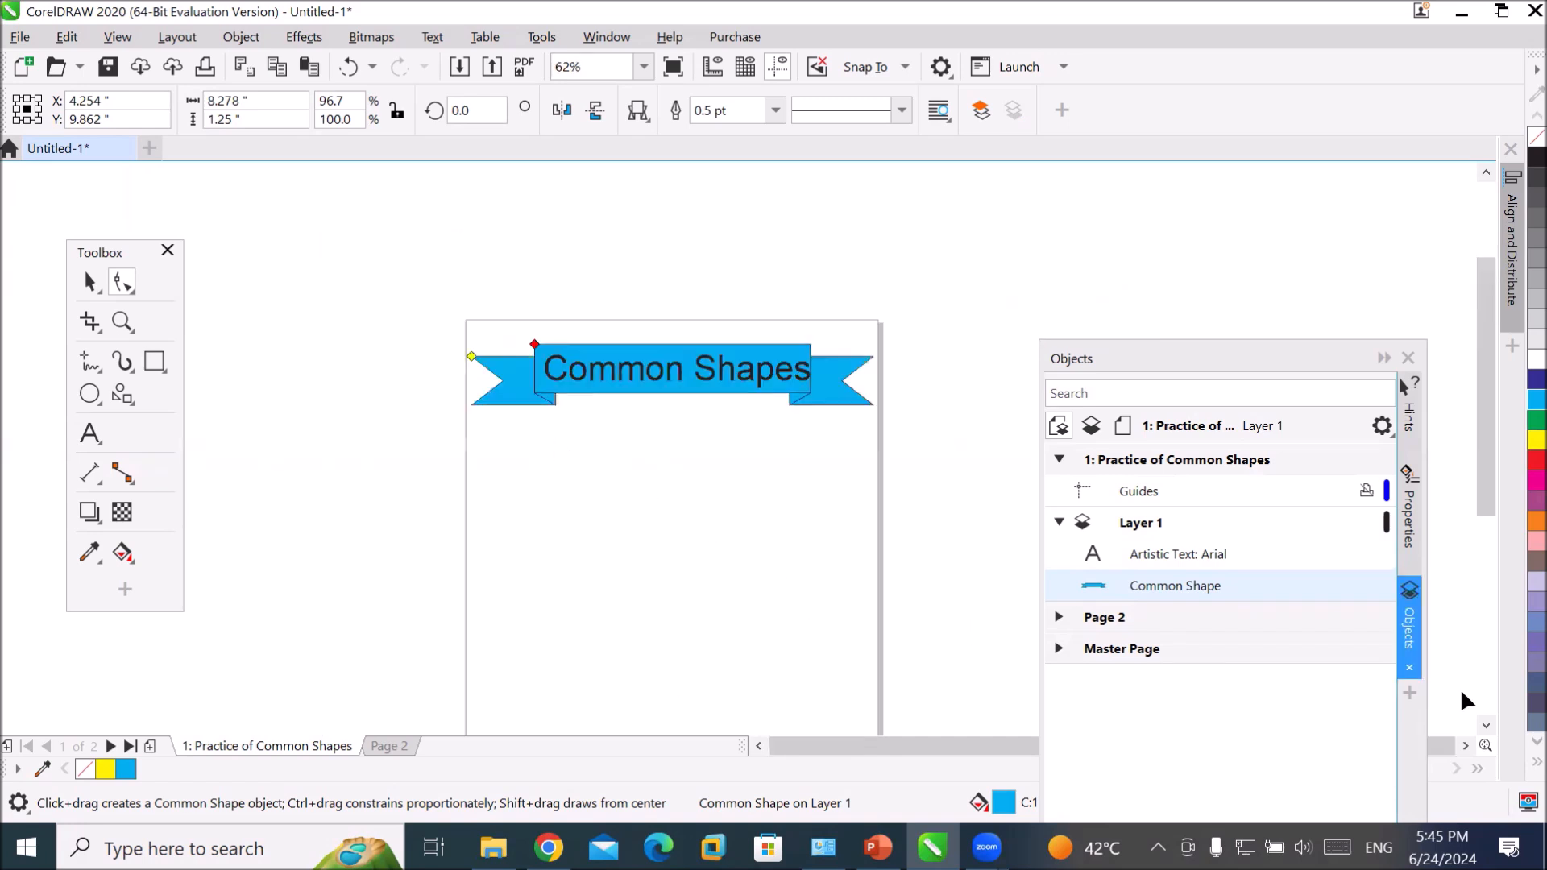
{"action": "left_click", "coordinate": [1485, 725]}
{"action": "left_click", "coordinate": [1485, 725]}
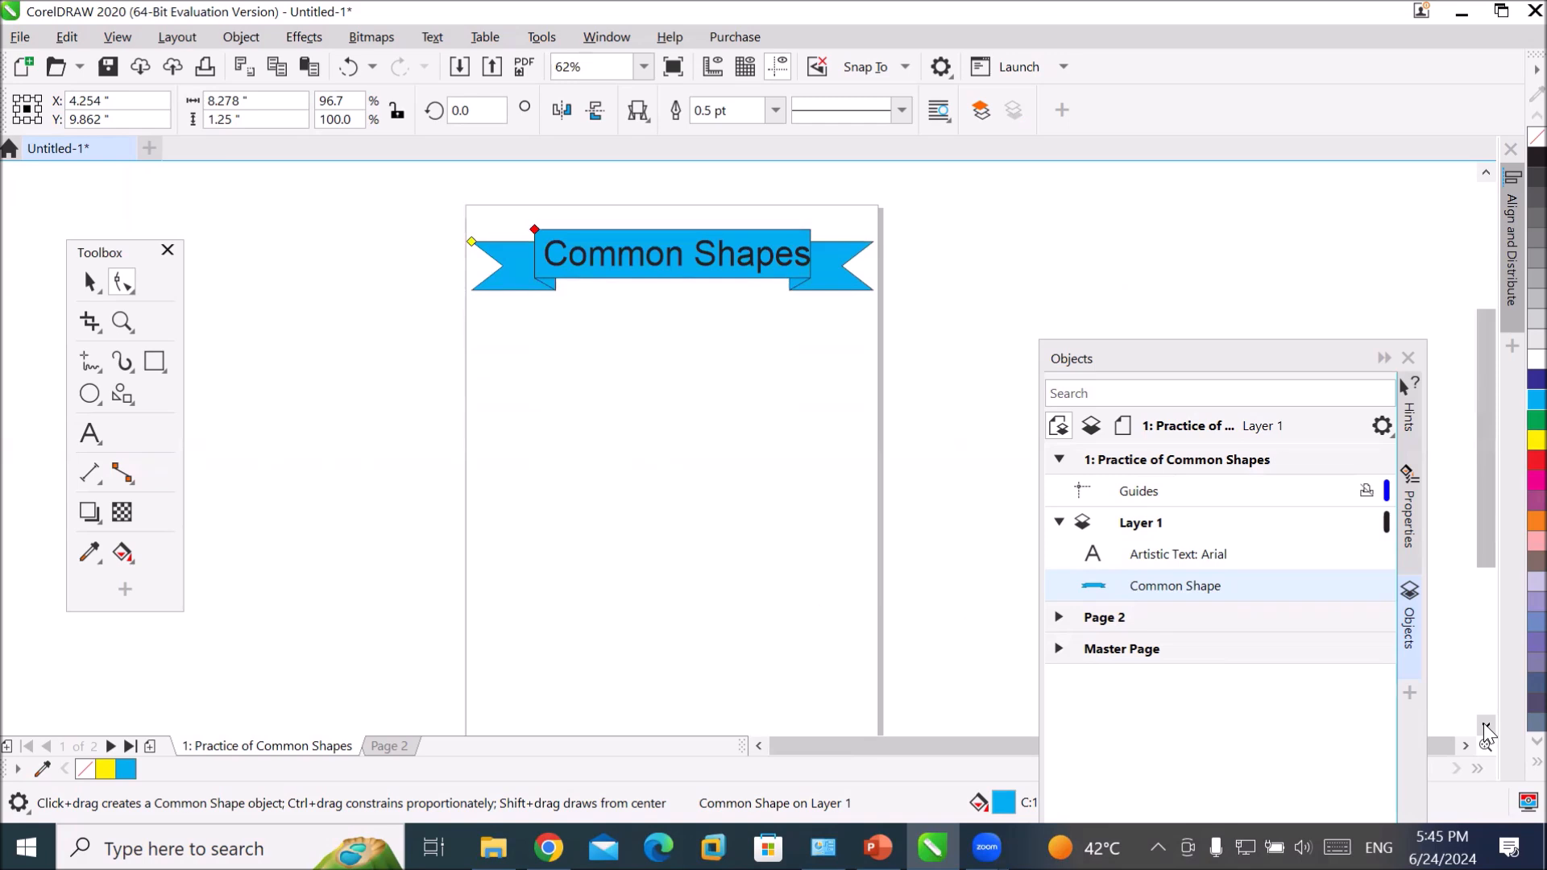
{"action": "left_click", "coordinate": [638, 110]}
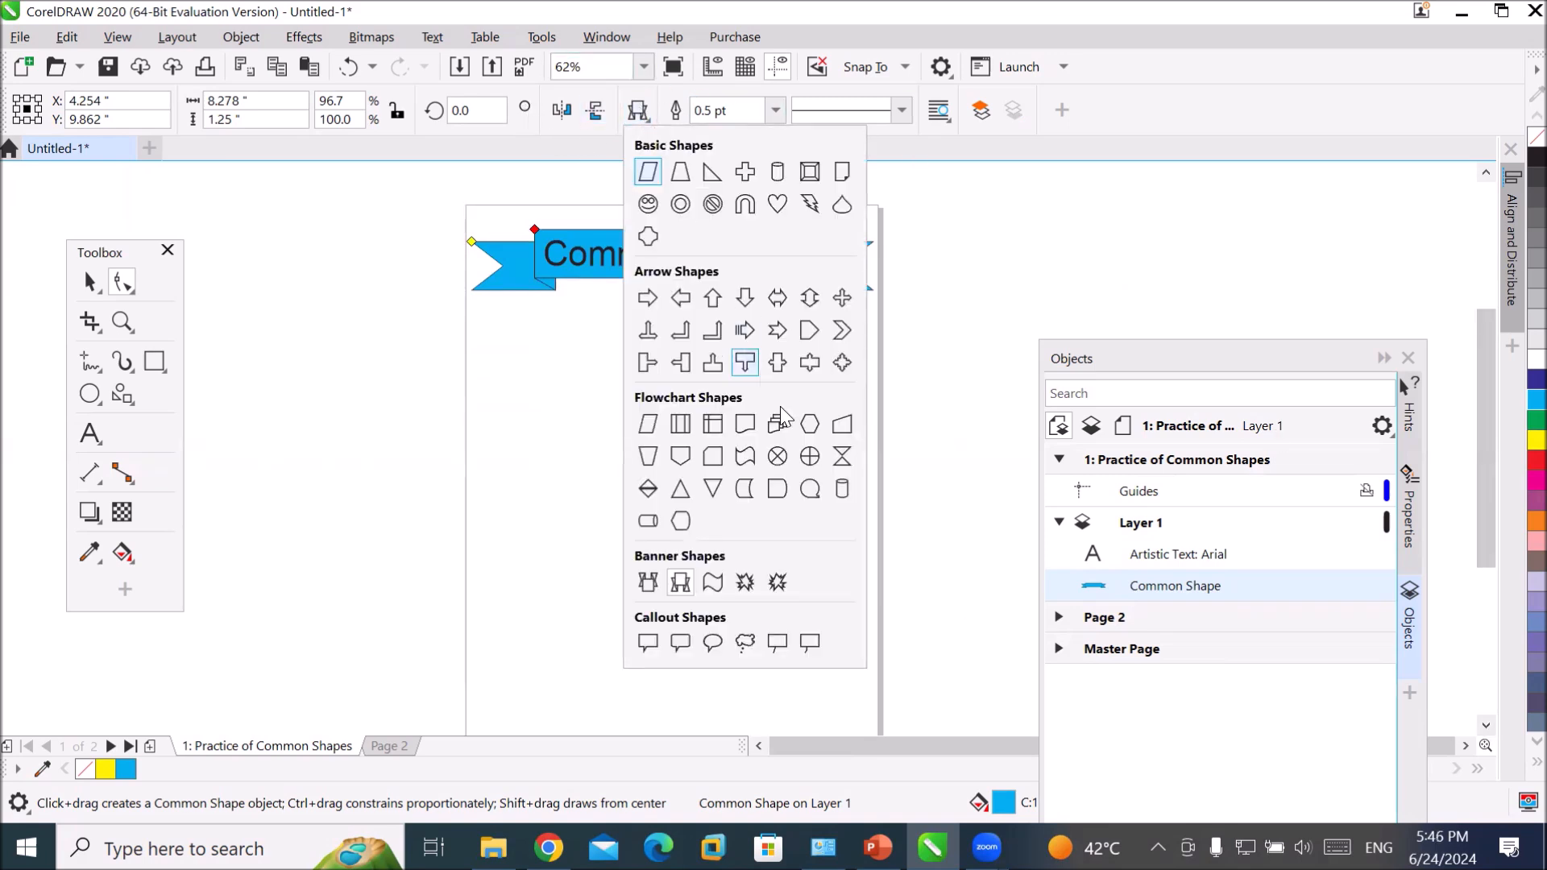
{"action": "left_click", "coordinate": [778, 582]}
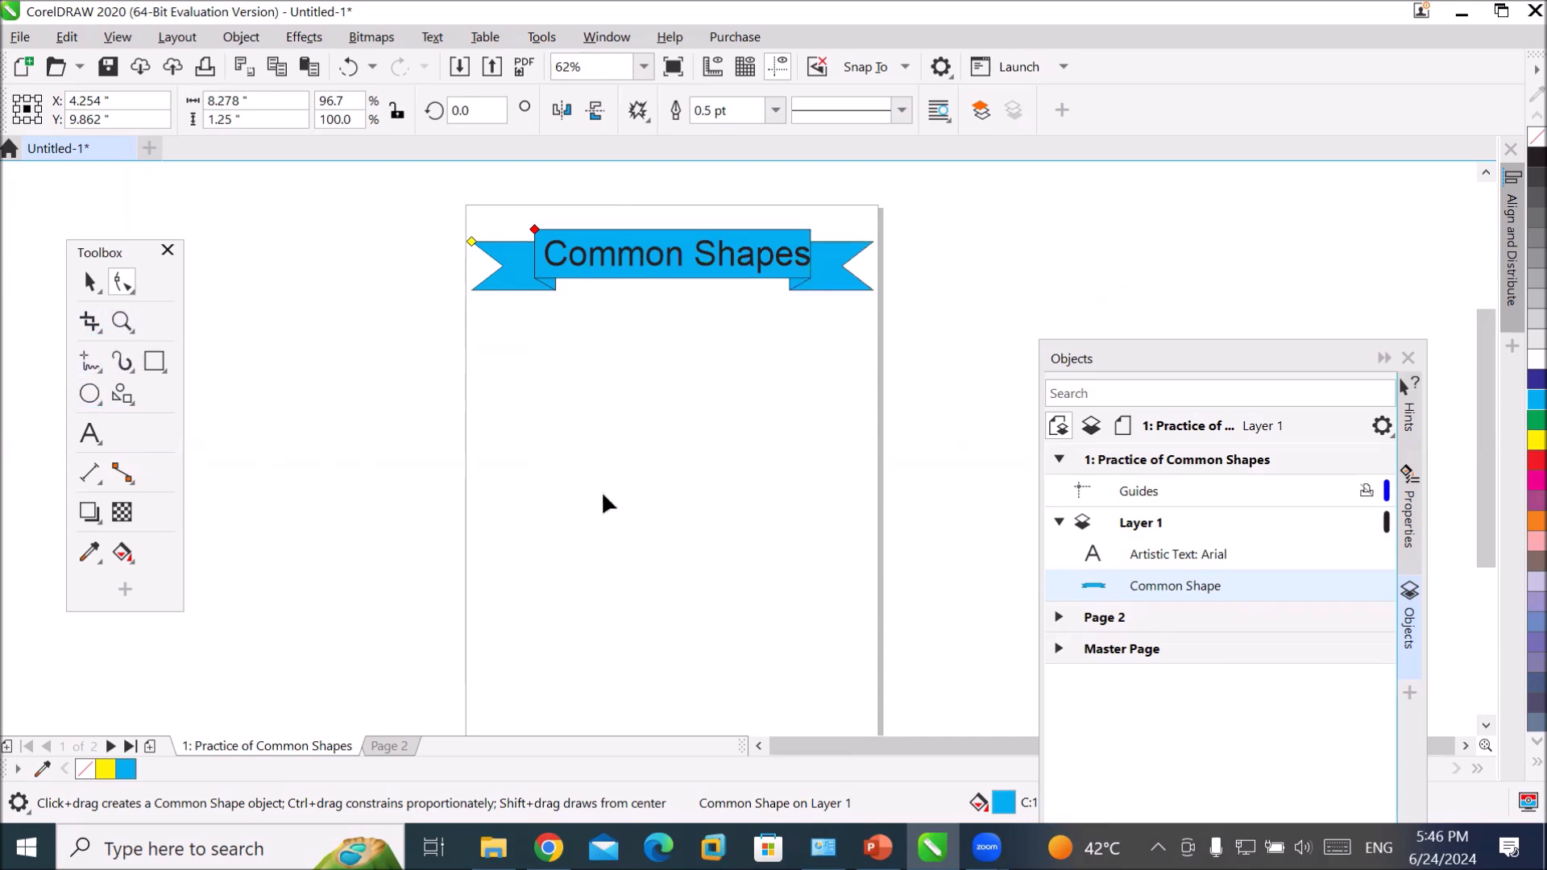
{"action": "left_click", "coordinate": [638, 111]}
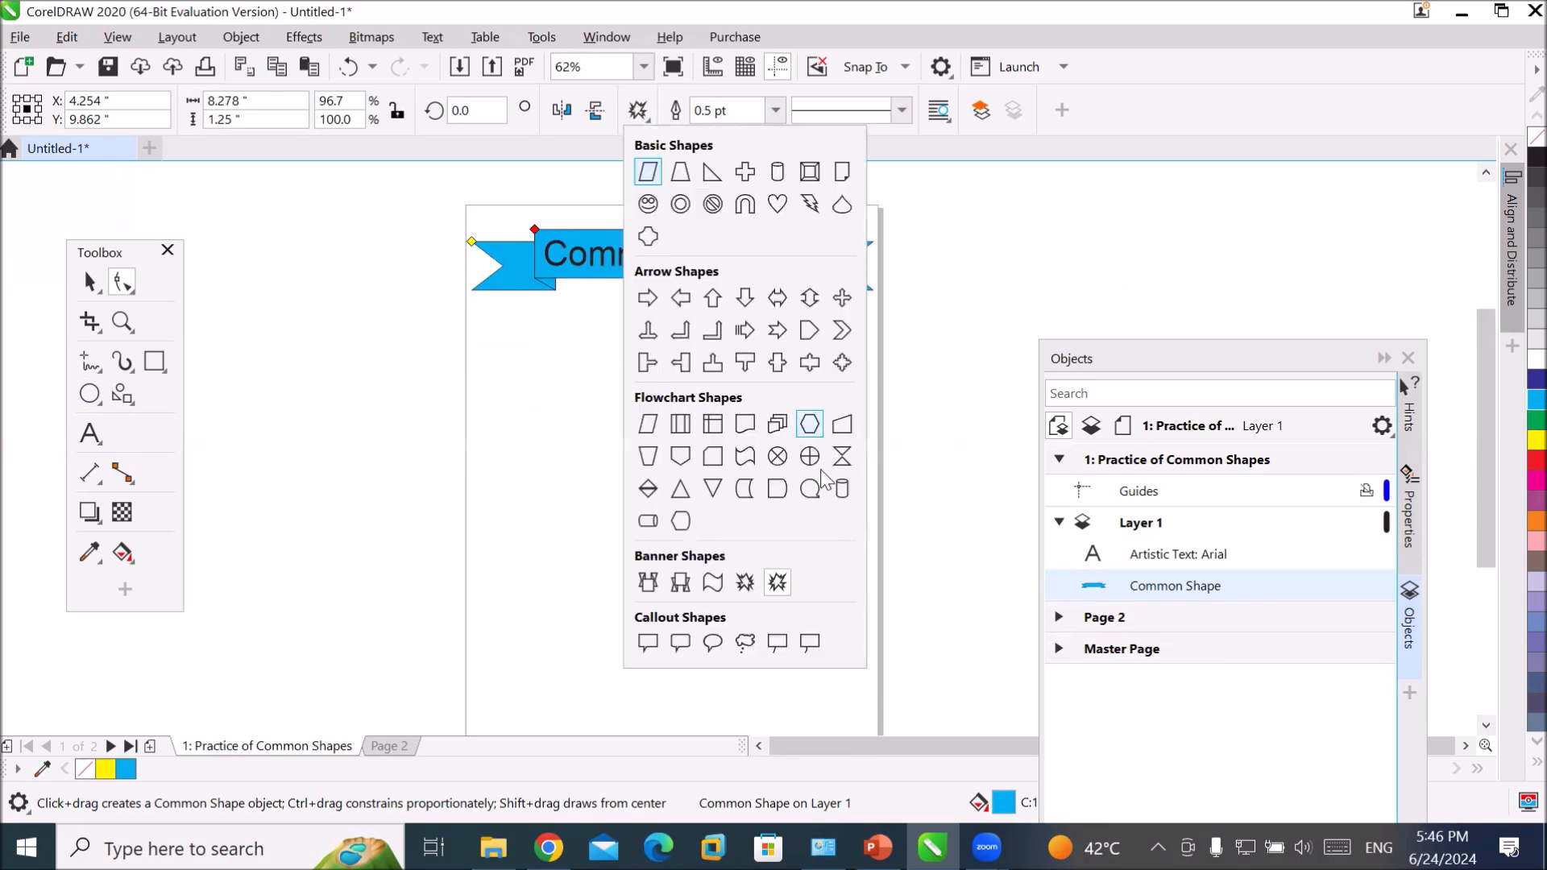
{"action": "left_click", "coordinate": [776, 583]}
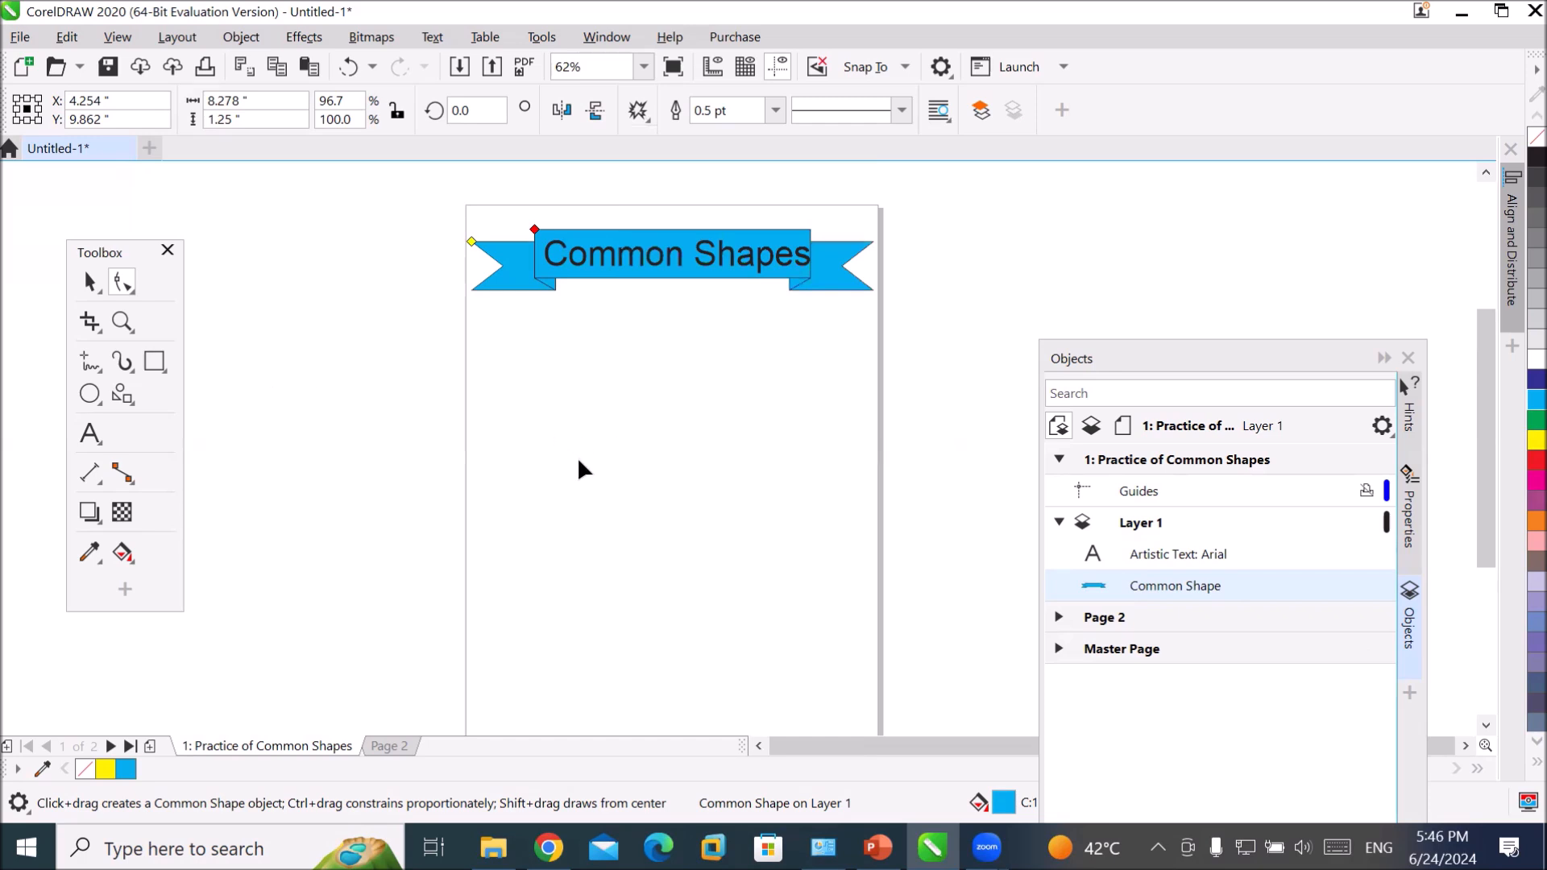
{"action": "scroll", "coordinate": [683, 446], "scroll_direction": "down", "scroll_amount": 2}
{"action": "scroll", "coordinate": [697, 475], "scroll_direction": "up", "scroll_amount": 2}
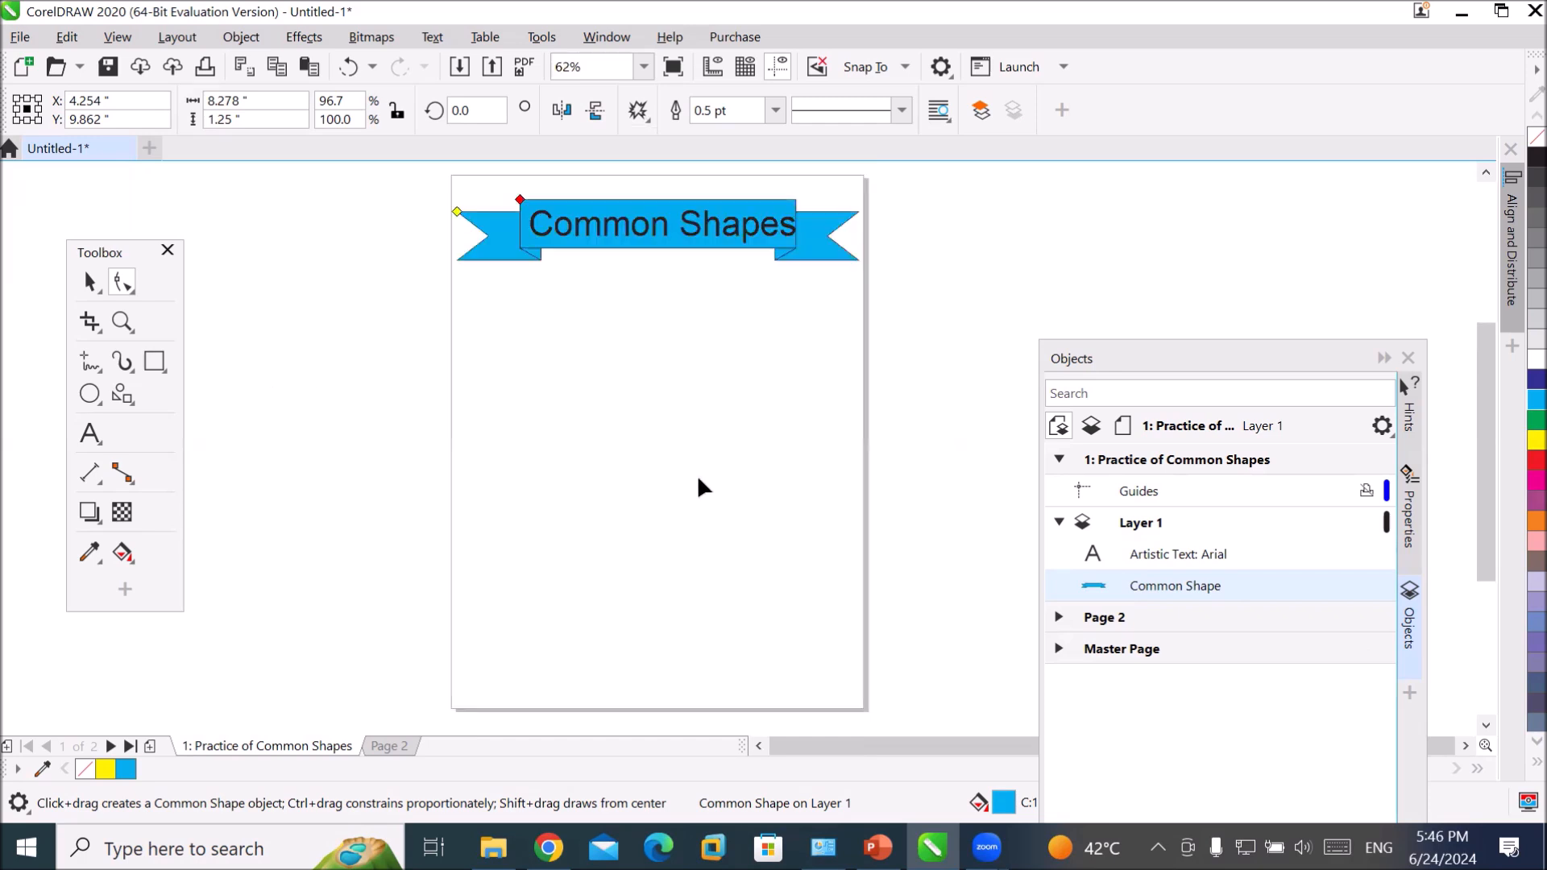
{"action": "left_click", "coordinate": [90, 281]}
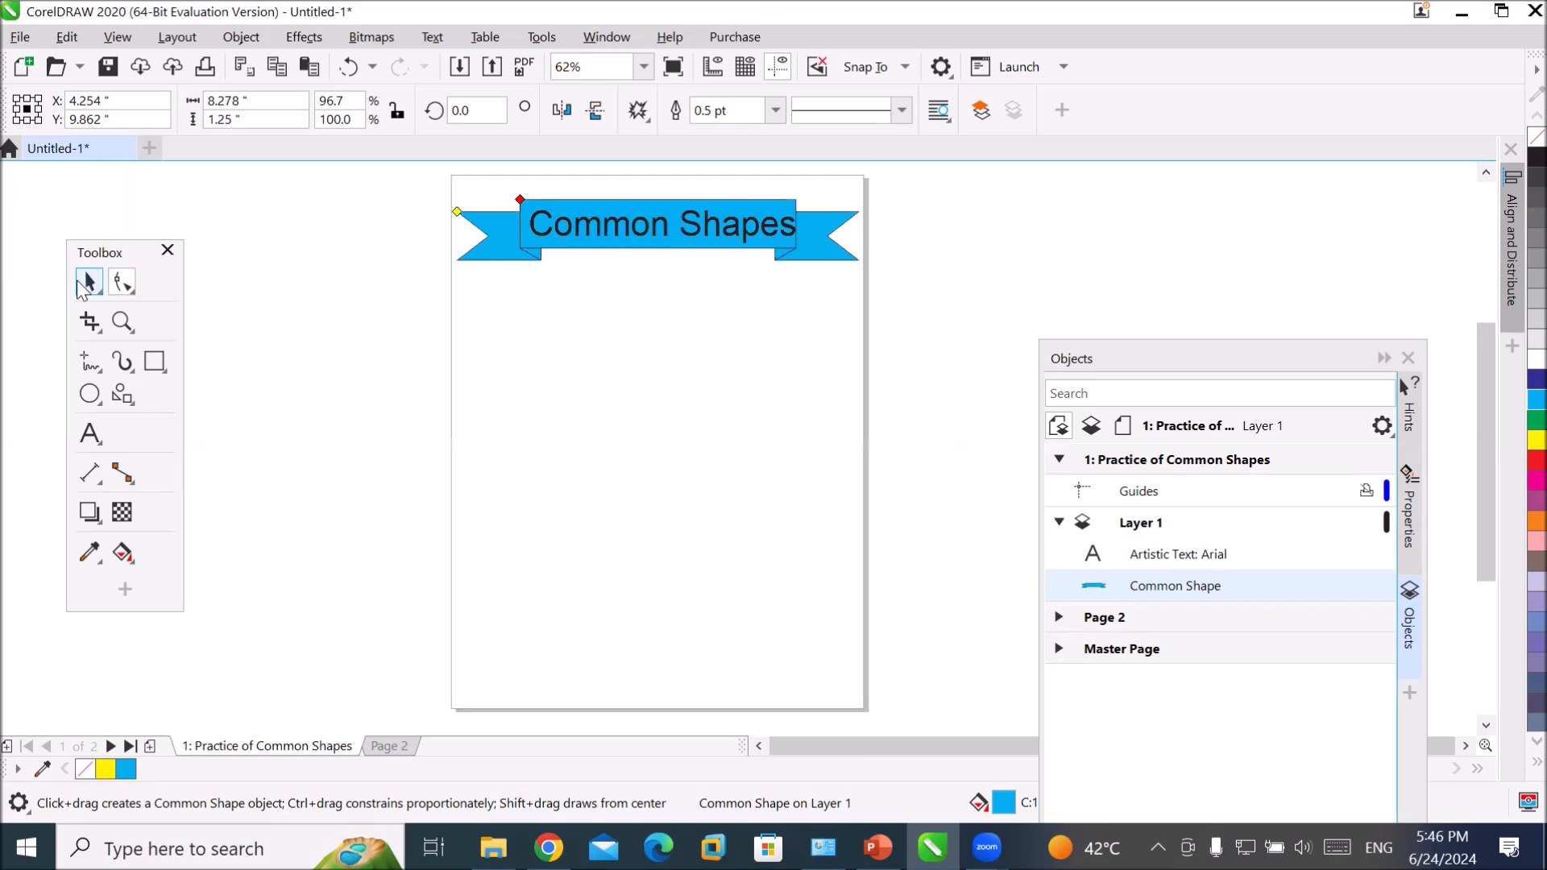
{"action": "left_click", "coordinate": [634, 460]}
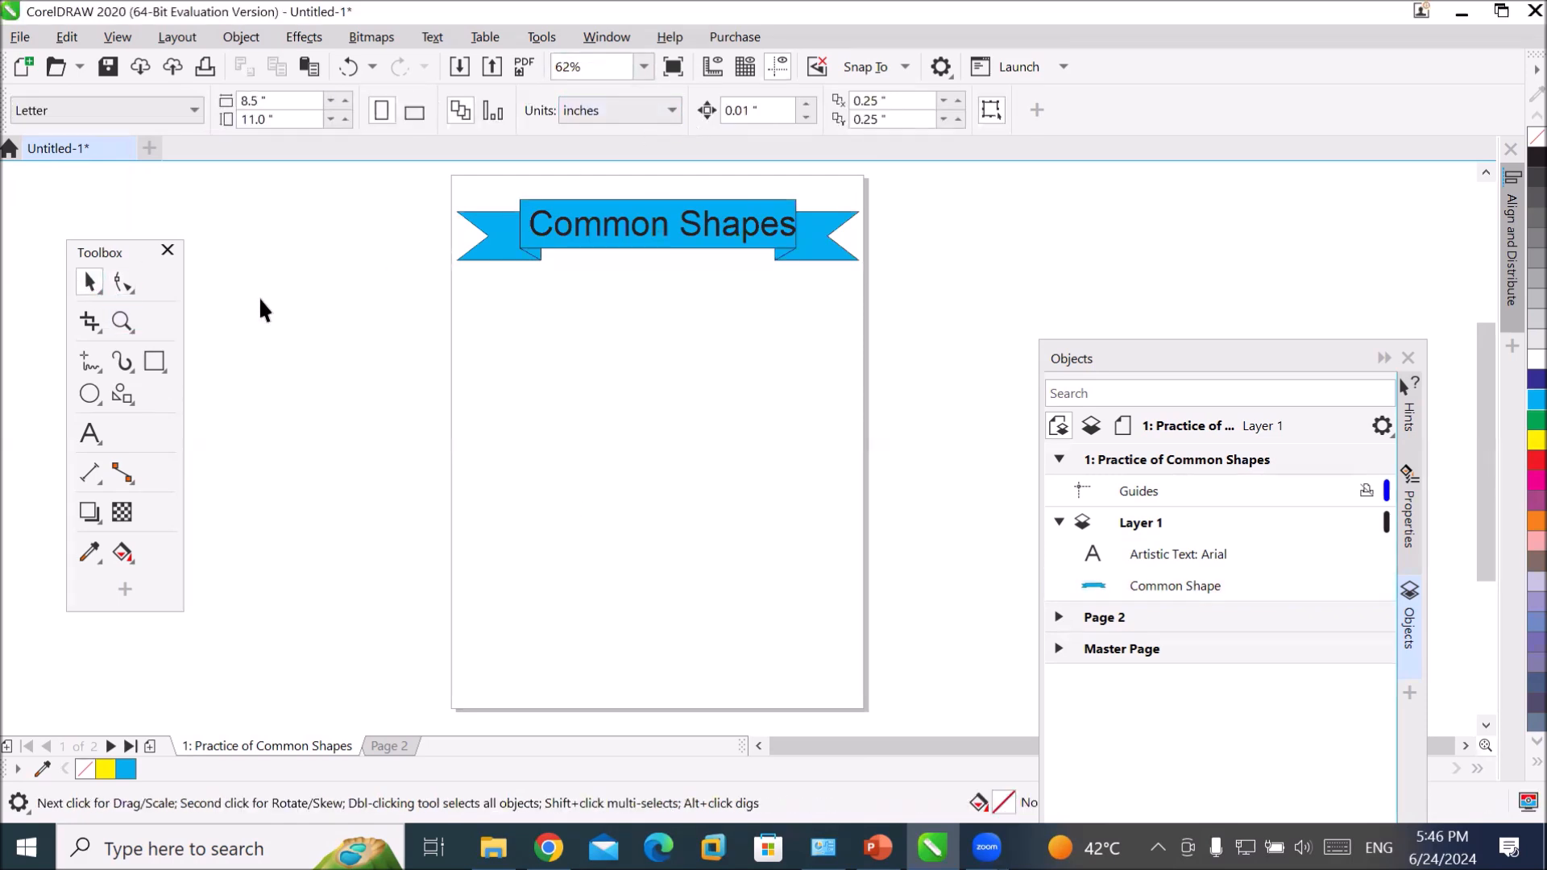
- Draw an explosion banner shape about 5.5 by 4.8 inches on the lower half of the page and fill it yellow
{"action": "left_click", "coordinate": [122, 393]}
{"action": "left_click", "coordinate": [637, 110]}
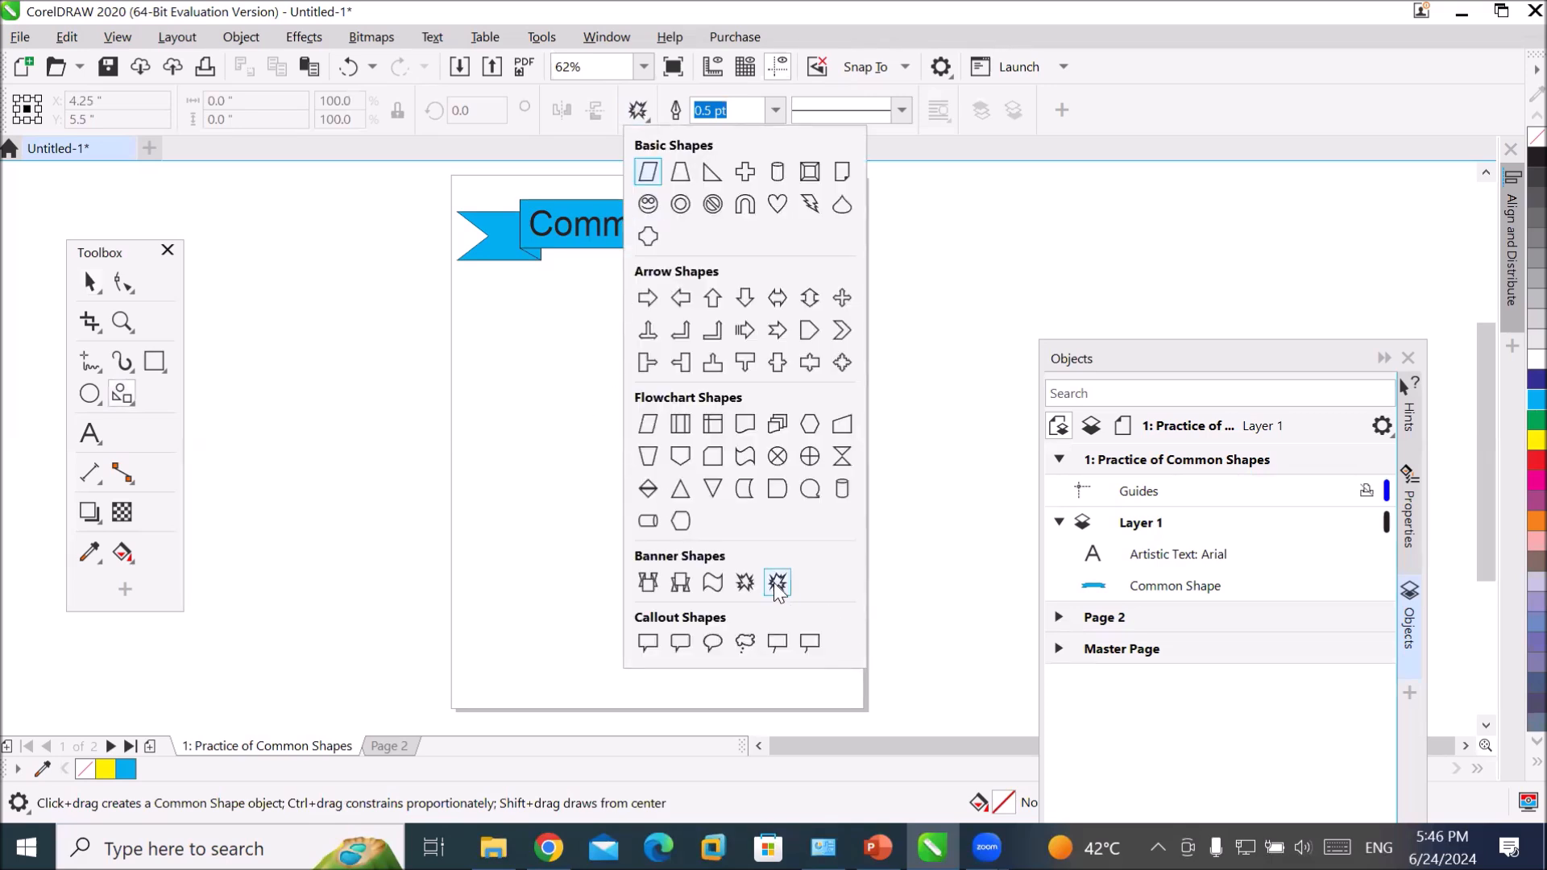
{"action": "left_click", "coordinate": [776, 582]}
{"action": "left_click_drag", "start_coordinate": [513, 417], "coordinate": [782, 652]}
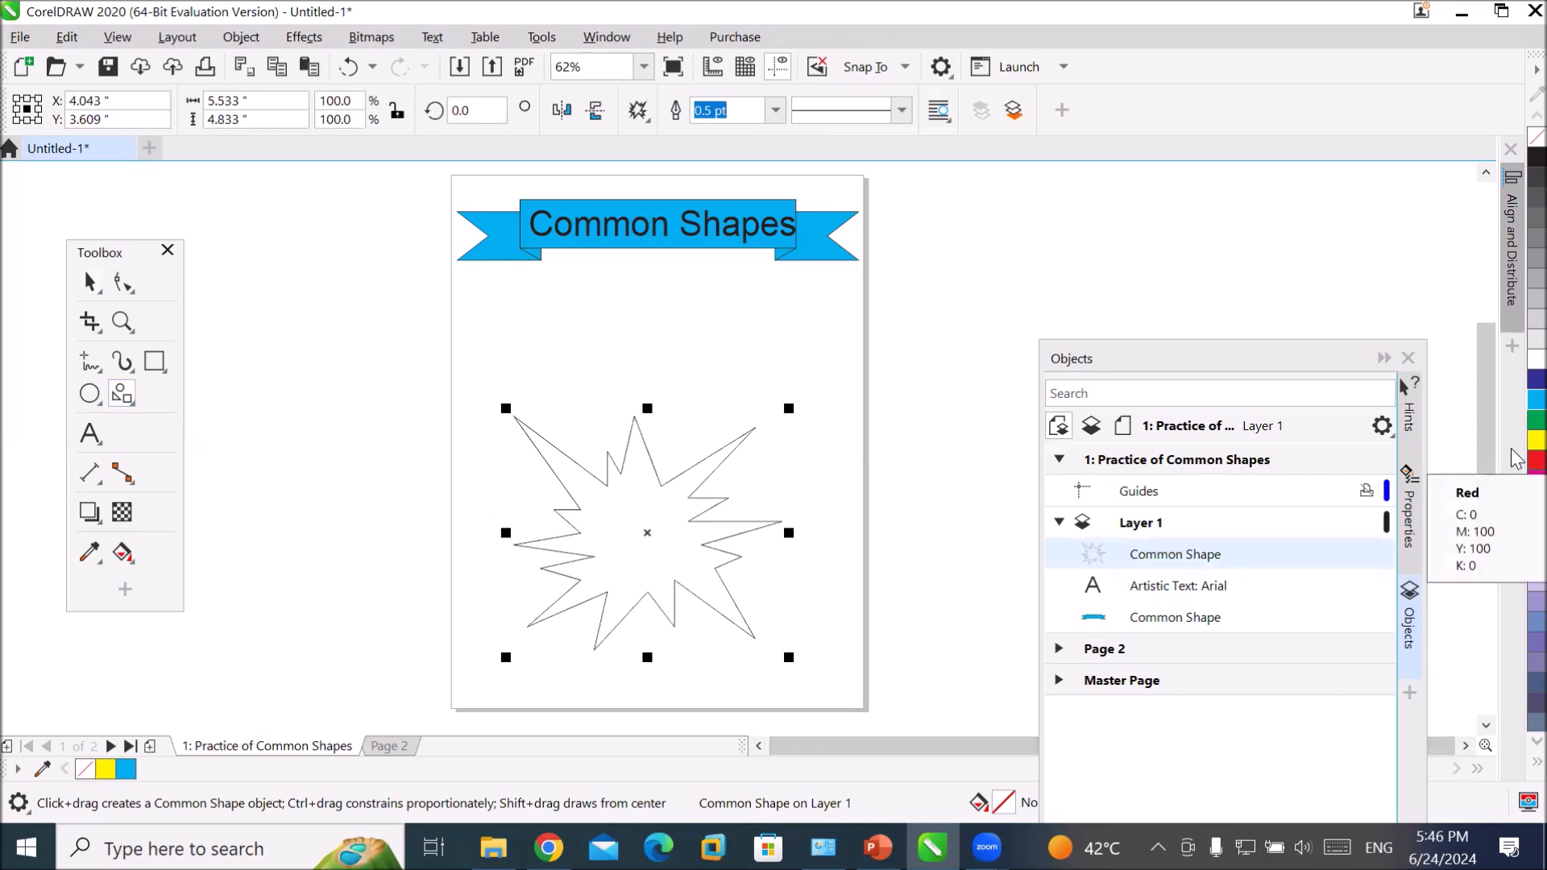
{"action": "left_click", "coordinate": [1536, 439]}
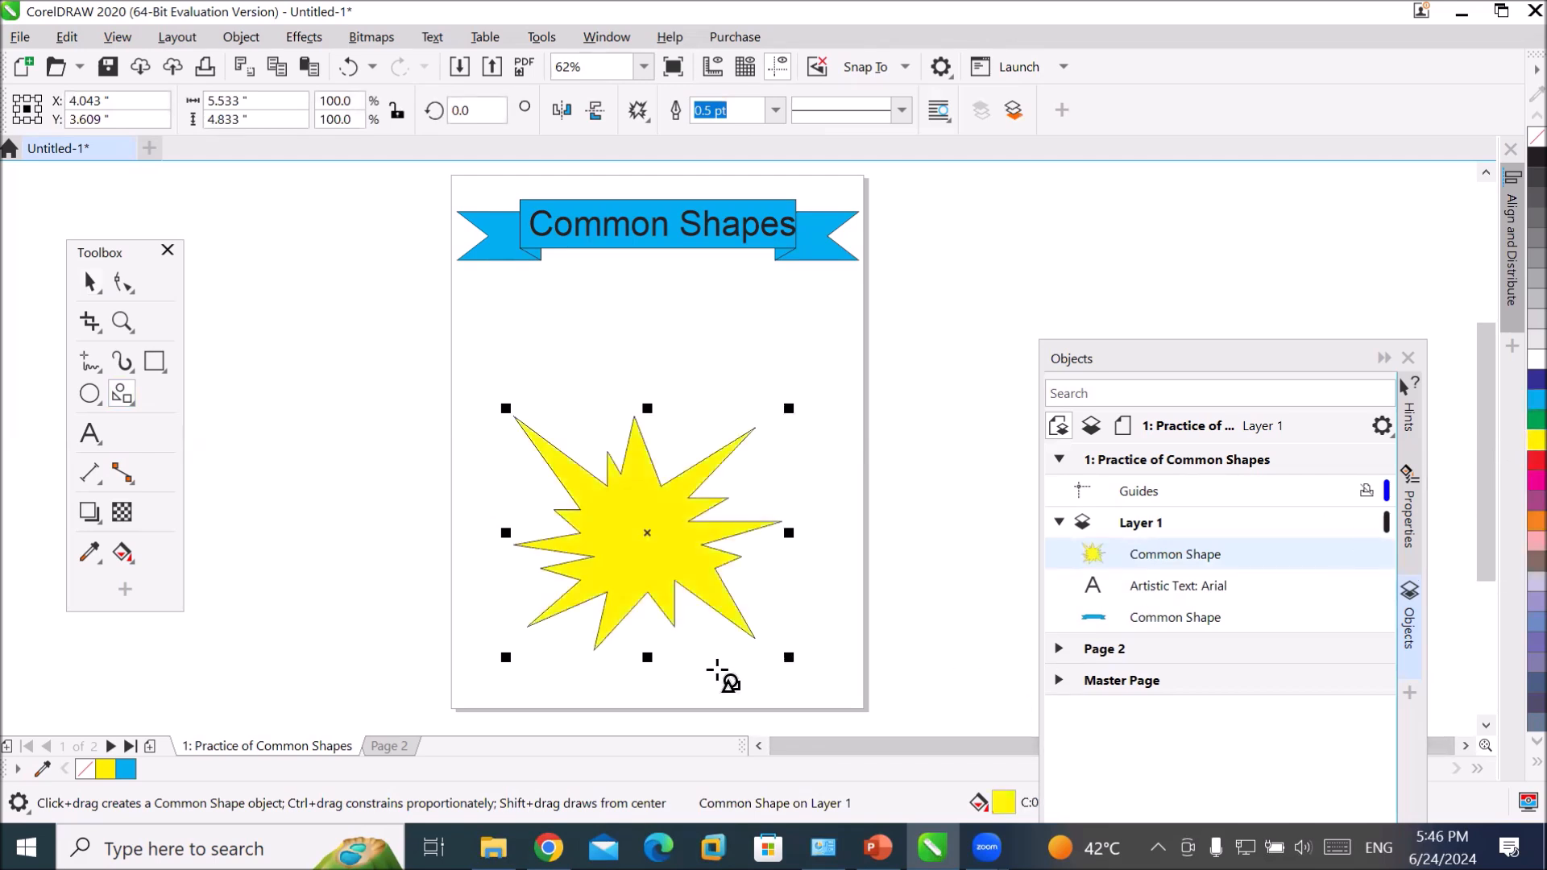
- Add the artistic text POWER just above the yellow starburst
{"action": "left_click", "coordinate": [90, 433]}
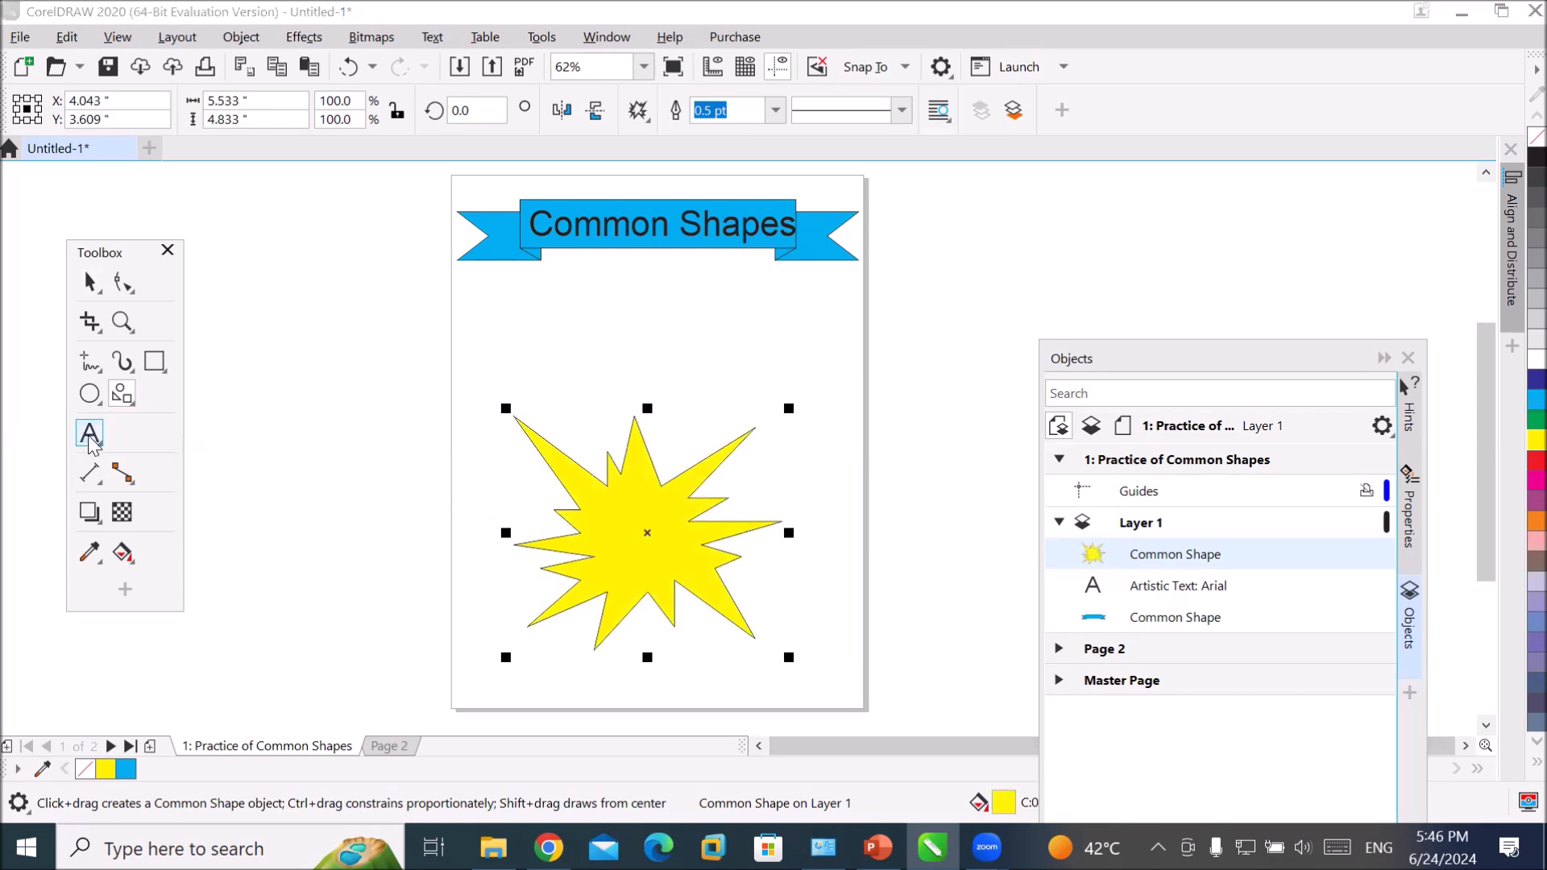
{"action": "left_click", "coordinate": [650, 379]}
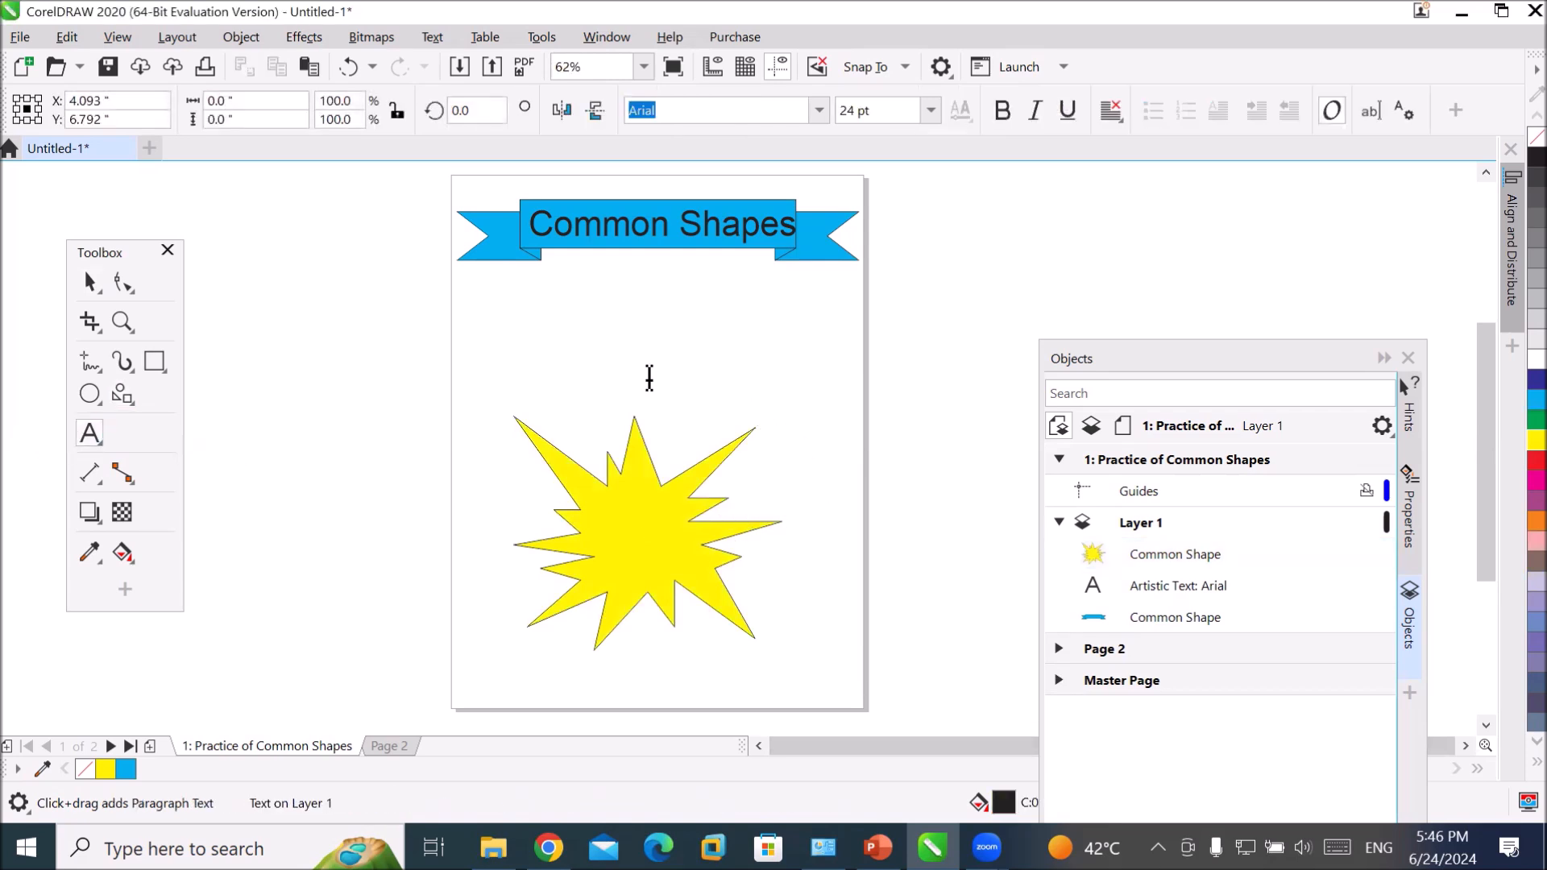
{"action": "type", "text": "POWER"}
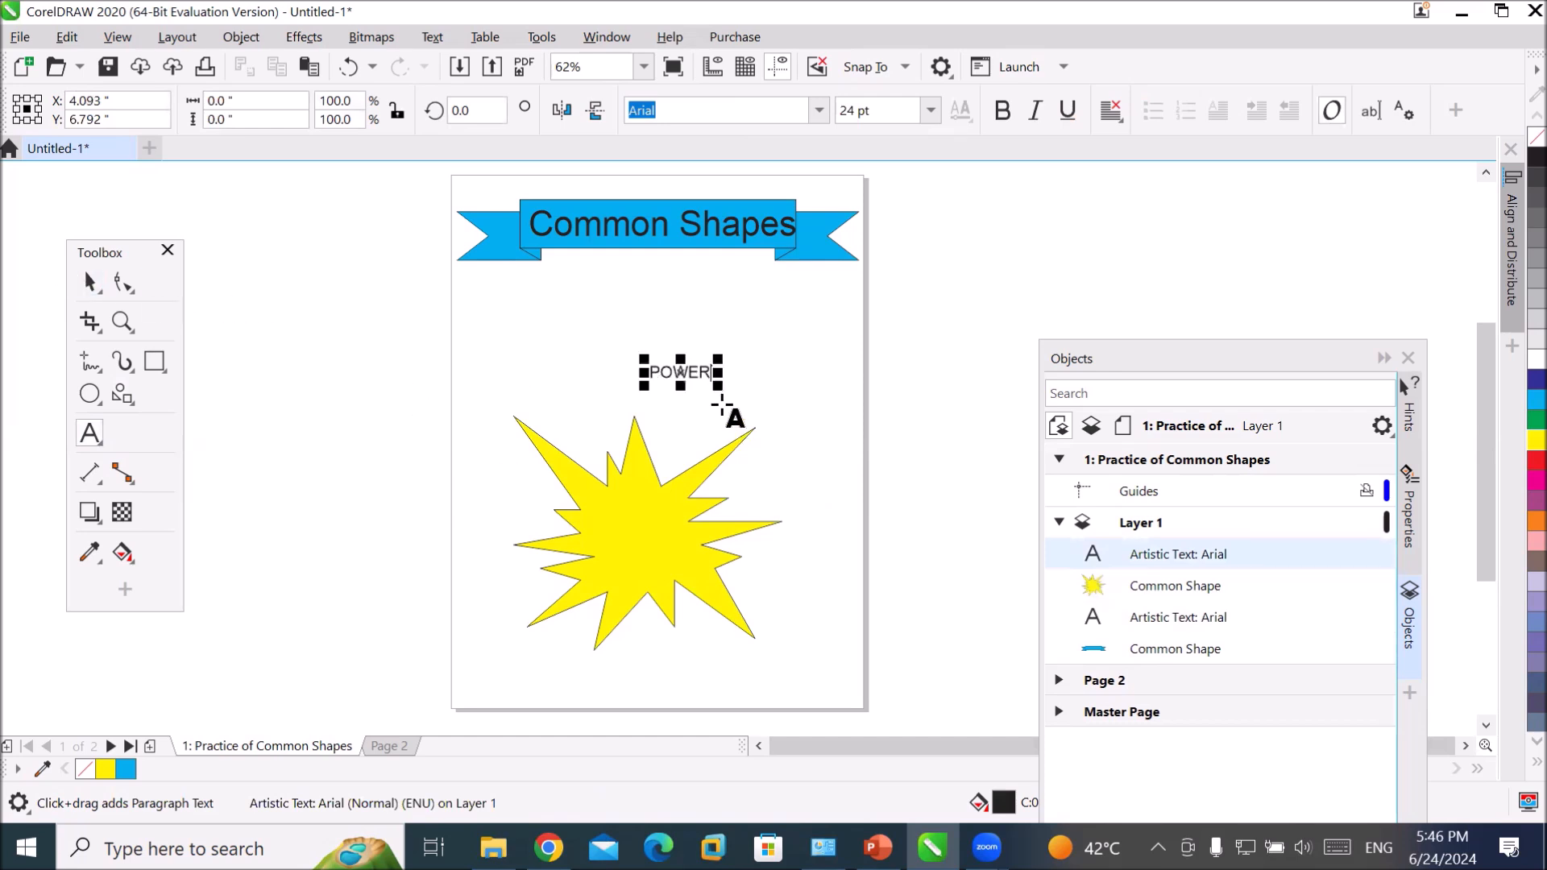
- Enlarge the POWER text to about 54 pt over the starburst's middle and shift the starburst slightly to the right
{"action": "left_click", "coordinate": [90, 282]}
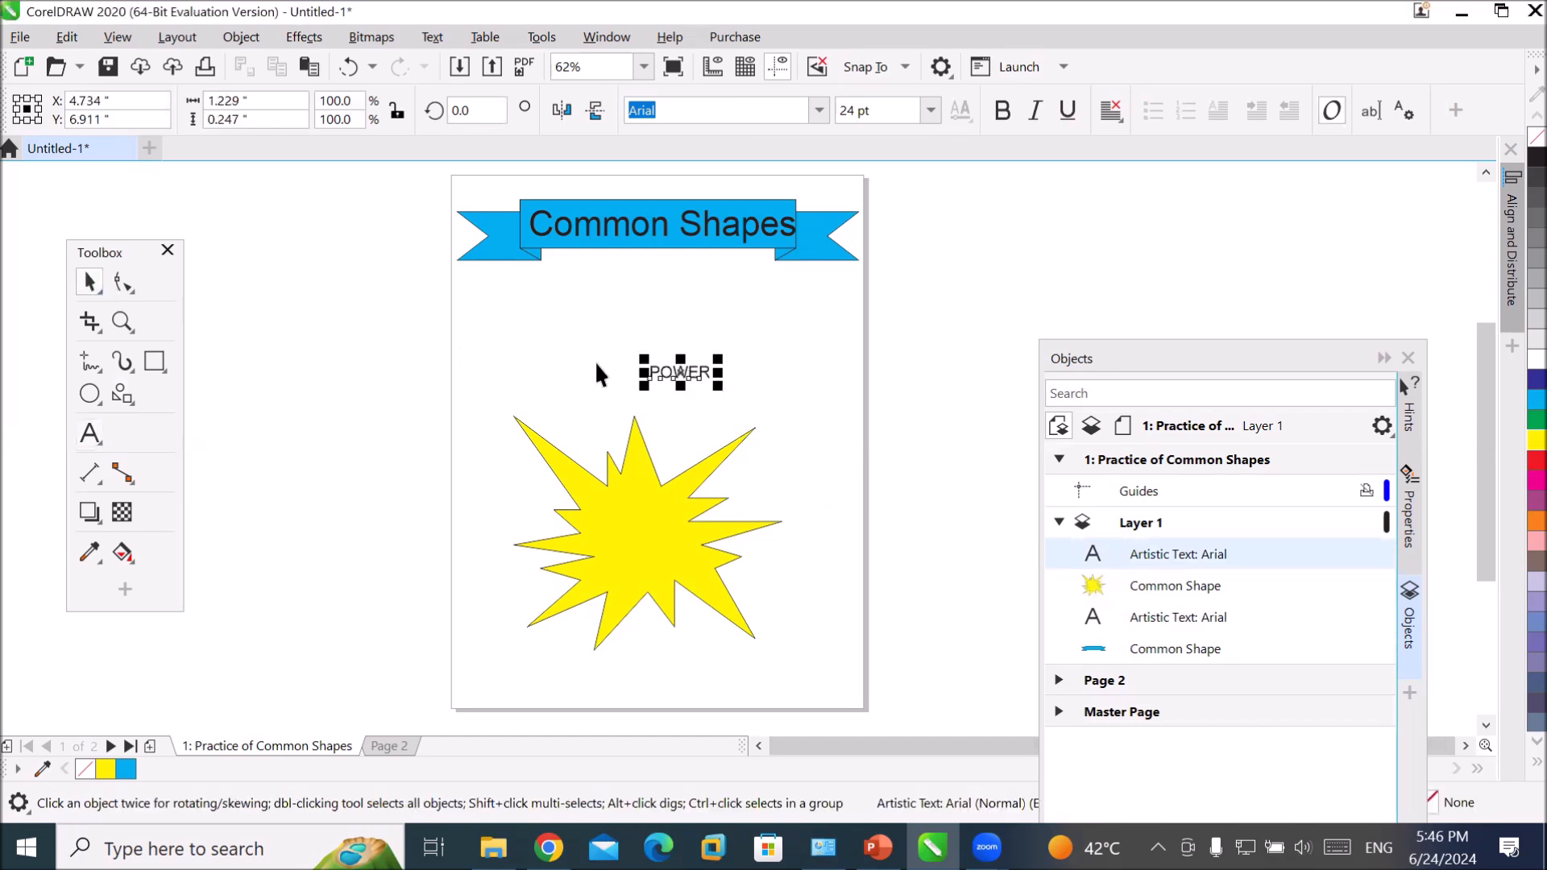
{"action": "left_click_drag", "start_coordinate": [645, 371], "coordinate": [754, 587]}
{"action": "left_click_drag", "start_coordinate": [708, 528], "coordinate": [736, 546]}
{"action": "left_click", "coordinate": [765, 506]}
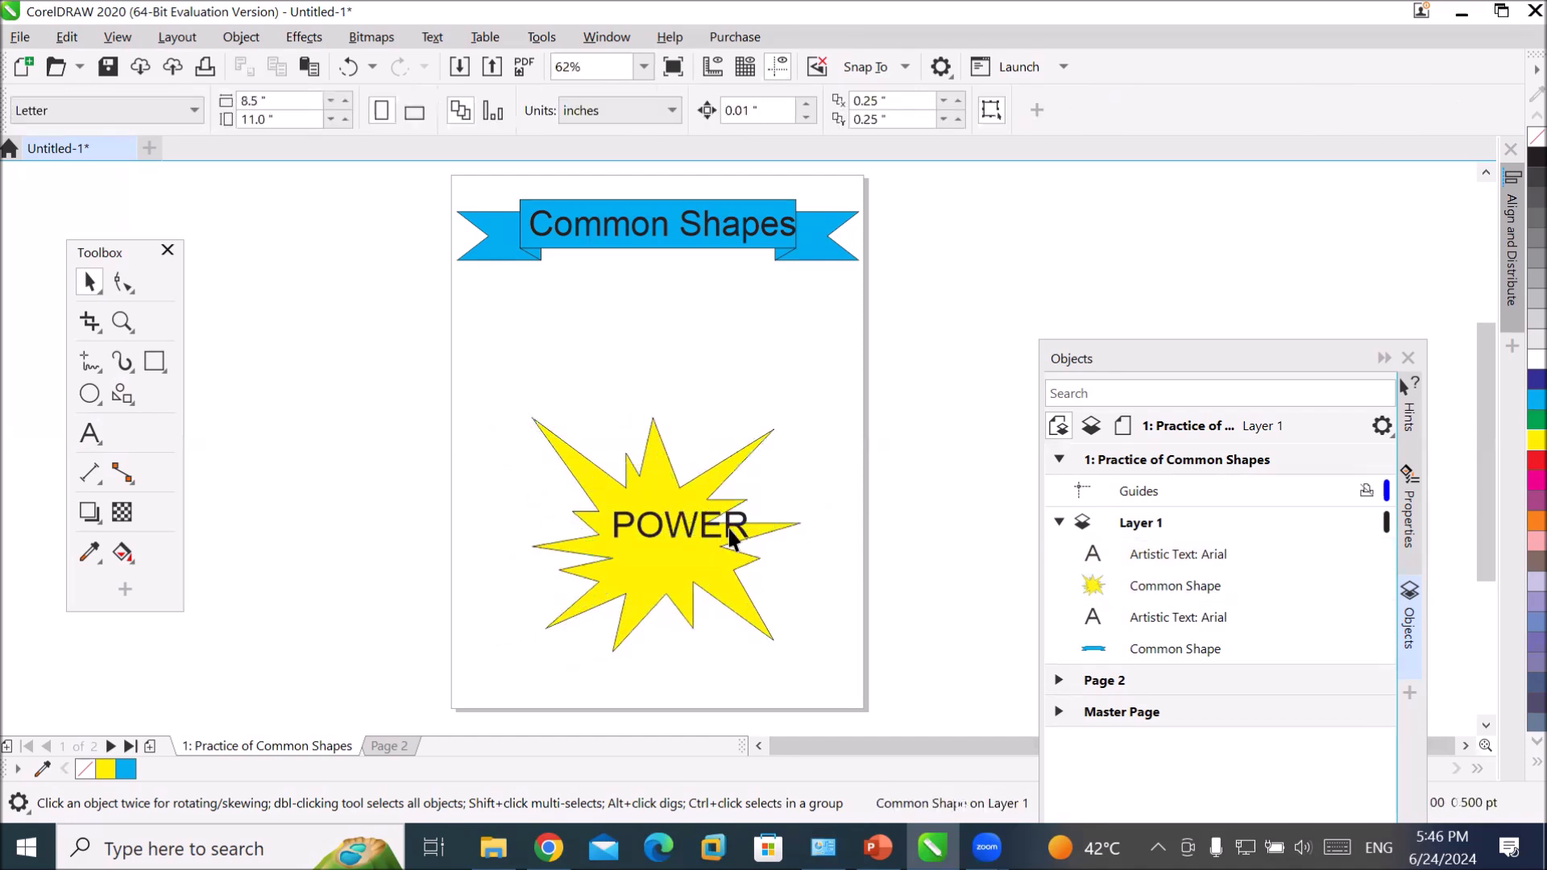
{"action": "left_click", "coordinate": [682, 528]}
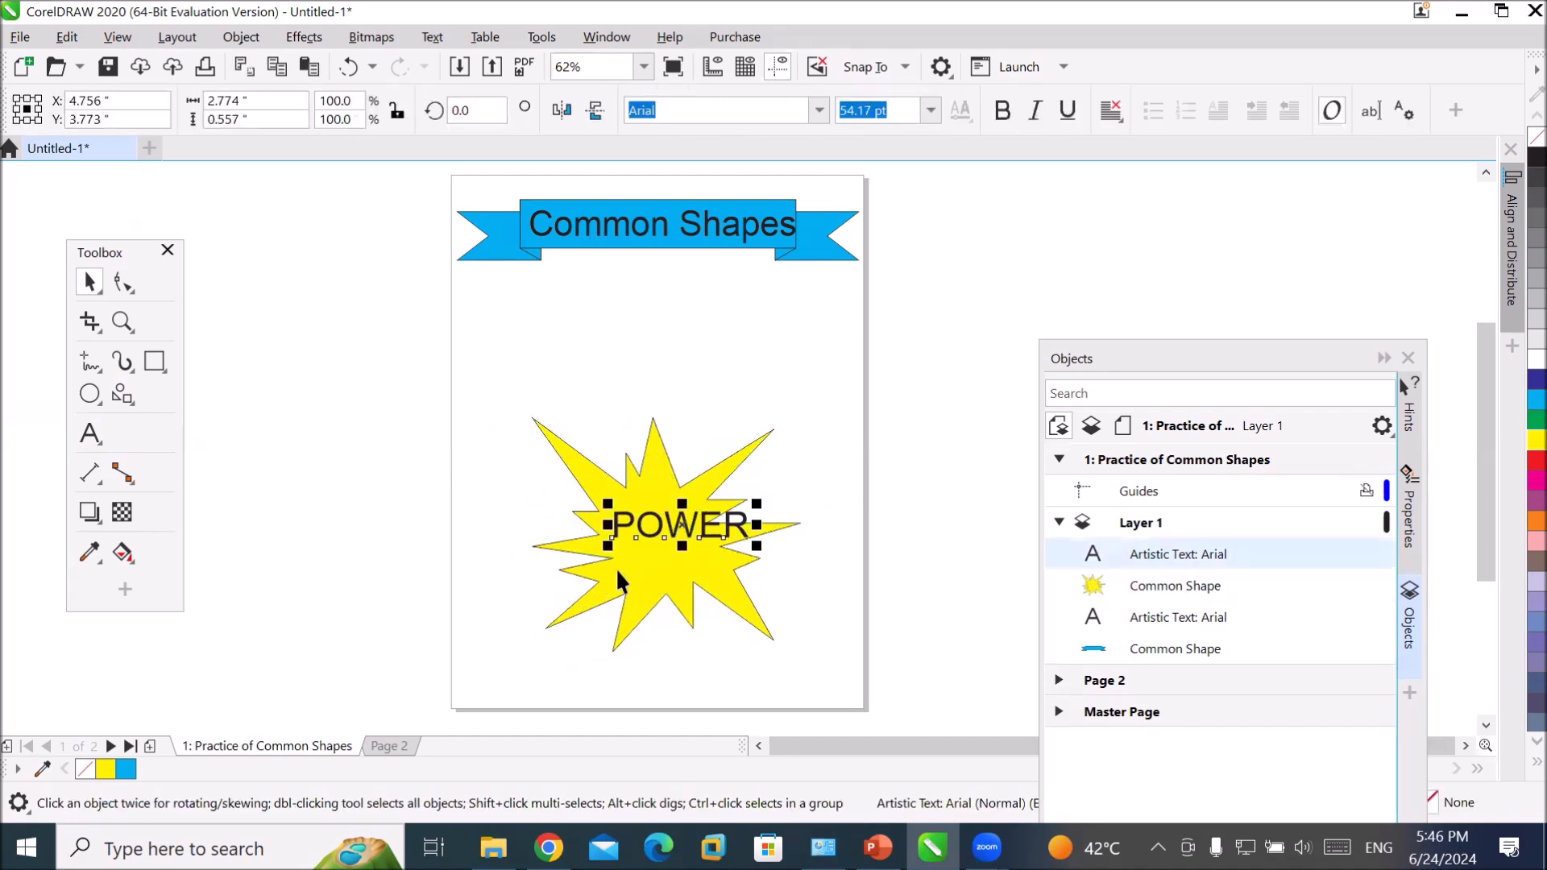
- Enlarge the starburst proportionally to about 6.28 by 5.48 inches and centre it horizontally behind the POWER text
{"action": "left_click", "coordinate": [632, 592]}
{"action": "left_click_drag", "start_coordinate": [523, 657], "coordinate": [486, 690]}
{"action": "left_click_drag", "start_coordinate": [653, 587], "coordinate": [680, 587]}
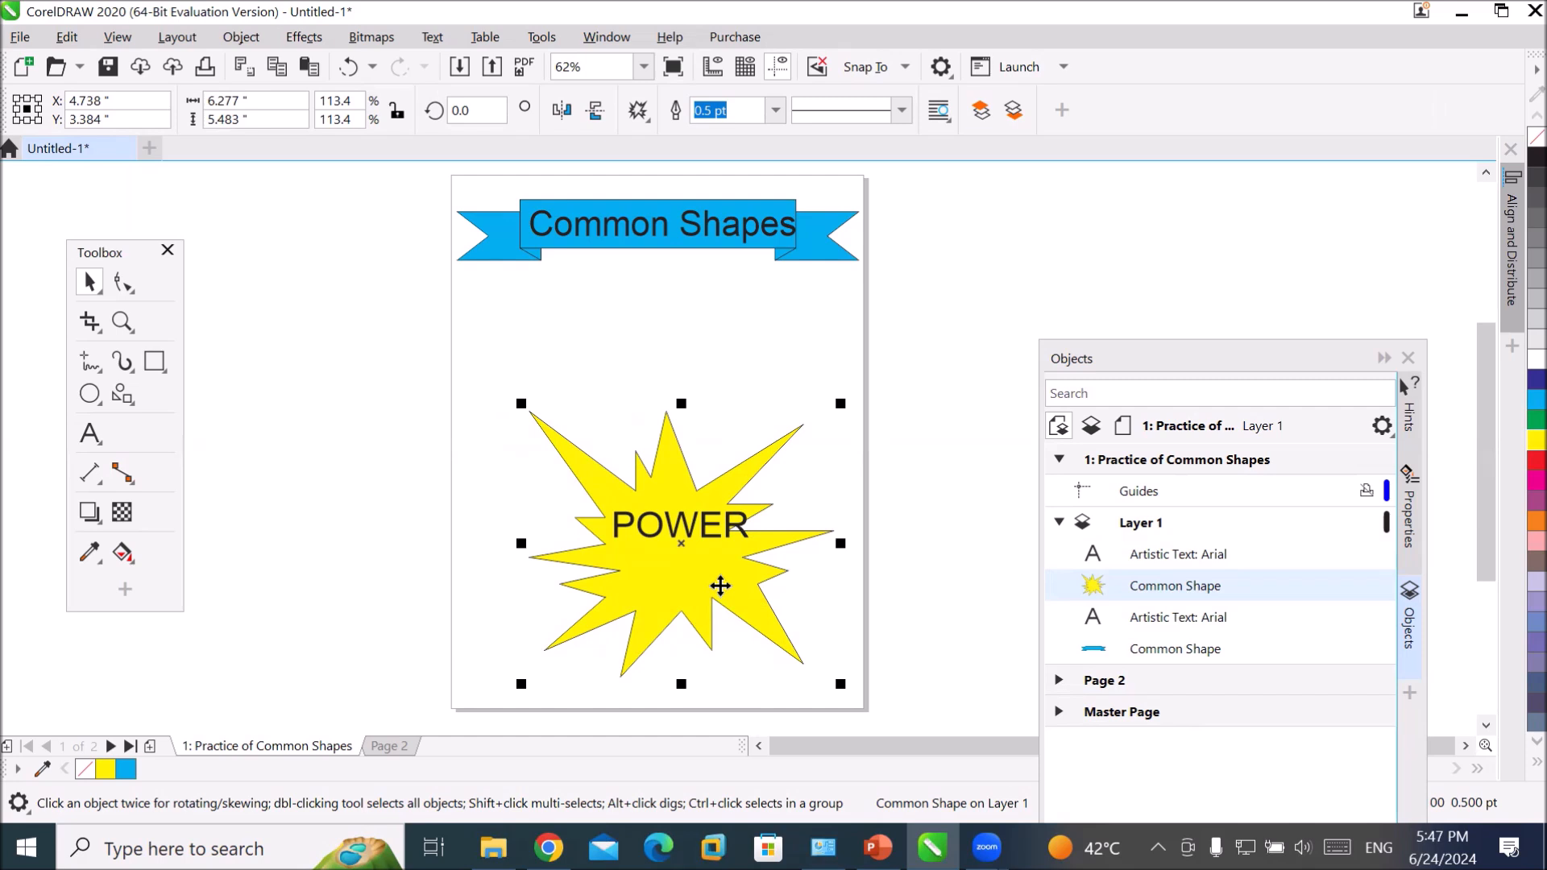
- Widen the starburst to about 6.95 inches and reposition it so that POWER sits near its centre
{"action": "left_click", "coordinate": [120, 286]}
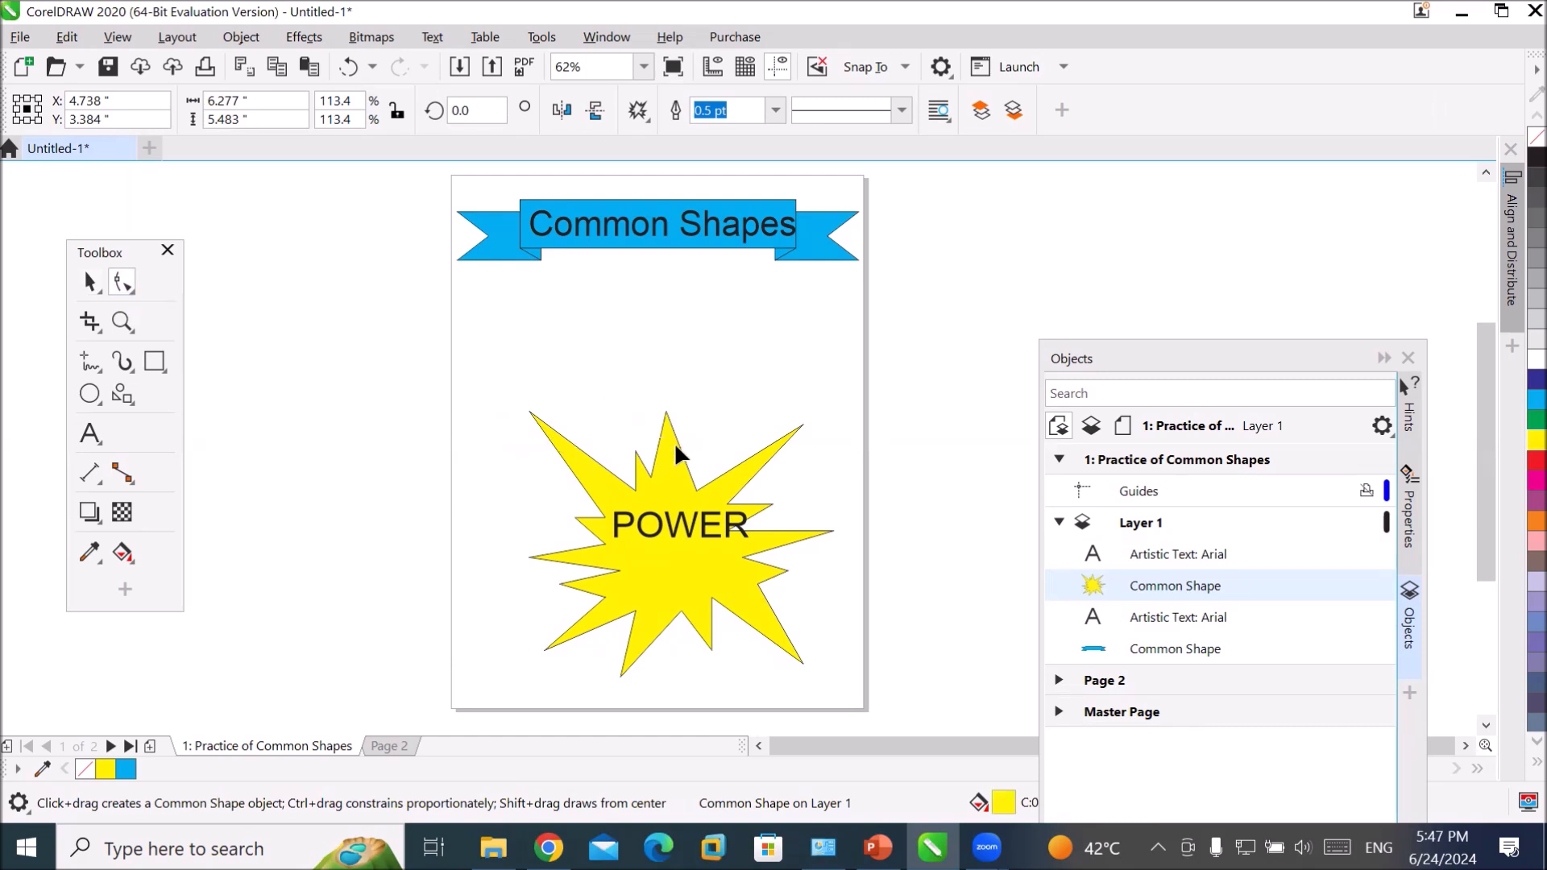
{"action": "scroll", "coordinate": [757, 500], "scroll_direction": "up", "scroll_amount": 2}
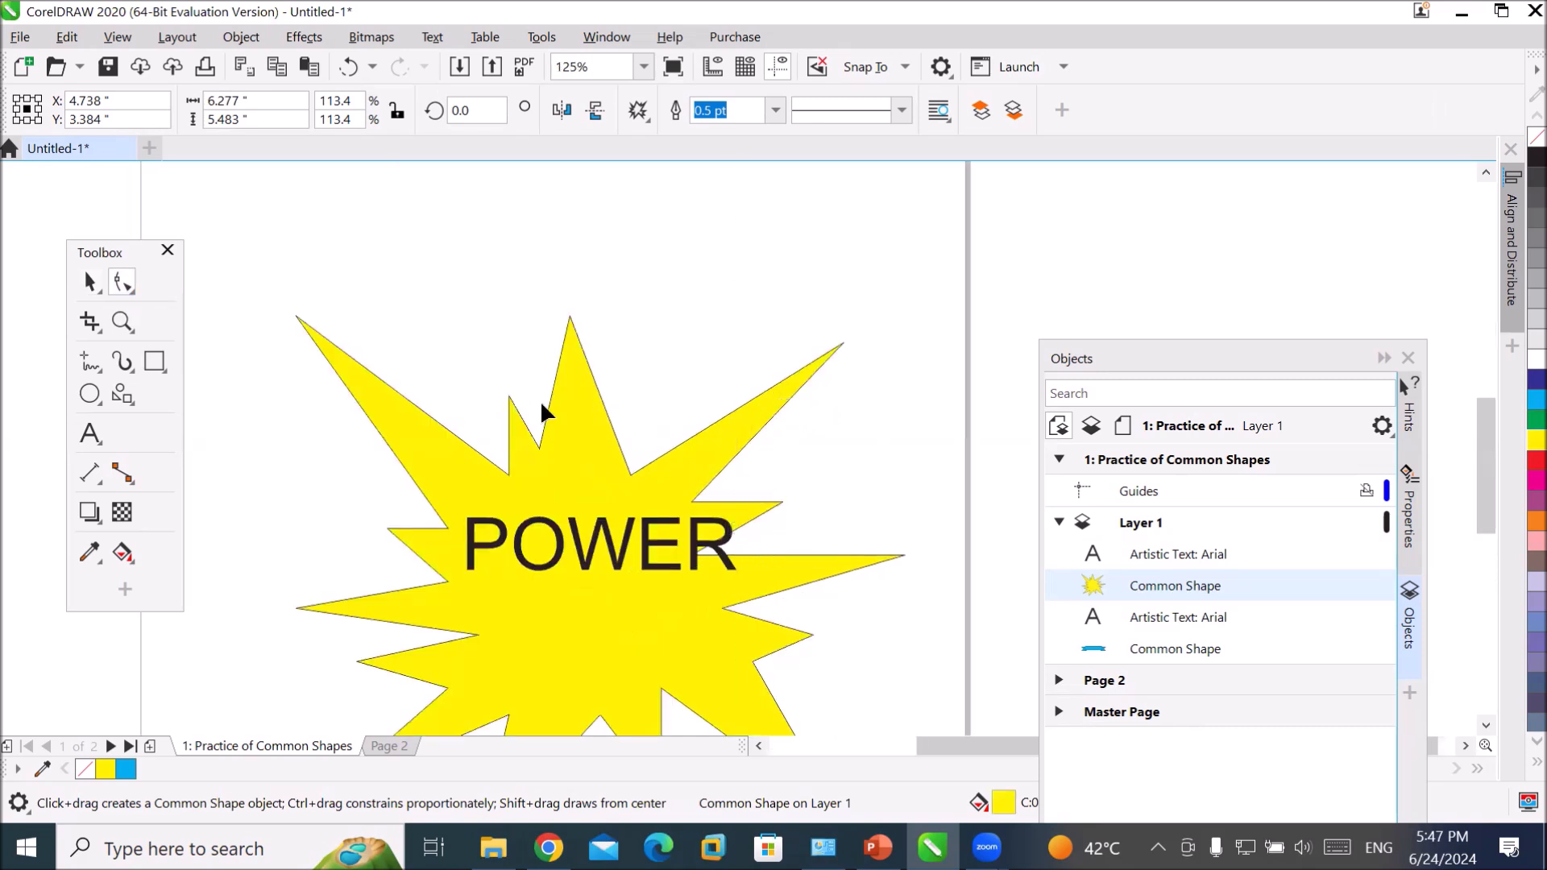
{"action": "left_click", "coordinate": [89, 282]}
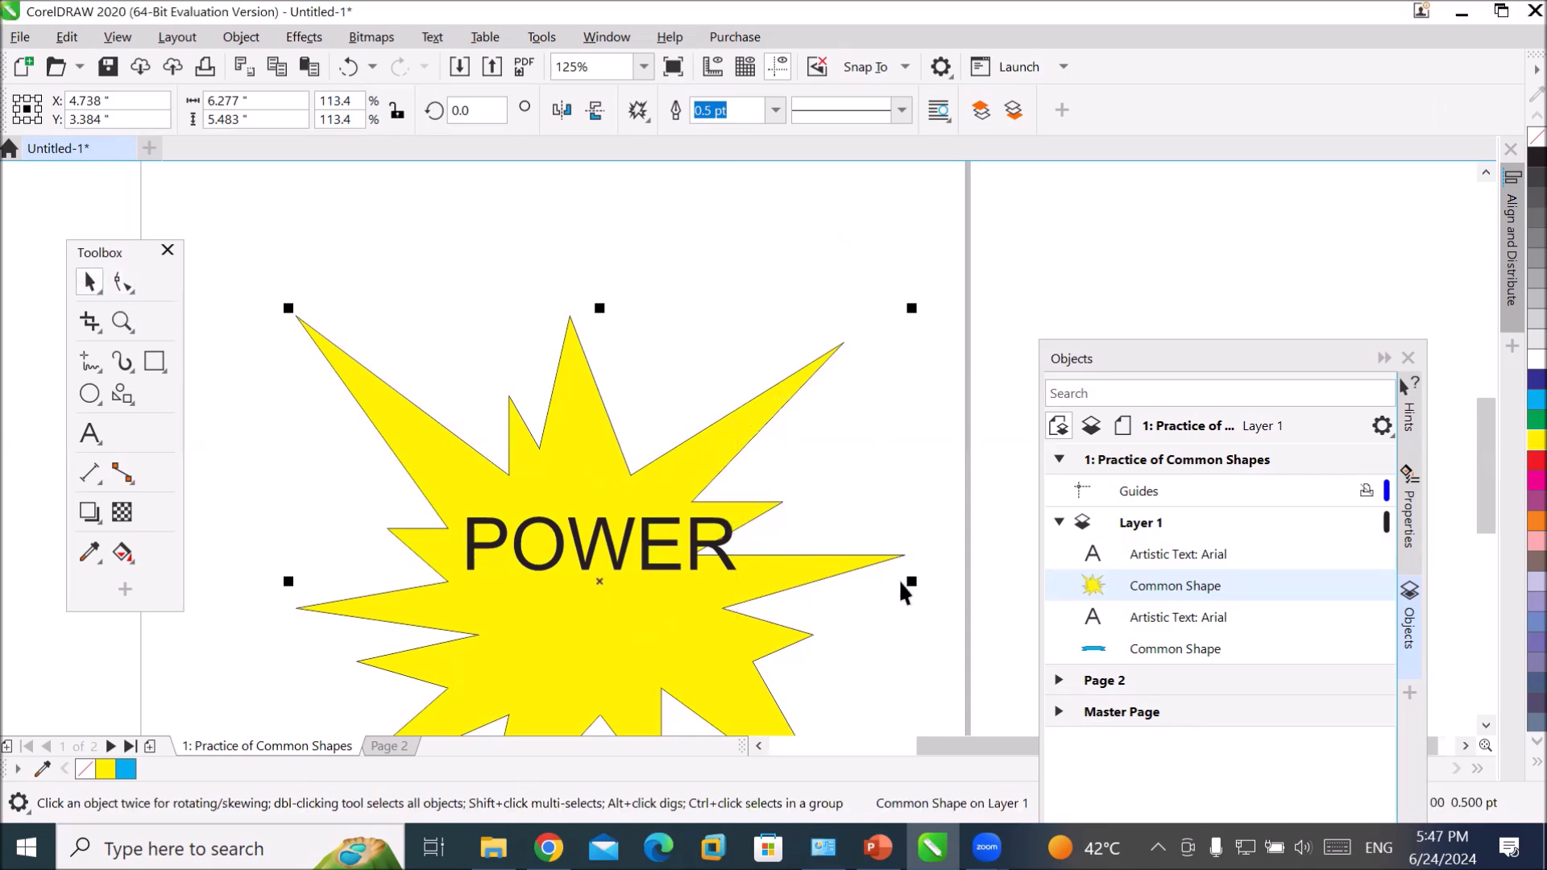
{"action": "left_click_drag", "start_coordinate": [912, 581], "coordinate": [978, 580]}
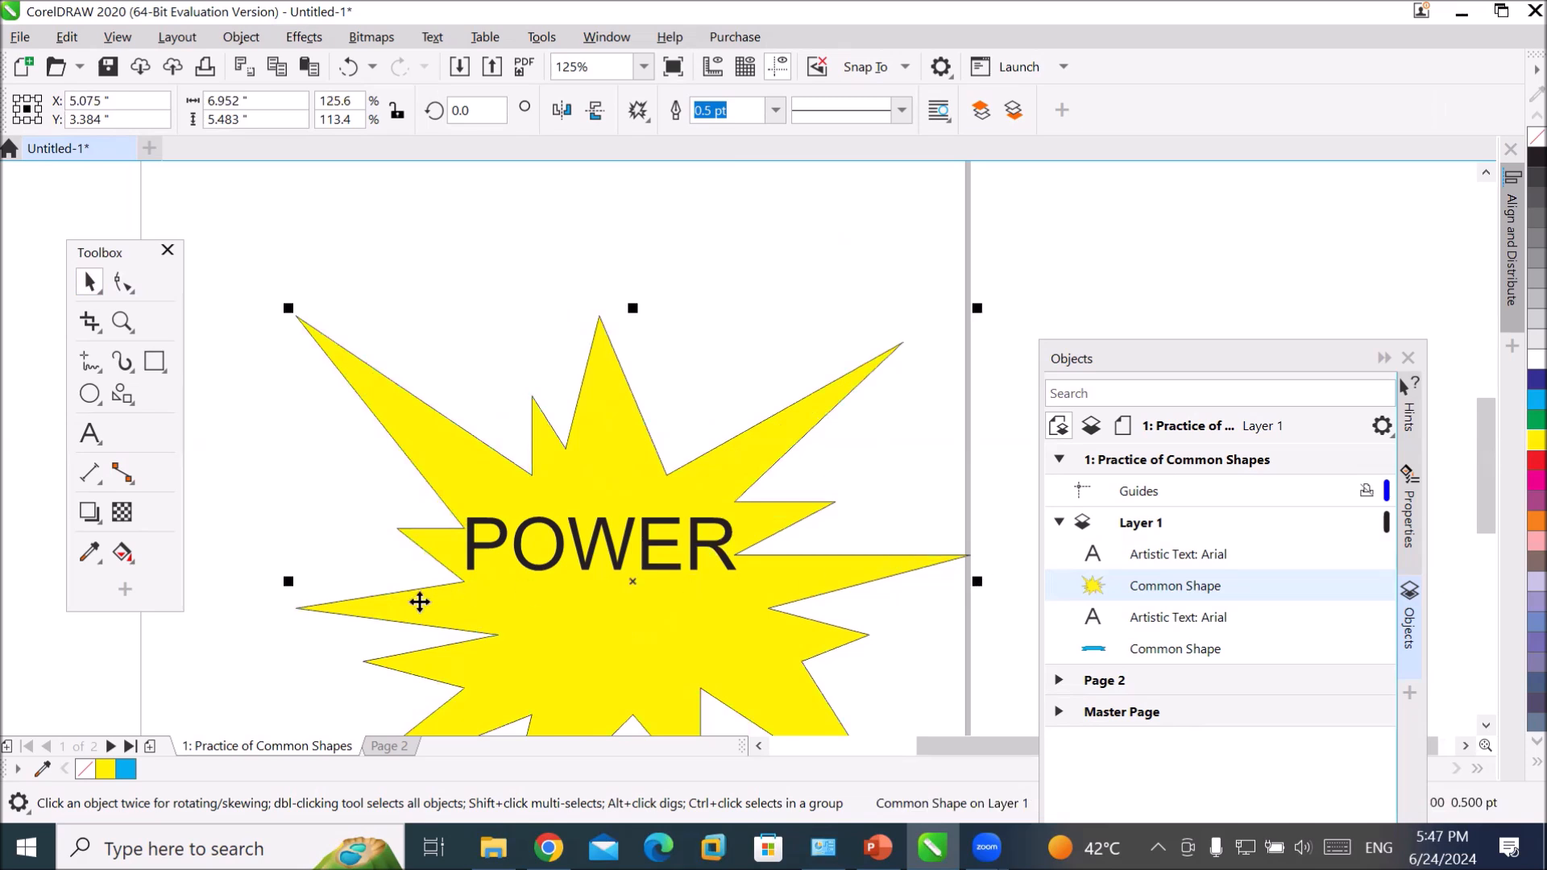
{"action": "left_click_drag", "start_coordinate": [481, 636], "coordinate": [427, 611]}
{"action": "left_click_drag", "start_coordinate": [580, 626], "coordinate": [610, 626]}
- Colour the POWER text red, set its font to Cooper Black and nudge it toward the starburst's centre
{"action": "left_click", "coordinate": [610, 551]}
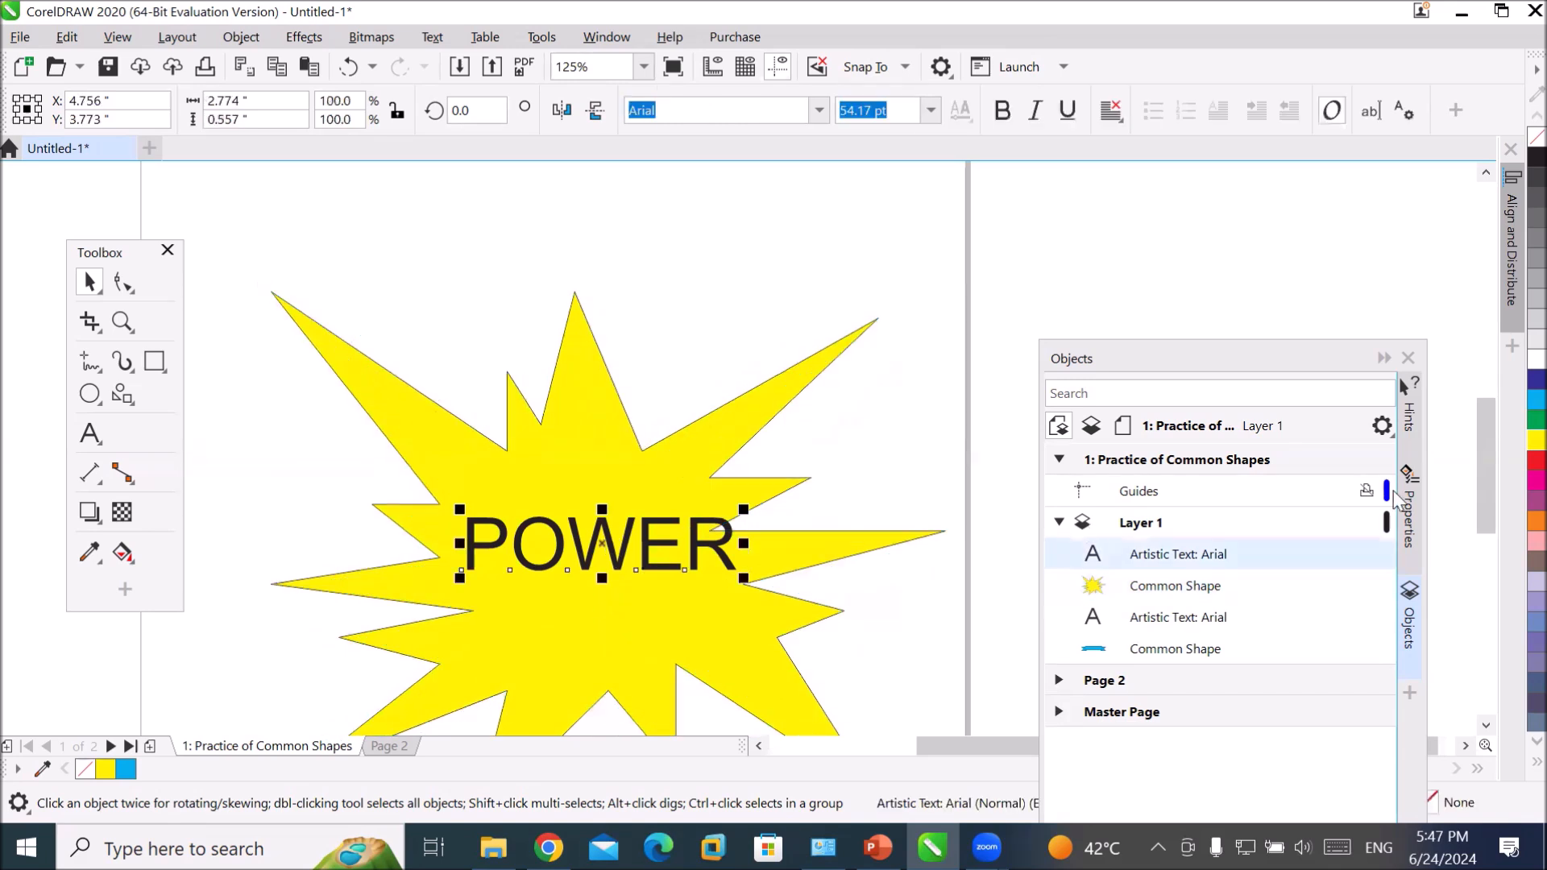
{"action": "left_click", "coordinate": [1536, 460]}
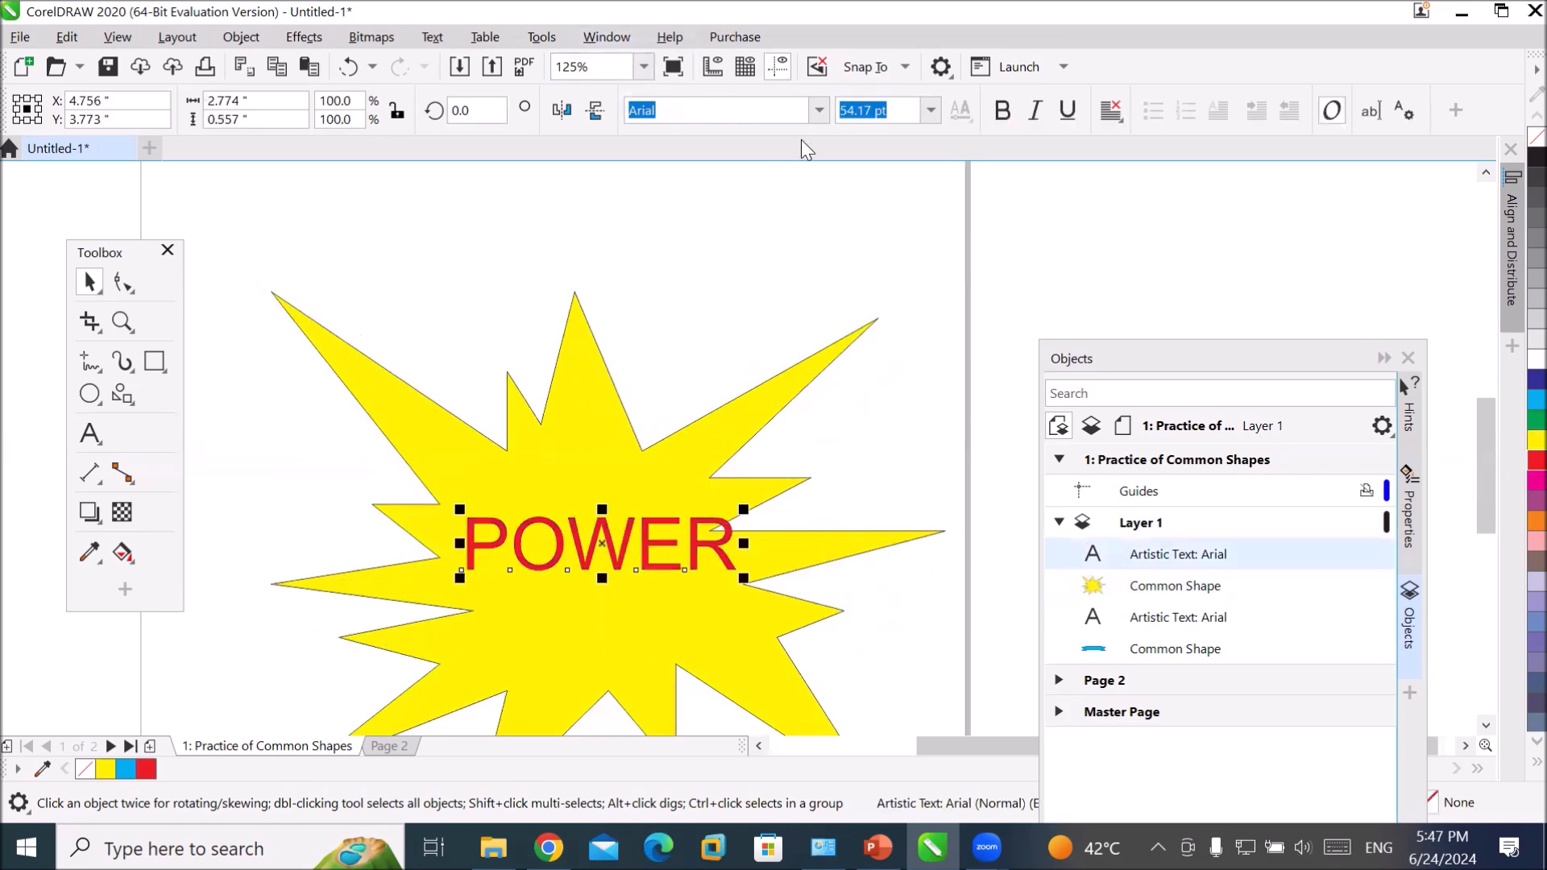
{"action": "left_click", "coordinate": [819, 110]}
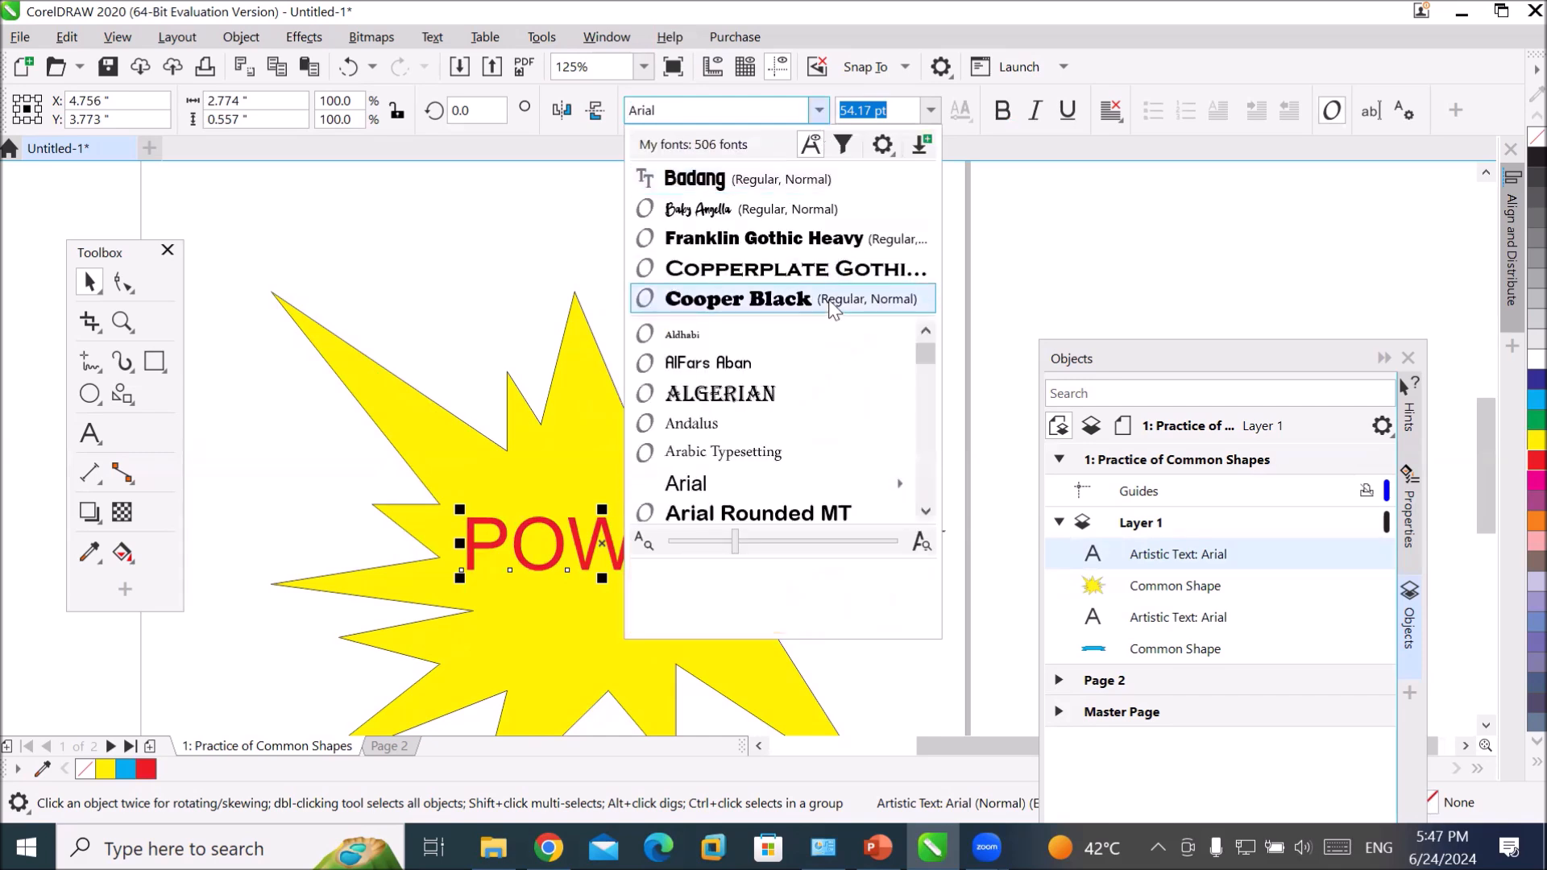
{"action": "left_click", "coordinate": [792, 301]}
{"action": "left_click_drag", "start_coordinate": [601, 539], "coordinate": [587, 556]}
{"action": "left_click", "coordinate": [849, 284]}
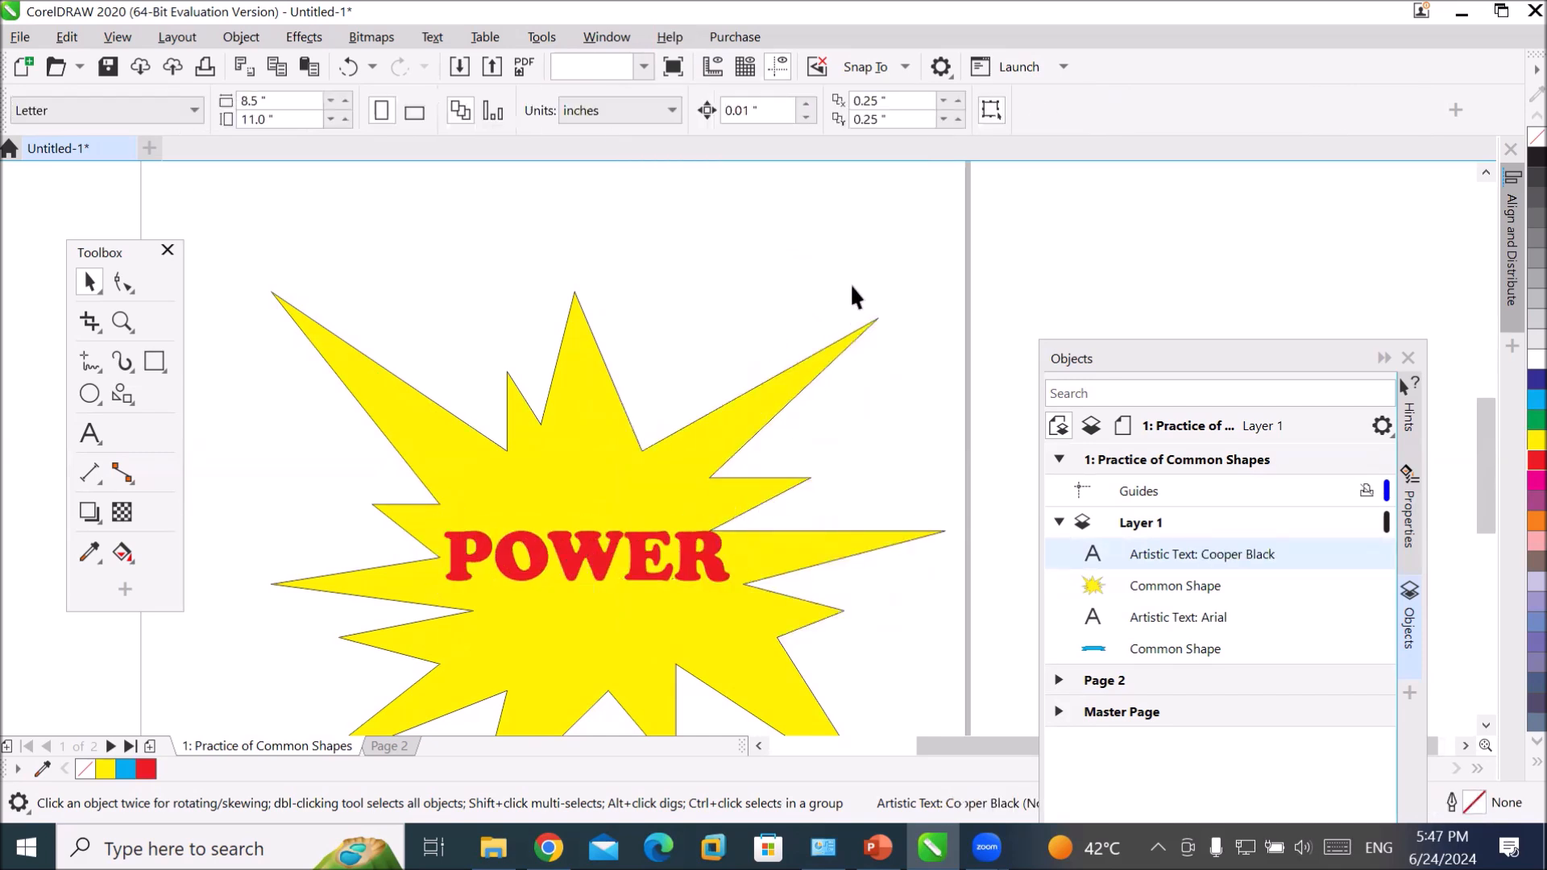
- Convert the yellow starburst behind POWER to curves so that its individual nodes are editable
{"action": "left_click", "coordinate": [738, 441]}
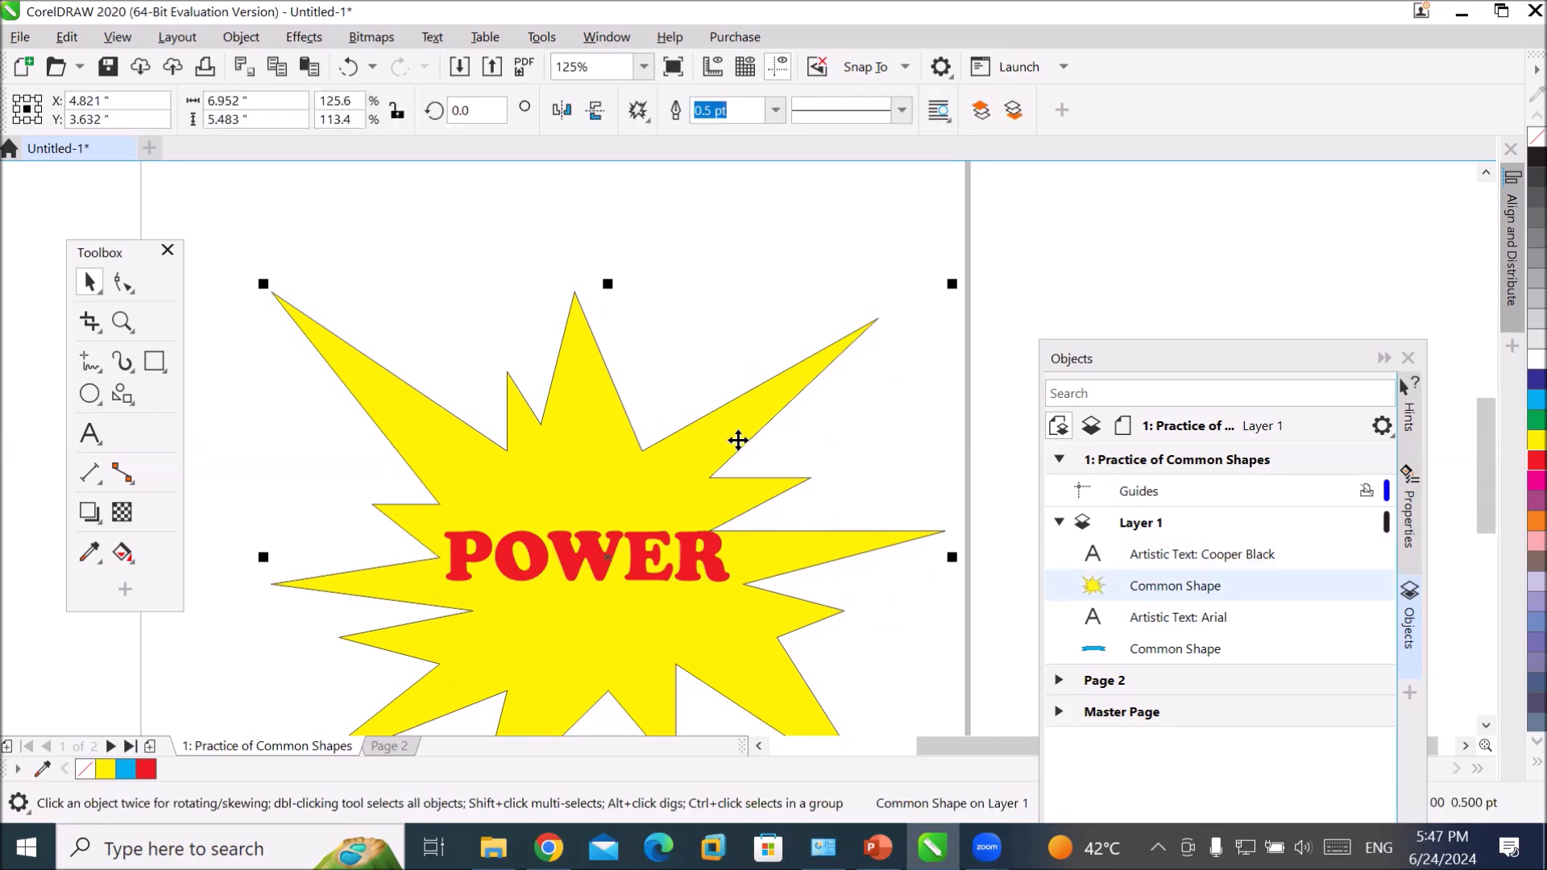
{"action": "left_click", "coordinate": [123, 284]}
{"action": "scroll", "coordinate": [684, 462], "scroll_direction": "down", "scroll_amount": 2}
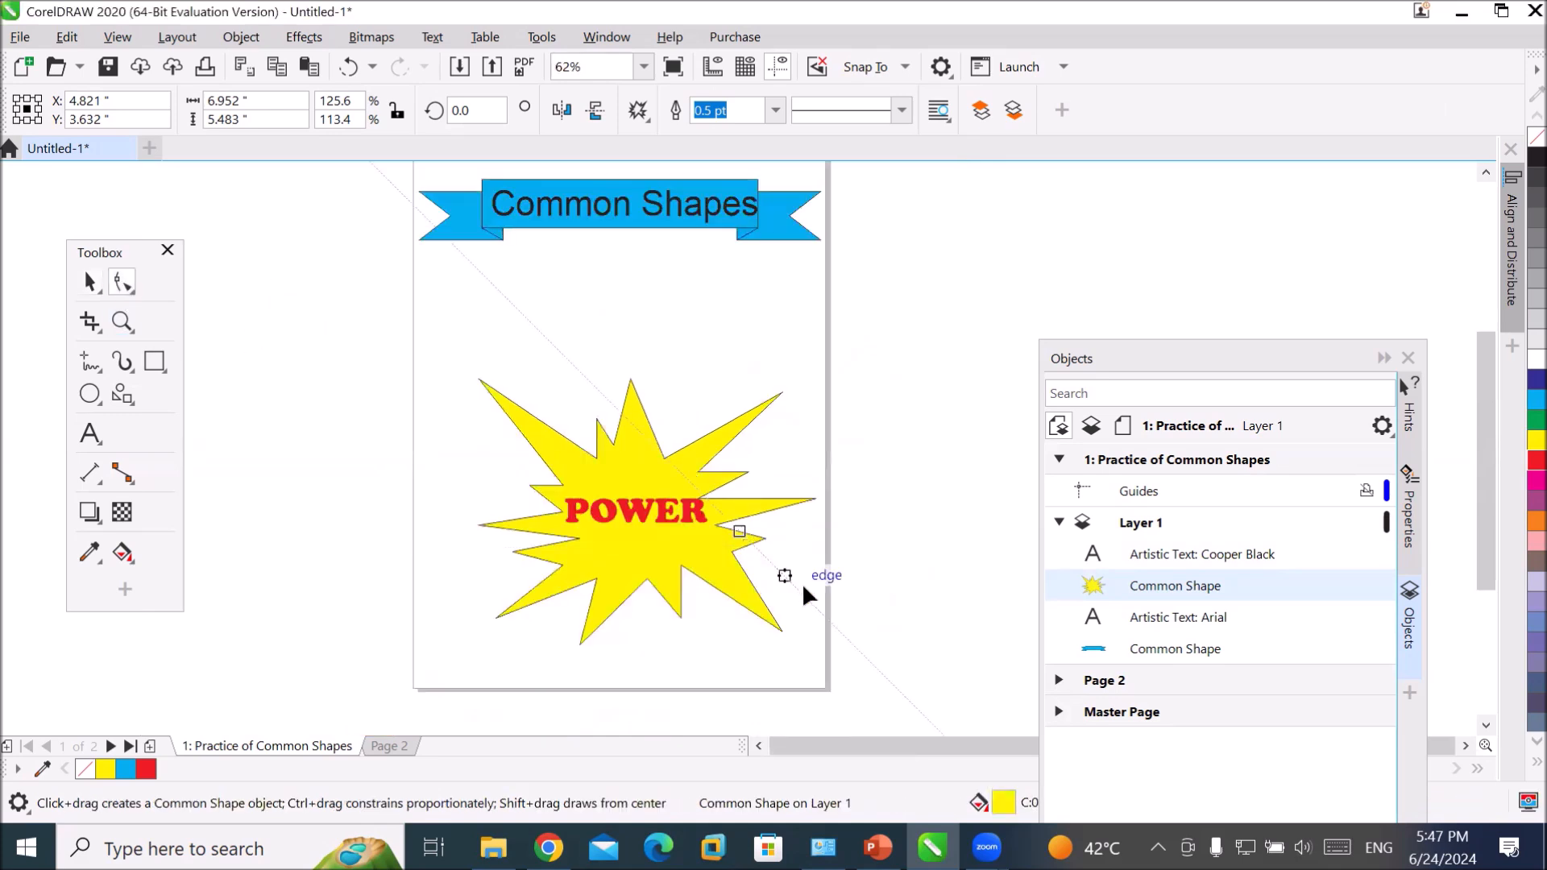
{"action": "scroll", "coordinate": [804, 581], "scroll_direction": "up", "scroll_amount": 2}
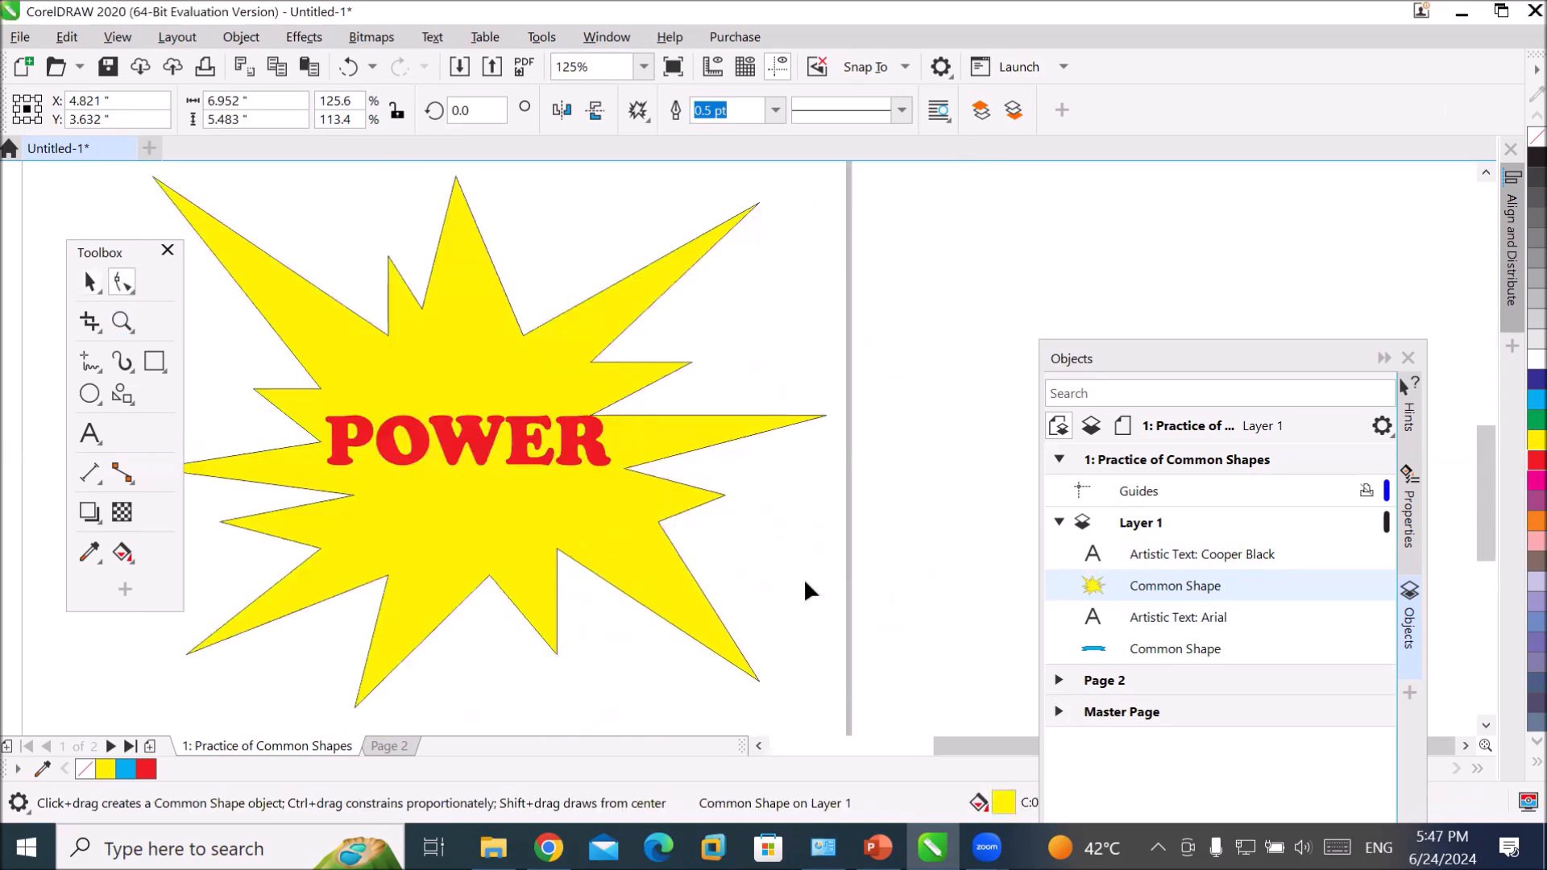
{"action": "right_click", "coordinate": [510, 373]}
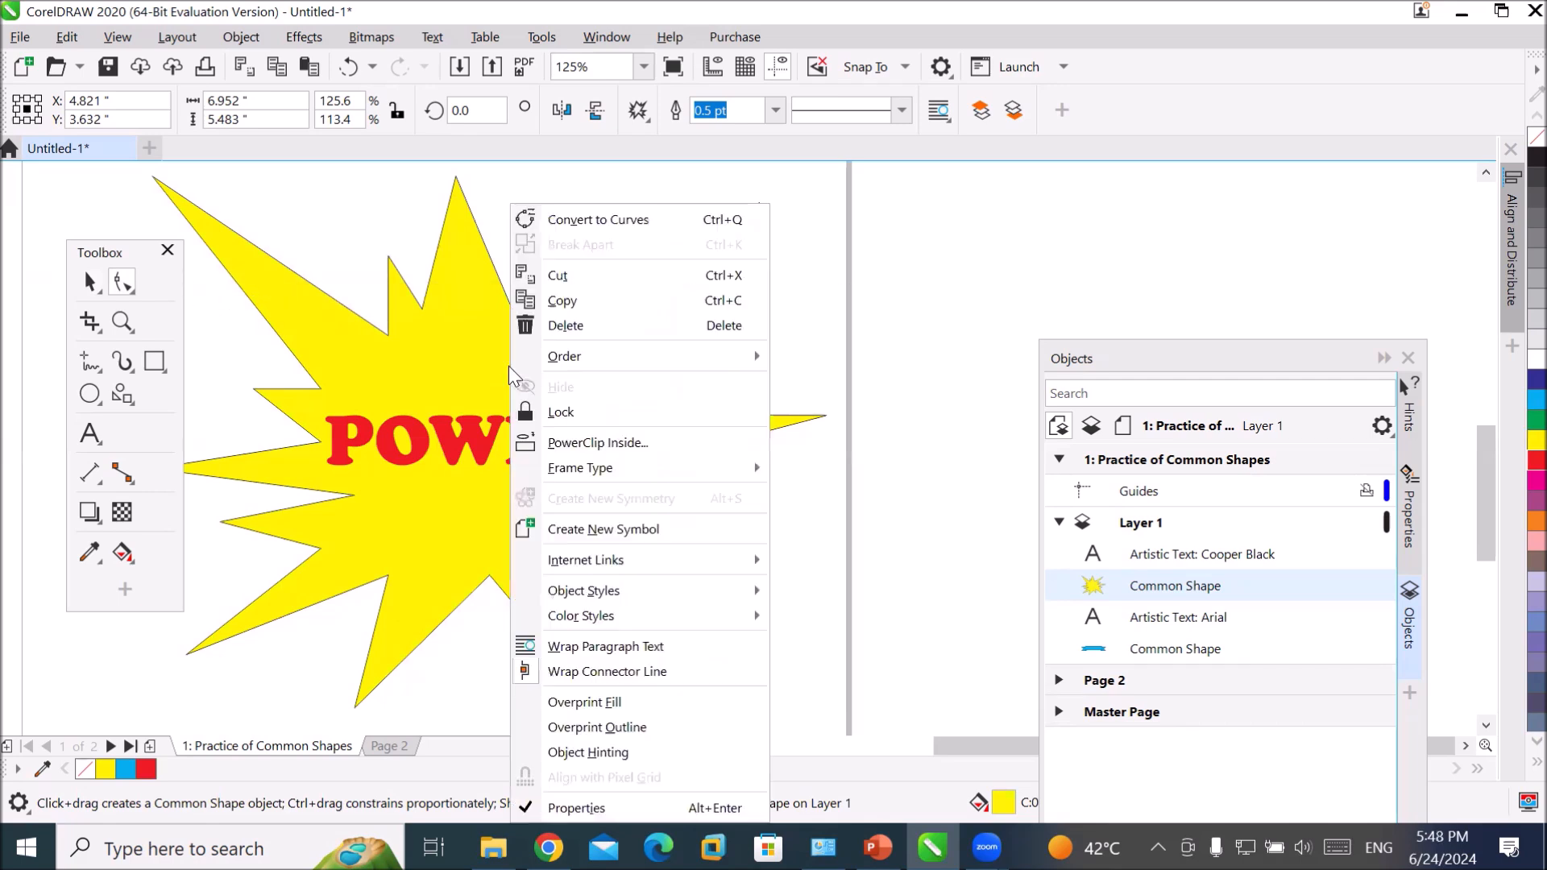
{"action": "left_click", "coordinate": [621, 221]}
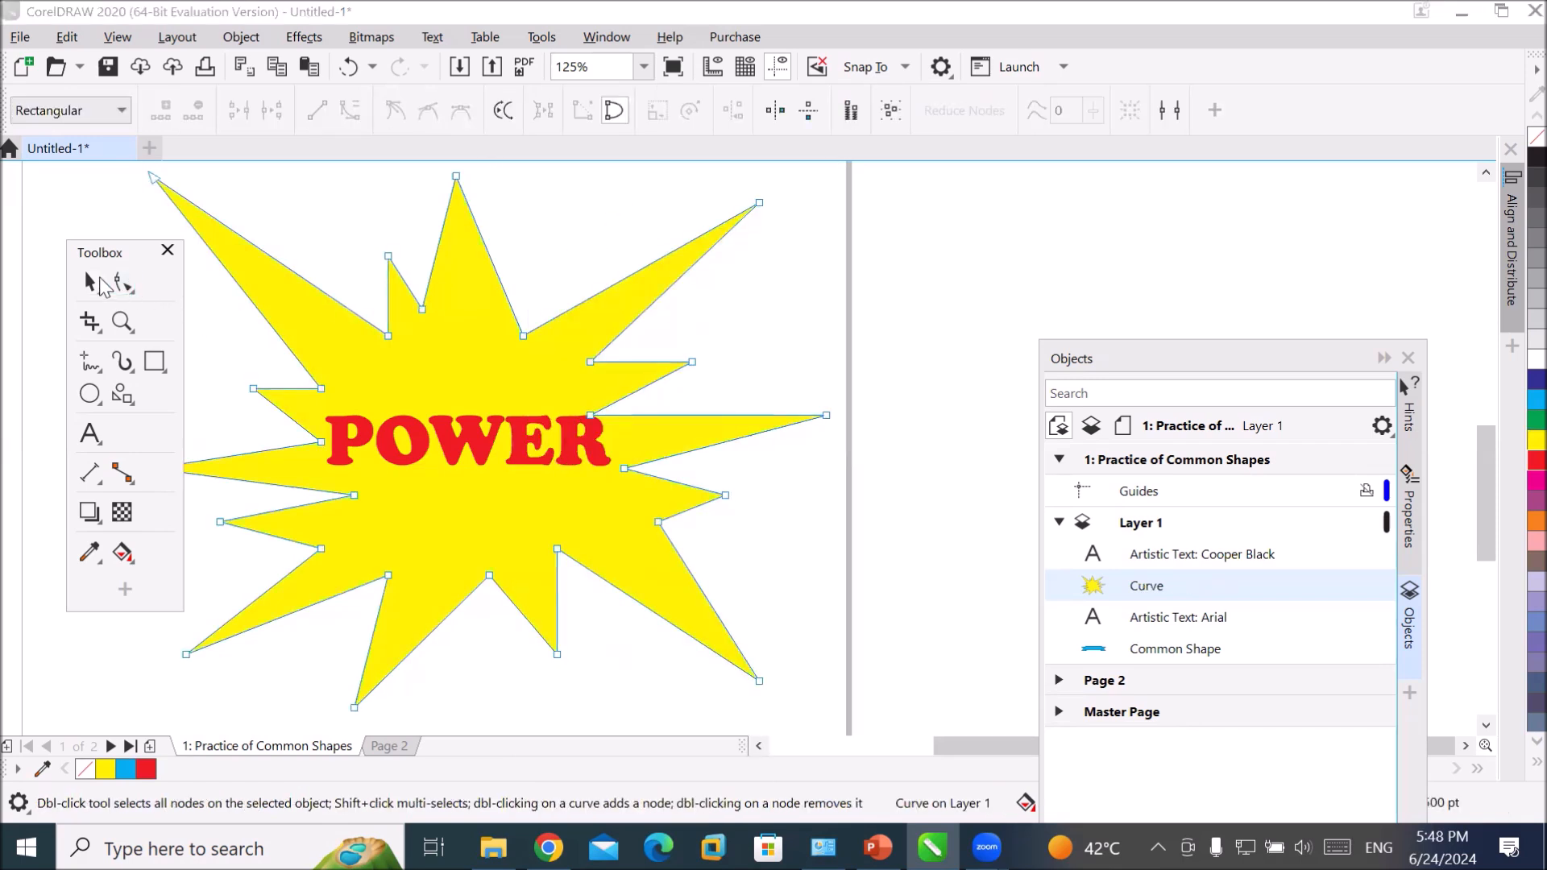
- Shift the inner node beside POWER's R about 0.33 inches right and pull the short spike above it outward and up
{"action": "left_click", "coordinate": [758, 202]}
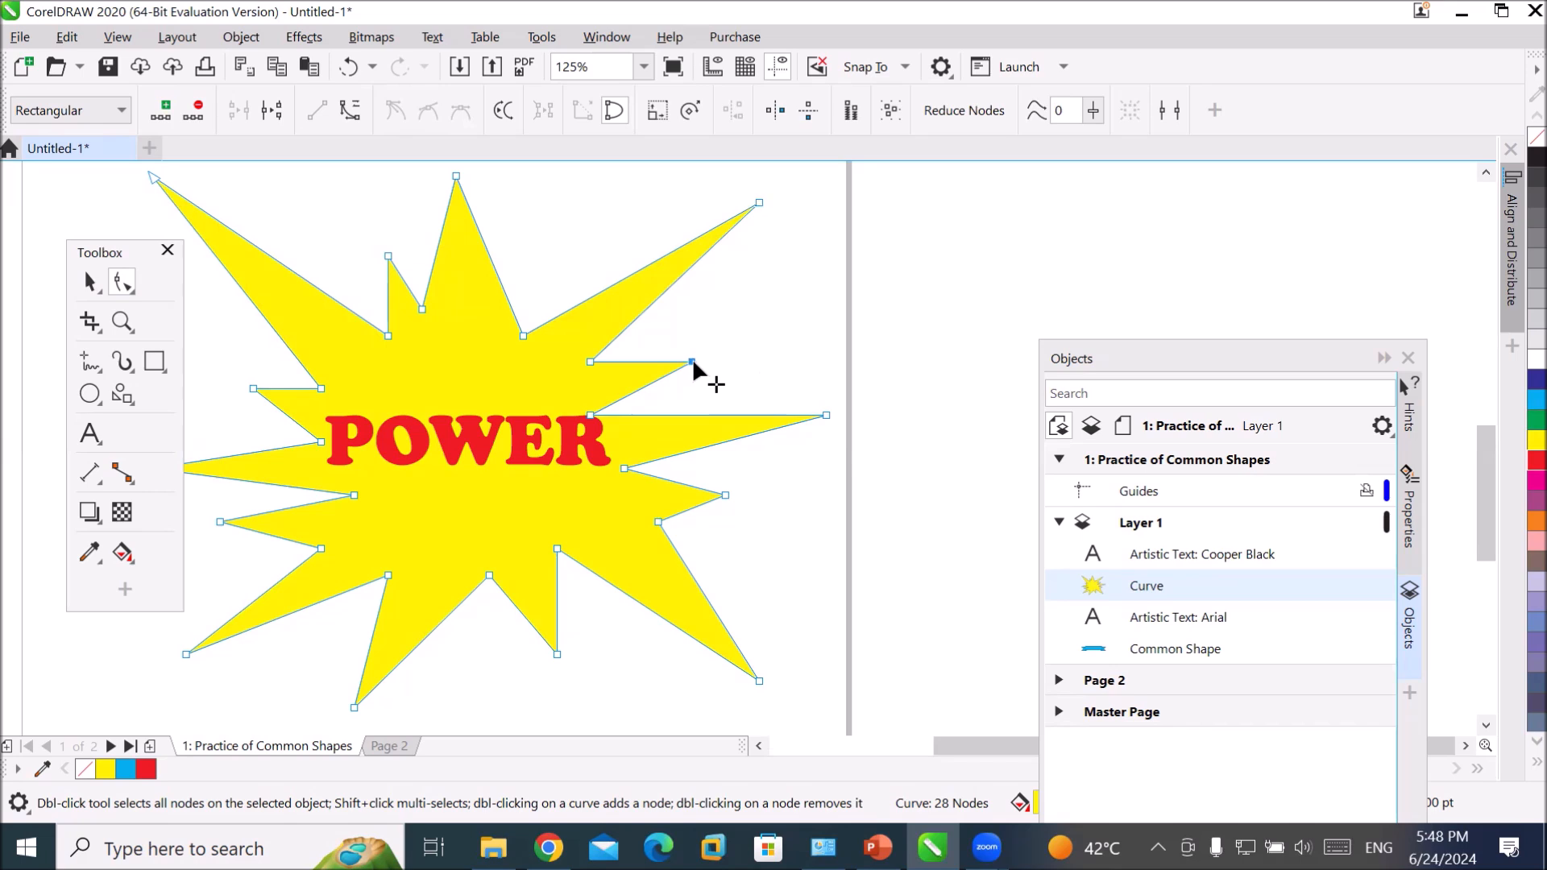
{"action": "left_click", "coordinate": [589, 415]}
{"action": "left_click_drag", "start_coordinate": [591, 415], "coordinate": [622, 415]}
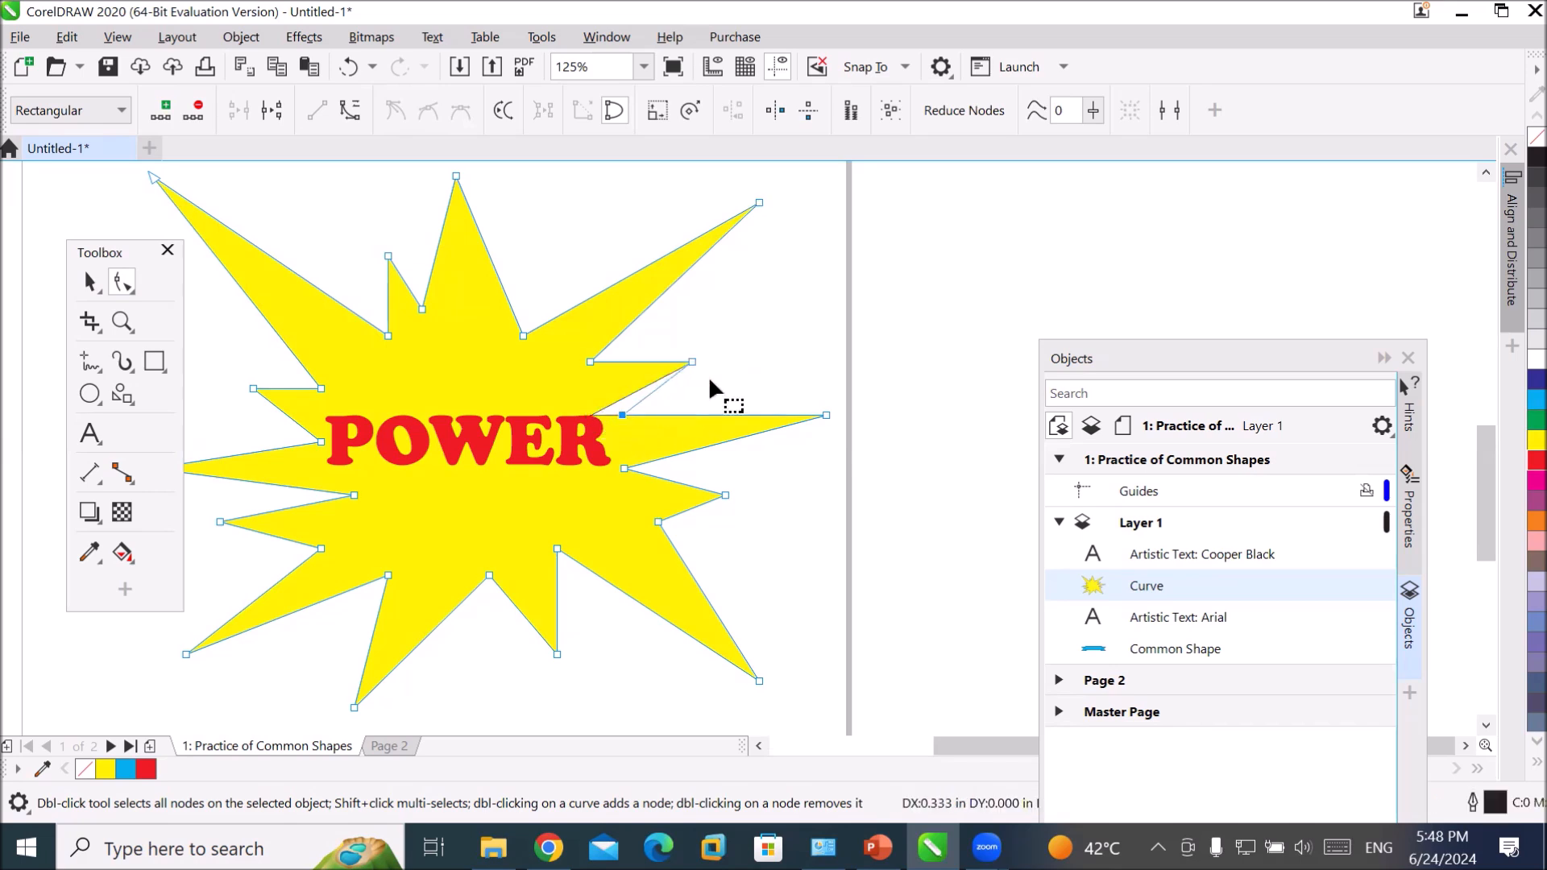
{"action": "left_click_drag", "start_coordinate": [690, 361], "coordinate": [787, 319]}
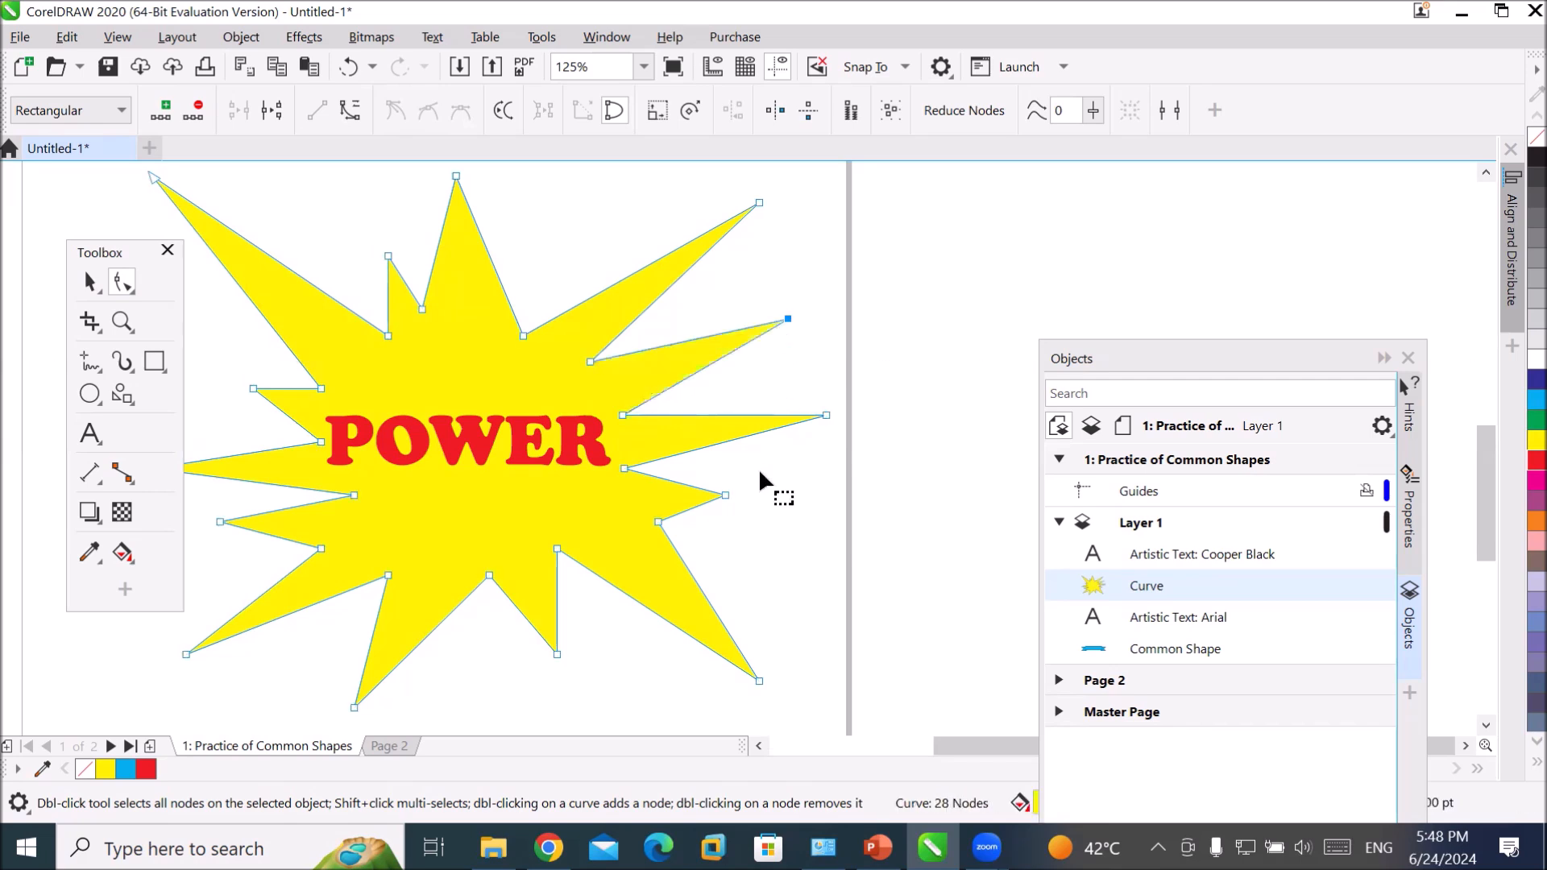
- Delete the tip nodes of four starburst spikes: the short right, lower-right, upper-right and tall top ones
{"action": "left_click", "coordinate": [726, 494]}
{"action": "key", "text": "Delete"}
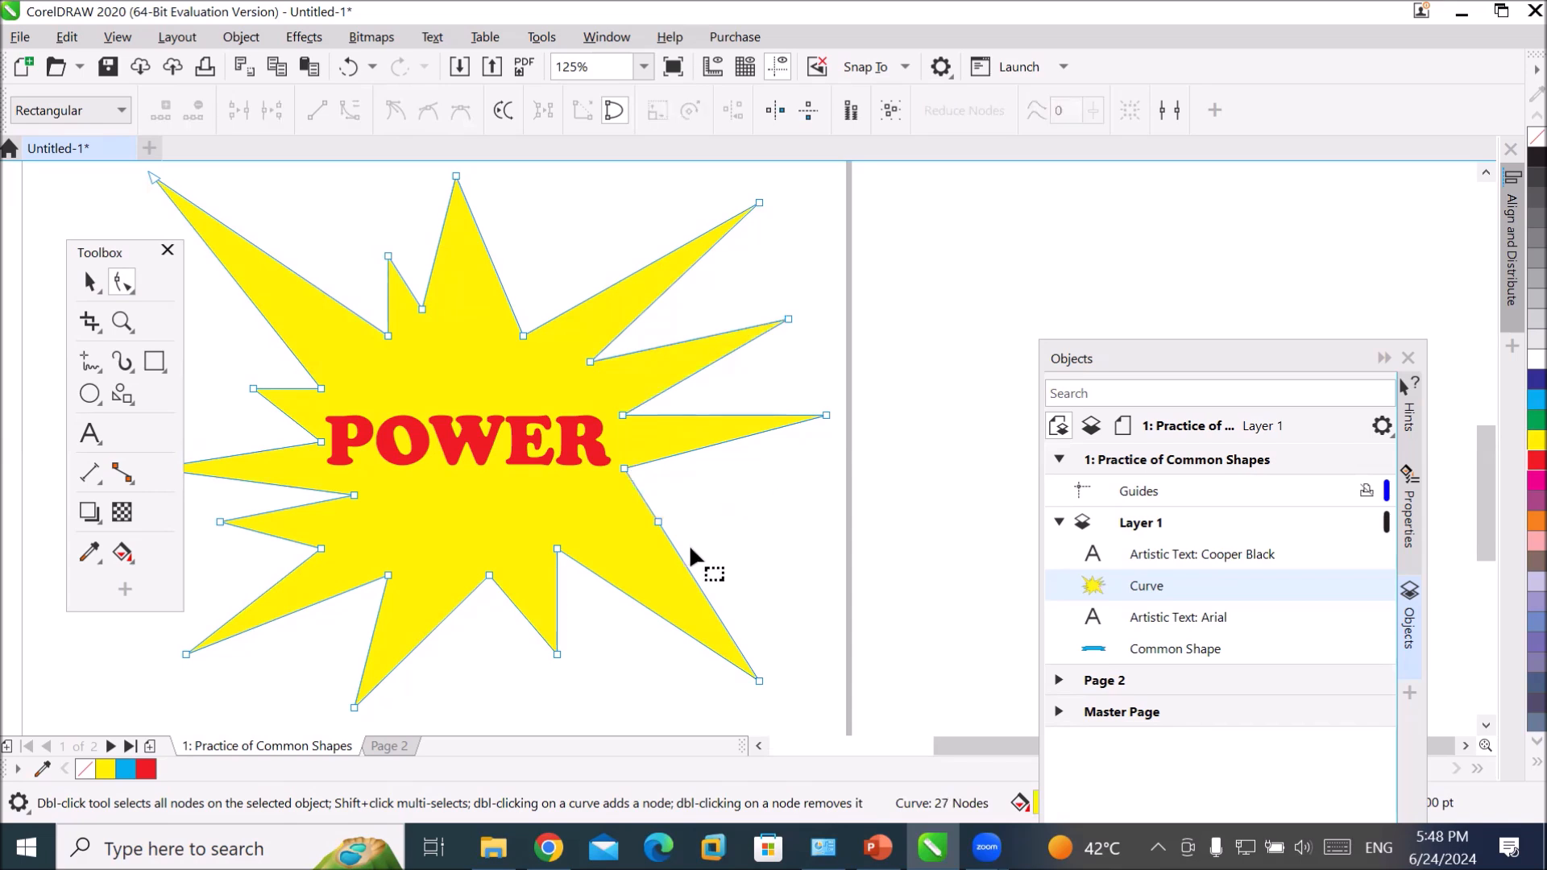
{"action": "left_click", "coordinate": [757, 677]}
{"action": "key", "text": "Delete"}
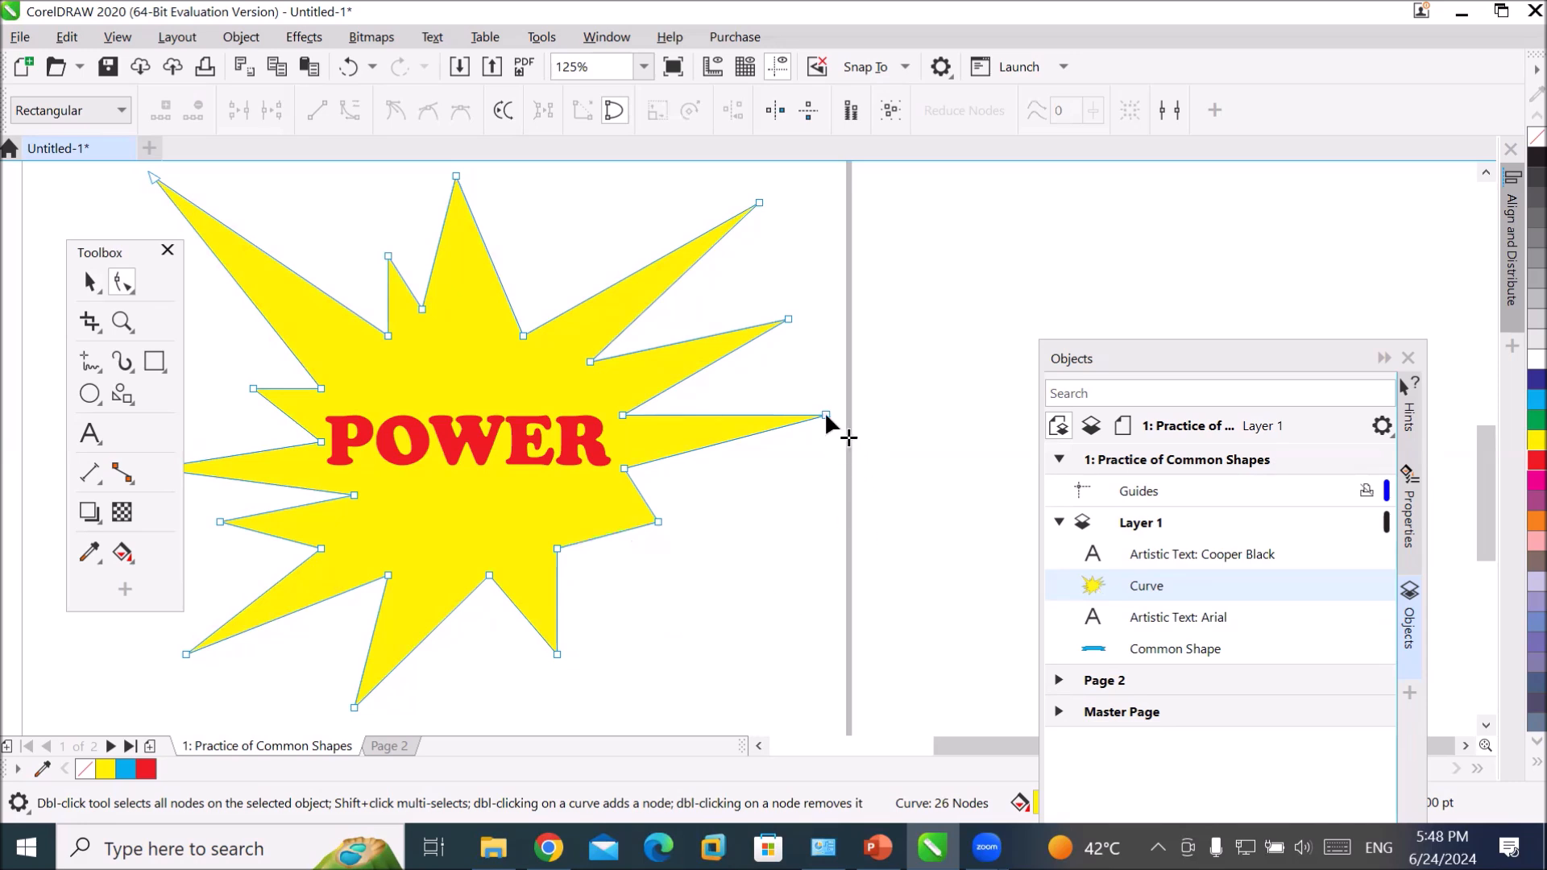
{"action": "left_click", "coordinate": [758, 201]}
{"action": "key", "text": "Delete"}
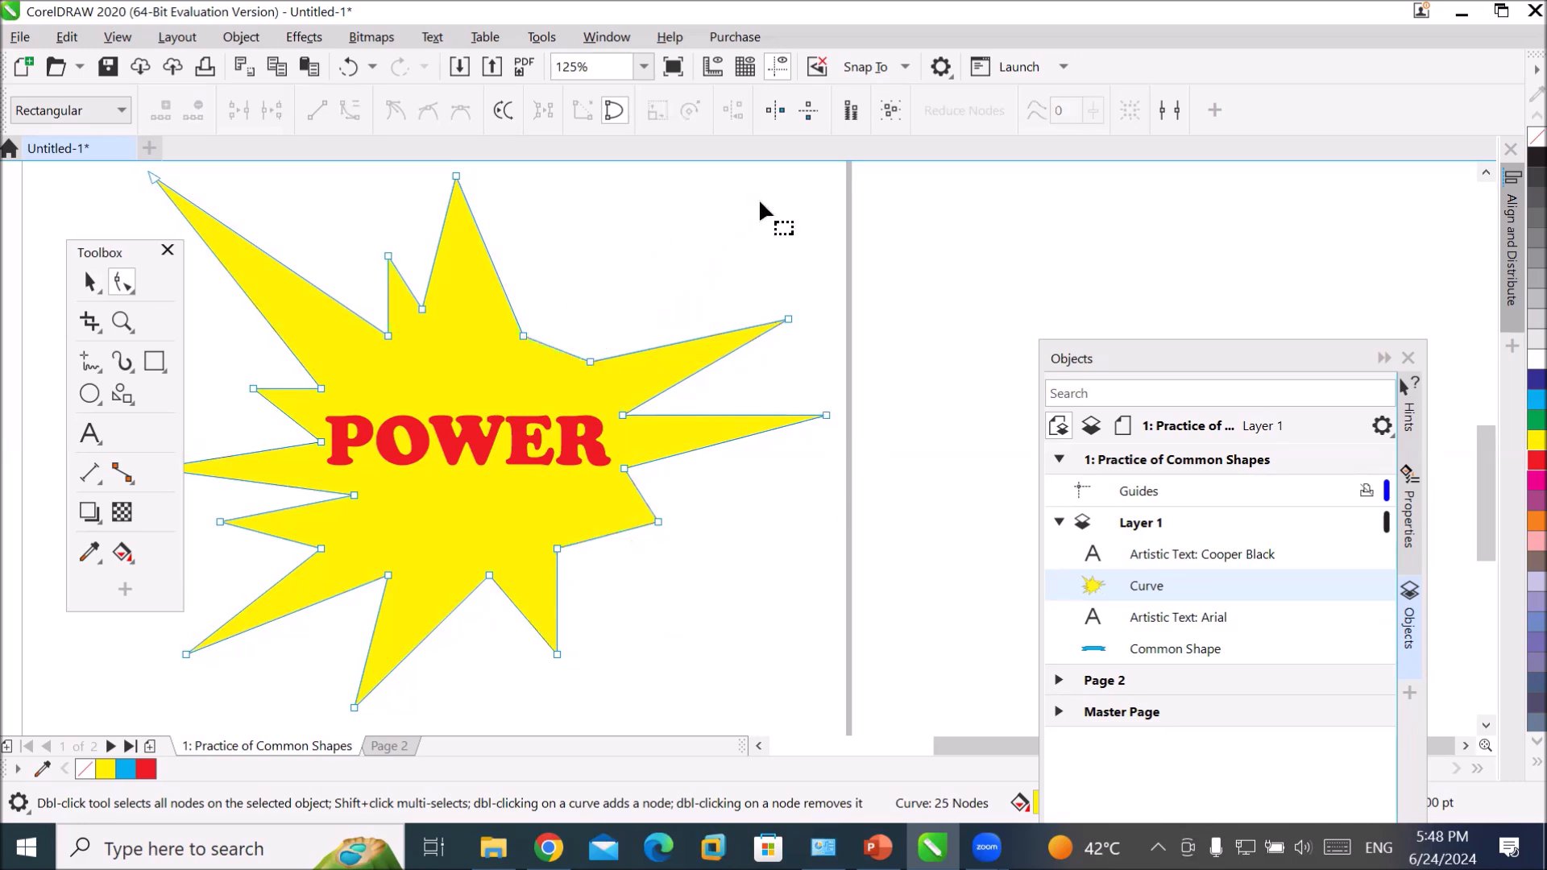
{"action": "left_click", "coordinate": [457, 178]}
{"action": "key", "text": "Delete"}
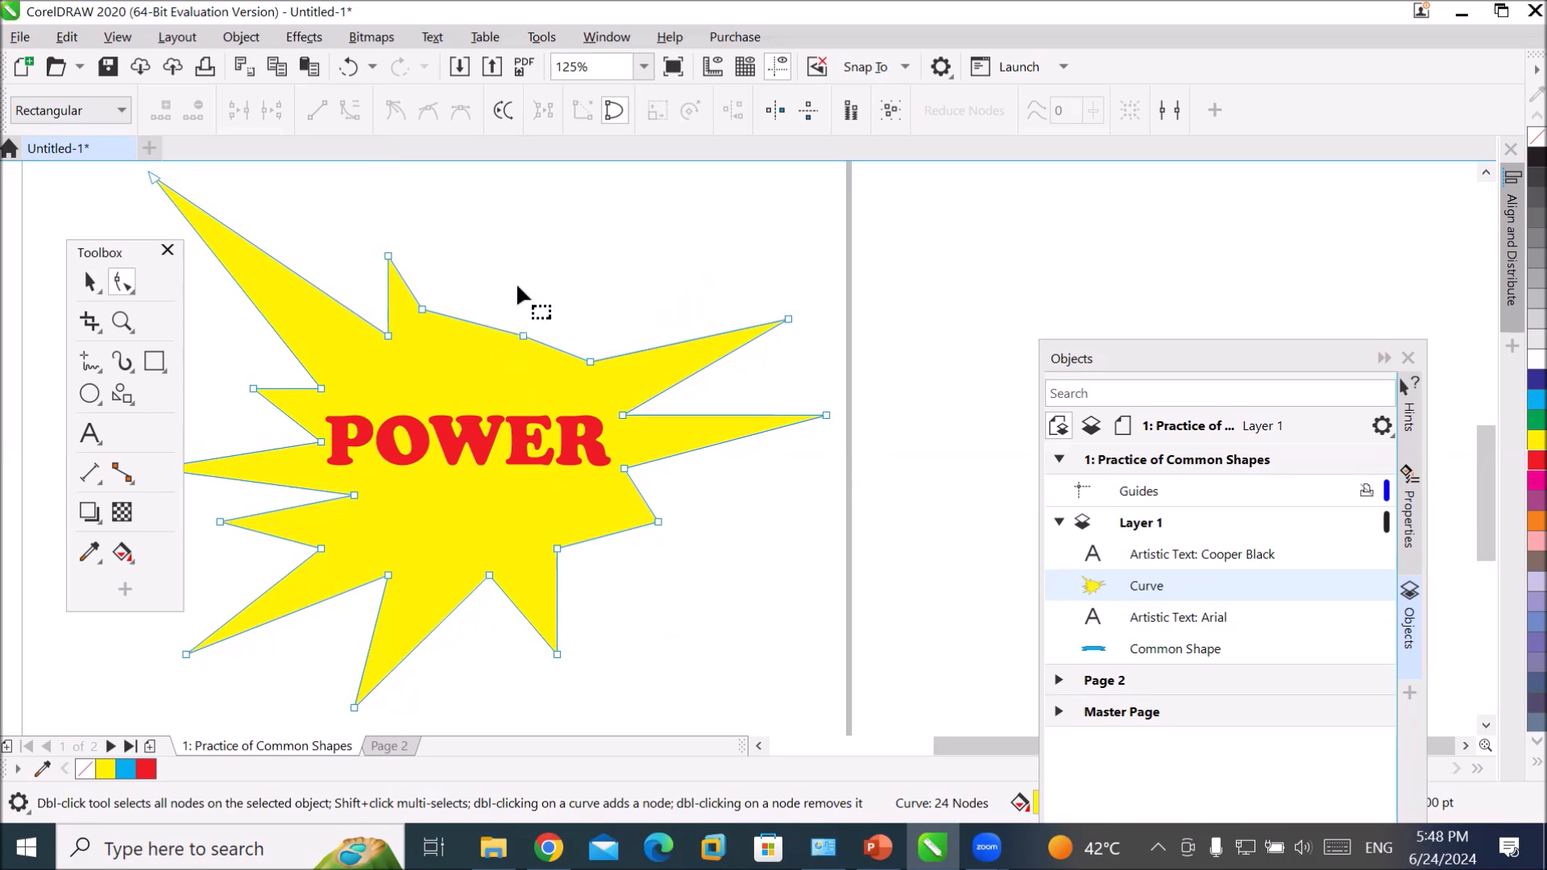
- Add two nodes along the starburst's flattened upper-right edge and pull each outward into a pointed spike
{"action": "double_click", "coordinate": [490, 324]}
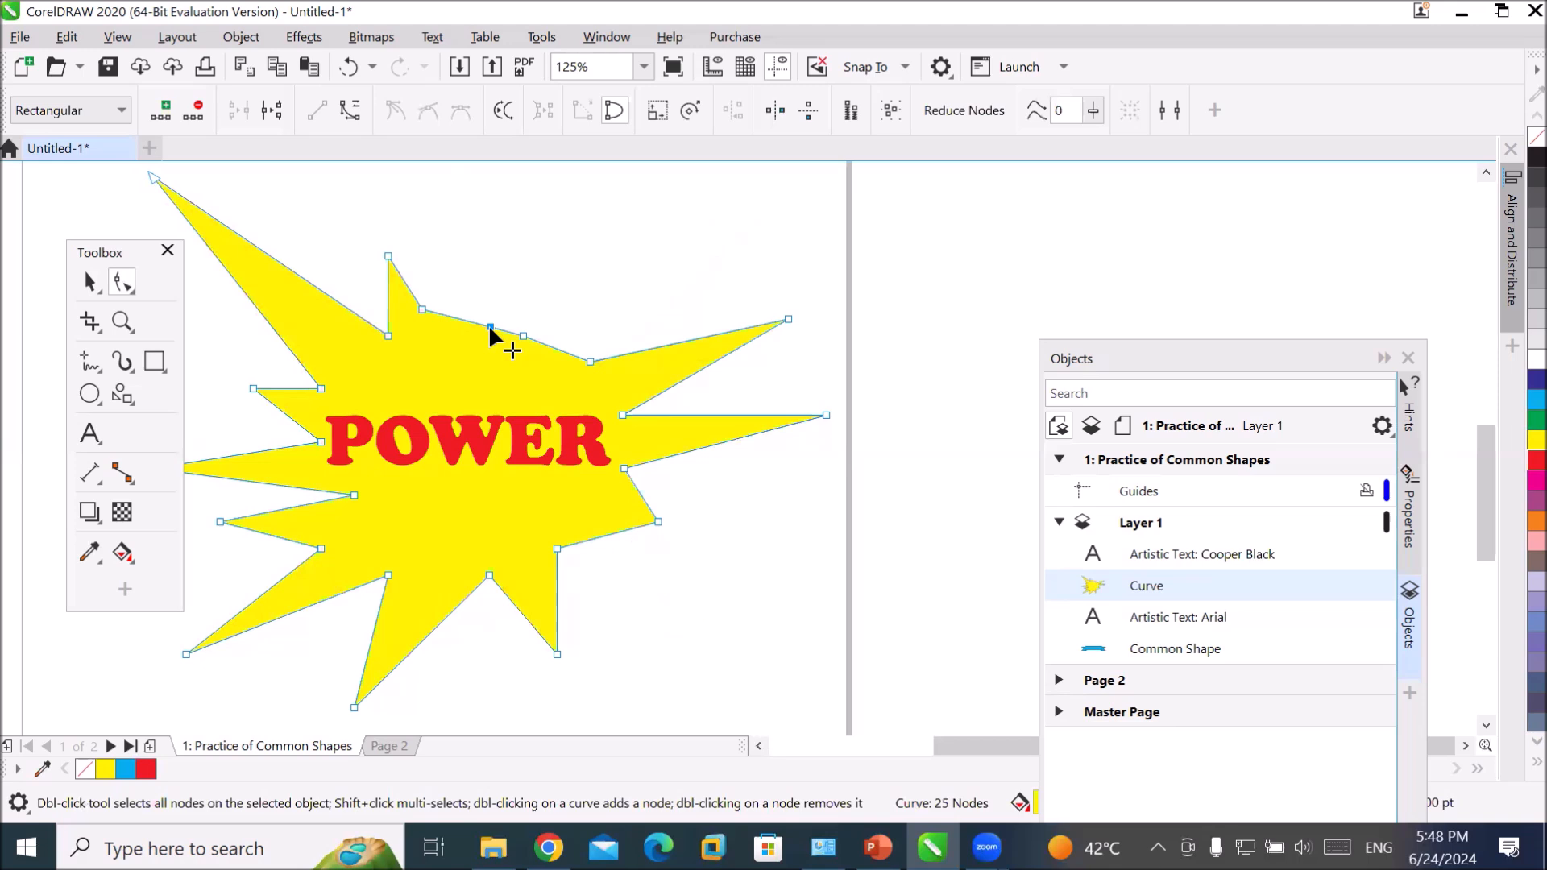
{"action": "left_click_drag", "start_coordinate": [489, 325], "coordinate": [534, 258]}
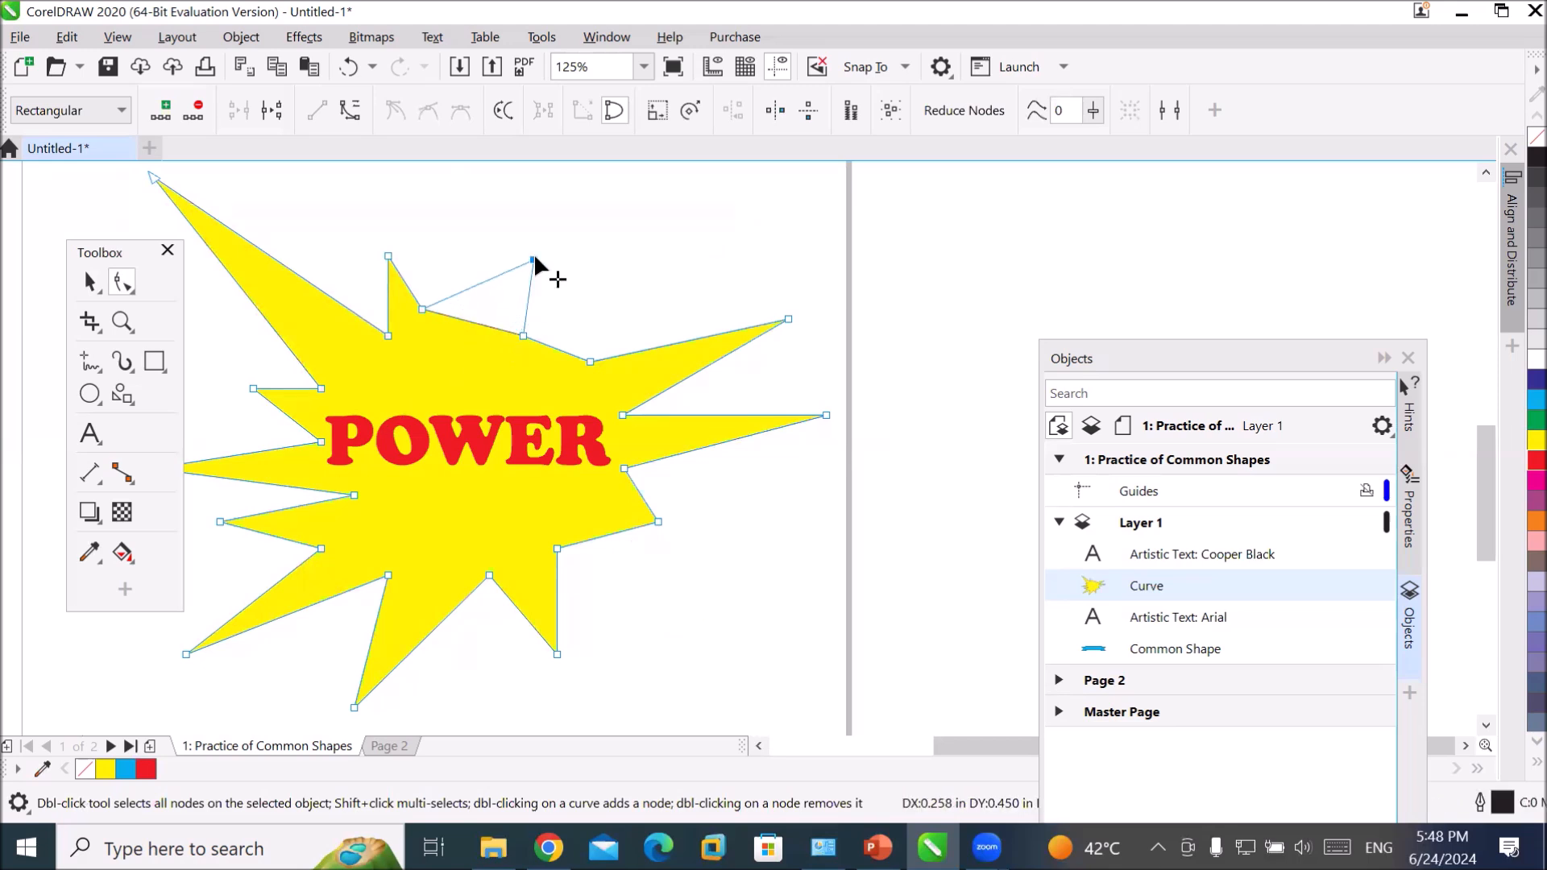
{"action": "left_click_drag", "start_coordinate": [592, 403], "coordinate": [567, 364]}
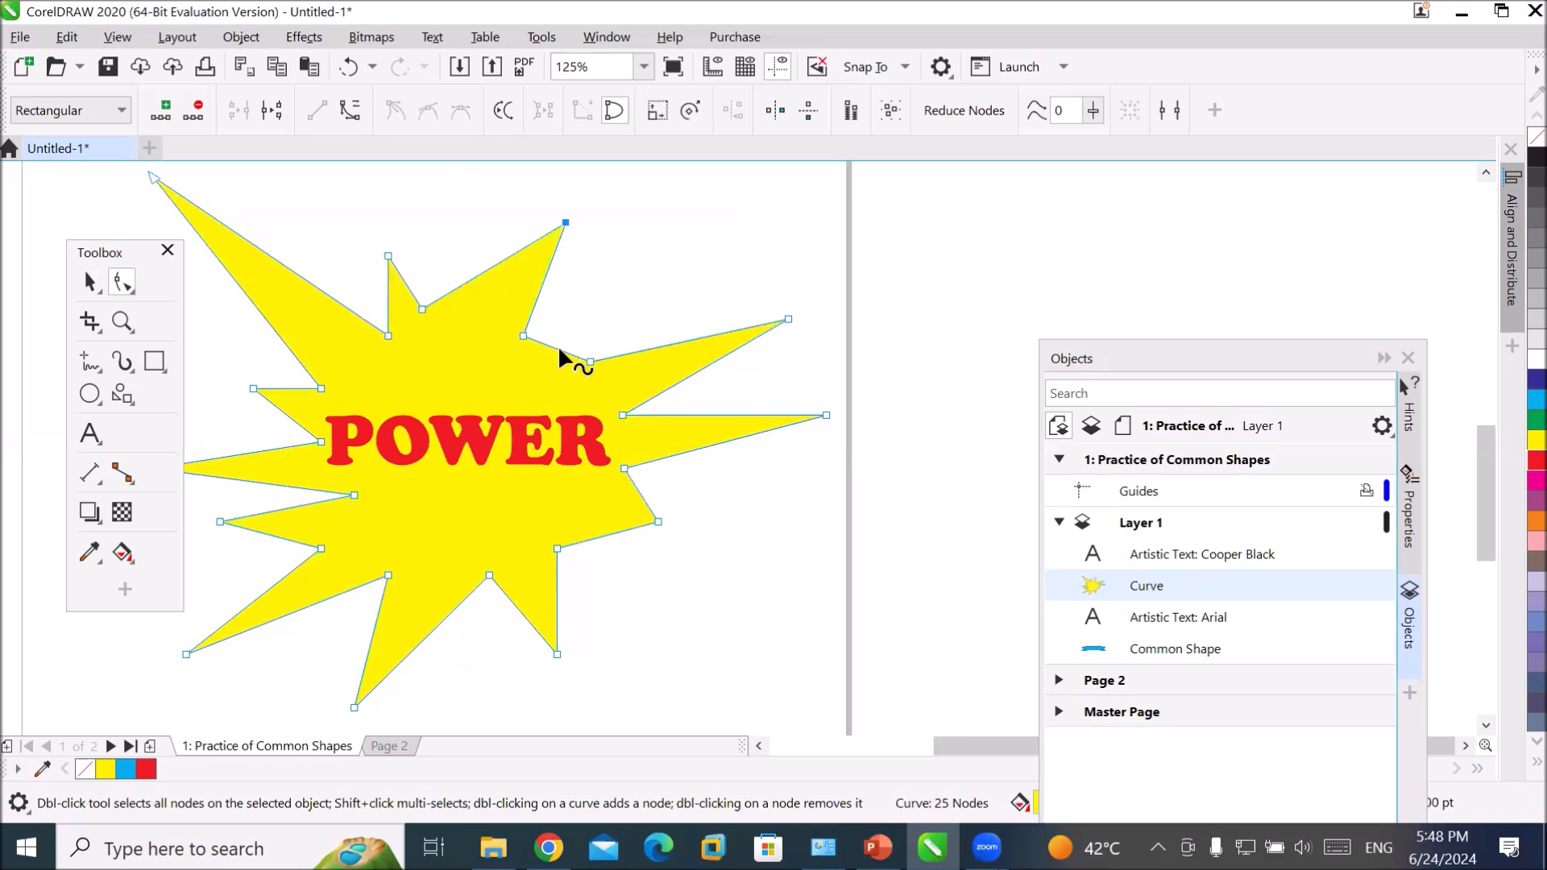
{"action": "double_click", "coordinate": [559, 350]}
{"action": "left_click_drag", "start_coordinate": [559, 349], "coordinate": [666, 217]}
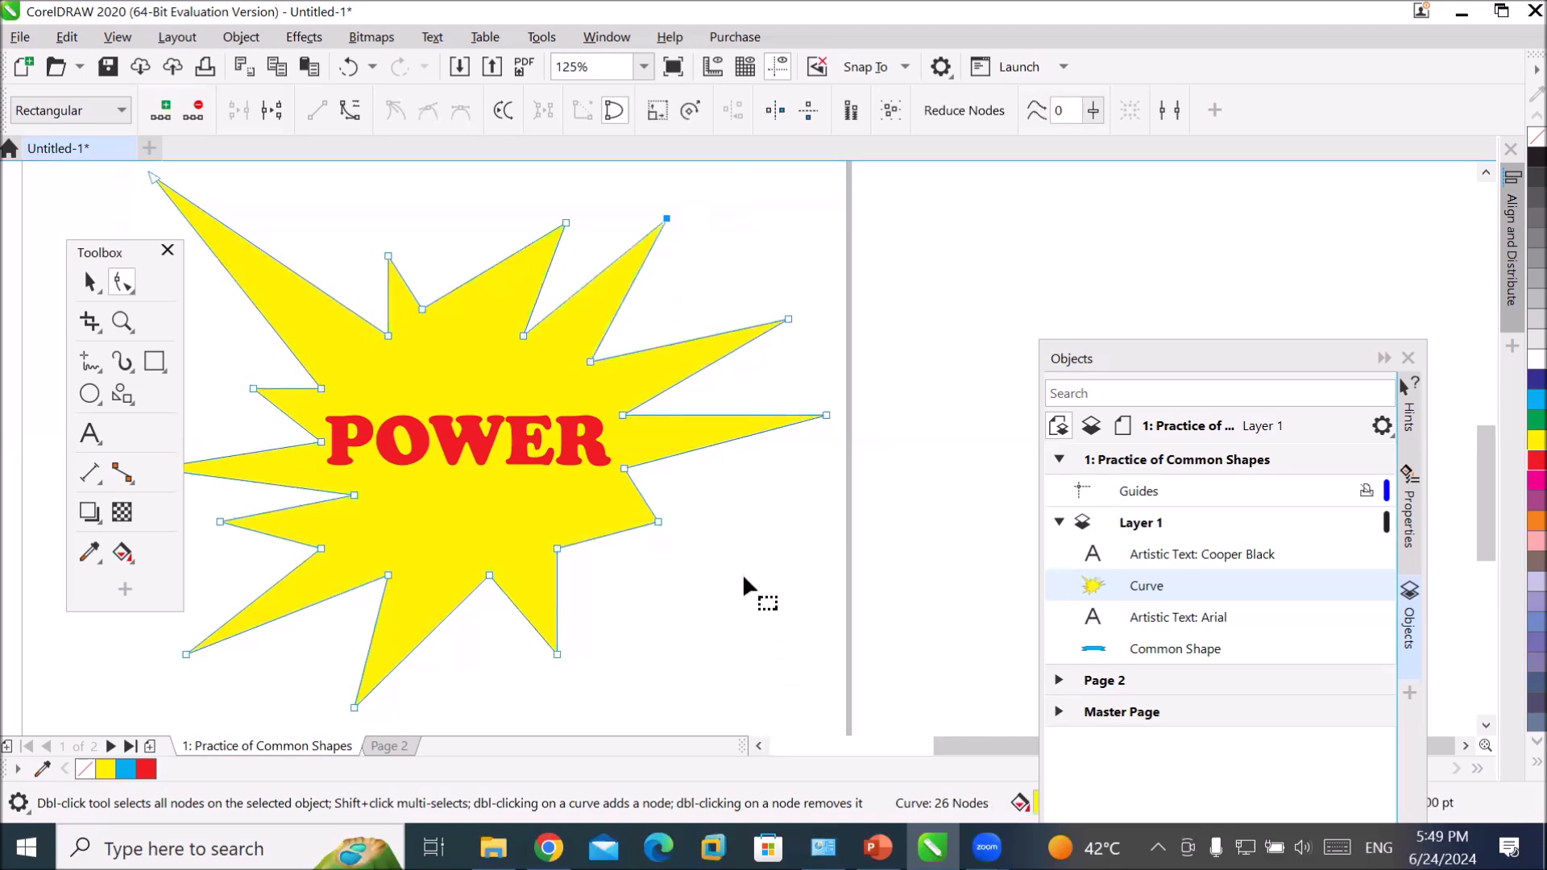
- Replace the upper new spike by deleting its tip node and pulling a fresh node on that edge up into a spike
{"action": "double_click", "coordinate": [564, 222]}
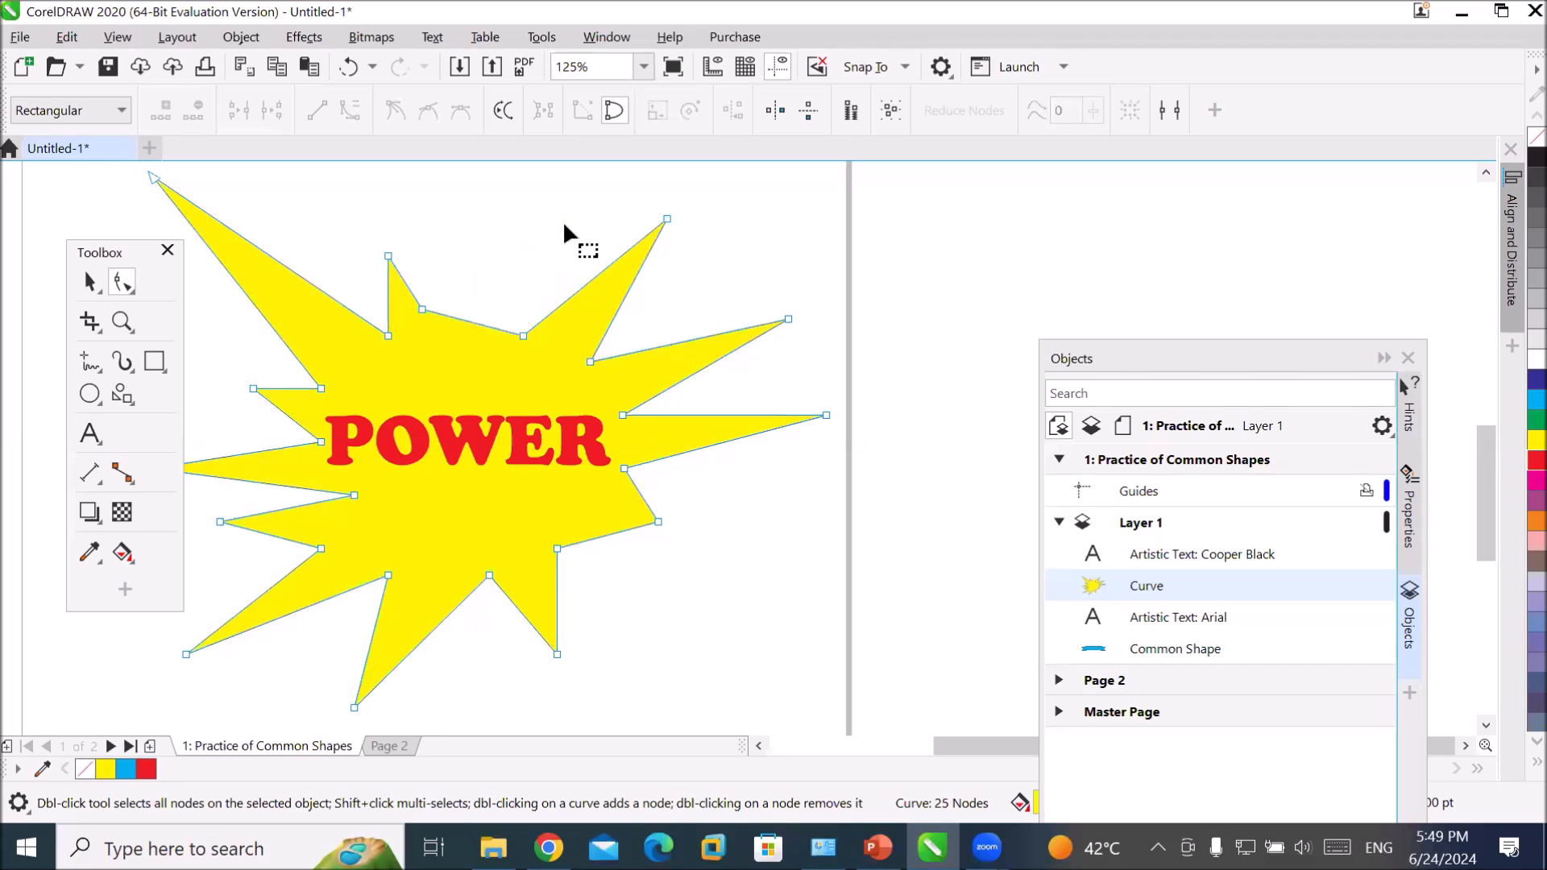
{"action": "double_click", "coordinate": [467, 318]}
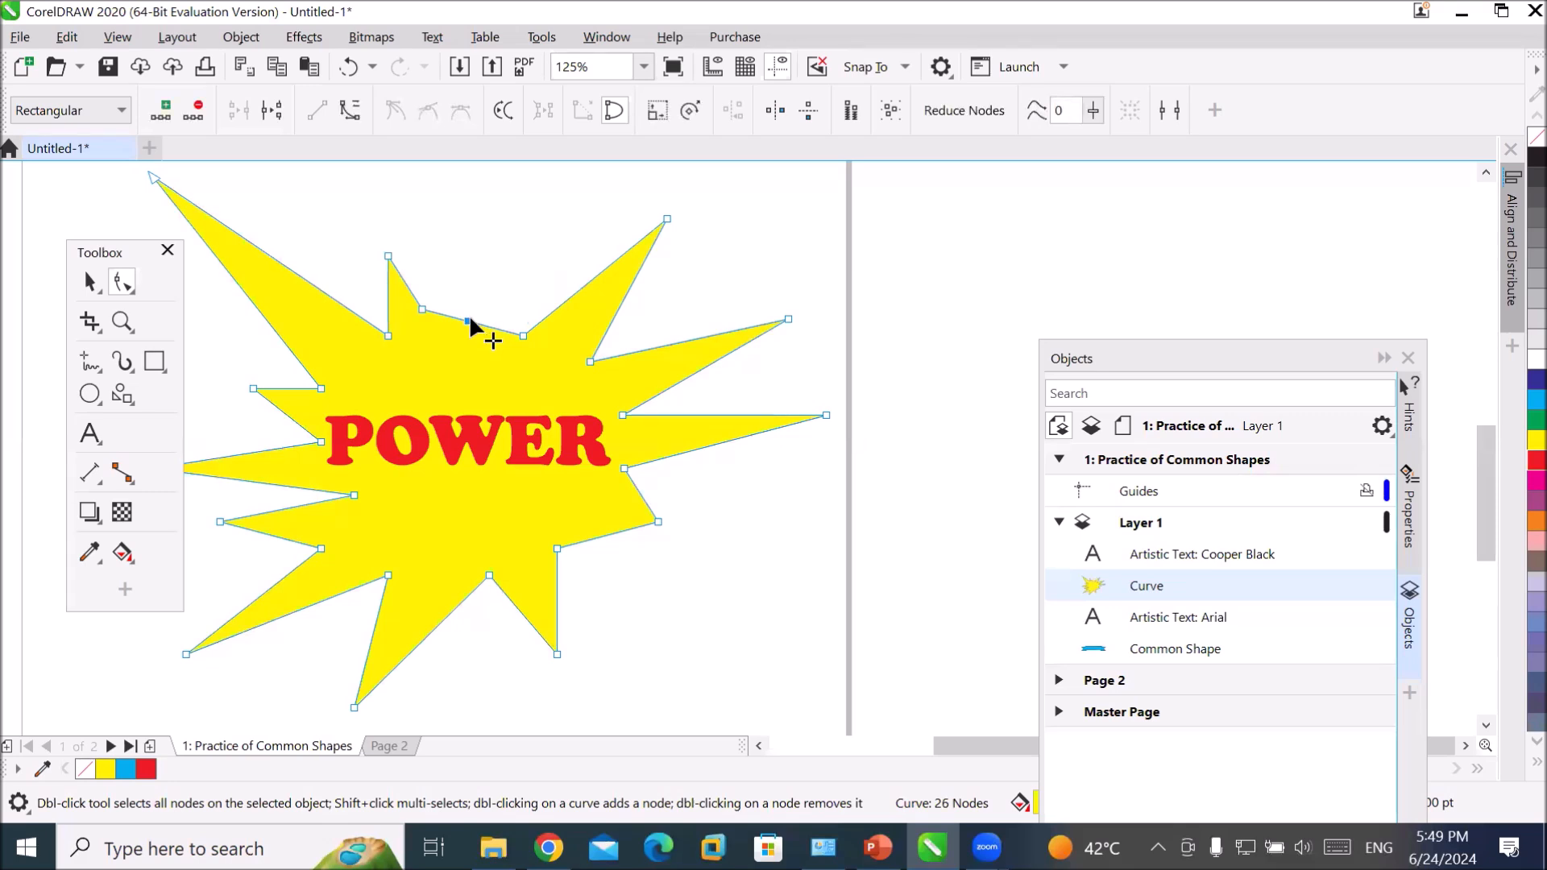
{"action": "left_click_drag", "start_coordinate": [469, 319], "coordinate": [508, 241]}
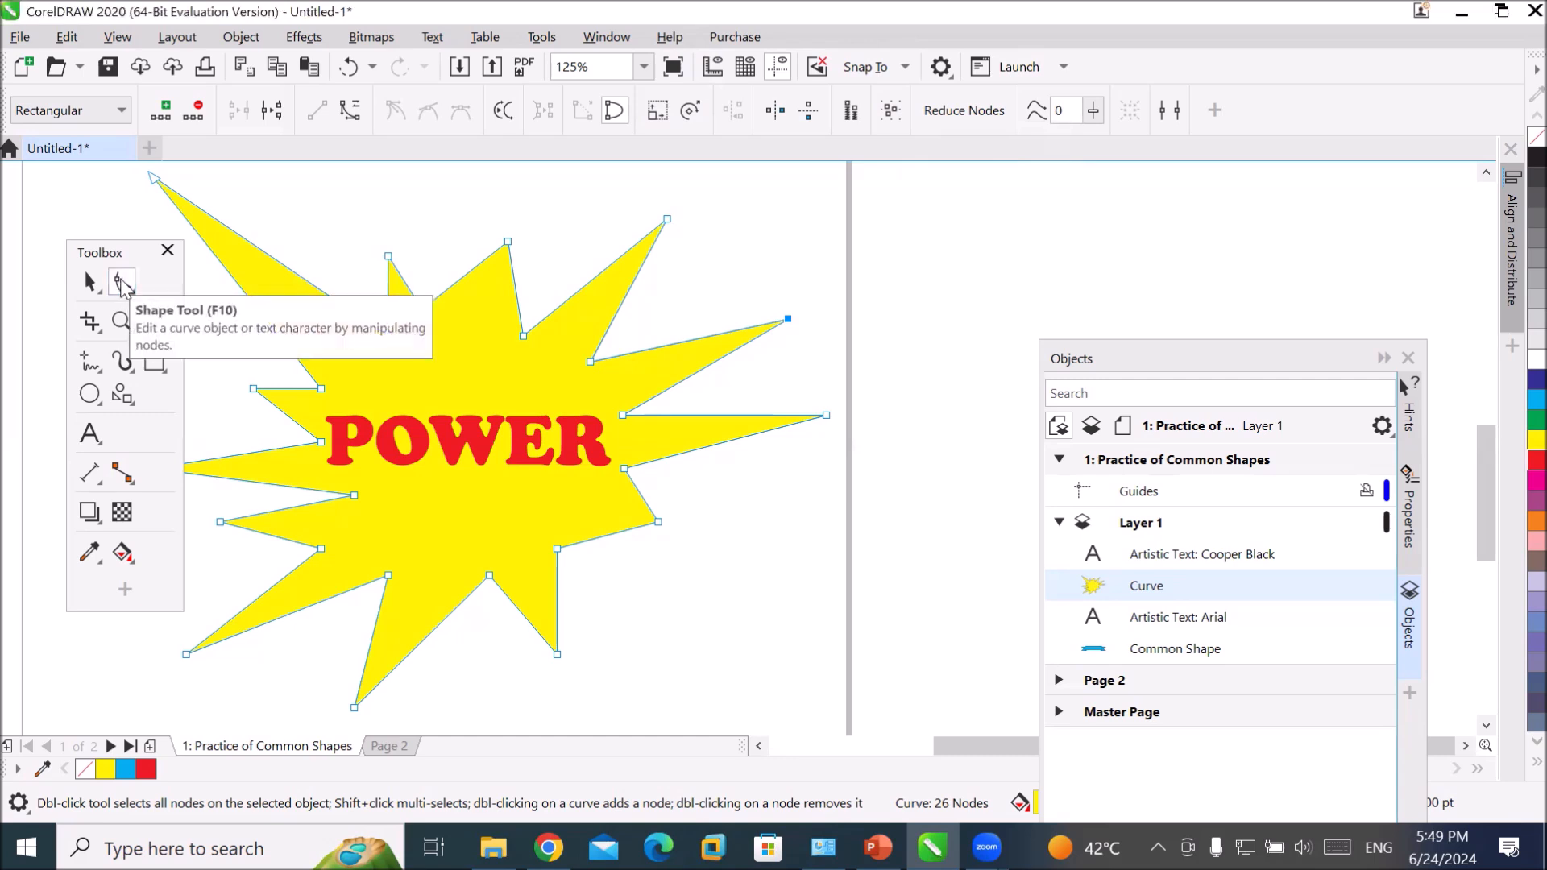
{"action": "left_click", "coordinate": [125, 400]}
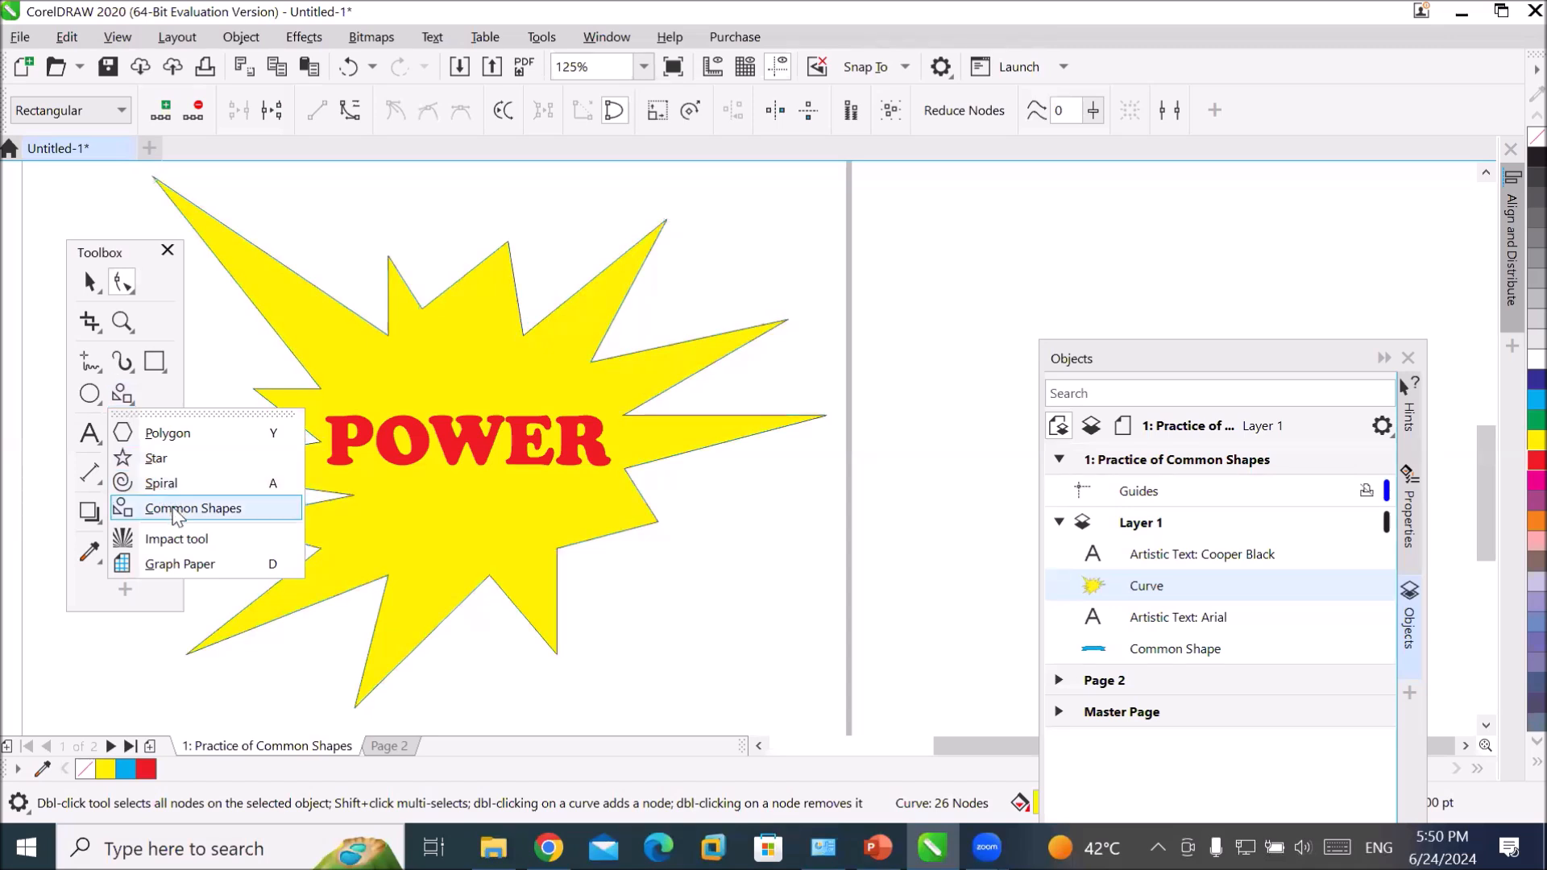
{"action": "left_click", "coordinate": [169, 508]}
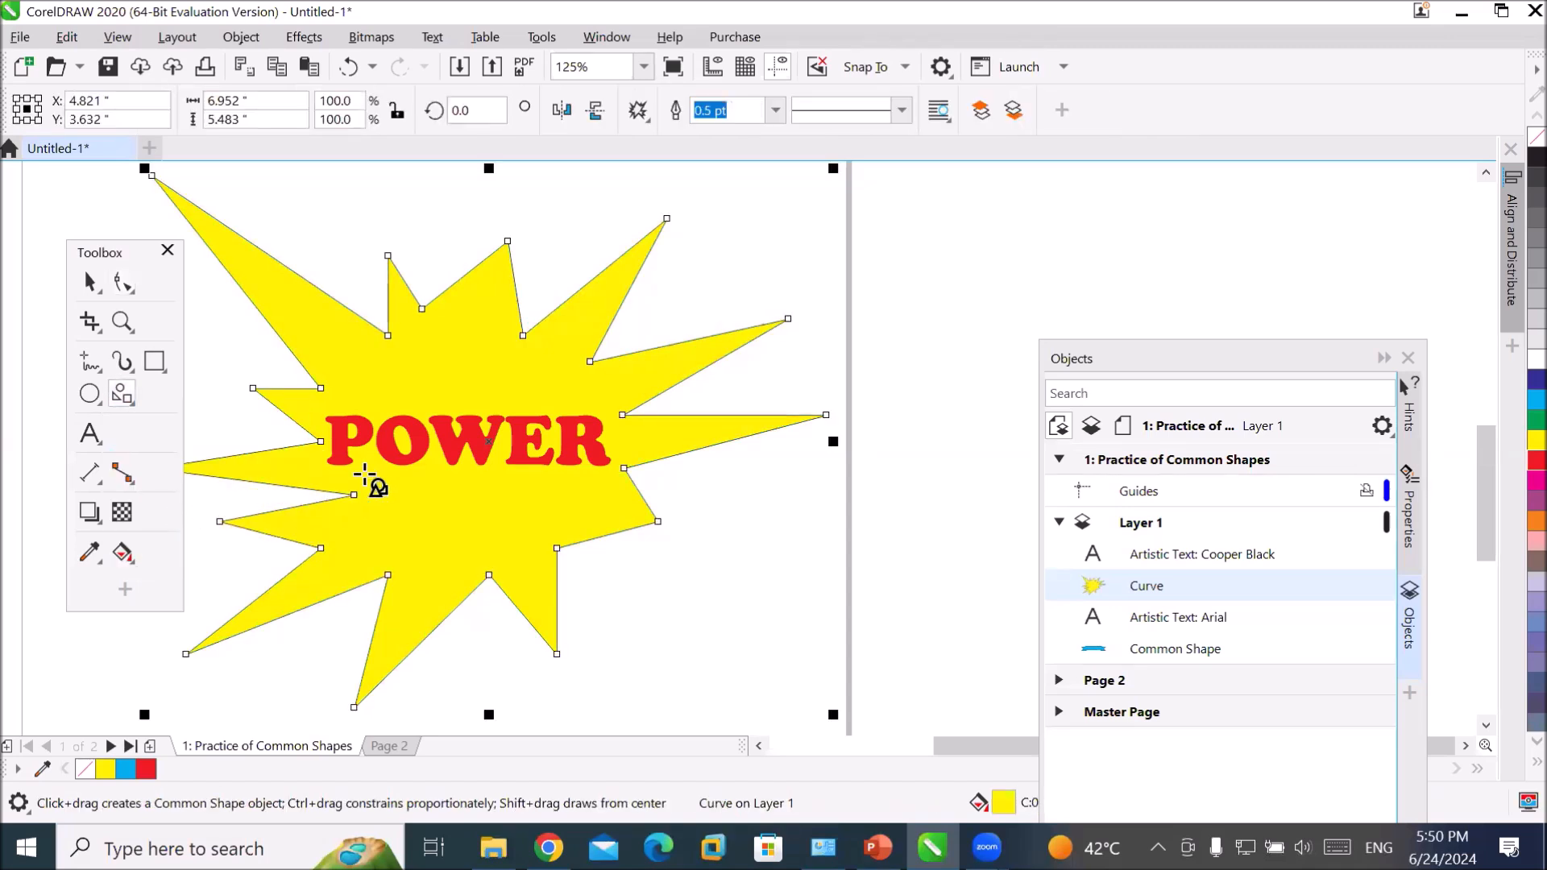
{"action": "scroll", "coordinate": [369, 475], "scroll_direction": "down", "scroll_amount": 2}
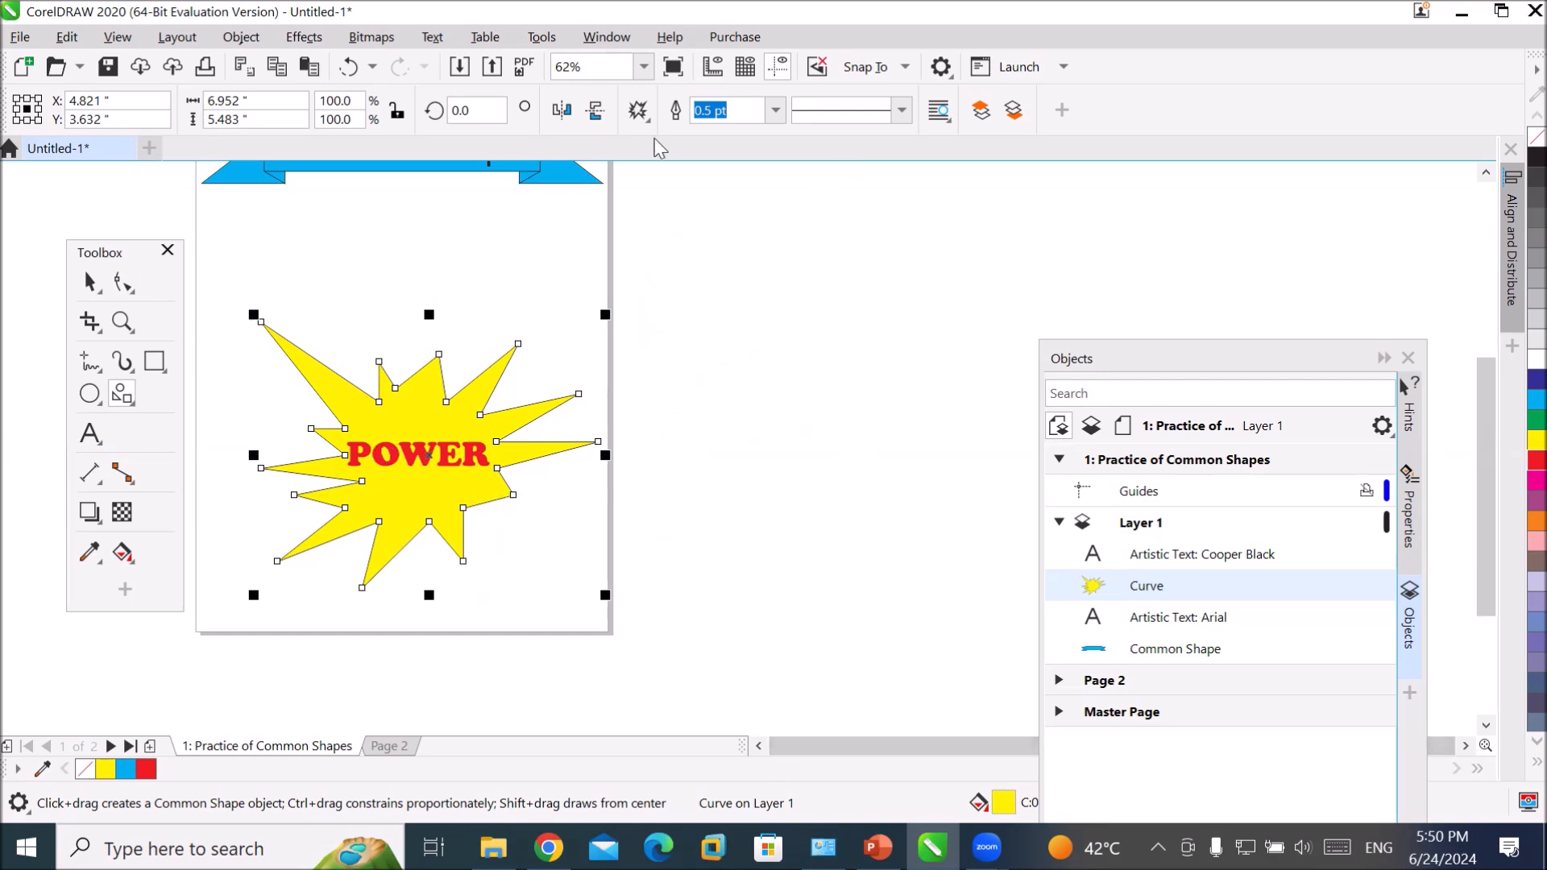
{"action": "left_click", "coordinate": [637, 109]}
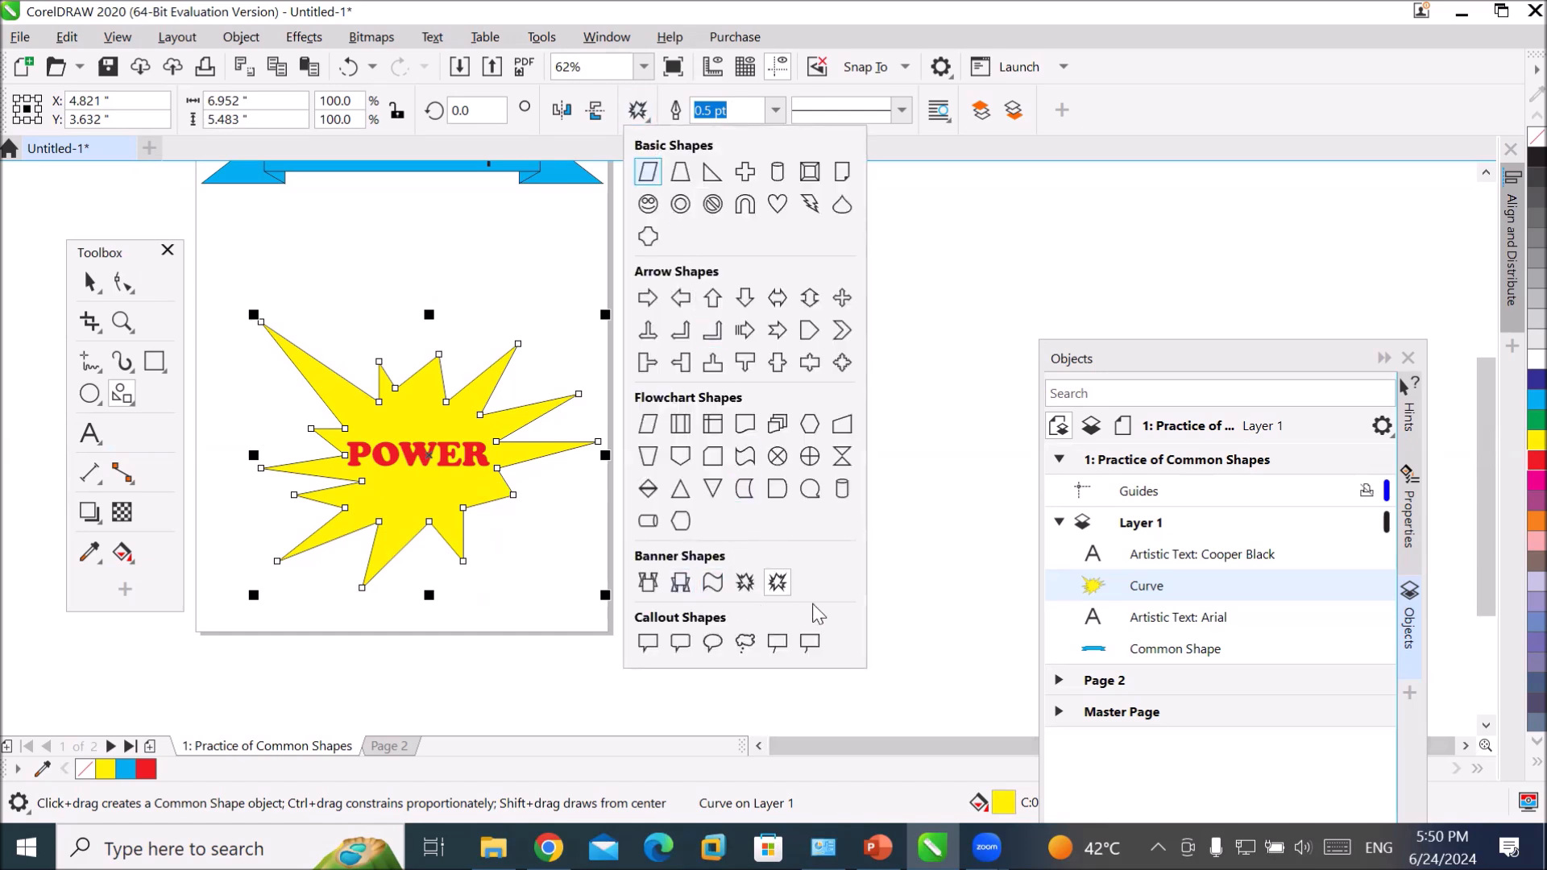
{"action": "left_click", "coordinate": [745, 644]}
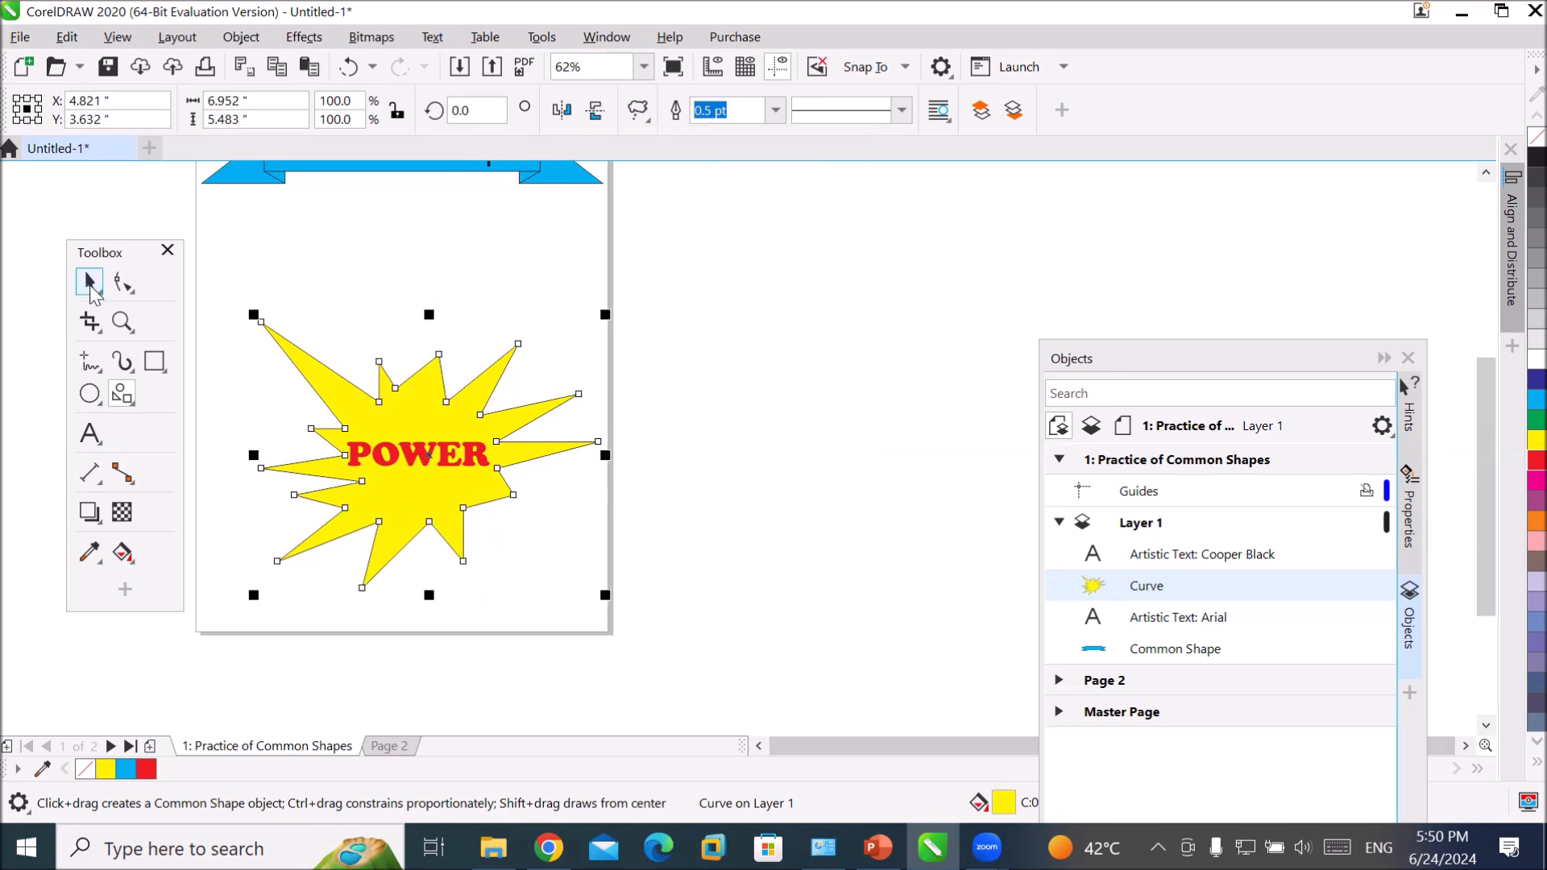
- Select the starburst and POWER text together and move them up and left, close beneath the cyan banner
{"action": "left_click", "coordinate": [90, 284]}
{"action": "left_click_drag", "start_coordinate": [197, 293], "coordinate": [233, 411]}
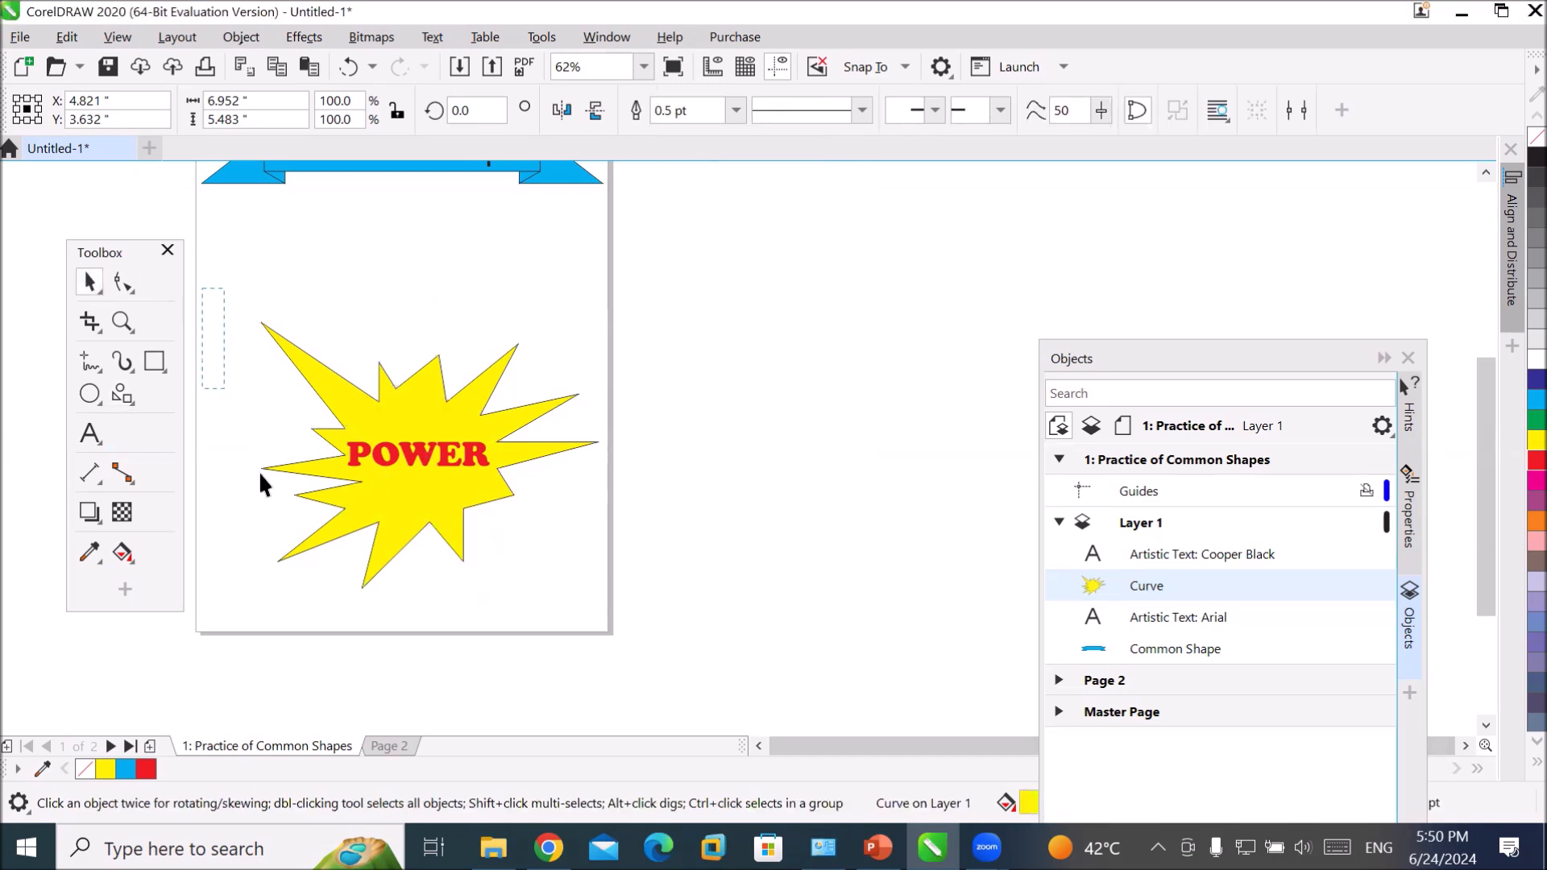
{"action": "left_click_drag", "start_coordinate": [588, 622], "coordinate": [587, 621]}
{"action": "left_click_drag", "start_coordinate": [451, 507], "coordinate": [401, 390]}
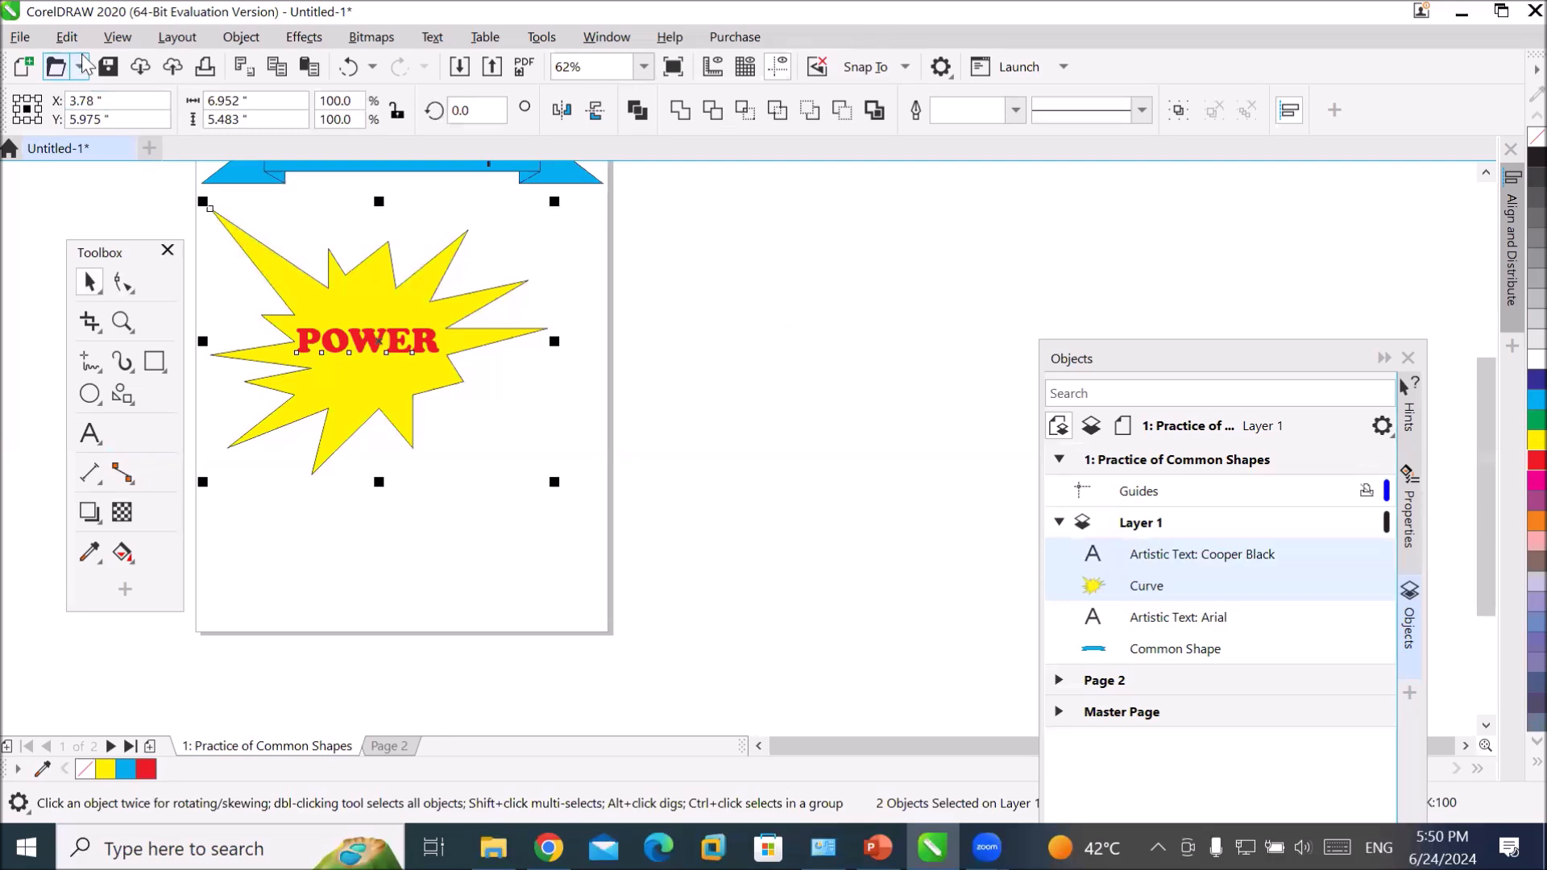
- Import footballer2.png at about 3 by 2.95 inches and position it below the starburst
{"action": "left_click", "coordinate": [20, 37]}
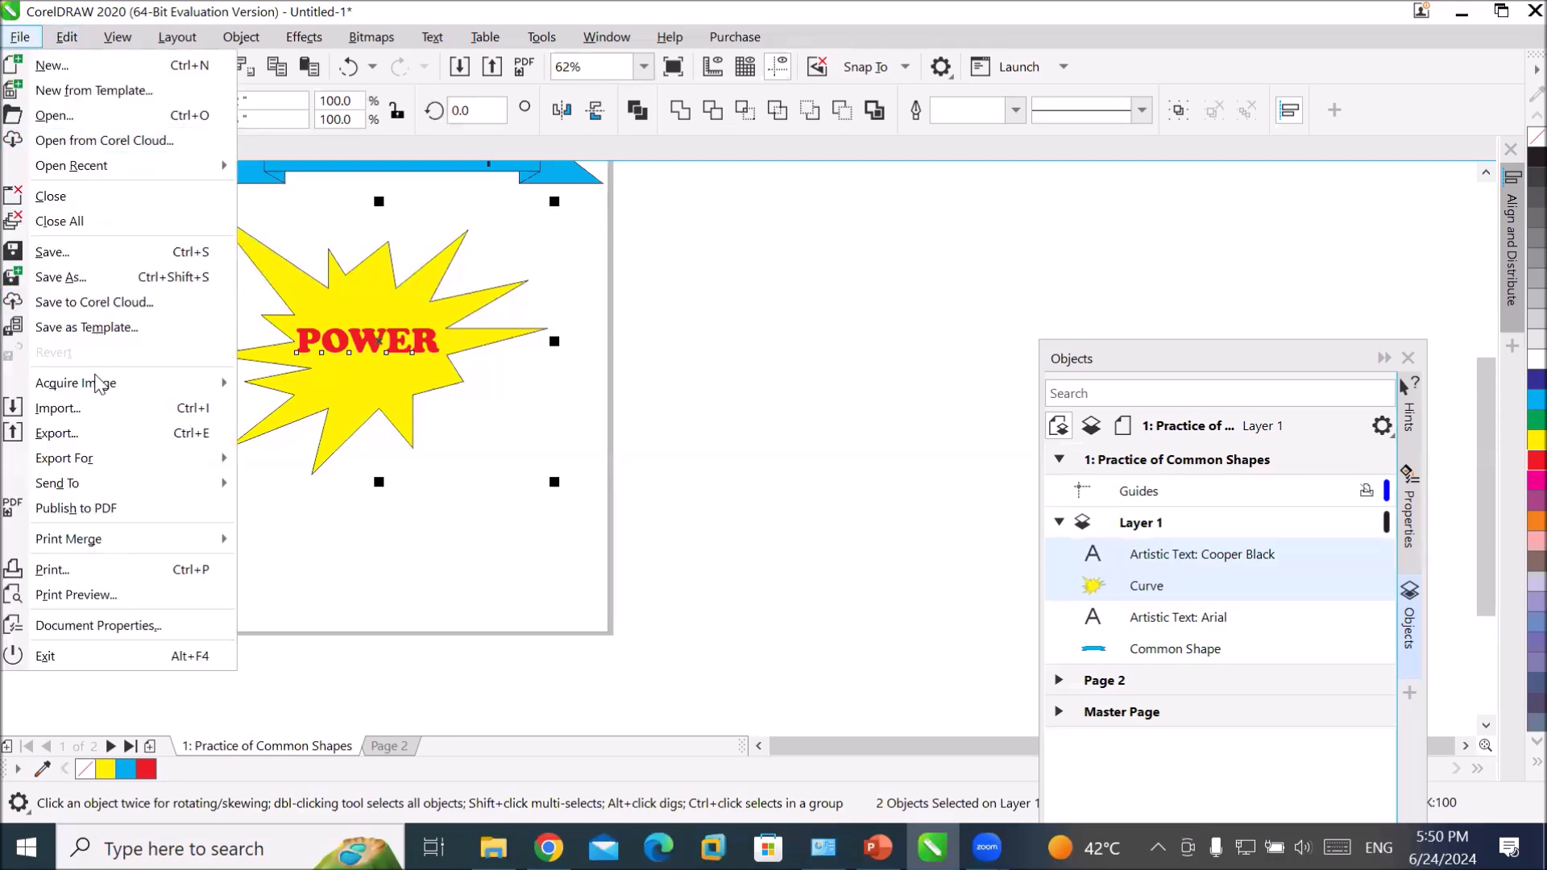
{"action": "left_click", "coordinate": [96, 408]}
{"action": "scroll", "coordinate": [505, 363], "scroll_direction": "down", "scroll_amount": 2}
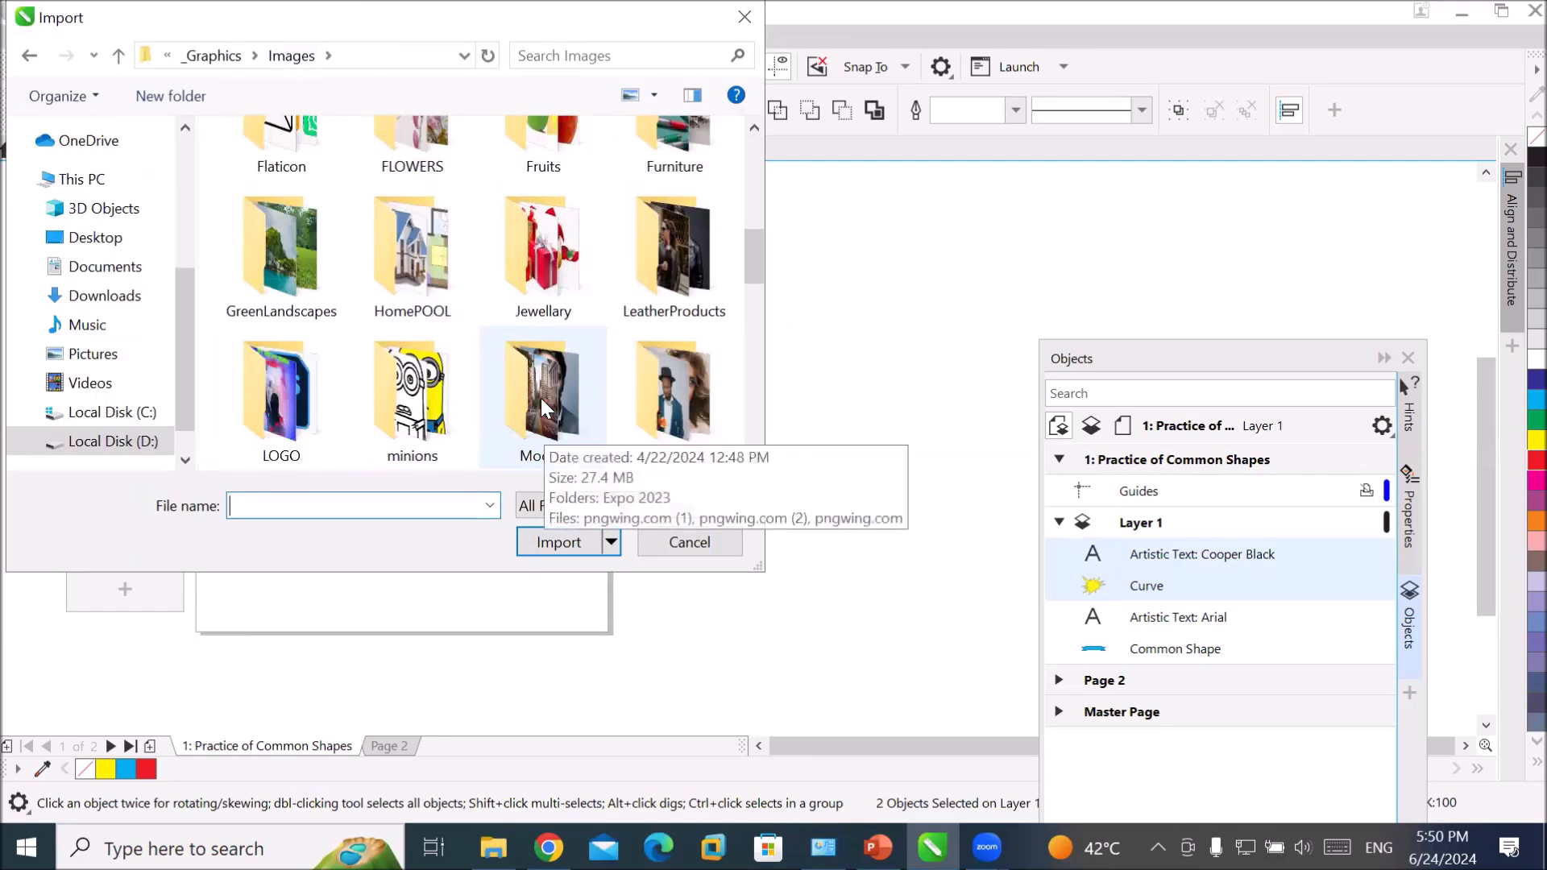
{"action": "double_click", "coordinate": [539, 398]}
{"action": "double_click", "coordinate": [429, 317]}
{"action": "left_click", "coordinate": [432, 545]}
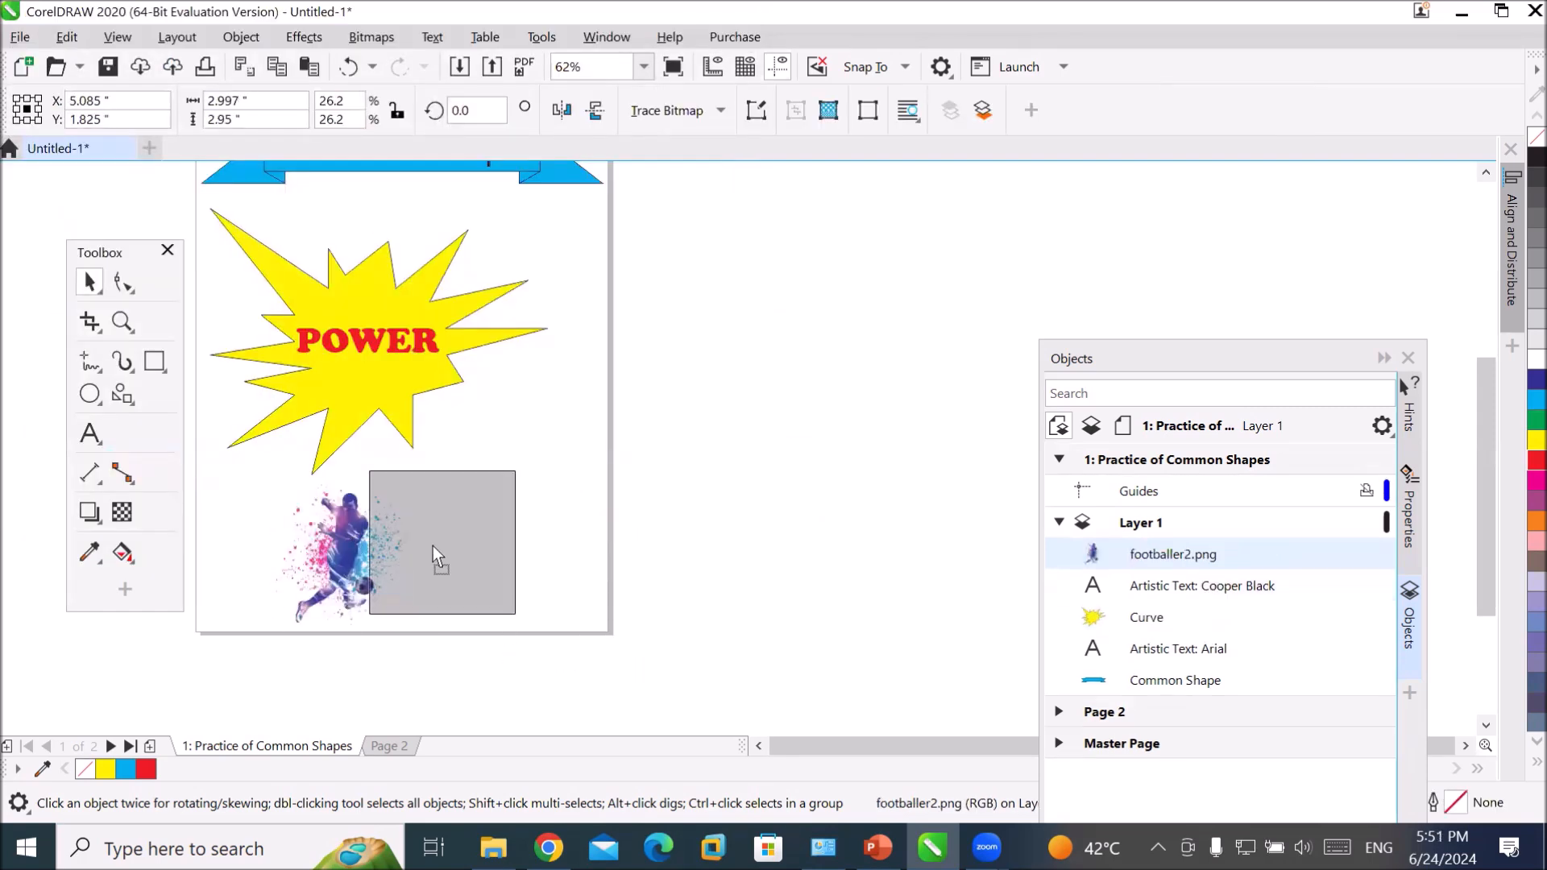
{"action": "left_click", "coordinate": [572, 496]}
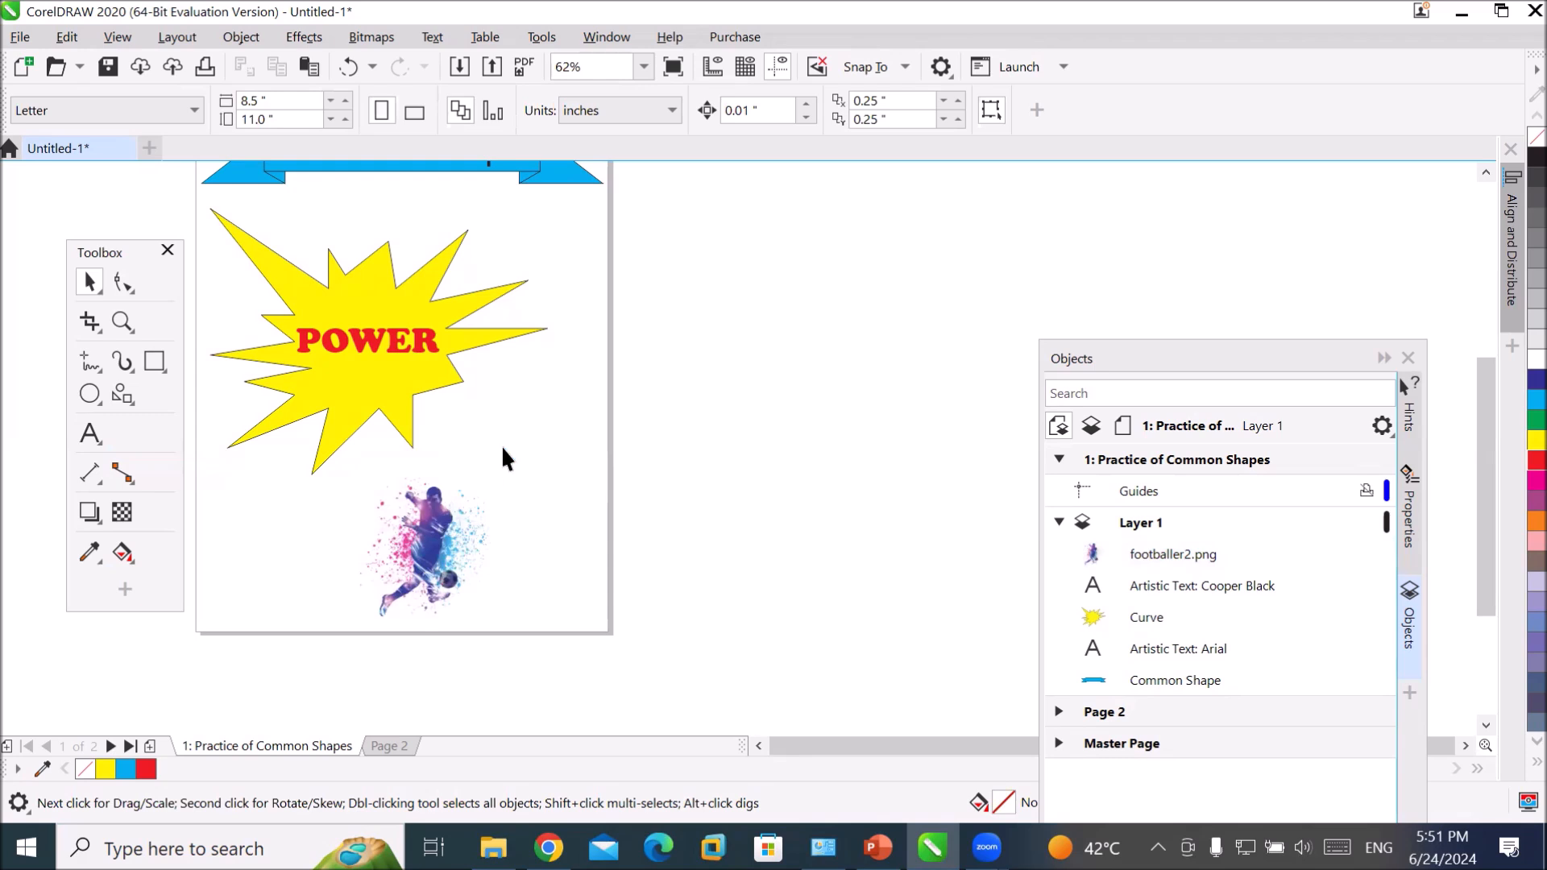
- Draw a cloud callout about 3.07 by 1.64 inches from the footballer's head up to the right, using Common Shapes
{"action": "left_click", "coordinate": [123, 394]}
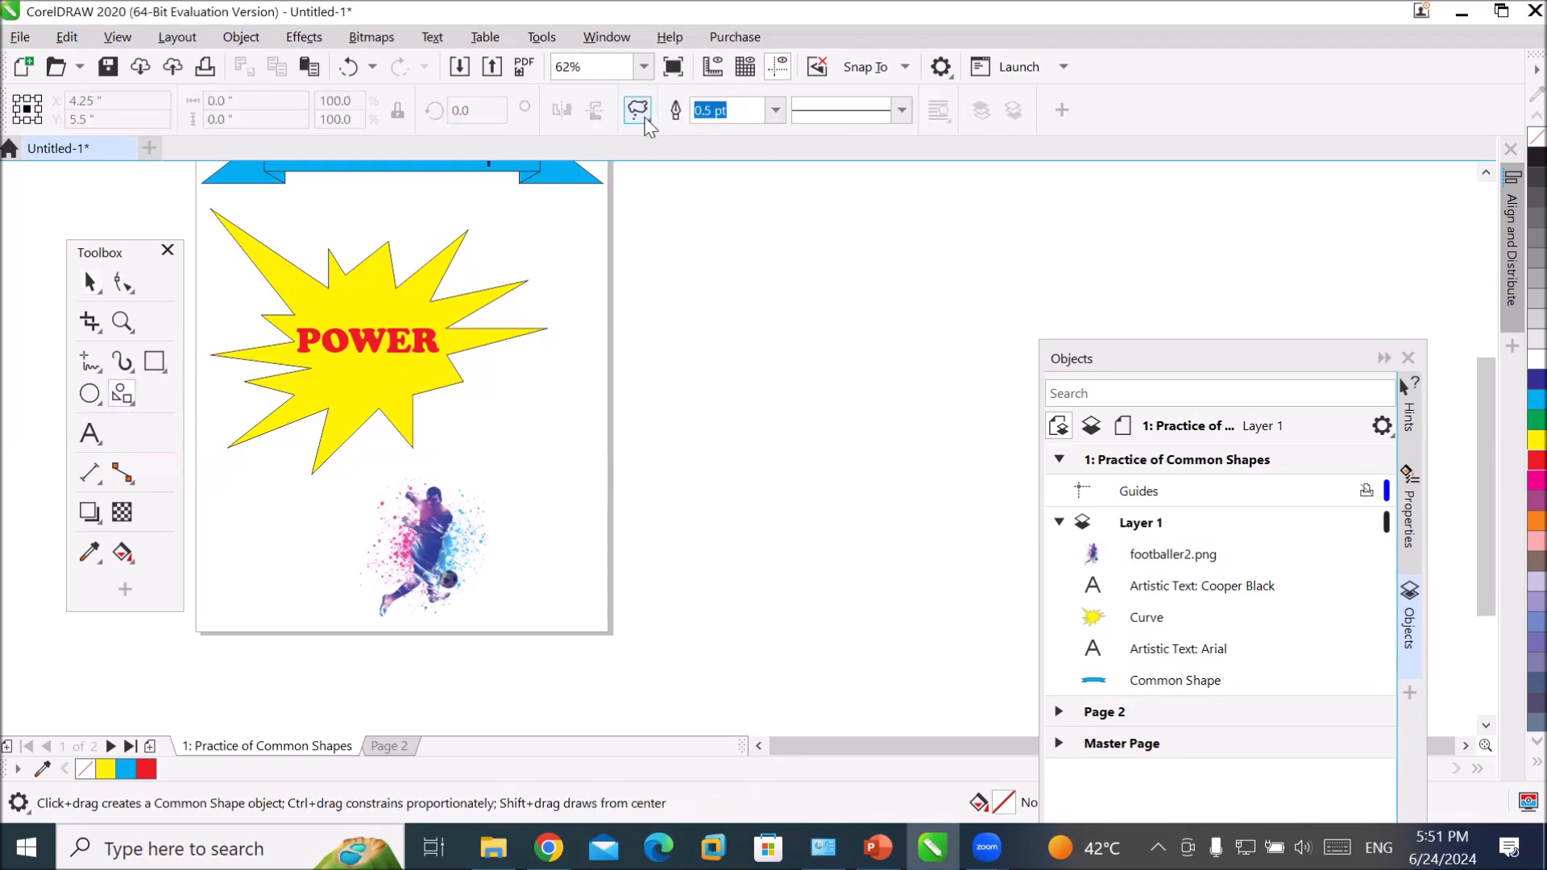
{"action": "left_click", "coordinate": [641, 112]}
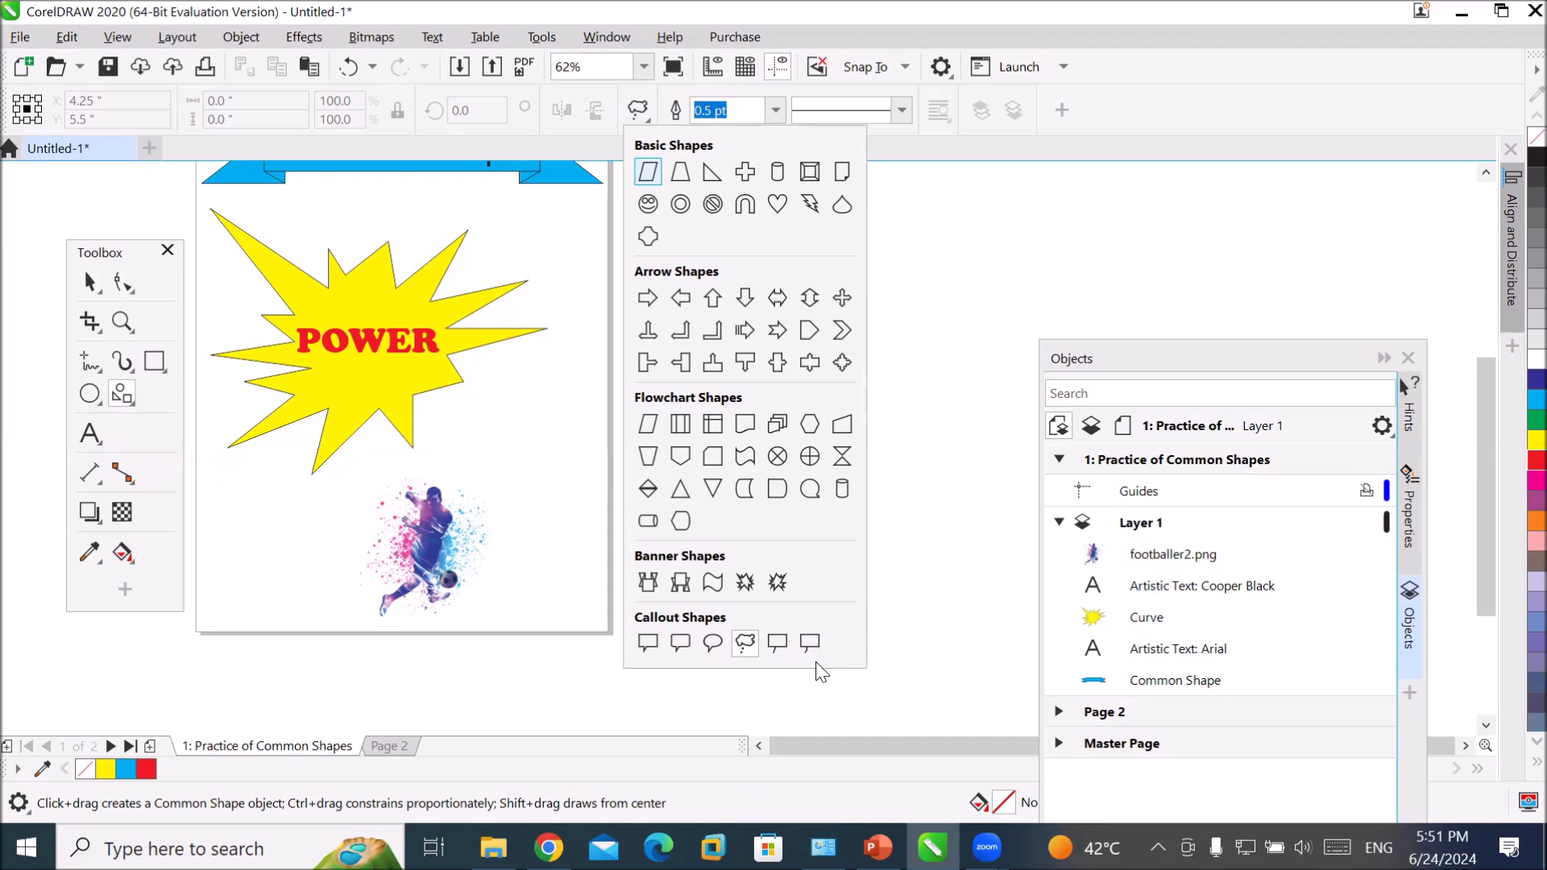
{"action": "left_click", "coordinate": [739, 649]}
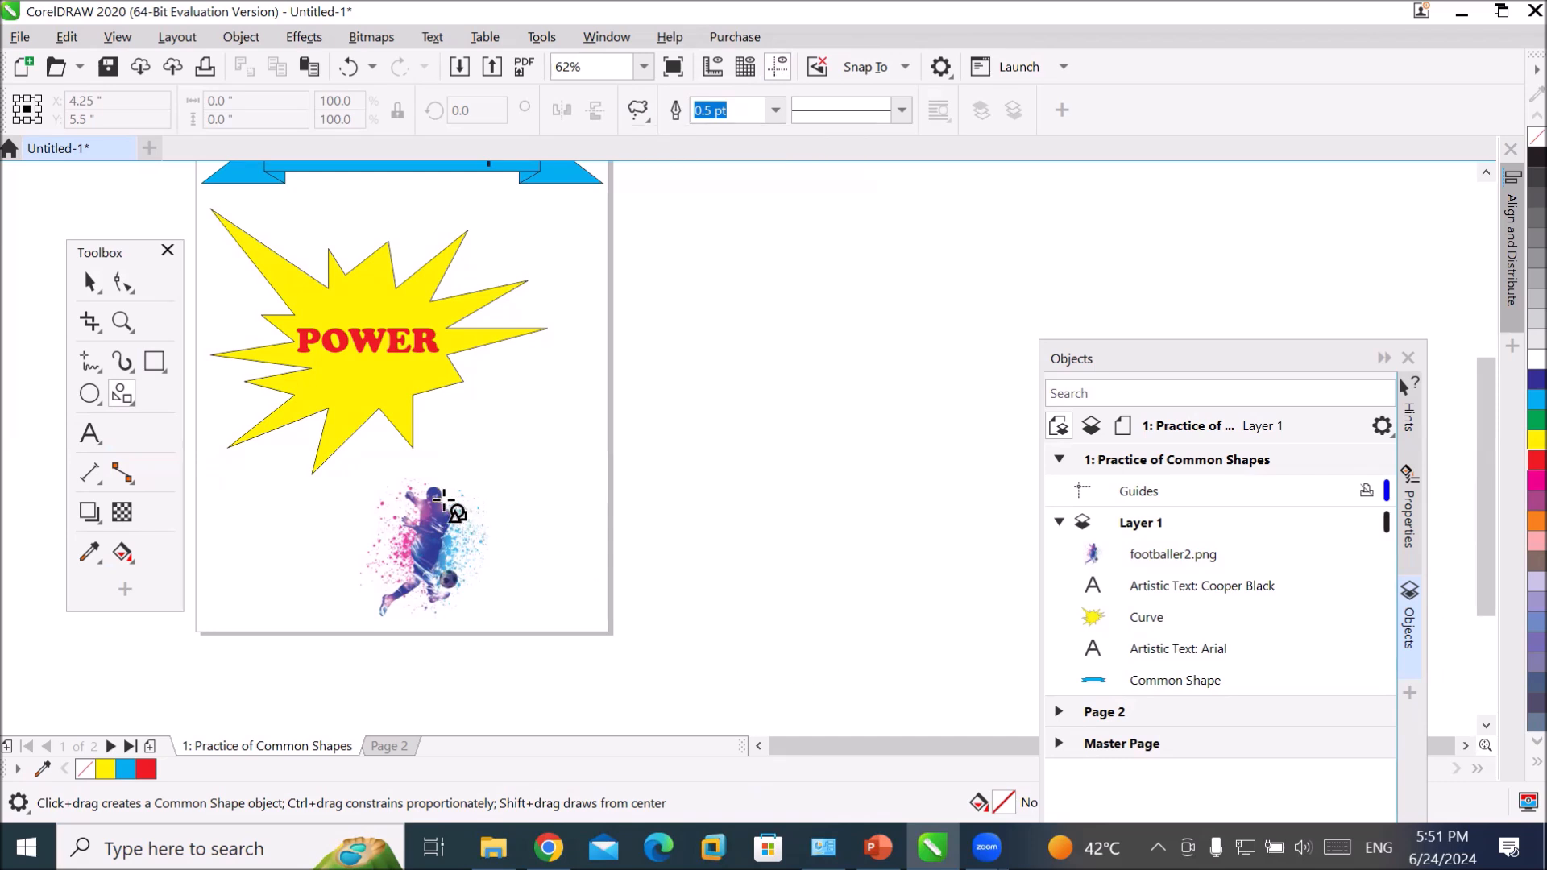
{"action": "scroll", "coordinate": [448, 506], "scroll_direction": "up", "scroll_amount": 3}
{"action": "left_click_drag", "start_coordinate": [368, 494], "coordinate": [965, 203]}
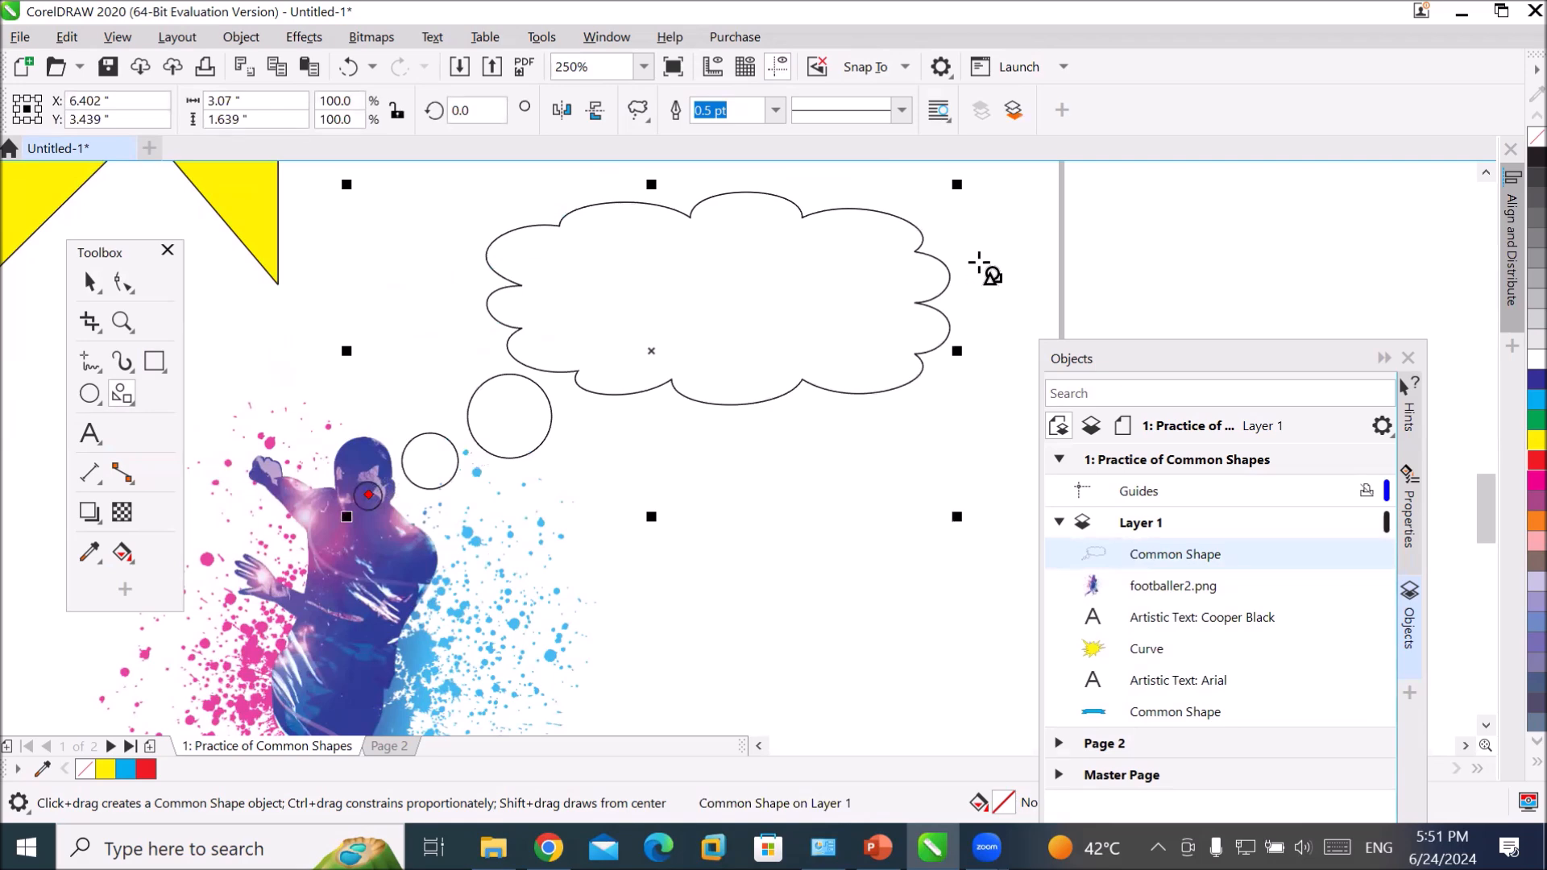
{"action": "scroll", "coordinate": [985, 270], "scroll_direction": "down", "scroll_amount": 2}
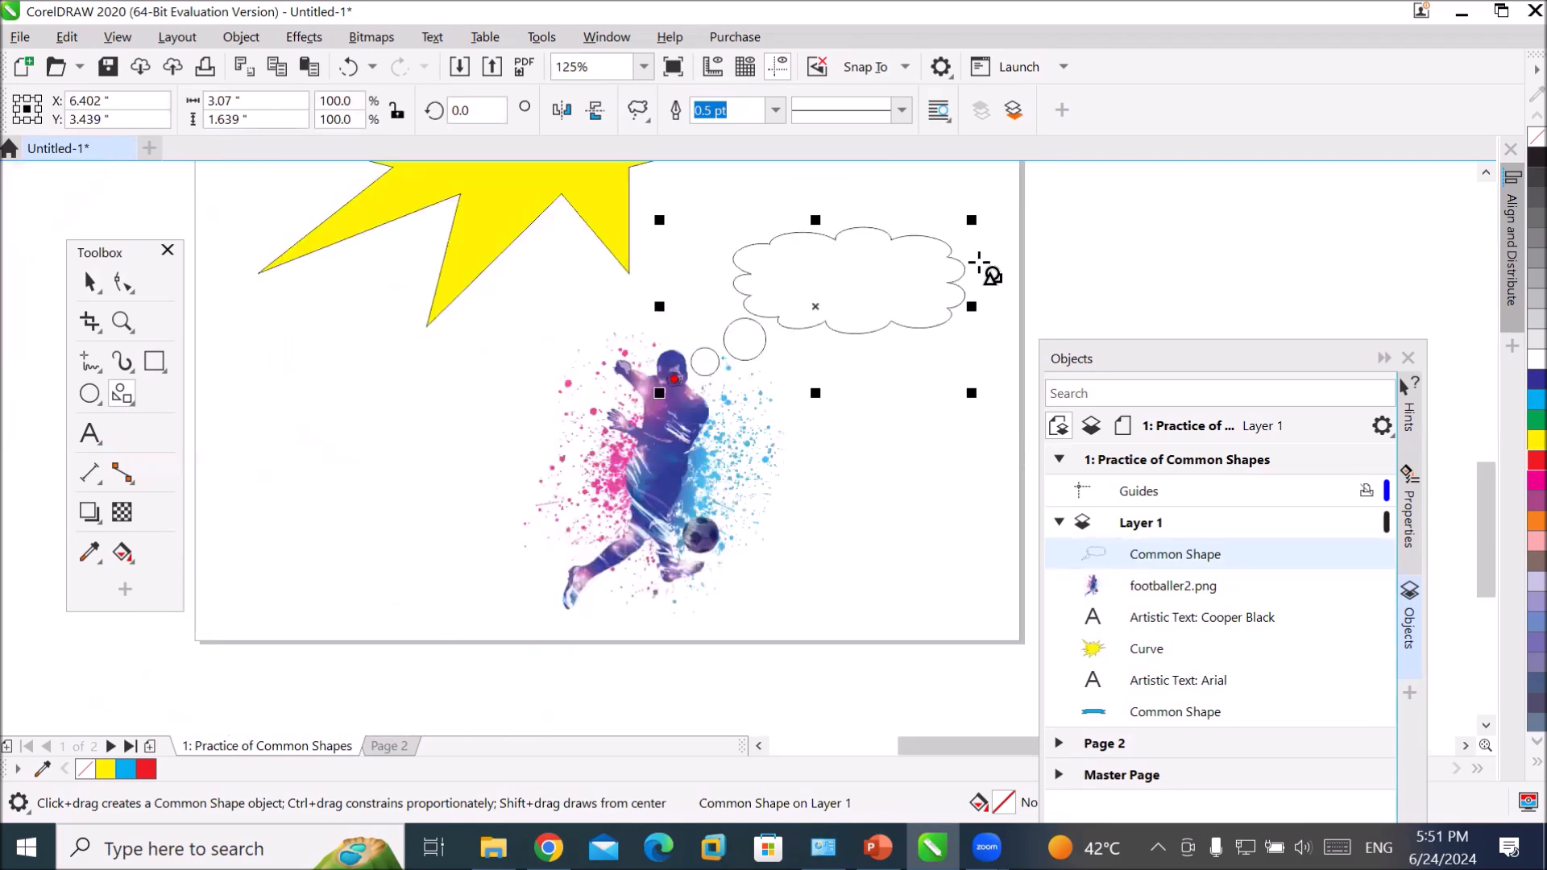
- Move the footballer image left and slightly down, clear of the cloud callout
{"action": "left_click", "coordinate": [89, 282]}
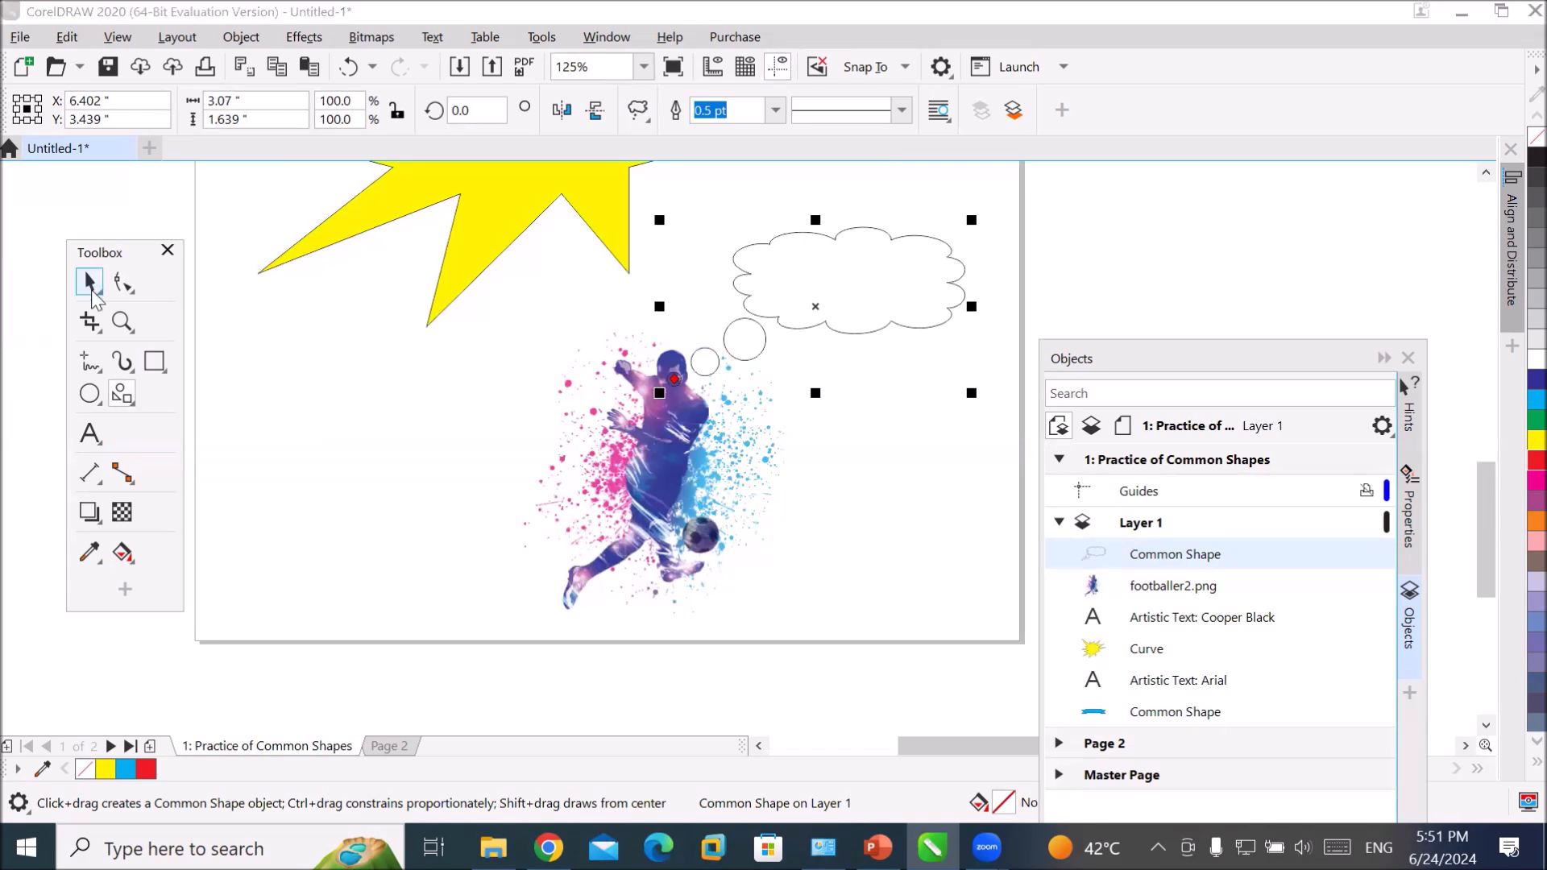
{"action": "left_click_drag", "start_coordinate": [649, 481], "coordinate": [409, 506]}
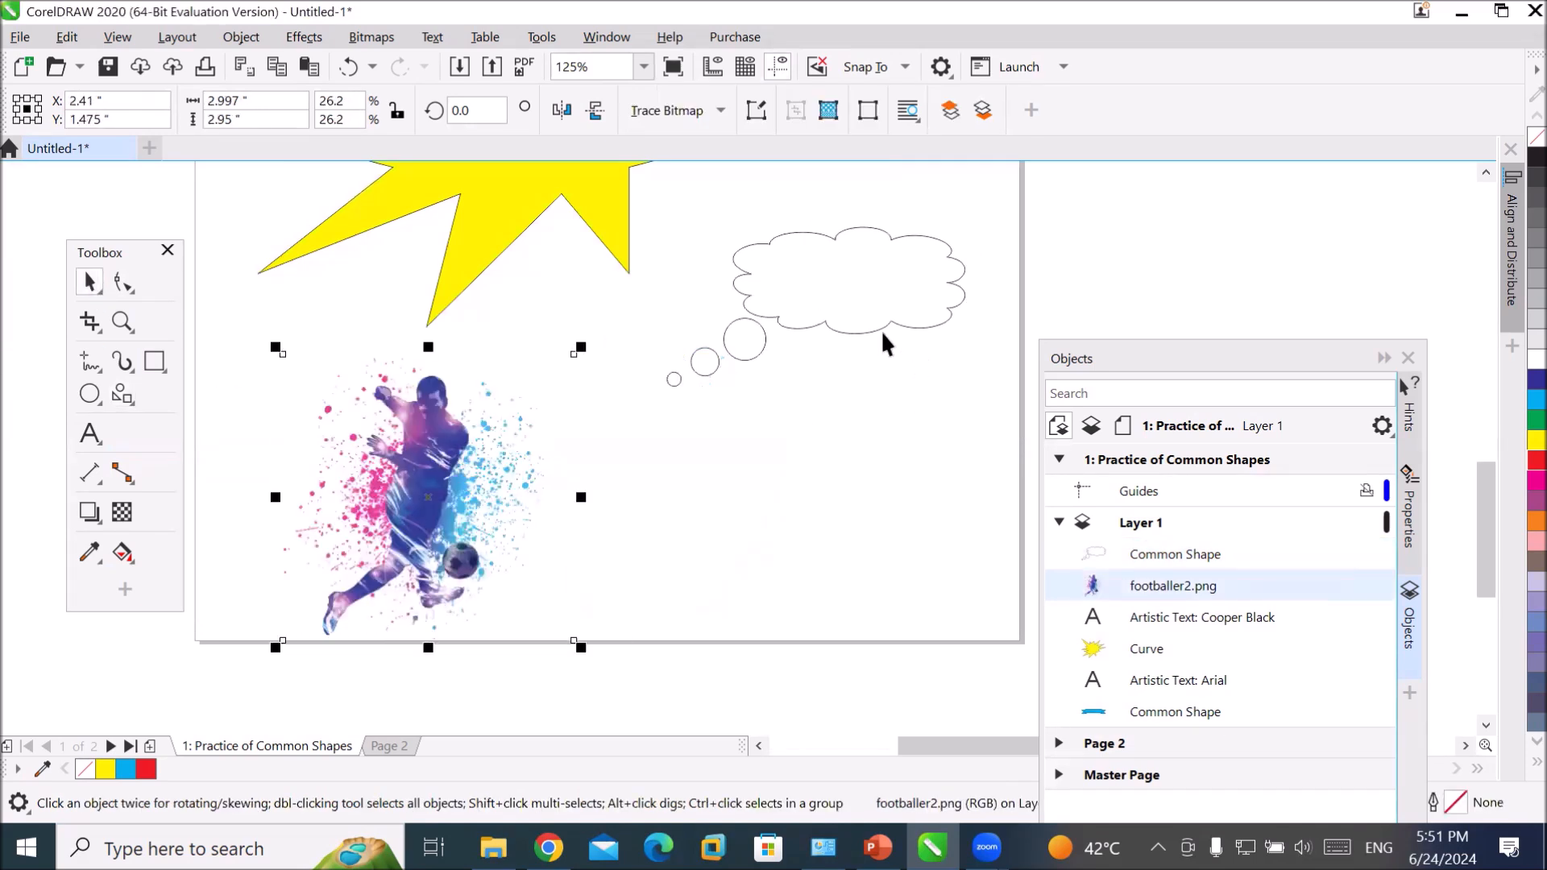
- Re-aim the cloud callout's bubble trail with its glyph handle so the smallest bubble ends down and left, just beside the footballer
{"action": "left_click", "coordinate": [879, 319]}
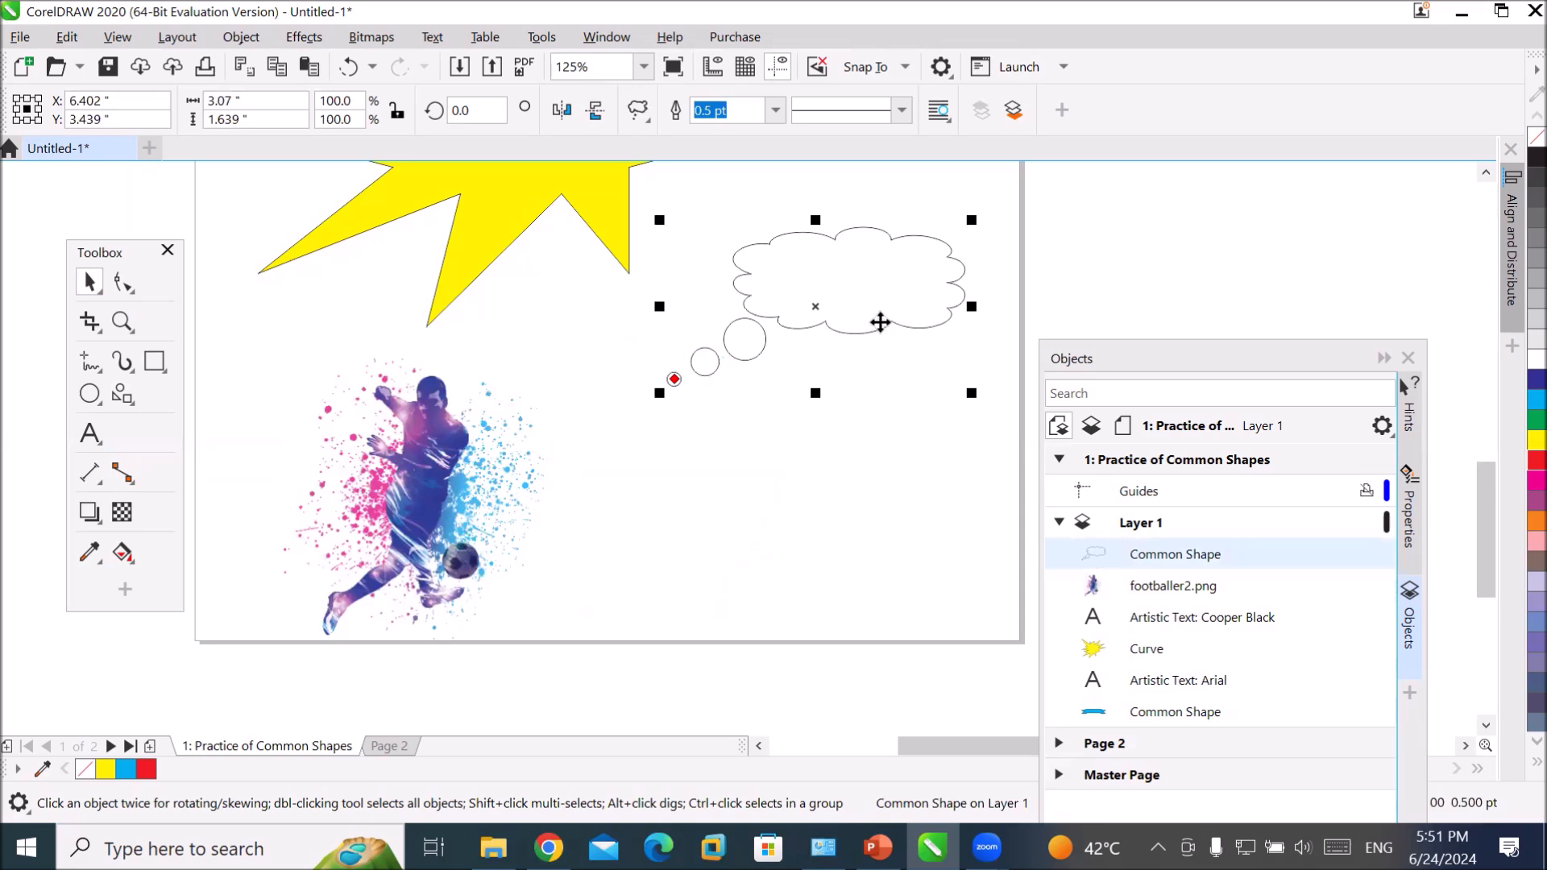
{"action": "left_click", "coordinate": [121, 282]}
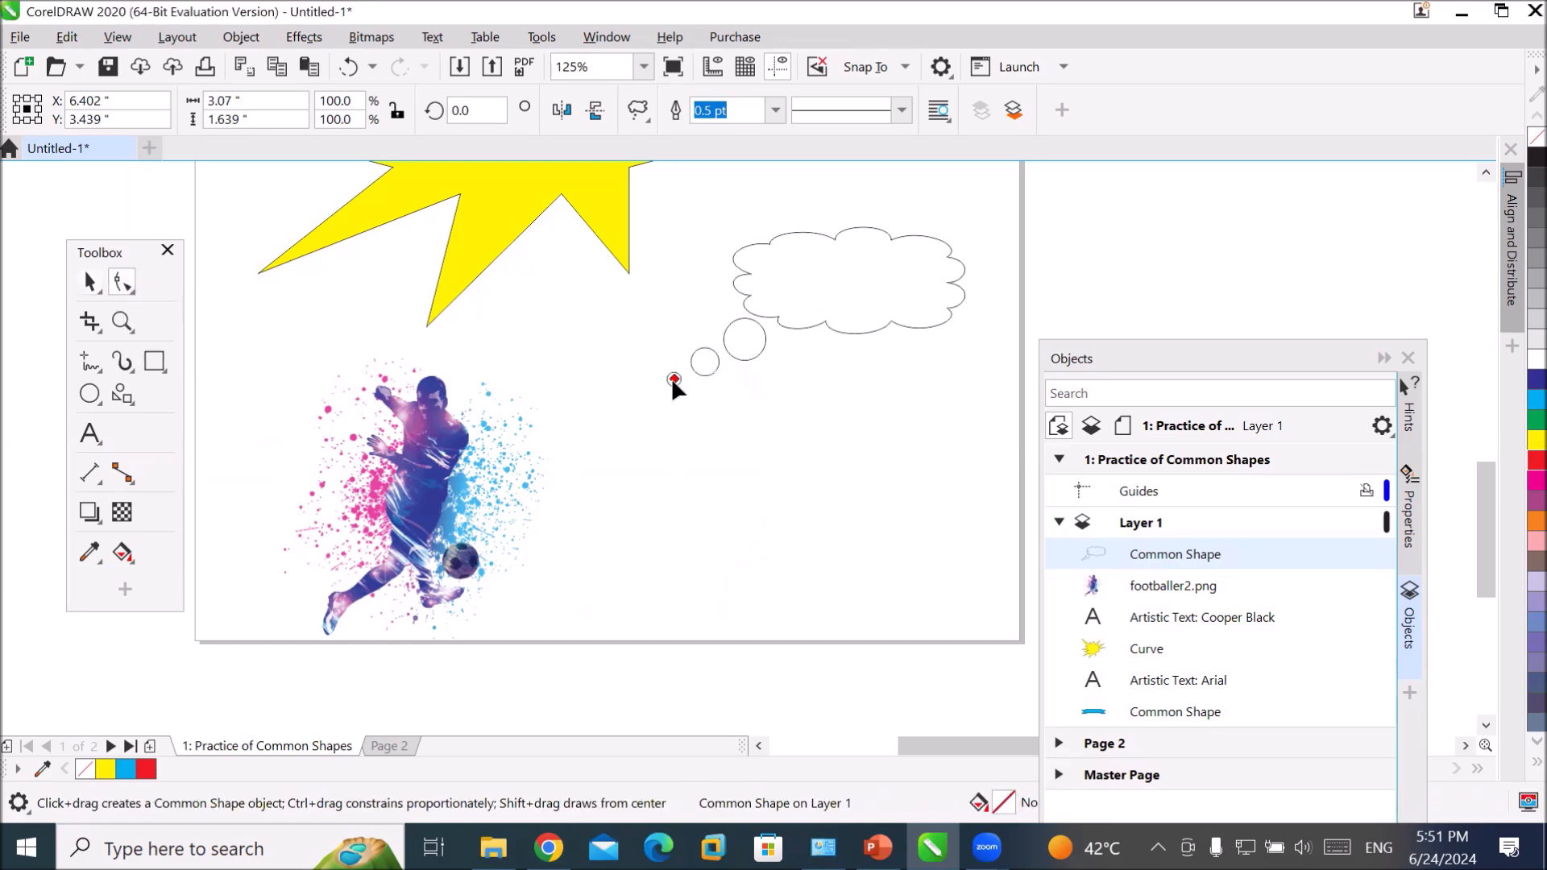
{"action": "left_click_drag", "start_coordinate": [673, 381], "coordinate": [439, 413]}
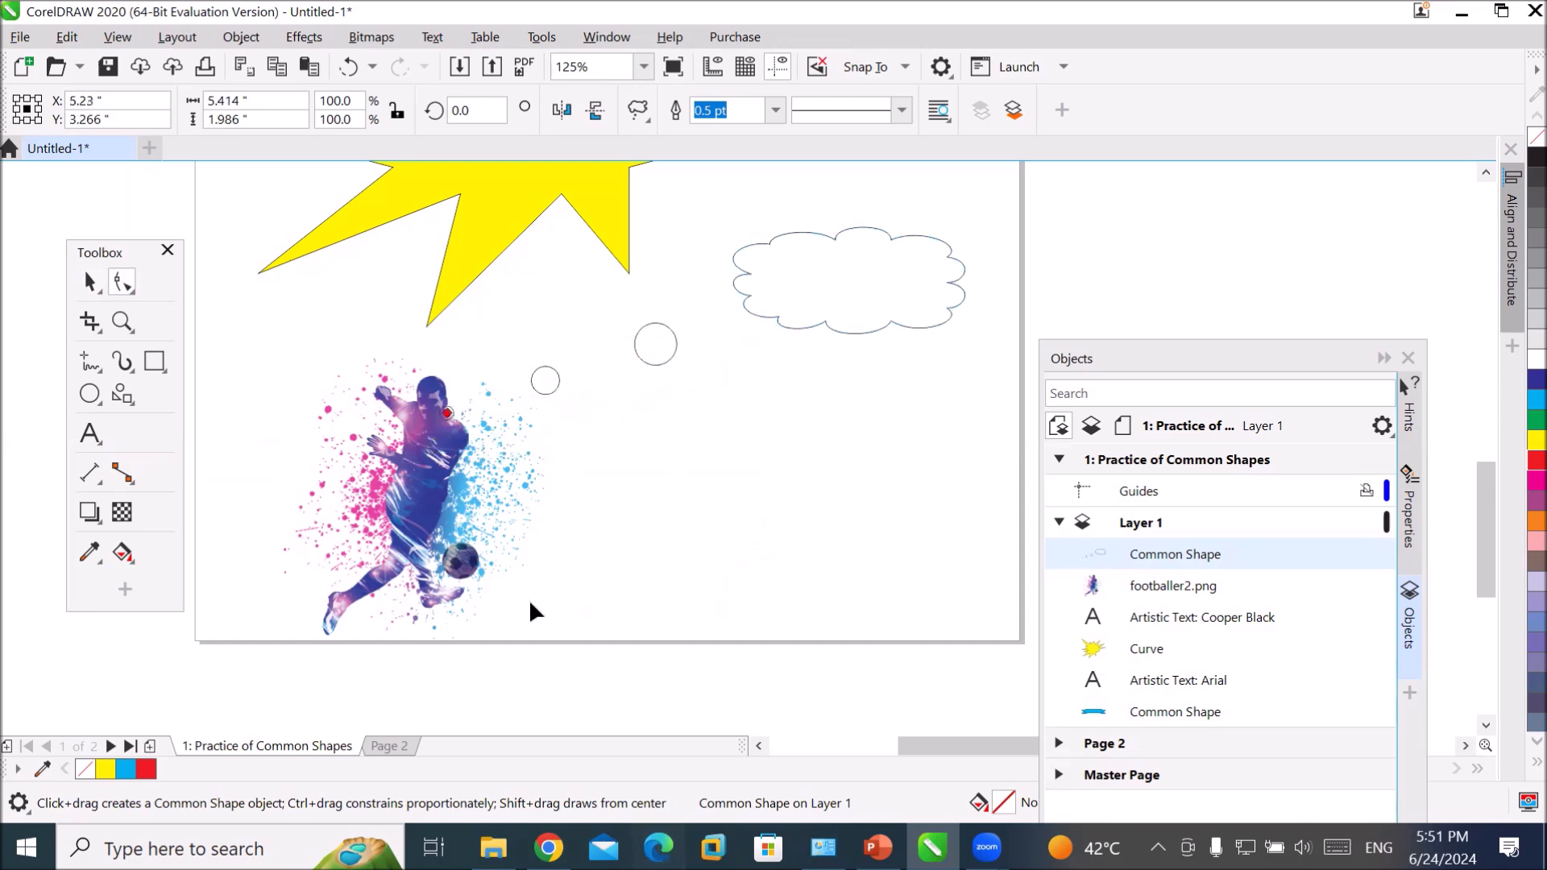
{"action": "left_click_drag", "start_coordinate": [447, 413], "coordinate": [593, 464]}
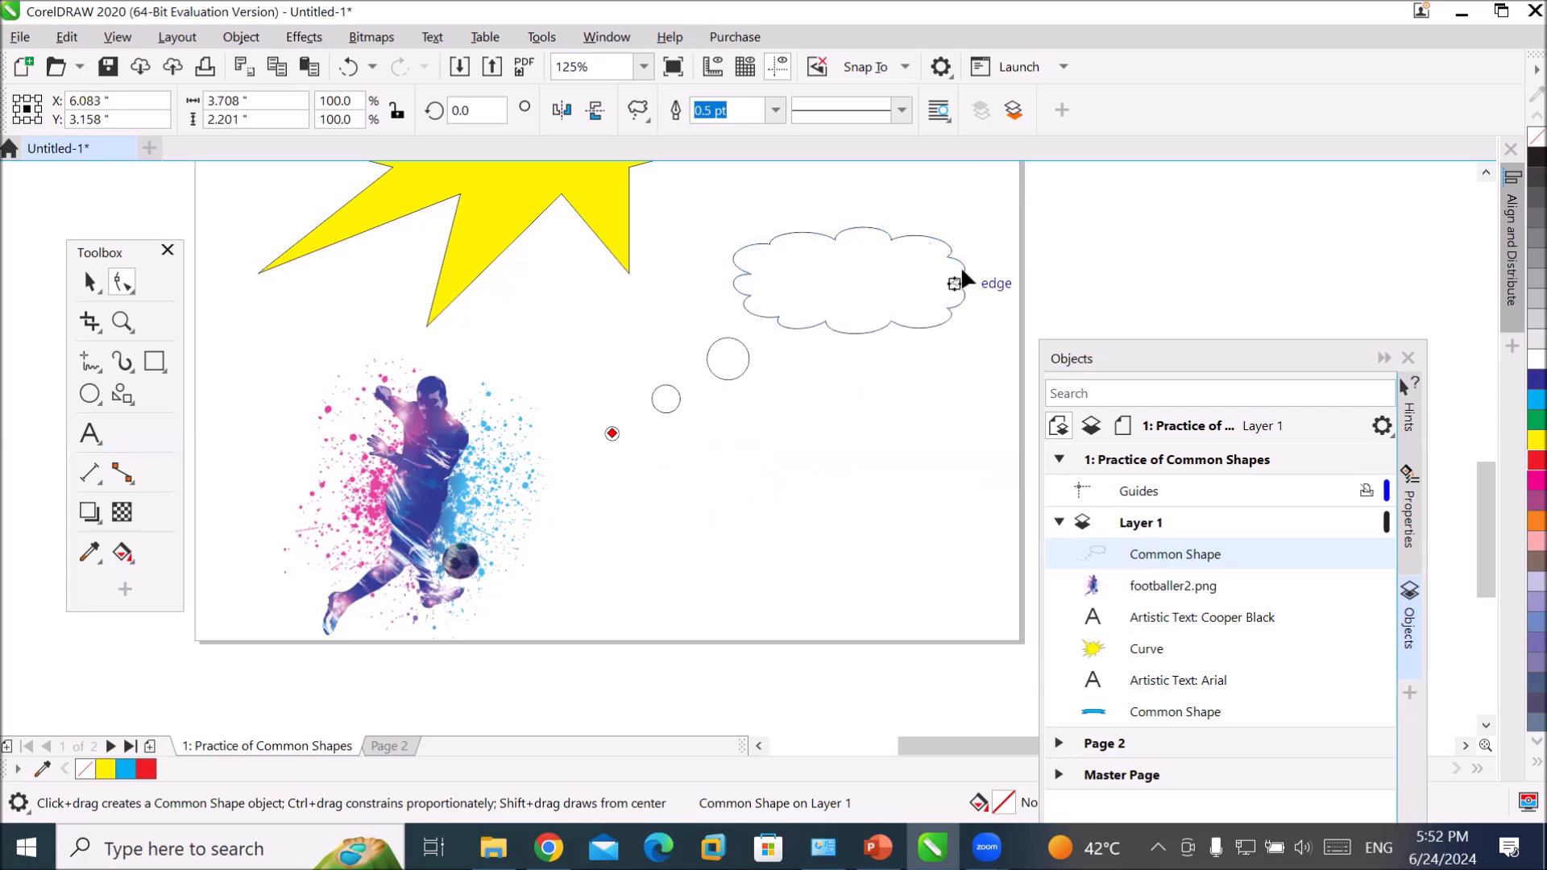
{"action": "scroll", "coordinate": [992, 235], "scroll_direction": "up", "scroll_amount": 1}
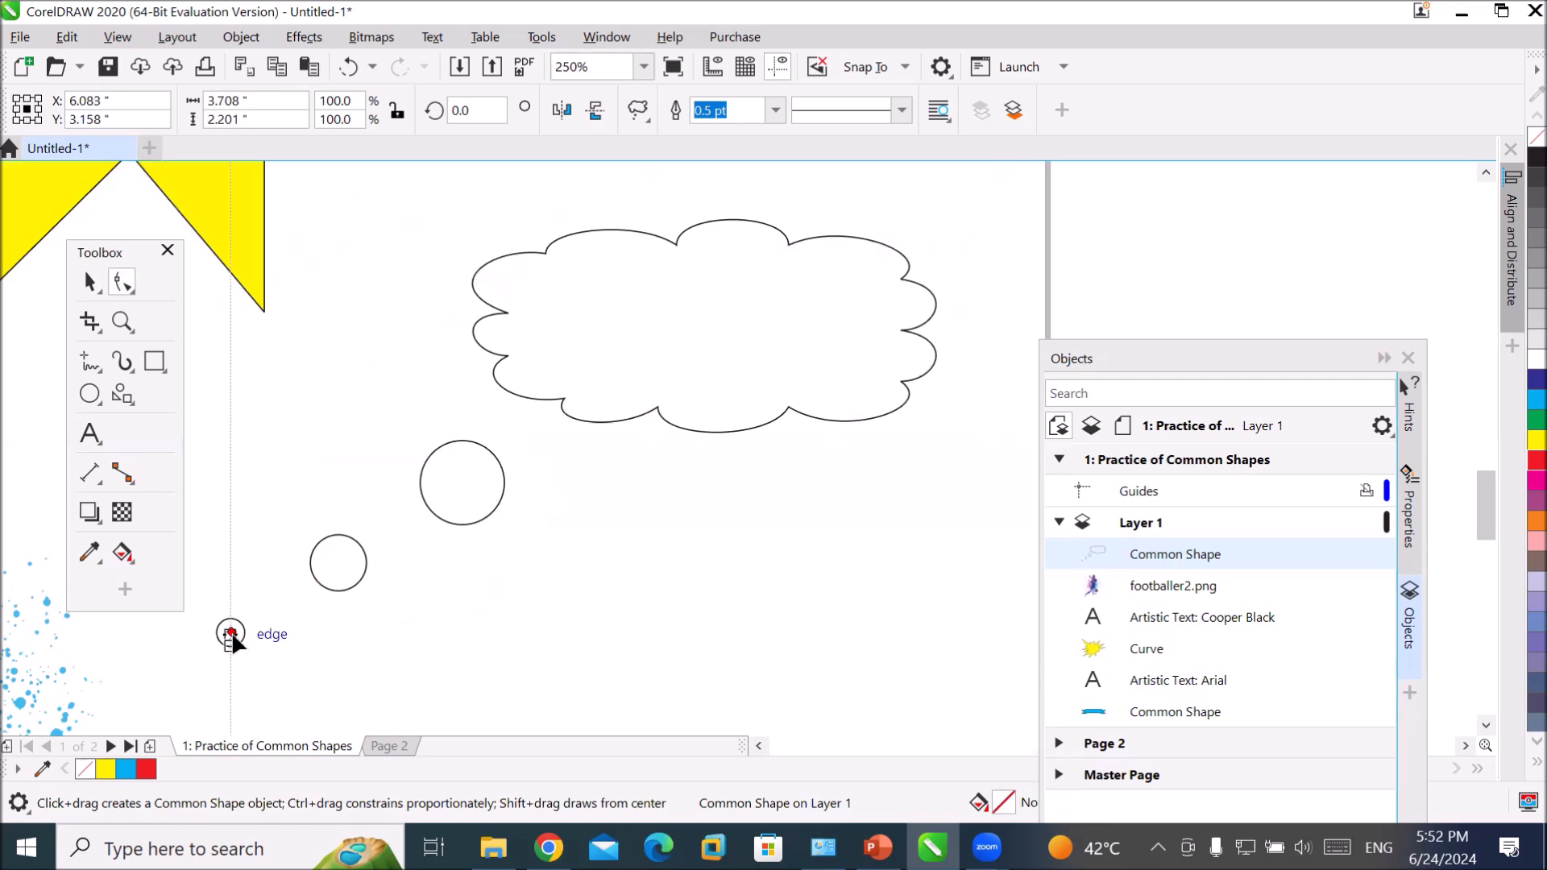
{"action": "left_click_drag", "start_coordinate": [230, 633], "coordinate": [235, 669]}
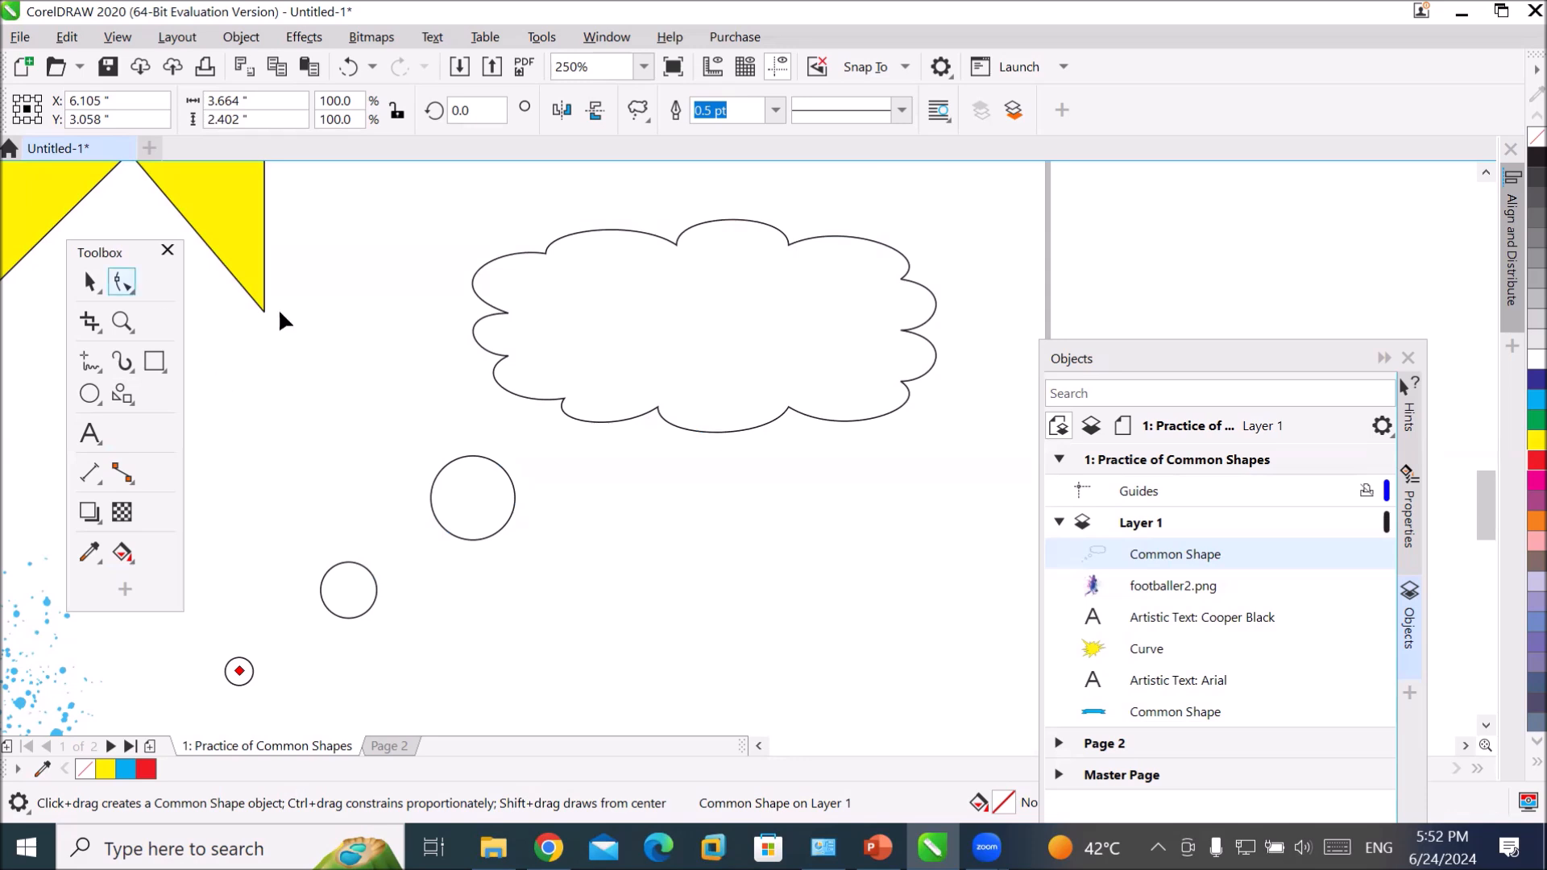
- Convert the cloud callout to curves and fill it with yellow
{"action": "right_click", "coordinate": [666, 345]}
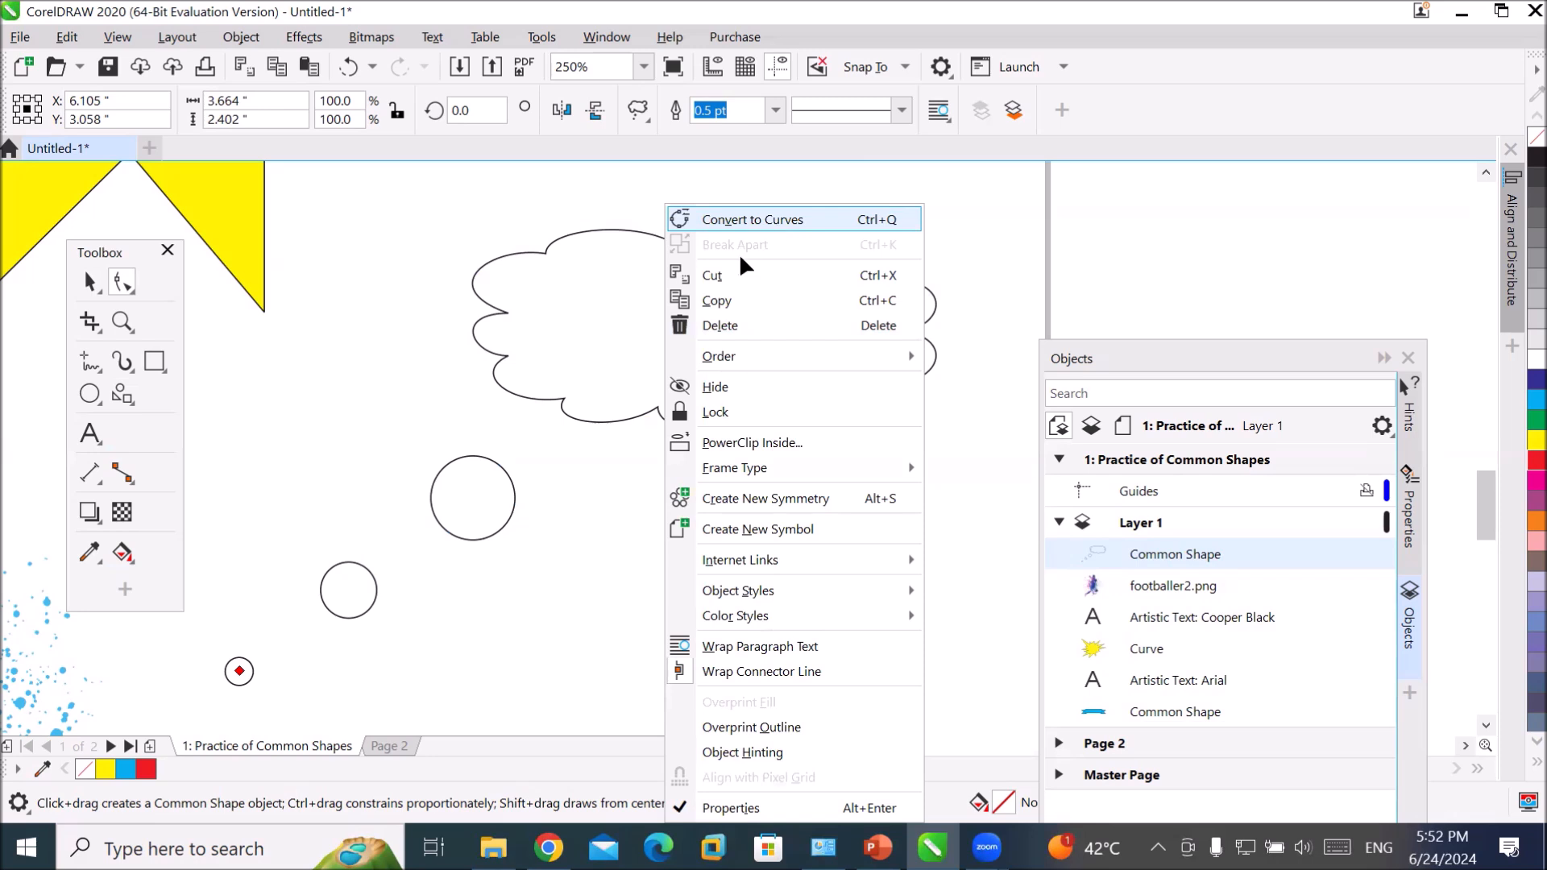
{"action": "right_click", "coordinate": [756, 231]}
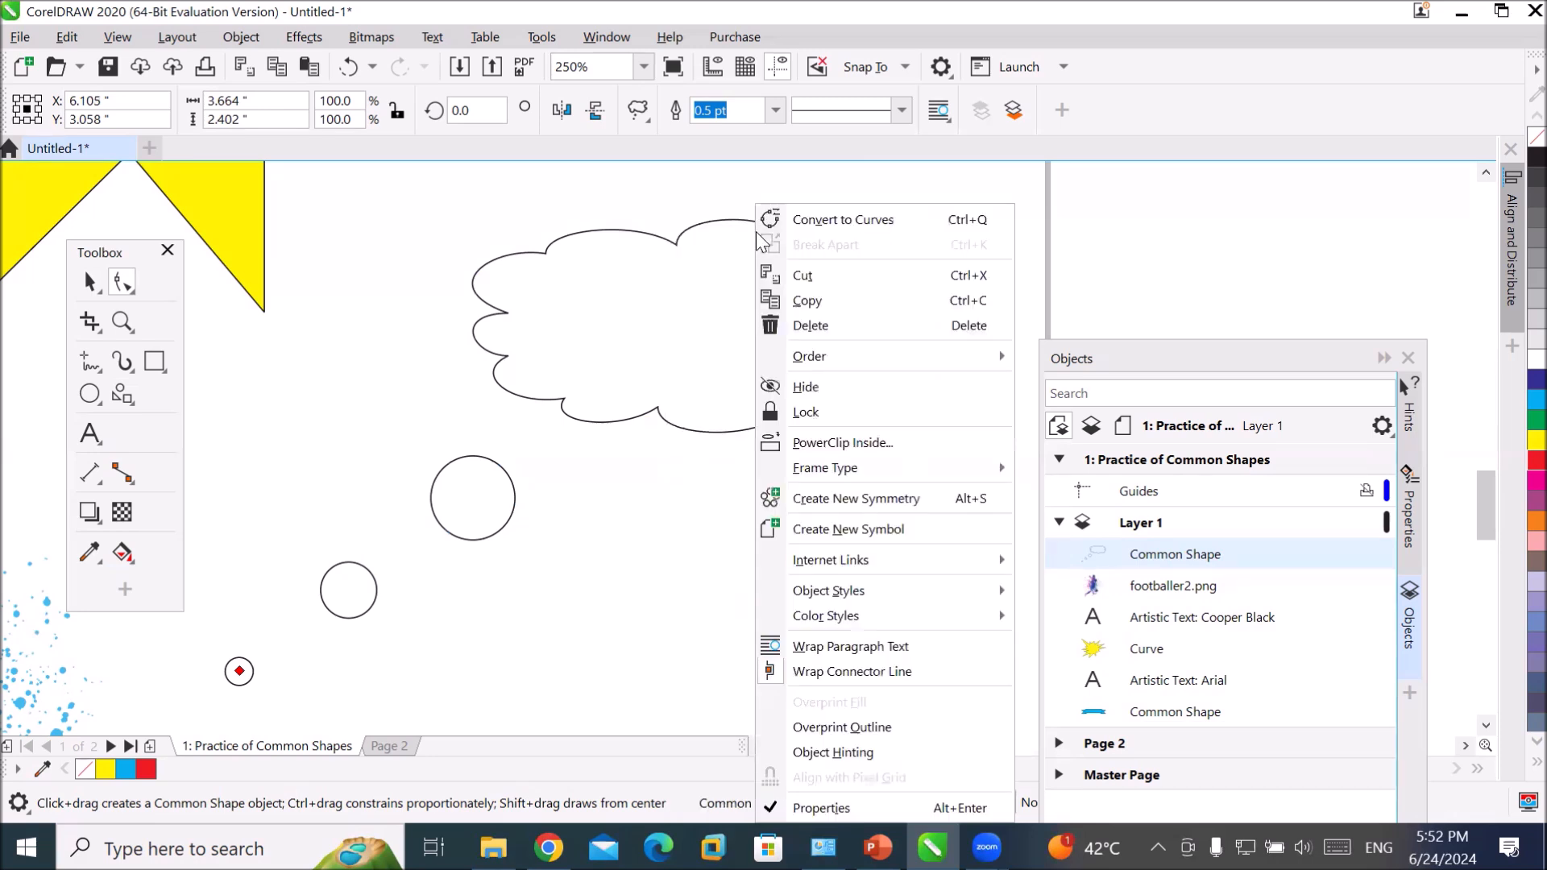
{"action": "left_click", "coordinate": [847, 220]}
{"action": "mouse_move", "coordinate": [877, 846]}
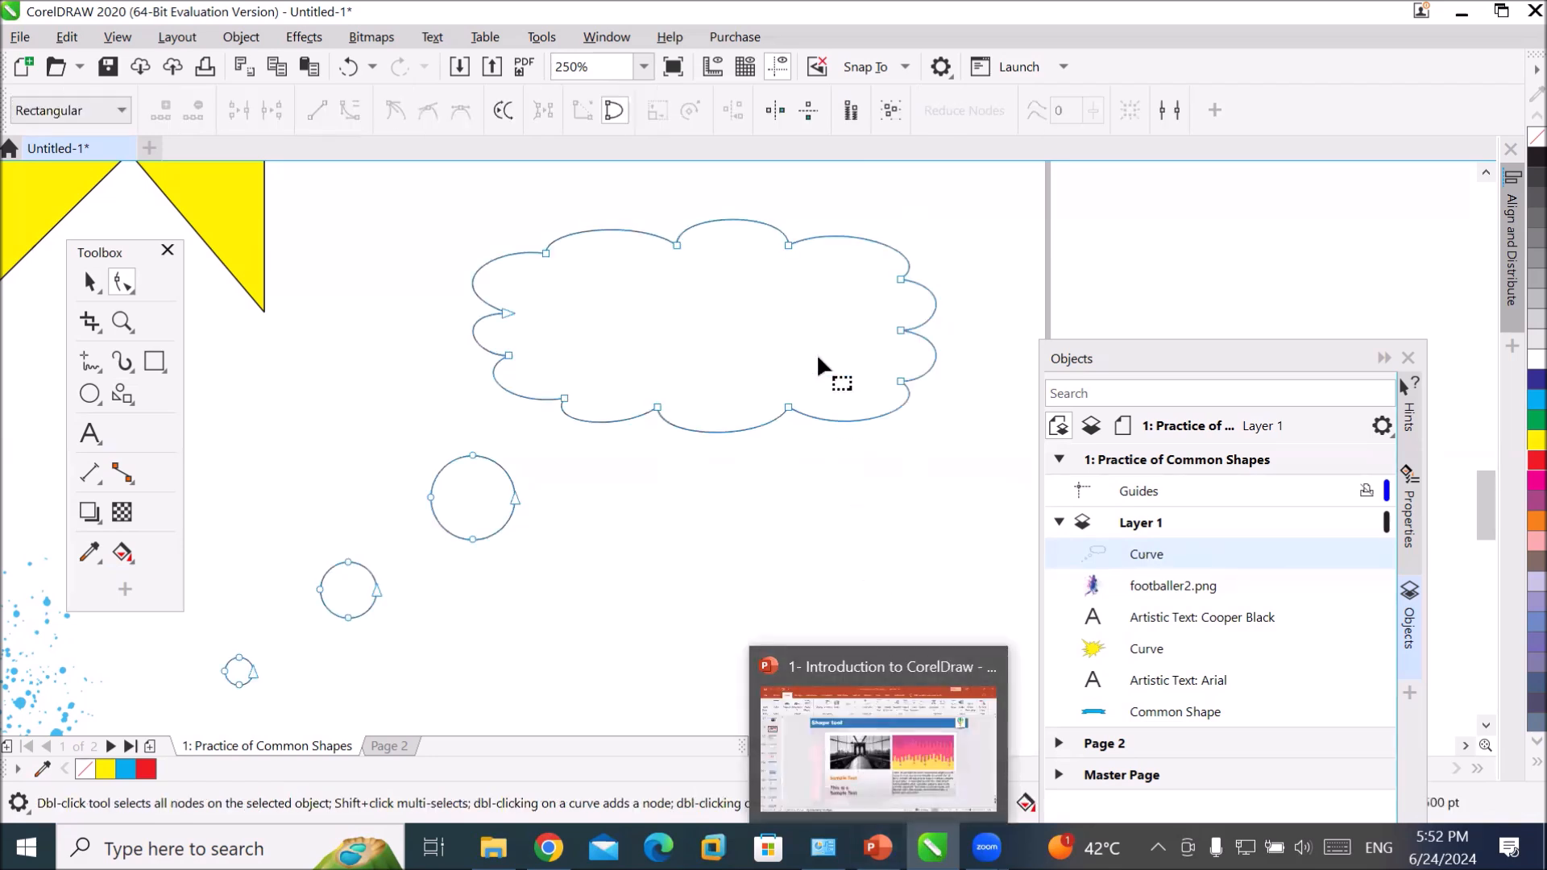
{"action": "scroll", "coordinate": [879, 211], "scroll_direction": "up", "scroll_amount": 2}
{"action": "scroll", "coordinate": [877, 226], "scroll_direction": "down", "scroll_amount": 2}
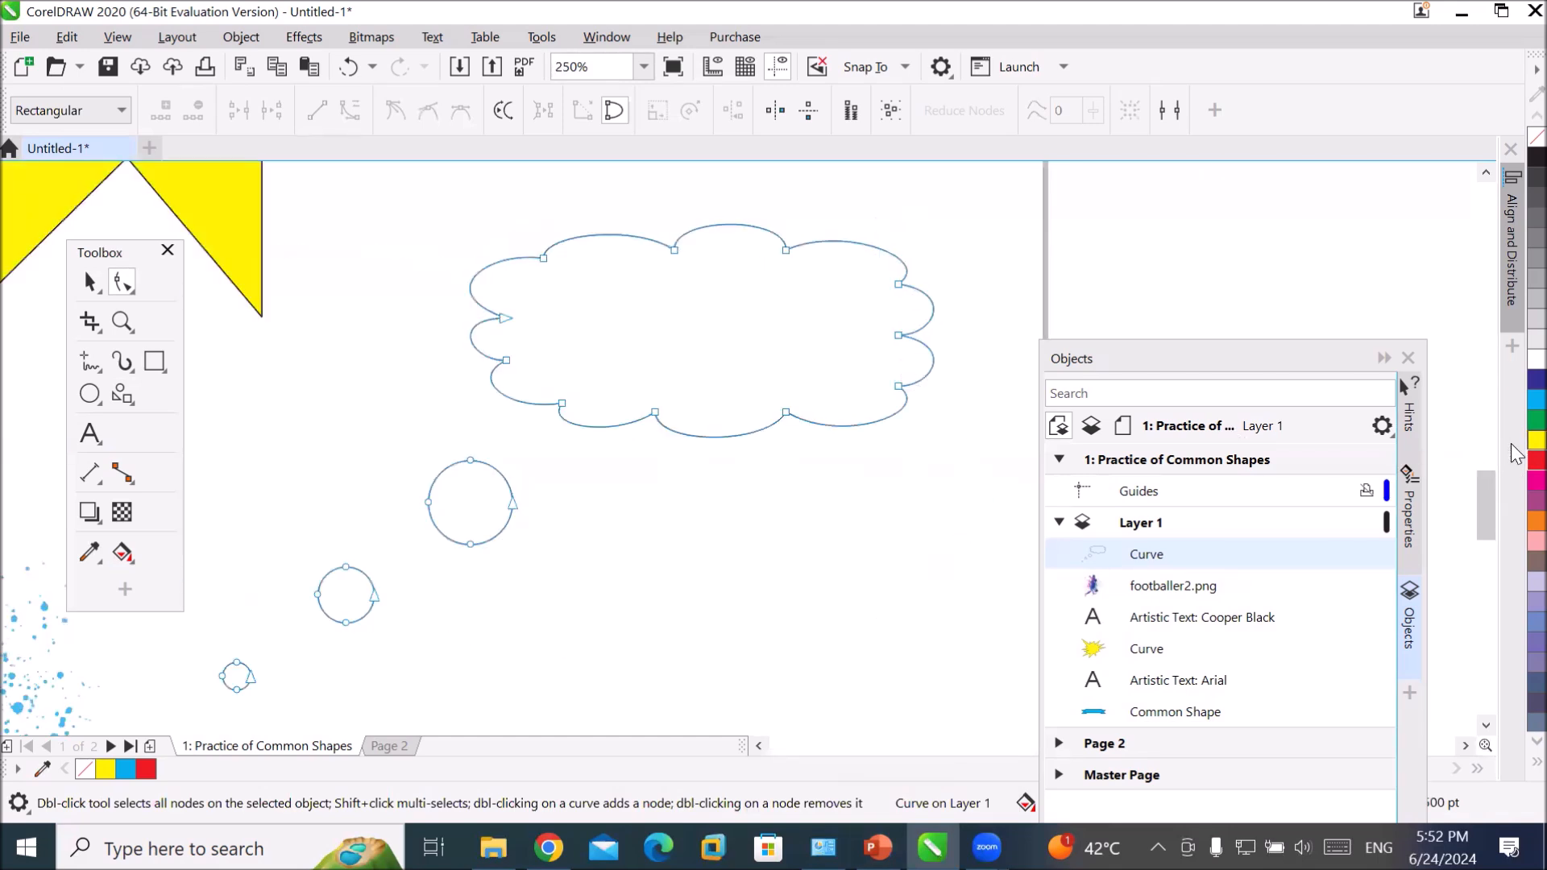
{"action": "left_click", "coordinate": [1535, 440]}
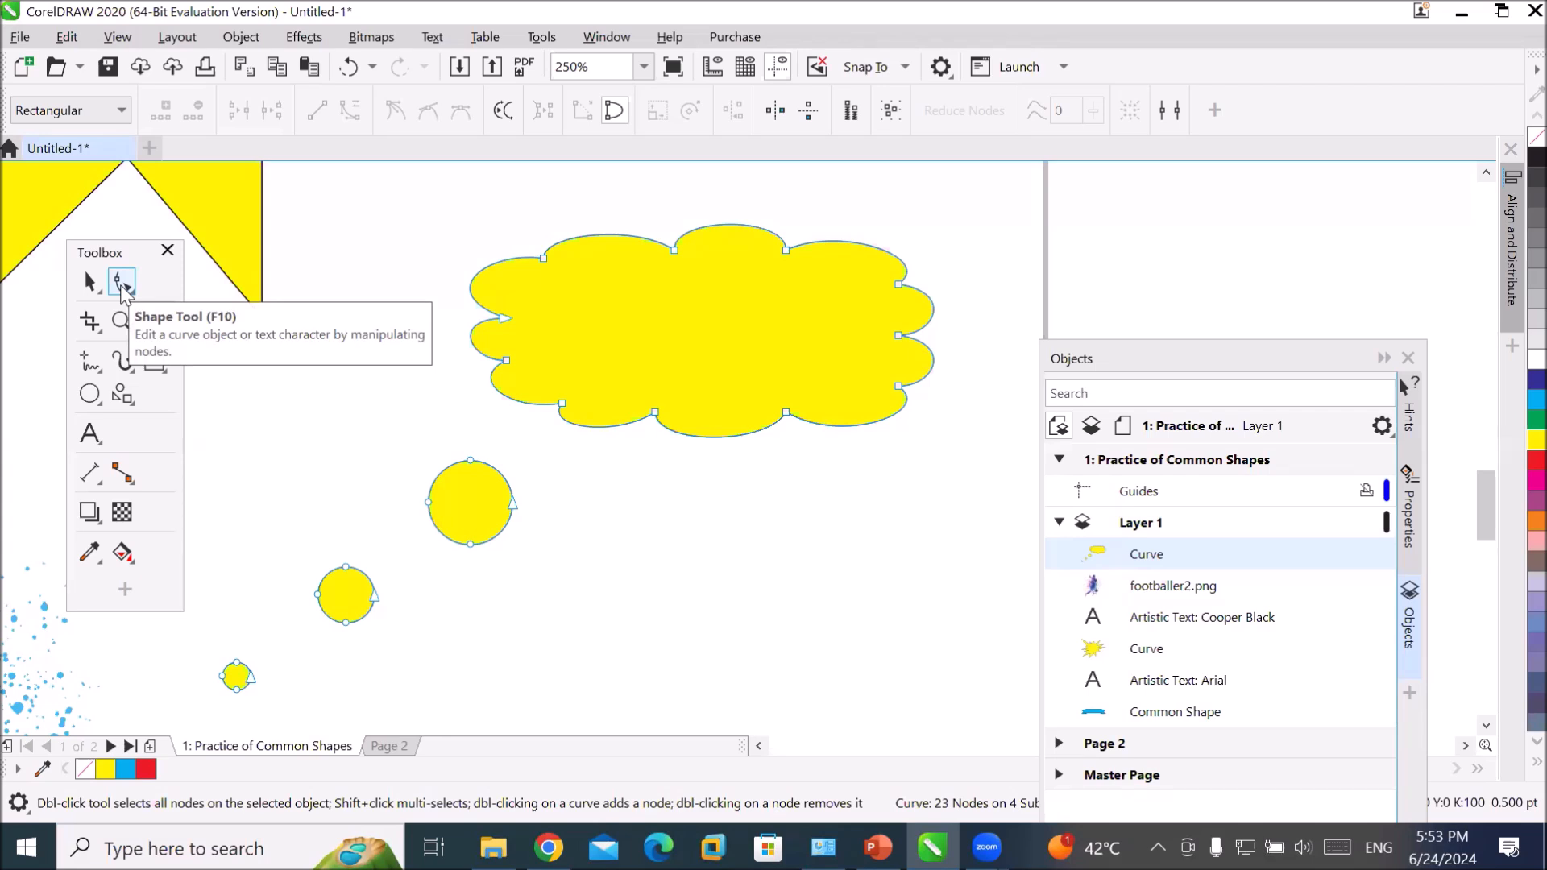
- Pull the left-of-centre node on the cloud's lower edge downward to deepen the lobes beside it
{"action": "left_click", "coordinate": [674, 248]}
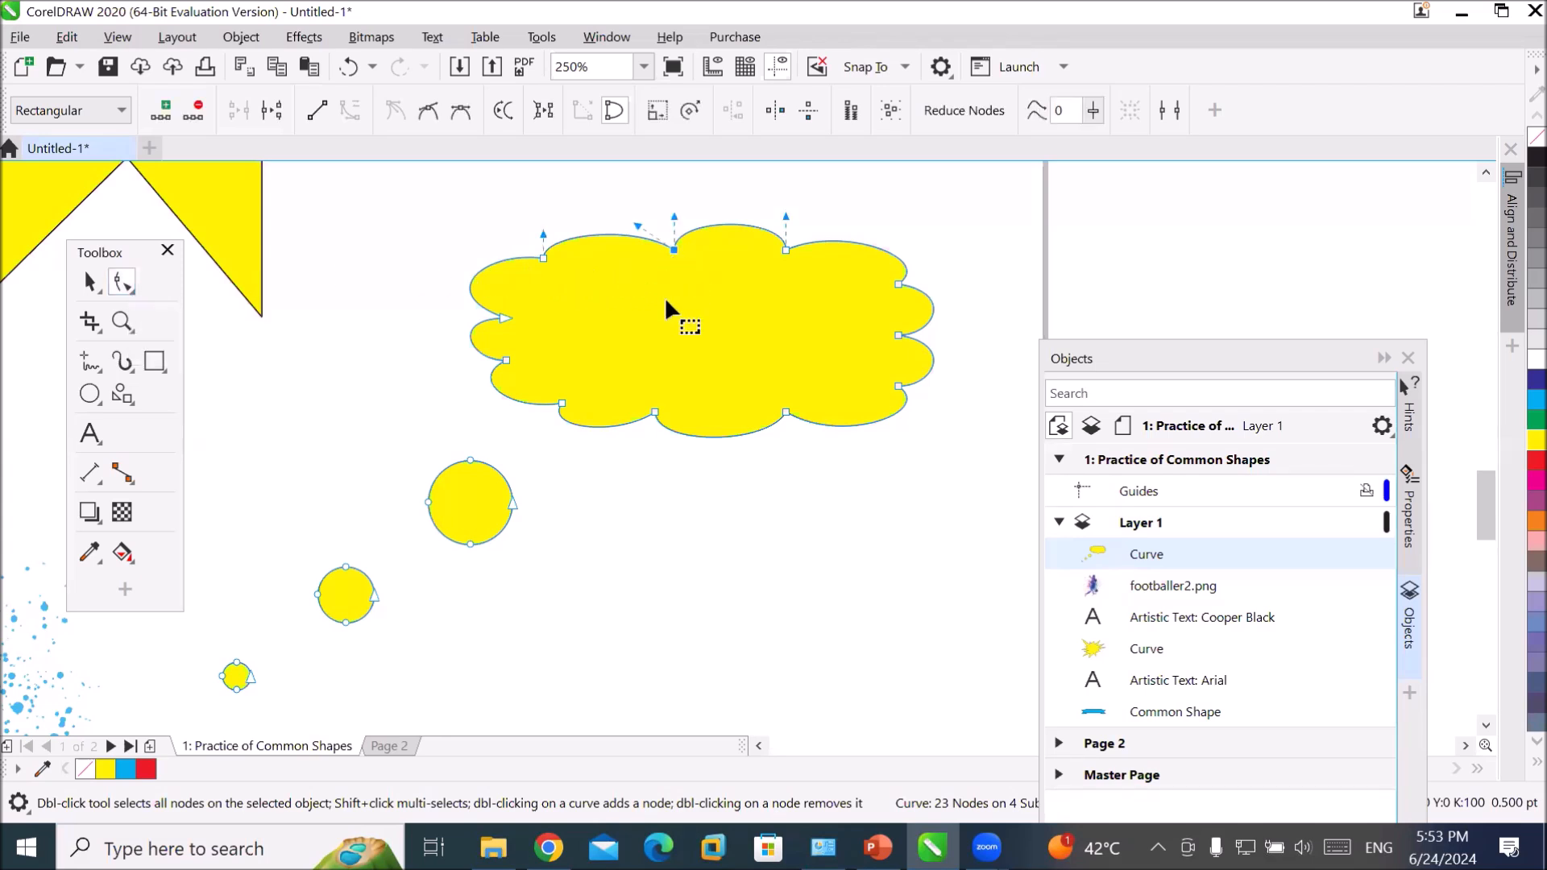
{"action": "left_click", "coordinate": [783, 246]}
{"action": "left_click", "coordinate": [785, 411]}
{"action": "left_click", "coordinate": [655, 412]}
{"action": "left_click_drag", "start_coordinate": [655, 412], "coordinate": [658, 446]}
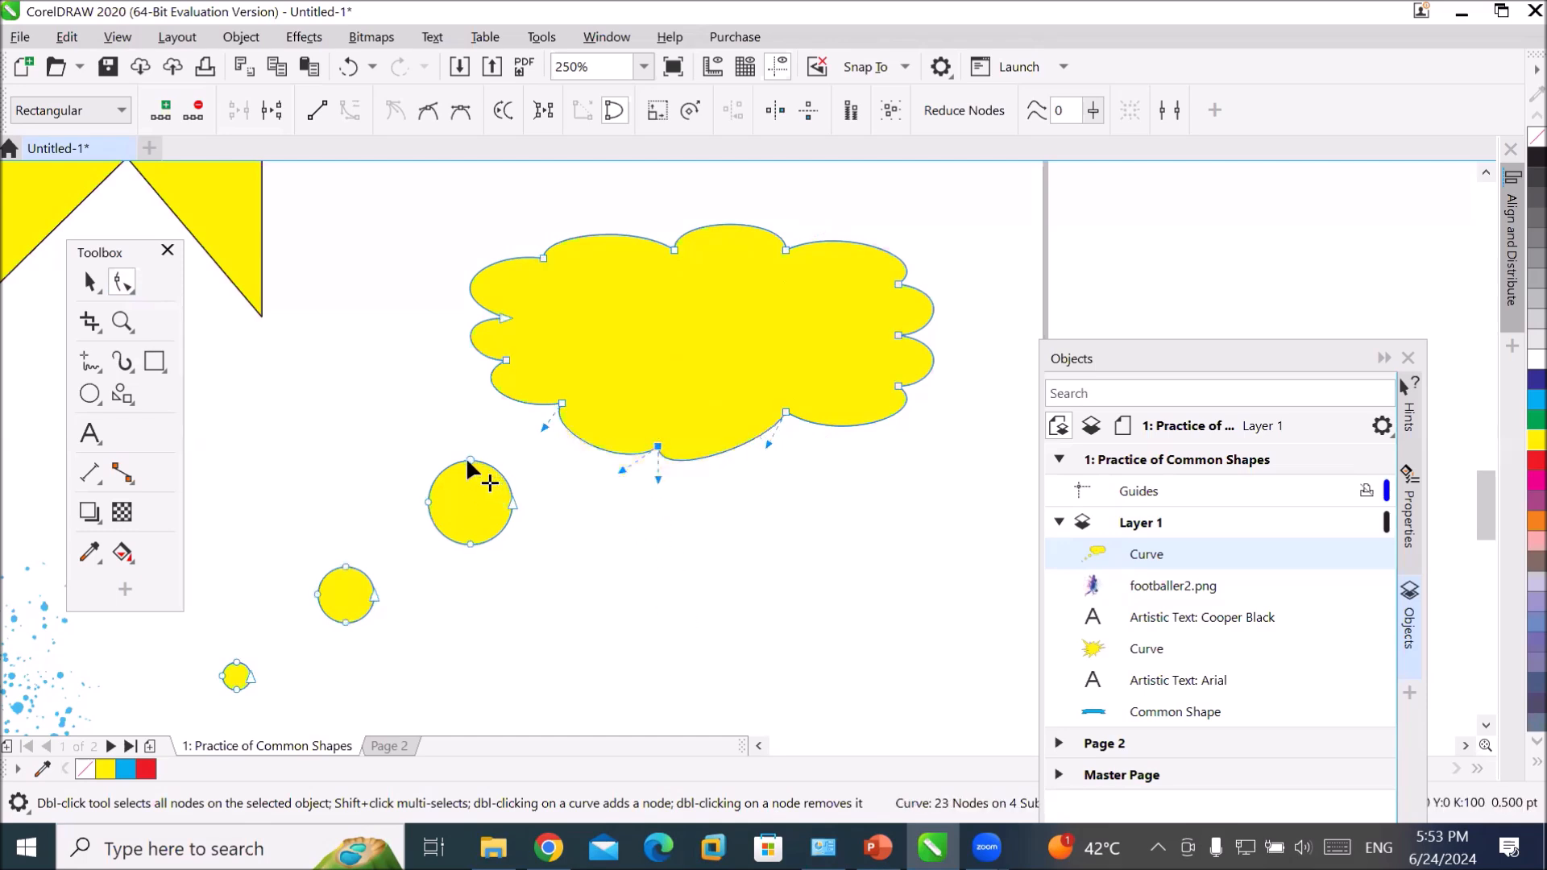
- Dent the three thought bubbles into cup shapes by pulling each one's top node down inside the circle
{"action": "left_click_drag", "start_coordinate": [471, 460], "coordinate": [470, 501]}
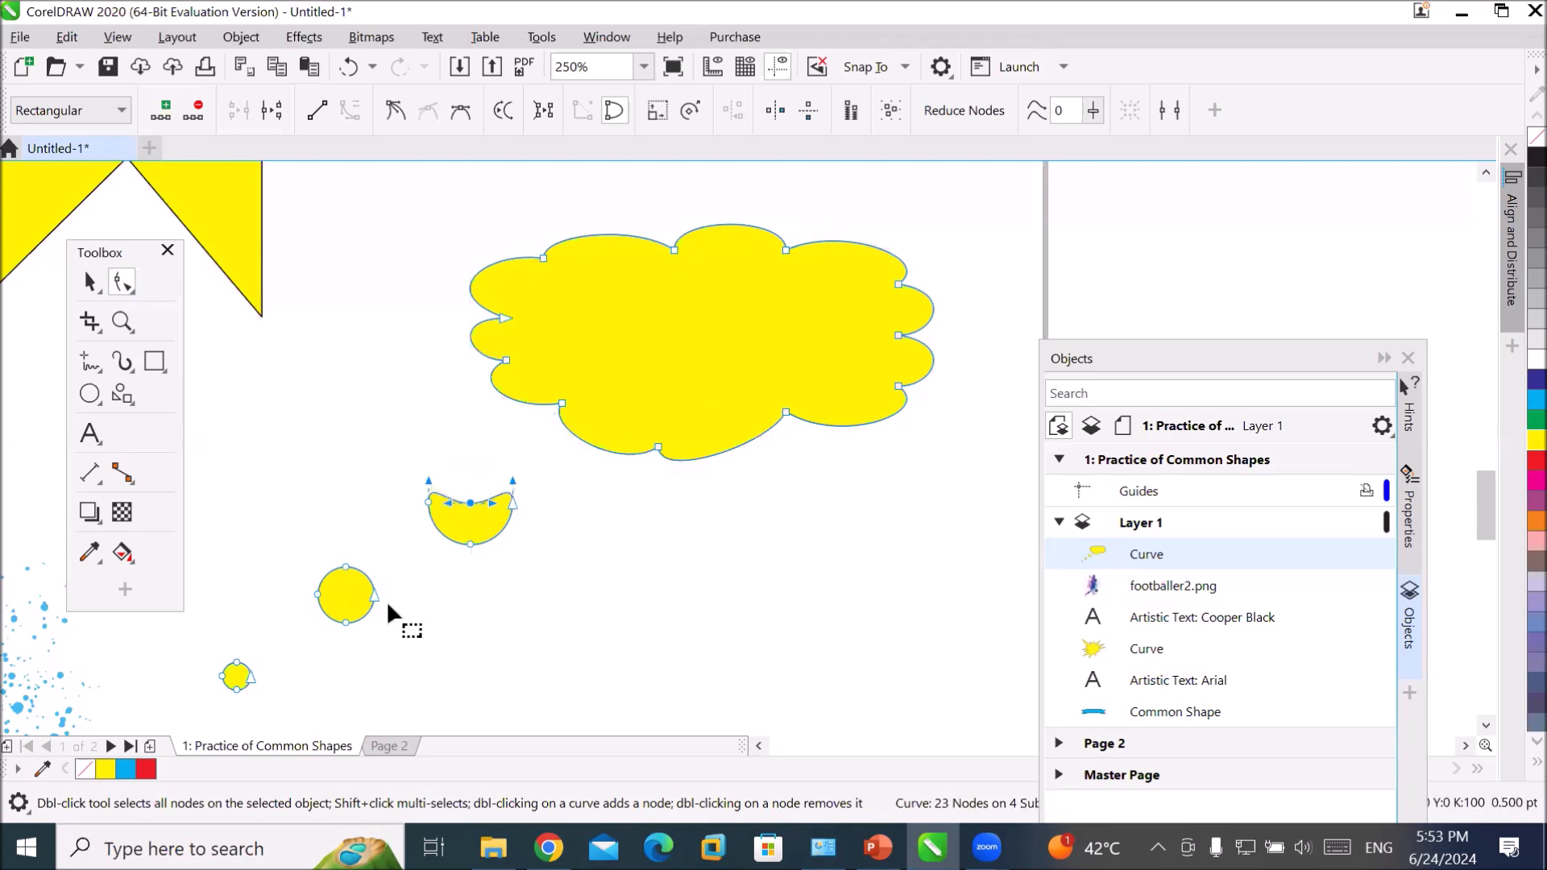
{"action": "double_click", "coordinate": [345, 564]}
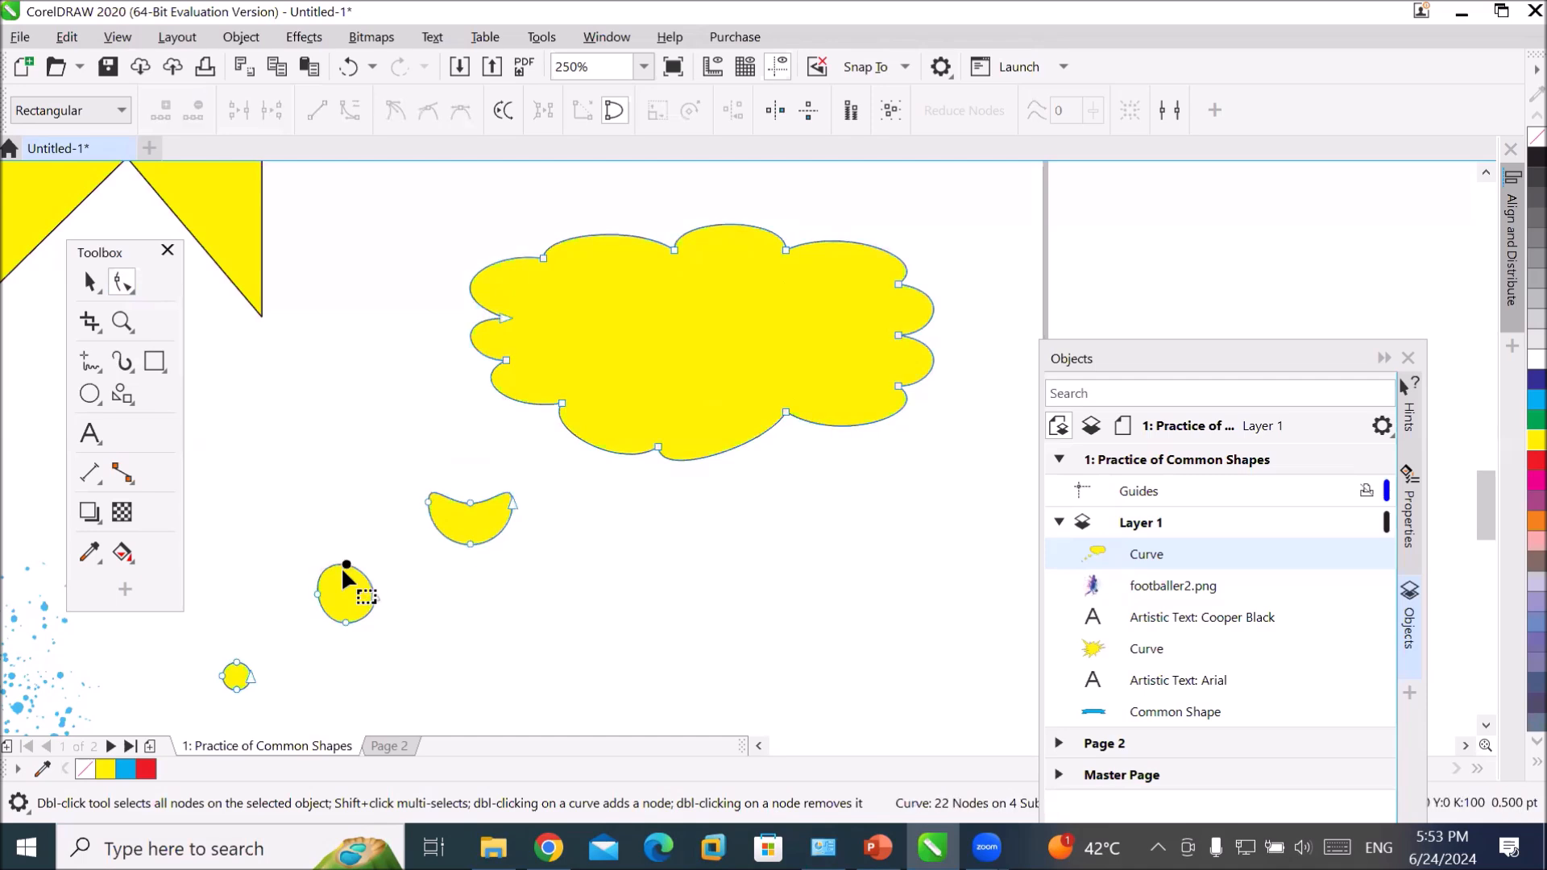
{"action": "left_click", "coordinate": [346, 564]}
{"action": "left_click_drag", "start_coordinate": [346, 565], "coordinate": [347, 588]}
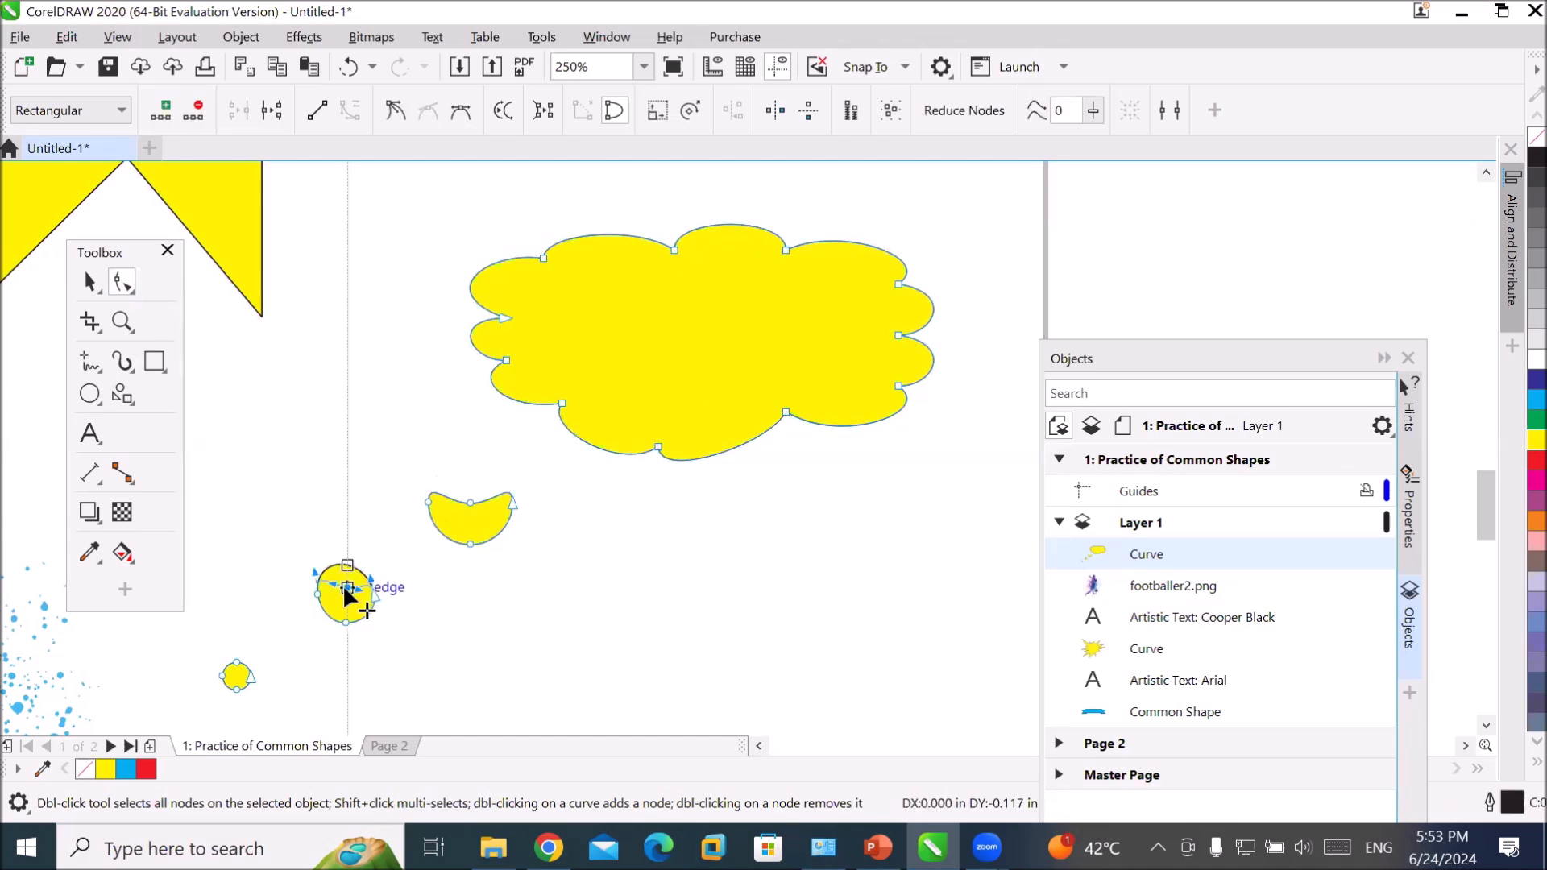
{"action": "left_click", "coordinate": [236, 667]}
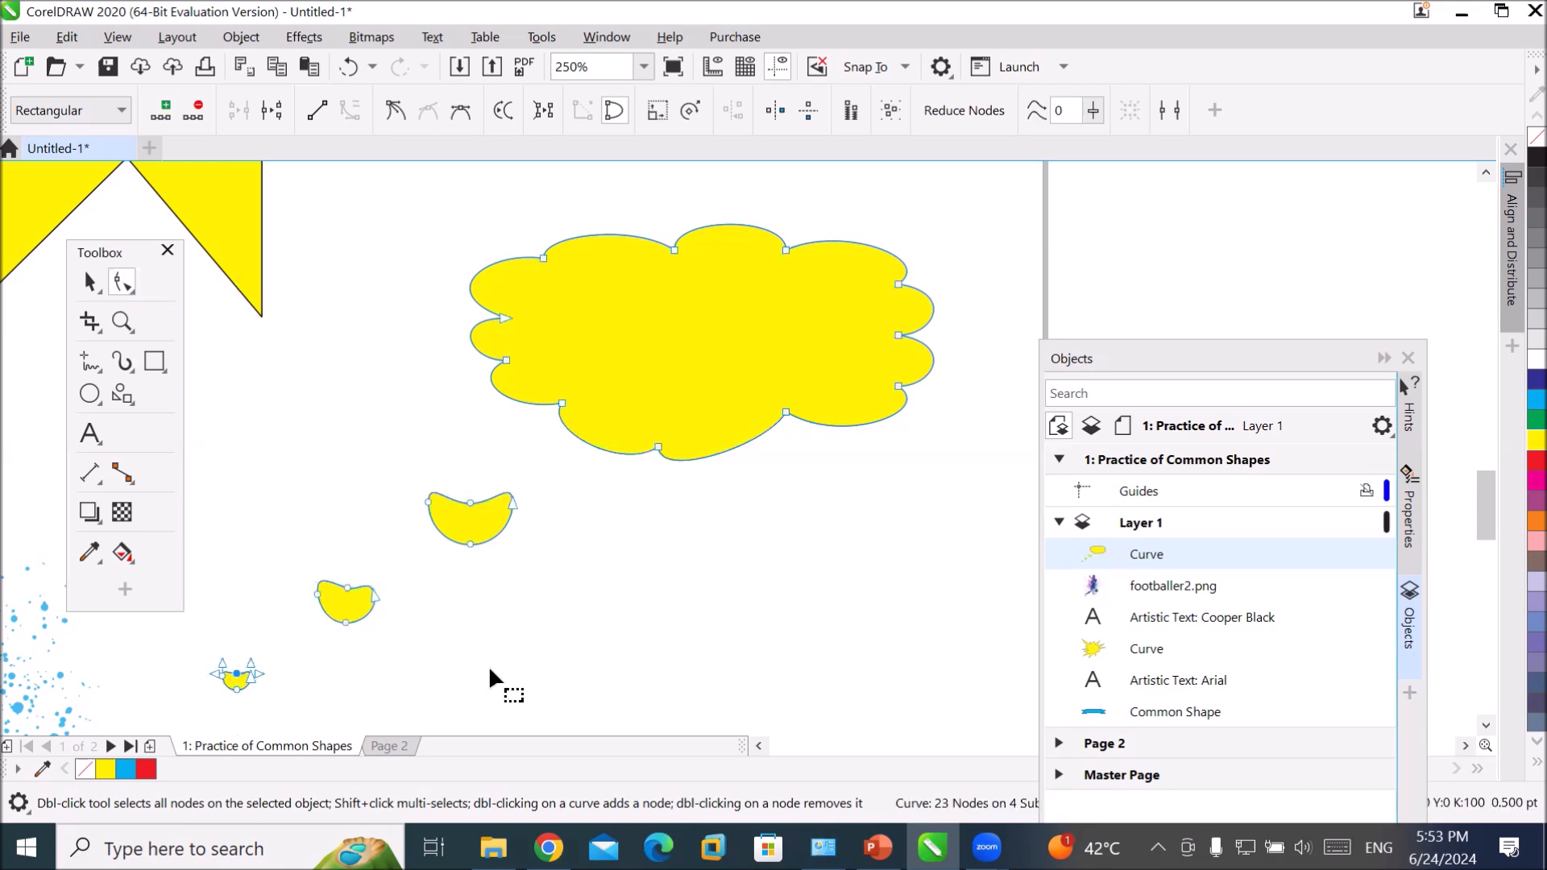
{"action": "key", "text": "Escape"}
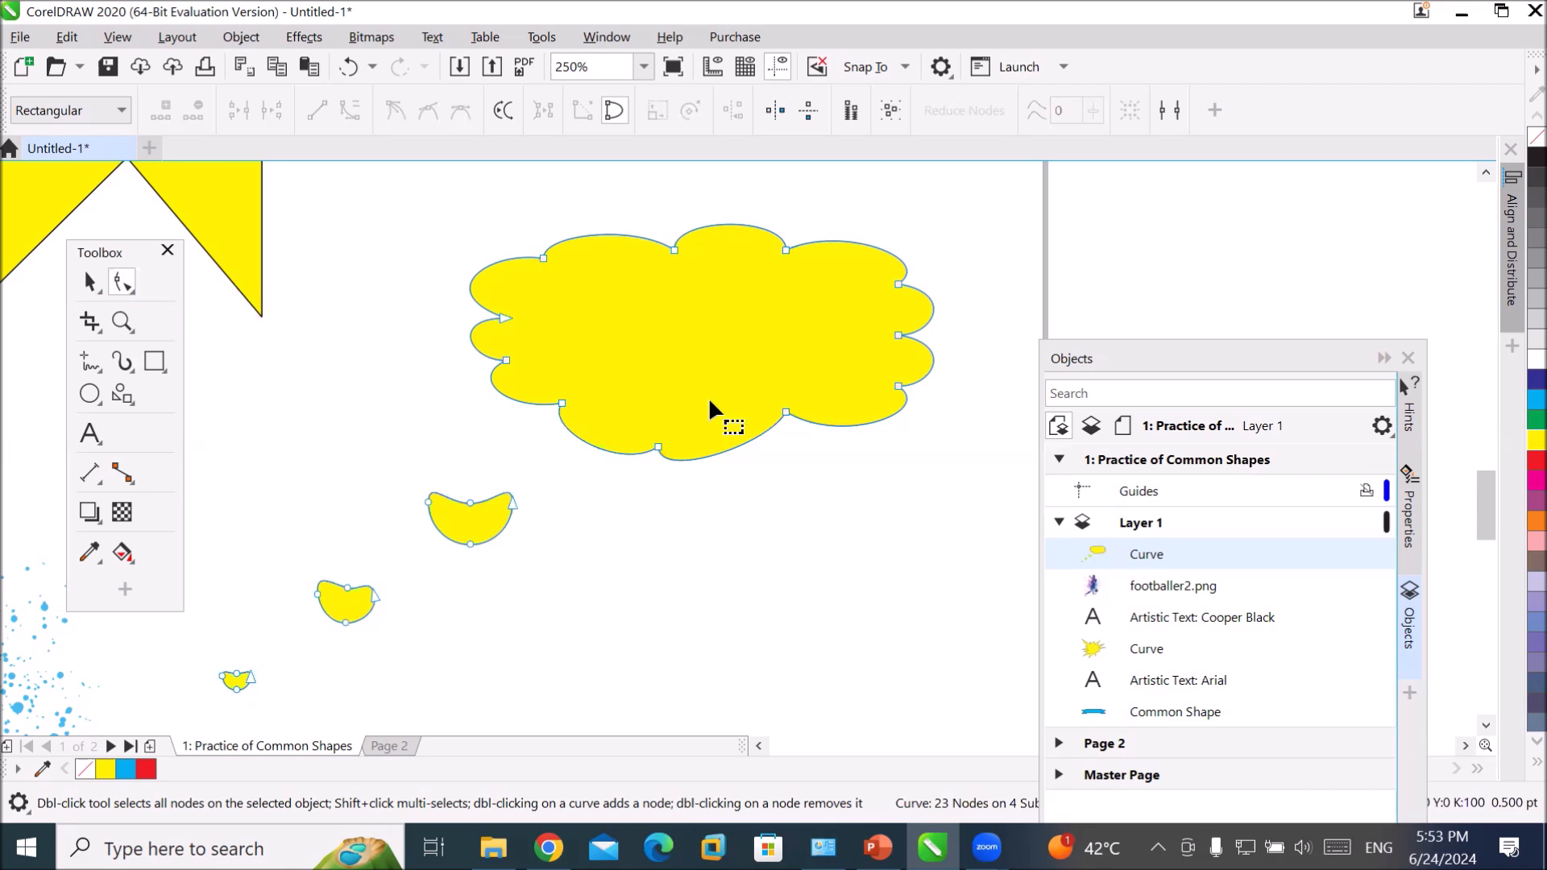
- Delete the two middle nodes on the cloud's upper edge to merge its lobes into one smooth curve
{"action": "scroll", "coordinate": [775, 188], "scroll_direction": "up", "scroll_amount": 3}
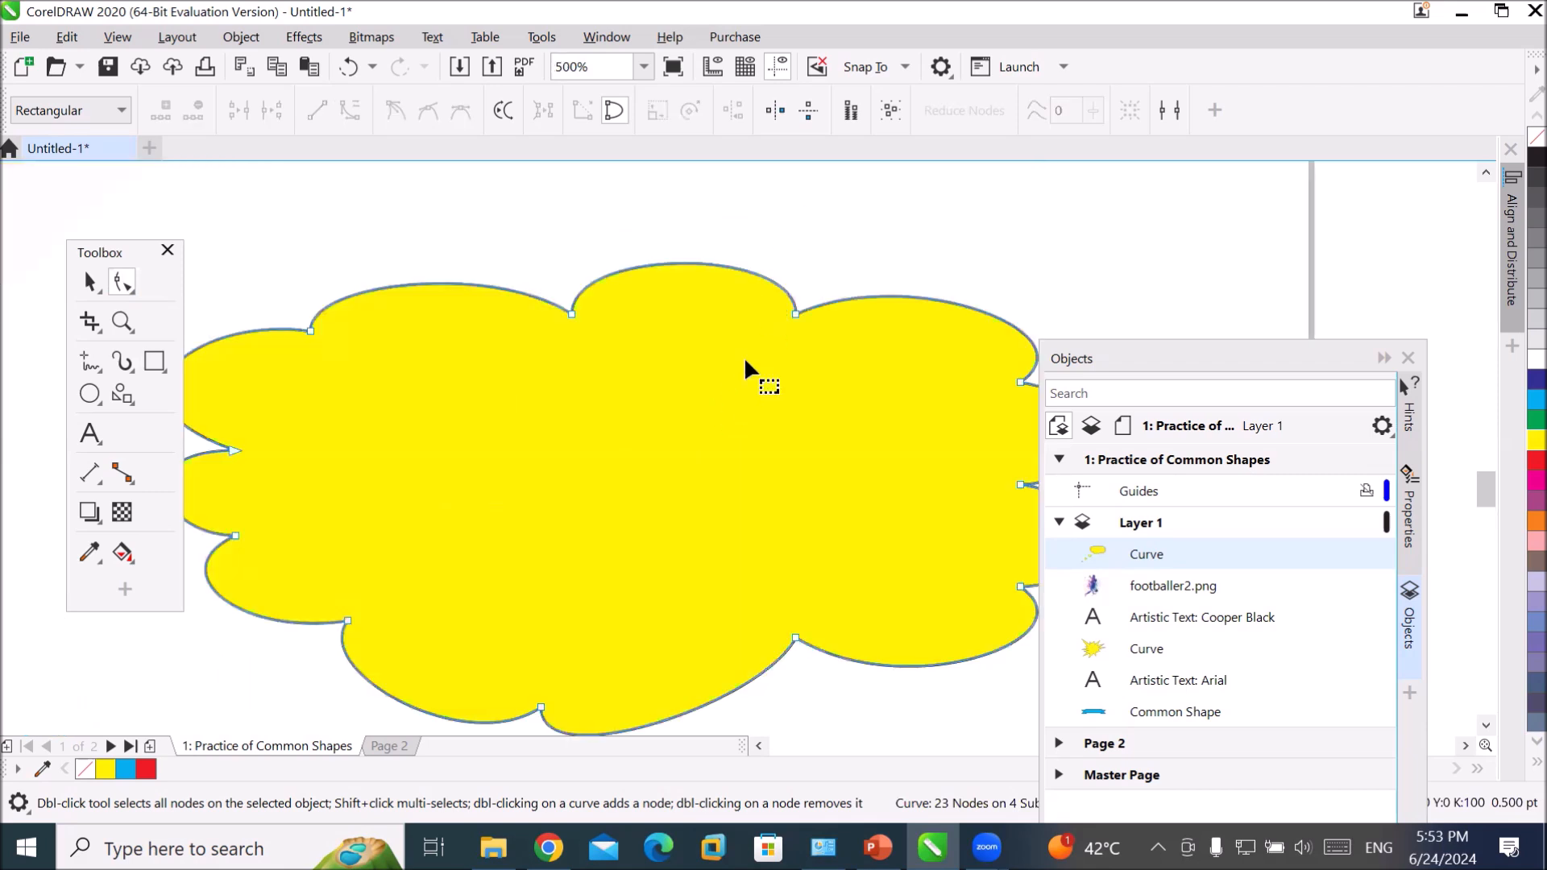
{"action": "left_click", "coordinate": [570, 311]}
{"action": "key", "text": "Delete"}
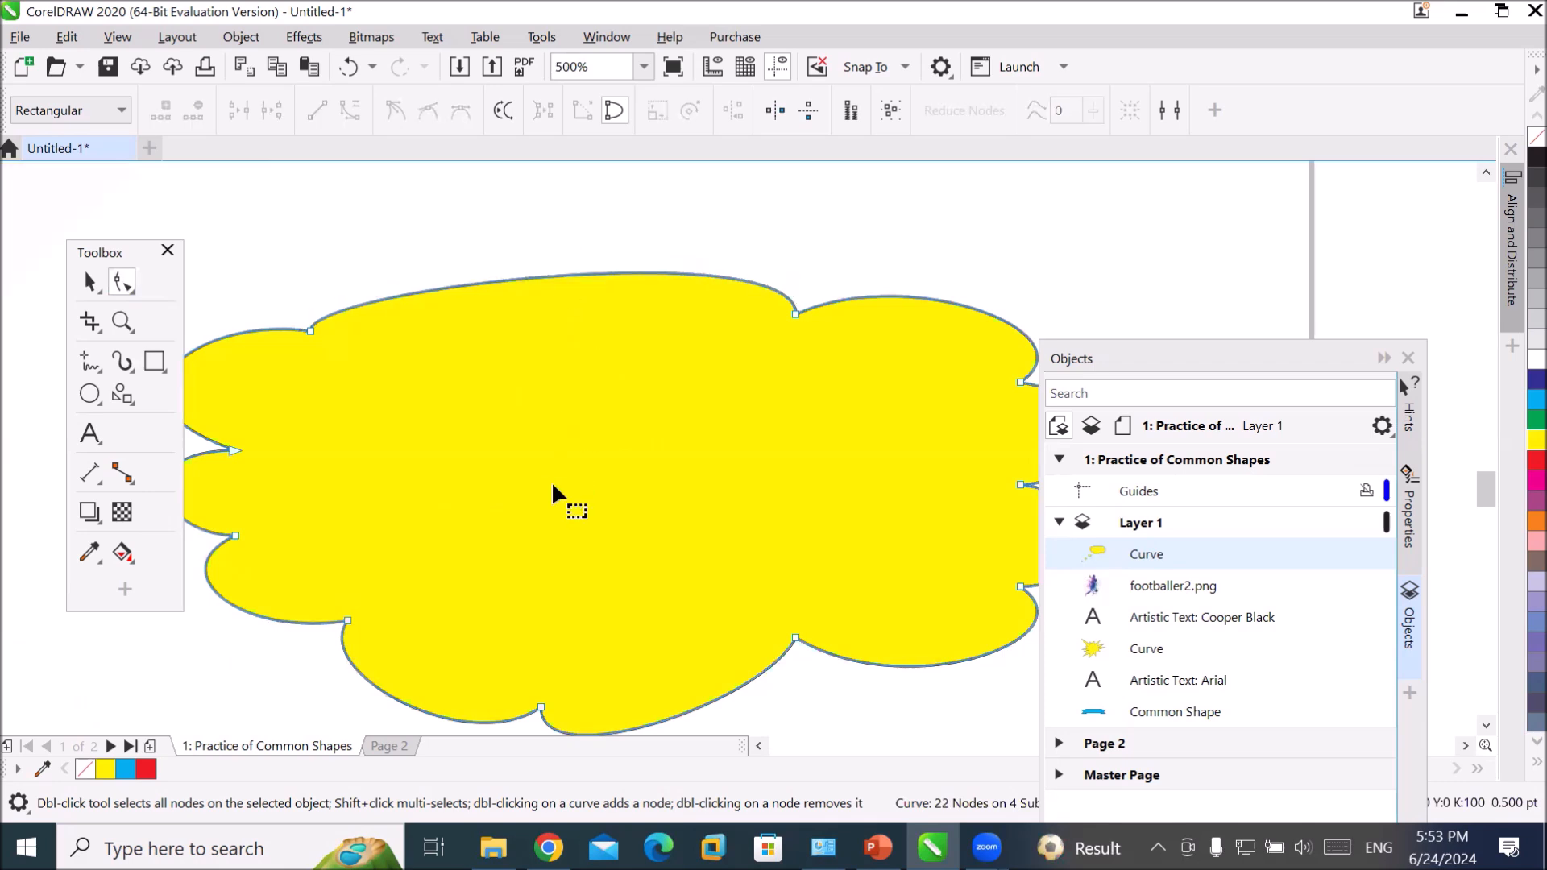
{"action": "left_click", "coordinate": [794, 311]}
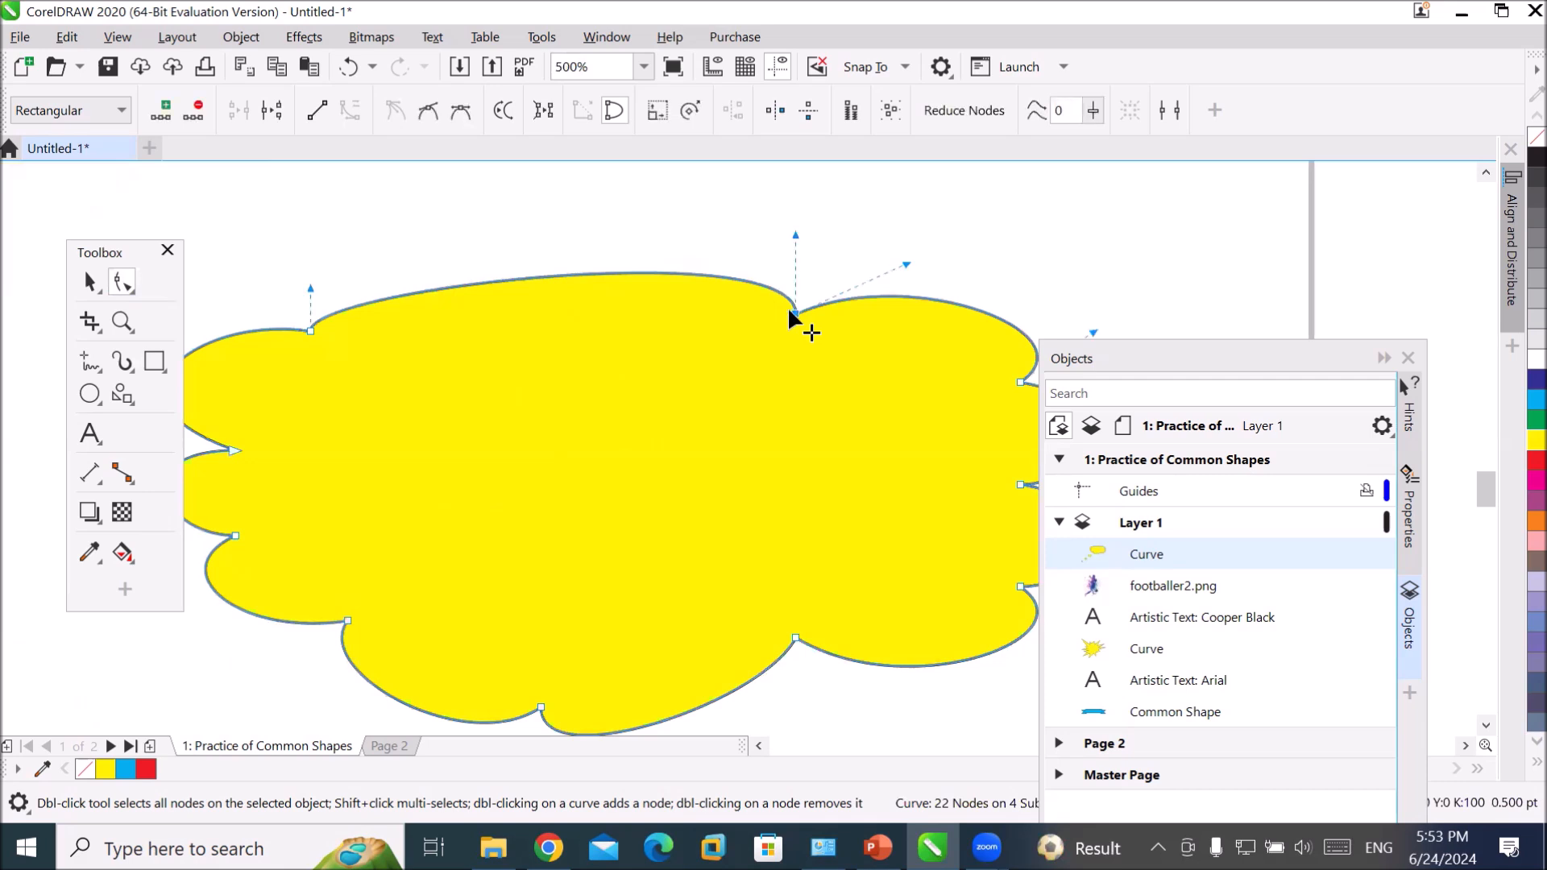
{"action": "left_click", "coordinate": [202, 112]}
{"action": "left_click_drag", "start_coordinate": [348, 748], "coordinate": [357, 735]}
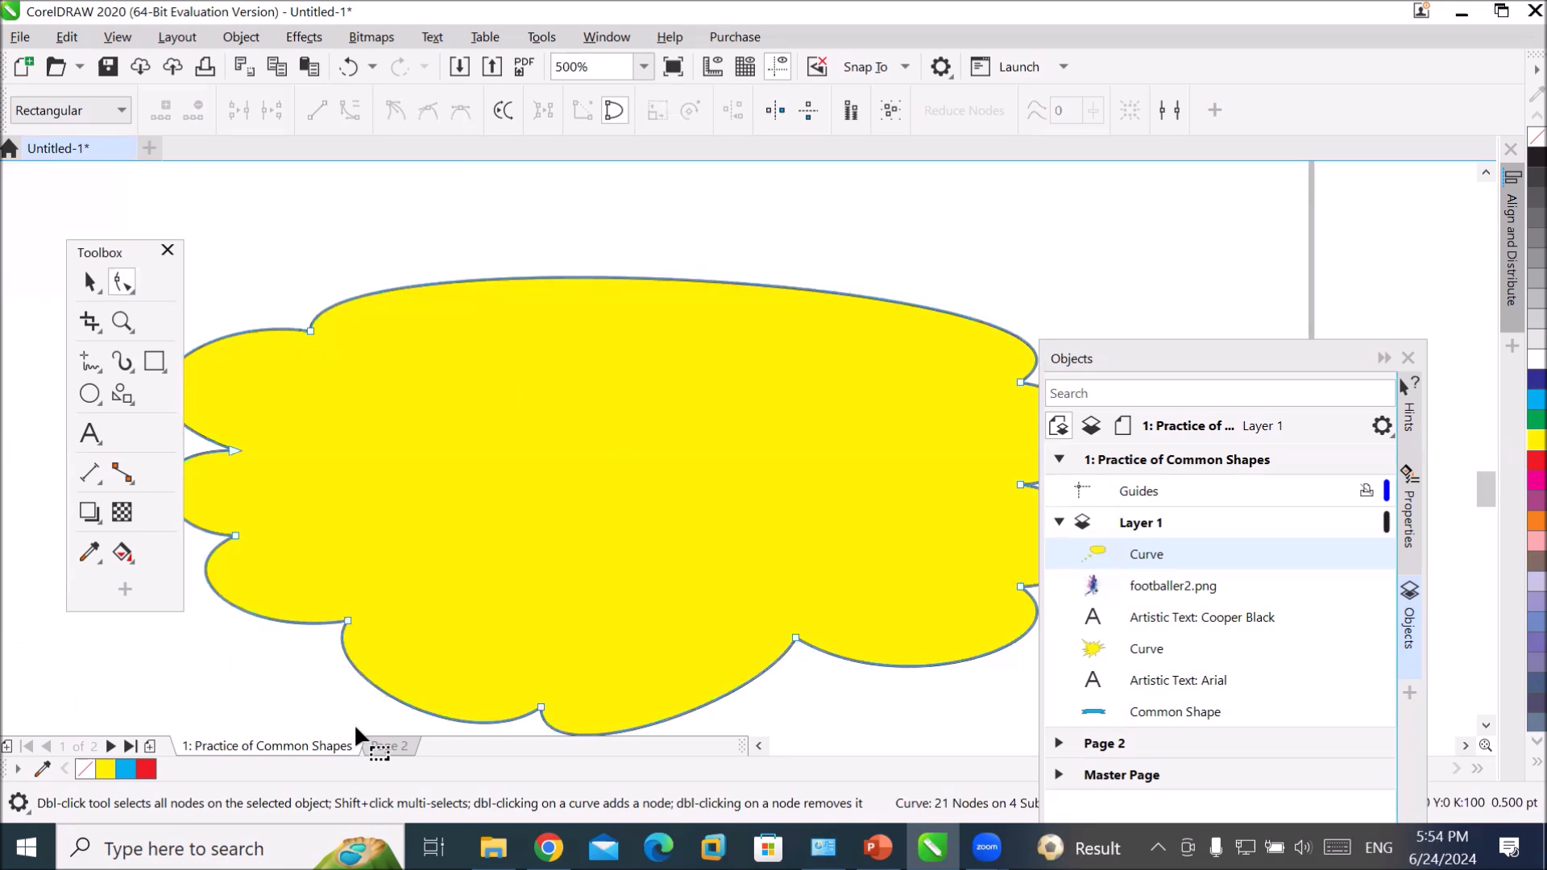
- Select the nodes along the cloud's lower edge from left of centre to the lower right lobe and delete them together
{"action": "scroll", "coordinate": [607, 718], "scroll_direction": "down", "scroll_amount": 2}
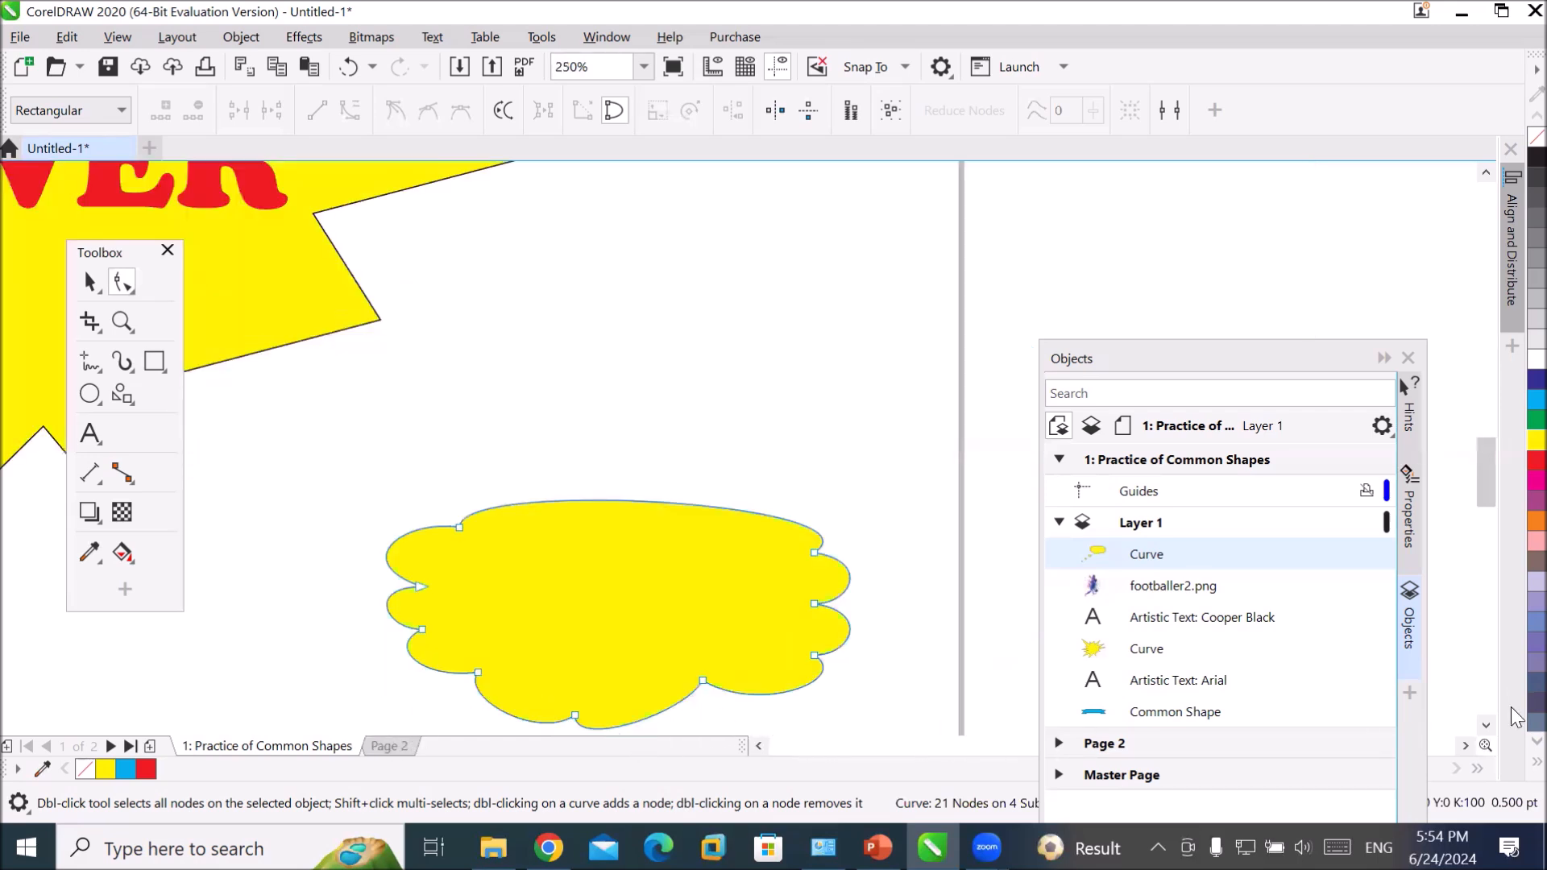
{"action": "left_click", "coordinate": [1483, 727]}
{"action": "left_click", "coordinate": [1483, 728]}
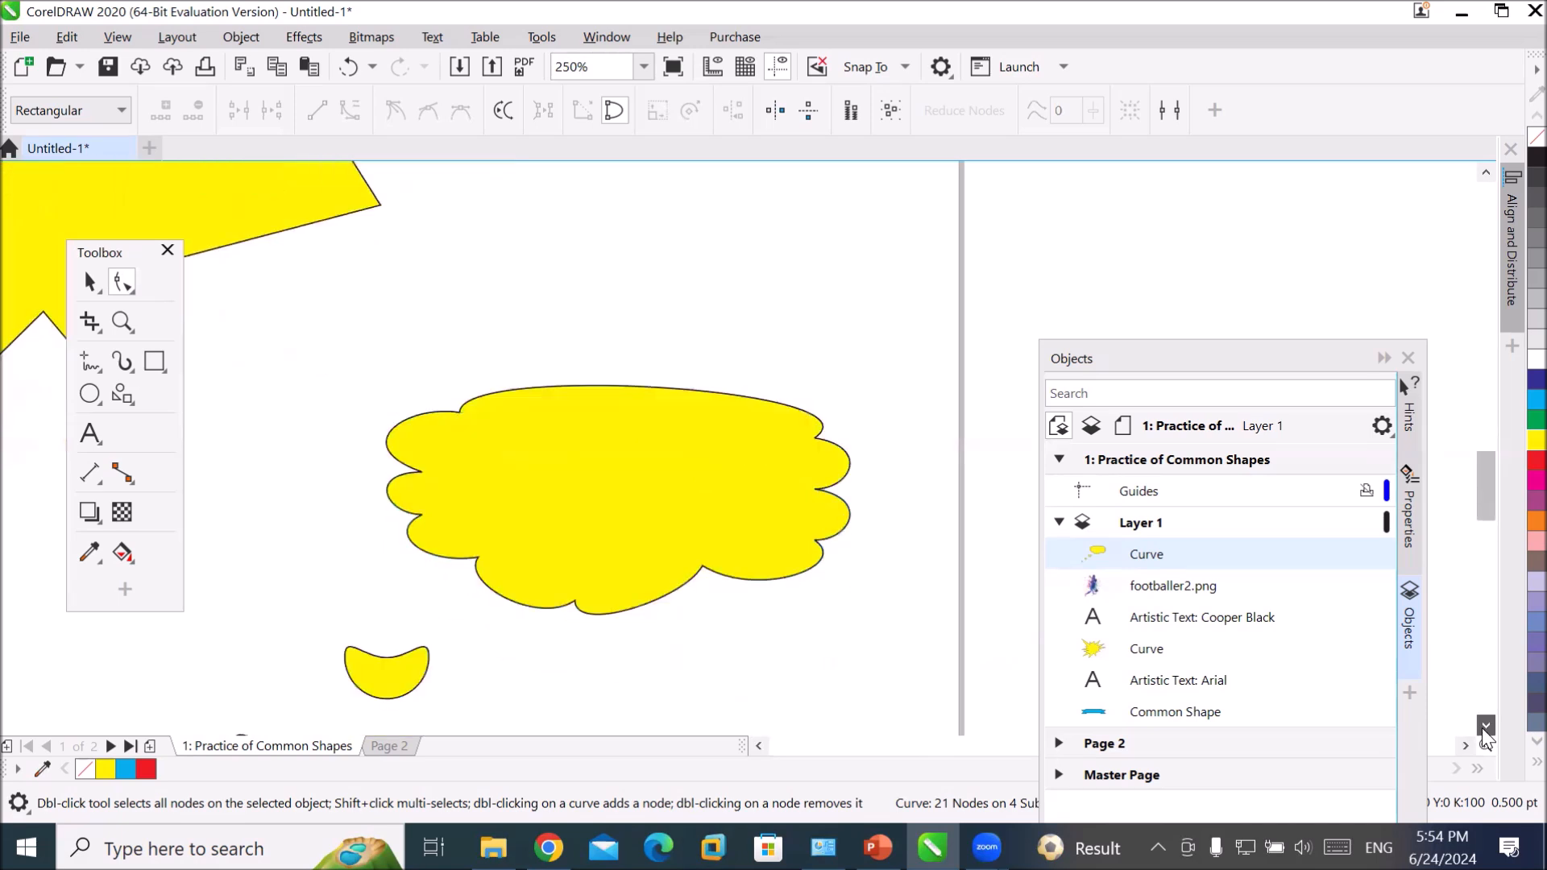
{"action": "left_click", "coordinate": [1483, 728]}
{"action": "left_click", "coordinate": [1483, 727]}
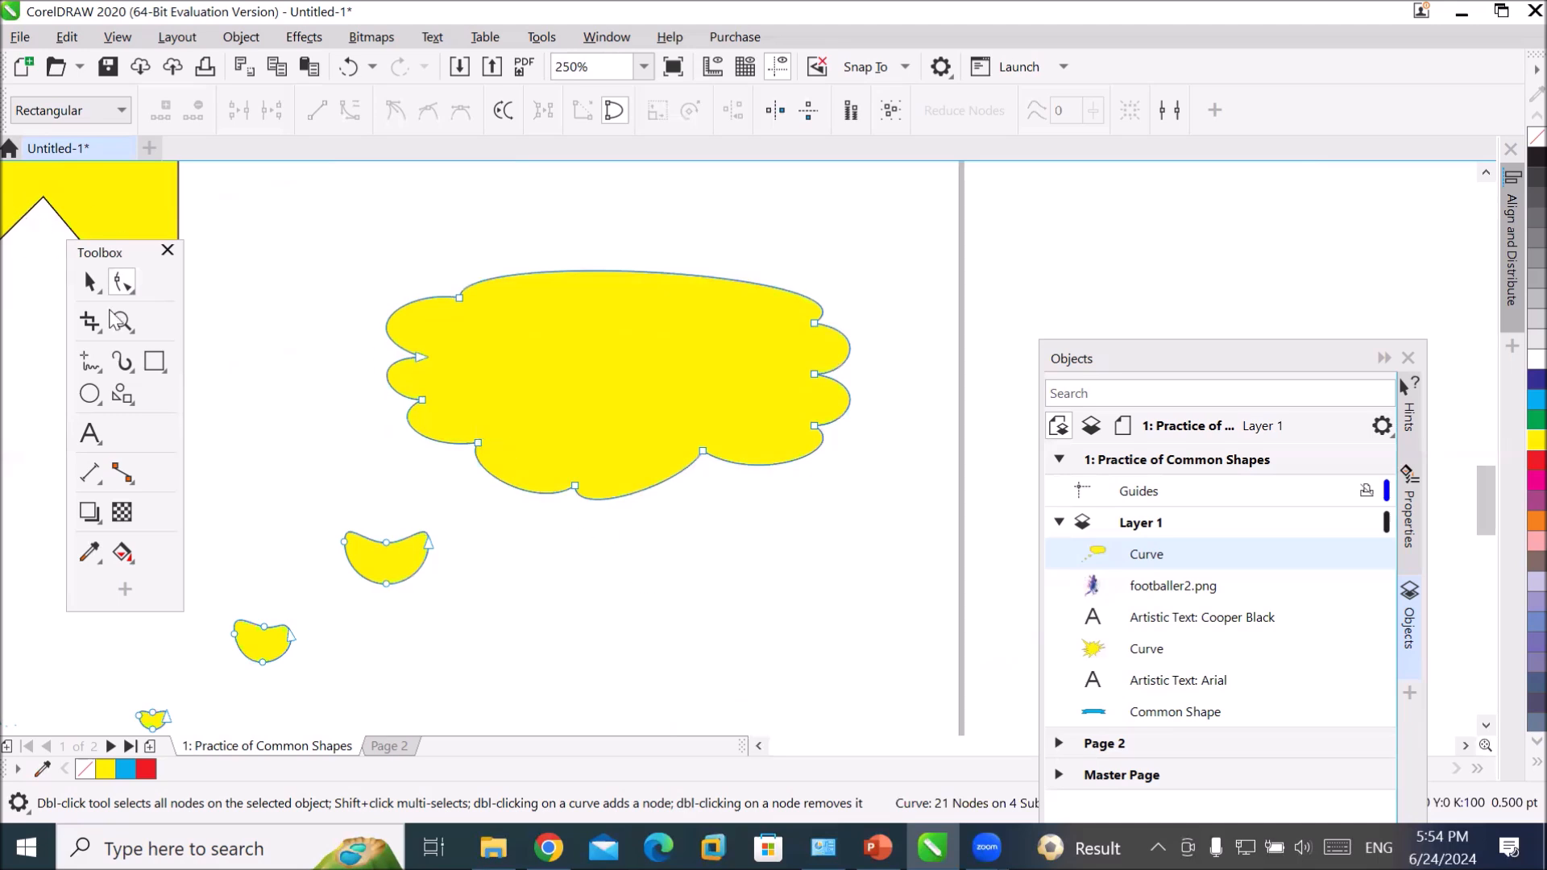
{"action": "left_click", "coordinate": [574, 486]}
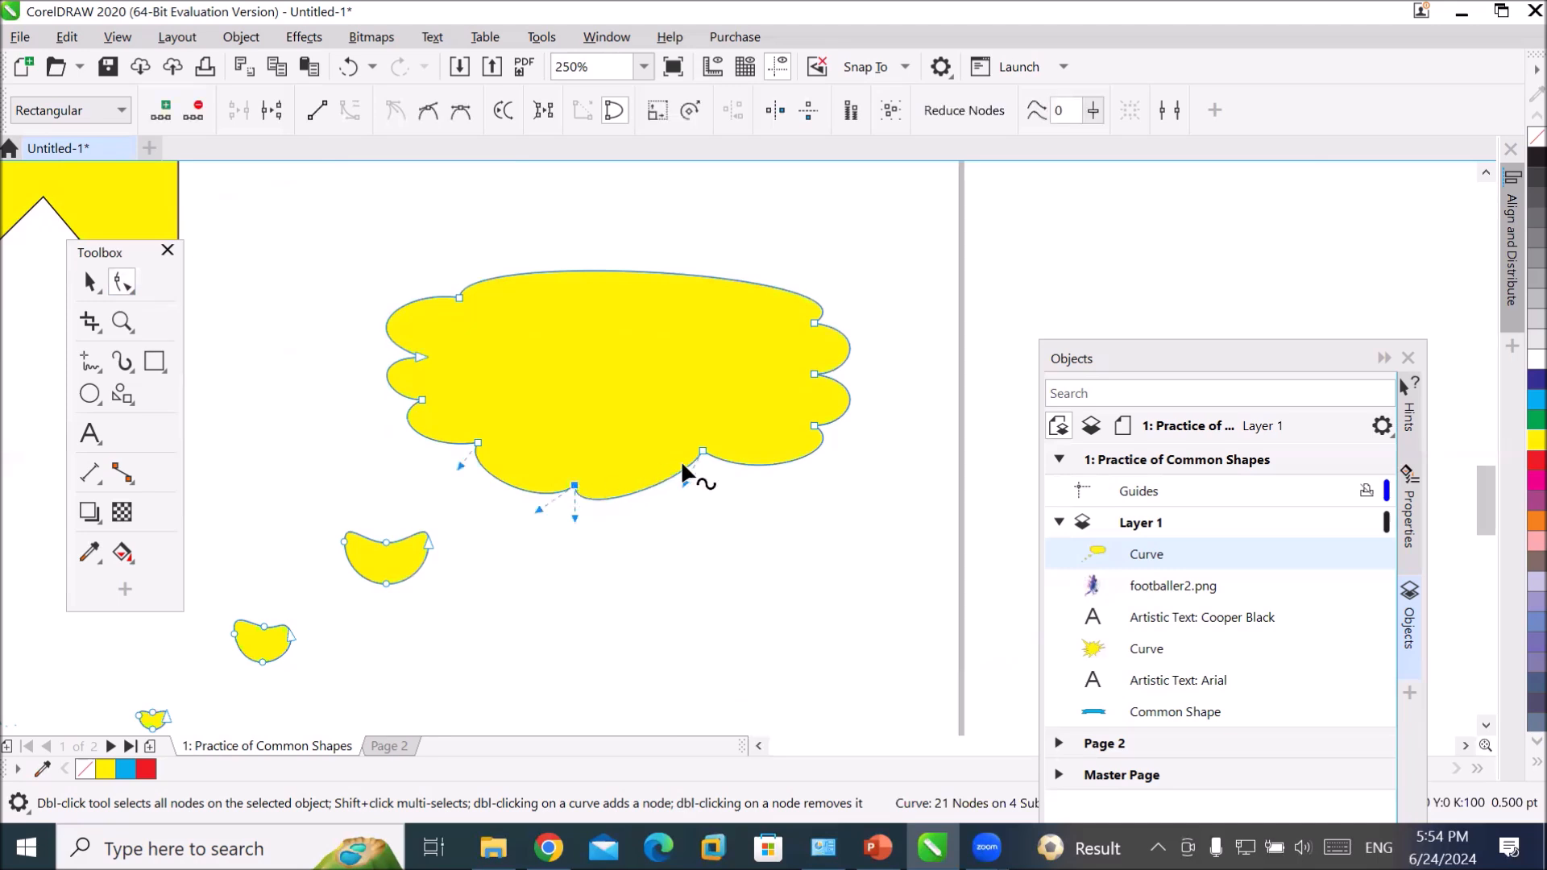
{"action": "left_click", "coordinate": [700, 450], "text": "shift"}
{"action": "key", "text": "Delete"}
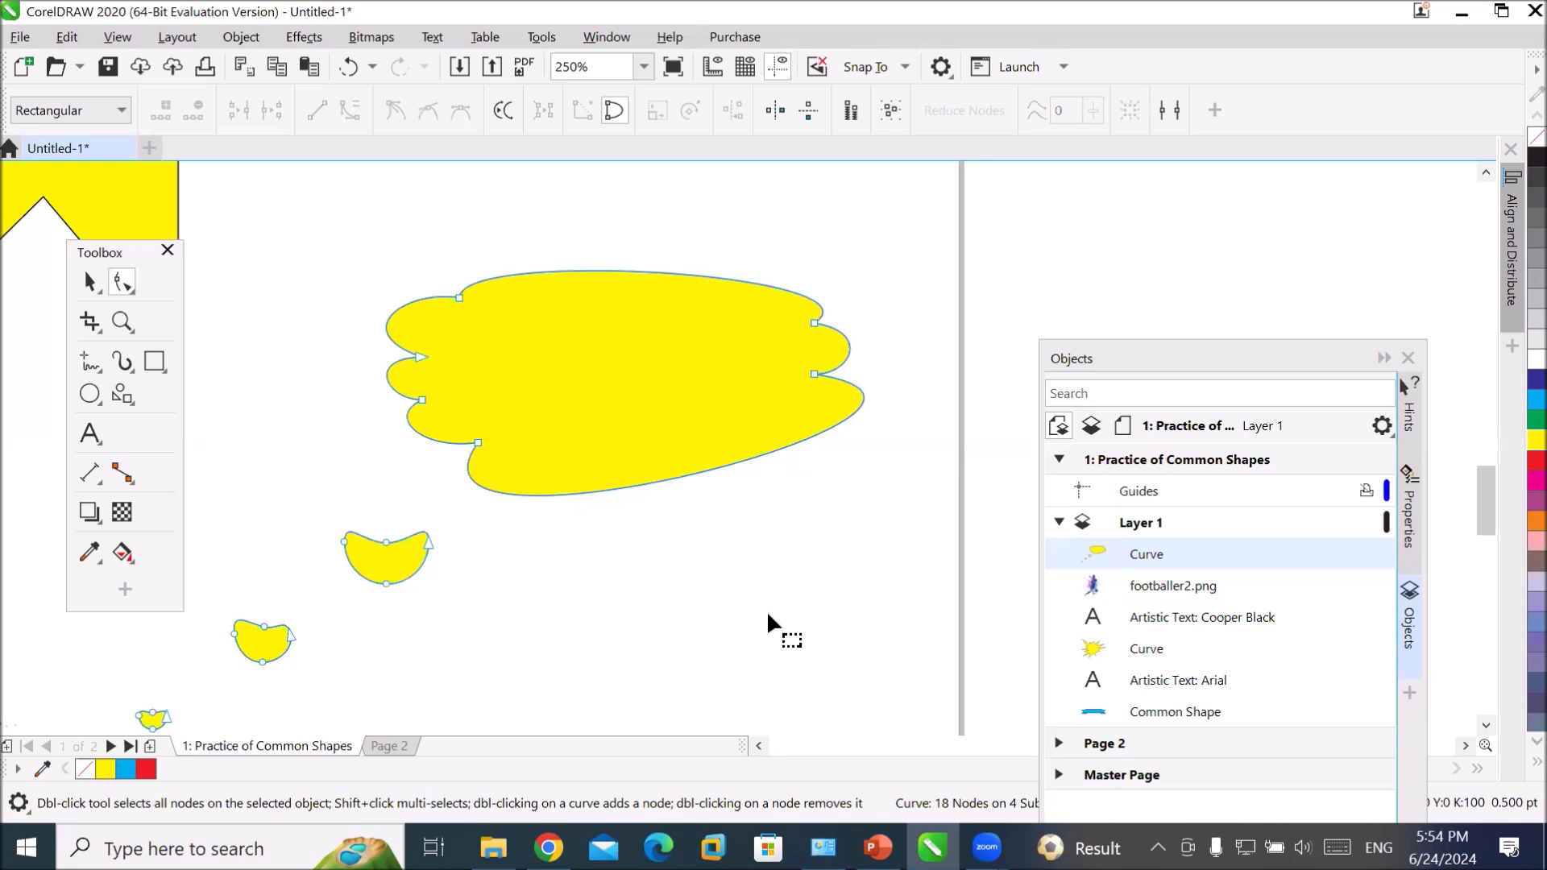
- Add three nodes on the cloud's smooth lower edge and reshape the curve around them into a small pointed tail
{"action": "double_click", "coordinate": [605, 490]}
{"action": "double_click", "coordinate": [774, 451]}
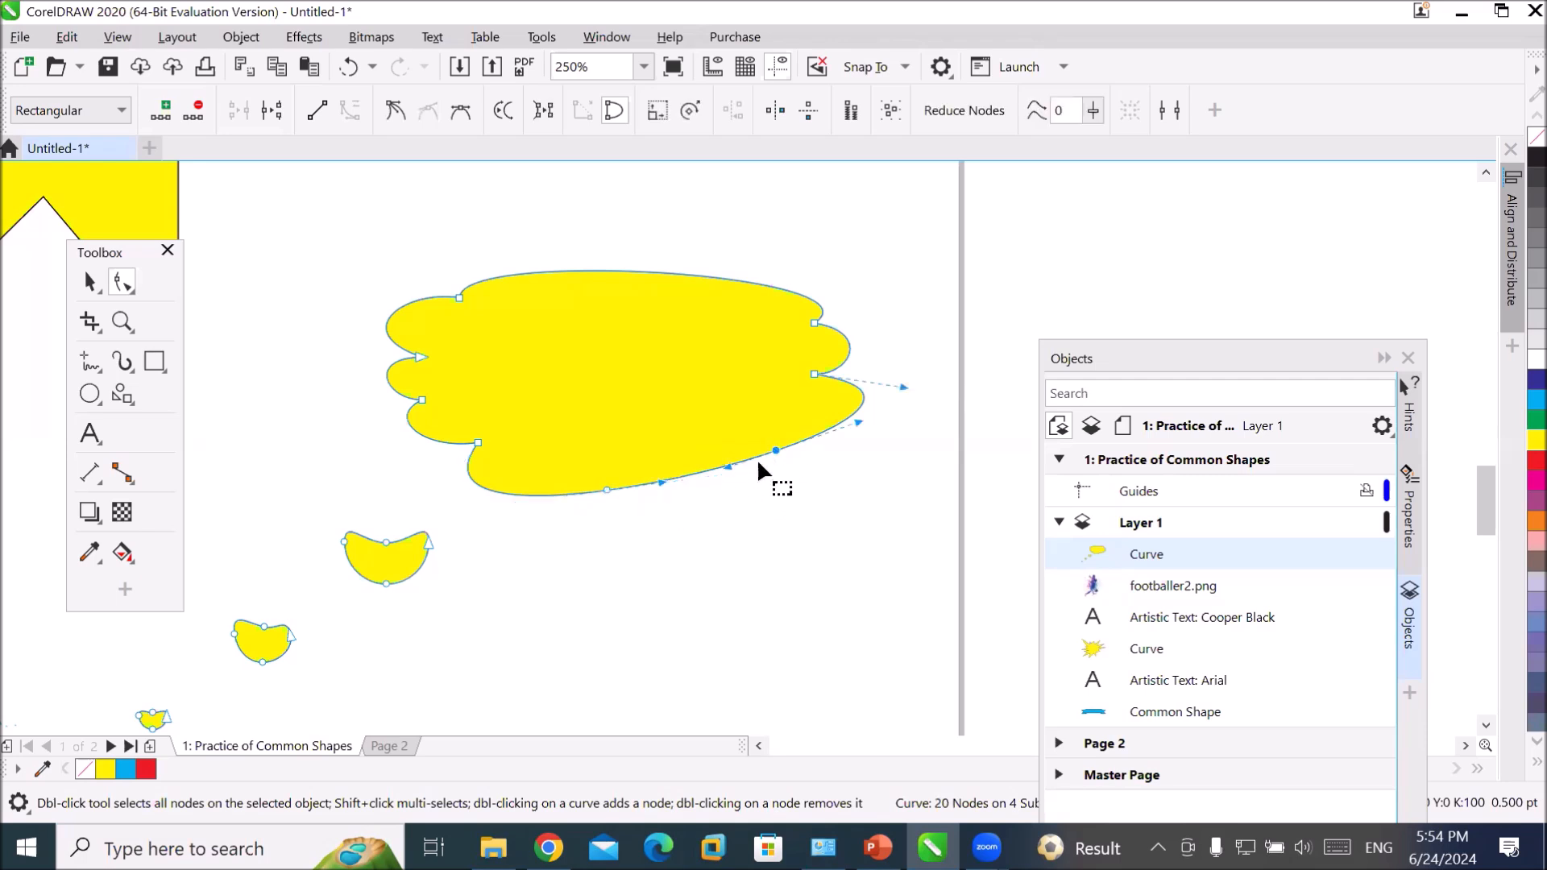
{"action": "double_click", "coordinate": [641, 483]}
{"action": "left_click_drag", "start_coordinate": [638, 480], "coordinate": [643, 453]}
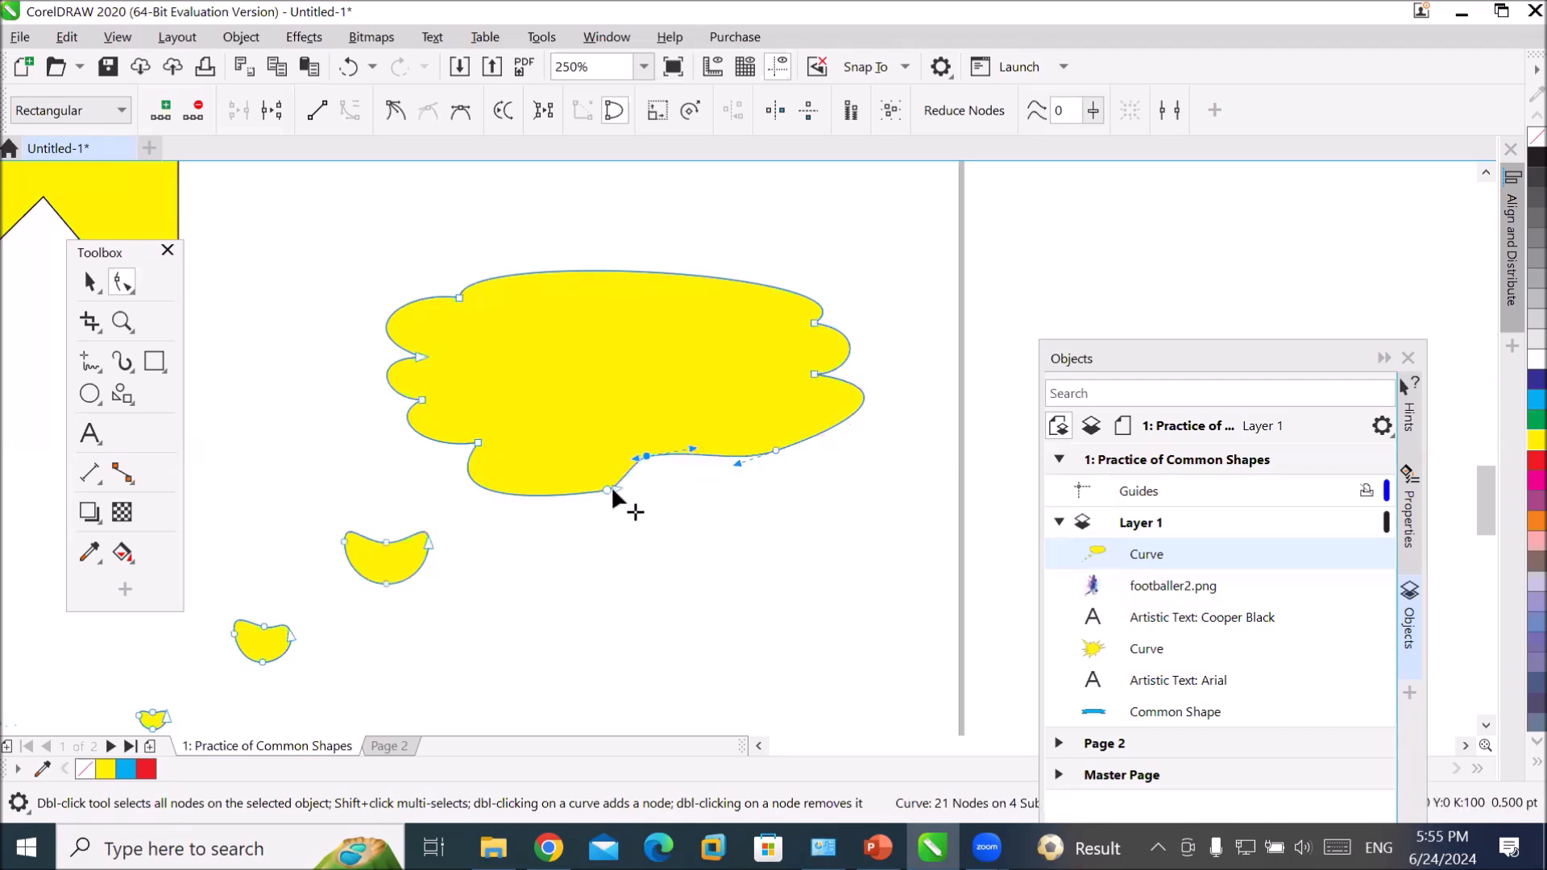
{"action": "mouse_move", "coordinate": [614, 487]}
{"action": "left_mouse_down"}
{"action": "mouse_move", "coordinate": [616, 515]}
{"action": "mouse_move", "coordinate": [607, 501]}
{"action": "left_mouse_up"}
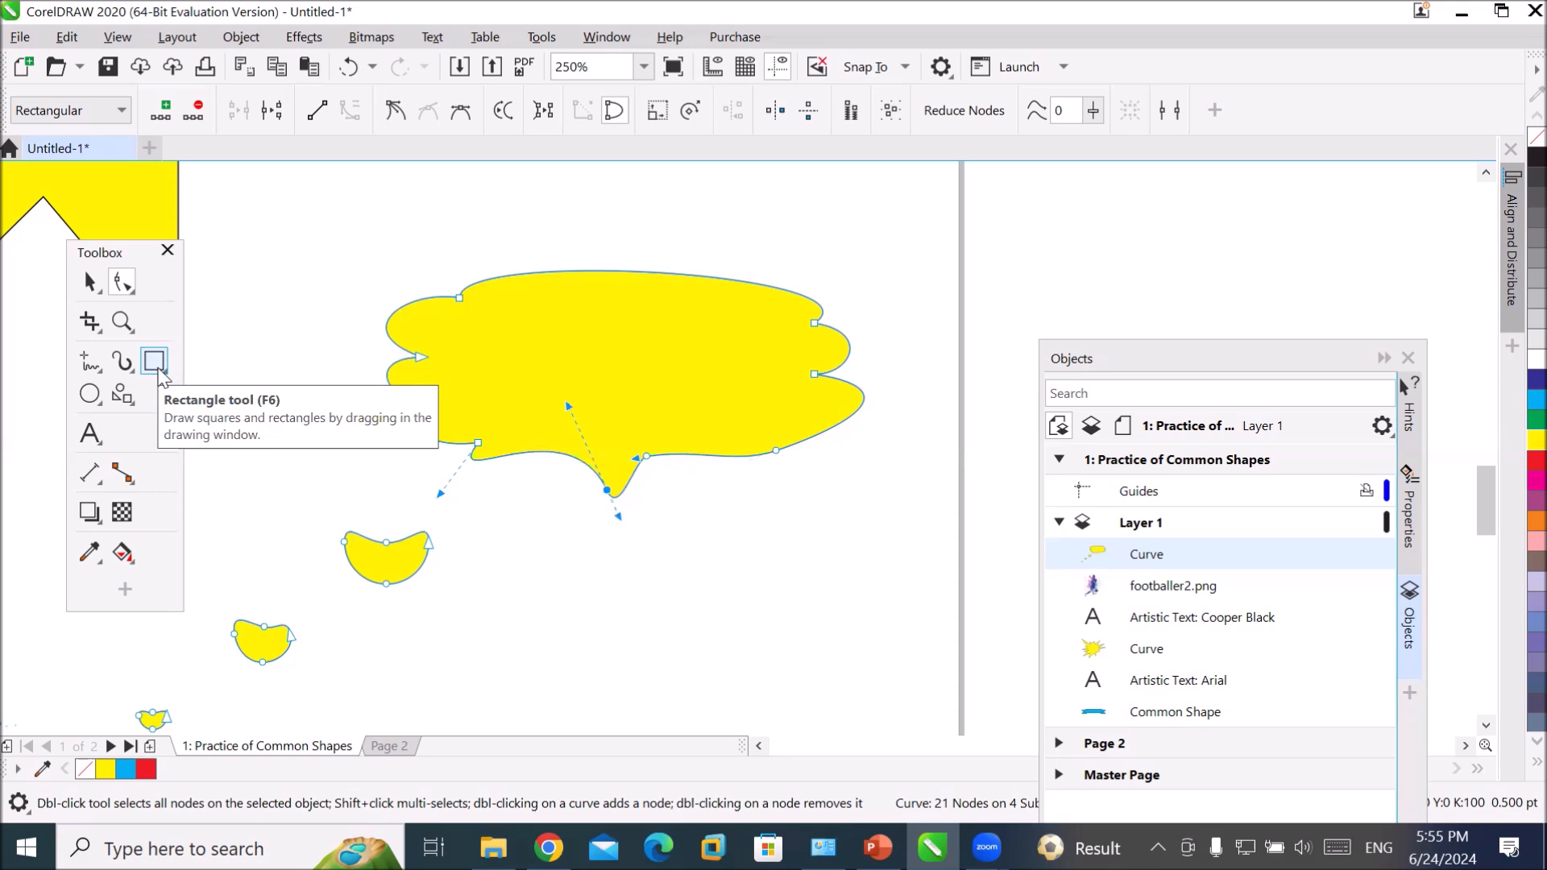
- Add the artistic text "Football" in the middle of the cloud callout and colour it red
{"action": "left_click", "coordinate": [89, 433]}
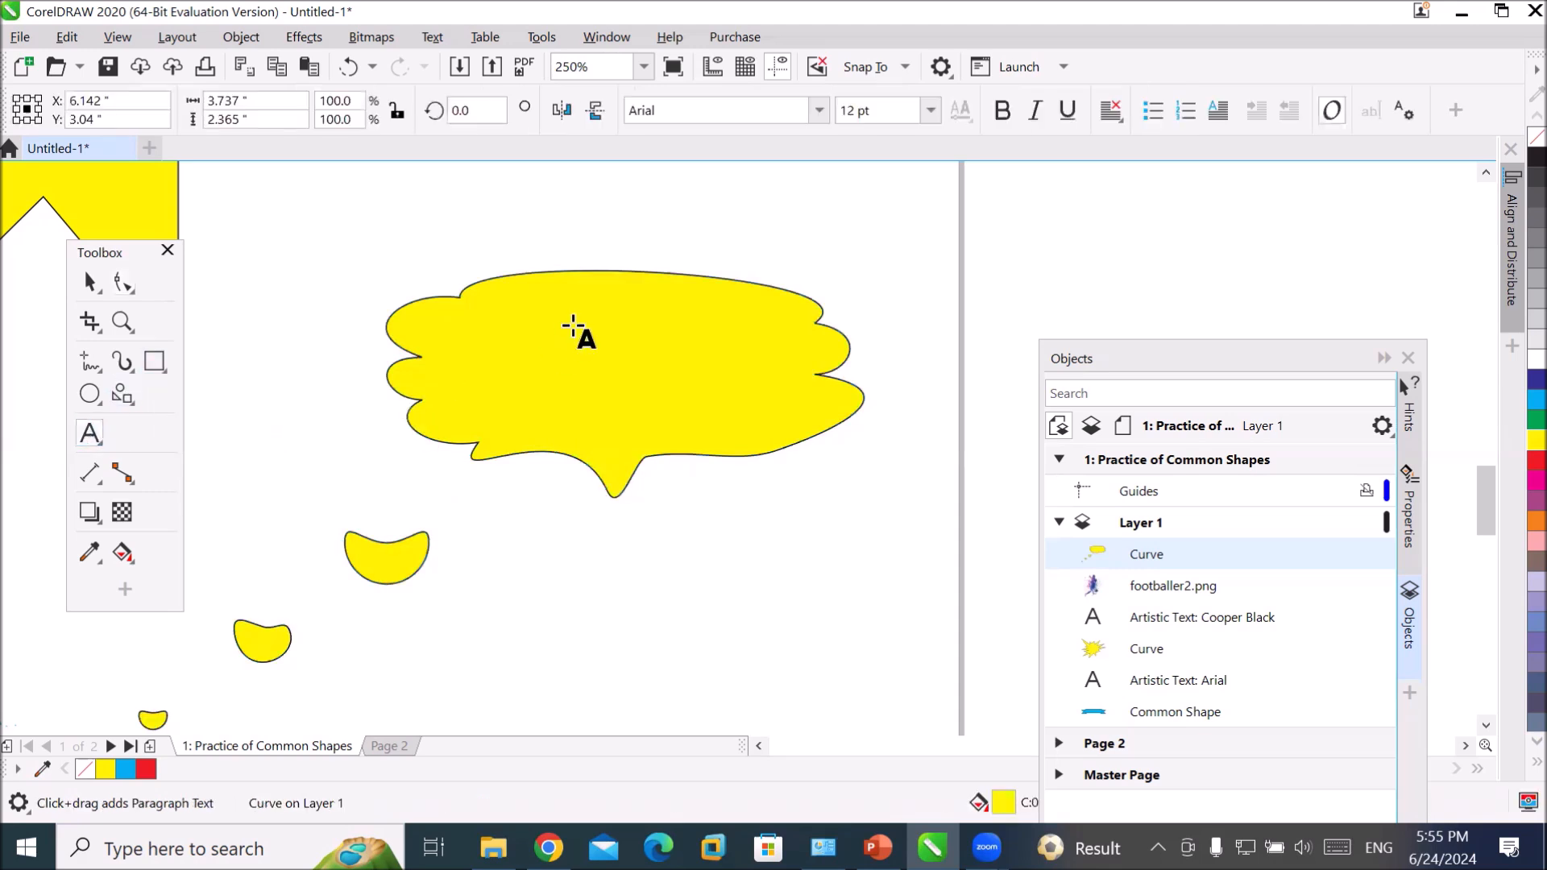
{"action": "left_click", "coordinate": [538, 367]}
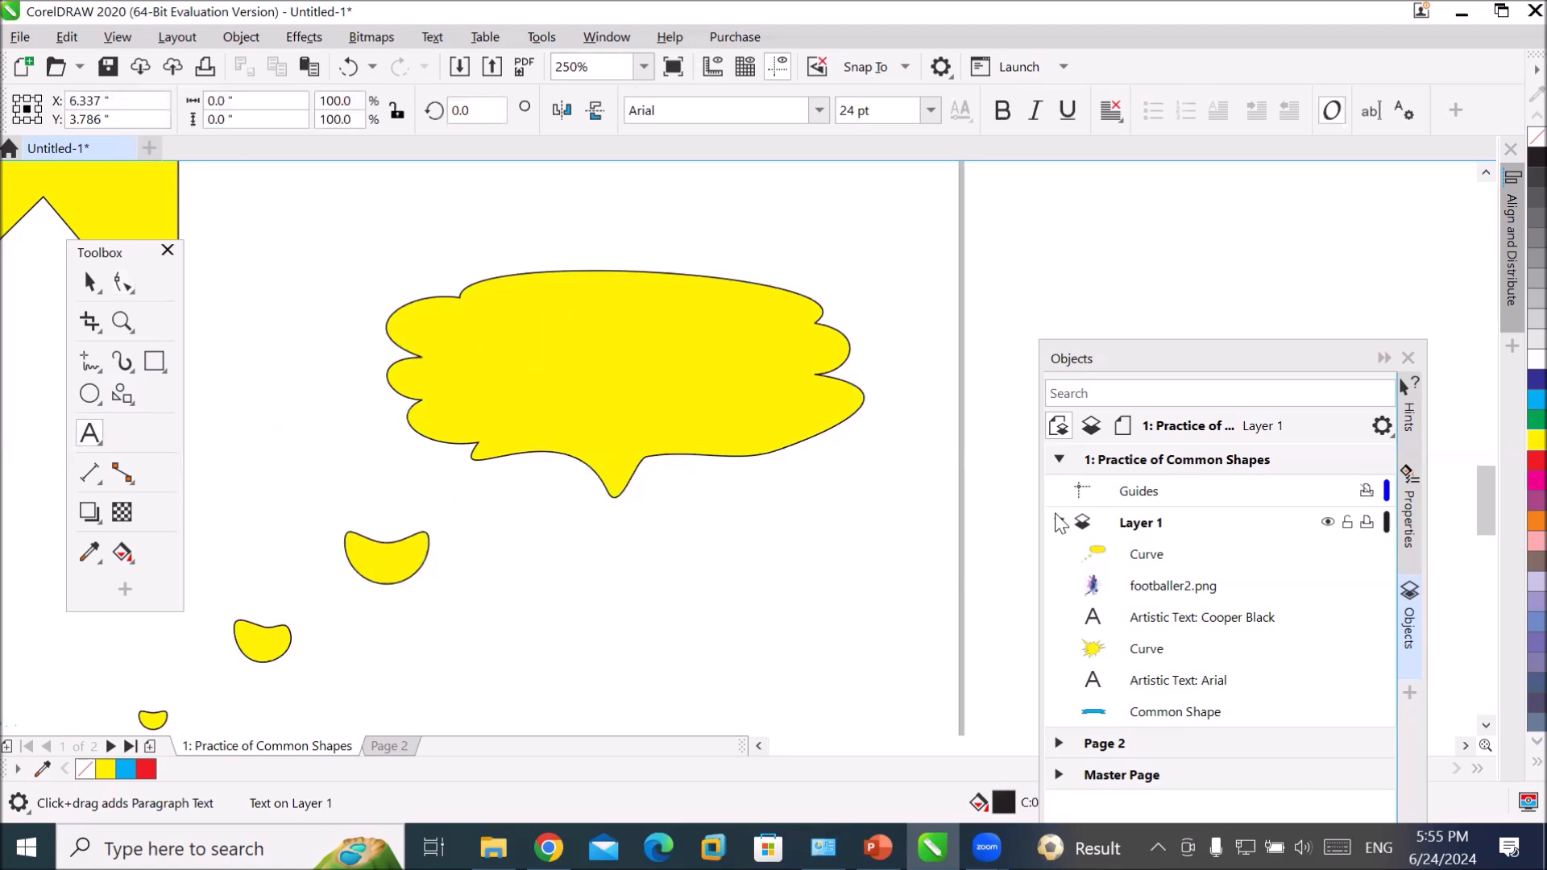
{"action": "type", "text": "Football"}
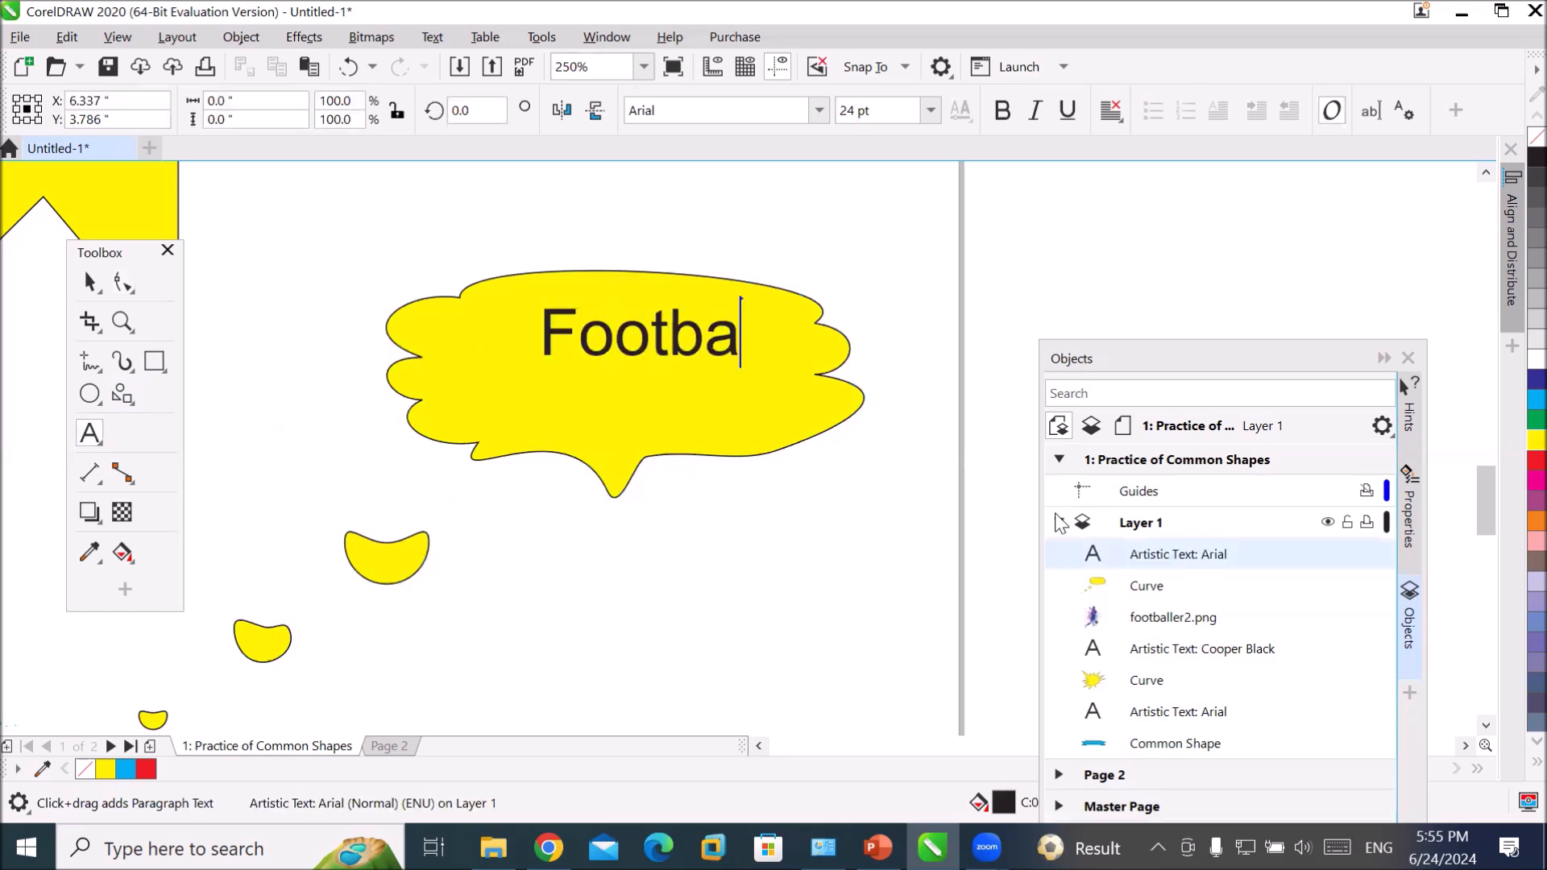
{"action": "left_click", "coordinate": [90, 282]}
{"action": "left_click_drag", "start_coordinate": [642, 342], "coordinate": [615, 375]}
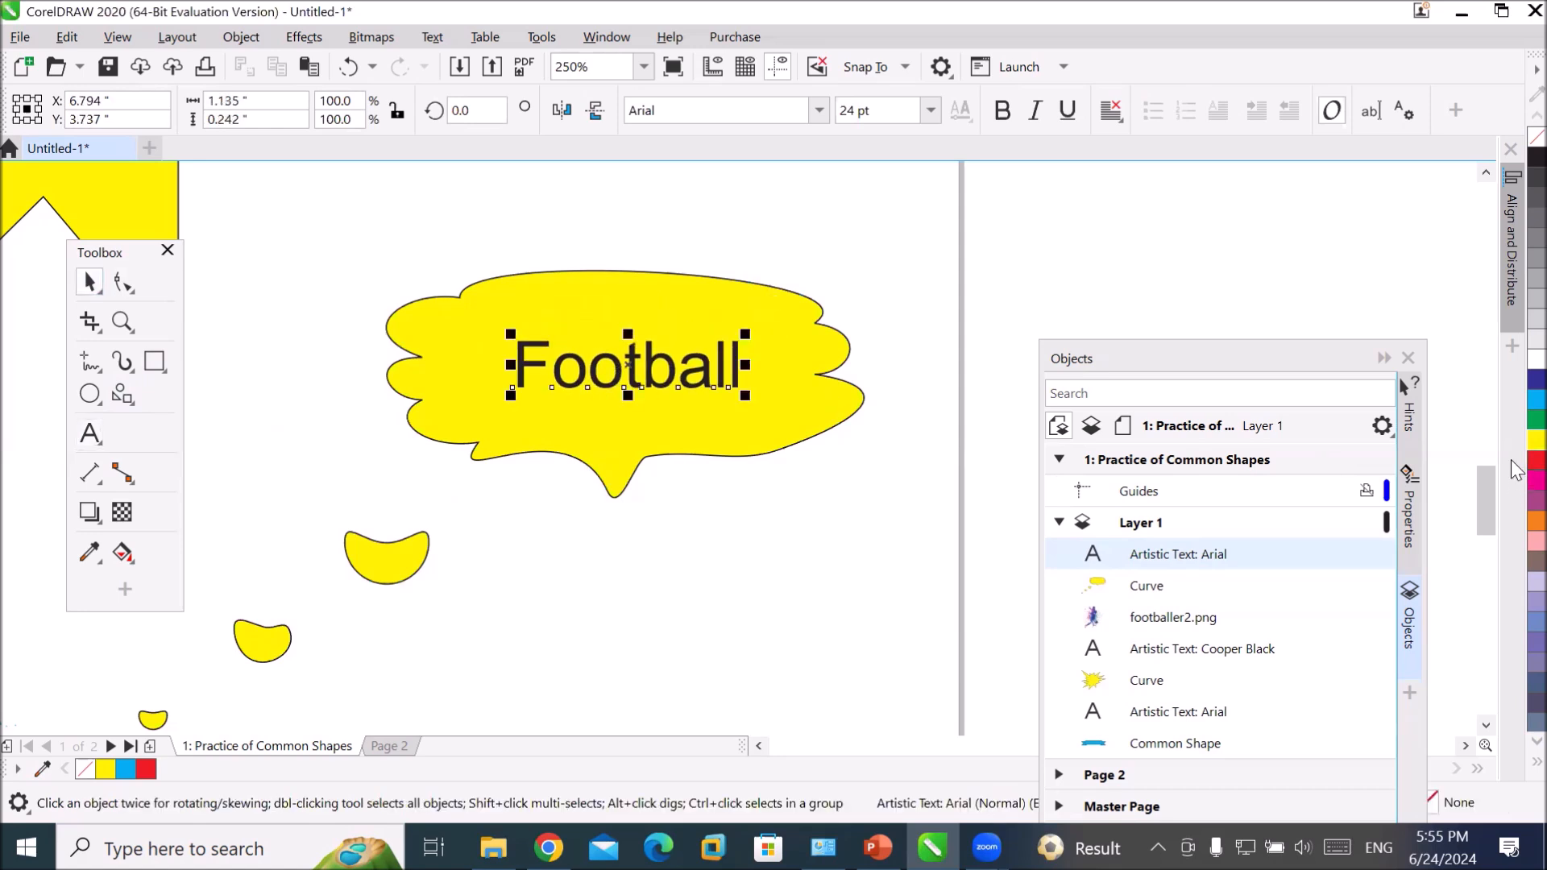
{"action": "left_click", "coordinate": [1536, 460]}
{"action": "scroll", "coordinate": [862, 396], "scroll_direction": "up", "scroll_amount": 2}
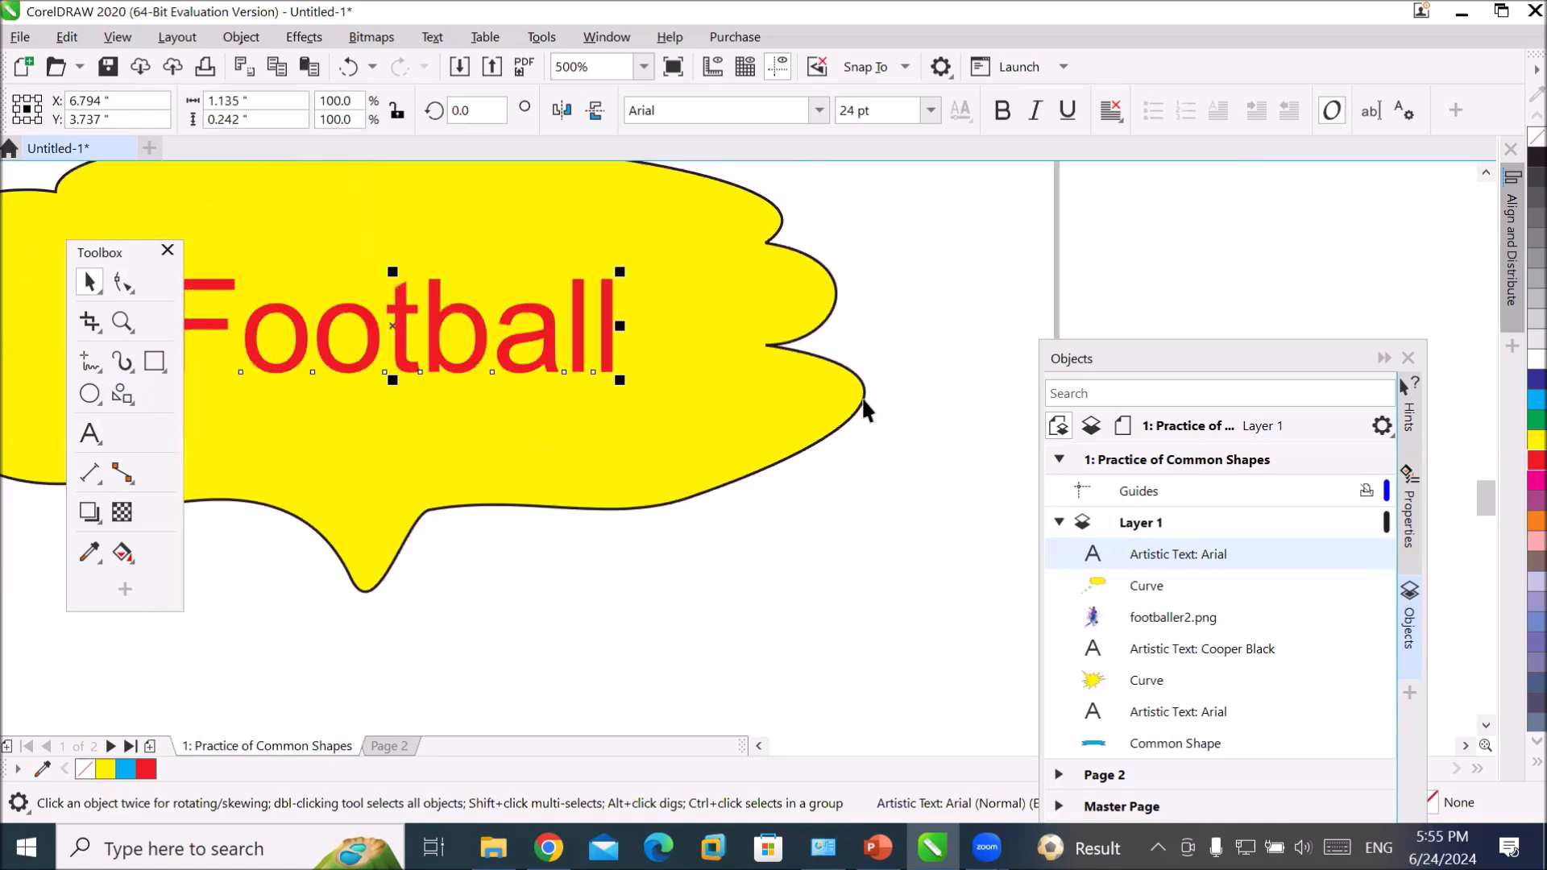
{"action": "scroll", "coordinate": [862, 397], "scroll_direction": "down", "scroll_amount": 2}
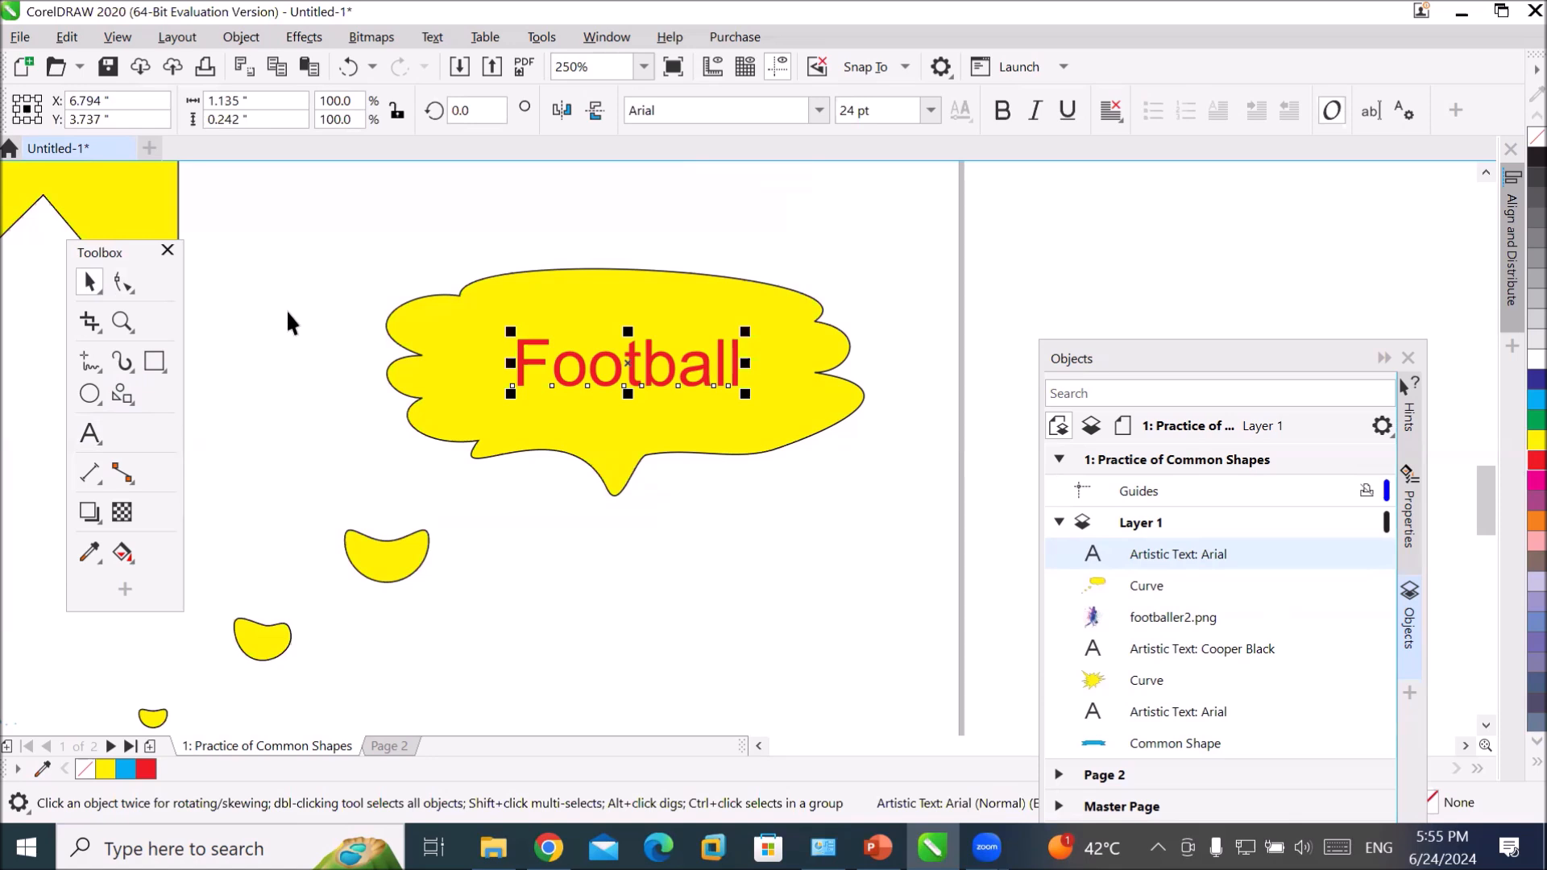
- Widen the letter spacing of the Football text slightly and move the text up inside the cloud
{"action": "left_click", "coordinate": [122, 282]}
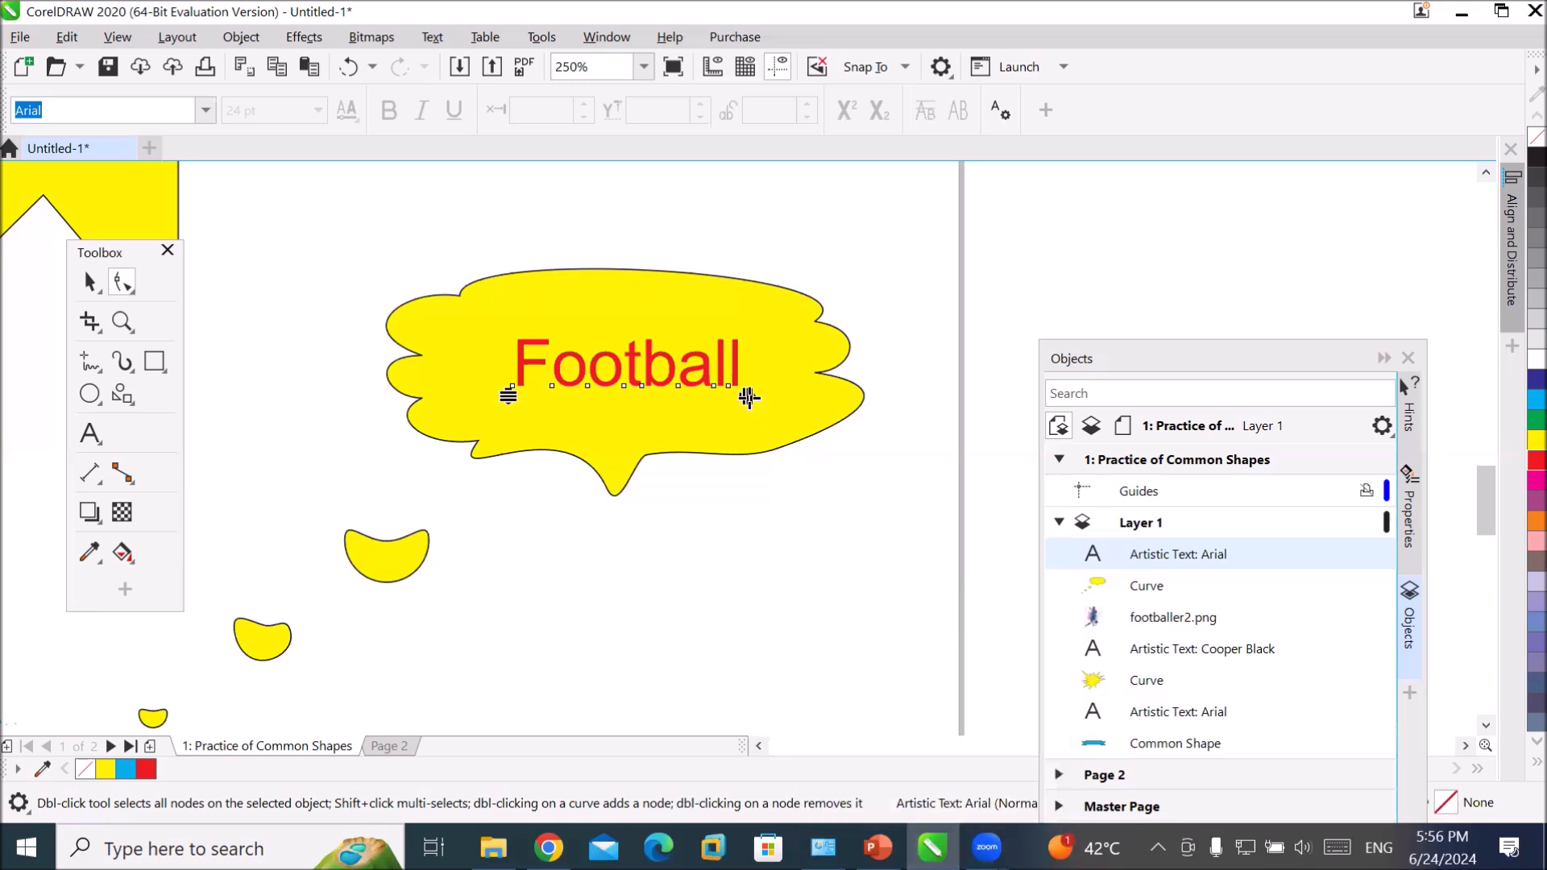
{"action": "left_click_drag", "start_coordinate": [746, 396], "coordinate": [759, 470]}
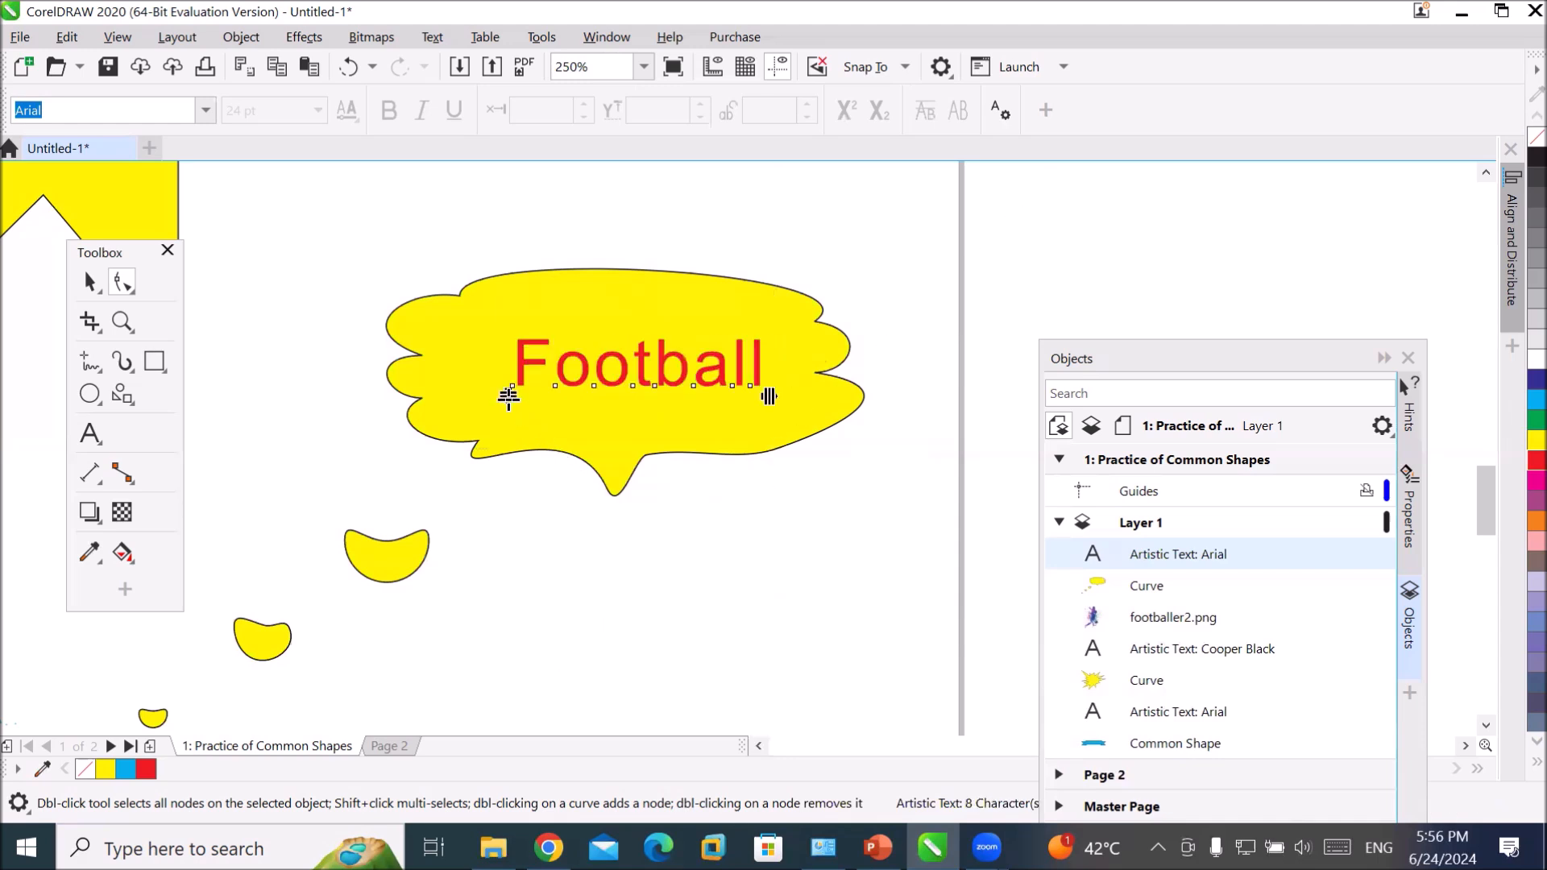
{"action": "mouse_move", "coordinate": [773, 397]}
{"action": "left_mouse_down"}
{"action": "mouse_move", "coordinate": [708, 401]}
{"action": "mouse_move", "coordinate": [757, 396]}
{"action": "left_mouse_up"}
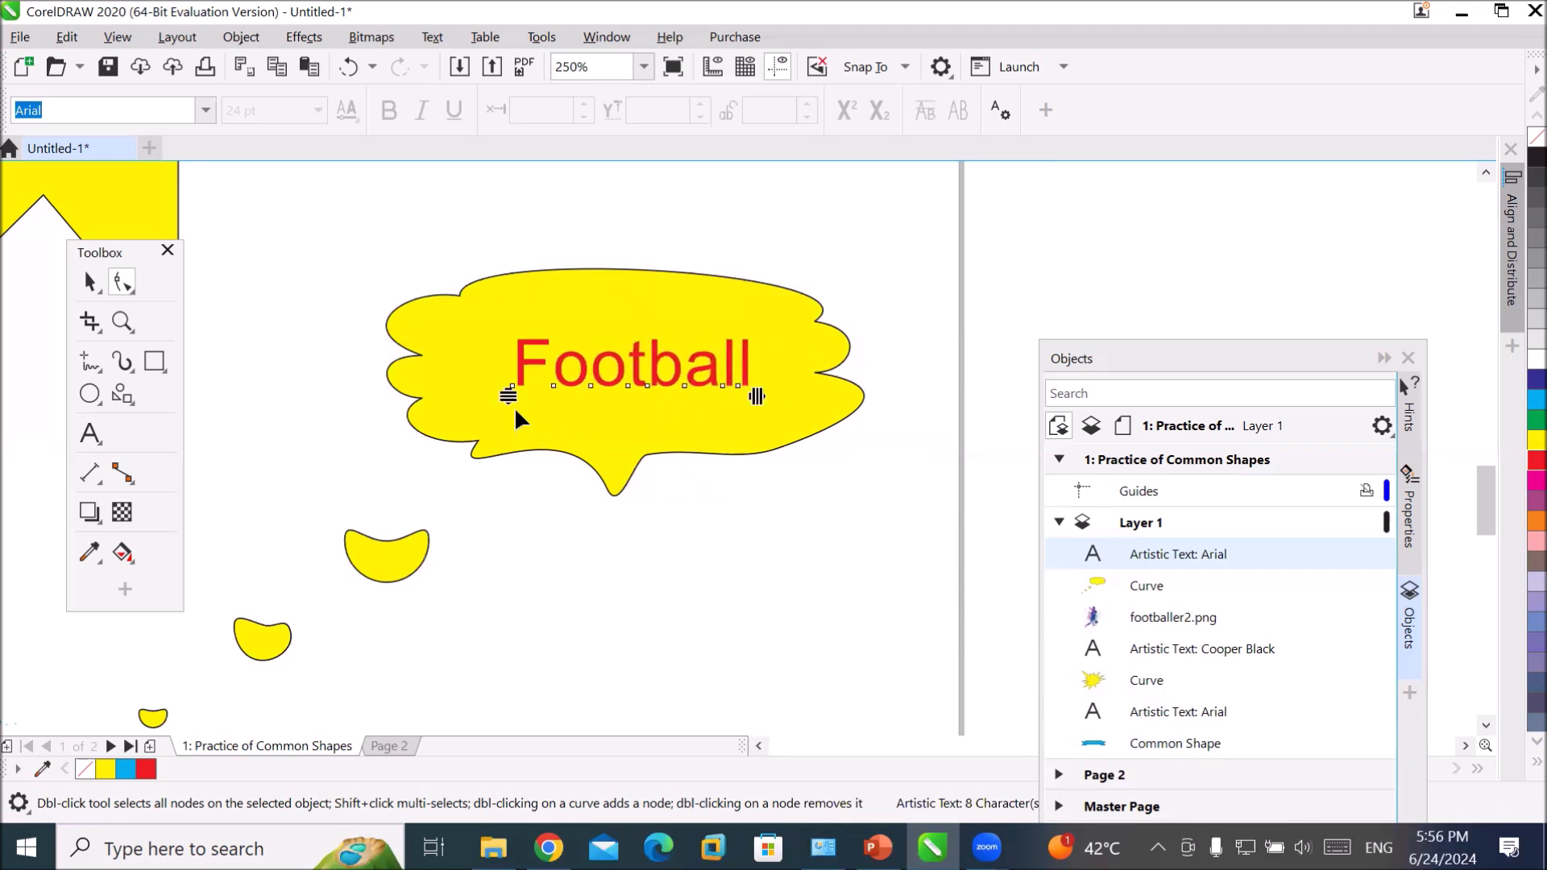
{"action": "left_click_drag", "start_coordinate": [585, 365], "coordinate": [582, 314]}
{"action": "left_click", "coordinate": [90, 282]}
{"action": "left_click_drag", "start_coordinate": [618, 368], "coordinate": [607, 334]}
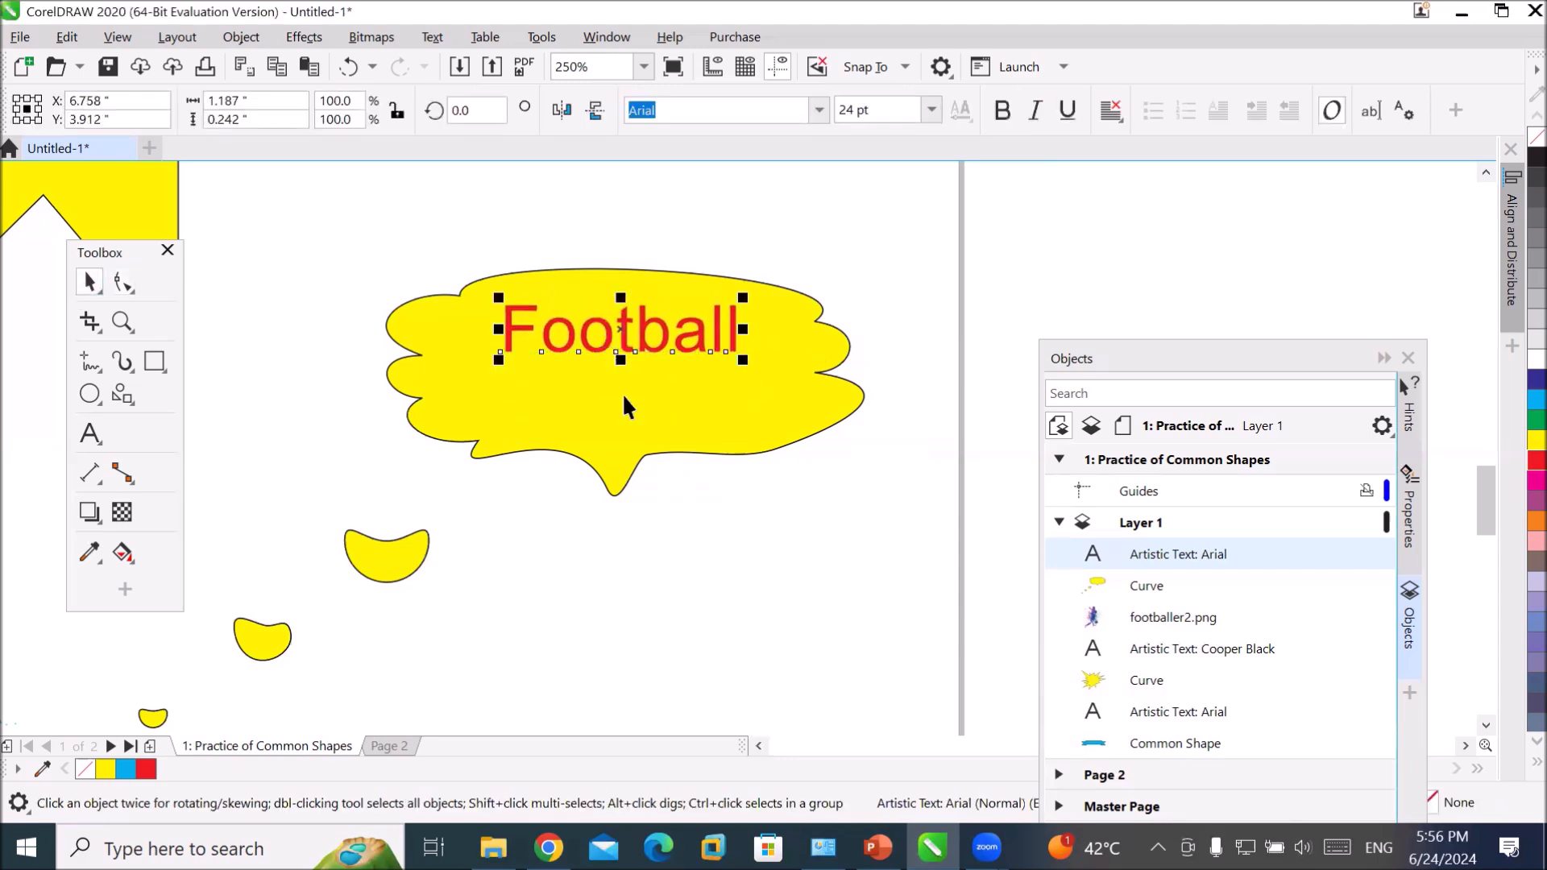
- Add a second line "2024" below Football and shift the two-line text up and to the left inside the cloud
{"action": "left_click", "coordinate": [97, 441]}
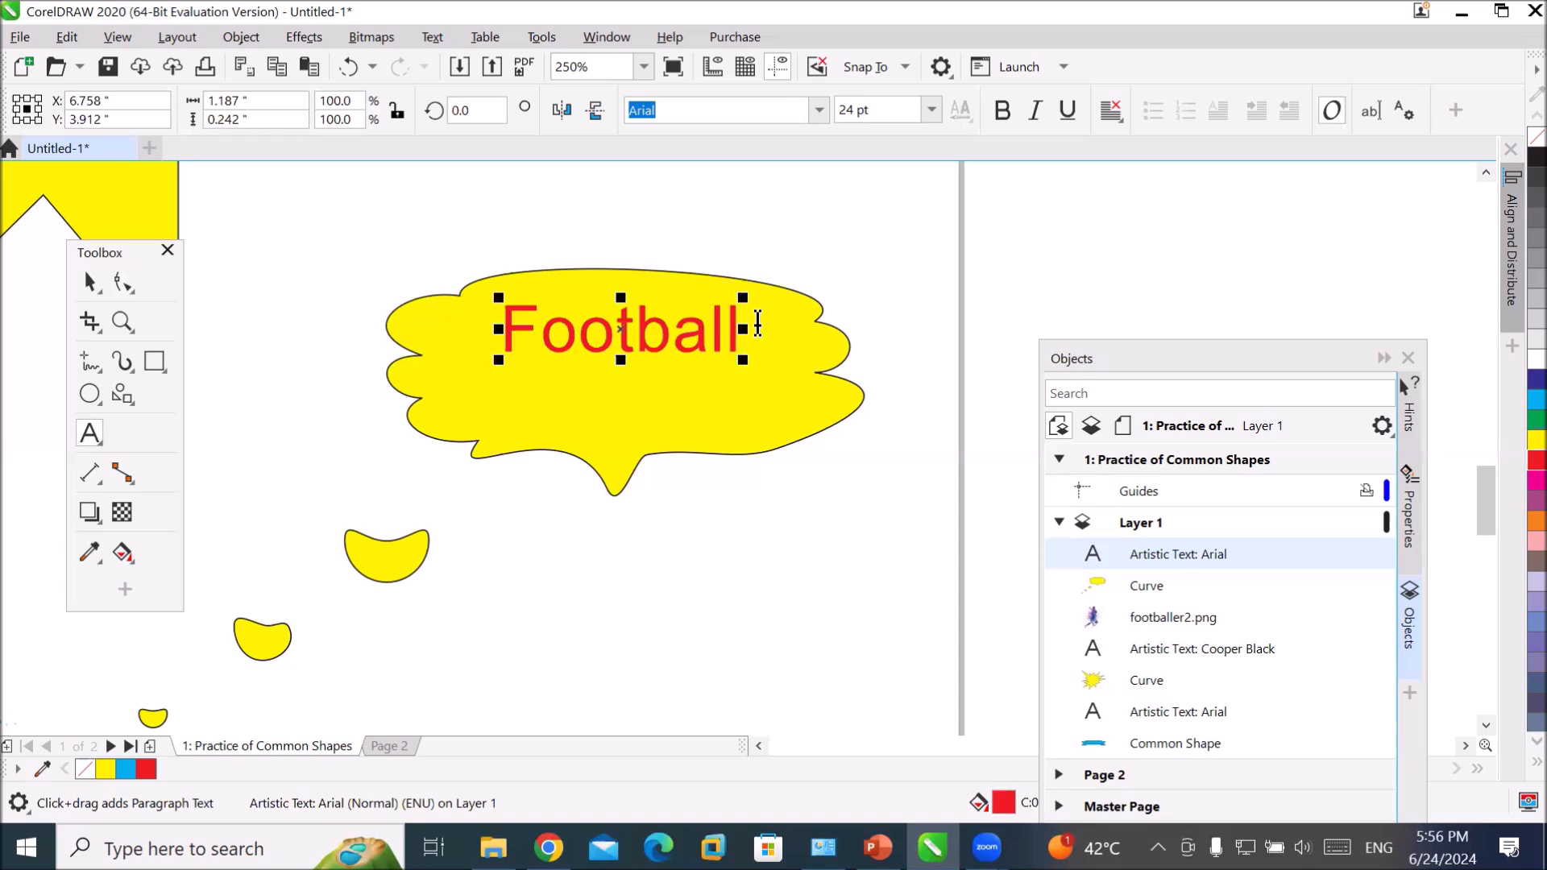
{"action": "key", "text": "Return"}
{"action": "type", "text": "2024"}
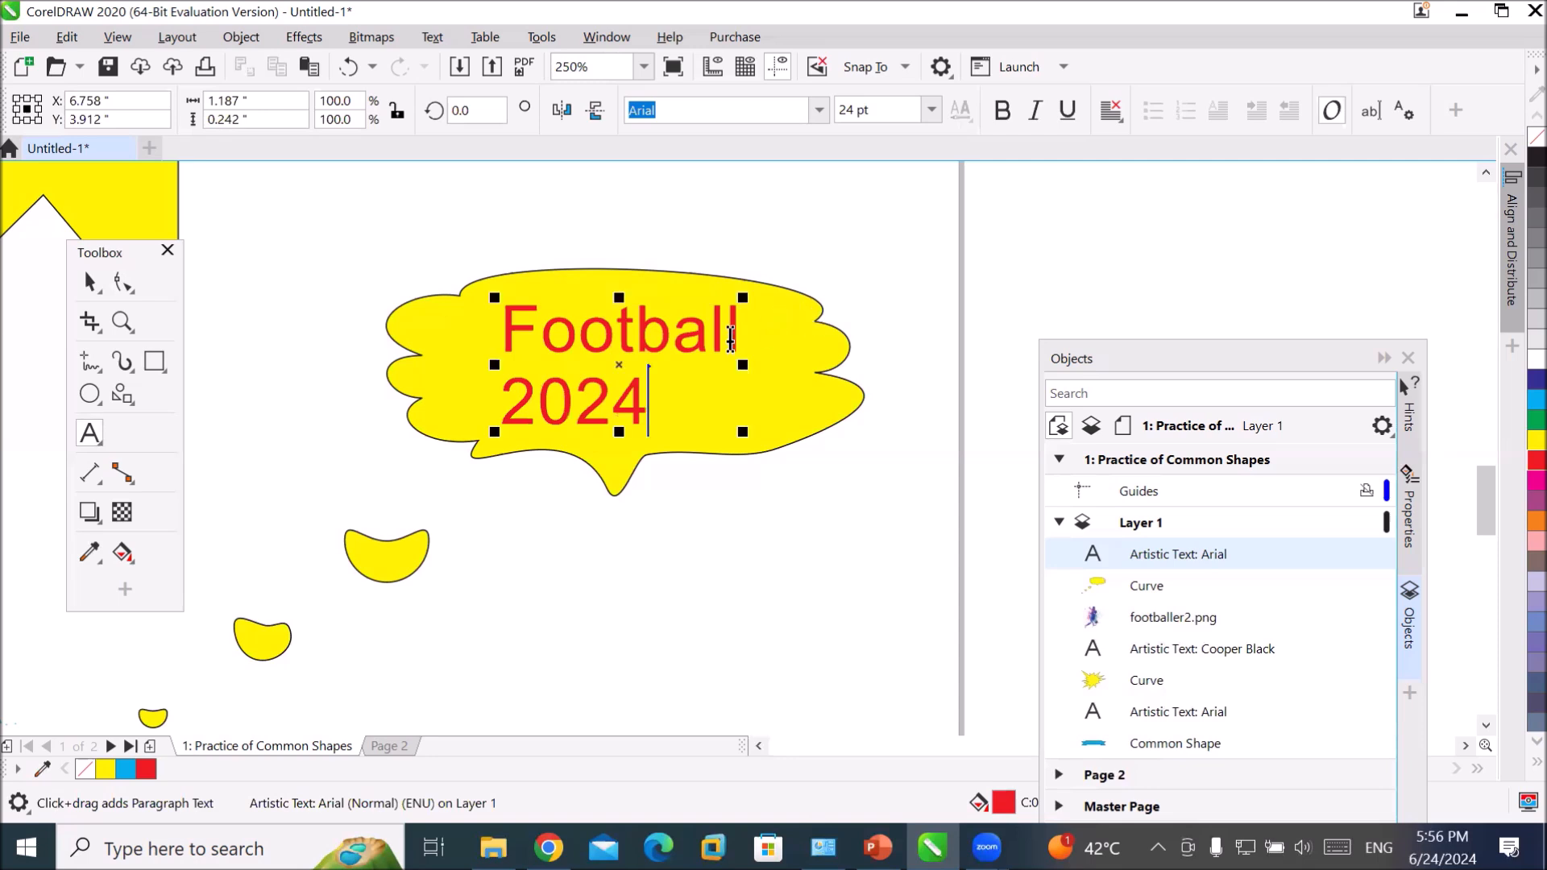
{"action": "left_click", "coordinate": [90, 281]}
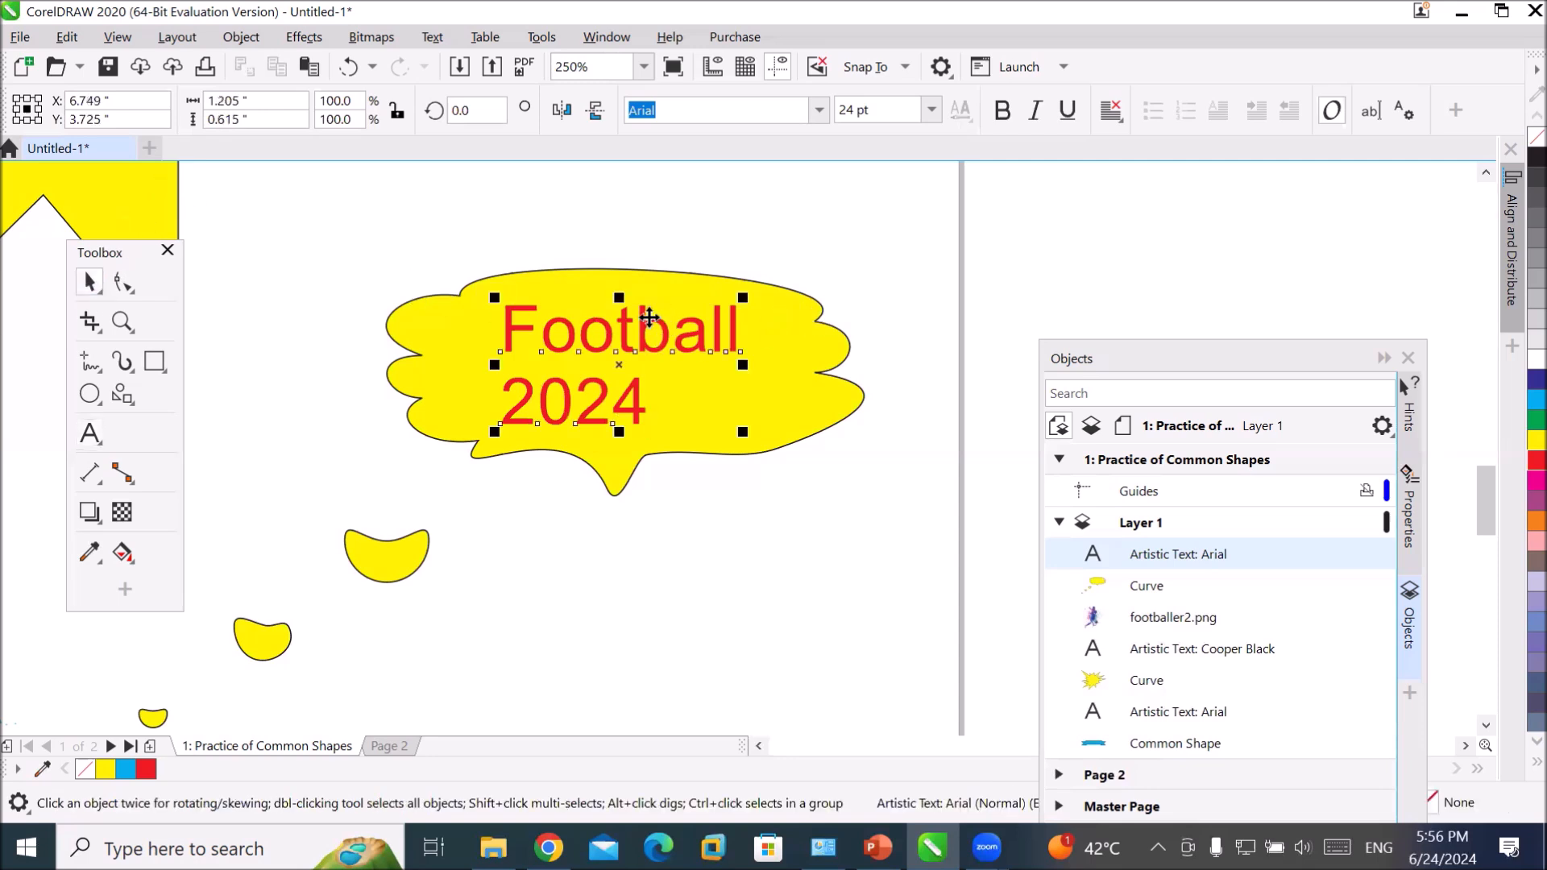
{"action": "left_click_drag", "start_coordinate": [631, 340], "coordinate": [605, 323]}
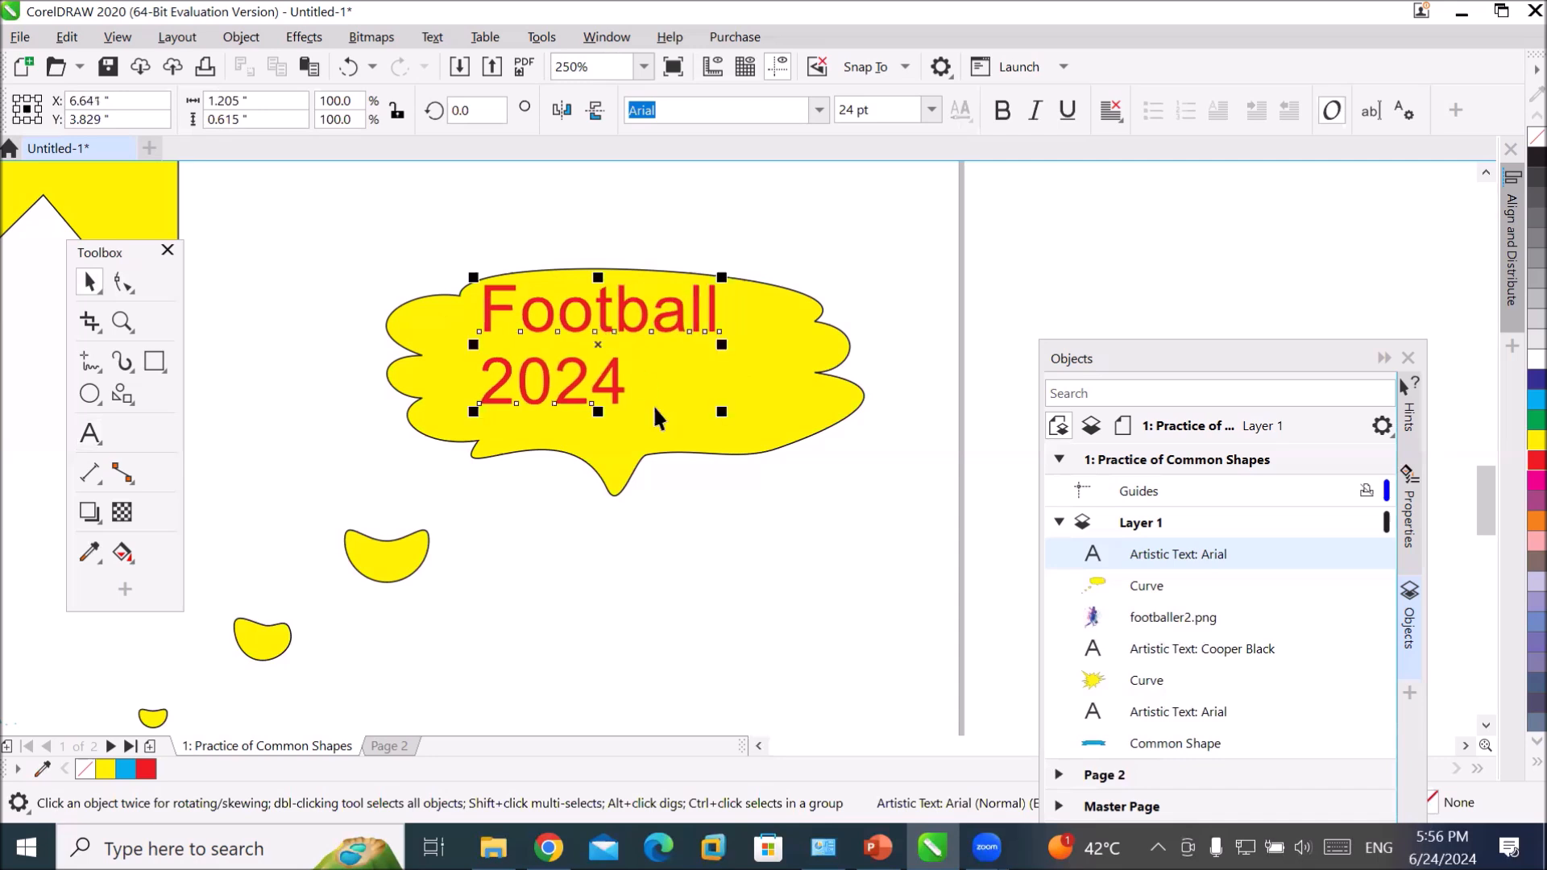
- Spread the letters of the two-line text almost across the cloud and tighten its line spacing until the lines overlap
{"action": "left_click", "coordinate": [121, 282]}
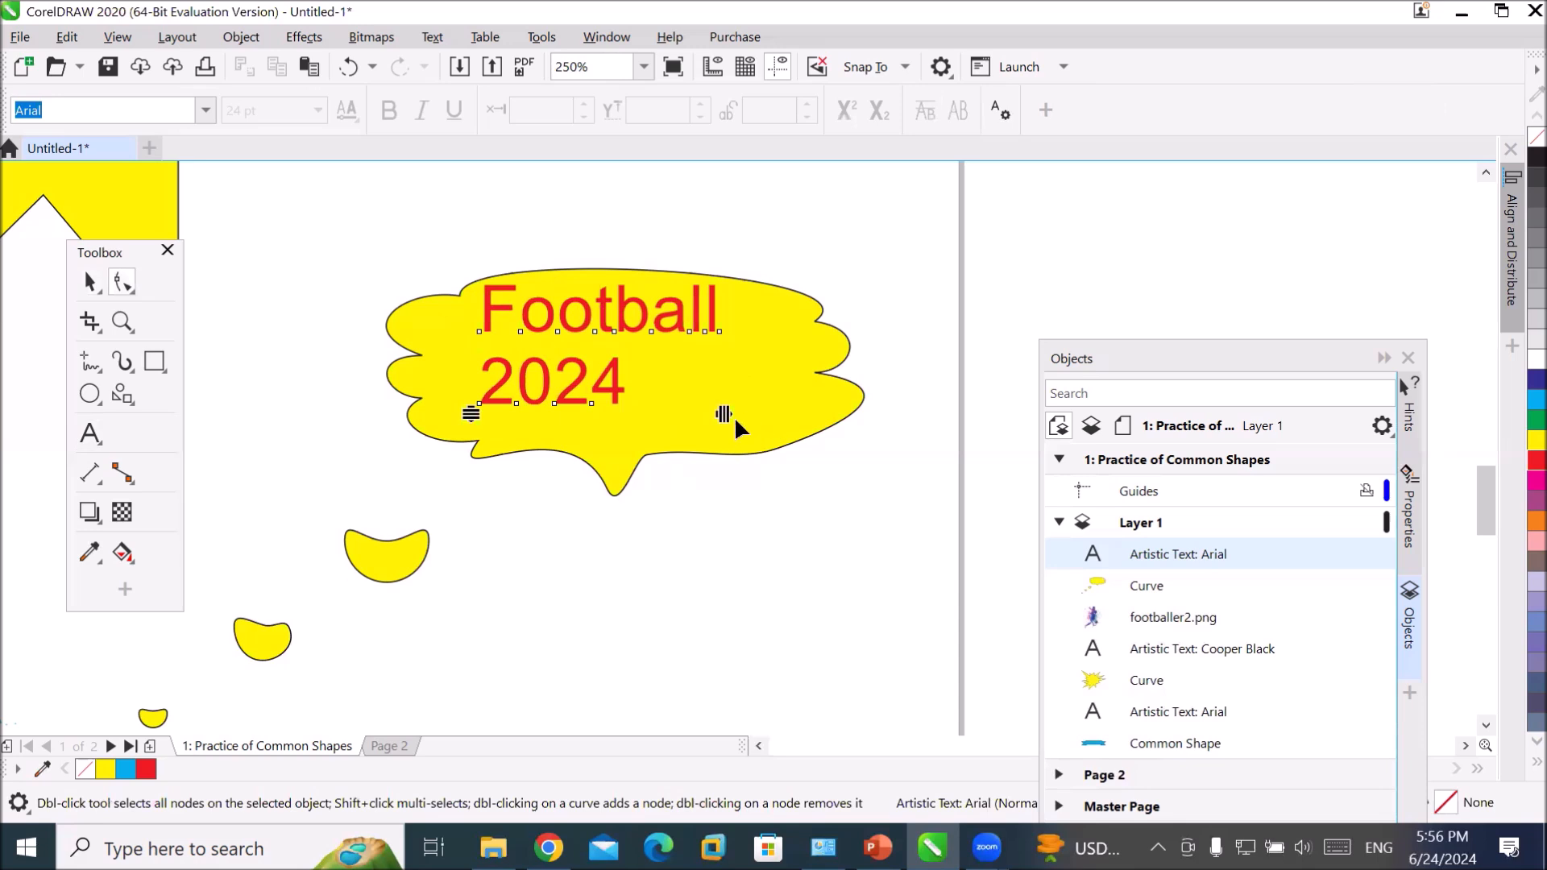
{"action": "left_click_drag", "start_coordinate": [725, 416], "coordinate": [777, 433]}
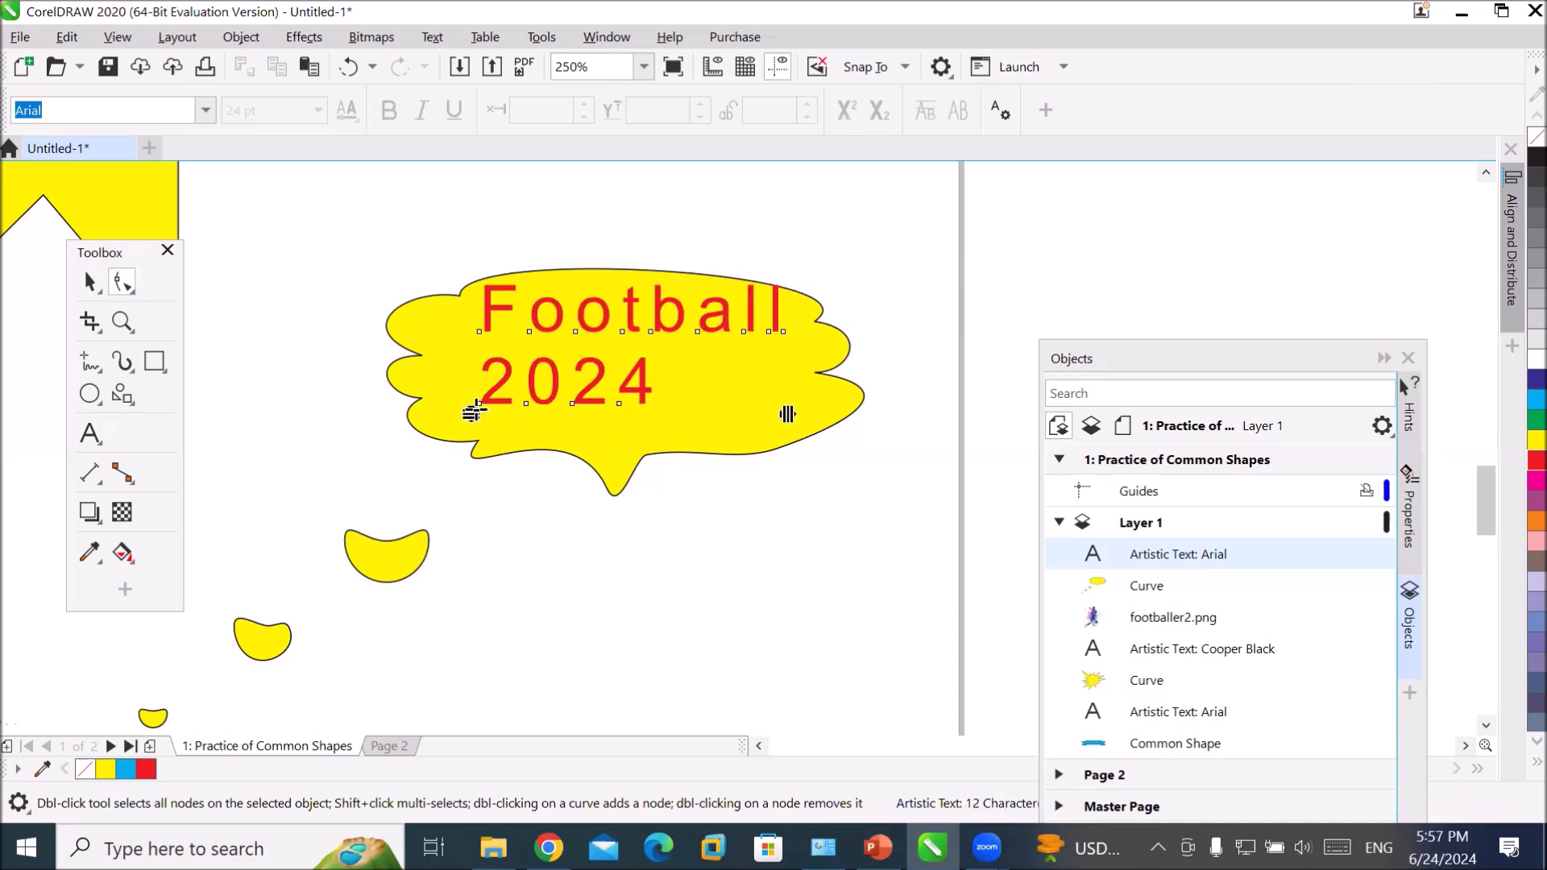
{"action": "left_click_drag", "start_coordinate": [471, 412], "coordinate": [530, 331]}
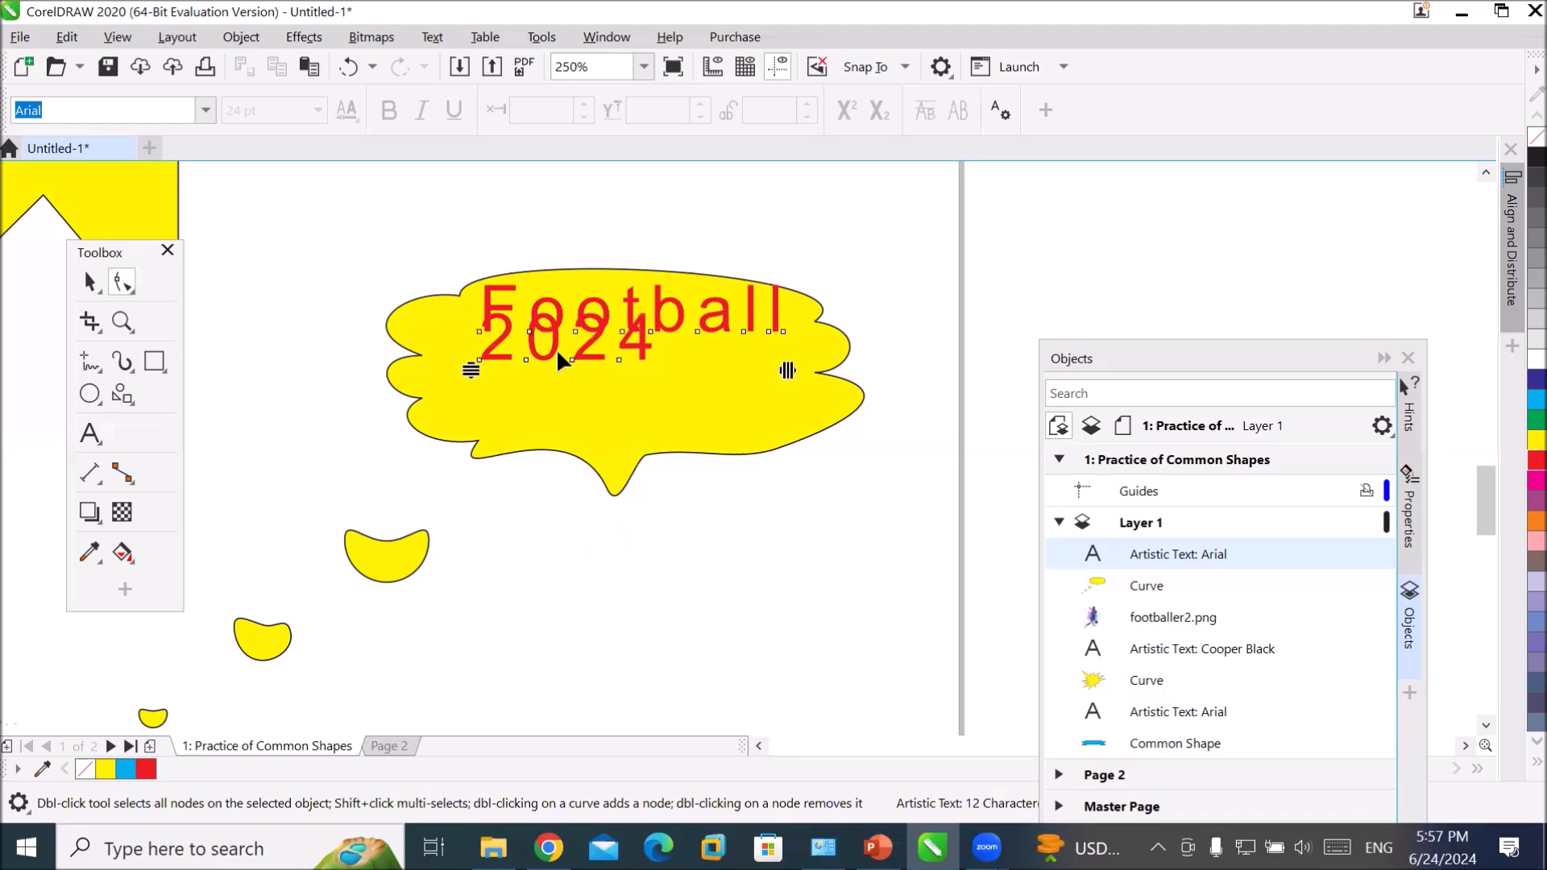
- Select only the characters of the "2024" line and colour them blue
{"action": "left_click", "coordinate": [620, 332]}
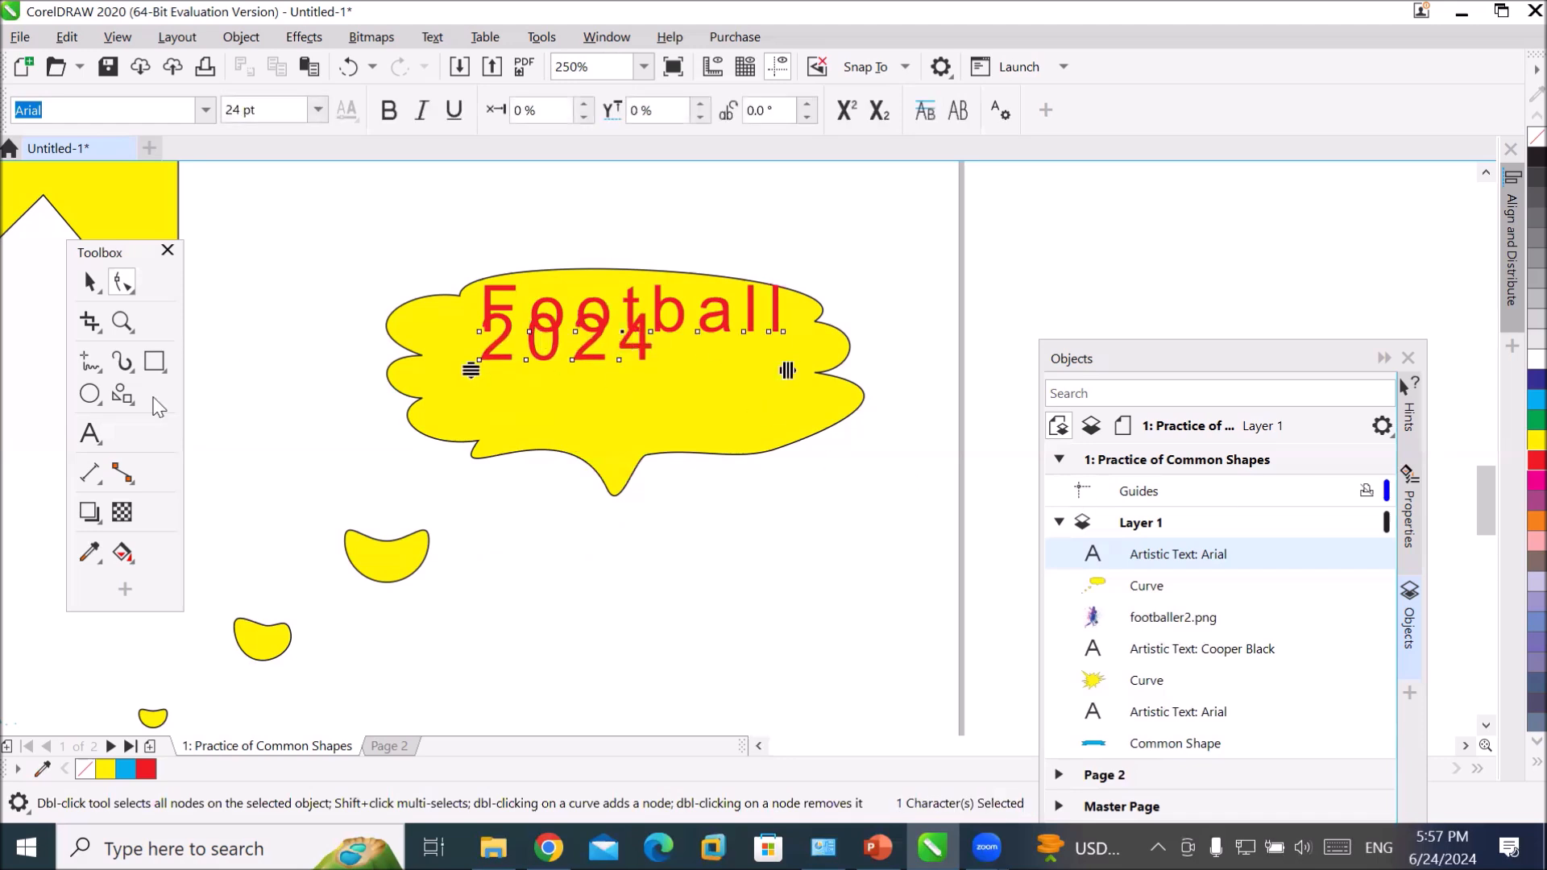
{"action": "left_click", "coordinate": [89, 434]}
{"action": "left_click", "coordinate": [689, 355]}
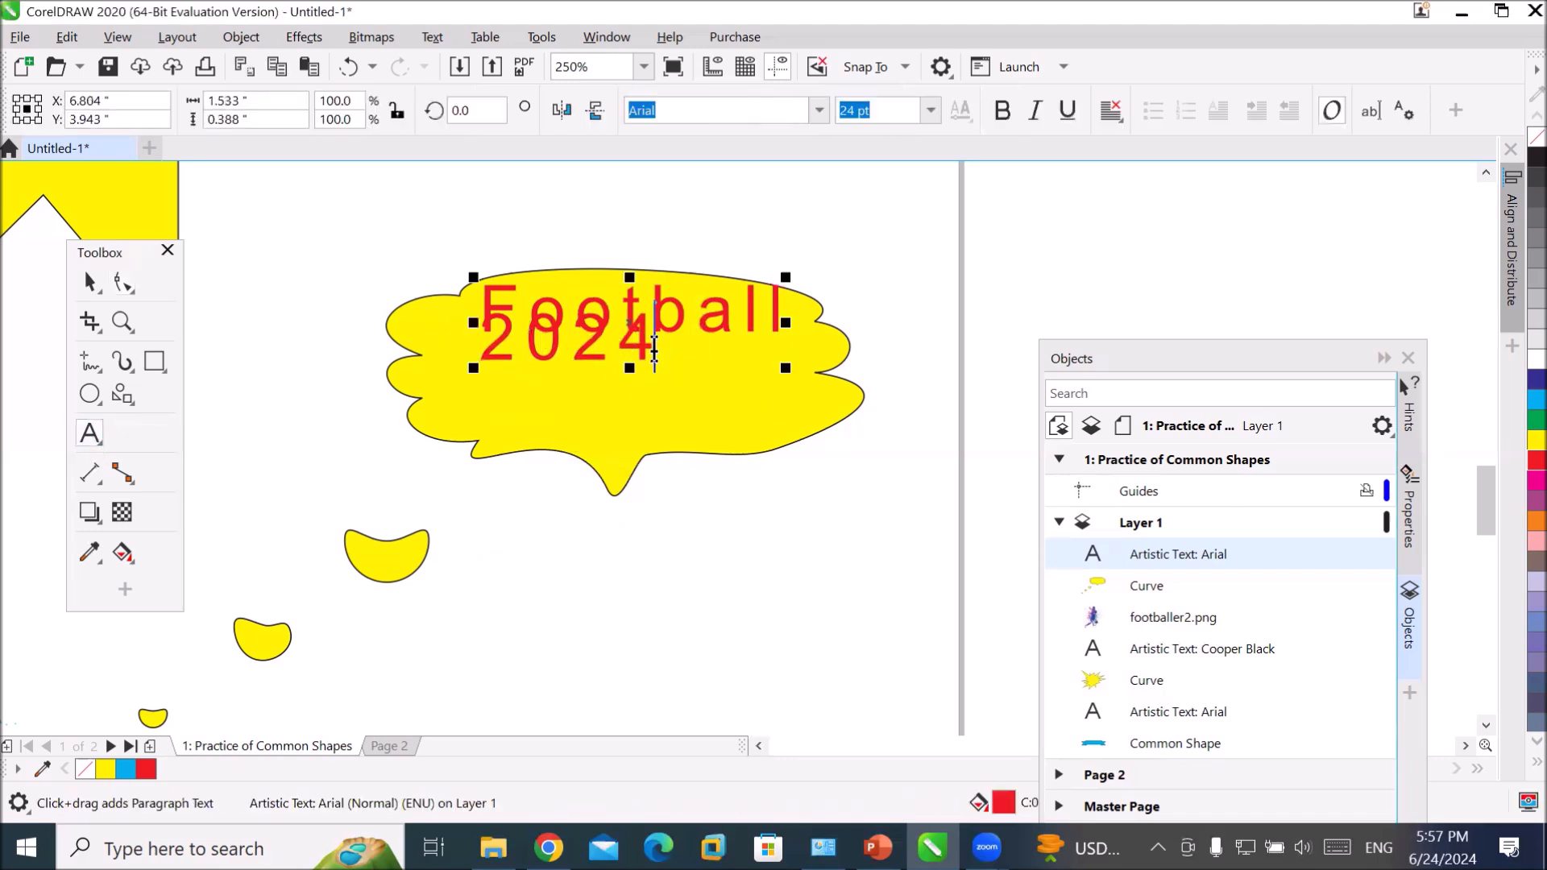
{"action": "left_click_drag", "start_coordinate": [654, 343], "coordinate": [488, 348]}
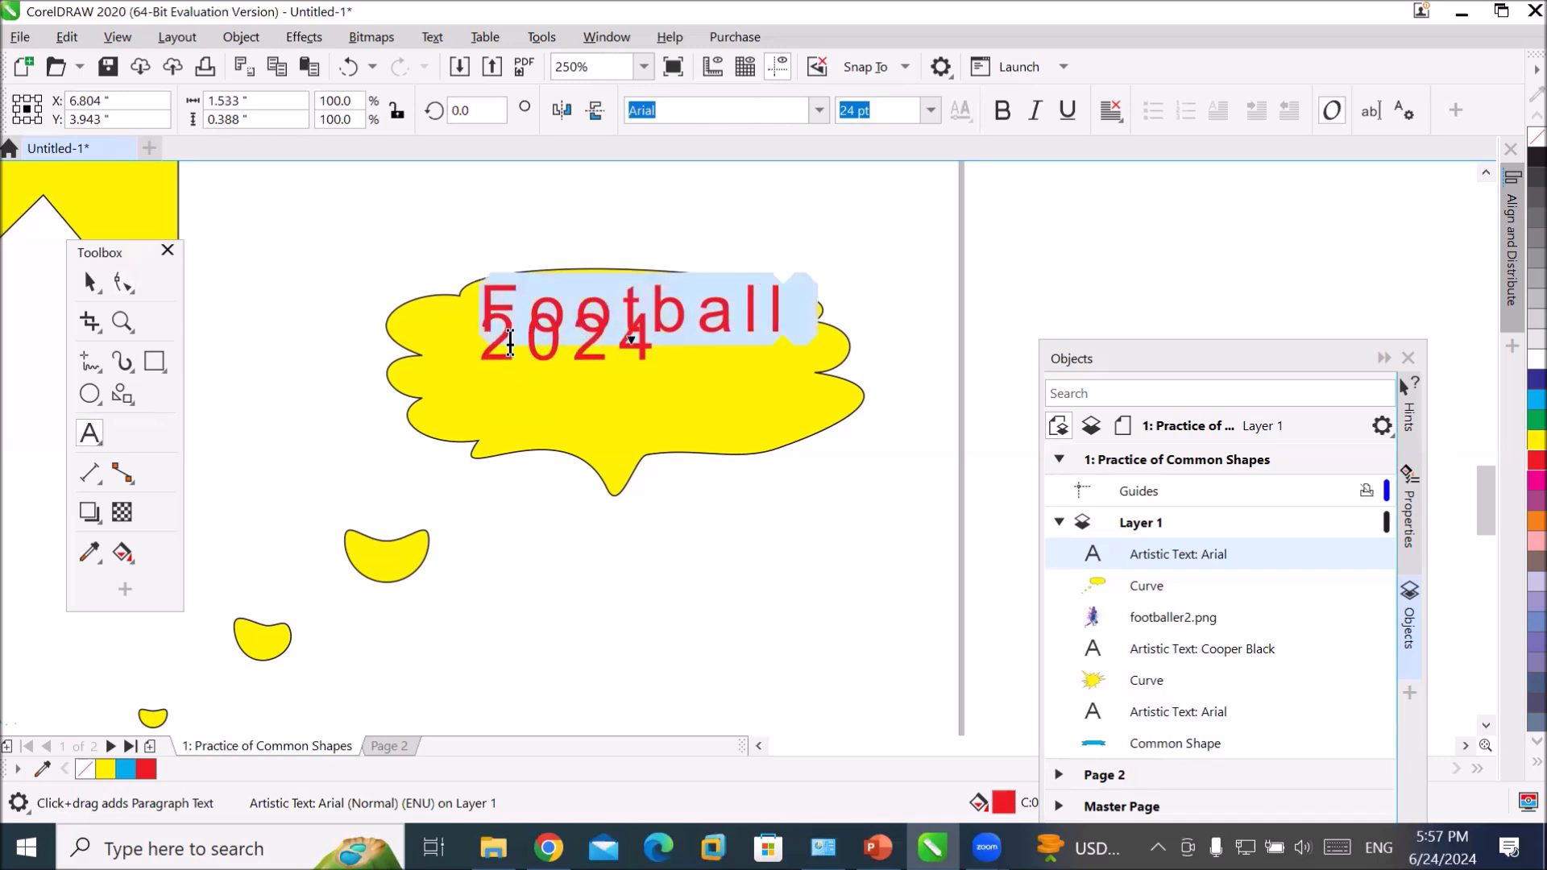
{"action": "left_click", "coordinate": [492, 342]}
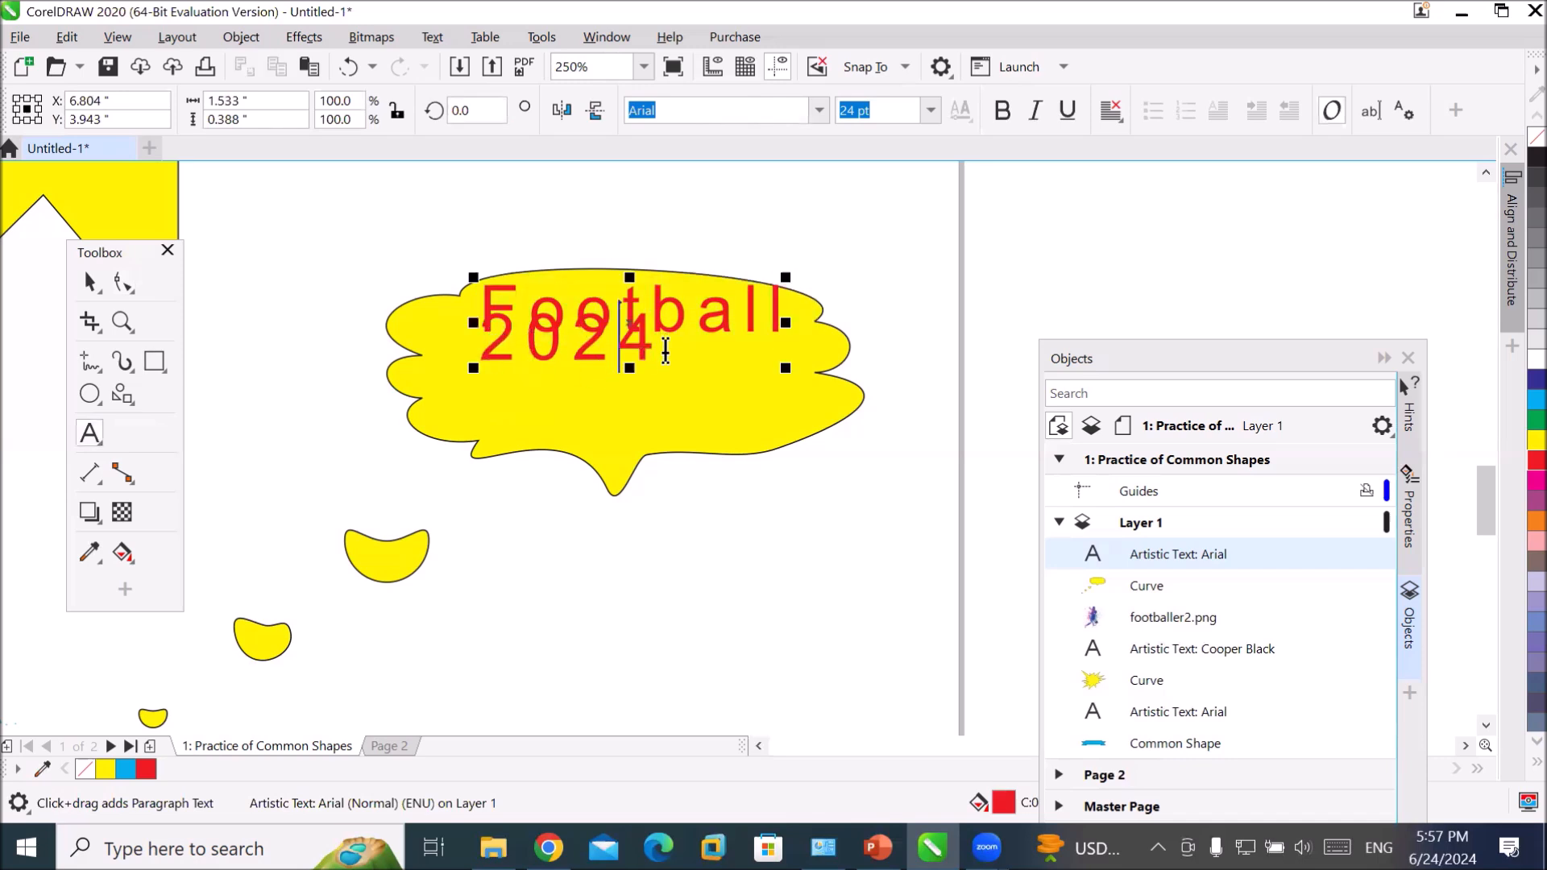
{"action": "left_click_drag", "start_coordinate": [654, 348], "coordinate": [492, 355]}
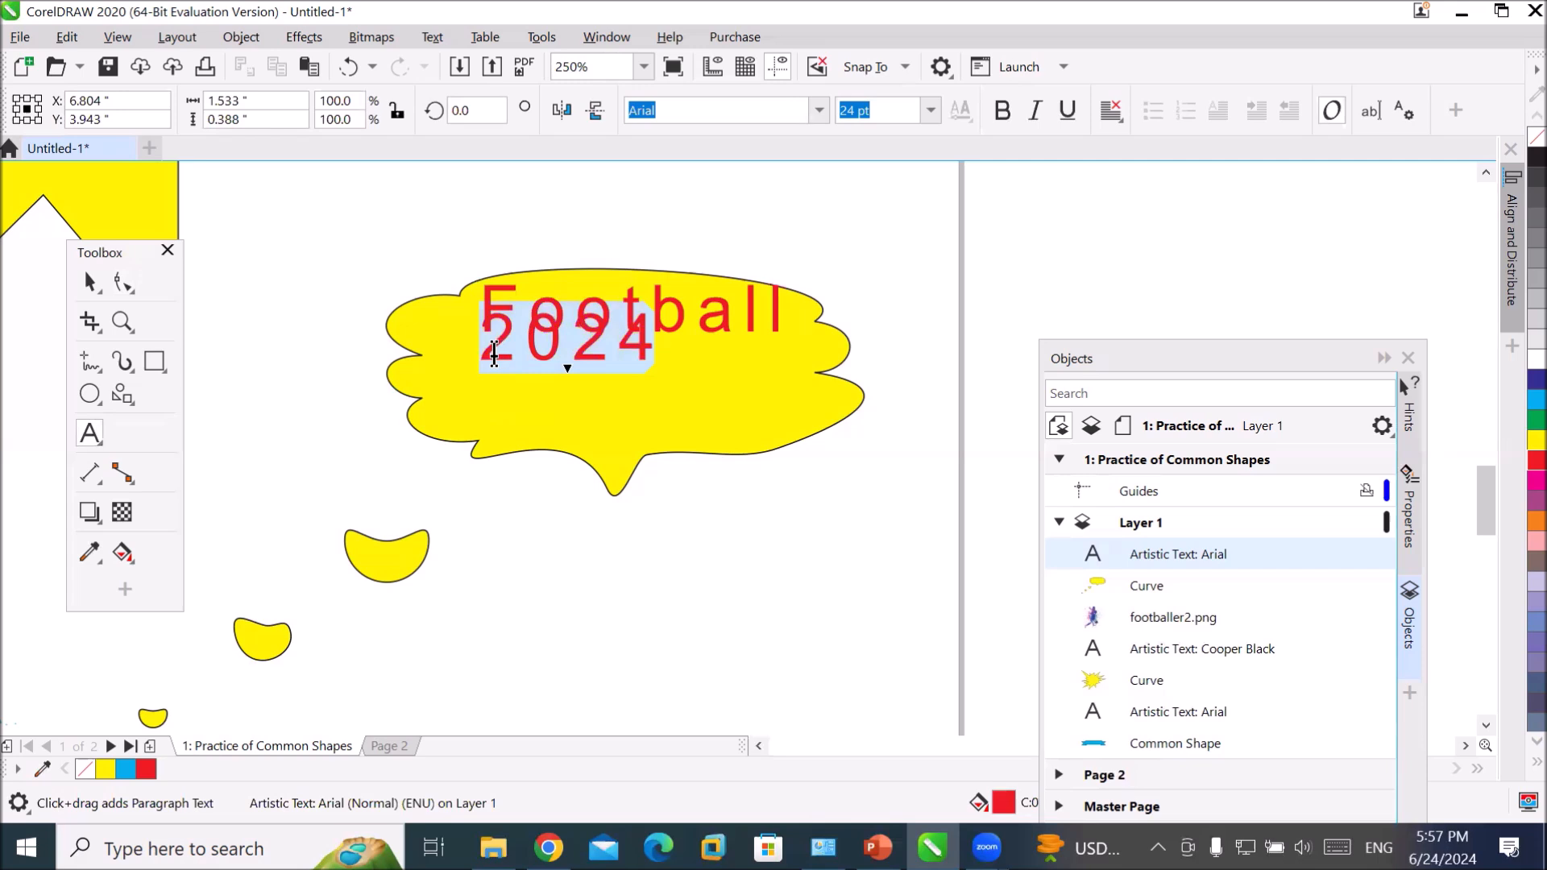
{"action": "left_click", "coordinate": [1512, 384]}
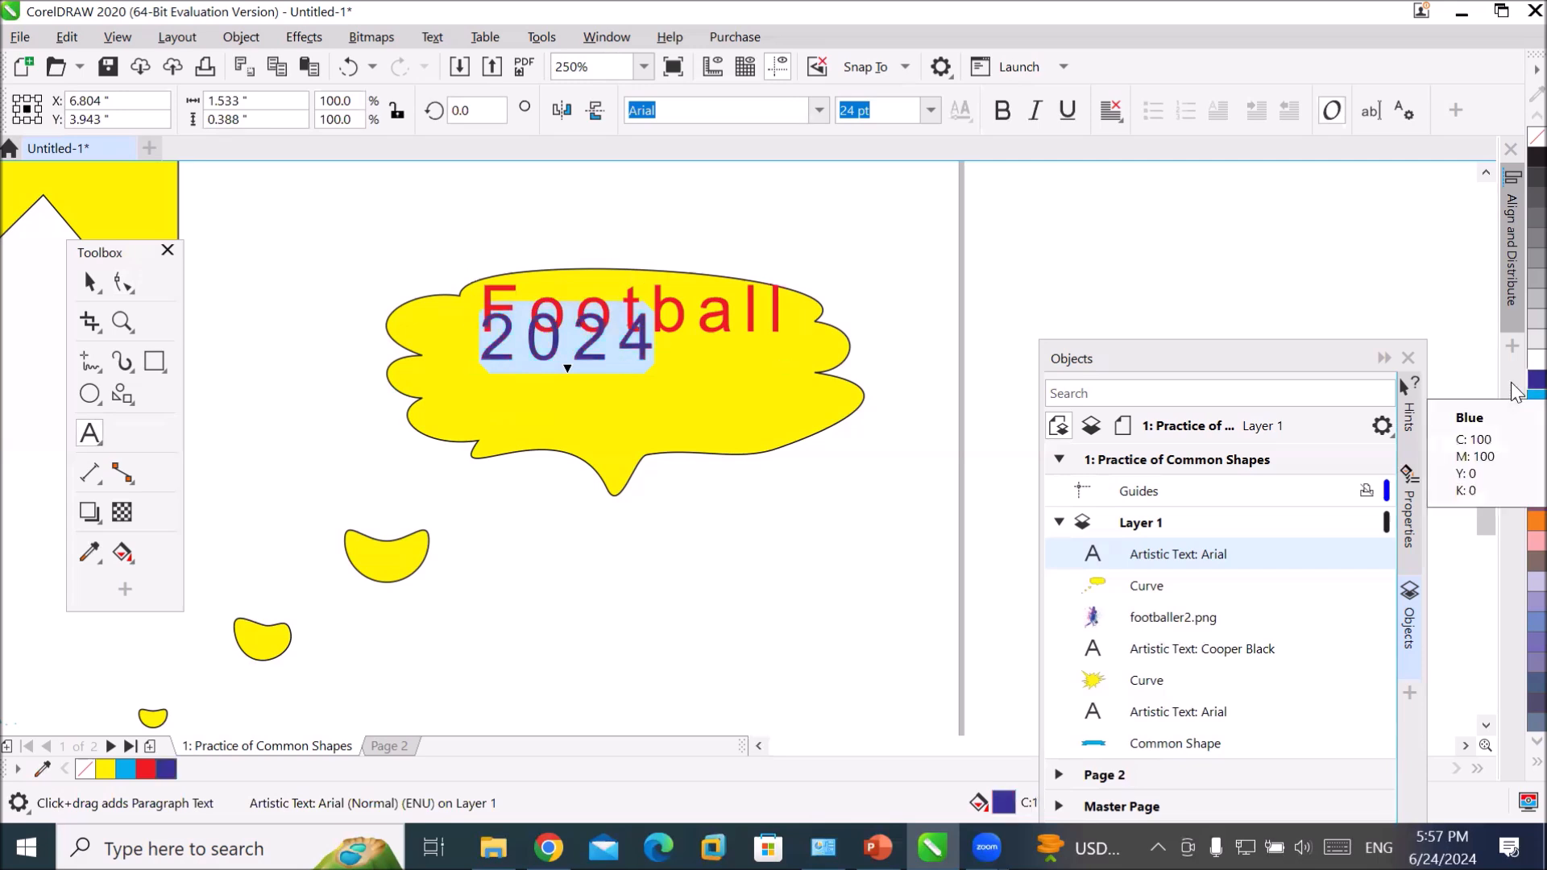
{"action": "left_click", "coordinate": [585, 399]}
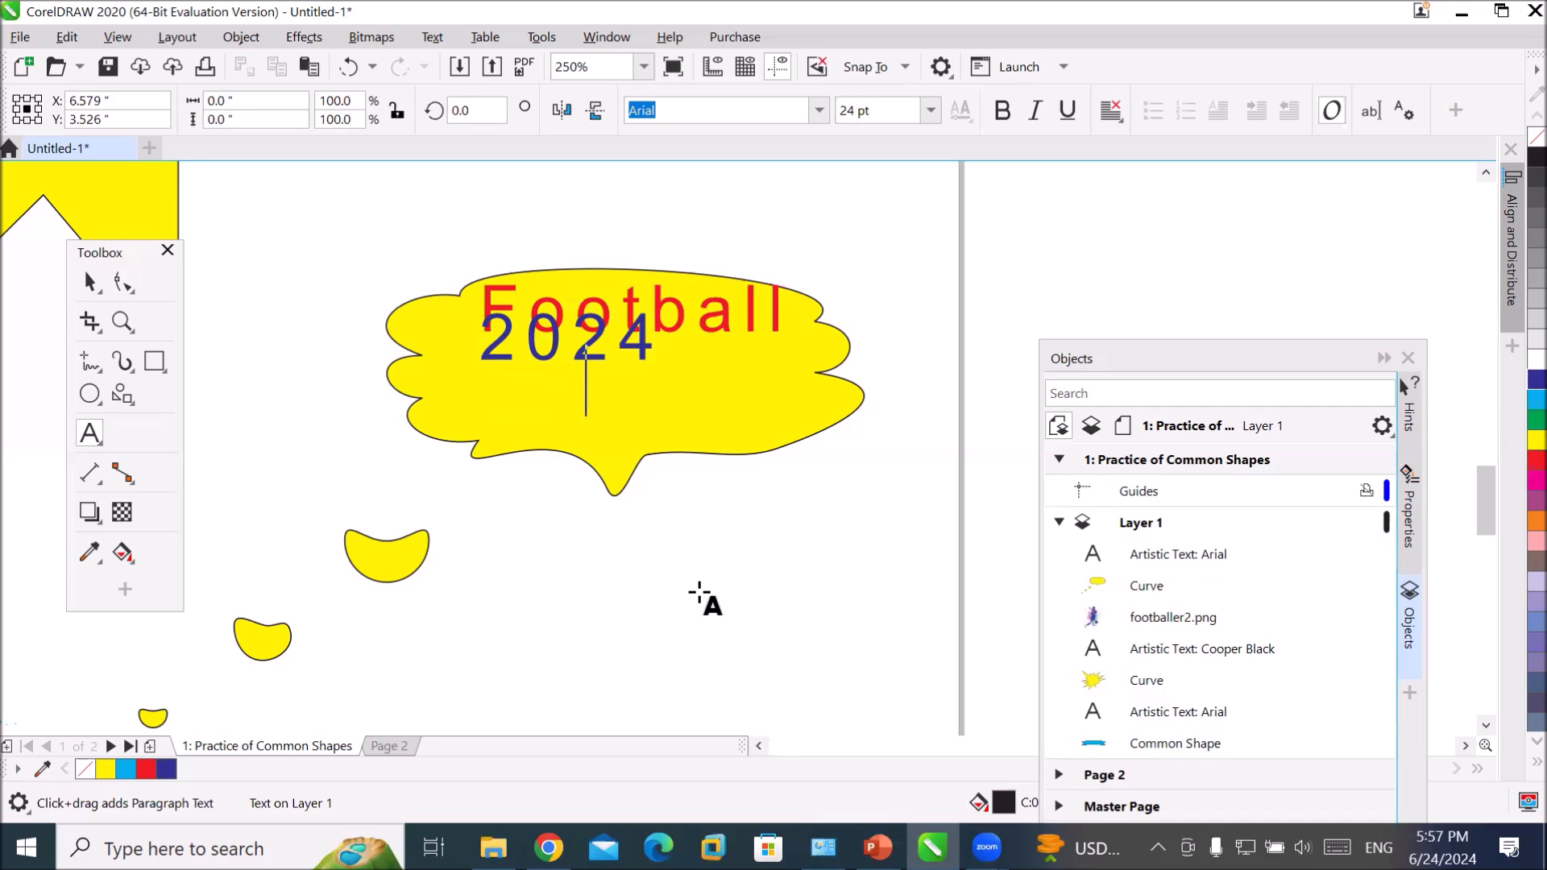
- Increase the text's line spacing with the Shape tool until 2024 sits clear below Football
{"action": "left_click", "coordinate": [122, 282]}
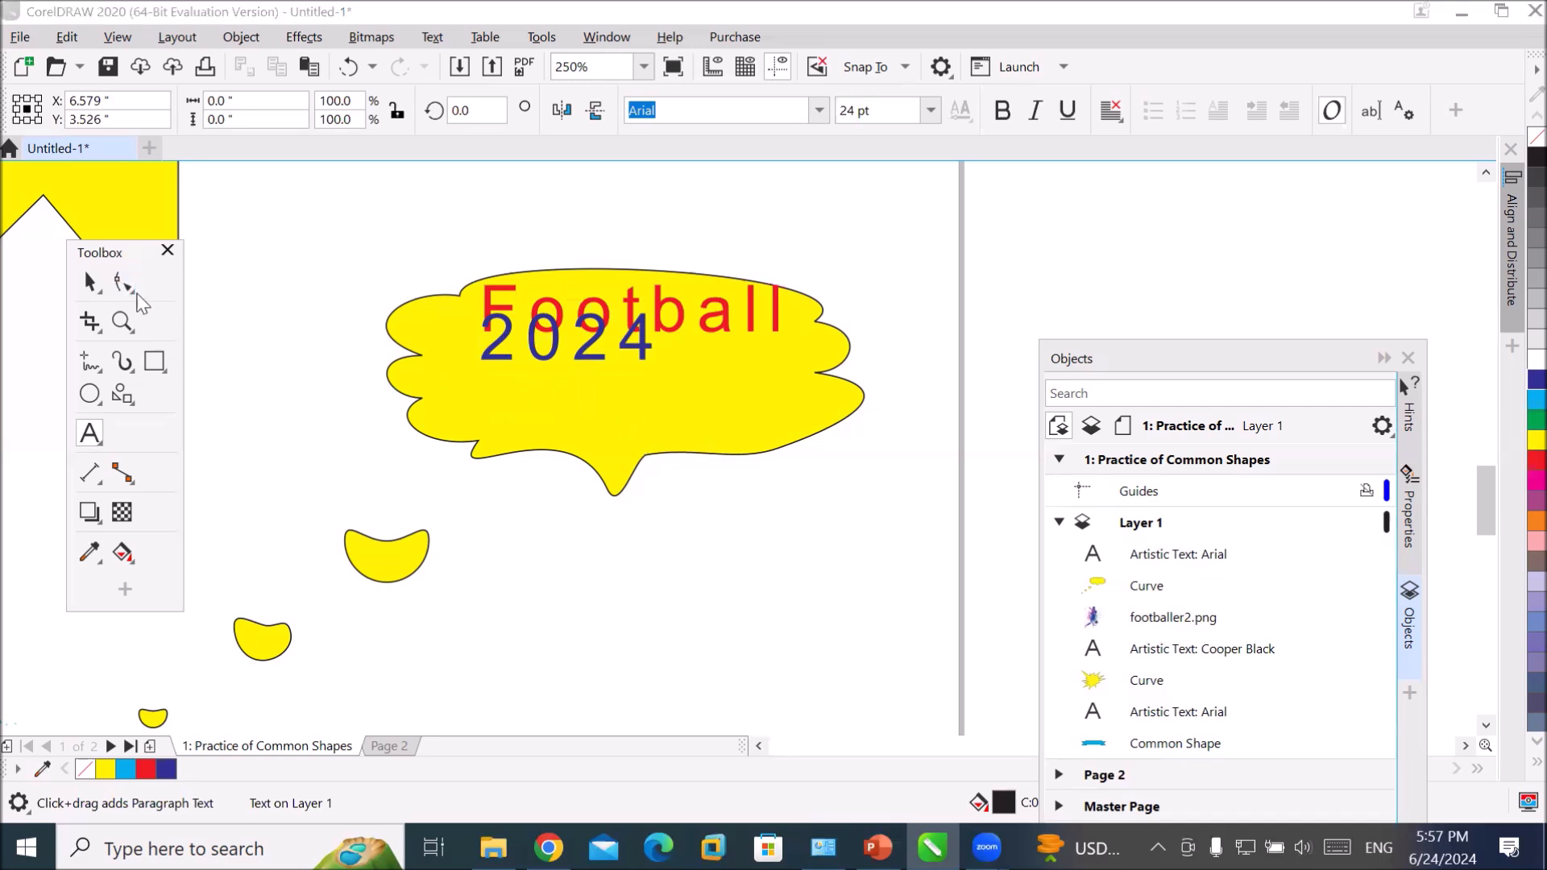
{"action": "left_click", "coordinate": [600, 347]}
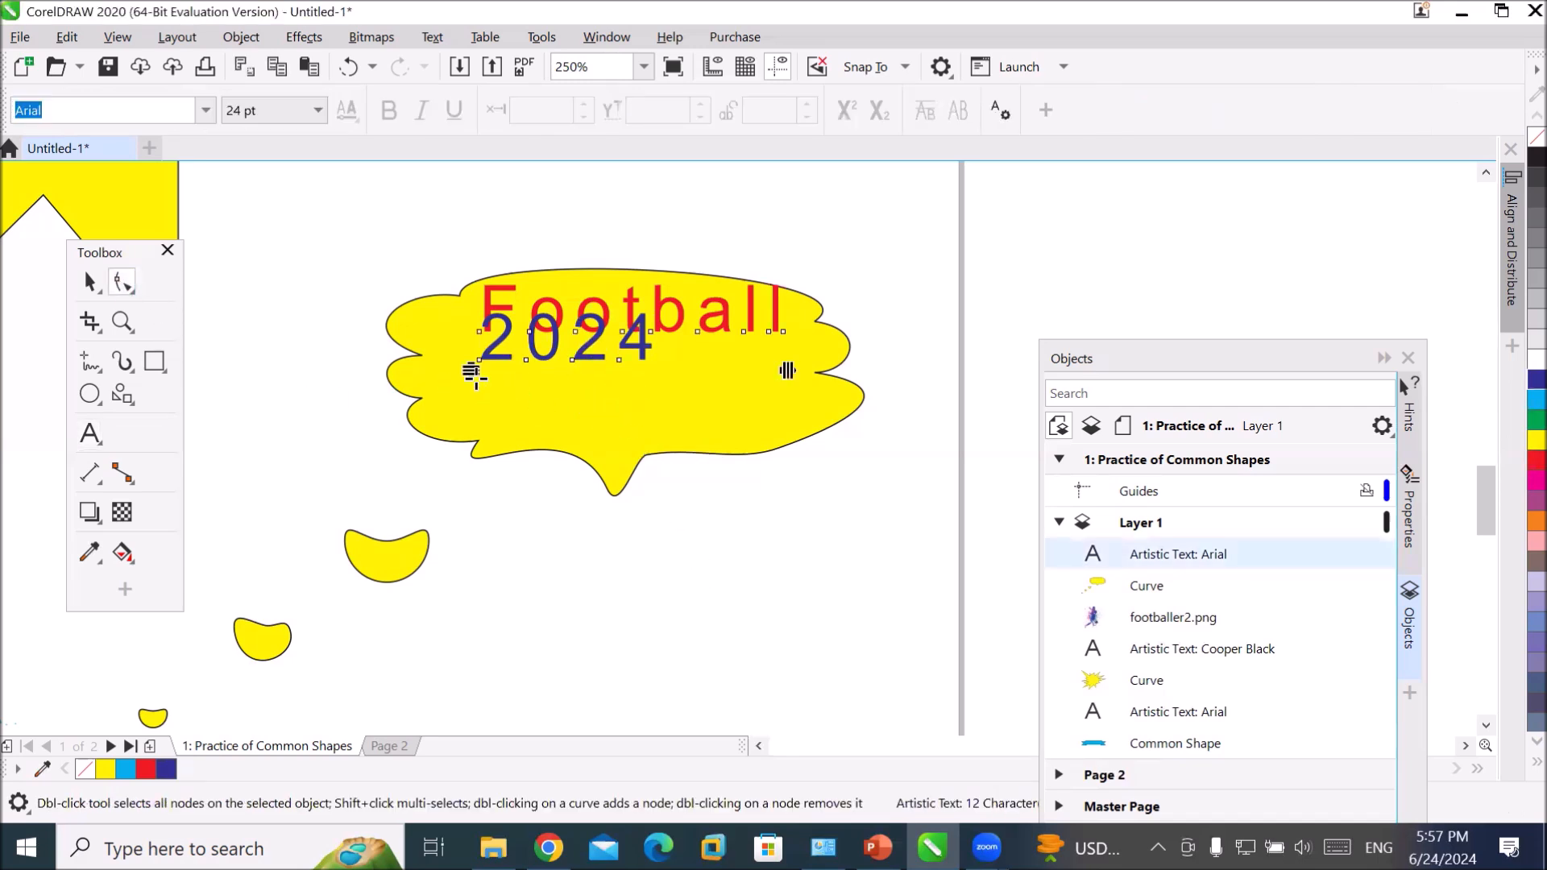
{"action": "mouse_move", "coordinate": [471, 371]}
{"action": "left_mouse_down"}
{"action": "mouse_move", "coordinate": [449, 510]}
{"action": "mouse_move", "coordinate": [508, 263]}
{"action": "mouse_move", "coordinate": [479, 408]}
{"action": "mouse_move", "coordinate": [488, 355]}
{"action": "left_mouse_up"}
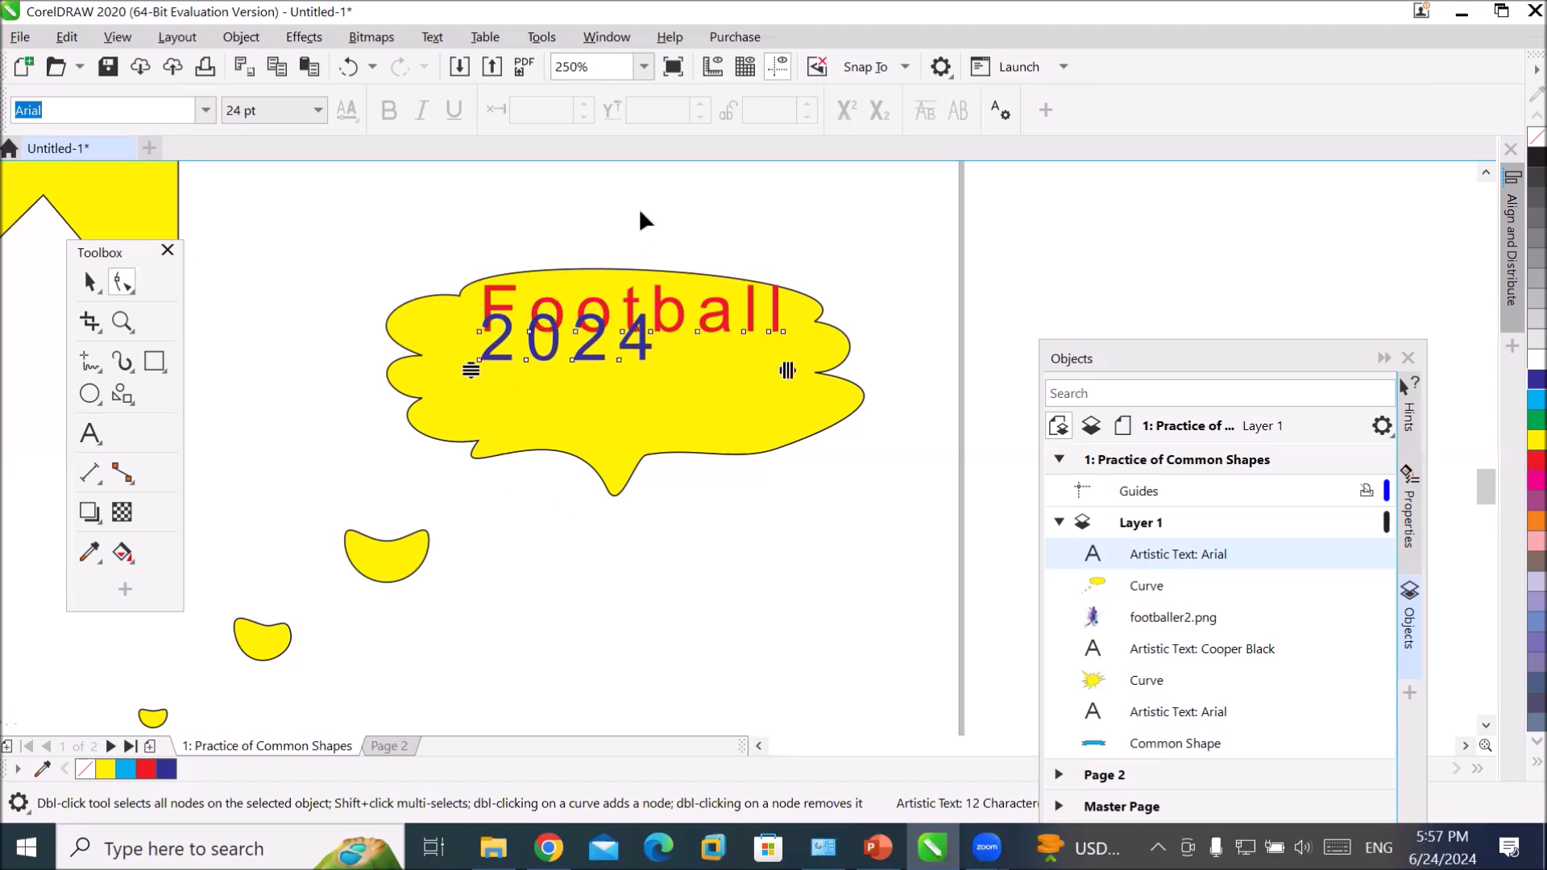
{"action": "scroll", "coordinate": [638, 208], "scroll_direction": "up", "scroll_amount": 2}
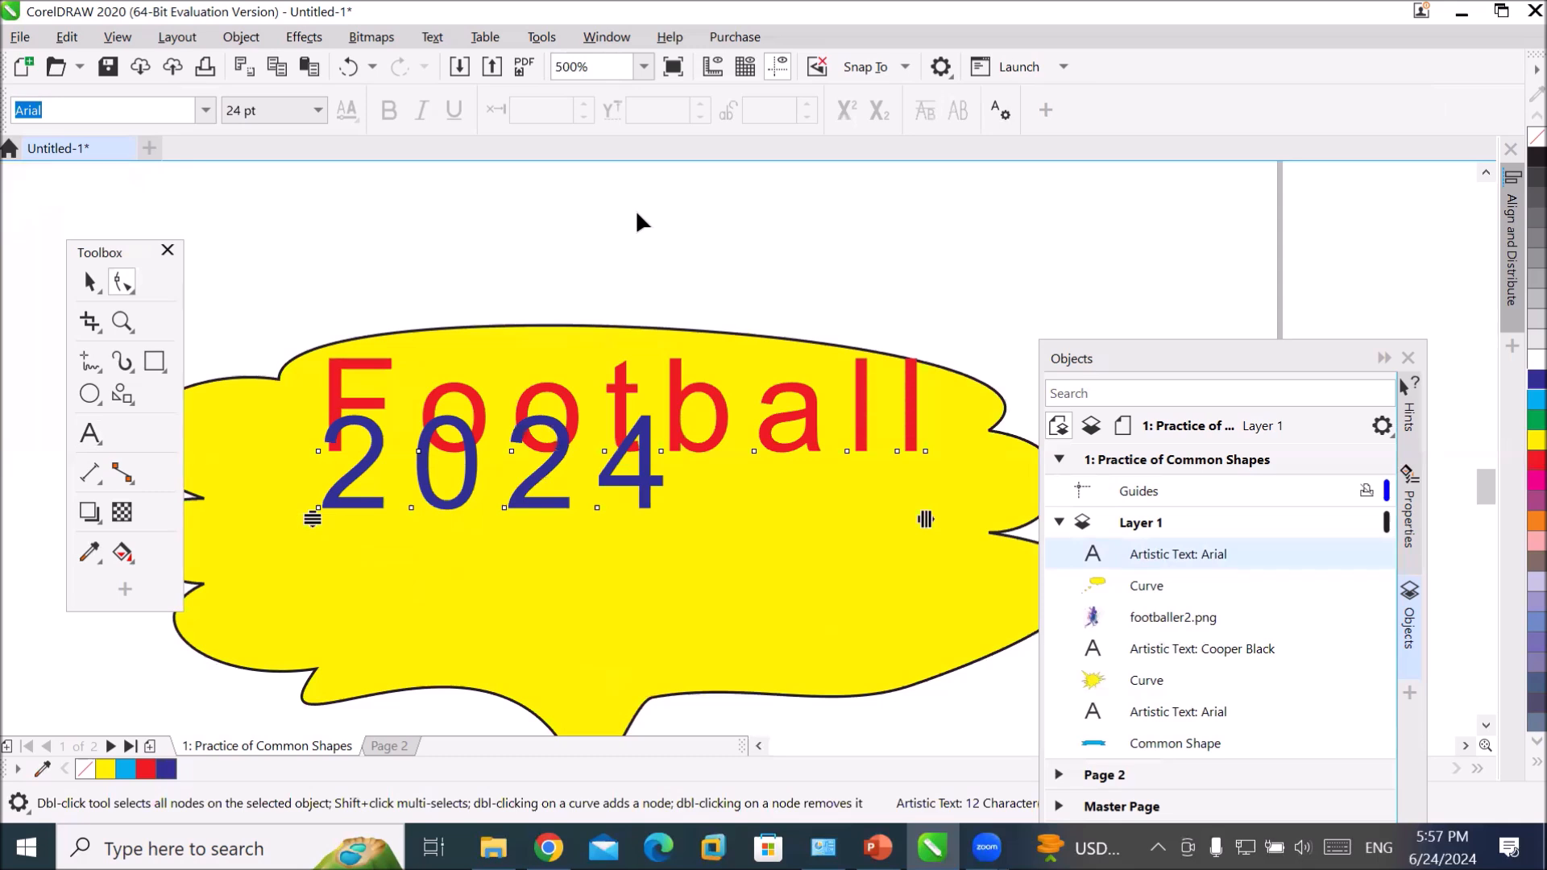
{"action": "scroll", "coordinate": [694, 229], "scroll_direction": "down", "scroll_amount": 2}
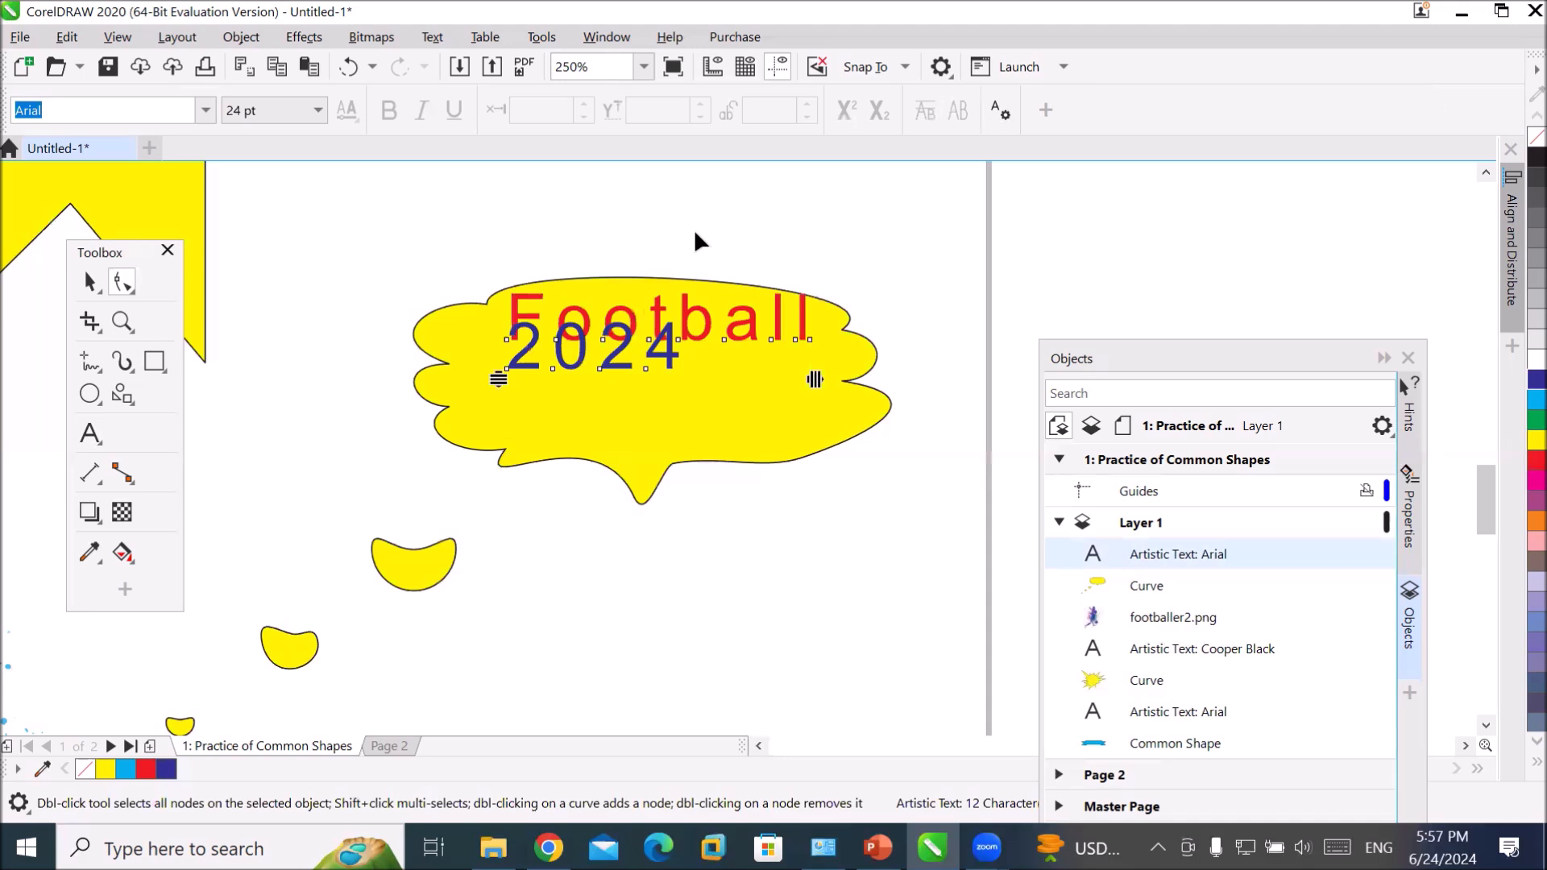
{"action": "left_click_drag", "start_coordinate": [498, 380], "coordinate": [500, 455]}
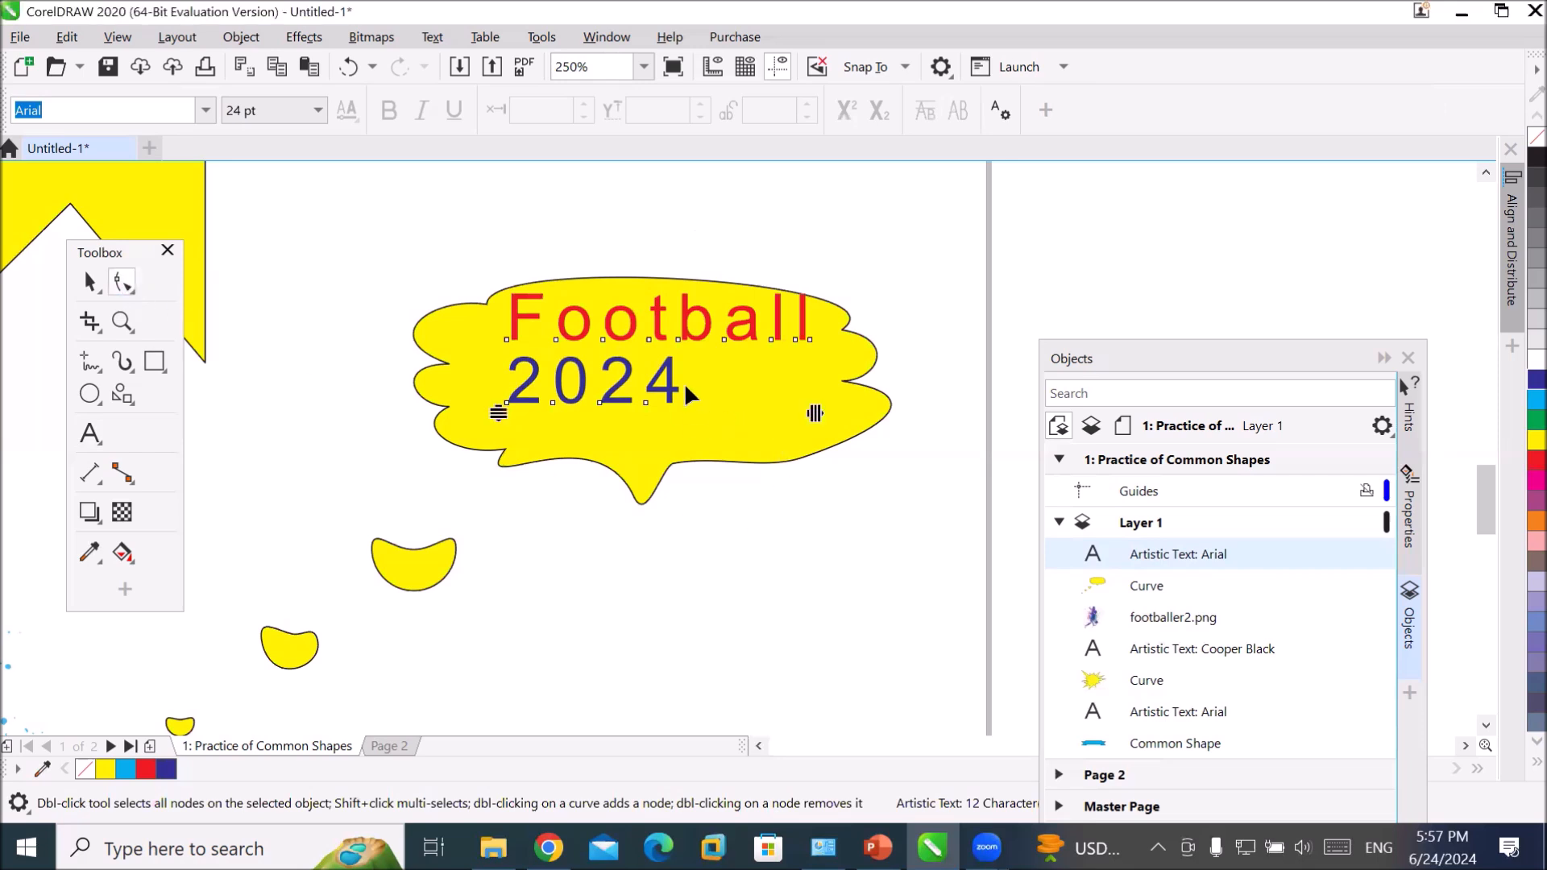
- Move the Football 2024 text slightly down inside the cloud and convert it to curves
{"action": "right_click", "coordinate": [622, 377]}
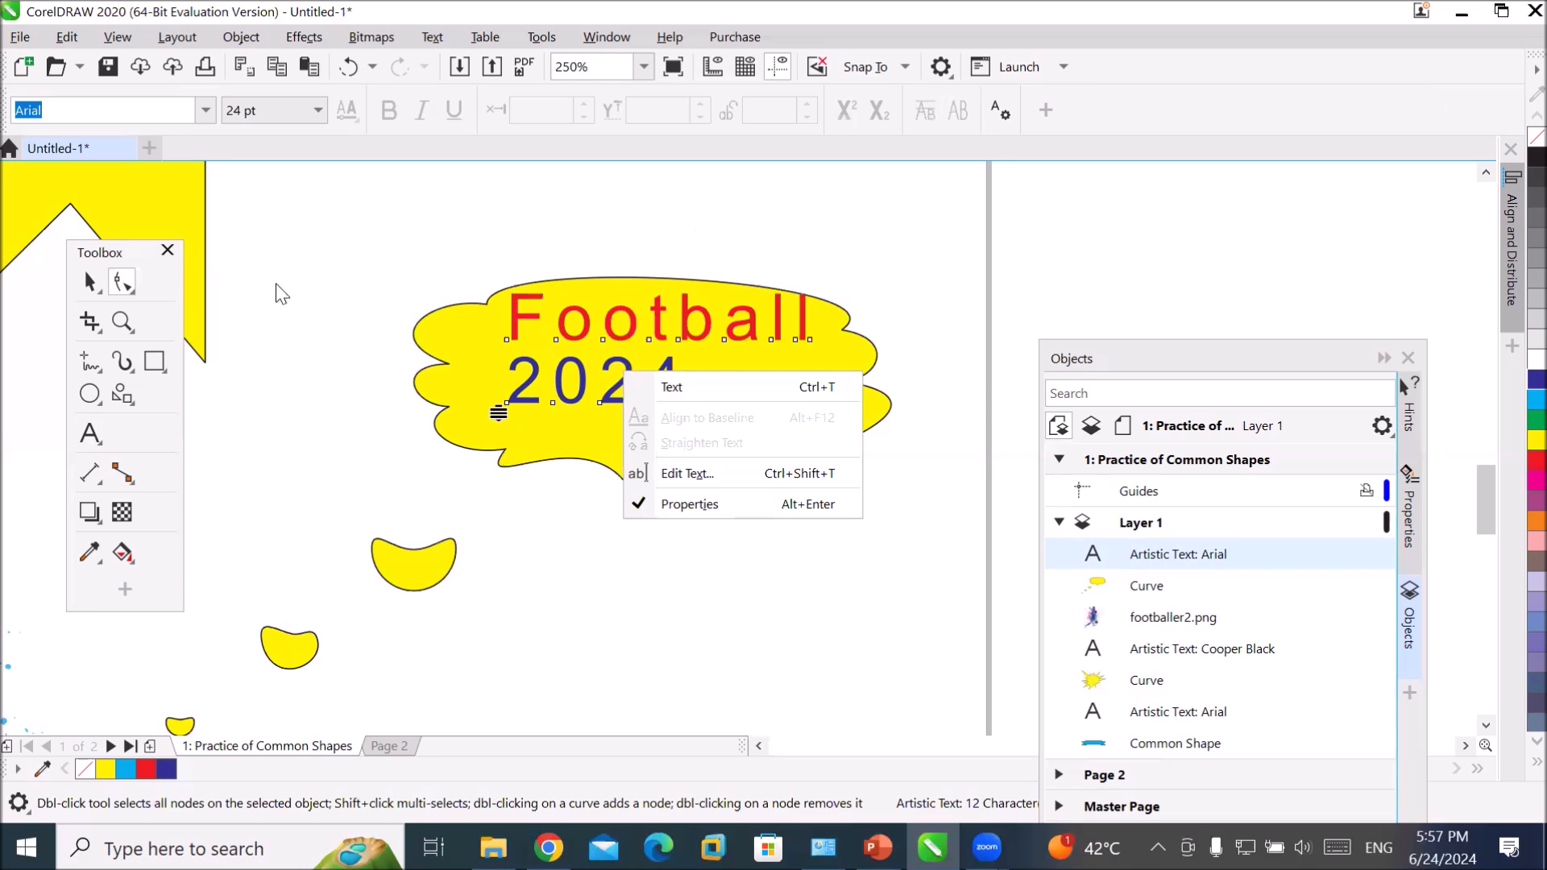
{"action": "left_click", "coordinate": [87, 283]}
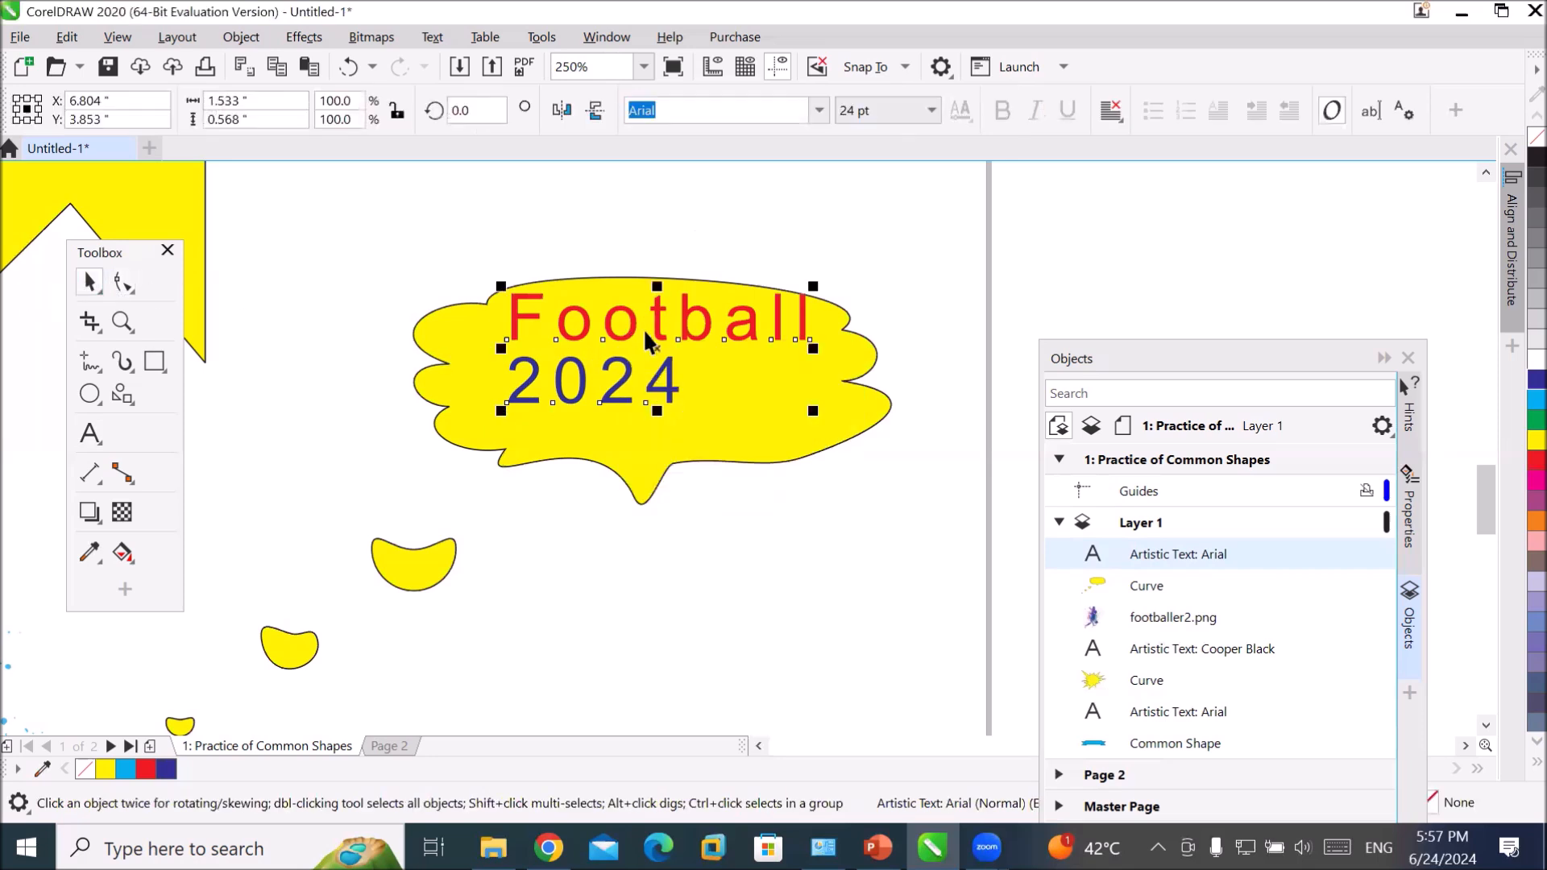
{"action": "left_click_drag", "start_coordinate": [662, 329], "coordinate": [661, 352]}
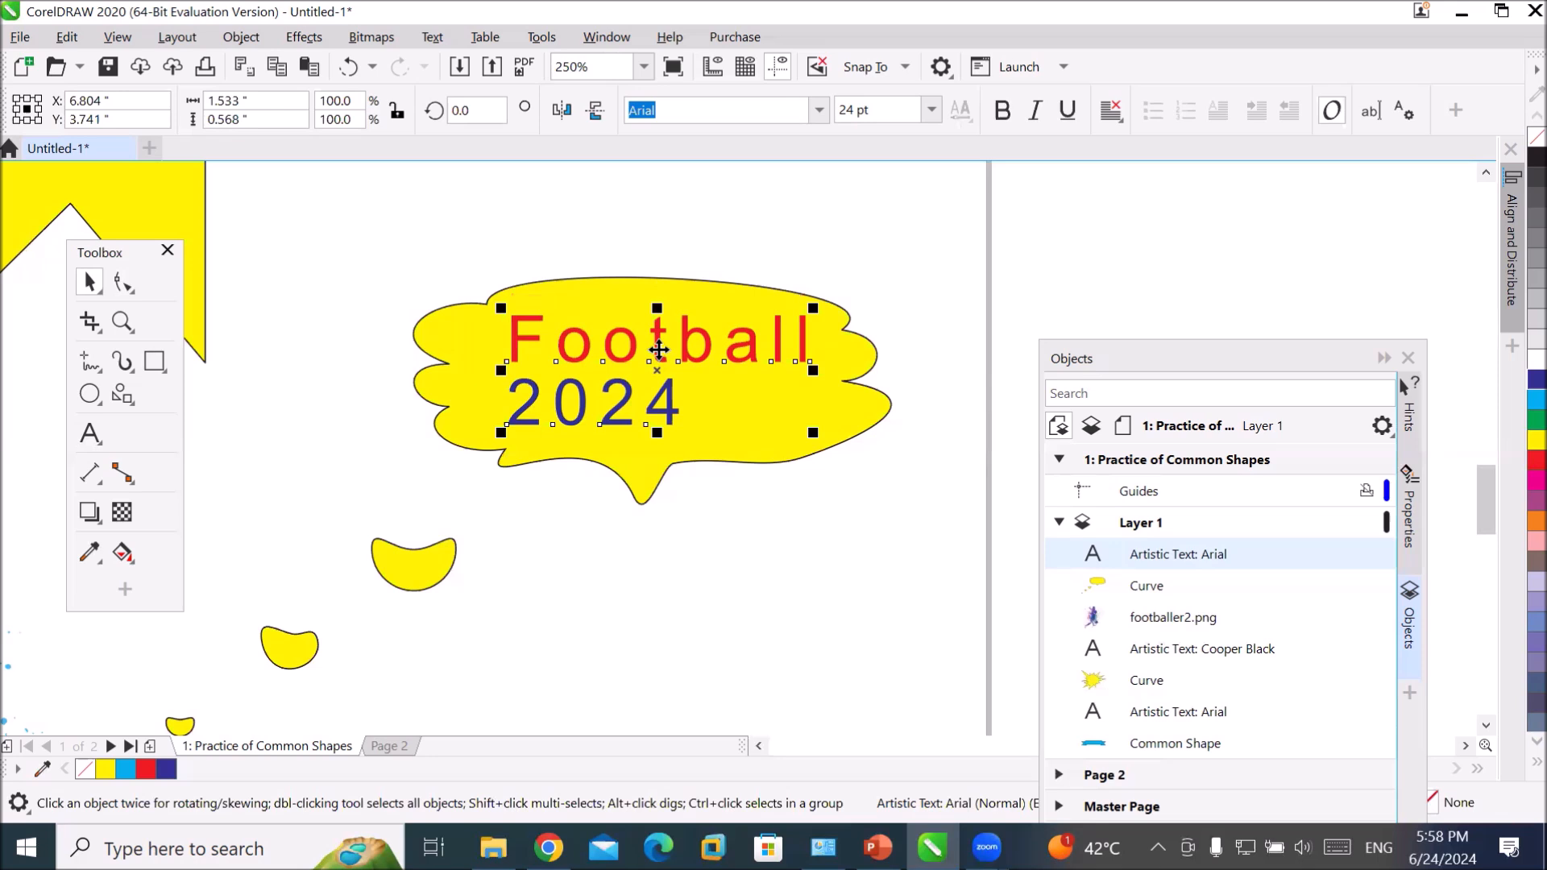
{"action": "right_click", "coordinate": [659, 349]}
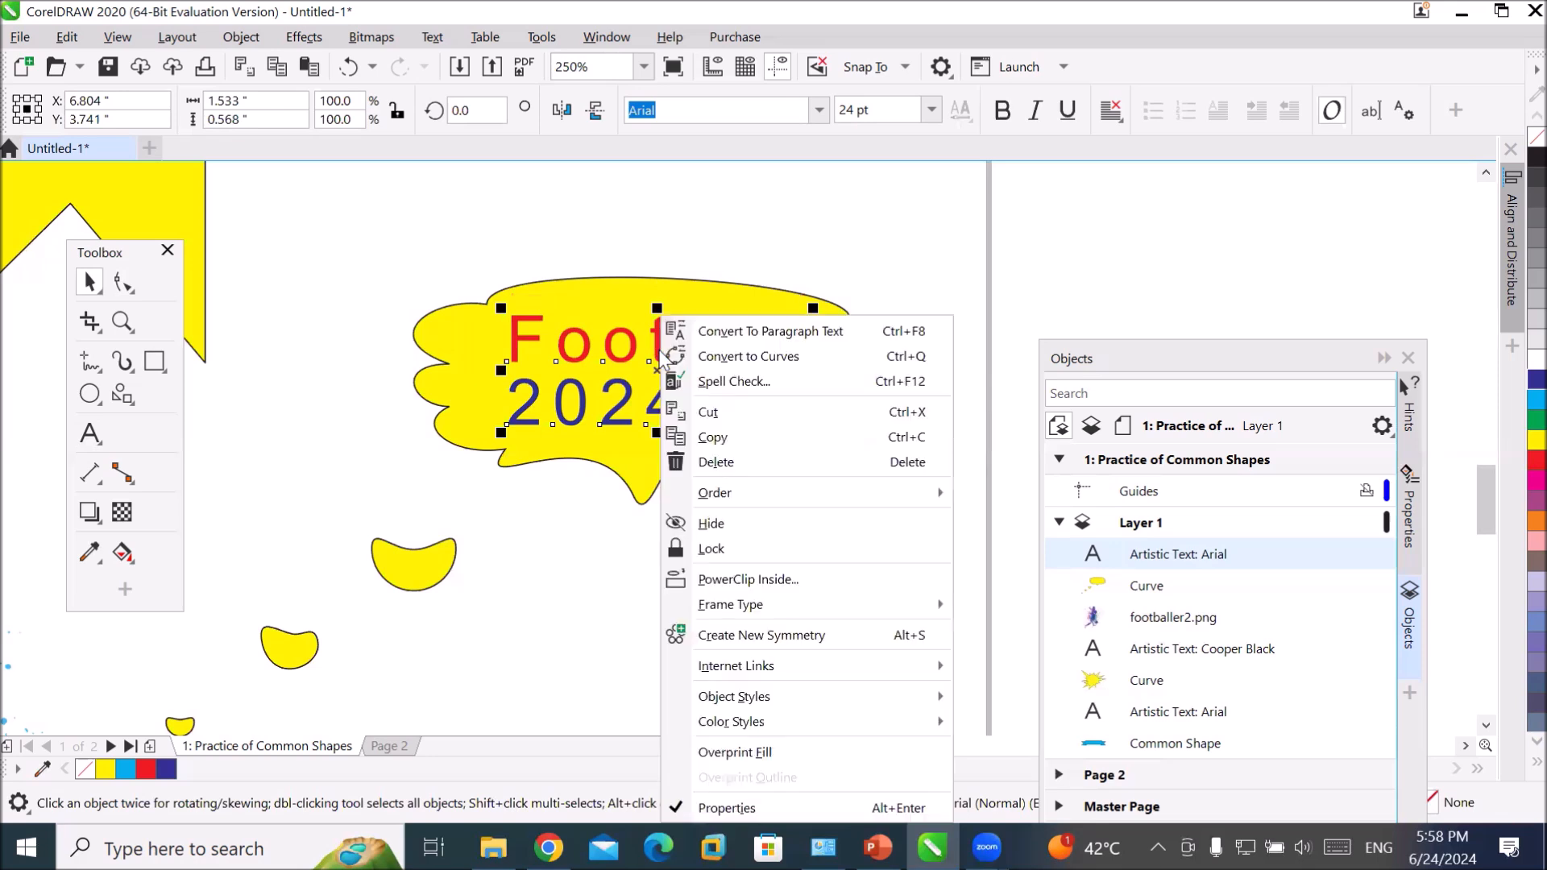
{"action": "left_click", "coordinate": [884, 369]}
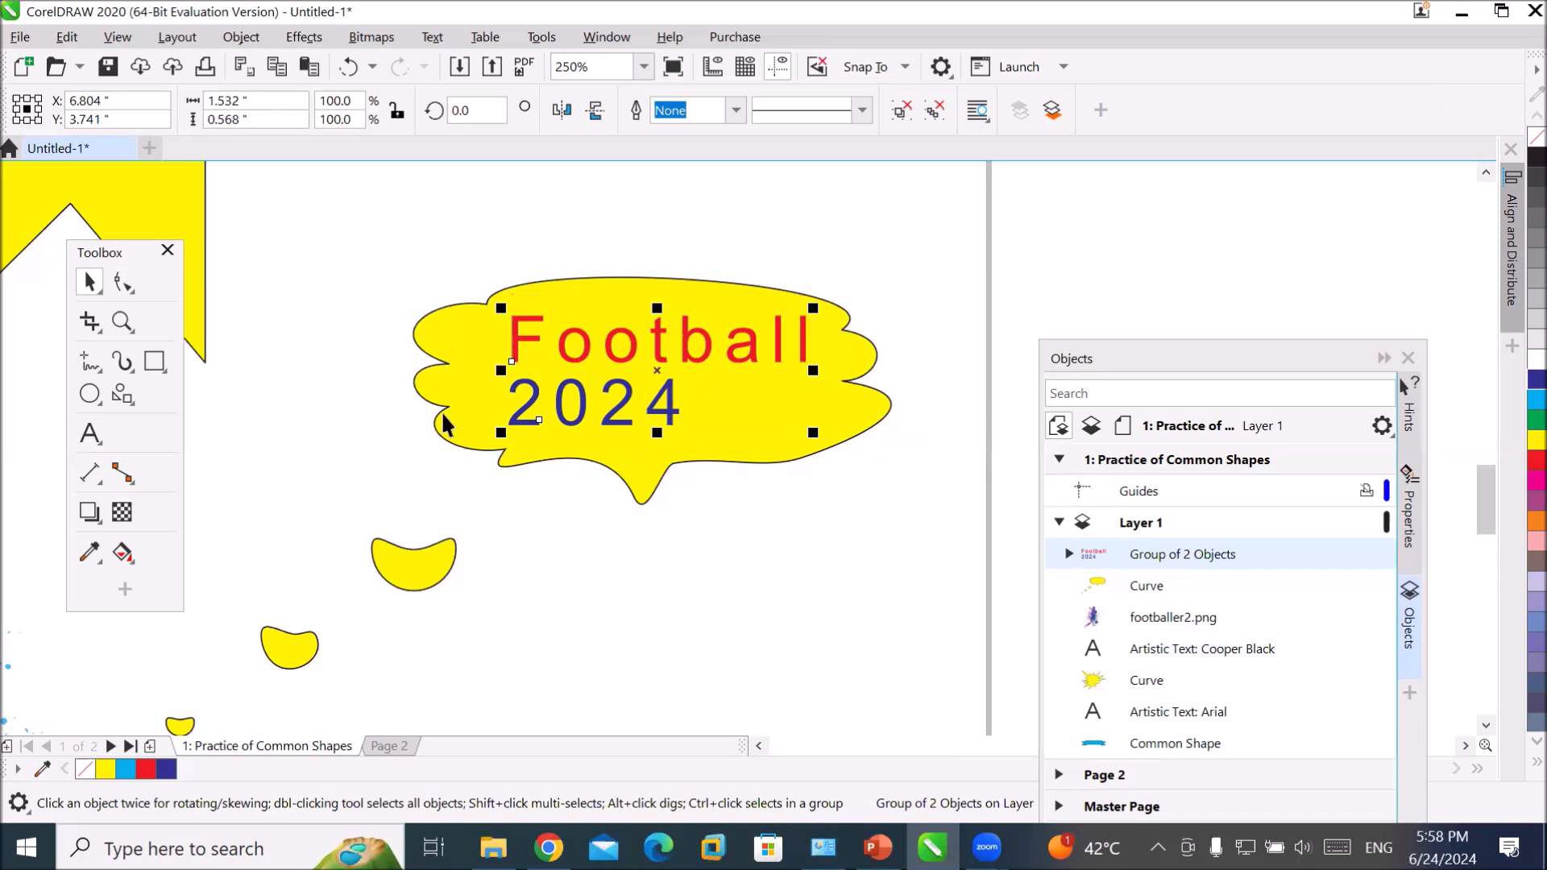
- Try to bring up the nodes of the grouped Football 2024 text with the Shape tool
{"action": "left_click", "coordinate": [723, 620]}
{"action": "key", "text": "F10"}
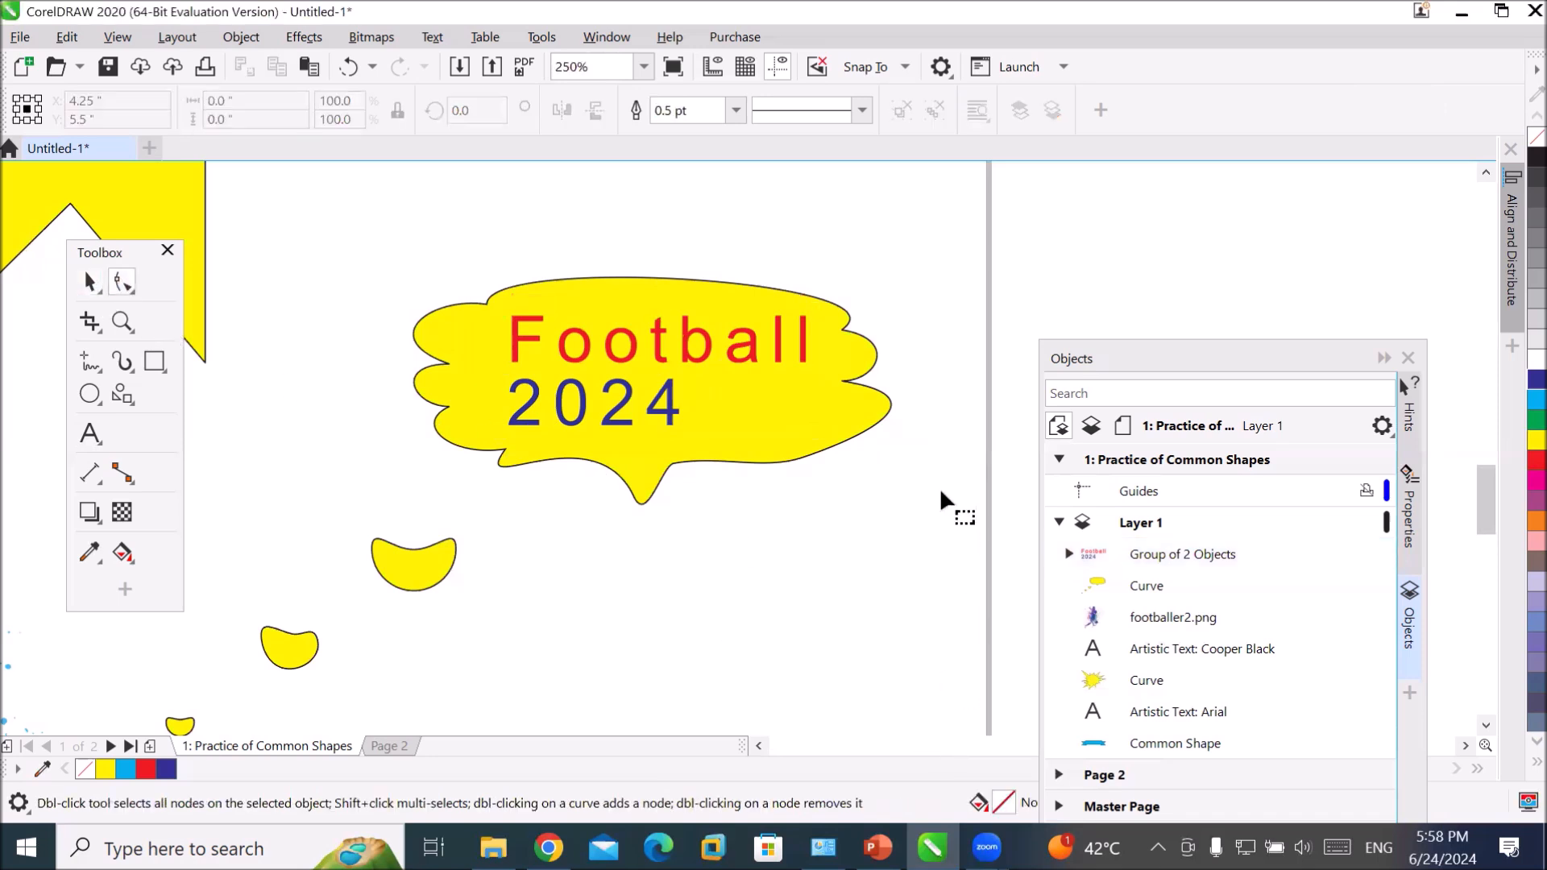
{"action": "scroll", "coordinate": [846, 424], "scroll_direction": "up", "scroll_amount": 2}
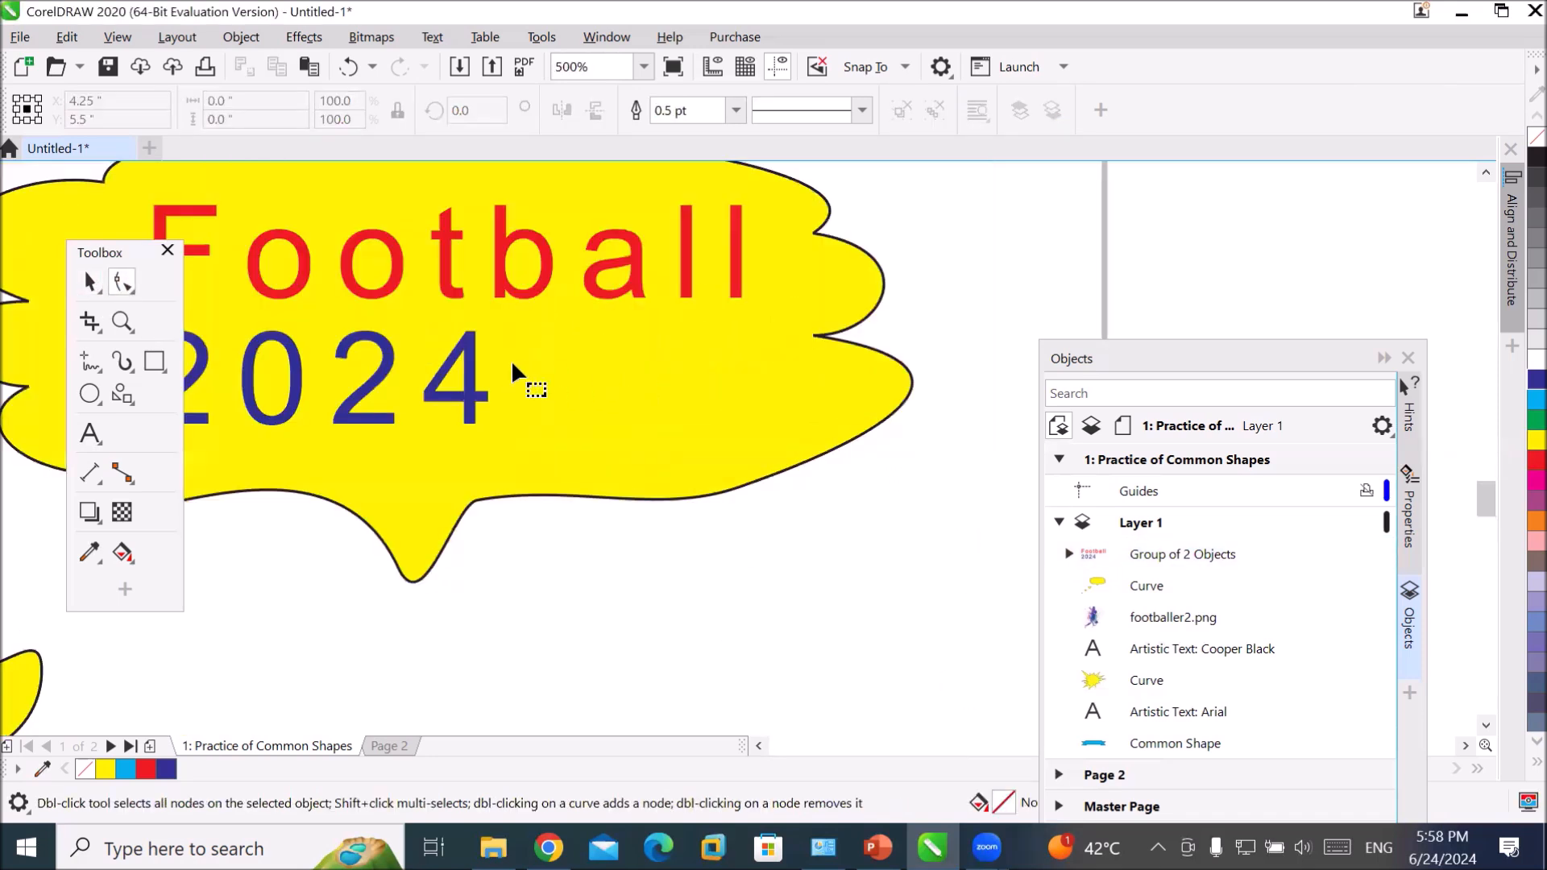
{"action": "scroll", "coordinate": [524, 370], "scroll_direction": "down", "scroll_amount": 2}
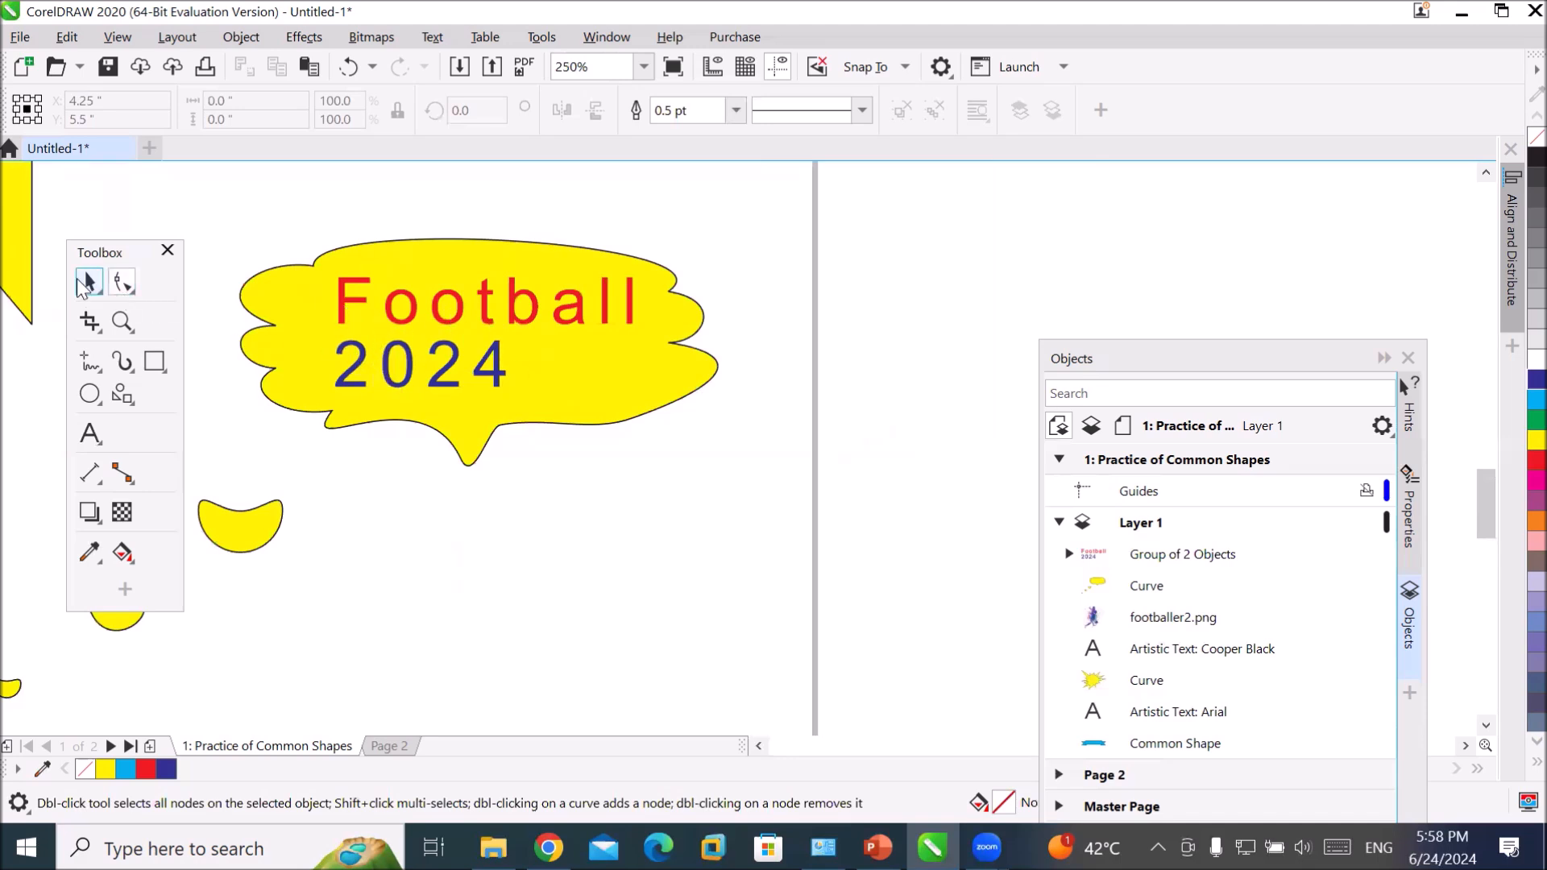
{"action": "key", "text": "space"}
{"action": "left_click", "coordinate": [455, 319]}
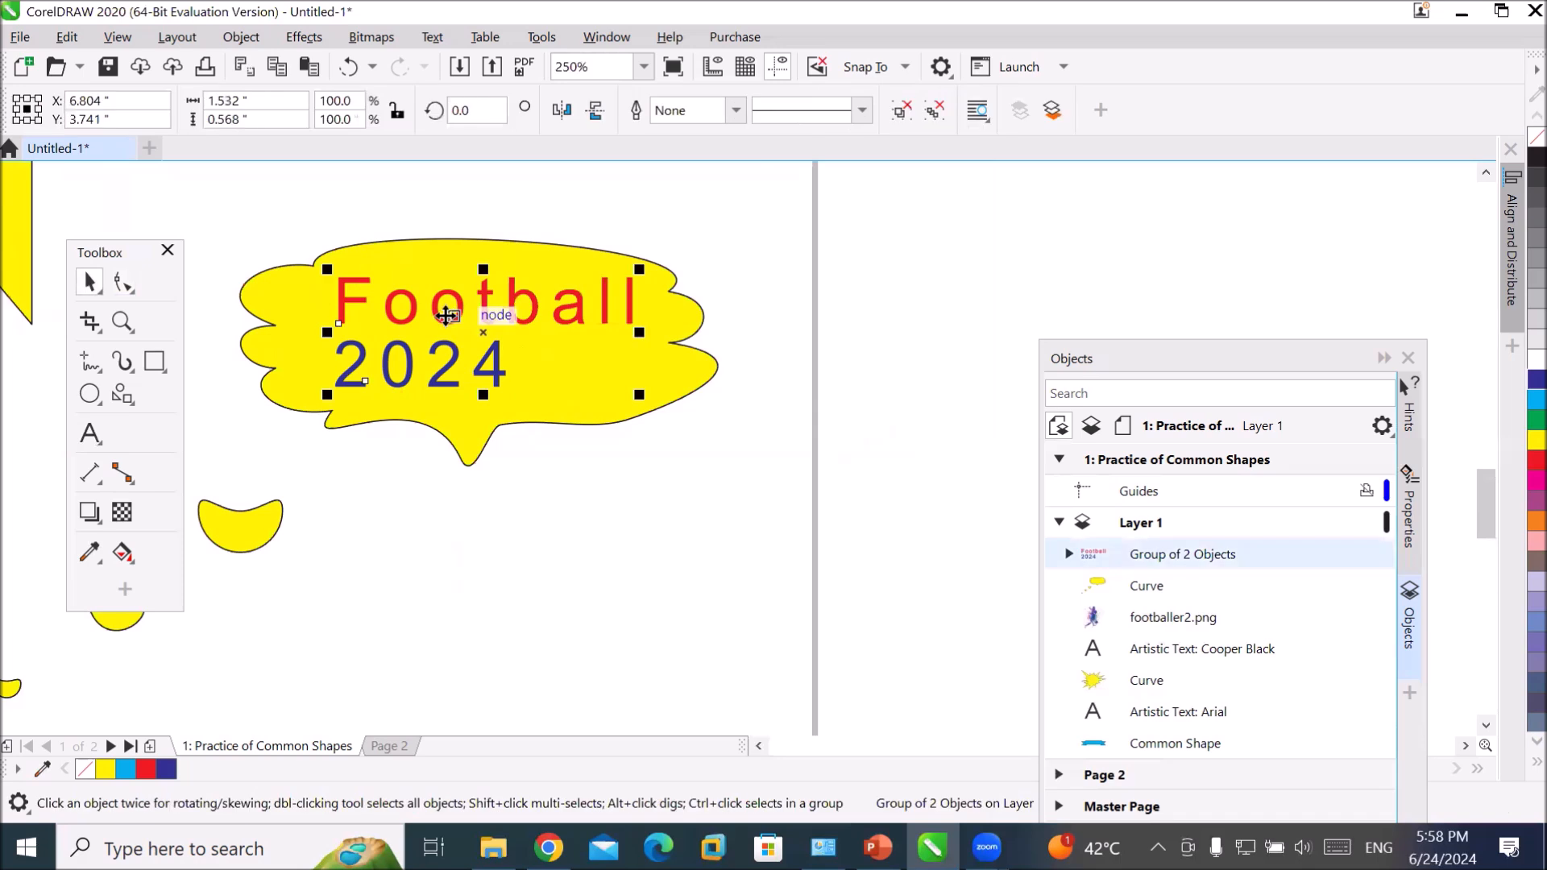
{"action": "left_click", "coordinate": [122, 286]}
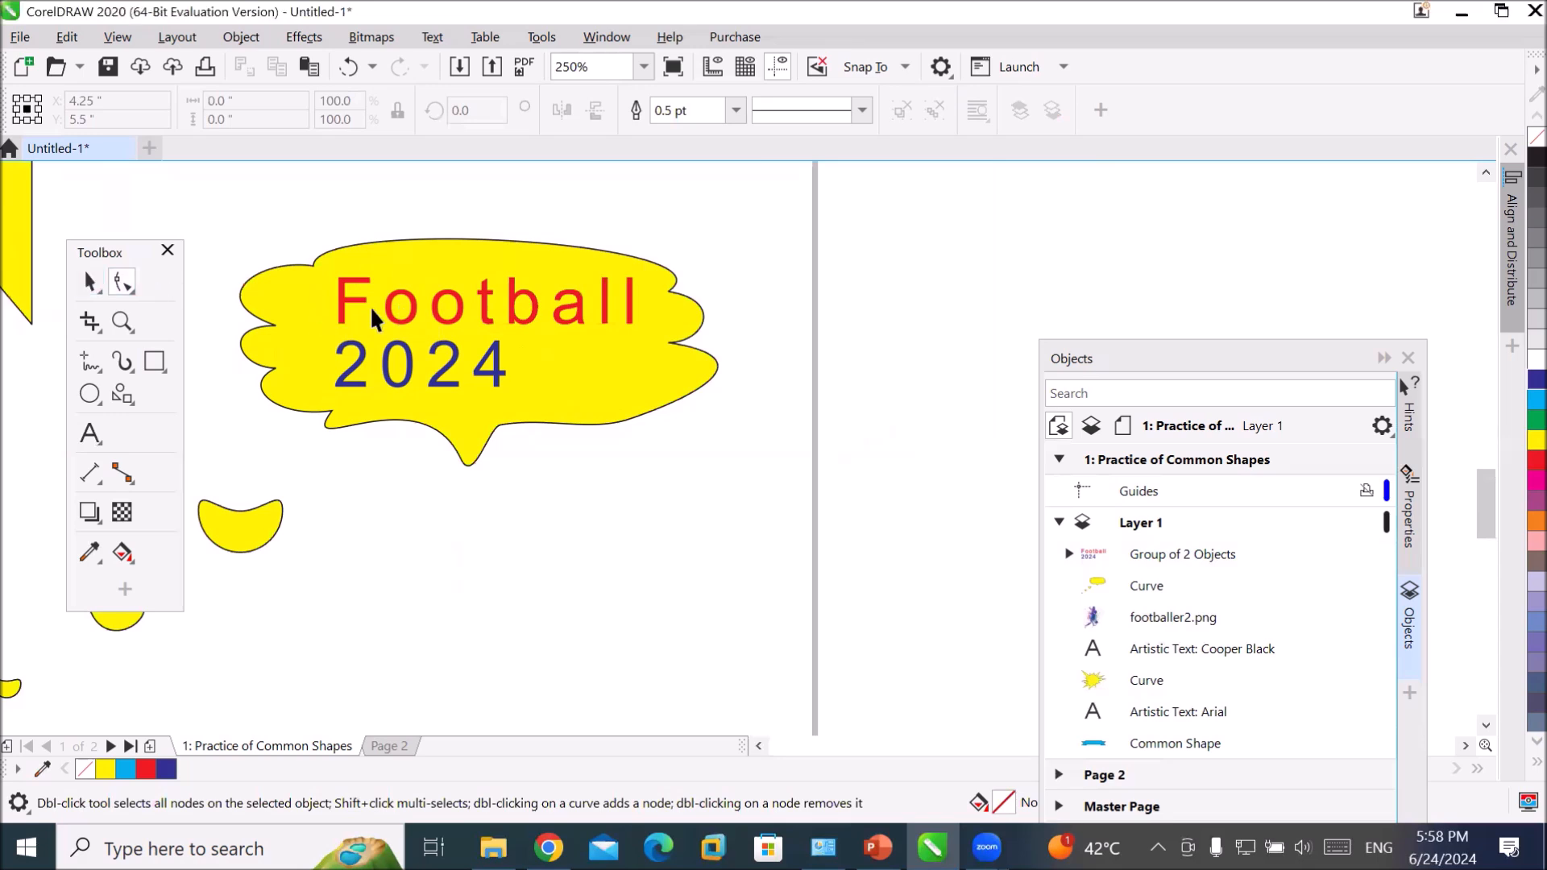
- Move the Football 2024 group out of the cloud to the empty area below it, and shift the floating toolbox clear of the text
{"action": "key", "text": "space"}
{"action": "left_click_drag", "start_coordinate": [408, 309], "coordinate": [487, 567]}
{"action": "scroll", "coordinate": [628, 699], "scroll_direction": "up", "scroll_amount": 2}
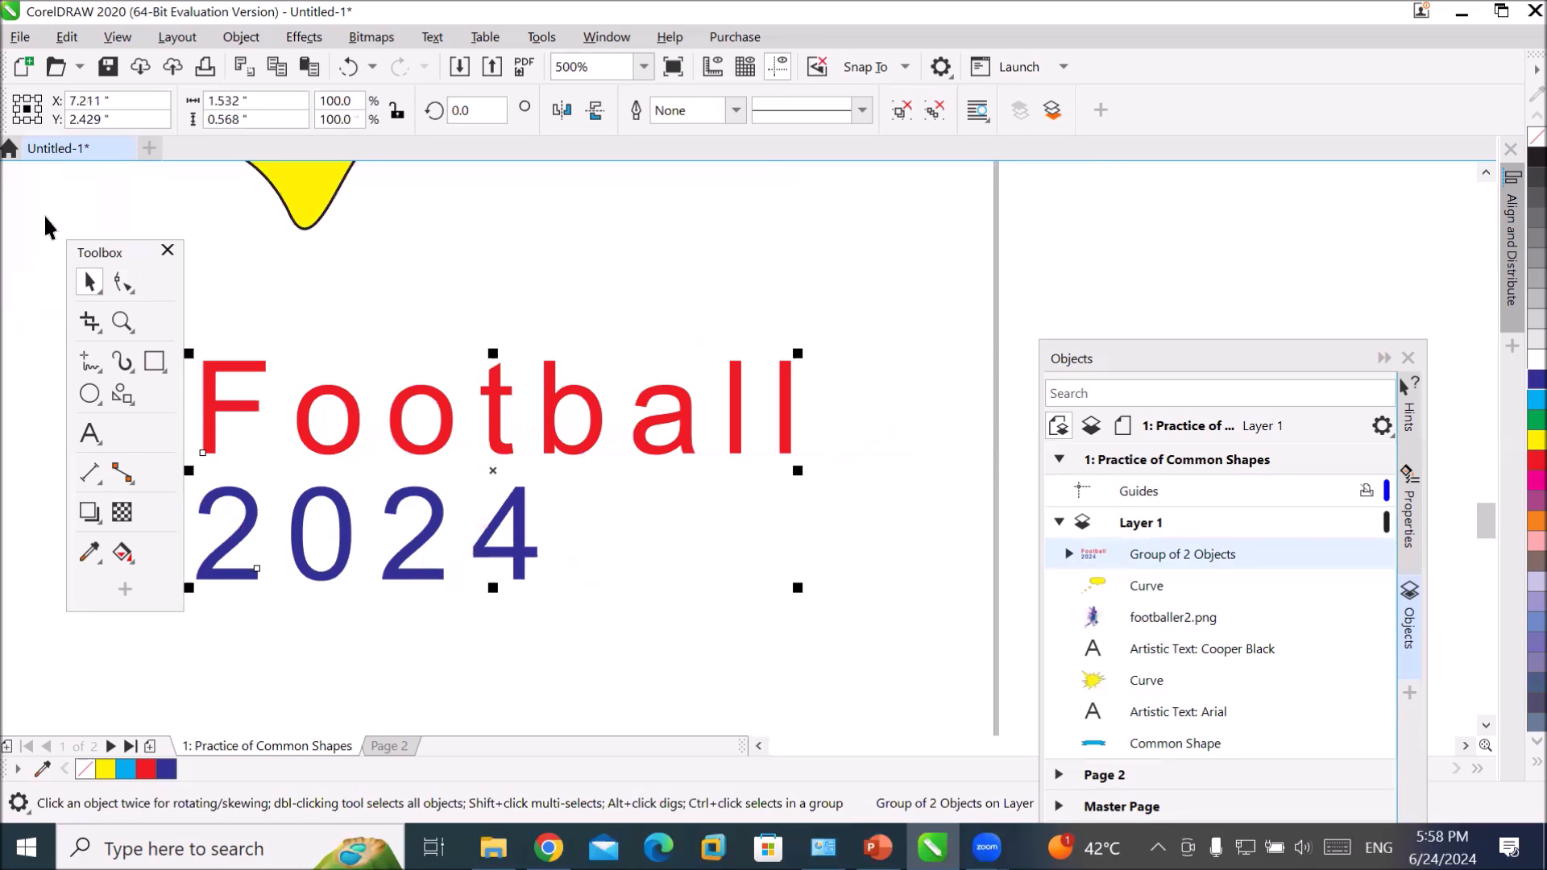
{"action": "left_click", "coordinate": [83, 256]}
{"action": "left_click_drag", "start_coordinate": [83, 256], "coordinate": [19, 259]}
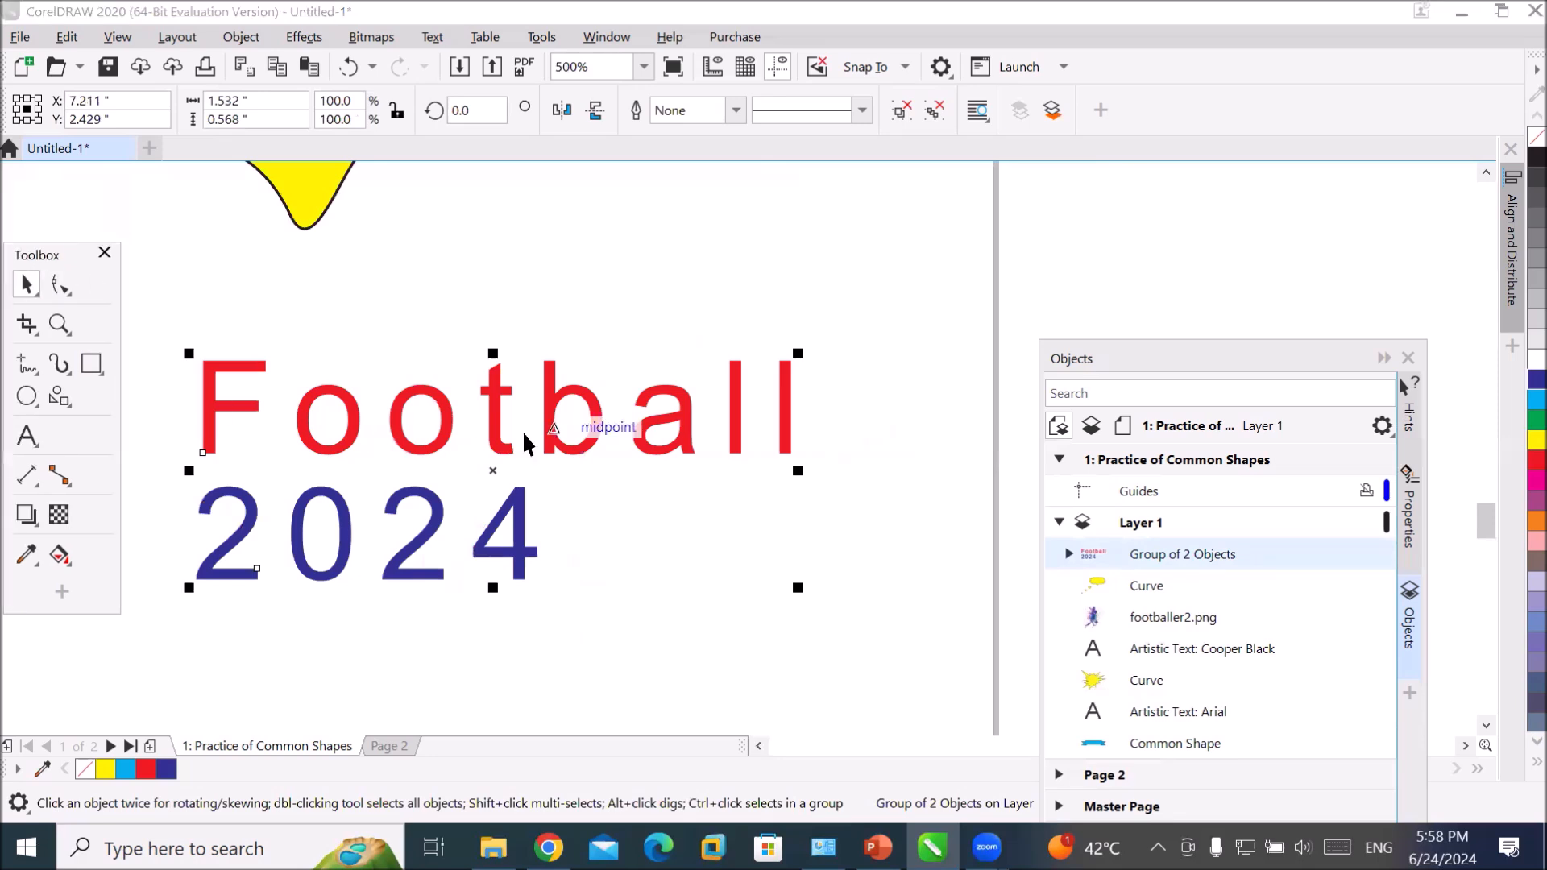
- Try converting the Football 2024 group to curves again for node editing
{"action": "right_click", "coordinate": [441, 433]}
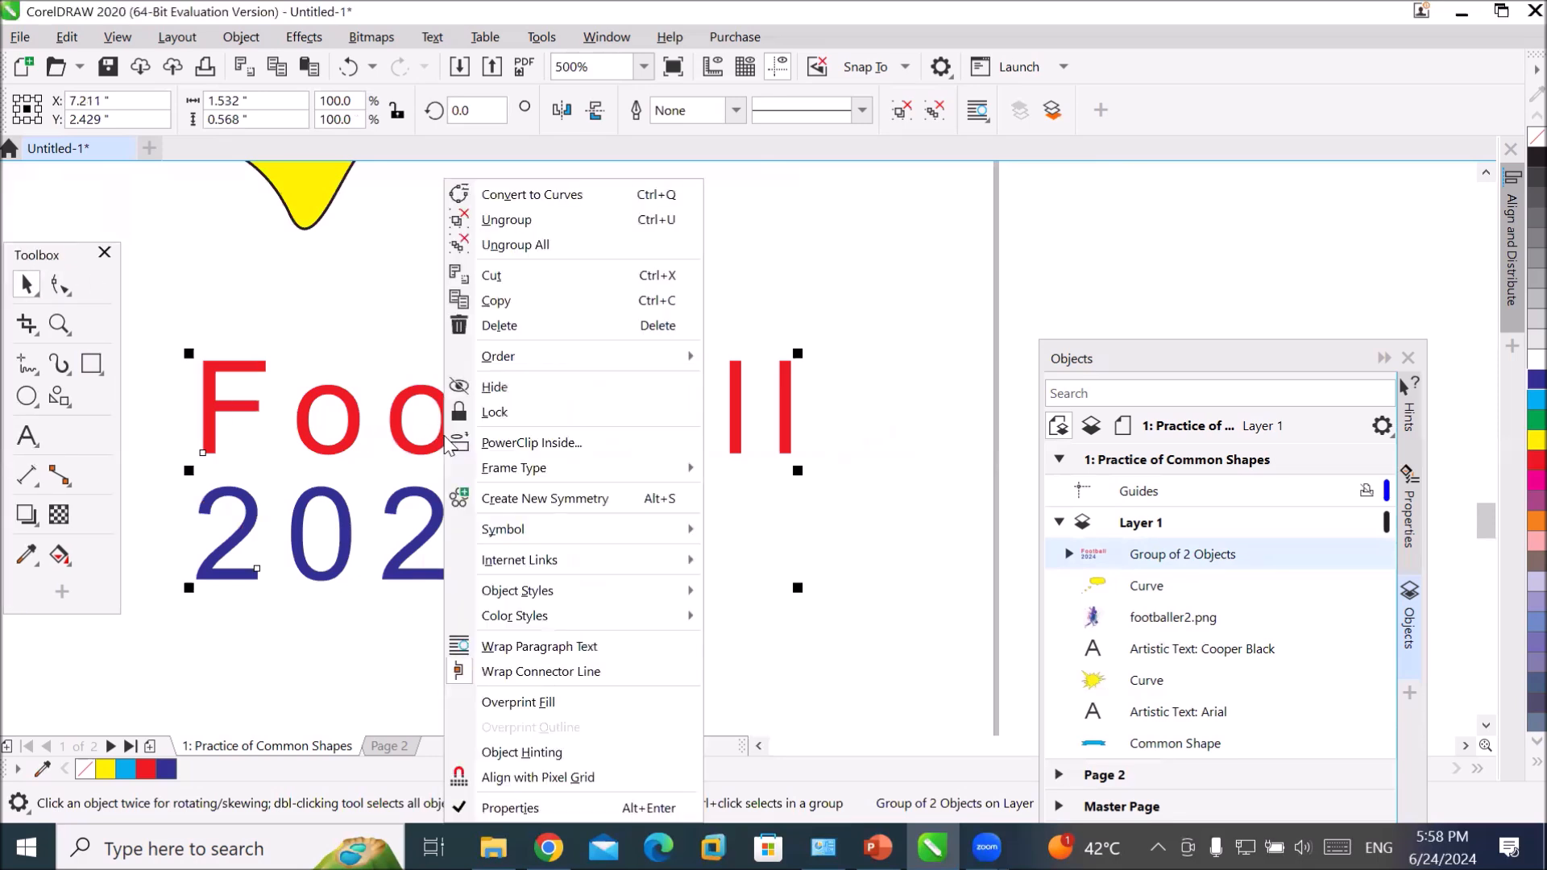
{"action": "left_click", "coordinate": [577, 203]}
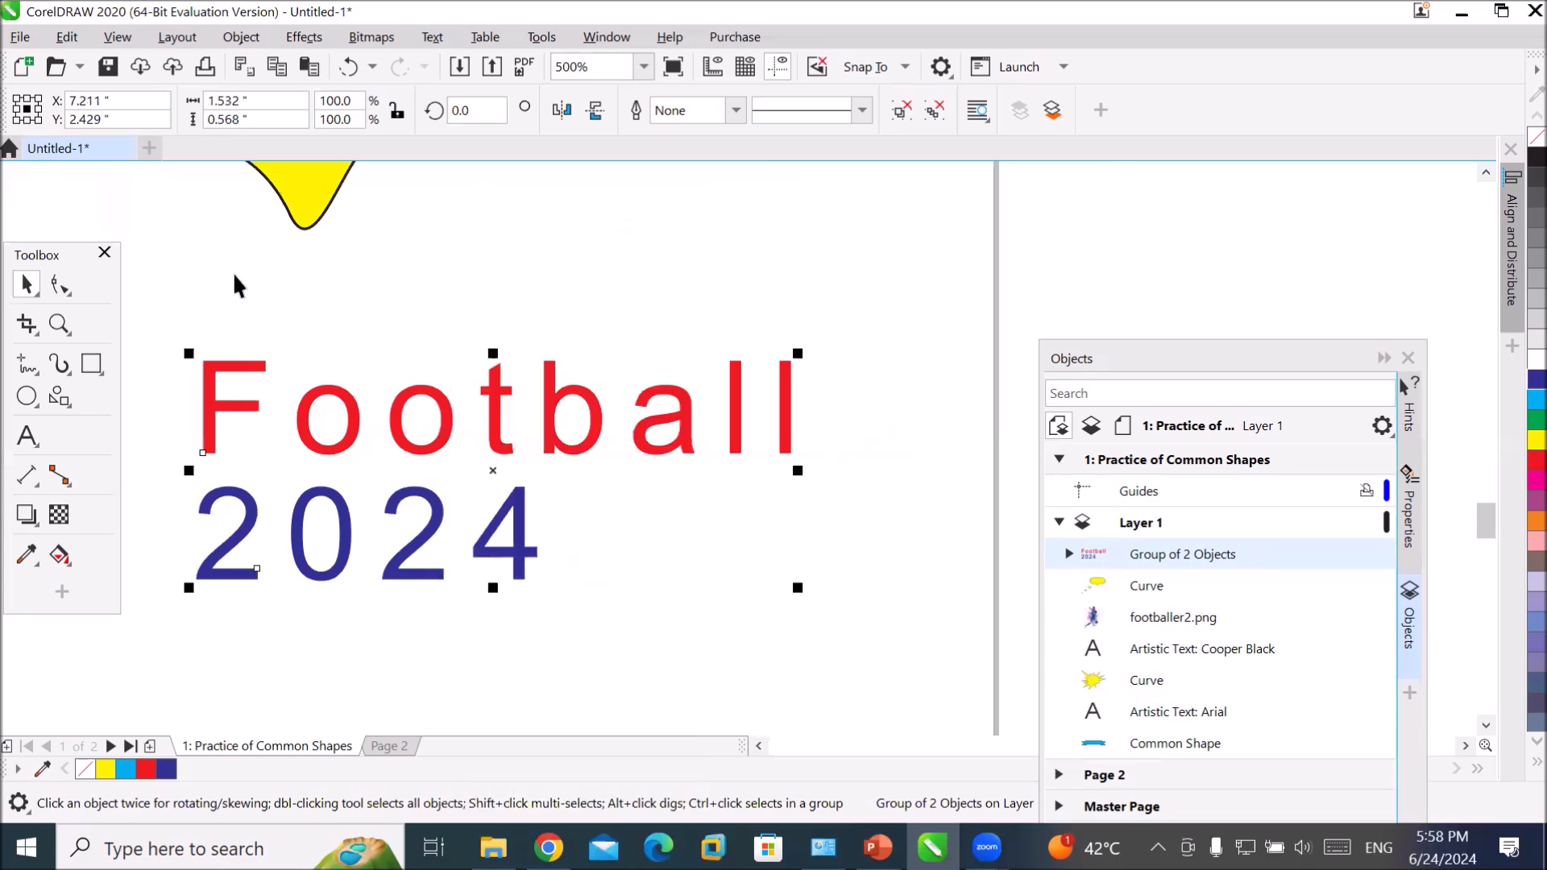
{"action": "left_click", "coordinate": [54, 284]}
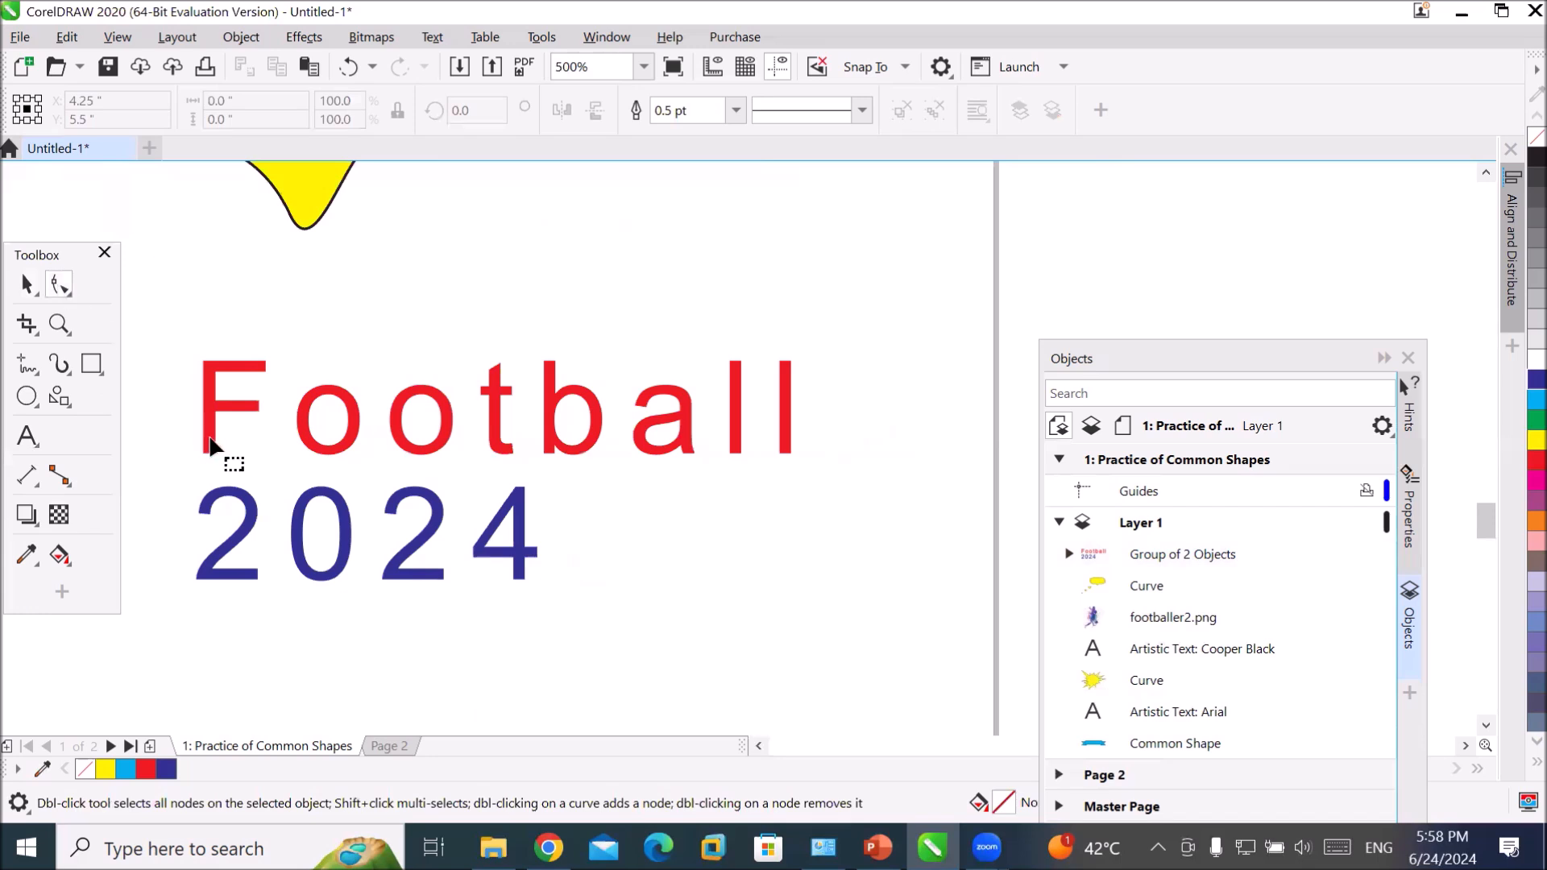
- Ungroup Football 2024 and switch both curves to node editing with the Shape tool
{"action": "left_click", "coordinate": [28, 284]}
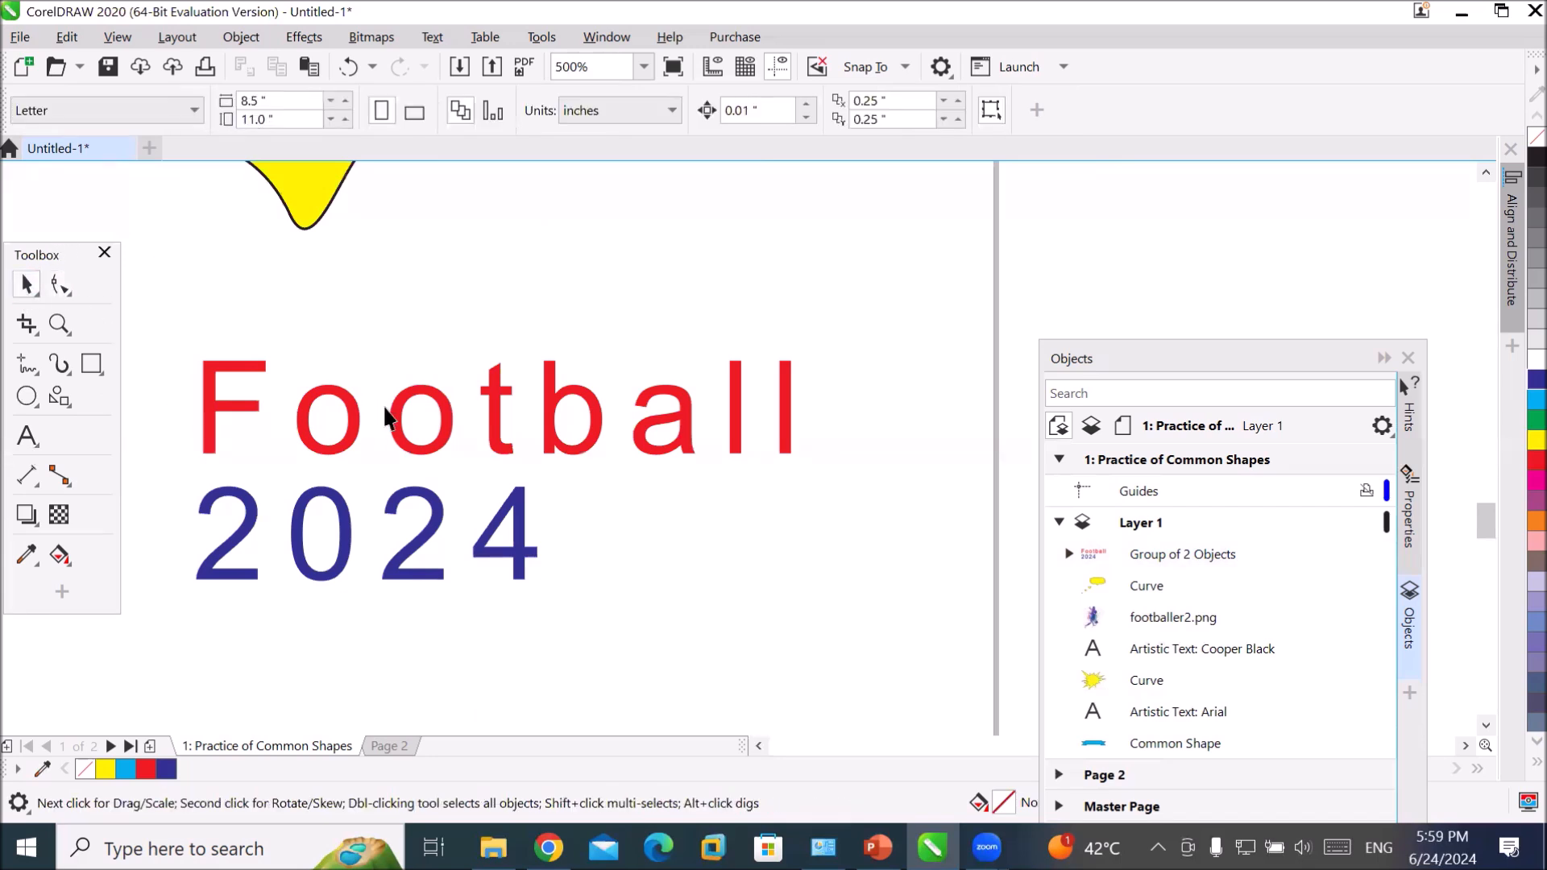
{"action": "left_click", "coordinate": [403, 421]}
{"action": "right_click", "coordinate": [403, 420]}
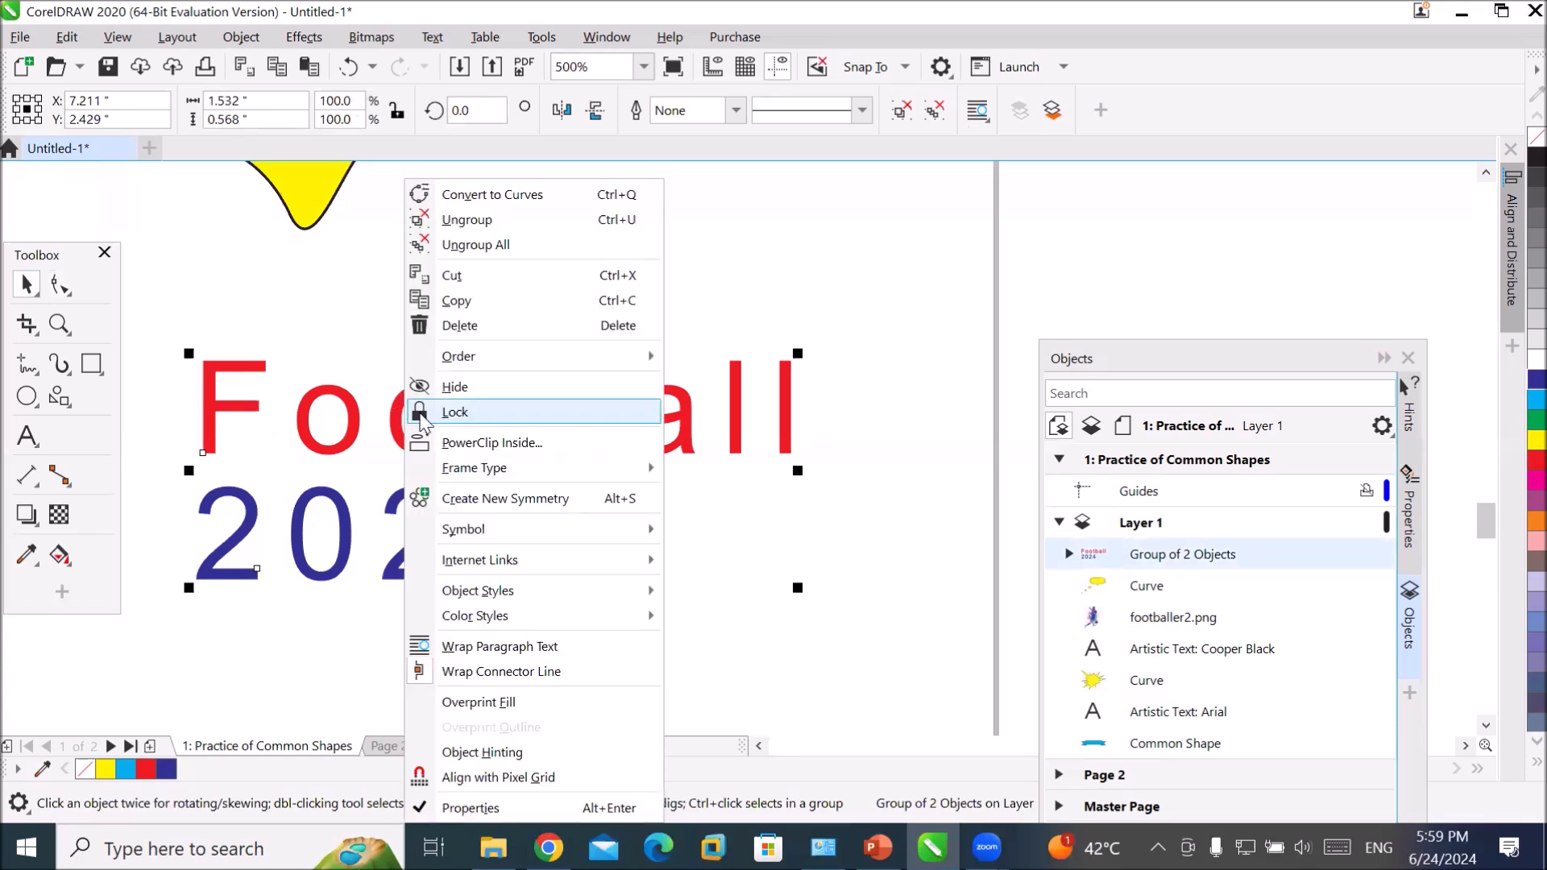
{"action": "left_click", "coordinate": [482, 223]}
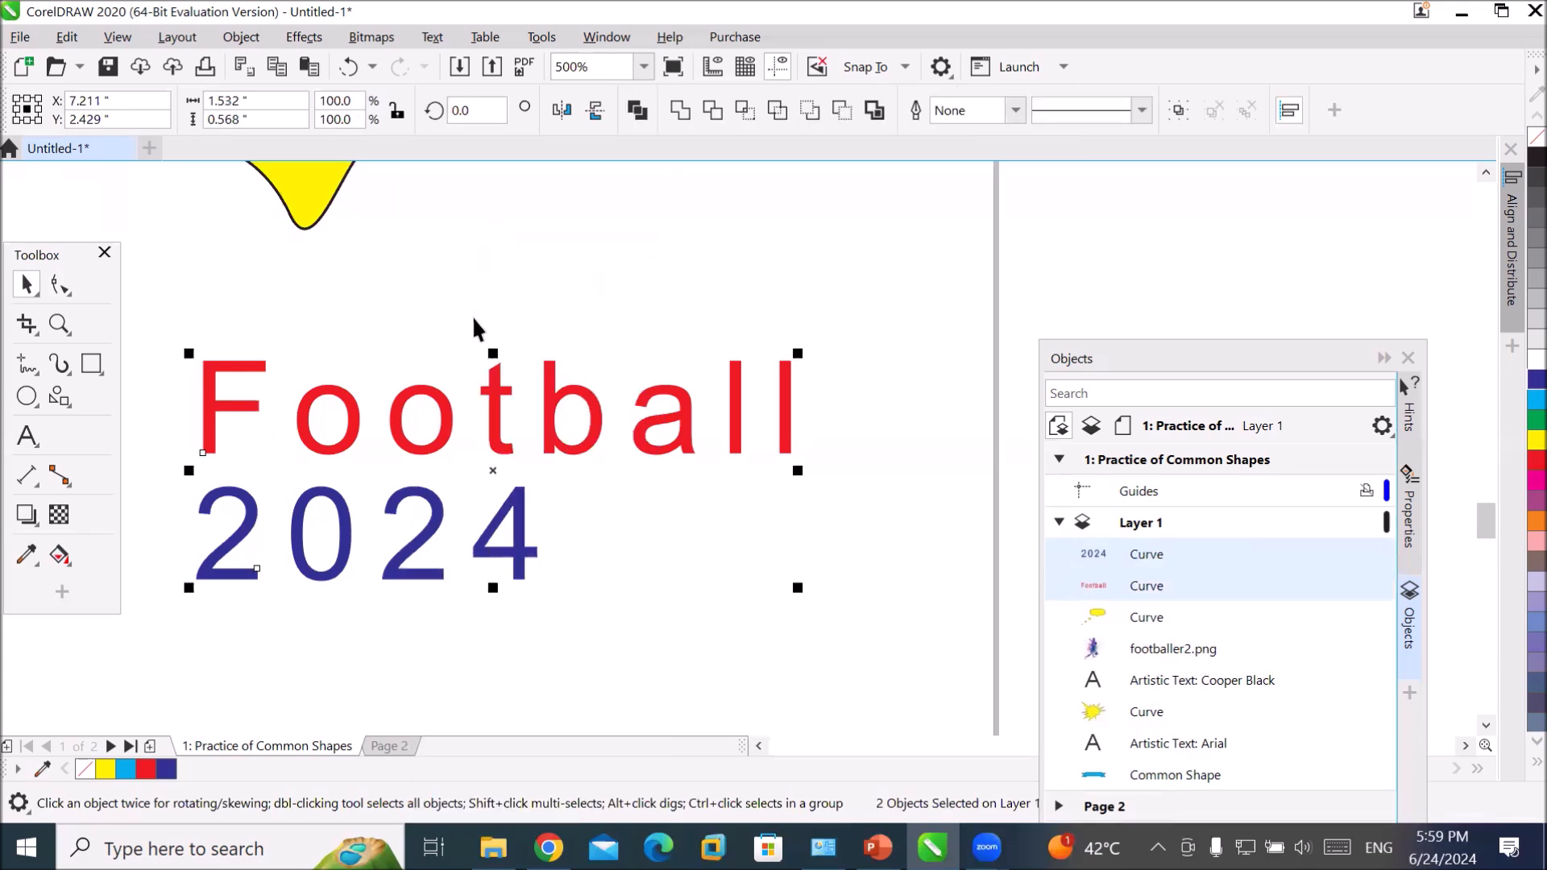
{"action": "left_click", "coordinate": [61, 287]}
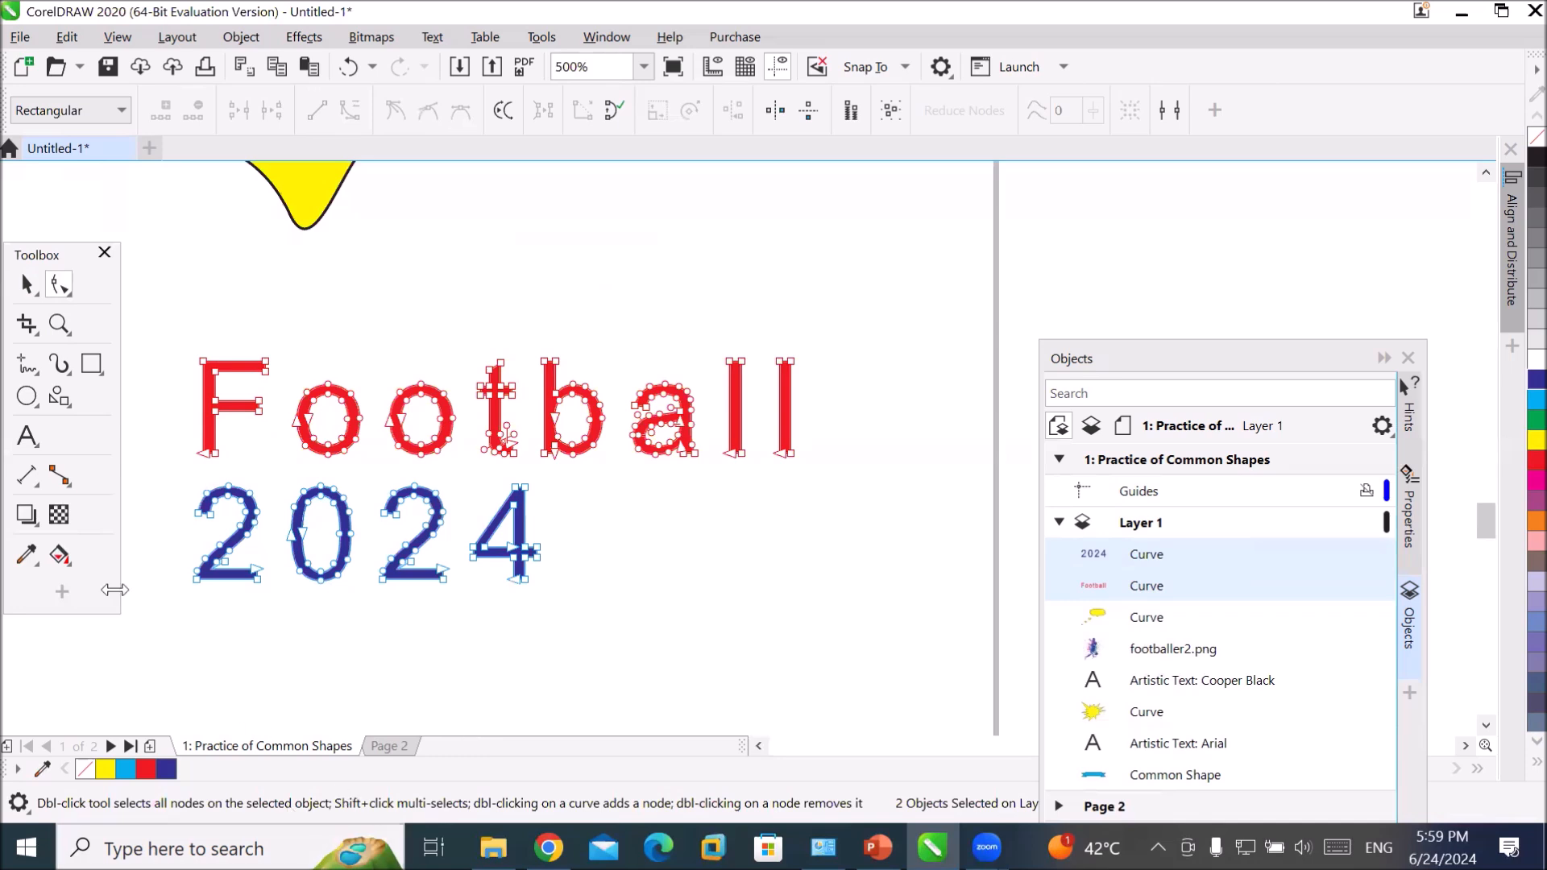
- Thicken the stems of the F and the b in Football by moving their left-hand nodes outward
{"action": "scroll", "coordinate": [161, 400], "scroll_direction": "up", "scroll_amount": 3}
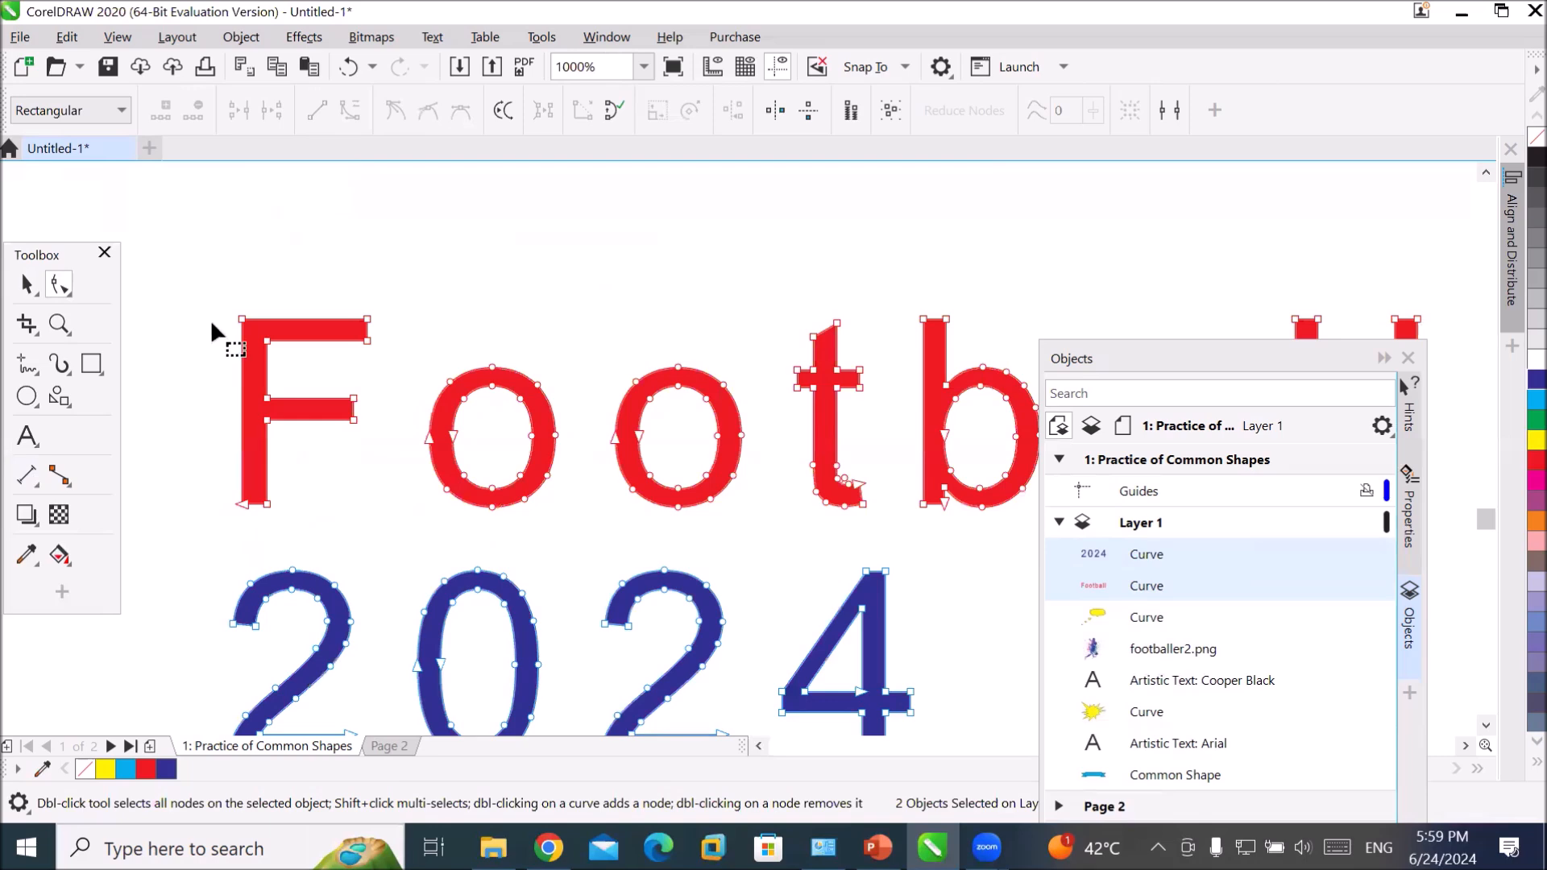
{"action": "left_click_drag", "start_coordinate": [217, 303], "coordinate": [185, 501]}
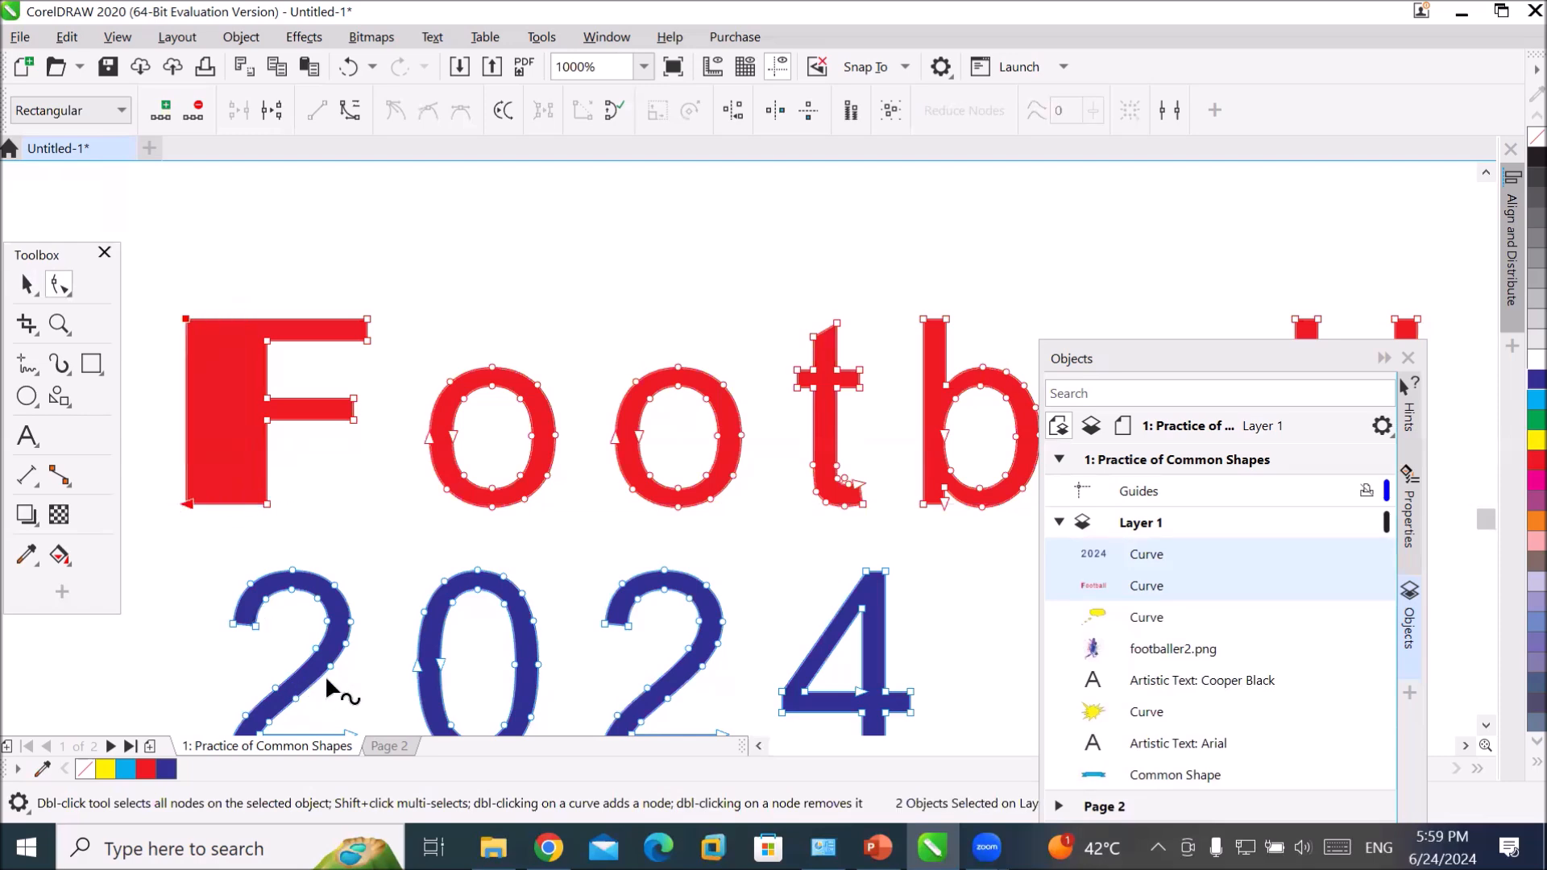
{"action": "left_click_drag", "start_coordinate": [897, 295], "coordinate": [887, 501]}
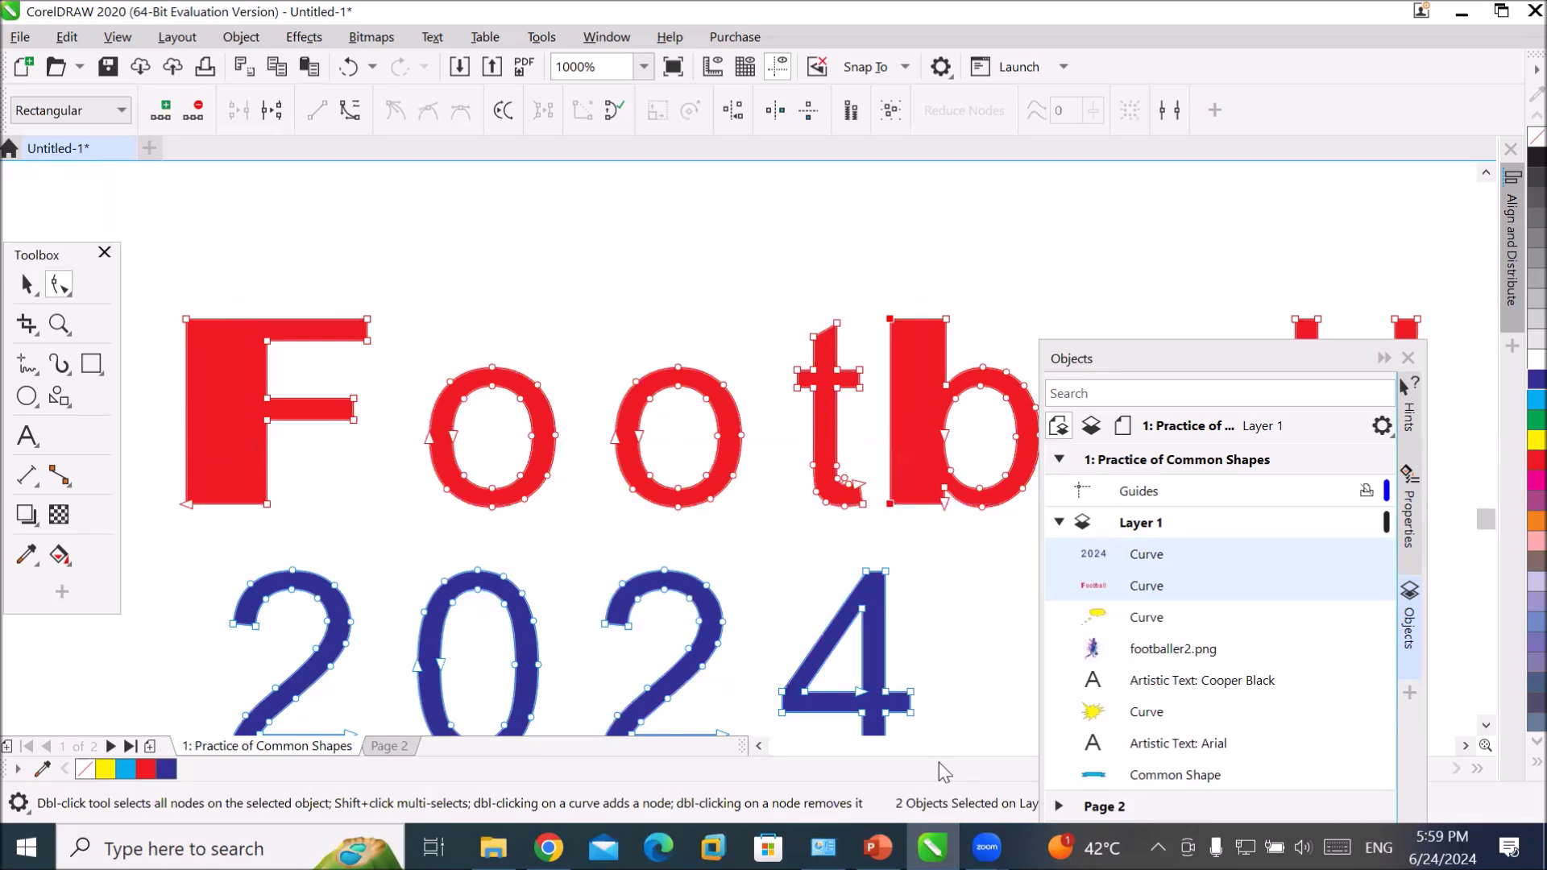
- Stretch the tops of both o's and of the t in Football upward by moving their upper nodes
{"action": "left_click_drag", "start_coordinate": [422, 321], "coordinate": [747, 410]}
{"action": "left_click_drag", "start_coordinate": [493, 367], "coordinate": [489, 285]}
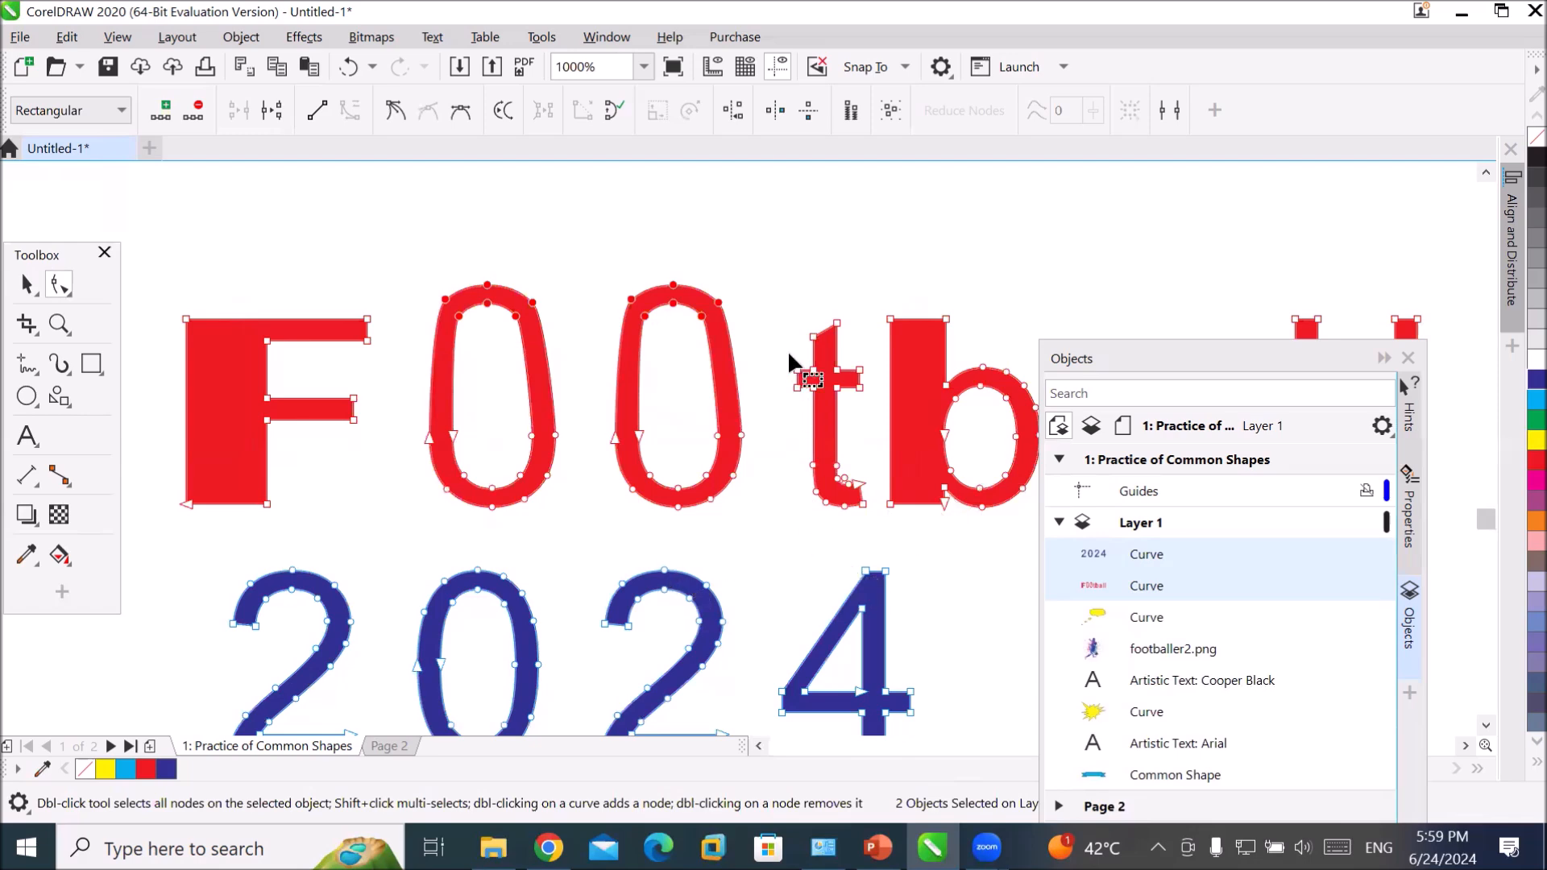
{"action": "scroll", "coordinate": [846, 345], "scroll_direction": "up", "scroll_amount": 2}
{"action": "left_click_drag", "start_coordinate": [766, 284], "coordinate": [841, 227]}
{"action": "scroll", "coordinate": [907, 413], "scroll_direction": "down", "scroll_amount": 4}
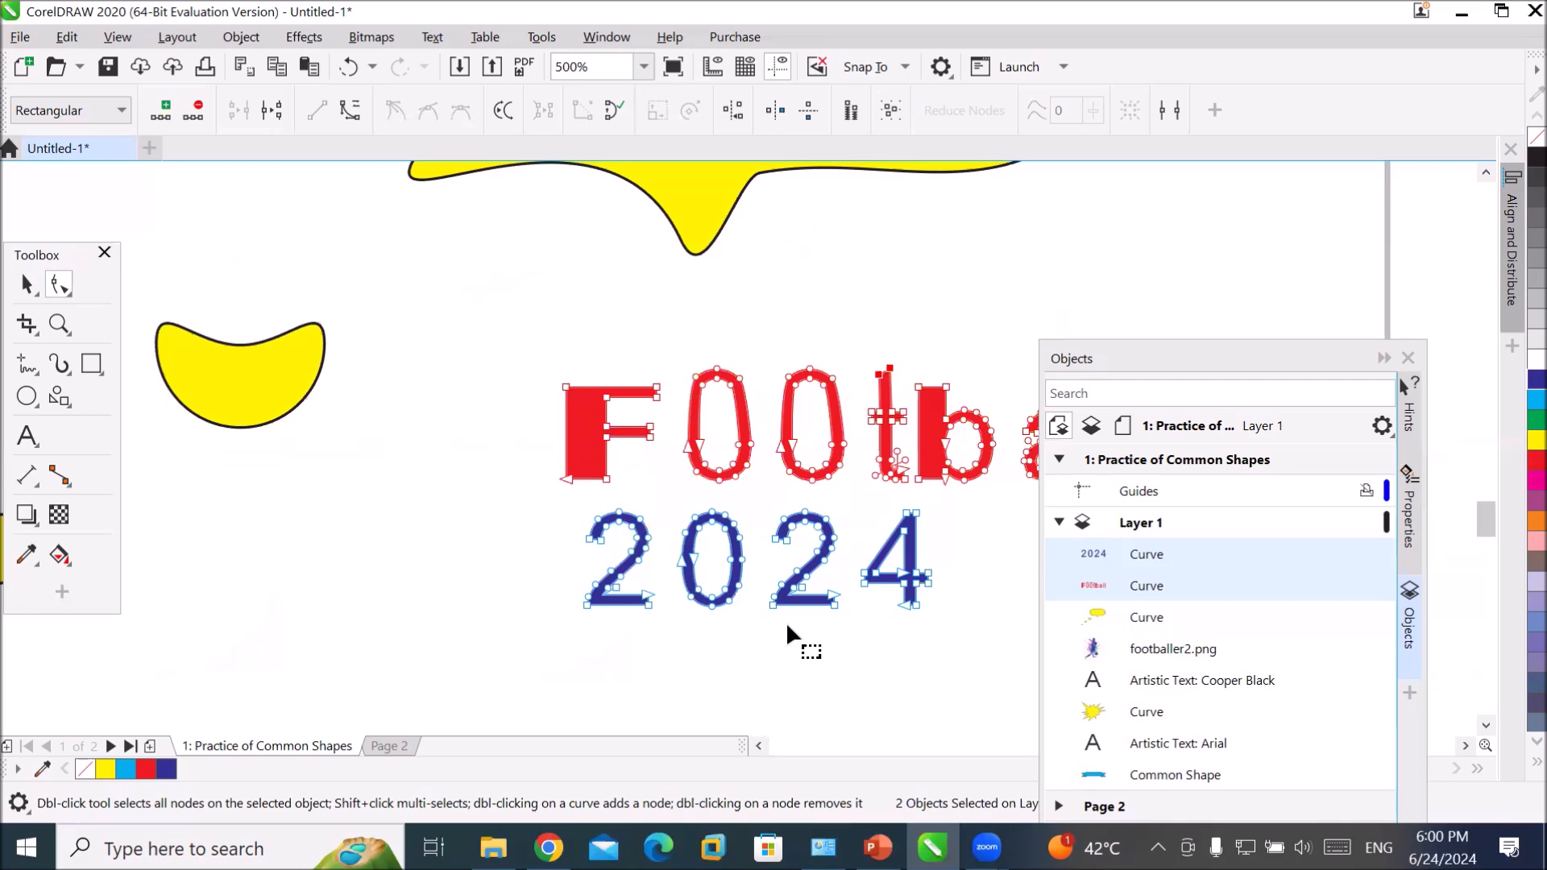
- Delete the top outer node and the three upper inner nodes of the first o in Football
{"action": "scroll", "coordinate": [943, 573], "scroll_direction": "up", "scroll_amount": 2}
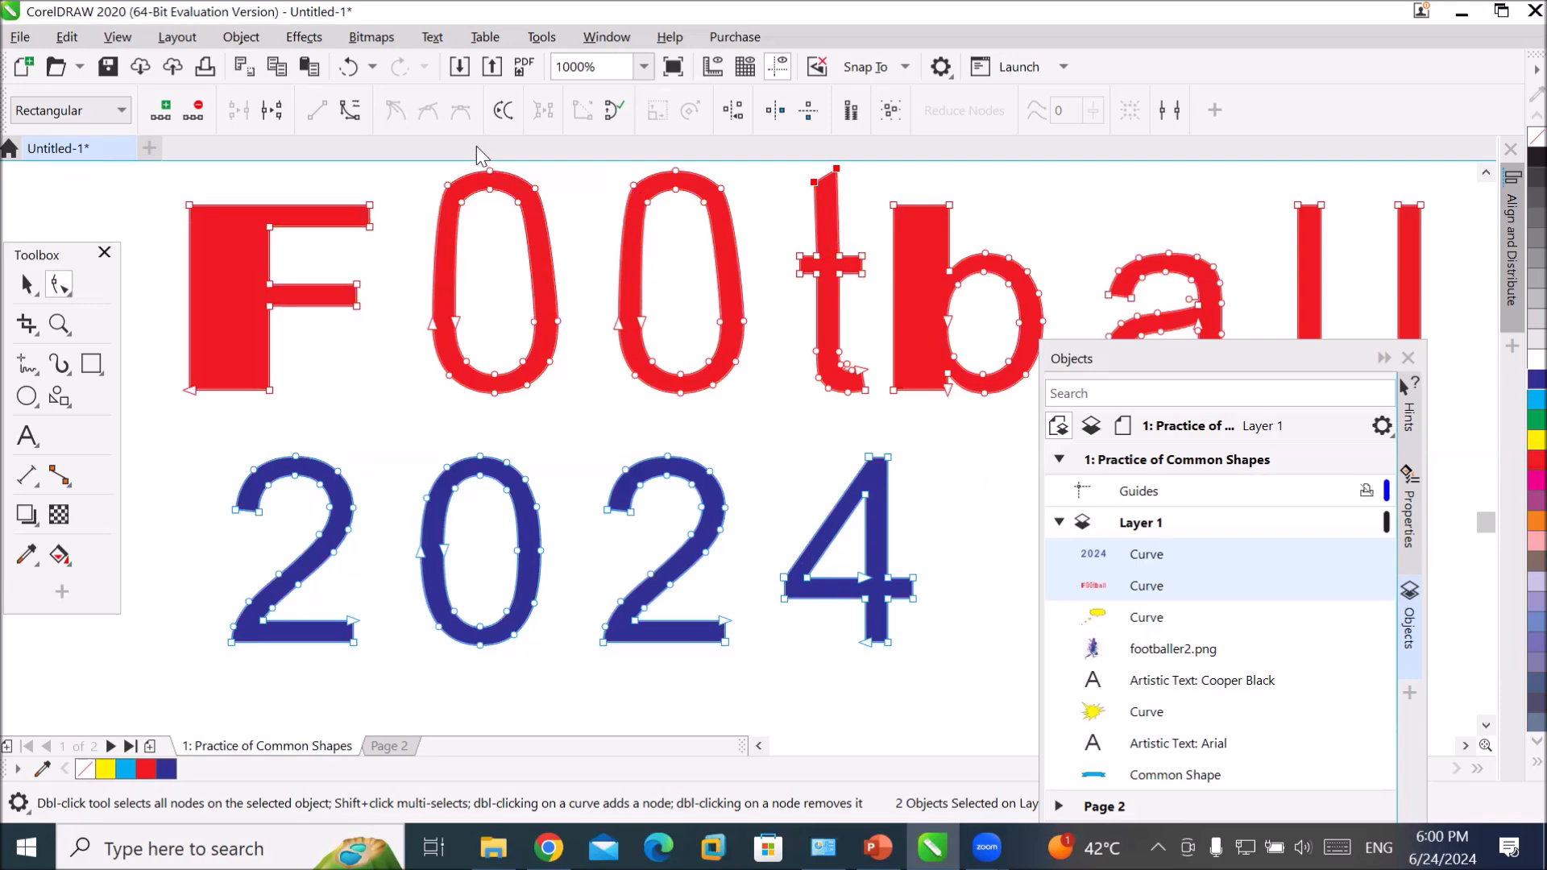
{"action": "scroll", "coordinate": [506, 171], "scroll_direction": "up", "scroll_amount": 2}
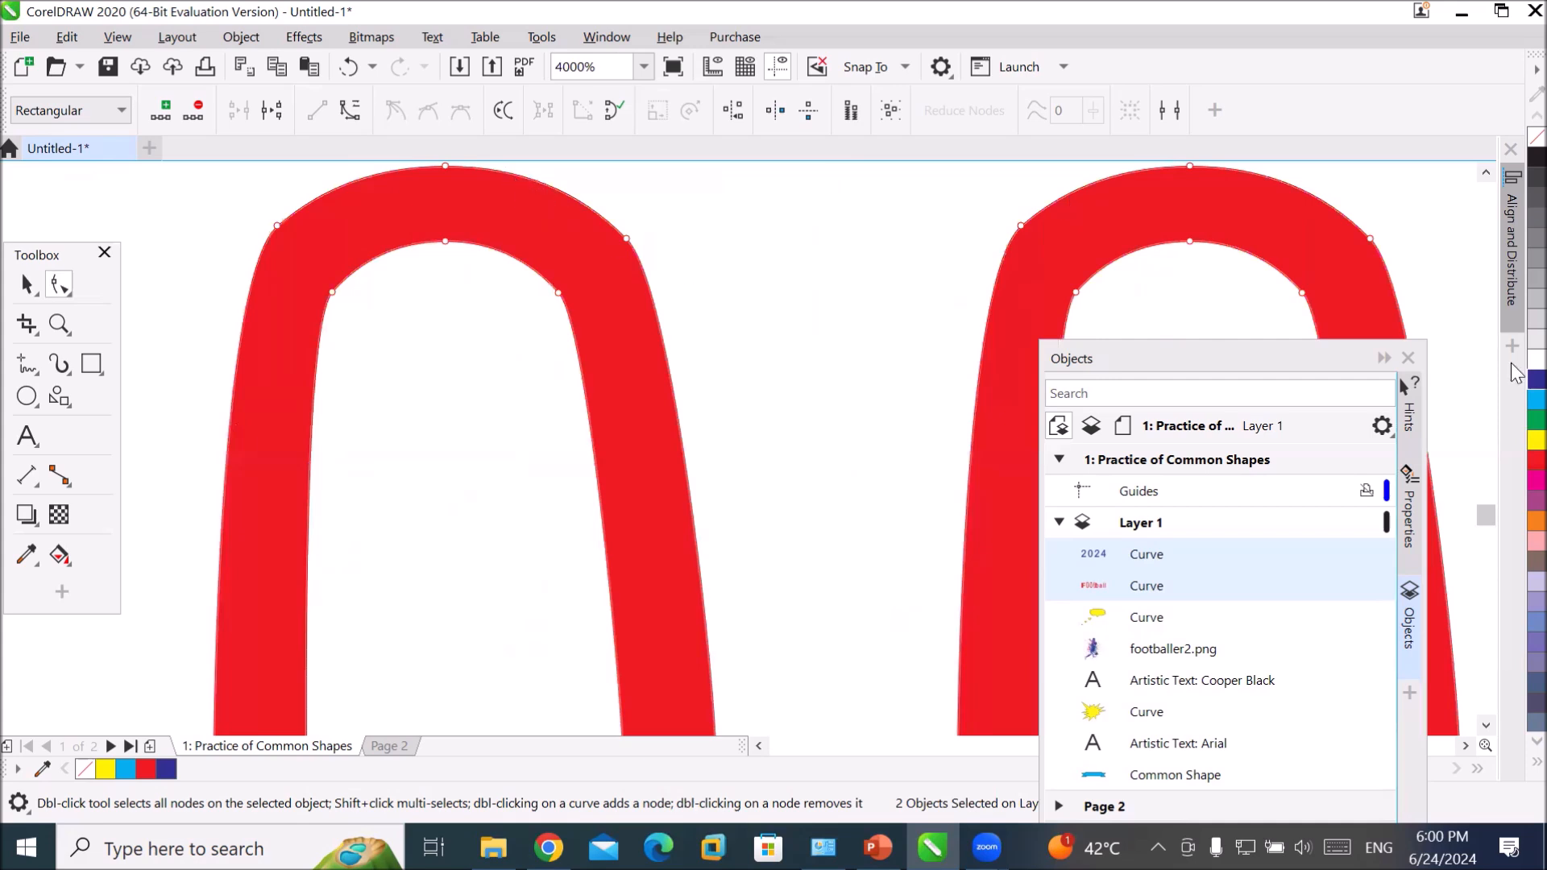
{"action": "left_click", "coordinate": [1486, 521]}
{"action": "left_click_drag", "start_coordinate": [1488, 516], "coordinate": [1491, 533]}
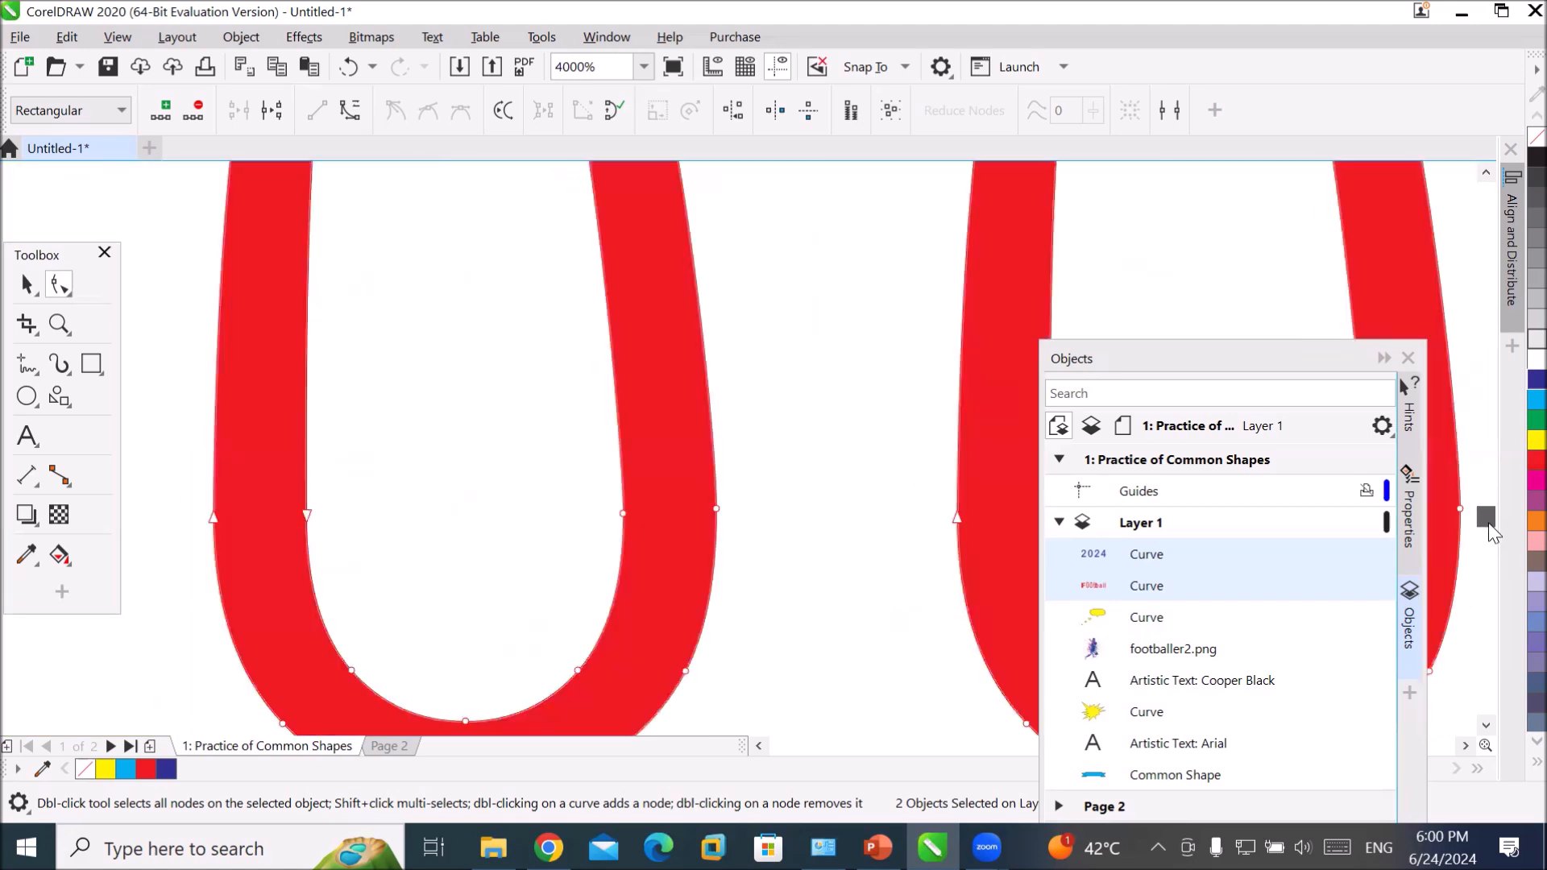
{"action": "scroll", "coordinate": [830, 401], "scroll_direction": "up", "scroll_amount": 1}
{"action": "scroll", "coordinate": [826, 400], "scroll_direction": "down", "scroll_amount": 1}
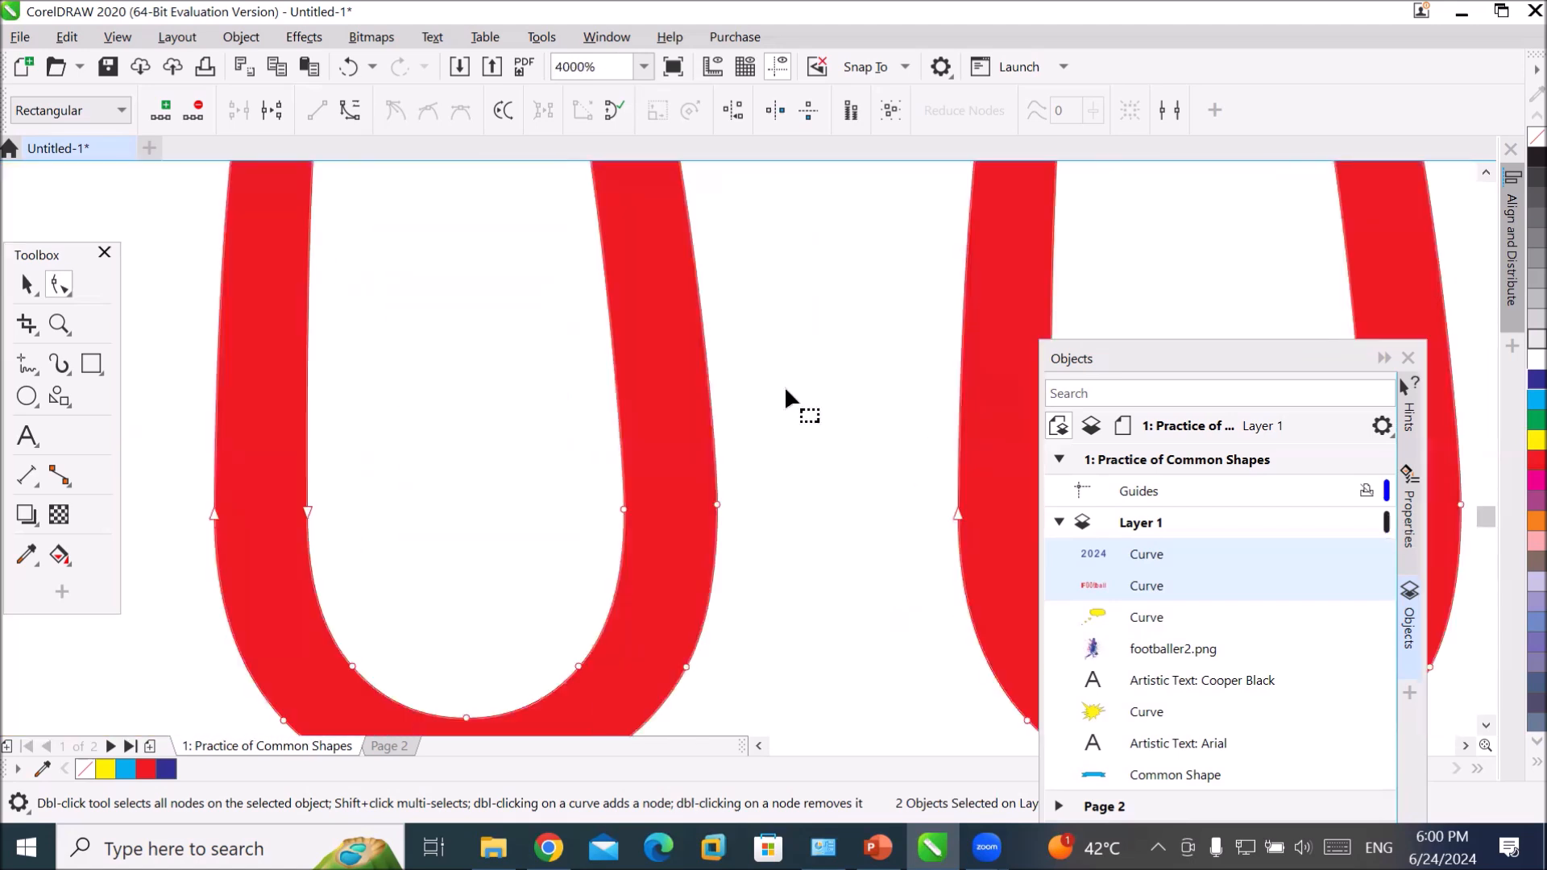
{"action": "scroll", "coordinate": [823, 400], "scroll_direction": "down", "scroll_amount": 1}
{"action": "scroll", "coordinate": [676, 230], "scroll_direction": "up", "scroll_amount": 2}
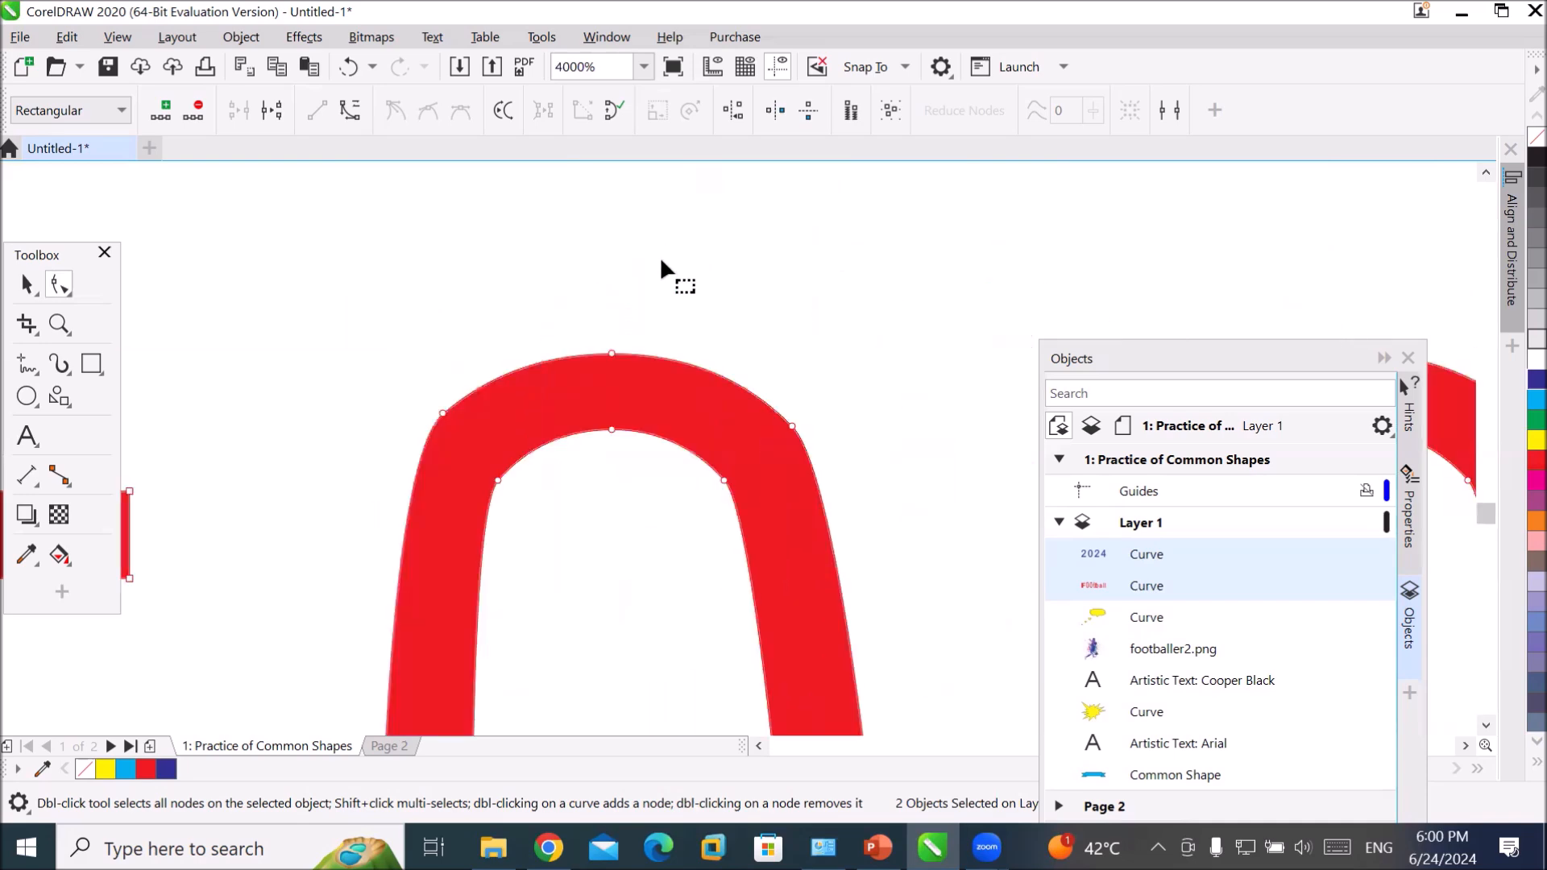
{"action": "double_click", "coordinate": [612, 355]}
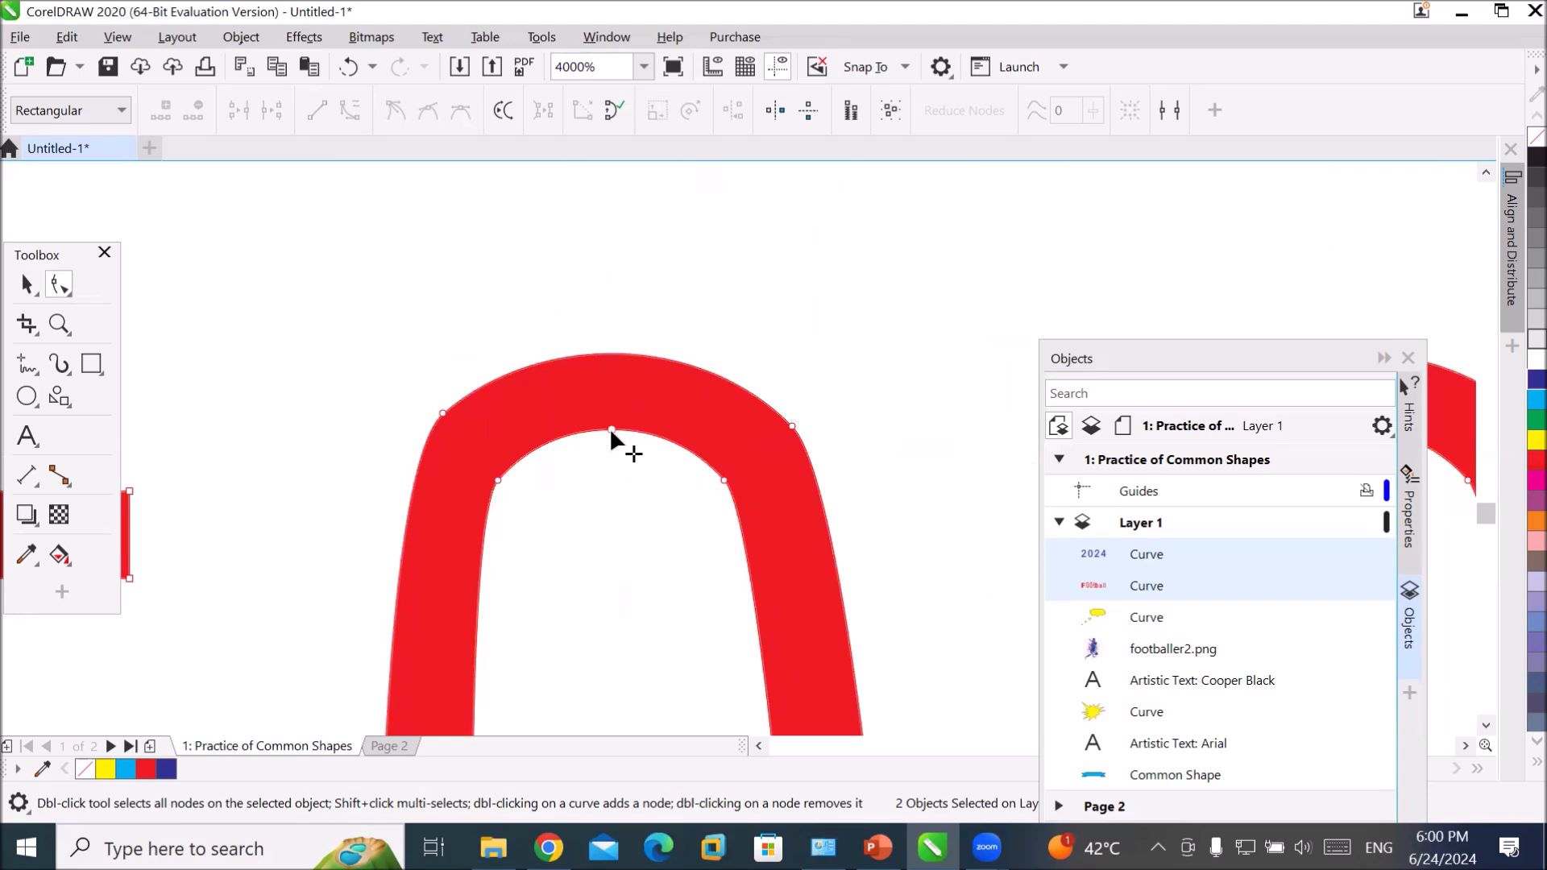
{"action": "double_click", "coordinate": [611, 429]}
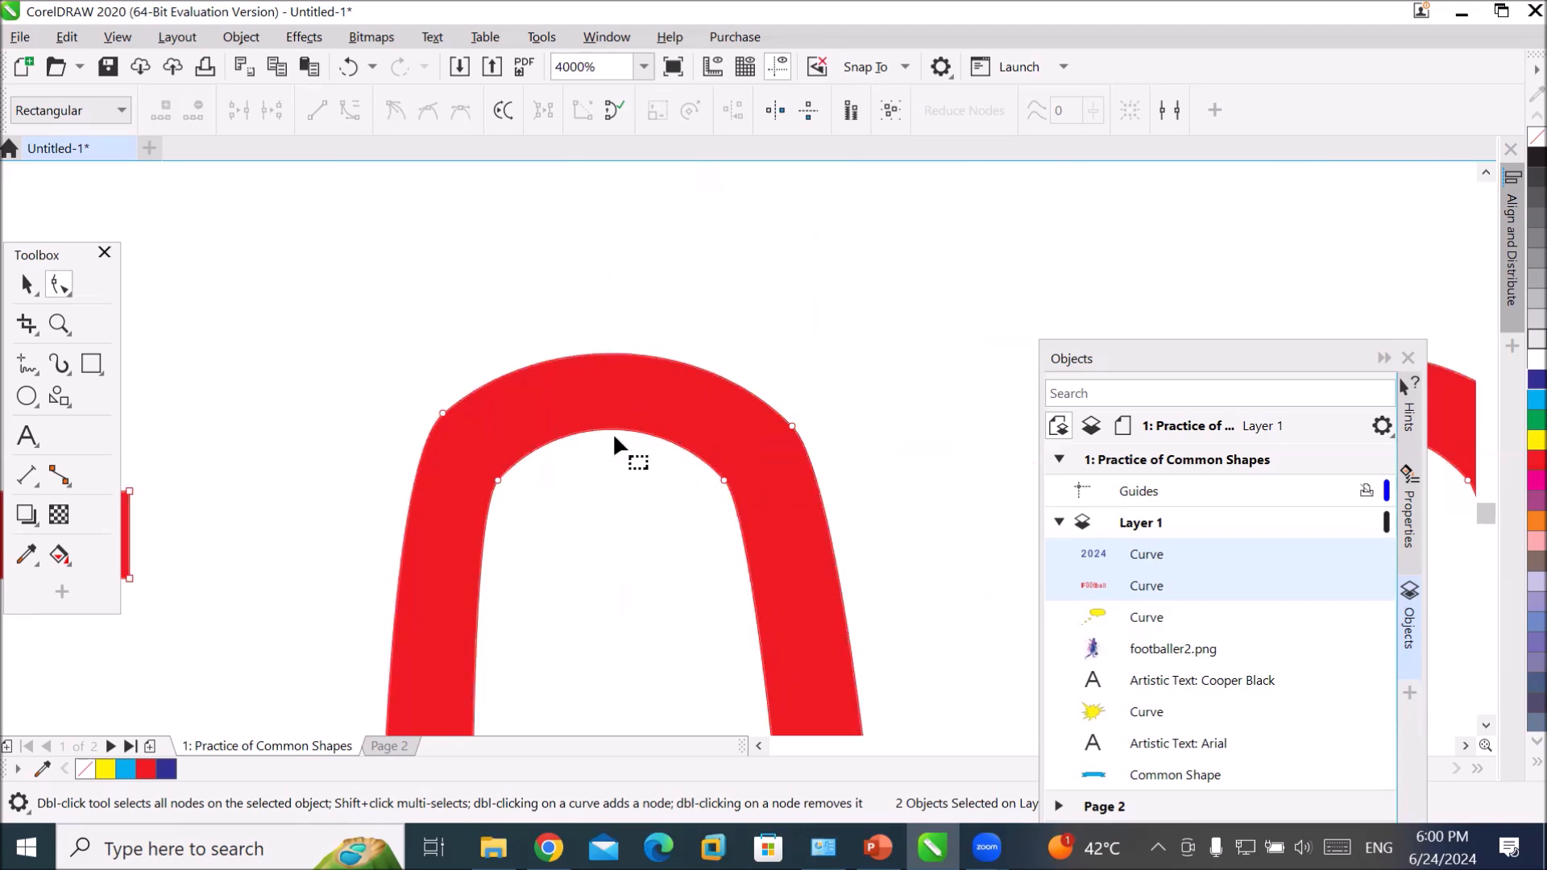
{"action": "double_click", "coordinate": [497, 481]}
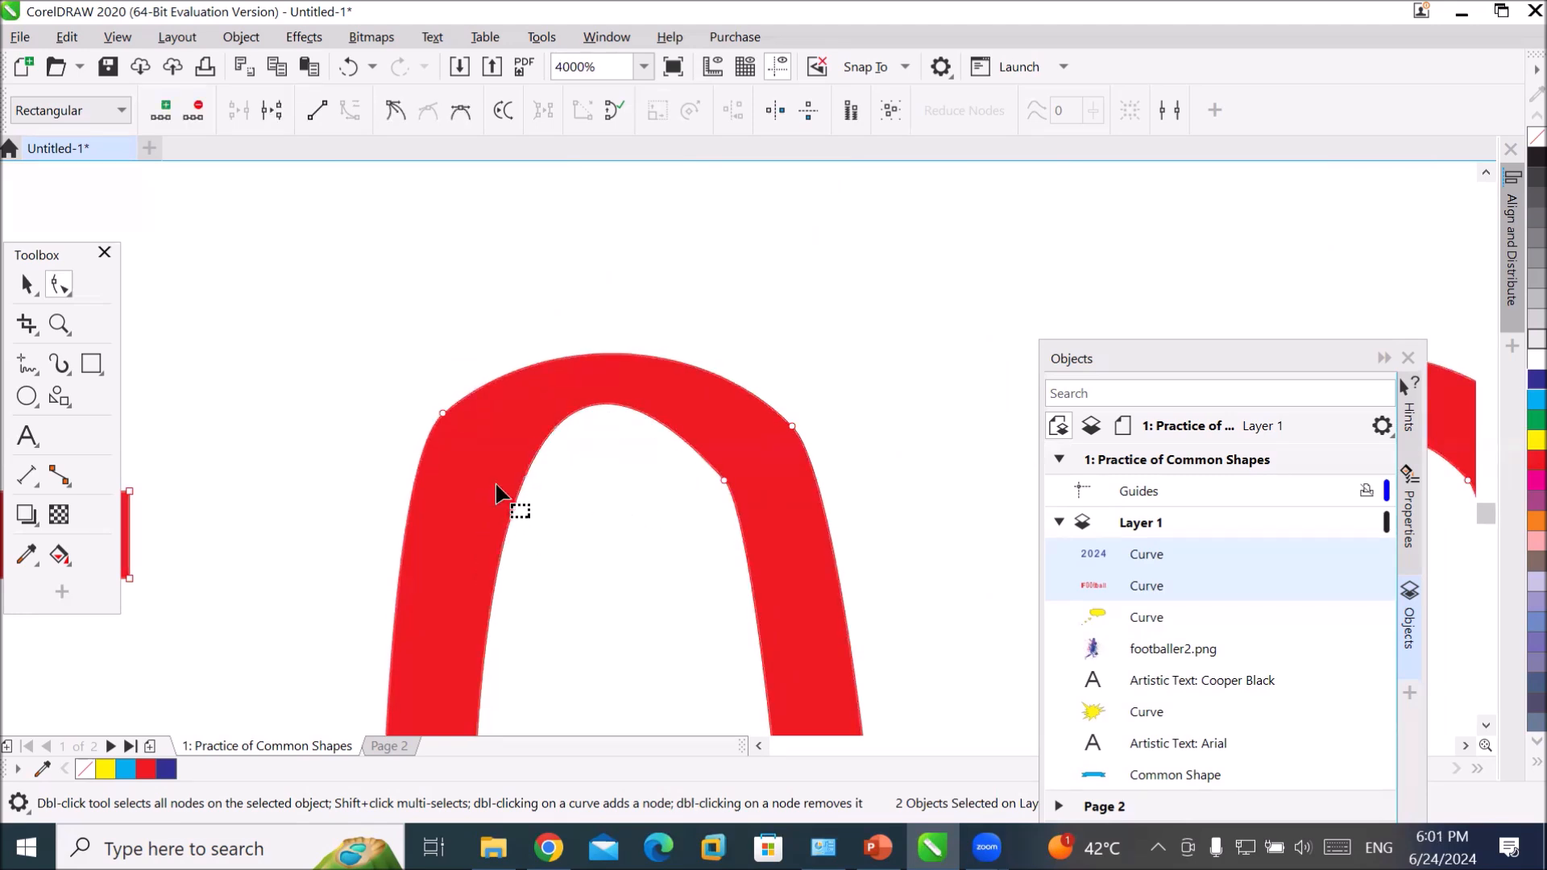
{"action": "double_click", "coordinate": [723, 481]}
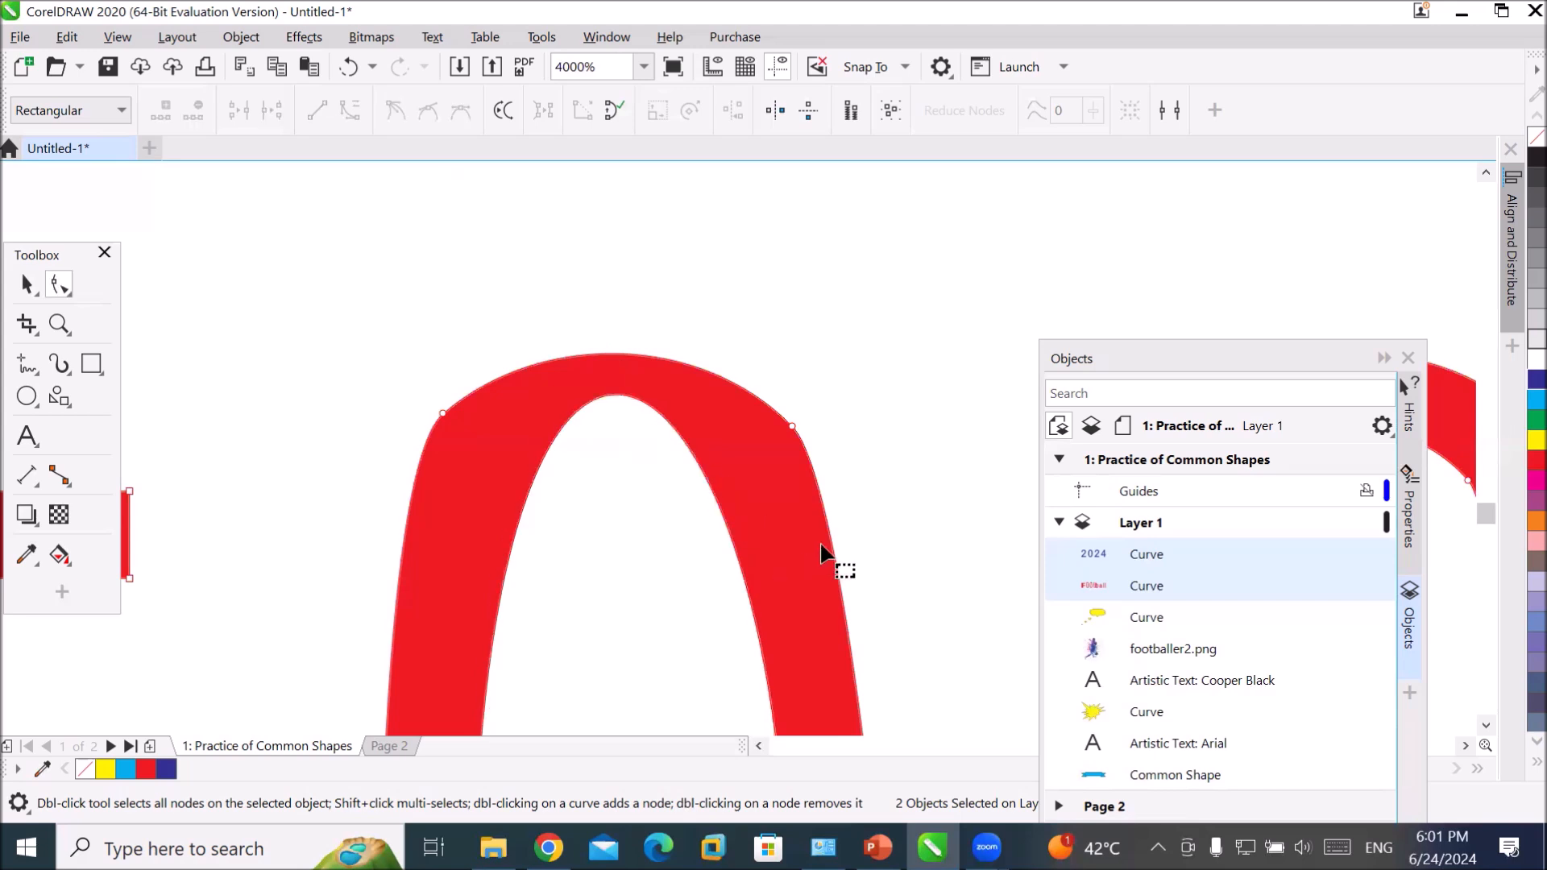
- Delete the F's inner corner node under its top arm so that a diagonal edge joins the two arms
{"action": "scroll", "coordinate": [832, 542], "scroll_direction": "down", "scroll_amount": 2}
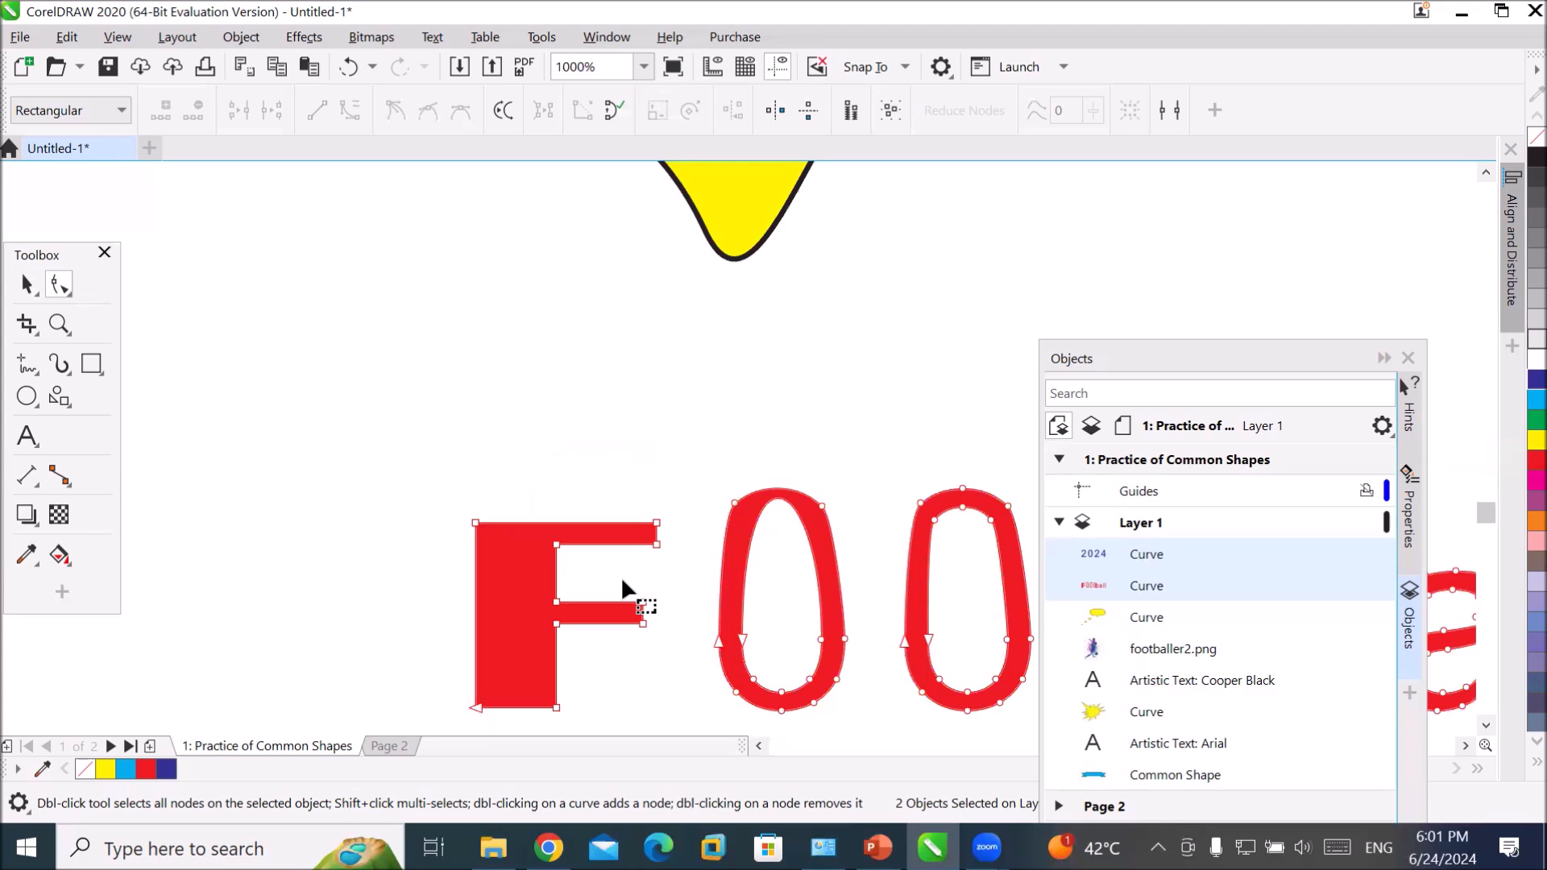
{"action": "scroll", "coordinate": [620, 577], "scroll_direction": "up", "scroll_amount": 1}
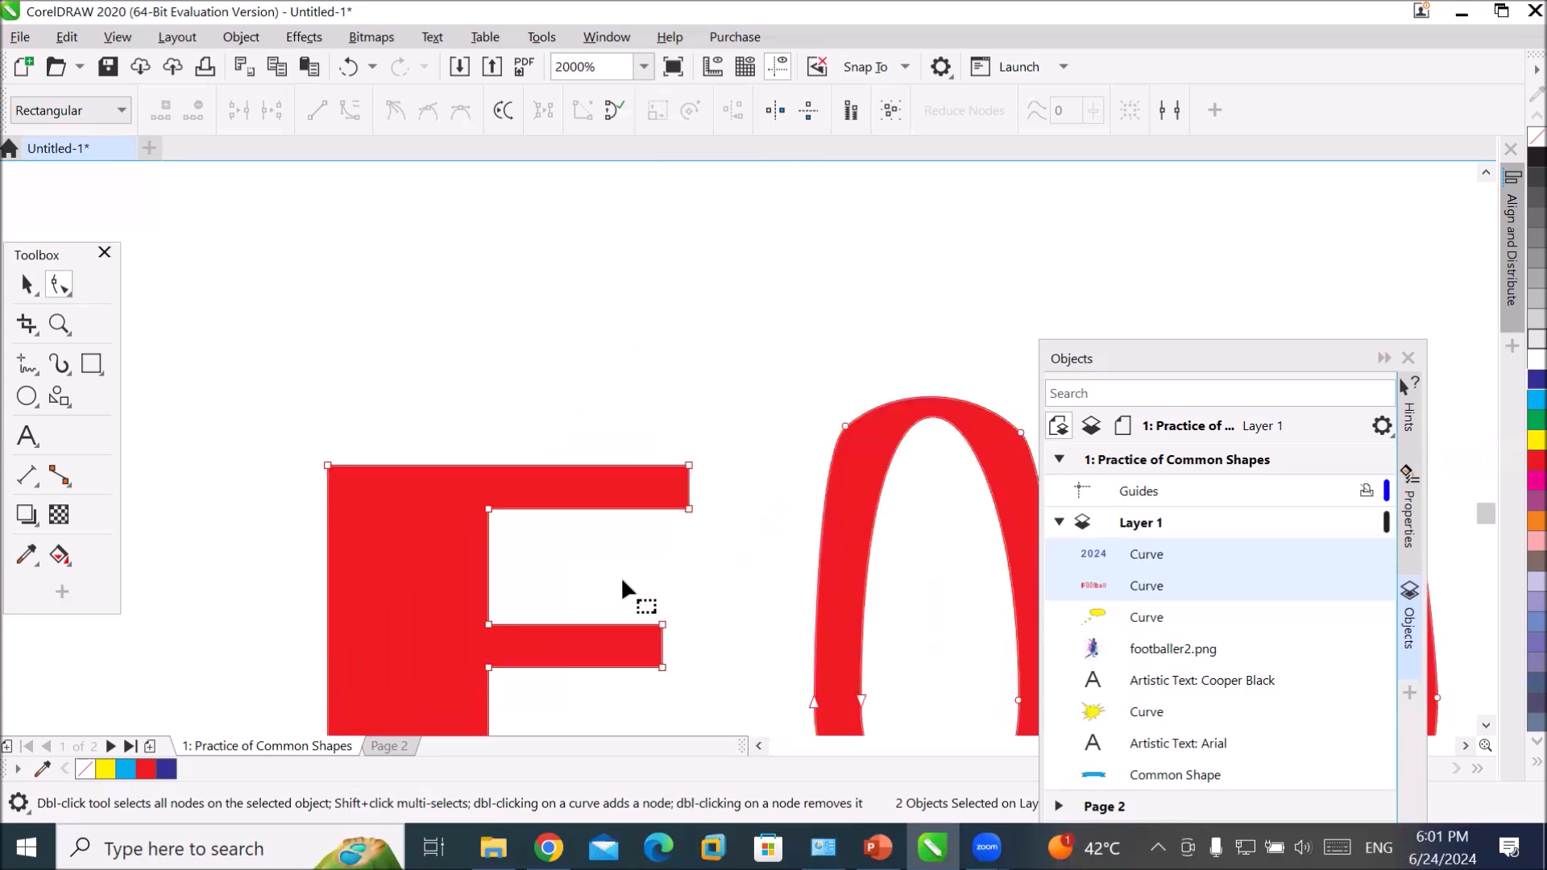
{"action": "double_click", "coordinate": [488, 510]}
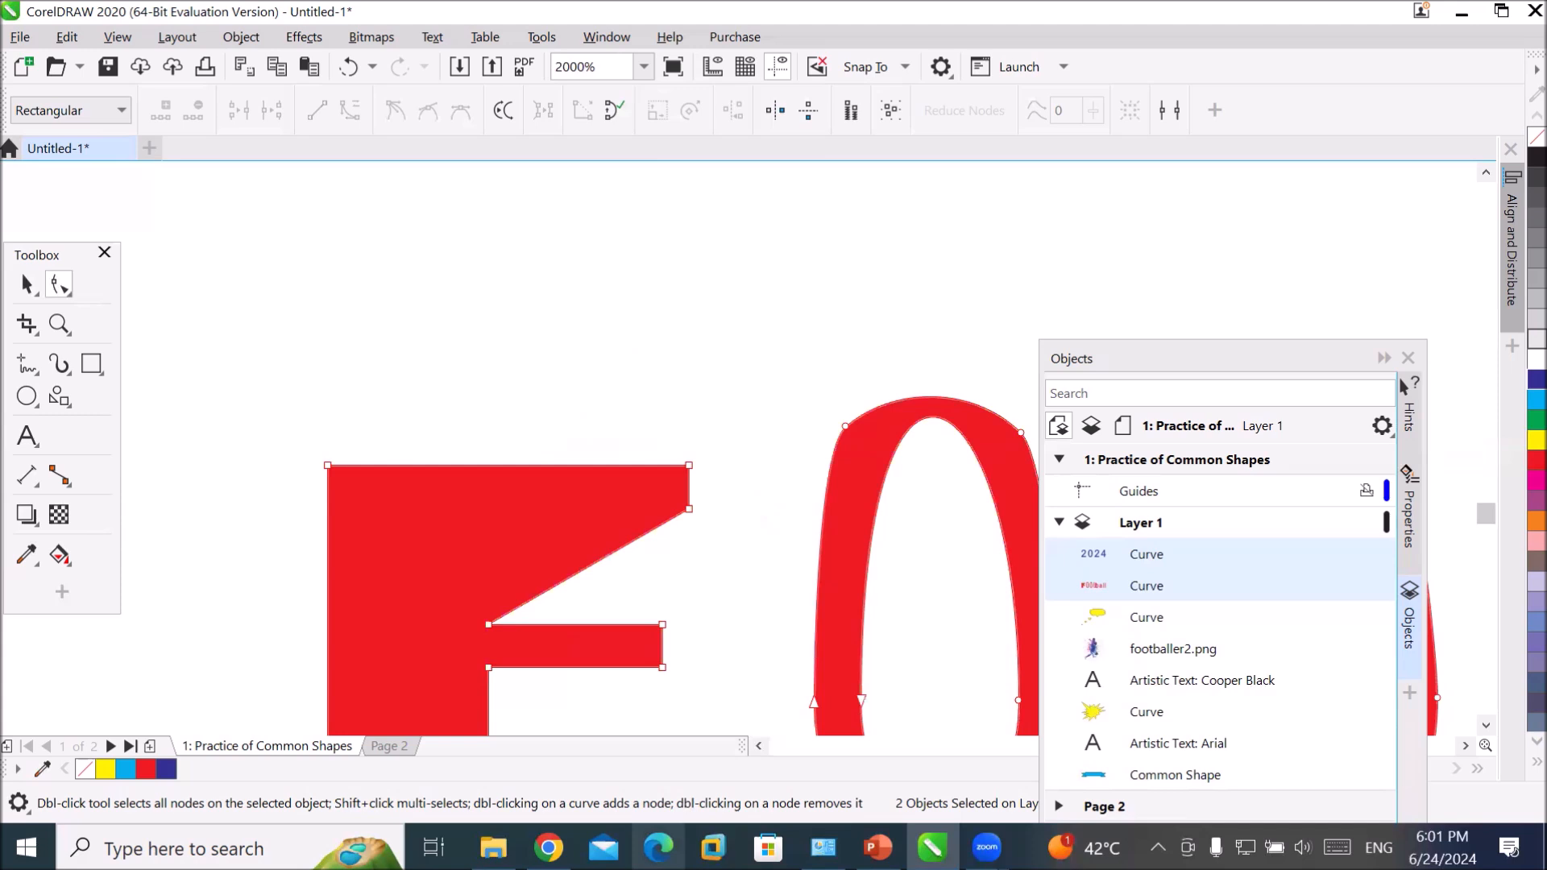
- Collapse the Objects docker to uncover the Football letters and bring both o's and the t into close view
{"action": "scroll", "coordinate": [683, 677], "scroll_direction": "down", "scroll_amount": 1}
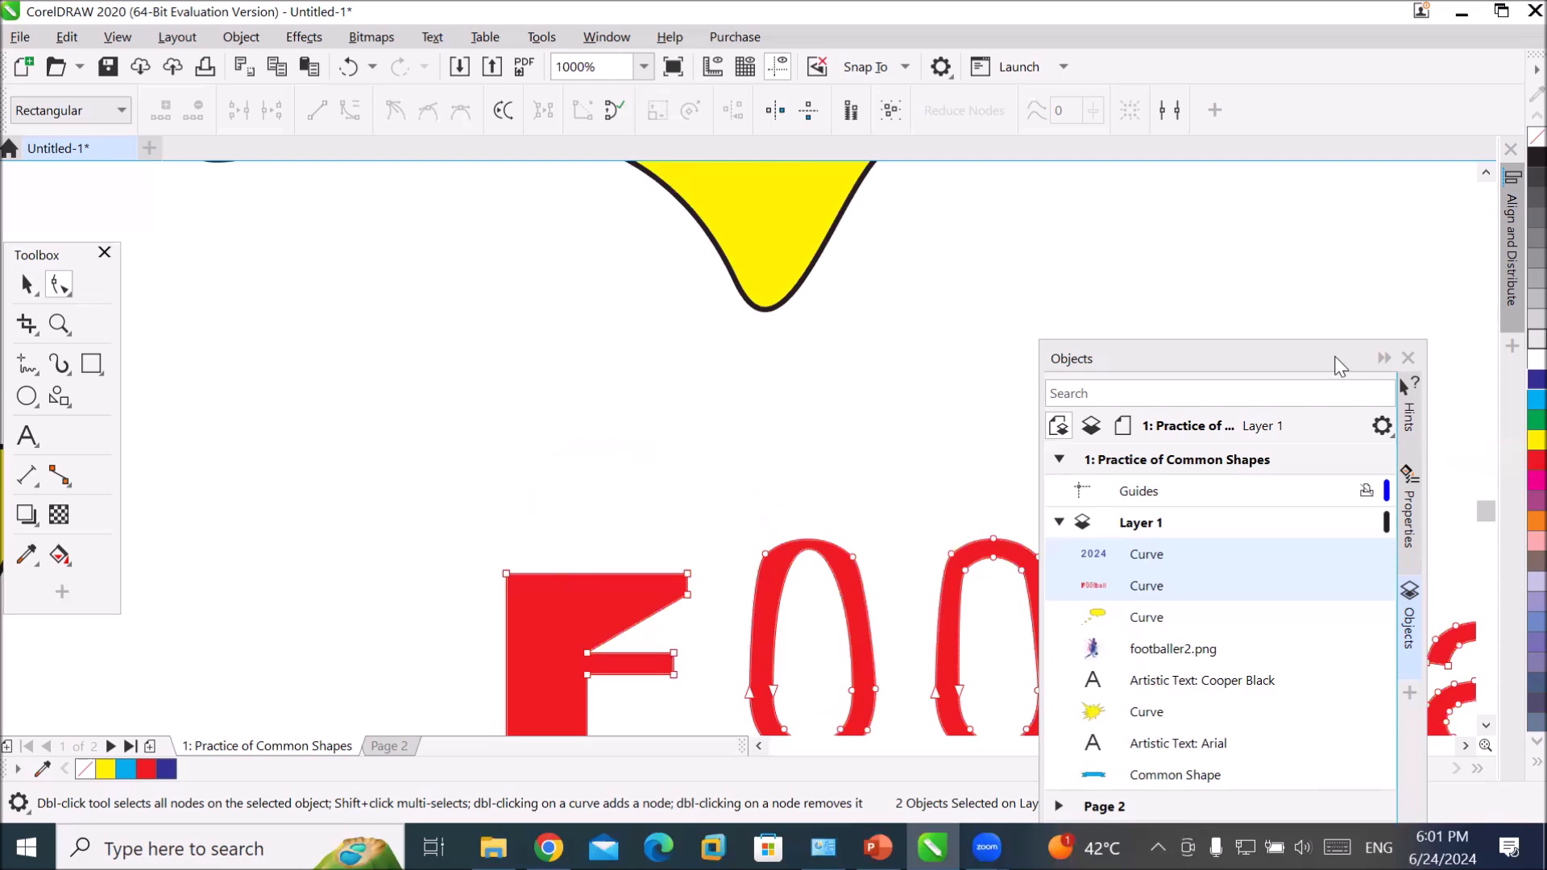
{"action": "left_click", "coordinate": [1382, 358]}
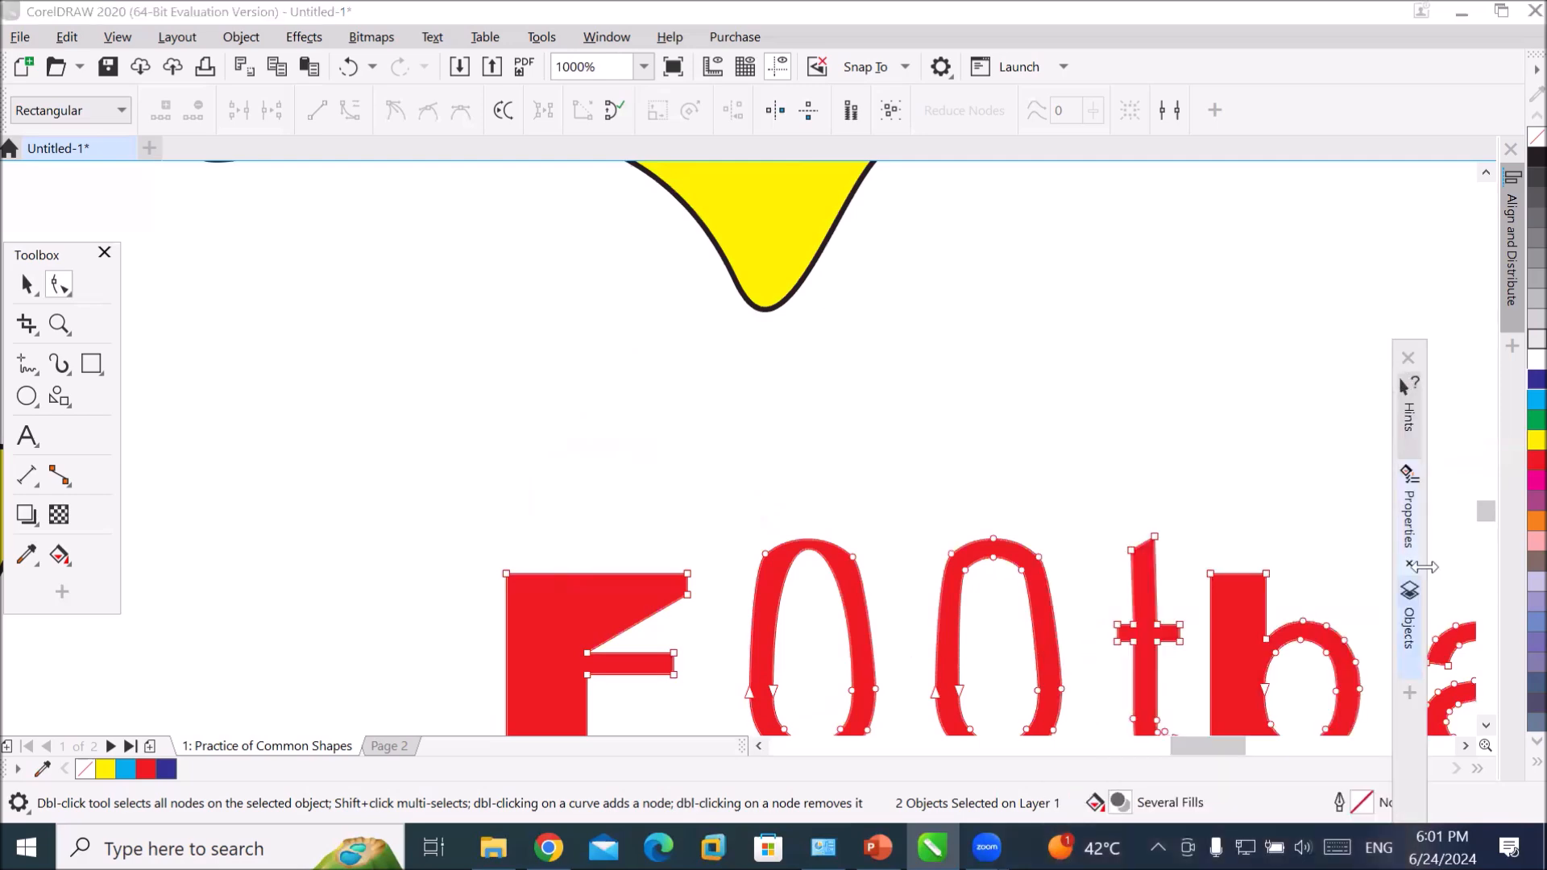
{"action": "left_click", "coordinate": [1486, 724]}
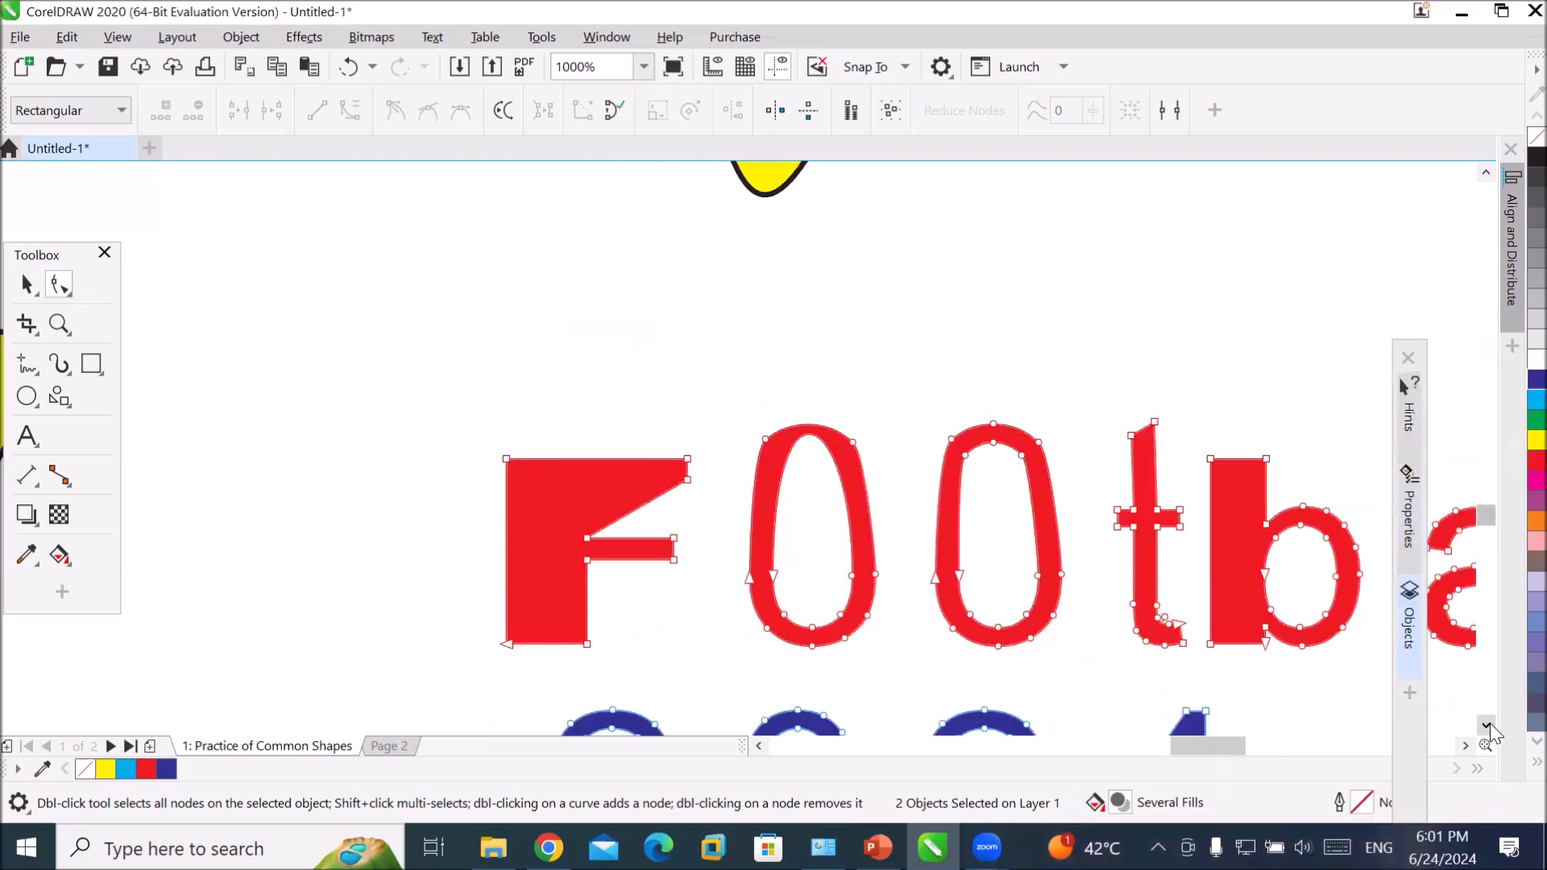
{"action": "scroll", "coordinate": [1098, 354], "scroll_direction": "up", "scroll_amount": 2}
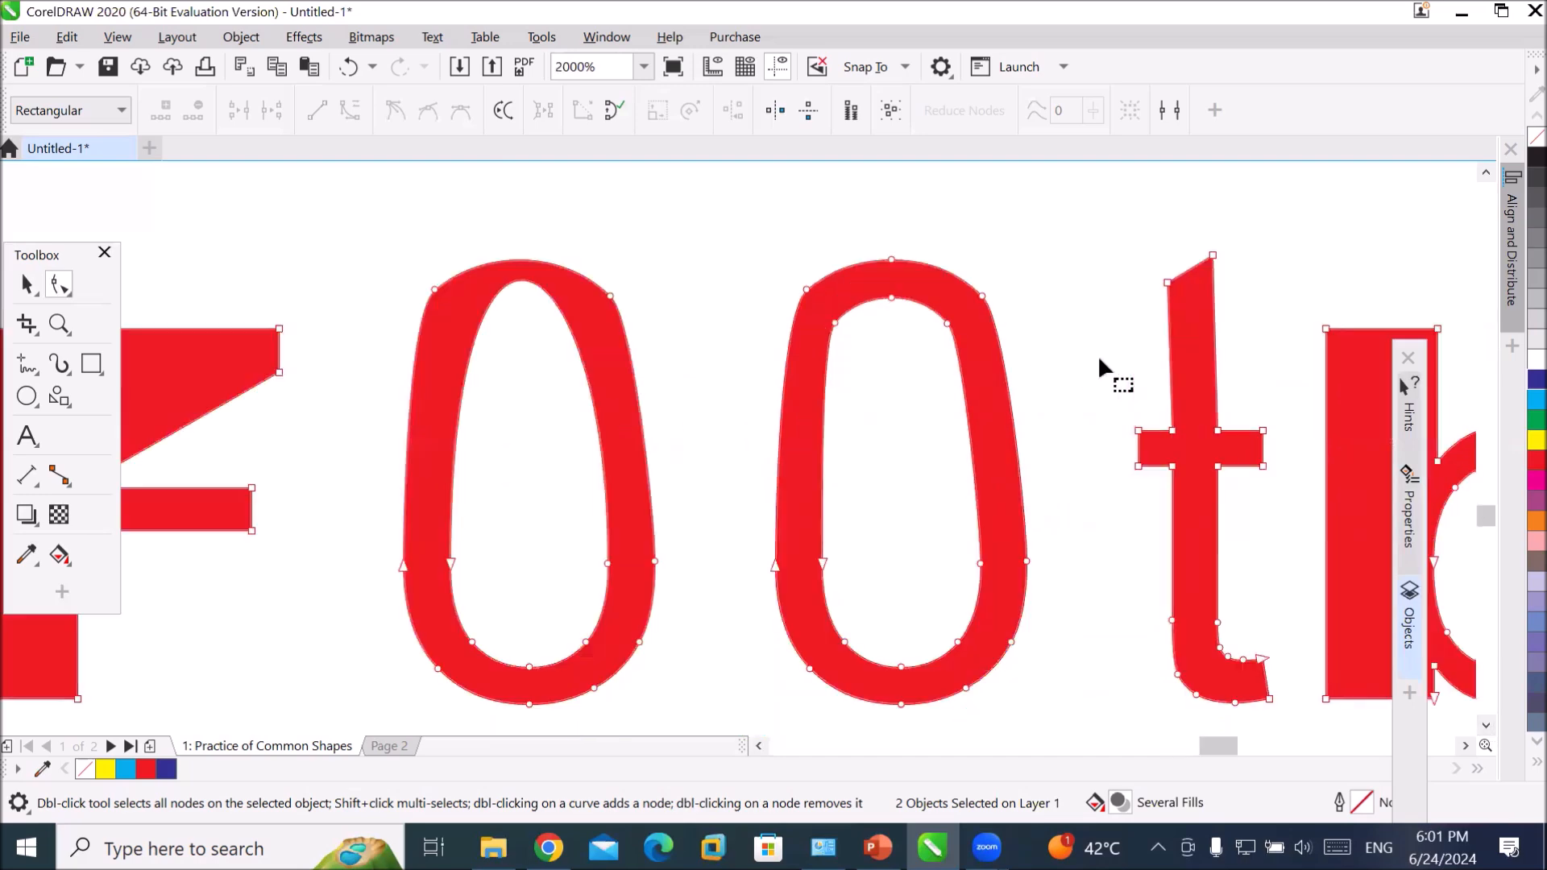
- Stretch the left end of the t's crossbar across both o's until it almost reaches the F
{"action": "left_click_drag", "start_coordinate": [1123, 401], "coordinate": [1148, 480]}
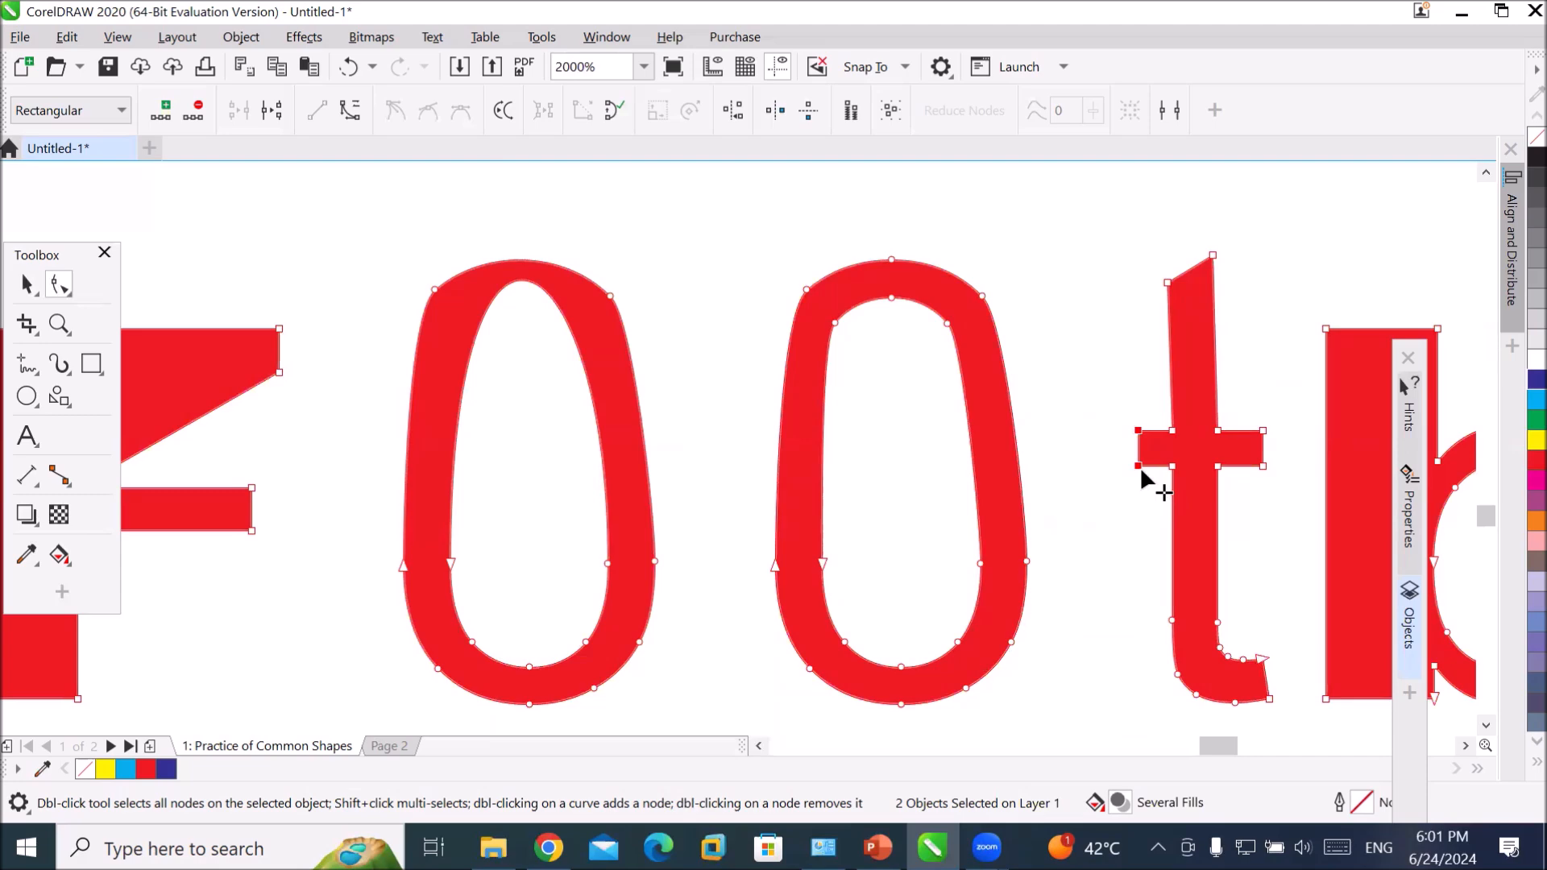
{"action": "left_click_drag", "start_coordinate": [1137, 463], "coordinate": [292, 459]}
{"action": "scroll", "coordinate": [957, 610], "scroll_direction": "down", "scroll_amount": 2}
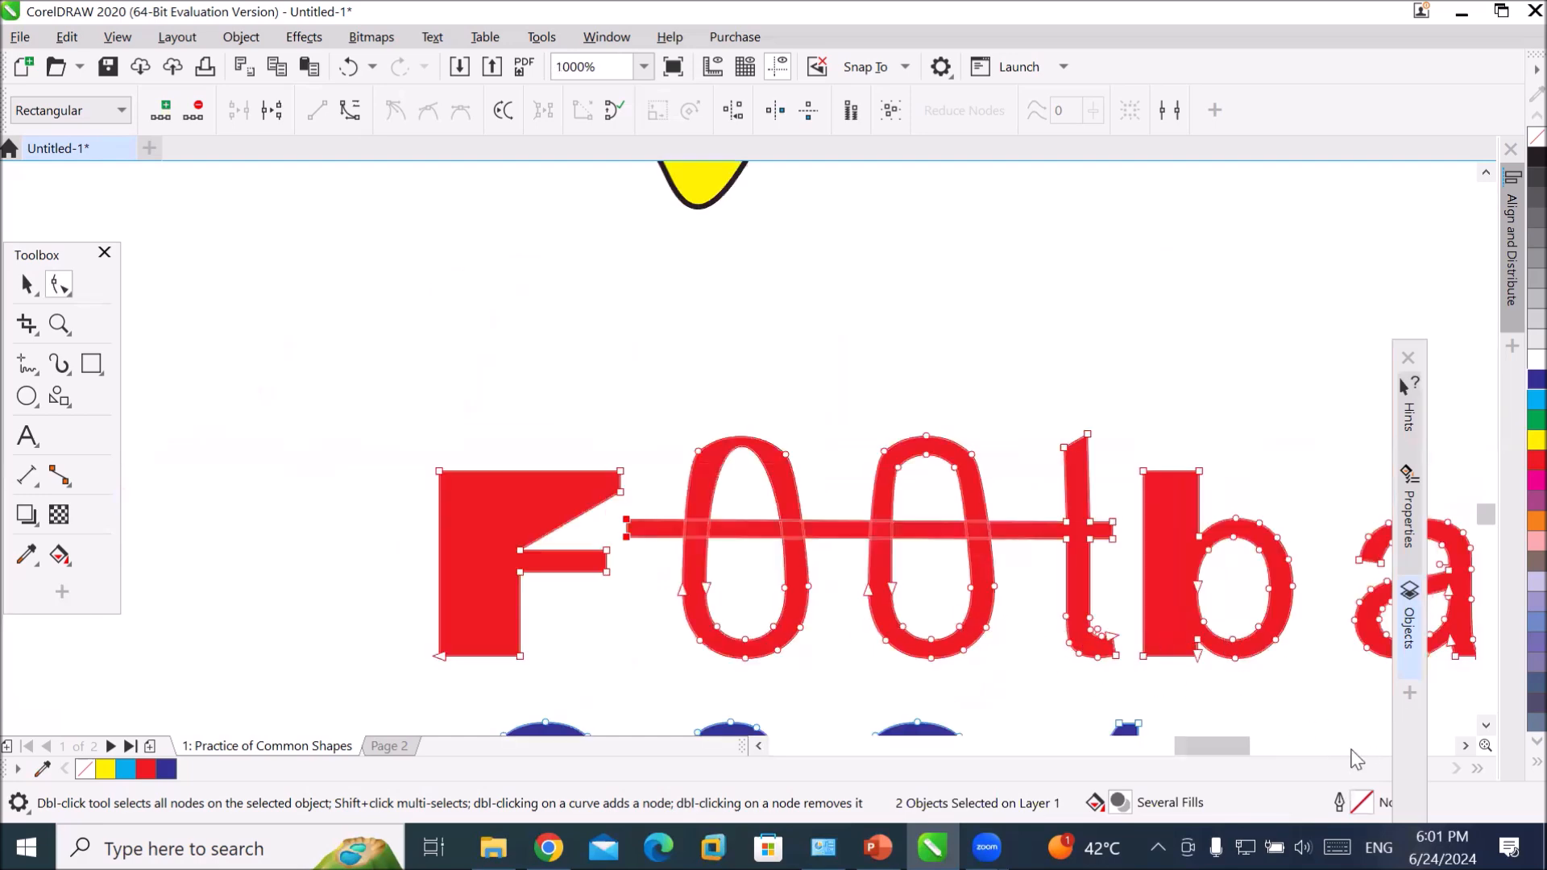
- Stretch the end of the t's foot rightward beneath b, a and l to the outer edge of the last l
{"action": "left_click", "coordinate": [1464, 746]}
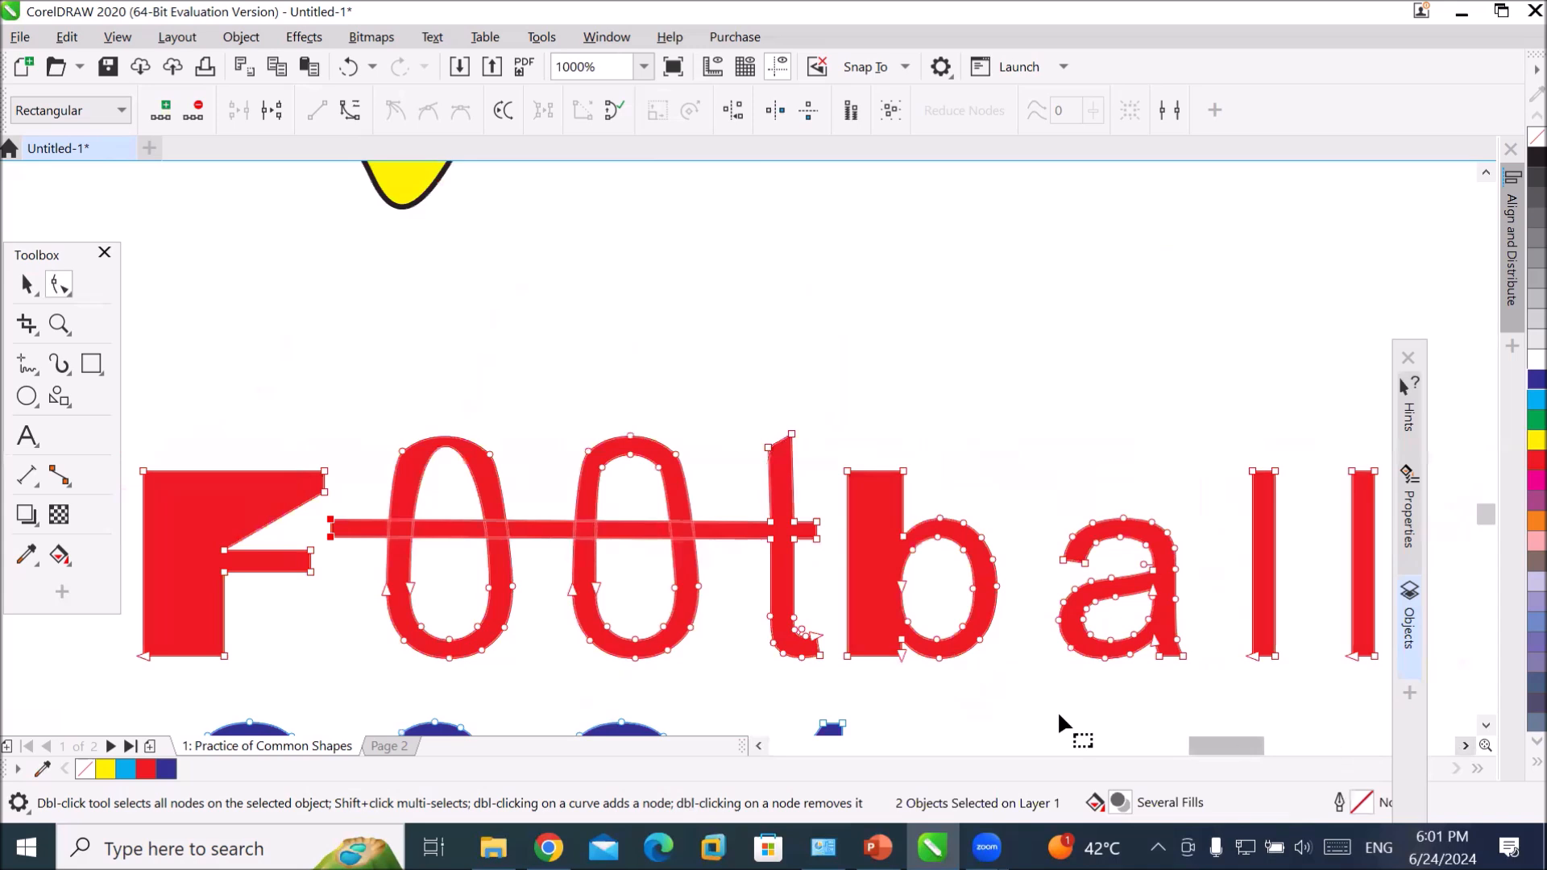
{"action": "left_click", "coordinate": [814, 654]}
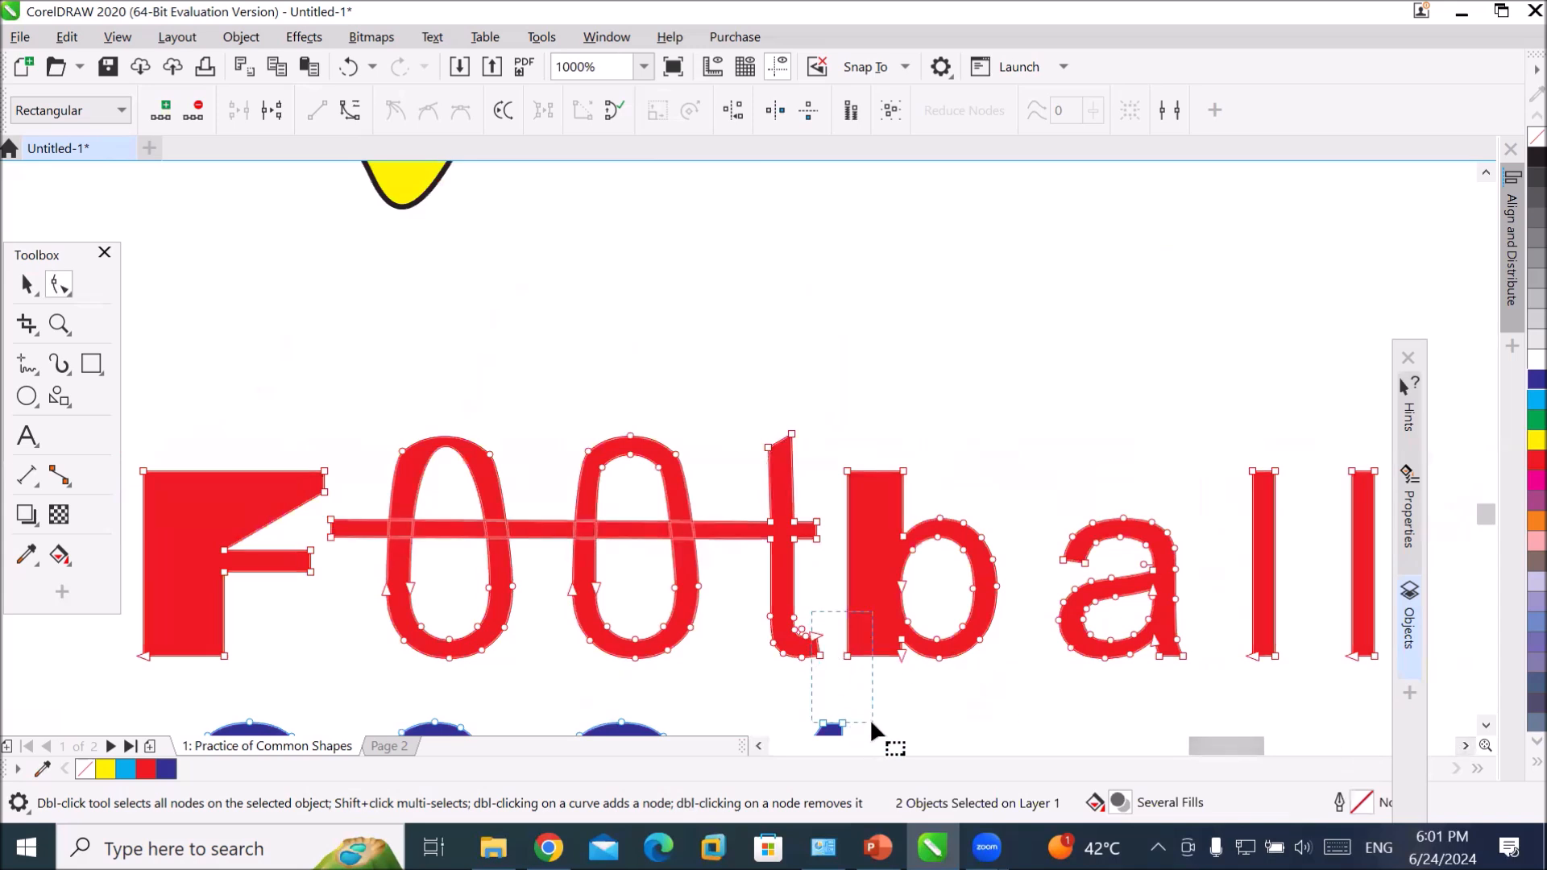
{"action": "left_click_drag", "start_coordinate": [811, 612], "coordinate": [829, 678]}
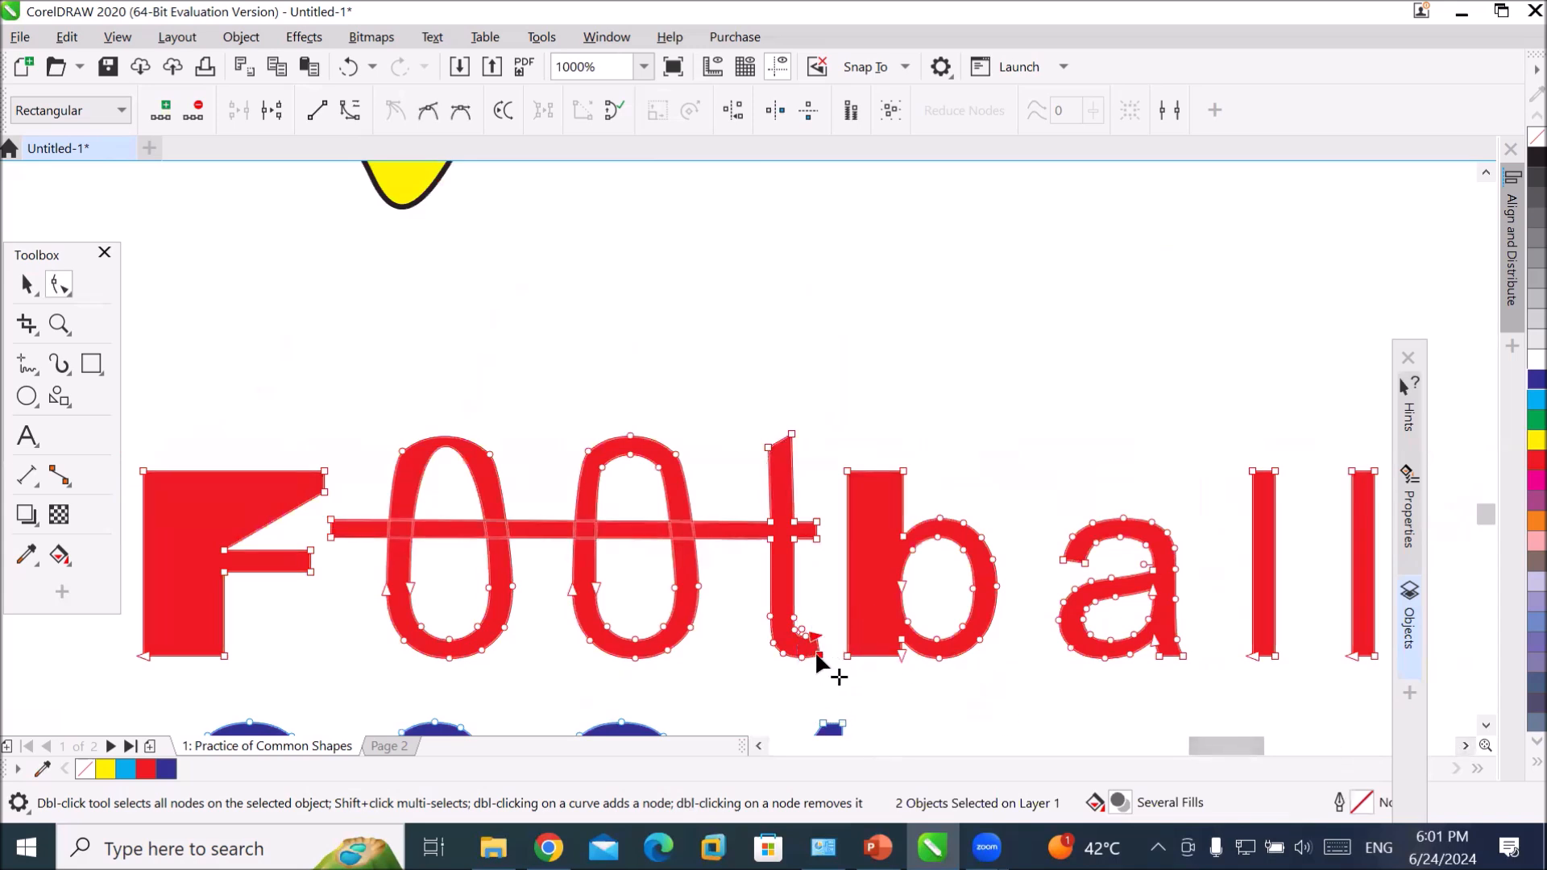
{"action": "left_click_drag", "start_coordinate": [817, 656], "coordinate": [1374, 655]}
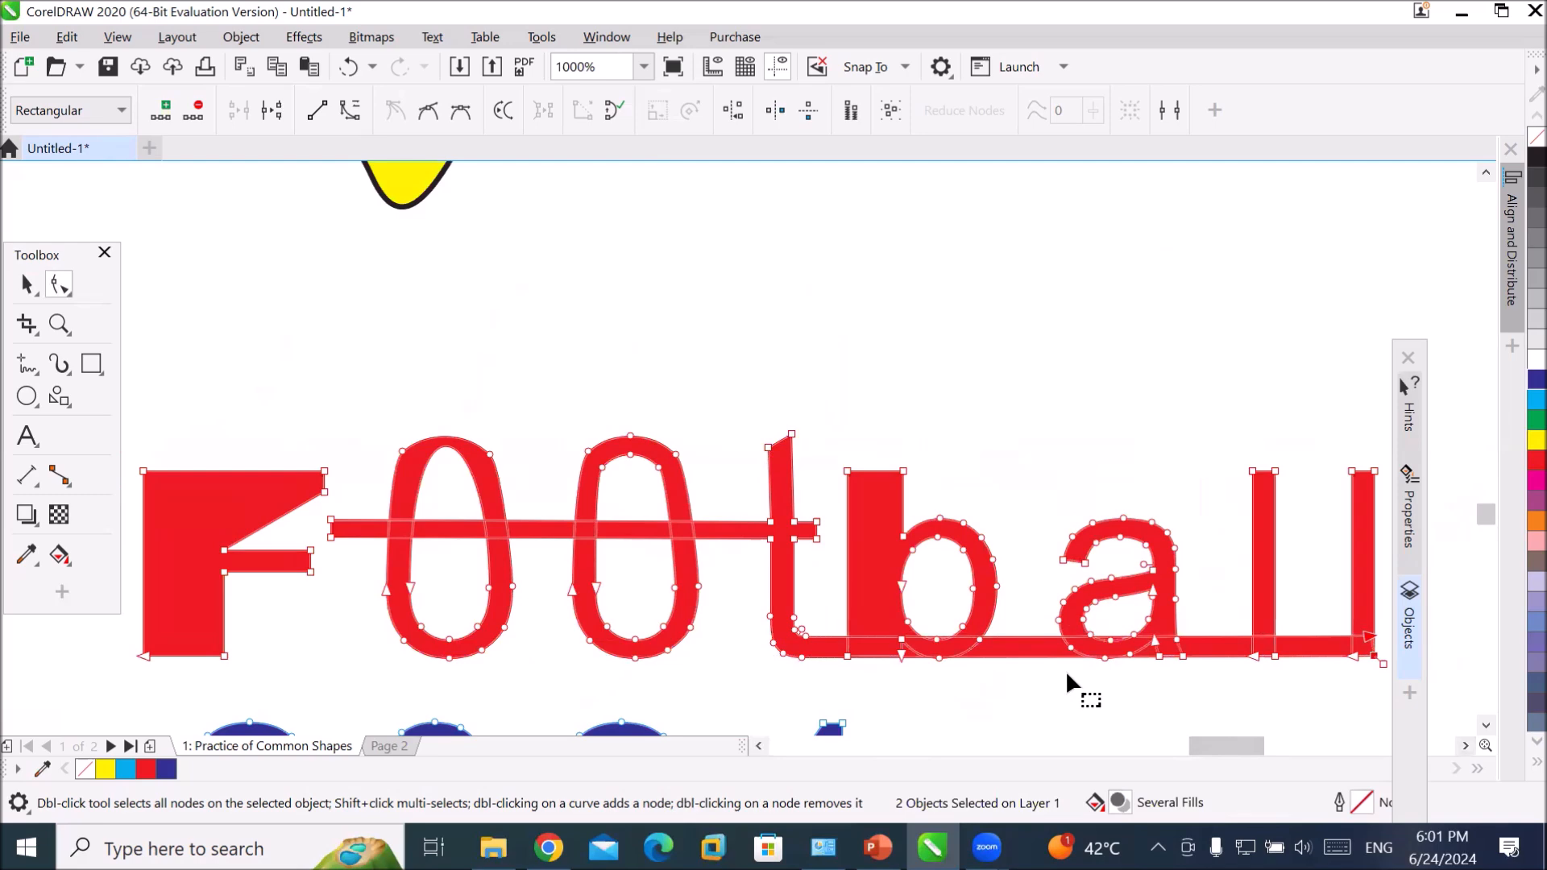
- Select the Football lettering as an object and break its curve apart into separate shapes
{"action": "left_click", "coordinate": [26, 284]}
{"action": "left_click", "coordinate": [666, 320]}
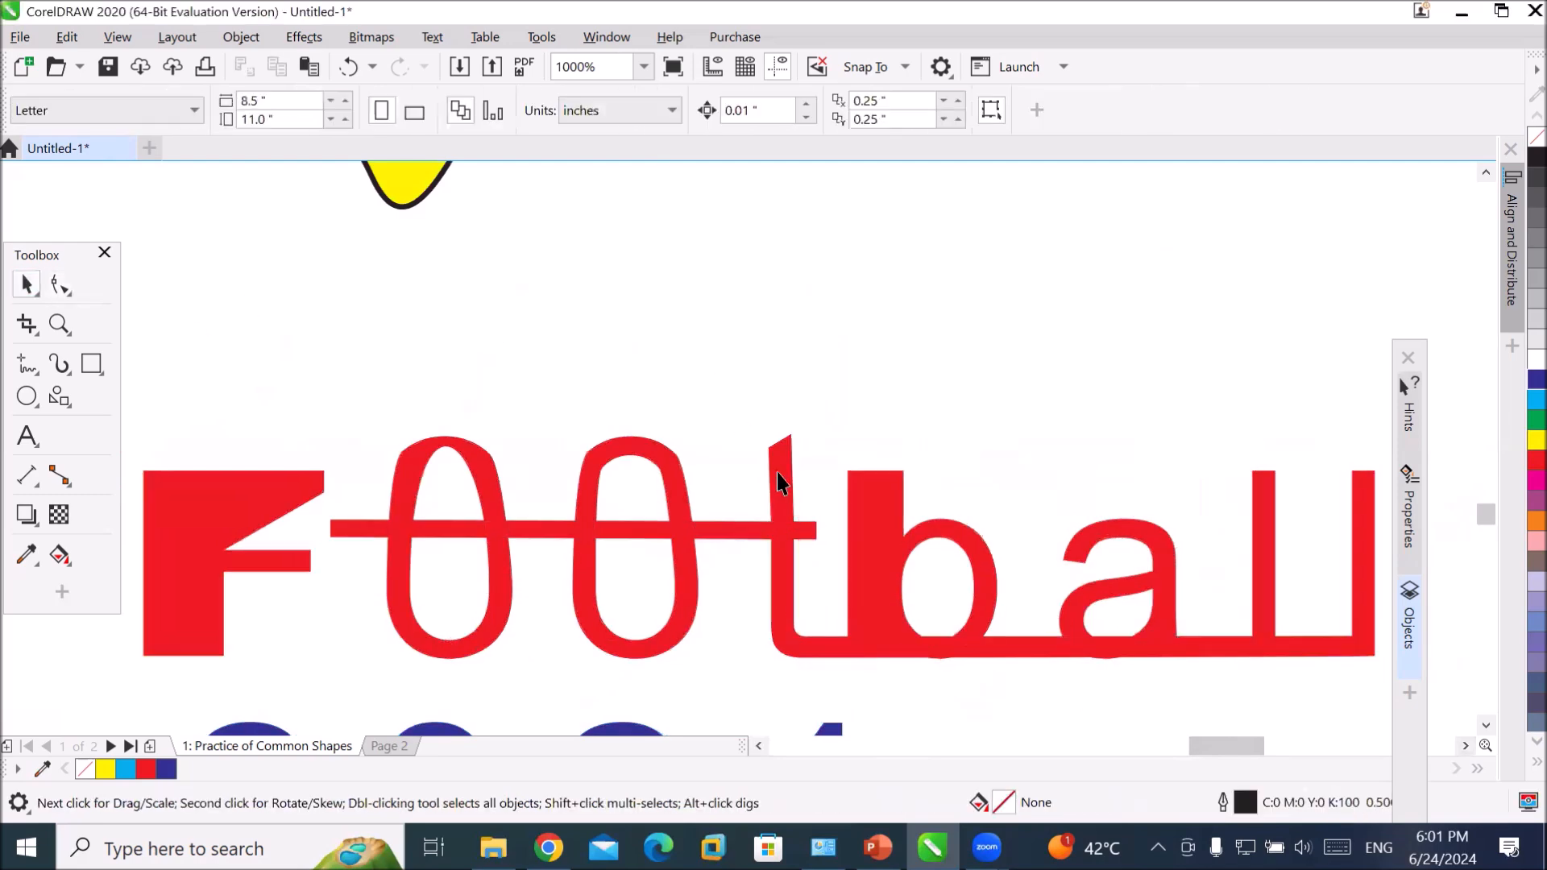
{"action": "left_click", "coordinate": [789, 469]}
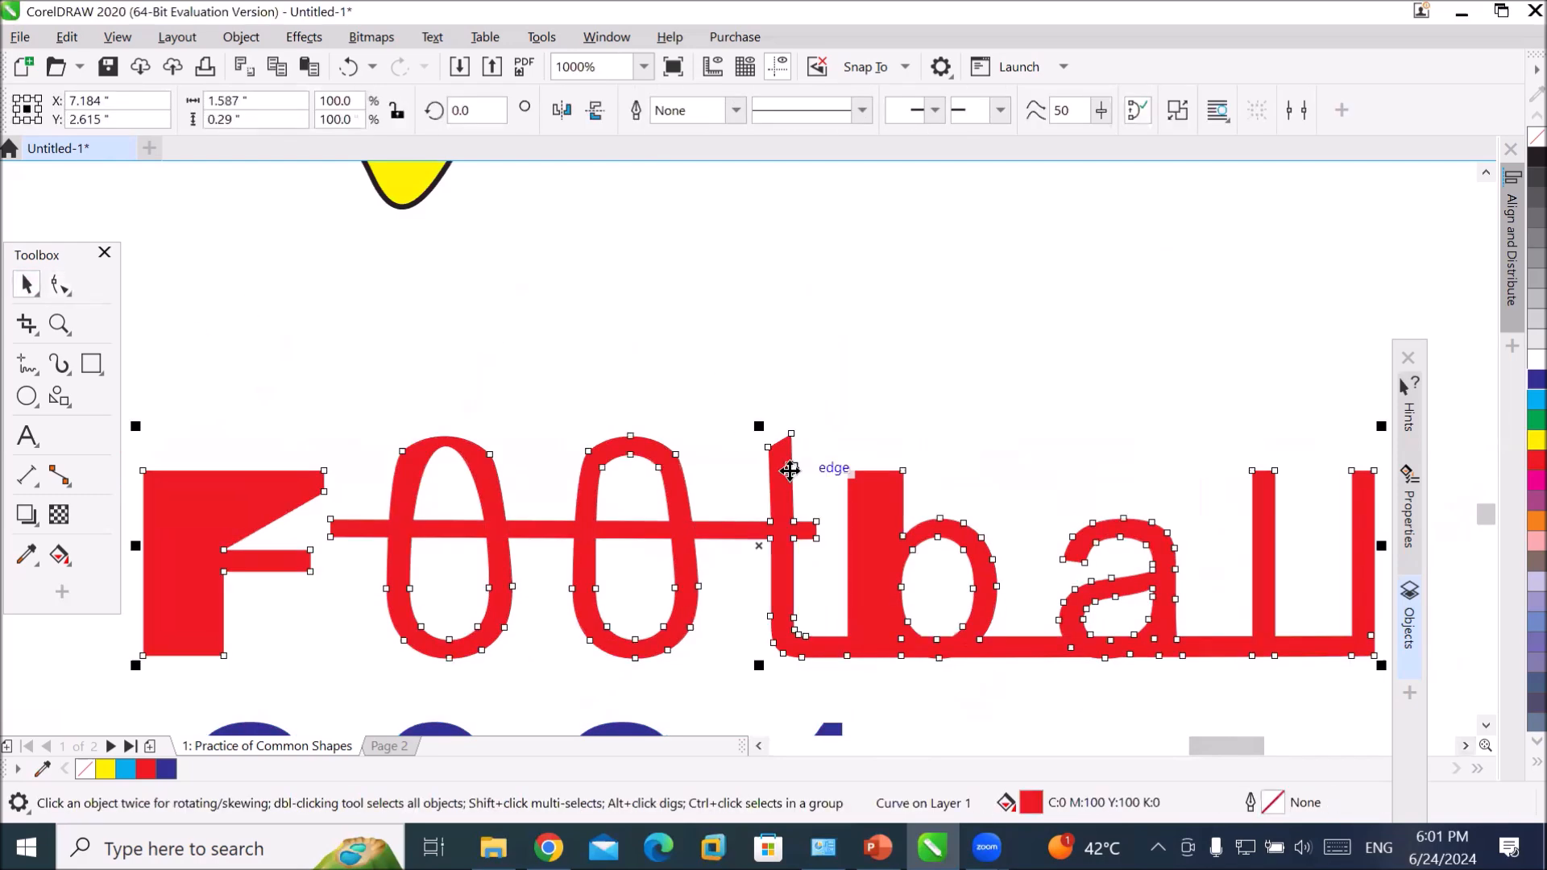
{"action": "right_click", "coordinate": [790, 479]}
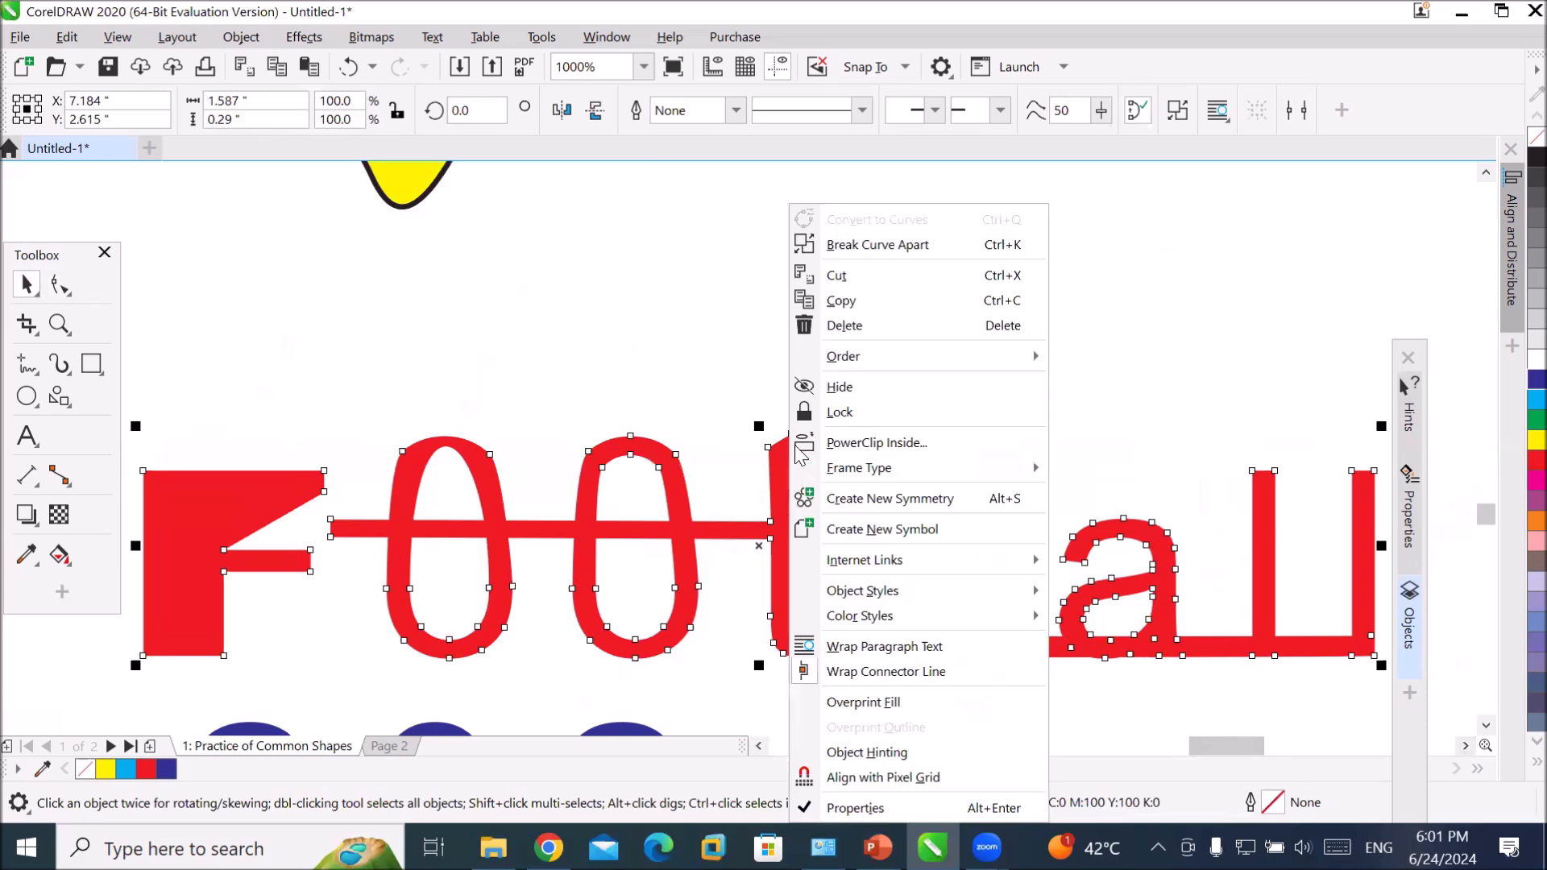
{"action": "left_click", "coordinate": [956, 245]}
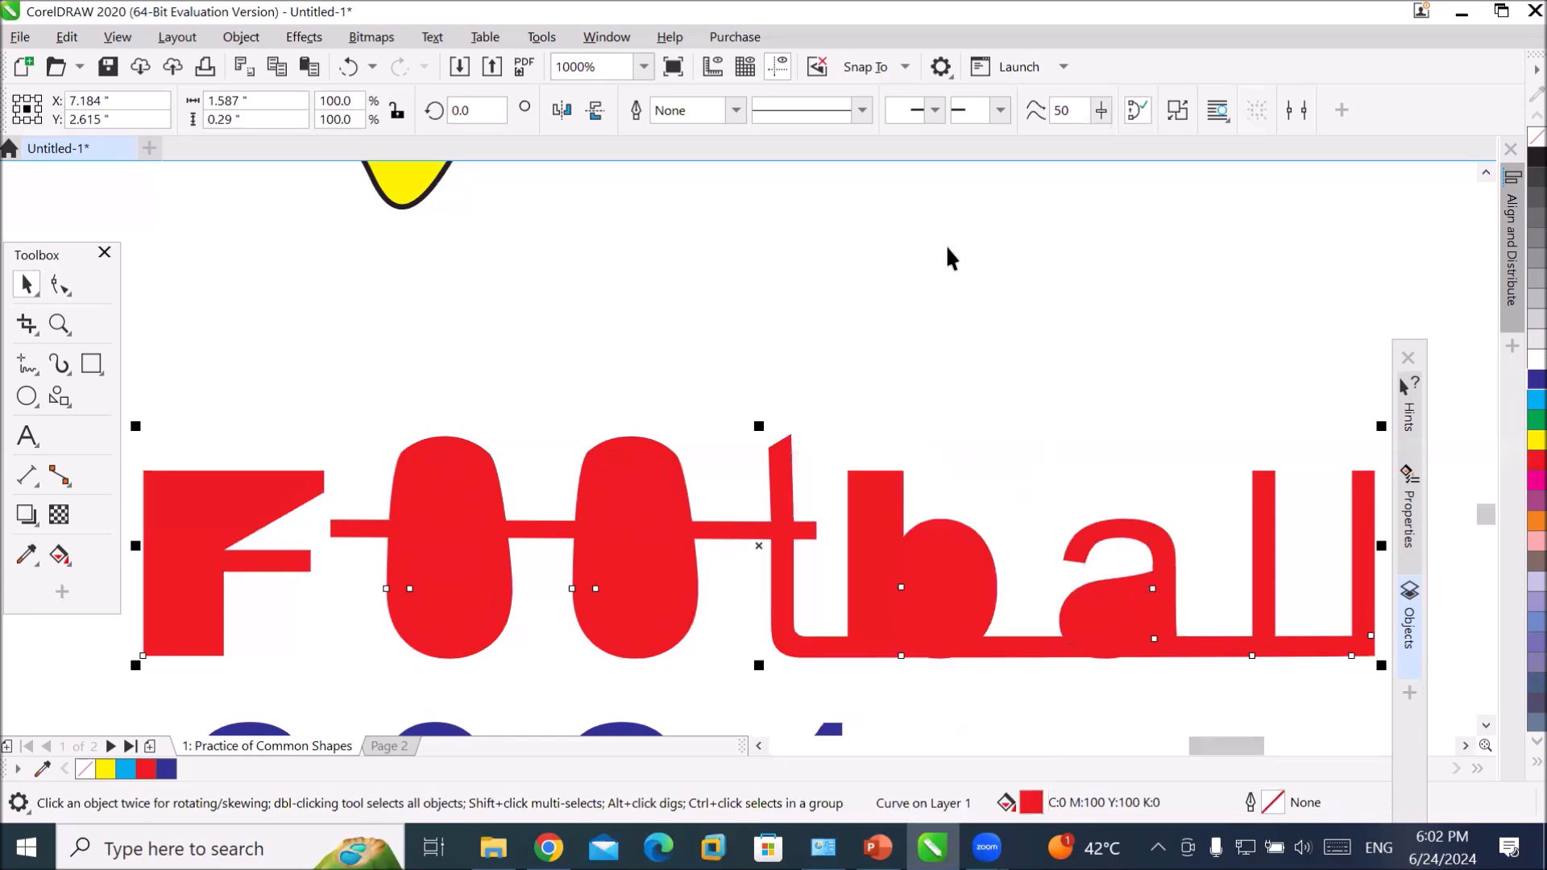
- Move the stretched t straight up above the other letters and fill it with cyan
{"action": "left_click", "coordinate": [892, 293]}
{"action": "left_click", "coordinate": [788, 460]}
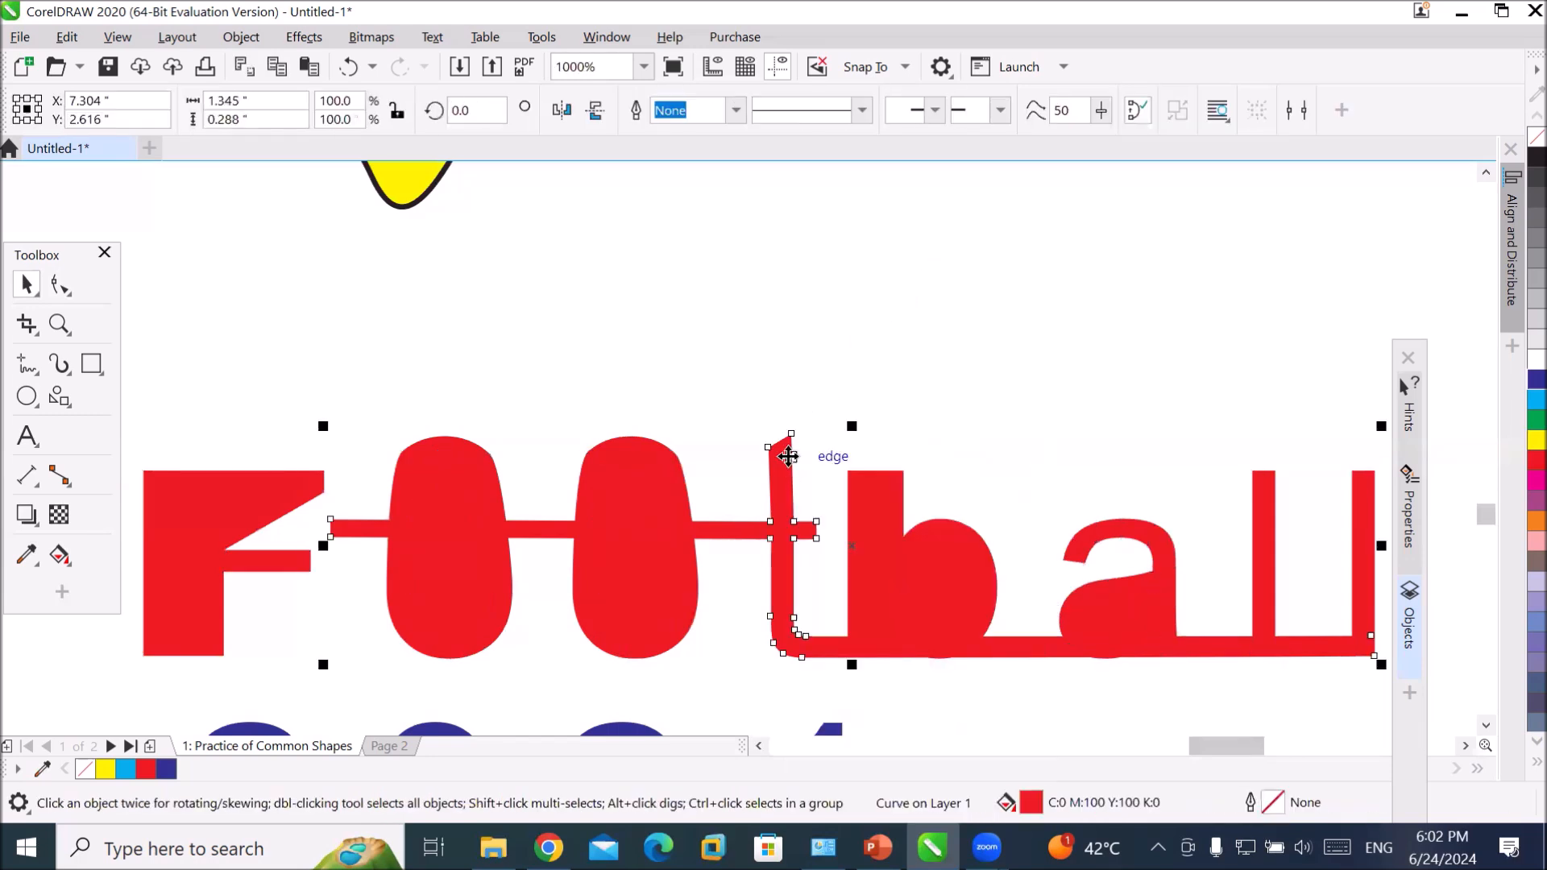
{"action": "left_click_drag", "start_coordinate": [788, 456], "coordinate": [789, 240]}
{"action": "mouse_move", "coordinate": [932, 848]}
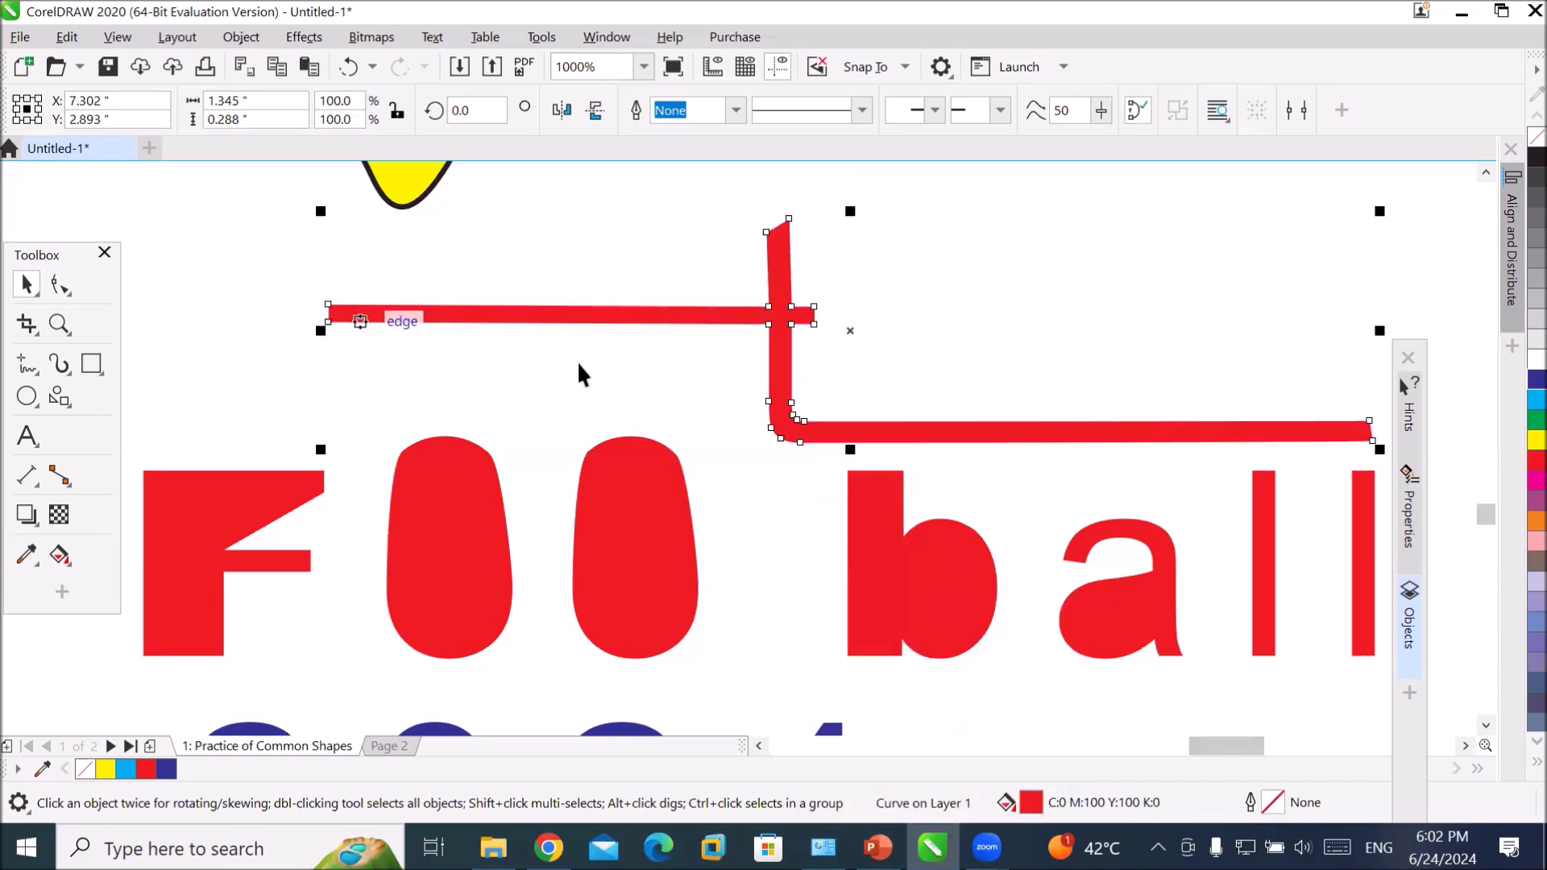
{"action": "left_click", "coordinate": [1513, 441]}
{"action": "left_click", "coordinate": [1513, 461]}
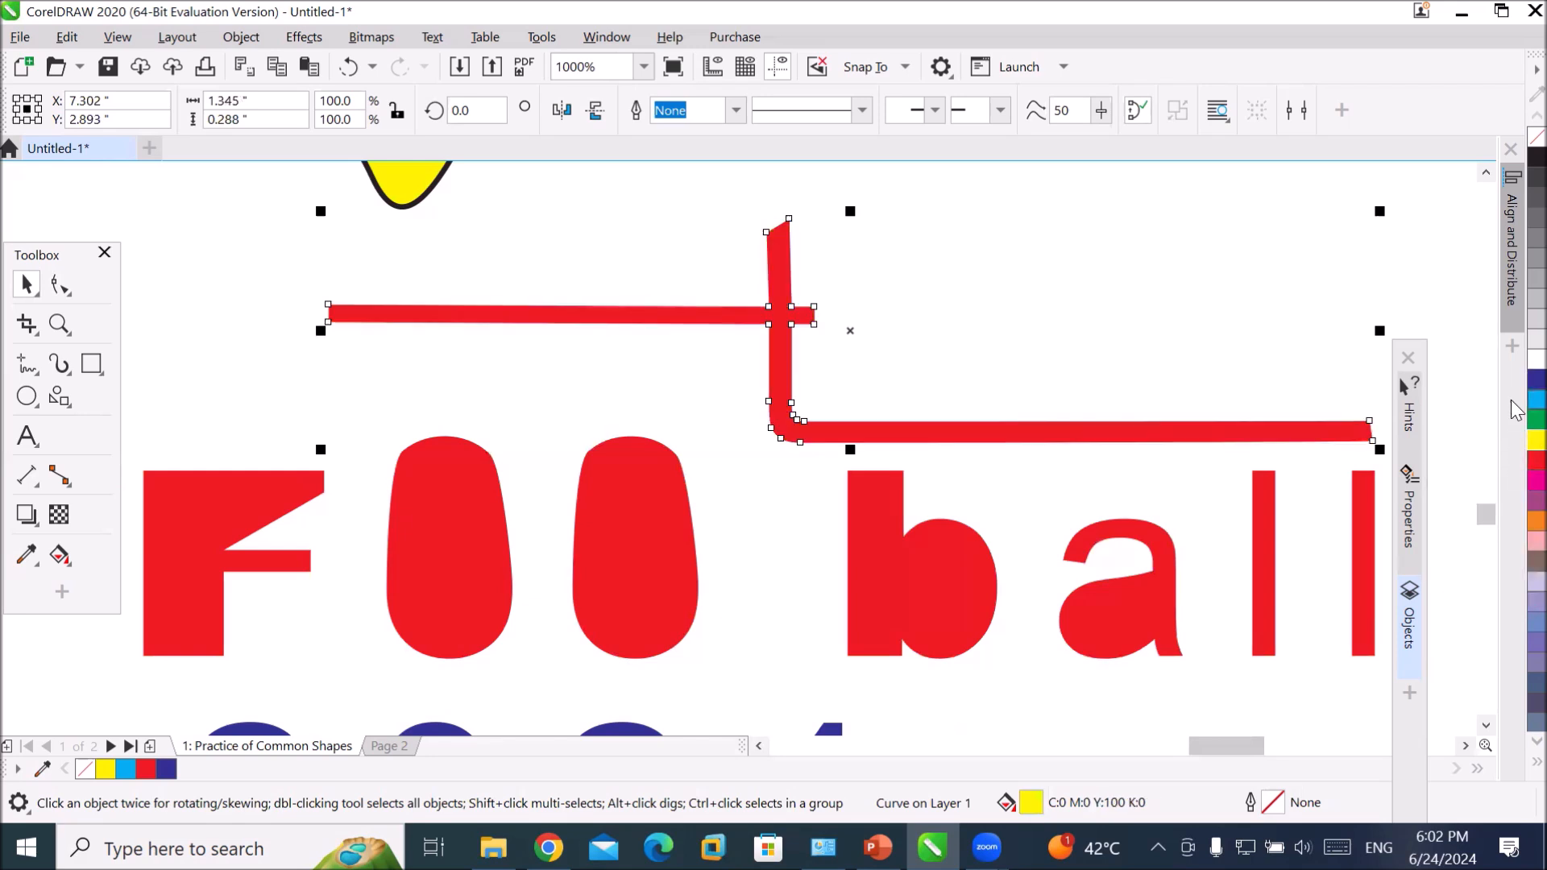
{"action": "left_click", "coordinate": [1511, 400]}
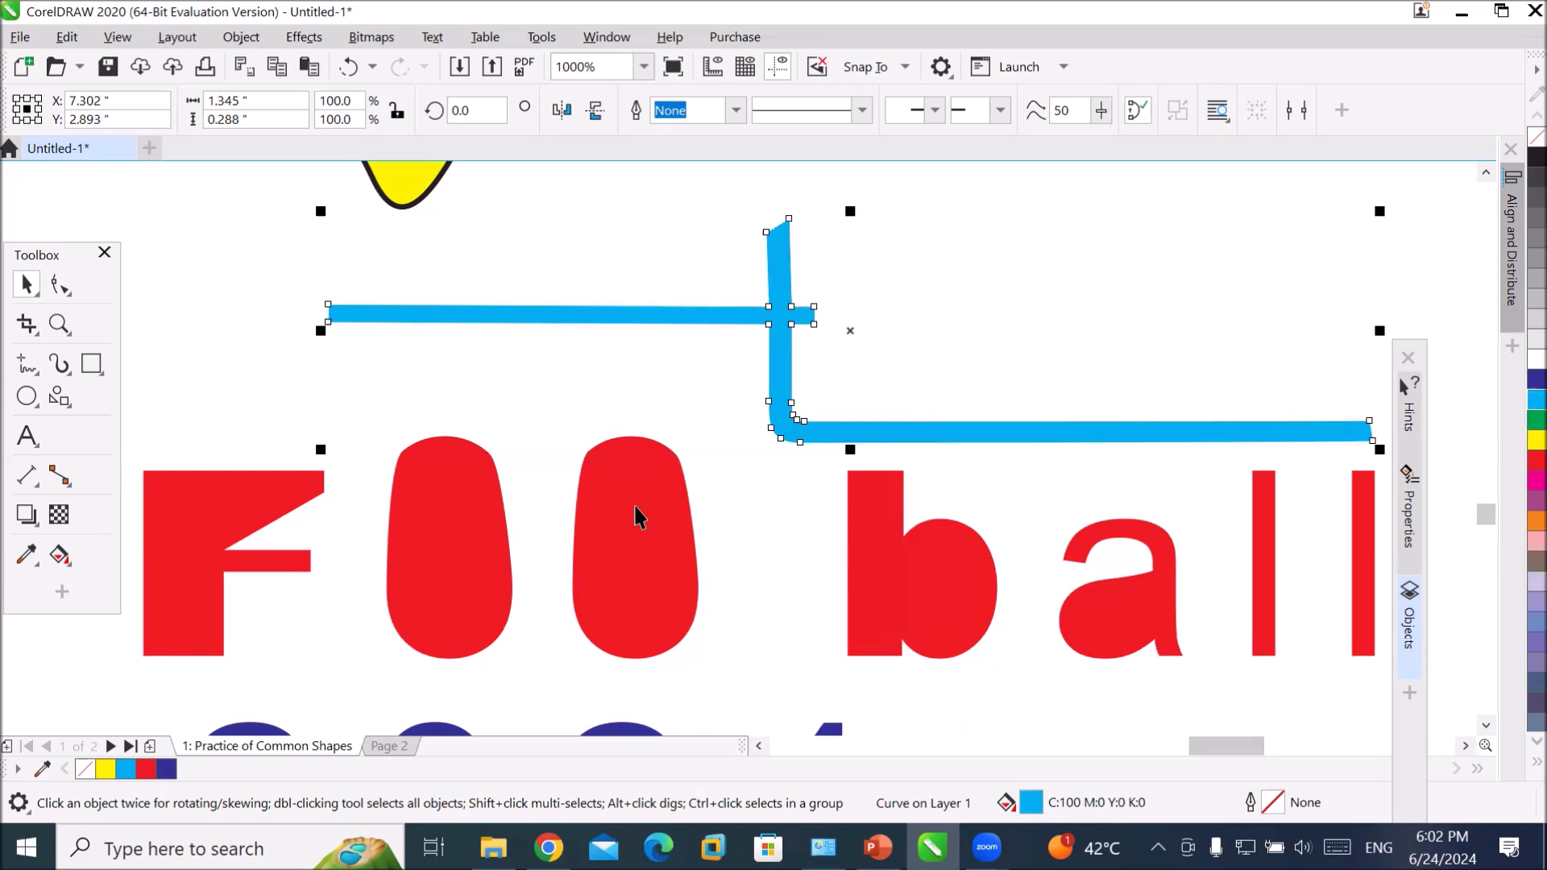
- Drag the outer and inner shapes of both o's apart so that each of the four pieces stands separately
{"action": "left_click", "coordinate": [618, 534]}
{"action": "left_click_drag", "start_coordinate": [618, 534], "coordinate": [516, 383]}
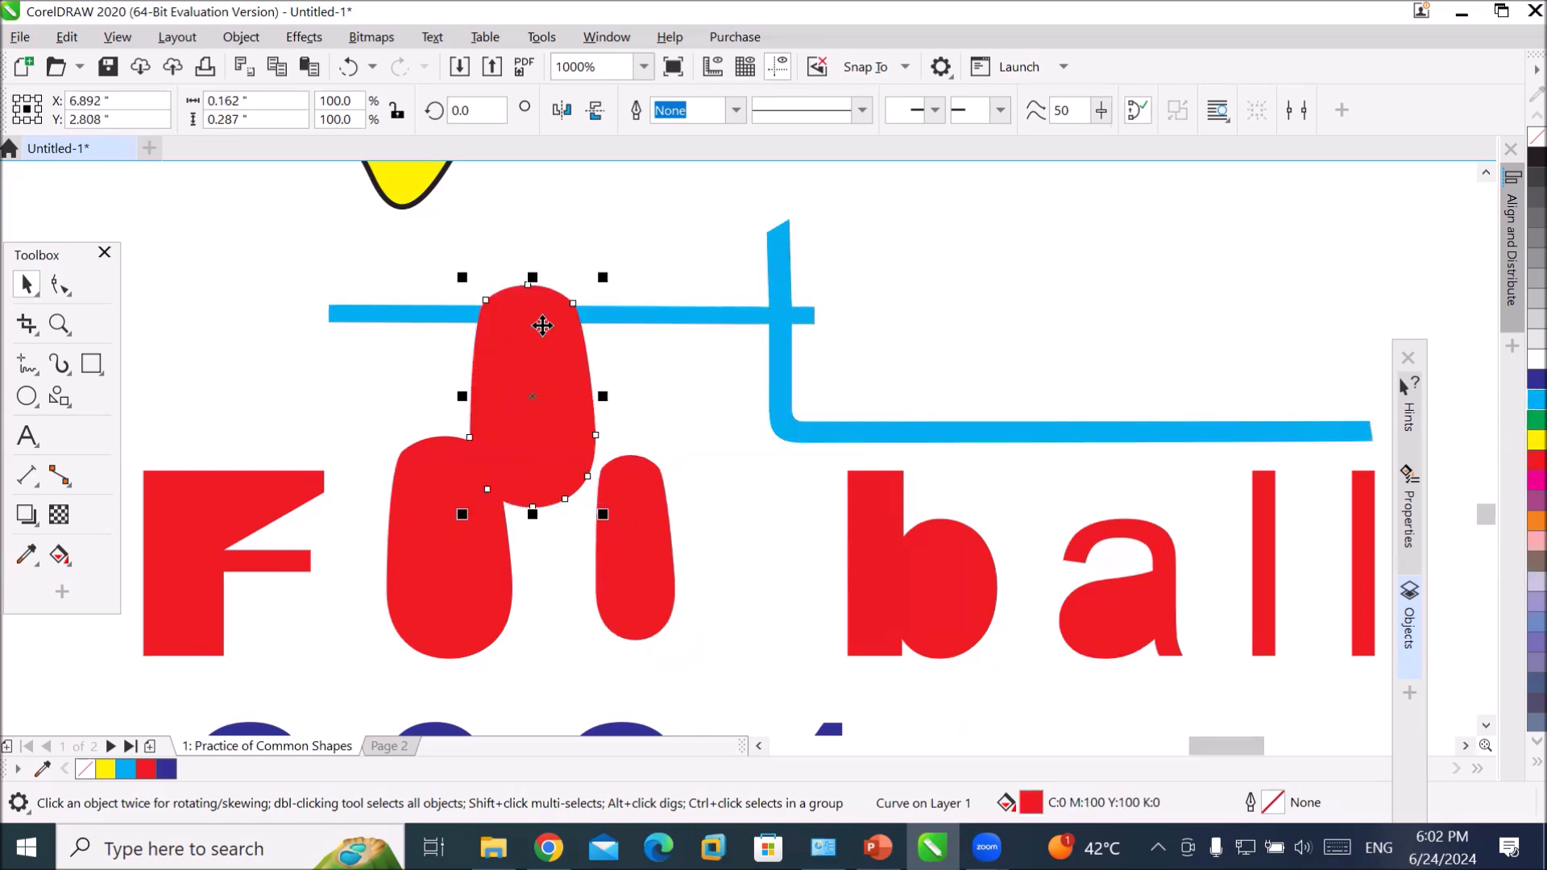
{"action": "left_click_drag", "start_coordinate": [647, 557], "coordinate": [747, 552]}
{"action": "left_click_drag", "start_coordinate": [467, 563], "coordinate": [588, 585]}
{"action": "left_click_drag", "start_coordinate": [439, 583], "coordinate": [411, 618]}
- Try moving the solid b above the word off its inner oval, and undo the move
{"action": "left_click", "coordinate": [945, 590]}
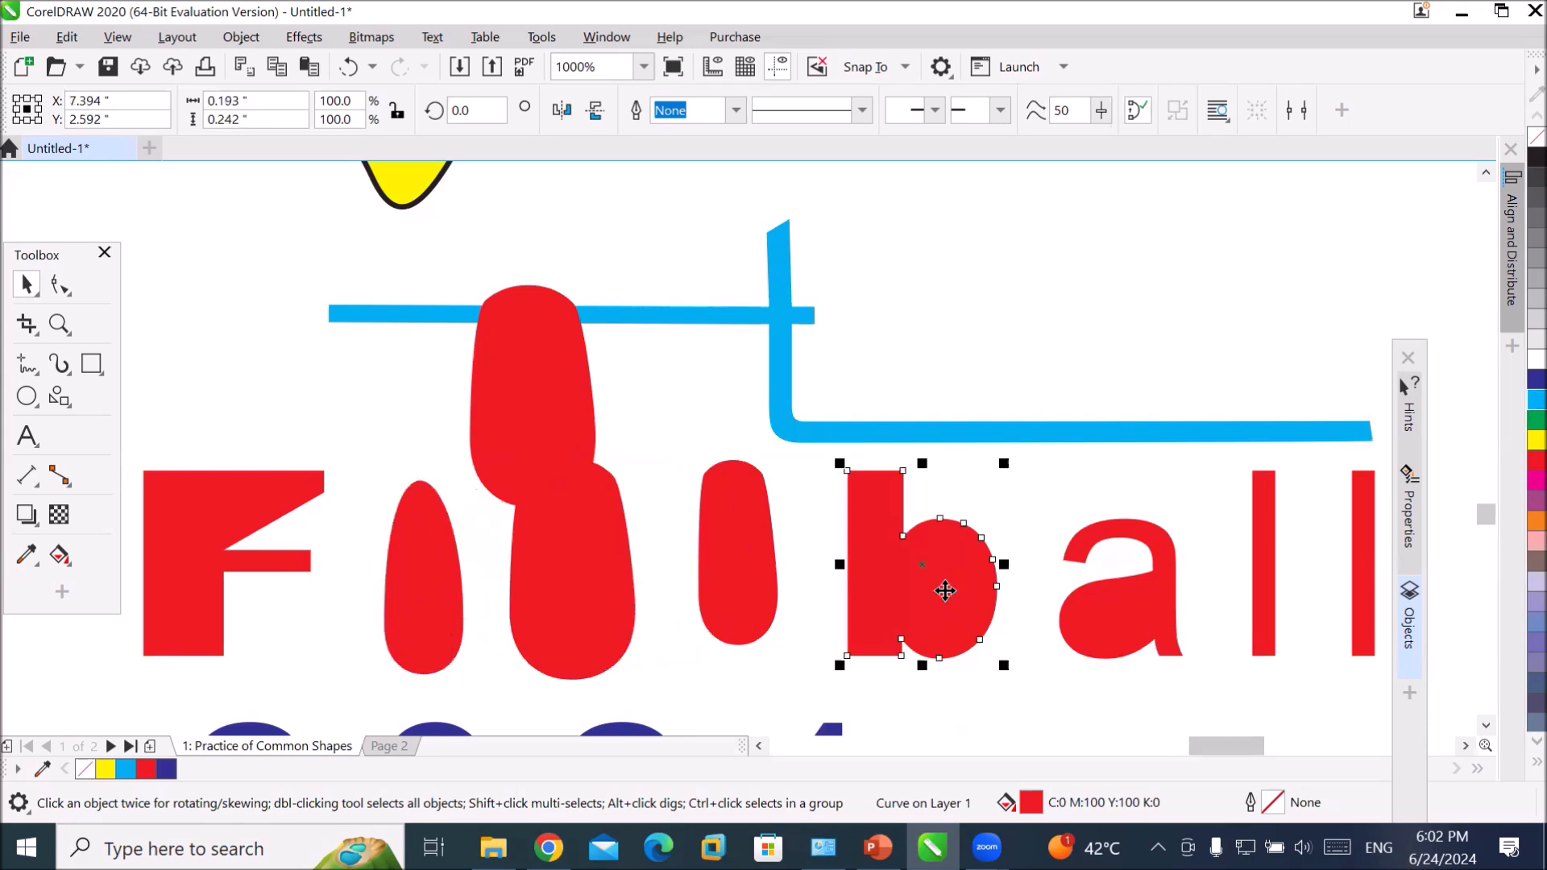
{"action": "left_click_drag", "start_coordinate": [945, 590], "coordinate": [972, 365]}
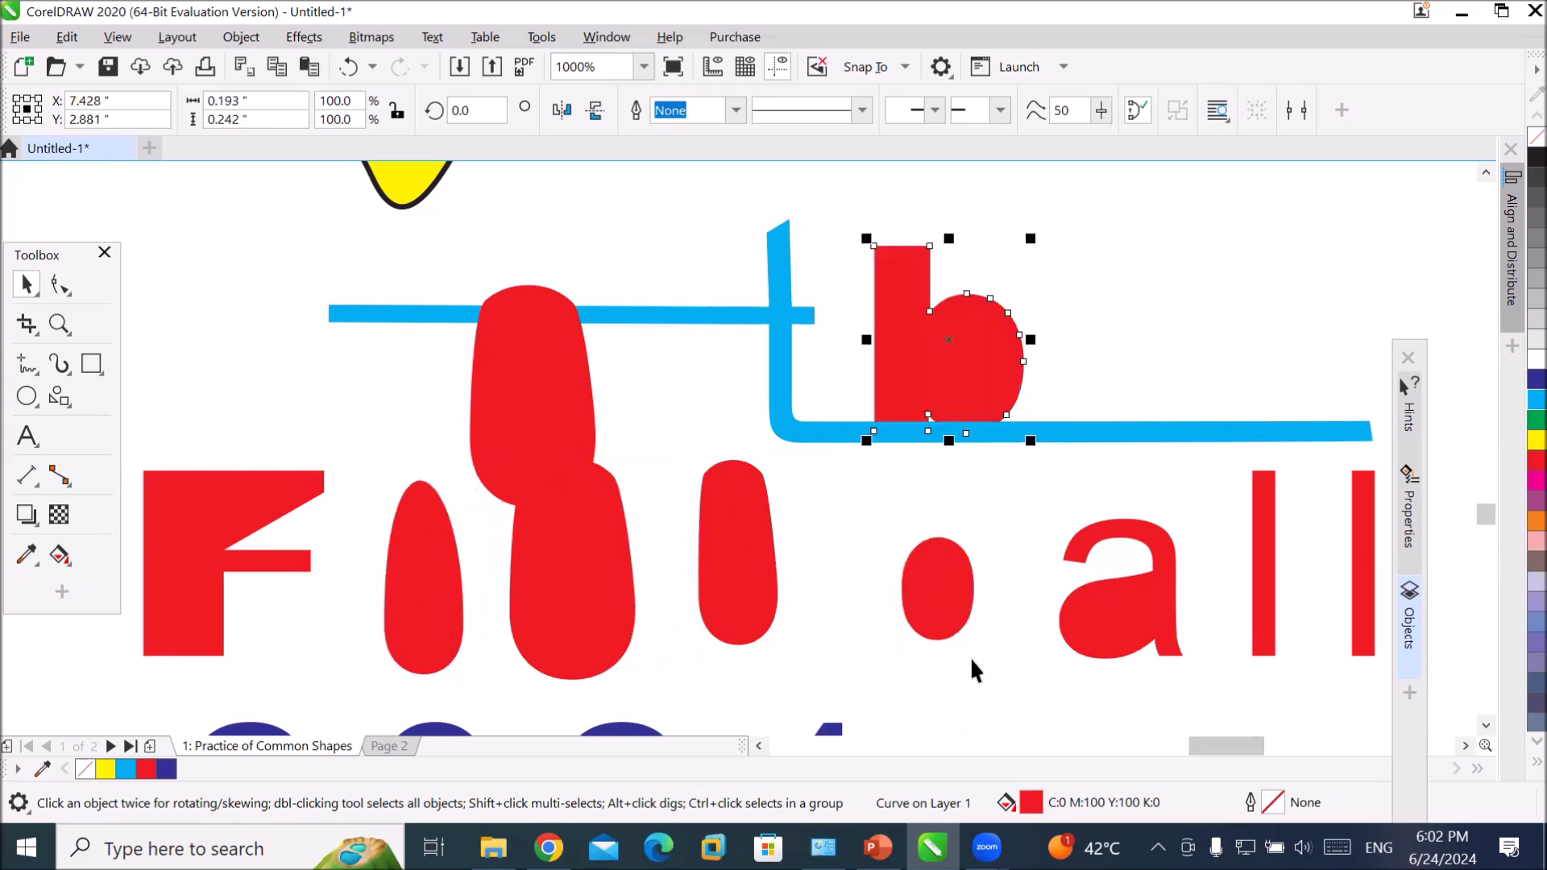
{"action": "left_click", "coordinate": [942, 612]}
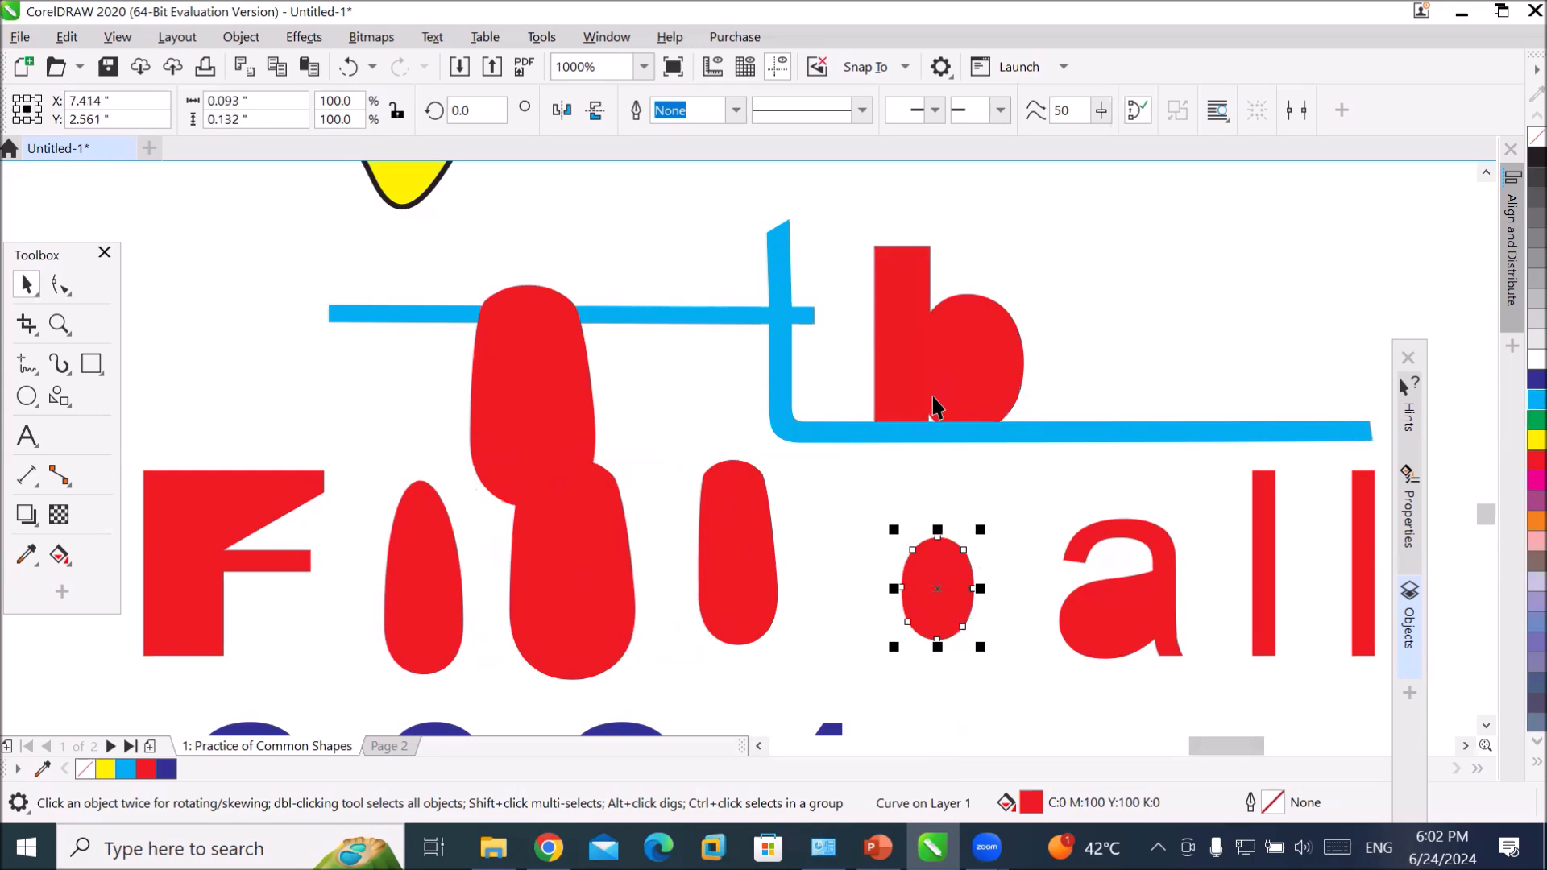
{"action": "key", "text": "ctrl+z"}
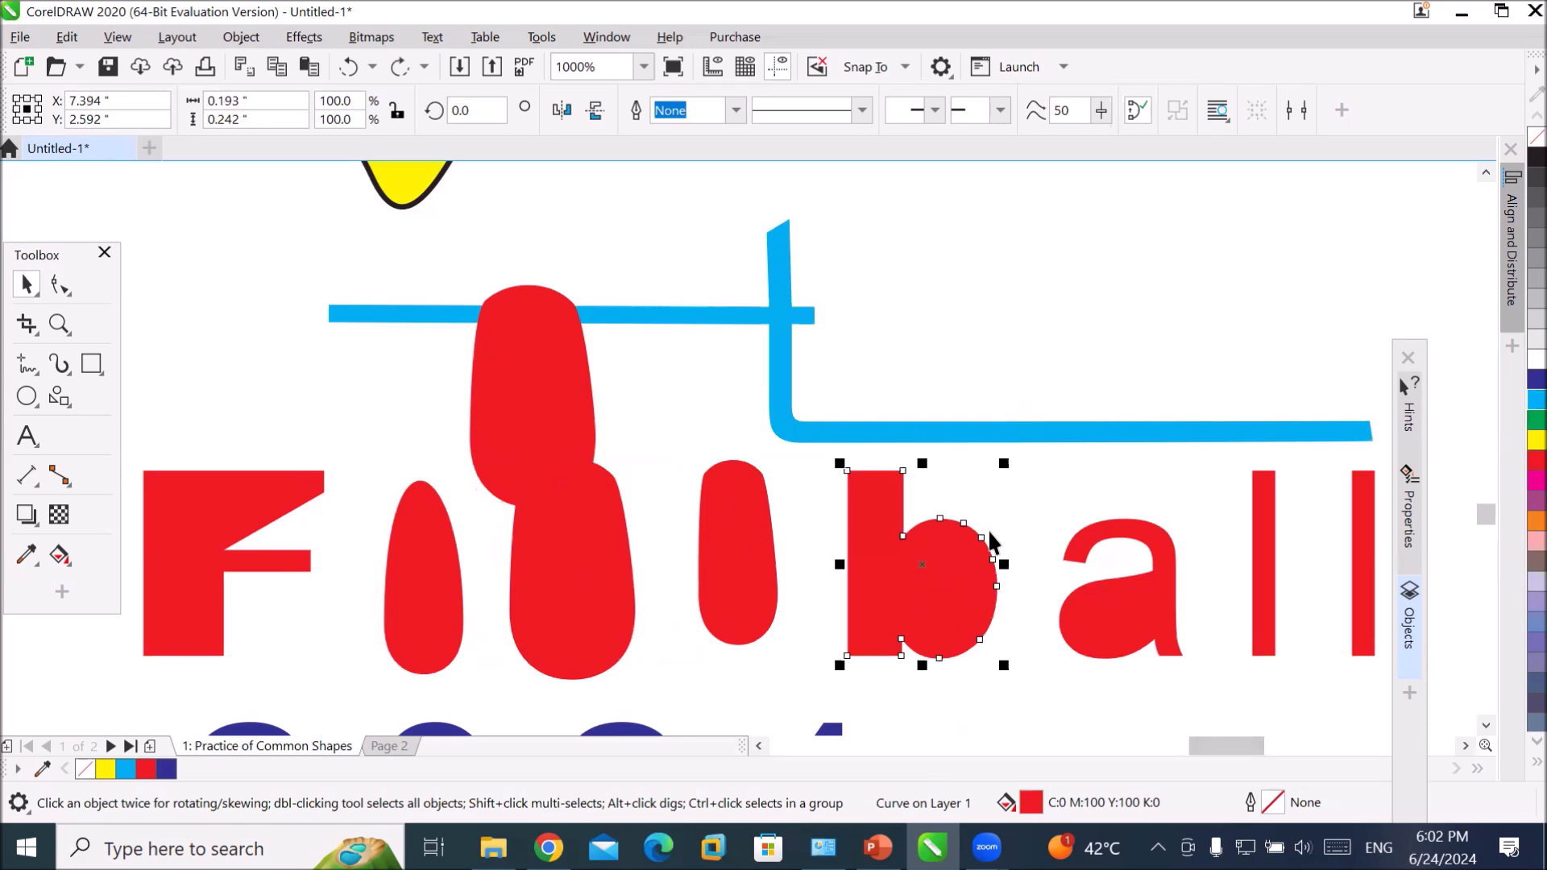
- Fill the solid b with yellow and shift it slightly up and left, partly off its red inner oval
{"action": "left_click", "coordinate": [1073, 479]}
{"action": "left_click", "coordinate": [963, 586]}
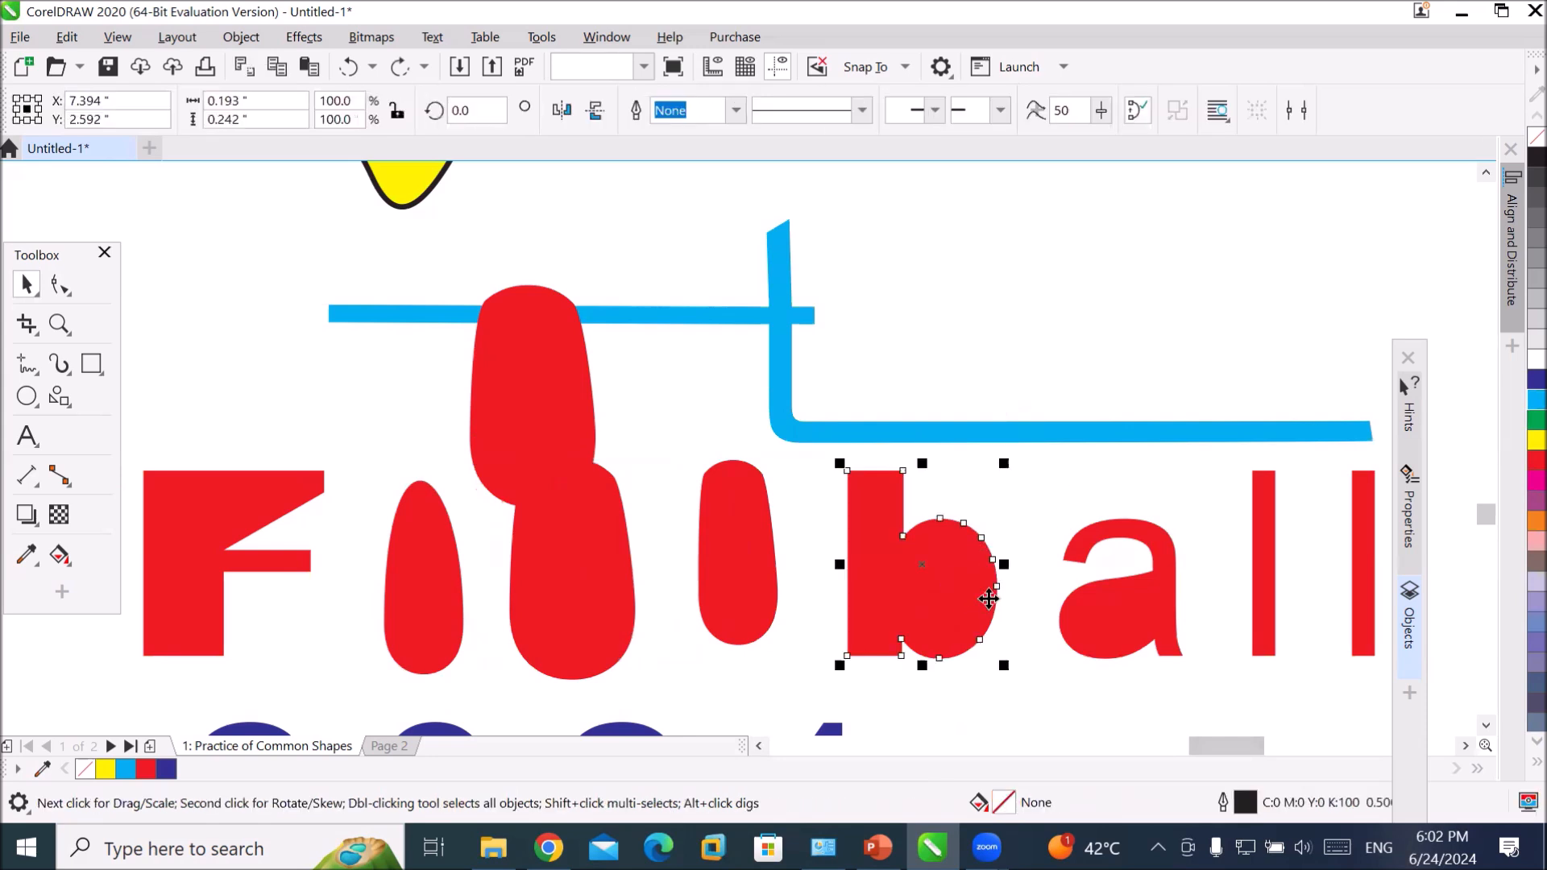
{"action": "left_click", "coordinate": [1536, 440]}
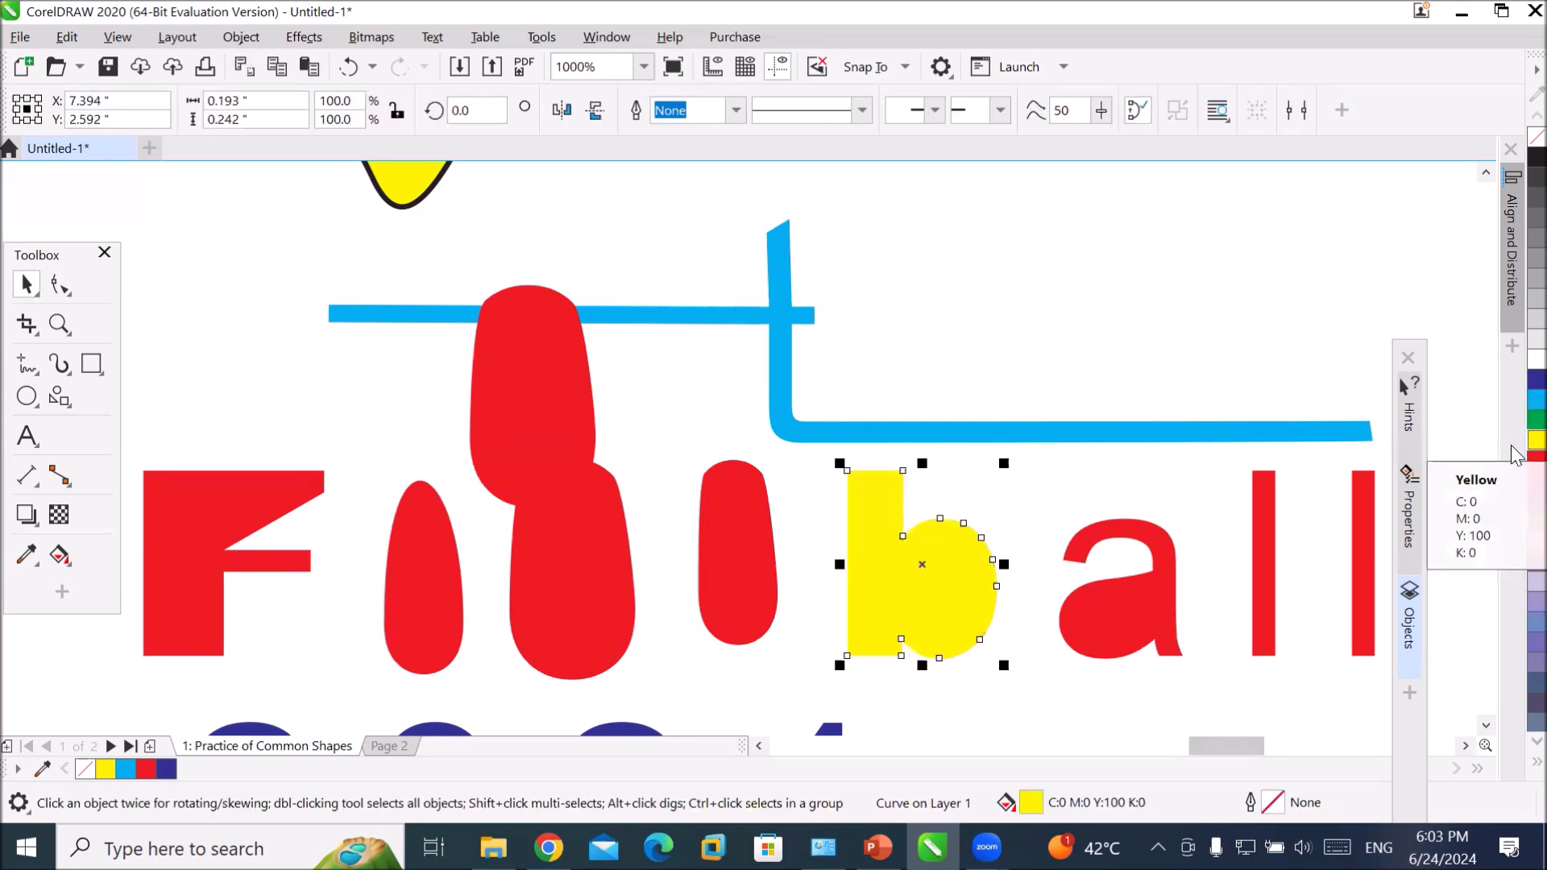
{"action": "left_click_drag", "start_coordinate": [931, 578], "coordinate": [902, 545]}
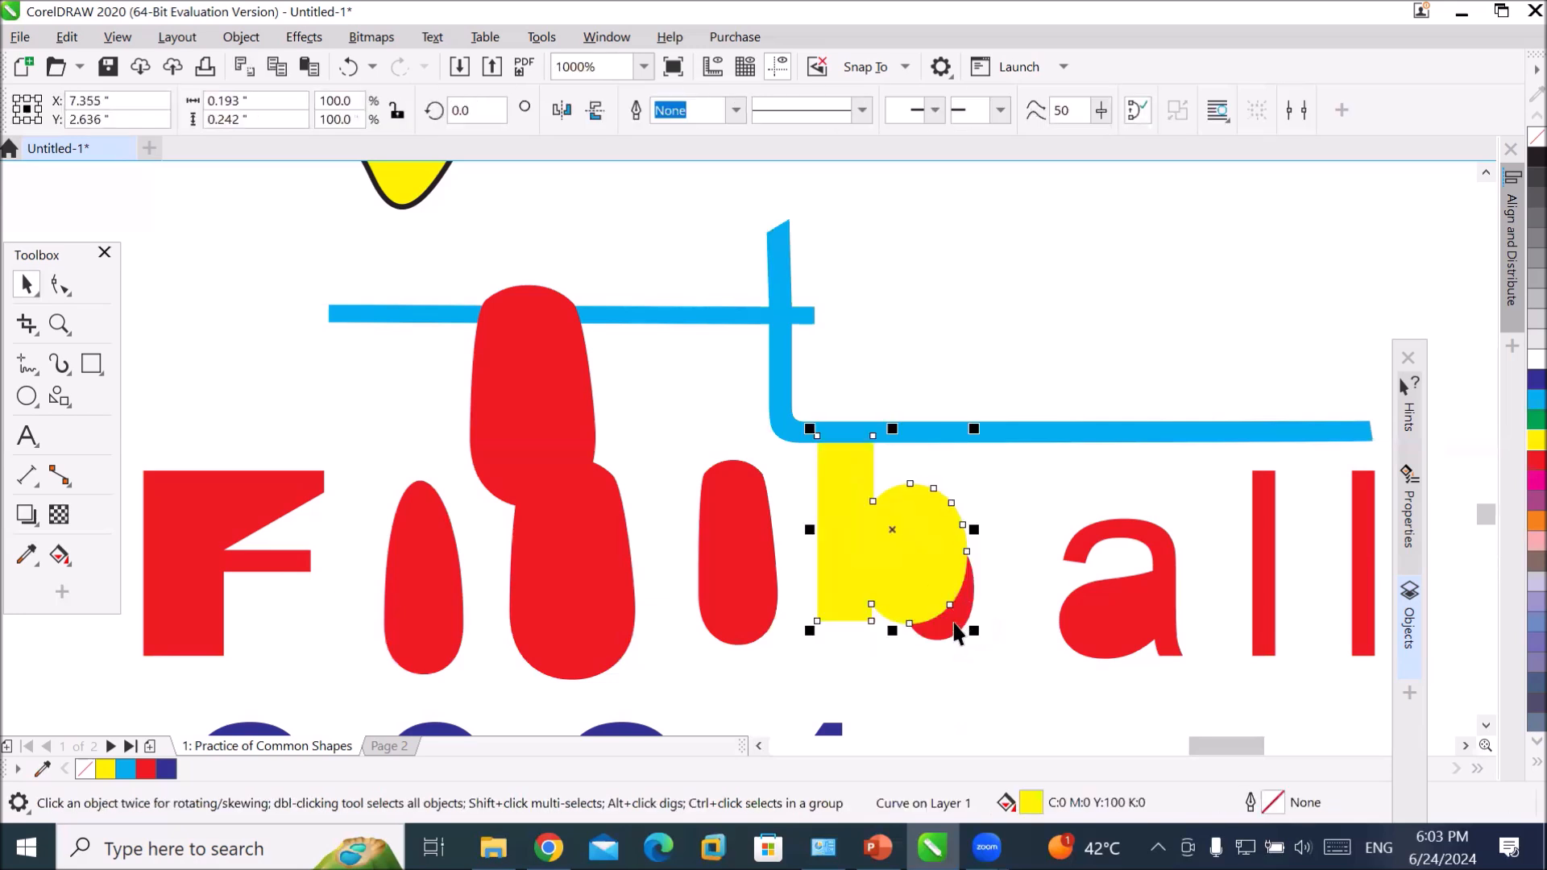
{"action": "left_click", "coordinate": [955, 625]}
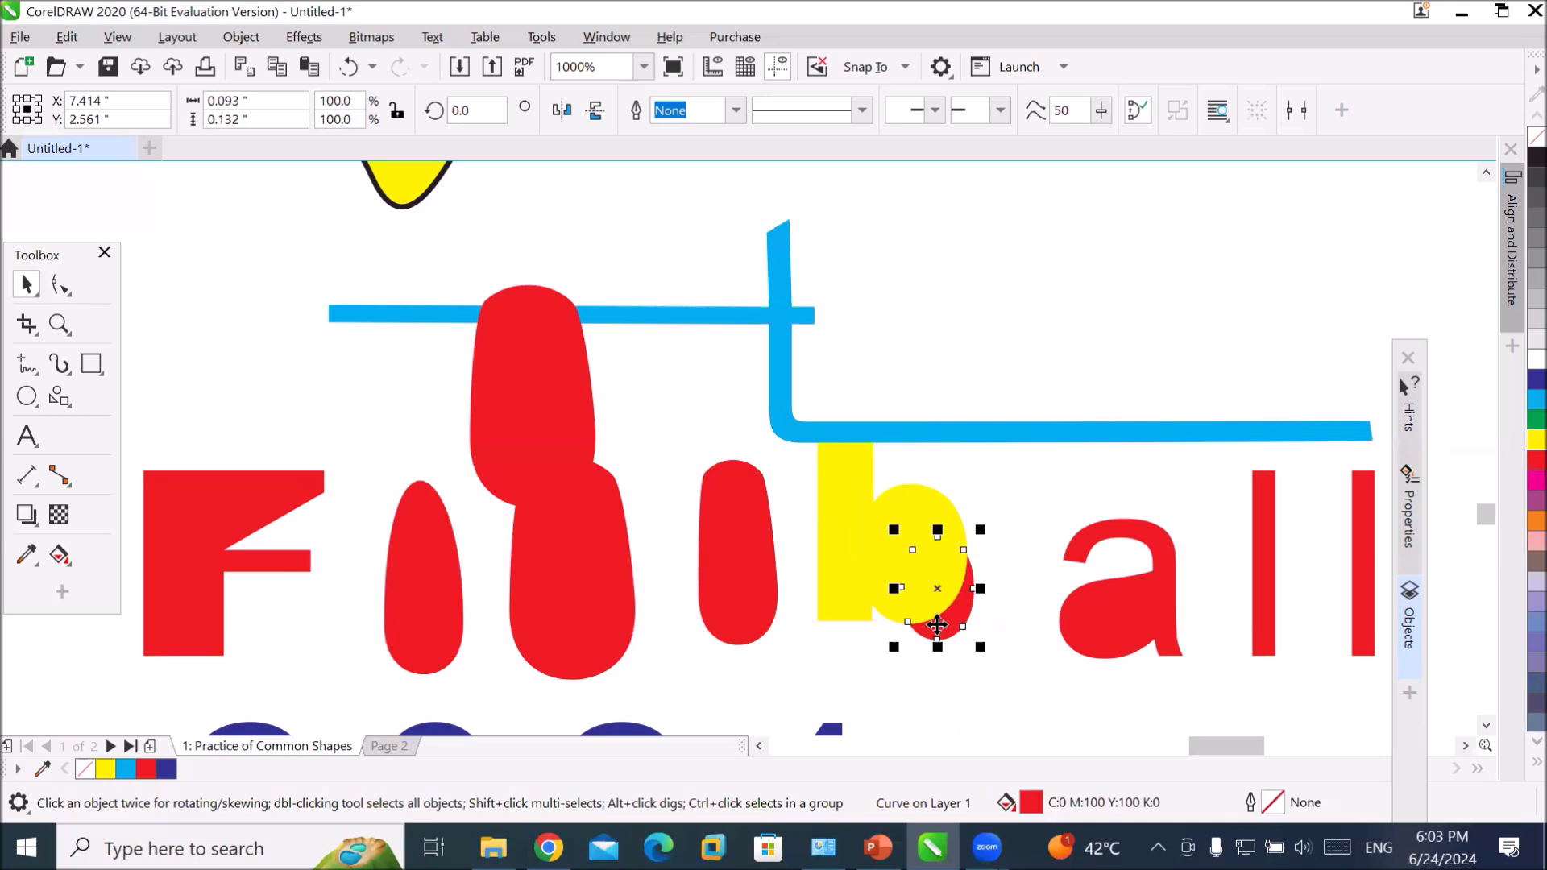
{"action": "left_click", "coordinate": [858, 565]}
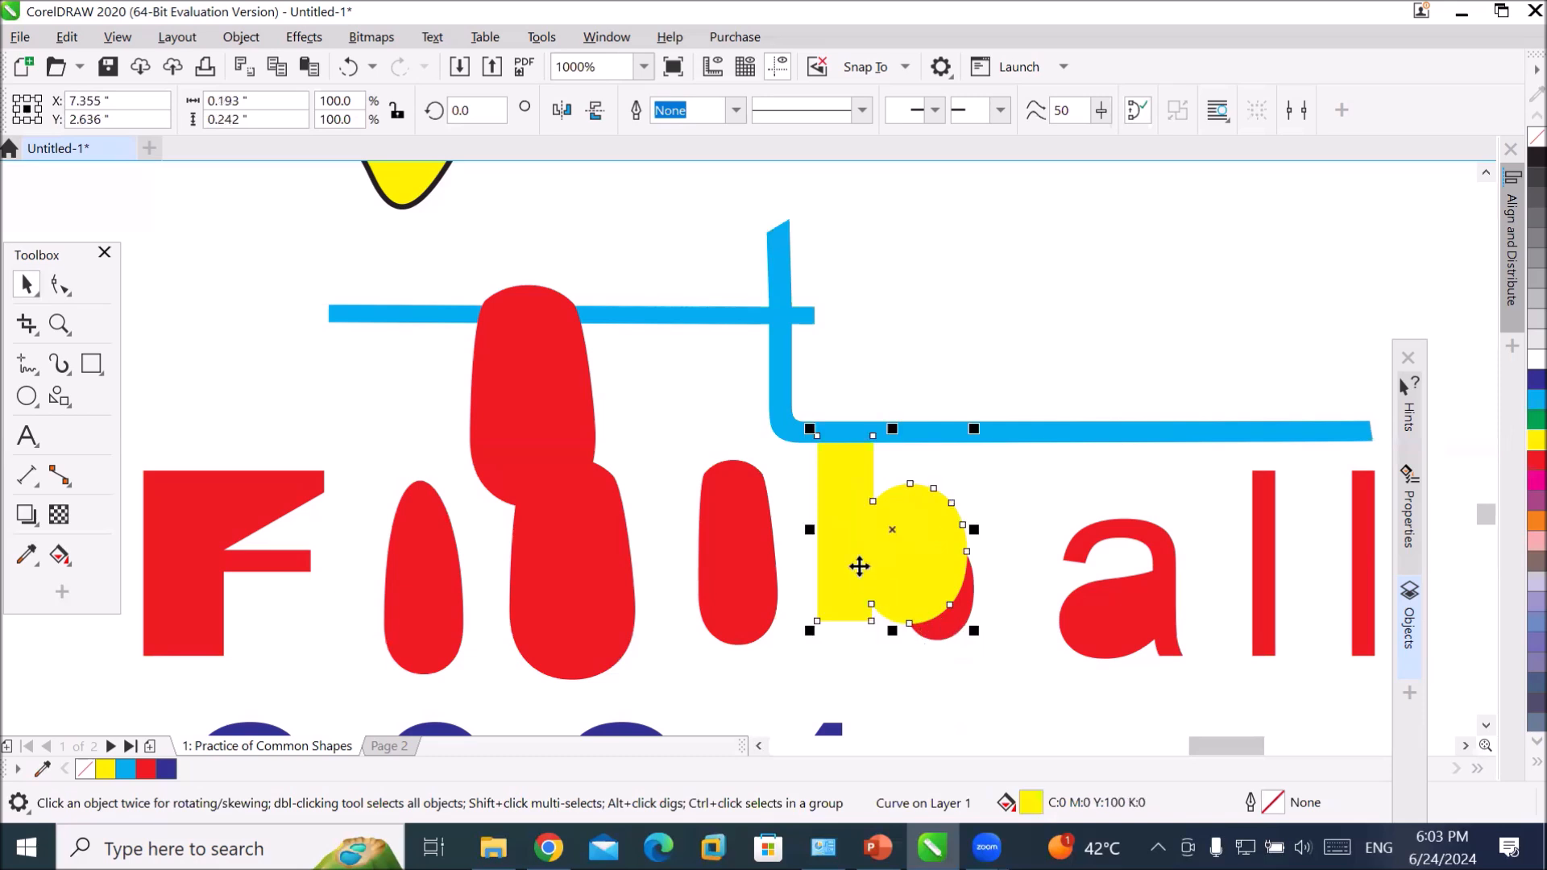
- Expand the Objects docker, reposition it higher over the workspace, and look through the curves listed on Layer 1
{"action": "left_click", "coordinate": [1410, 636]}
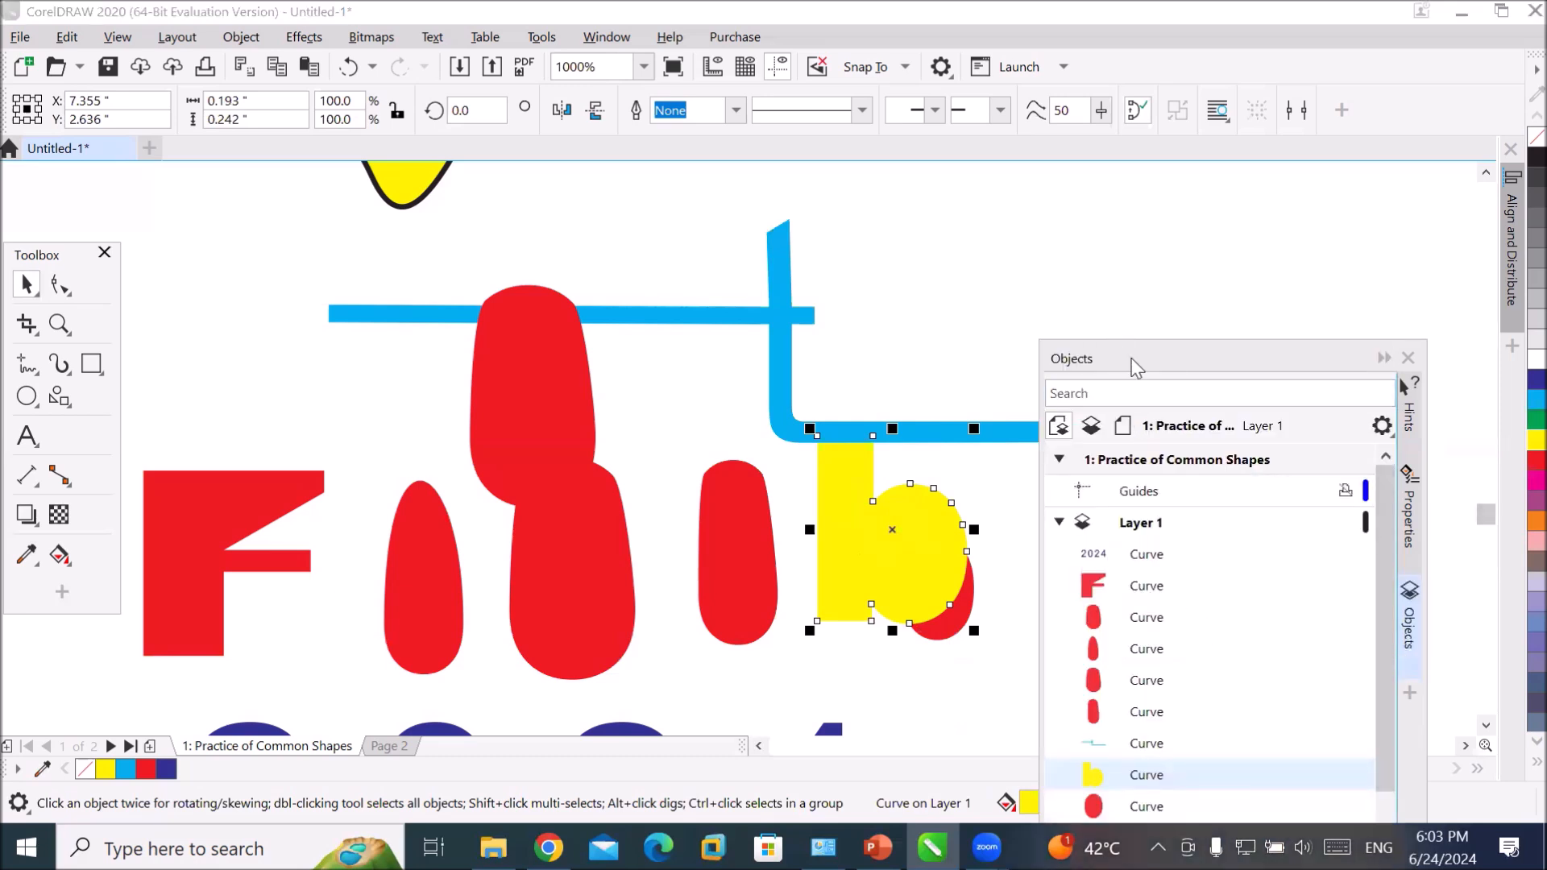
{"action": "double_click", "coordinate": [1136, 364]}
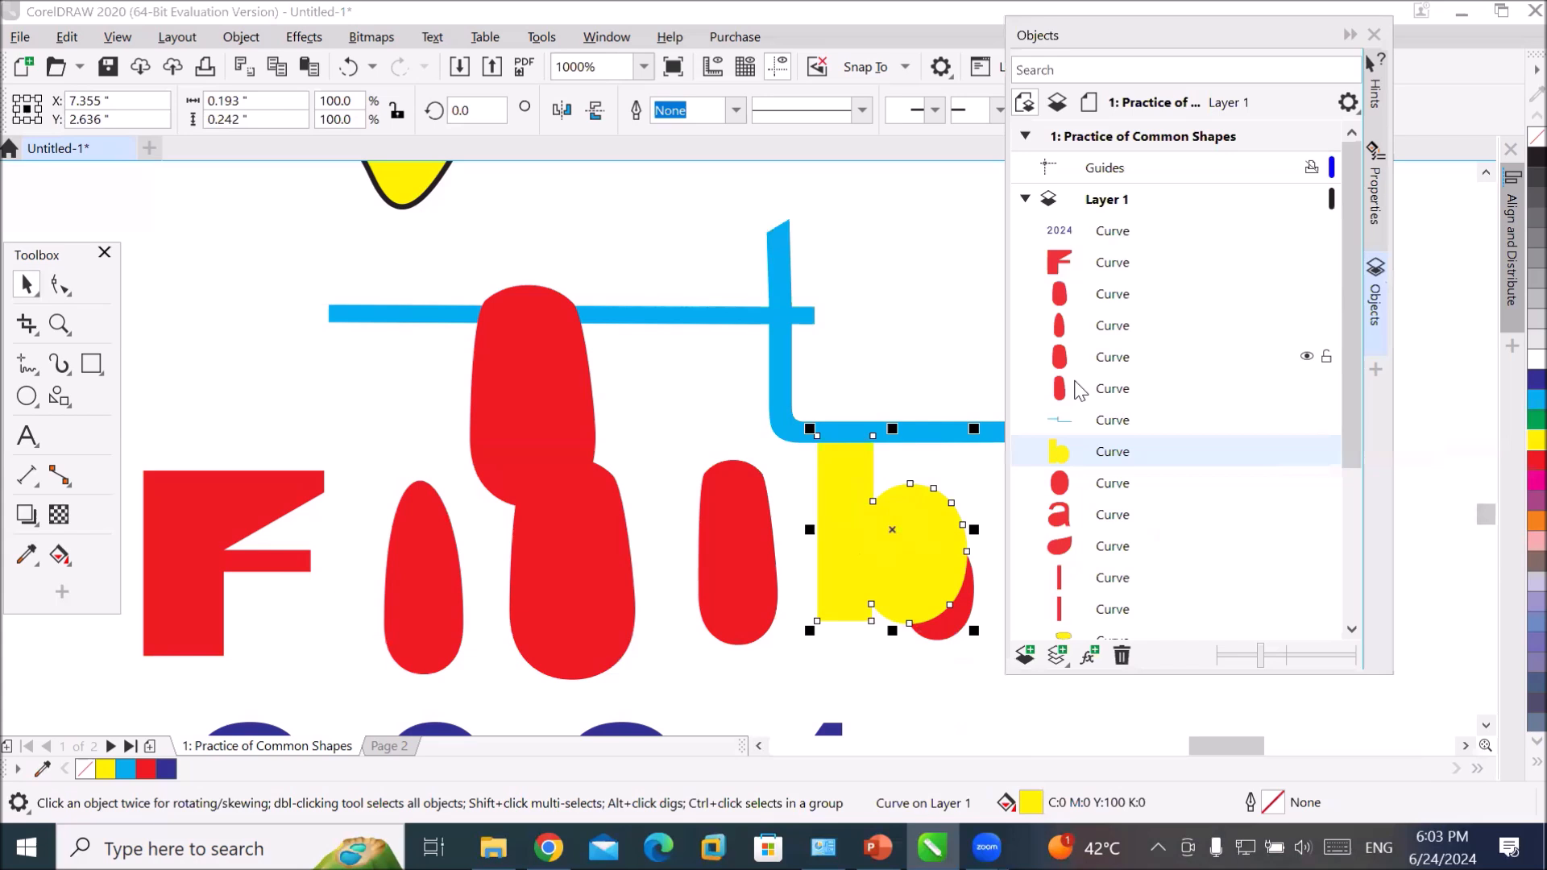
{"action": "scroll", "coordinate": [1115, 379], "scroll_direction": "down", "scroll_amount": 5}
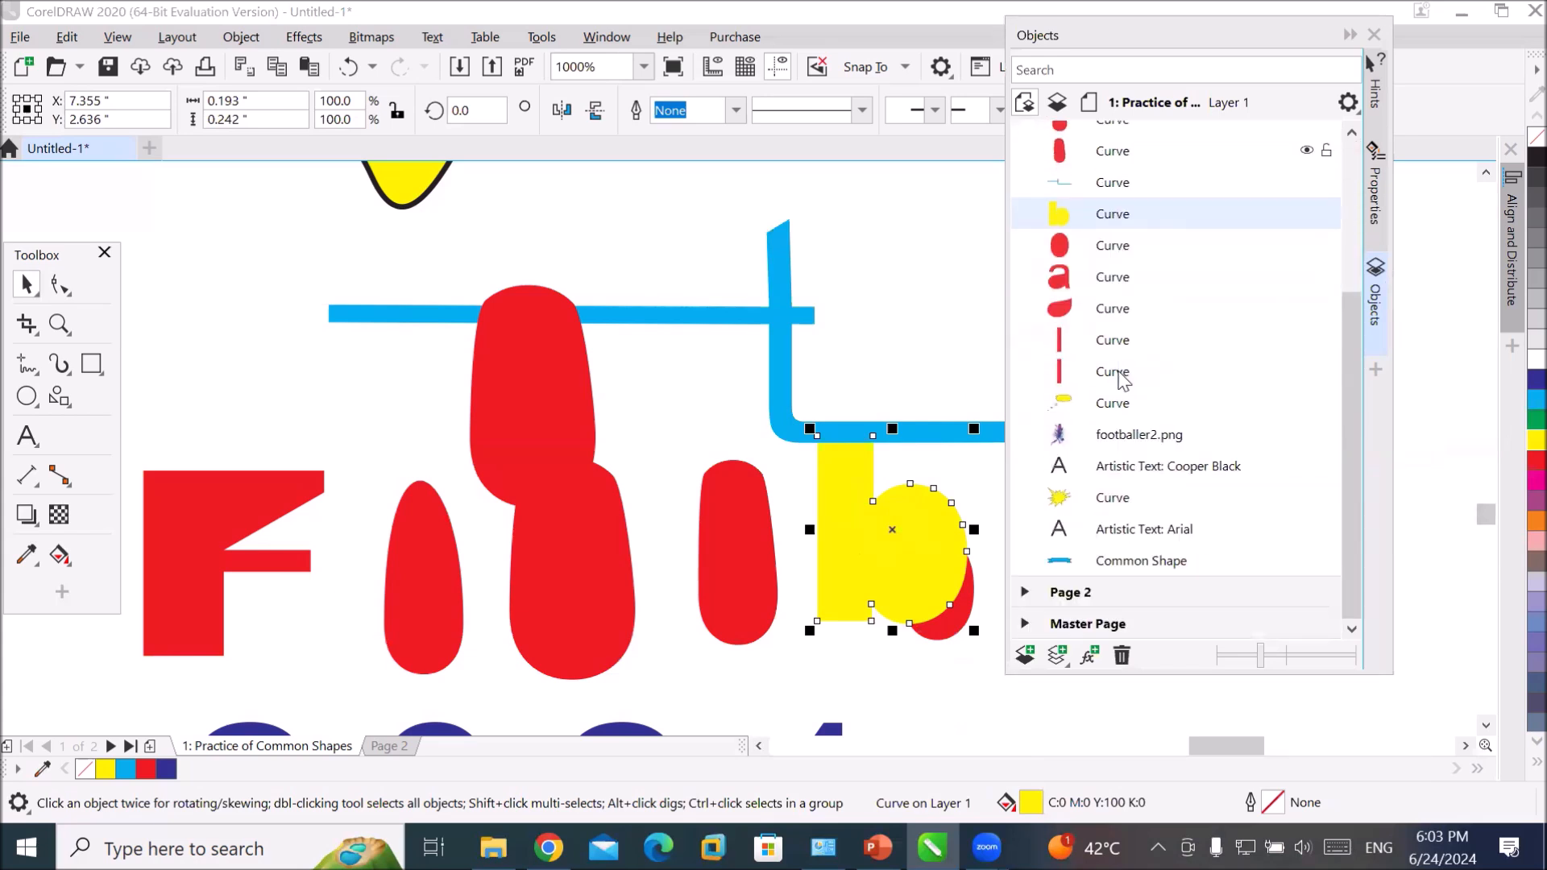
{"action": "scroll", "coordinate": [1122, 378], "scroll_direction": "up", "scroll_amount": 3}
{"action": "scroll", "coordinate": [1122, 379], "scroll_direction": "up", "scroll_amount": 1}
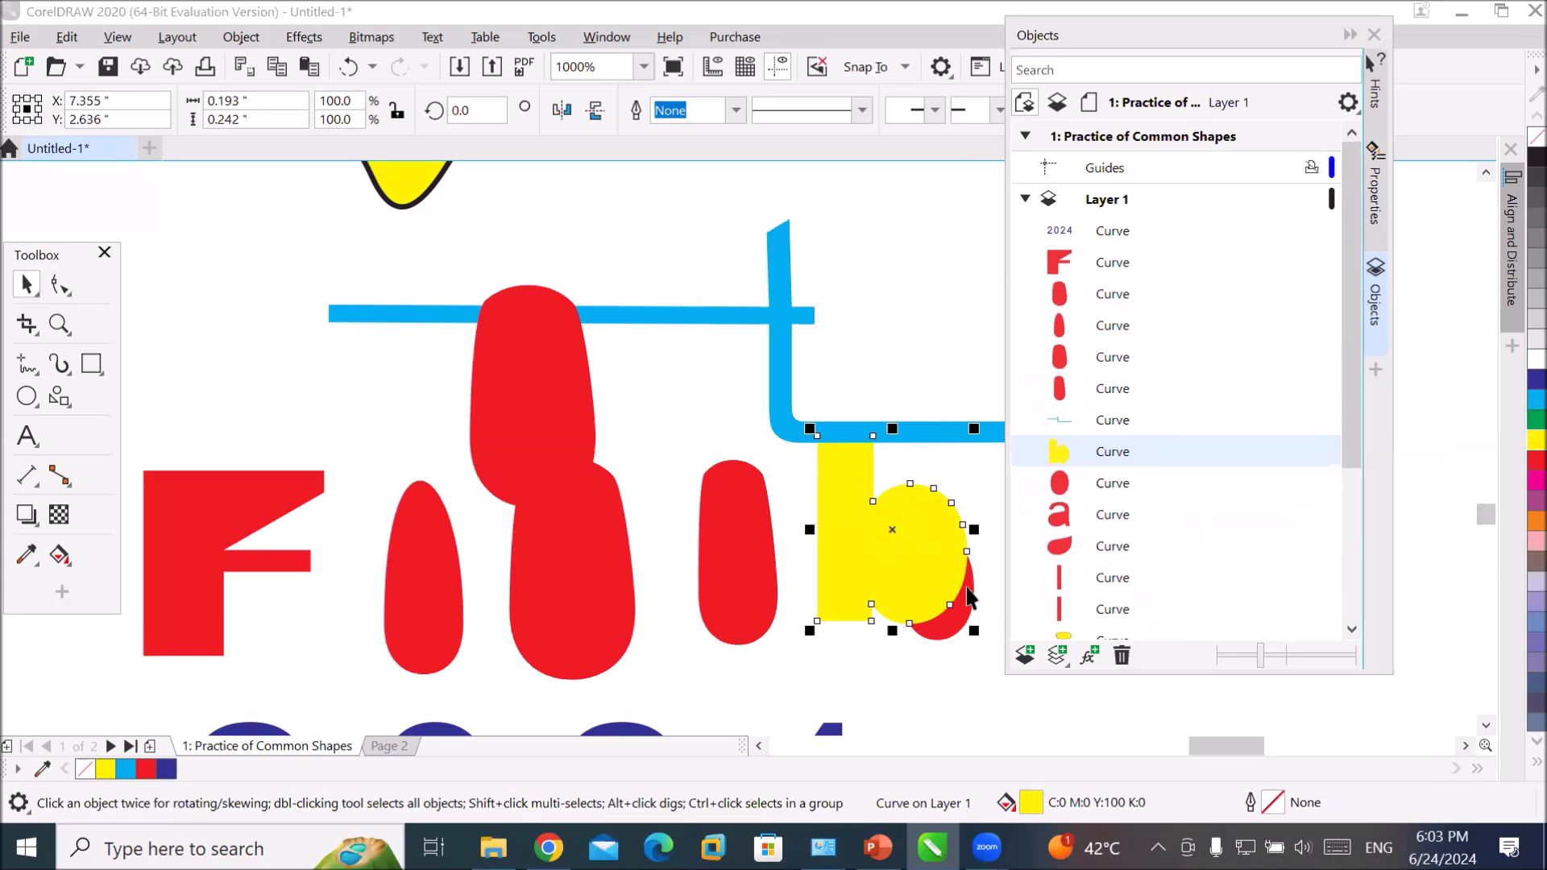
- Reorder the b's red inner oval above the yellow b on Layer 1 and position it inside the b's bowl
{"action": "left_click", "coordinate": [911, 592]}
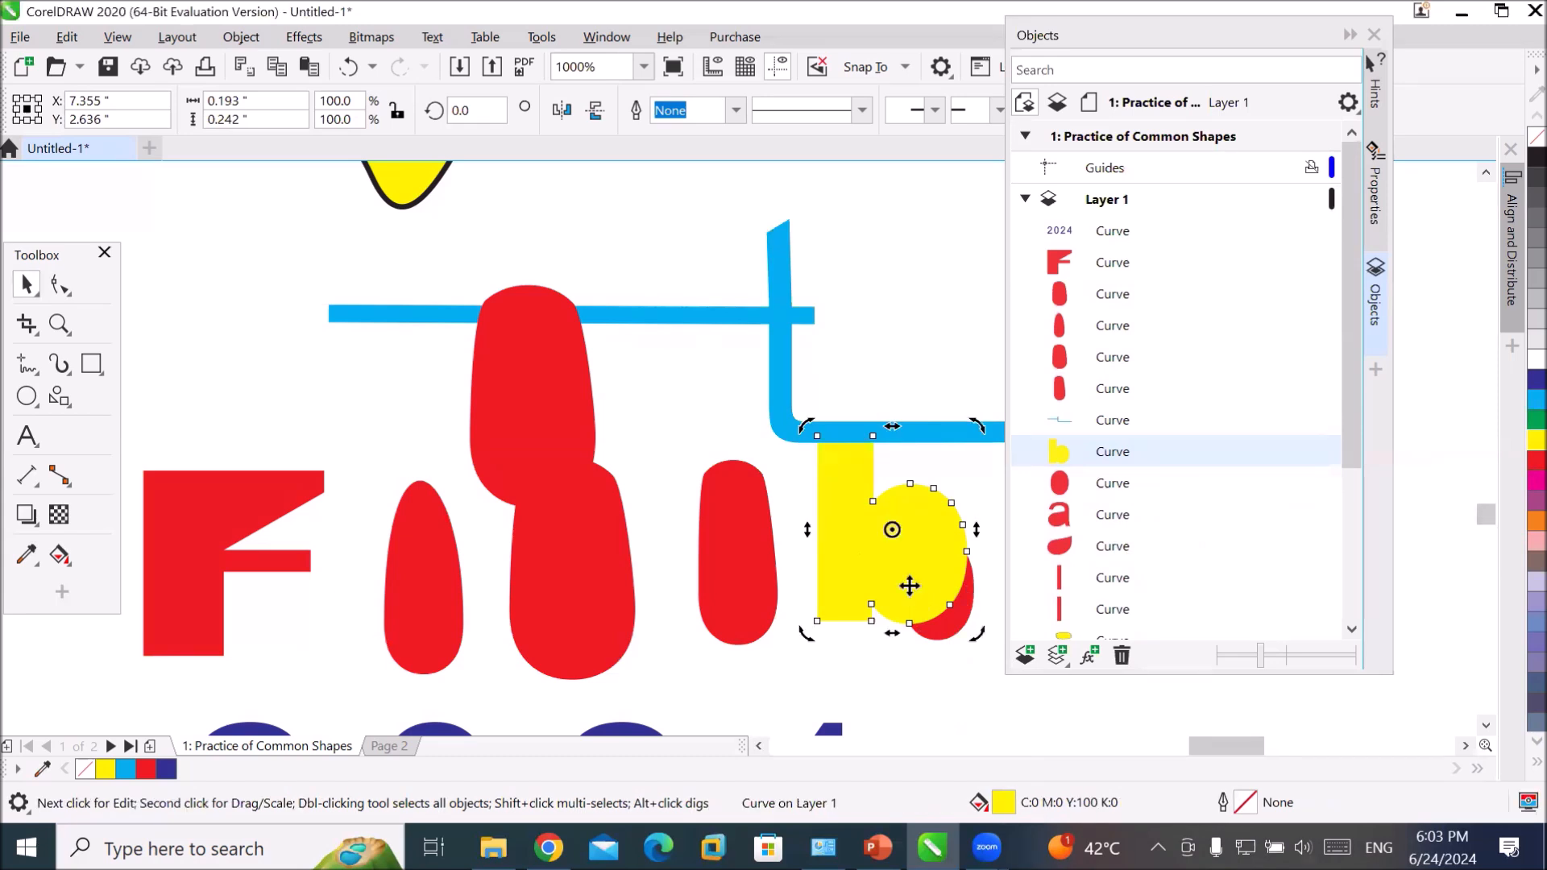
{"action": "left_click", "coordinate": [910, 586]}
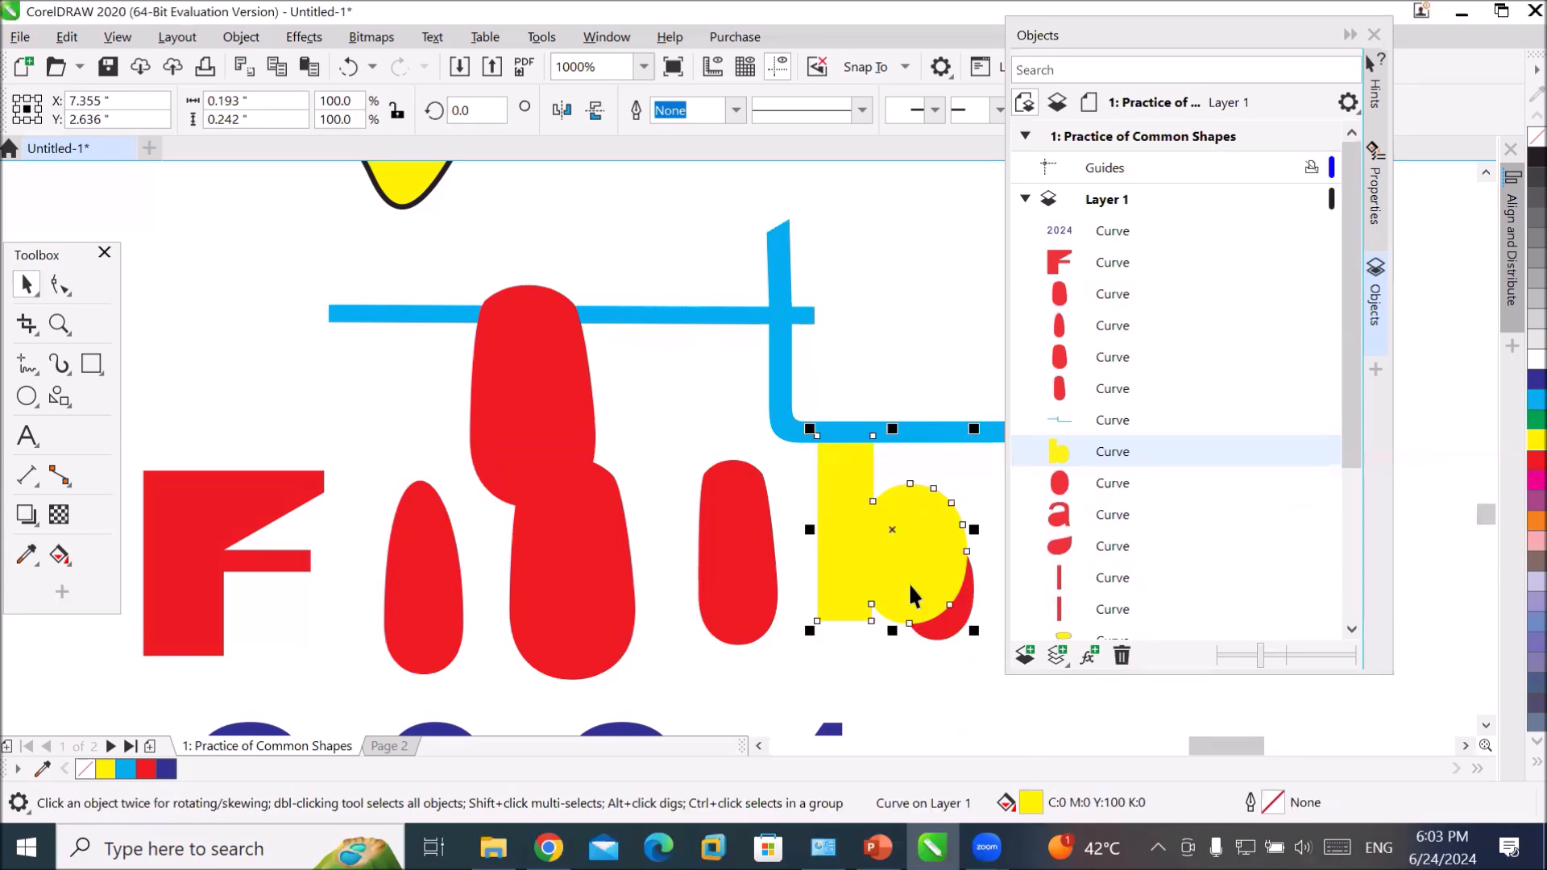
{"action": "left_click", "coordinate": [940, 634]}
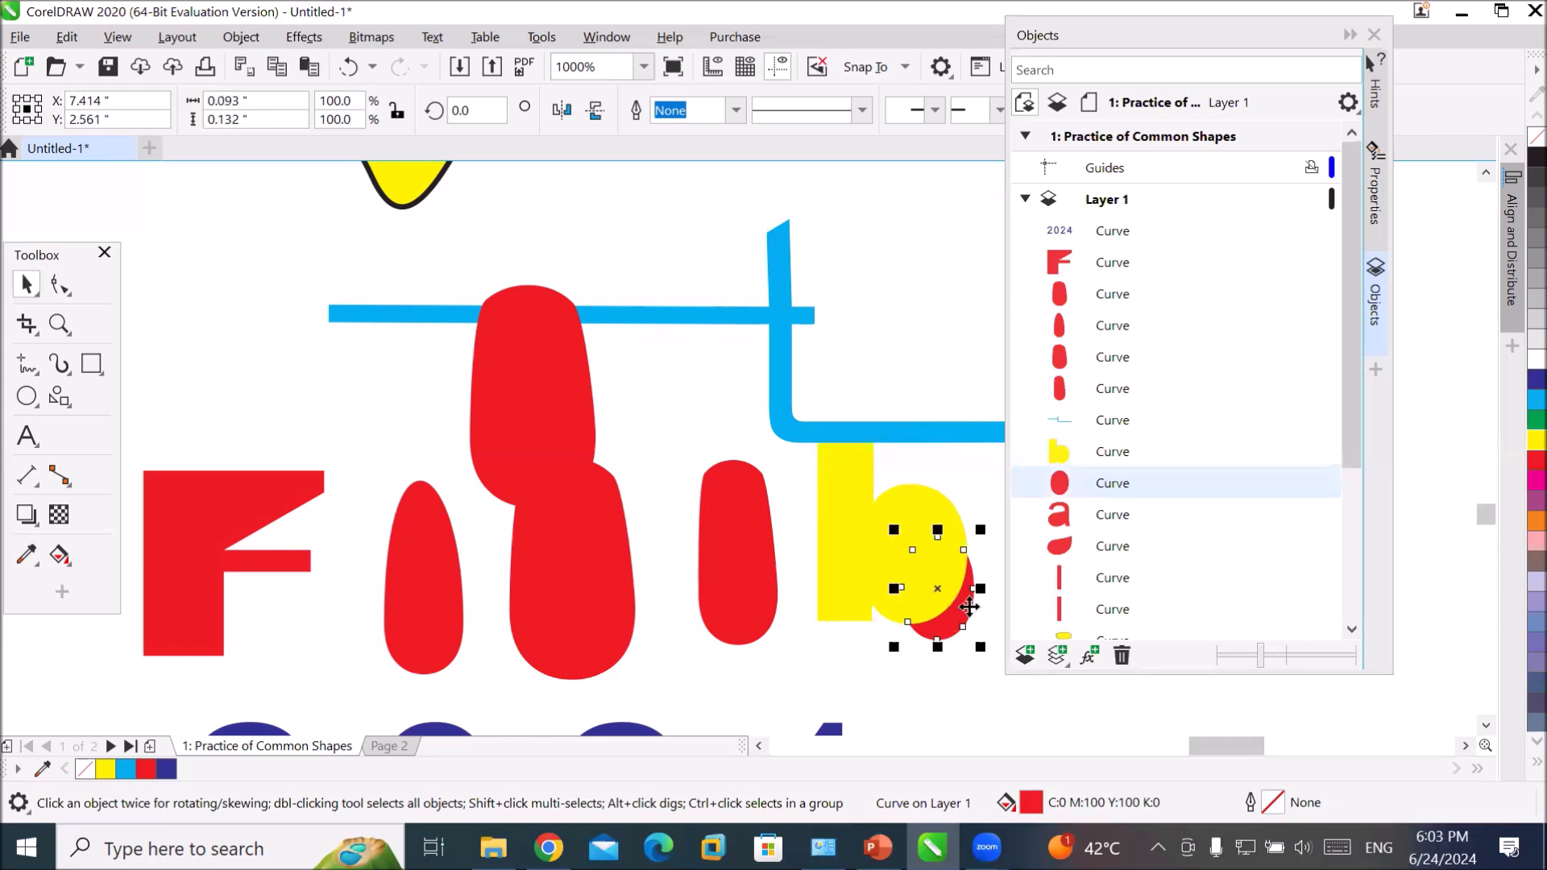
{"action": "left_click", "coordinate": [1137, 492]}
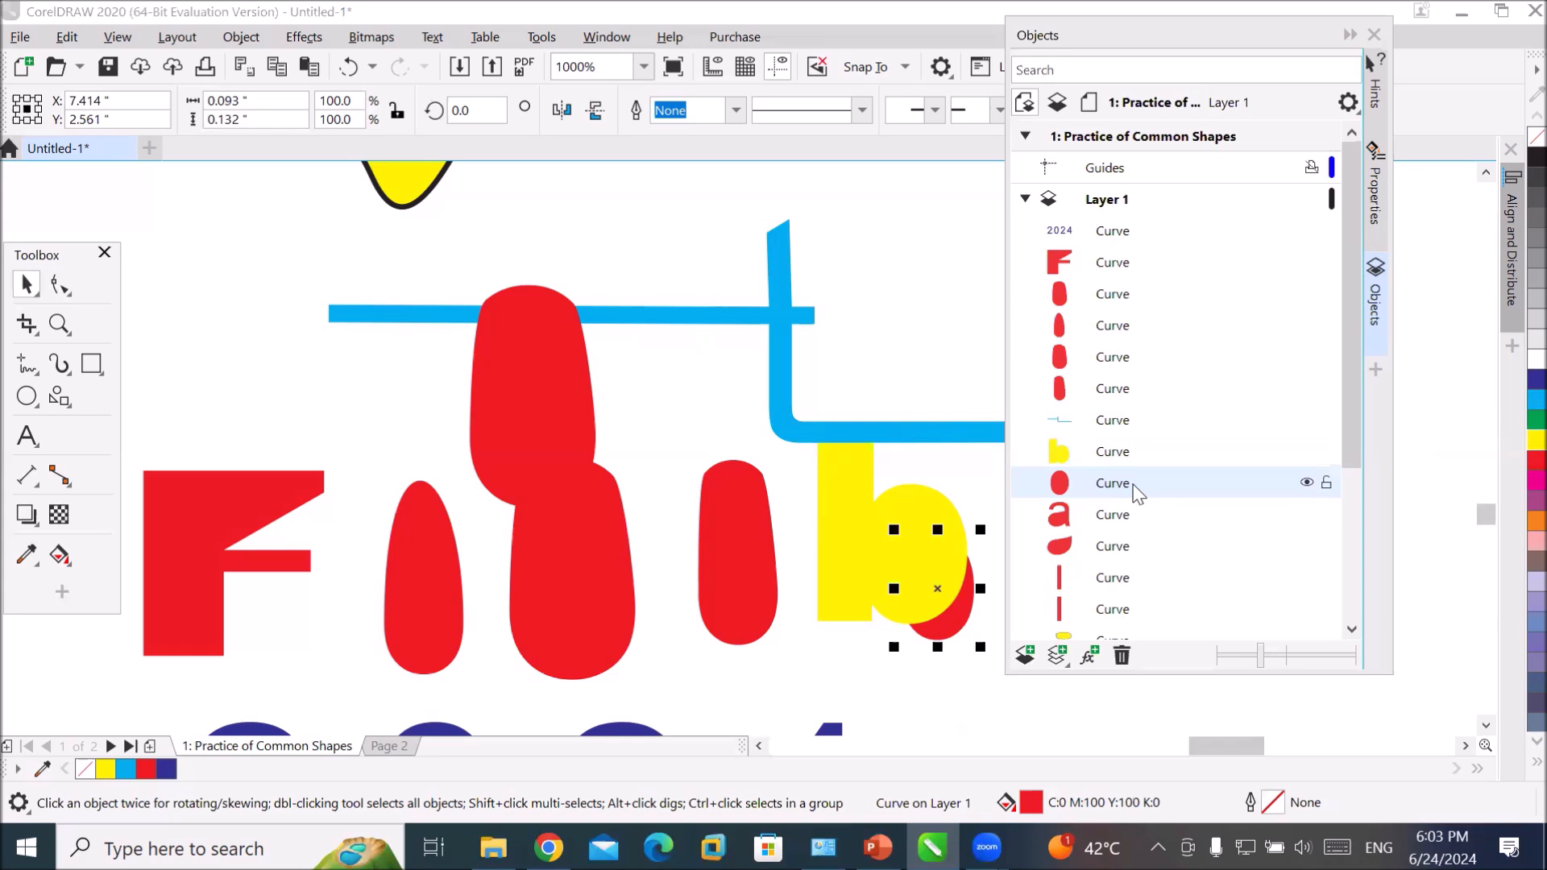
{"action": "left_click_drag", "start_coordinate": [1133, 469], "coordinate": [1136, 451]}
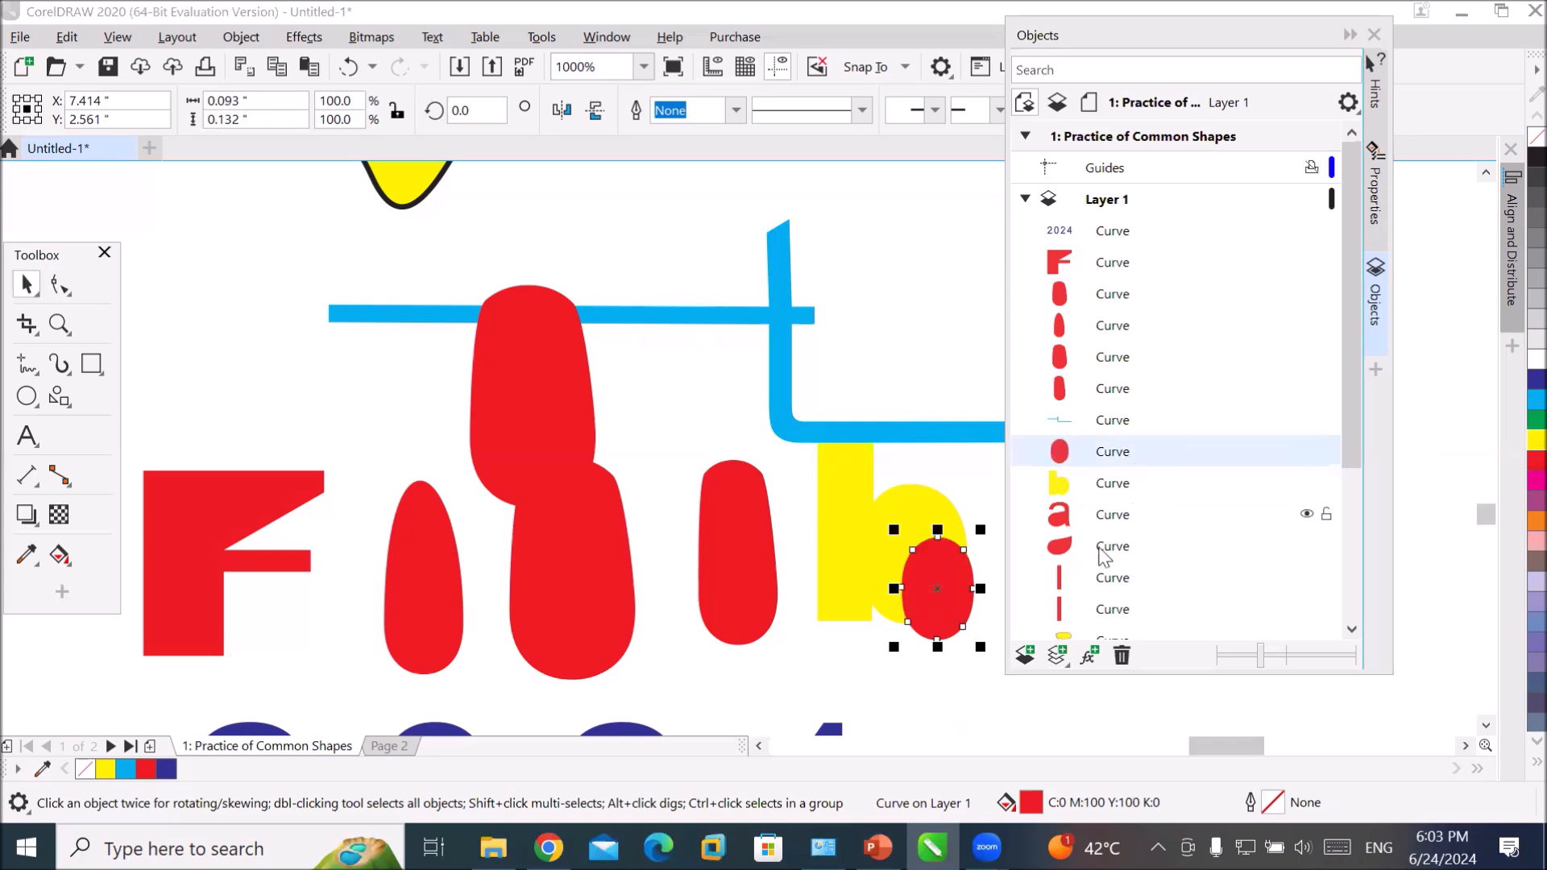
{"action": "left_click_drag", "start_coordinate": [924, 605], "coordinate": [907, 573]}
{"action": "left_click", "coordinate": [973, 709]}
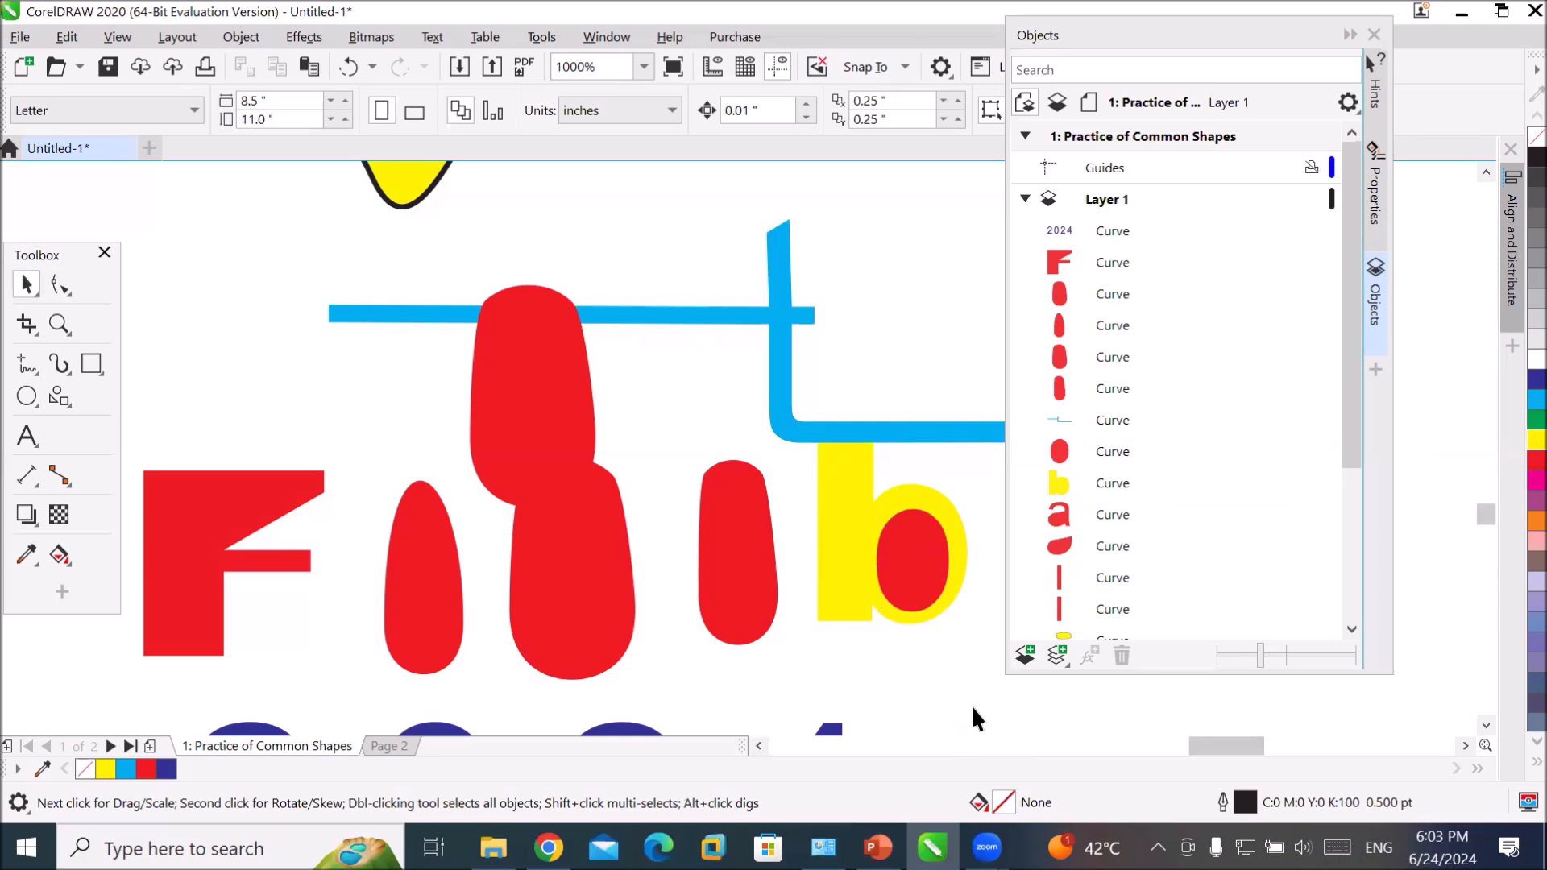
- Move the large red oval above the word onto the narrow red oval beside the F and fill it with yellow
{"action": "left_click", "coordinate": [548, 397]}
{"action": "left_click_drag", "start_coordinate": [548, 396], "coordinate": [441, 575]}
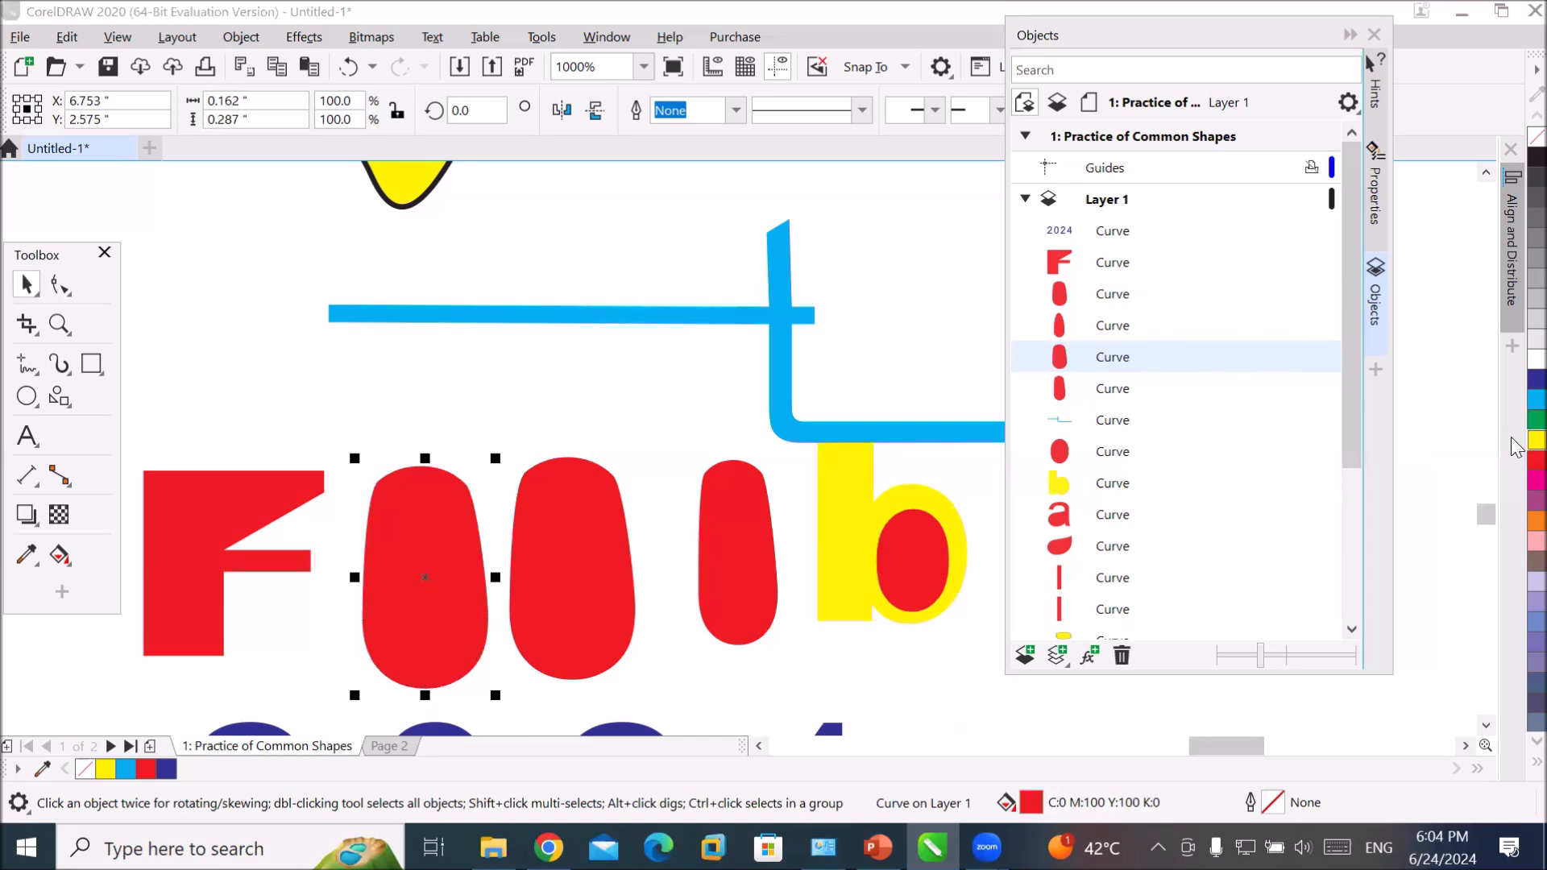
{"action": "left_click", "coordinate": [1535, 440]}
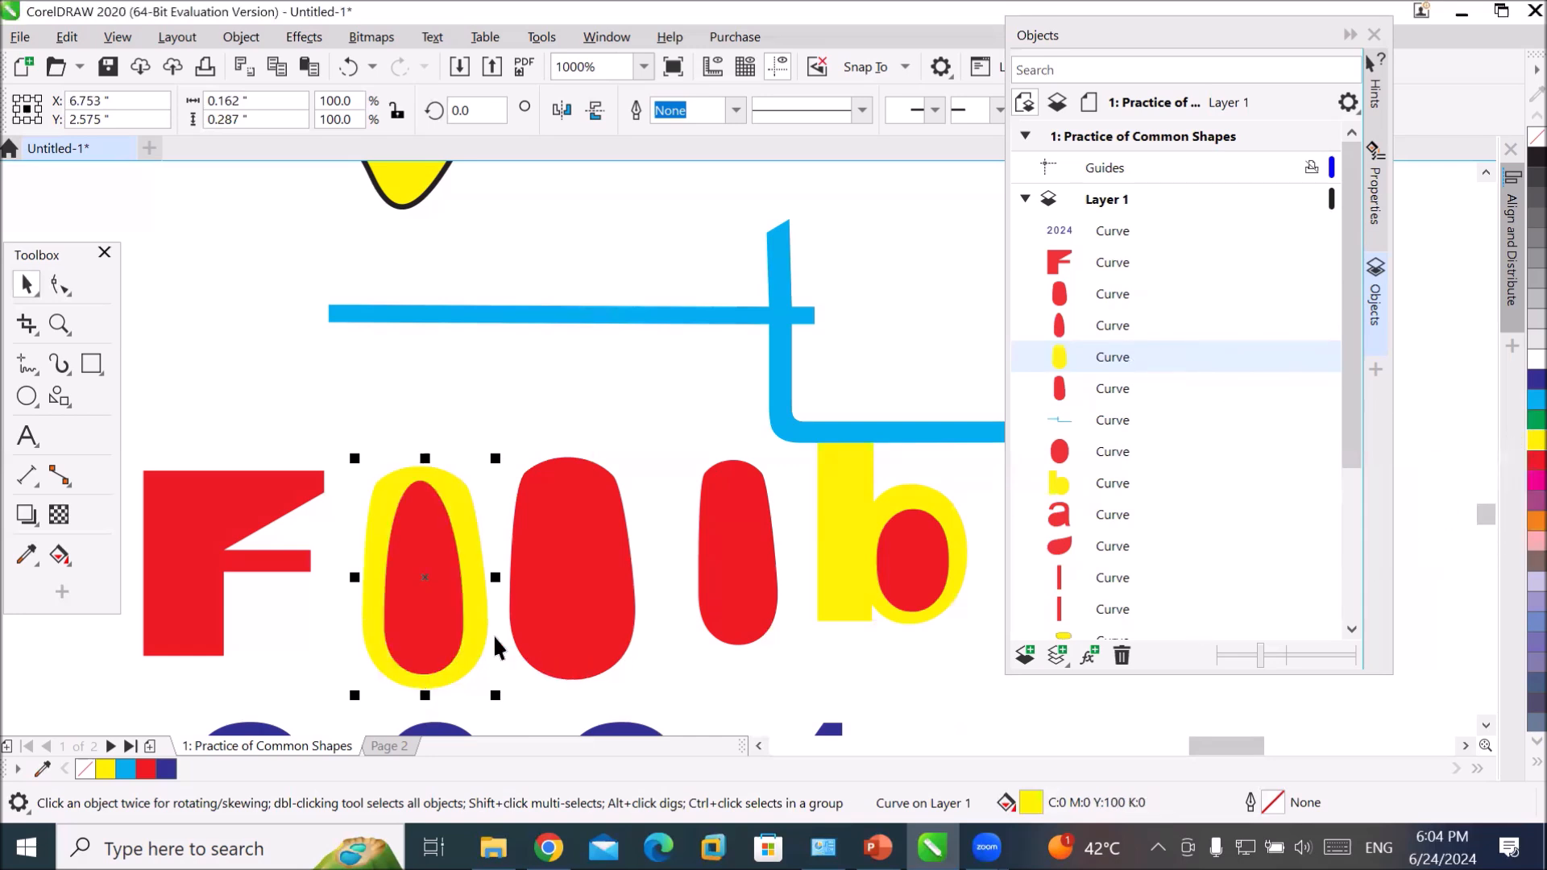
- Fill the narrow red oval beside the b with yellow and place it in front of and inside the second o's red outer oval
{"action": "left_click", "coordinate": [598, 586]}
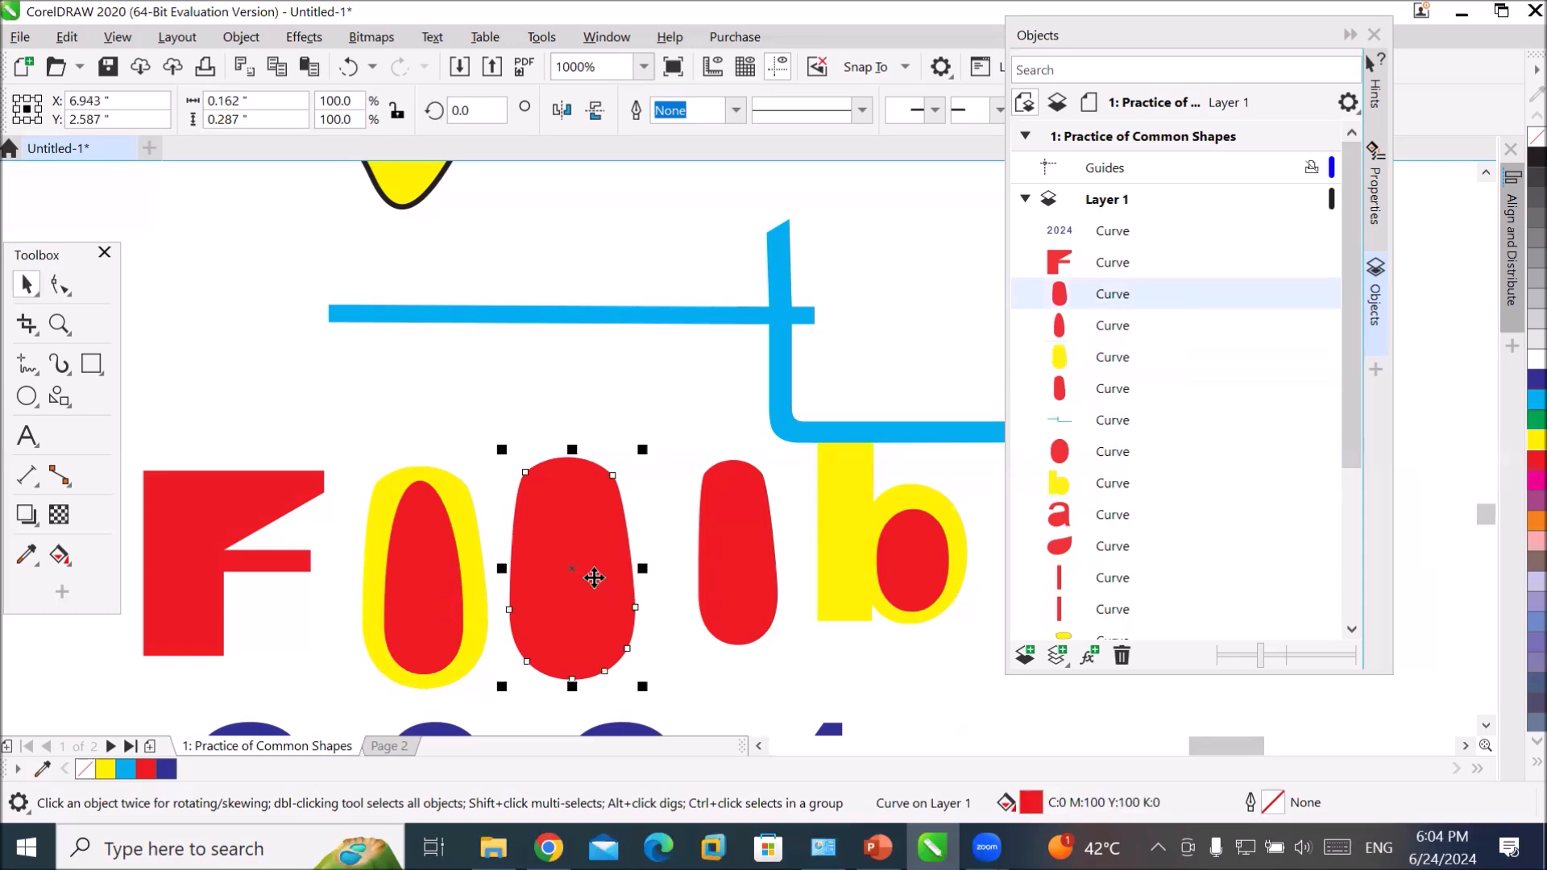
{"action": "left_click", "coordinate": [1112, 327]}
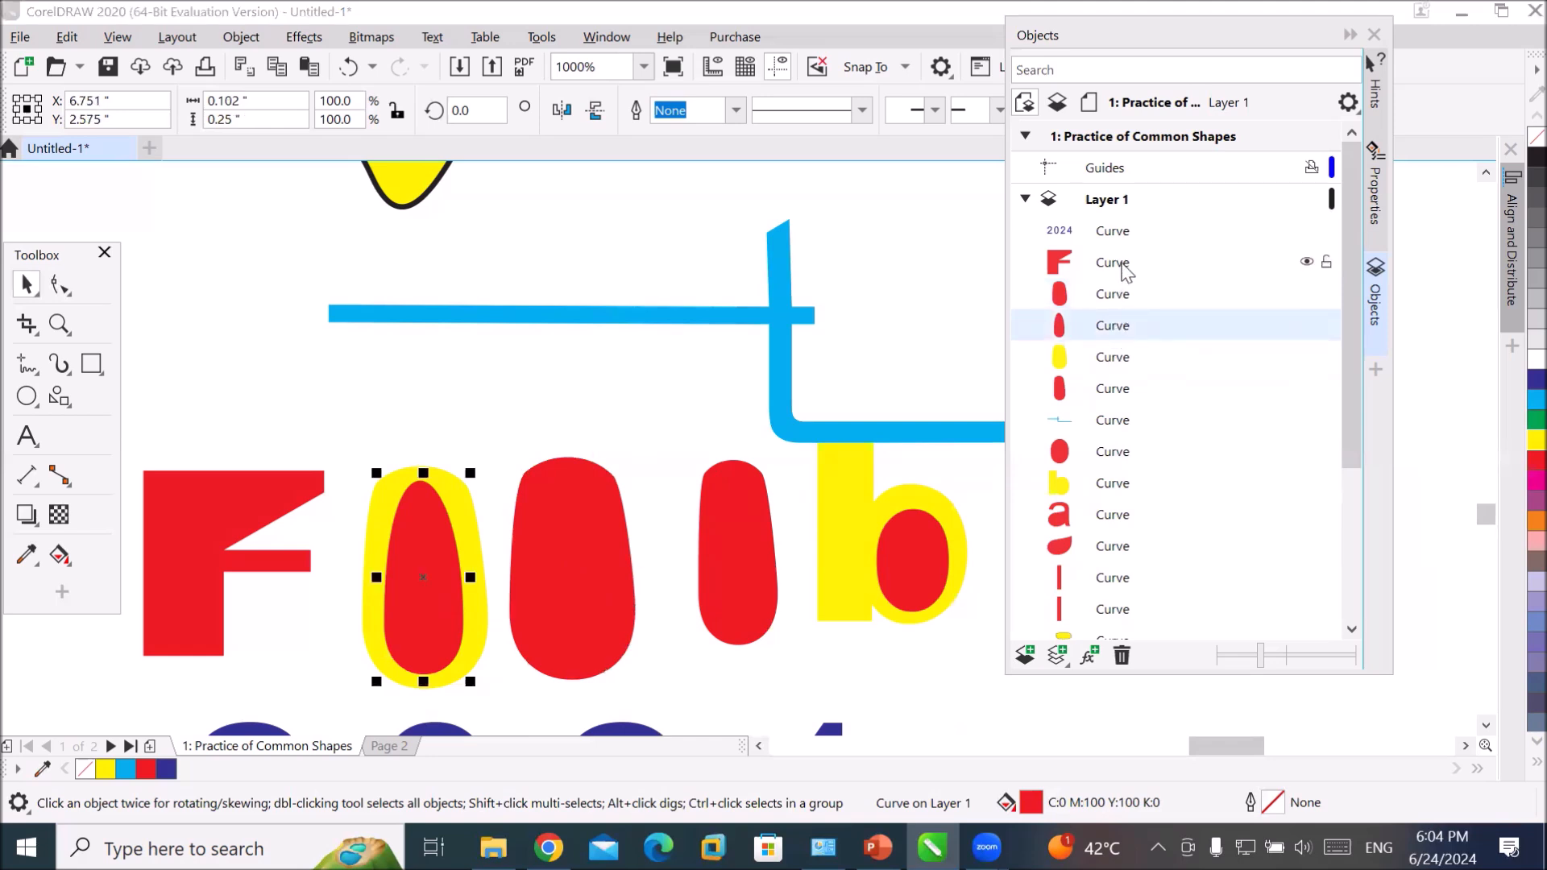
{"action": "left_click", "coordinate": [1109, 390]}
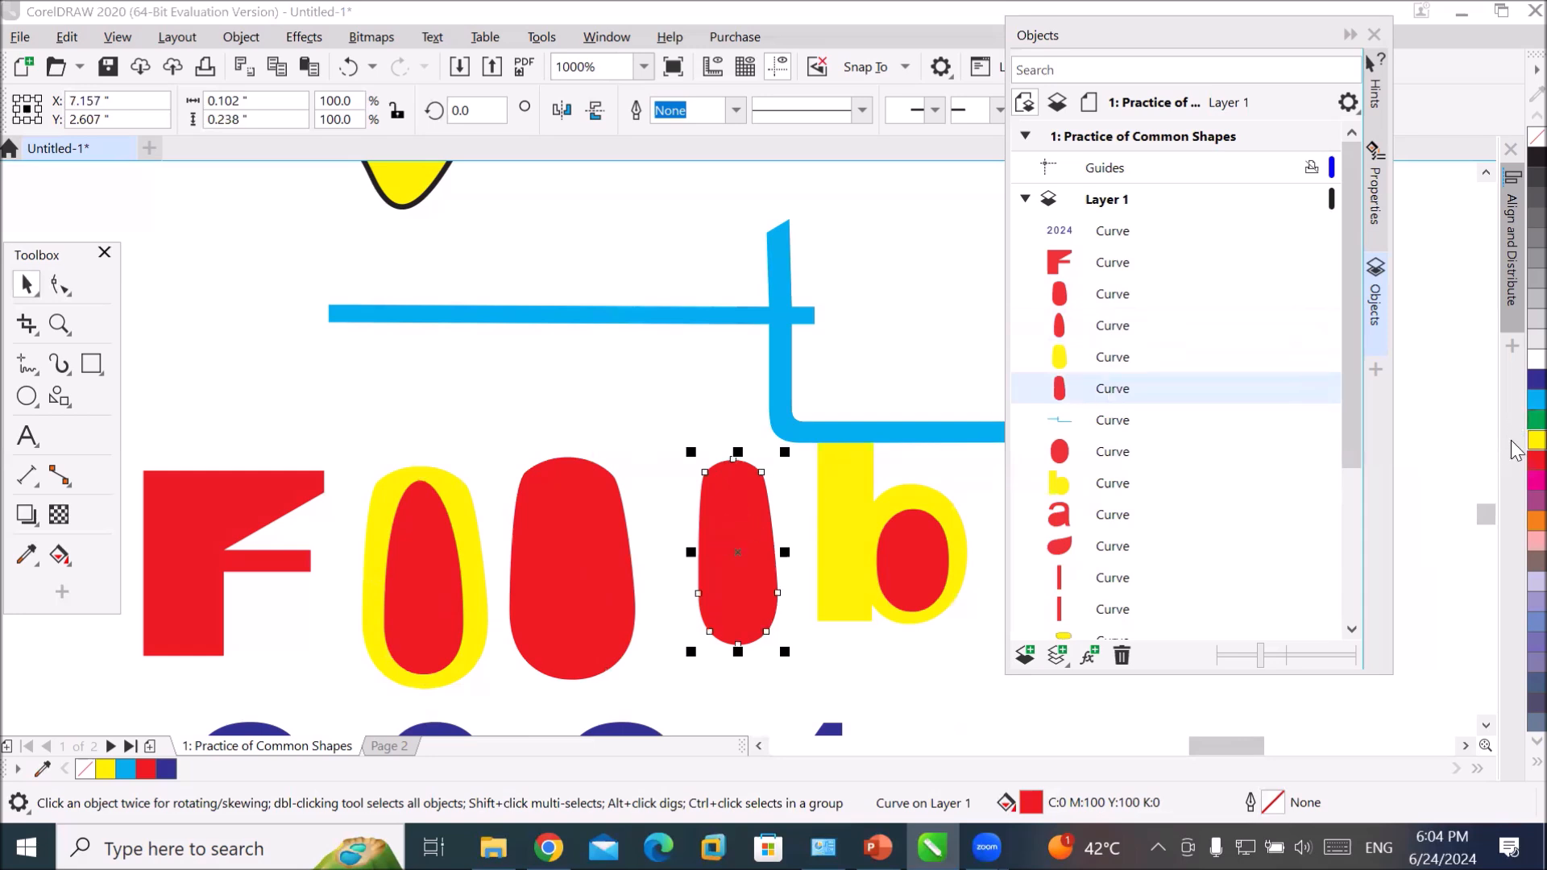
{"action": "left_click", "coordinate": [1536, 439]}
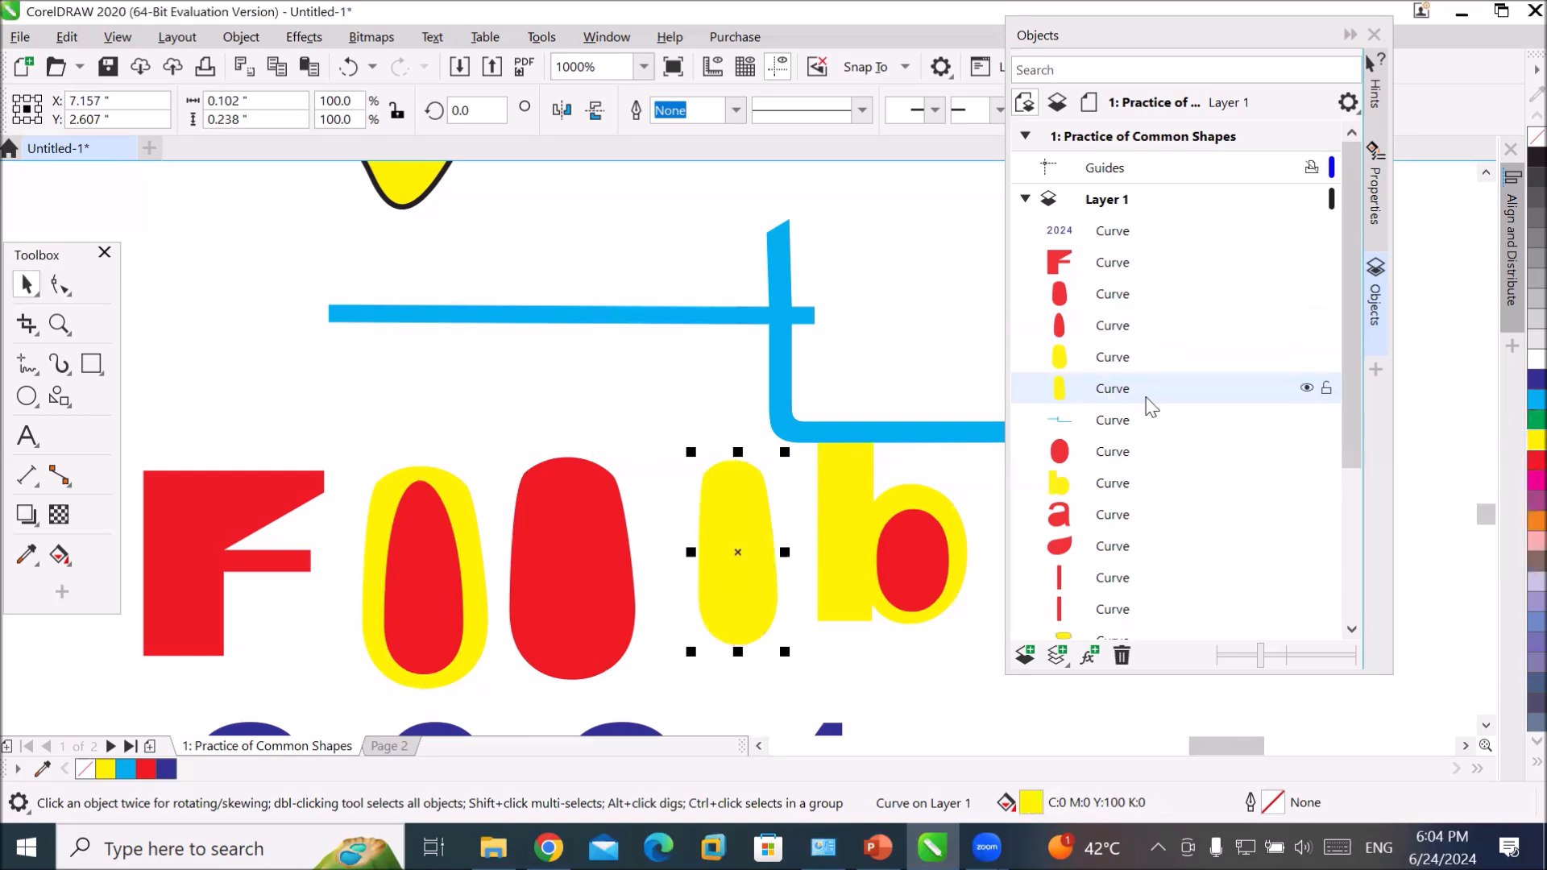
{"action": "left_click_drag", "start_coordinate": [1122, 392], "coordinate": [1116, 278]}
{"action": "left_click_drag", "start_coordinate": [751, 518], "coordinate": [578, 536]}
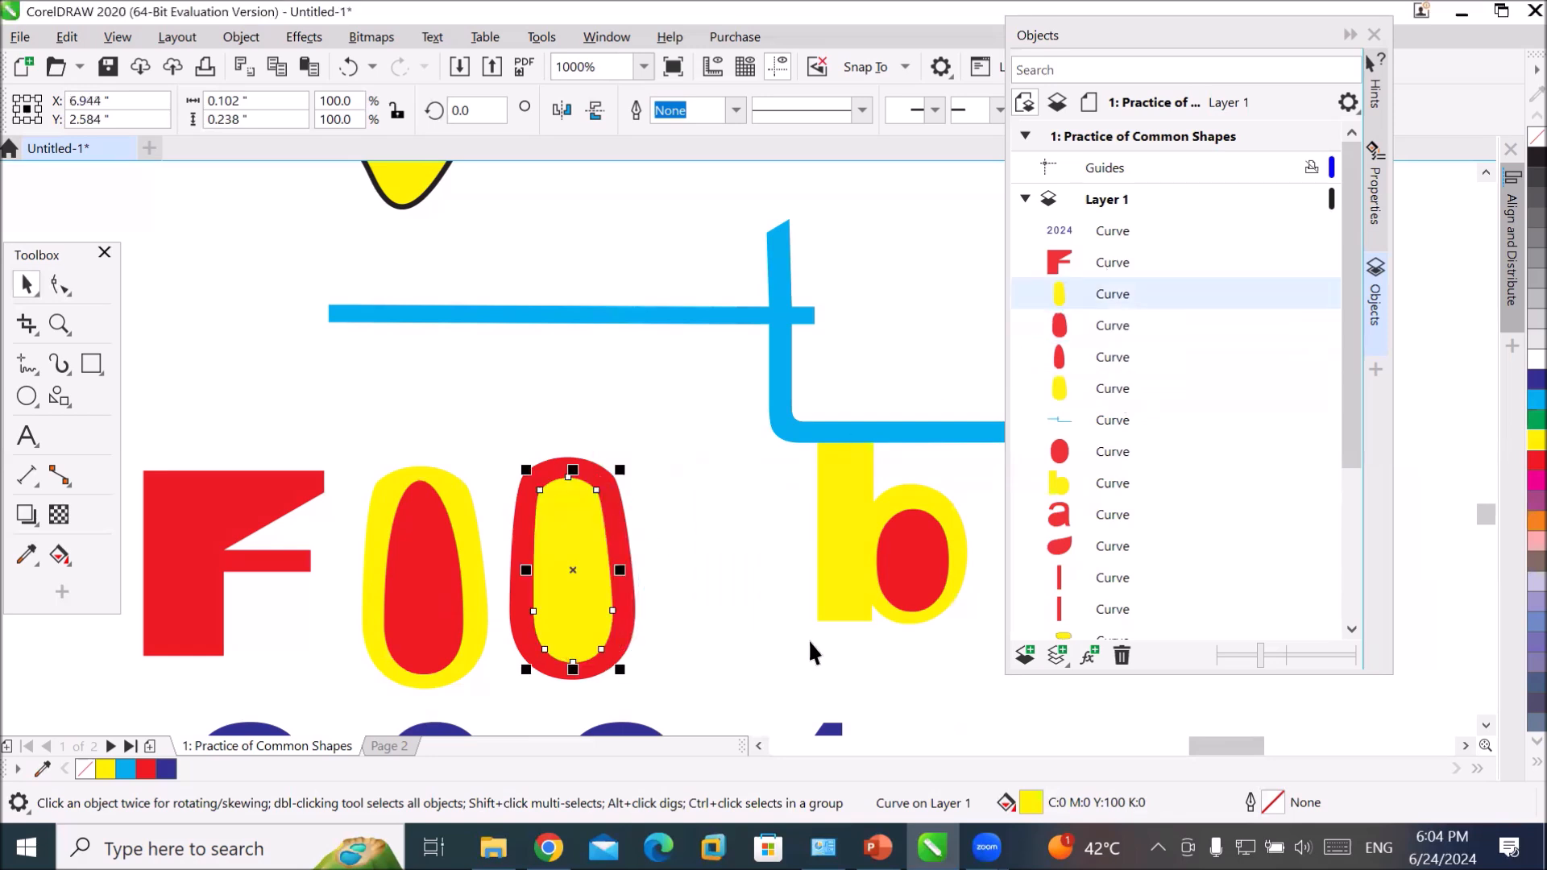
- Deselect the yellow curve inside the red letter shape and set the system volume to 81
{"action": "left_click", "coordinate": [737, 596]}
{"action": "scroll", "coordinate": [737, 593], "scroll_direction": "down", "scroll_amount": 3}
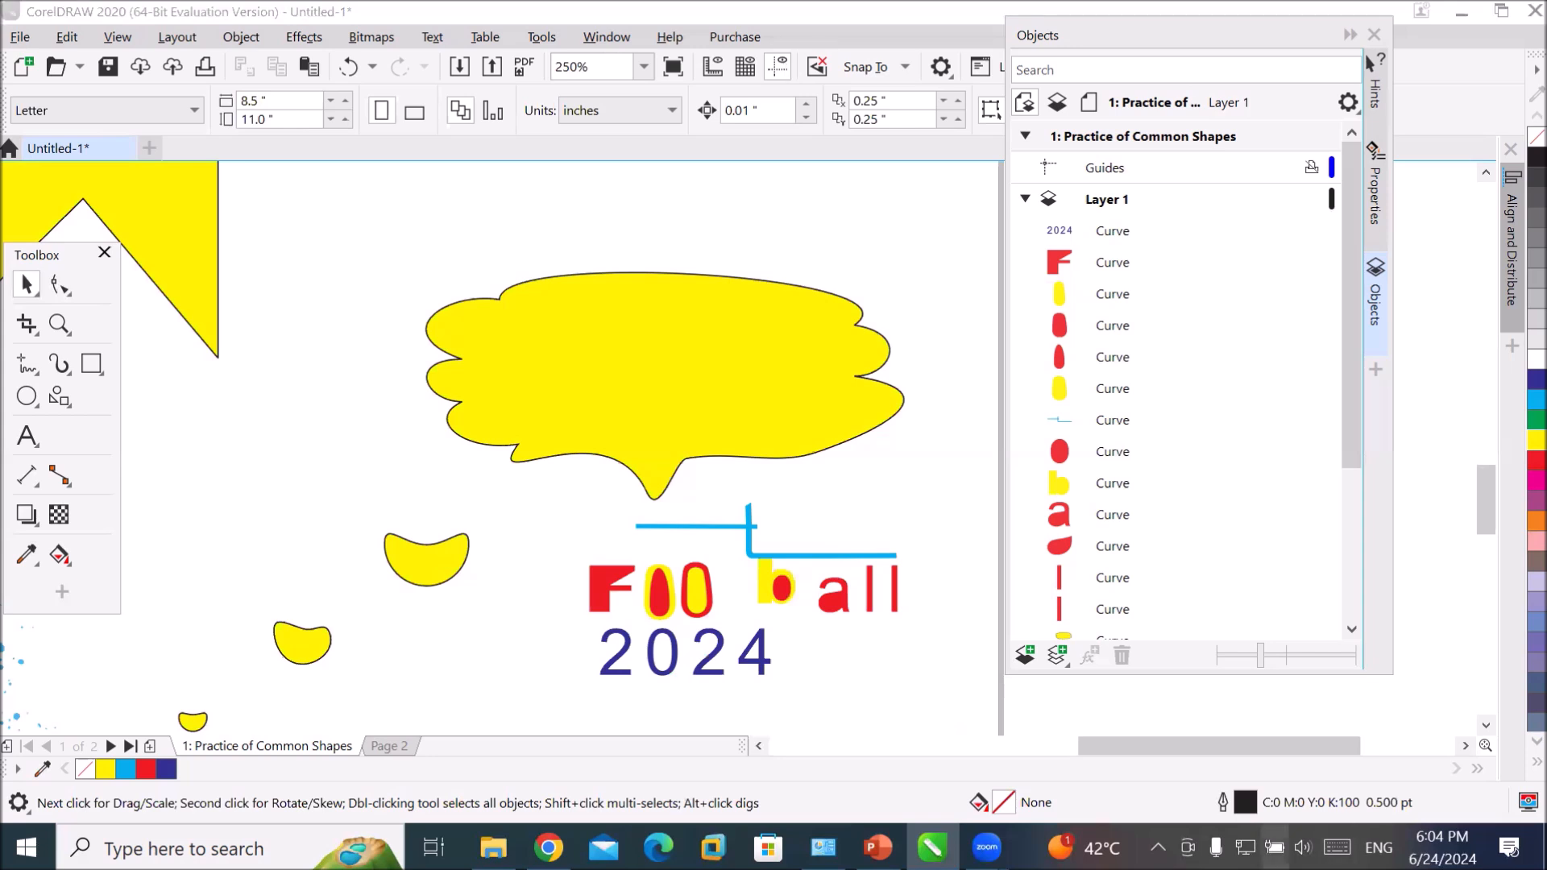
{"action": "left_click", "coordinate": [1302, 847]}
{"action": "left_click", "coordinate": [1414, 789]}
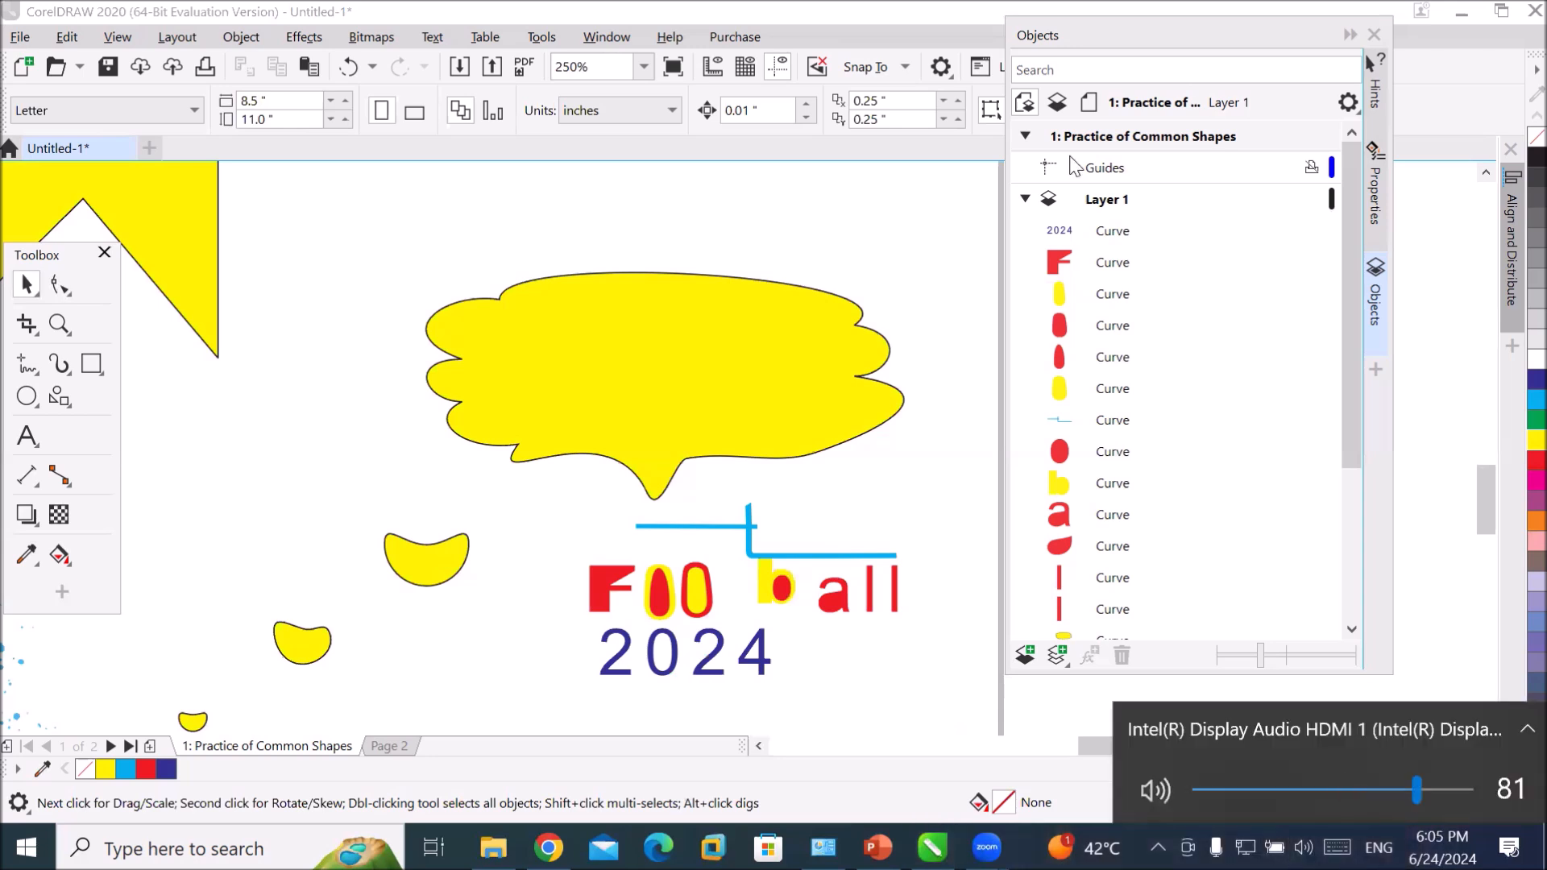
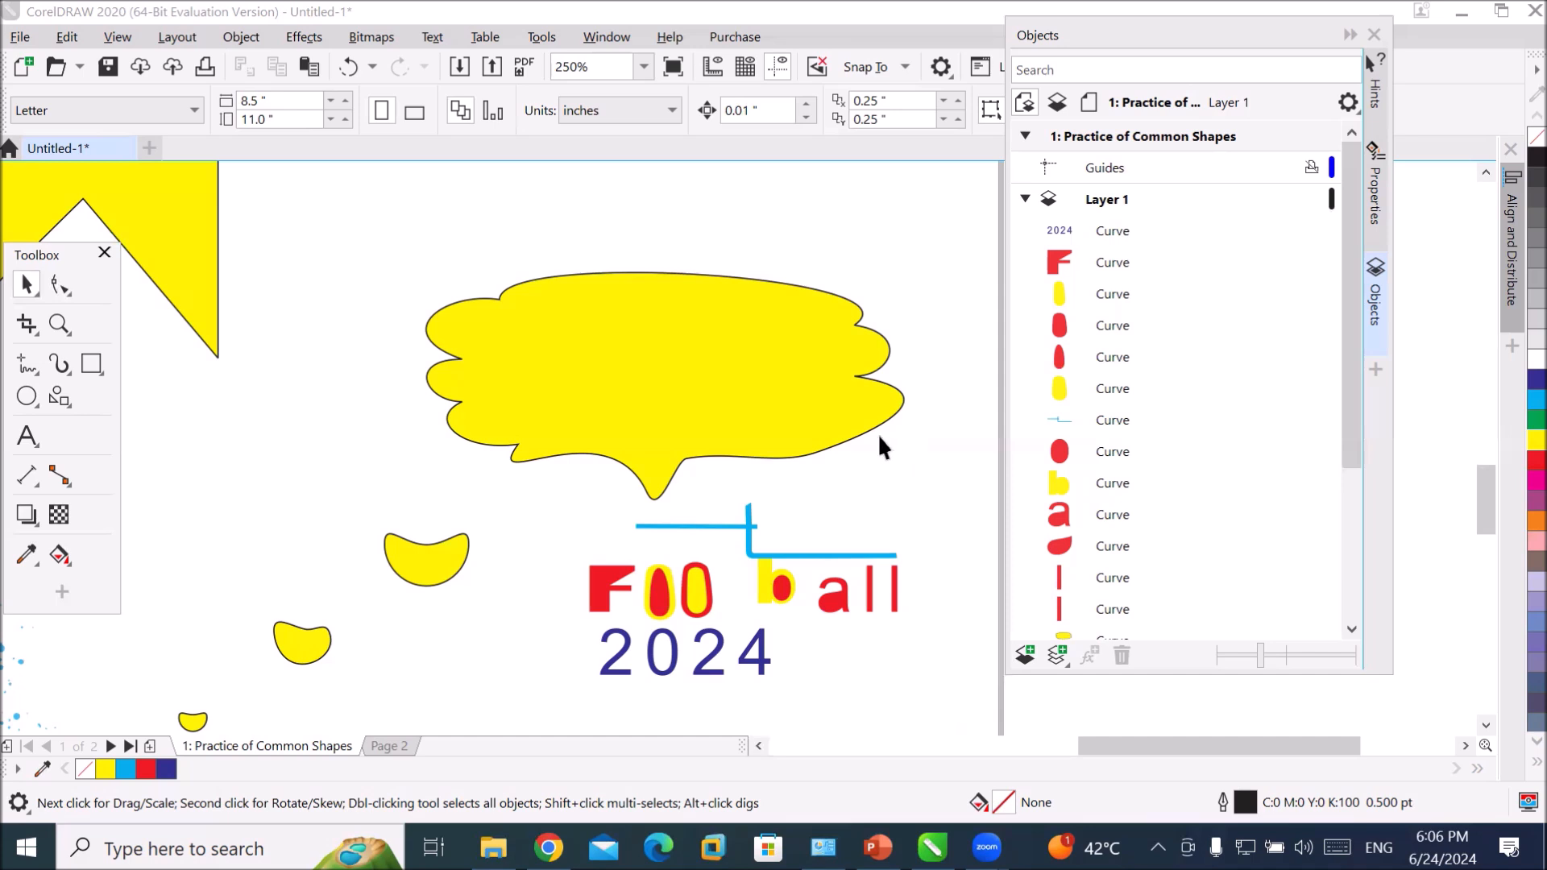
- Switch to the blank Page 2, collapse the Practice of Common Shapes page in the object list, and select the Page 2 entry
{"action": "scroll", "coordinate": [877, 434], "scroll_direction": "down", "scroll_amount": 2}
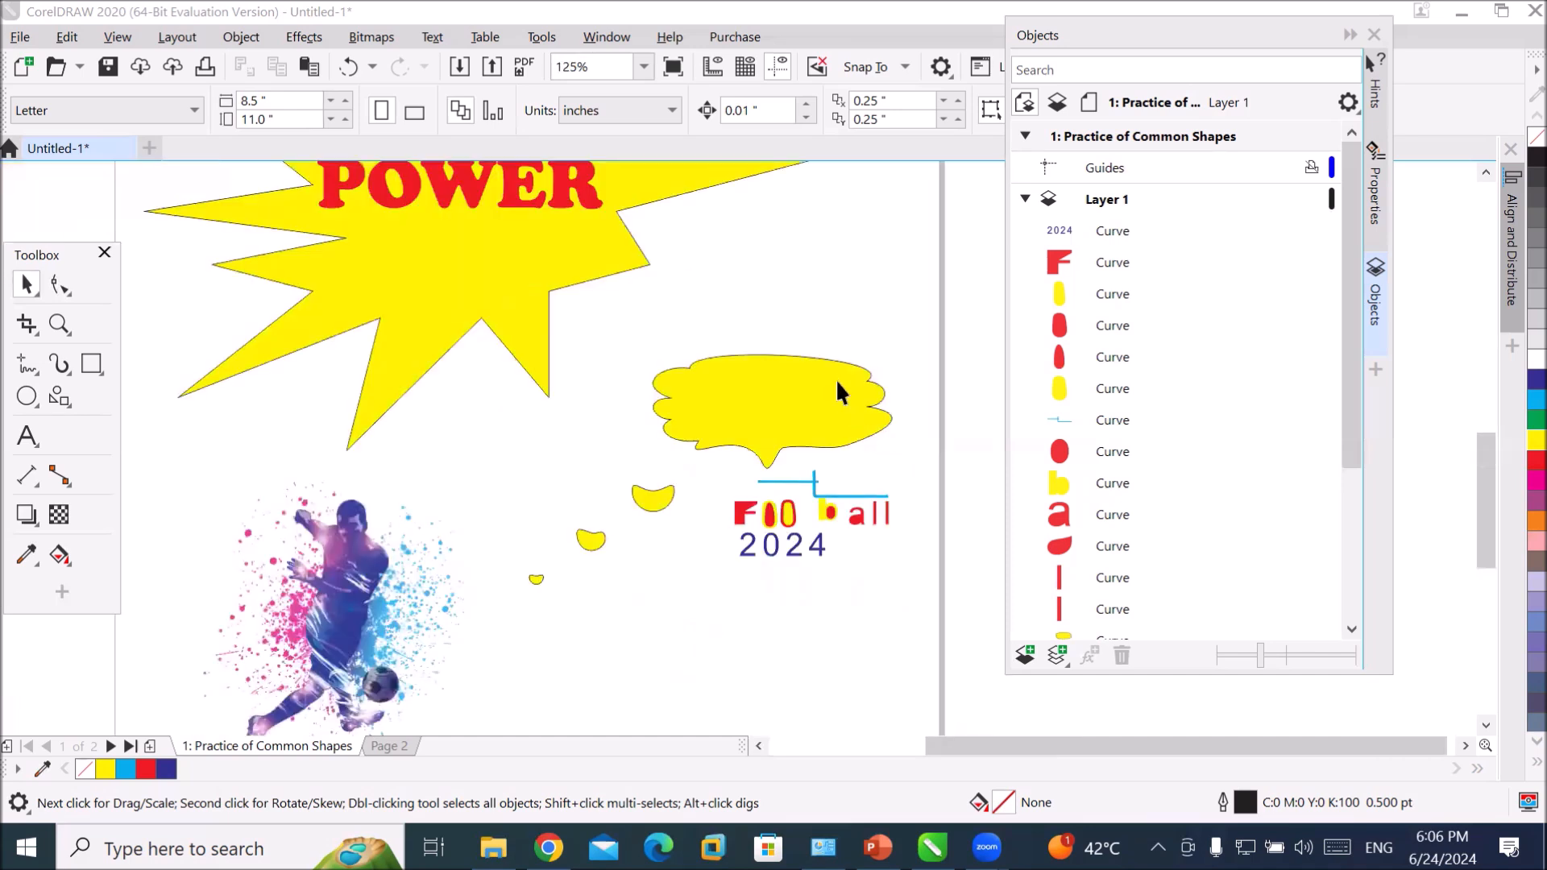
{"action": "scroll", "coordinate": [838, 391], "scroll_direction": "down", "scroll_amount": 2}
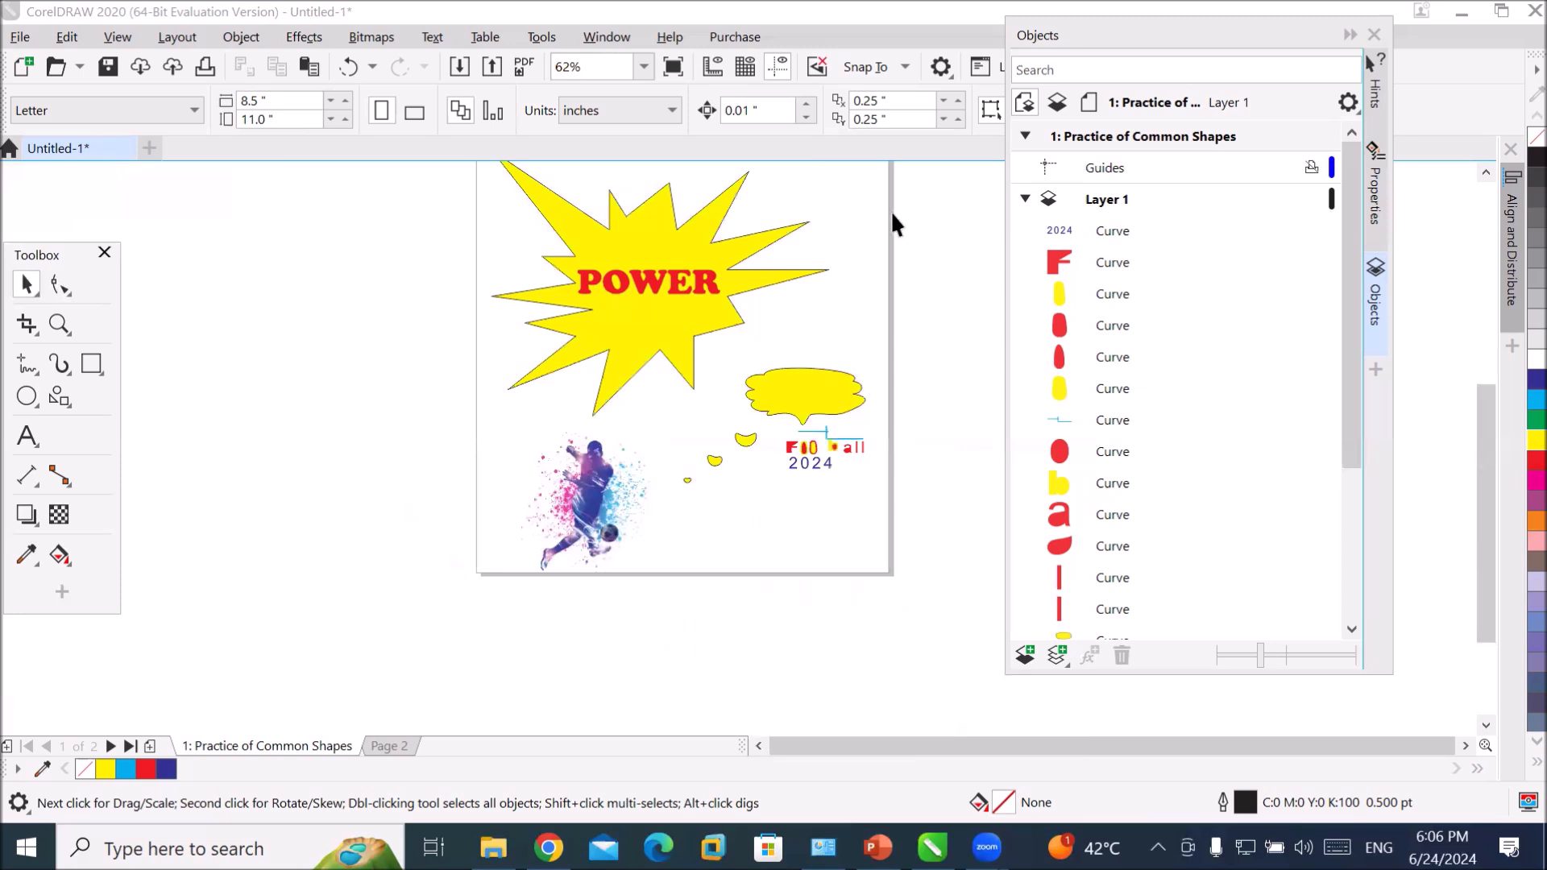
{"action": "scroll", "coordinate": [870, 382], "scroll_direction": "up", "scroll_amount": 1}
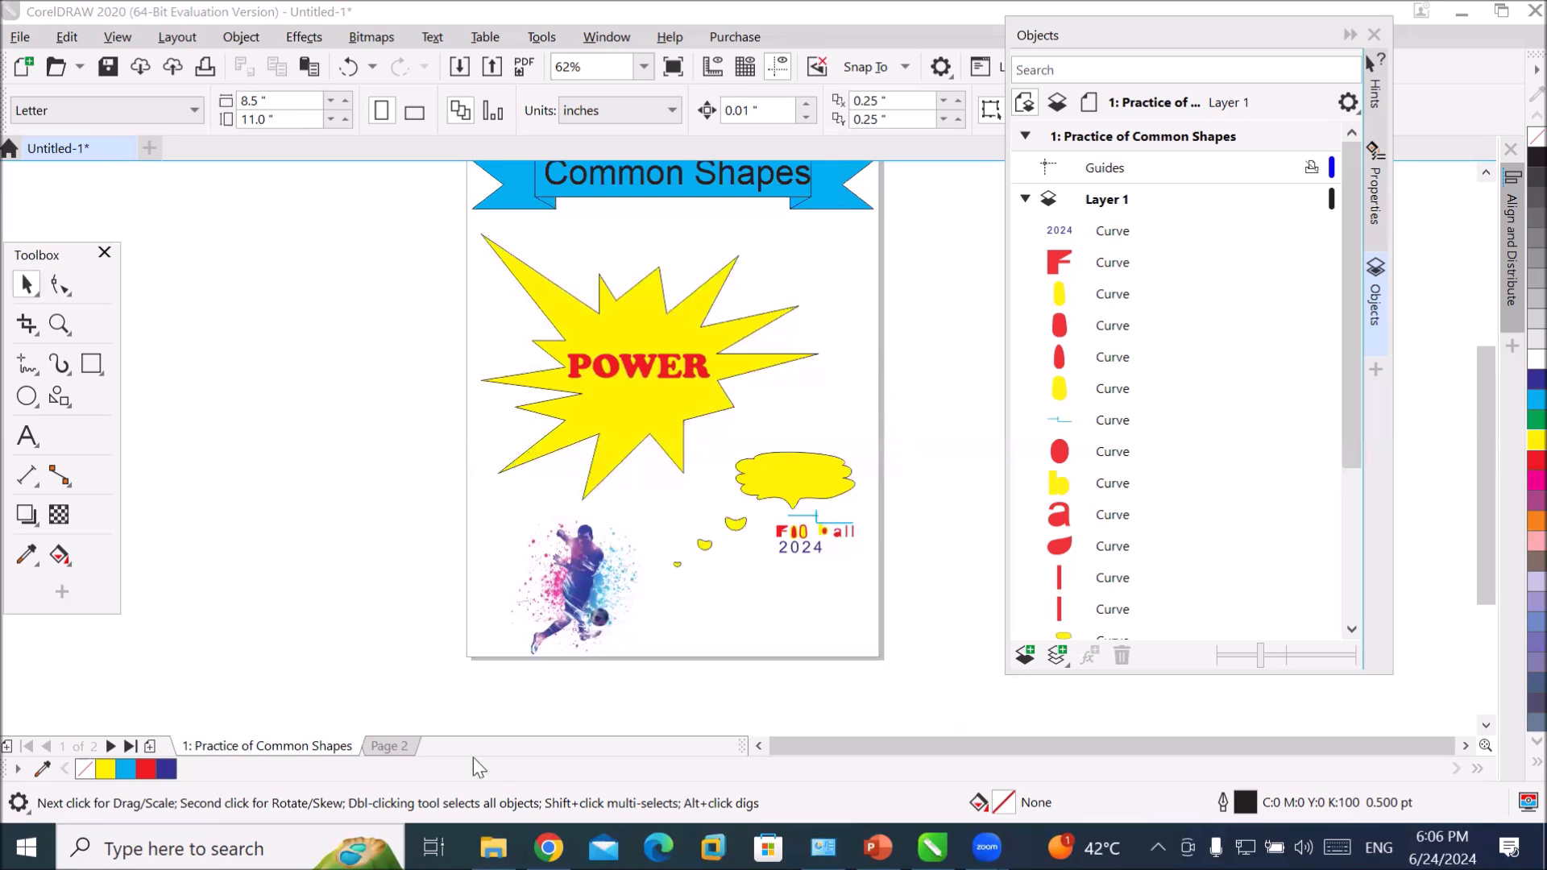
{"action": "left_click", "coordinate": [389, 746]}
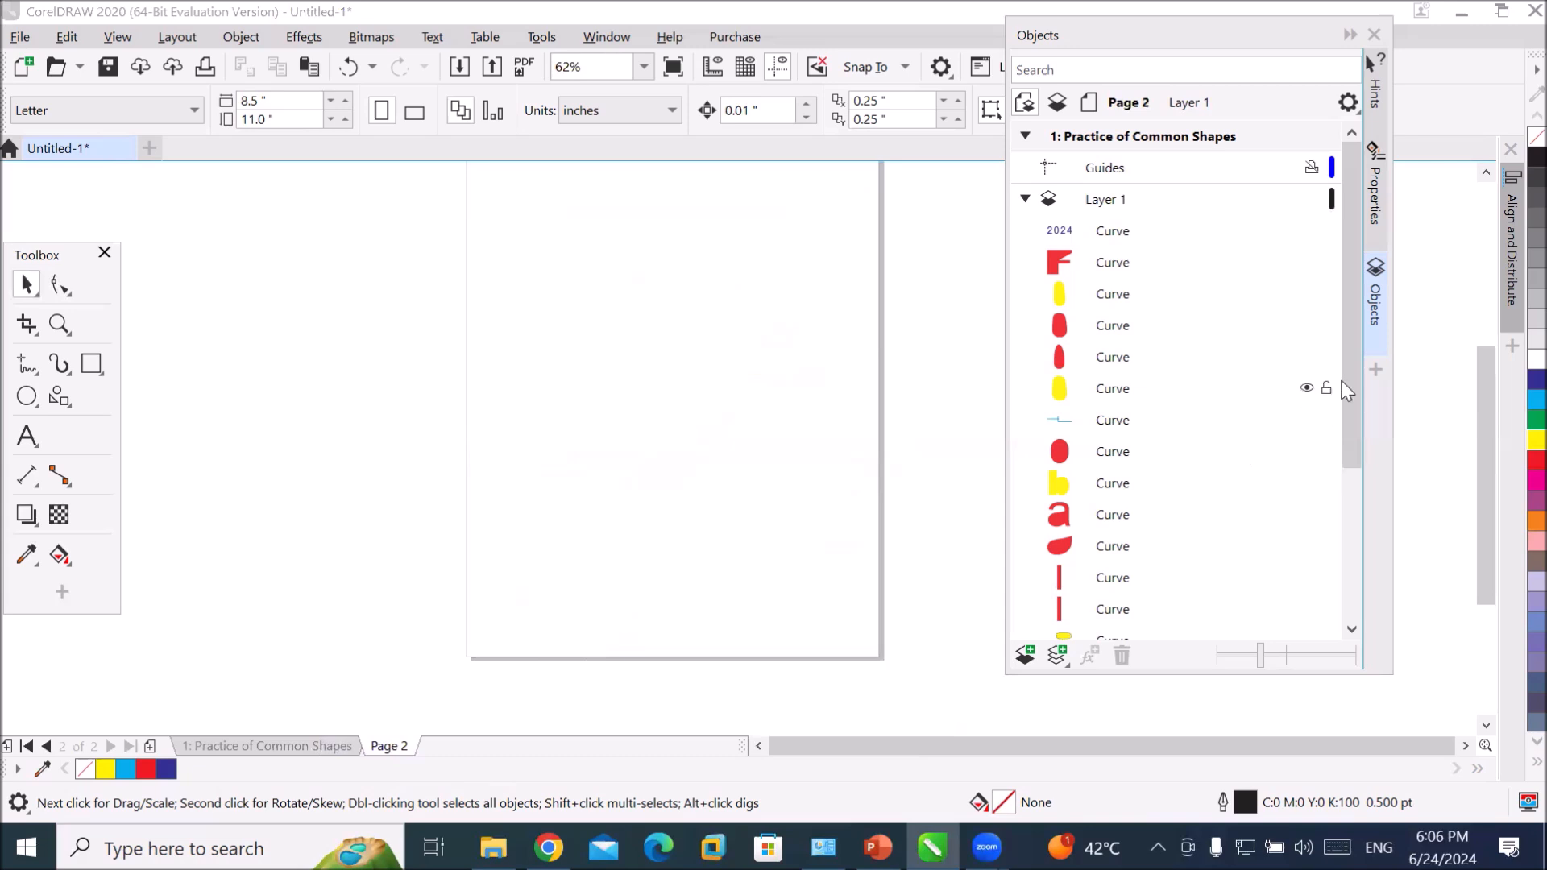
{"action": "left_click_drag", "start_coordinate": [1347, 379], "coordinate": [1351, 559]}
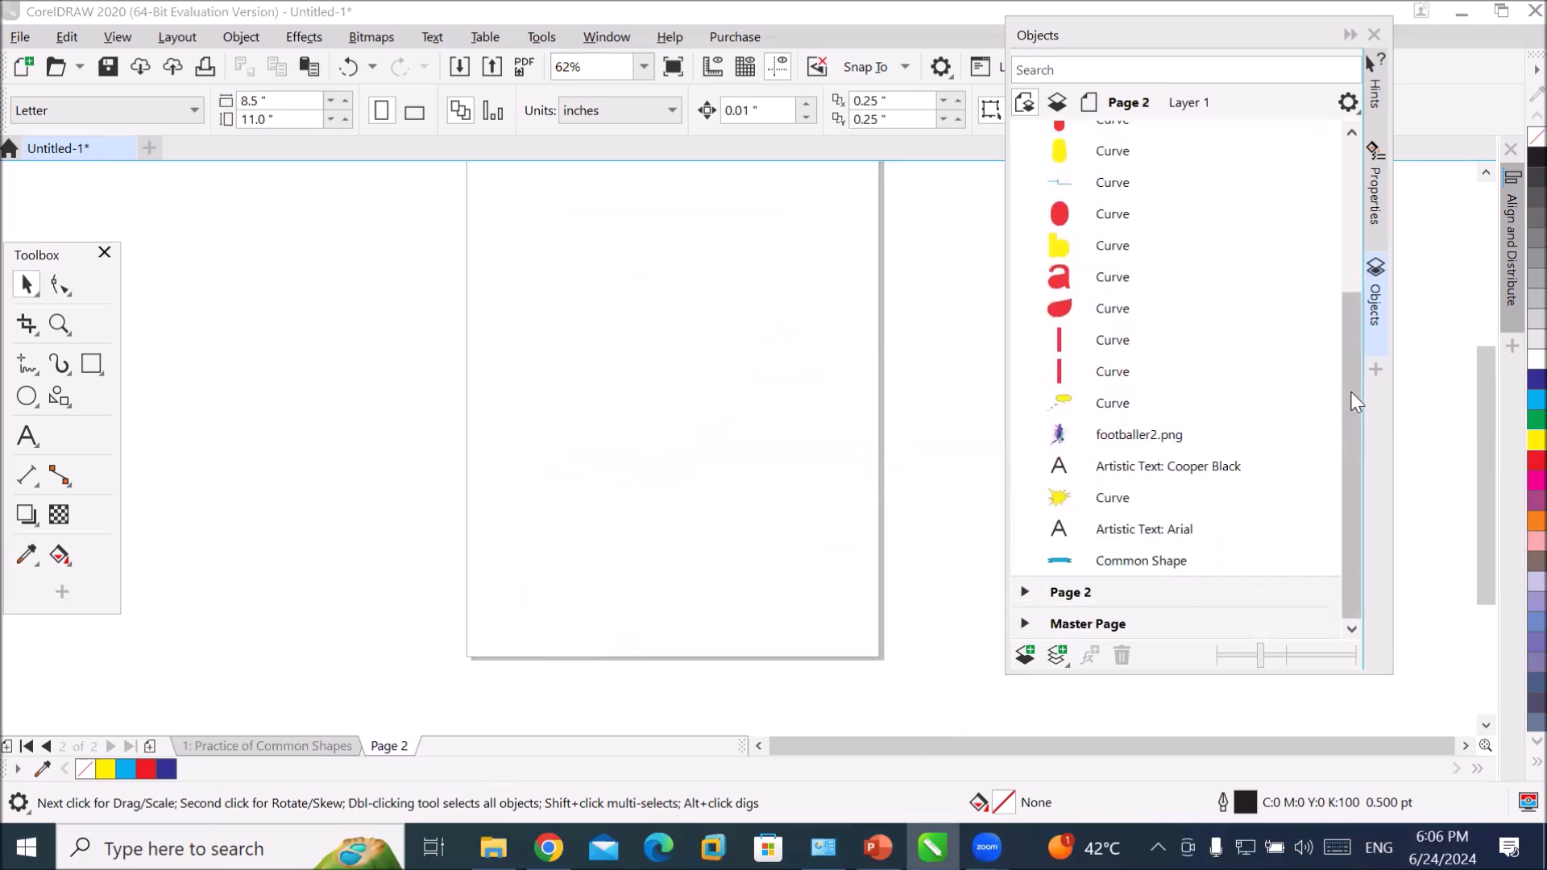
{"action": "left_click_drag", "start_coordinate": [1352, 397], "coordinate": [1316, 250]}
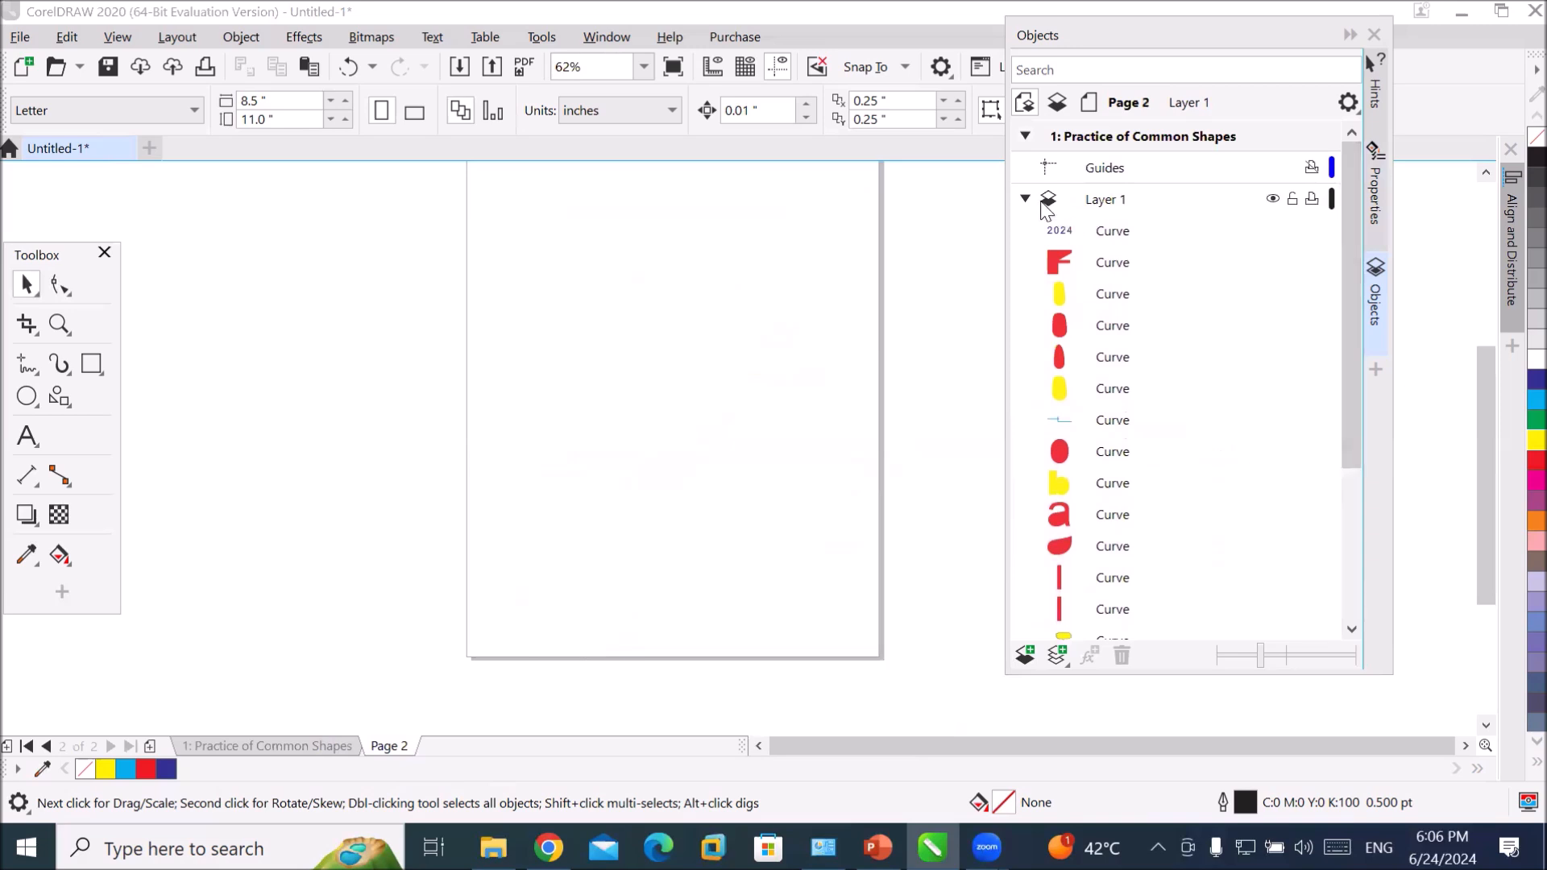
{"action": "left_click", "coordinate": [1024, 136]}
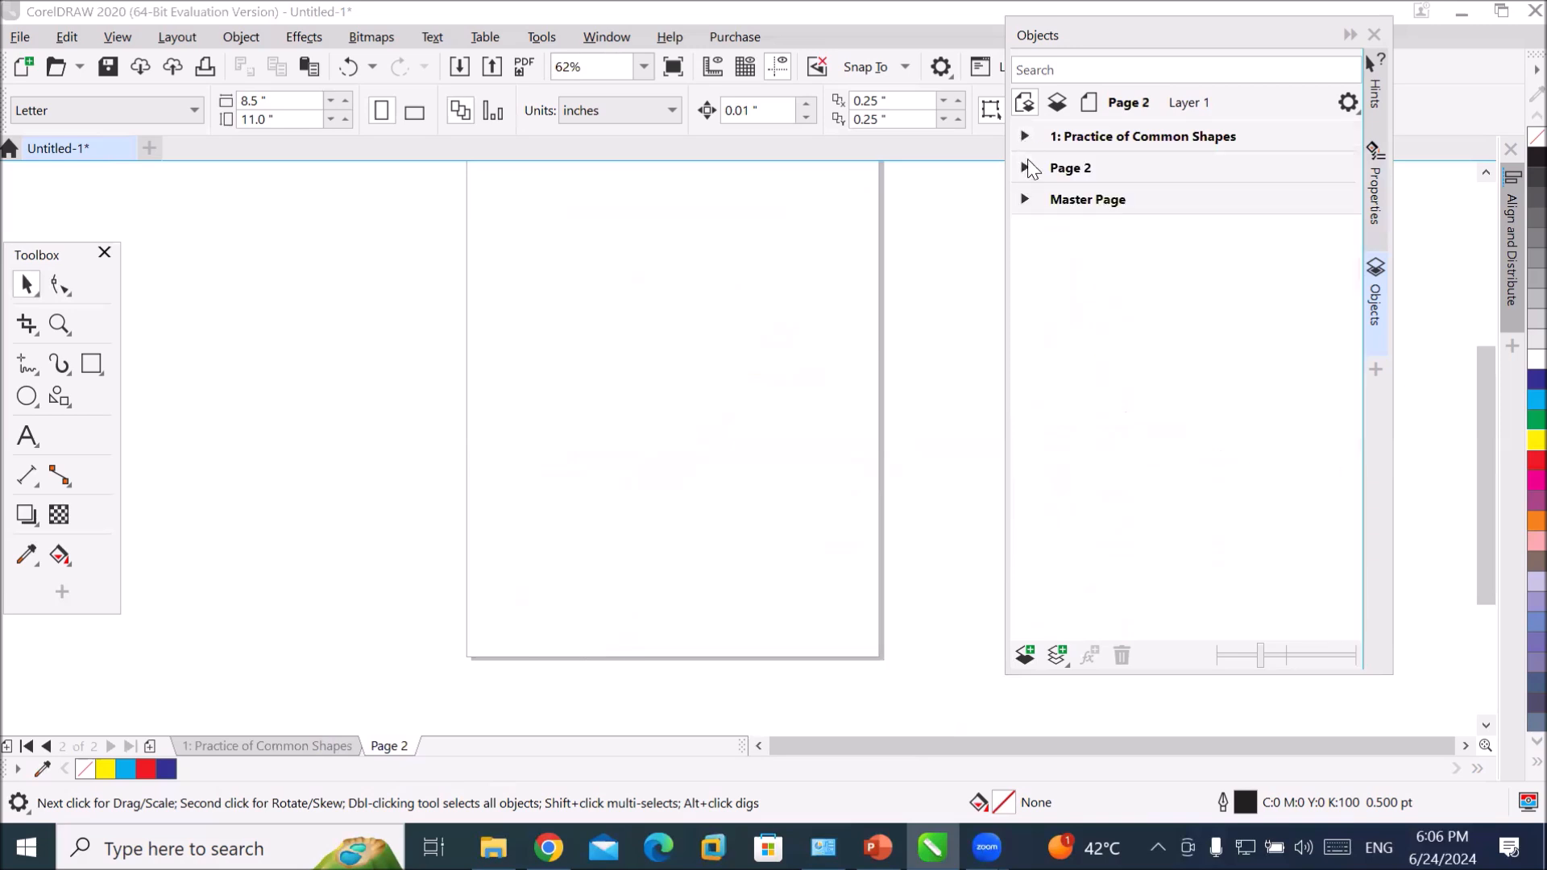
{"action": "left_click", "coordinate": [1070, 173]}
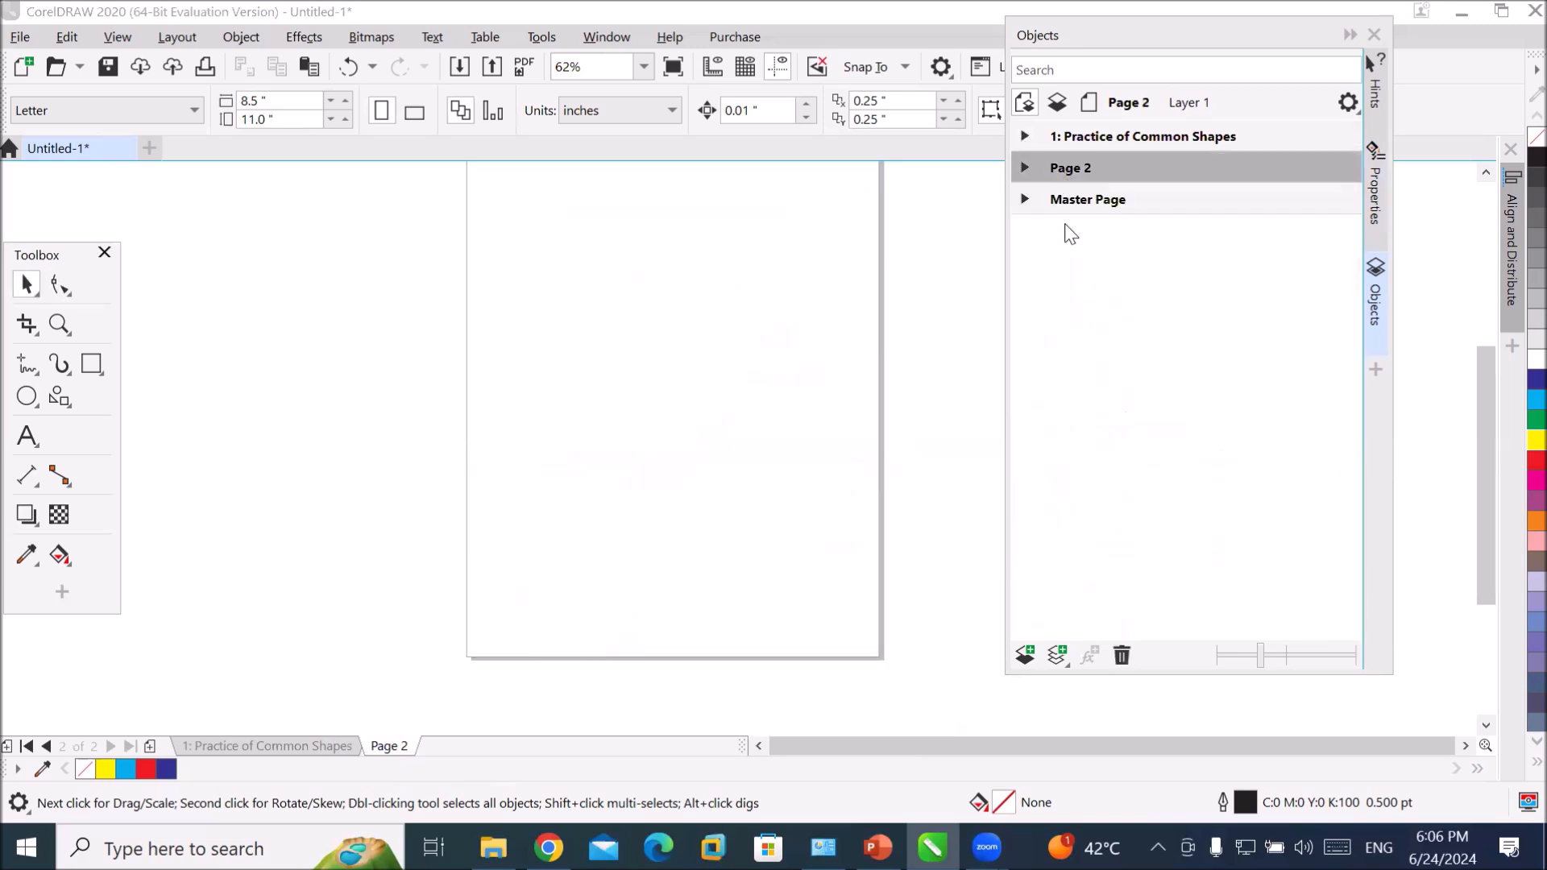
{"action": "left_click", "coordinate": [779, 304]}
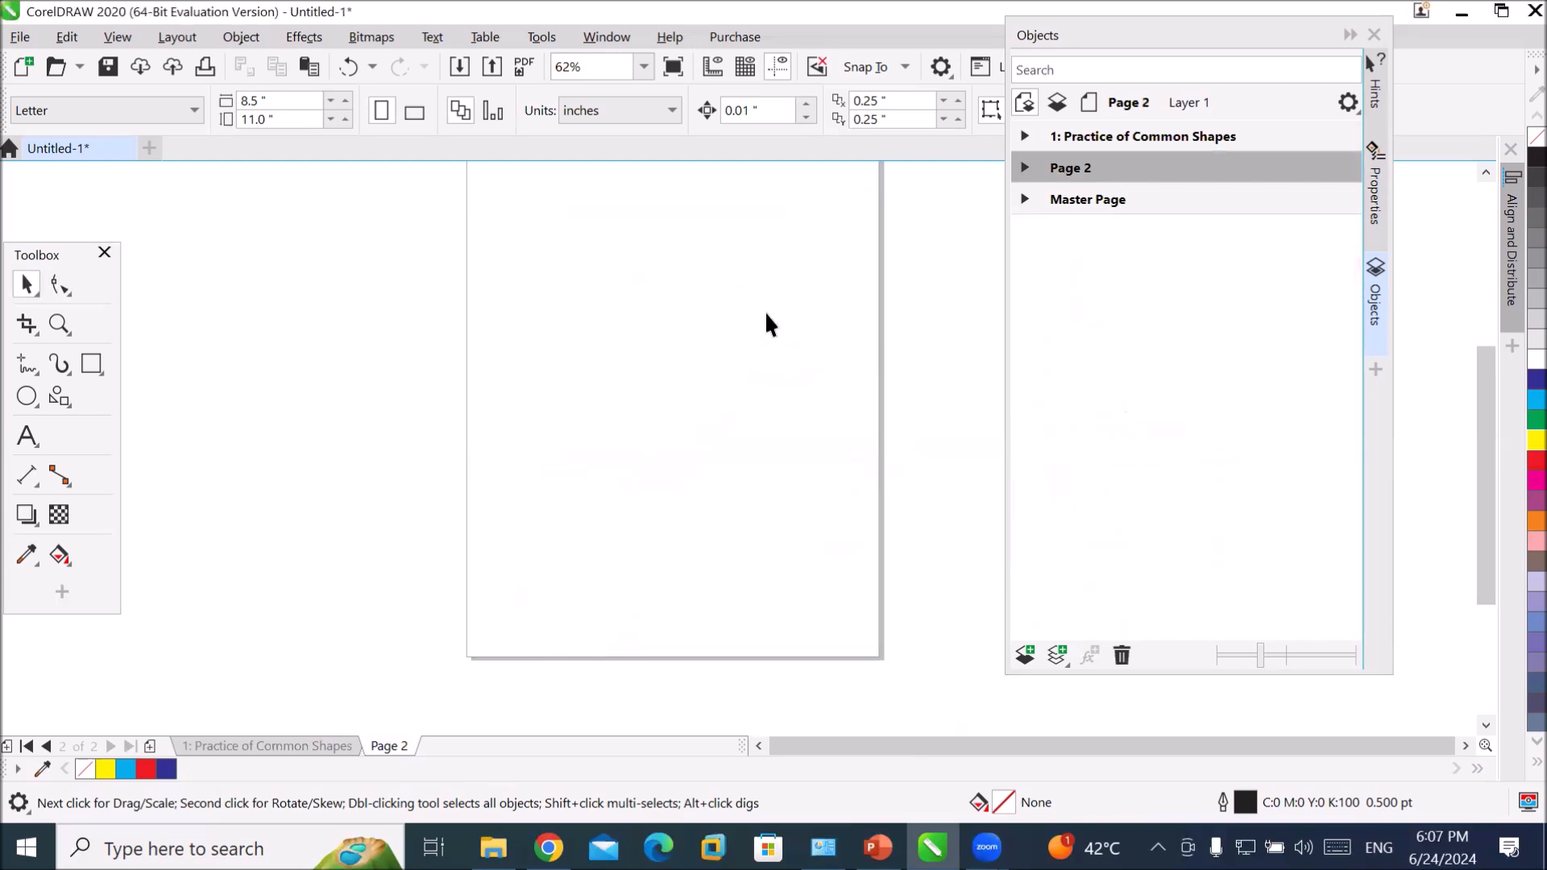
{"action": "left_click_drag", "start_coordinate": [1485, 368], "coordinate": [1491, 335]}
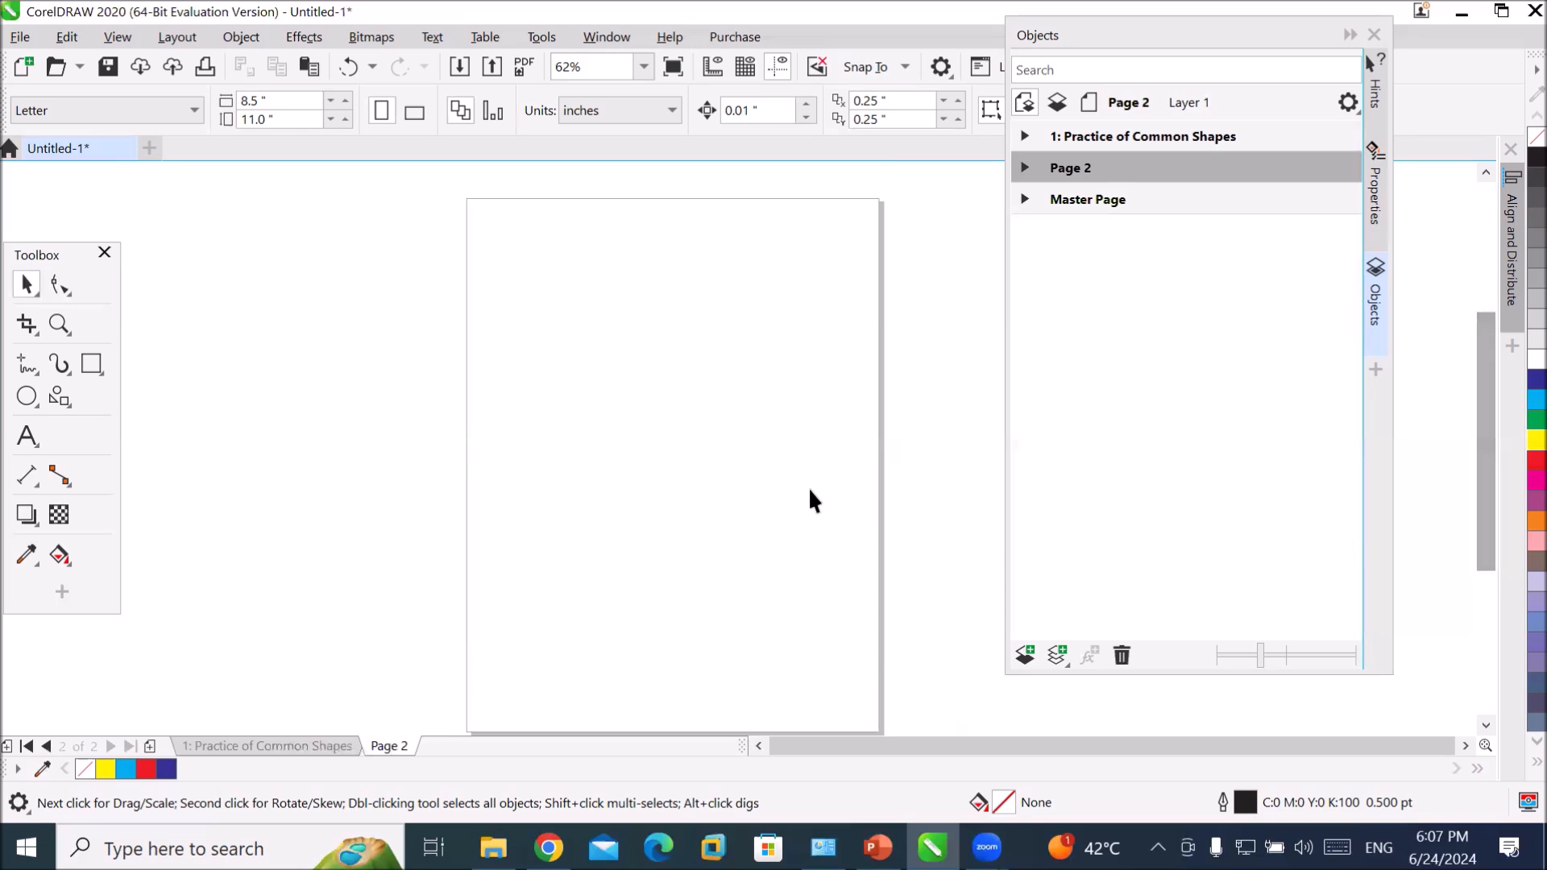
- Add artistic text near the upper edge of Page 2 reading "Shape Tool with Common shapes" with "TEXT" on a second line
{"action": "left_click", "coordinate": [26, 436]}
{"action": "left_click", "coordinate": [507, 228]}
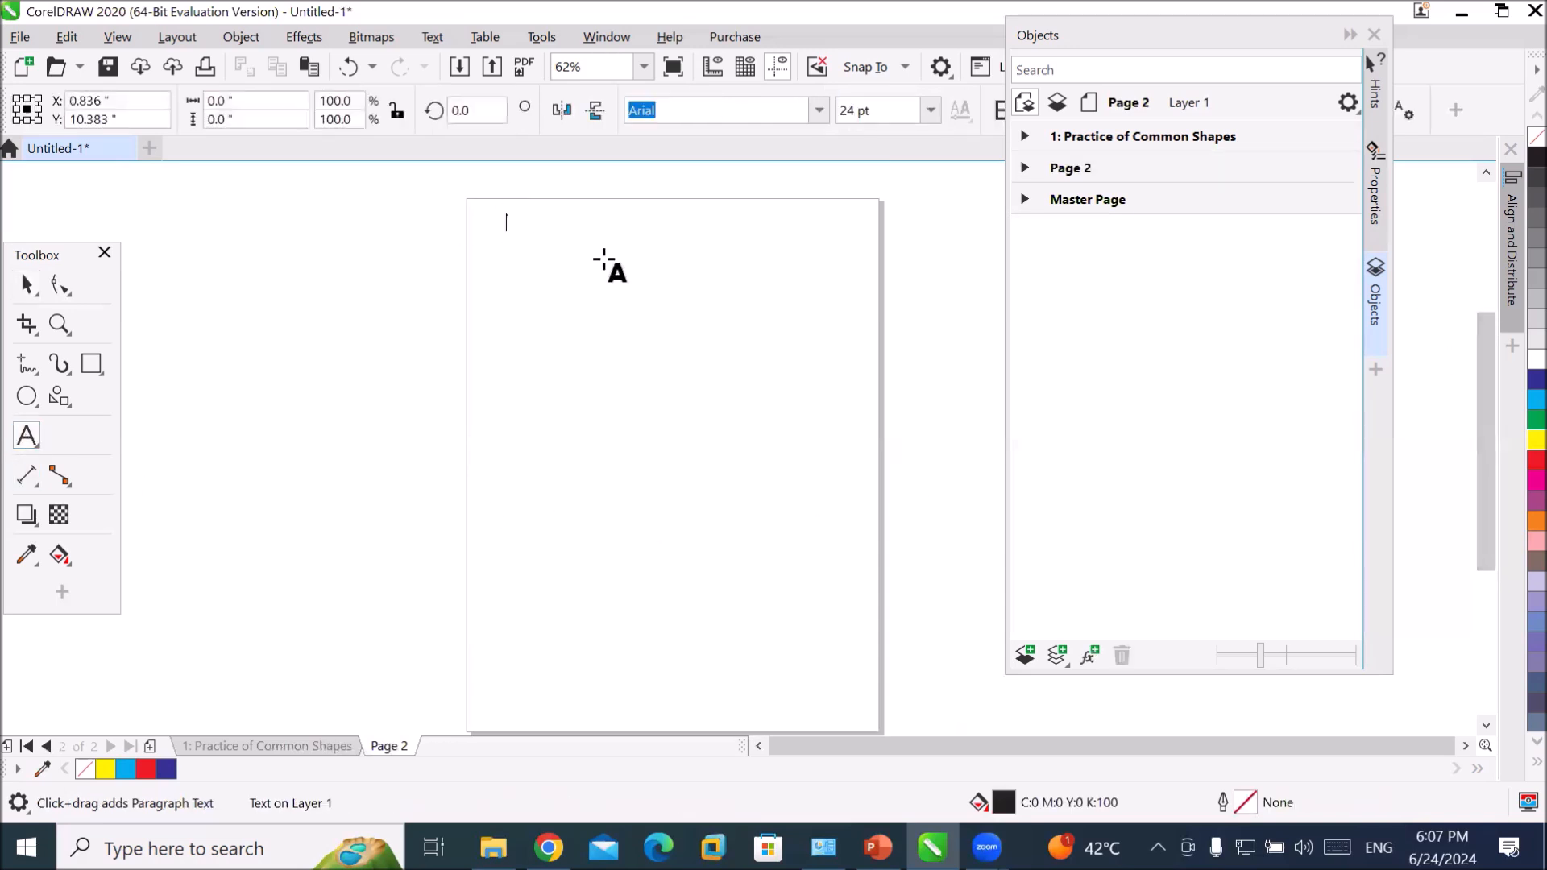
{"action": "type", "text": "Shape "}
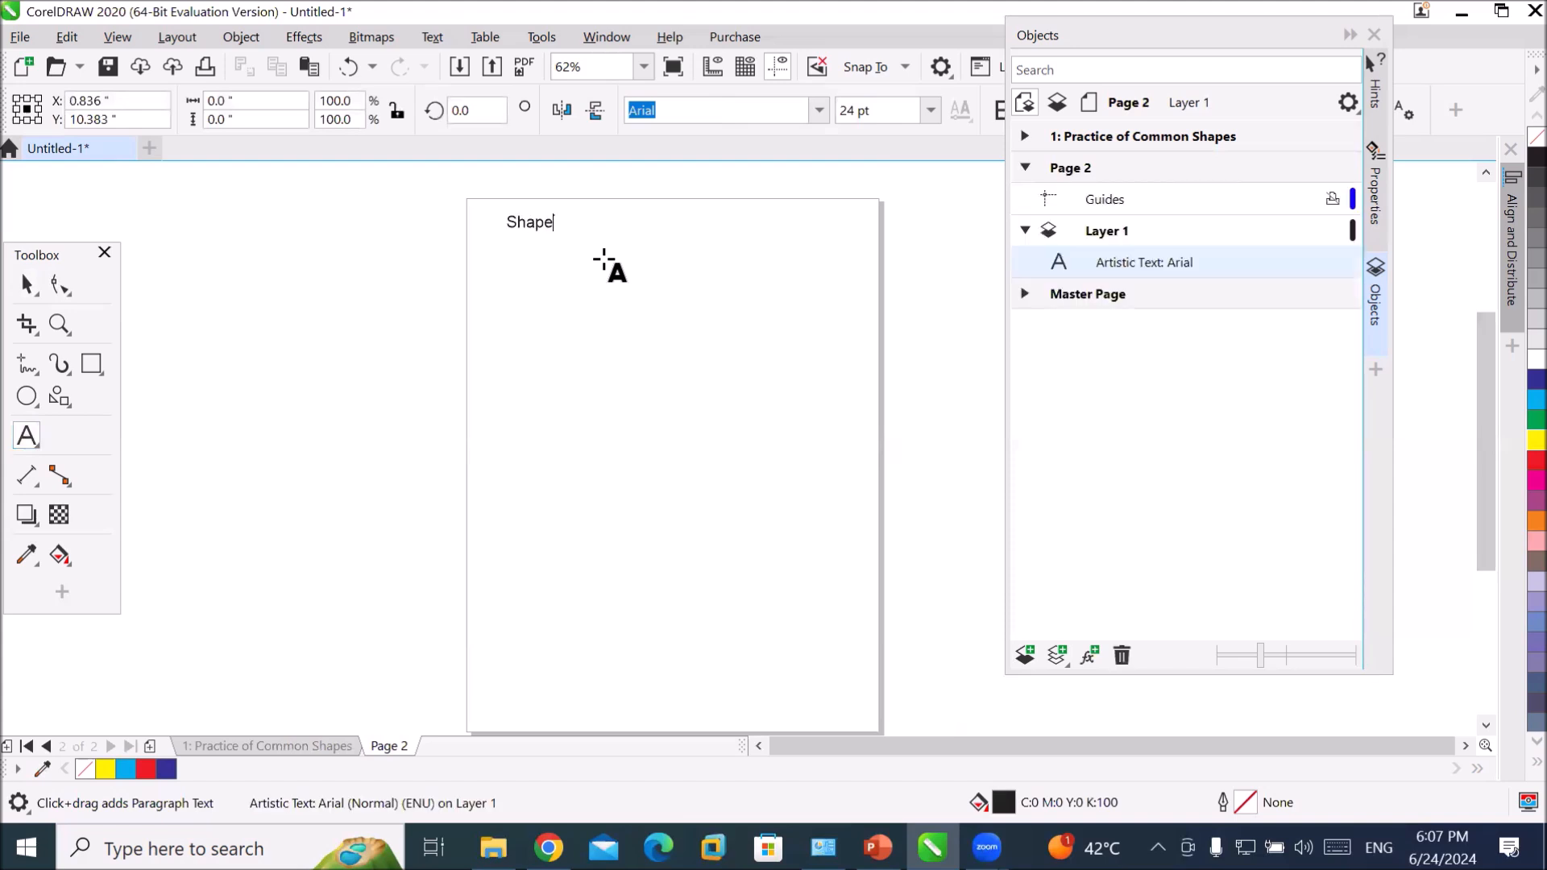
{"action": "type", "text": "Tool with Common sh"}
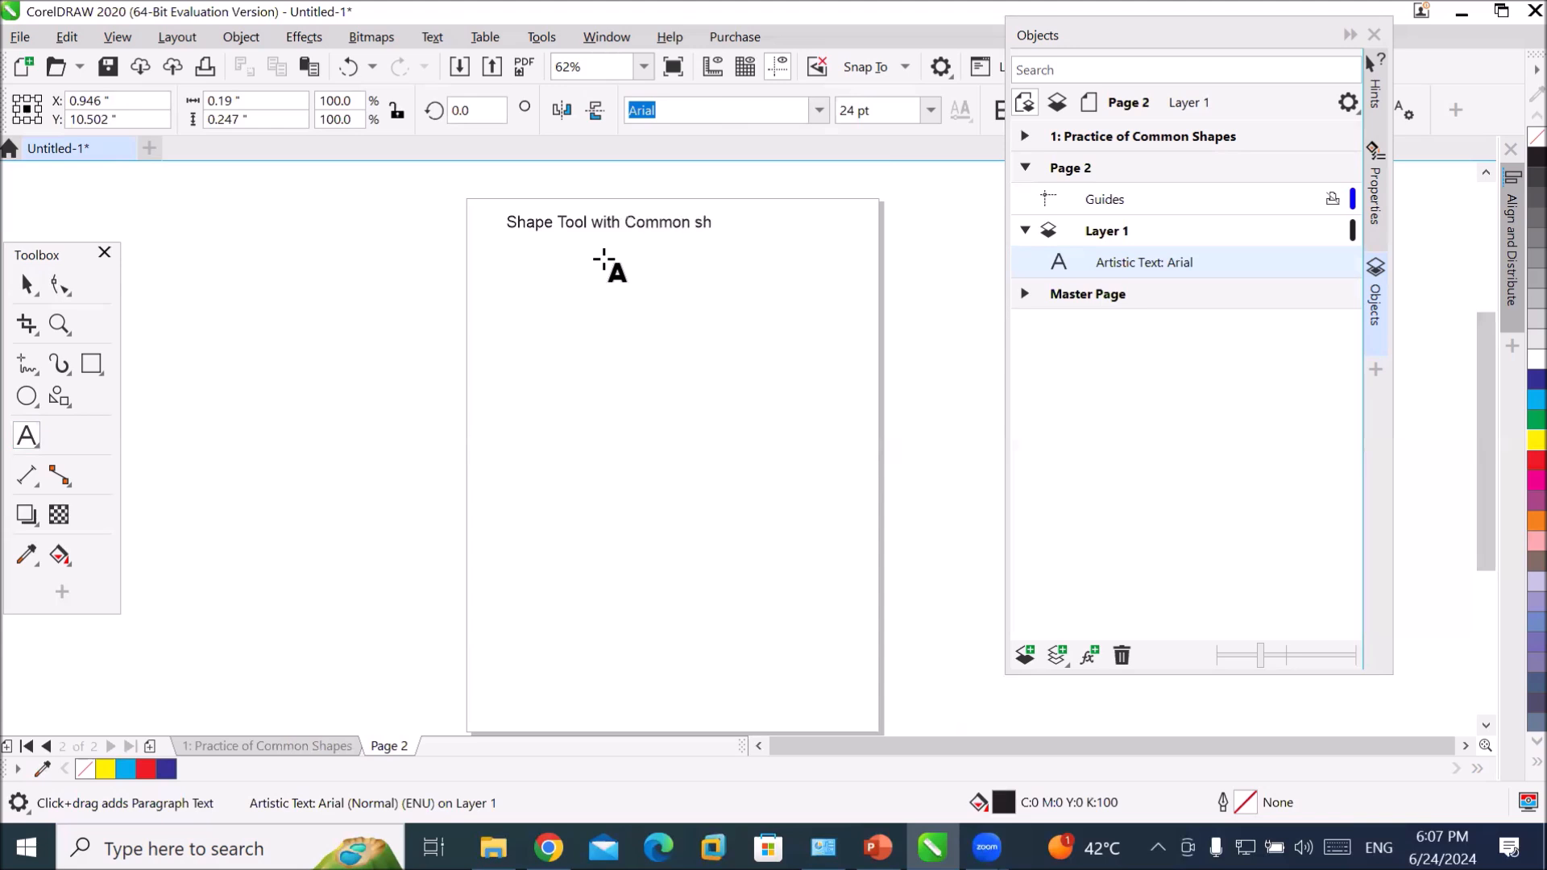
{"action": "type", "text": "apes"}
{"action": "key", "text": "Return"}
{"action": "type", "text": "TEXT"}
{"action": "left_click", "coordinate": [677, 232]}
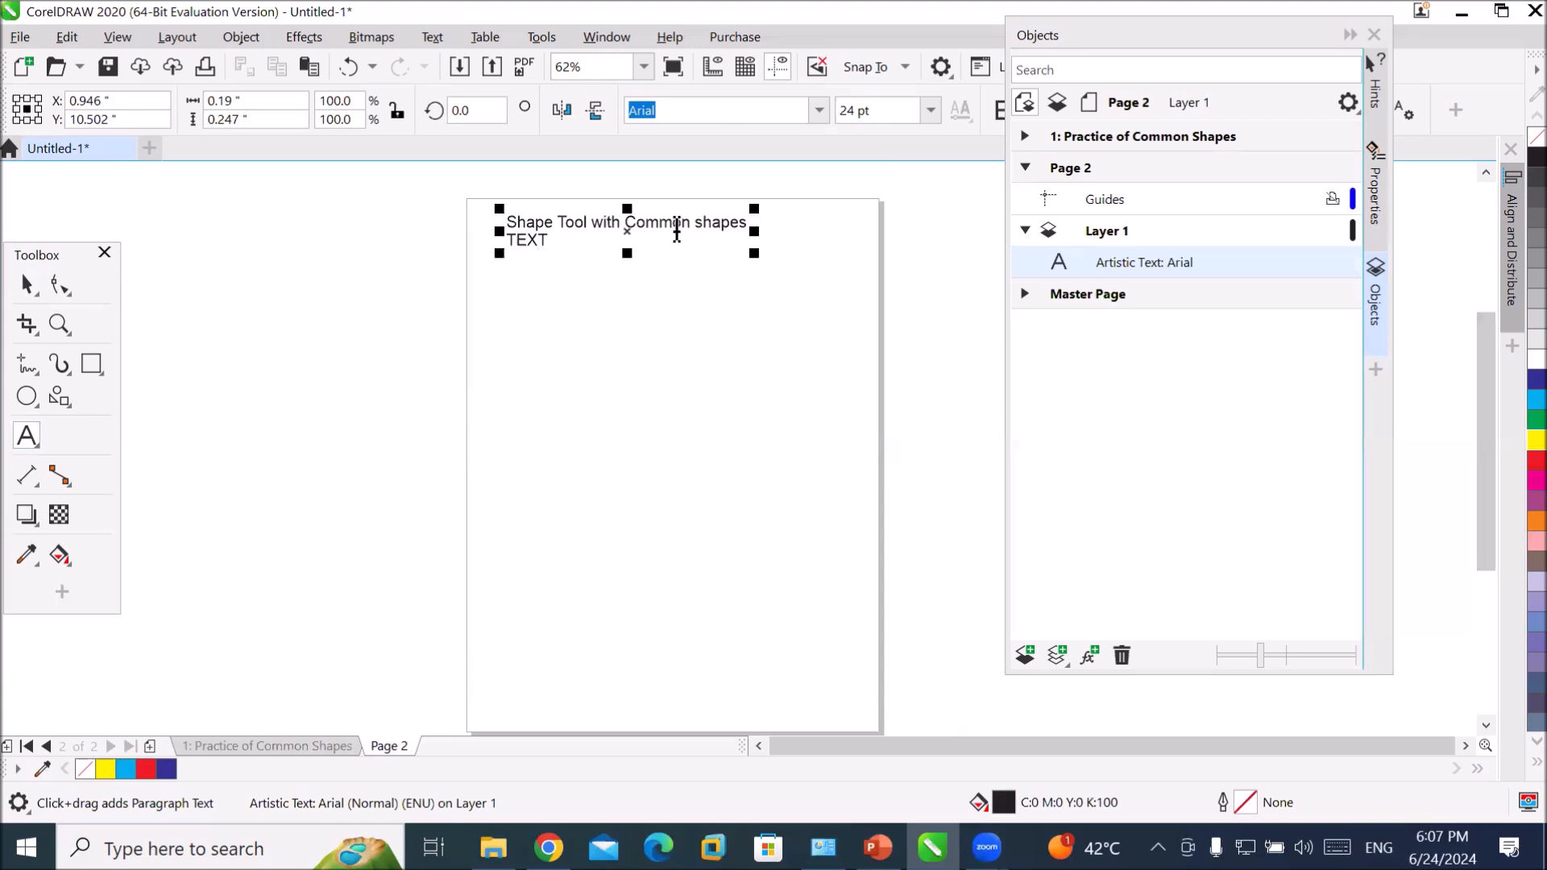
- Use the Shape tool to widen the letter spacing of the text until its first line nearly spans the page width
{"action": "left_click", "coordinate": [69, 256]}
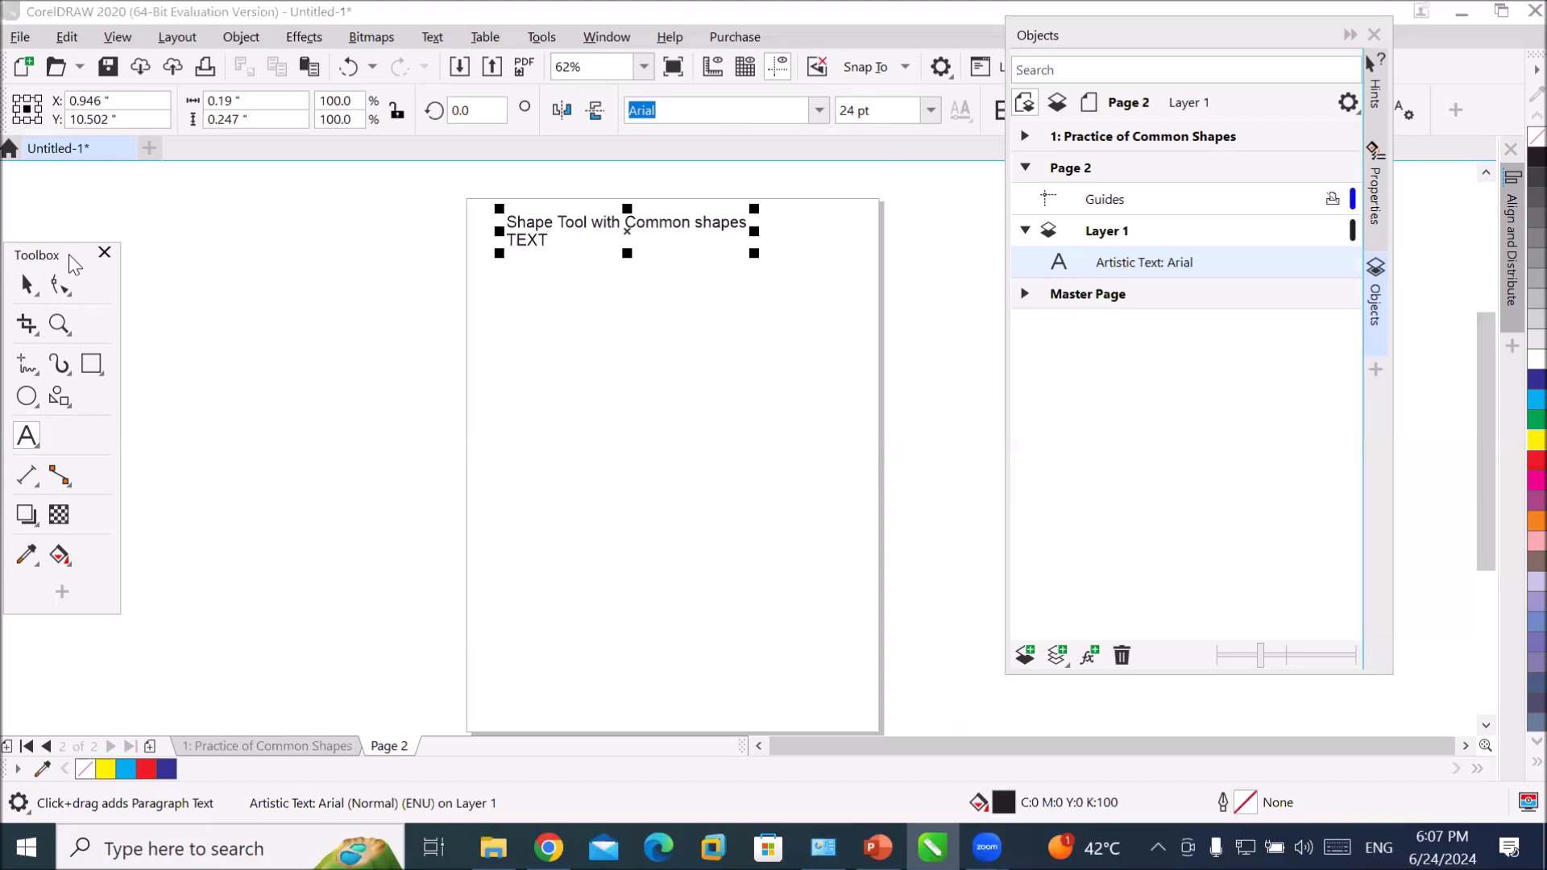
{"action": "left_click_drag", "start_coordinate": [69, 255], "coordinate": [250, 214]}
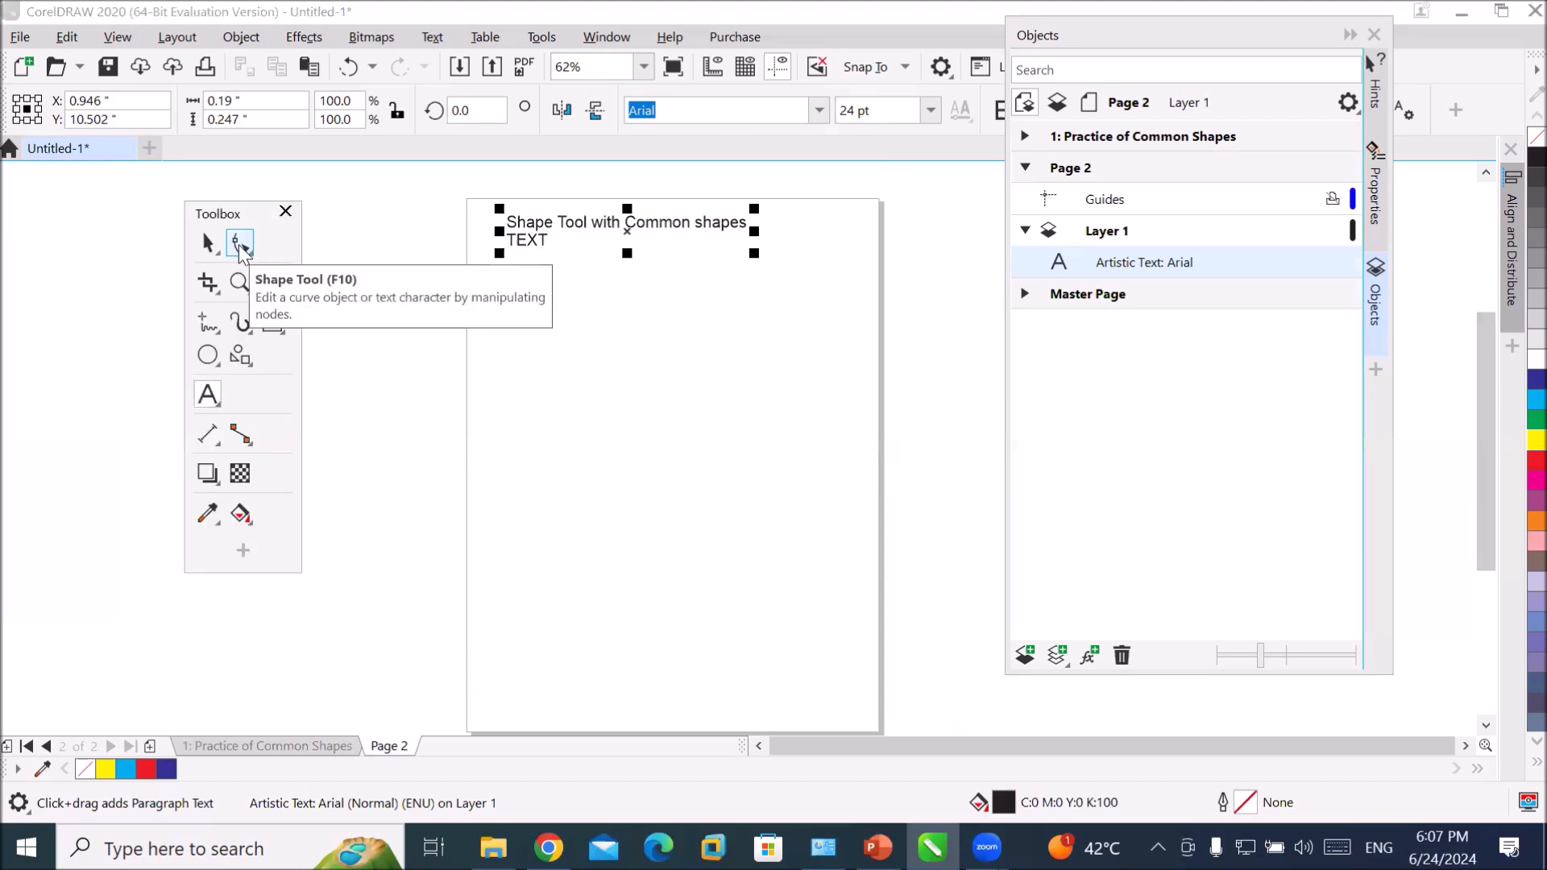
{"action": "left_click", "coordinate": [240, 244]}
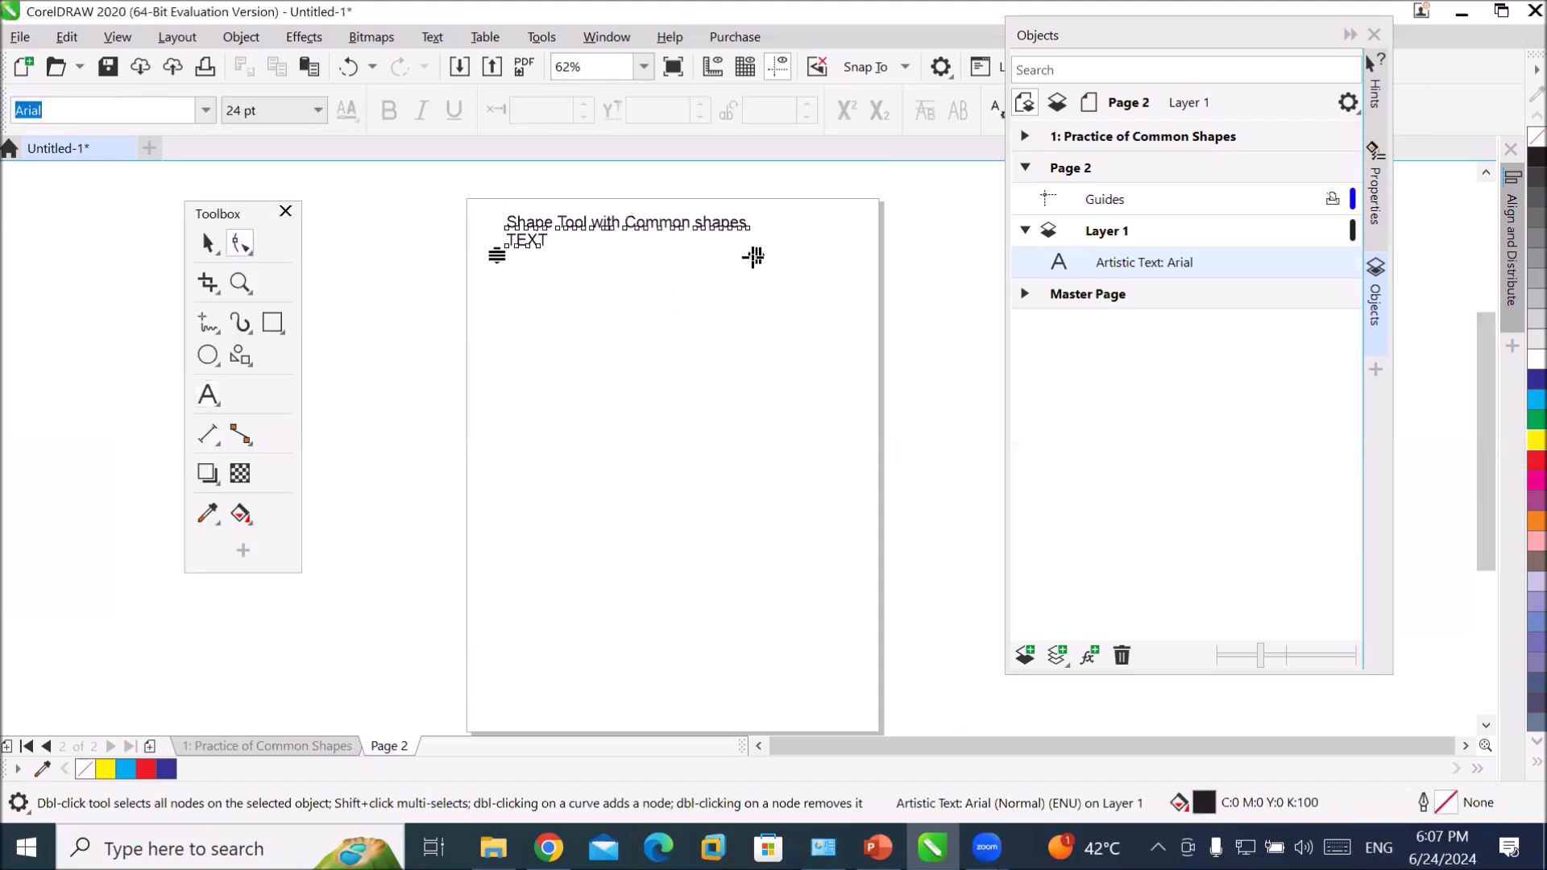
{"action": "left_click_drag", "start_coordinate": [757, 256], "coordinate": [863, 266]}
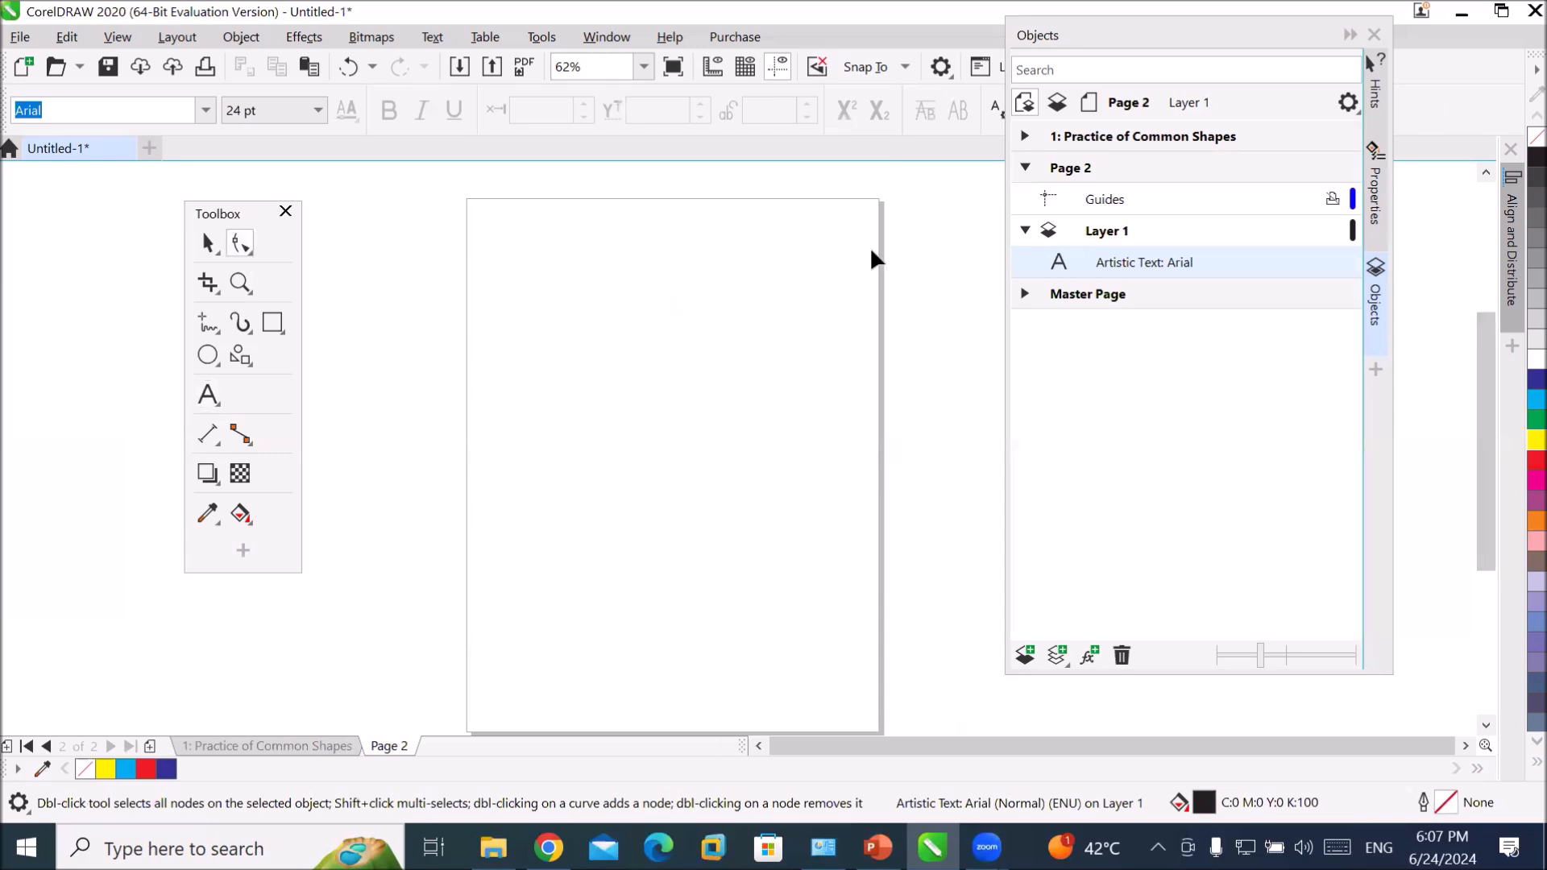
{"action": "scroll", "coordinate": [886, 243], "scroll_direction": "up", "scroll_amount": 2}
{"action": "left_click", "coordinate": [225, 219]}
{"action": "left_click_drag", "start_coordinate": [225, 219], "coordinate": [42, 388]}
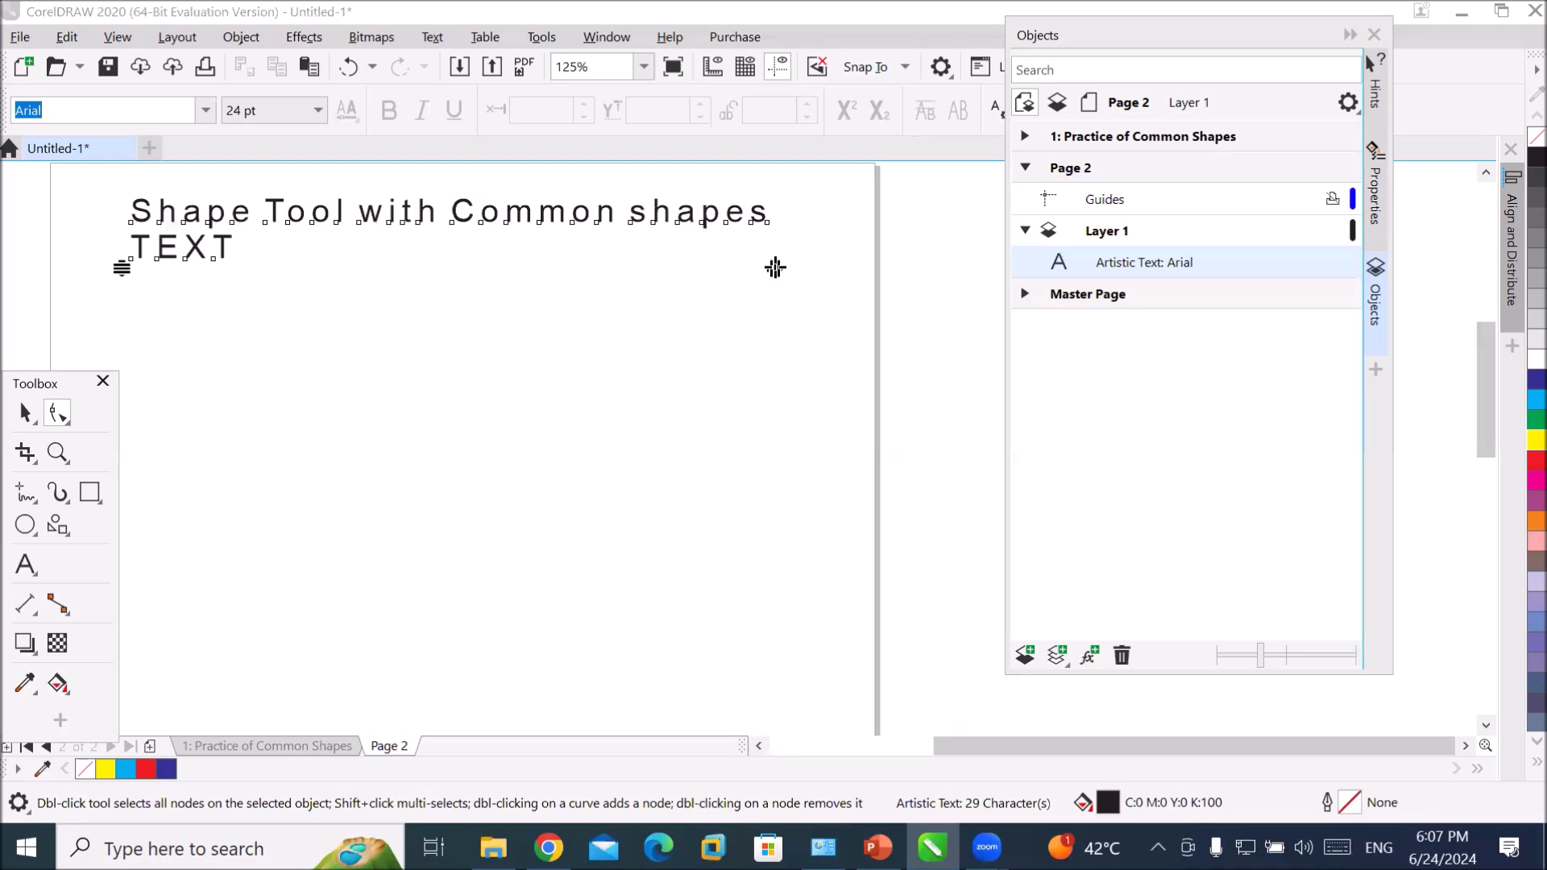
- Increase the line spacing with the Shape tool so "TEXT" sits farther below the first line
{"action": "left_click", "coordinate": [741, 269]}
{"action": "mouse_move", "coordinate": [741, 270]}
{"action": "left_mouse_down"}
{"action": "mouse_move", "coordinate": [371, 266]}
{"action": "mouse_move", "coordinate": [846, 281]}
{"action": "mouse_move", "coordinate": [587, 280]}
{"action": "mouse_move", "coordinate": [767, 264]}
{"action": "left_mouse_up"}
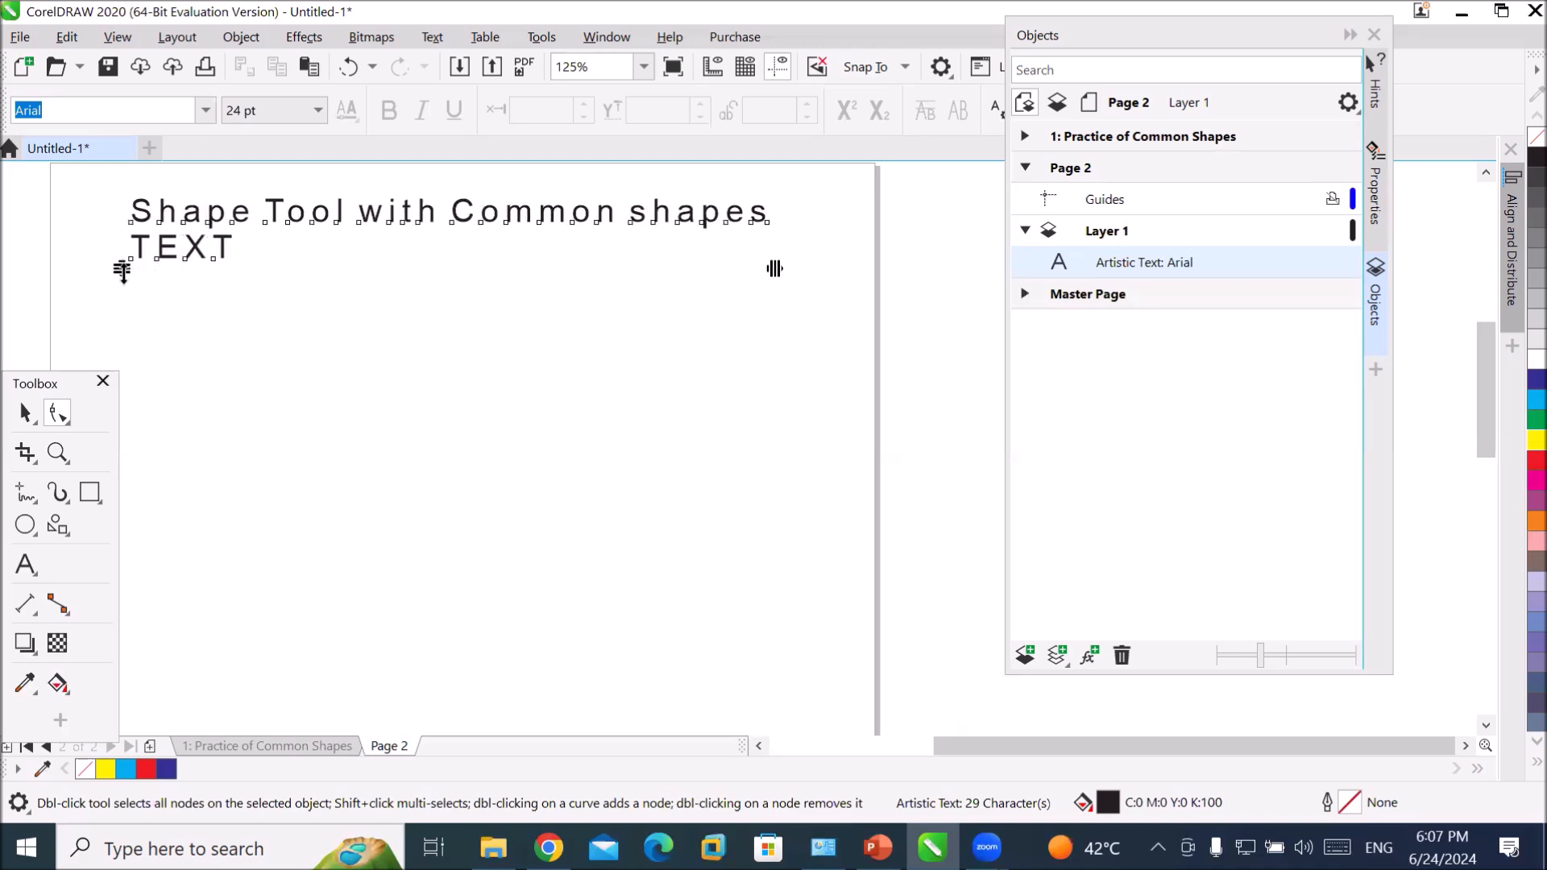
{"action": "left_click_drag", "start_coordinate": [124, 270], "coordinate": [123, 302]}
{"action": "left_click_drag", "start_coordinate": [104, 423], "coordinate": [148, 307]}
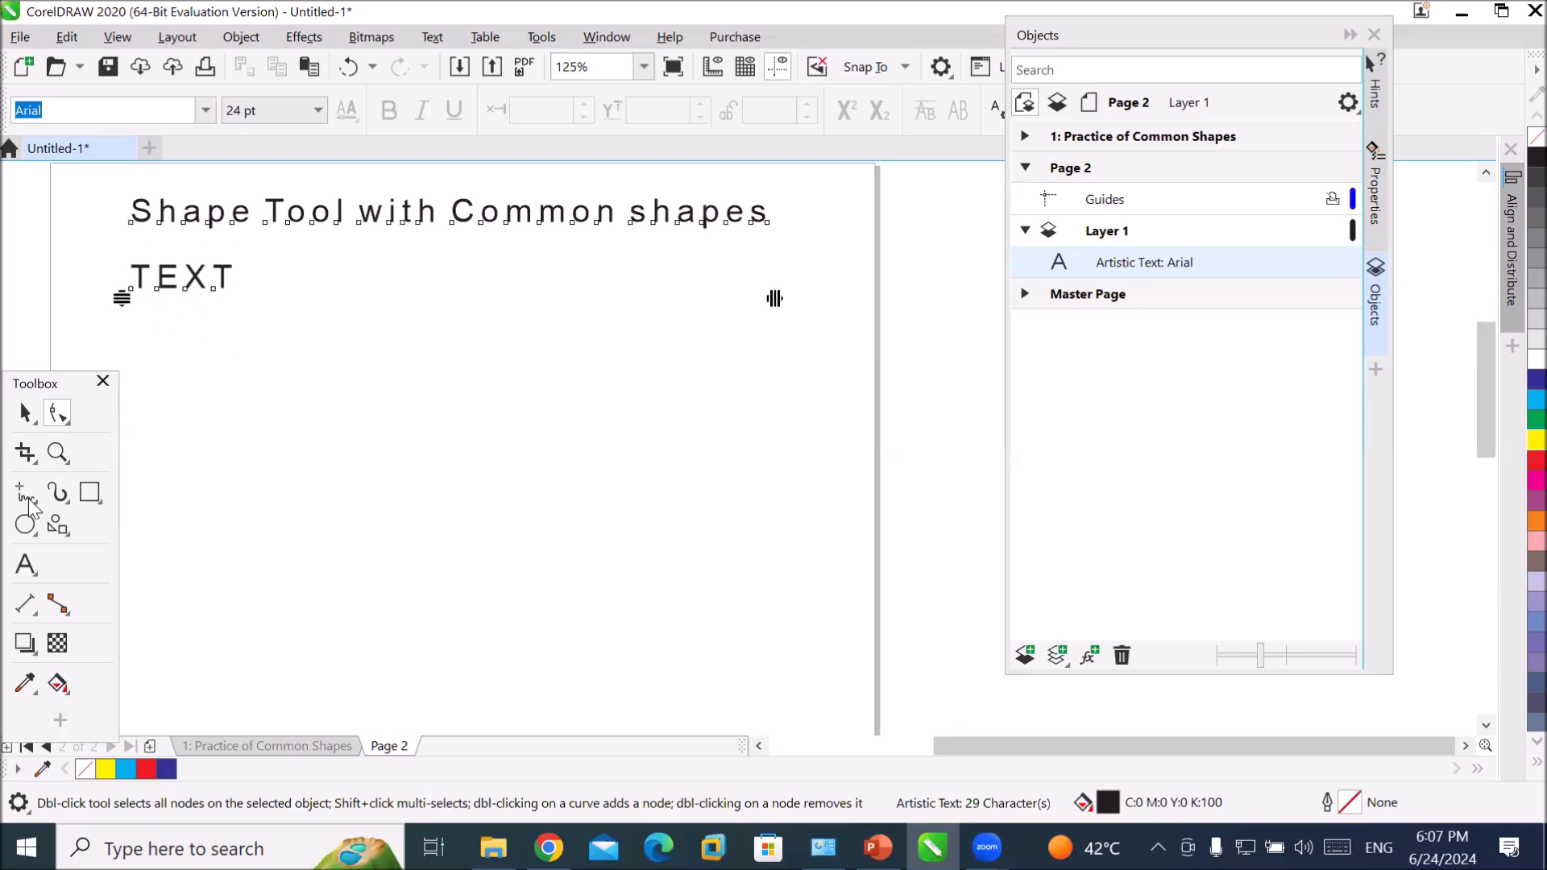
- Set the word "TEXT" in Franklin Gothic Heavy and fill it red
{"action": "left_click", "coordinate": [28, 572]}
{"action": "left_click", "coordinate": [232, 278]}
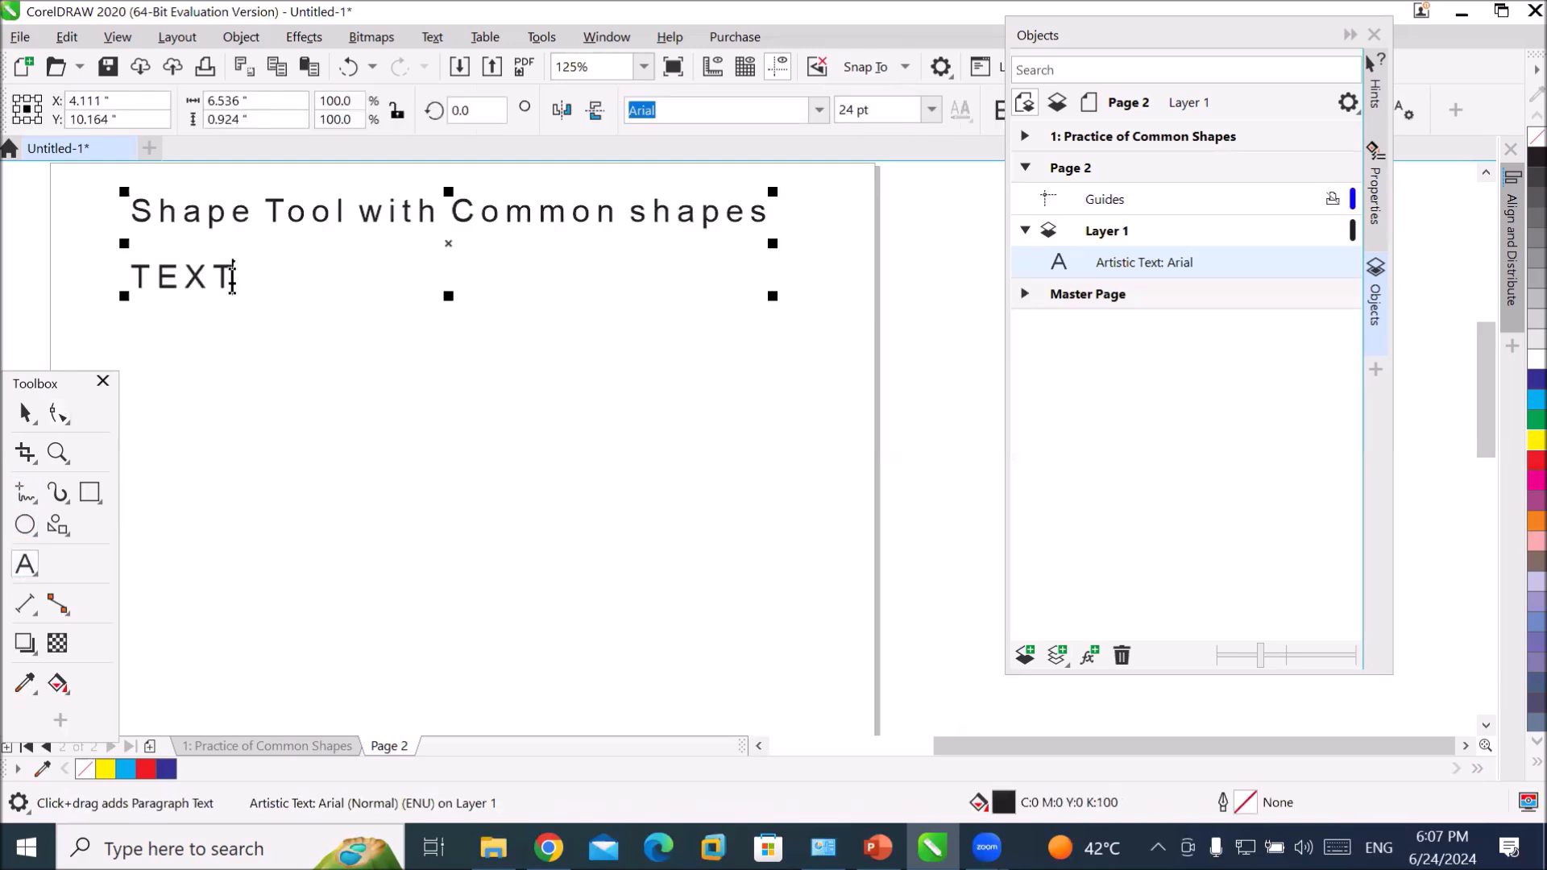
{"action": "left_click_drag", "start_coordinate": [232, 278], "coordinate": [129, 278]}
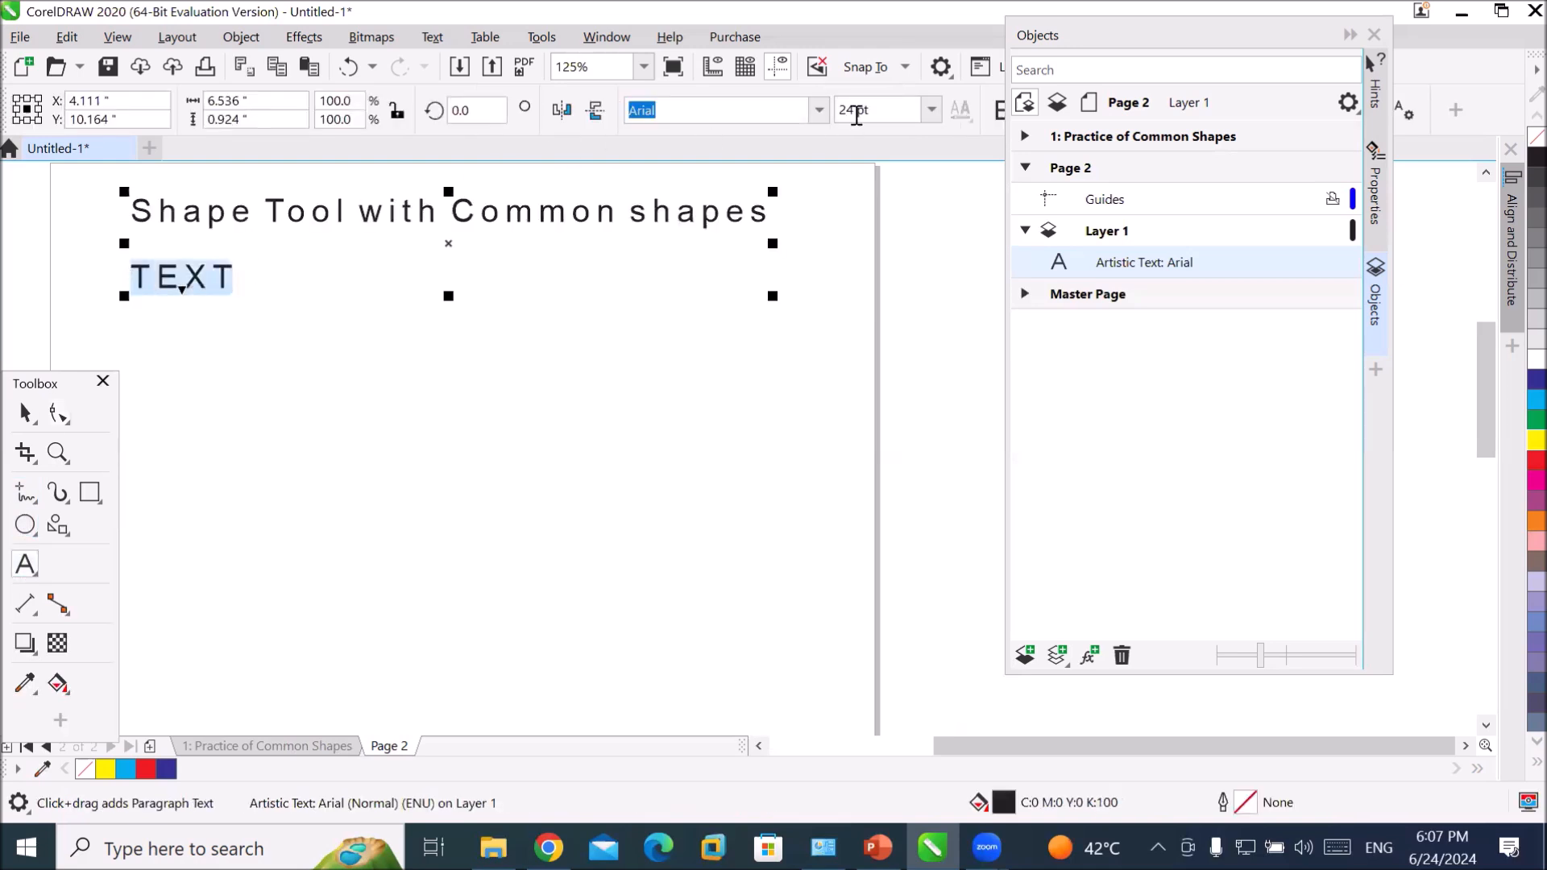
{"action": "left_click", "coordinate": [818, 110]}
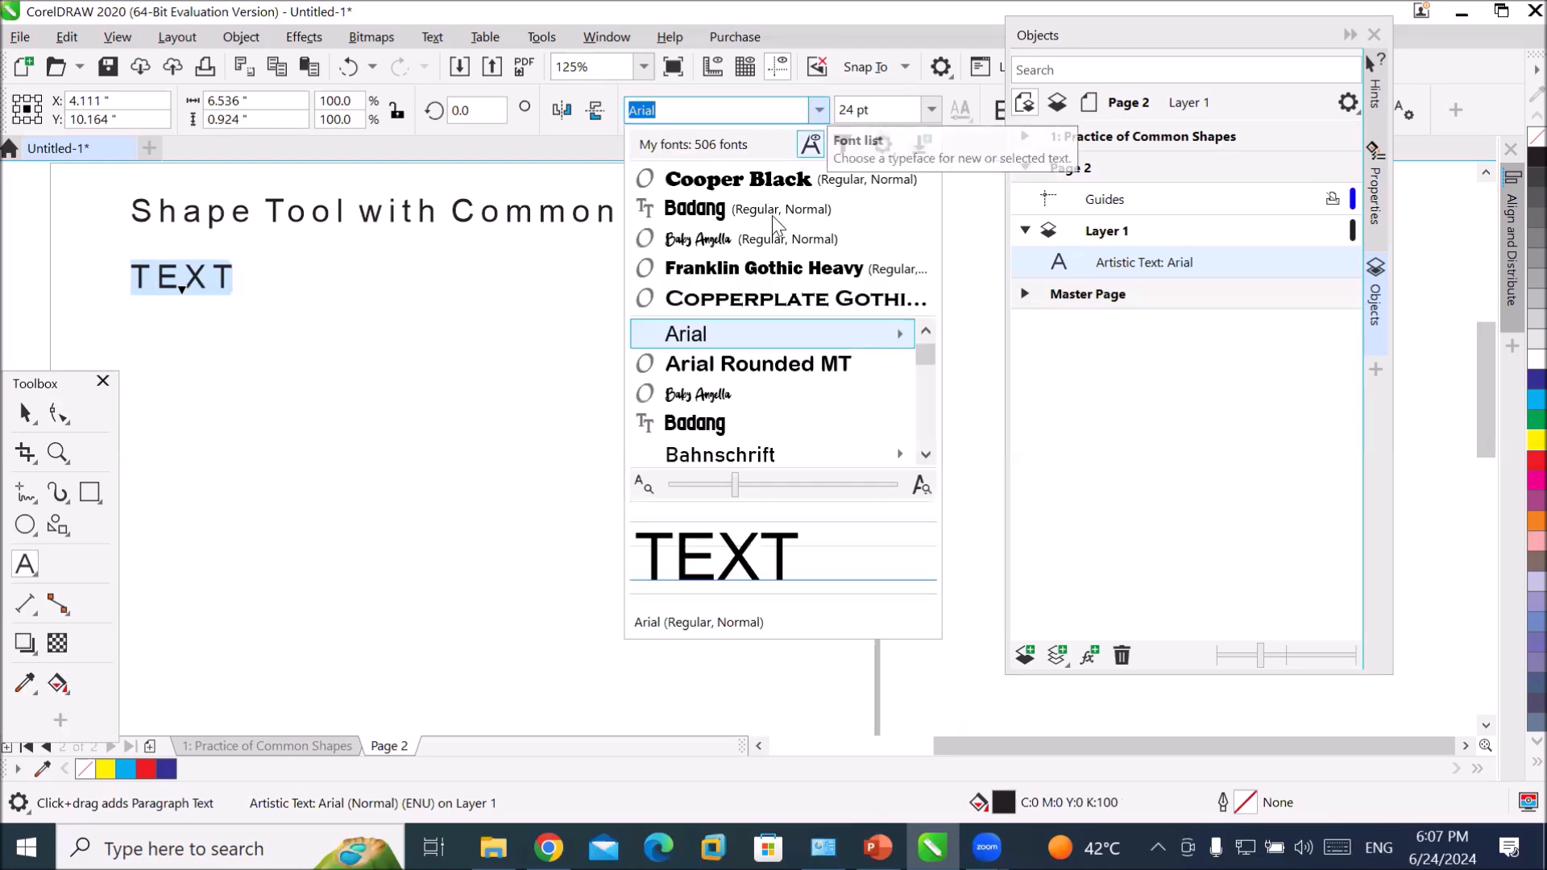
{"action": "left_click", "coordinate": [743, 266]}
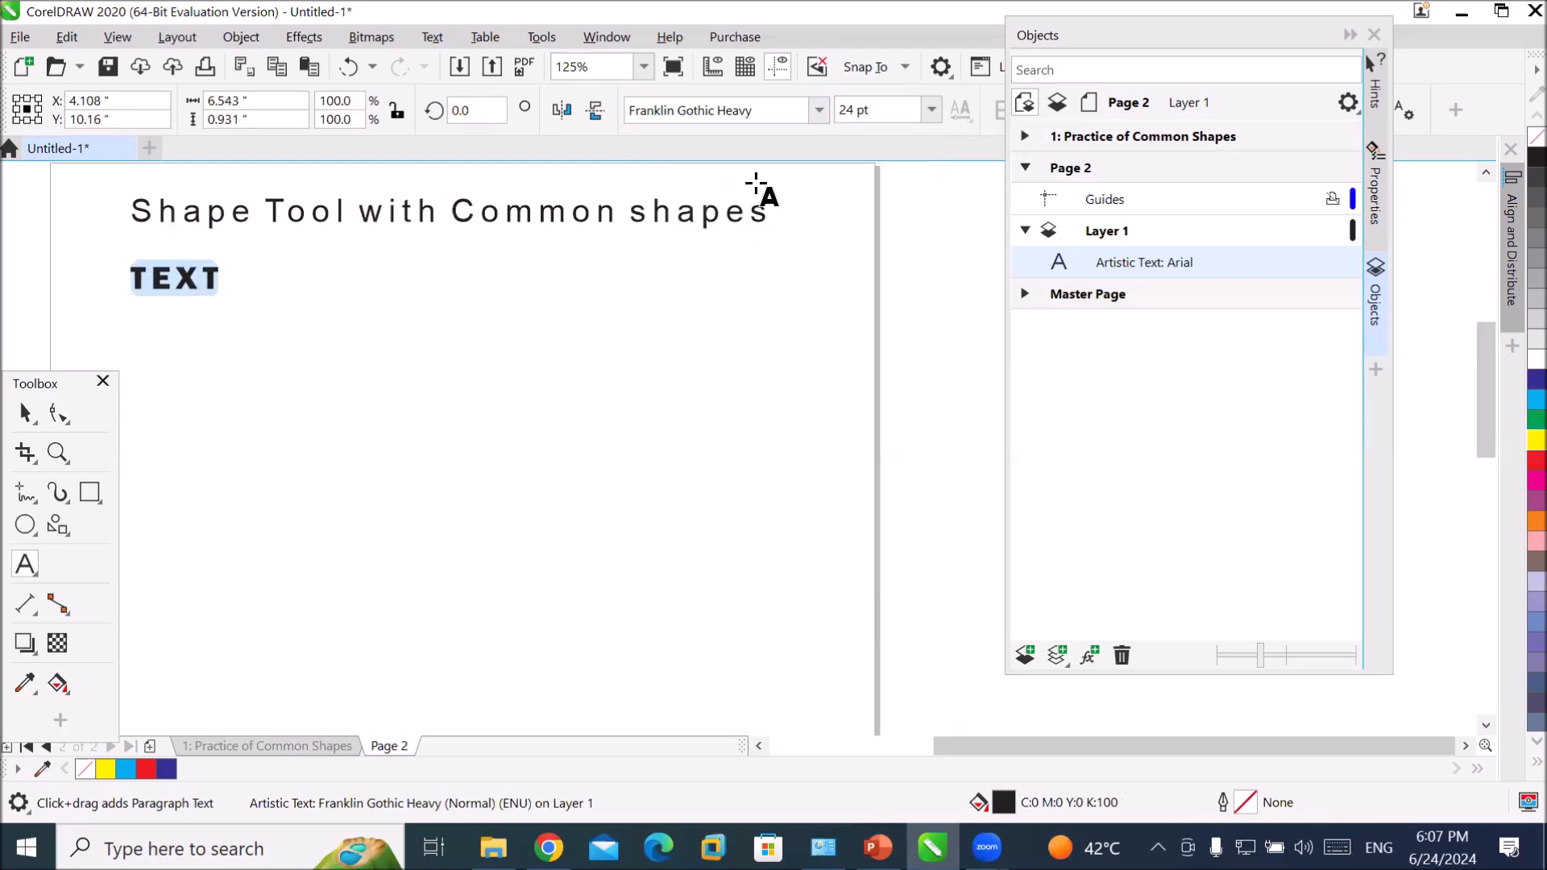
{"action": "left_click", "coordinate": [1536, 459]}
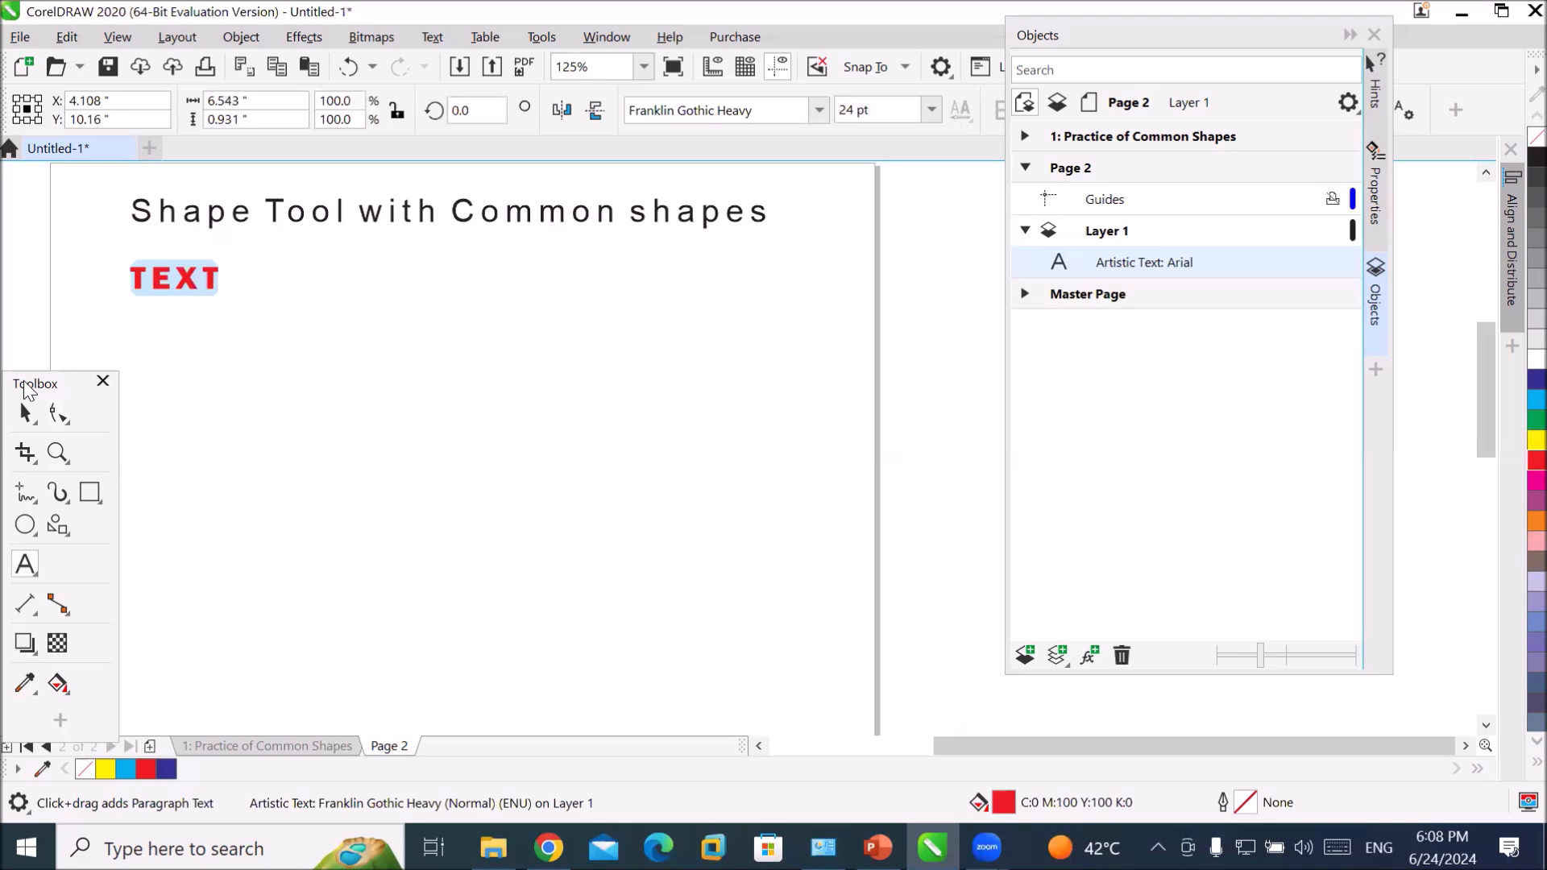
- Tighten the letter spacing of both text lines with the Shape tool and spread it out again slightly wider than before
{"action": "left_click_drag", "start_coordinate": [23, 384], "coordinate": [650, 335]}
{"action": "left_click", "coordinate": [684, 365]}
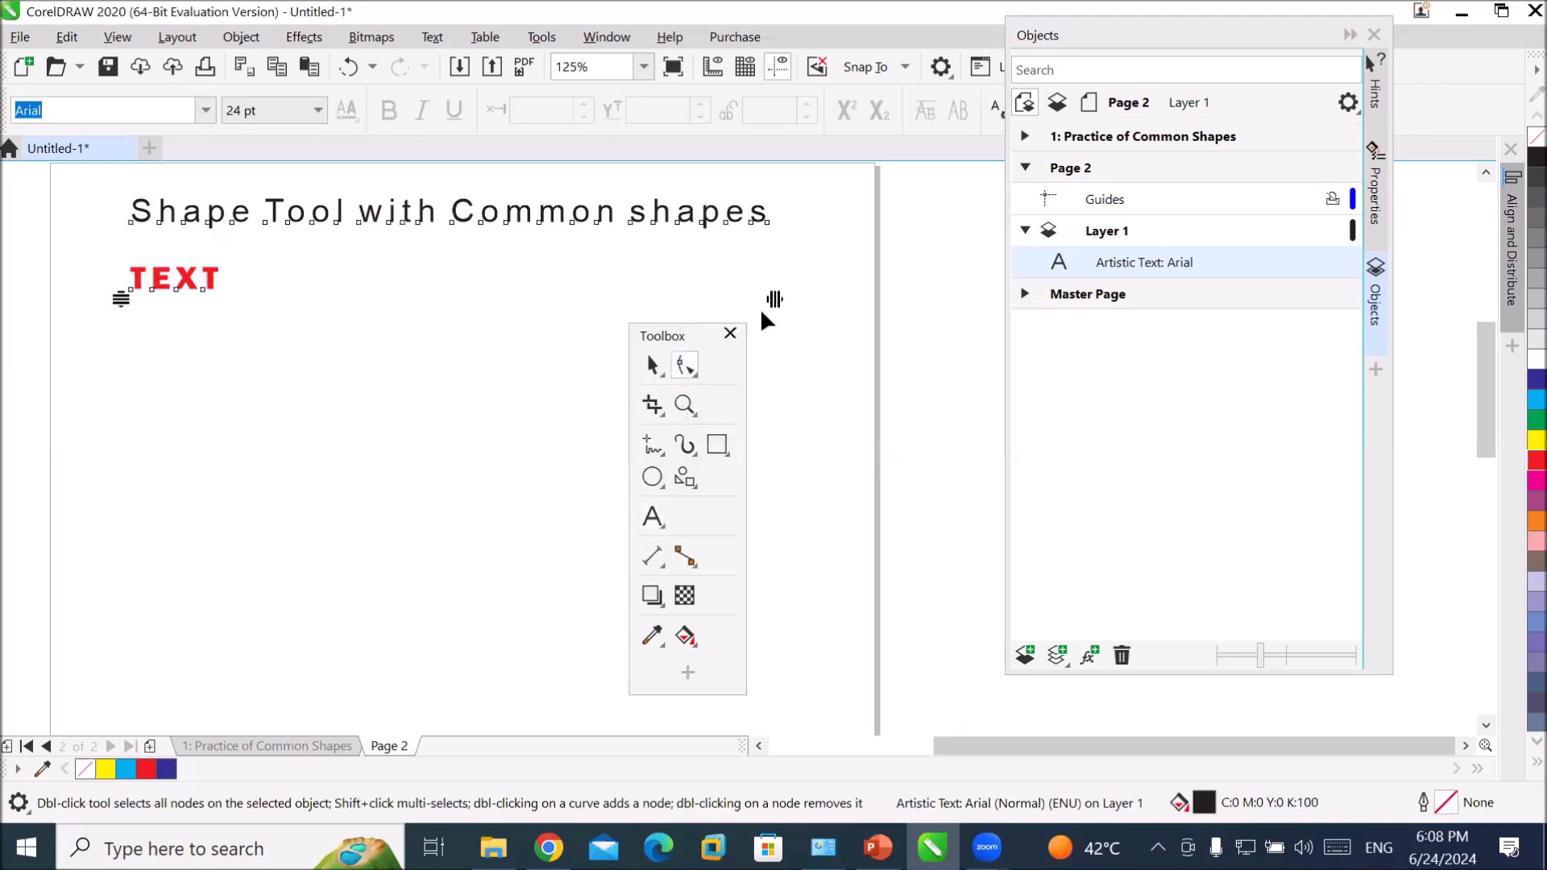
{"action": "left_click_drag", "start_coordinate": [774, 298], "coordinate": [521, 291]}
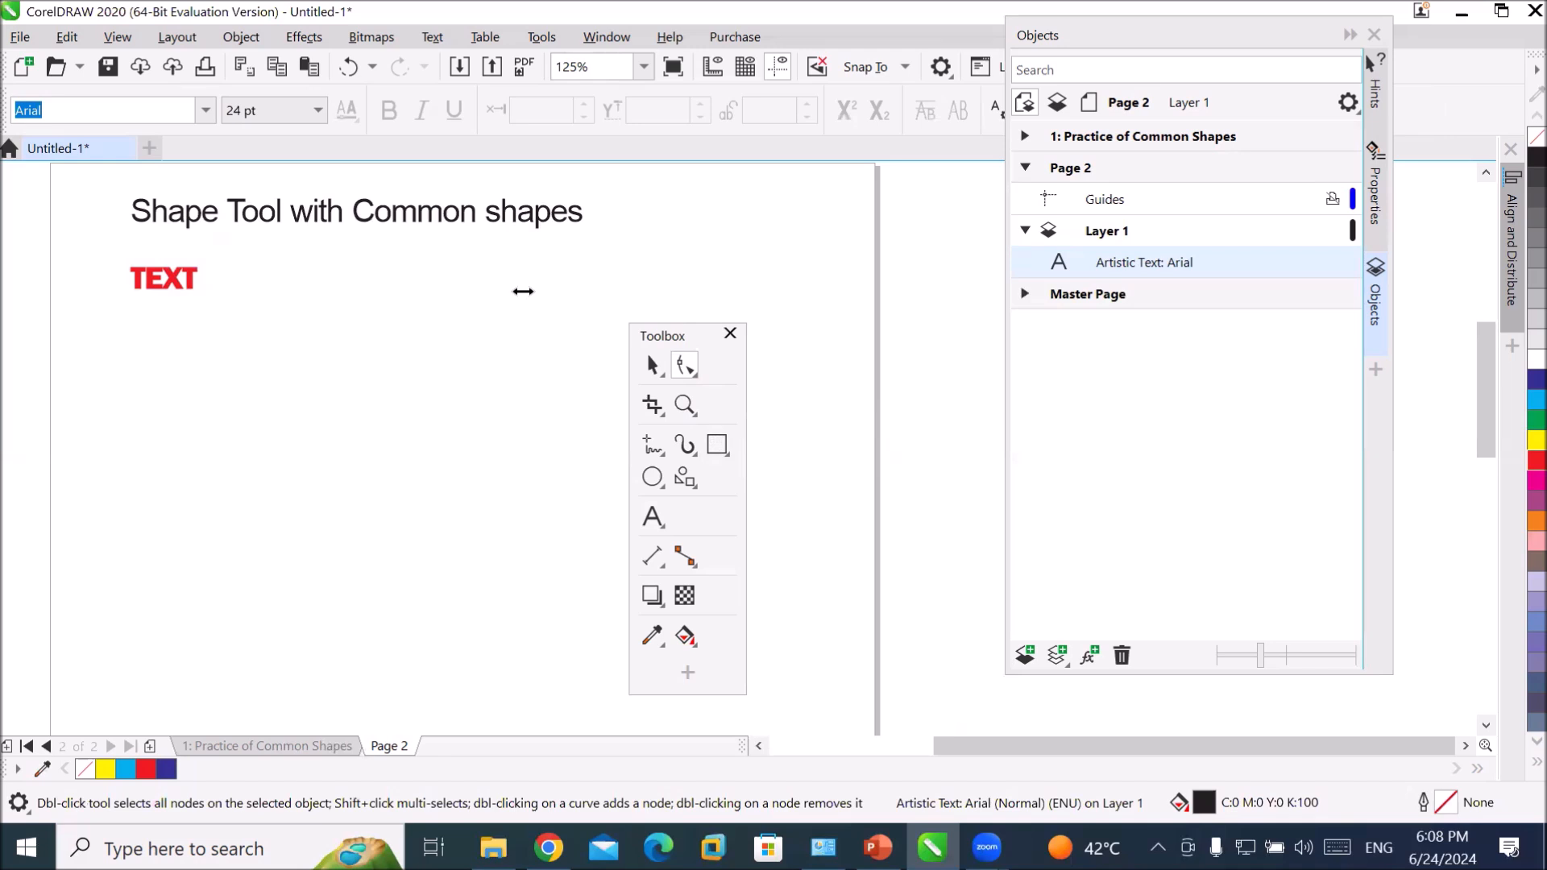
{"action": "left_click_drag", "start_coordinate": [523, 291], "coordinate": [797, 270]}
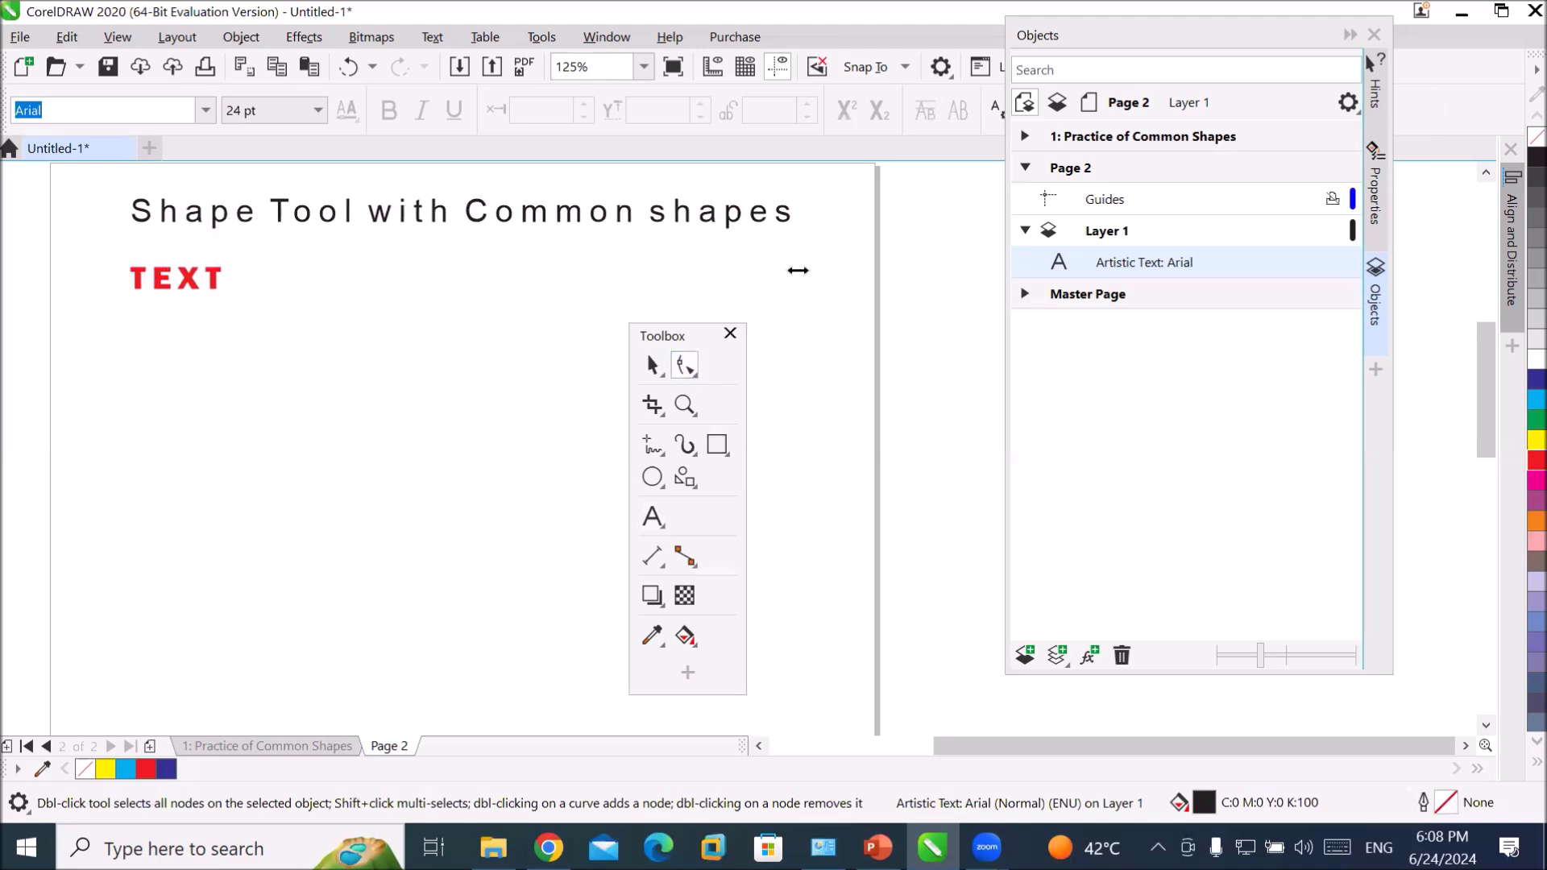
{"action": "left_click", "coordinate": [797, 270]}
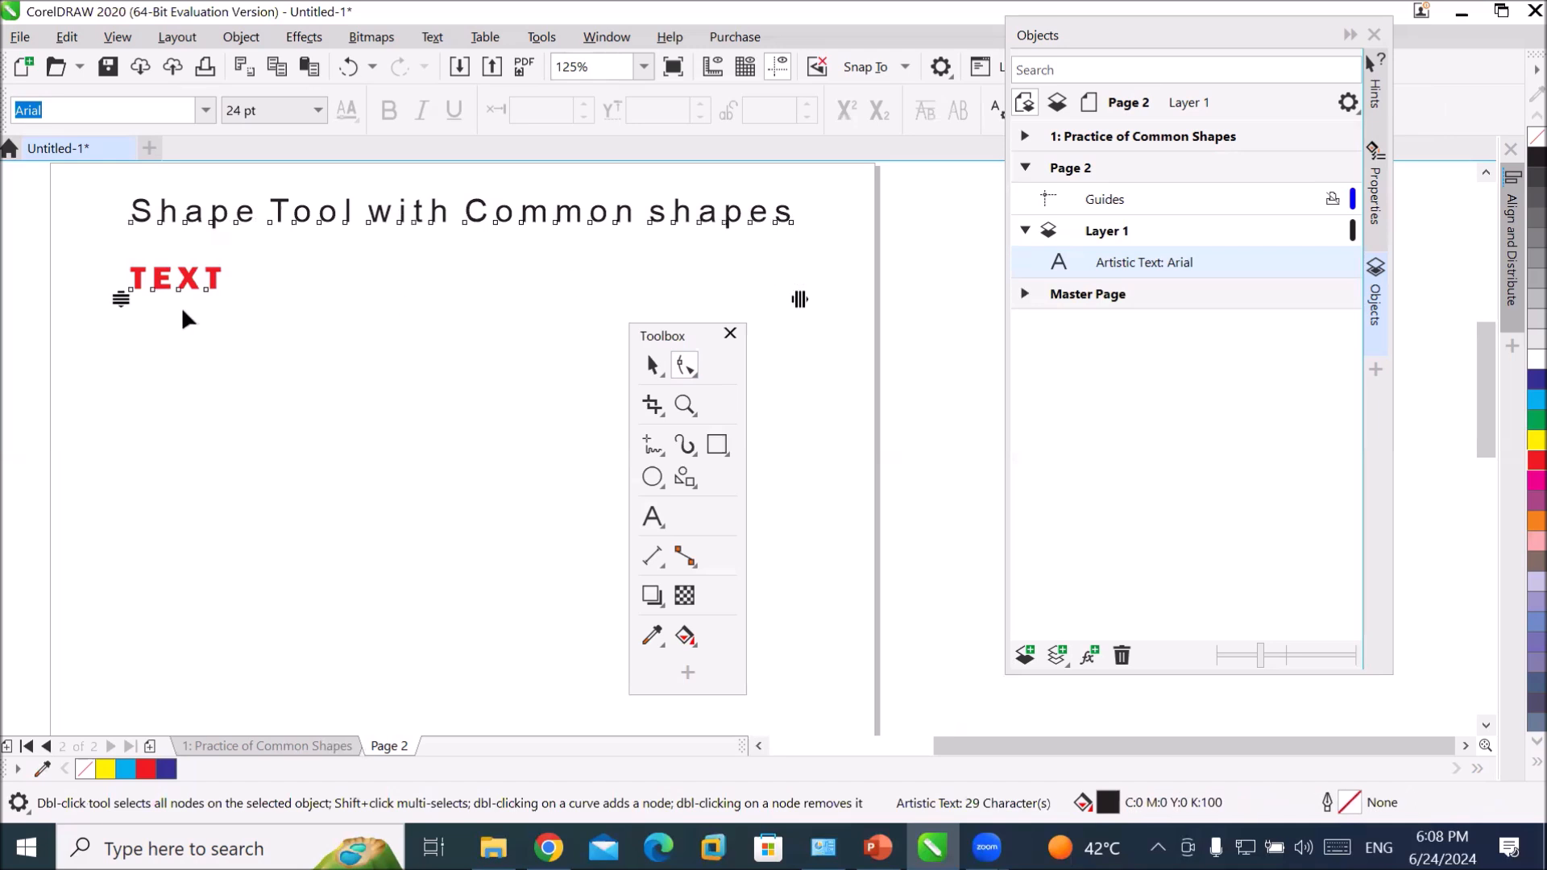
- Reduce the line spacing with the Shape tool, briefly overlapping the lines, until "TEXT" sits close beneath the first line
{"action": "left_click_drag", "start_coordinate": [118, 300], "coordinate": [176, 260]}
{"action": "scroll", "coordinate": [155, 200], "scroll_direction": "up", "scroll_amount": 4}
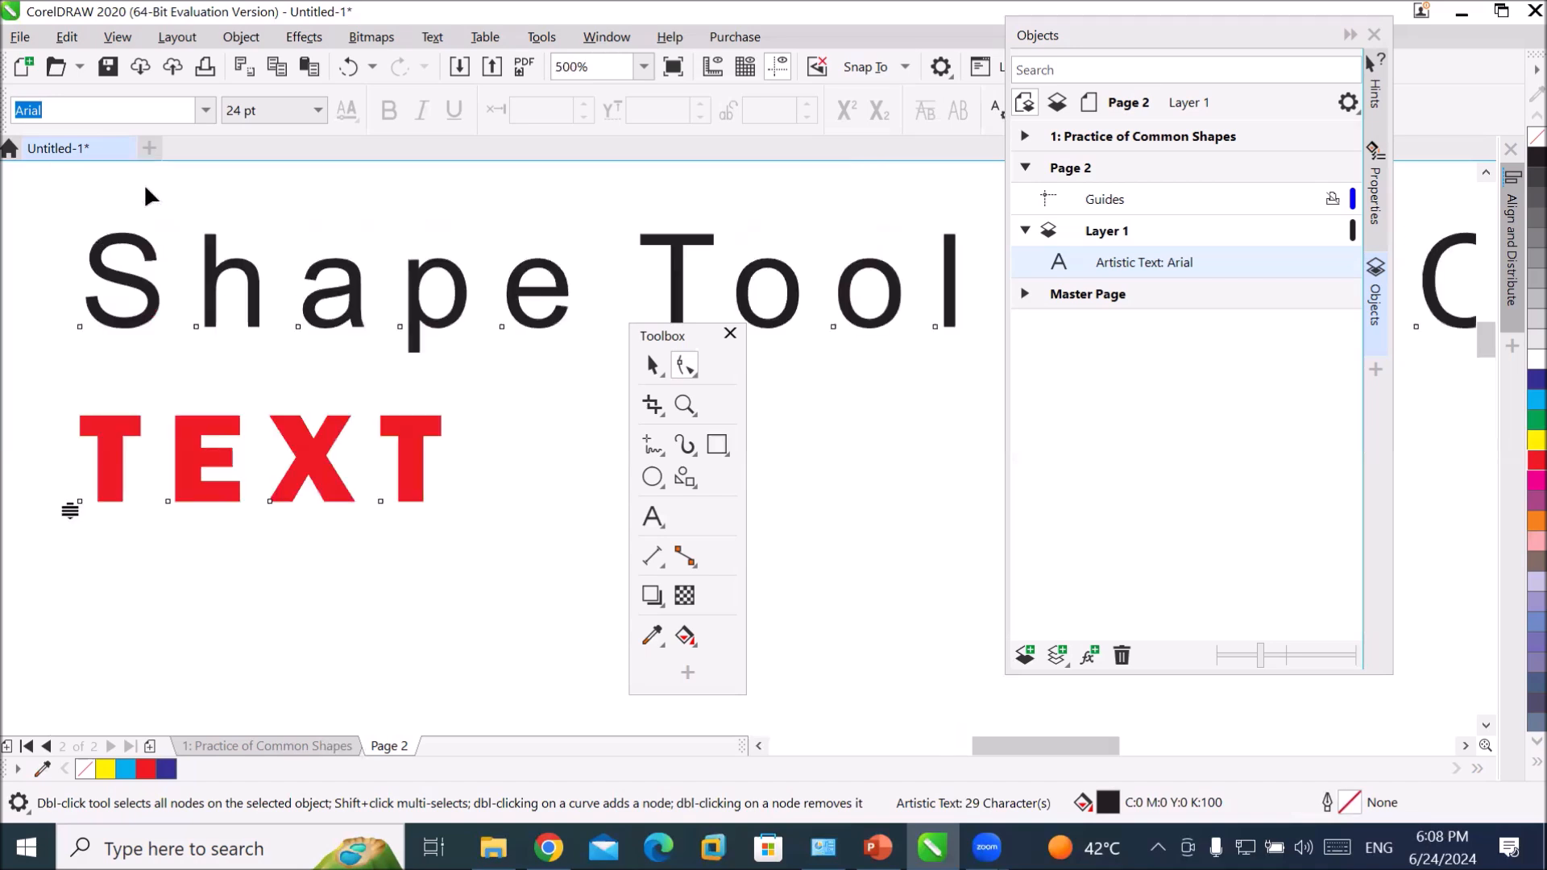
{"action": "left_click_drag", "start_coordinate": [66, 513], "coordinate": [112, 300]}
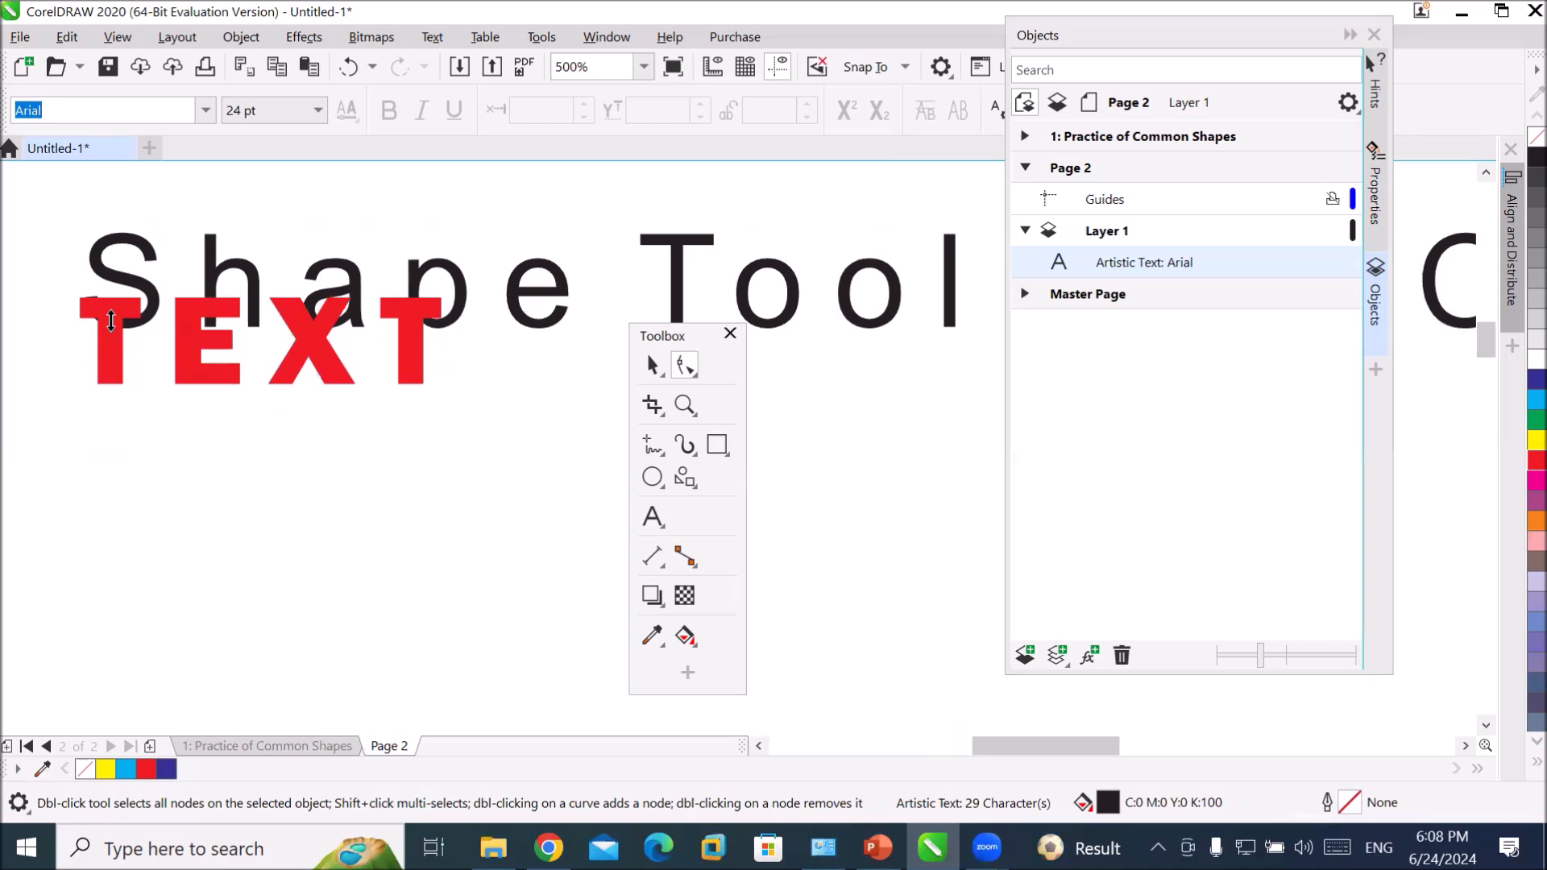
{"action": "left_click", "coordinate": [112, 326]}
{"action": "left_click_drag", "start_coordinate": [66, 392], "coordinate": [70, 449]}
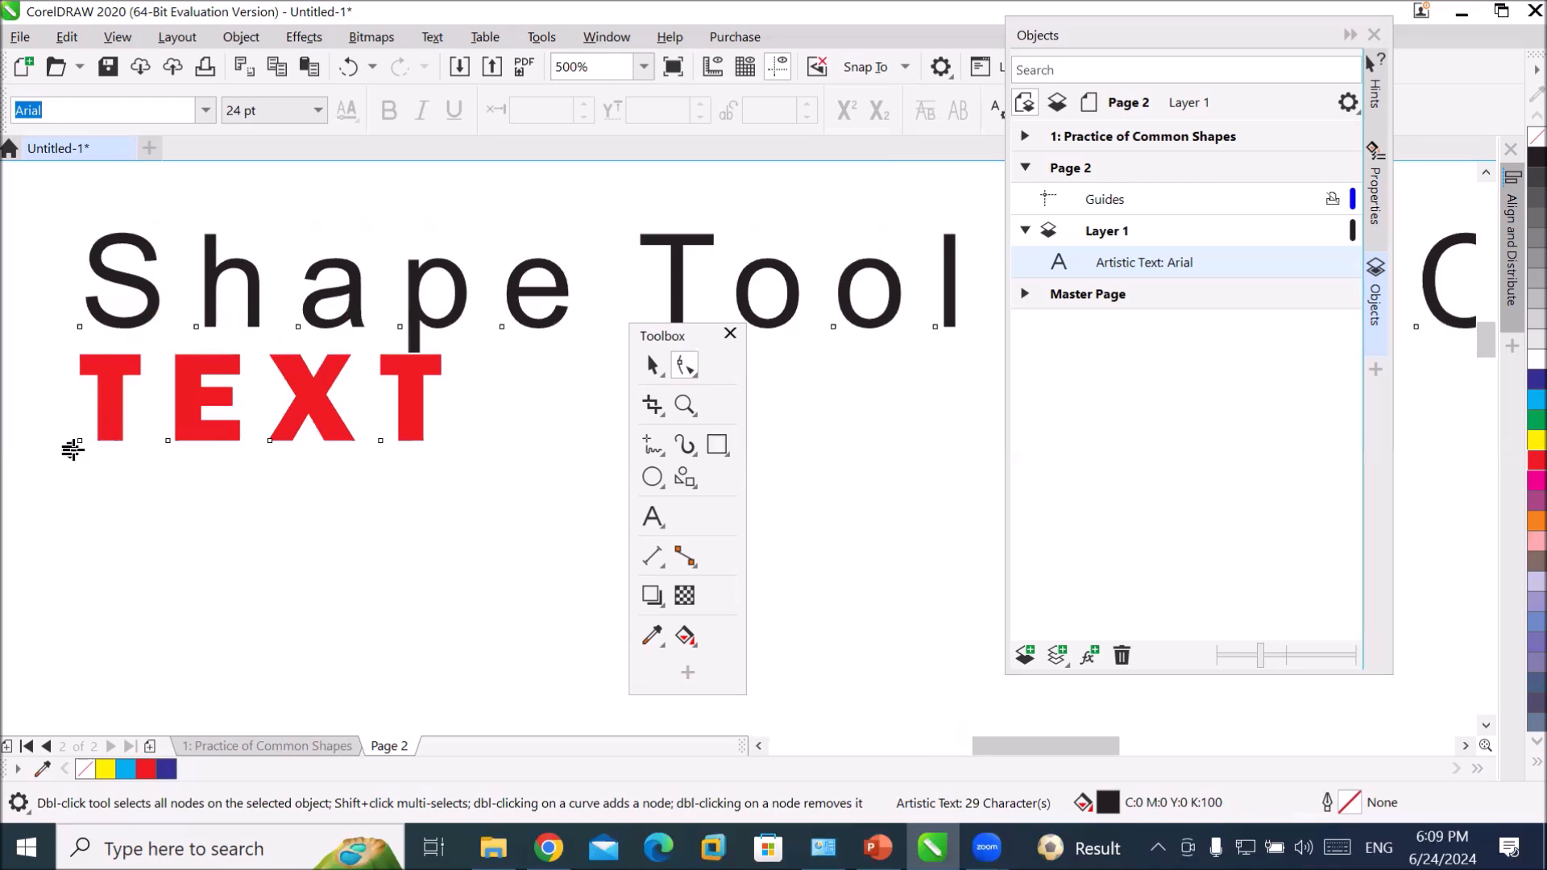
{"action": "left_click_drag", "start_coordinate": [70, 450], "coordinate": [81, 465]}
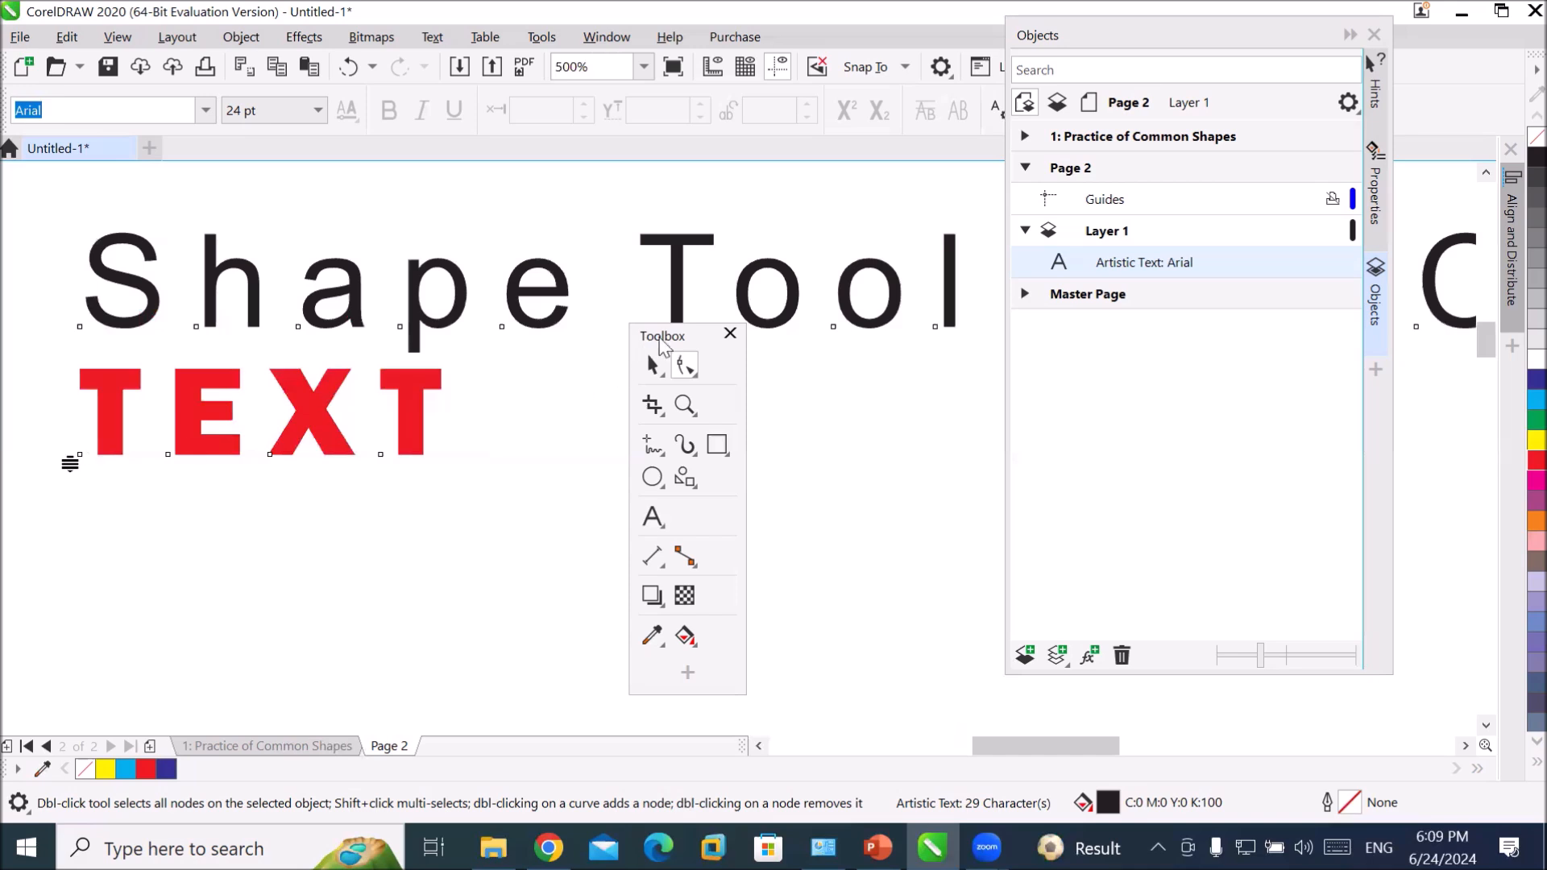
- Set the whole first line, "Shape Tool with Common shapes", in the Badang font
{"action": "left_click_drag", "start_coordinate": [675, 338], "coordinate": [838, 436]}
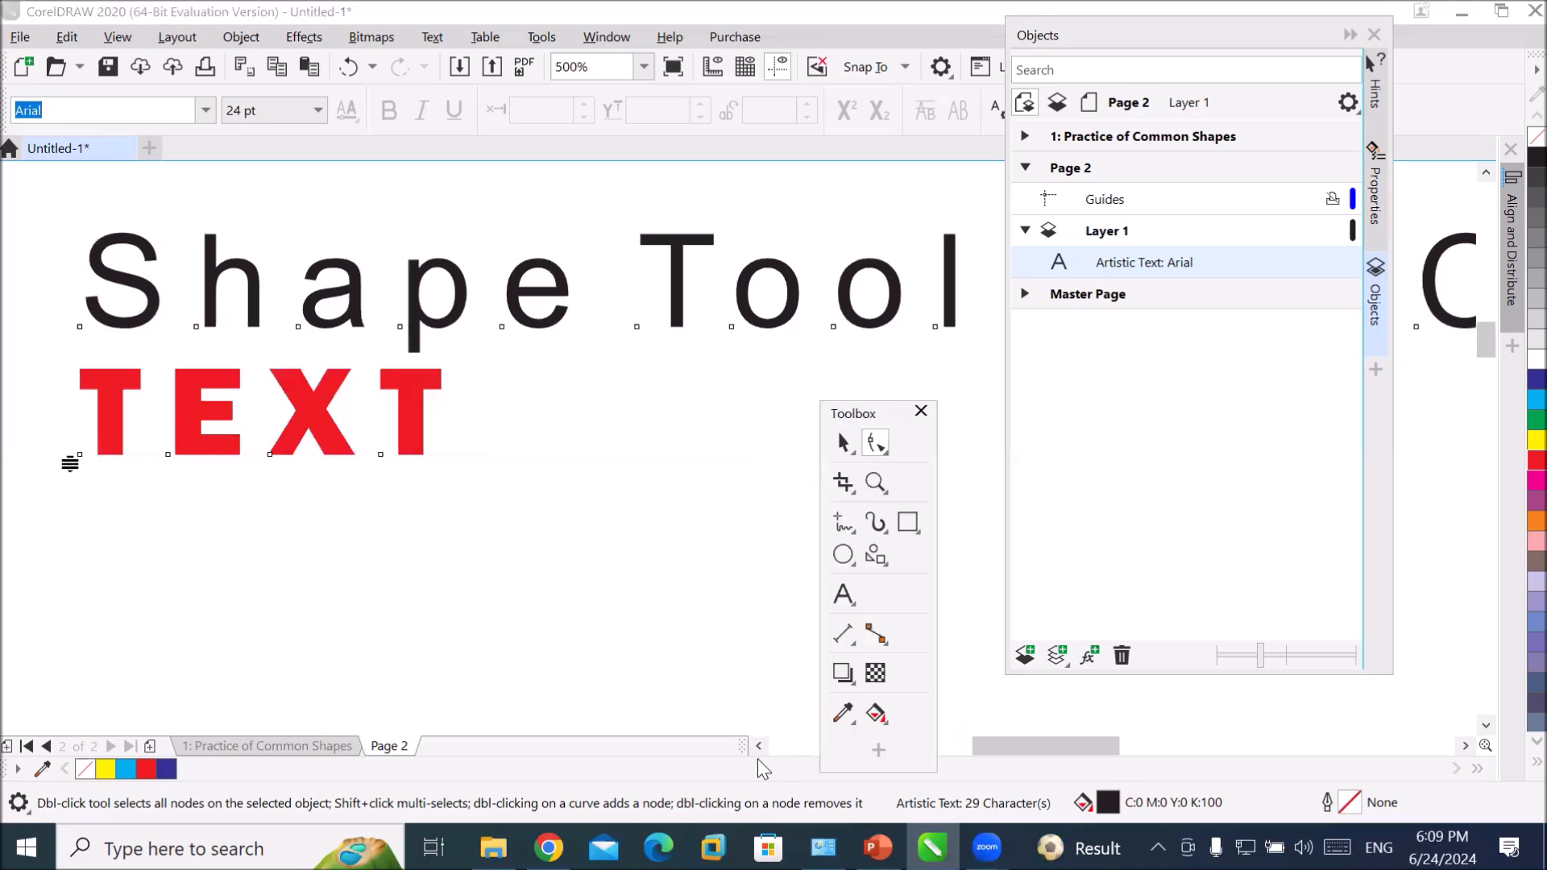
{"action": "left_click", "coordinate": [758, 749]}
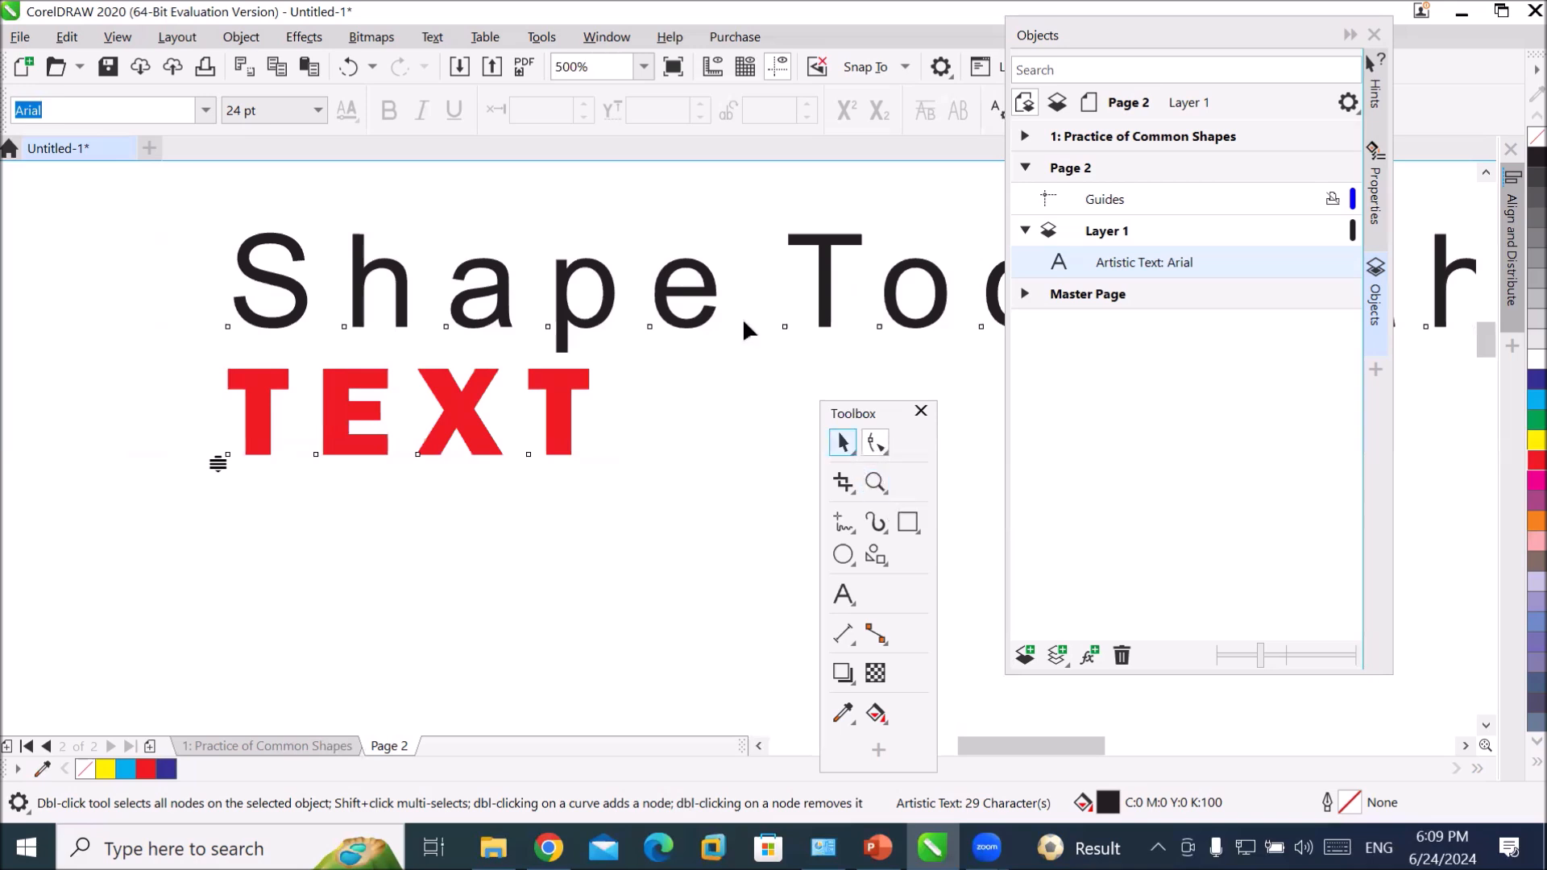
{"action": "scroll", "coordinate": [488, 322], "scroll_direction": "down", "scroll_amount": 1}
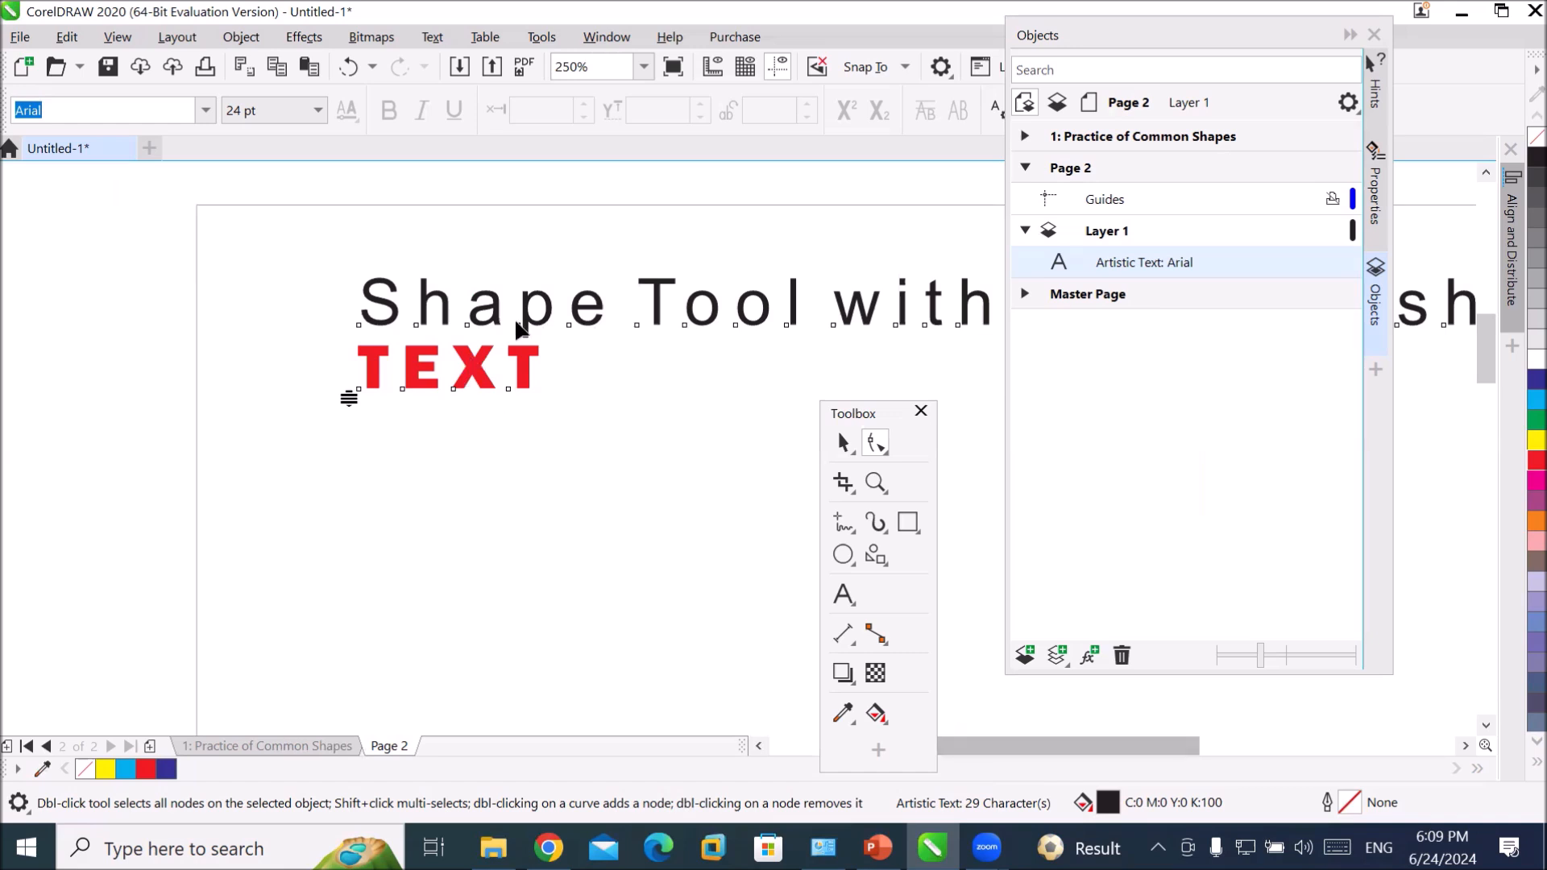
{"action": "left_click", "coordinate": [843, 596]}
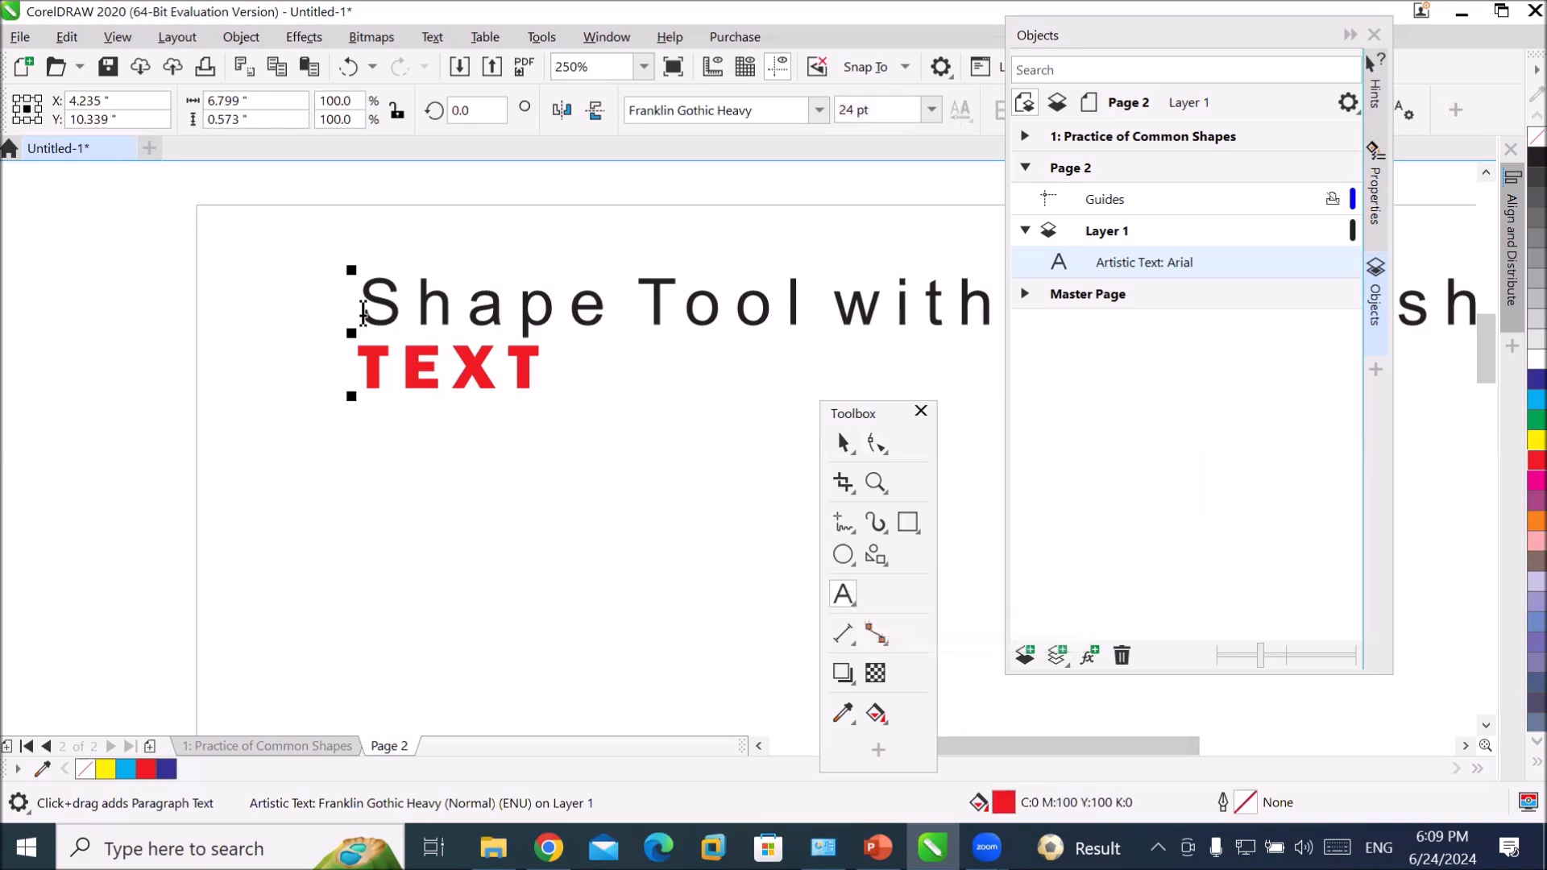
{"action": "left_click_drag", "start_coordinate": [373, 307], "coordinate": [985, 317]}
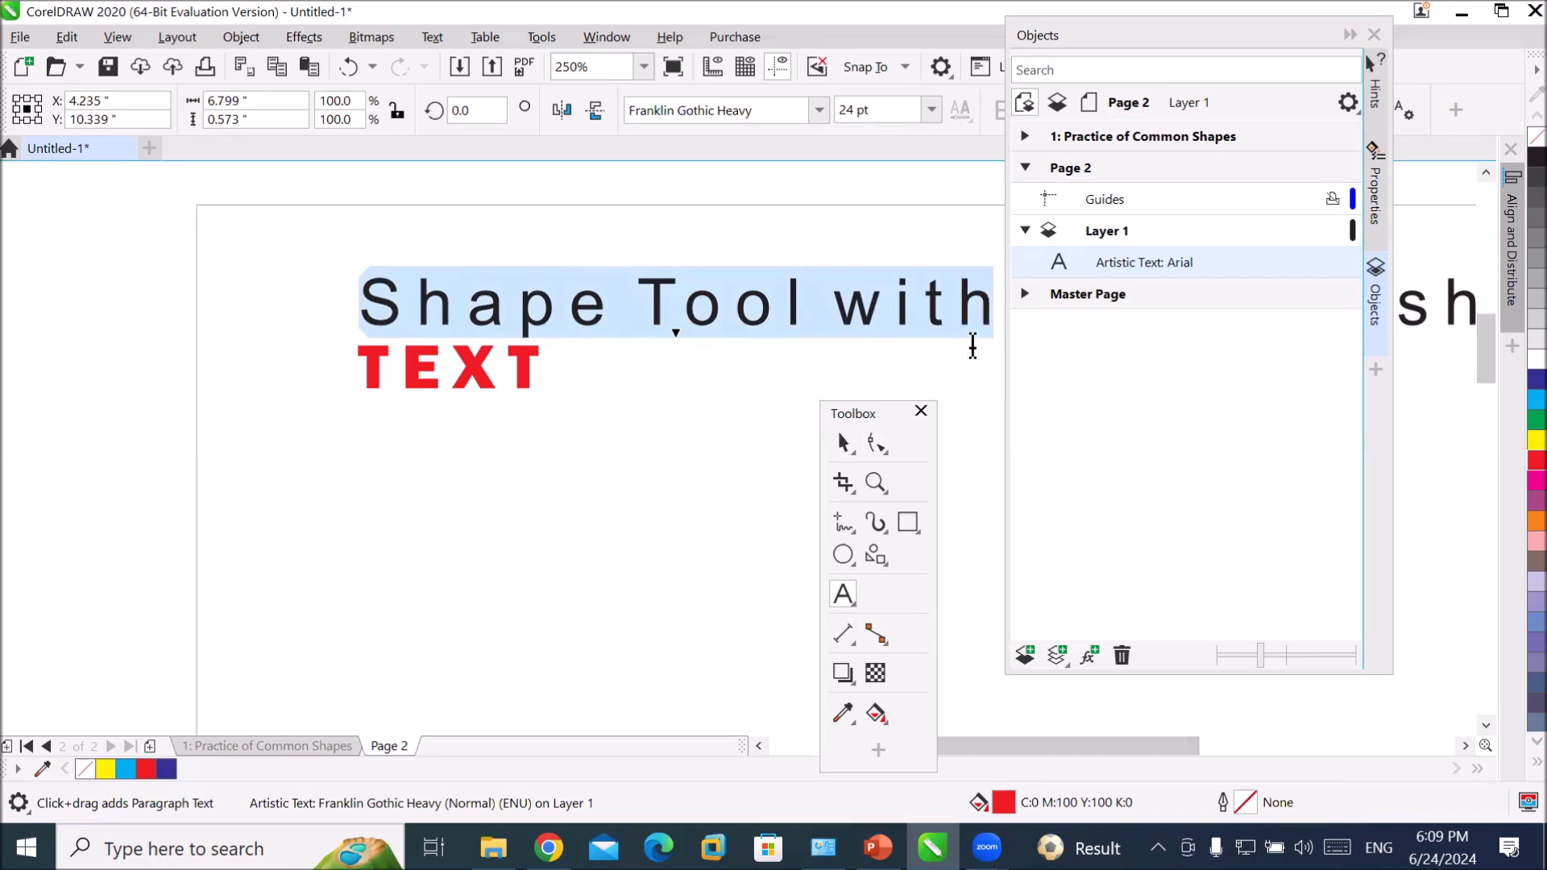
{"action": "scroll", "coordinate": [958, 432], "scroll_direction": "down", "scroll_amount": 2}
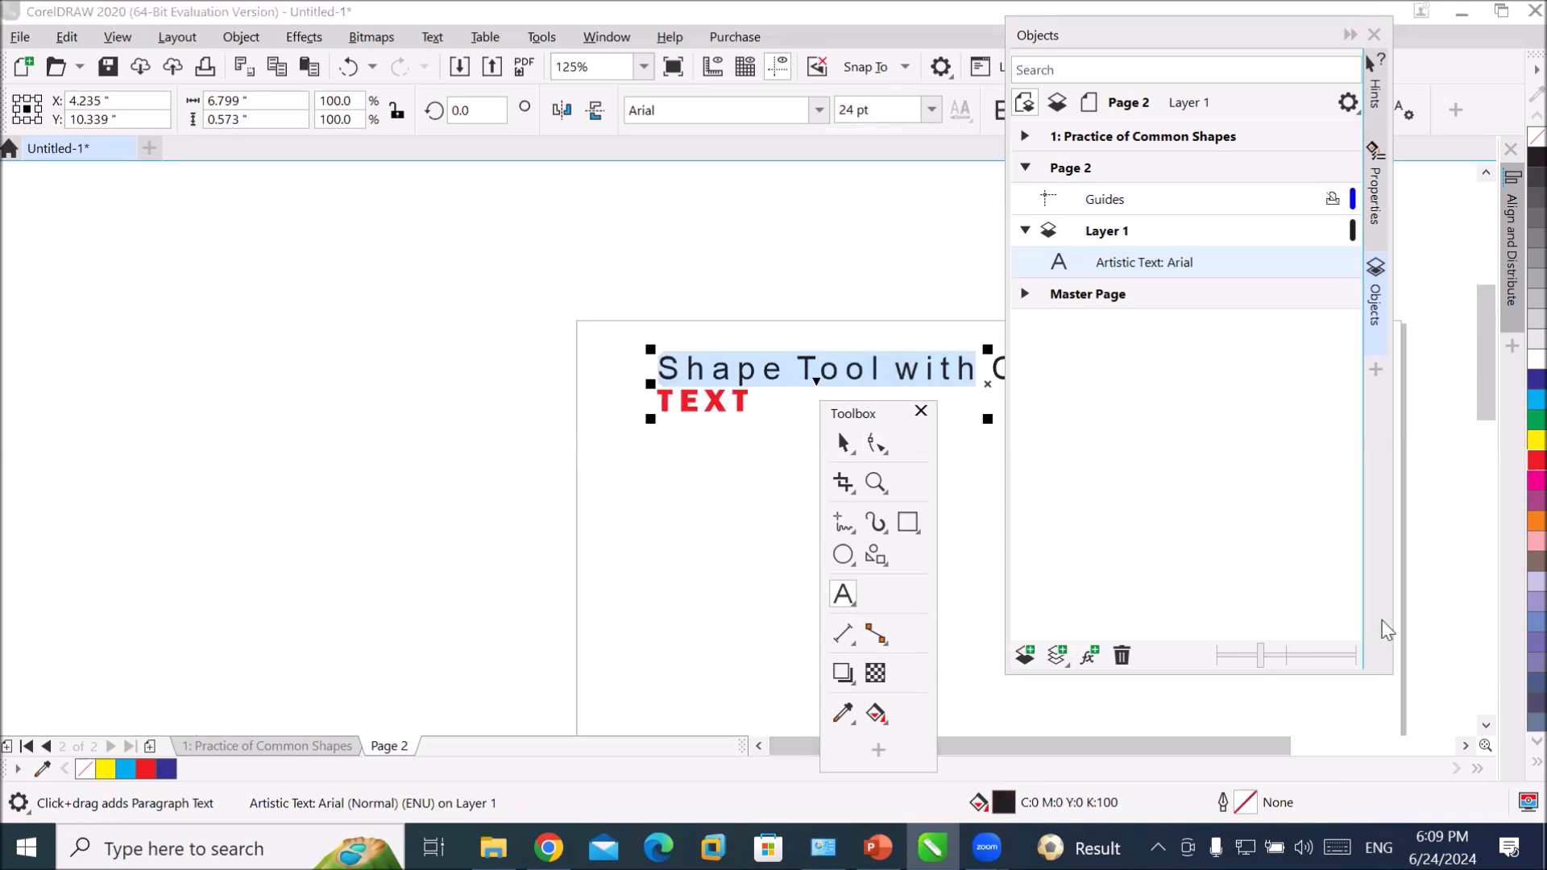
{"action": "left_click", "coordinate": [1467, 744]}
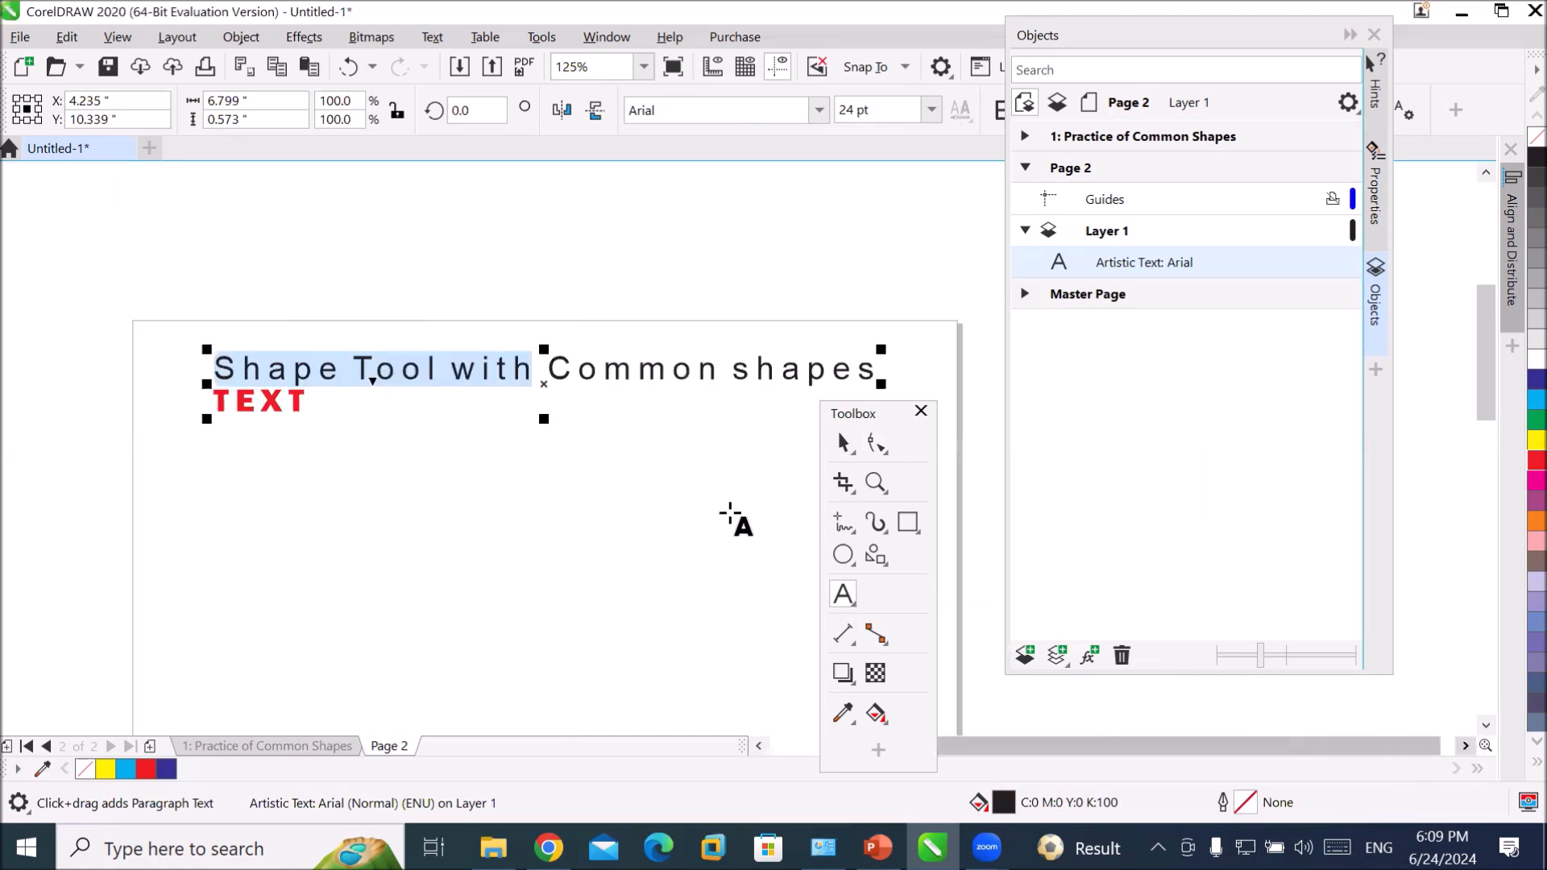
{"action": "left_click_drag", "start_coordinate": [214, 368], "coordinate": [868, 371]}
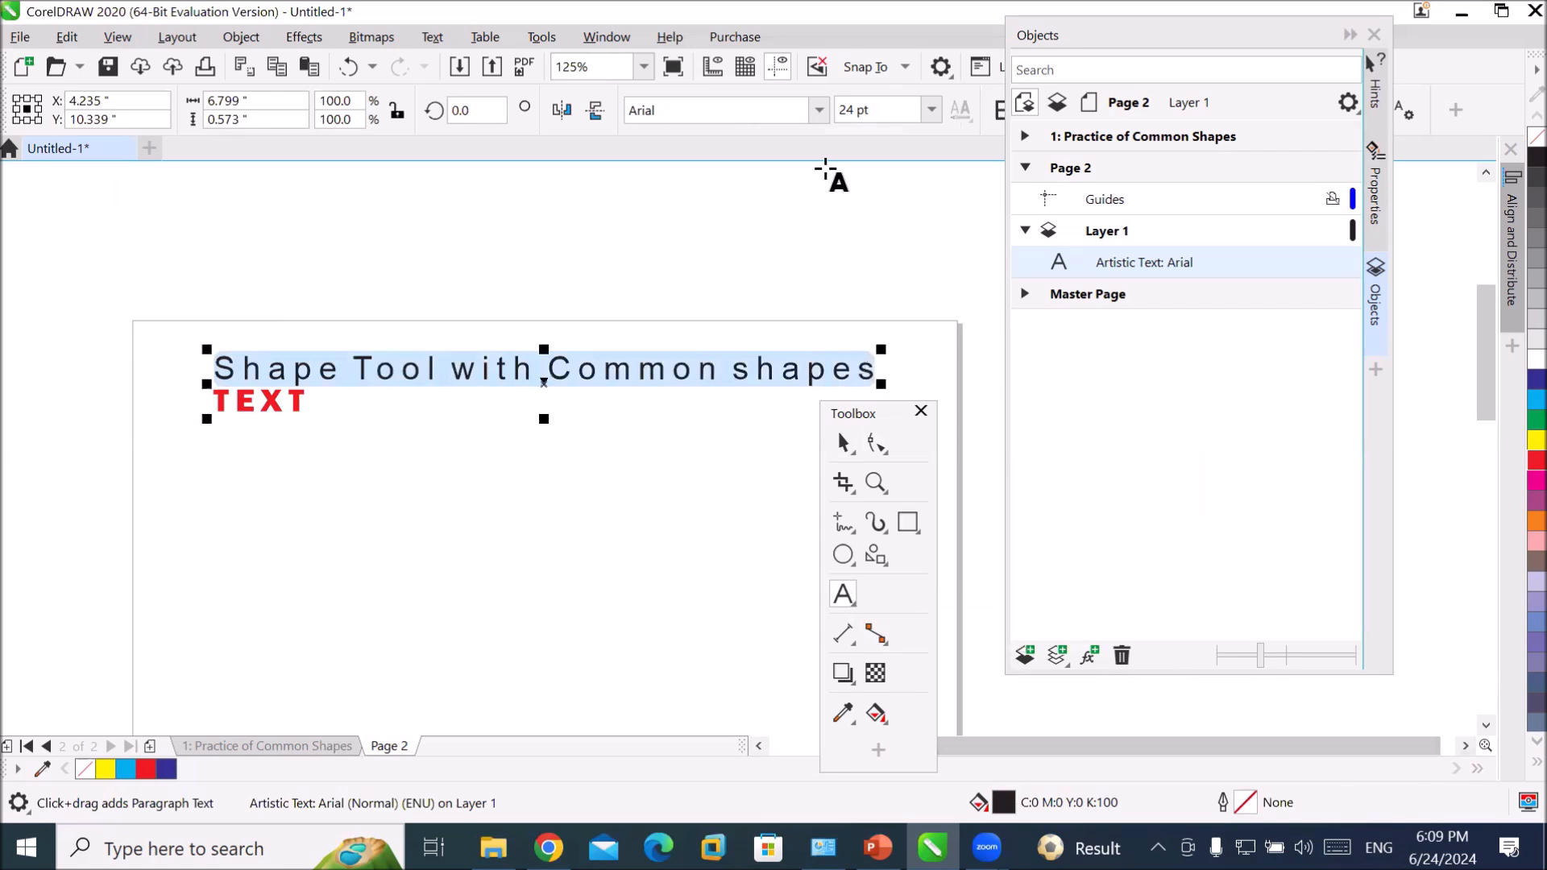
{"action": "left_click", "coordinate": [819, 109]}
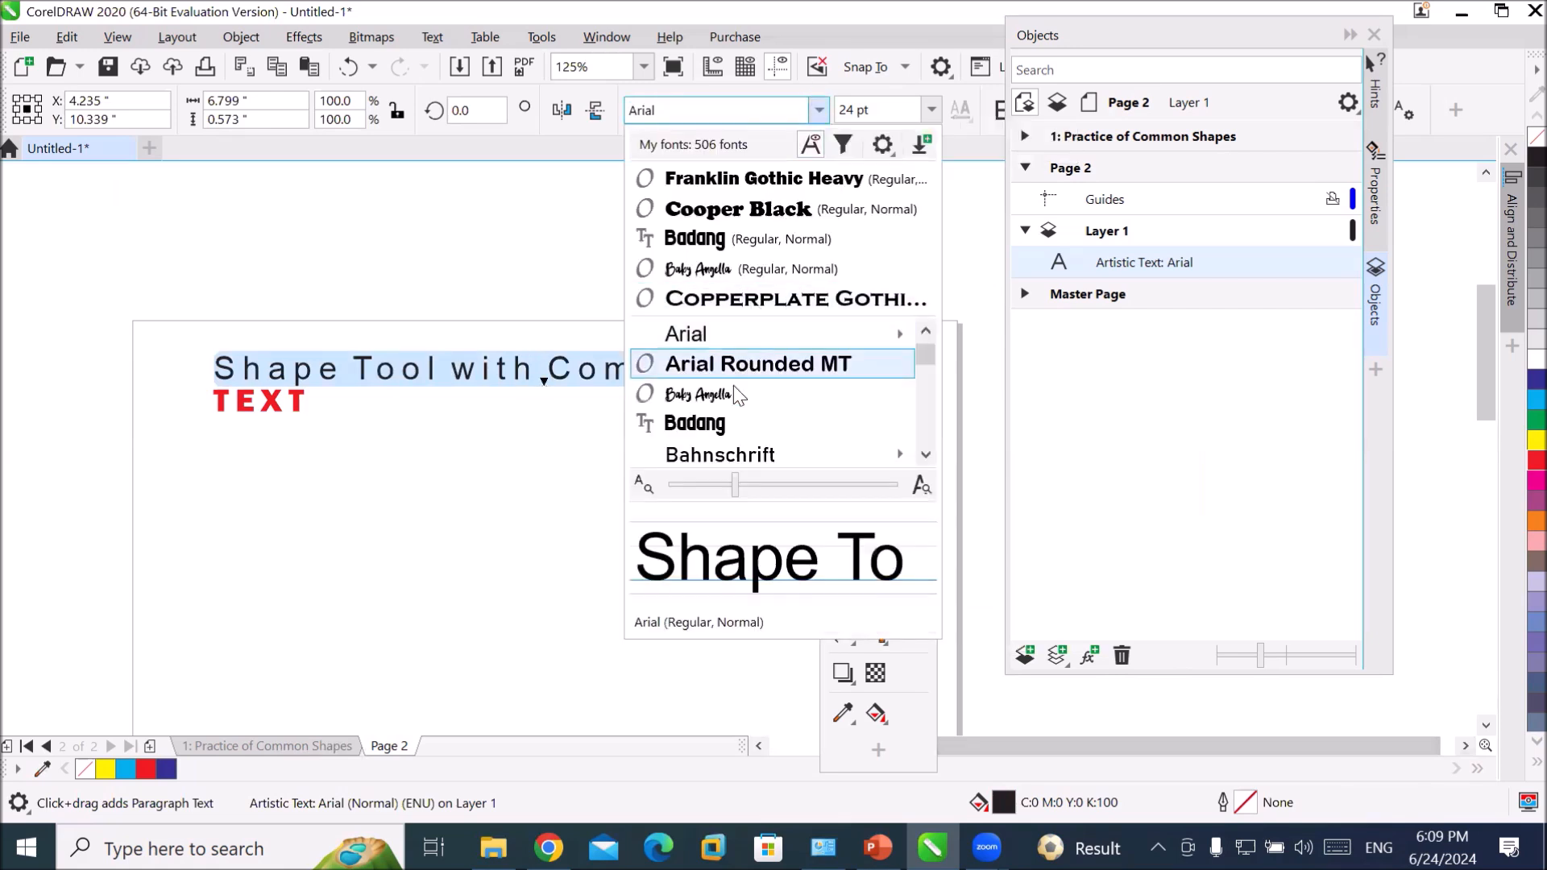
{"action": "left_click", "coordinate": [725, 423]}
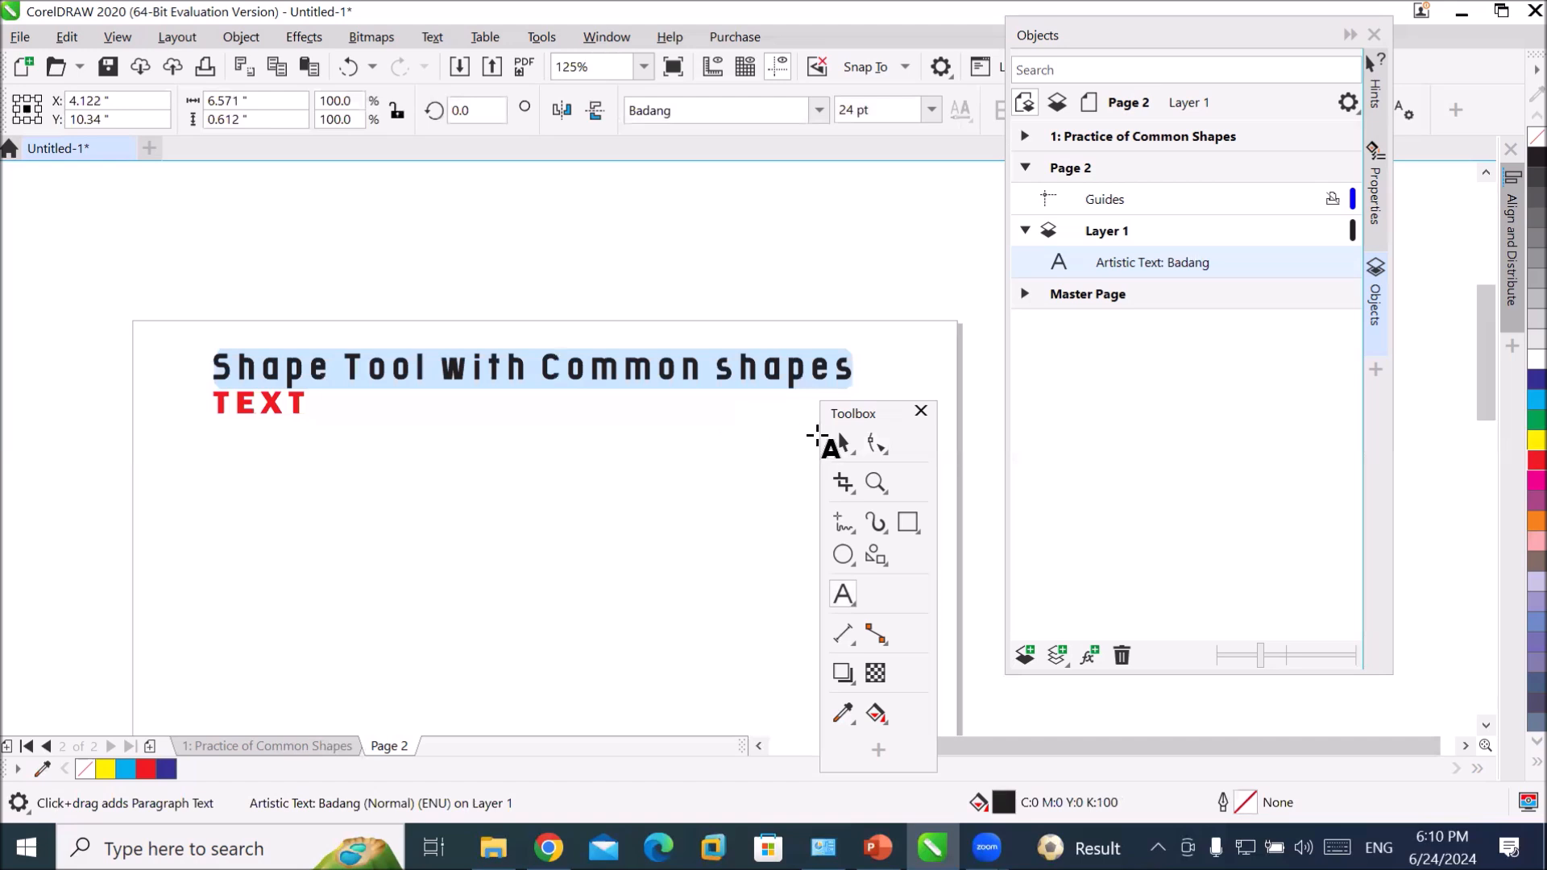
- Move "TEXT" up into the first line with the Shape tool, and lower it again to just beneath that line
{"action": "left_click", "coordinate": [876, 443]}
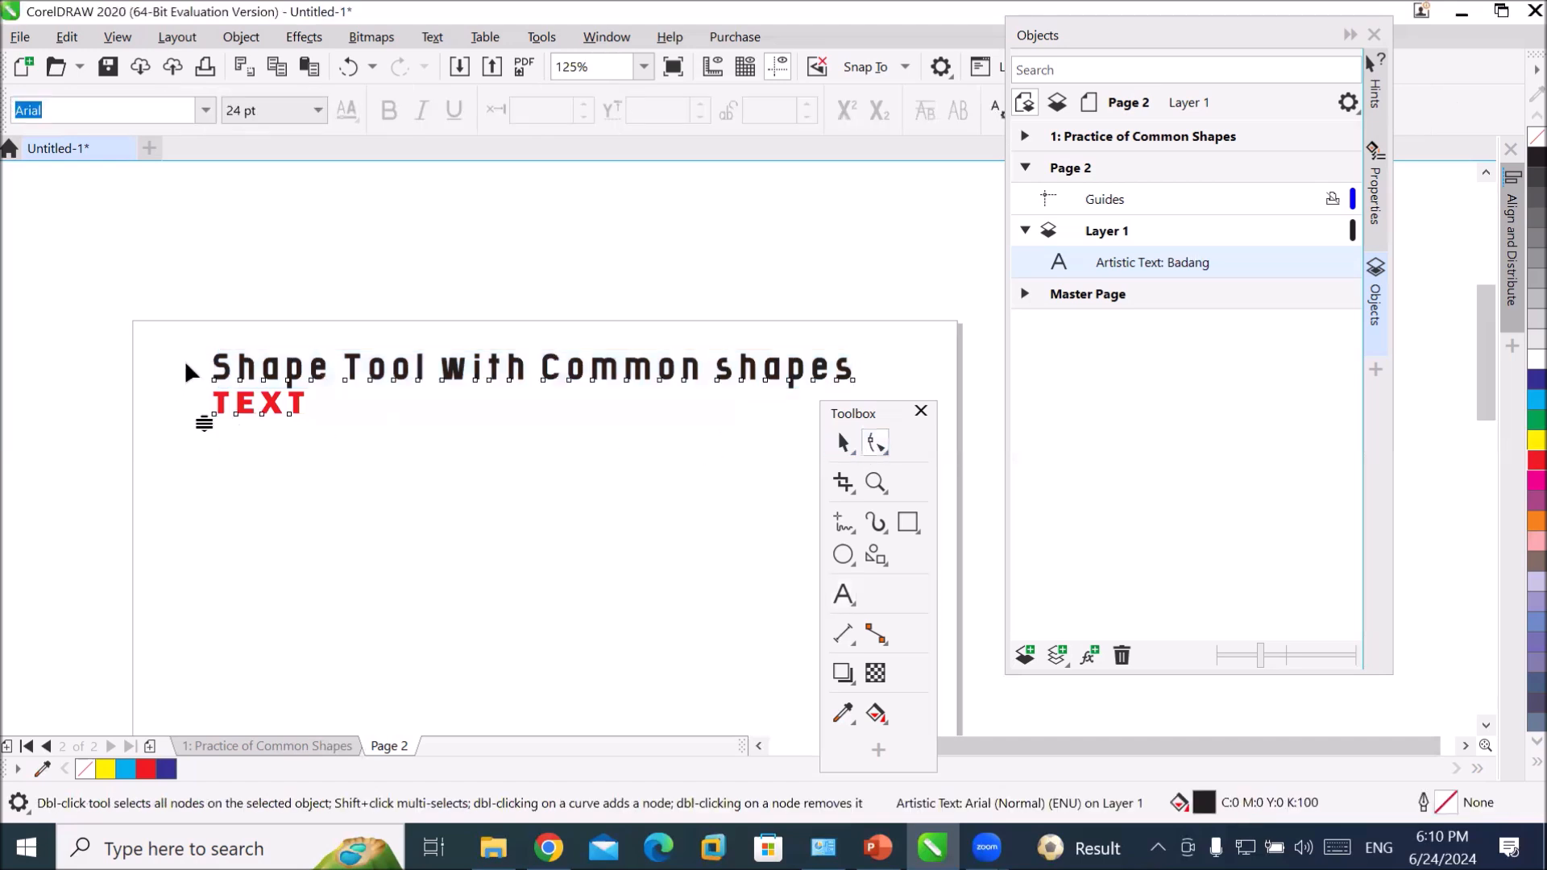
{"action": "left_click_drag", "start_coordinate": [206, 423], "coordinate": [241, 388]}
{"action": "scroll", "coordinate": [226, 306], "scroll_direction": "up", "scroll_amount": 1}
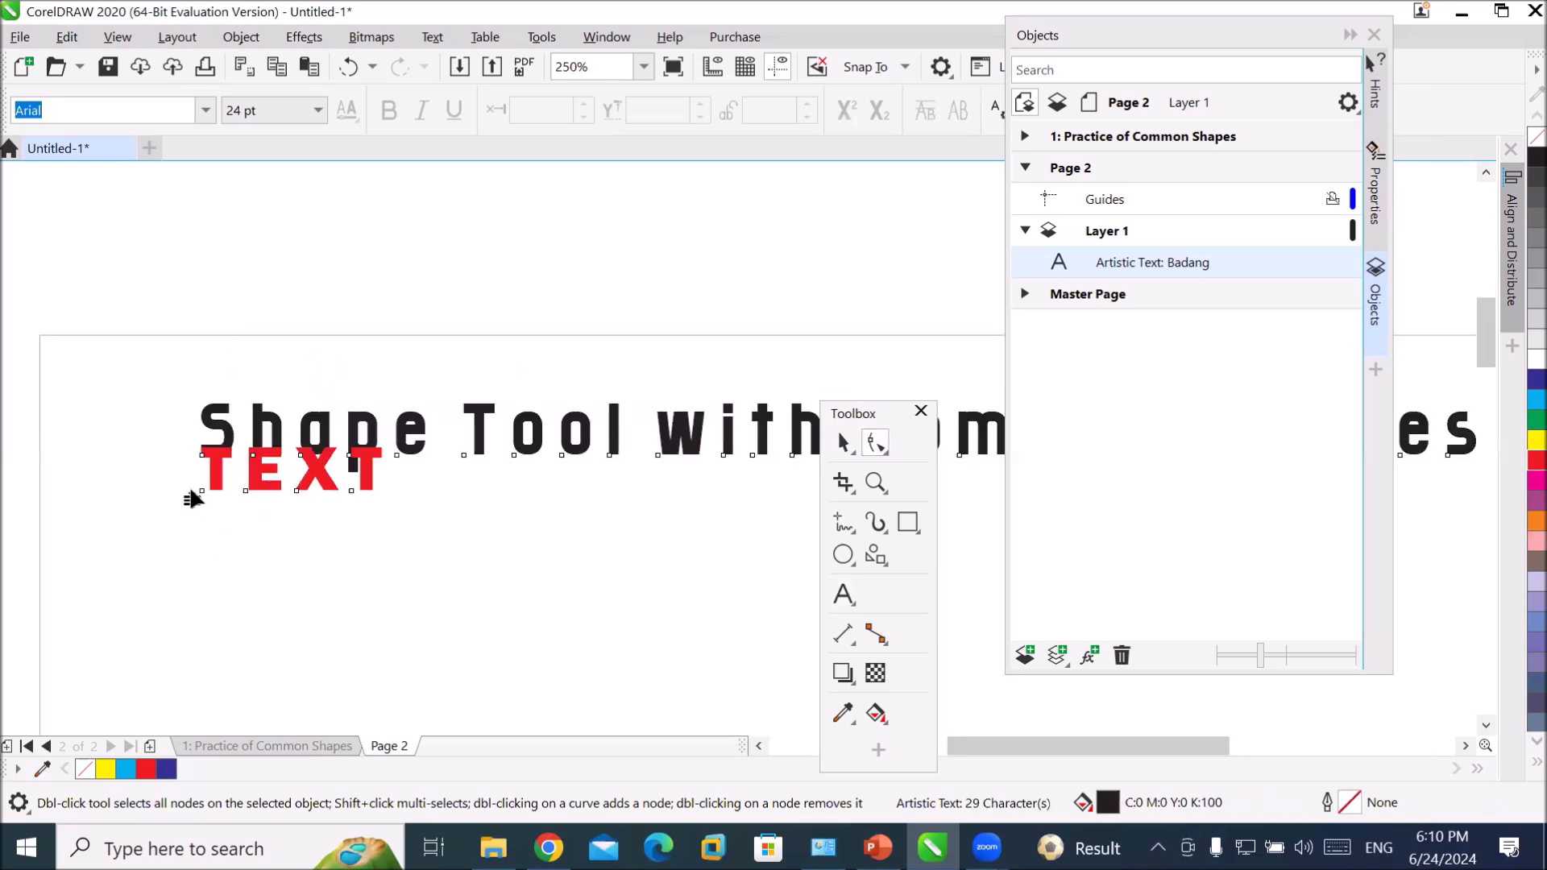
{"action": "left_click_drag", "start_coordinate": [192, 500], "coordinate": [229, 467]}
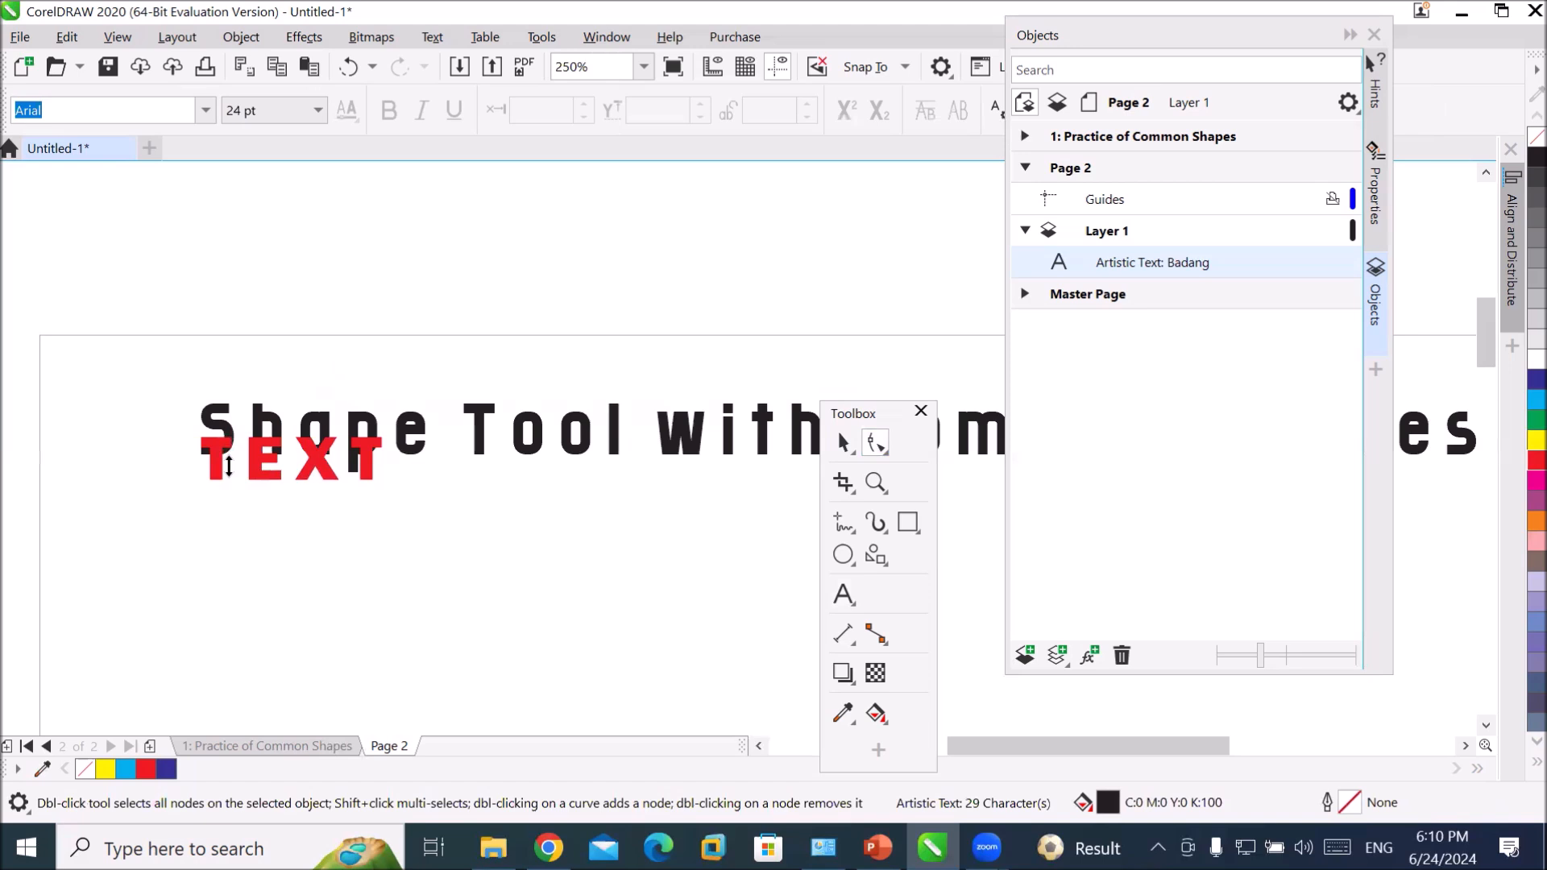
{"action": "left_click_drag", "start_coordinate": [229, 466], "coordinate": [236, 550]}
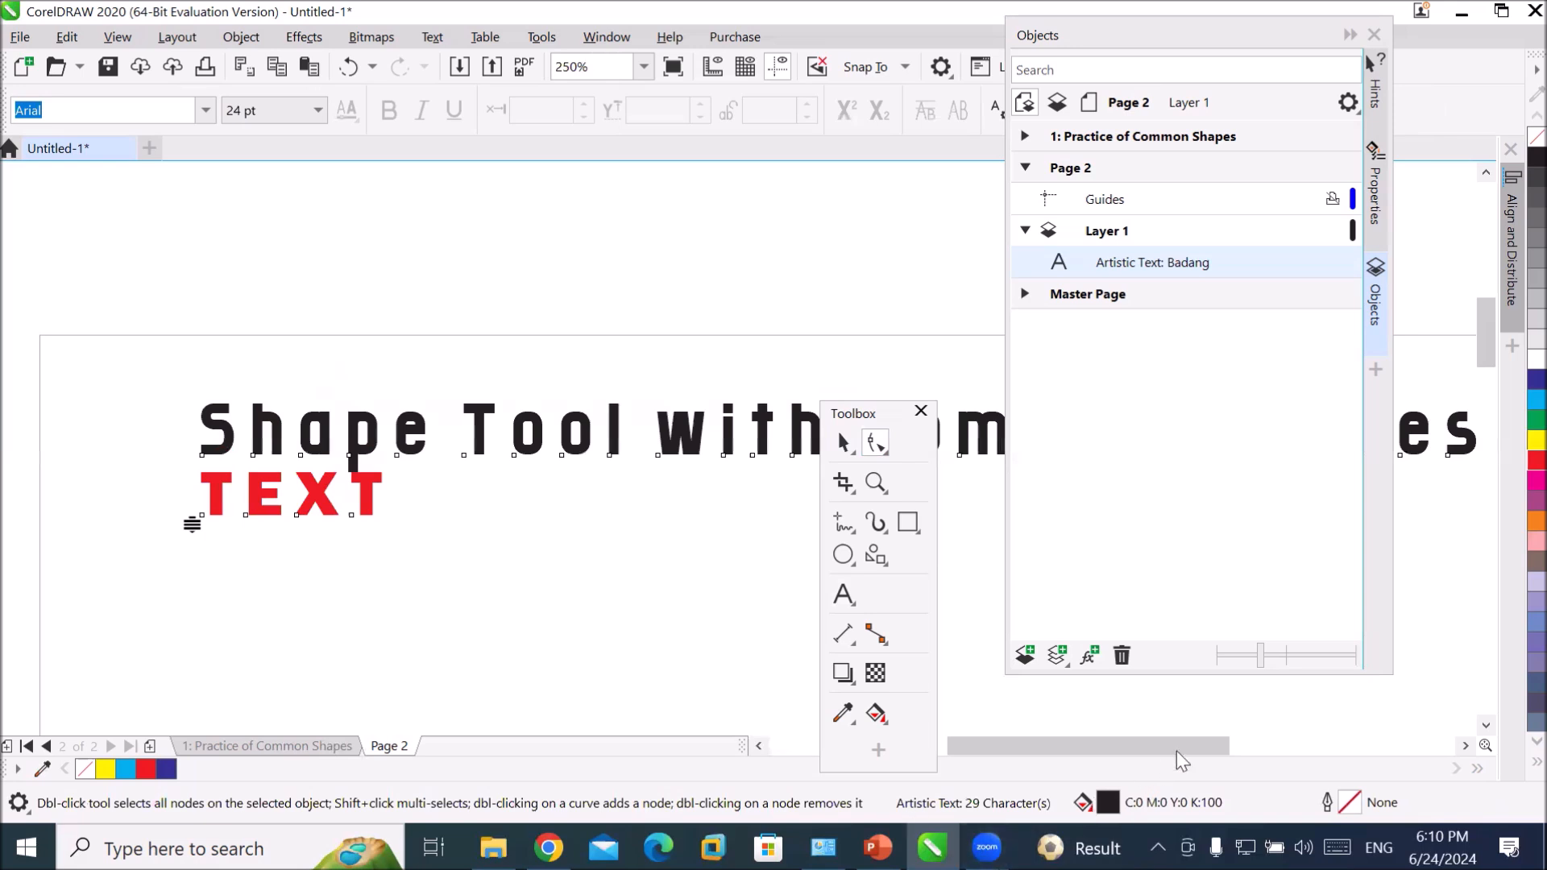
- Fill the whole first line green and give it a red hairline outline
{"action": "left_click", "coordinate": [1466, 746]}
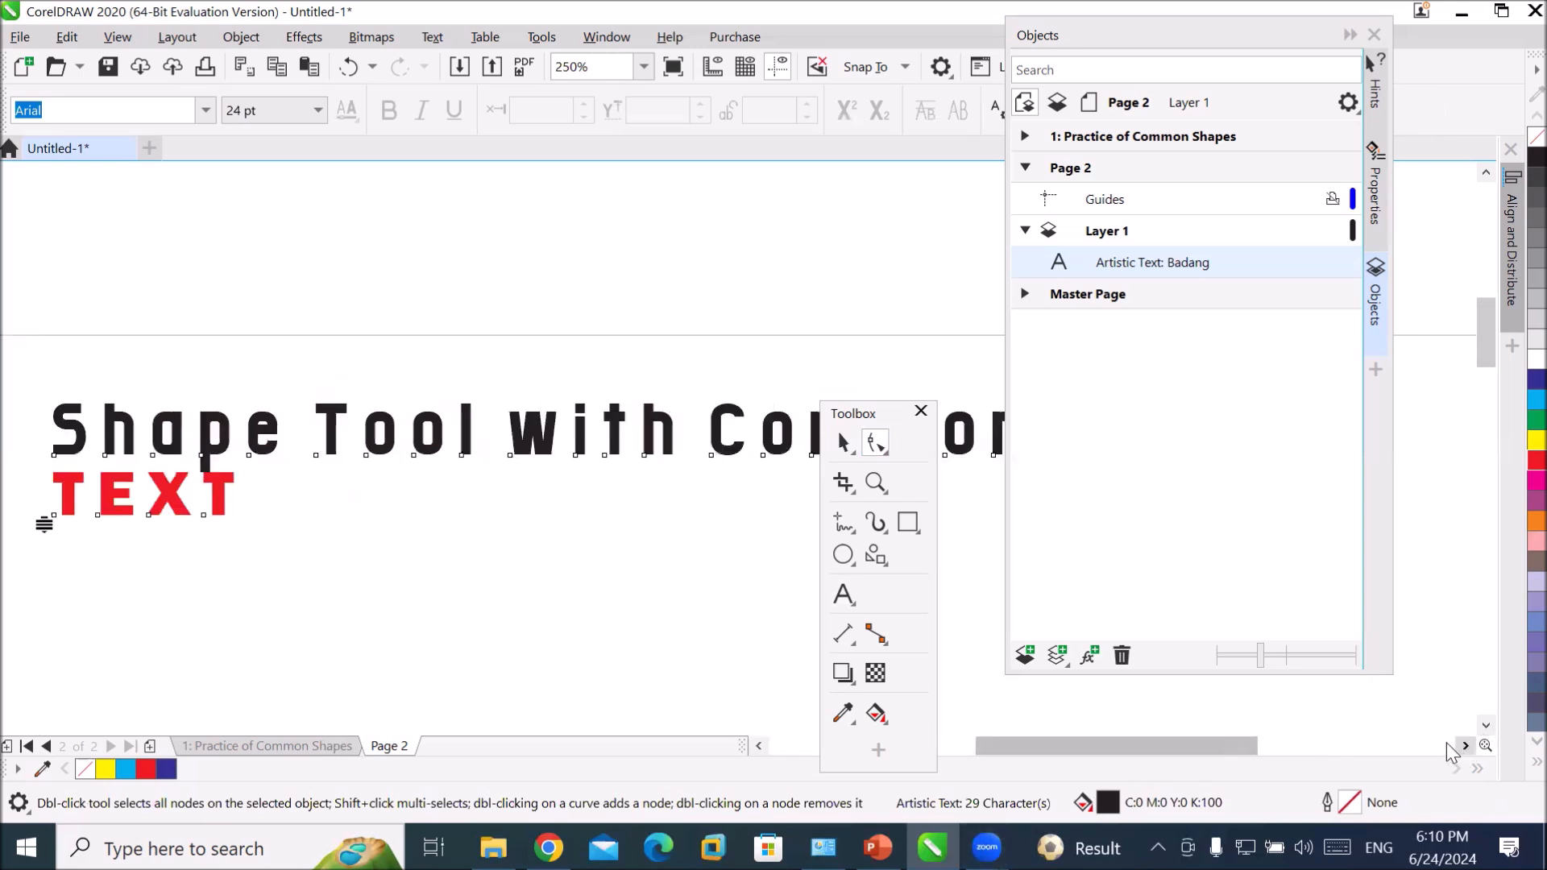
{"action": "scroll", "coordinate": [674, 468], "scroll_direction": "down", "scroll_amount": 1}
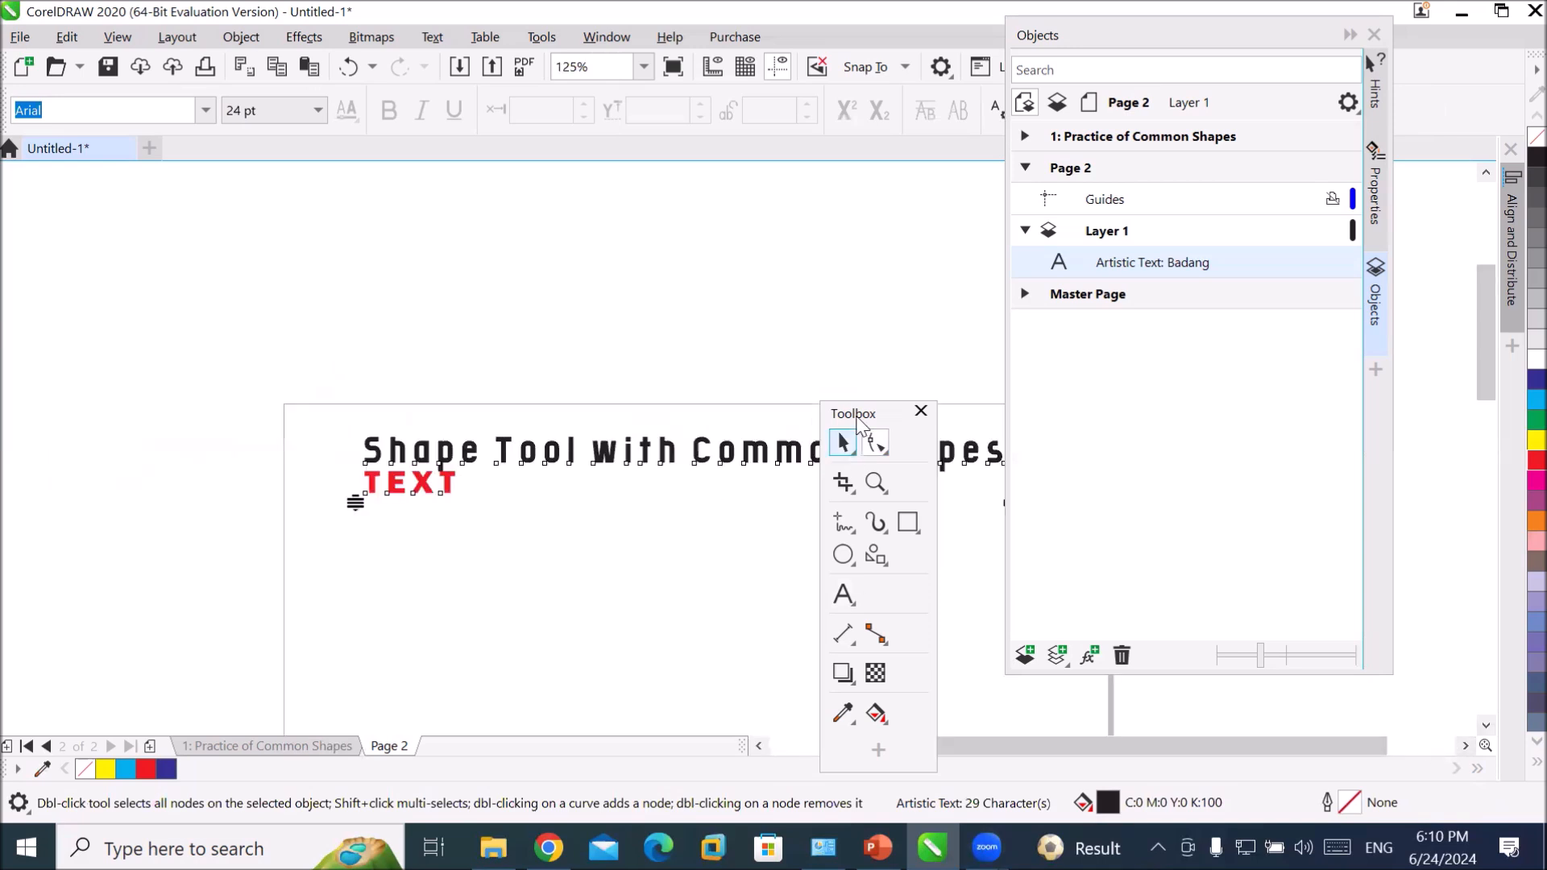
{"action": "left_click_drag", "start_coordinate": [856, 419], "coordinate": [875, 540]}
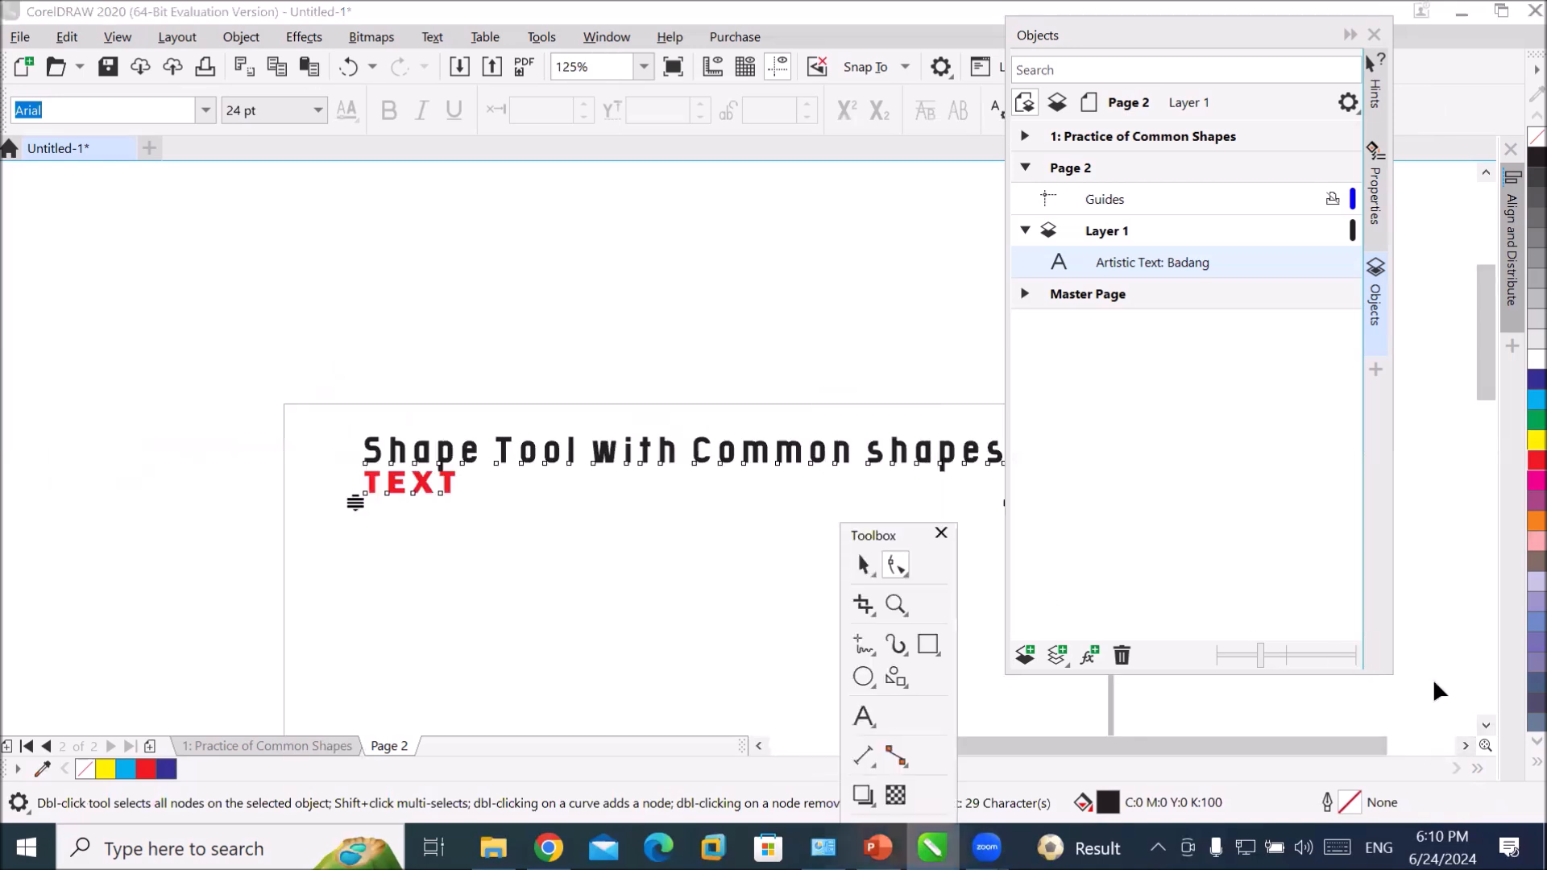
{"action": "left_click", "coordinate": [1465, 749]}
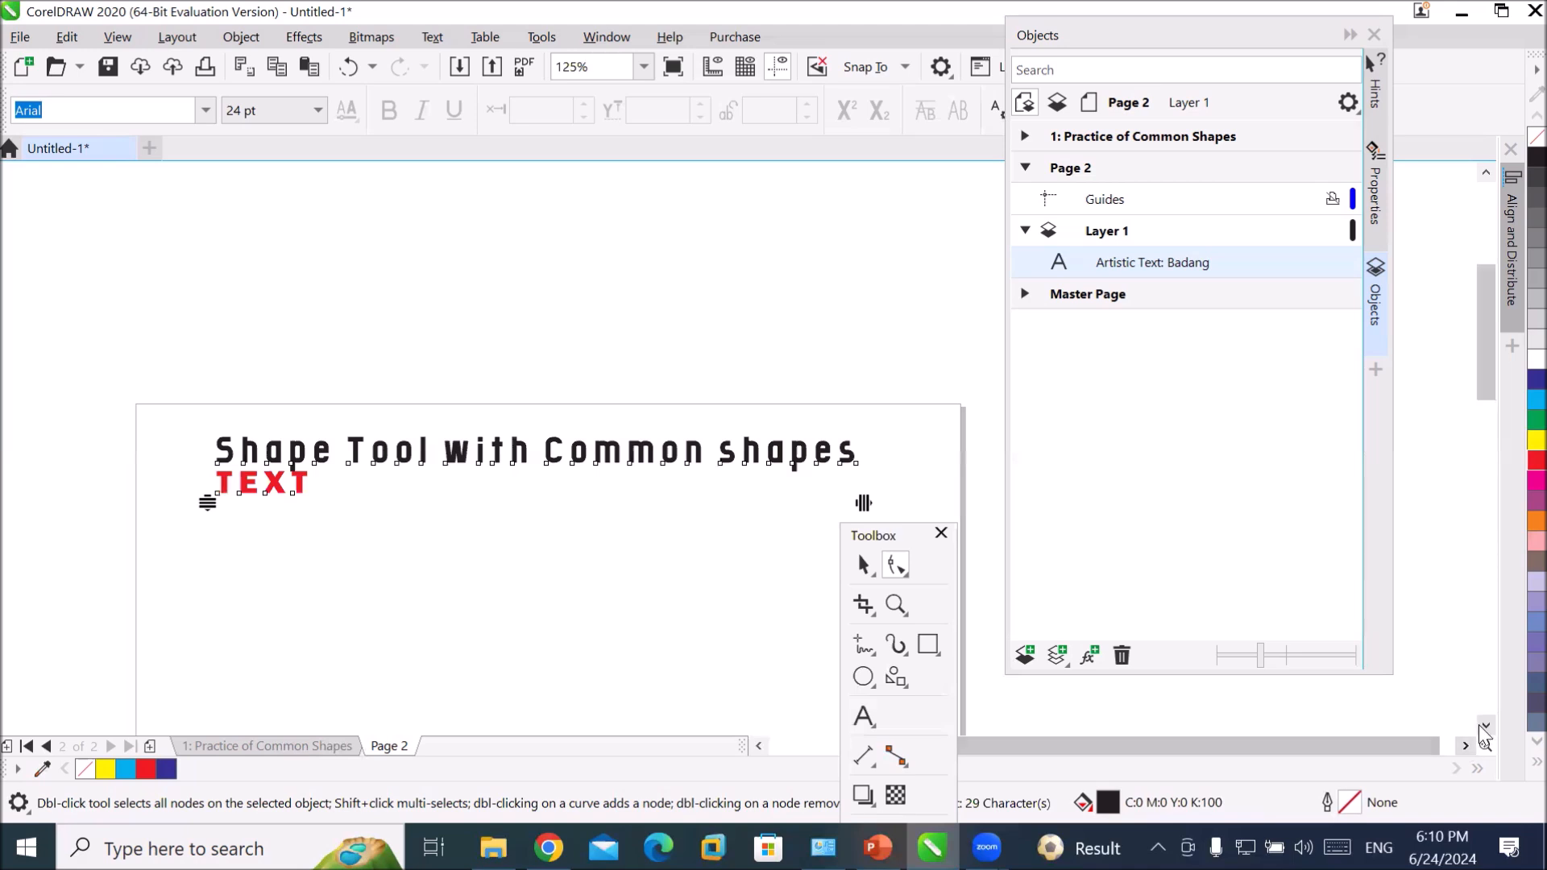
{"action": "left_click", "coordinate": [1476, 719]}
{"action": "left_click", "coordinate": [1476, 719]}
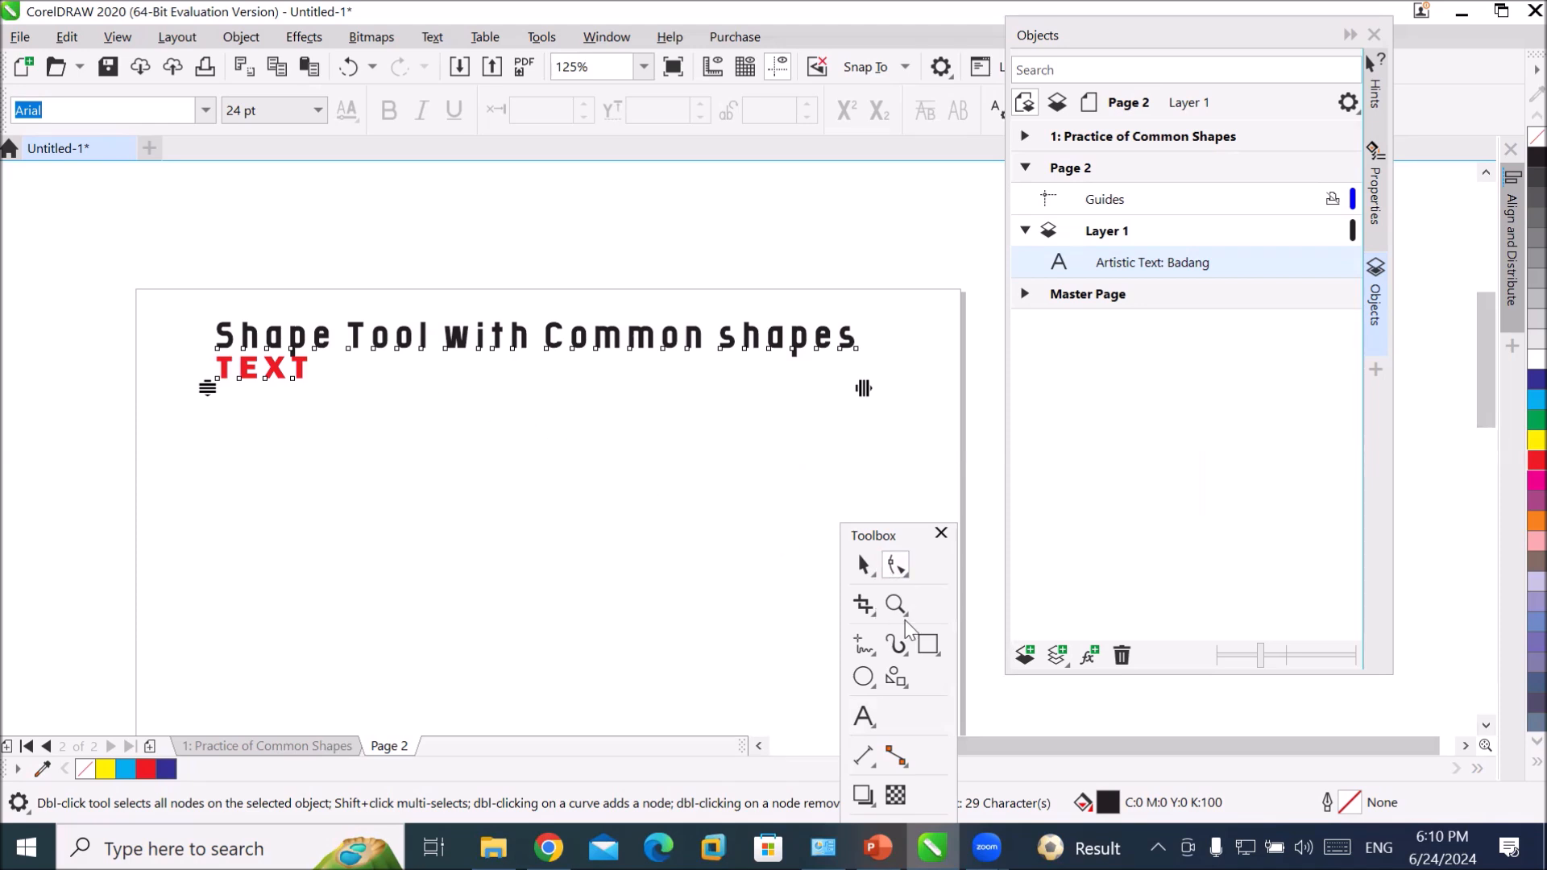
{"action": "left_click", "coordinate": [859, 724]}
{"action": "left_click", "coordinate": [852, 339]}
{"action": "left_click_drag", "start_coordinate": [852, 338], "coordinate": [209, 339]}
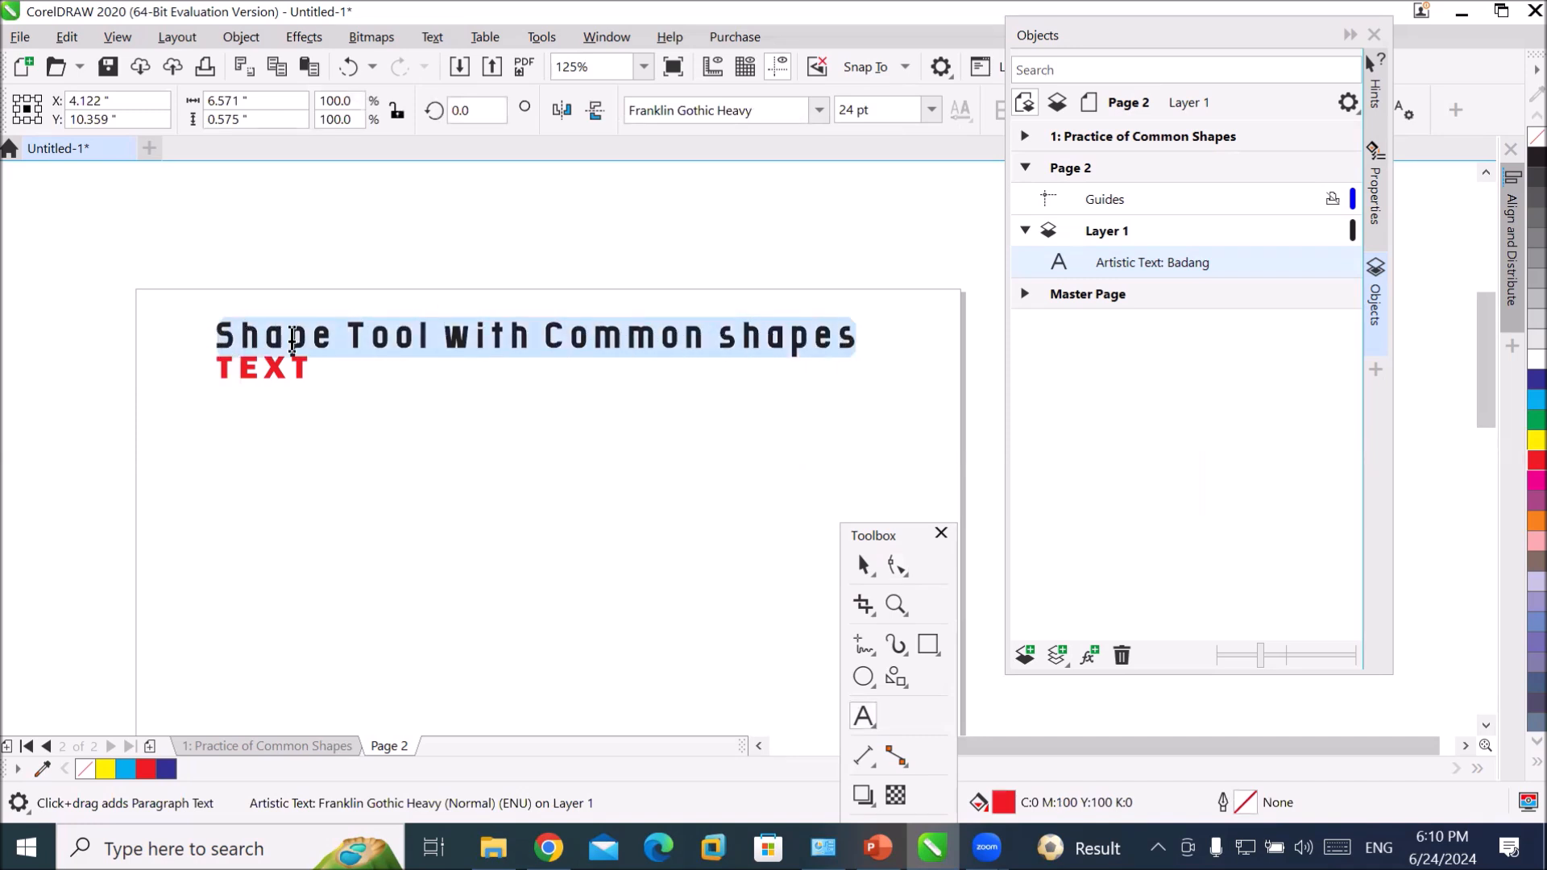
{"action": "left_click", "coordinate": [1513, 423]}
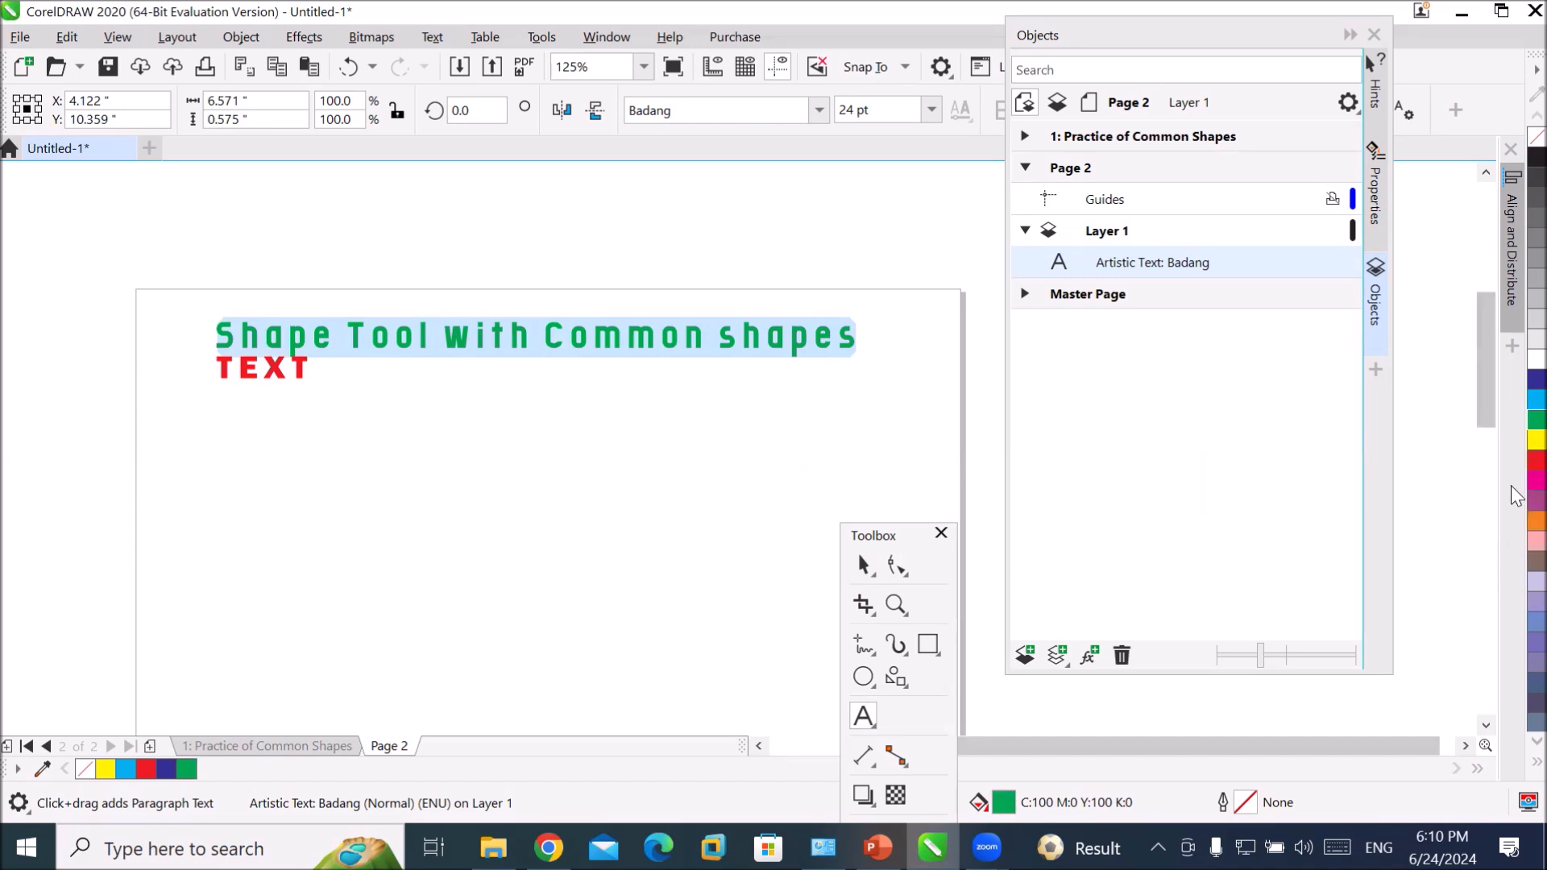
{"action": "right_click", "coordinate": [1514, 464]}
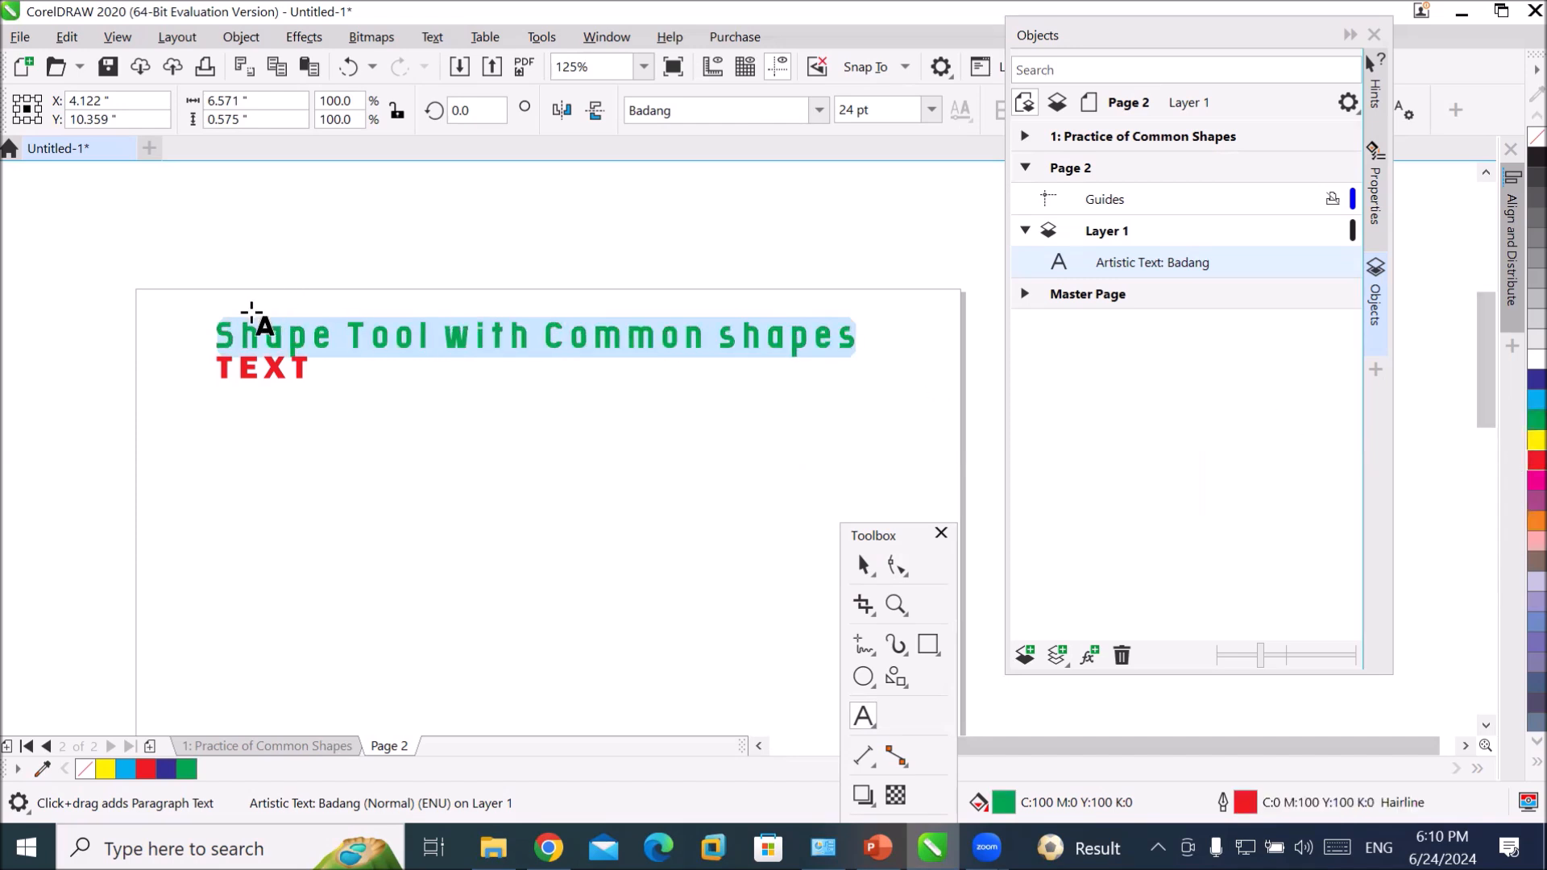
- Examine the outlined letters up close and undo the first line's red outline and green fill
{"action": "scroll", "coordinate": [241, 322], "scroll_direction": "up", "scroll_amount": 5}
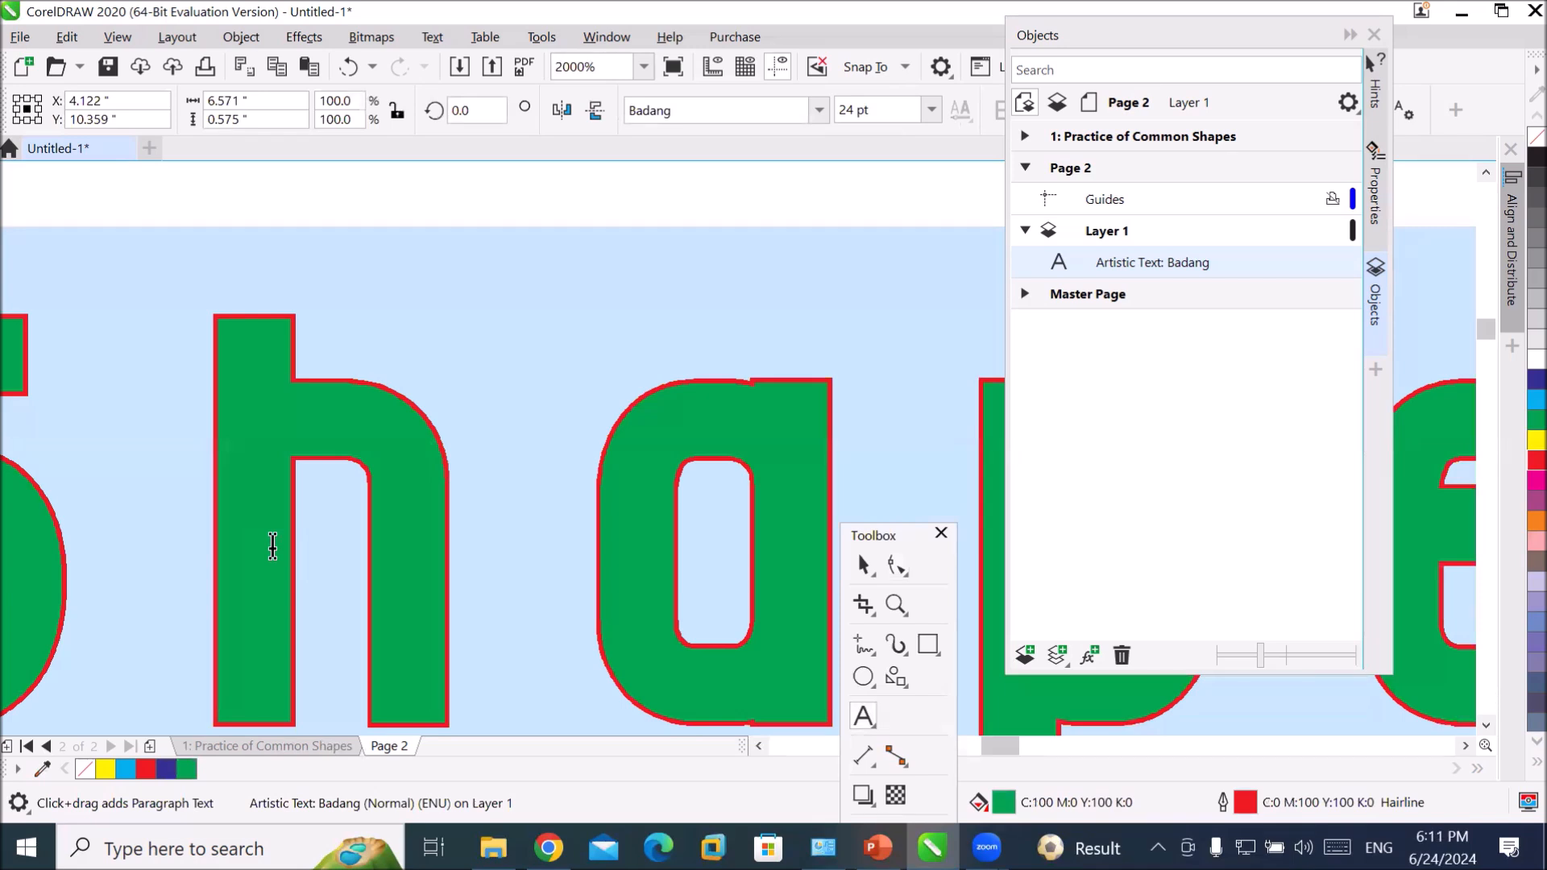
{"action": "scroll", "coordinate": [328, 473], "scroll_direction": "down", "scroll_amount": 4}
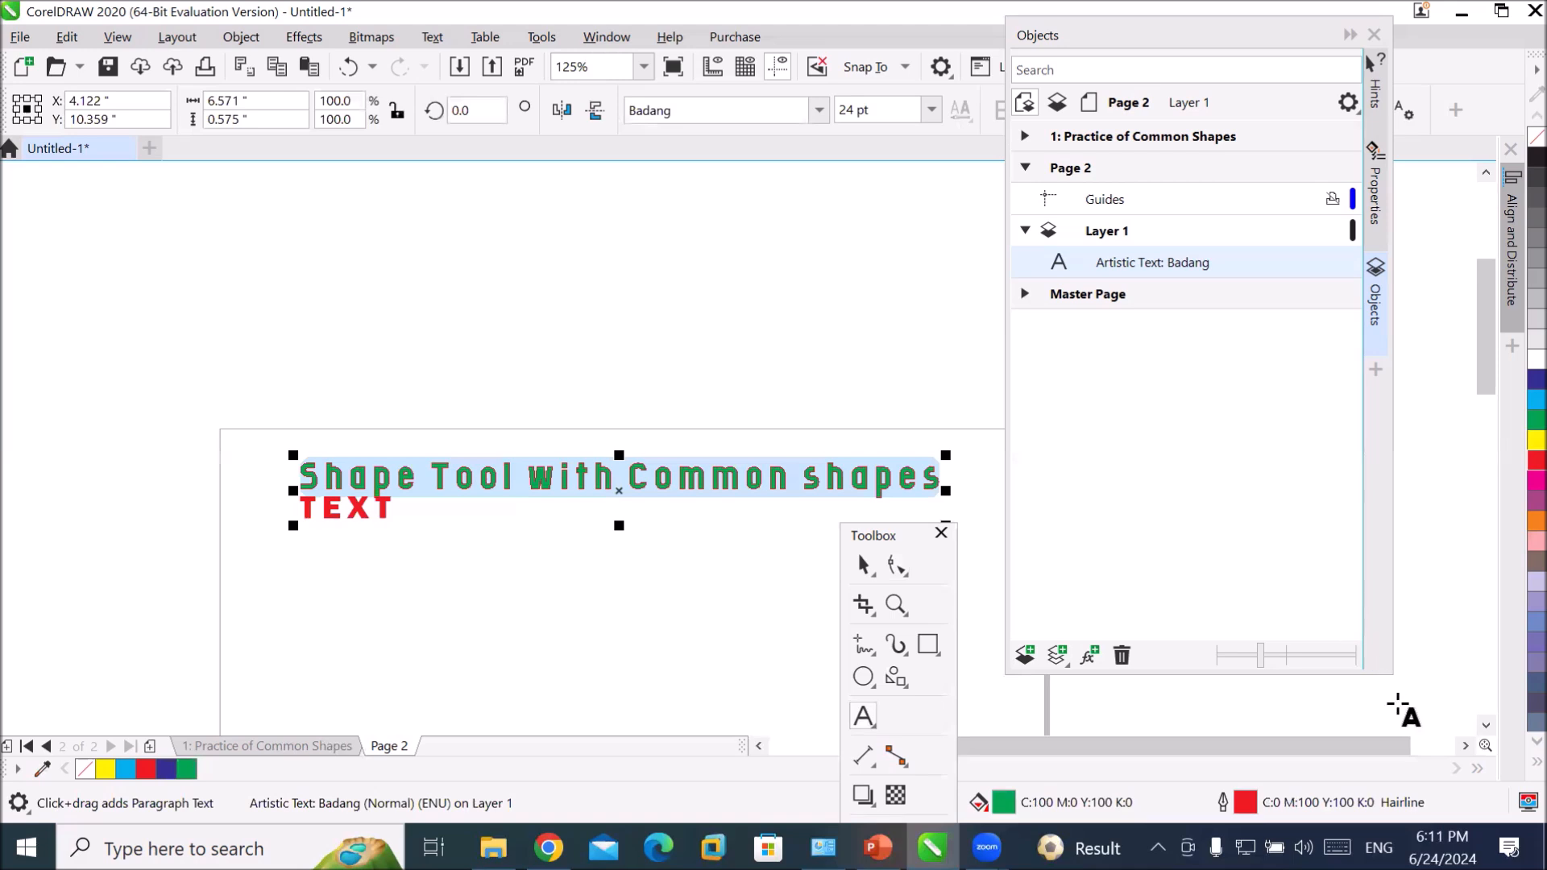
{"action": "left_click", "coordinate": [1448, 744]}
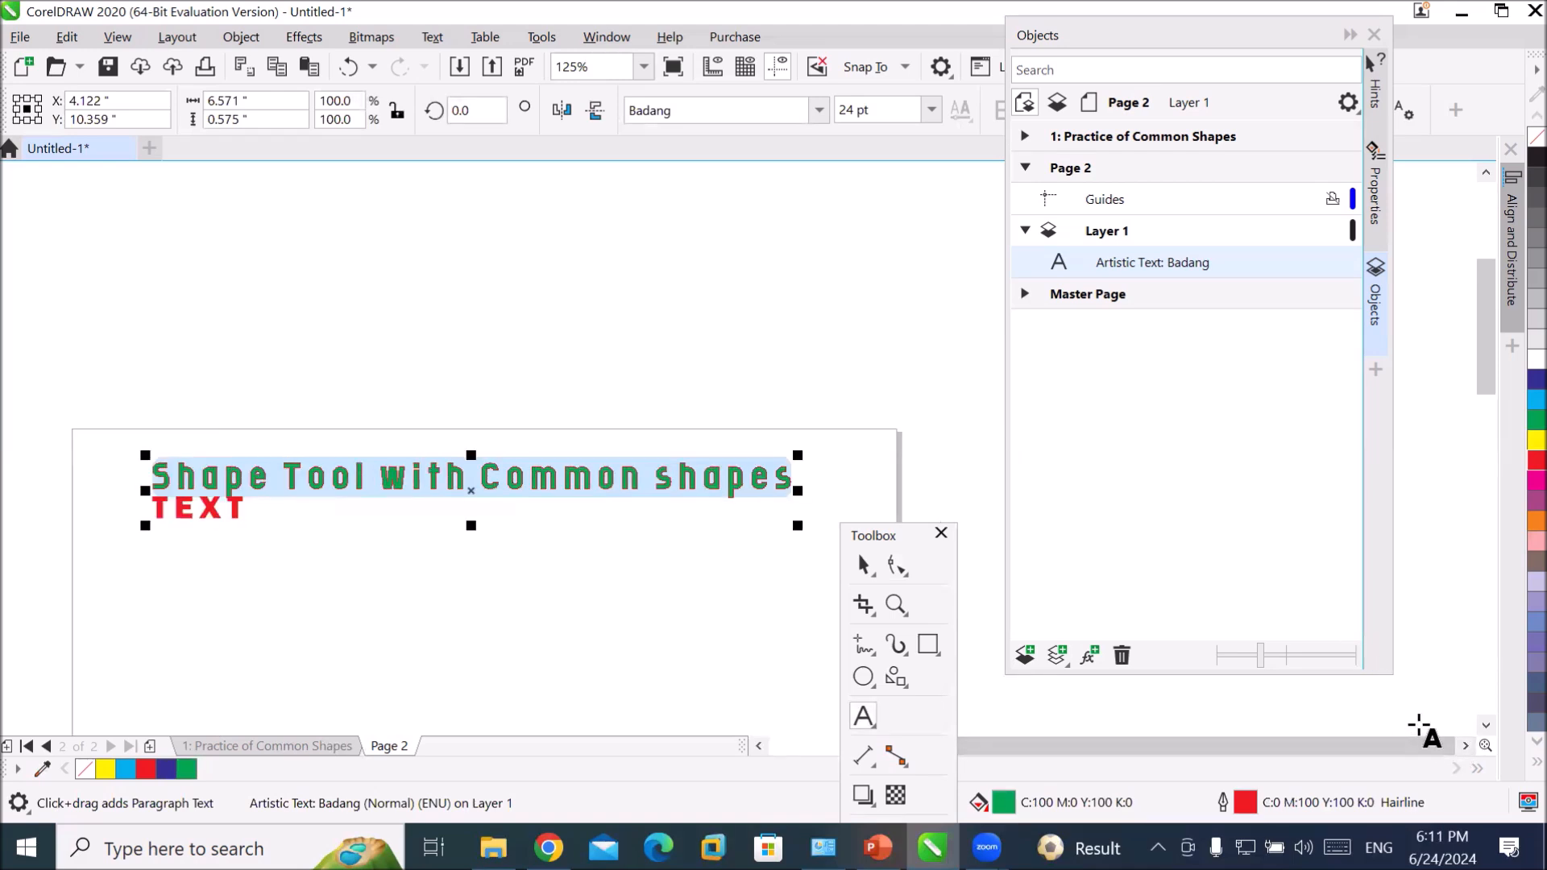
{"action": "key", "text": "ctrl+z"}
{"action": "key", "text": "ctrl+z"}
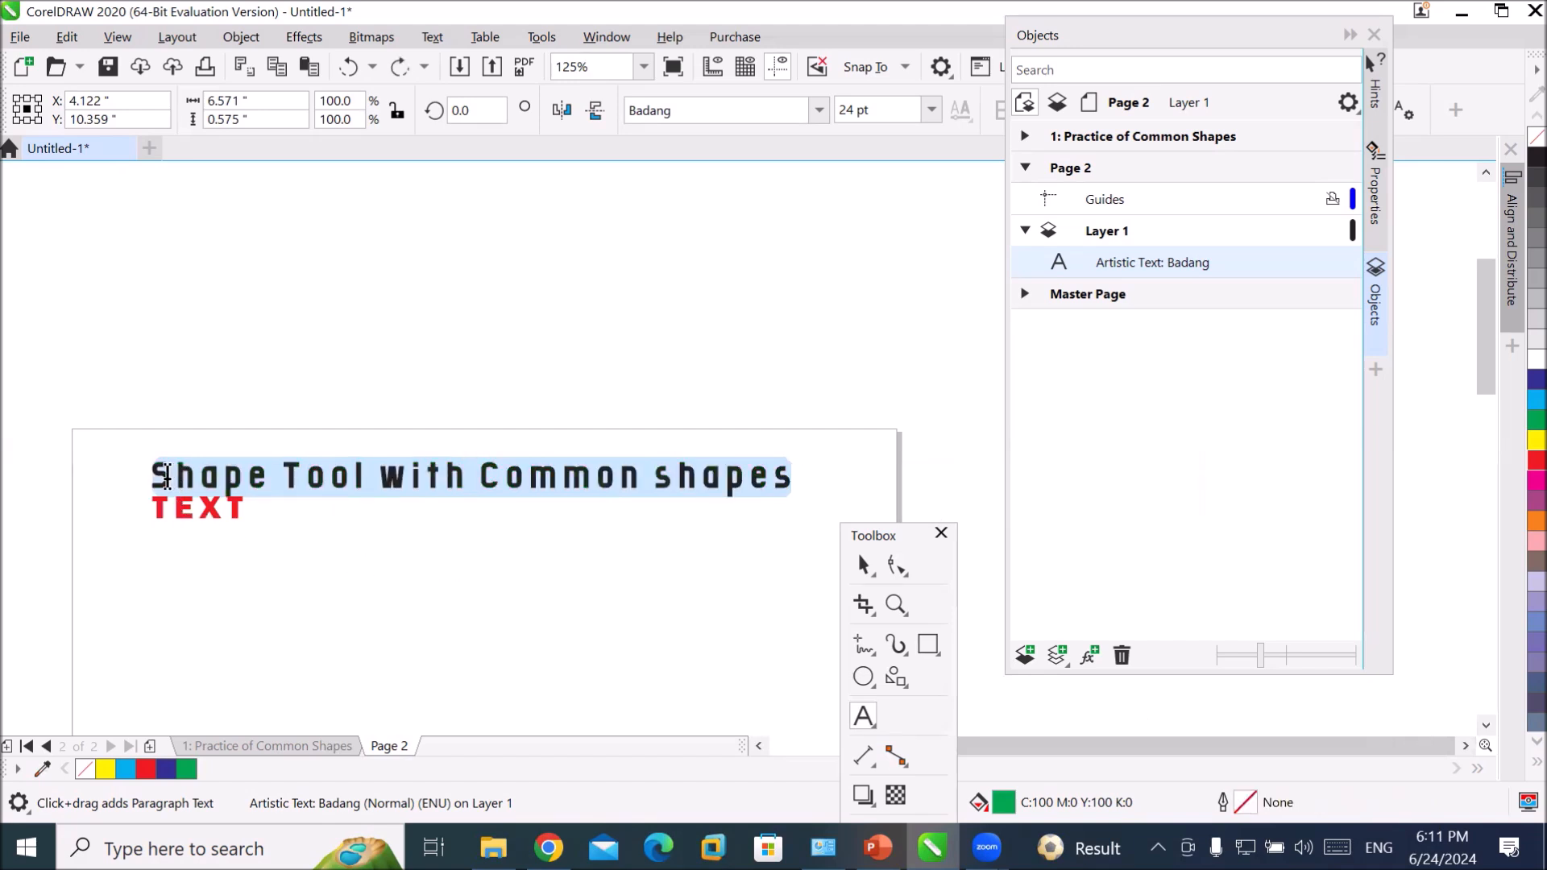
- Select the initial letters of "Shape", "Tool" and "with" one after another with the Text tool
{"action": "left_click", "coordinate": [163, 477]}
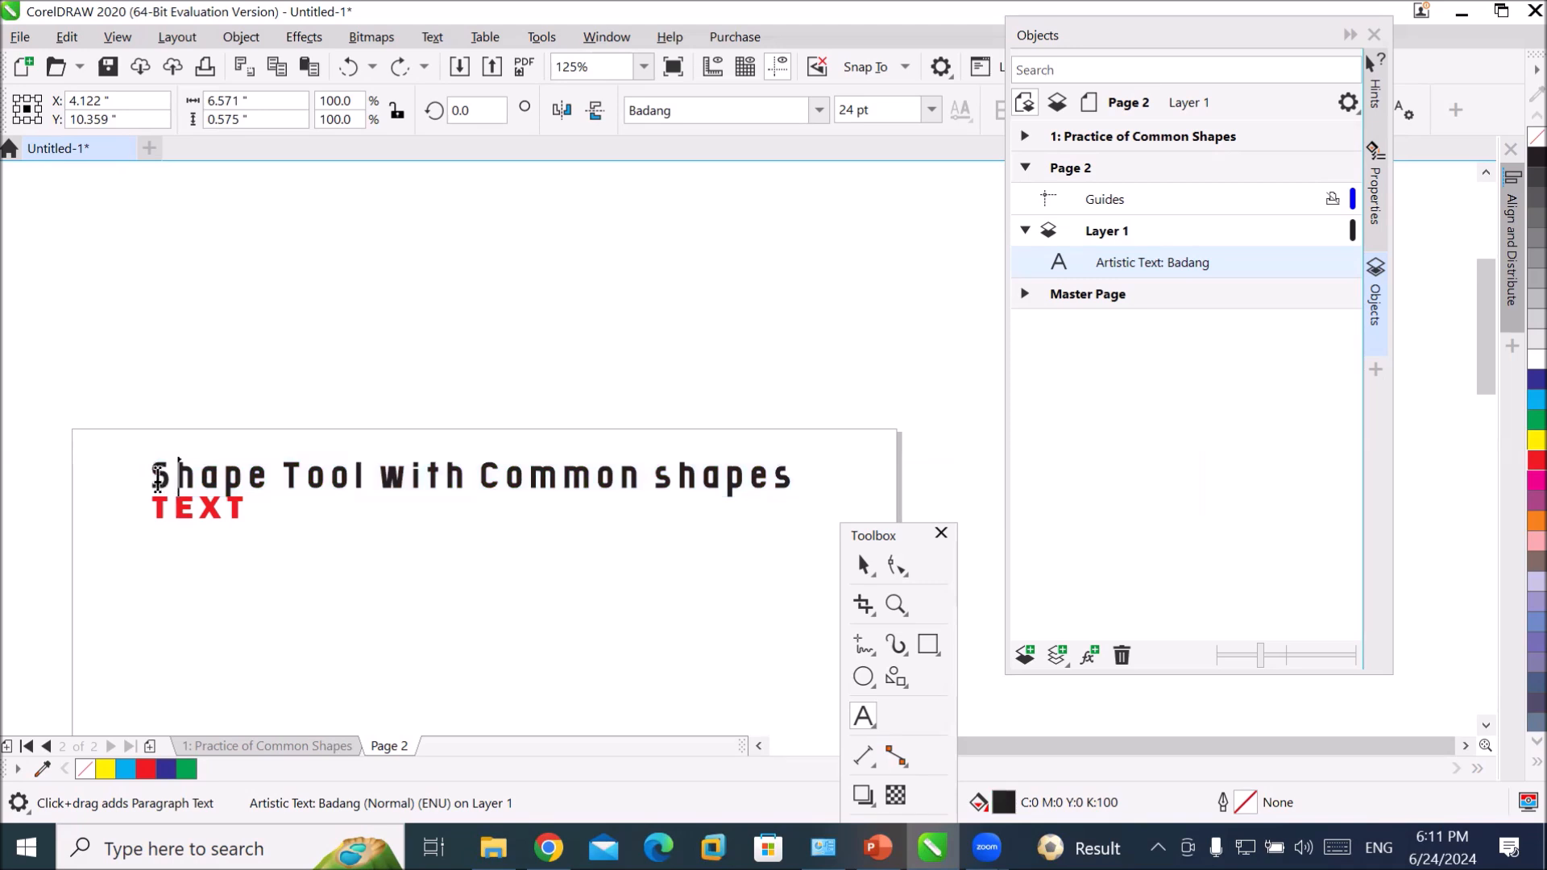
{"action": "key", "text": "shift+Left"}
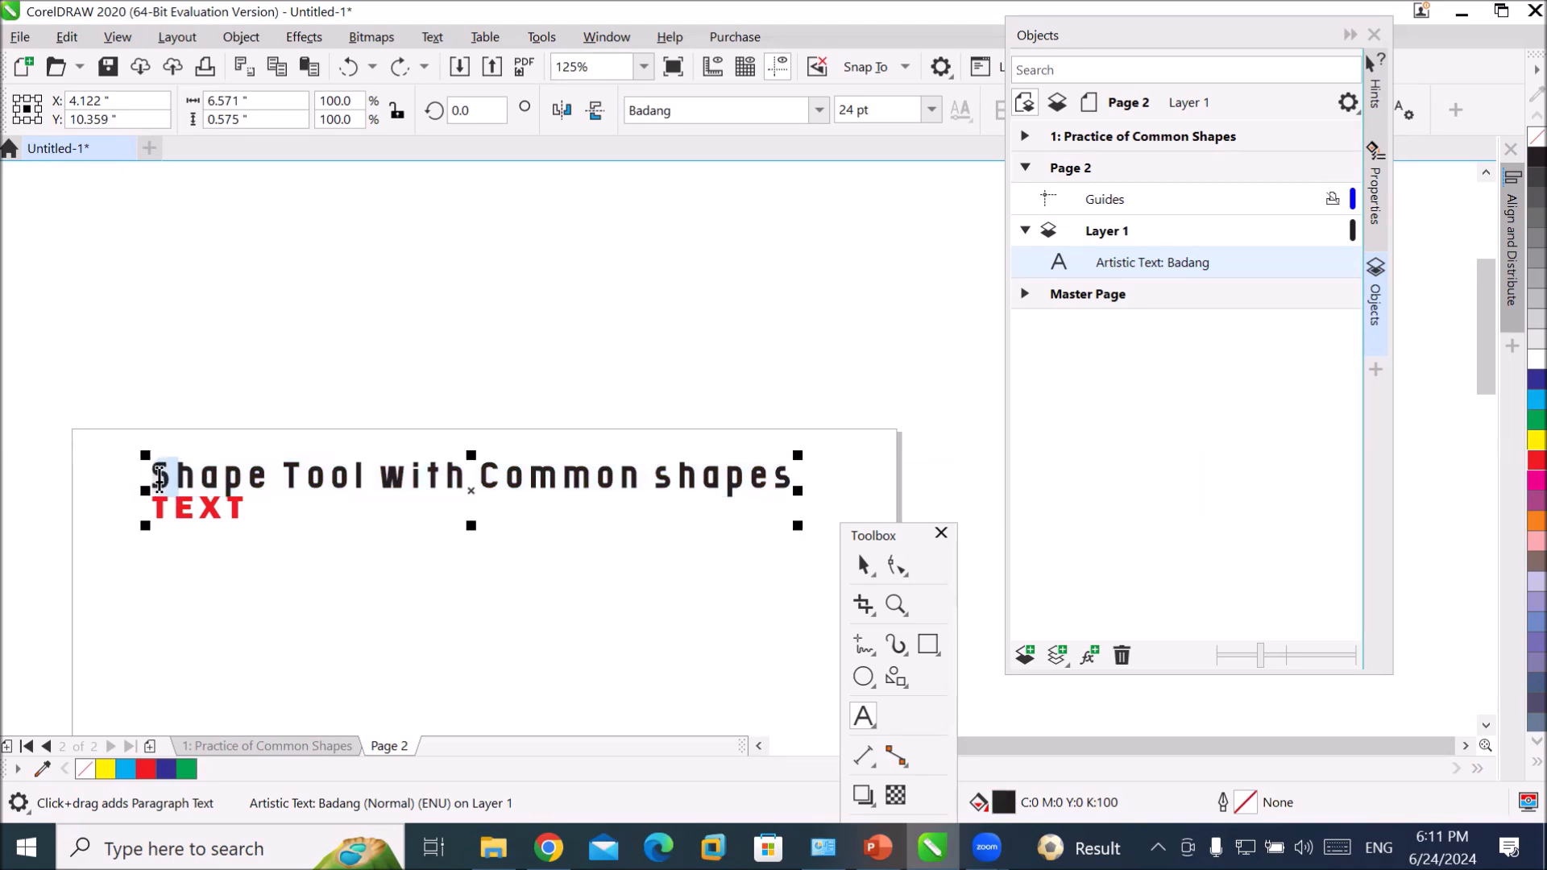
{"action": "left_click_drag", "start_coordinate": [306, 477], "coordinate": [258, 476]}
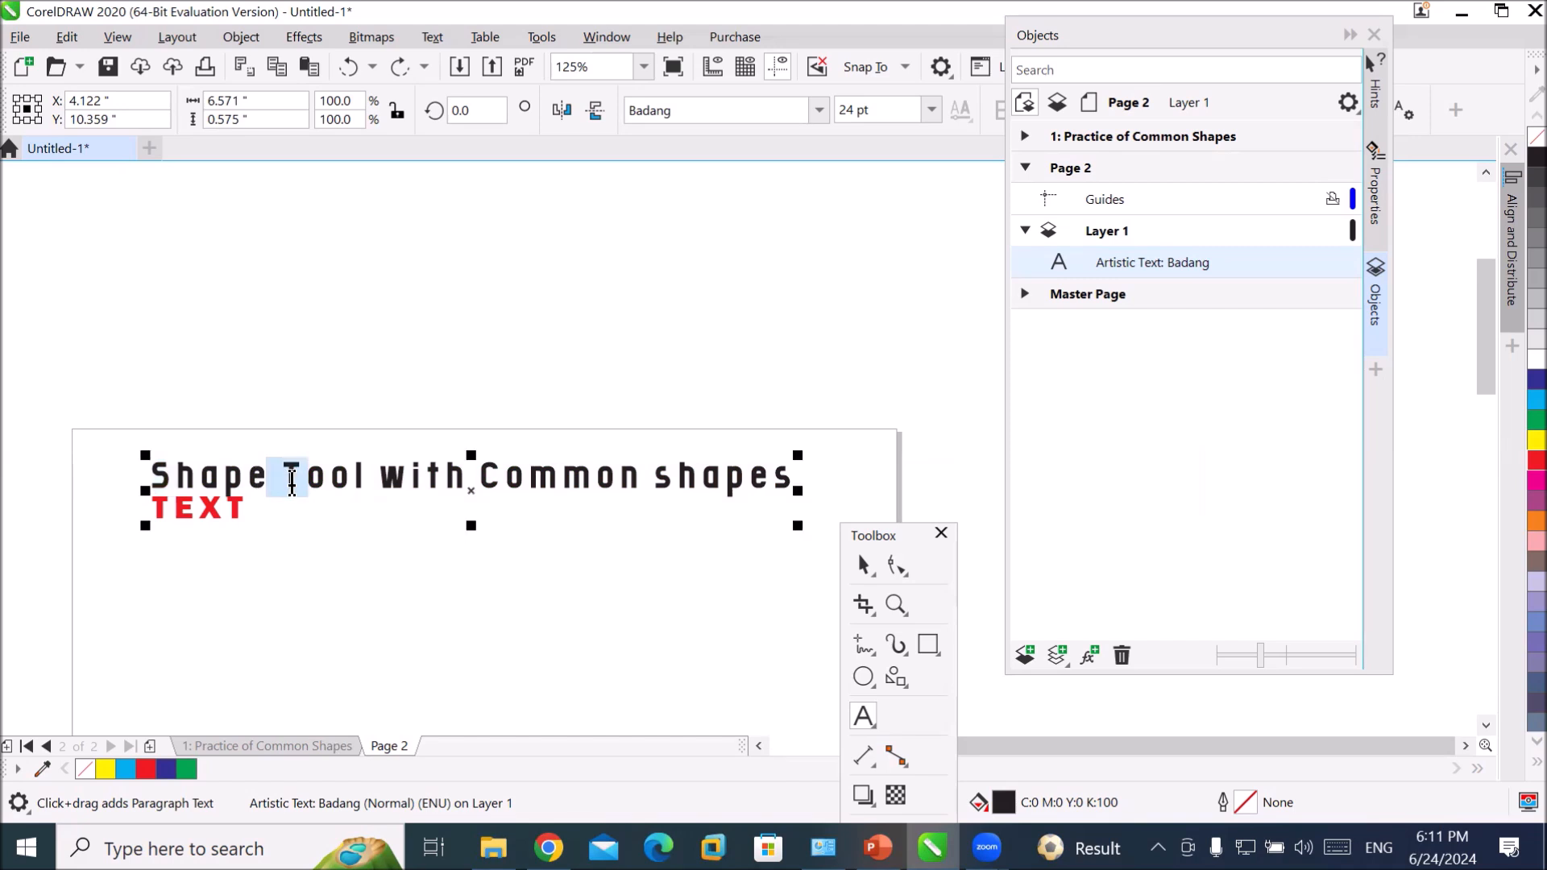
{"action": "left_click_drag", "start_coordinate": [407, 478], "coordinate": [366, 483]}
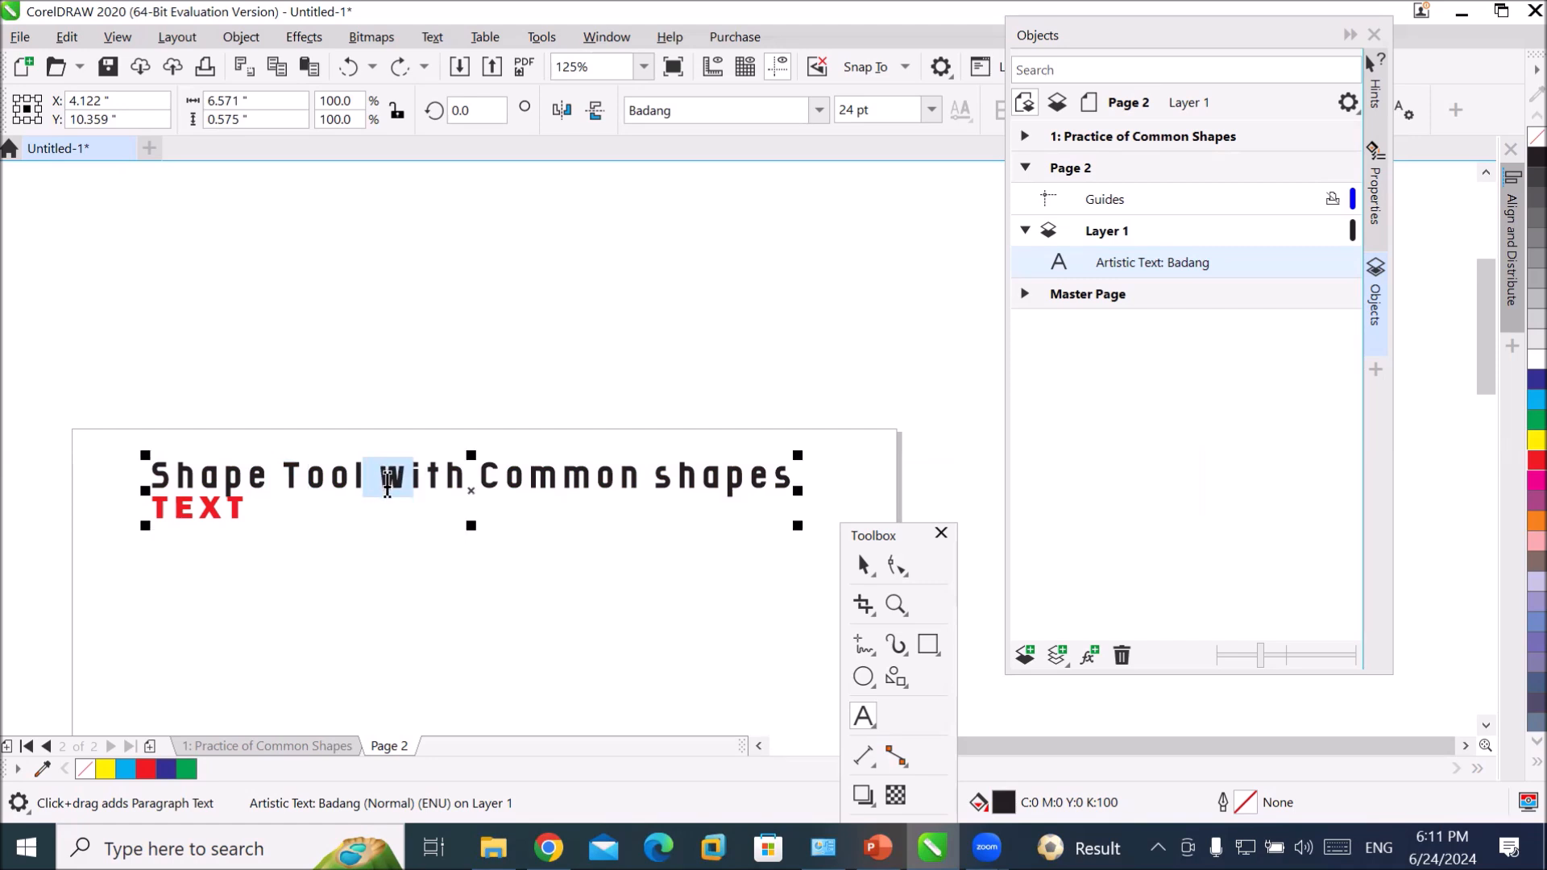
- Raise the initials S, T, w, C and s together above the first line with the Shape tool, to about 64% vertical offset
{"action": "left_click", "coordinate": [896, 565]}
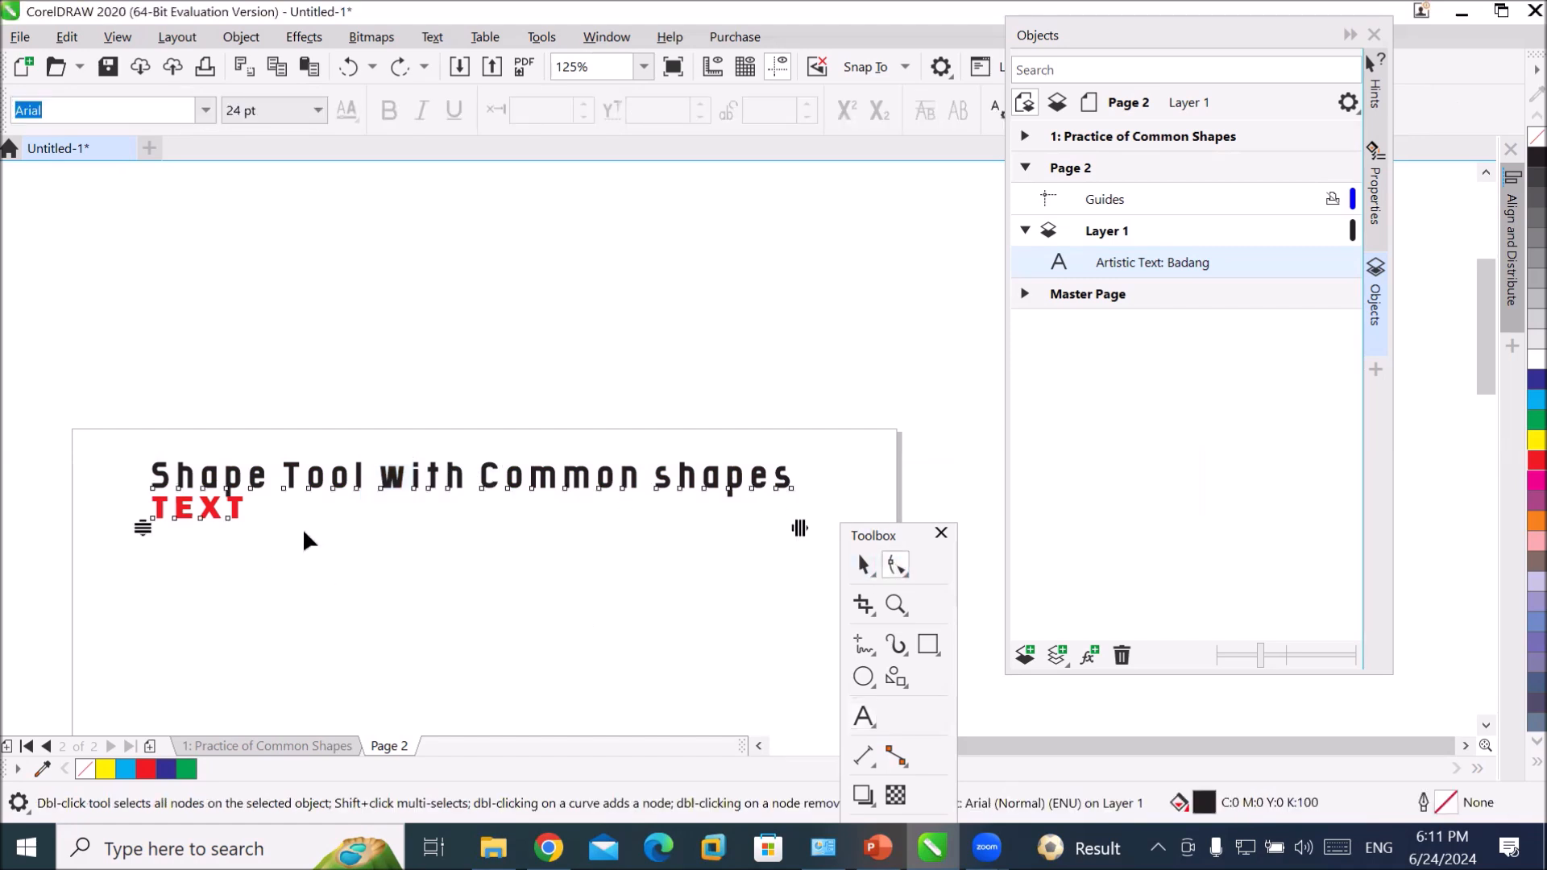
{"action": "scroll", "coordinate": [312, 534], "scroll_direction": "up", "scroll_amount": 2}
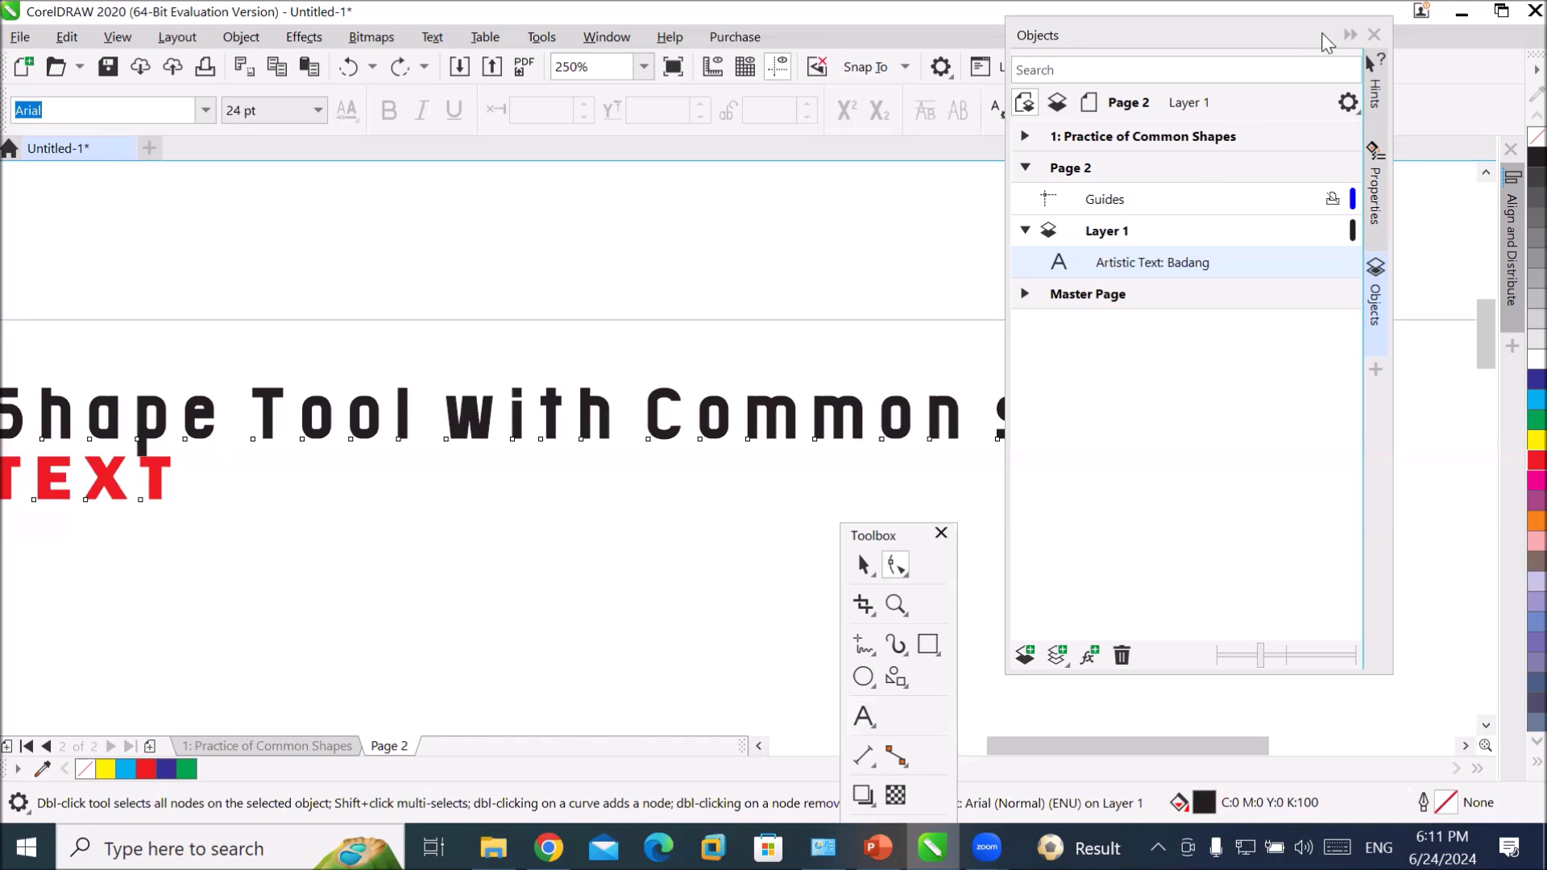
{"action": "left_click", "coordinate": [1352, 36]}
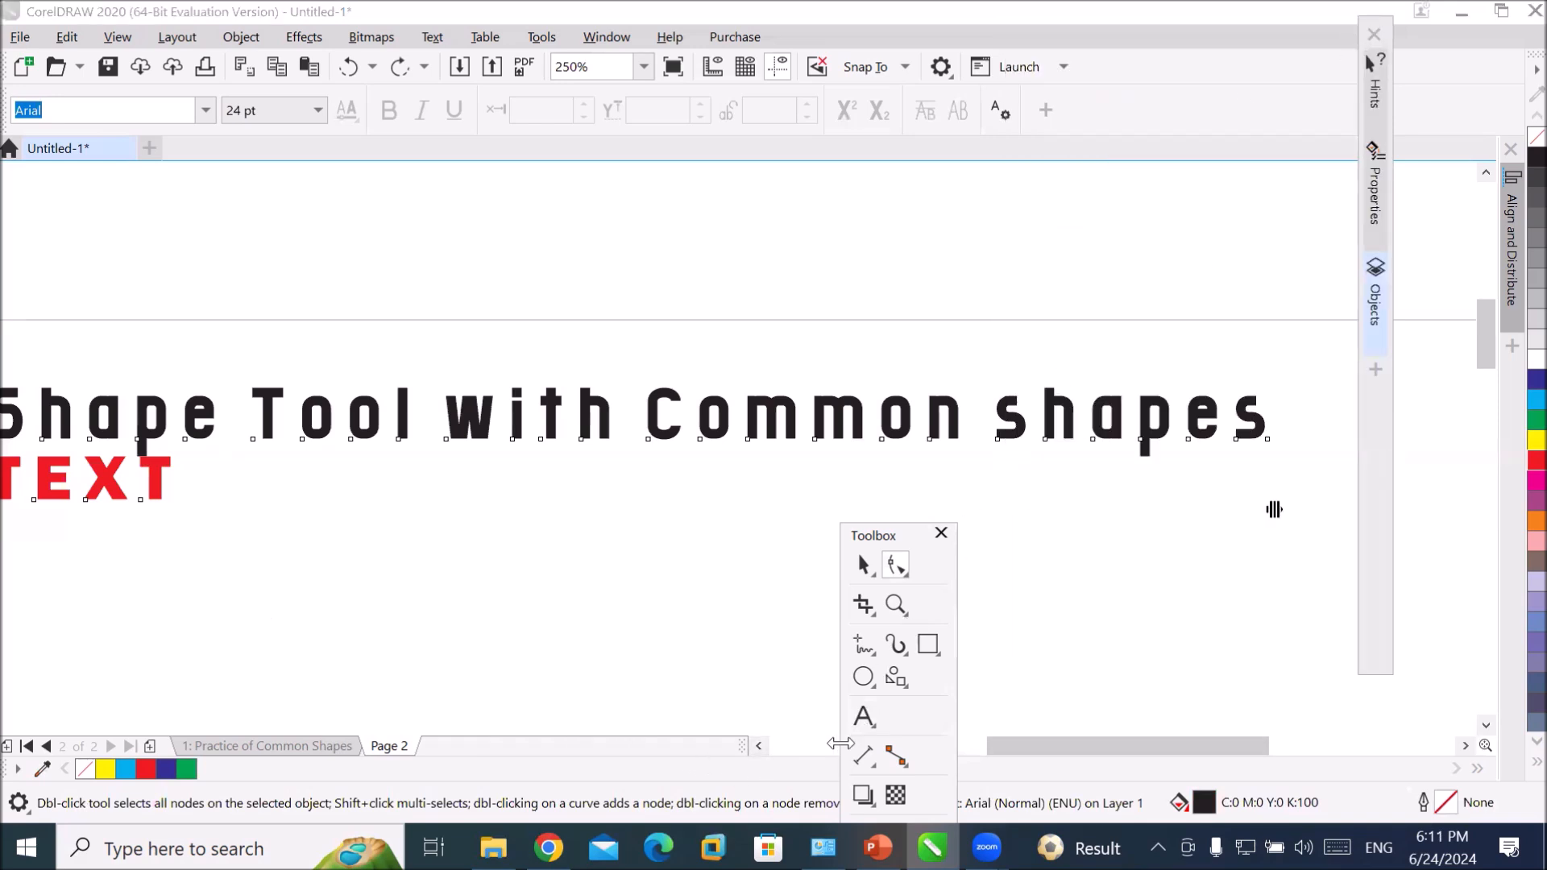
{"action": "left_click_drag", "start_coordinate": [989, 747], "coordinate": [921, 751]}
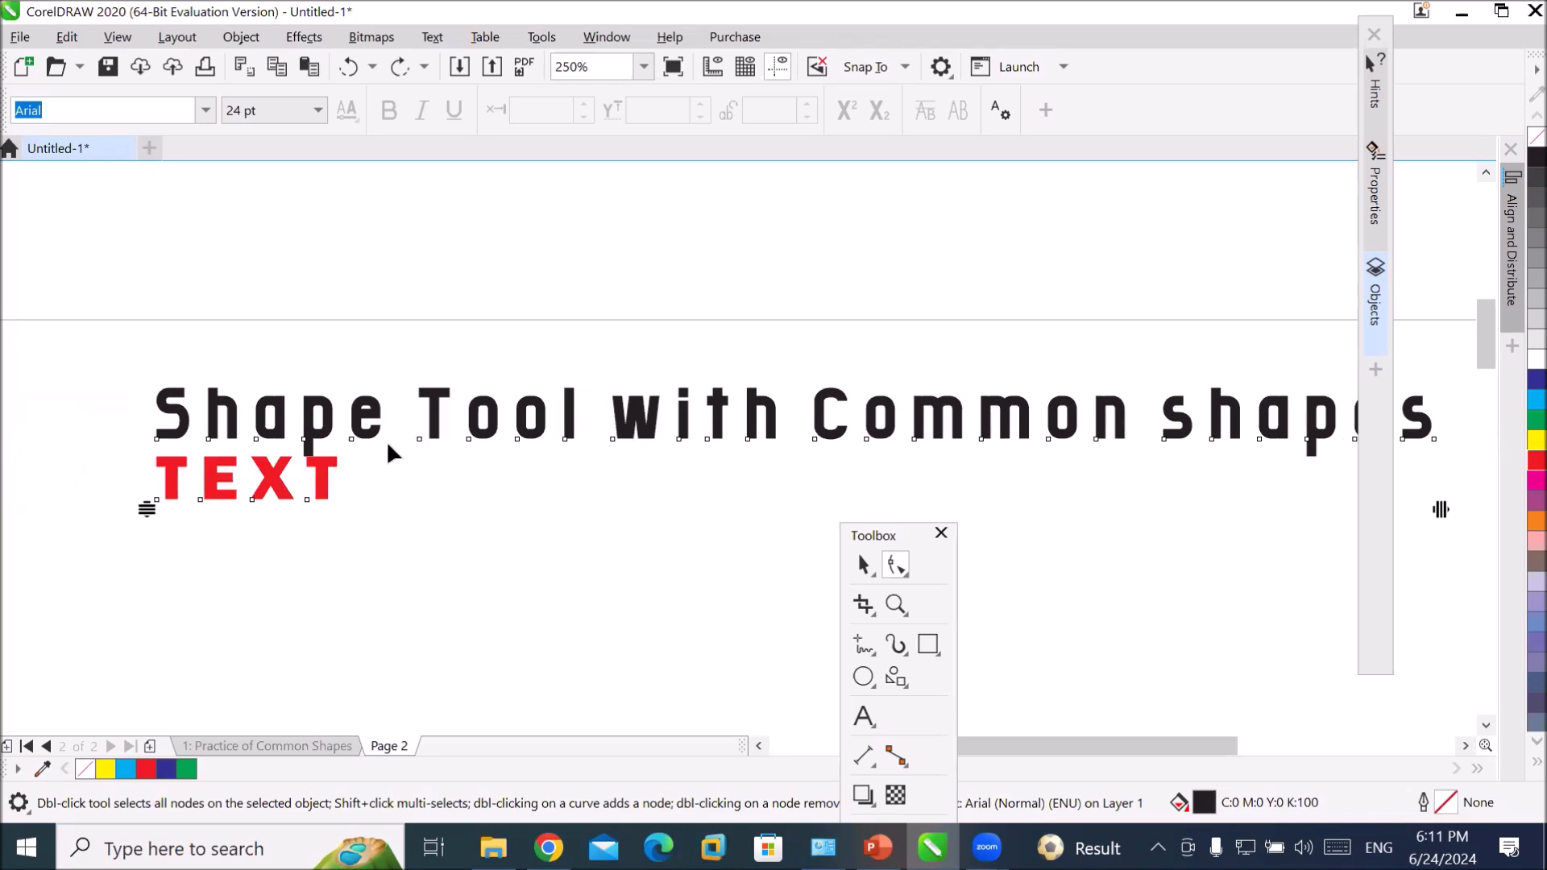
{"action": "left_click", "coordinate": [158, 439]}
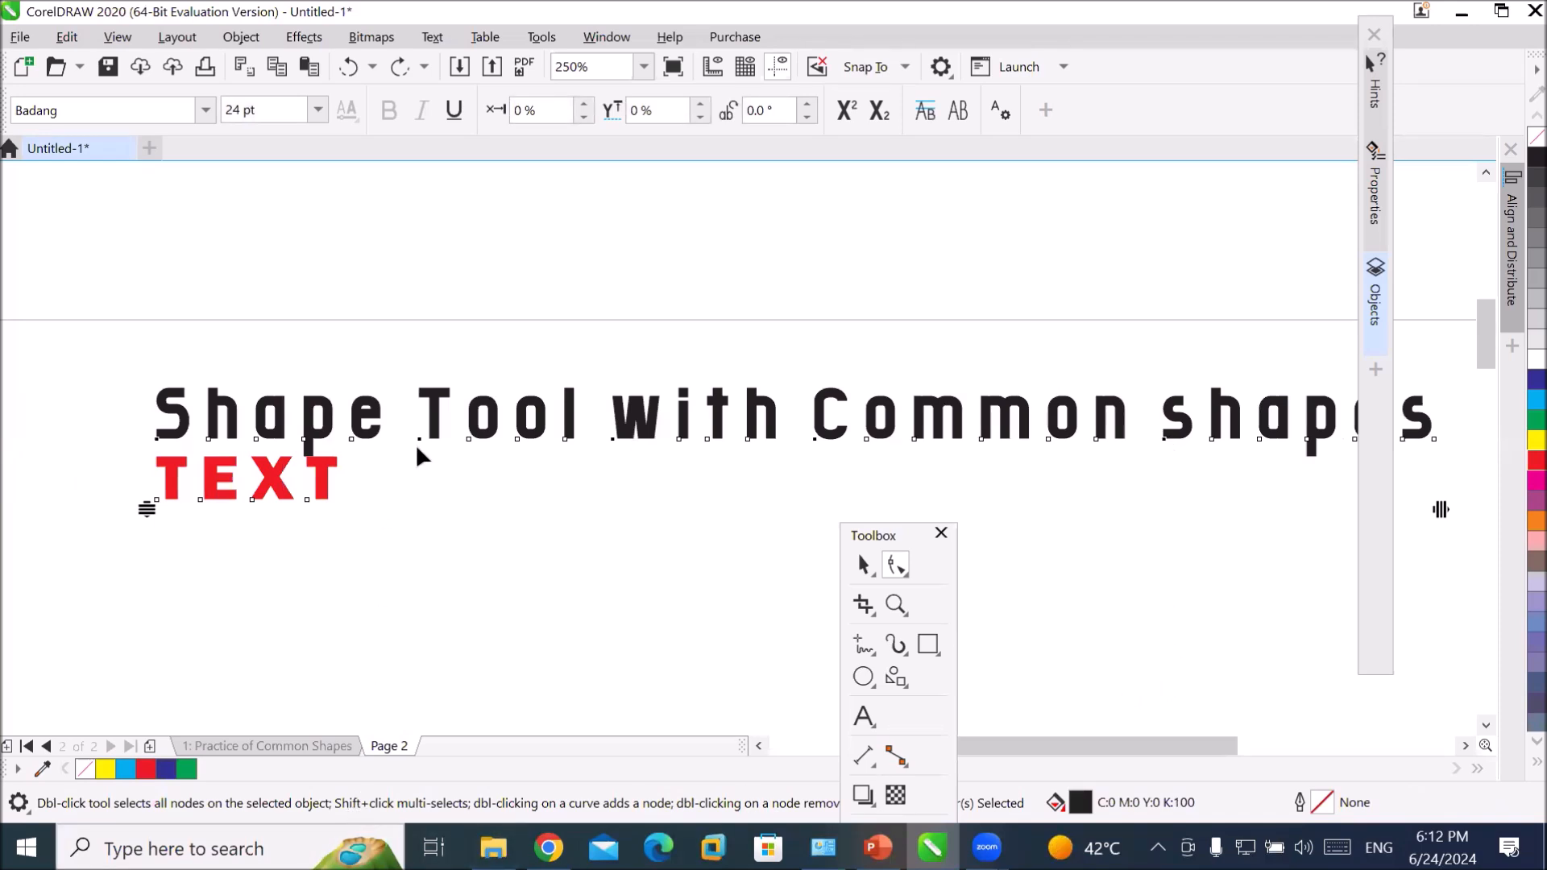
{"action": "left_click_drag", "start_coordinate": [419, 433], "coordinate": [417, 396]}
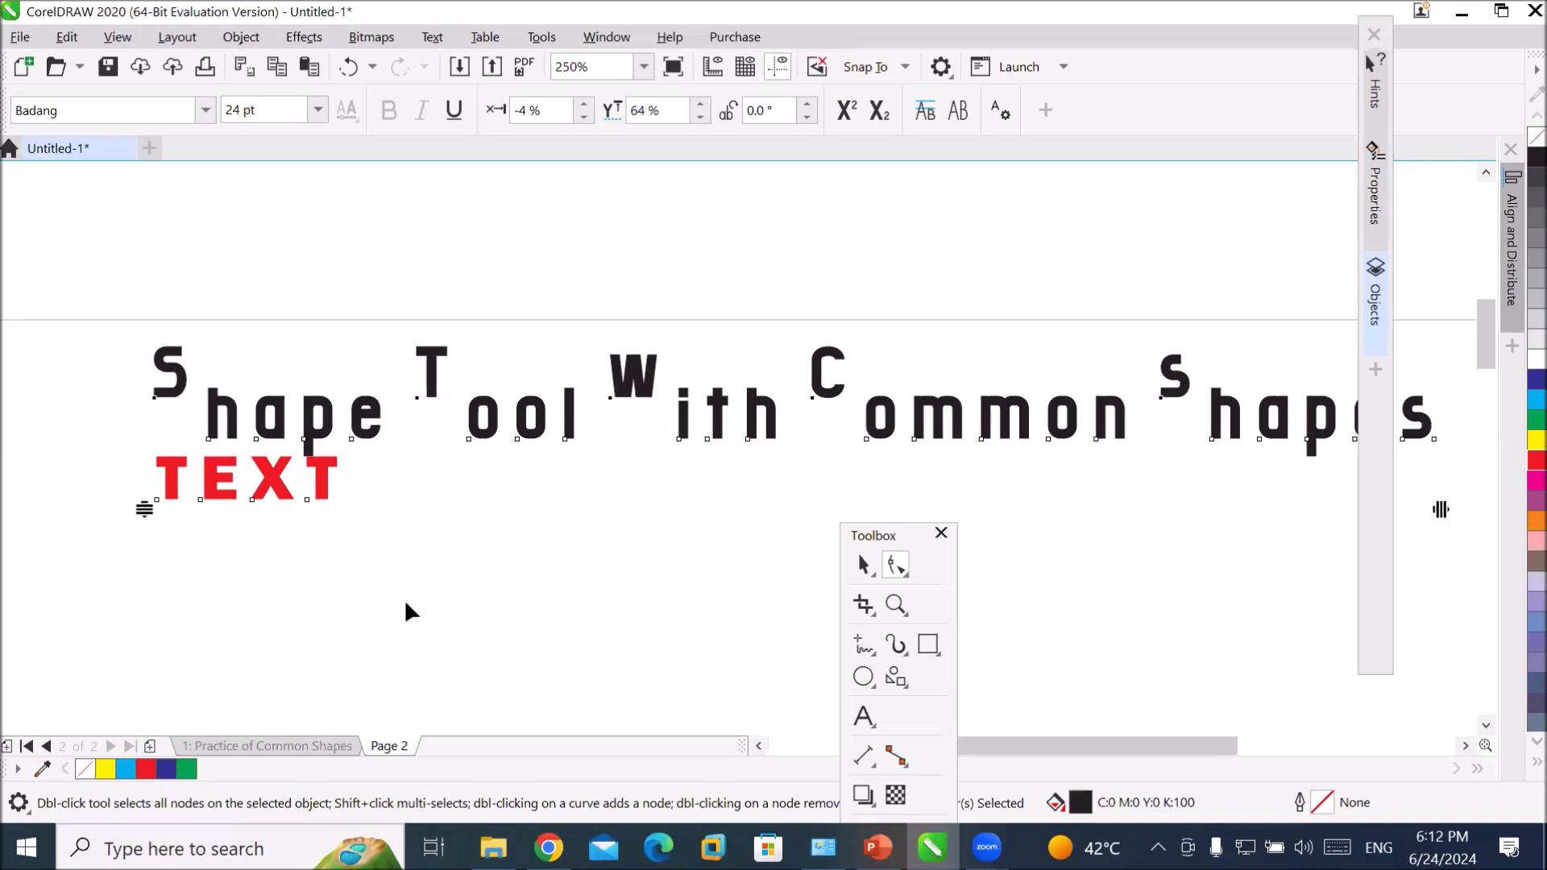
- Fill the raised initials green and give them a red hairline outline
{"action": "left_click", "coordinate": [1510, 419]}
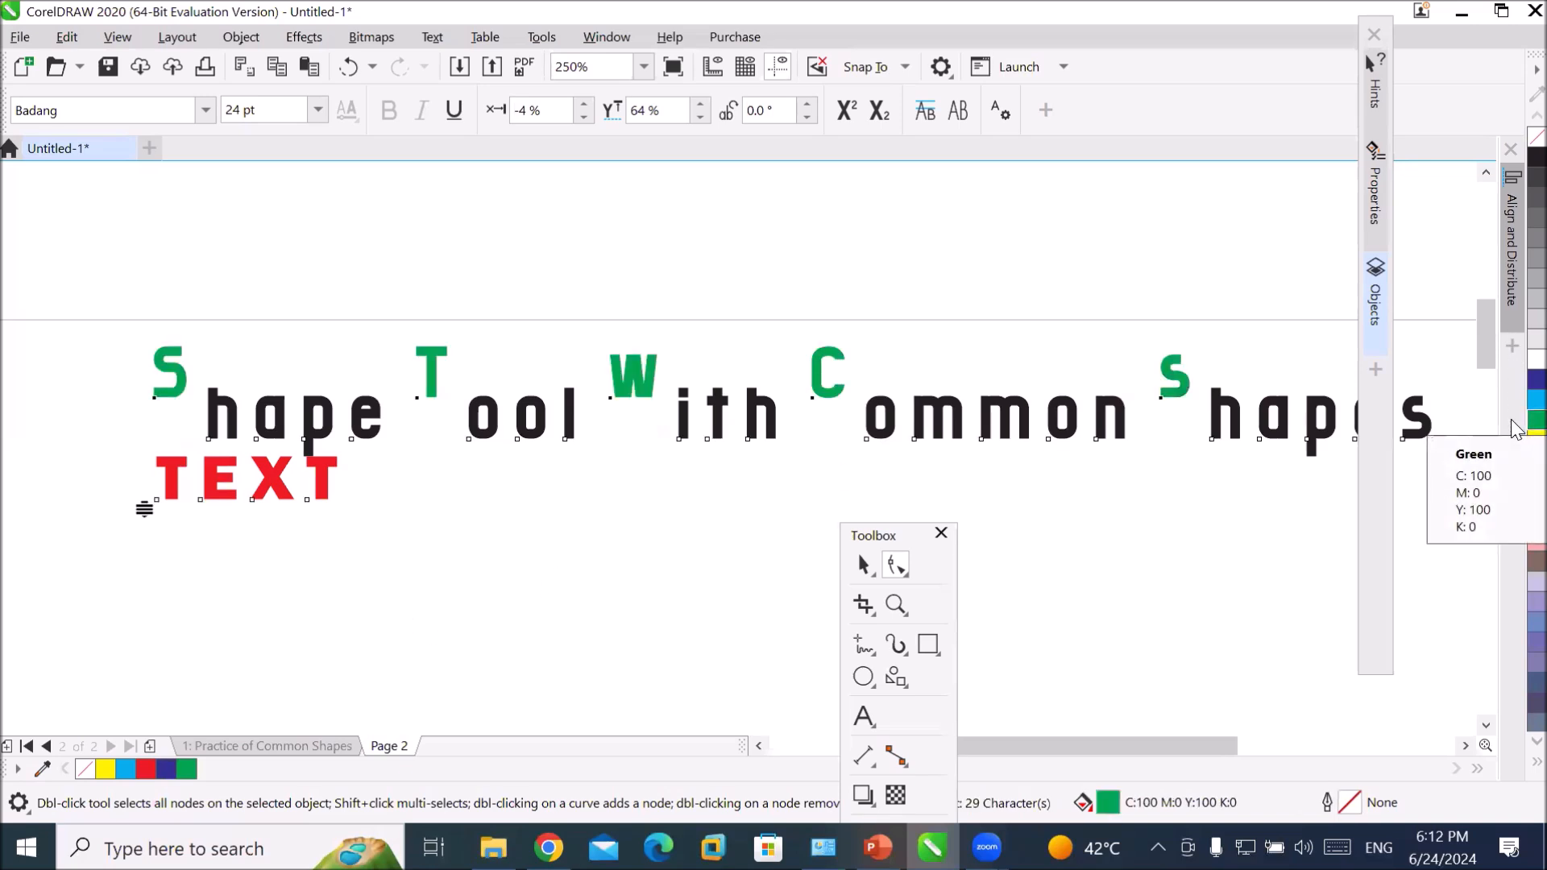
{"action": "right_click", "coordinate": [1512, 460]}
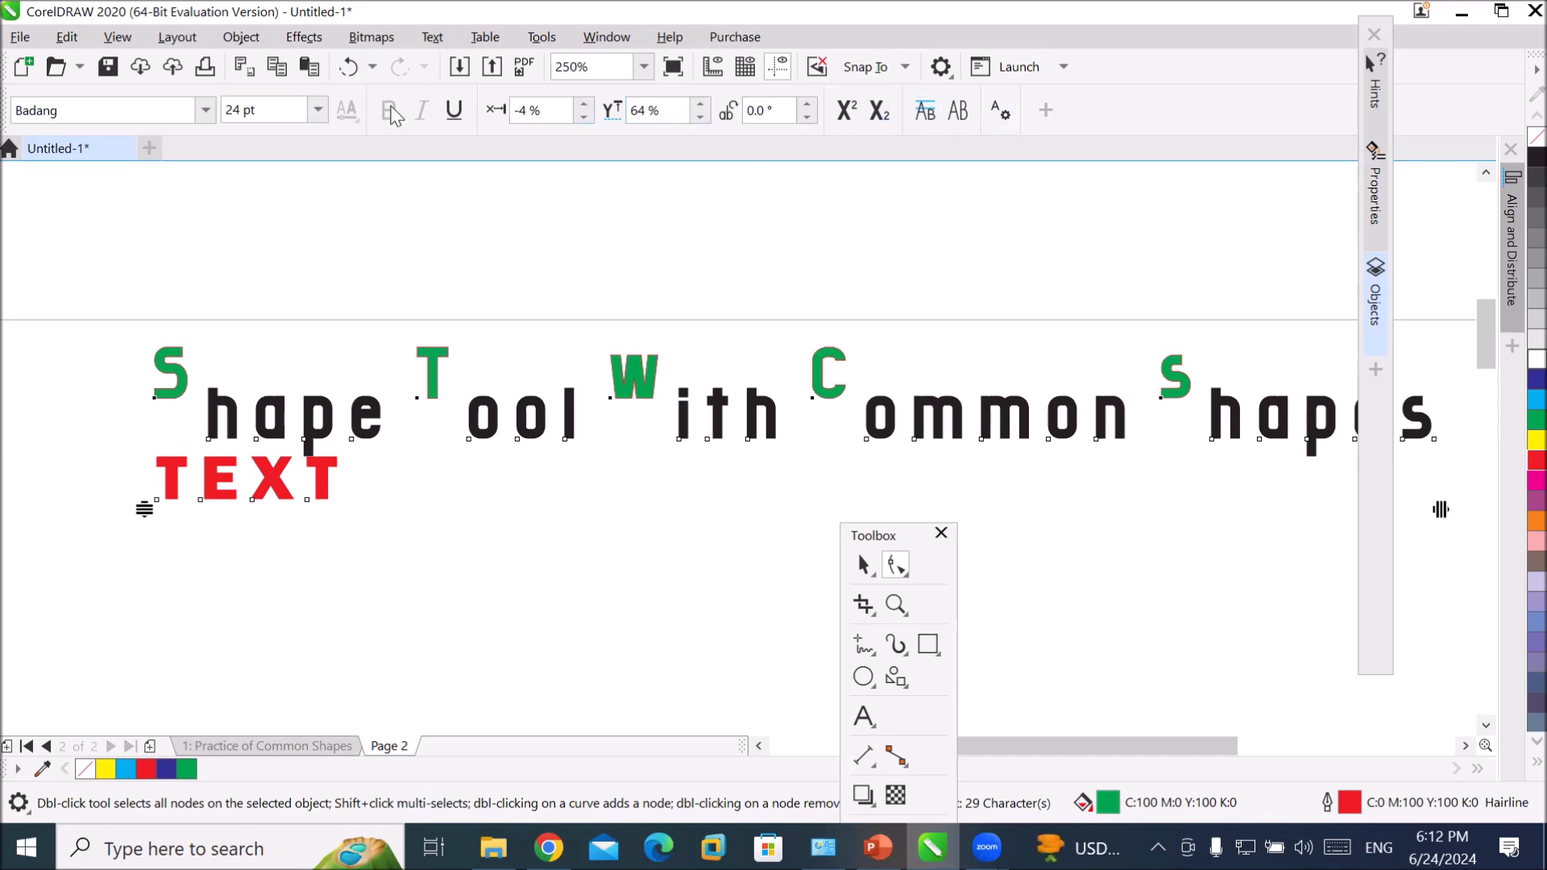
- Try underlining the raised initials and remove the underline again
{"action": "left_click", "coordinate": [455, 111]}
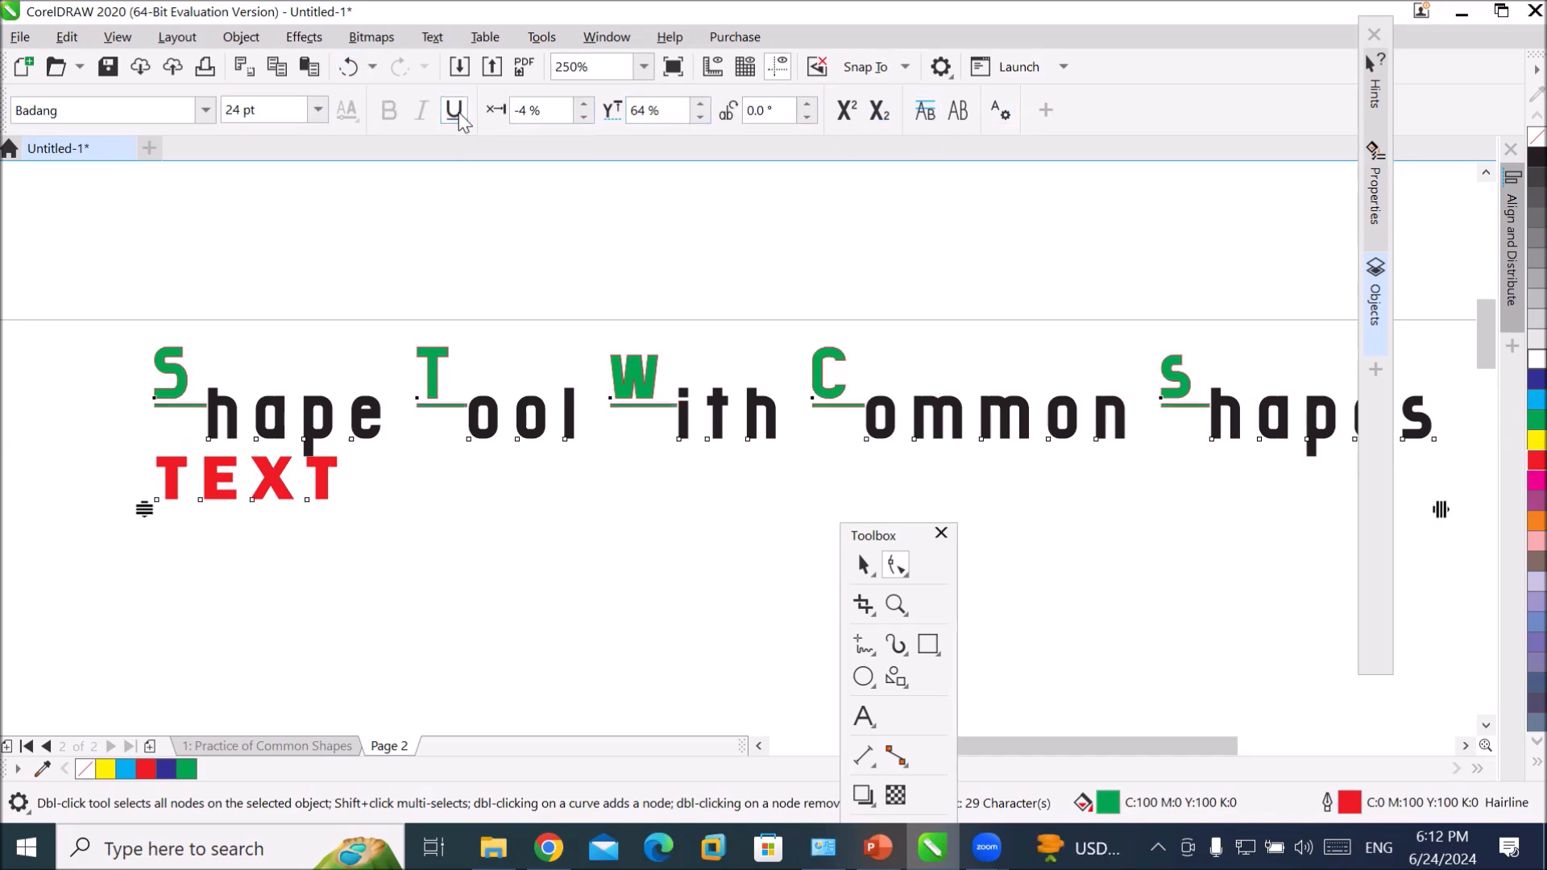
{"action": "left_click", "coordinate": [459, 113]}
{"action": "left_click", "coordinate": [458, 113]}
{"action": "left_click", "coordinate": [457, 112]}
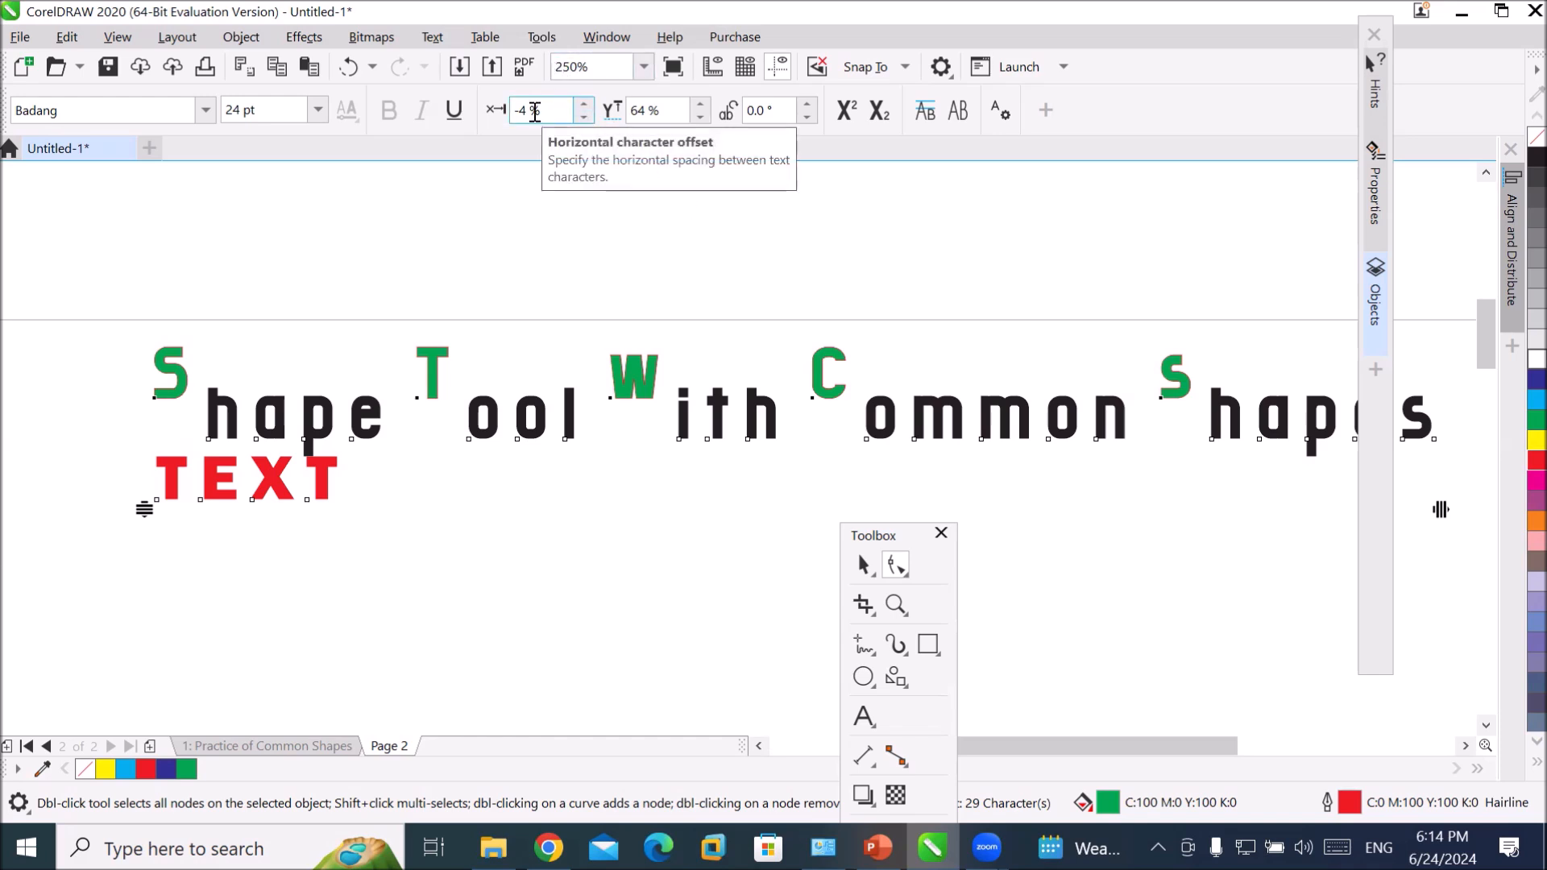
- Shift the selected initials to the right by setting their horizontal character offset to 58%
{"action": "left_click", "coordinate": [583, 103]}
{"action": "left_click", "coordinate": [588, 105]}
{"action": "left_click", "coordinate": [588, 105]}
{"action": "left_click", "coordinate": [588, 105]}
{"action": "left_click", "coordinate": [588, 104]}
{"action": "left_click", "coordinate": [589, 105]}
{"action": "left_click", "coordinate": [588, 105]}
{"action": "left_click", "coordinate": [588, 105]}
{"action": "left_click", "coordinate": [588, 105]}
{"action": "left_click", "coordinate": [589, 104]}
{"action": "left_click", "coordinate": [588, 105]}
{"action": "left_click", "coordinate": [589, 105]}
{"action": "left_click", "coordinate": [588, 105]}
{"action": "left_click", "coordinate": [588, 104]}
{"action": "left_click", "coordinate": [588, 105]}
{"action": "left_click", "coordinate": [588, 105]}
{"action": "left_click", "coordinate": [588, 105]}
{"action": "left_click", "coordinate": [588, 105]}
{"action": "left_click", "coordinate": [588, 104]}
{"action": "left_click", "coordinate": [588, 105]}
{"action": "left_click", "coordinate": [588, 105]}
{"action": "left_click", "coordinate": [588, 104]}
{"action": "left_click", "coordinate": [588, 105]}
{"action": "left_click", "coordinate": [588, 105]}
{"action": "left_click", "coordinate": [588, 105]}
{"action": "left_click", "coordinate": [588, 105]}
{"action": "left_click", "coordinate": [588, 105]}
{"action": "left_click", "coordinate": [588, 105]}
{"action": "left_click", "coordinate": [588, 105]}
{"action": "left_click", "coordinate": [588, 104]}
{"action": "left_click", "coordinate": [588, 105]}
{"action": "left_click", "coordinate": [588, 105]}
{"action": "left_click", "coordinate": [588, 105]}
{"action": "left_click", "coordinate": [586, 105]}
{"action": "left_click", "coordinate": [586, 104]}
{"action": "left_click", "coordinate": [585, 104]}
{"action": "left_click", "coordinate": [586, 105]}
{"action": "left_click", "coordinate": [586, 105]}
{"action": "left_click", "coordinate": [586, 105]}
{"action": "left_click", "coordinate": [585, 104]}
{"action": "left_click", "coordinate": [585, 105]}
{"action": "left_click", "coordinate": [586, 105]}
{"action": "left_click", "coordinate": [586, 105]}
{"action": "left_click", "coordinate": [585, 105]}
{"action": "left_click", "coordinate": [586, 104]}
{"action": "left_click", "coordinate": [585, 105]}
{"action": "left_click", "coordinate": [586, 105]}
{"action": "left_click", "coordinate": [586, 104]}
{"action": "left_click", "coordinate": [586, 105]}
{"action": "left_click", "coordinate": [586, 105]}
{"action": "left_click", "coordinate": [586, 104]}
{"action": "left_click", "coordinate": [585, 105]}
{"action": "left_click", "coordinate": [586, 104]}
{"action": "left_click", "coordinate": [585, 105]}
{"action": "left_click", "coordinate": [586, 105]}
{"action": "left_click", "coordinate": [585, 104]}
{"action": "left_click", "coordinate": [586, 105]}
- Raise the selected initials by setting their vertical character offset to 87%
{"action": "left_click", "coordinate": [699, 104]}
{"action": "left_click", "coordinate": [700, 104]}
{"action": "left_click", "coordinate": [699, 104]}
{"action": "left_click", "coordinate": [699, 104]}
{"action": "left_click", "coordinate": [700, 104]}
{"action": "left_click", "coordinate": [700, 103]}
{"action": "left_click", "coordinate": [700, 104]}
{"action": "left_click", "coordinate": [699, 104]}
{"action": "left_click", "coordinate": [699, 104]}
{"action": "left_click", "coordinate": [700, 104]}
{"action": "left_click", "coordinate": [699, 104]}
{"action": "left_click", "coordinate": [699, 104]}
{"action": "left_click", "coordinate": [700, 104]}
{"action": "left_click", "coordinate": [699, 104]}
{"action": "left_click", "coordinate": [699, 104]}
{"action": "left_click", "coordinate": [699, 104]}
{"action": "left_click", "coordinate": [699, 104]}
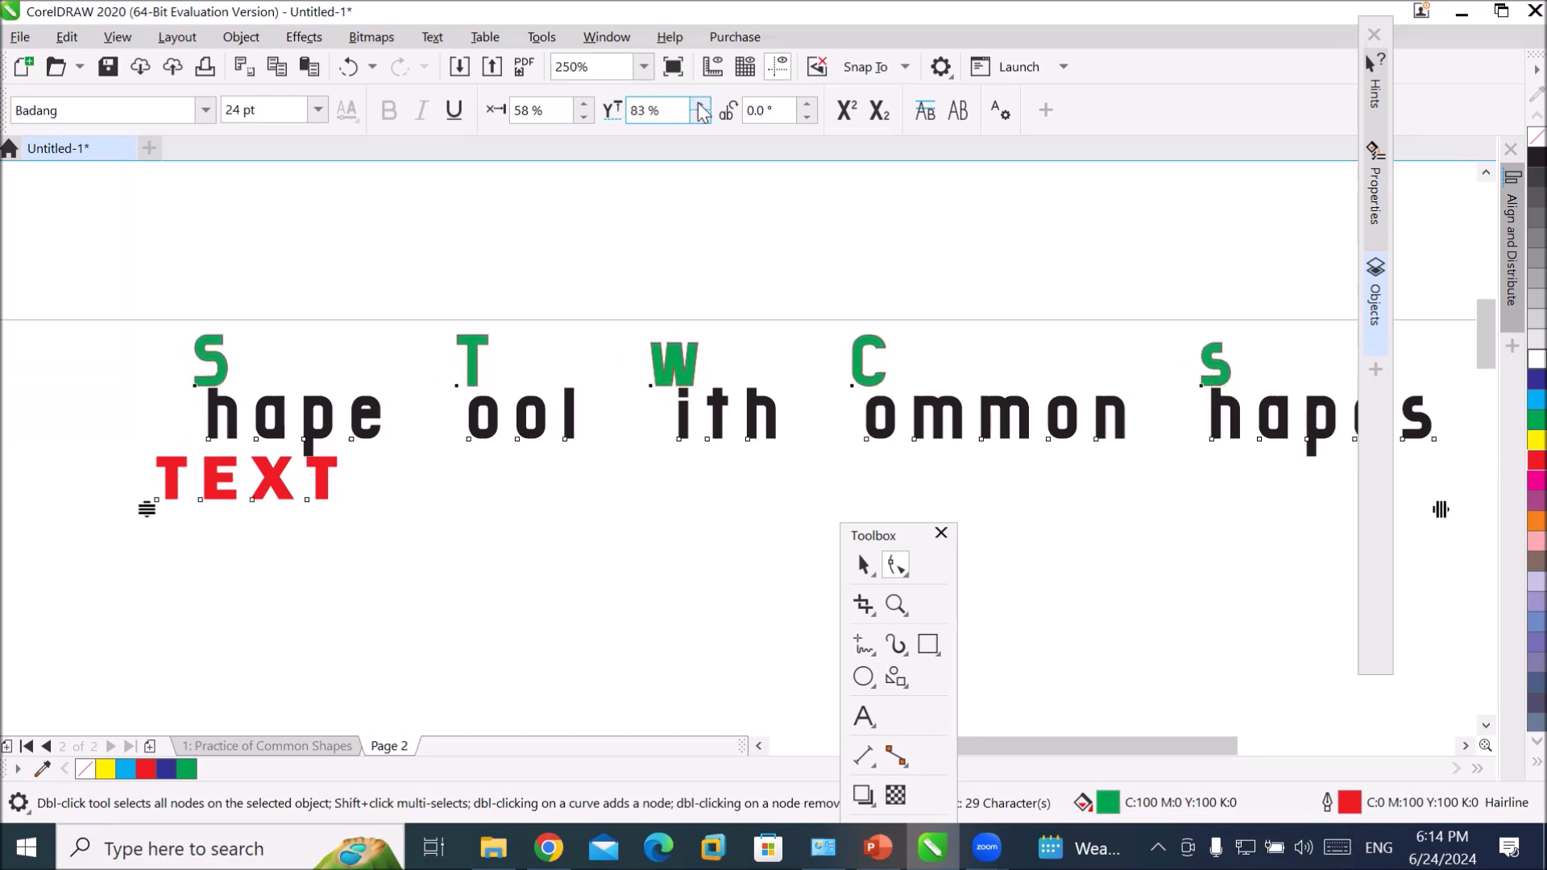
{"action": "left_click", "coordinate": [699, 104]}
{"action": "left_click", "coordinate": [700, 104]}
{"action": "left_click", "coordinate": [699, 104]}
{"action": "left_click", "coordinate": [699, 104]}
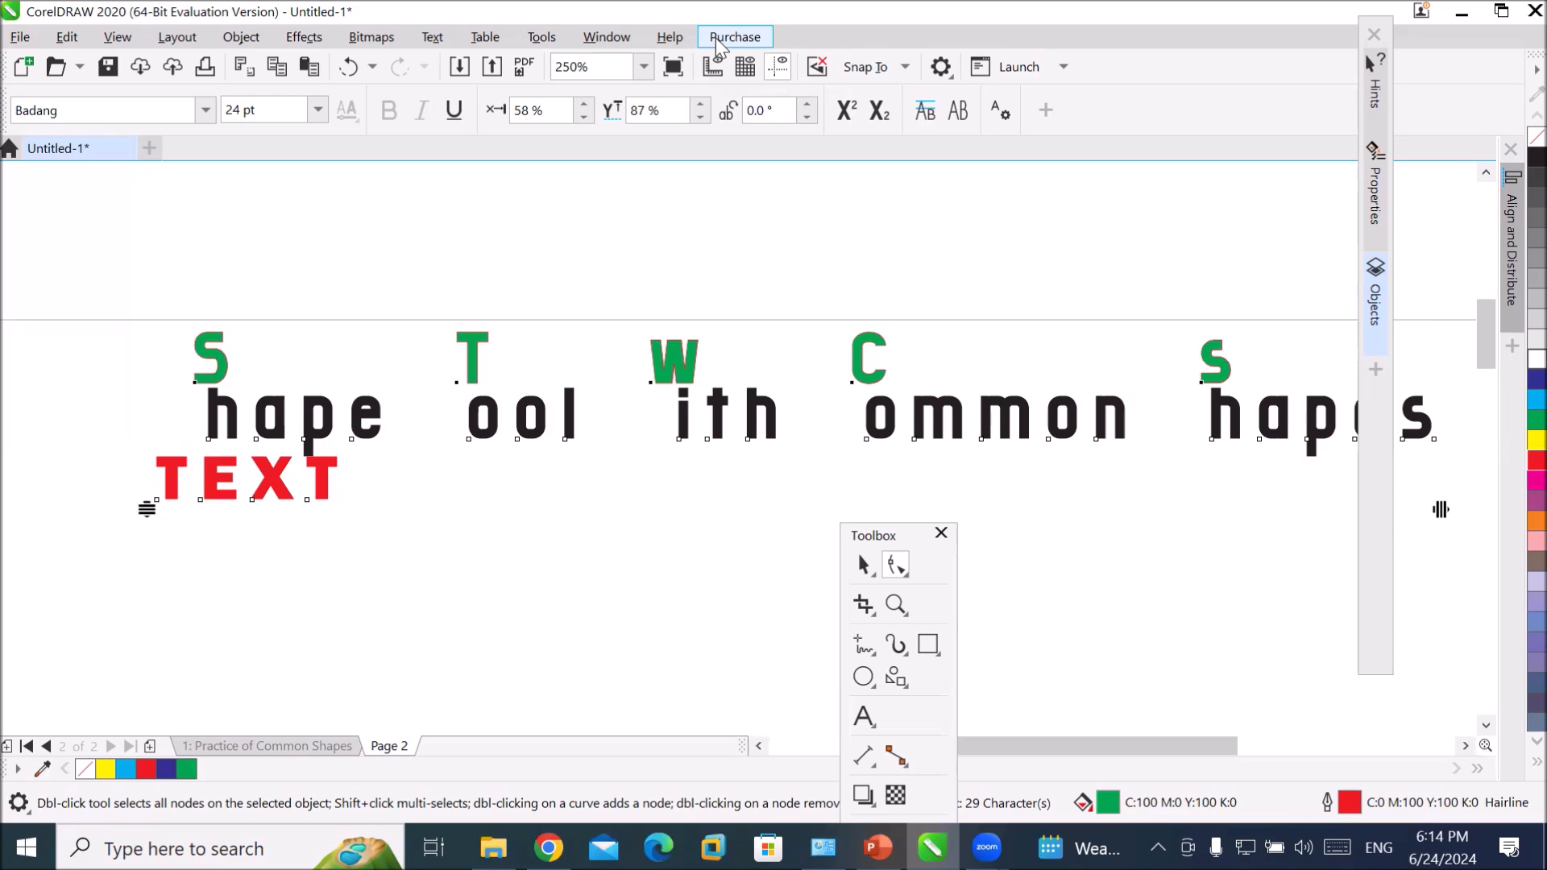
- Rotate the selected initials to a character angle of 35°, and turn them the other way to -25°
{"action": "left_click", "coordinate": [806, 104]}
{"action": "left_click", "coordinate": [807, 105]}
{"action": "left_click", "coordinate": [808, 106]}
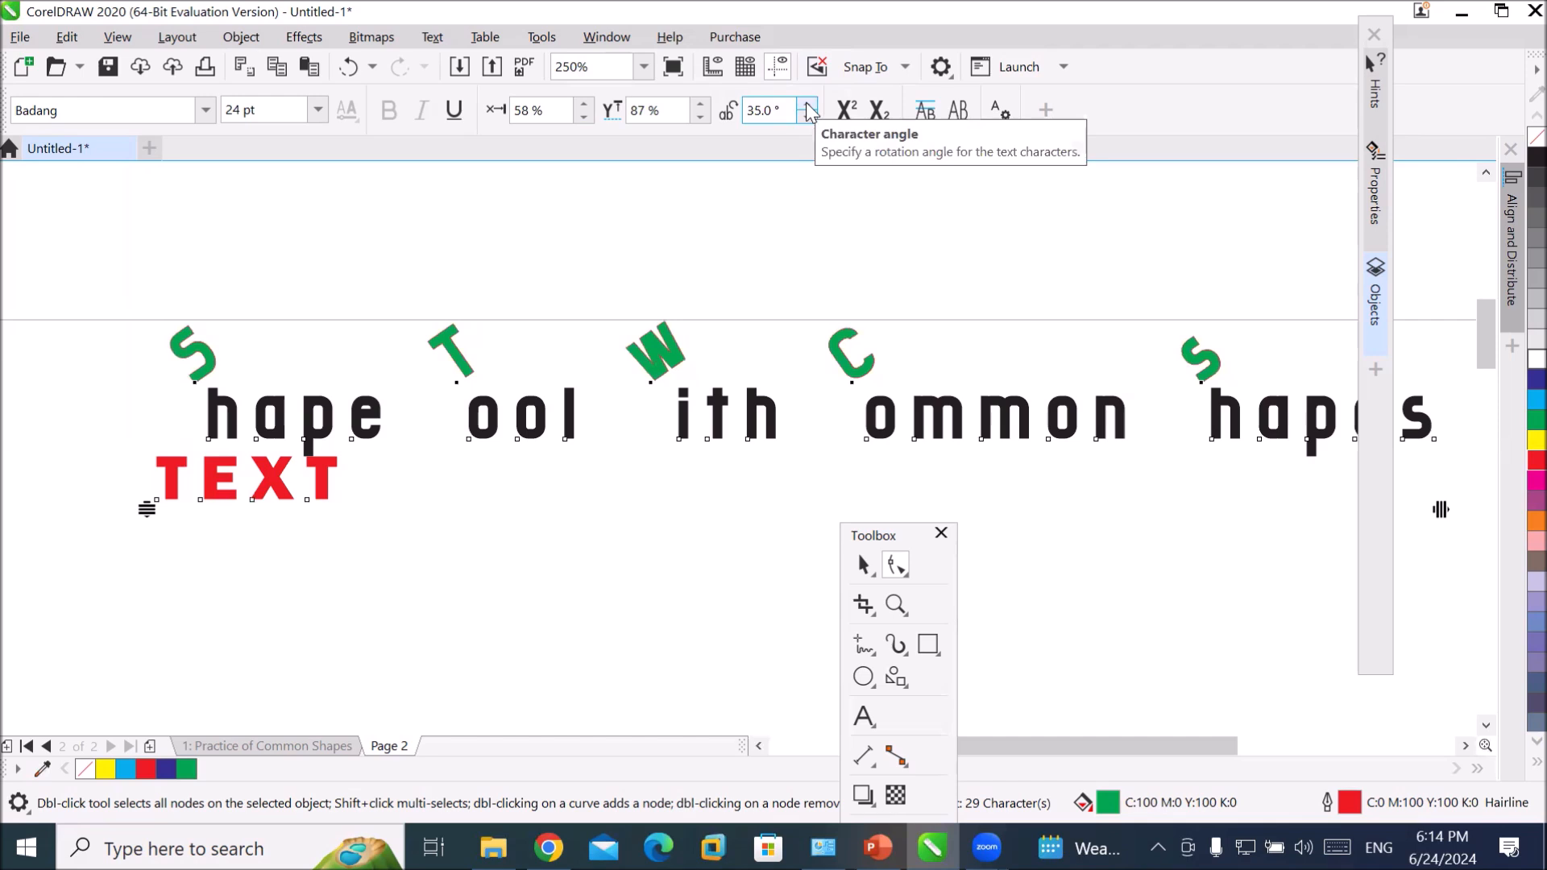
{"action": "left_click", "coordinate": [807, 117]}
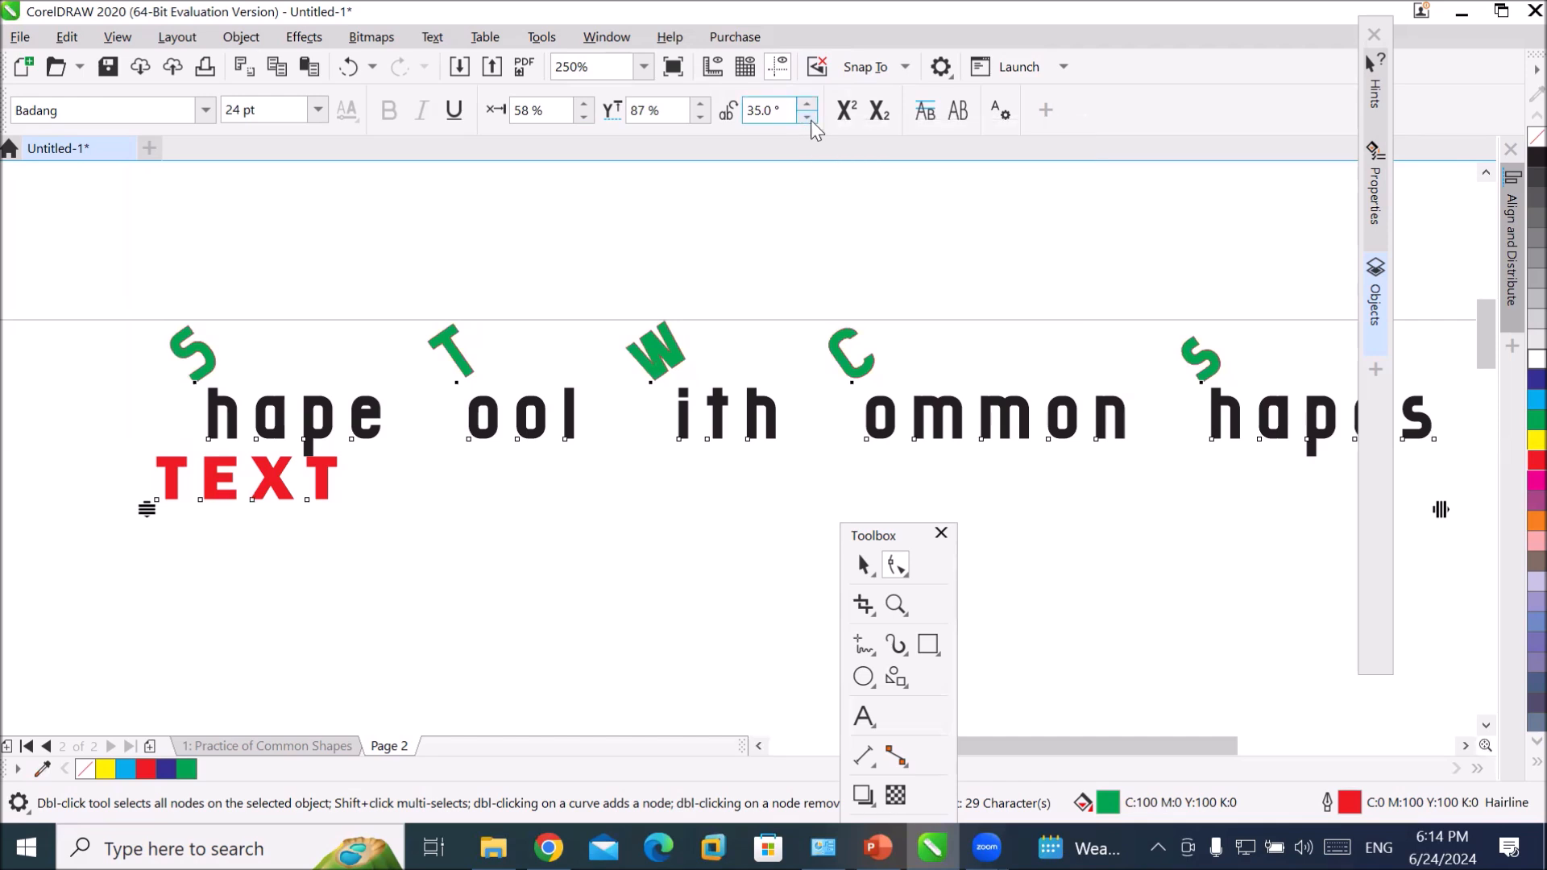
{"action": "left_click", "coordinate": [809, 119]}
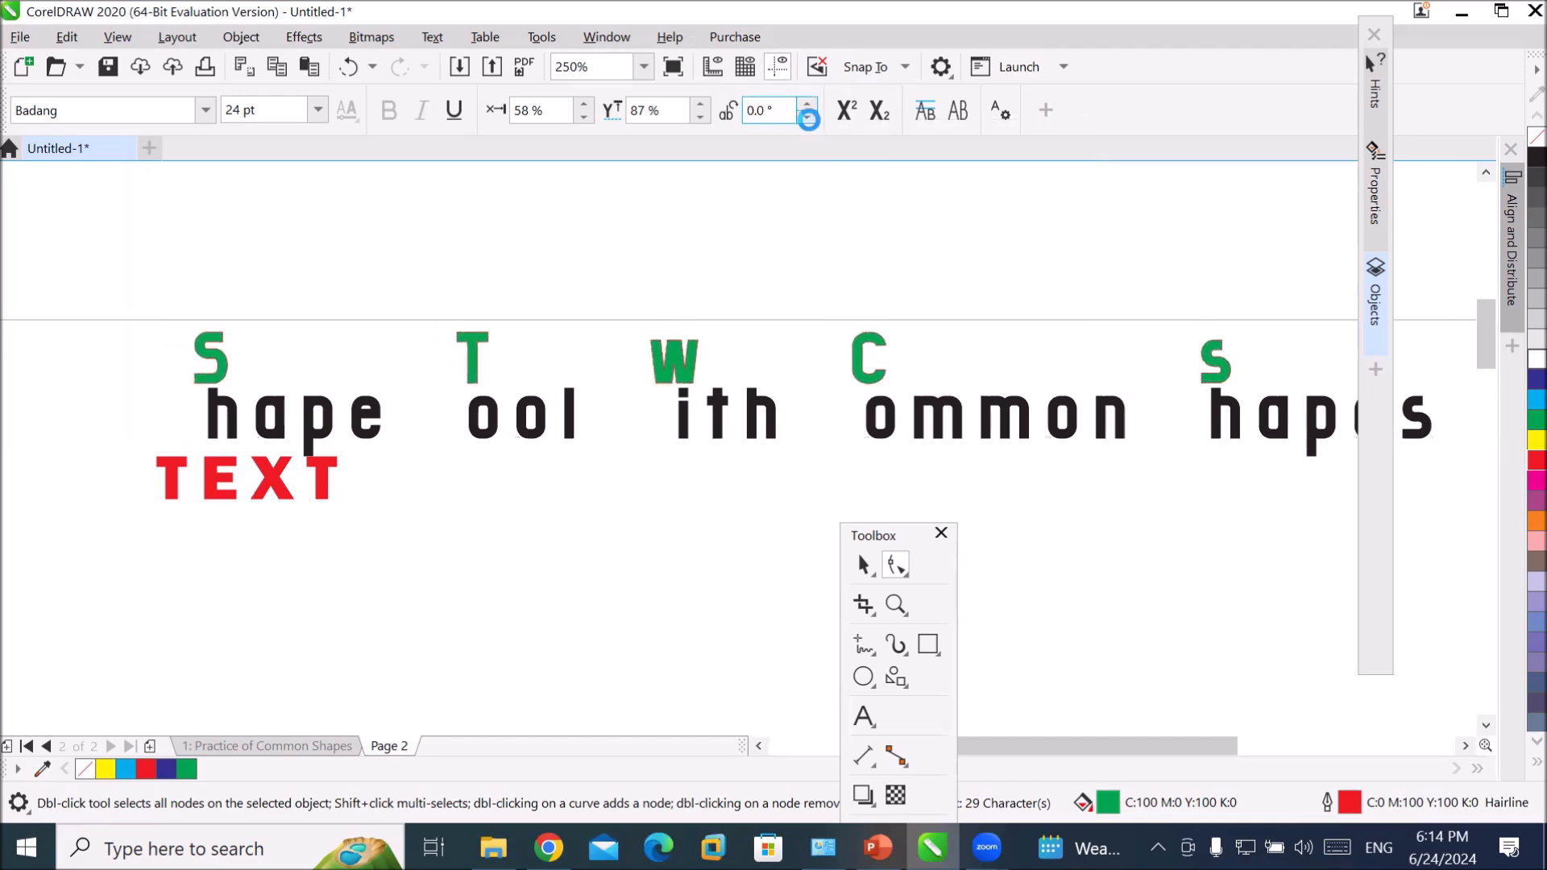
{"action": "left_click", "coordinate": [809, 119]}
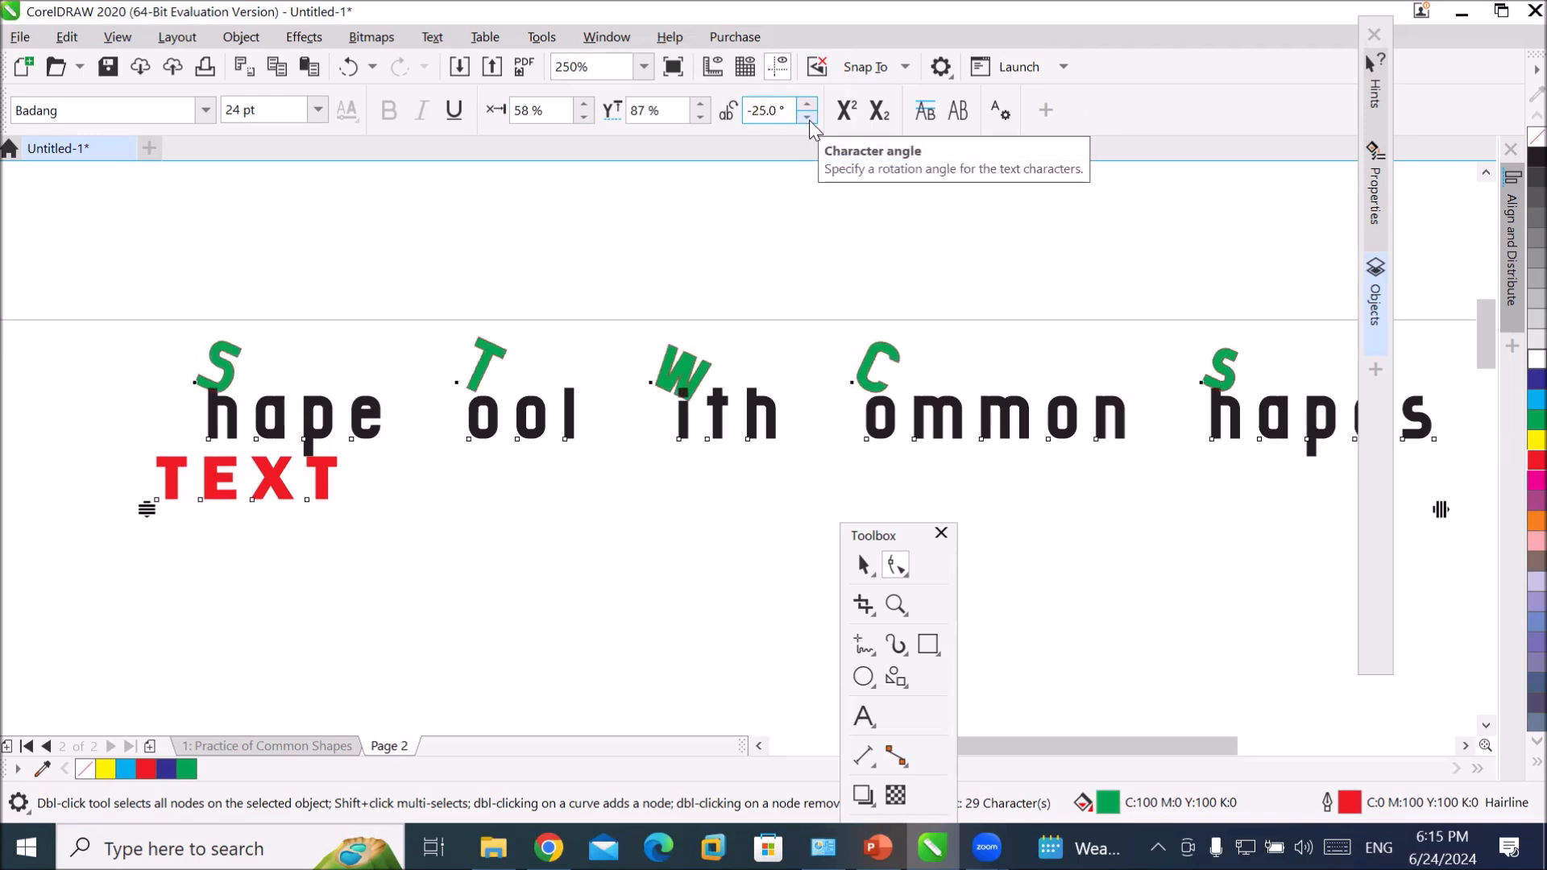
- Lower the tilted initials by setting their vertical character offset to 57%
{"action": "left_click", "coordinate": [699, 118]}
{"action": "left_click", "coordinate": [698, 118]}
{"action": "left_click", "coordinate": [698, 117]}
{"action": "left_click", "coordinate": [698, 117]}
{"action": "left_click", "coordinate": [697, 118]}
{"action": "left_click", "coordinate": [698, 116]}
{"action": "left_click", "coordinate": [698, 116]}
{"action": "left_click", "coordinate": [697, 115]}
{"action": "left_click", "coordinate": [698, 115]}
{"action": "left_click", "coordinate": [697, 118]}
{"action": "left_click", "coordinate": [698, 118]}
{"action": "left_click", "coordinate": [697, 118]}
{"action": "left_click", "coordinate": [698, 118]}
{"action": "left_click", "coordinate": [697, 118]}
{"action": "left_click", "coordinate": [697, 118]}
{"action": "left_click", "coordinate": [697, 118]}
{"action": "left_click", "coordinate": [698, 118]}
{"action": "left_click", "coordinate": [697, 117]}
{"action": "left_click", "coordinate": [698, 117]}
{"action": "left_click", "coordinate": [698, 118]}
{"action": "left_click", "coordinate": [697, 118]}
{"action": "left_click", "coordinate": [698, 118]}
{"action": "left_click", "coordinate": [697, 117]}
{"action": "left_click", "coordinate": [697, 118]}
{"action": "left_click", "coordinate": [697, 118]}
{"action": "left_click", "coordinate": [698, 117]}
{"action": "left_click", "coordinate": [698, 118]}
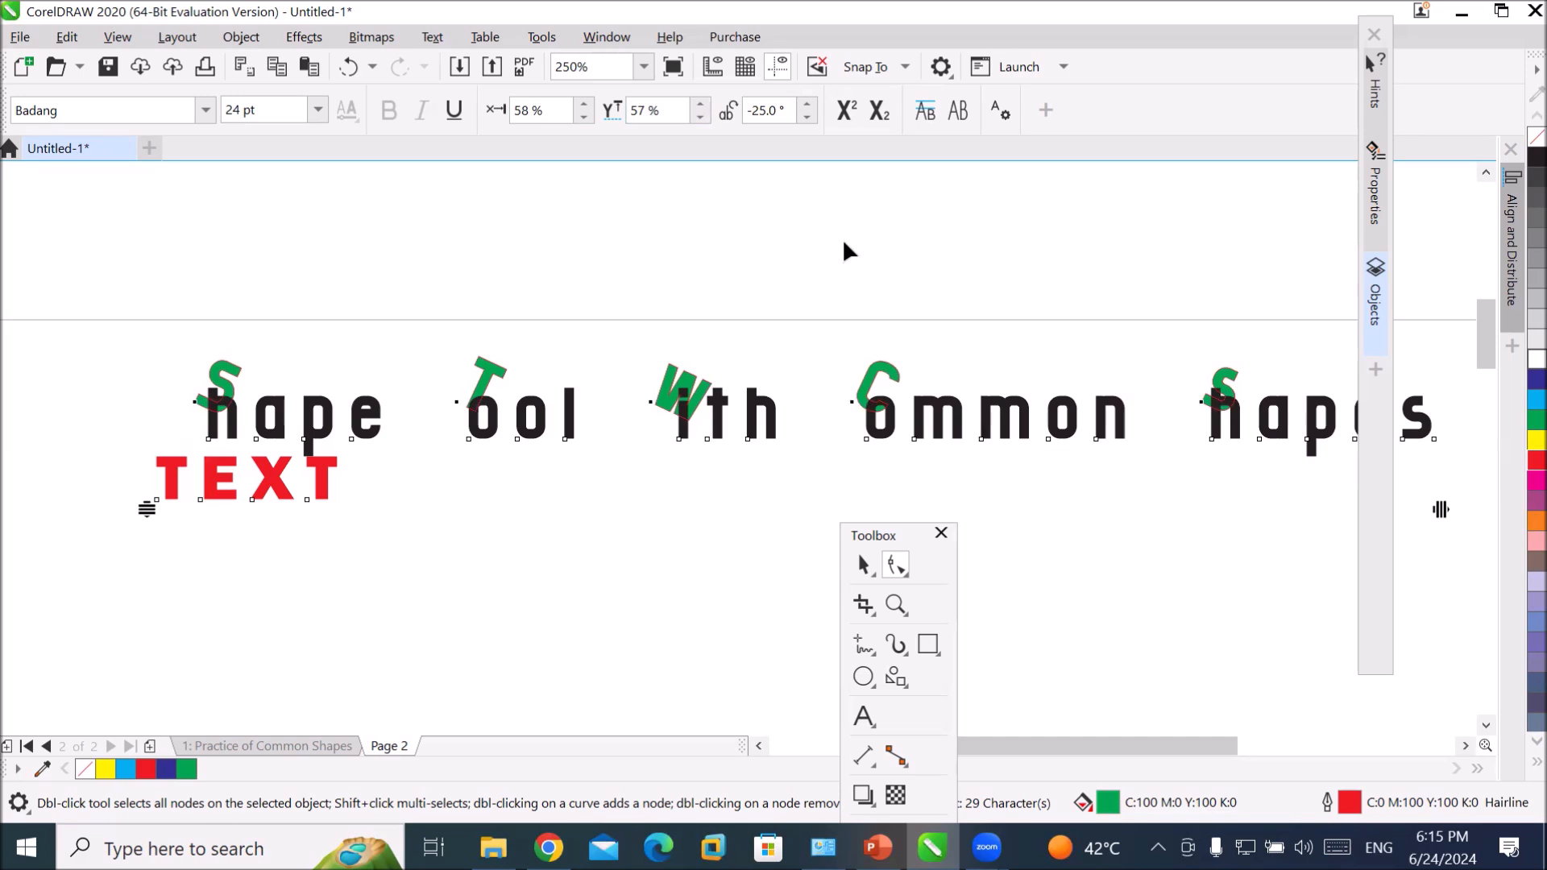
- Set the tilted initials in Franklin Gothic Heavy at 24 pt after previewing other fonts and sizes
{"action": "left_click", "coordinate": [204, 108]}
{"action": "left_click", "coordinate": [205, 110]}
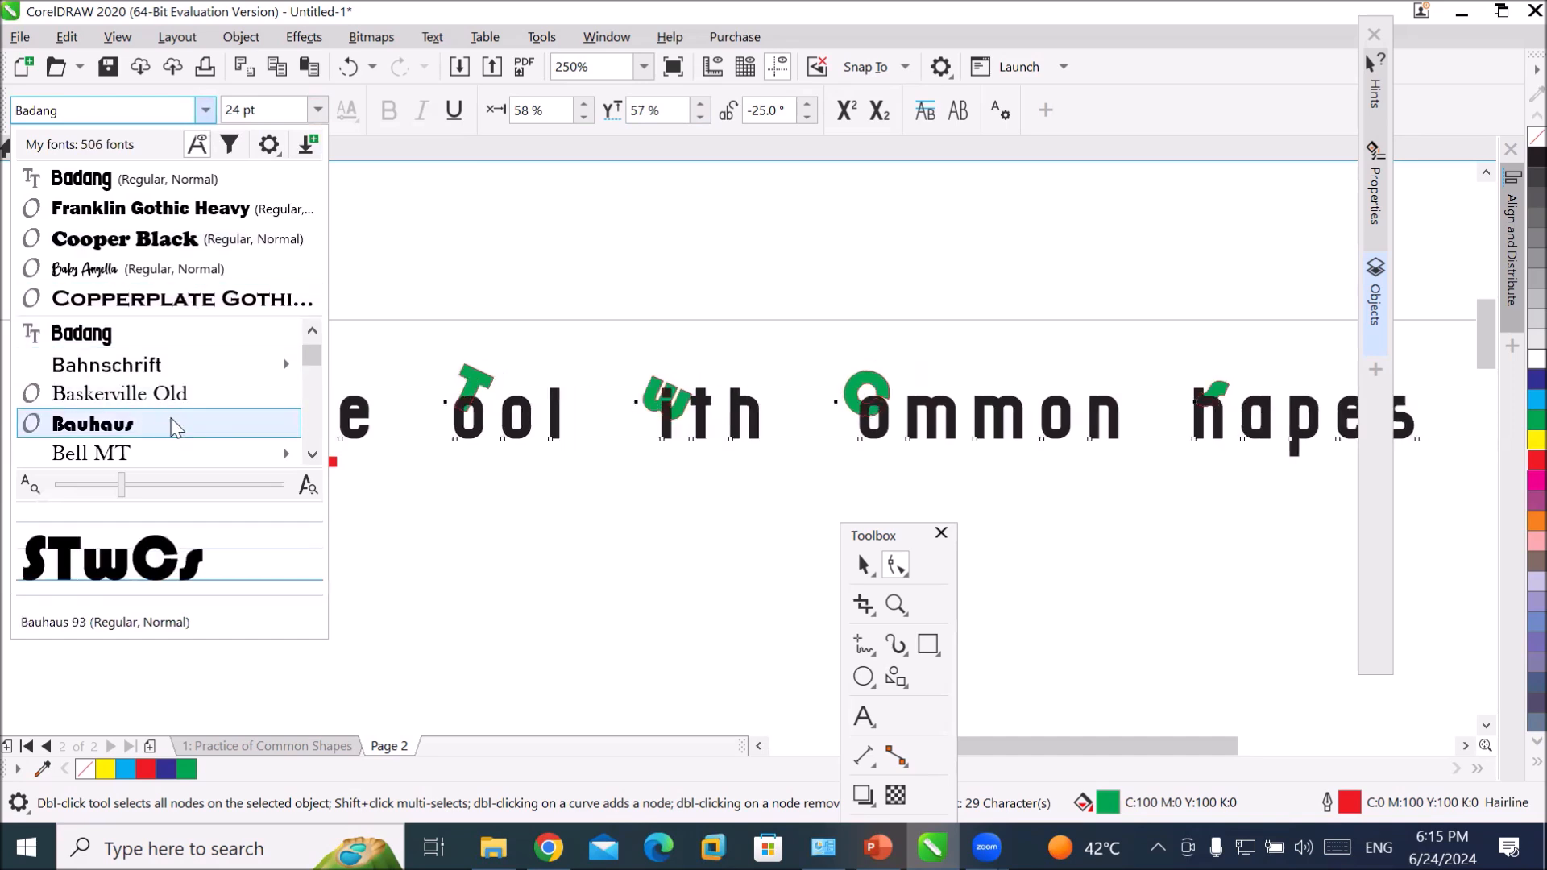
{"action": "scroll", "coordinate": [175, 427], "scroll_direction": "down", "scroll_amount": 2}
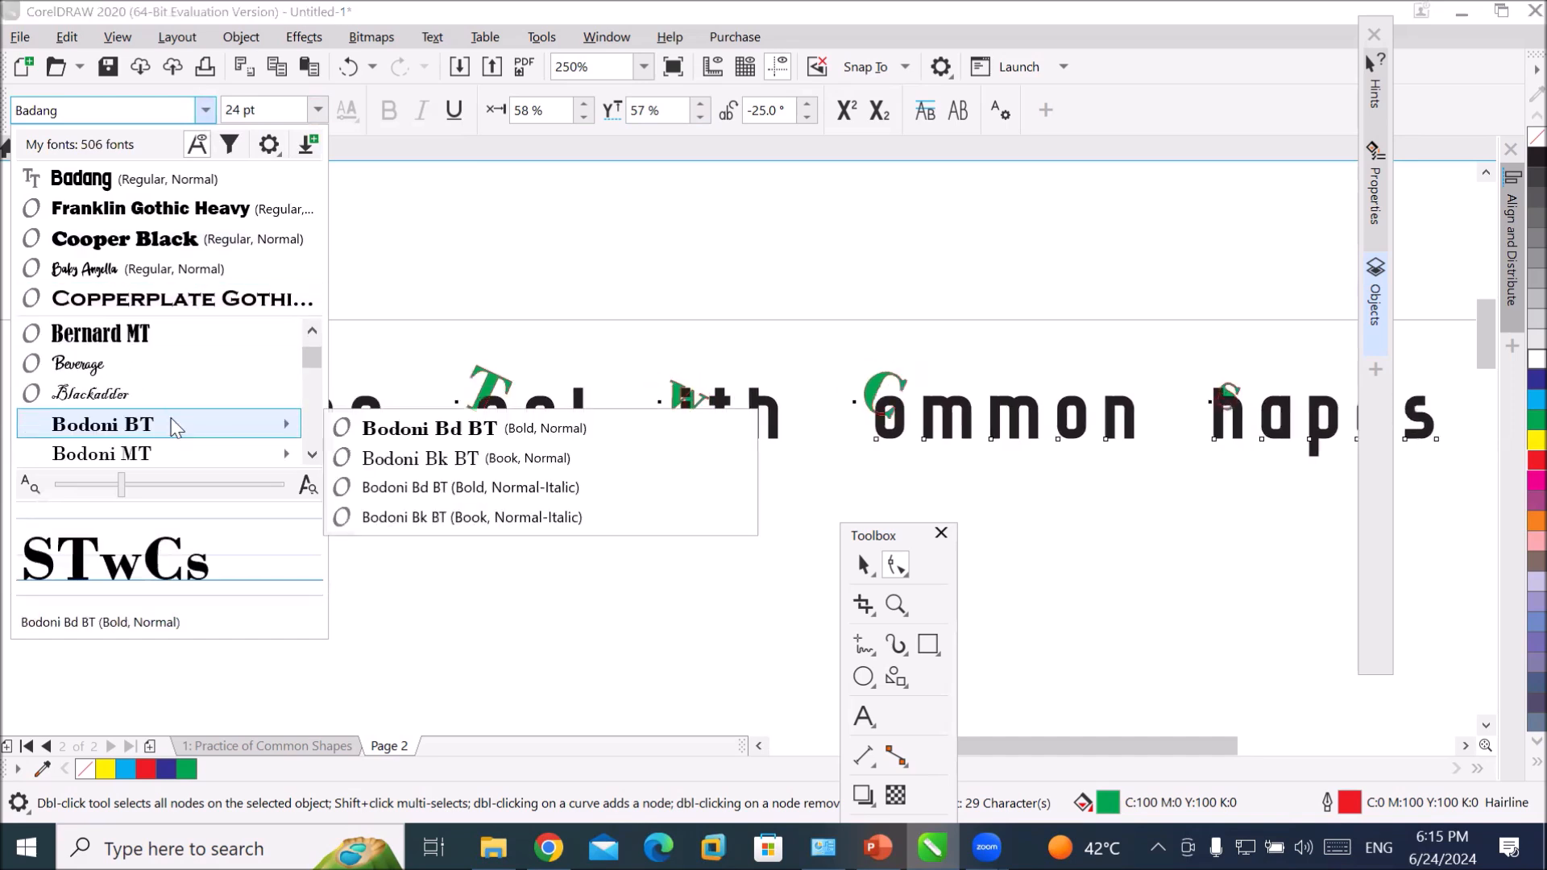
{"action": "scroll", "coordinate": [176, 427], "scroll_direction": "down", "scroll_amount": 2}
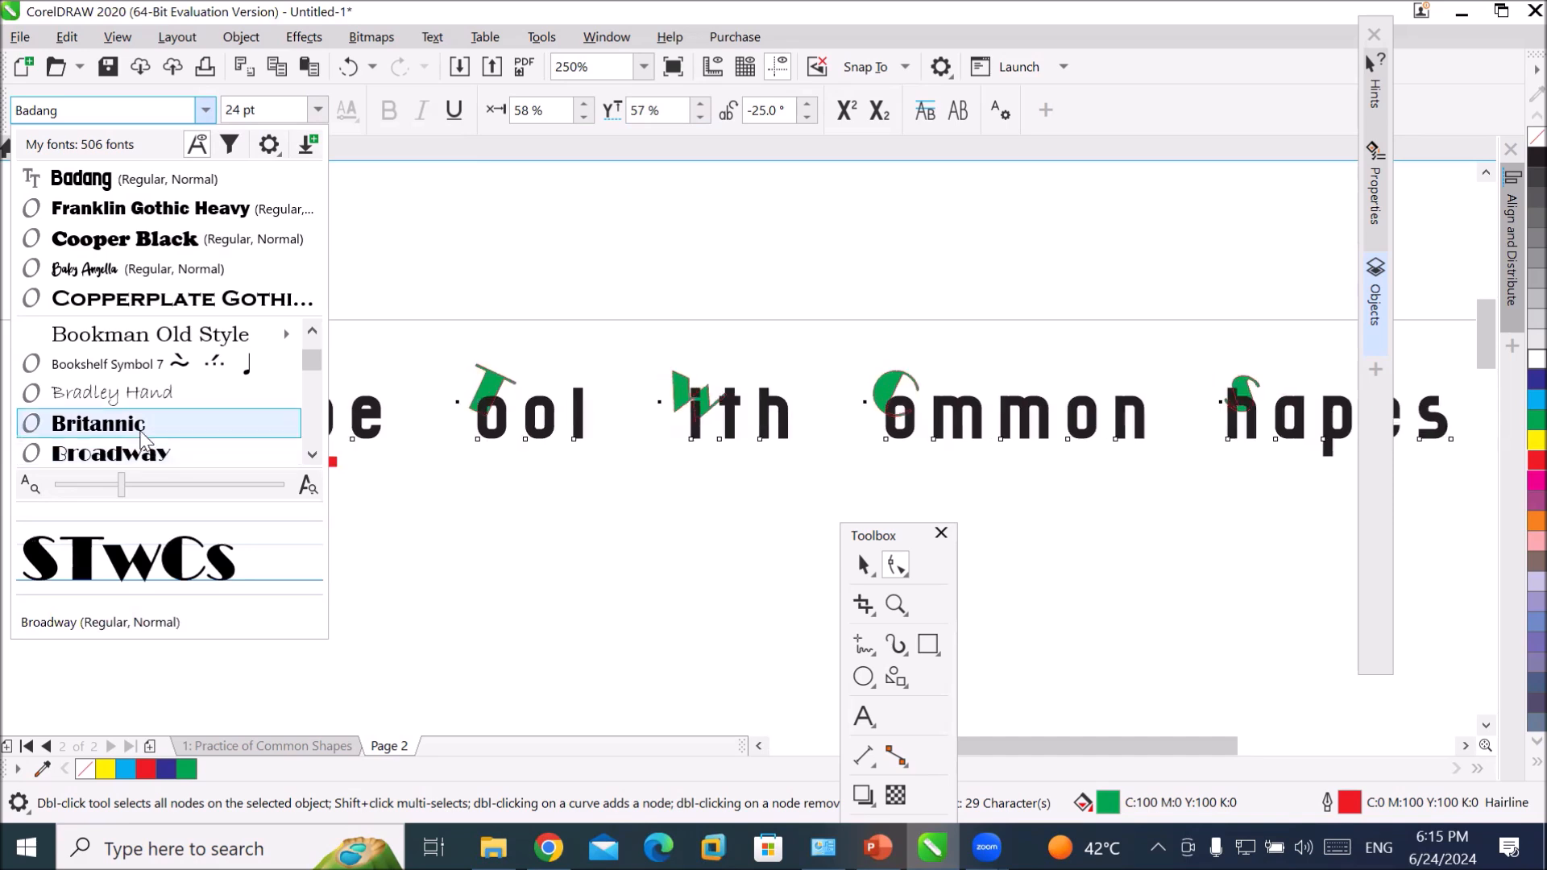
{"action": "scroll", "coordinate": [143, 435], "scroll_direction": "down", "scroll_amount": 5}
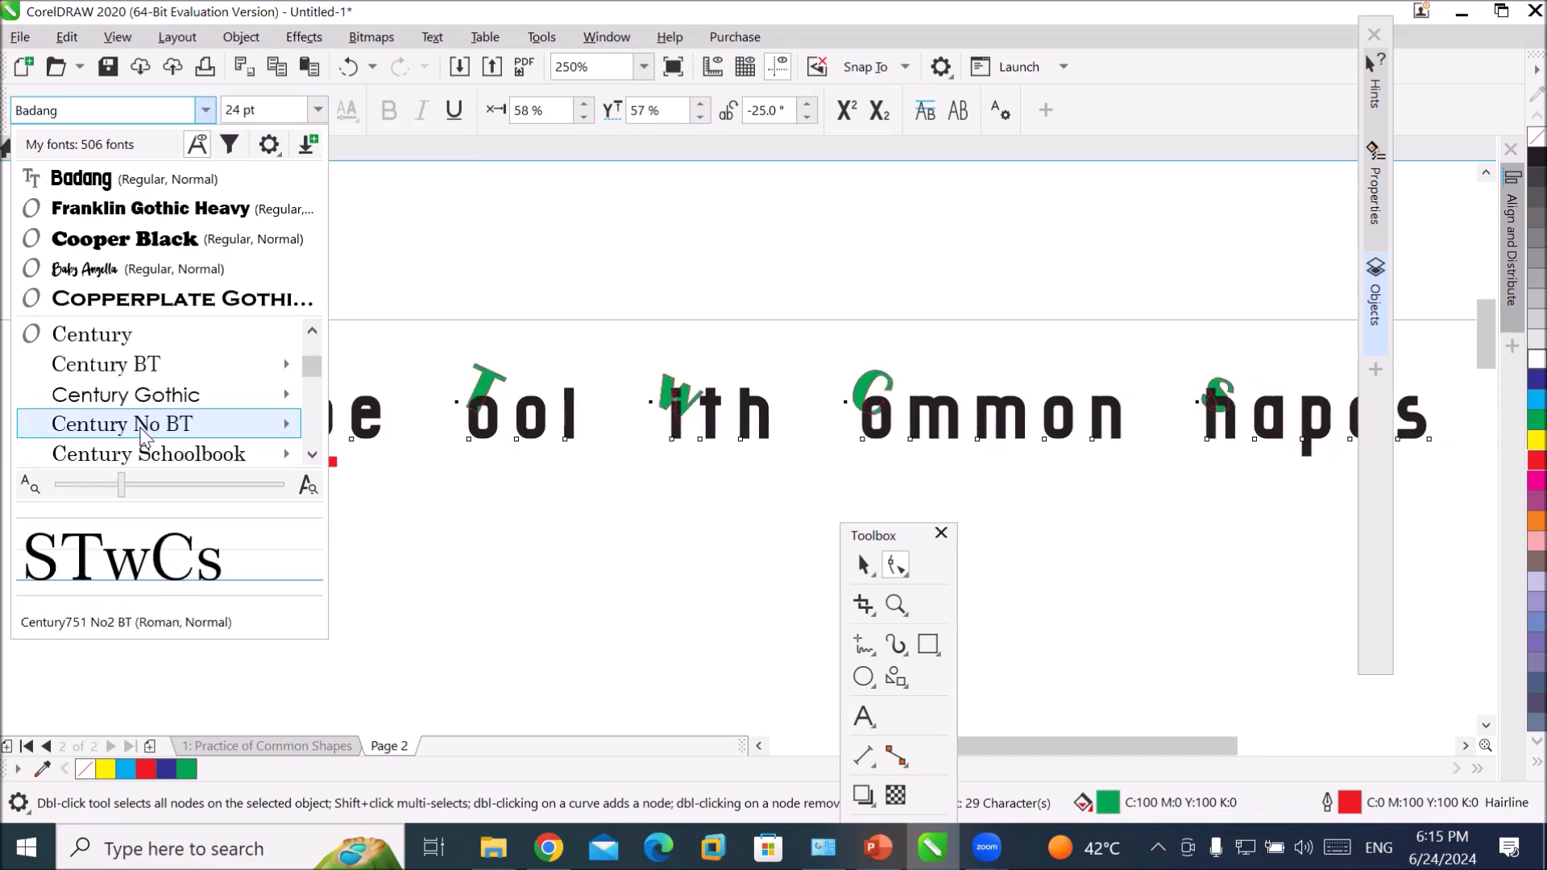
{"action": "scroll", "coordinate": [143, 435], "scroll_direction": "down", "scroll_amount": 3}
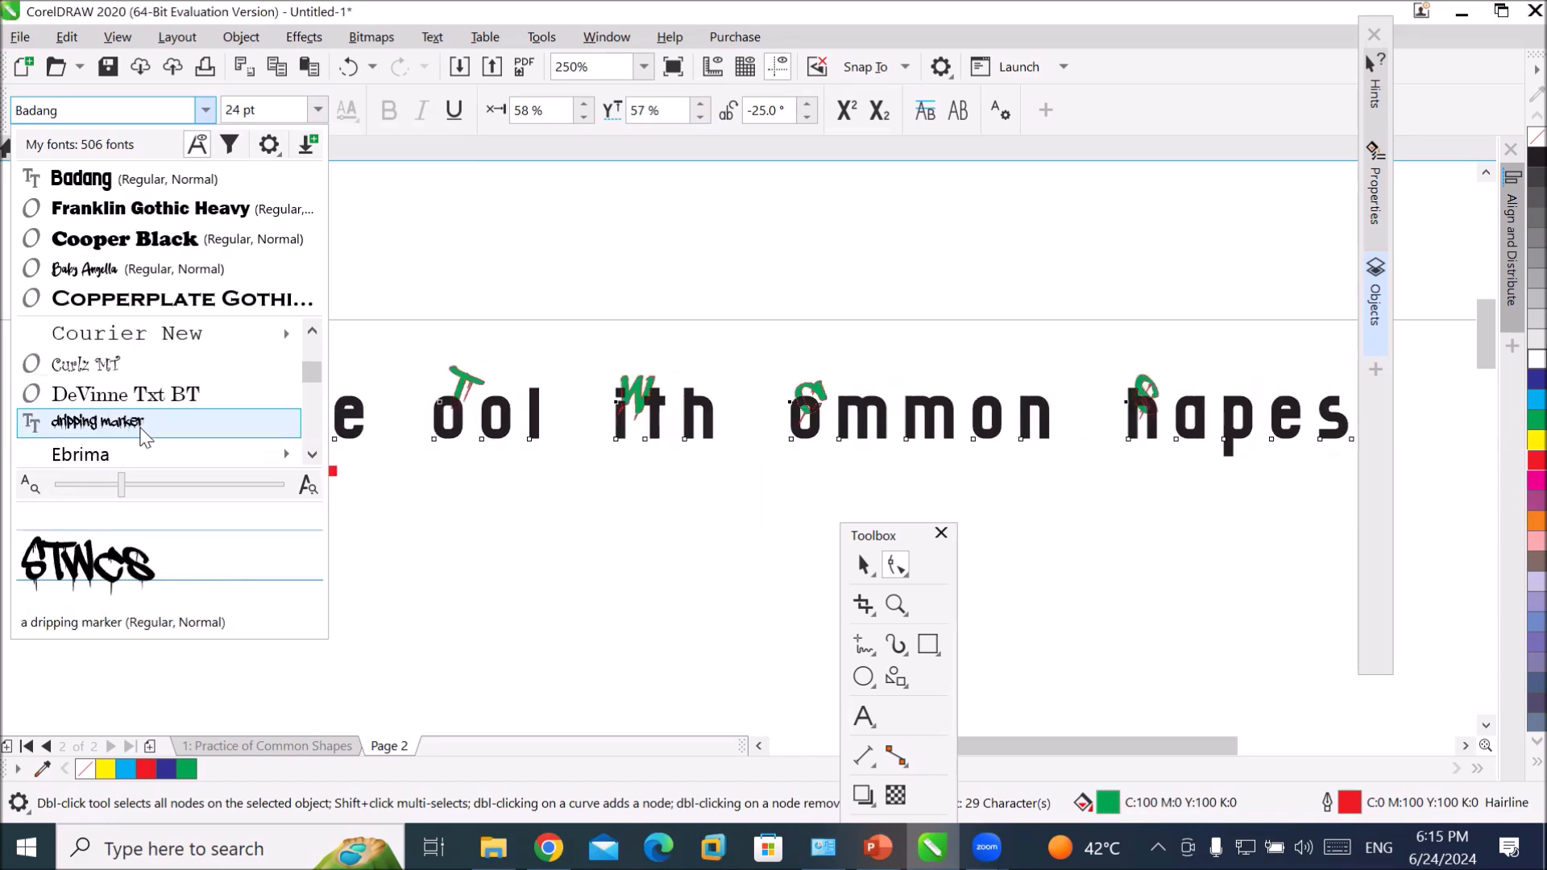
{"action": "scroll", "coordinate": [145, 435], "scroll_direction": "down", "scroll_amount": 3}
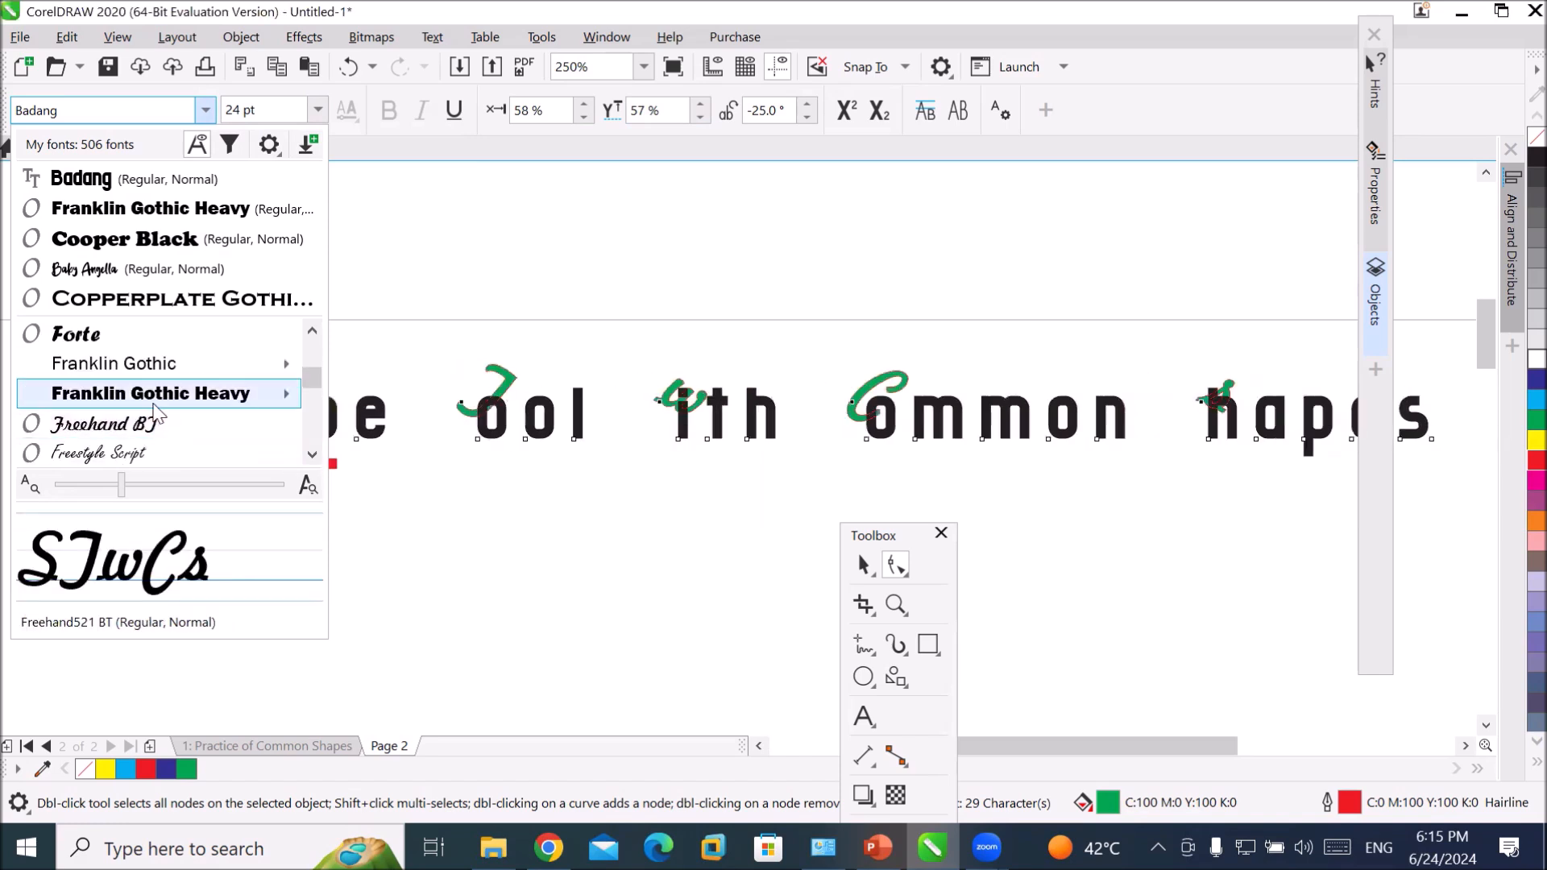
{"action": "mouse_move", "coordinate": [152, 396]}
{"action": "left_click", "coordinate": [451, 397]}
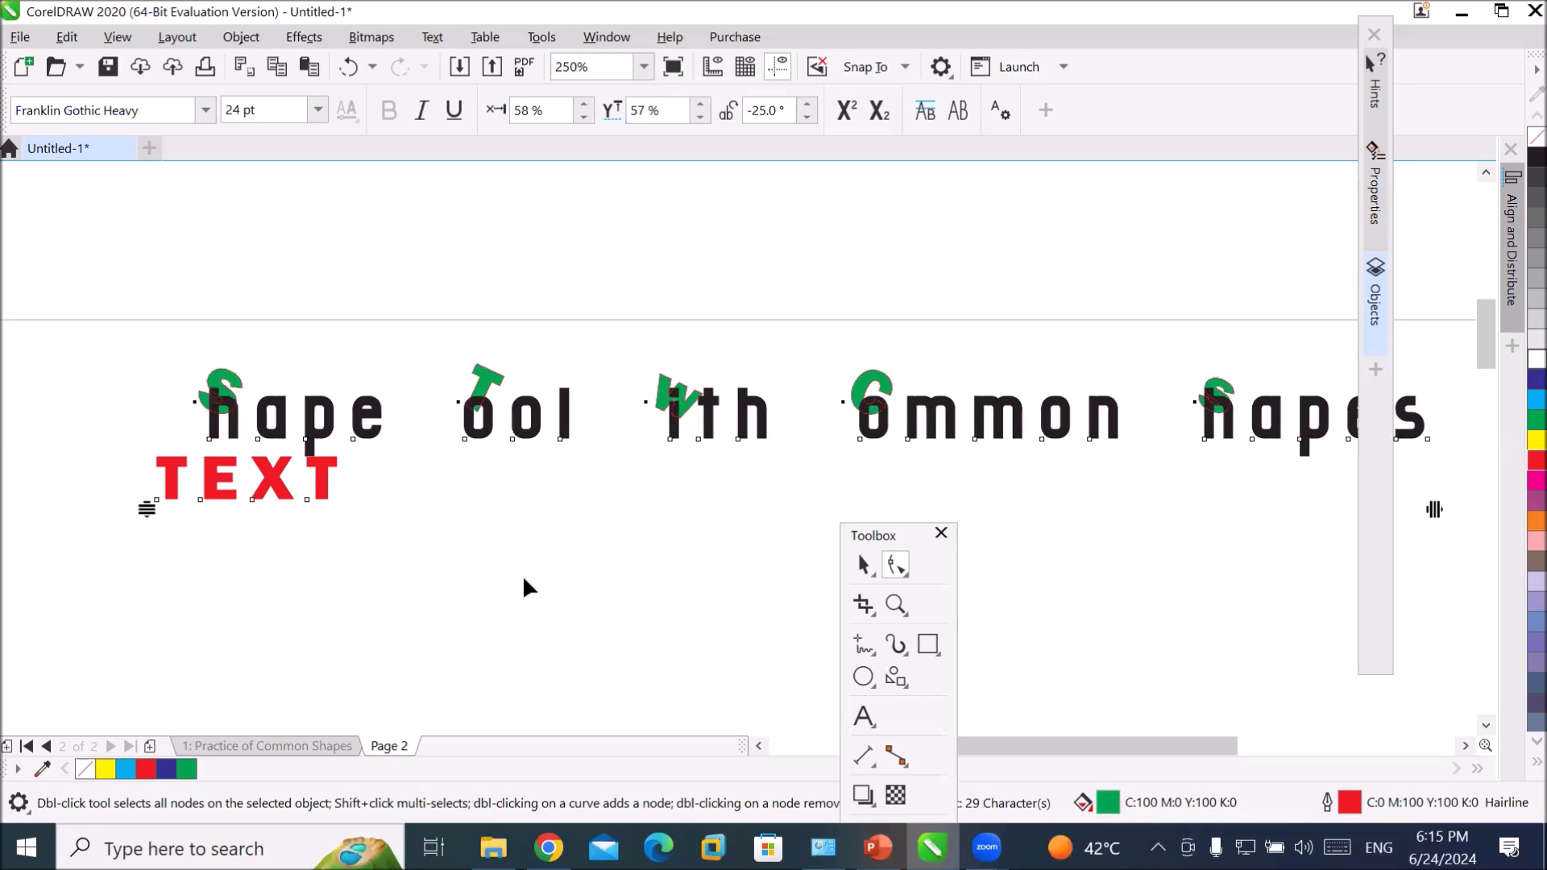
{"action": "left_click", "coordinate": [316, 110]}
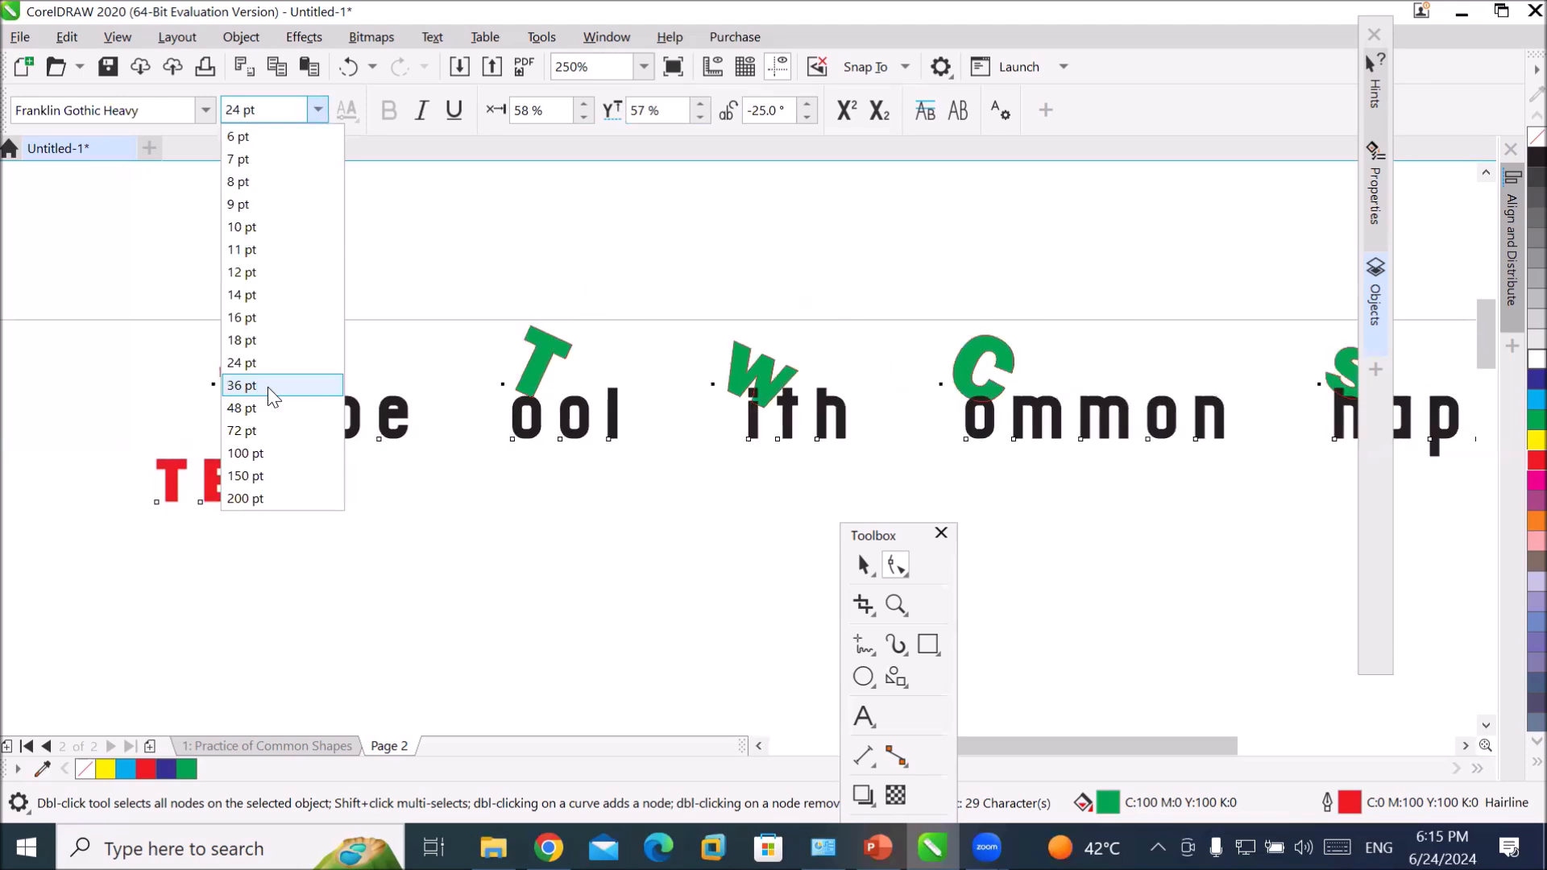
{"action": "left_click", "coordinate": [271, 364]}
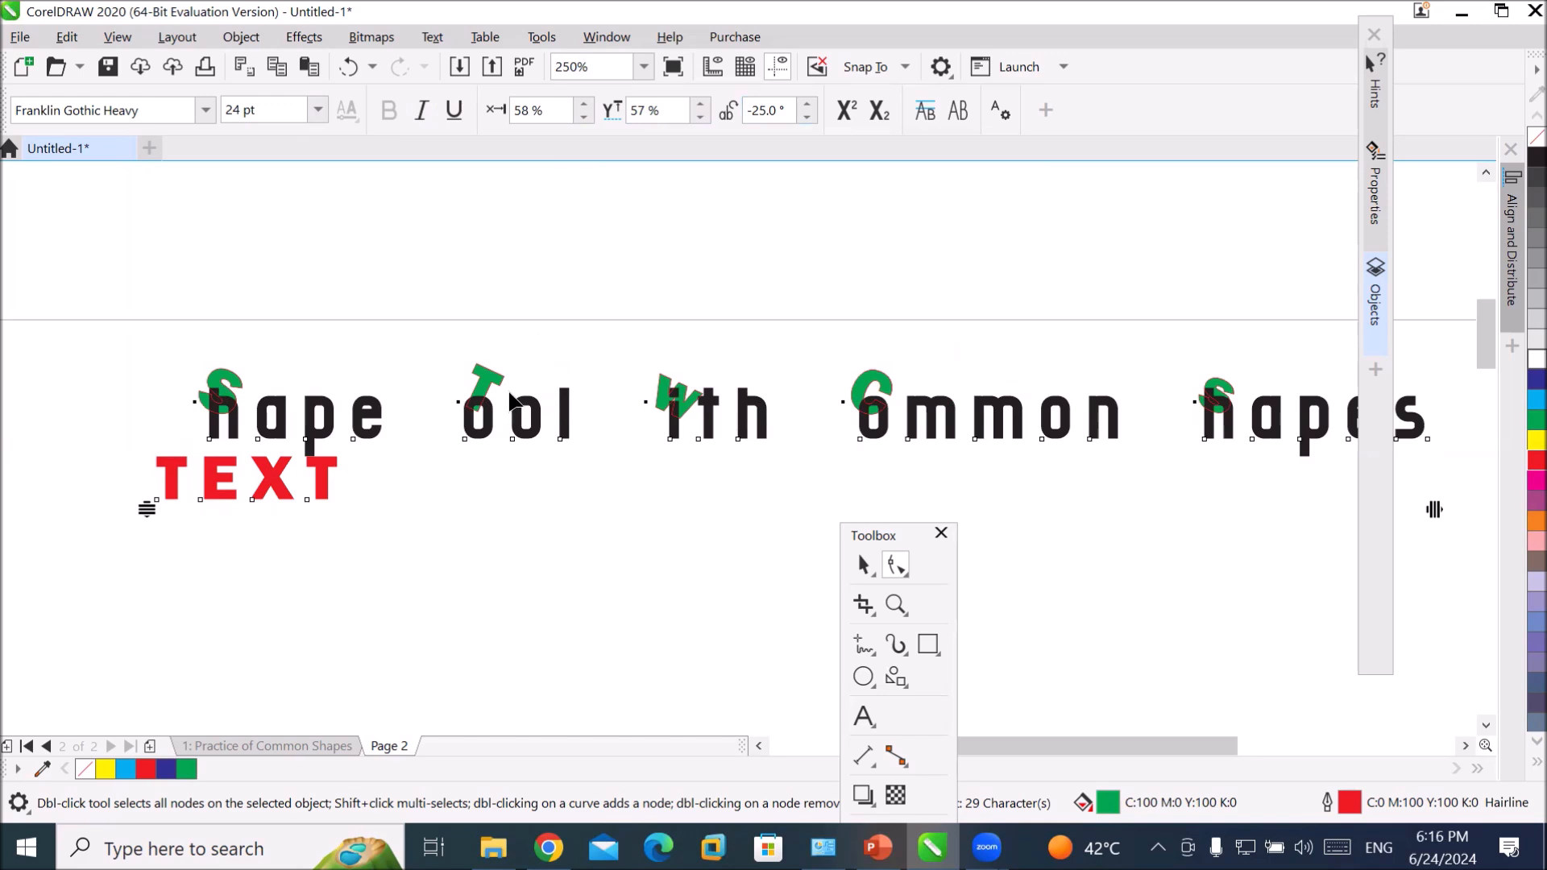
- Draw a paragraph text frame about 3.43 by 7.73 inches beneath the artistic text on the page
{"action": "scroll", "coordinate": [493, 427], "scroll_direction": "down", "scroll_amount": 3}
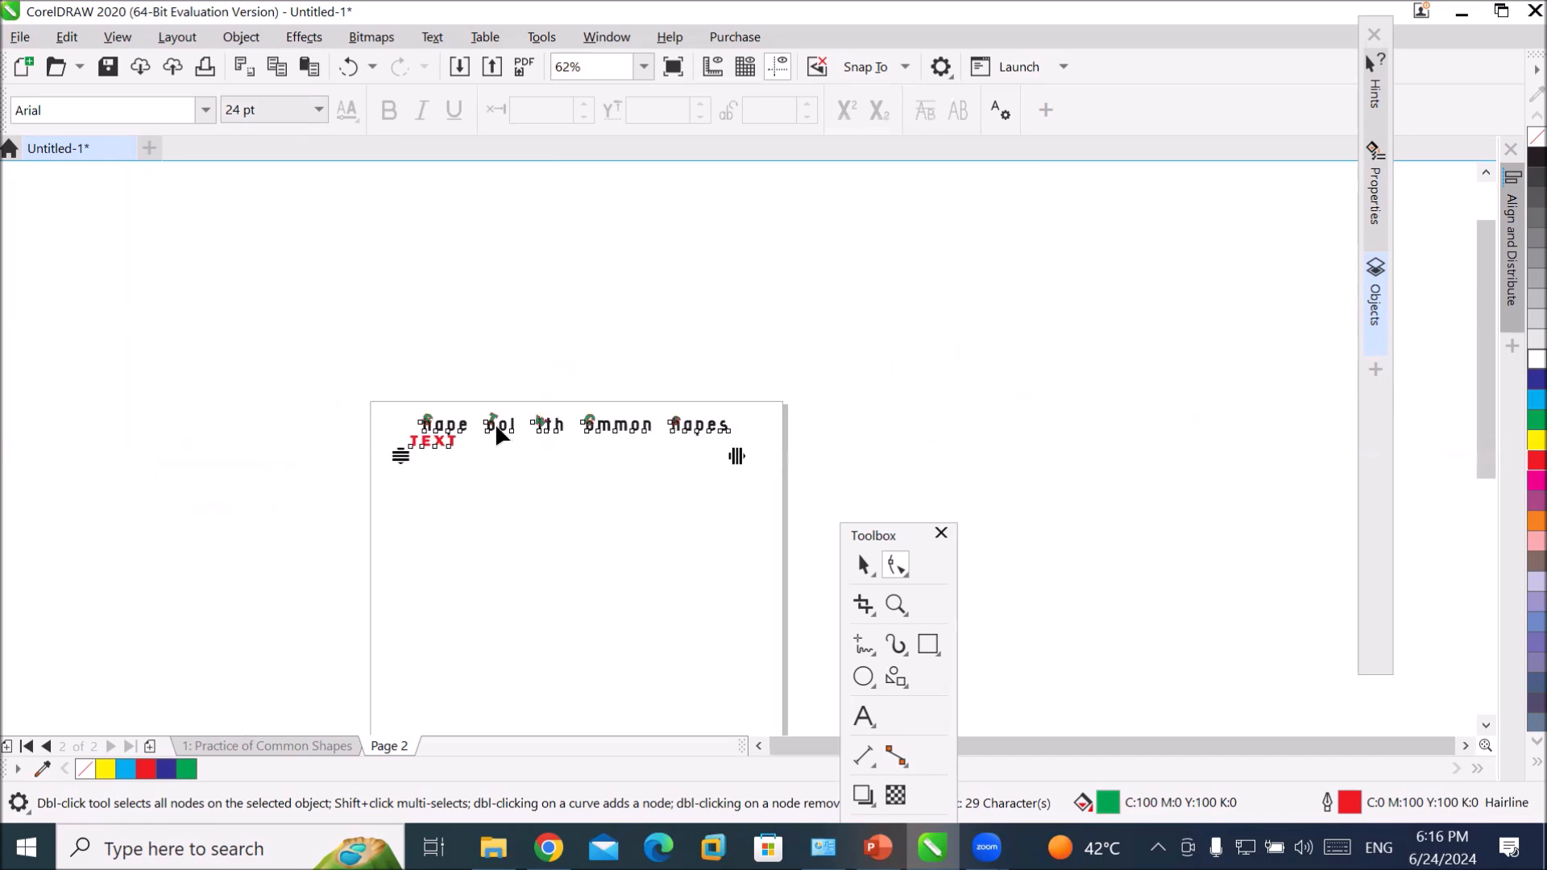
{"action": "left_click", "coordinate": [1485, 719]}
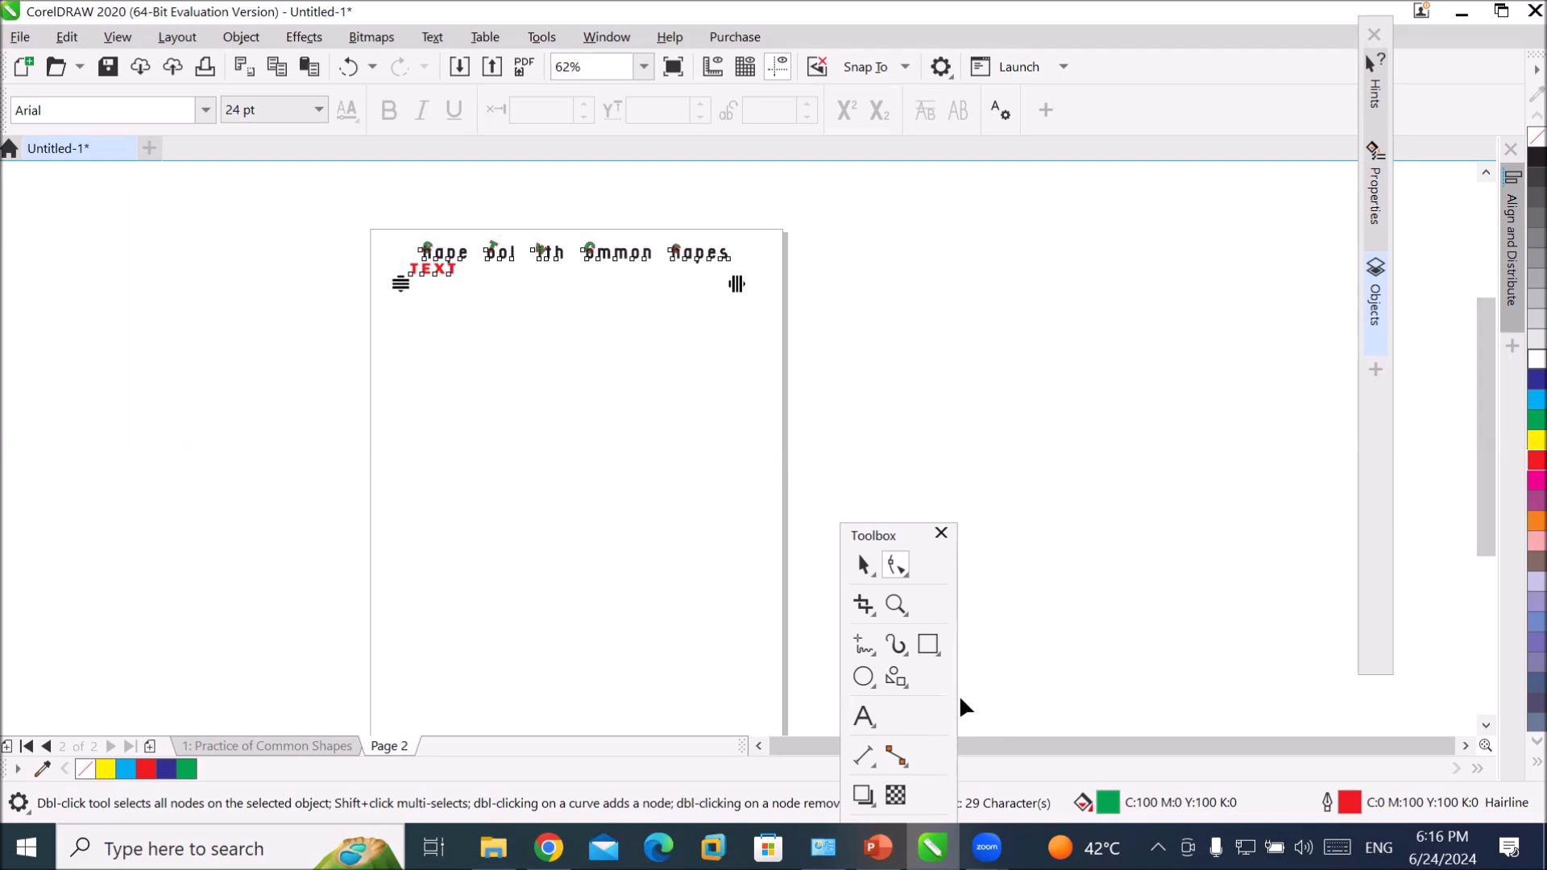
{"action": "left_click", "coordinate": [864, 715]}
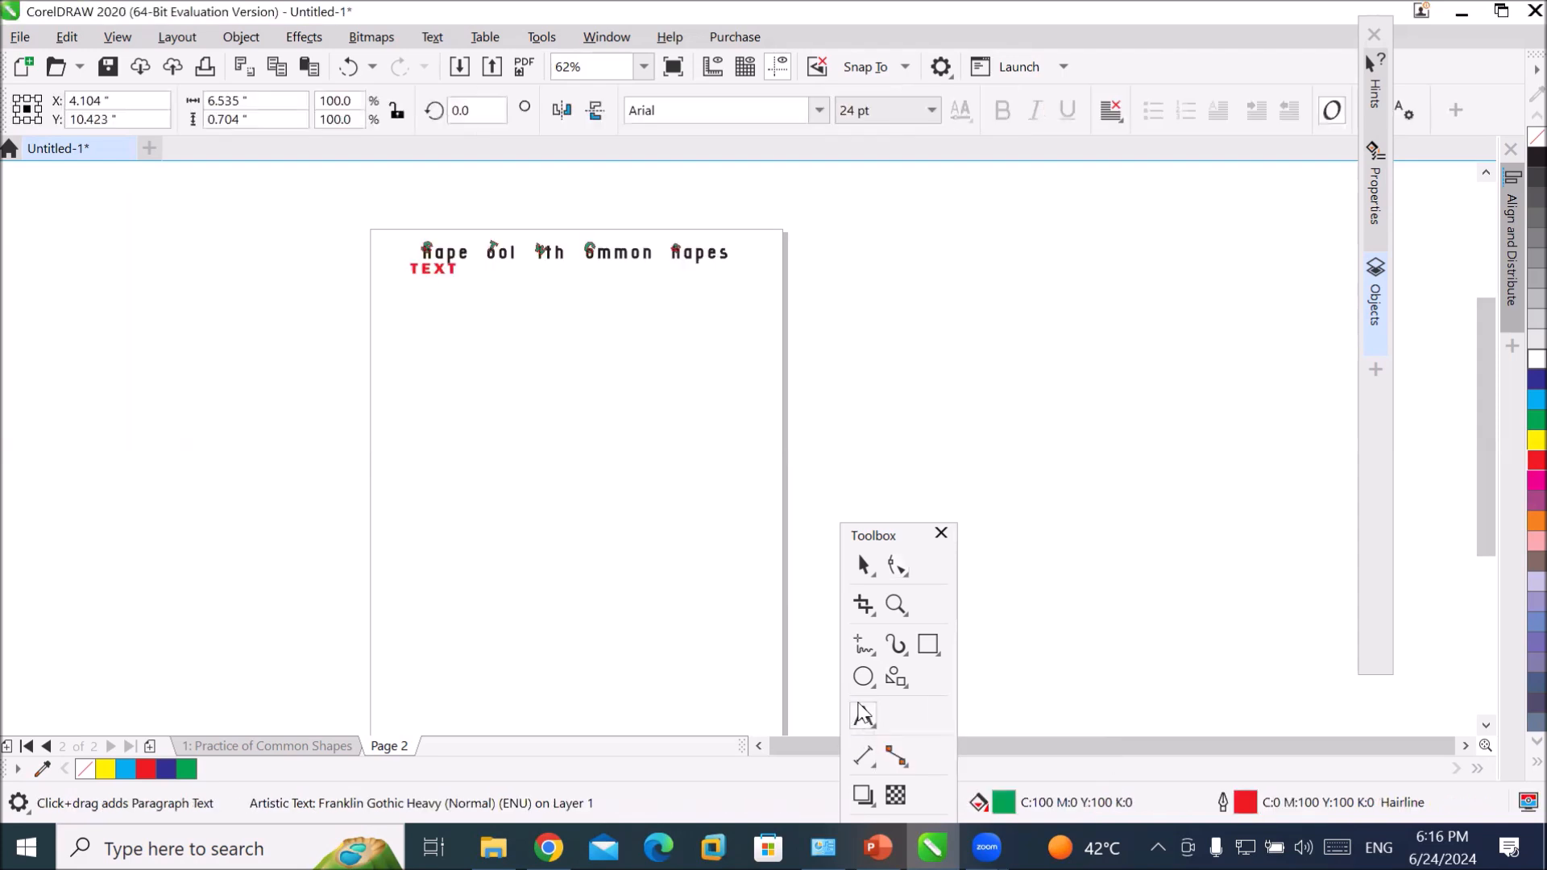
{"action": "left_click_drag", "start_coordinate": [402, 327], "coordinate": [569, 701]}
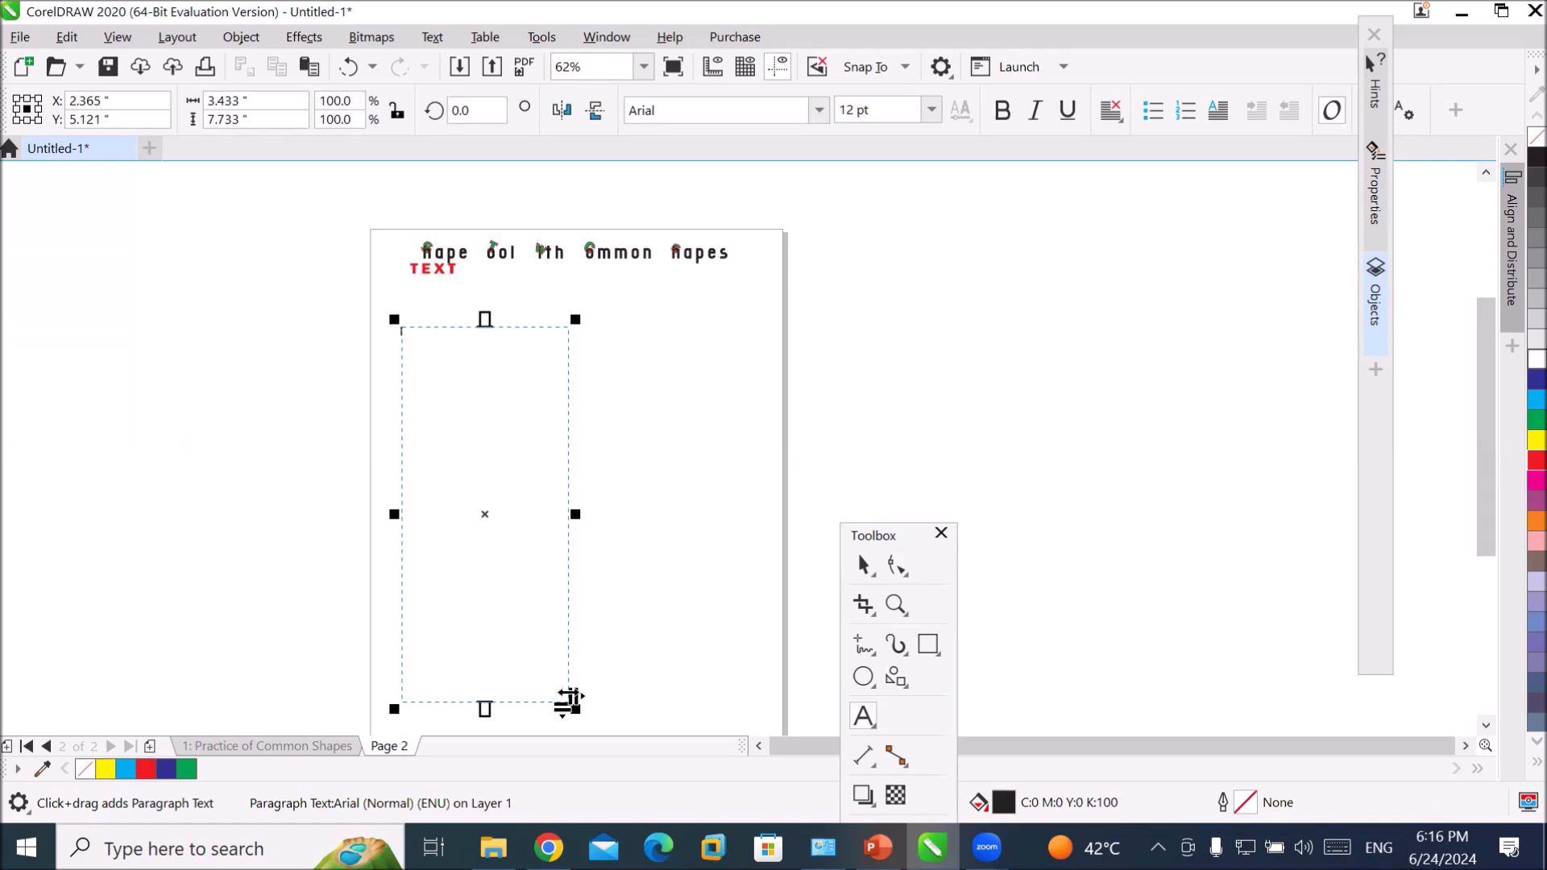
- Switch to Chrome and load google.com in the current tab
{"action": "mouse_move", "coordinate": [878, 847]}
{"action": "mouse_move", "coordinate": [548, 847]}
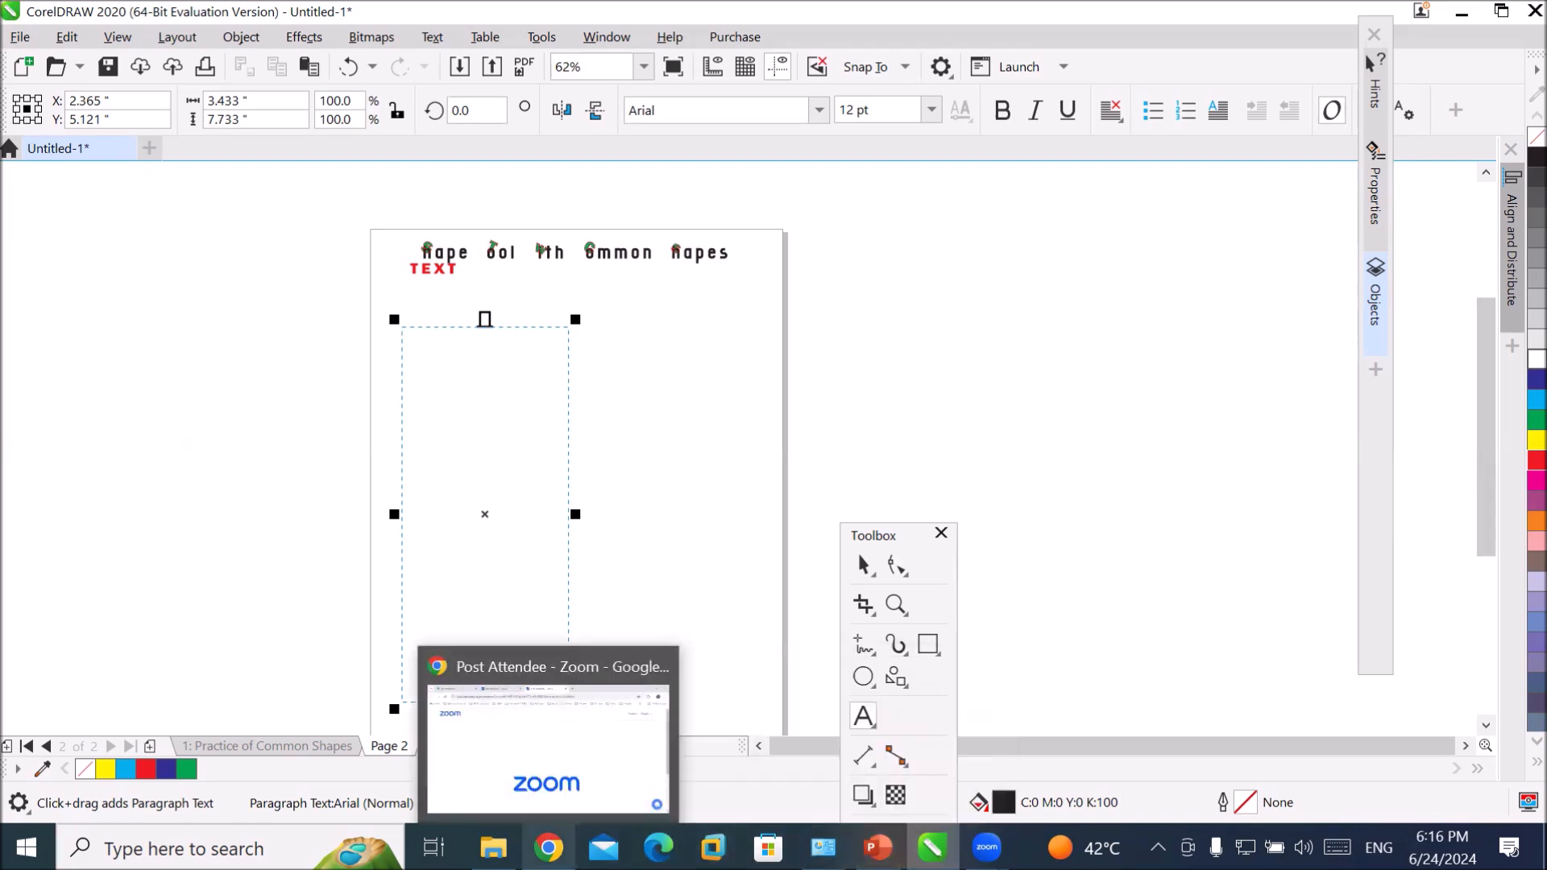
{"action": "left_click", "coordinate": [548, 848]}
{"action": "left_click", "coordinate": [304, 72]}
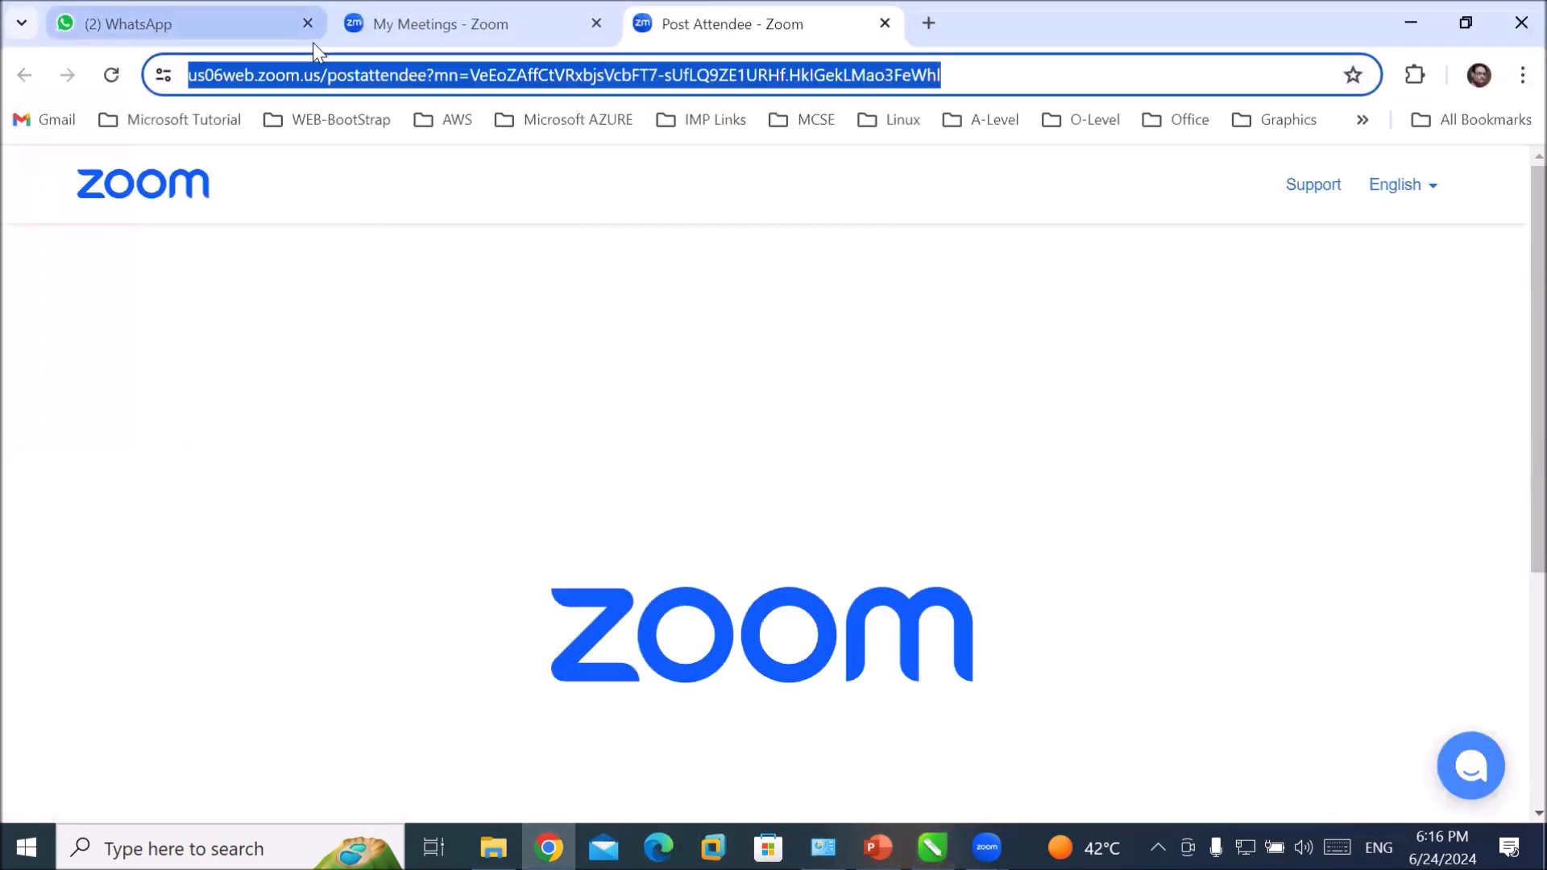
{"action": "type", "text": "goo"}
{"action": "key", "text": "Return"}
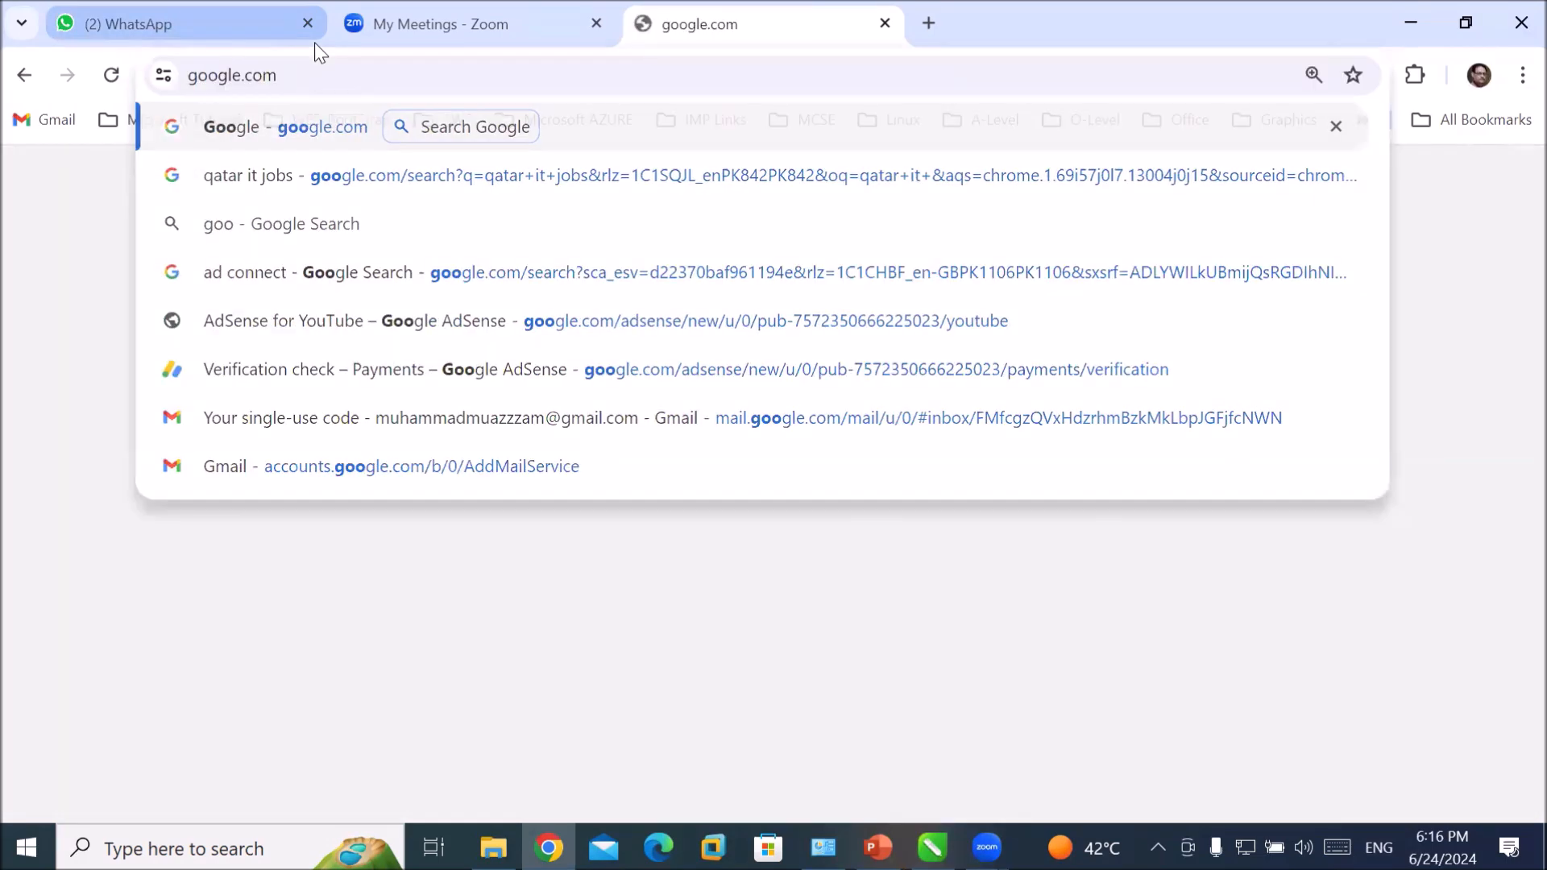
- Search Google for "lahore wikipedia" and open the Lahore article on Wikipedia
{"action": "type", "text": "w"}
{"action": "key", "text": "BackSpace"}
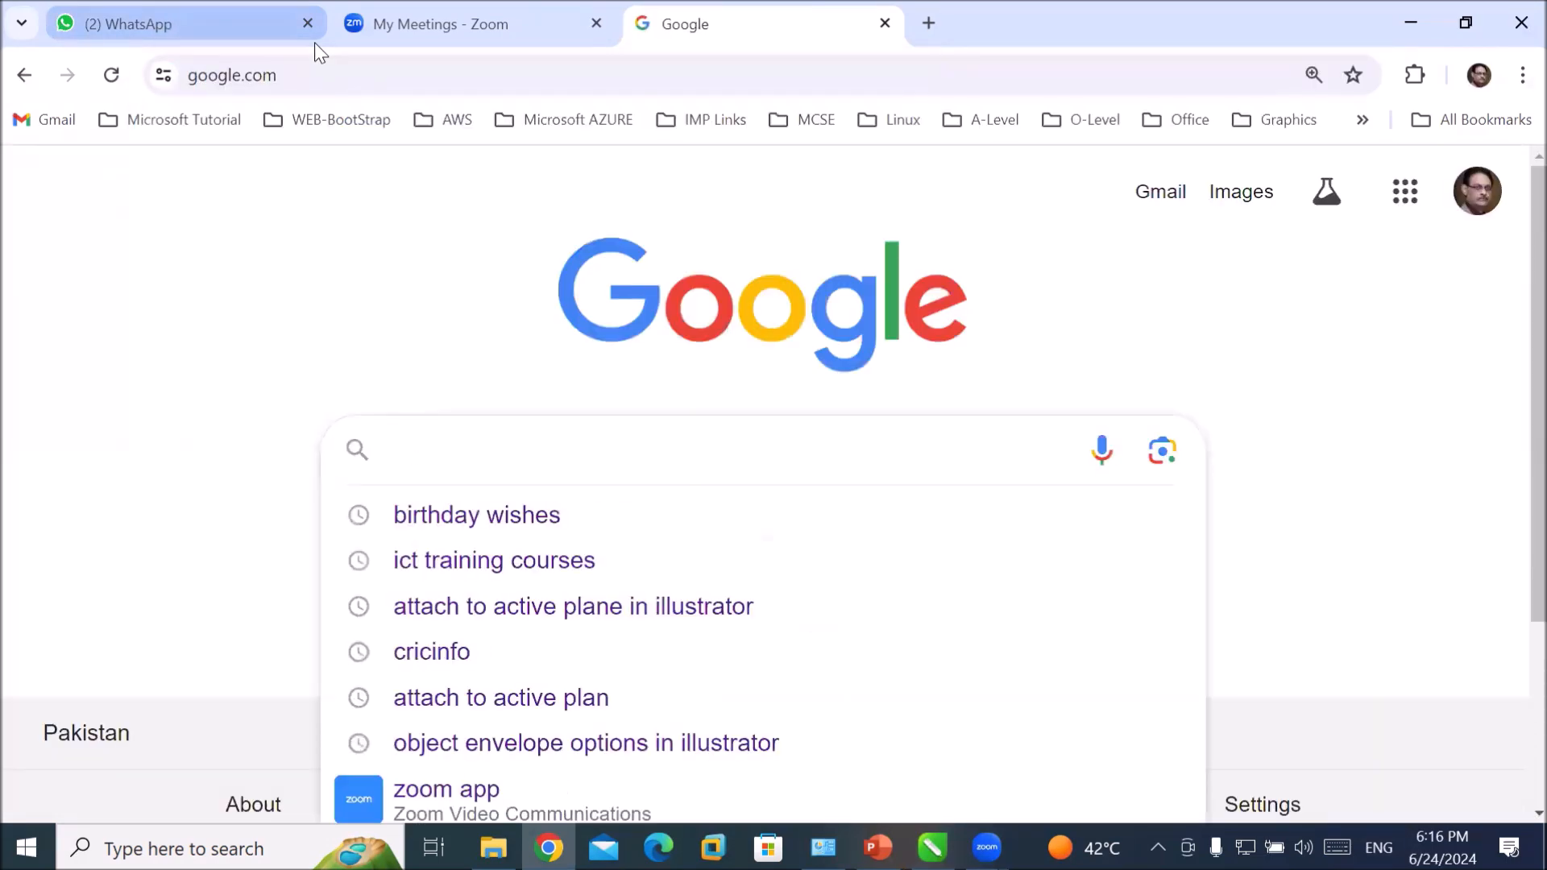
{"action": "type", "text": "lahore "}
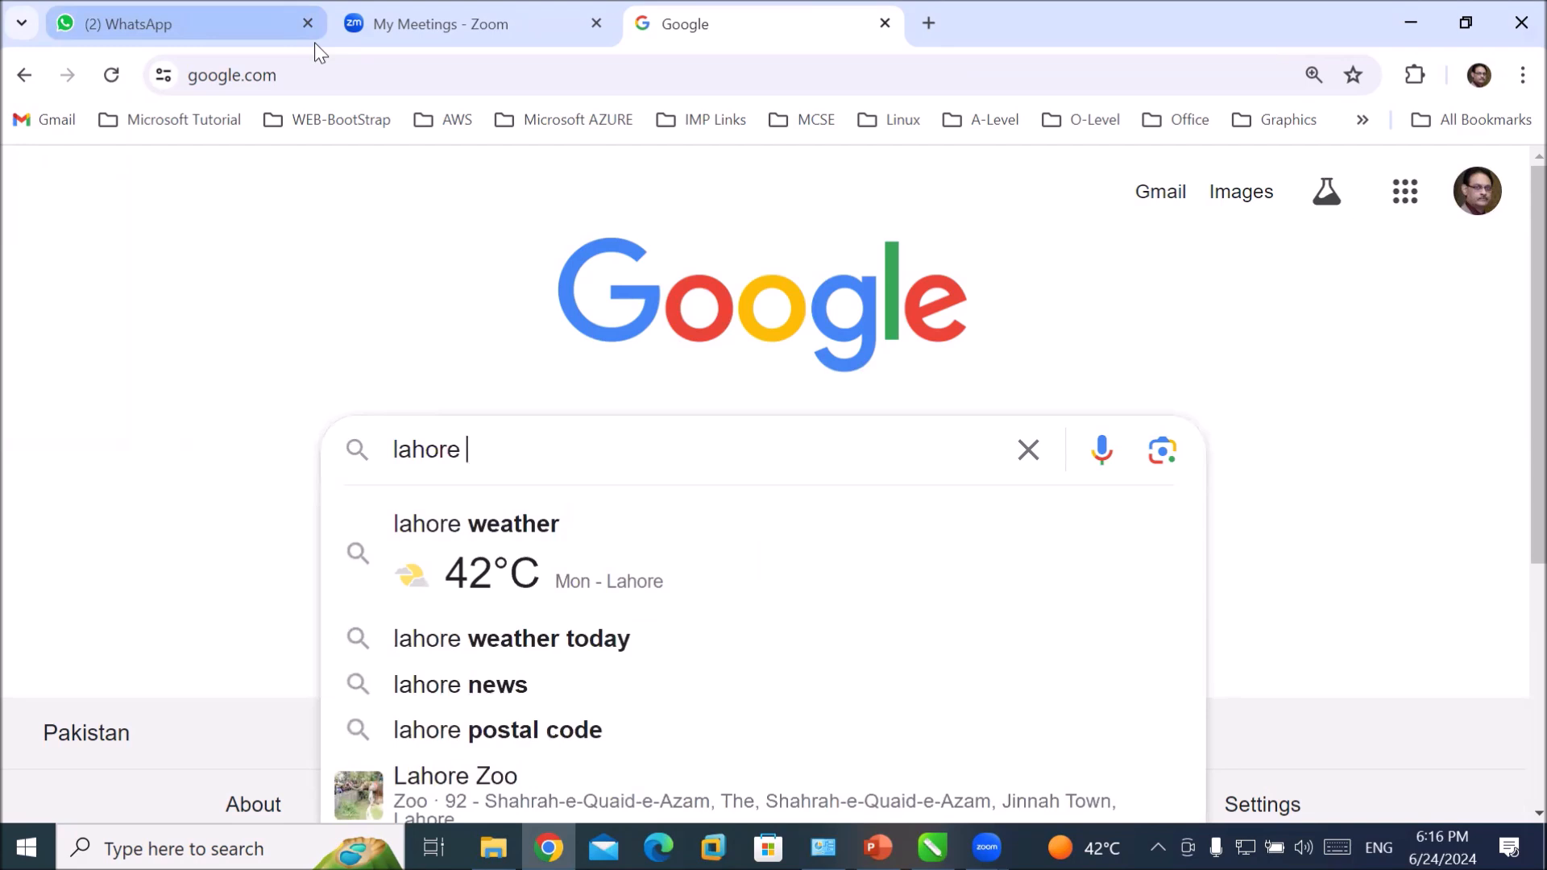
{"action": "type", "text": "wi"}
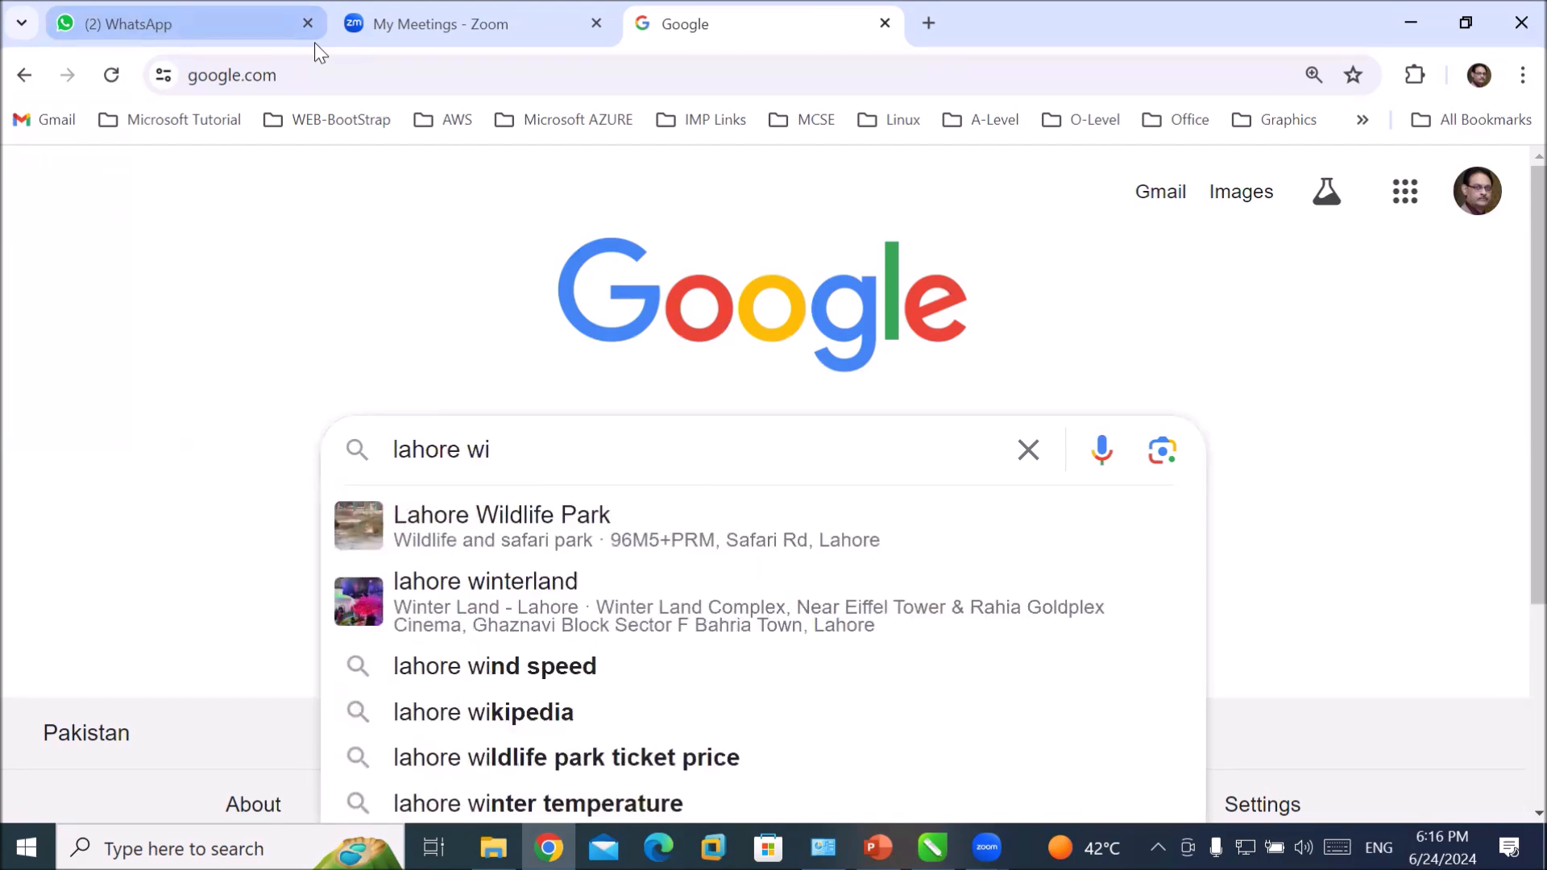
{"action": "type", "text": "ki"}
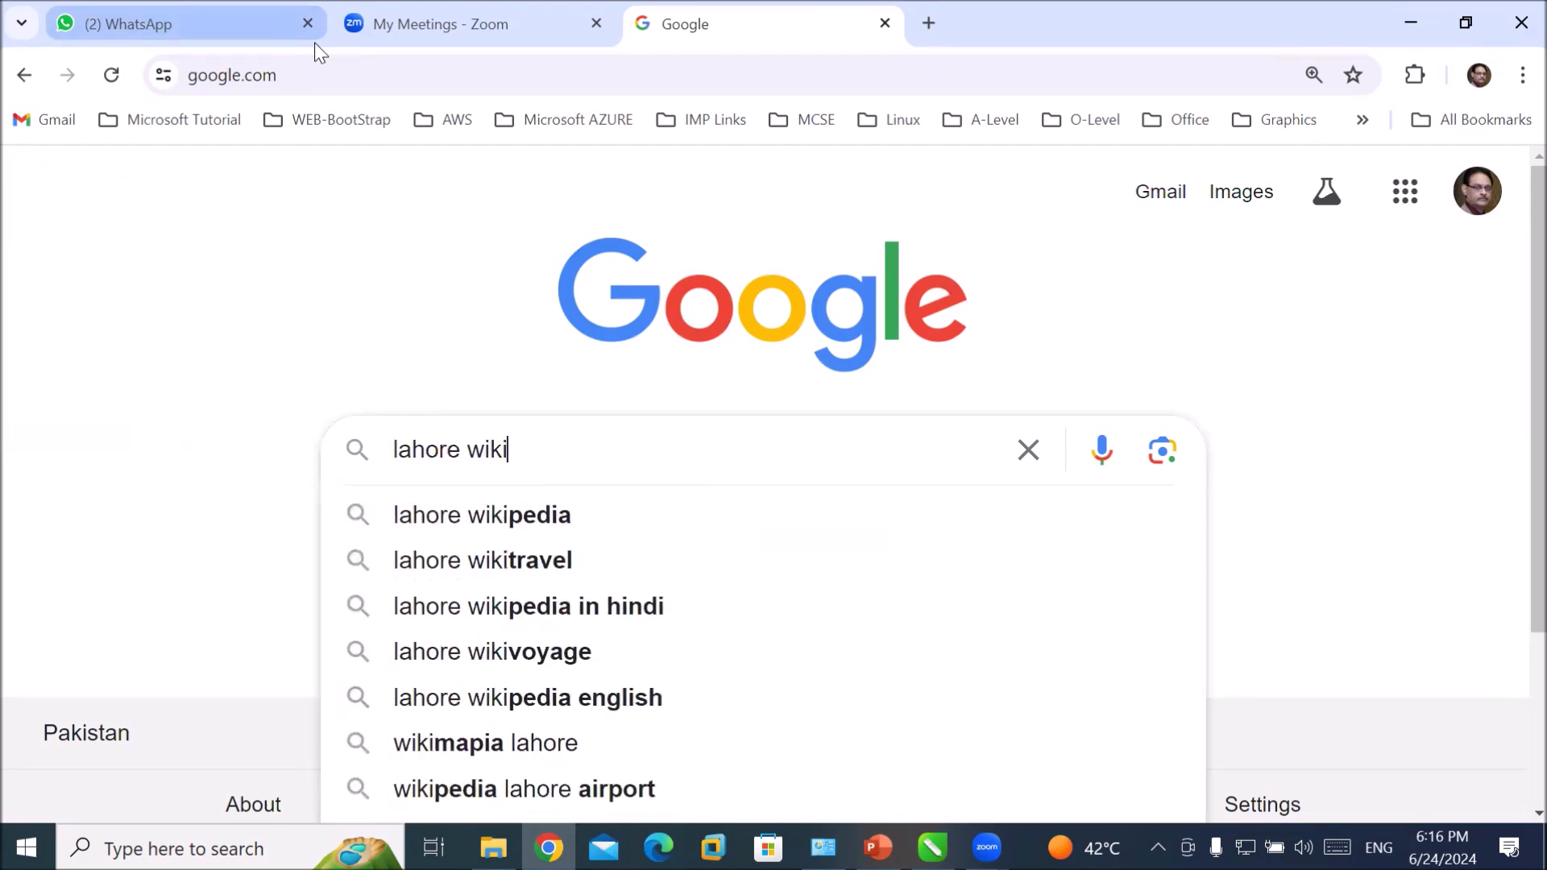
{"action": "type", "text": "pedia"}
{"action": "key", "text": "Return"}
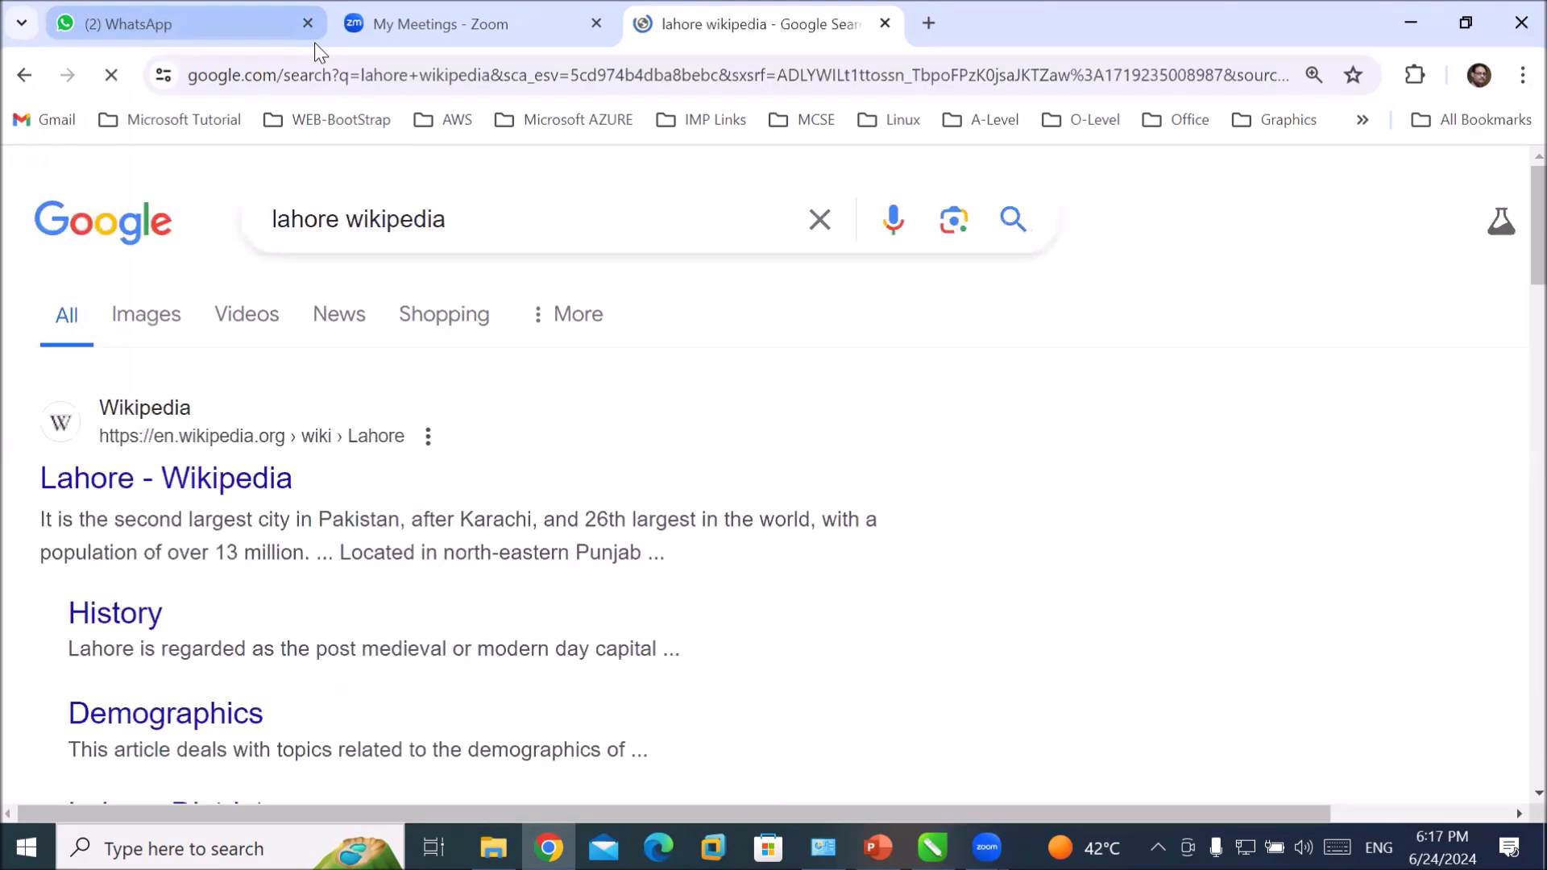
{"action": "left_click", "coordinate": [115, 485]}
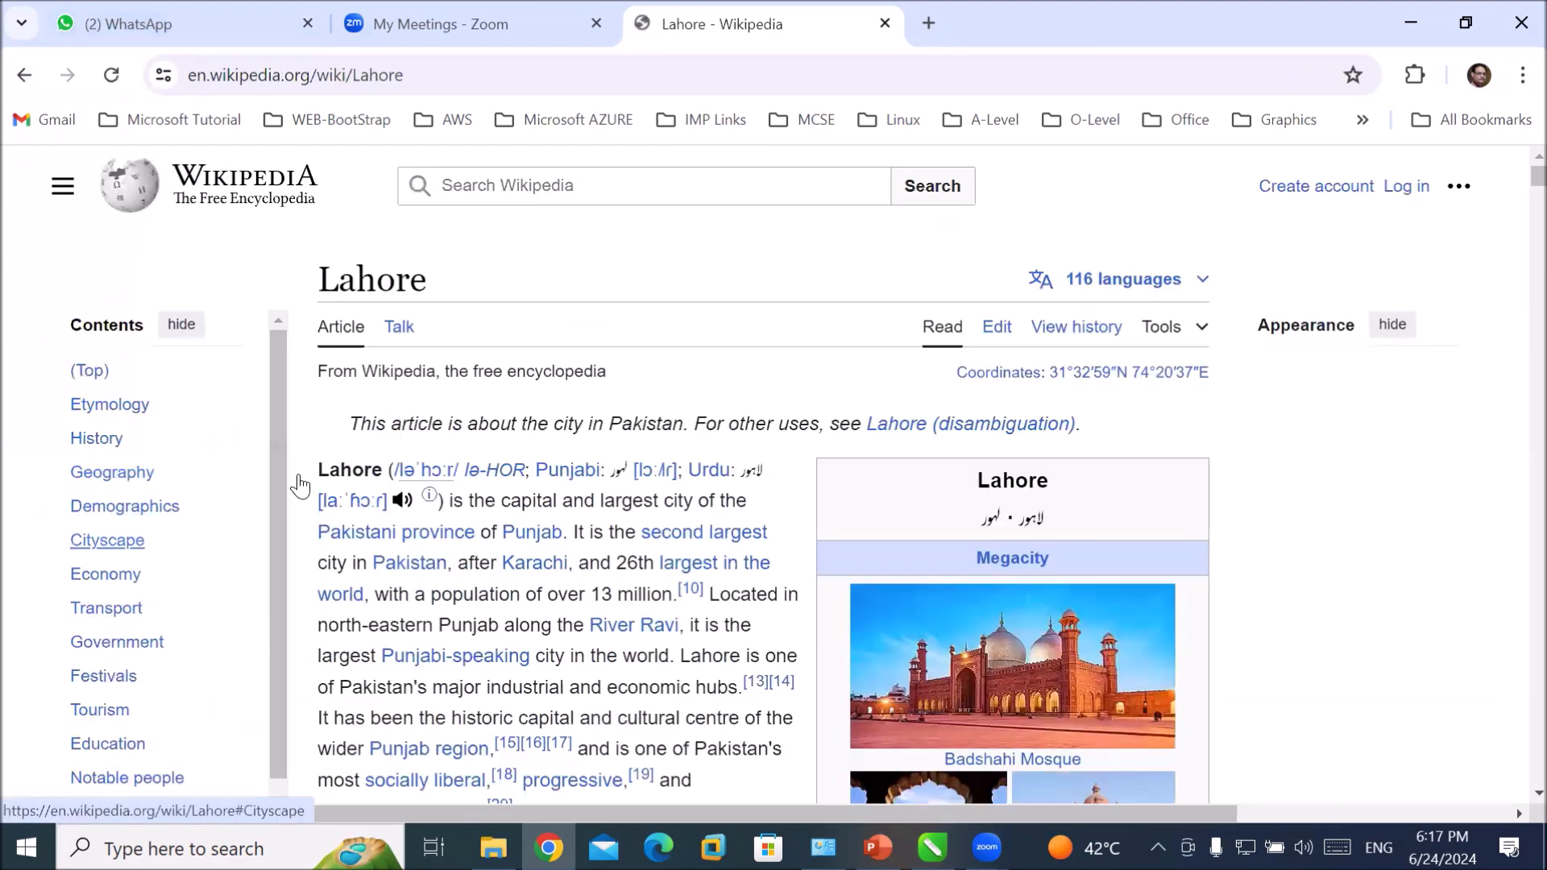
- Copy the opening paragraph of the Lahore article, from "Lahore" through "progressive,[19] and"
{"action": "left_click_drag", "start_coordinate": [319, 468], "coordinate": [719, 796]}
{"action": "right_click", "coordinate": [572, 554]}
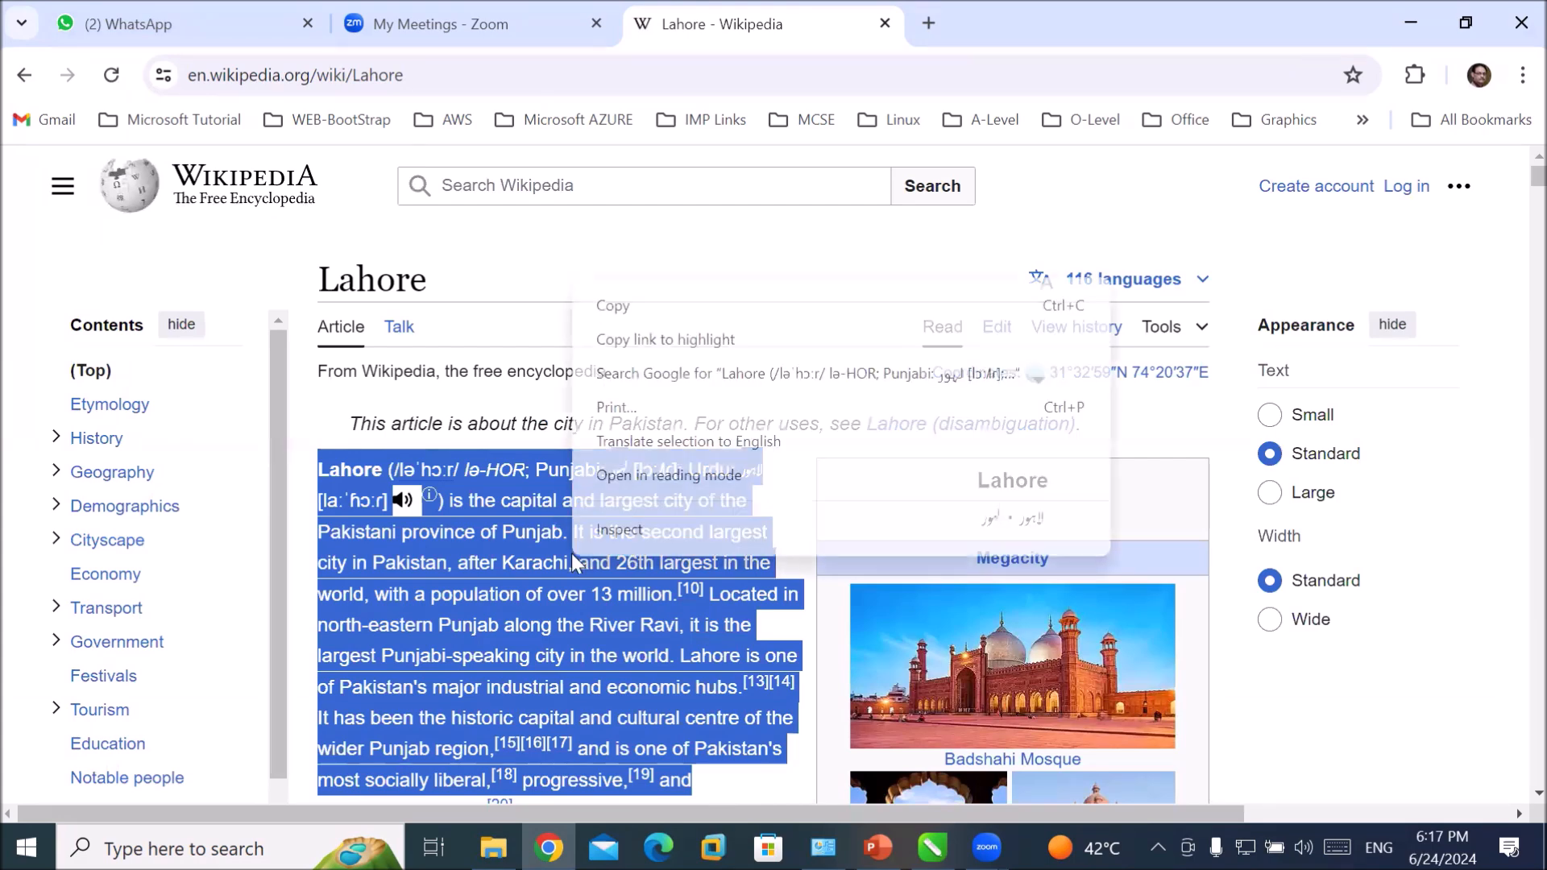
{"action": "left_click", "coordinate": [645, 306]}
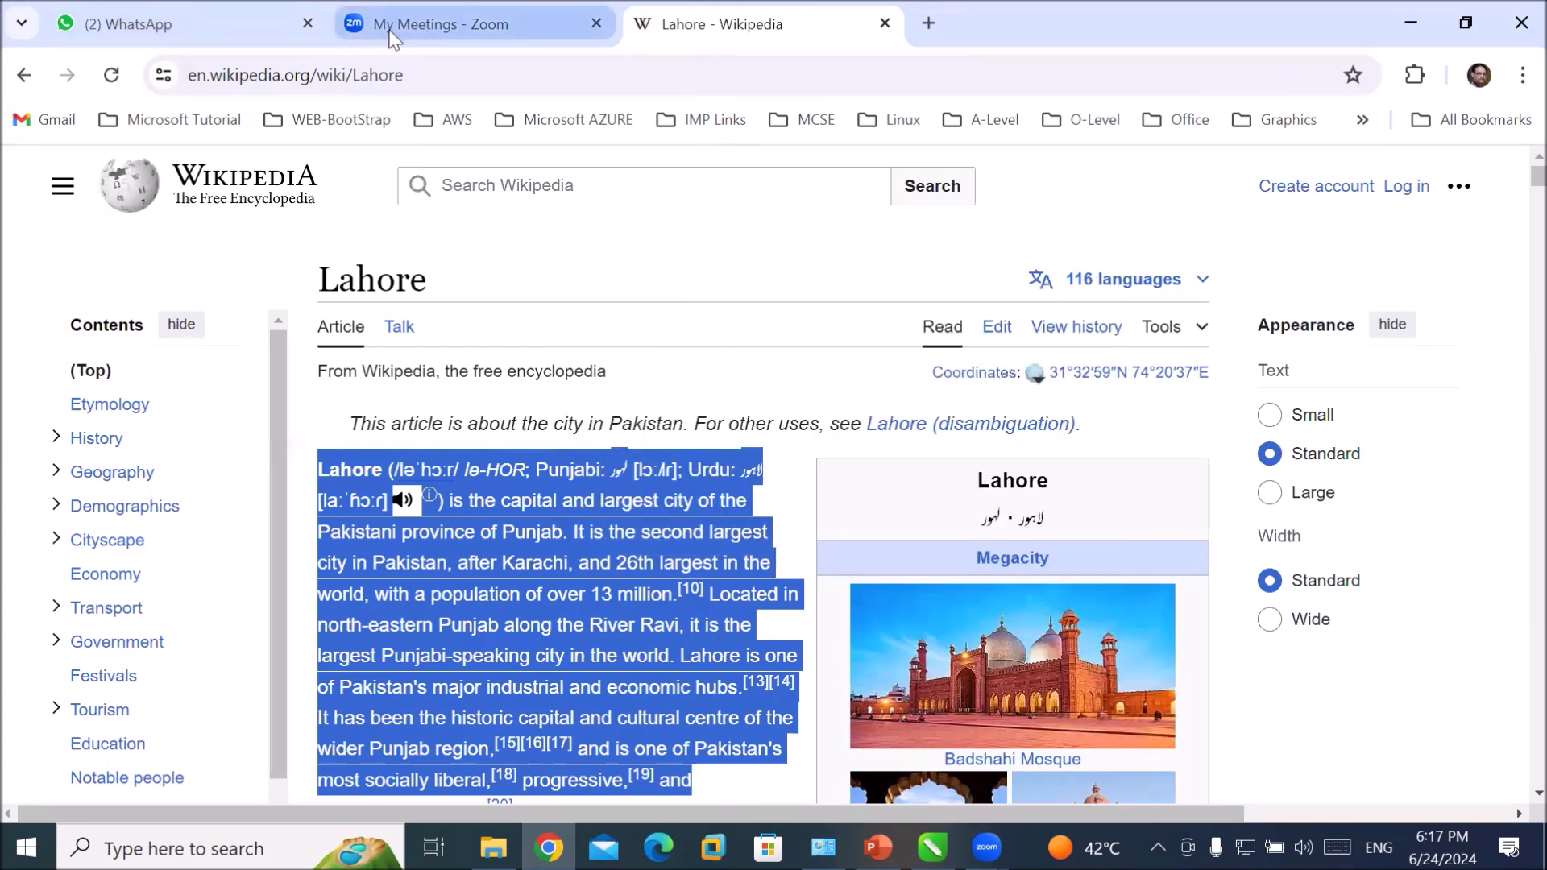
- Switch to CorelDRAW and paste the copied Lahore text into the empty paragraph text frame
{"action": "left_click", "coordinate": [932, 847]}
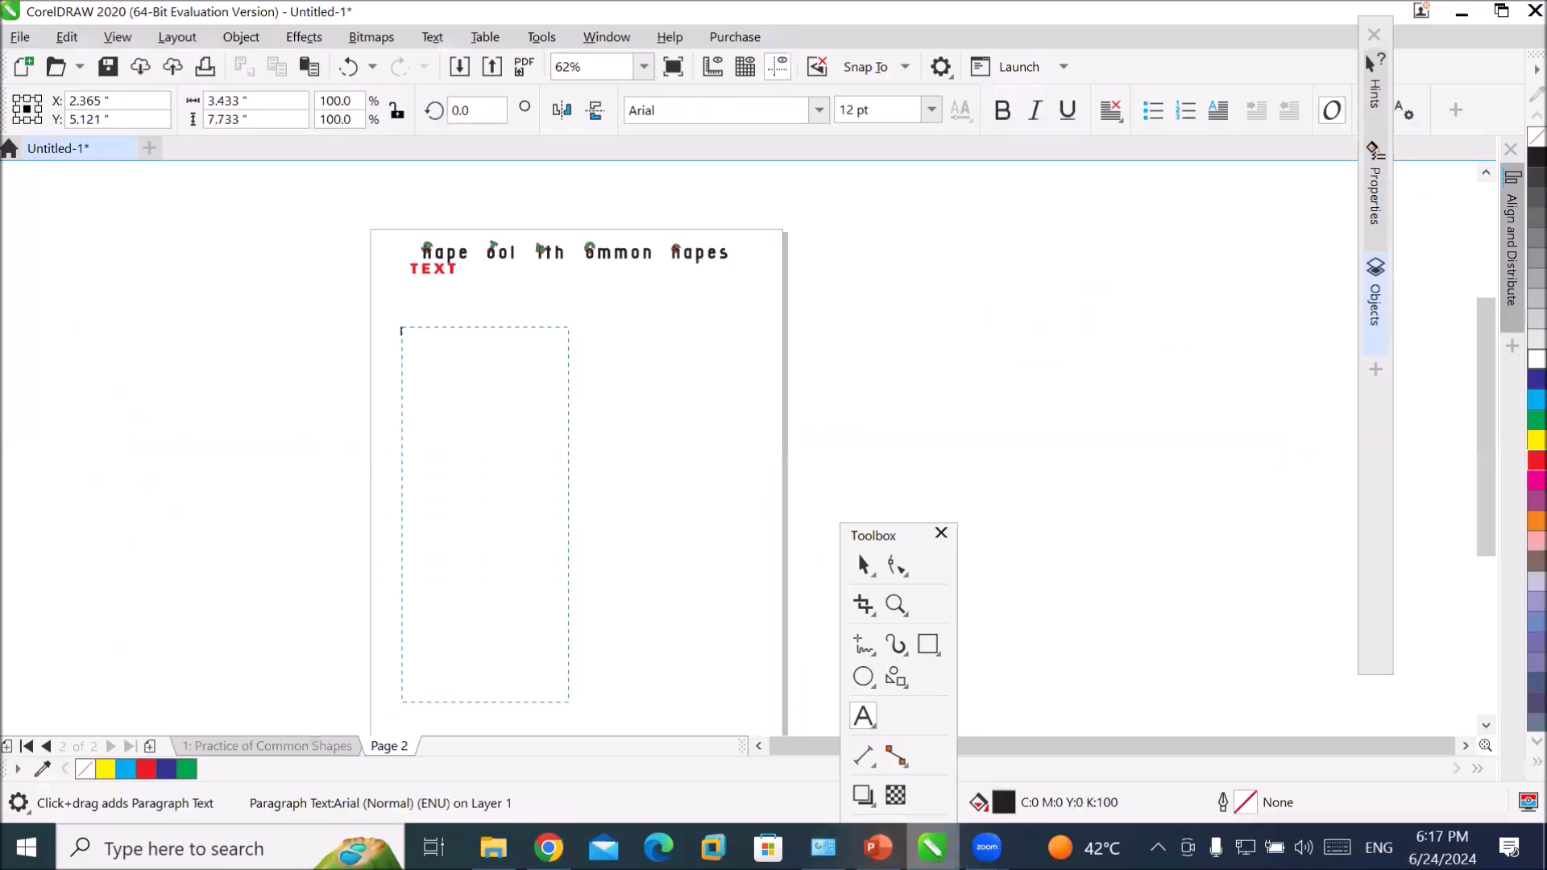
{"action": "left_click", "coordinate": [71, 39]}
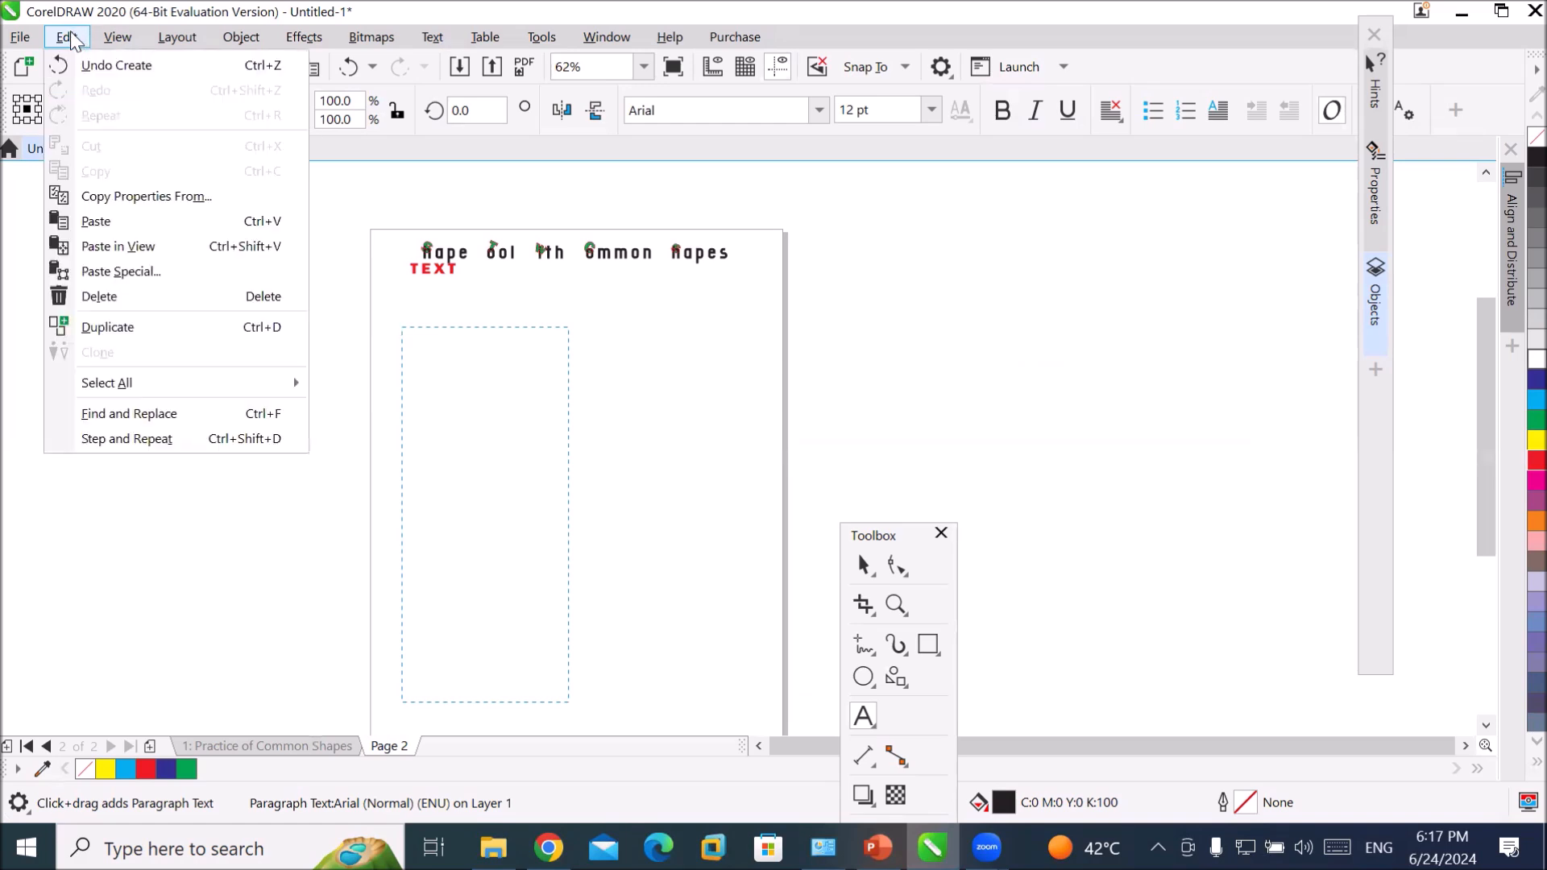
{"action": "left_click", "coordinate": [132, 222]}
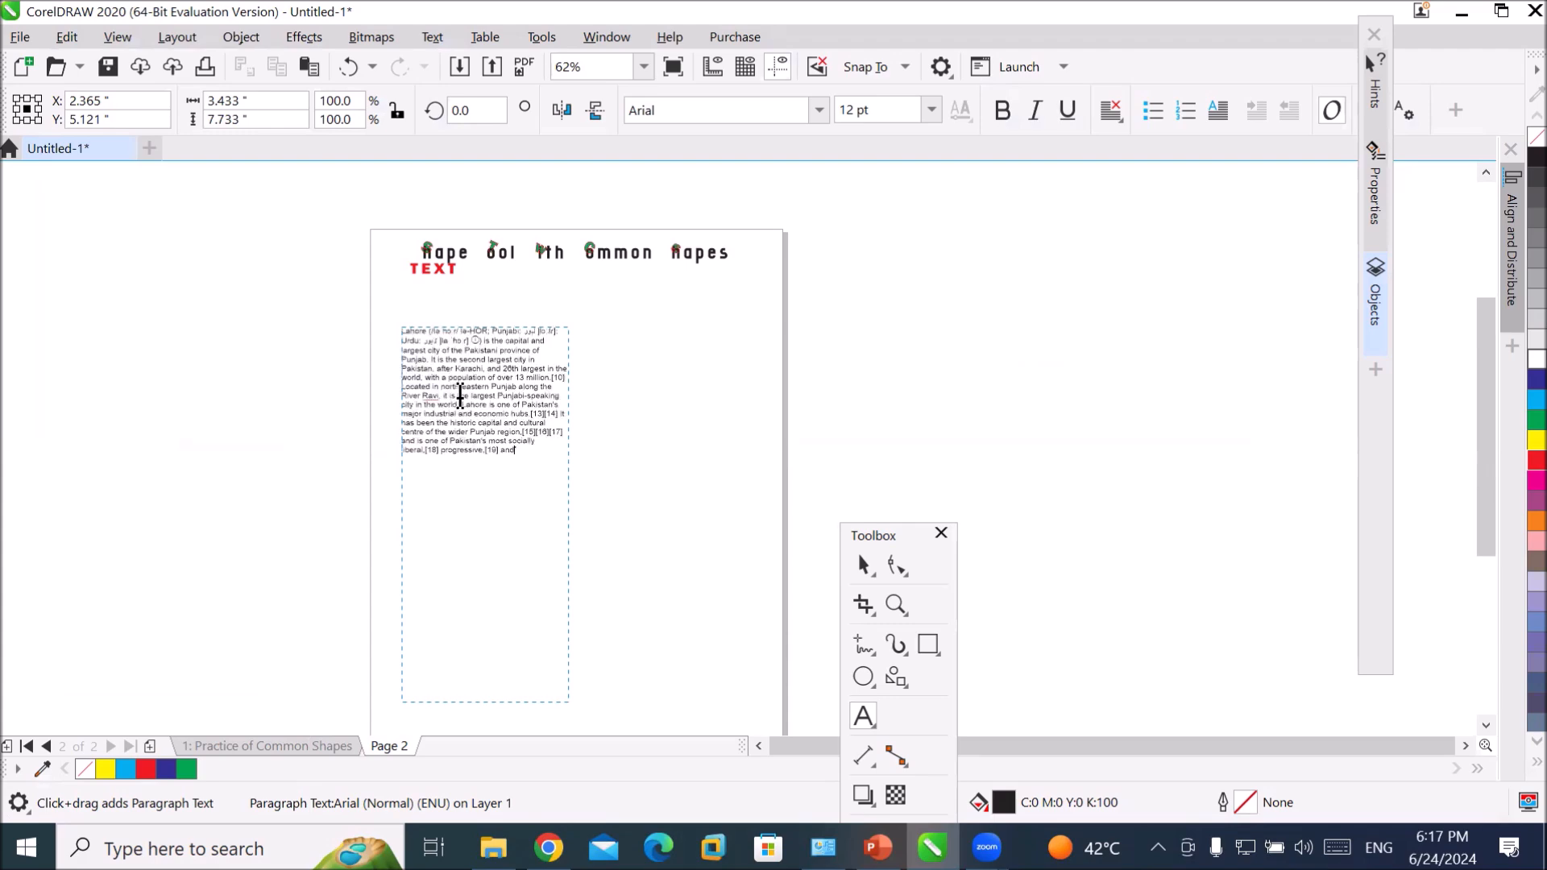
{"action": "scroll", "coordinate": [447, 355], "scroll_direction": "up", "scroll_amount": 4}
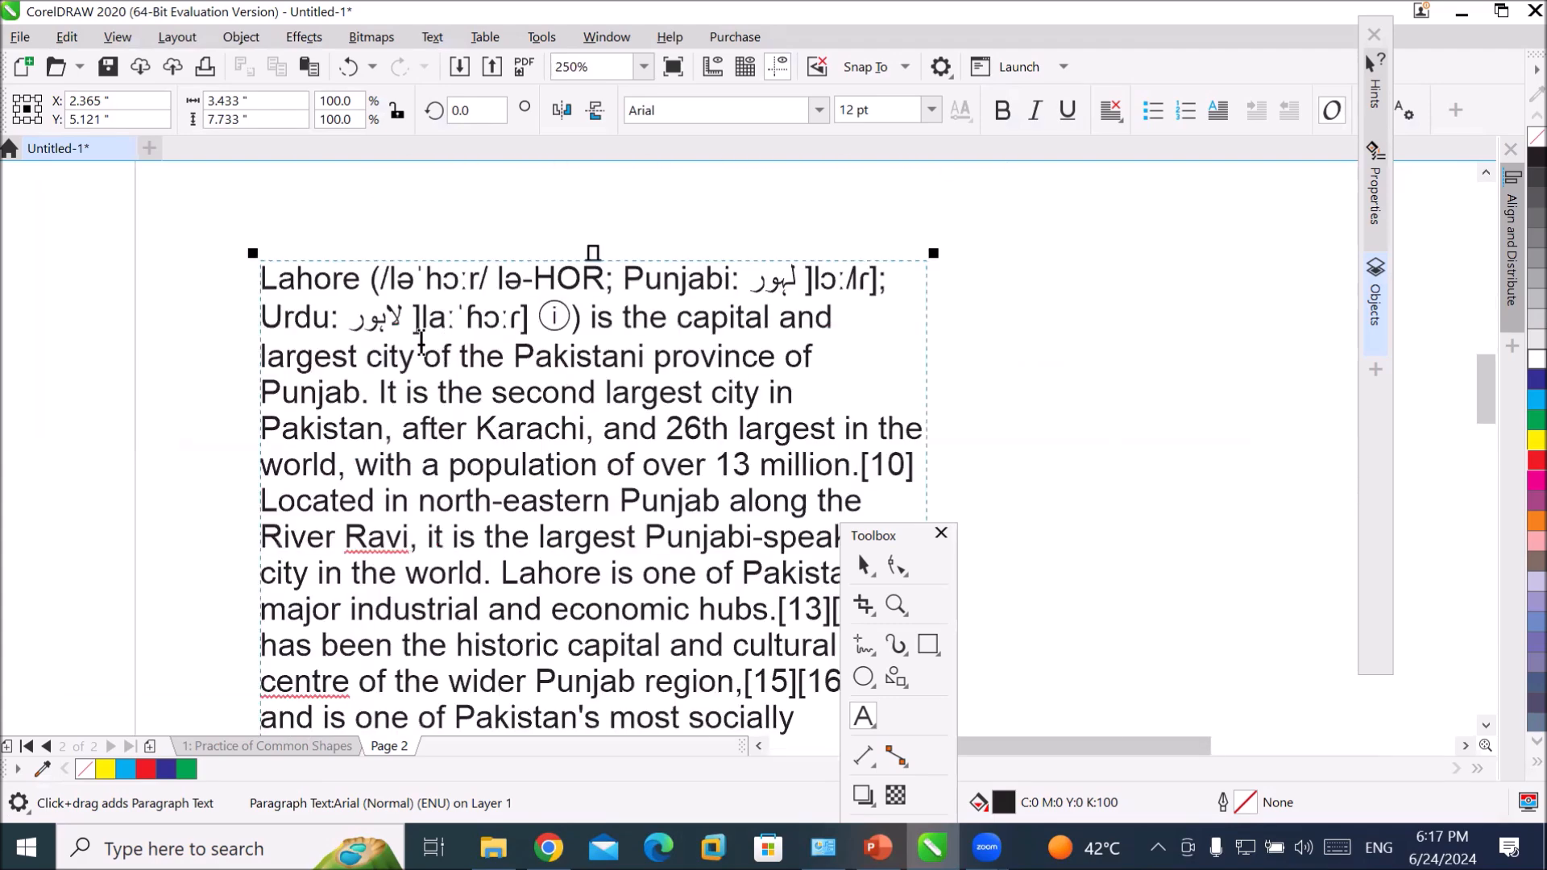
{"action": "scroll", "coordinate": [420, 343], "scroll_direction": "down", "scroll_amount": 4}
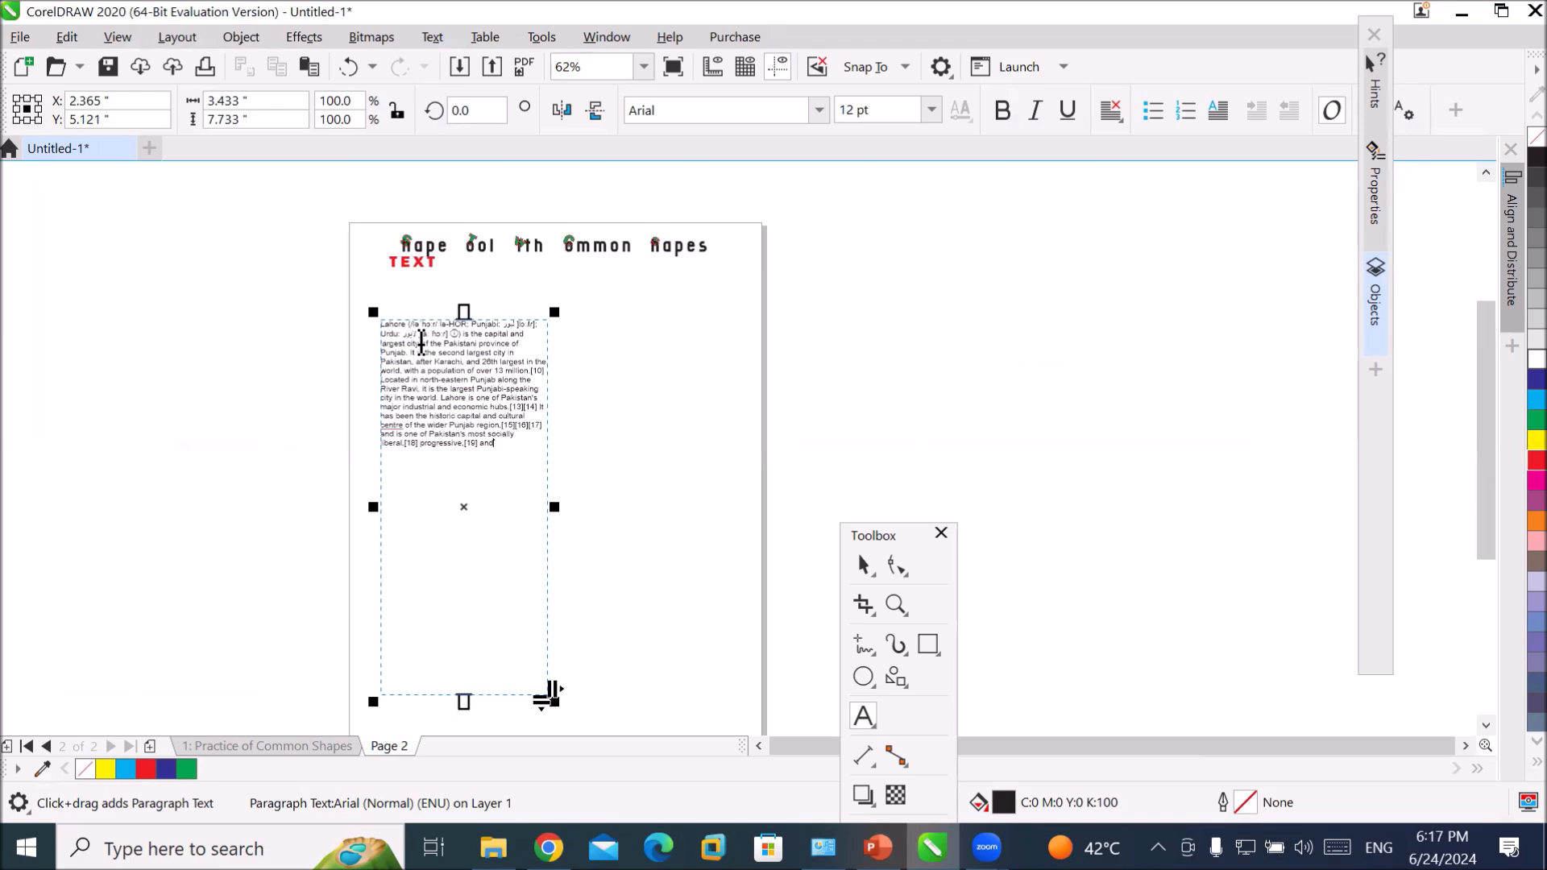
- Paste the Lahore text two more times into the same paragraph frame to fill it to the bottom
{"action": "key", "text": "ctrl+a"}
{"action": "key", "text": "Return"}
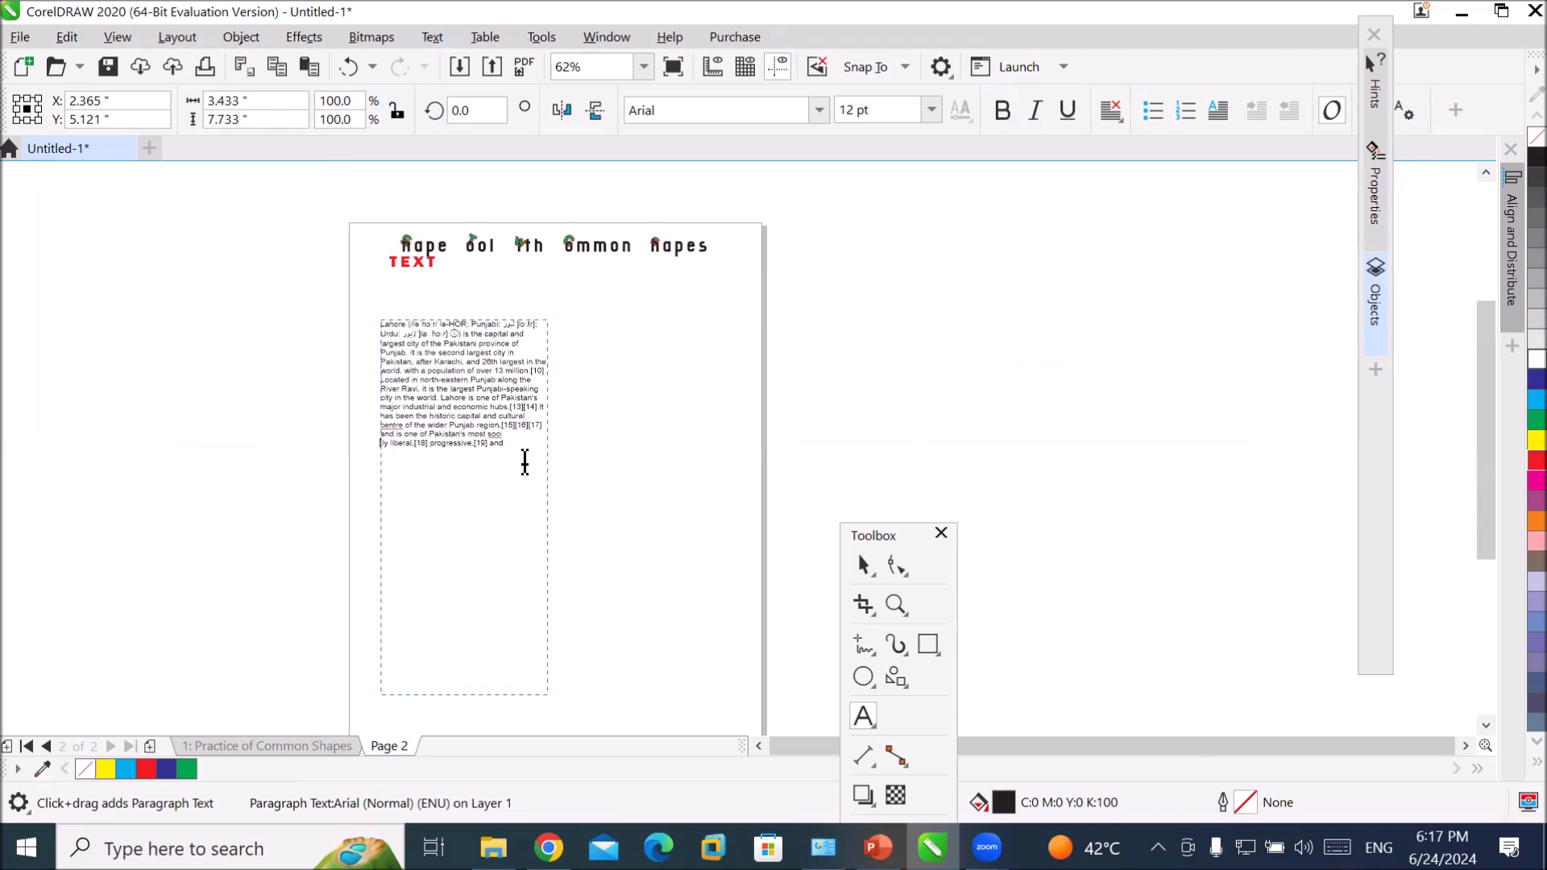
{"action": "key", "text": "ctrl+v"}
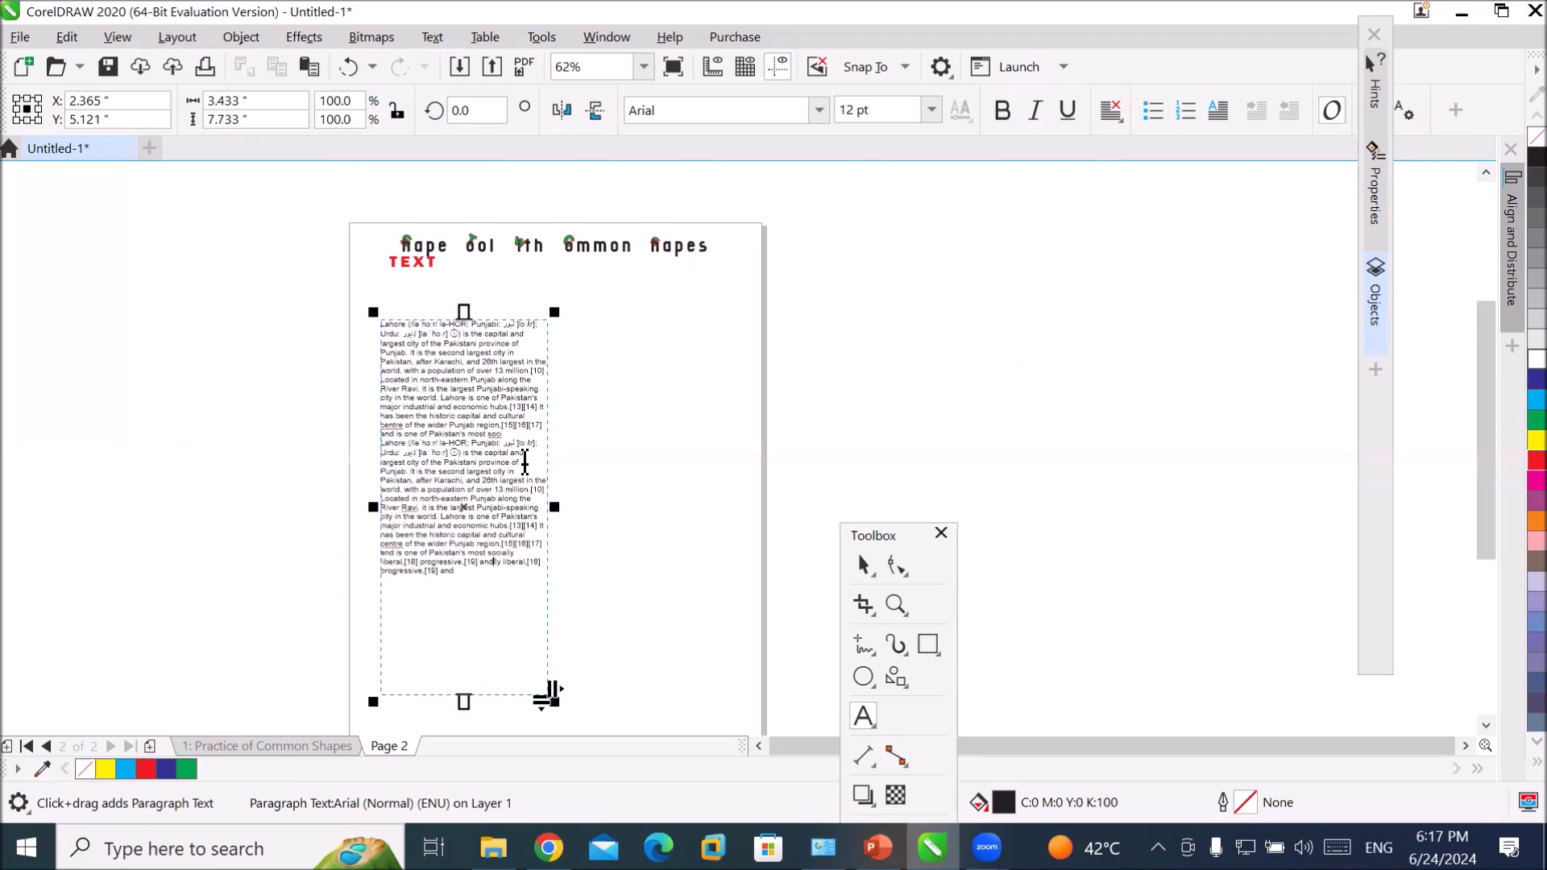
{"action": "key", "text": "ctrl+v"}
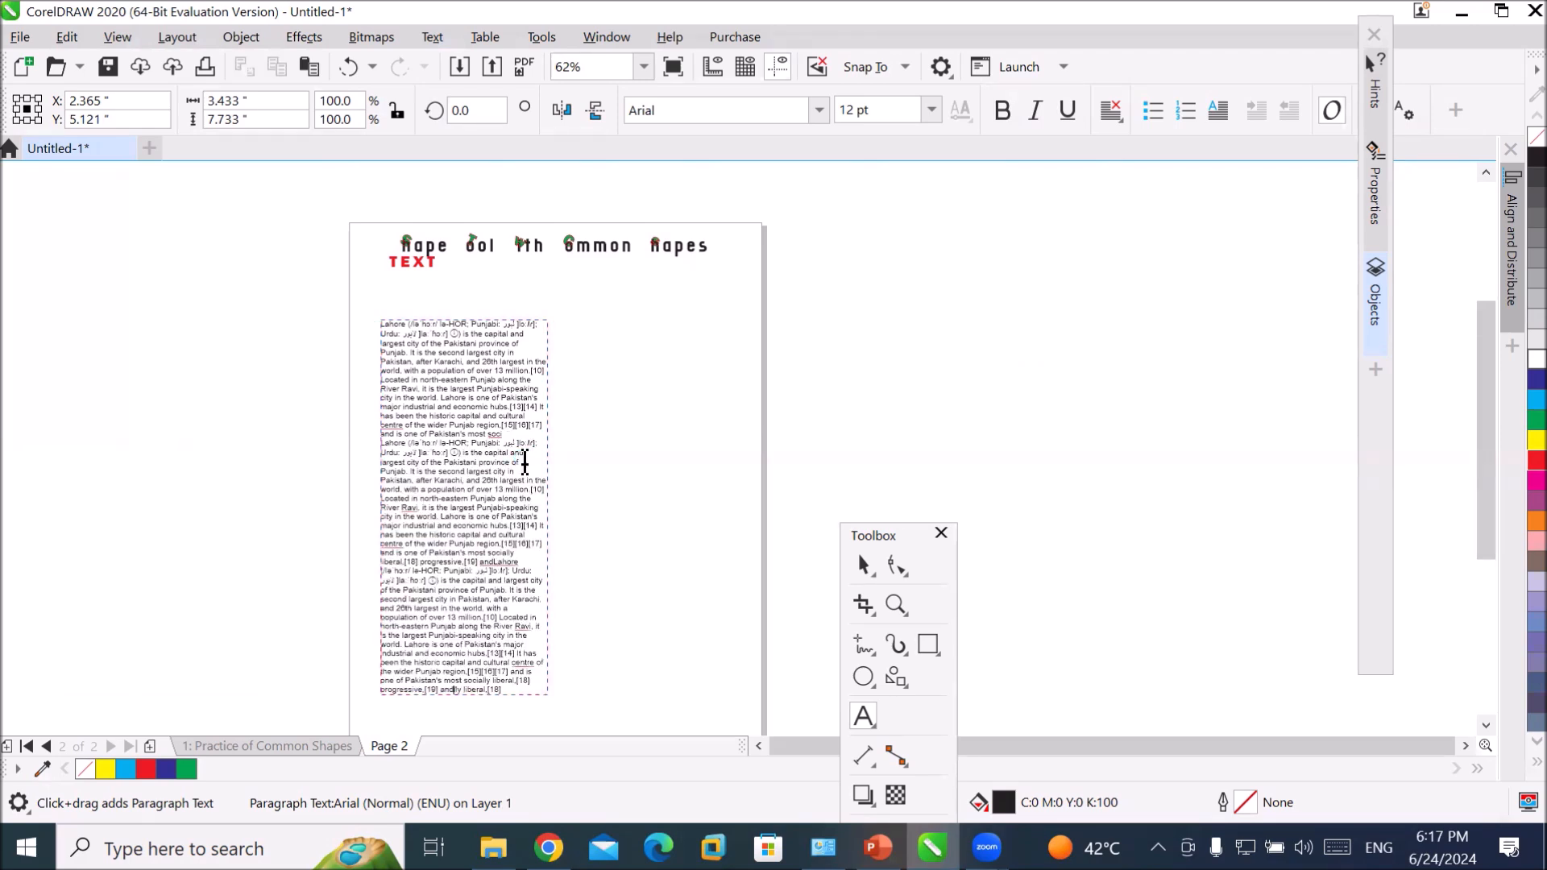
{"action": "key", "text": "Escape"}
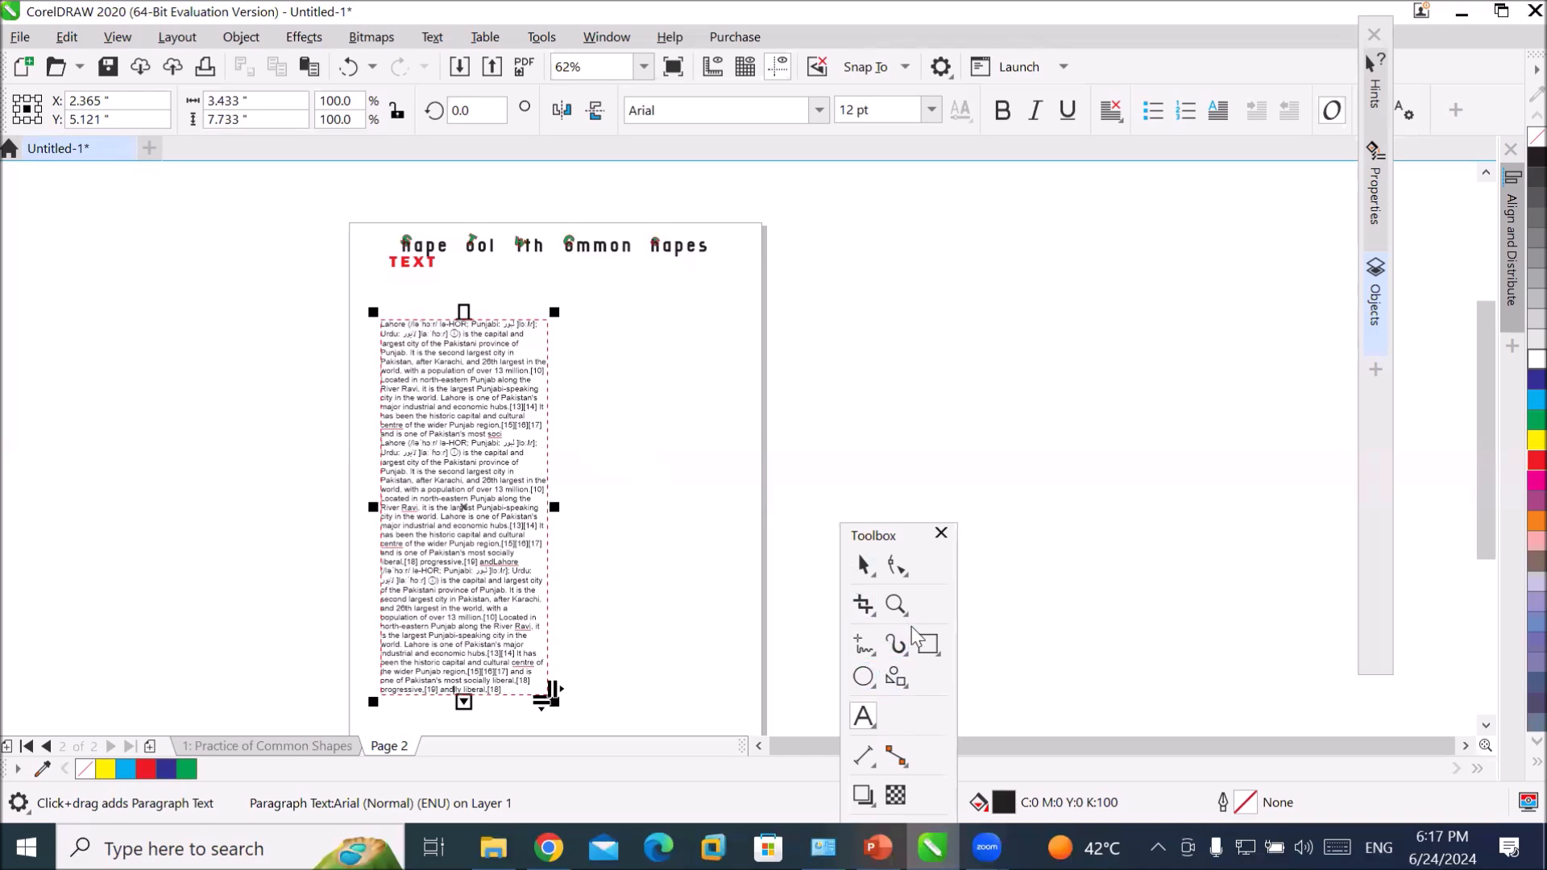
- Draw a second paragraph text frame about 3.37 by 7.57 inches beside the first and fill it with the Lahore text
{"action": "left_click", "coordinate": [863, 715]}
{"action": "left_click_drag", "start_coordinate": [582, 322], "coordinate": [747, 690]}
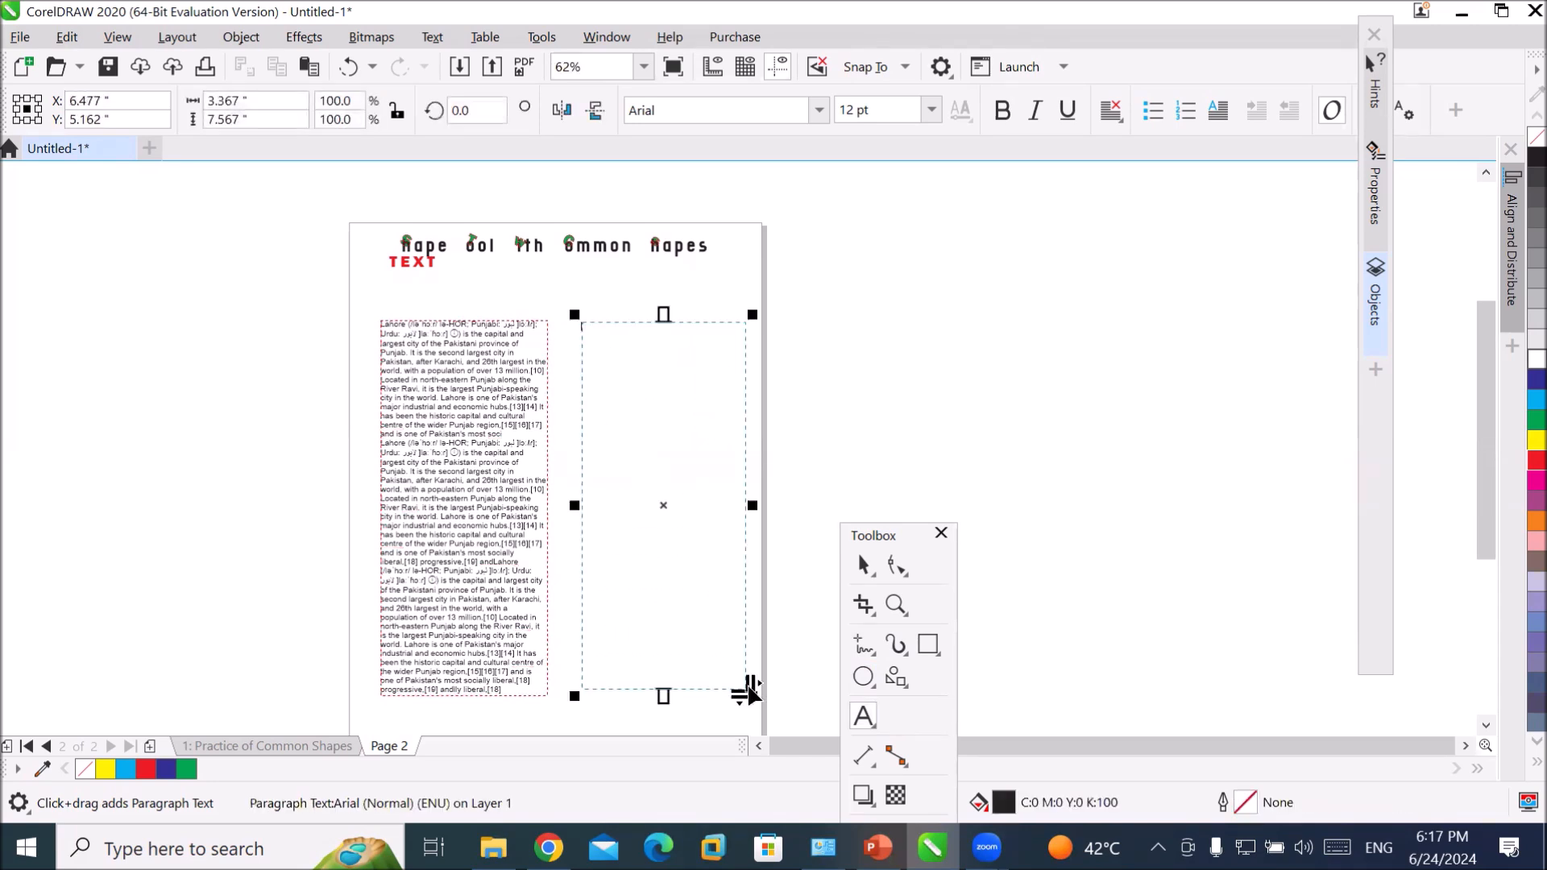
{"action": "key", "text": "ctrl+v"}
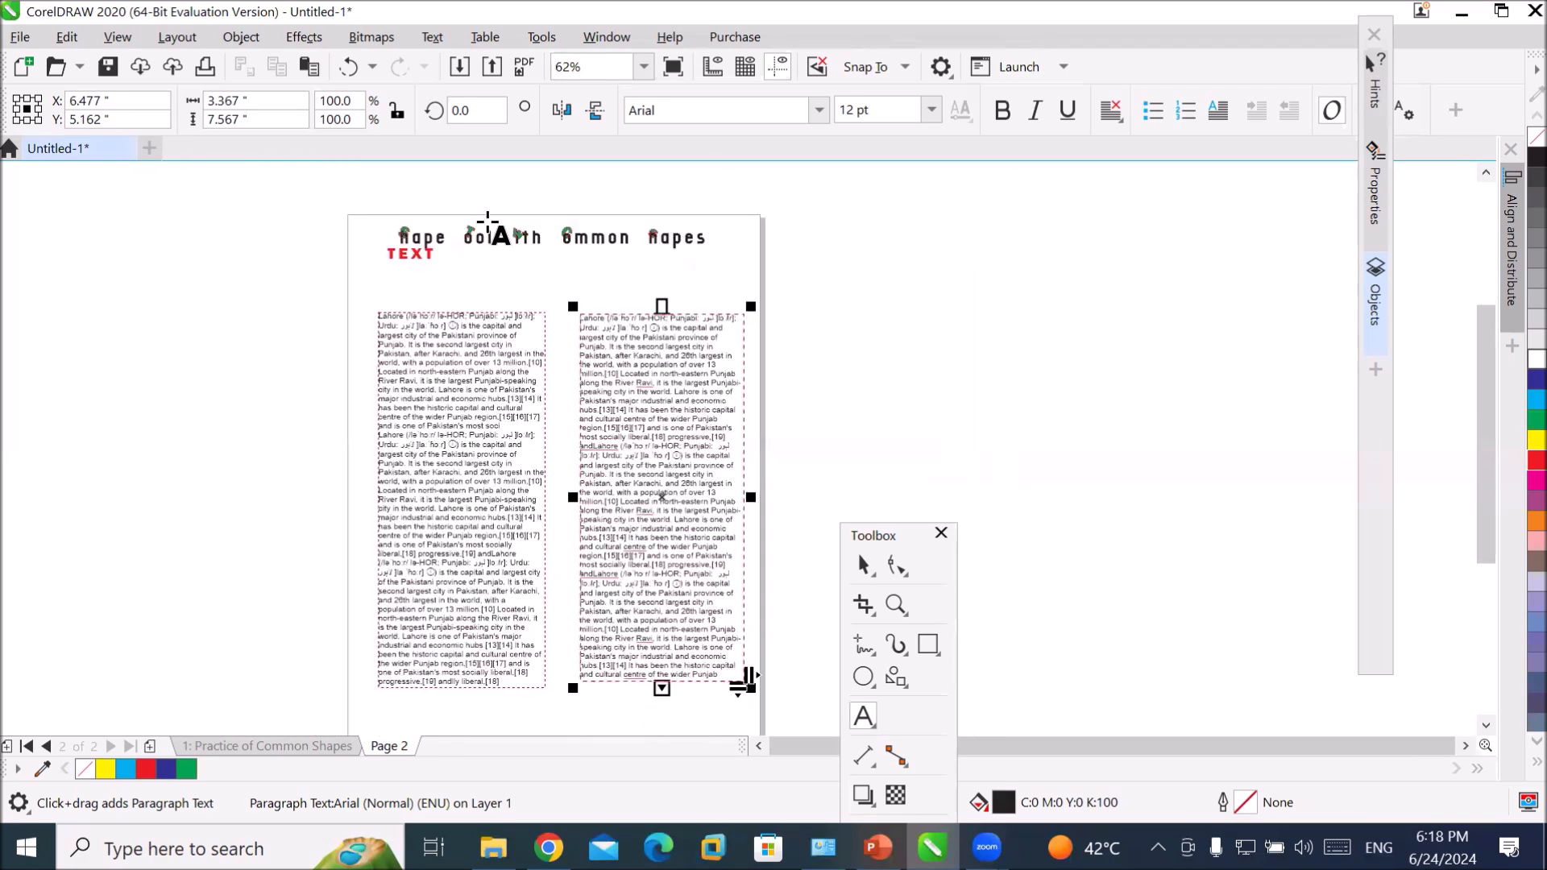
- Replace the red word "TEXT" in the artistic text heading with "Lahore"
{"action": "scroll", "coordinate": [487, 235], "scroll_direction": "up", "scroll_amount": 2}
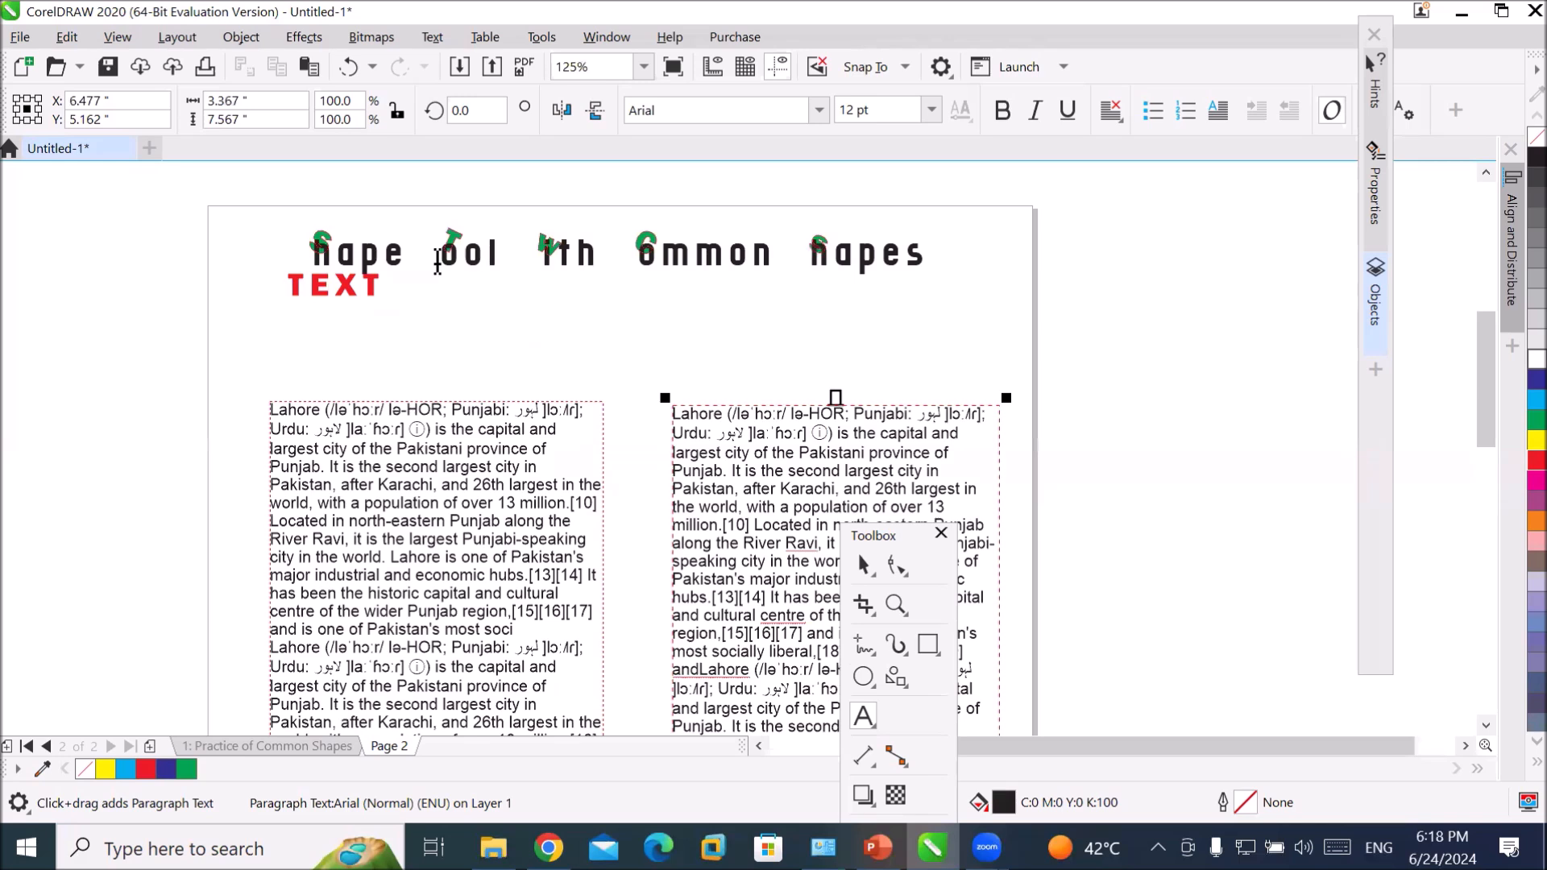
{"action": "left_click", "coordinate": [331, 272]}
{"action": "double_click", "coordinate": [331, 274]}
{"action": "double_click", "coordinate": [339, 286]}
{"action": "left_click", "coordinate": [337, 260]}
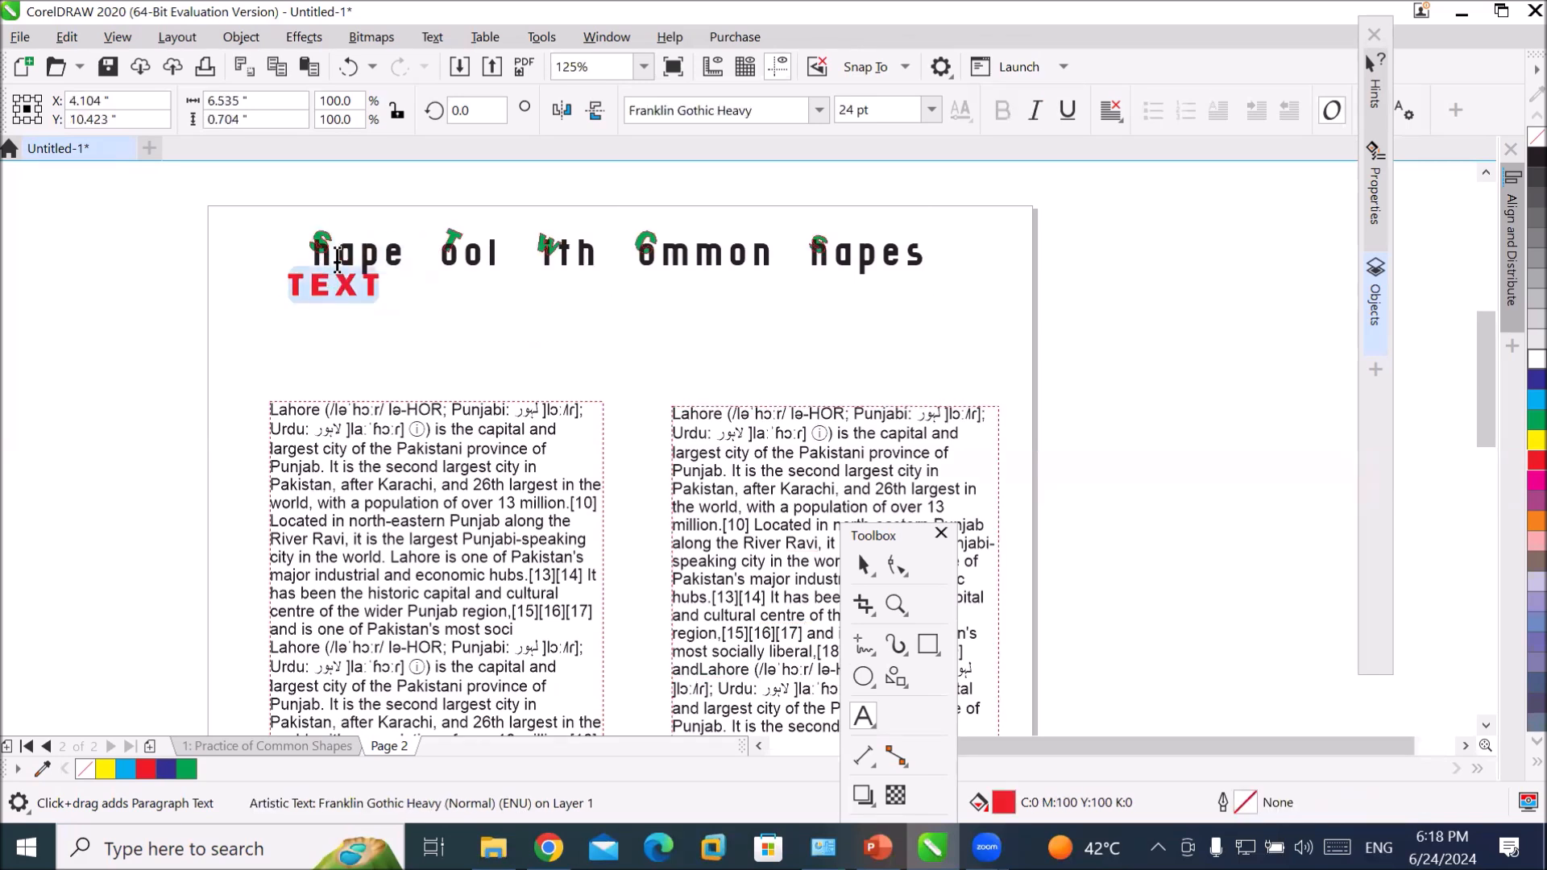
{"action": "type", "text": "Lahore"}
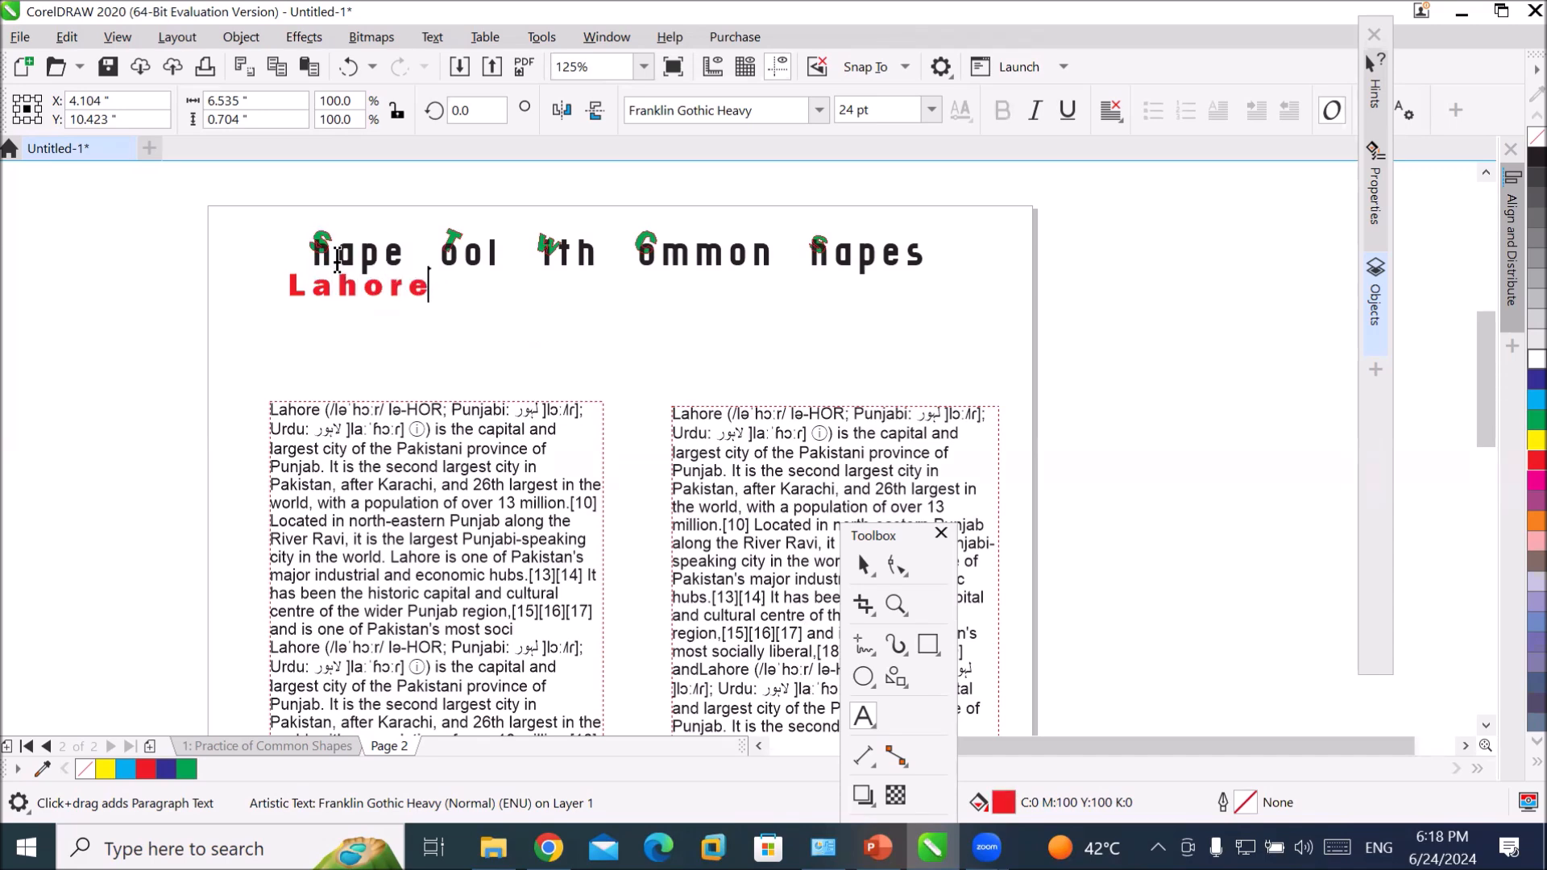
{"action": "scroll", "coordinate": [489, 421], "scroll_direction": "down", "scroll_amount": 2}
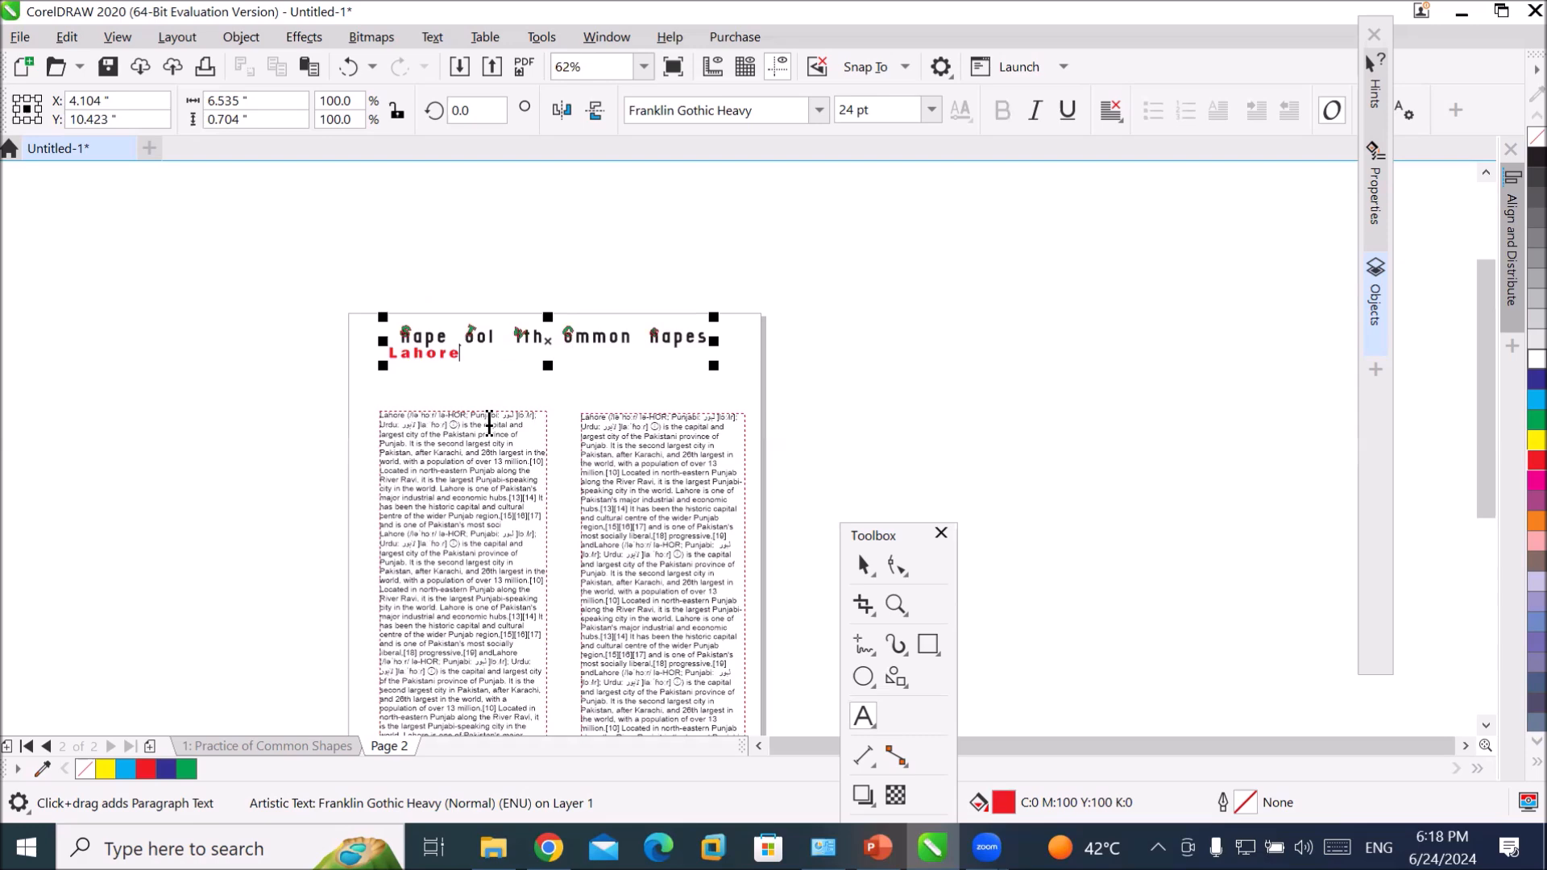
- Widen the first paragraph's character spacing and increase its line spacing with the Shape tool
{"action": "left_click", "coordinate": [1485, 728]}
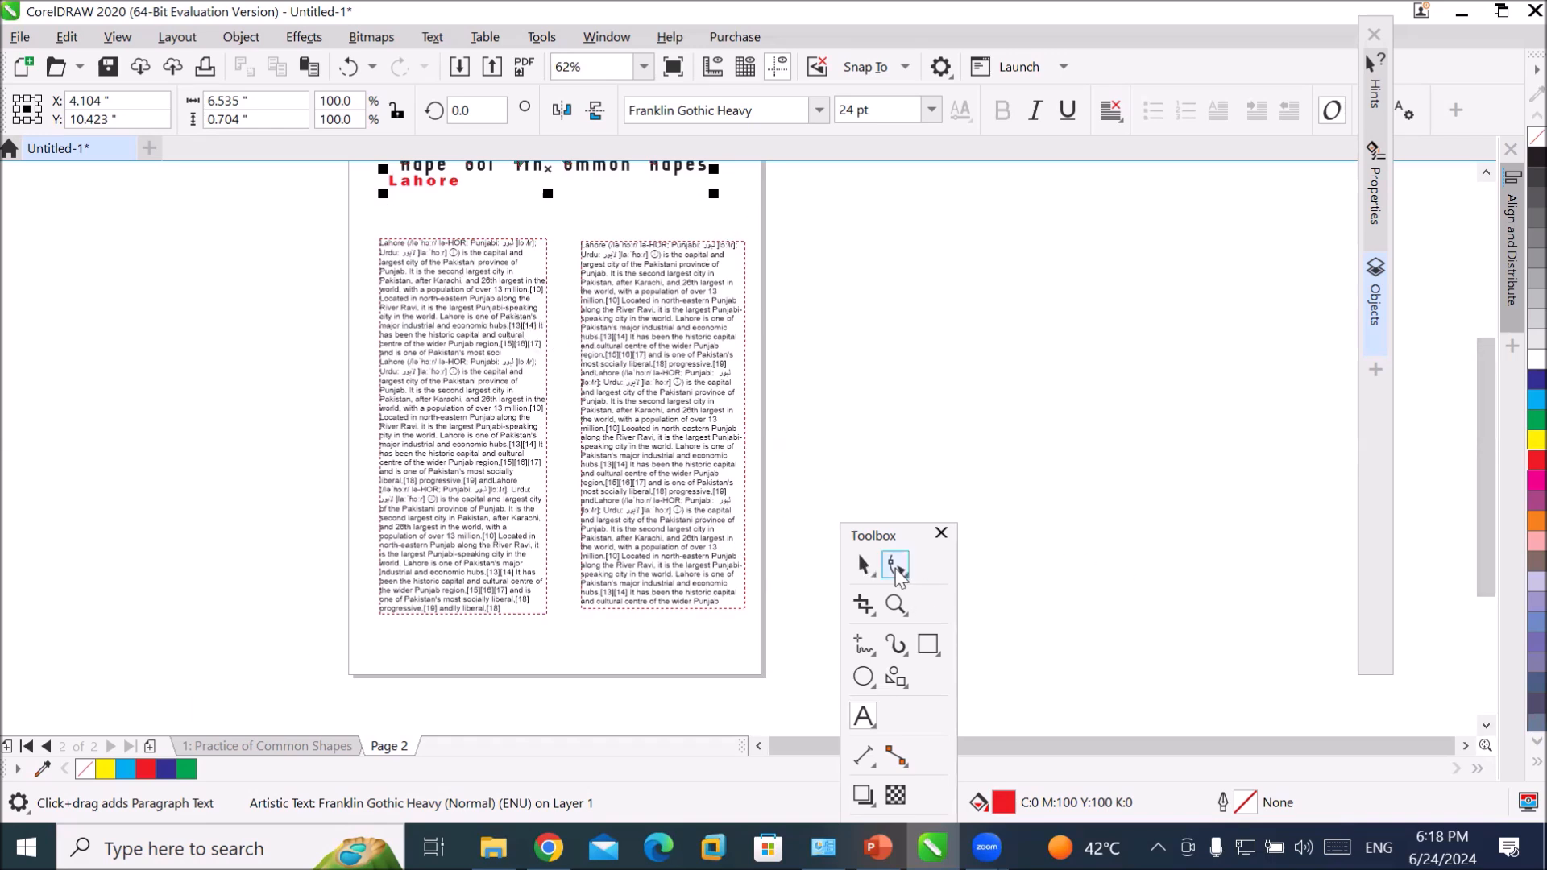
{"action": "left_click", "coordinate": [892, 566]}
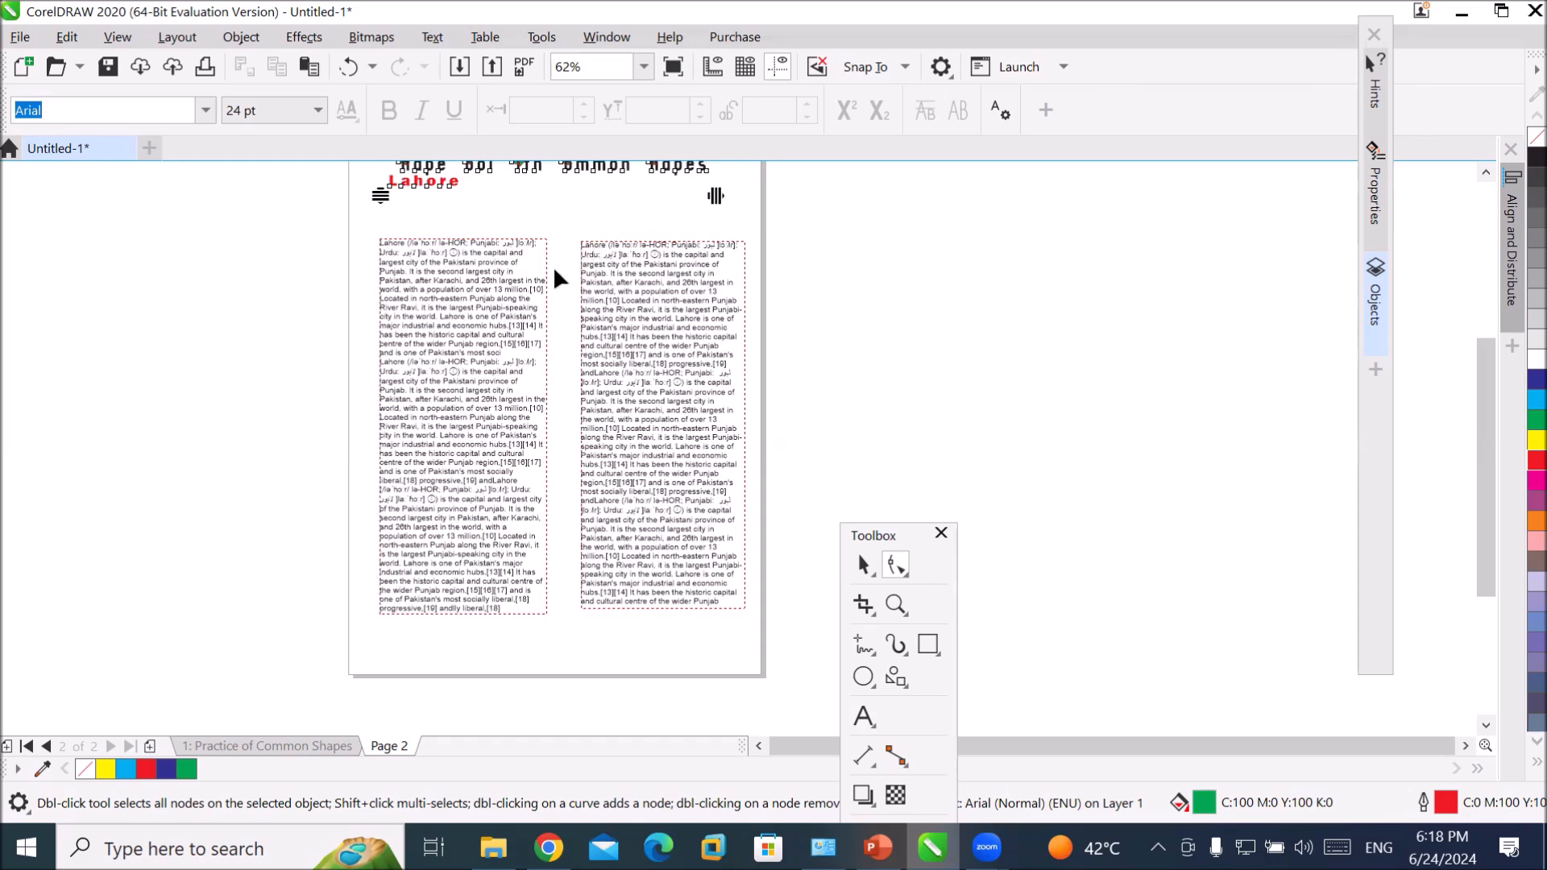
{"action": "left_click", "coordinate": [494, 294]}
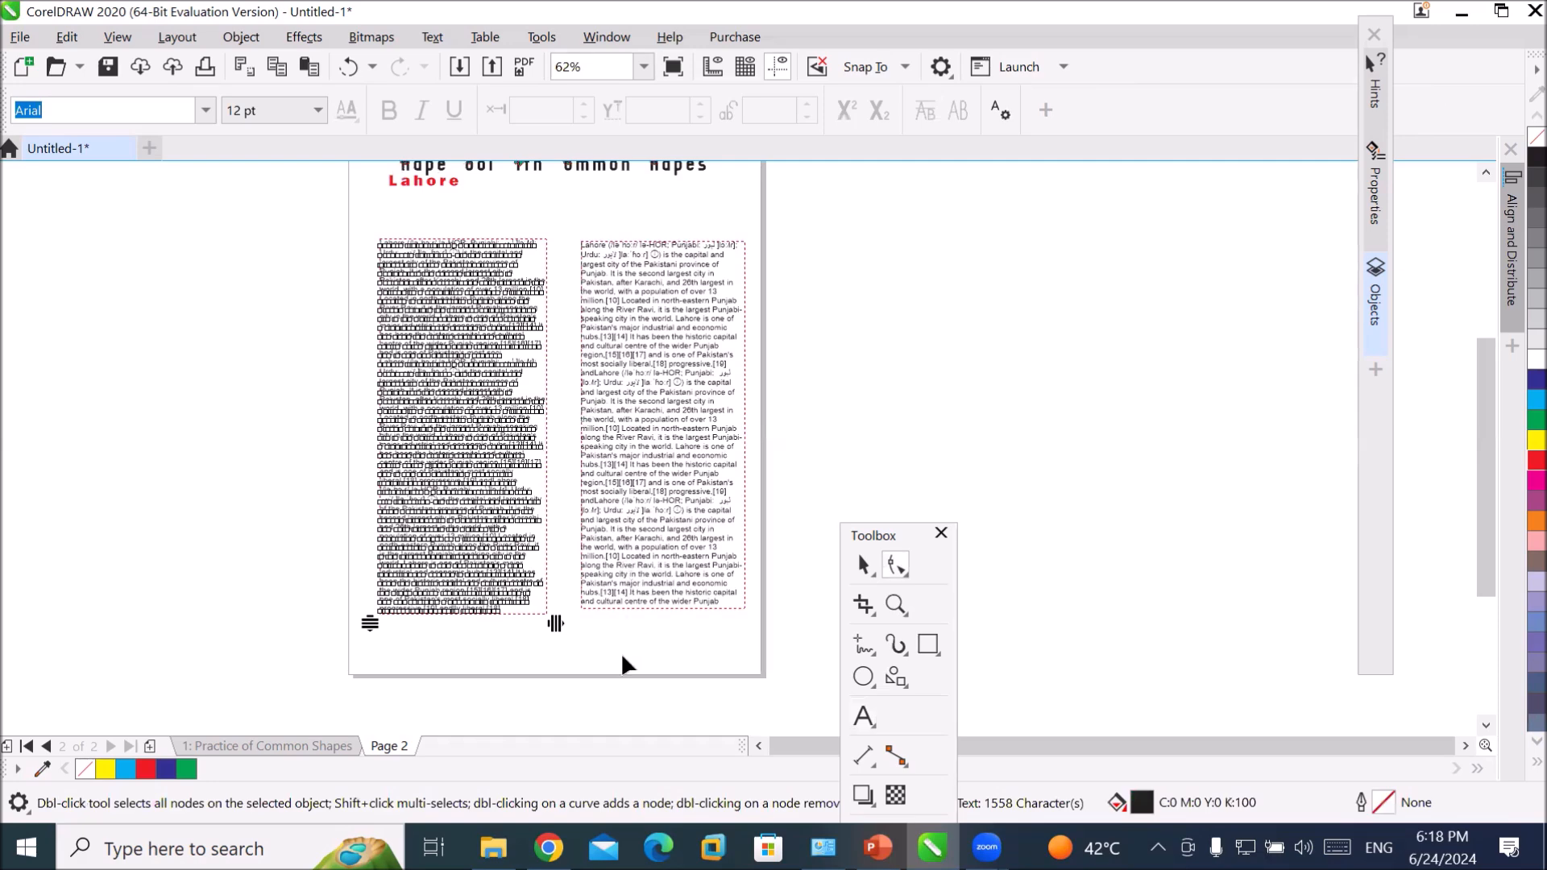
{"action": "scroll", "coordinate": [620, 661], "scroll_direction": "up", "scroll_amount": 2}
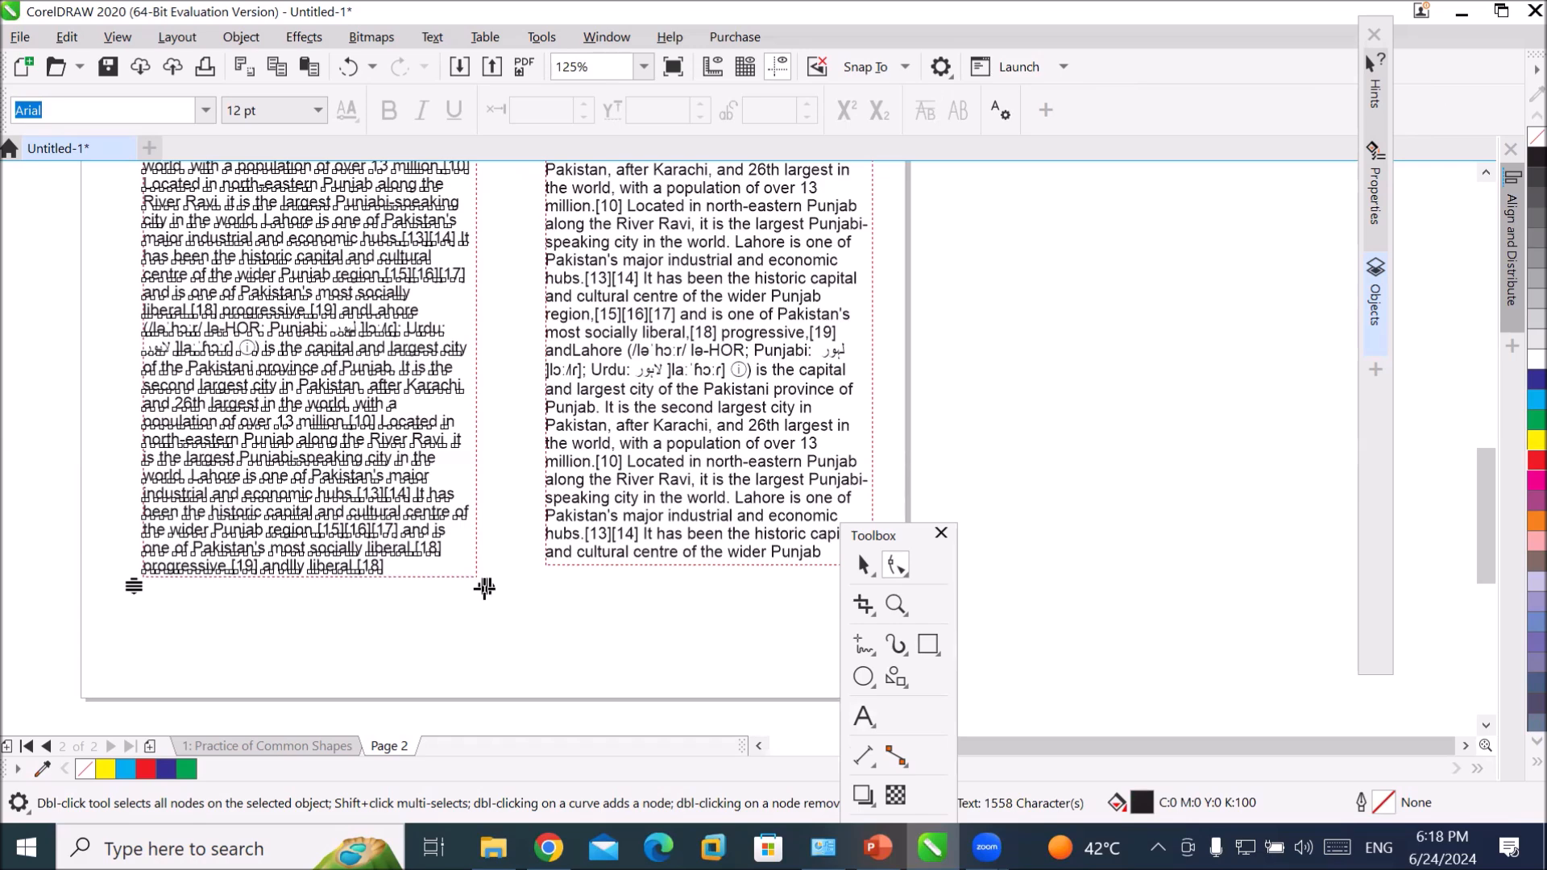
{"action": "mouse_move", "coordinate": [488, 588]}
{"action": "left_mouse_down"}
{"action": "mouse_move", "coordinate": [594, 607]}
{"action": "mouse_move", "coordinate": [415, 578]}
{"action": "mouse_move", "coordinate": [514, 581]}
{"action": "left_mouse_up"}
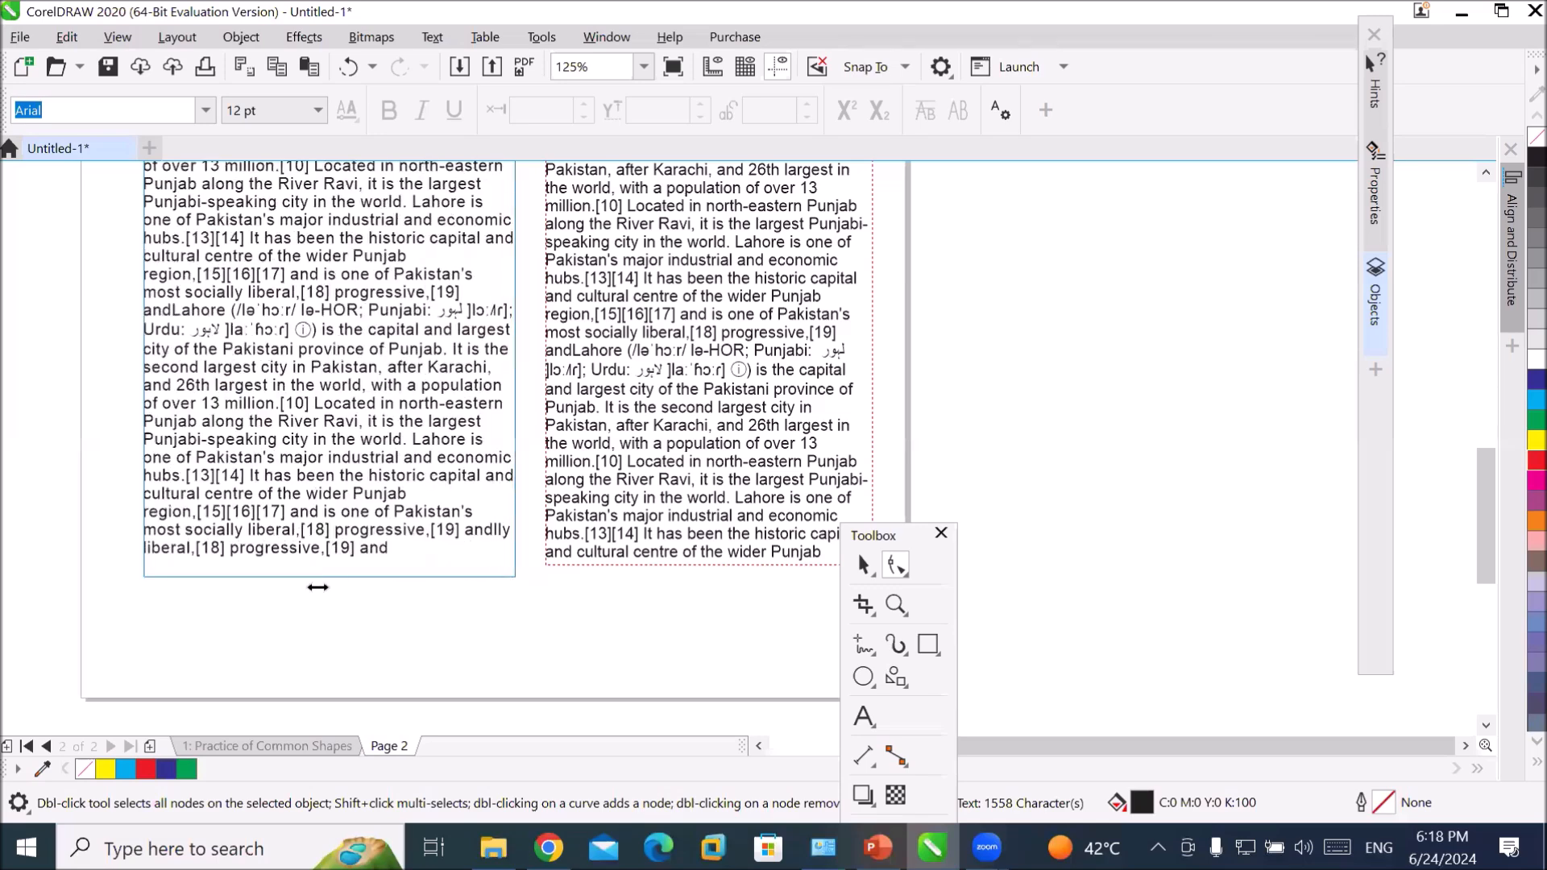
{"action": "left_click_drag", "start_coordinate": [134, 588], "coordinate": [169, 646]}
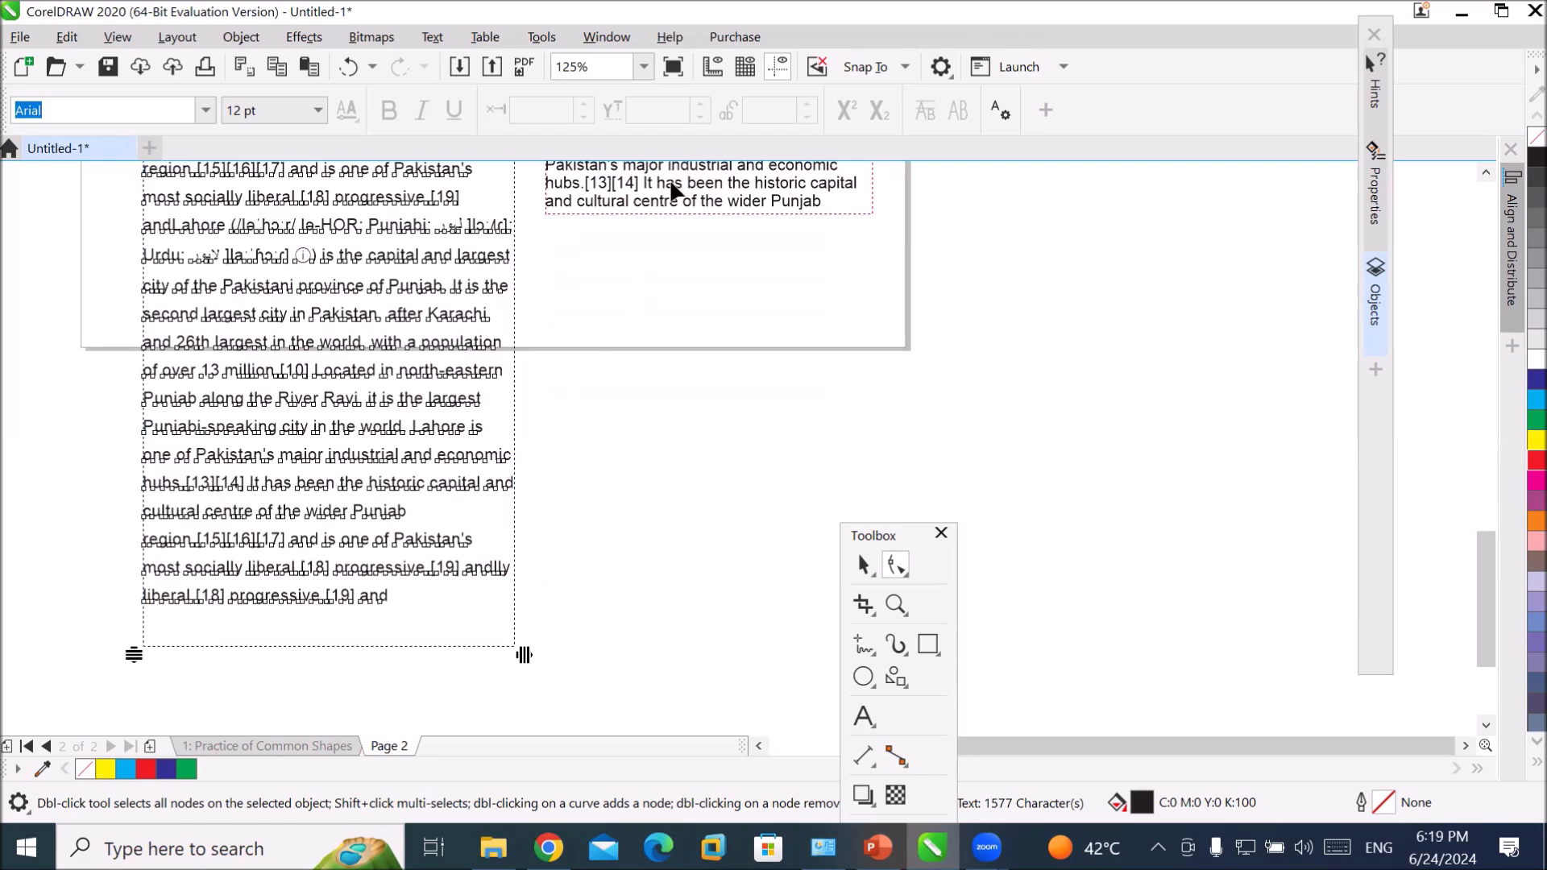
- Increase the second paragraph's line spacing with the Shape tool, and select the artistic text heading
{"action": "left_click", "coordinate": [676, 170]}
{"action": "left_click_drag", "start_coordinate": [537, 223], "coordinate": [539, 607]}
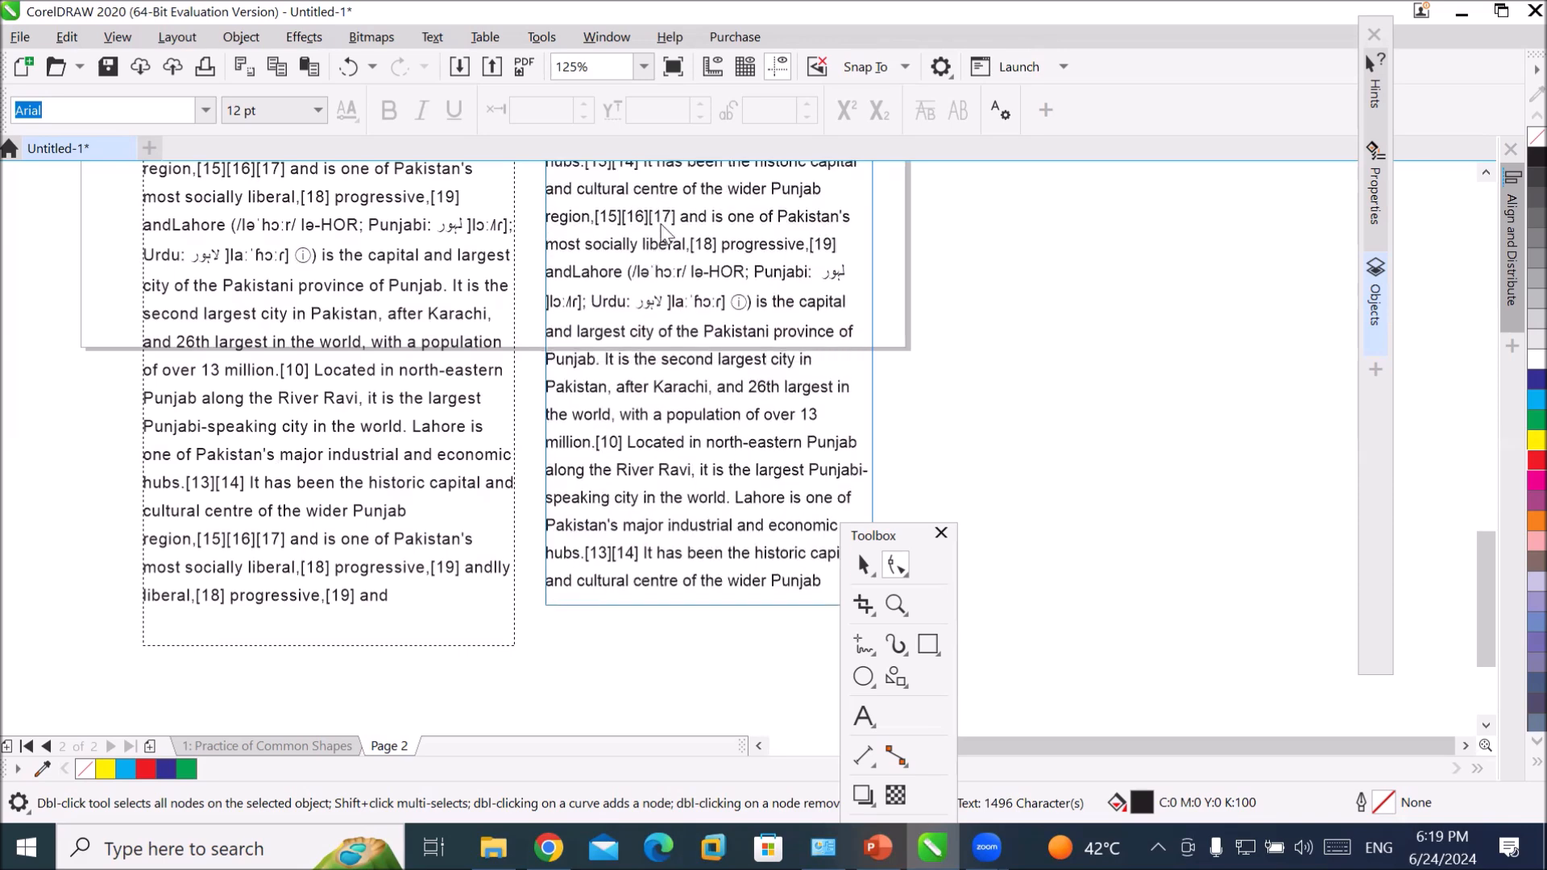
{"action": "scroll", "coordinate": [656, 225], "scroll_direction": "down", "scroll_amount": 3}
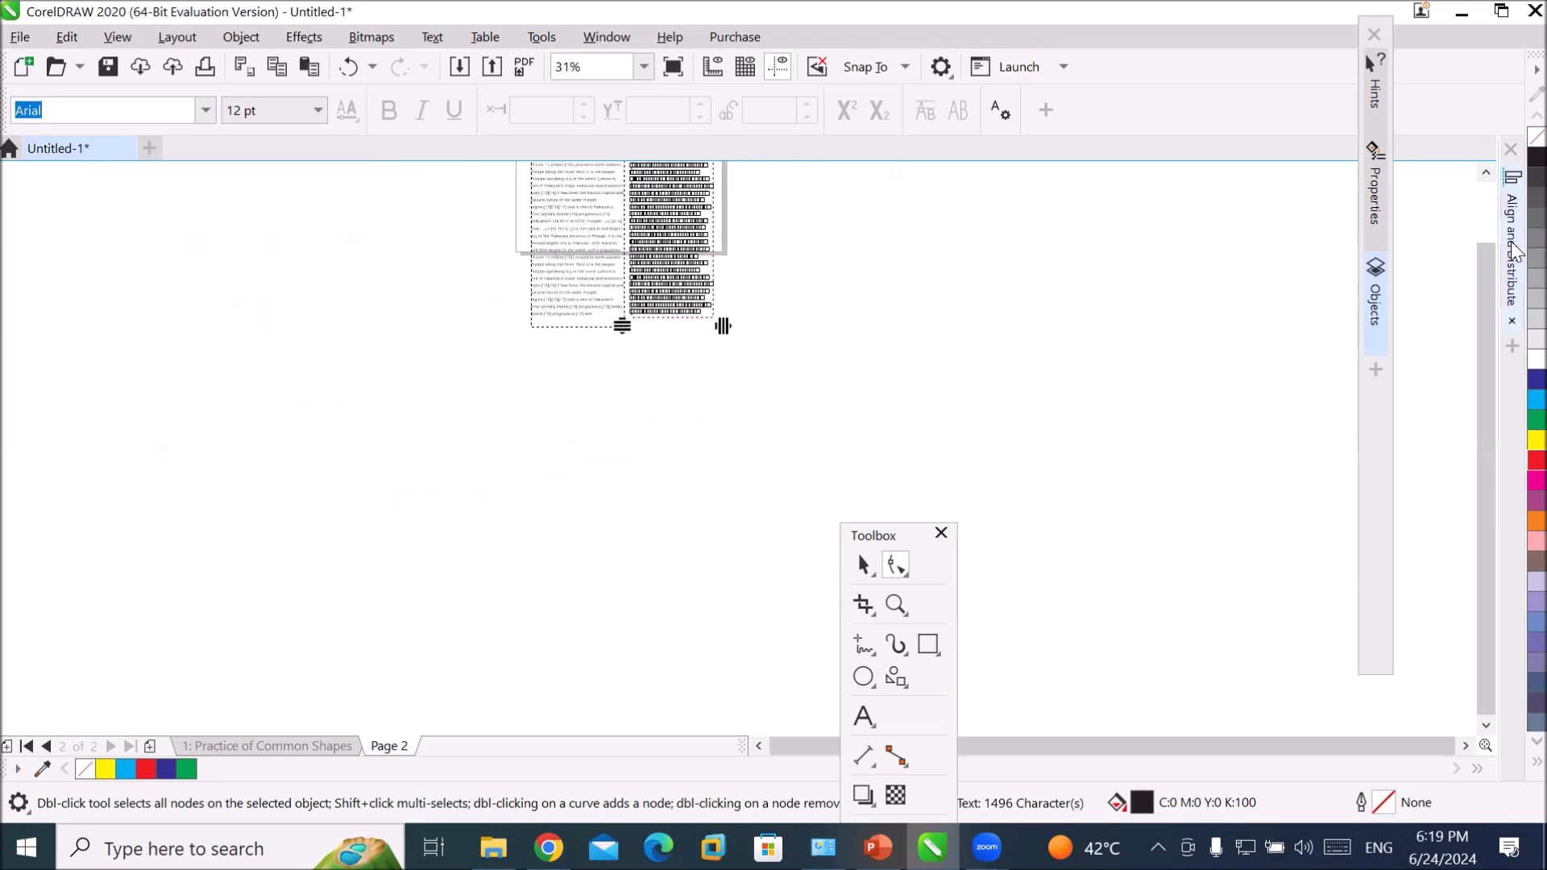
{"action": "scroll", "coordinate": [1487, 363], "scroll_direction": "up", "scroll_amount": 3}
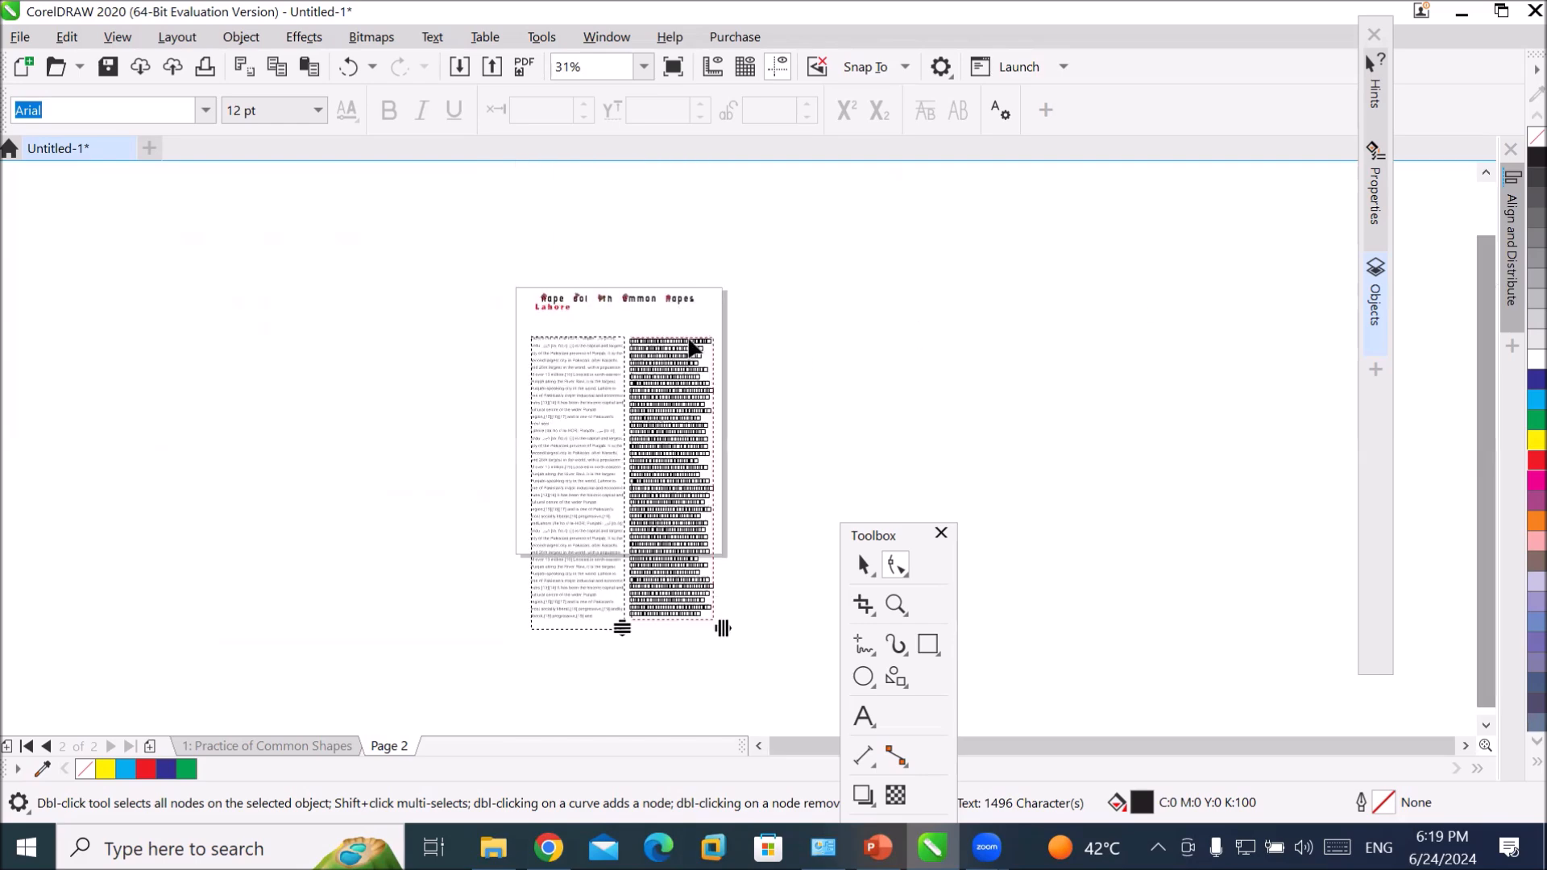
{"action": "scroll", "coordinate": [641, 358], "scroll_direction": "up", "scroll_amount": 3}
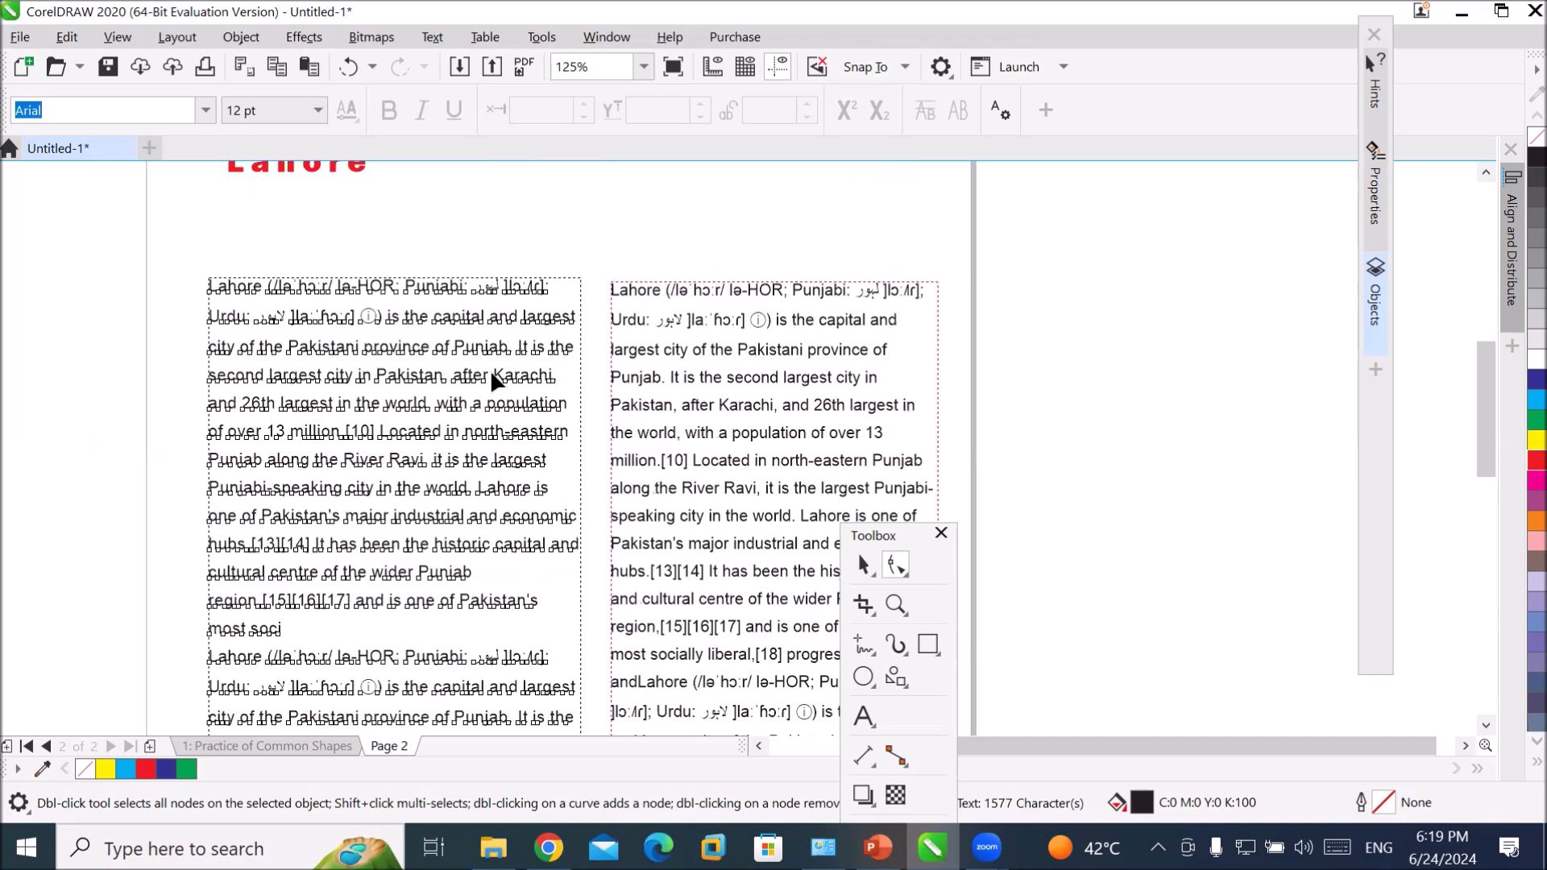
{"action": "scroll", "coordinate": [495, 379], "scroll_direction": "down", "scroll_amount": 1}
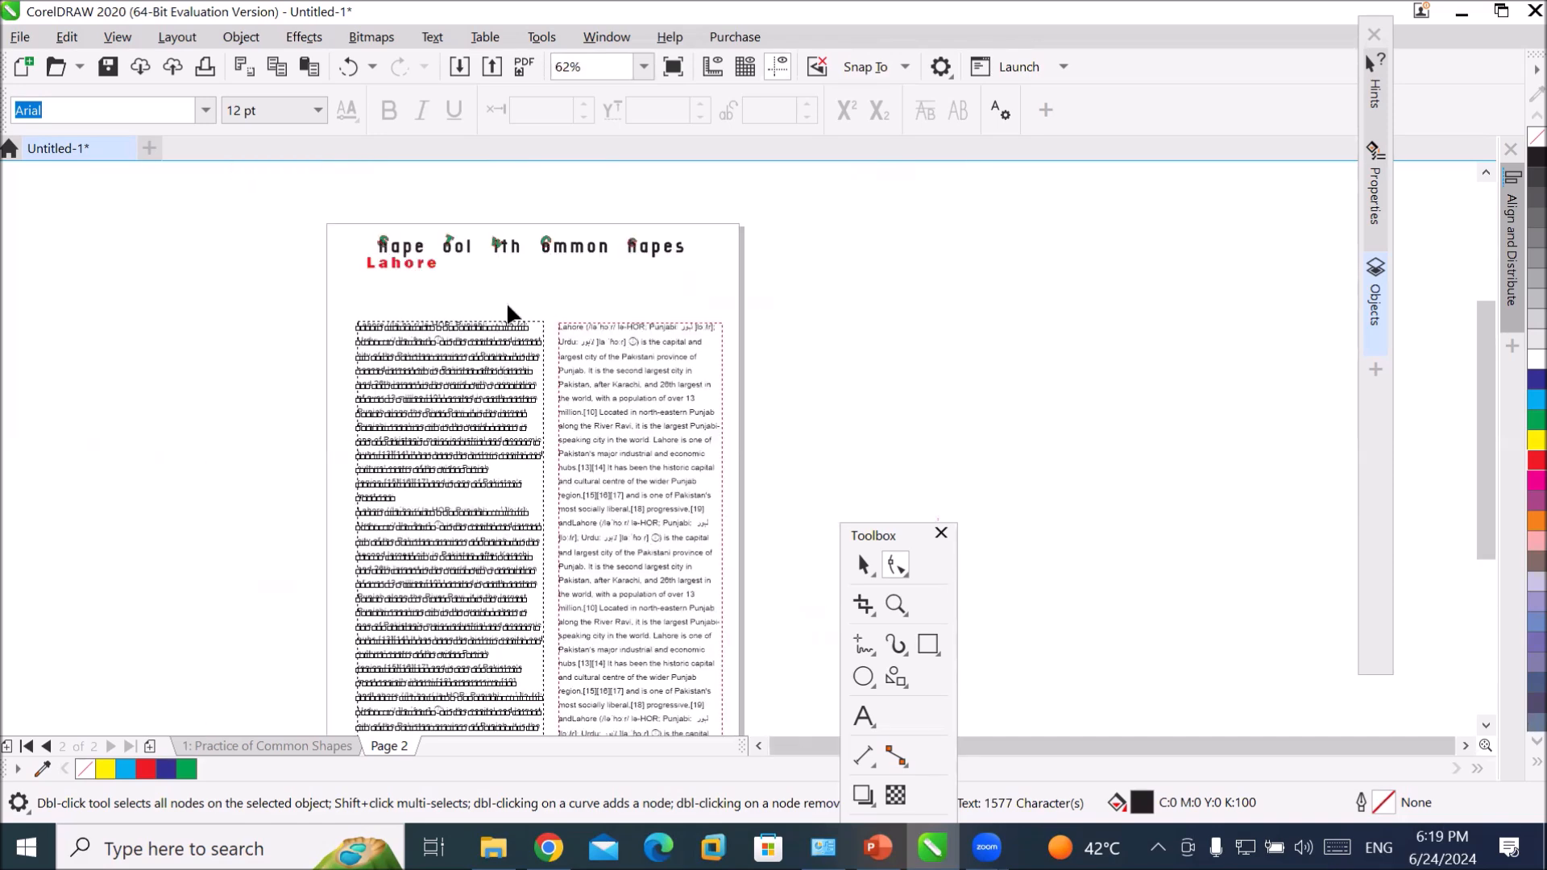
{"action": "left_click", "coordinate": [508, 251]}
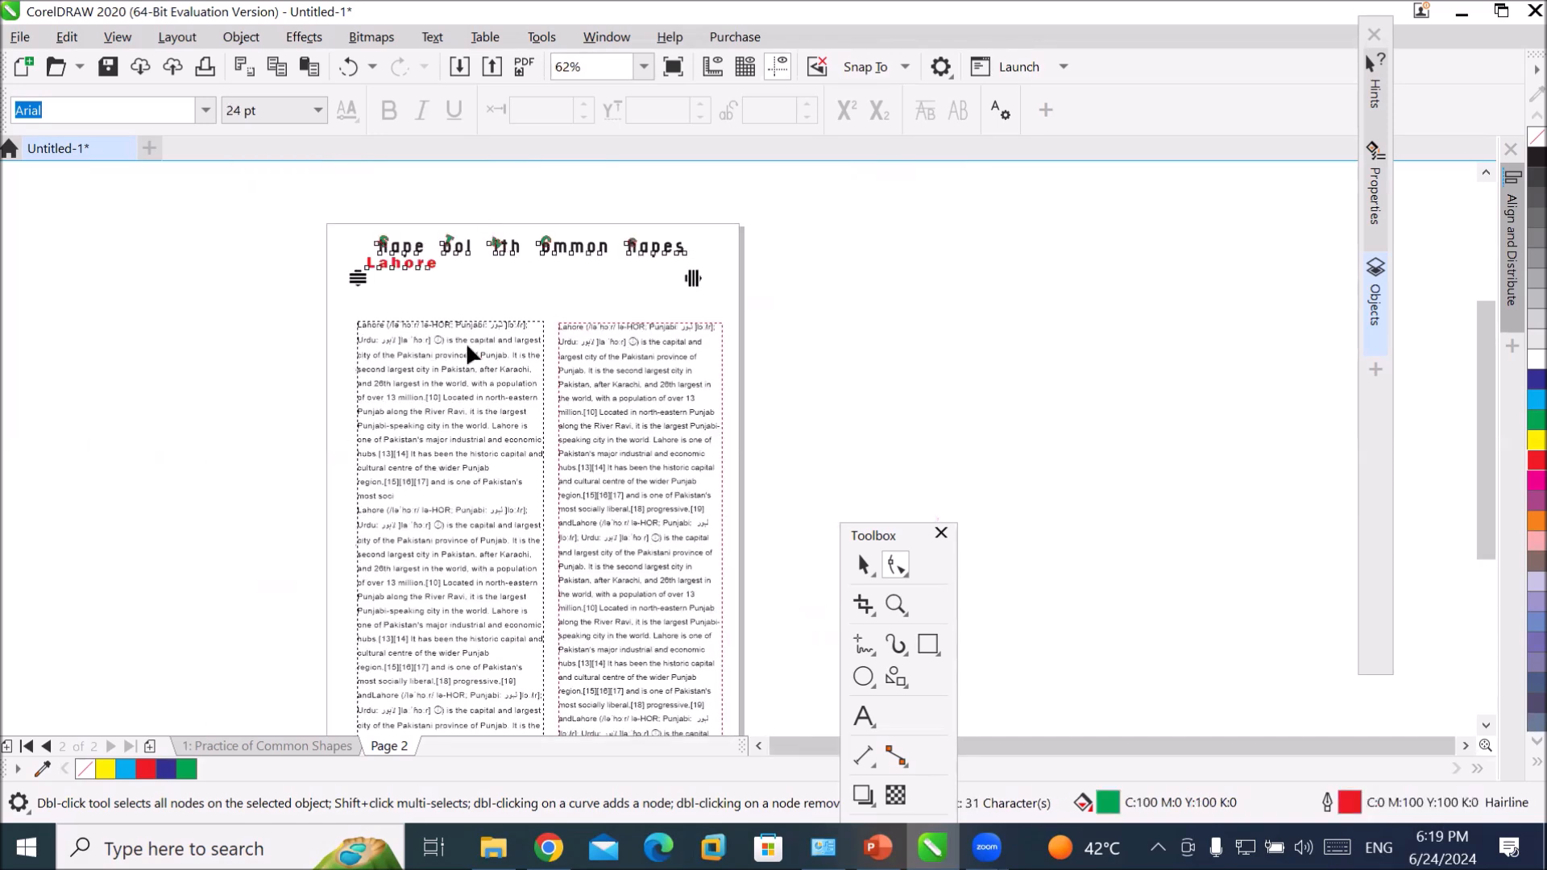
- Insert "H2O" after "River Ravi," in the first Lahore paragraph with the Text tool
{"action": "left_click", "coordinate": [465, 365]}
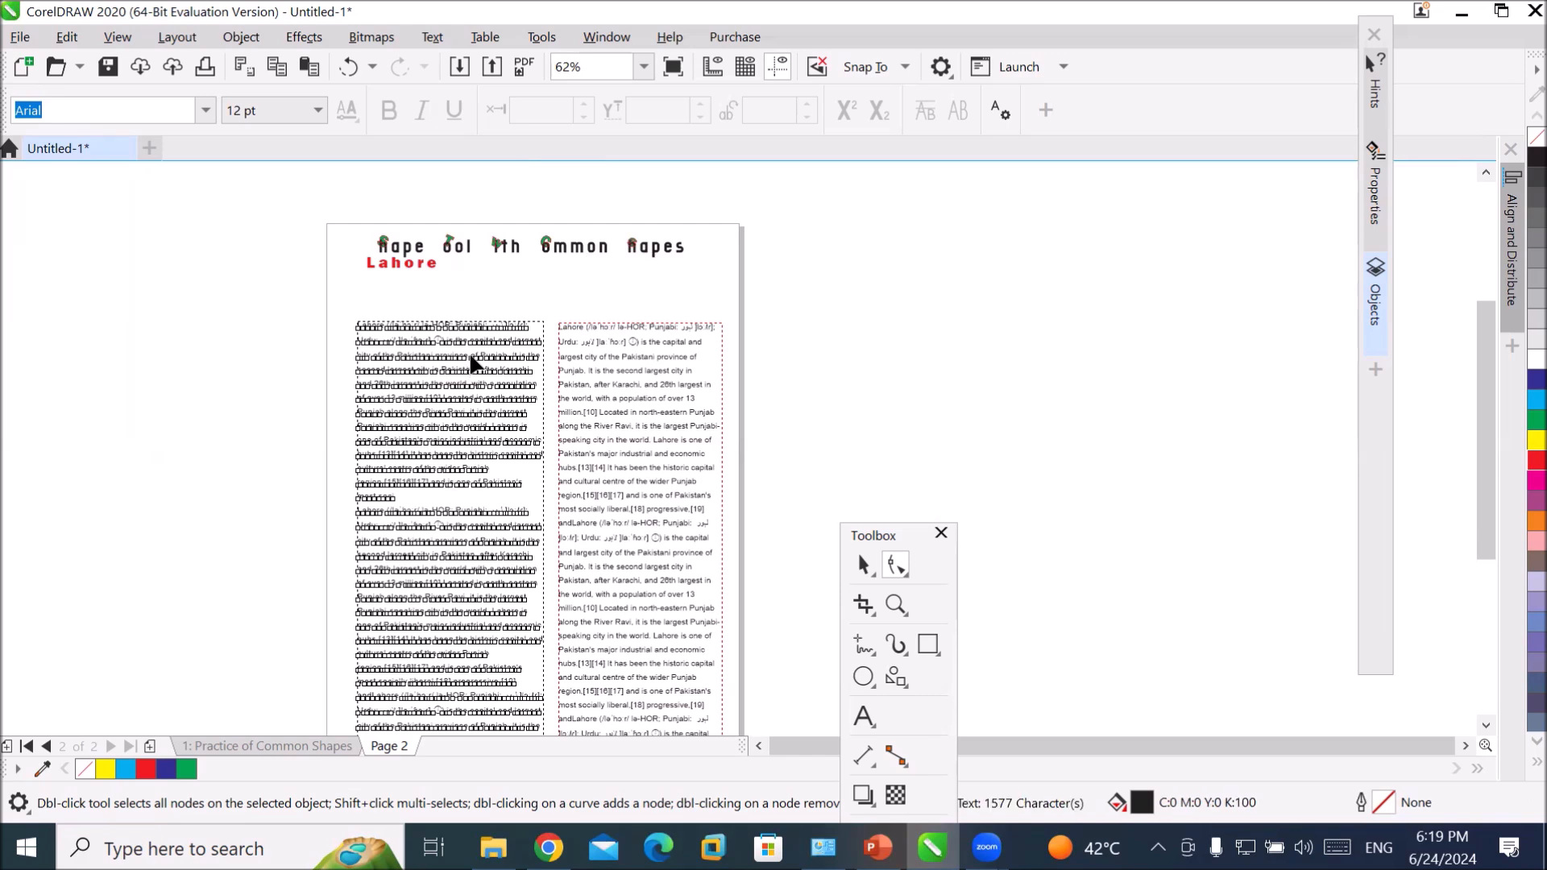
{"action": "left_click", "coordinate": [469, 355]}
{"action": "left_click", "coordinate": [448, 336]}
{"action": "scroll", "coordinate": [475, 426], "scroll_direction": "up", "scroll_amount": 2}
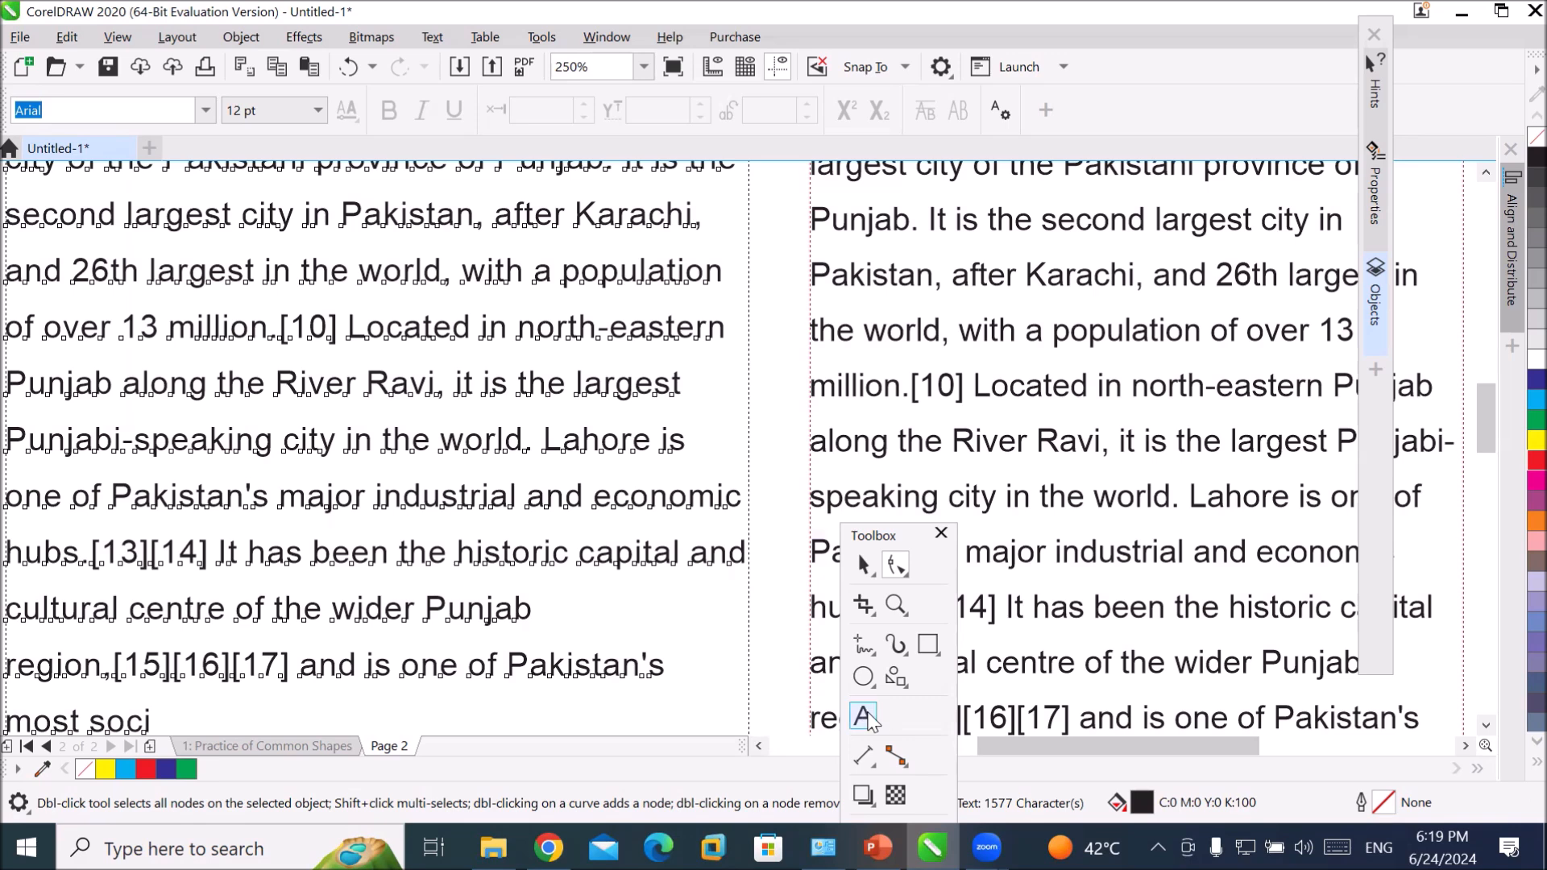
{"action": "left_click", "coordinate": [863, 716]}
{"action": "left_click", "coordinate": [448, 385]}
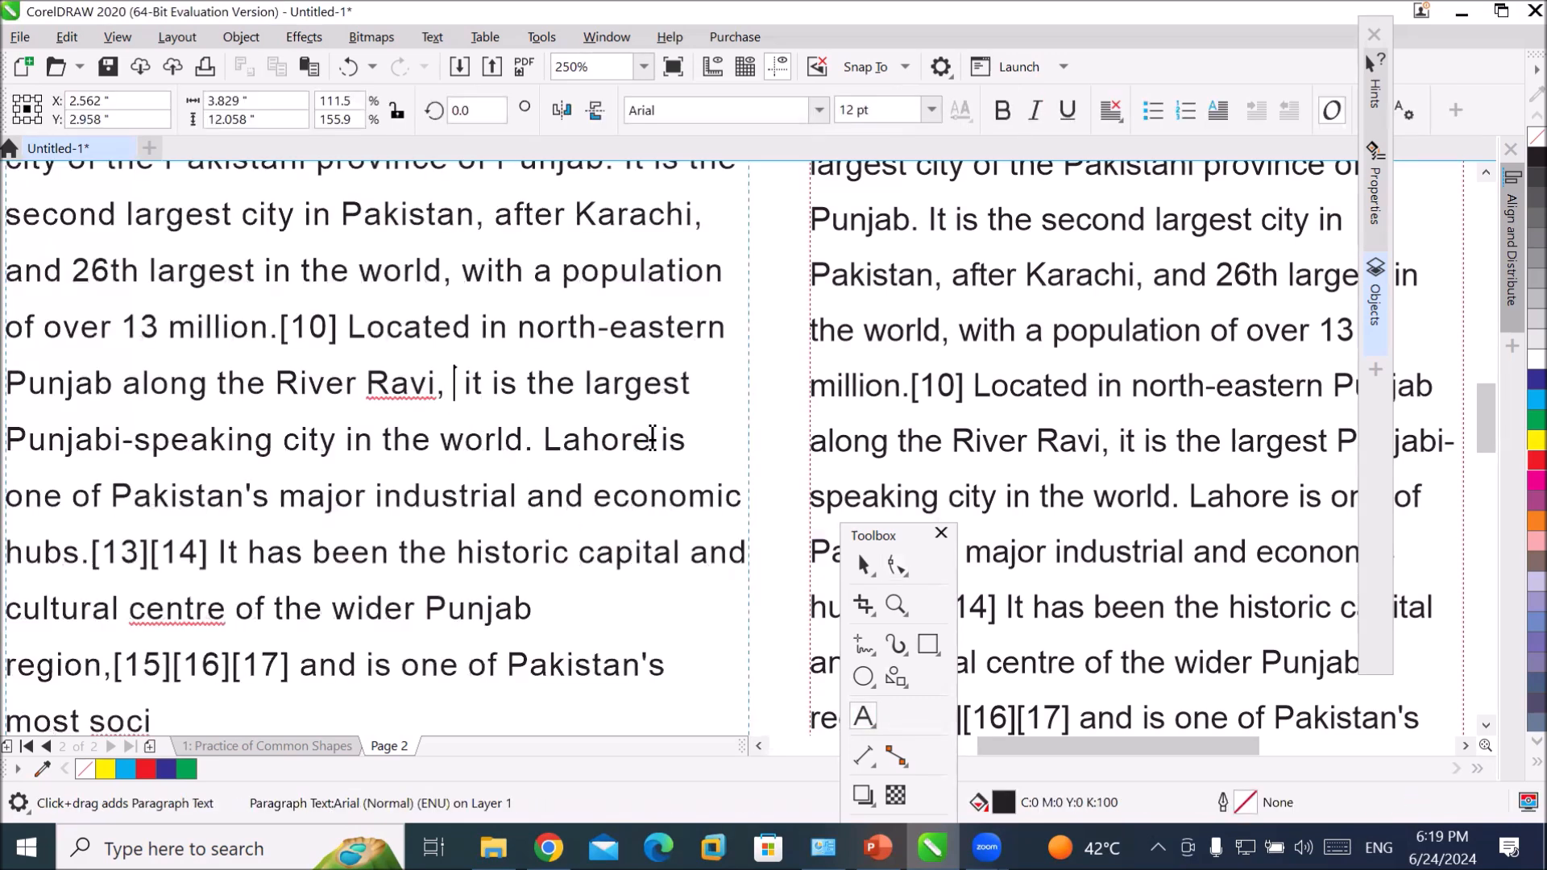
{"action": "type", "text": "H2 "}
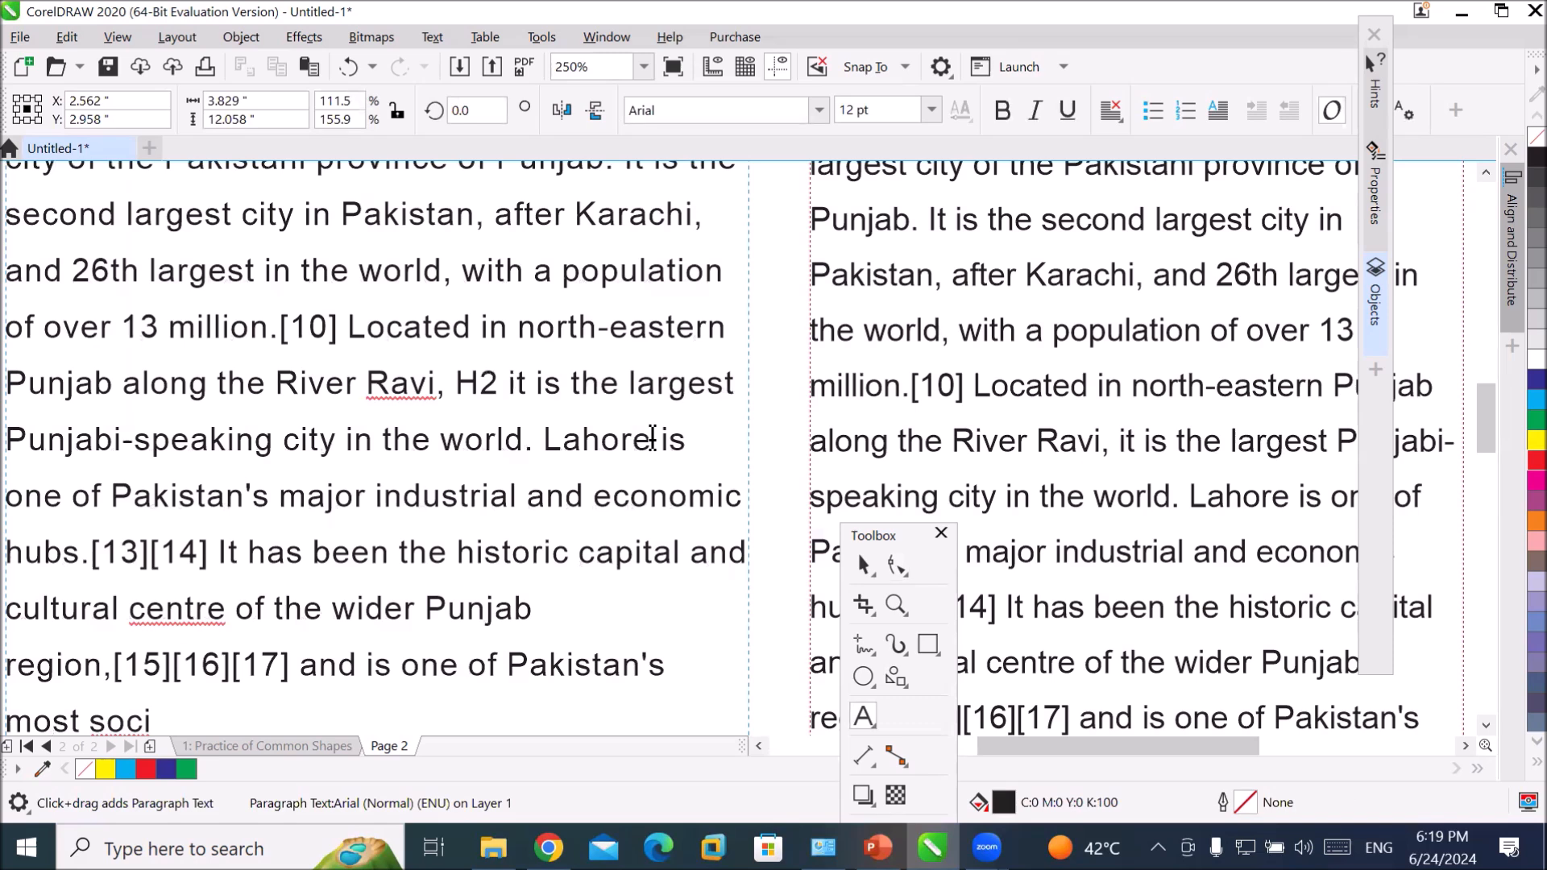
{"action": "type", "text": "O"}
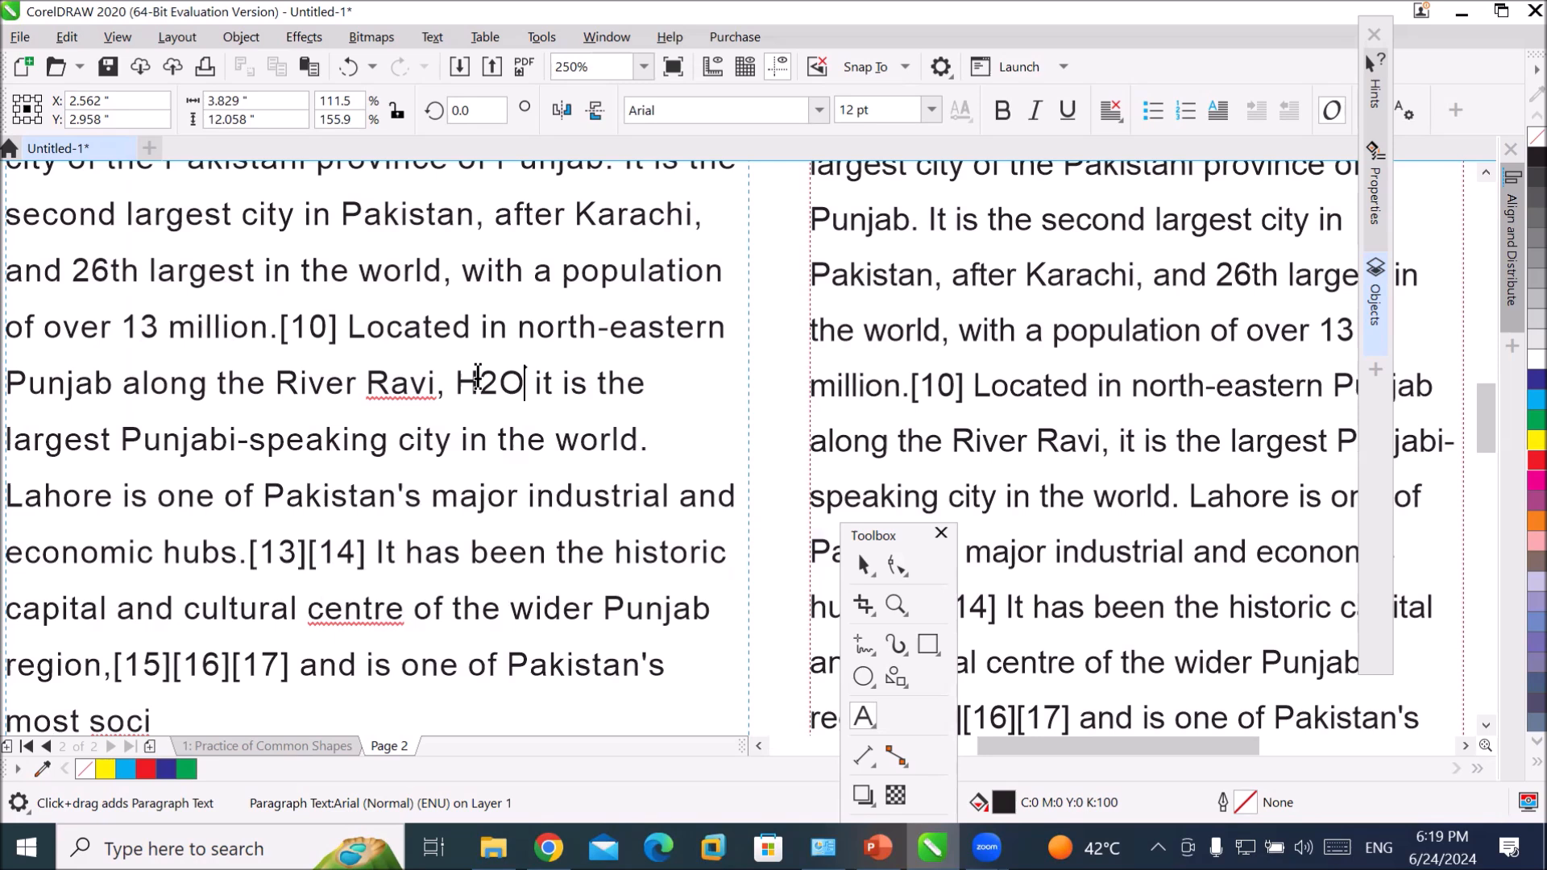
- Select the "2" in "H2O" and show the text properties in a floating docker over the page
{"action": "left_click", "coordinate": [505, 384]}
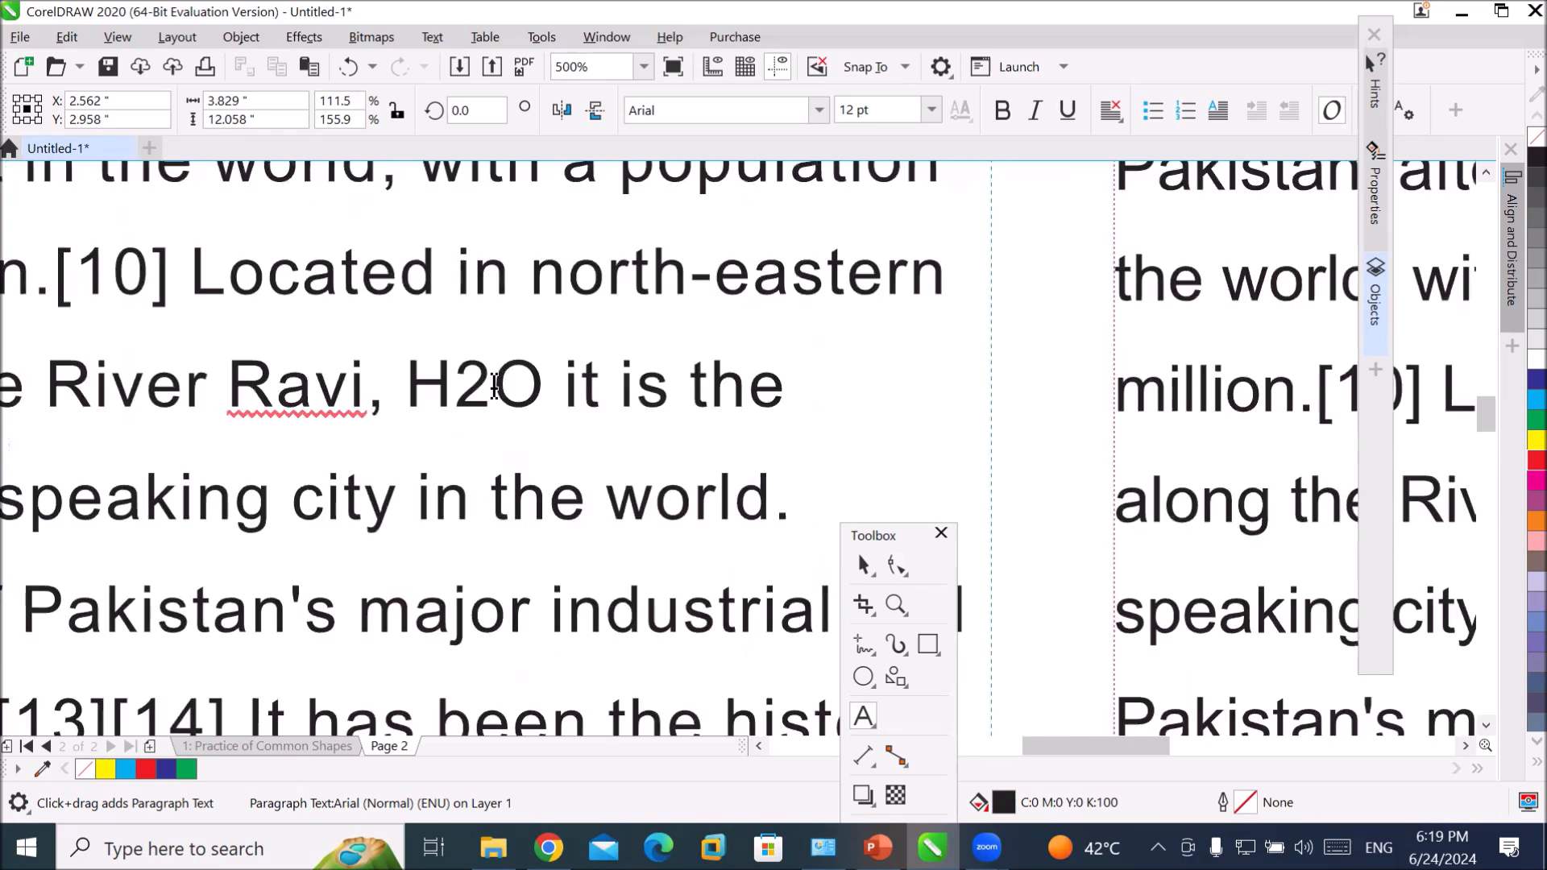
{"action": "left_click_drag", "start_coordinate": [482, 392], "coordinate": [431, 397]}
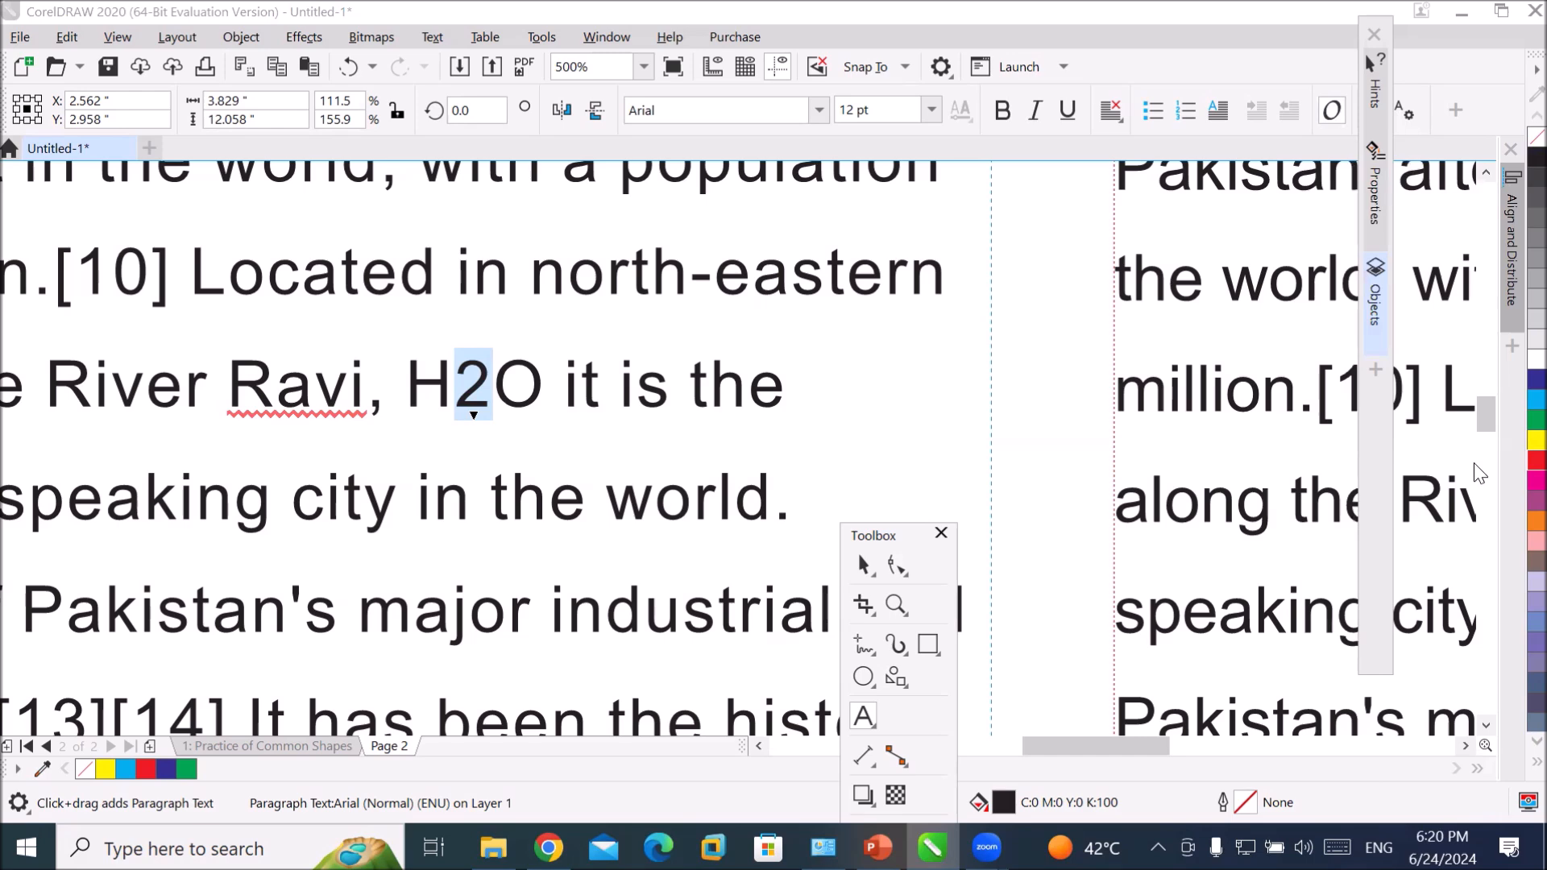
{"action": "left_click_drag", "start_coordinate": [1376, 21], "coordinate": [1411, 262]}
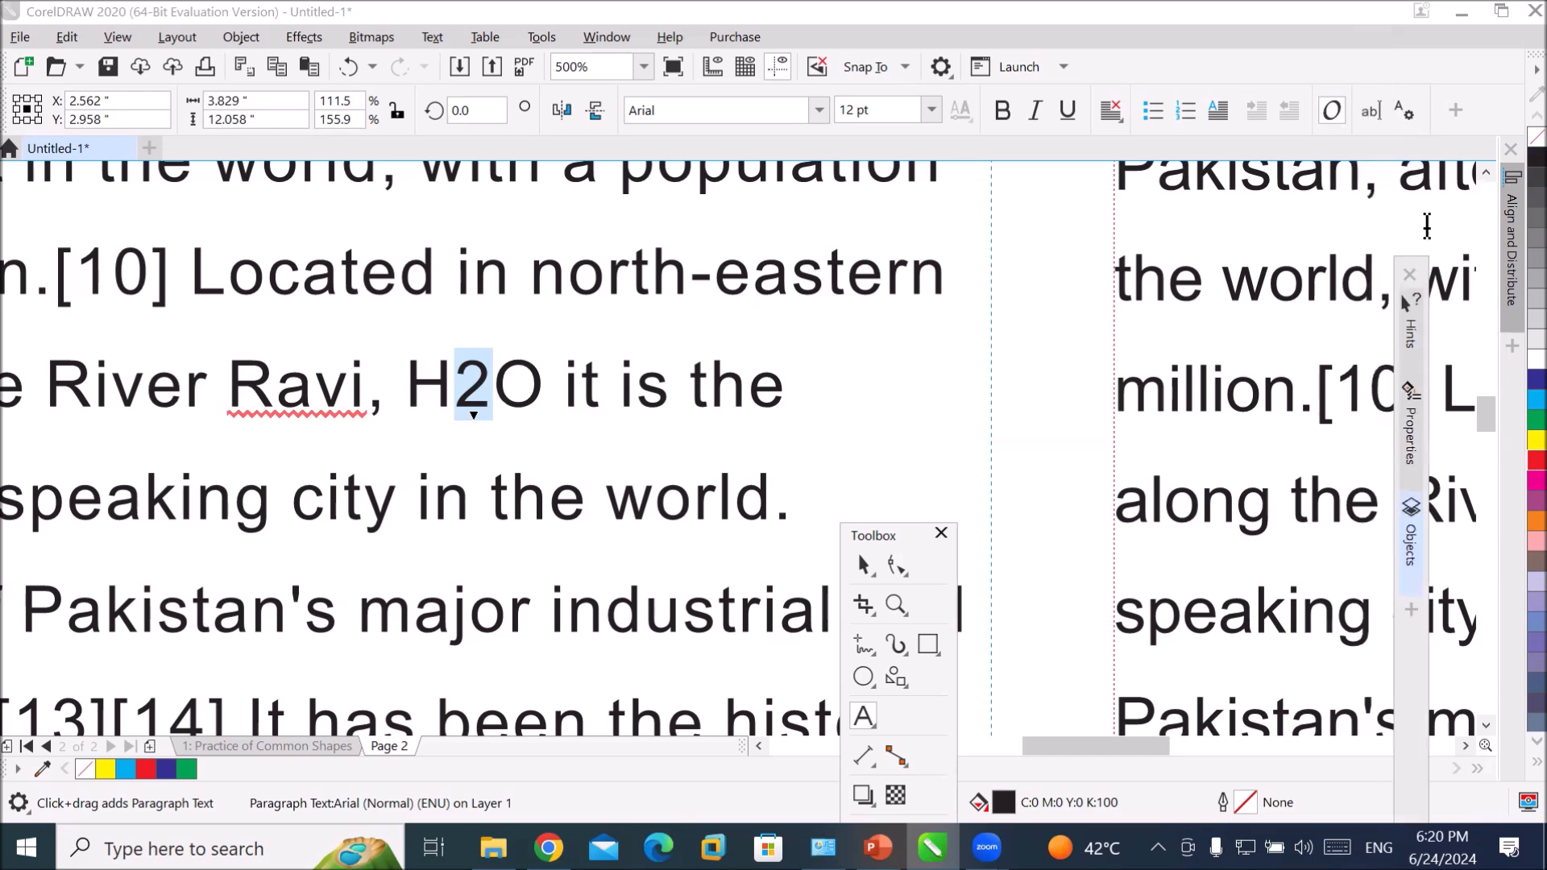
{"action": "left_click", "coordinate": [1404, 110]}
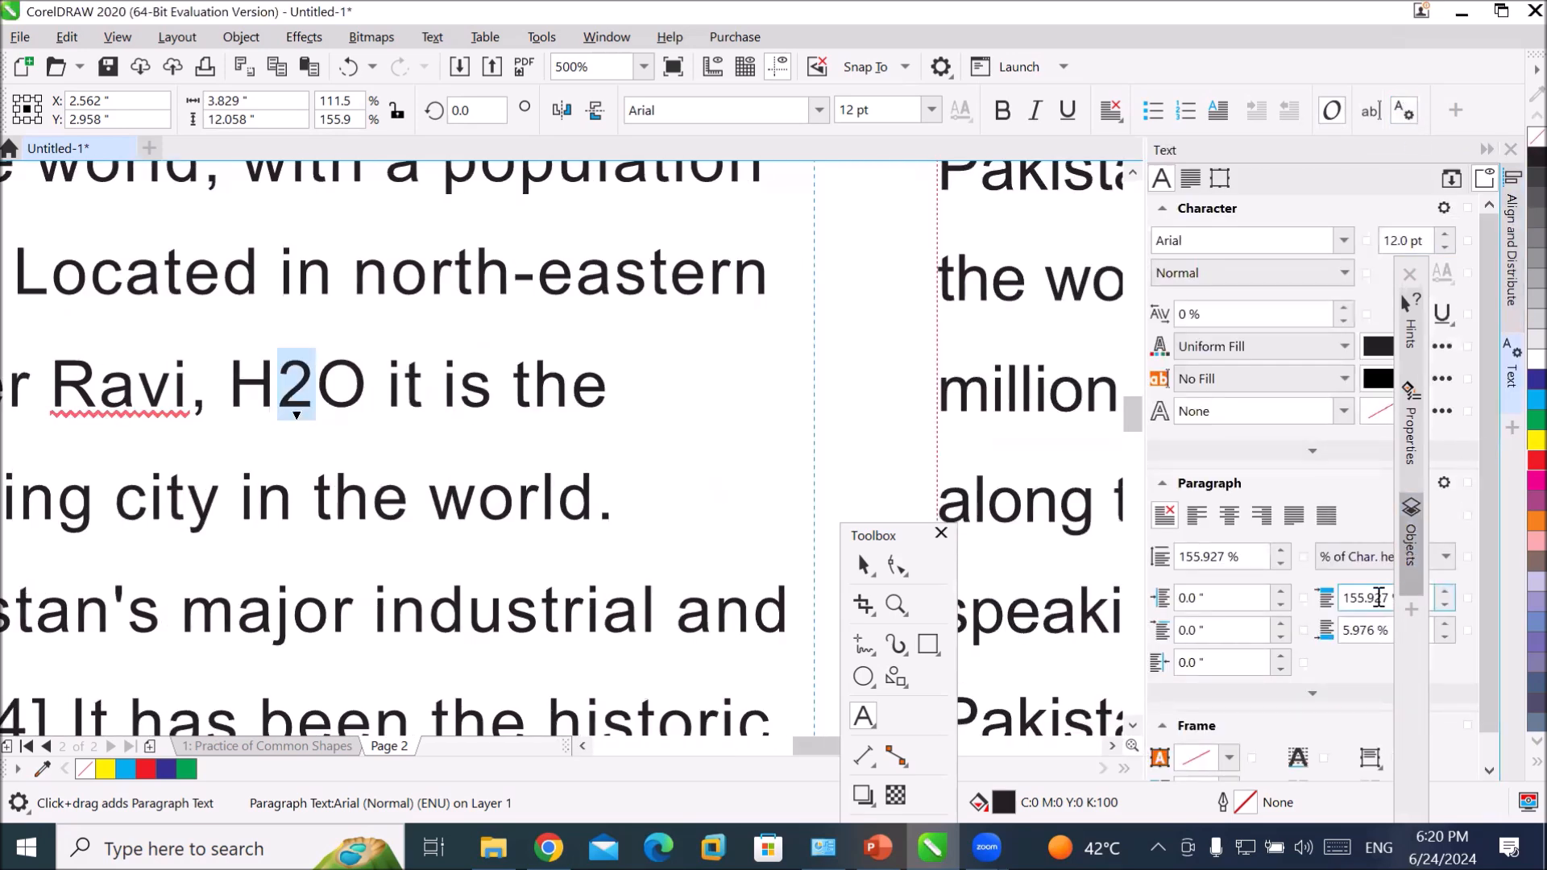
{"action": "left_click_drag", "start_coordinate": [1260, 153], "coordinate": [863, 414]}
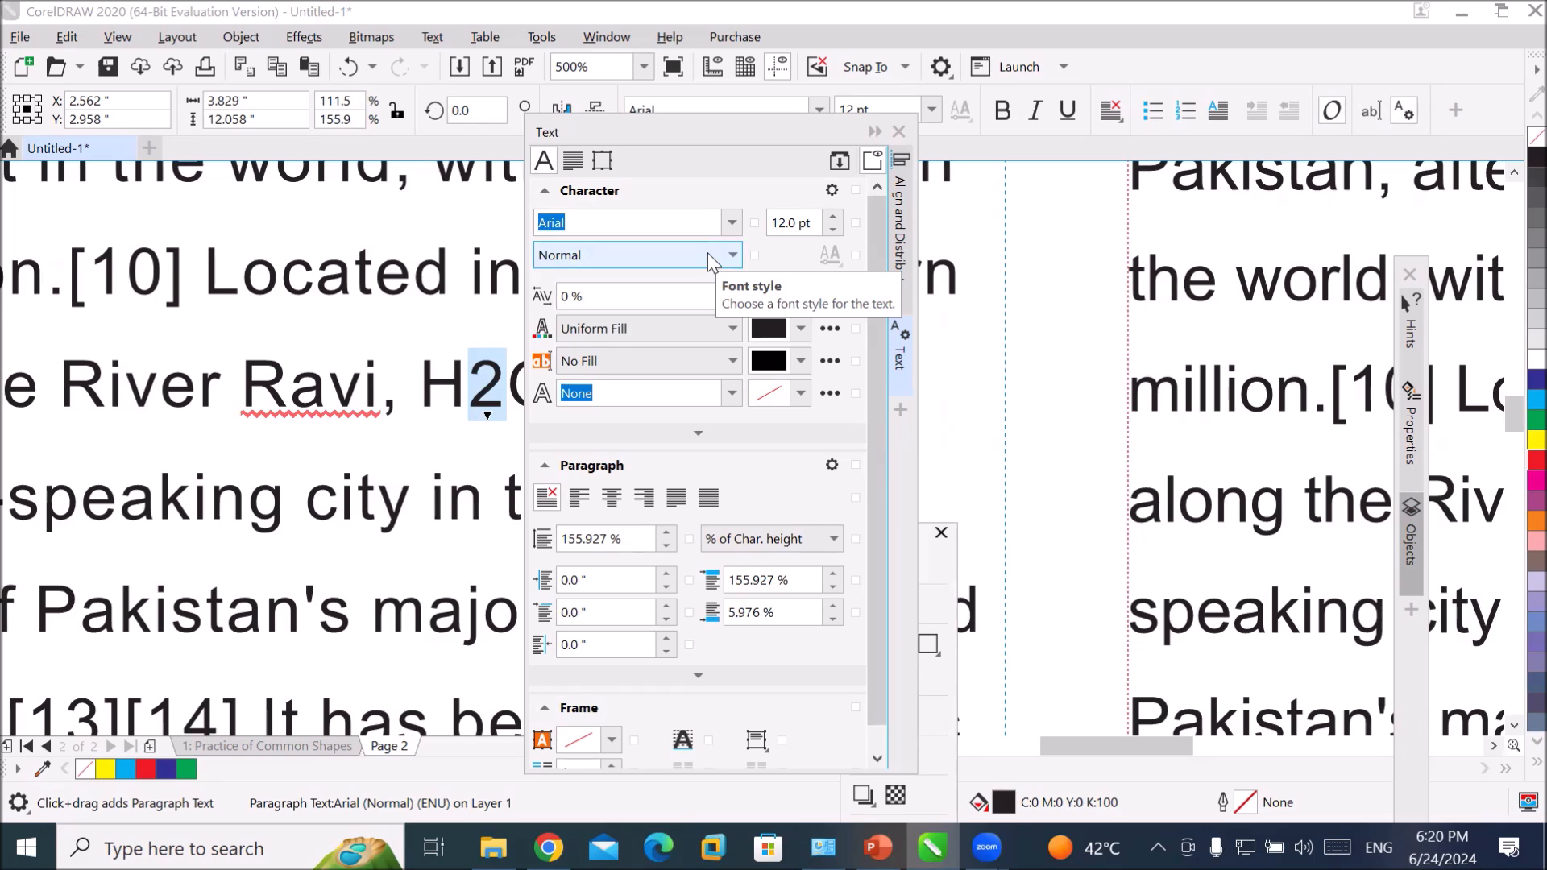
- Examine the paragraph, frame and character properties for the selected "2" and the list of available fonts
{"action": "left_click", "coordinate": [573, 162]}
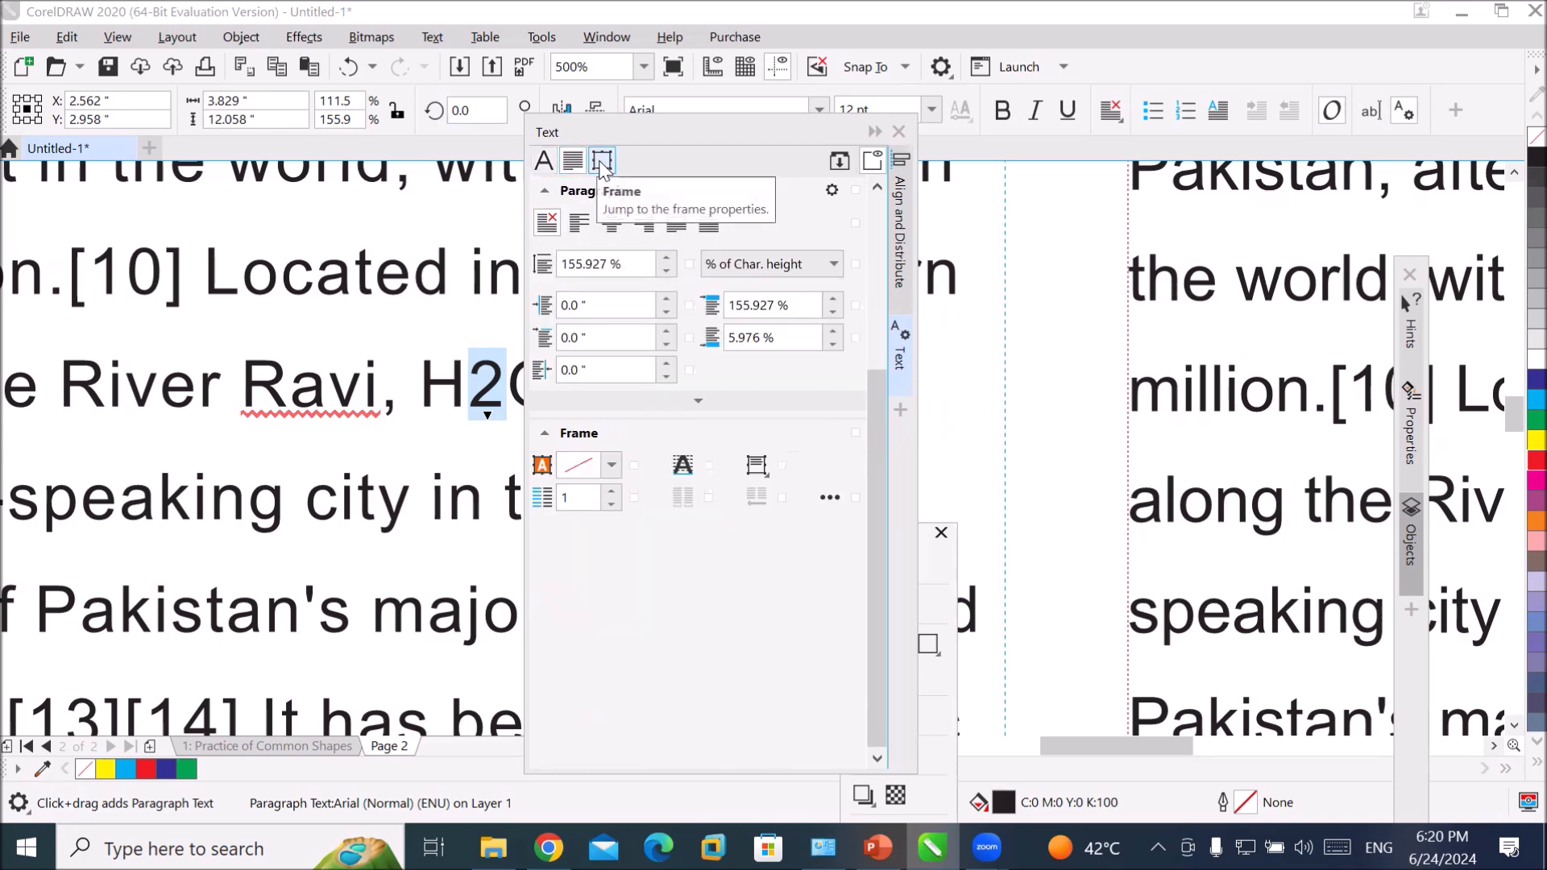
{"action": "left_click", "coordinate": [600, 163]}
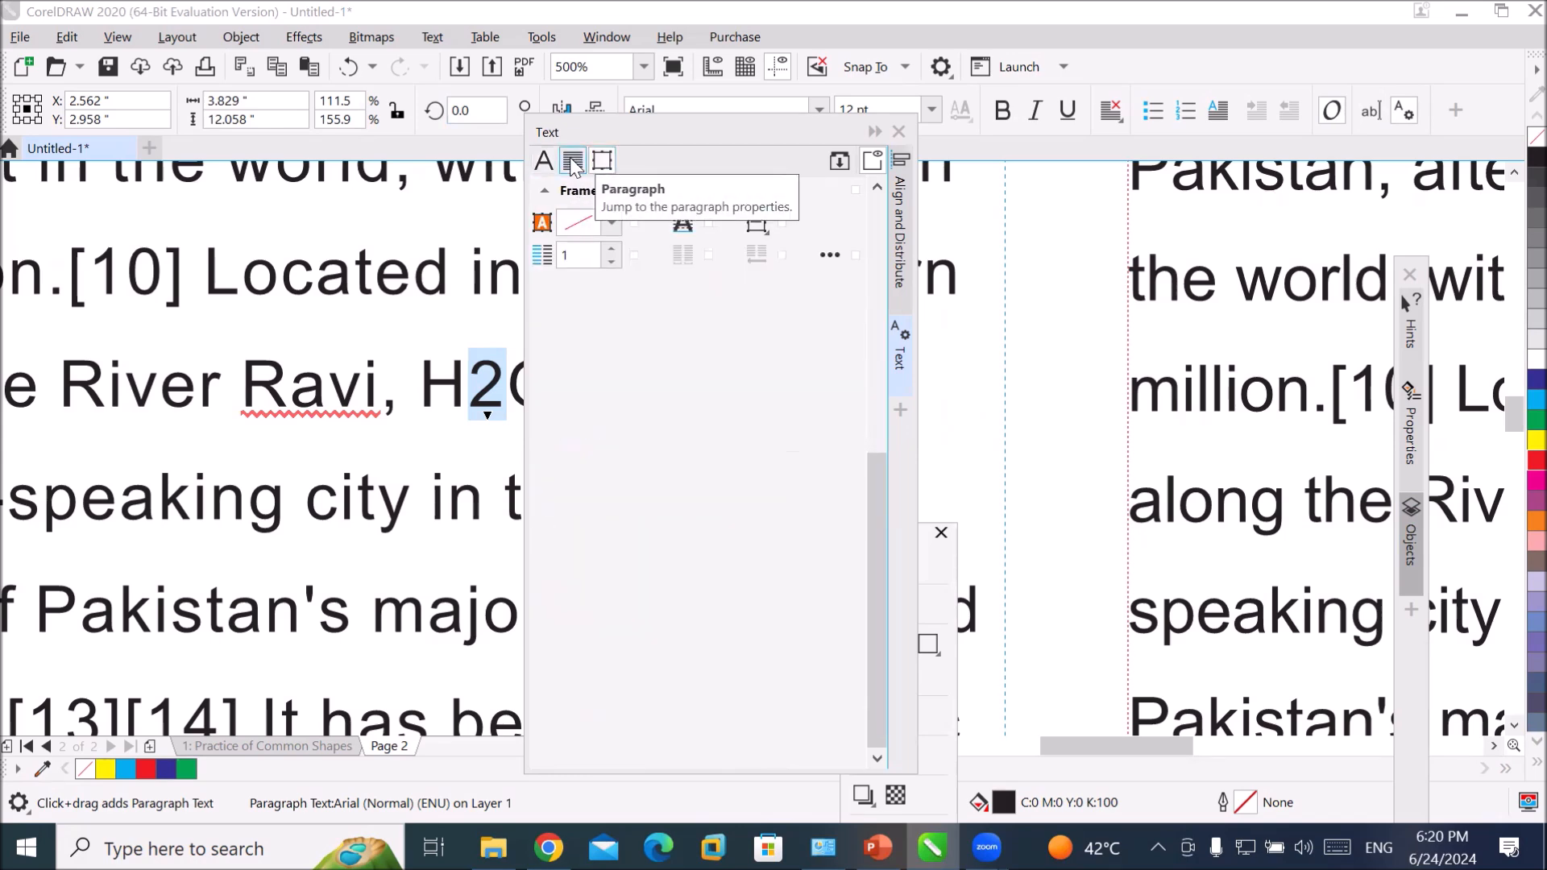
{"action": "left_click", "coordinate": [541, 162]}
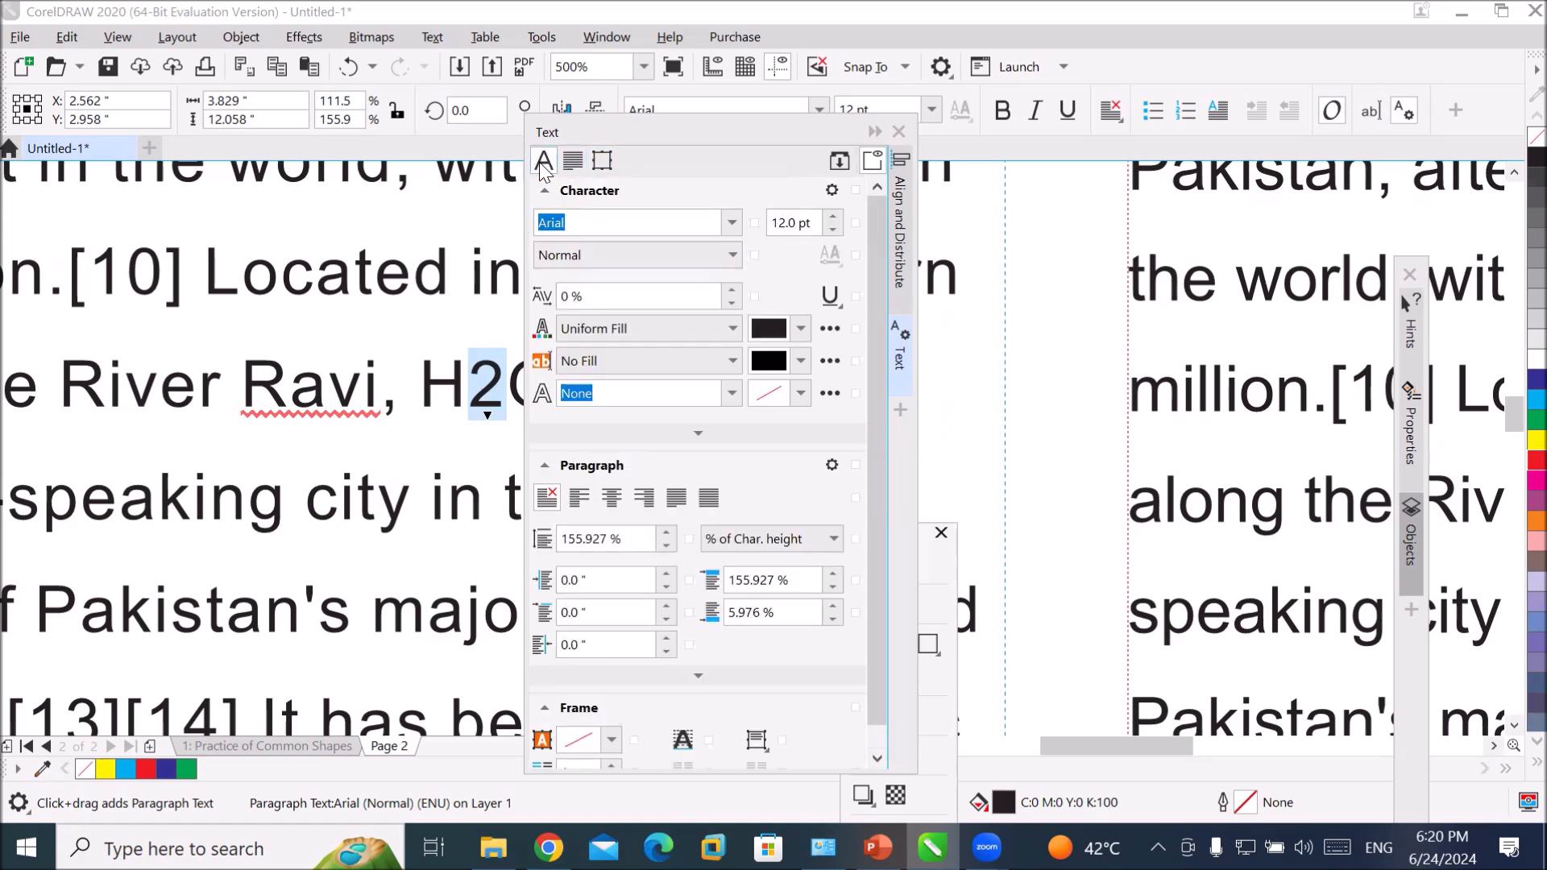
{"action": "left_click", "coordinate": [730, 224]}
{"action": "left_click", "coordinate": [730, 223]}
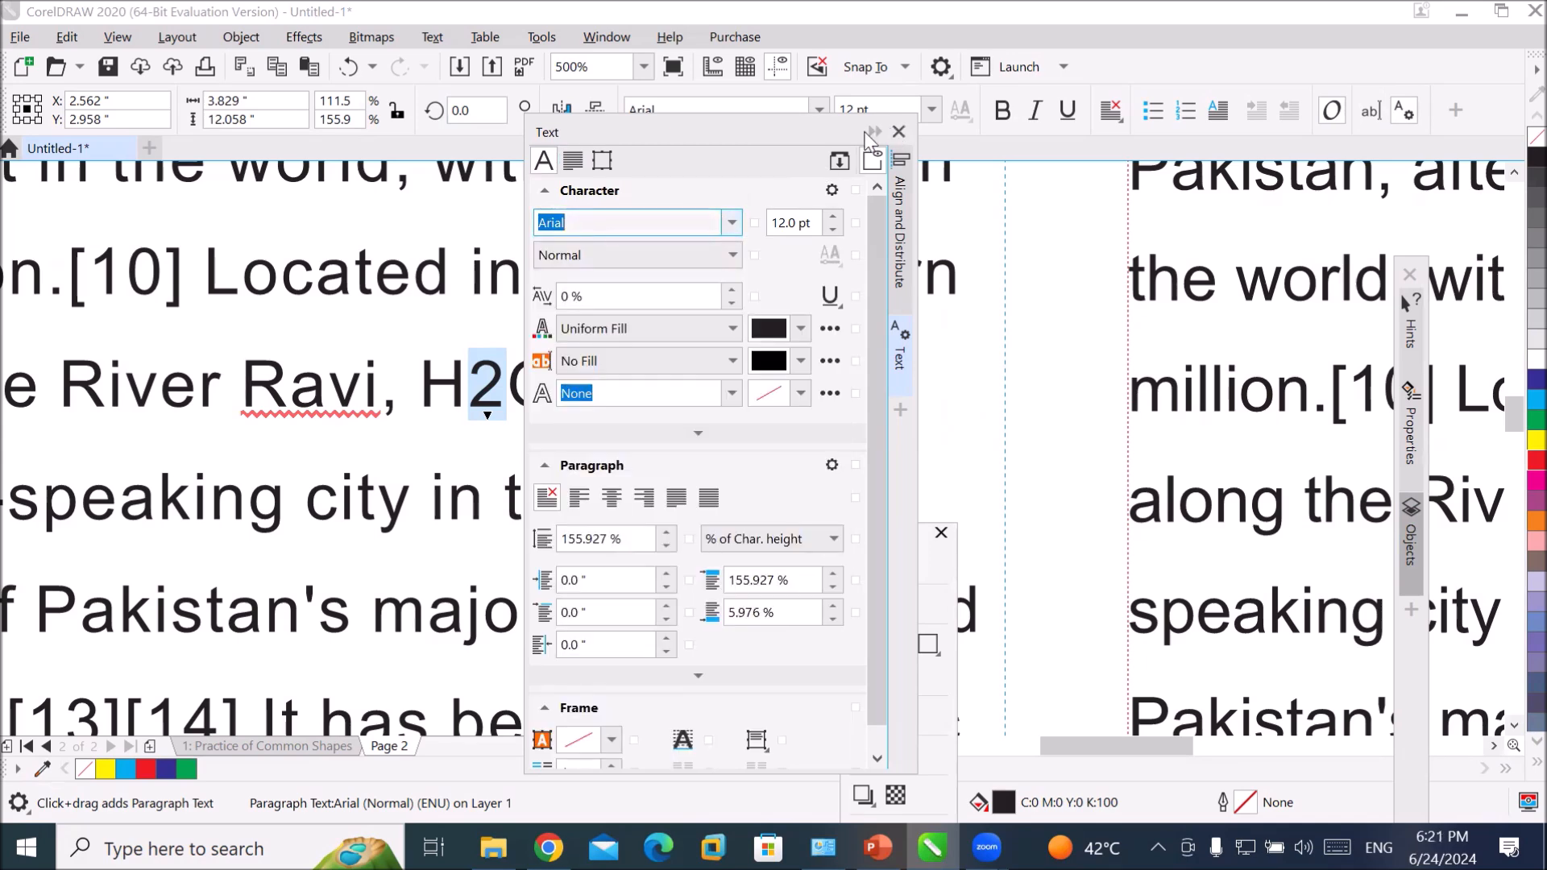
{"action": "left_click_drag", "start_coordinate": [822, 134], "coordinate": [820, 231]}
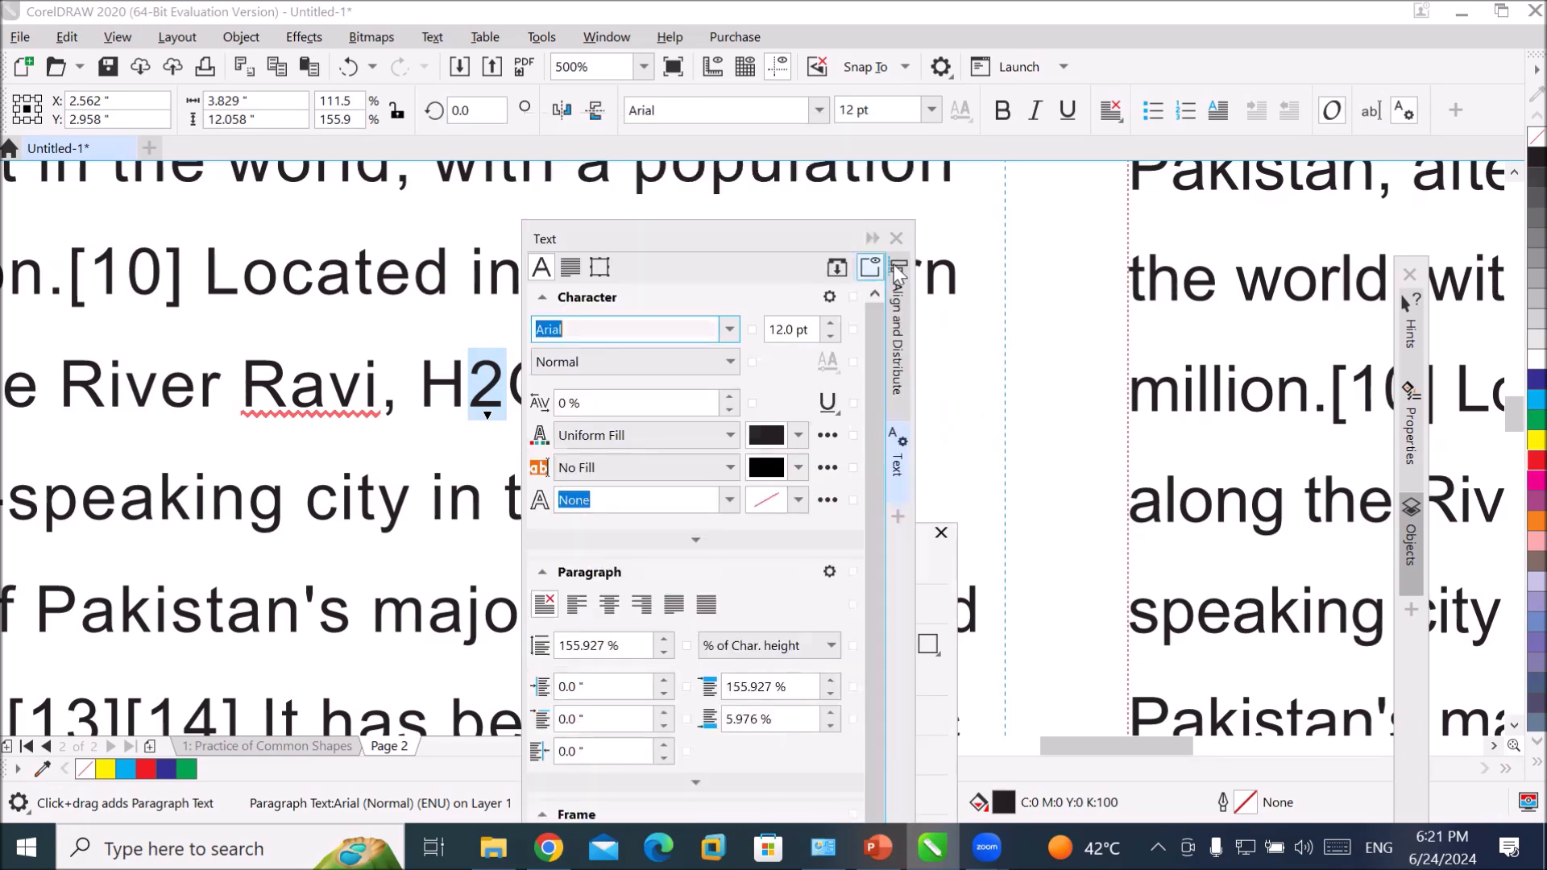
{"action": "left_click", "coordinate": [899, 229]}
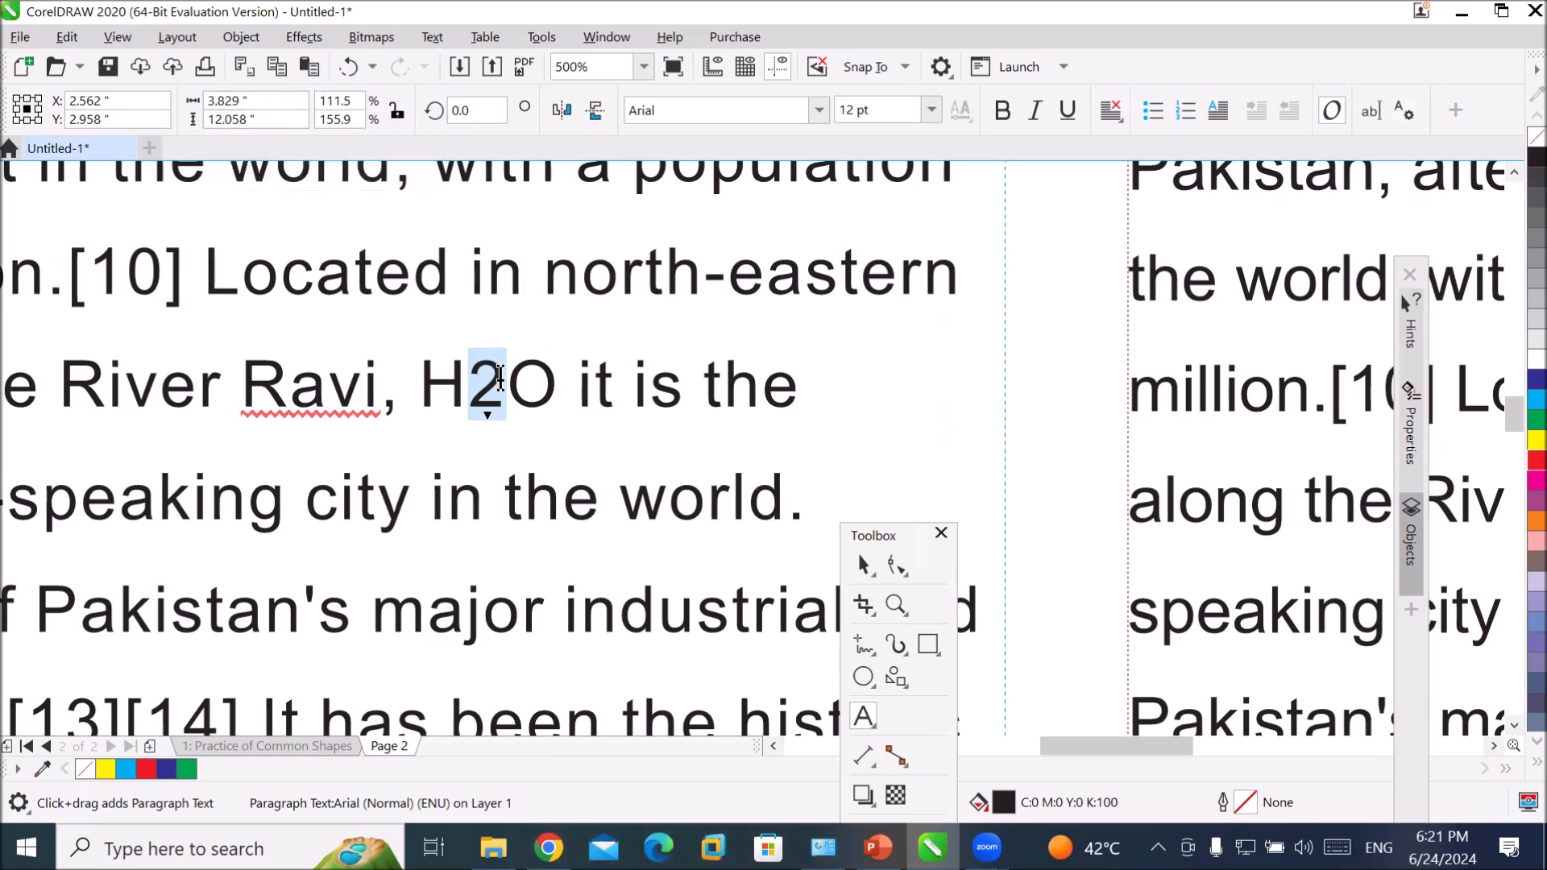
{"action": "left_click", "coordinate": [817, 114]}
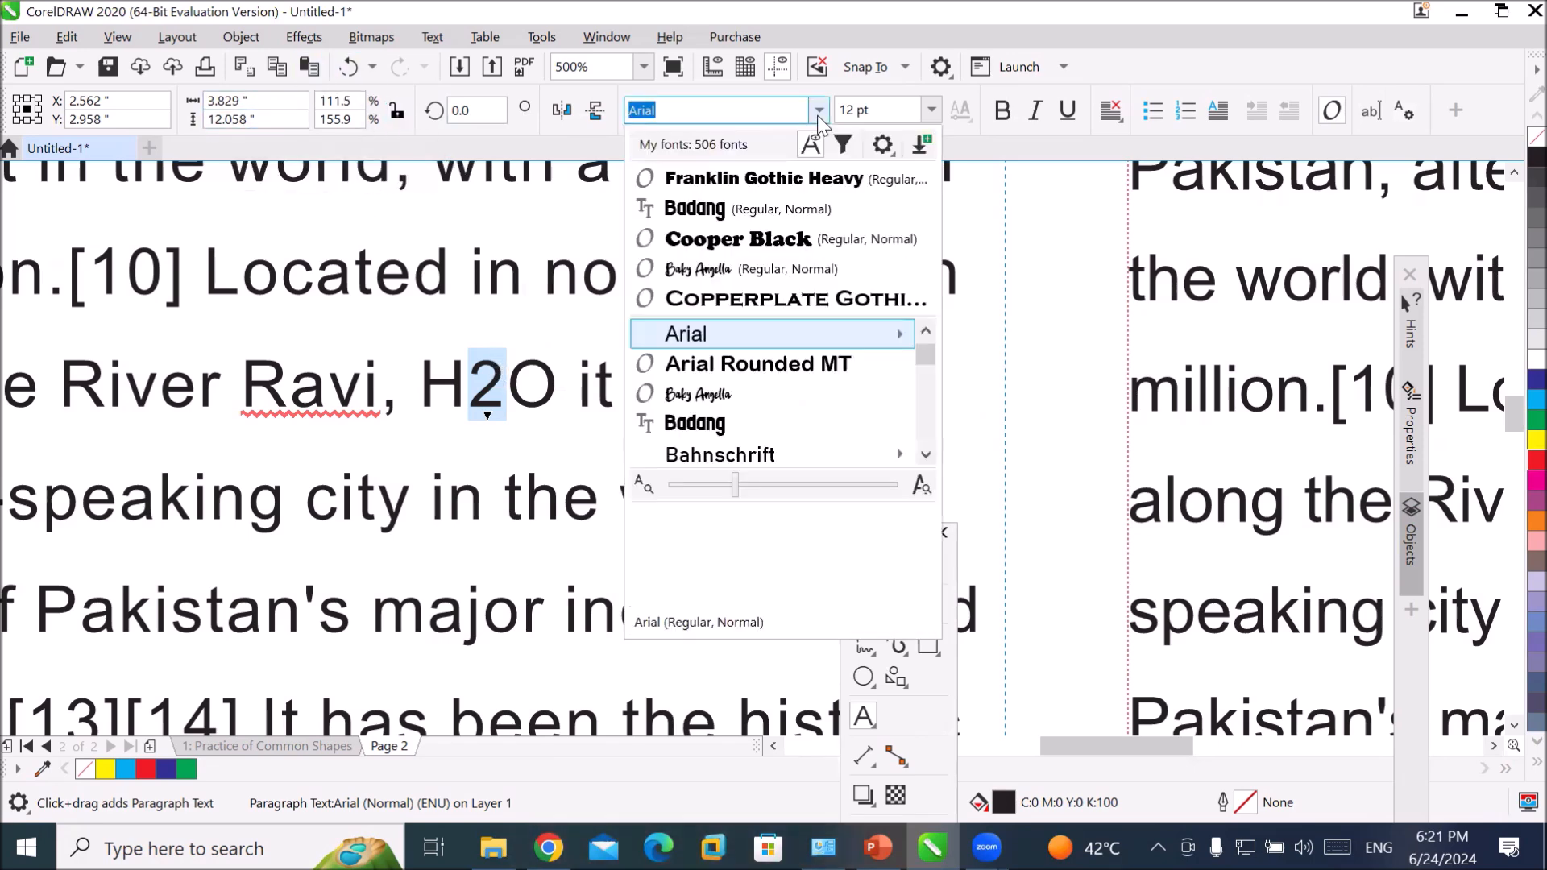
{"action": "left_click", "coordinate": [817, 113]}
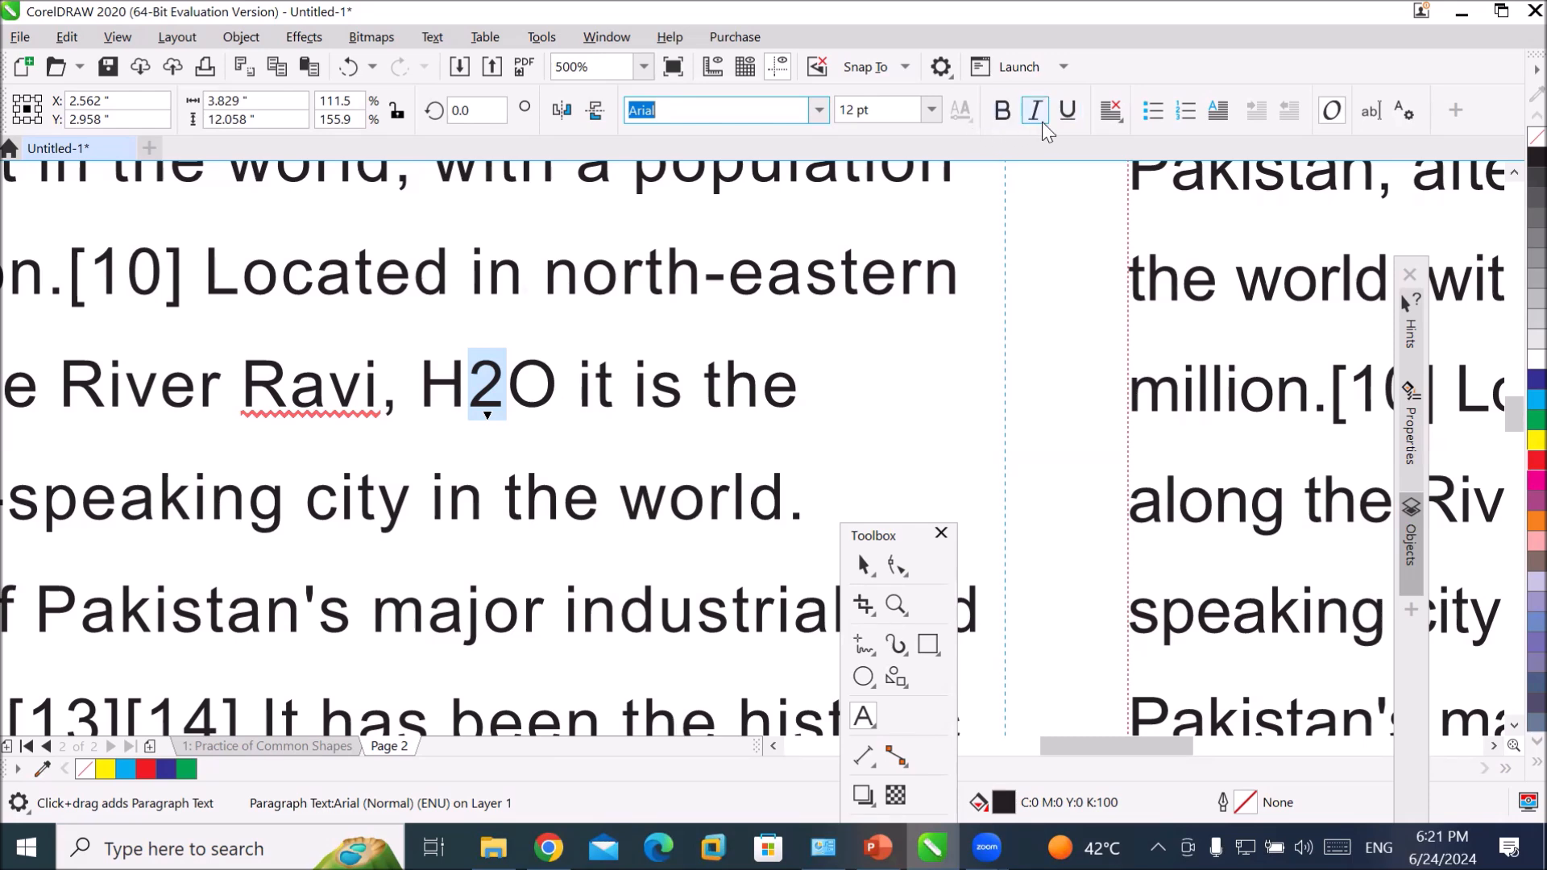
- Reopen the text properties and set the font of the selected "2" to Badang
{"action": "left_click", "coordinate": [1405, 113]}
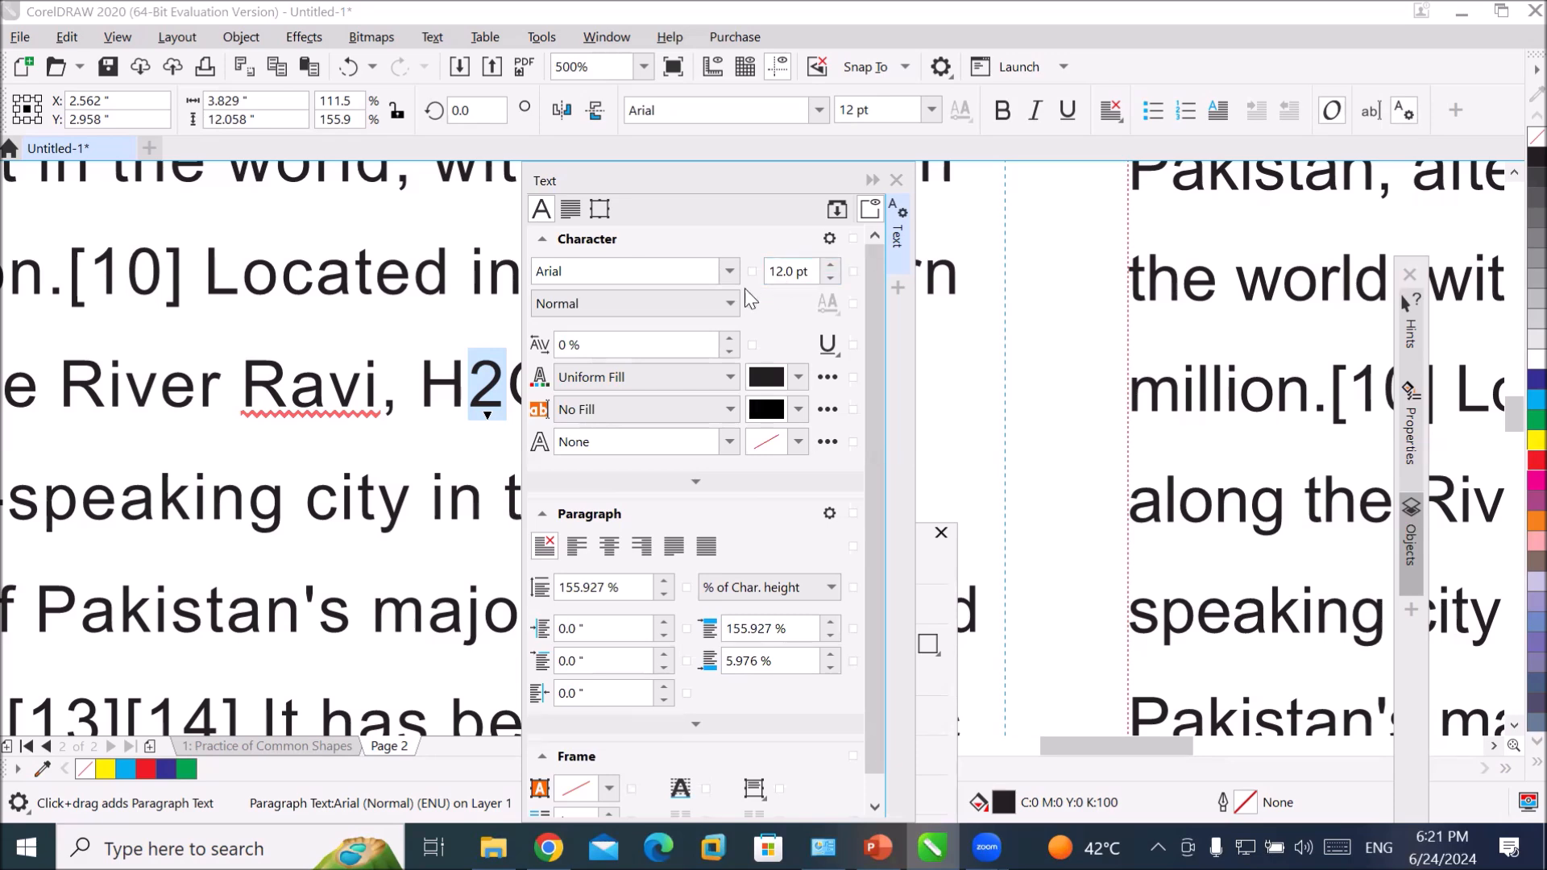
{"action": "left_click", "coordinate": [729, 271]}
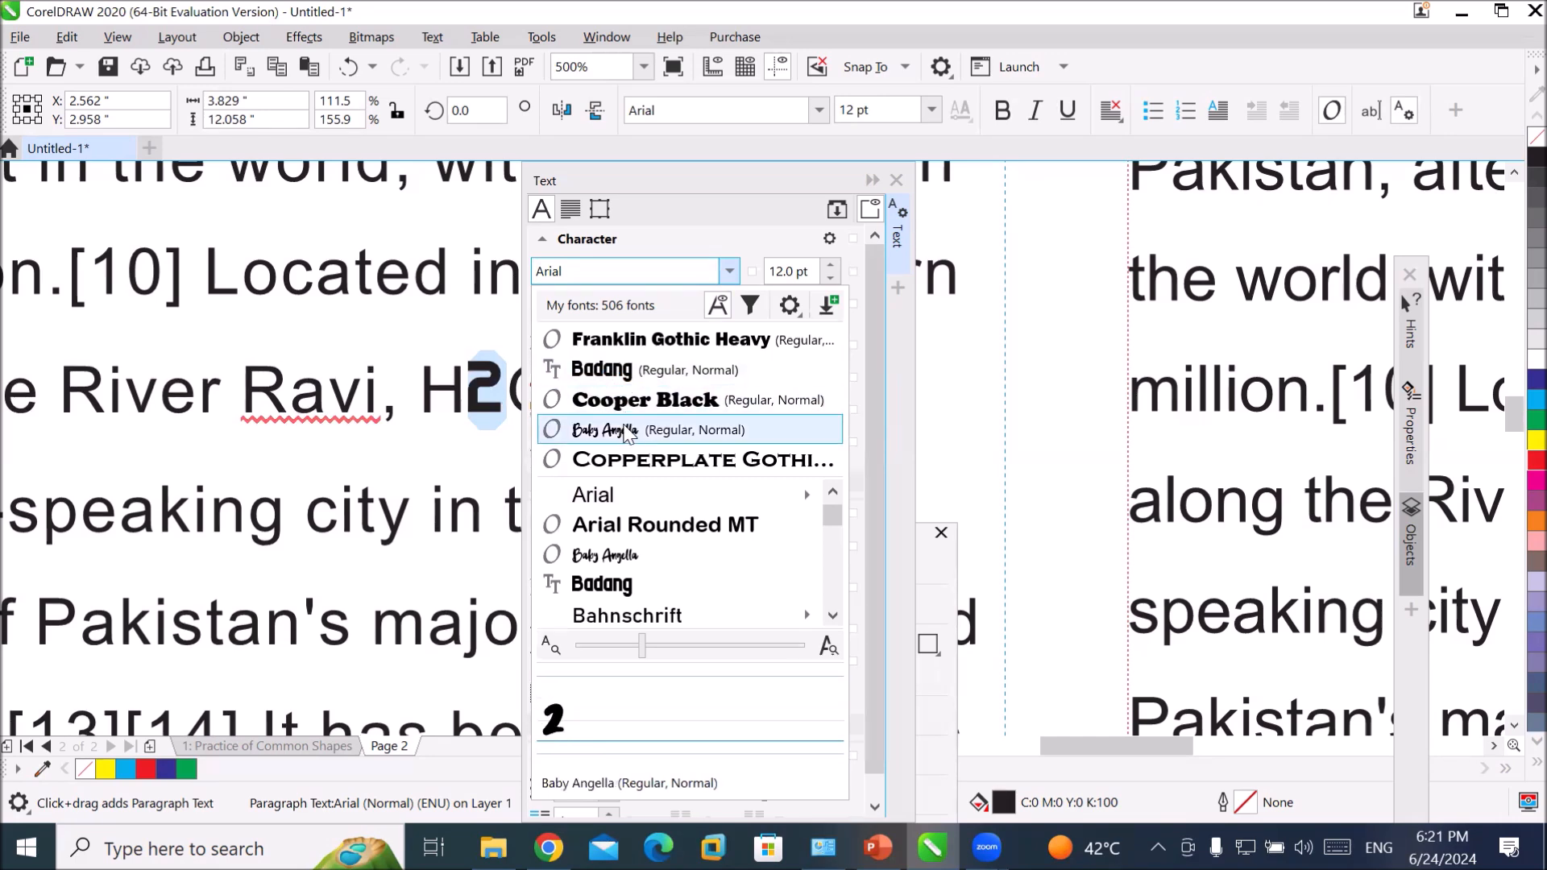
{"action": "mouse_move", "coordinate": [631, 497]}
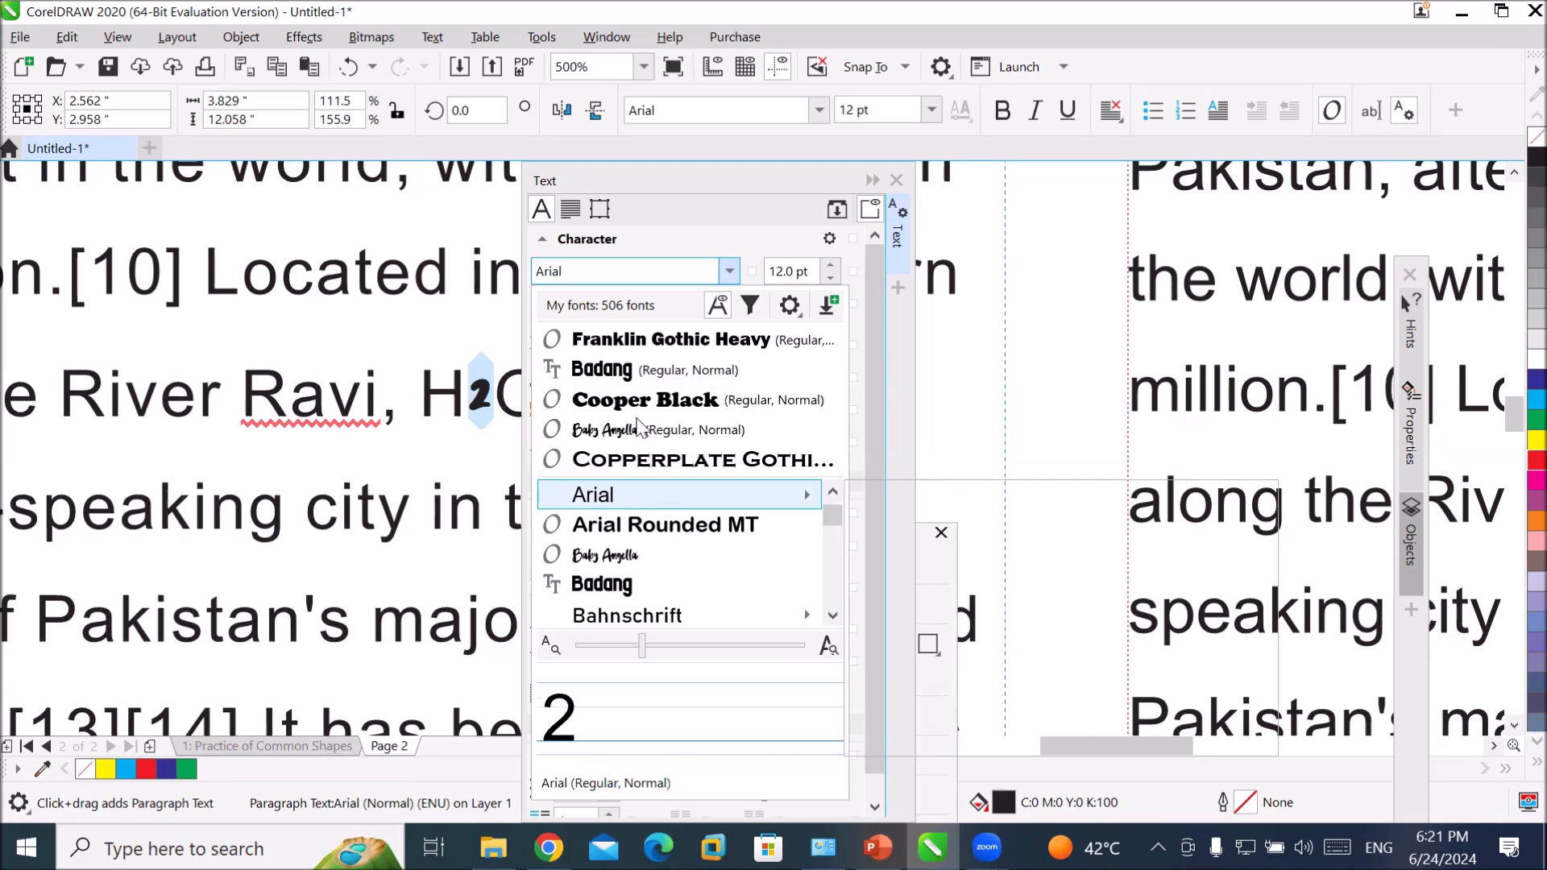
{"action": "left_click", "coordinate": [627, 377]}
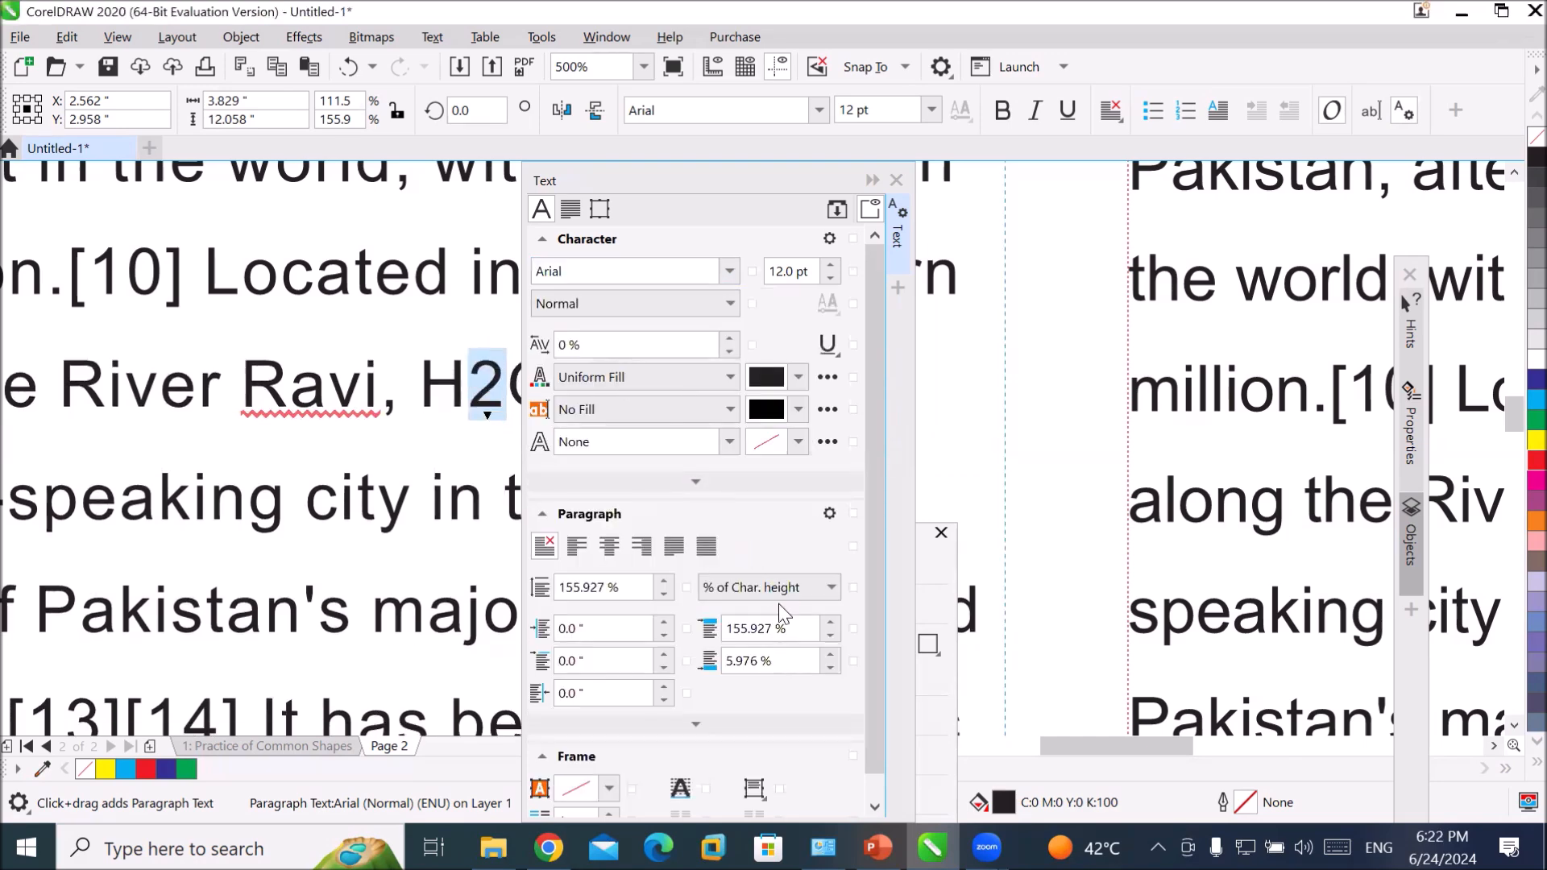
- Increase the font size of the selected "2" in "H2O" to 21 pt
{"action": "left_click", "coordinate": [831, 267]}
{"action": "left_click", "coordinate": [832, 266]}
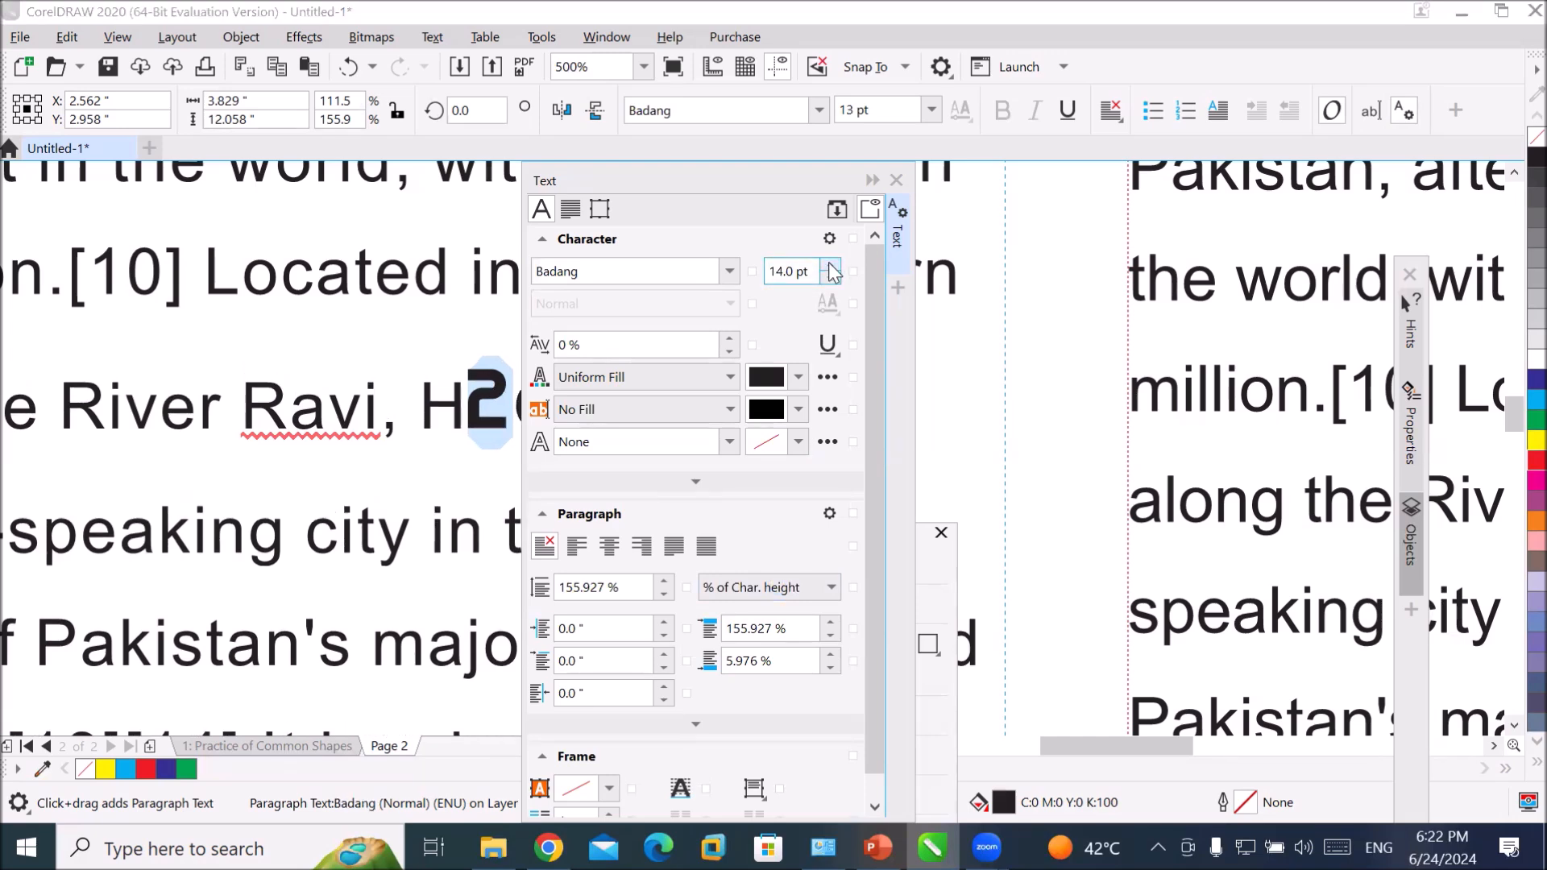
{"action": "left_click", "coordinate": [831, 266]}
{"action": "left_click", "coordinate": [832, 266]}
{"action": "left_click", "coordinate": [832, 267]}
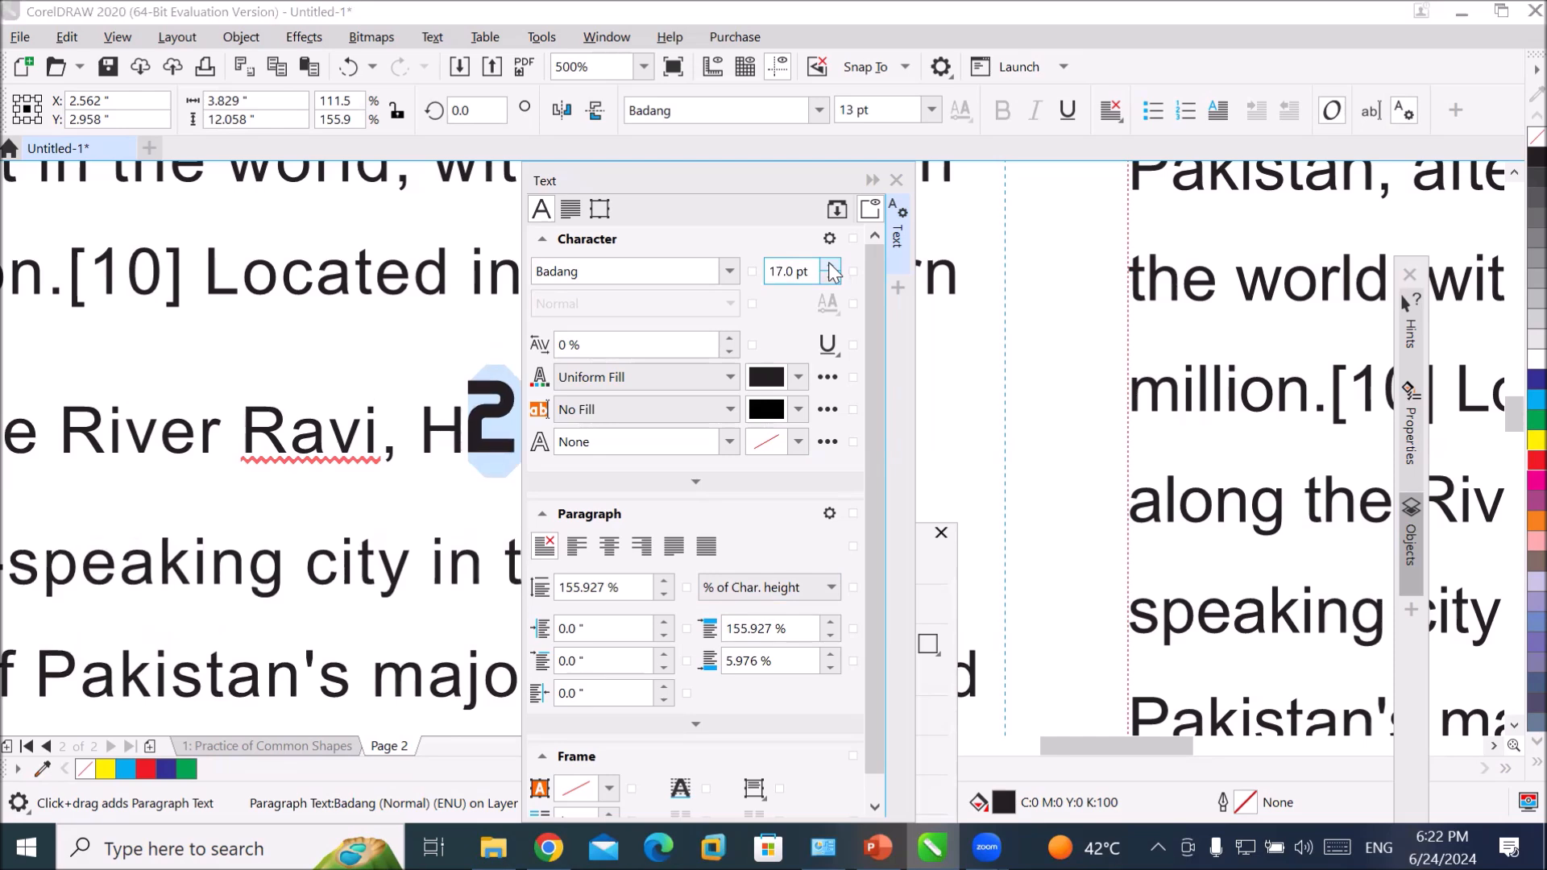
{"action": "left_click", "coordinate": [831, 267]}
{"action": "left_click", "coordinate": [832, 267]}
{"action": "left_click", "coordinate": [831, 267]}
{"action": "left_click", "coordinate": [832, 266]}
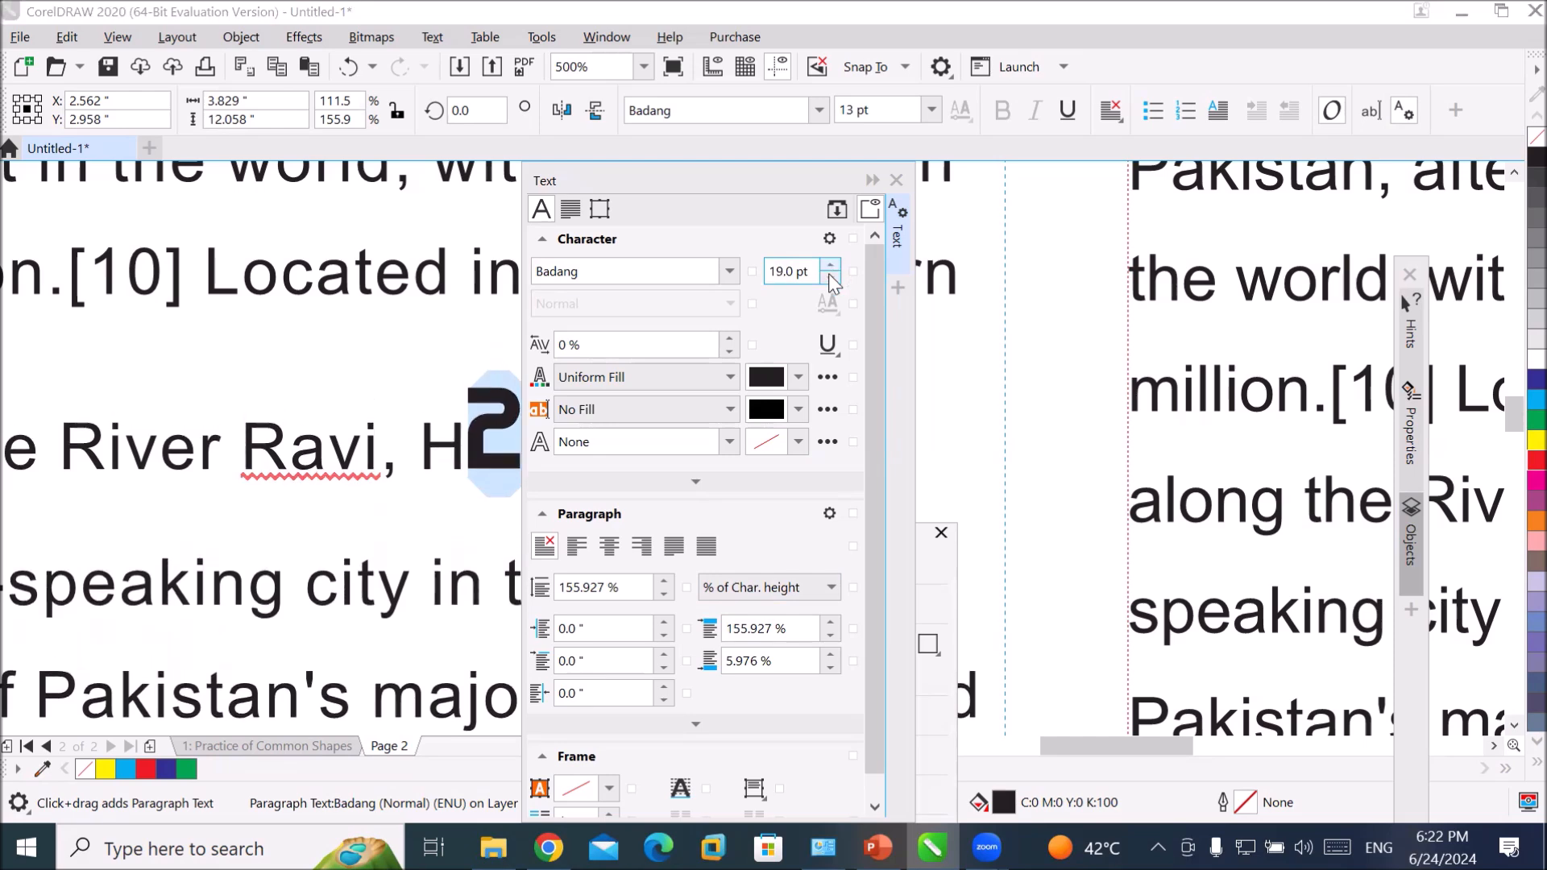
{"action": "left_click", "coordinate": [692, 344]}
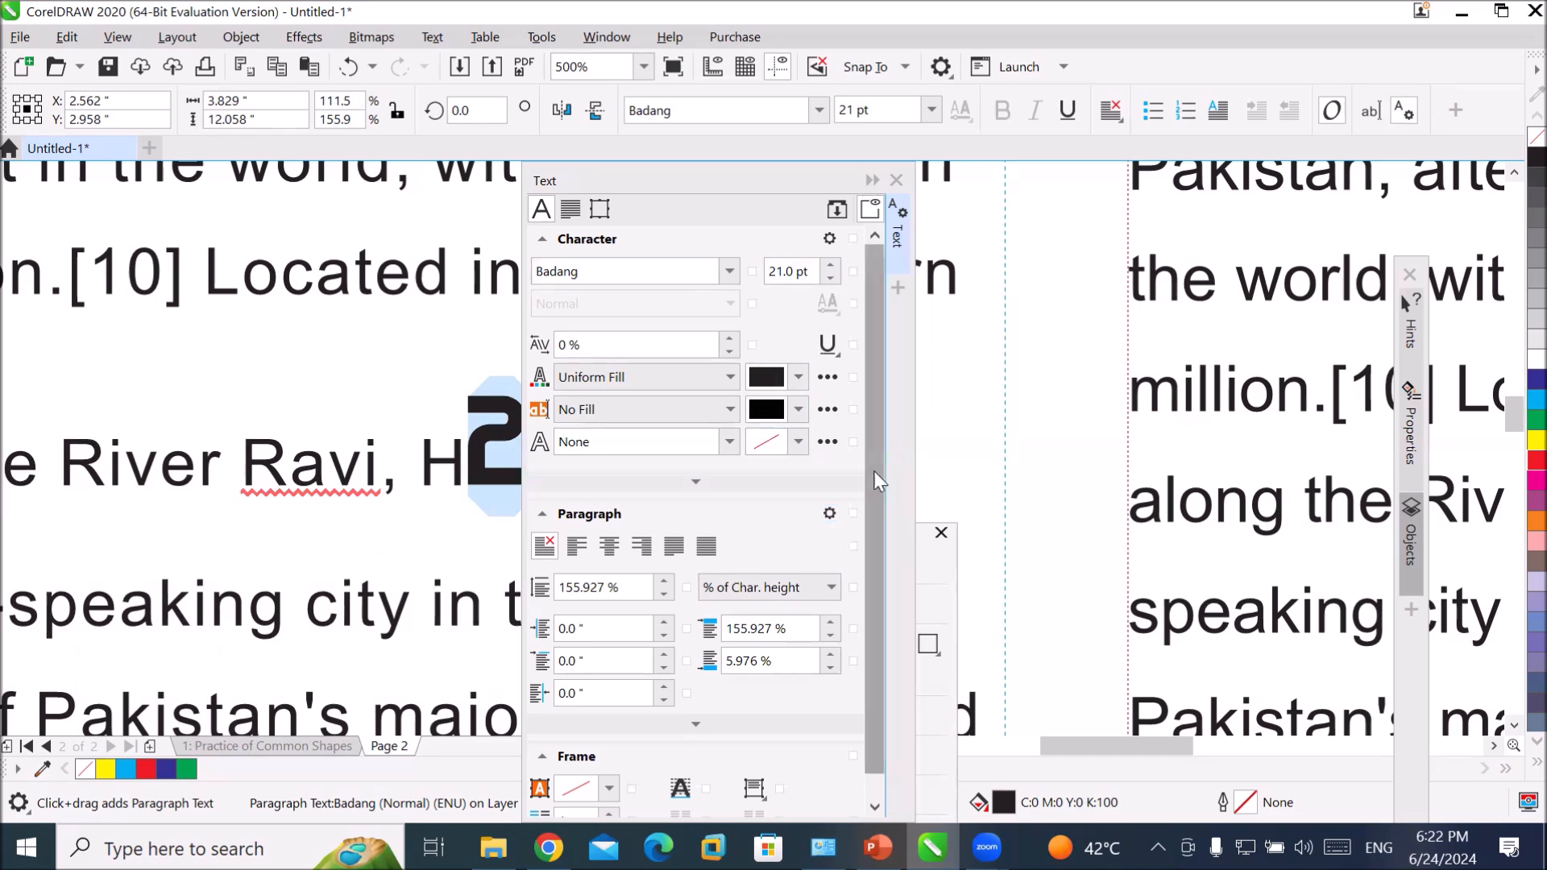
- Examine the additional paragraph options, collapse the three property sections, and review the paragraph, frame and character settings again
{"action": "left_click_drag", "start_coordinate": [875, 470], "coordinate": [870, 592]}
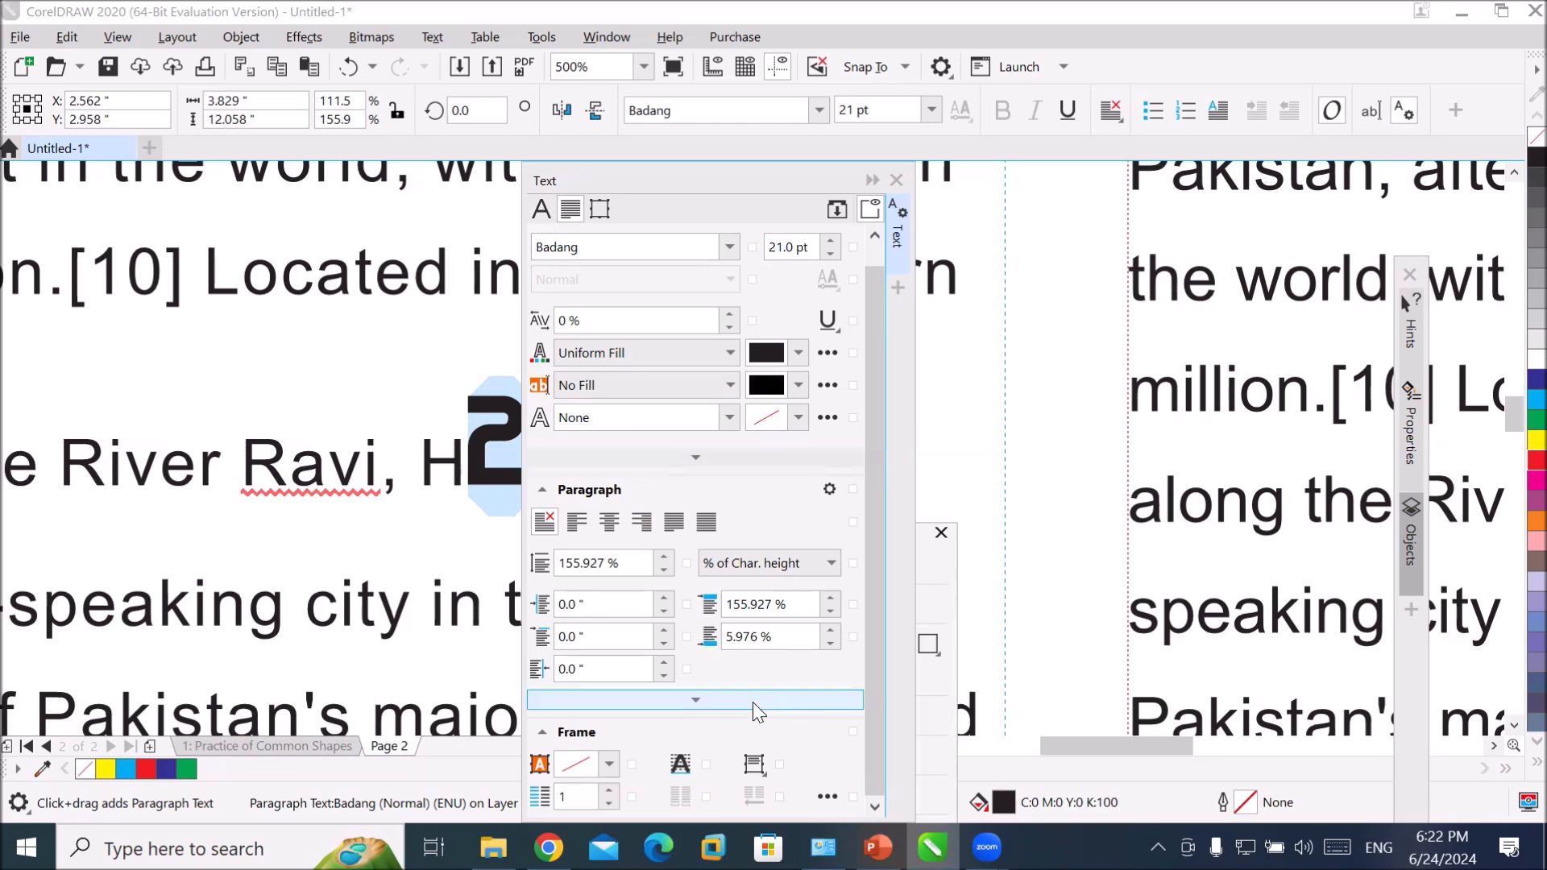
{"action": "left_click", "coordinate": [693, 706]}
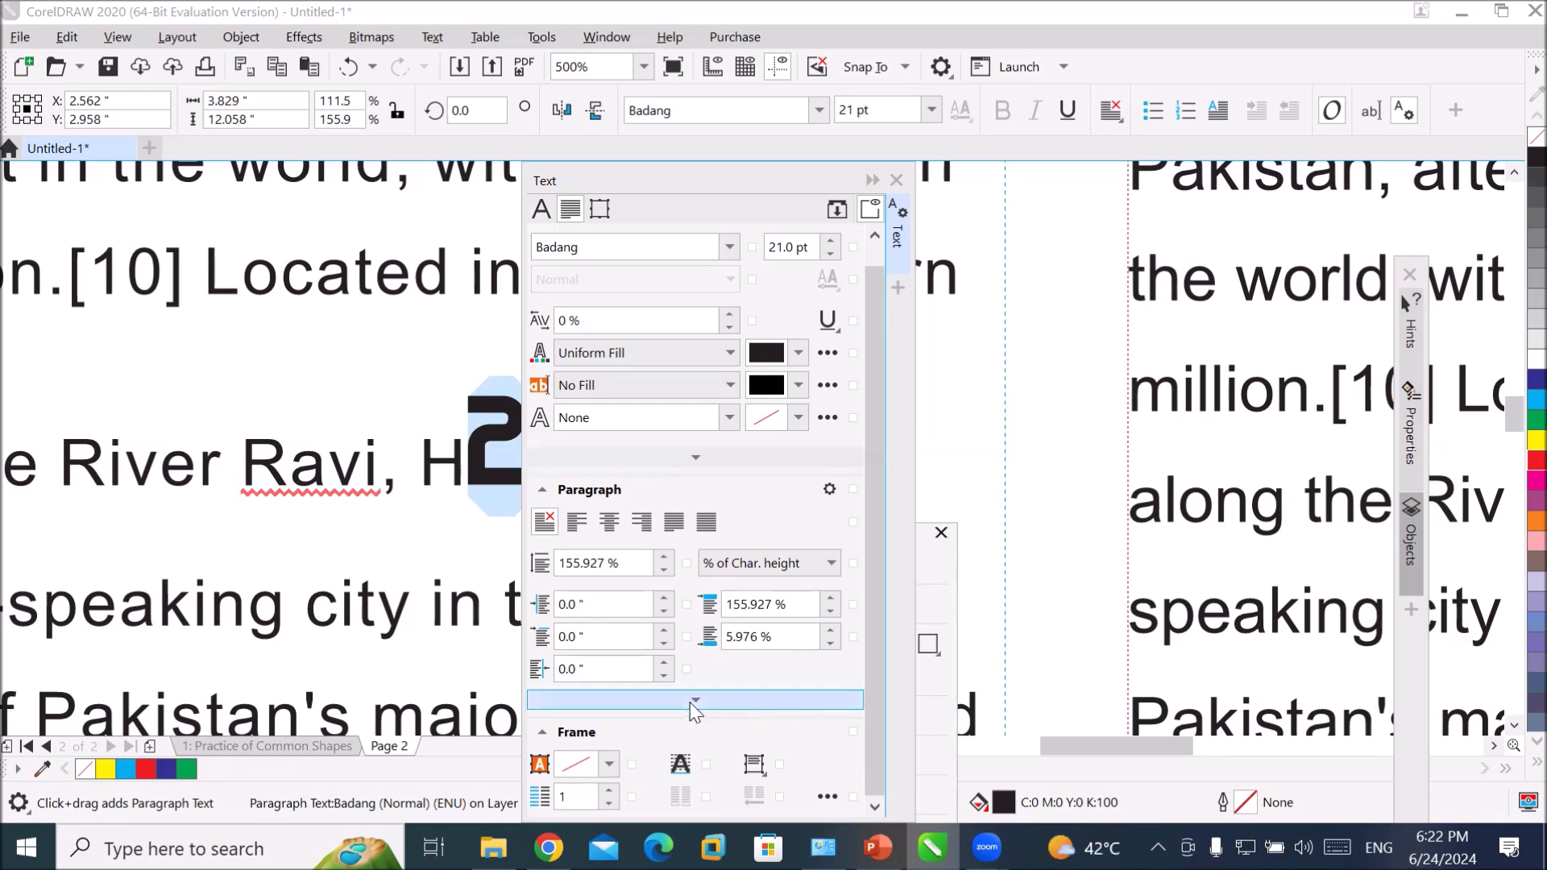
{"action": "left_click", "coordinate": [543, 489]}
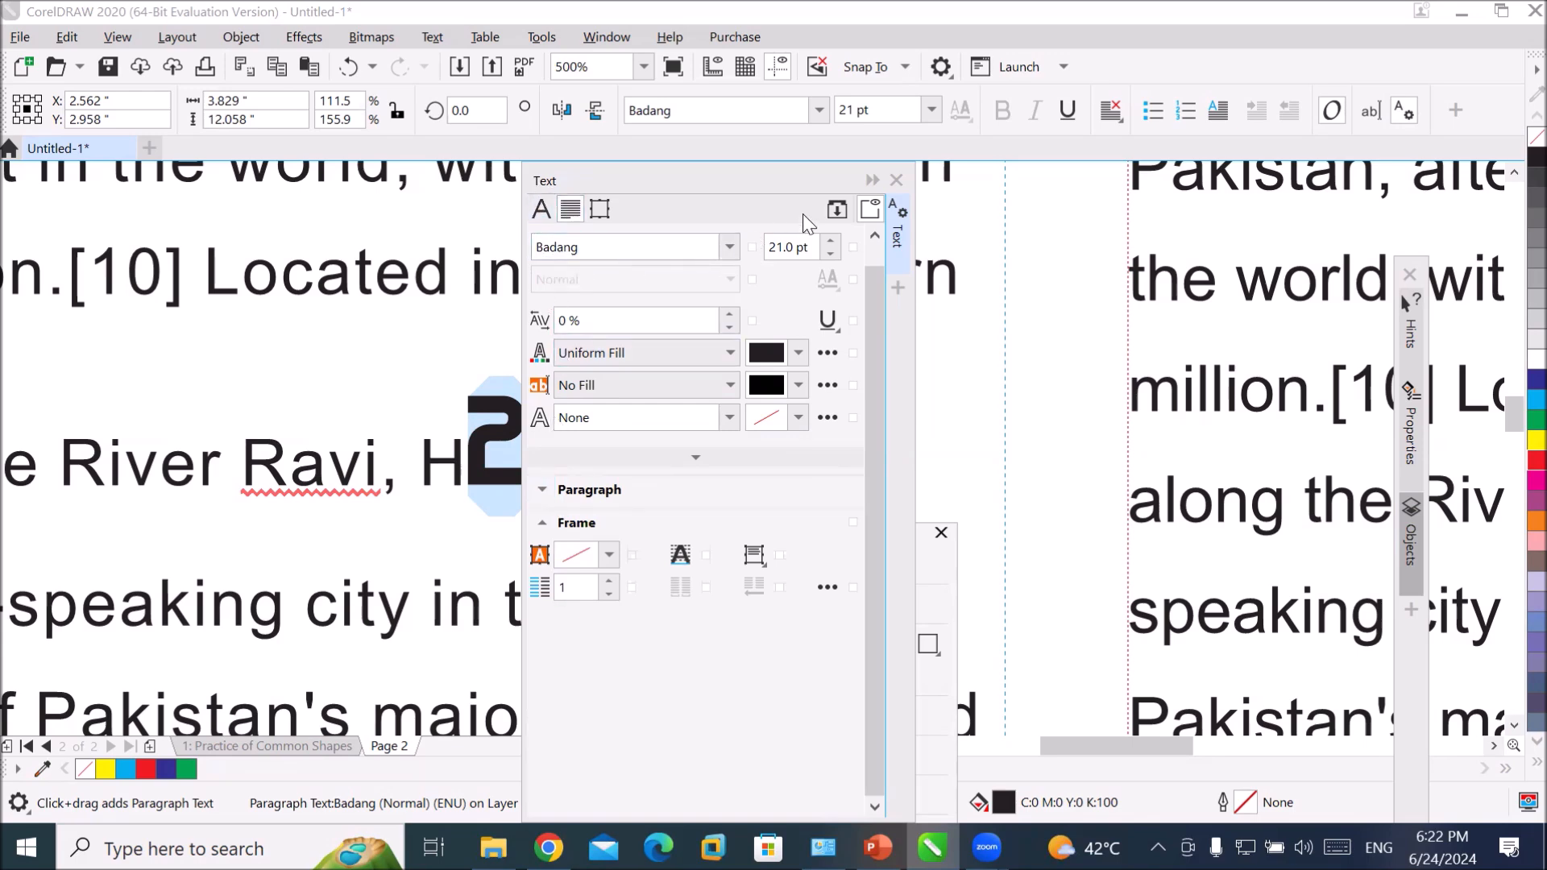
{"action": "left_click_drag", "start_coordinate": [869, 285], "coordinate": [873, 232]}
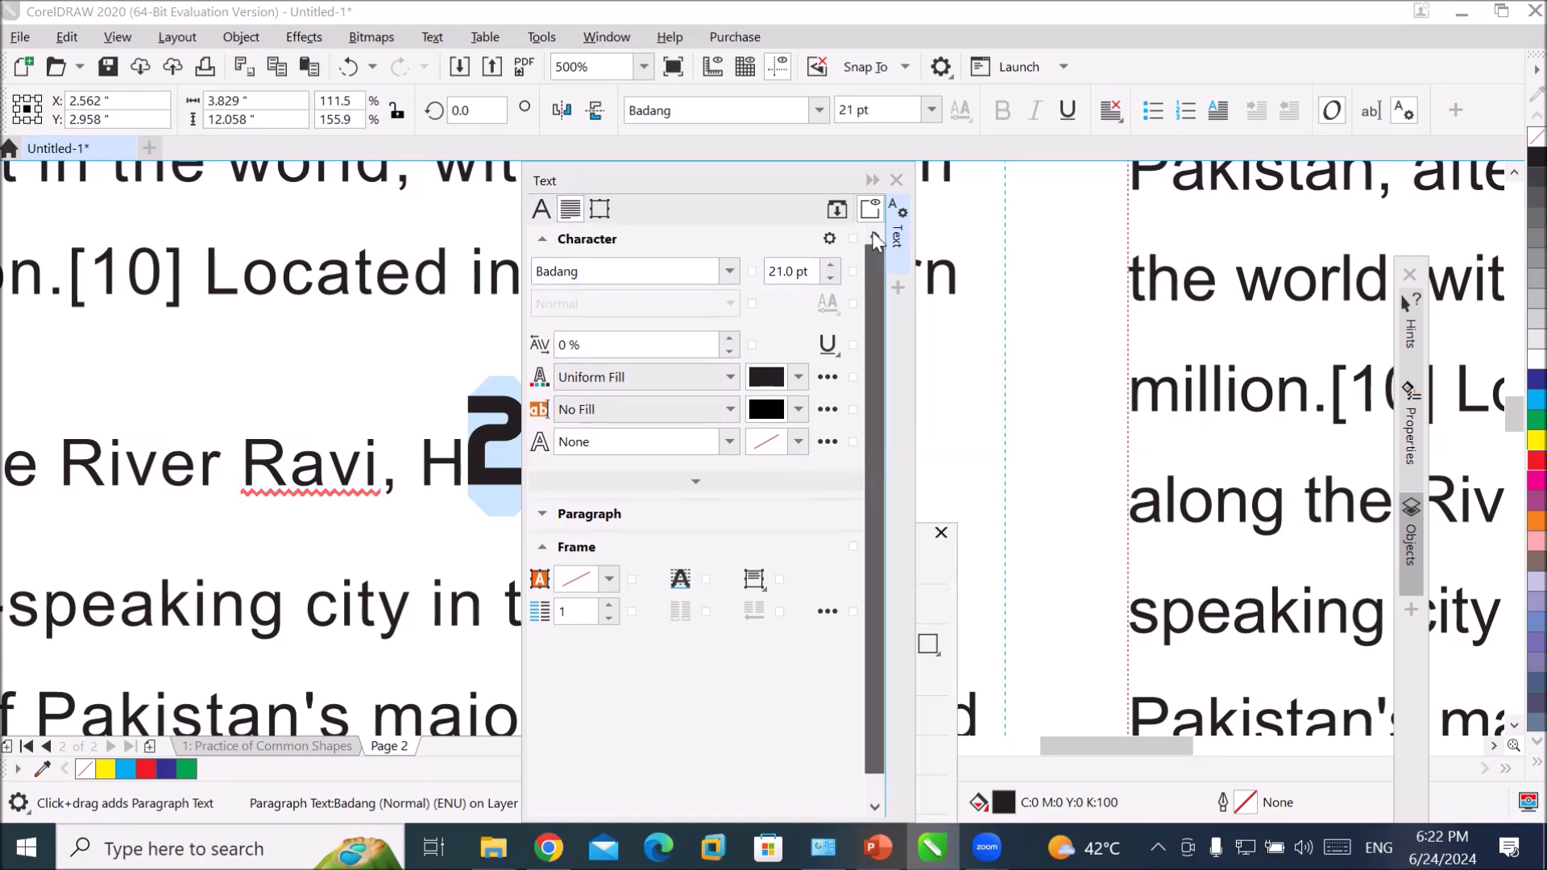
{"action": "left_click", "coordinate": [543, 244]}
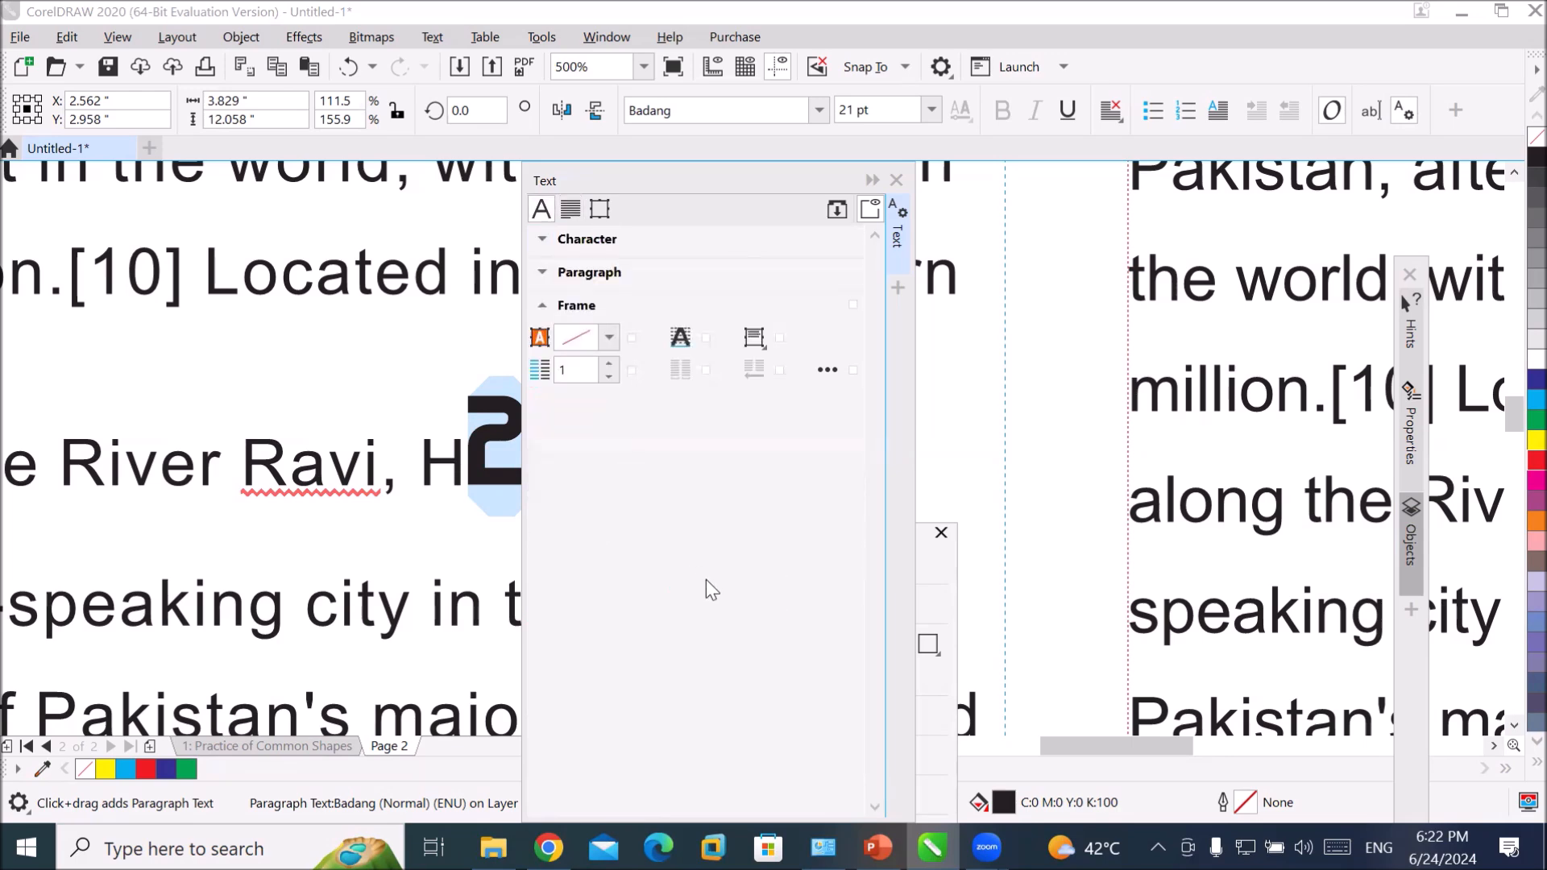
{"action": "left_click", "coordinate": [543, 307]}
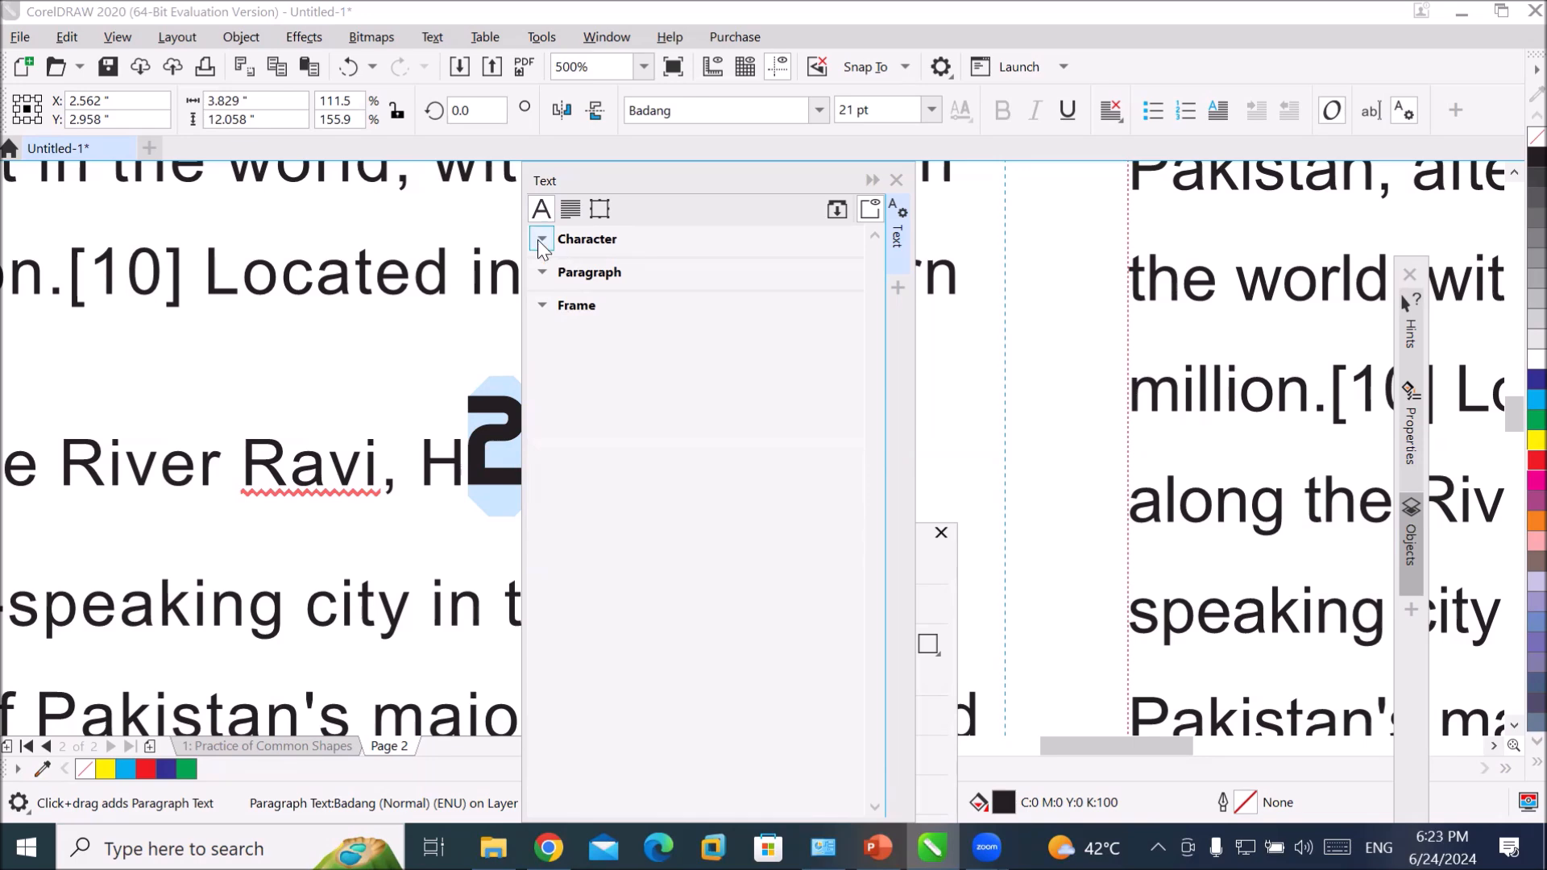
{"action": "left_click", "coordinate": [568, 212]}
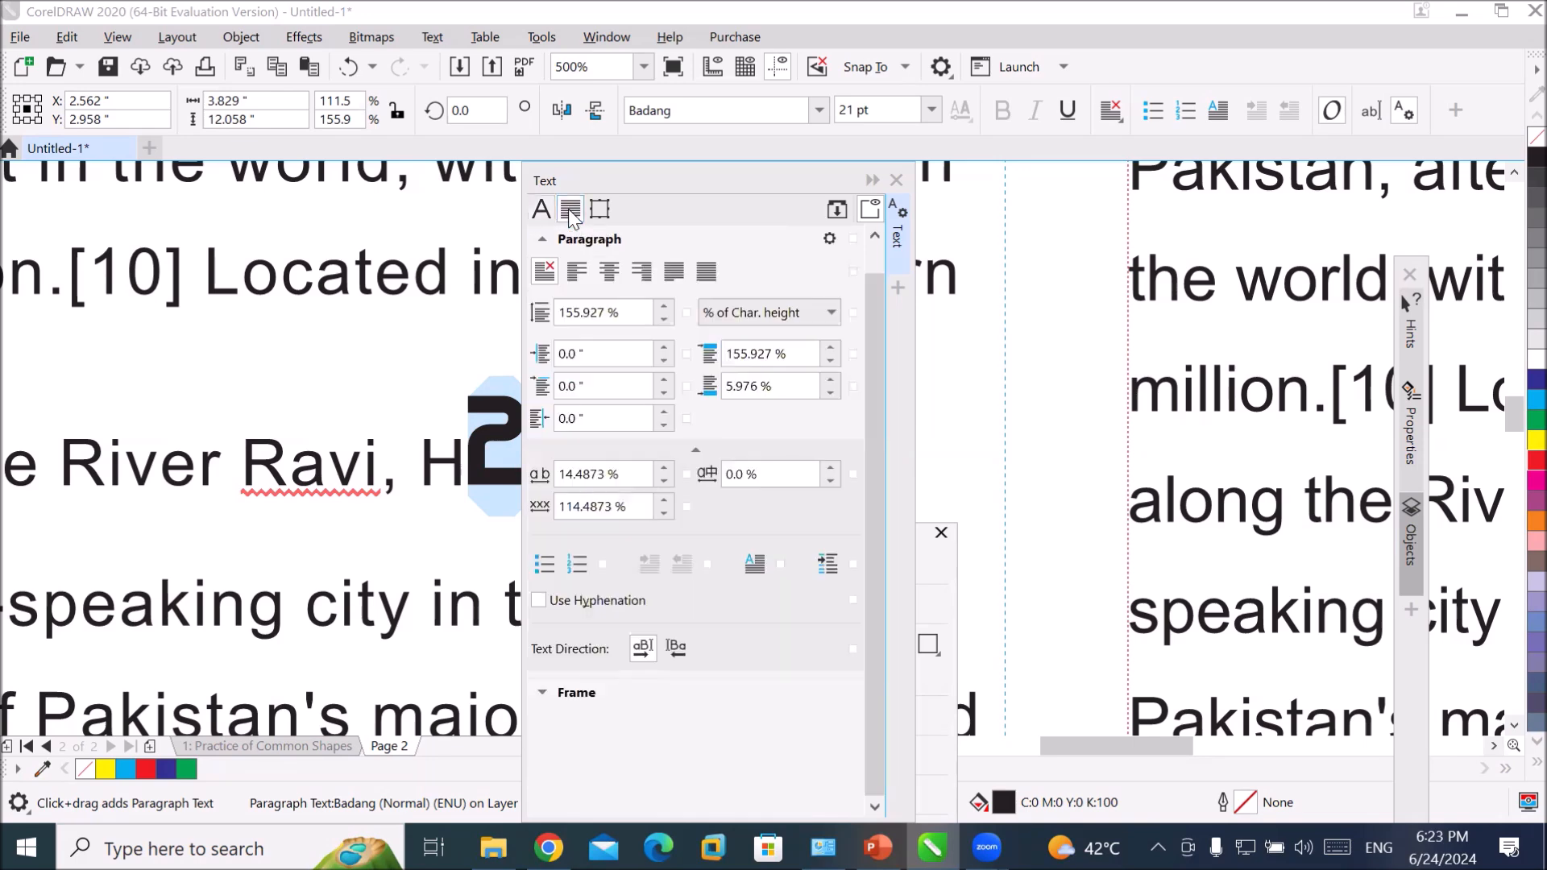
{"action": "left_click", "coordinate": [601, 210]}
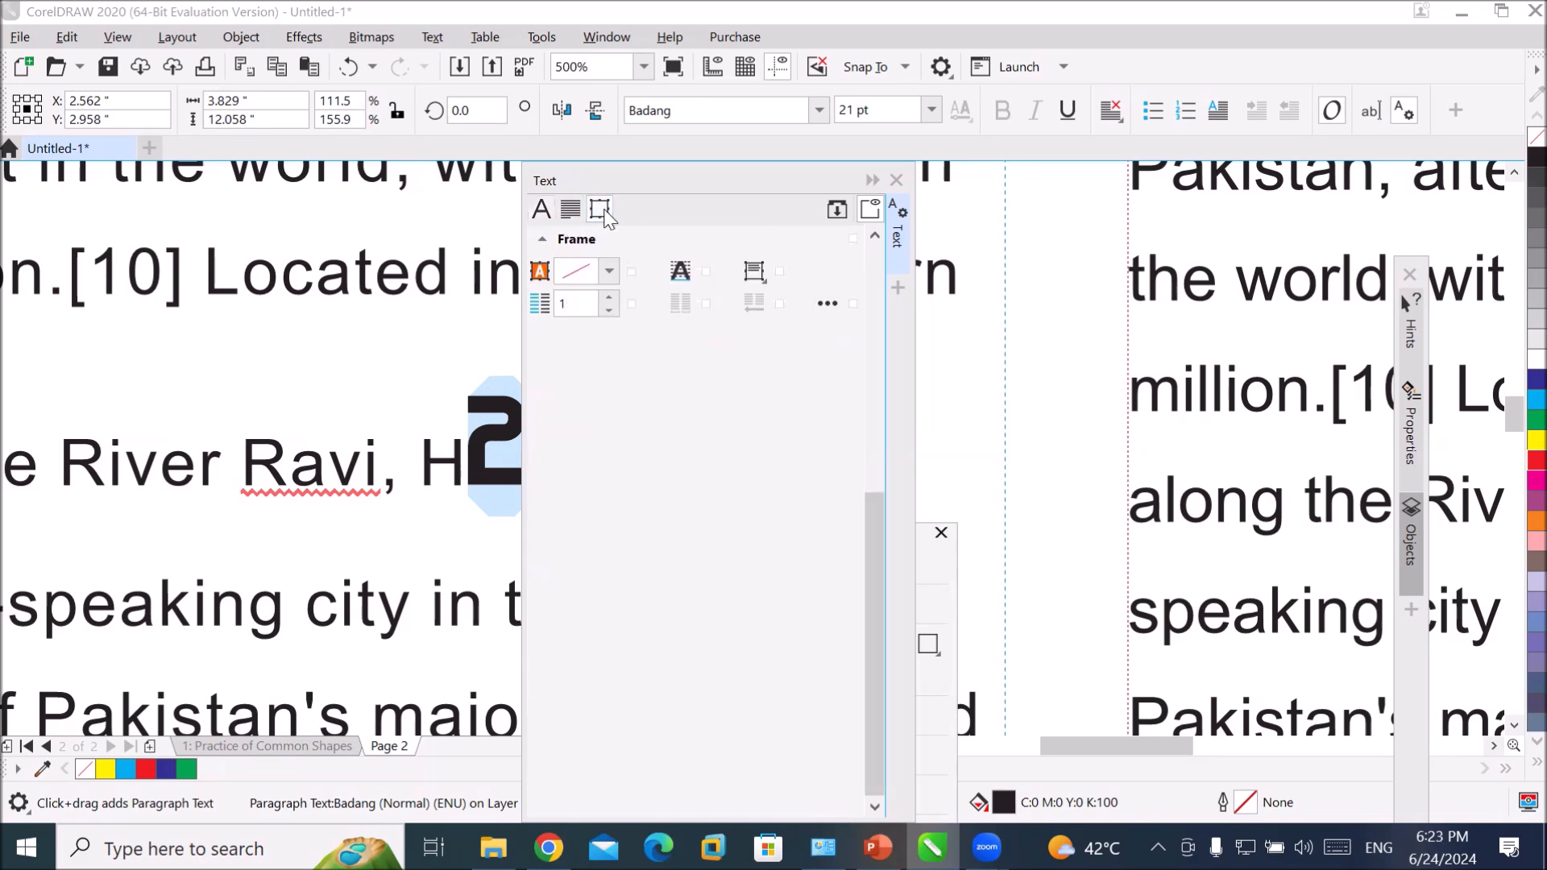
{"action": "left_click", "coordinate": [542, 209]}
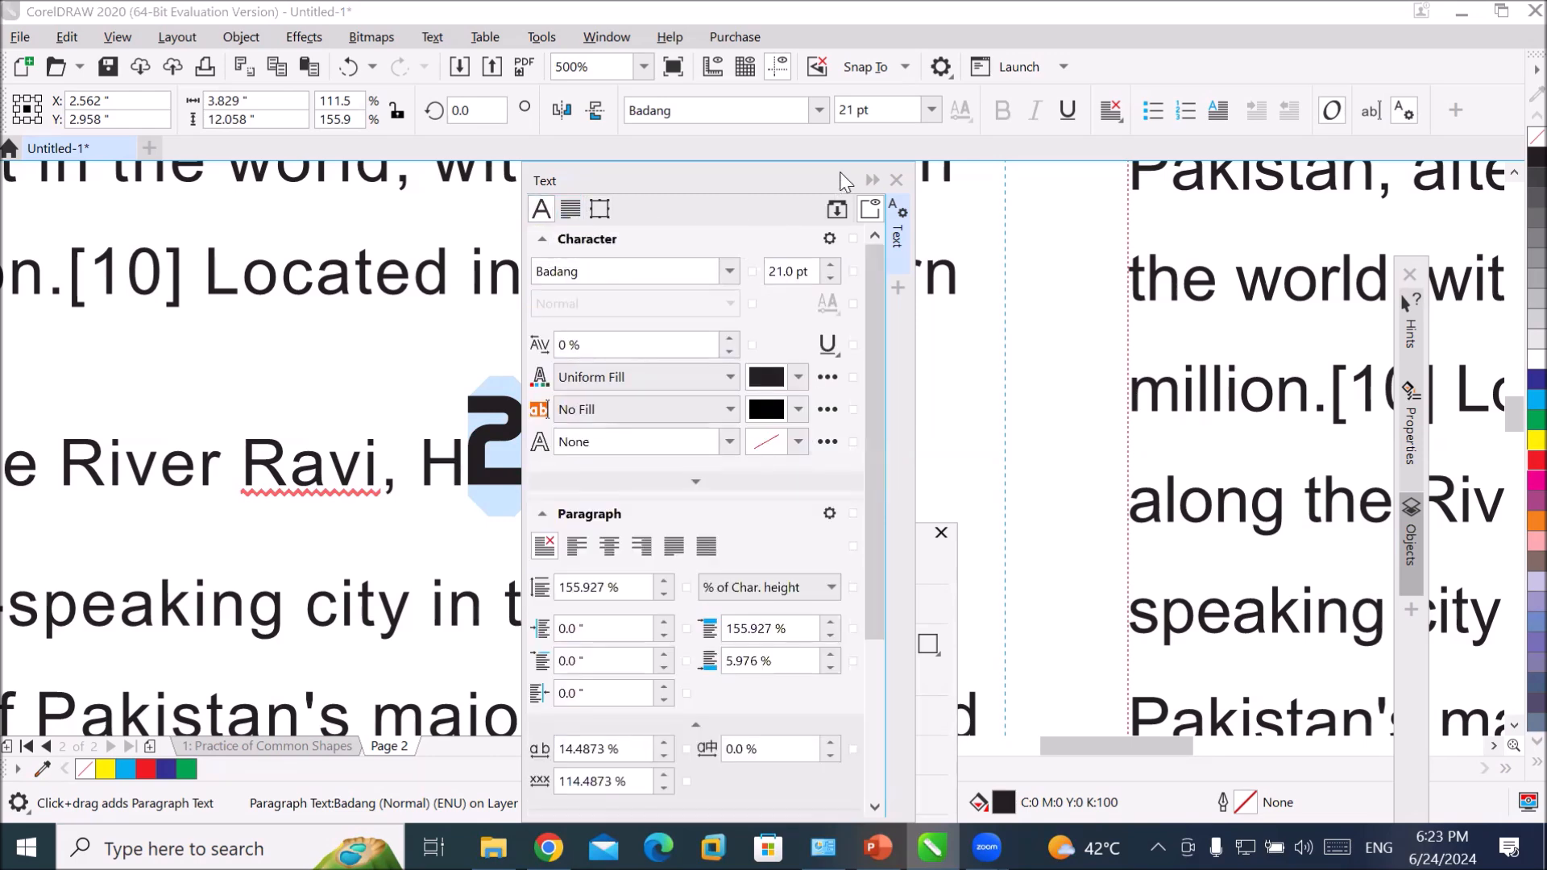
- Collapse the Text docker, deselect the "2" in "H2O" and move the floating toolbox over the first paragraph frame
{"action": "left_click", "coordinate": [872, 181]}
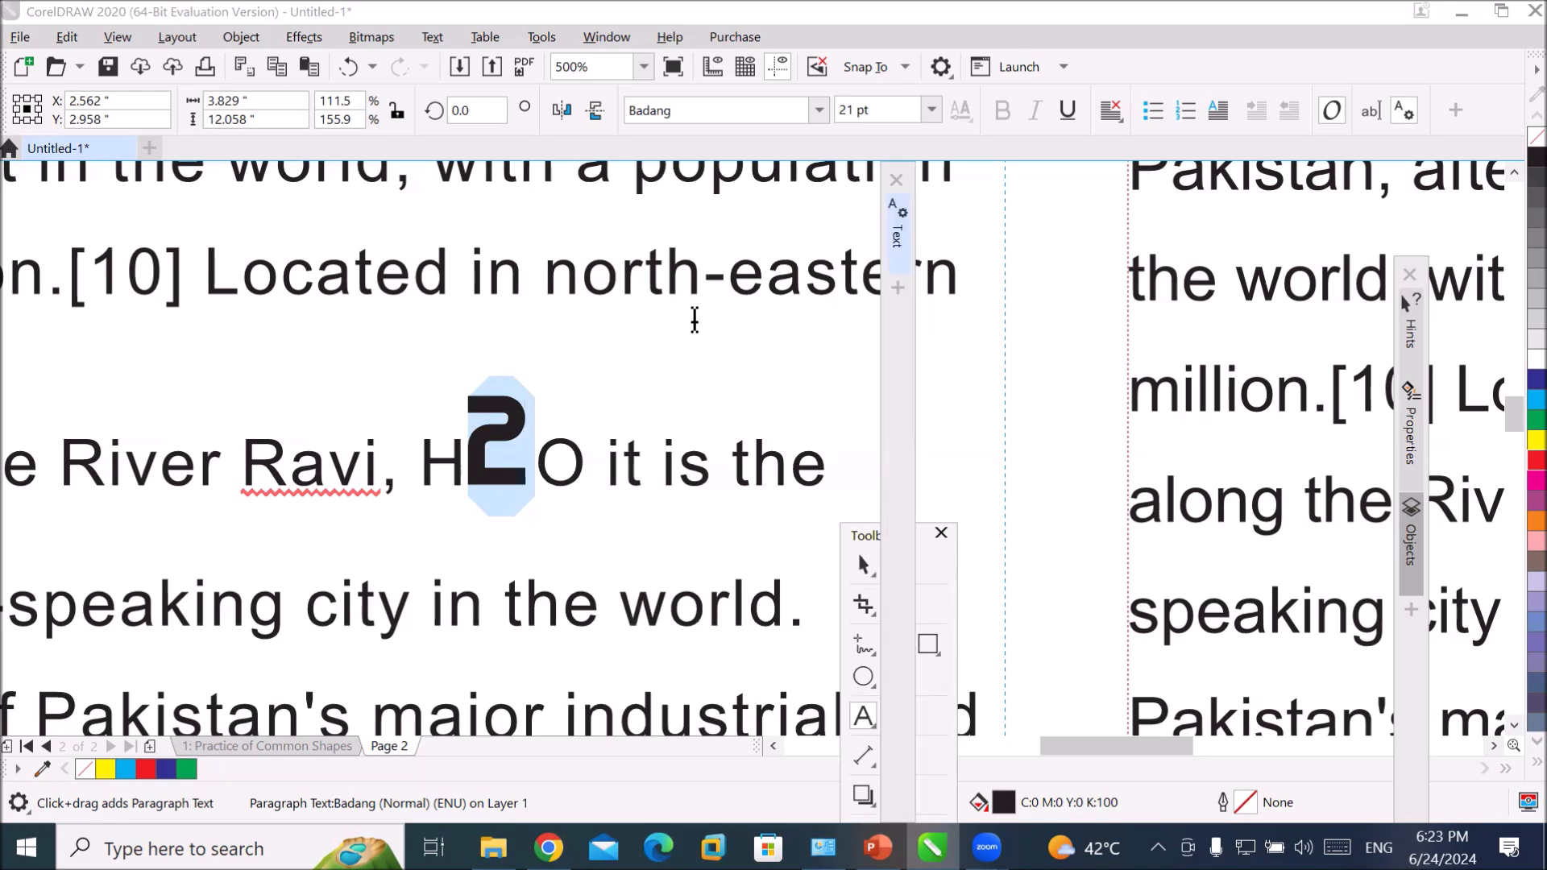
{"action": "scroll", "coordinate": [692, 322], "scroll_direction": "down", "scroll_amount": 3}
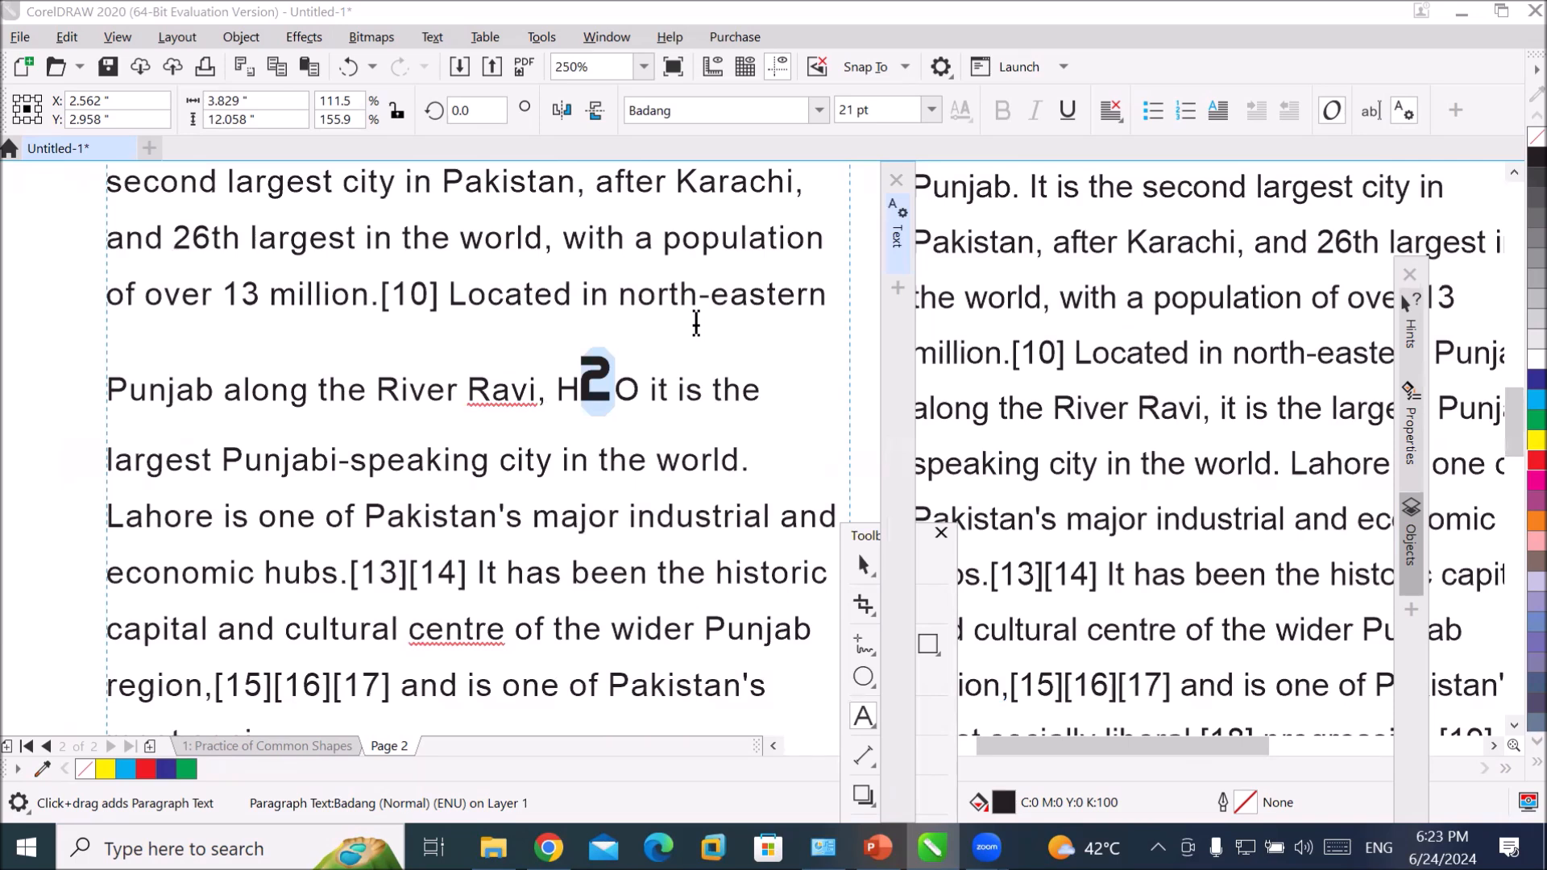
{"action": "left_click", "coordinate": [595, 372]}
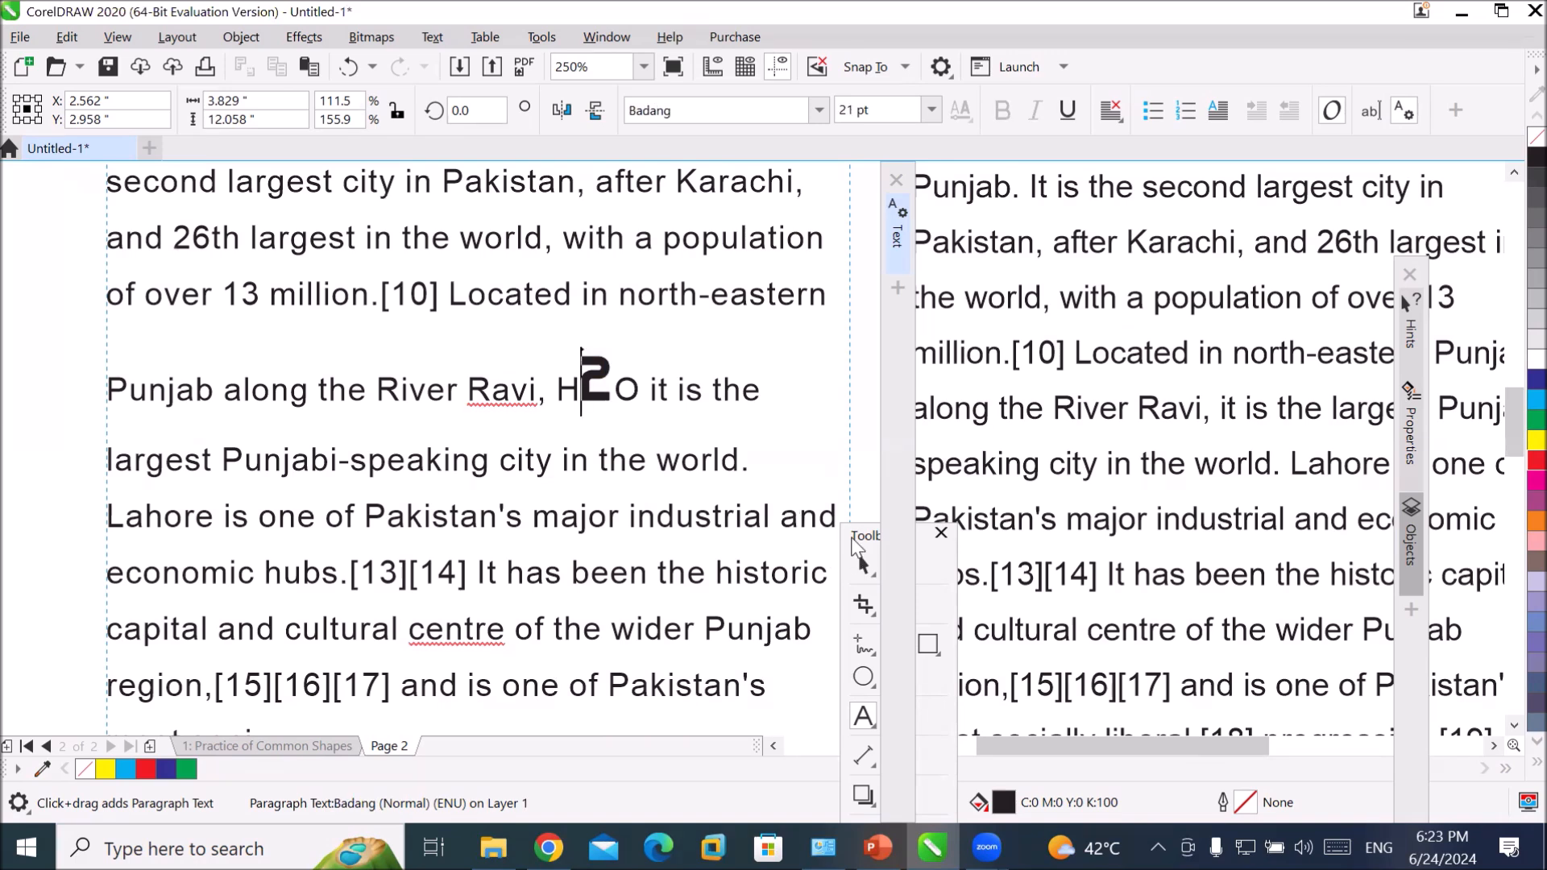
{"action": "left_click", "coordinate": [859, 533]}
{"action": "left_click_drag", "start_coordinate": [857, 539], "coordinate": [261, 314]}
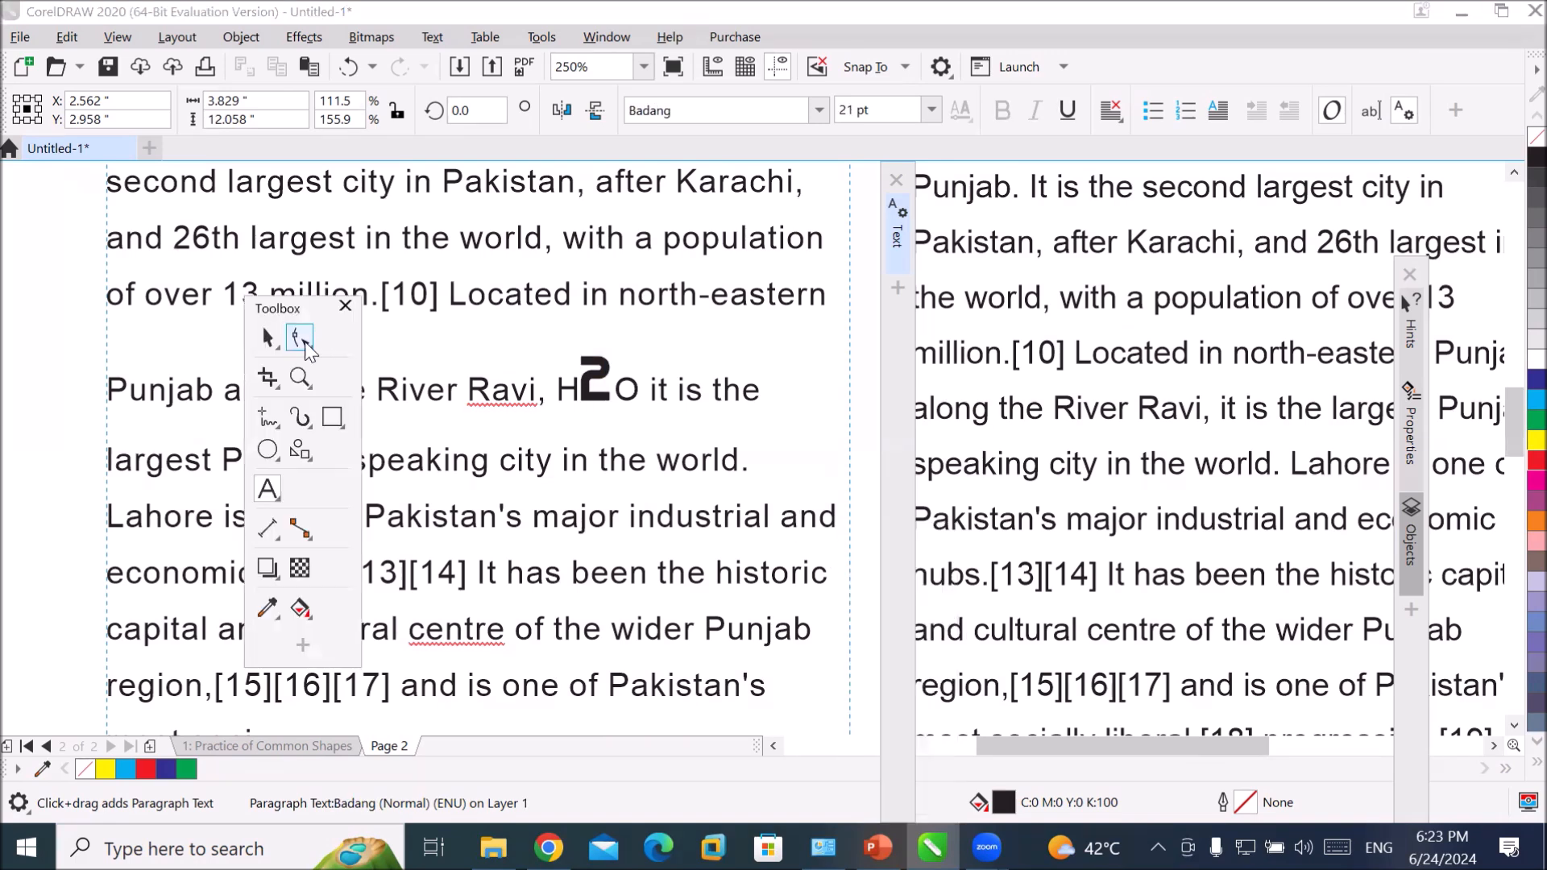
- Select the "2" in "H2O" with the Shape tool, try superscript on it, and format it as subscript
{"action": "left_click", "coordinate": [306, 342]}
{"action": "scroll", "coordinate": [622, 346], "scroll_direction": "up", "scroll_amount": 4}
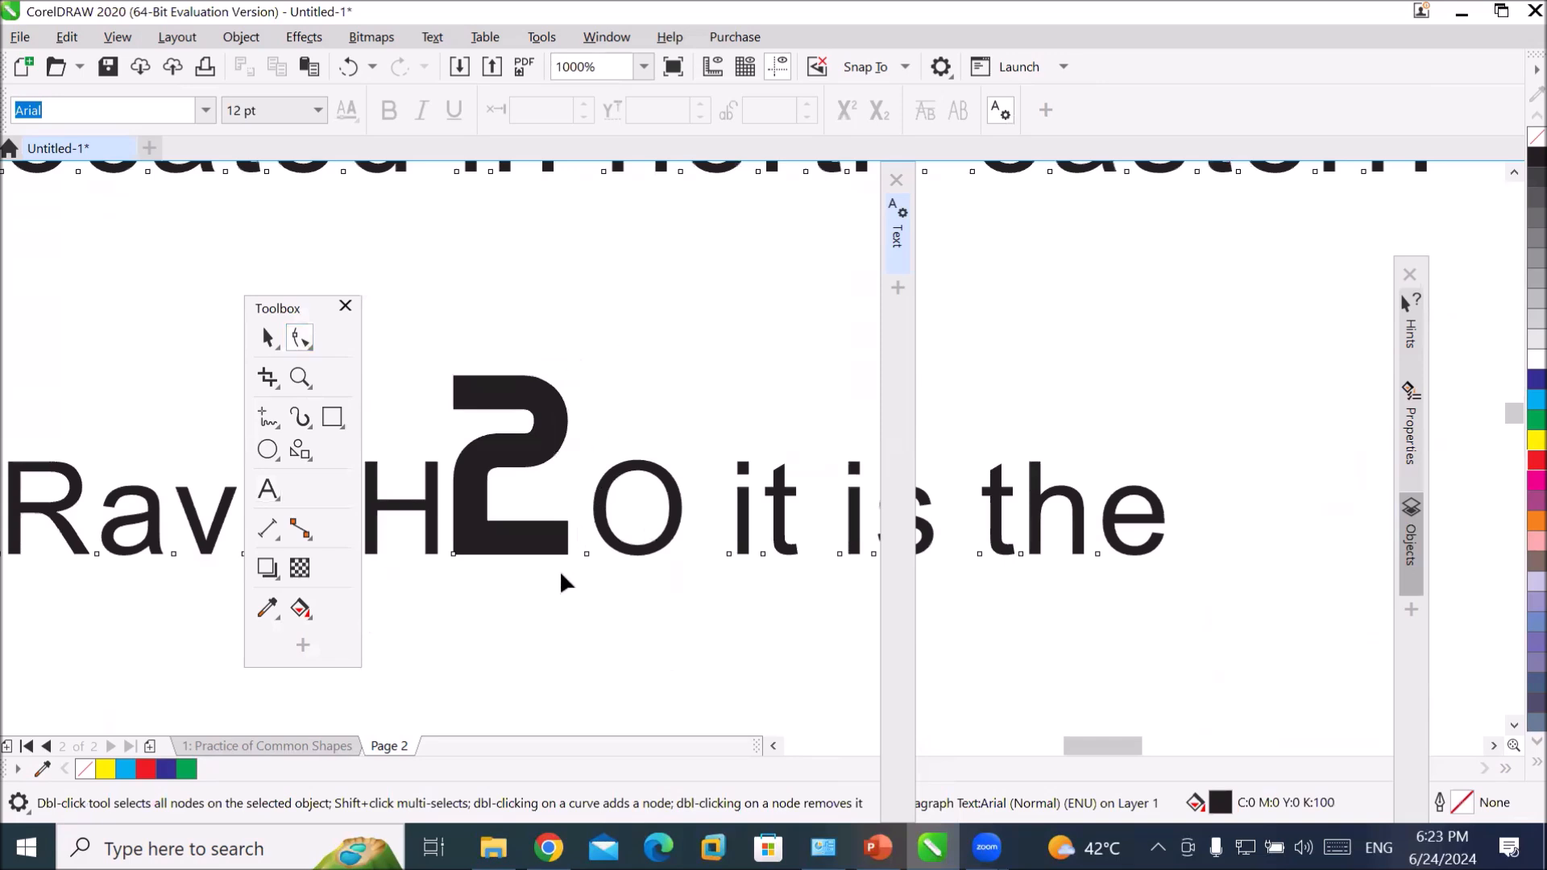
{"action": "left_click", "coordinate": [453, 555]}
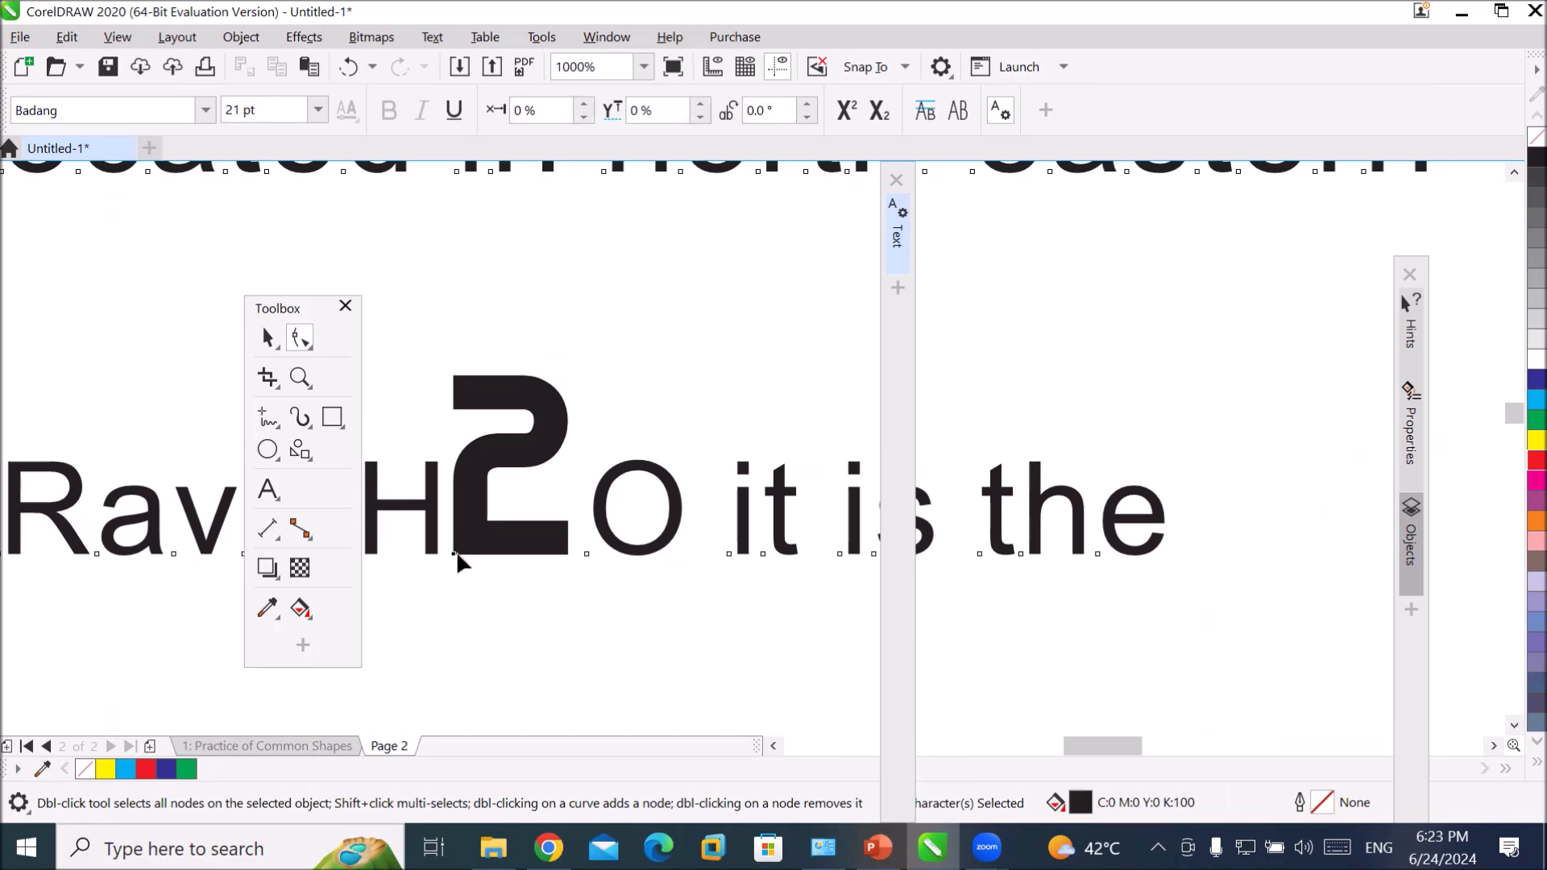
{"action": "left_click", "coordinate": [843, 113]}
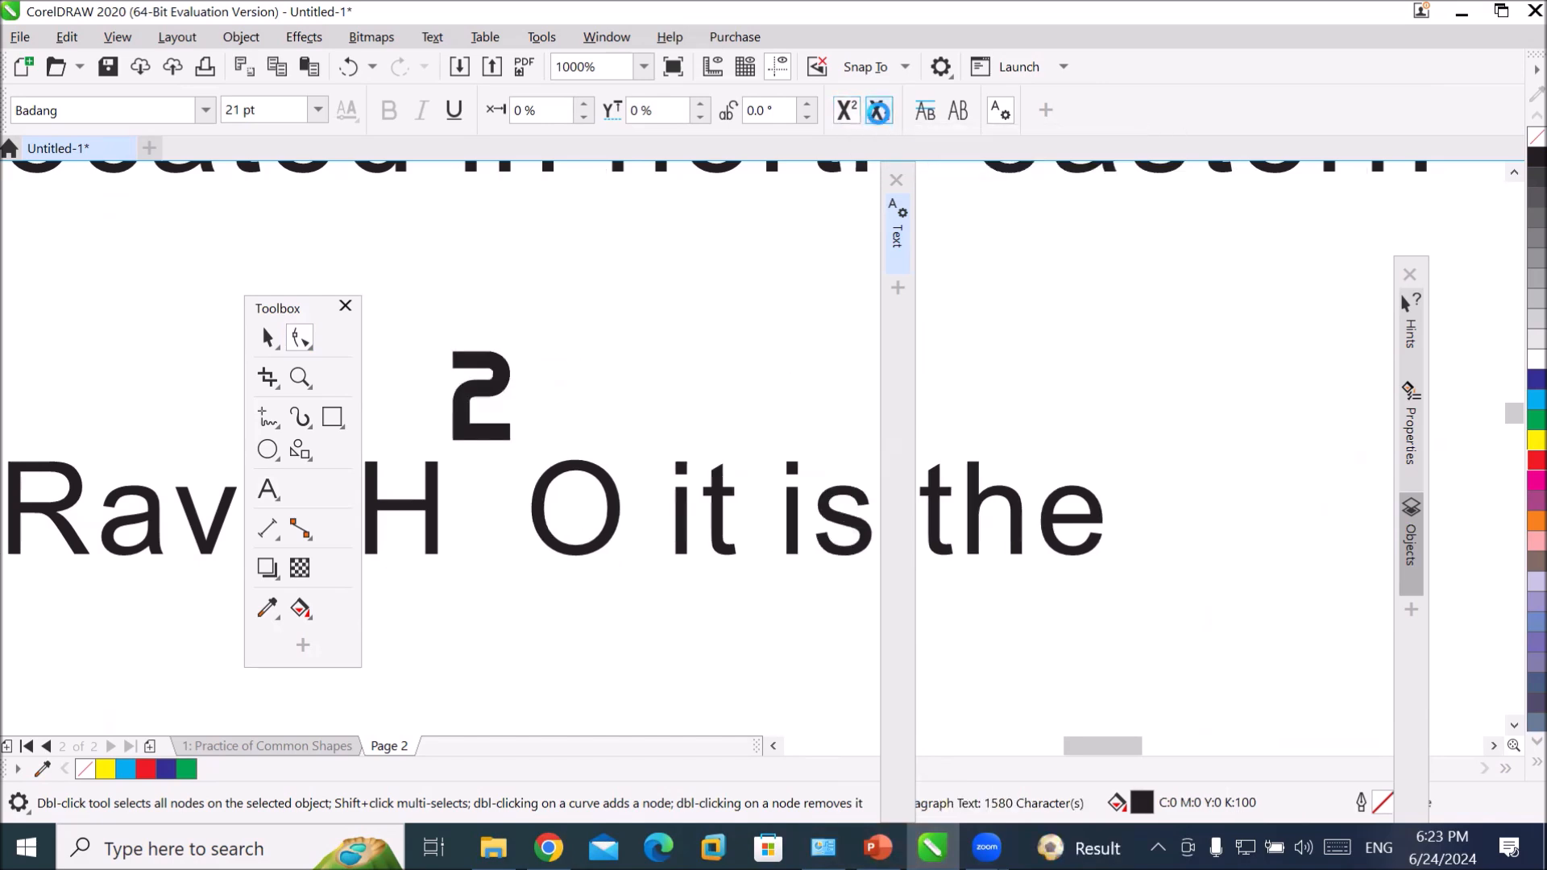
{"action": "left_click", "coordinate": [878, 111]}
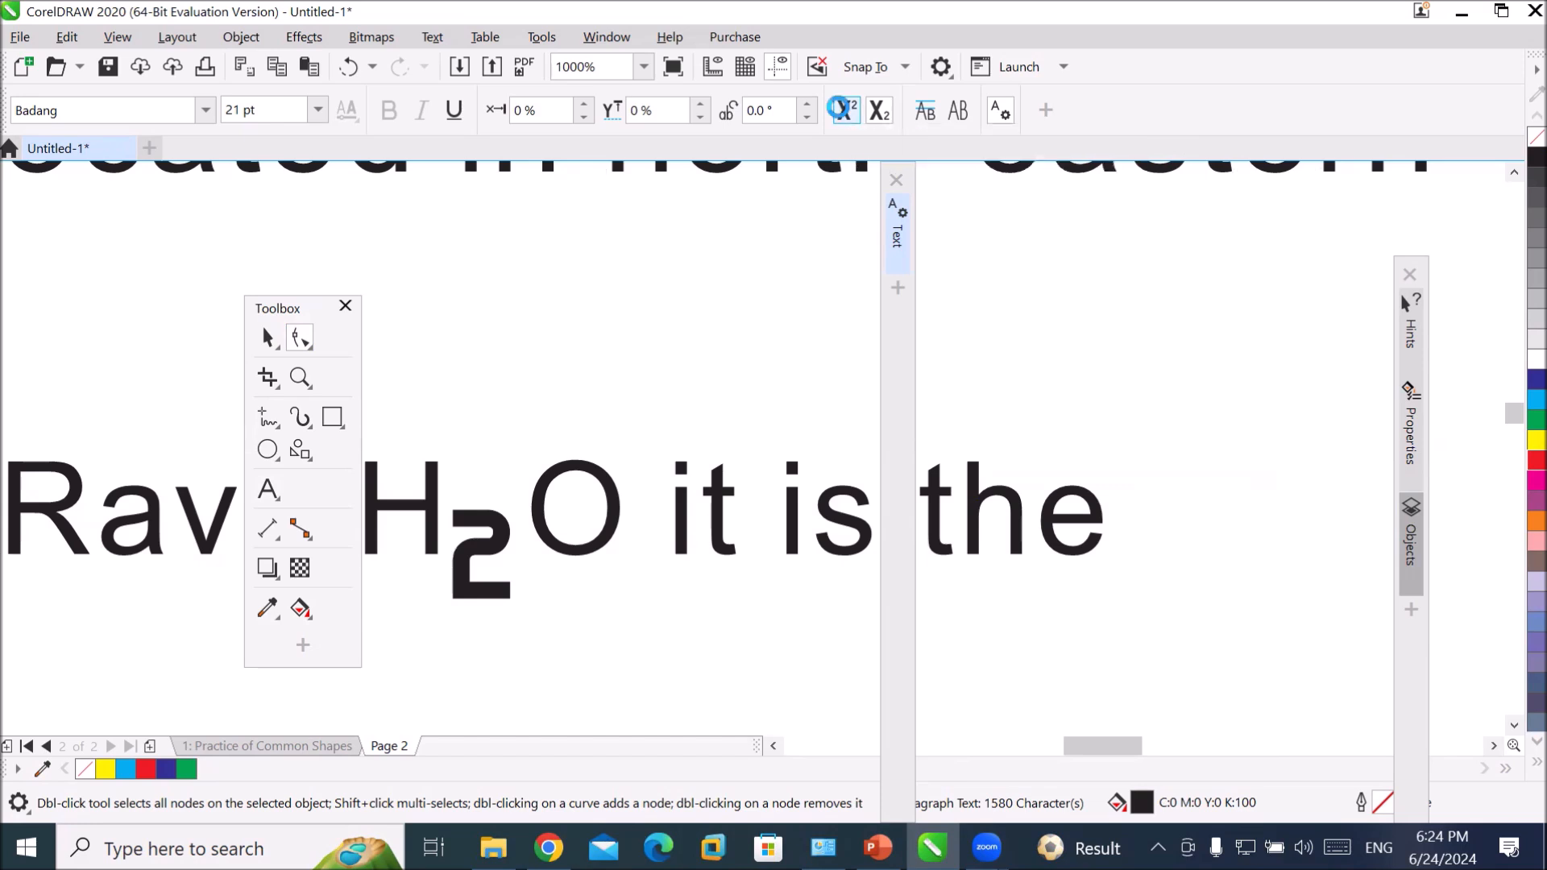
{"action": "left_click", "coordinate": [843, 111]}
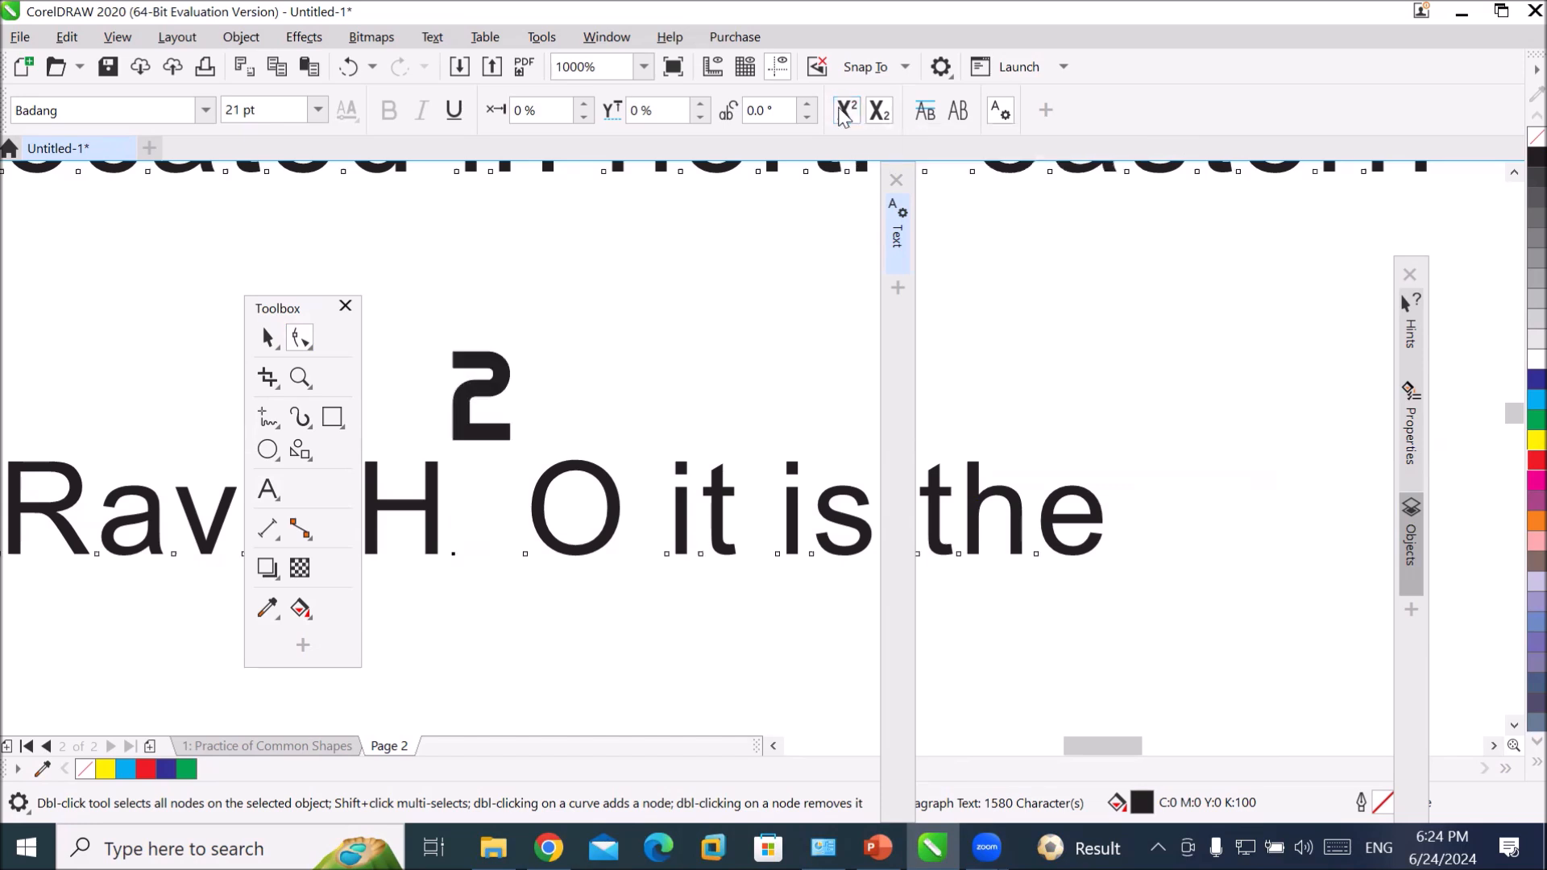
{"action": "left_click", "coordinate": [886, 112]}
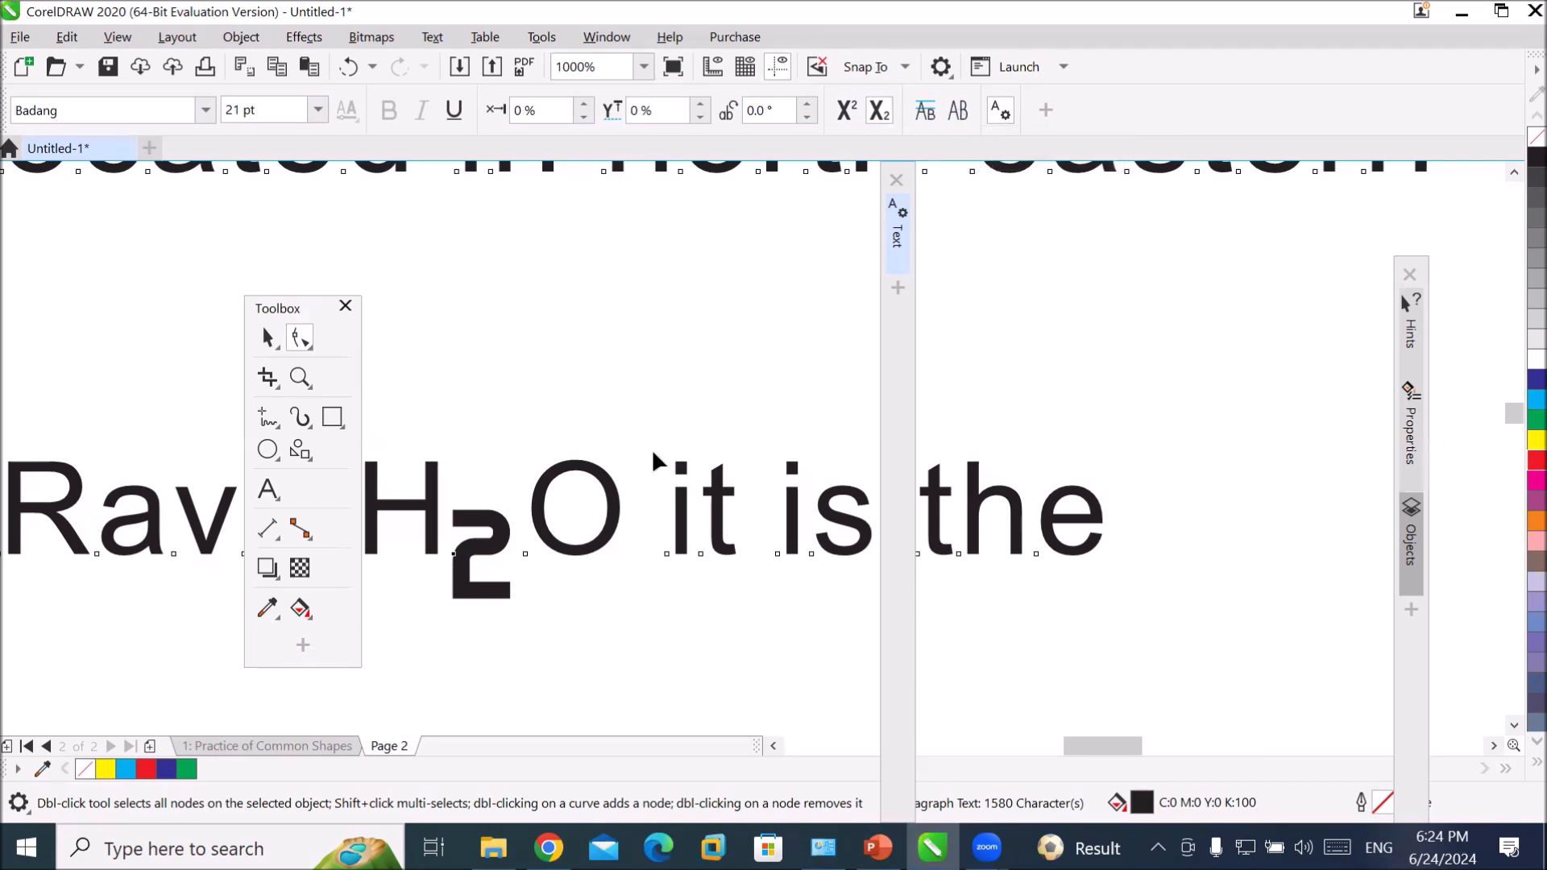
- Move the floating toolbox off the first paragraph frame onto the empty area beside the page
{"action": "scroll", "coordinate": [694, 486], "scroll_direction": "down", "scroll_amount": 2}
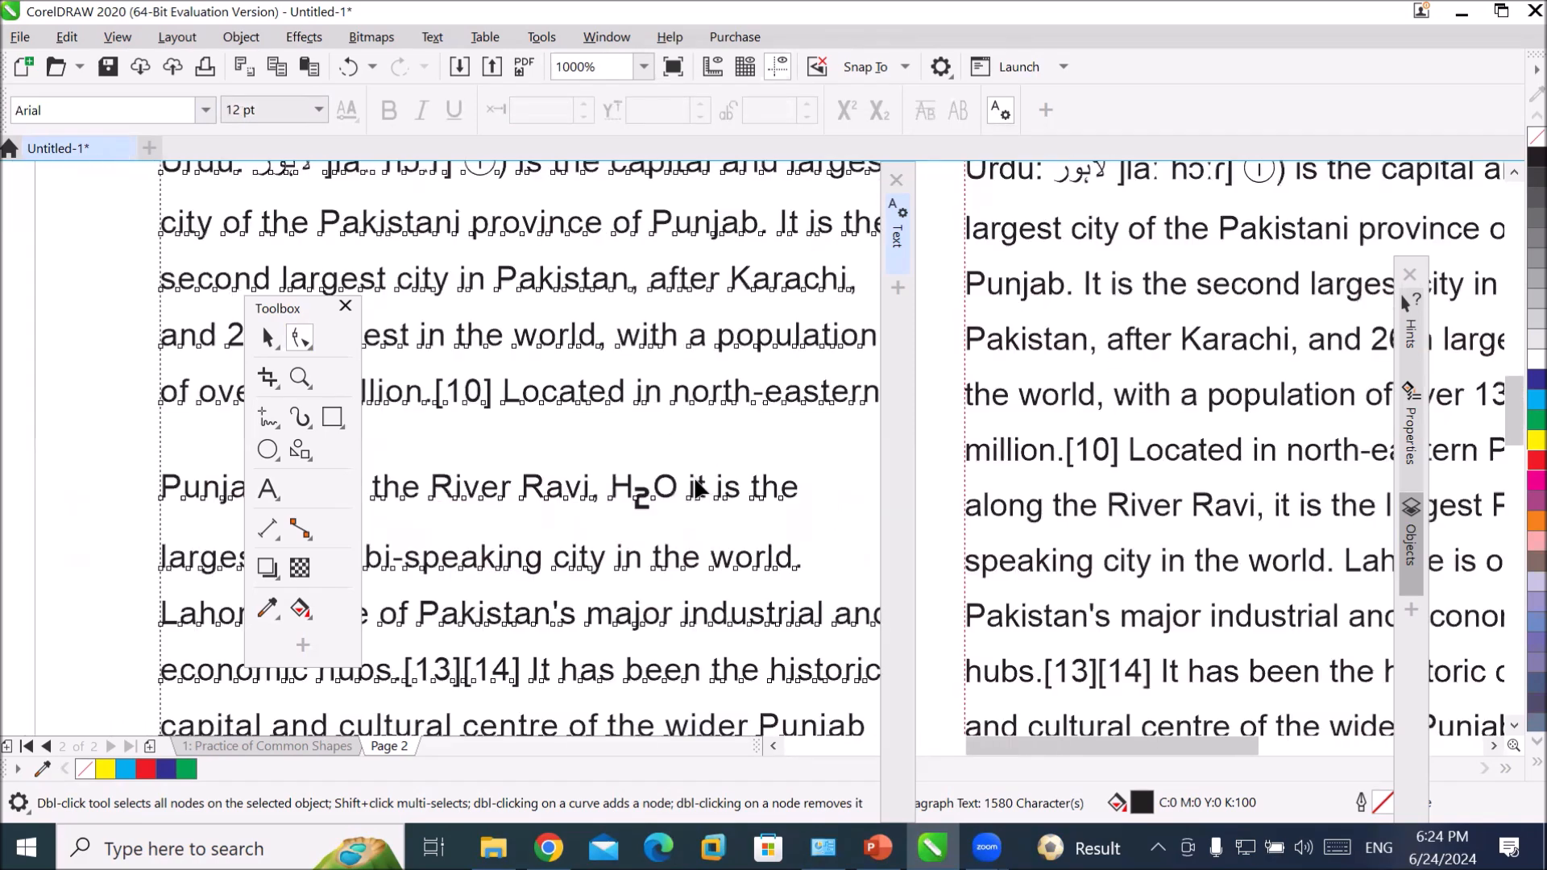
{"action": "scroll", "coordinate": [661, 443], "scroll_direction": "down", "scroll_amount": 1}
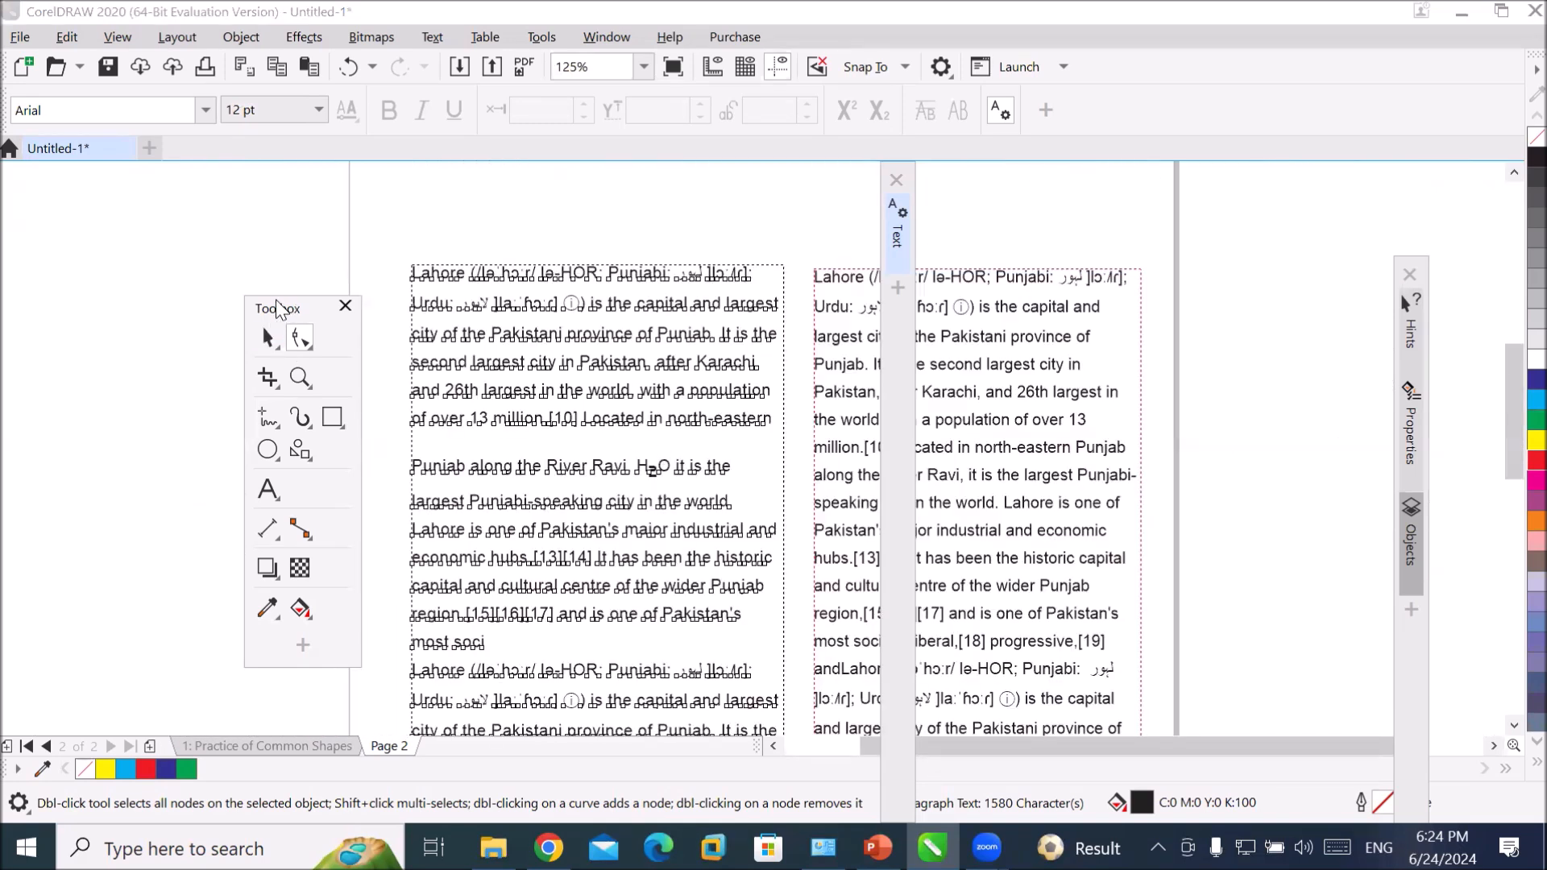
{"action": "left_click_drag", "start_coordinate": [288, 309], "coordinate": [154, 290]}
{"action": "scroll", "coordinate": [496, 361], "scroll_direction": "up", "scroll_amount": 2}
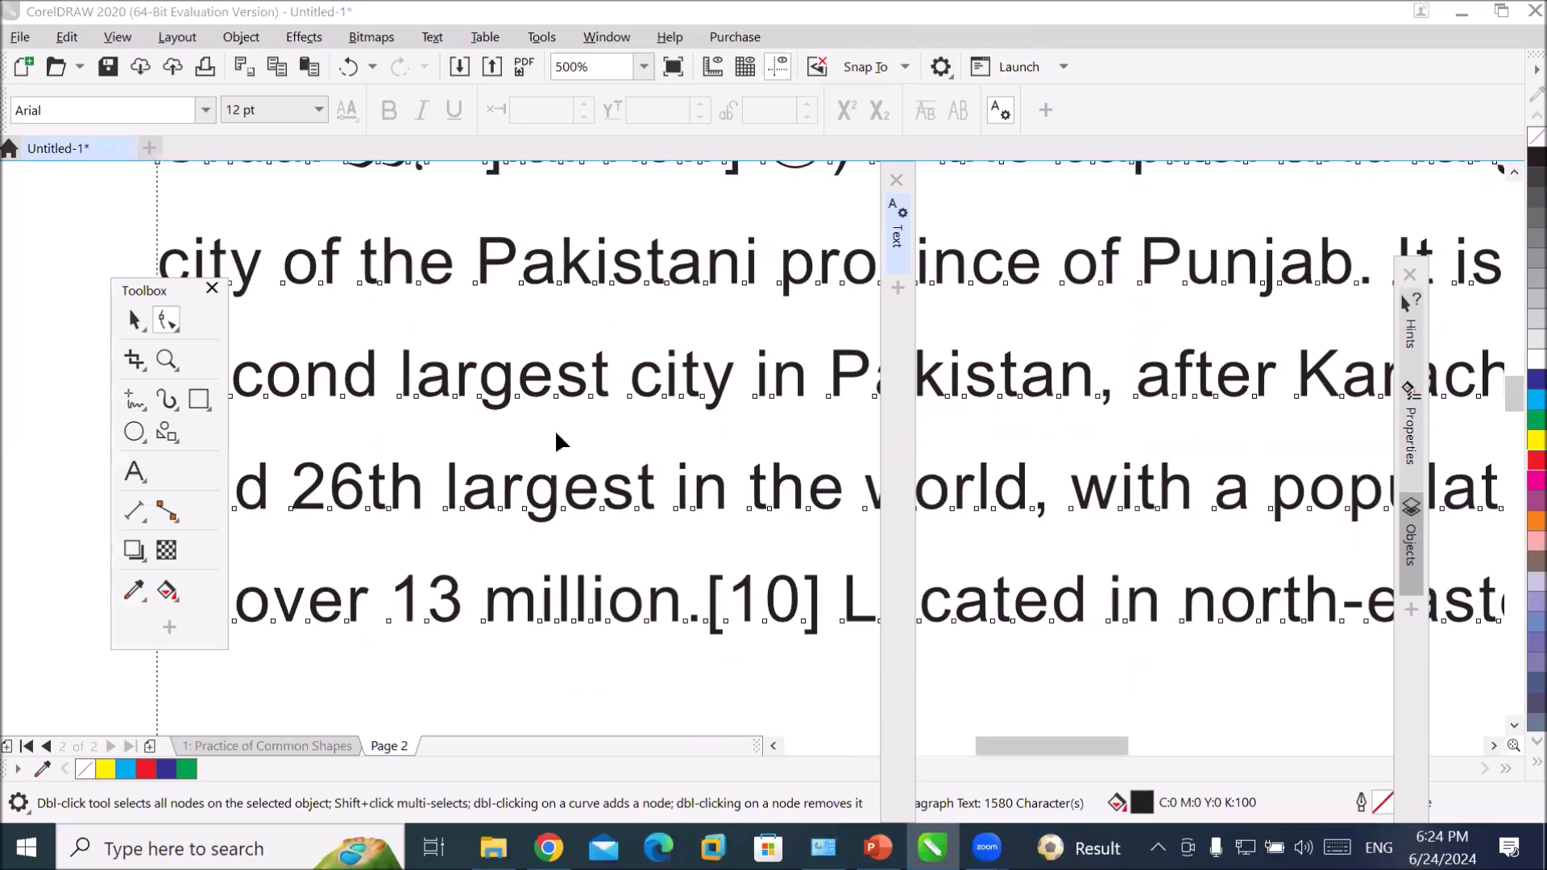
{"action": "scroll", "coordinate": [556, 441], "scroll_direction": "down", "scroll_amount": 1}
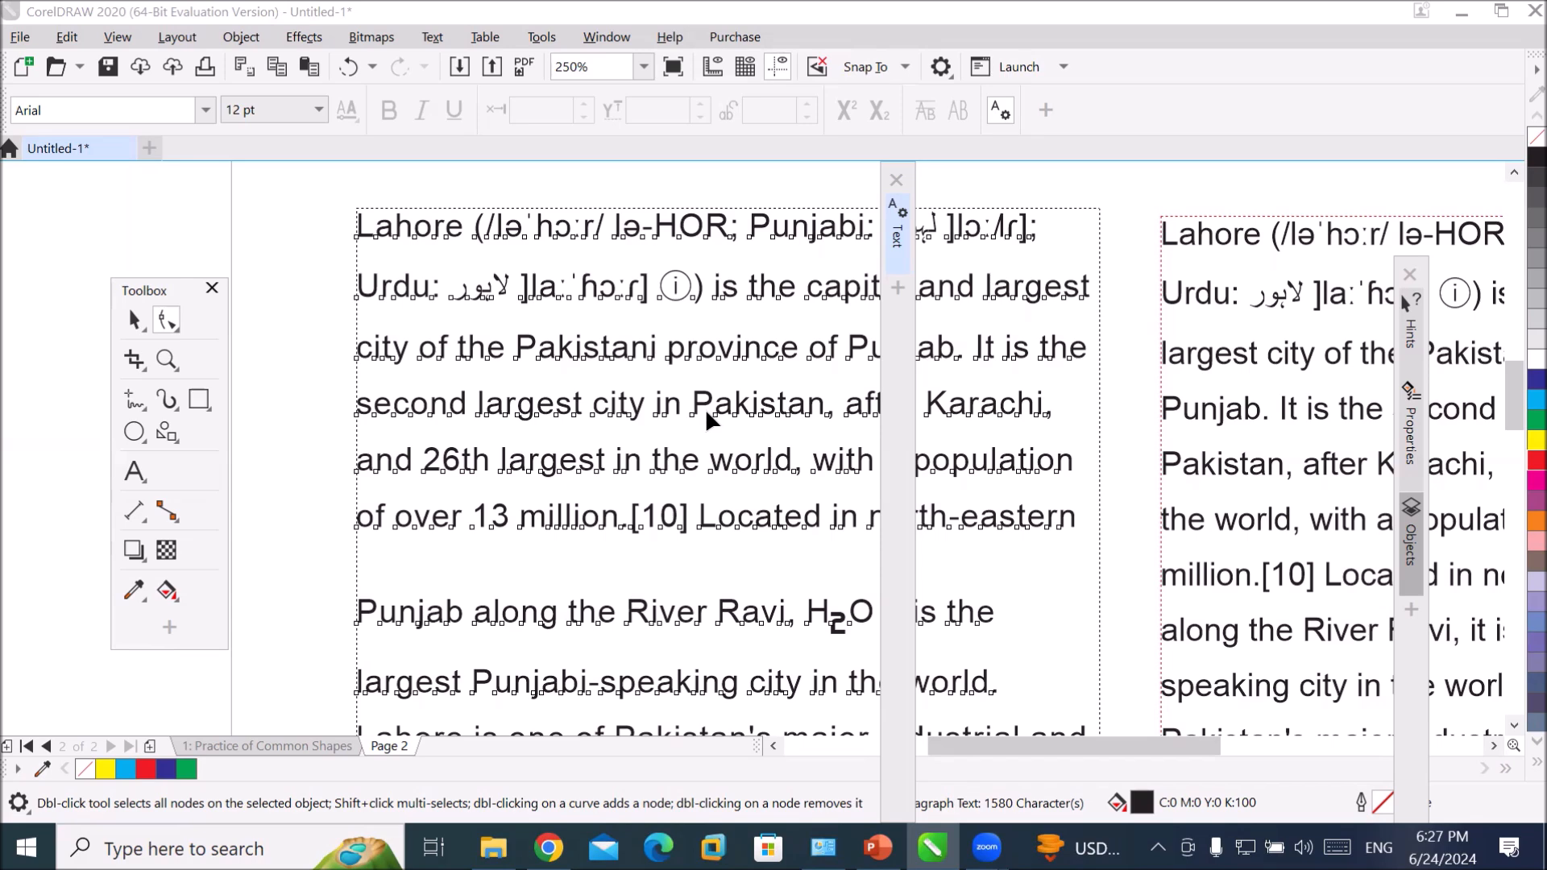
- Select the first six lines of the first paragraph frame, examine the Change Case options in the Edit Text dialog, and cancel
{"action": "left_click", "coordinate": [135, 472]}
{"action": "left_click", "coordinate": [357, 222]}
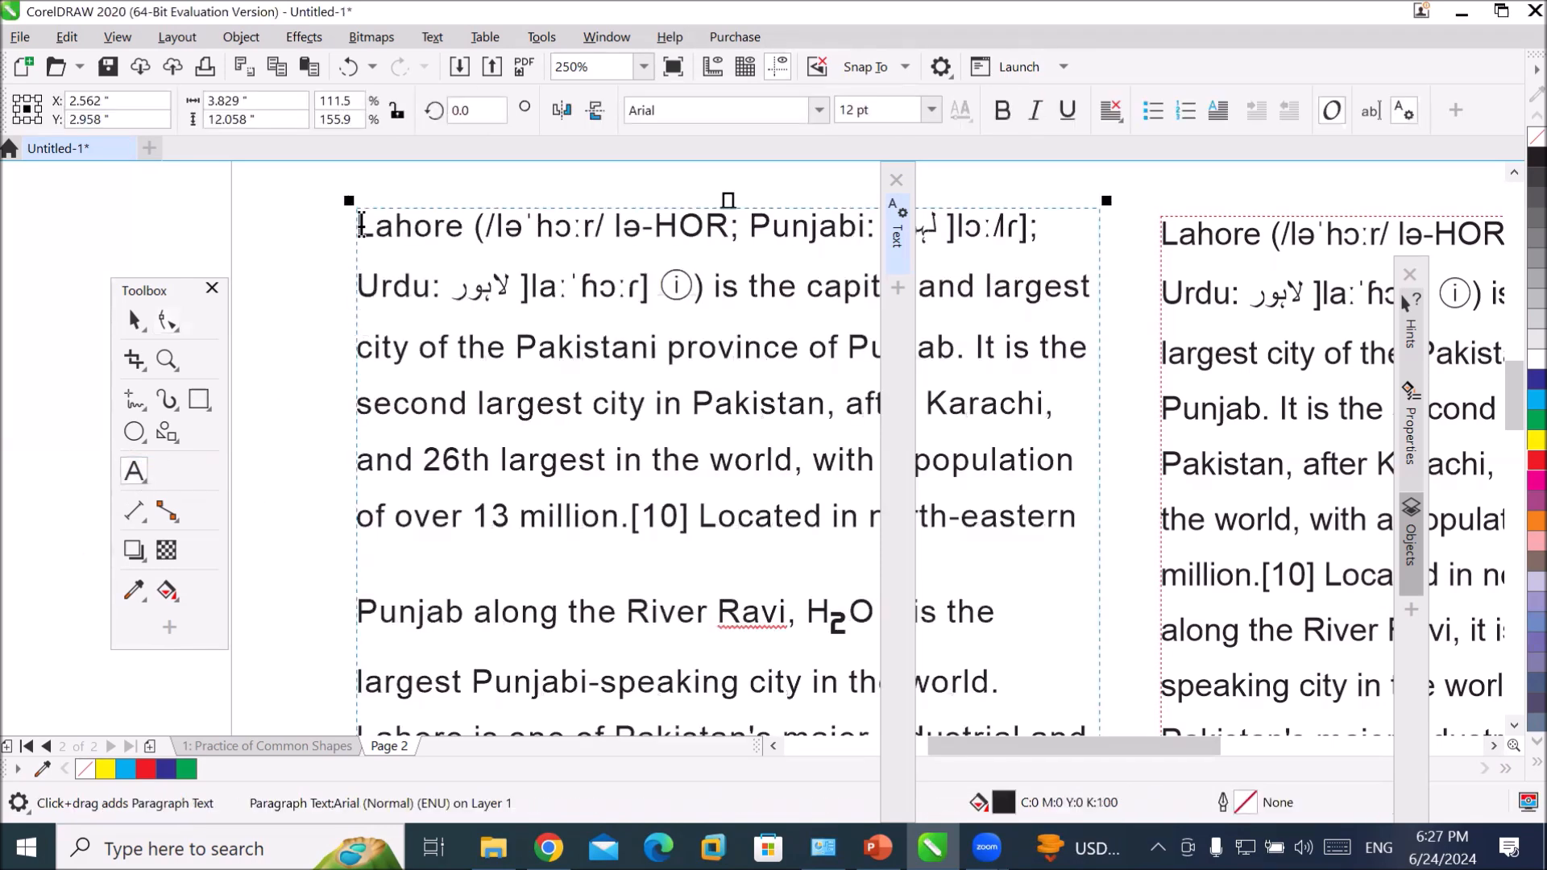
{"action": "left_click_drag", "start_coordinate": [357, 222], "coordinate": [1079, 547]}
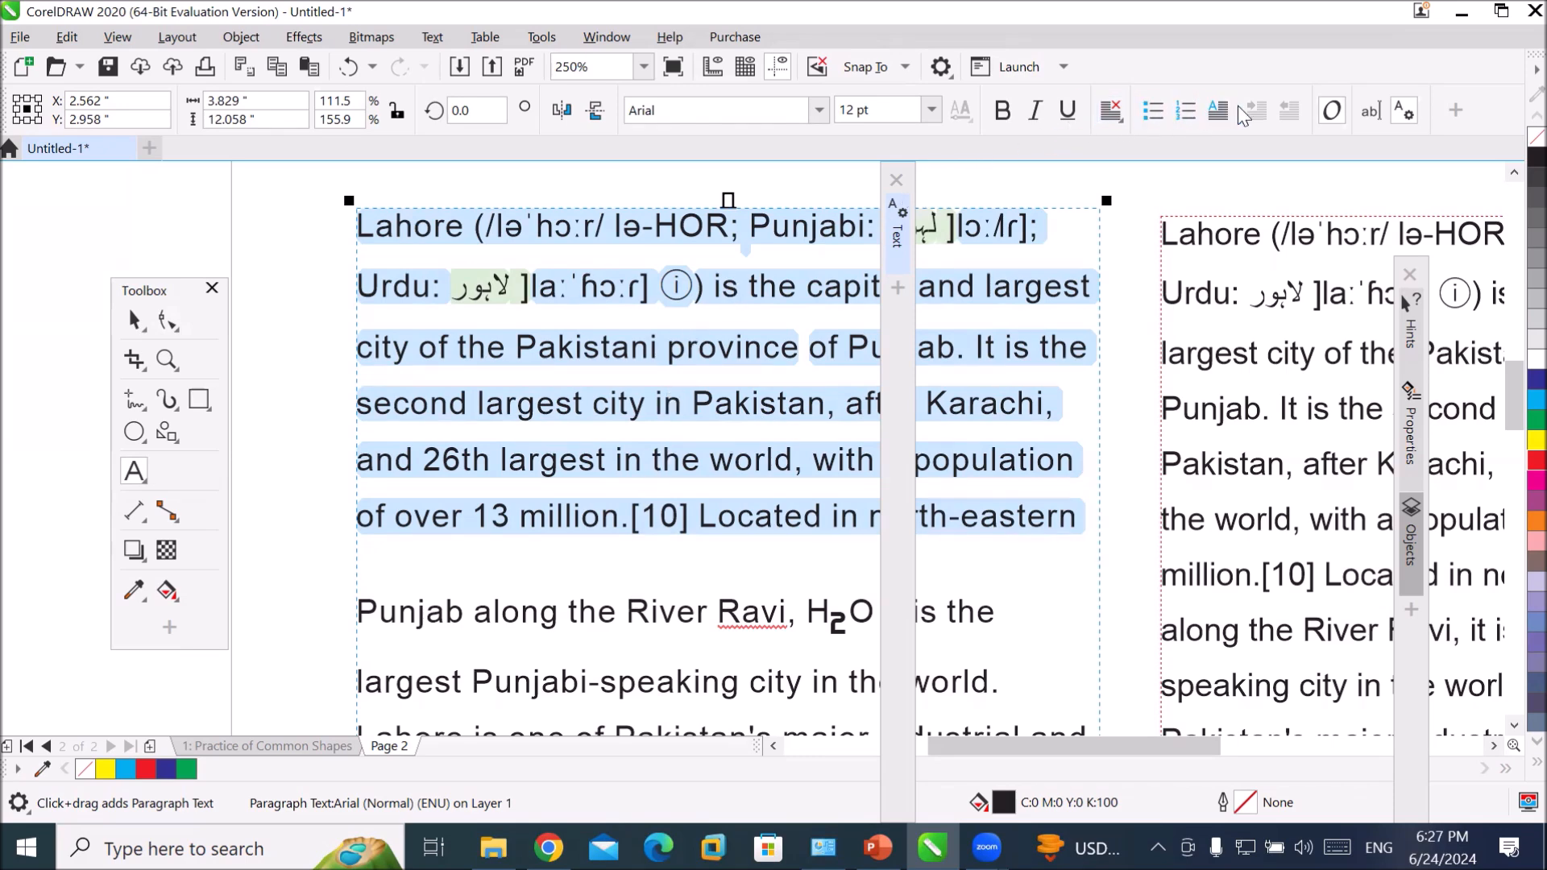
{"action": "left_click", "coordinate": [1370, 111]}
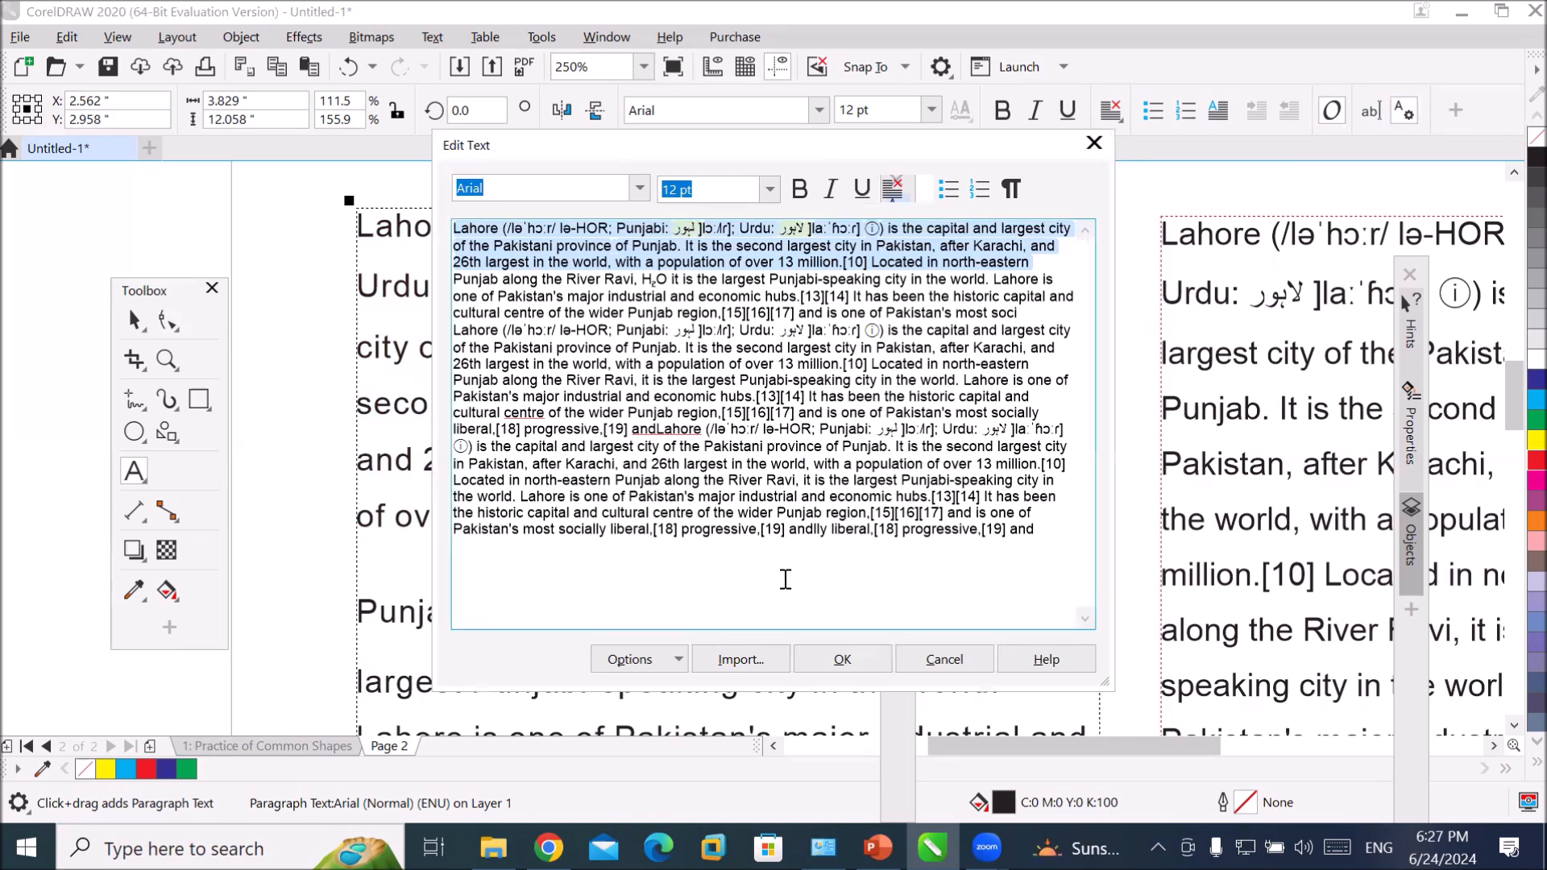
{"action": "left_click", "coordinate": [683, 662]}
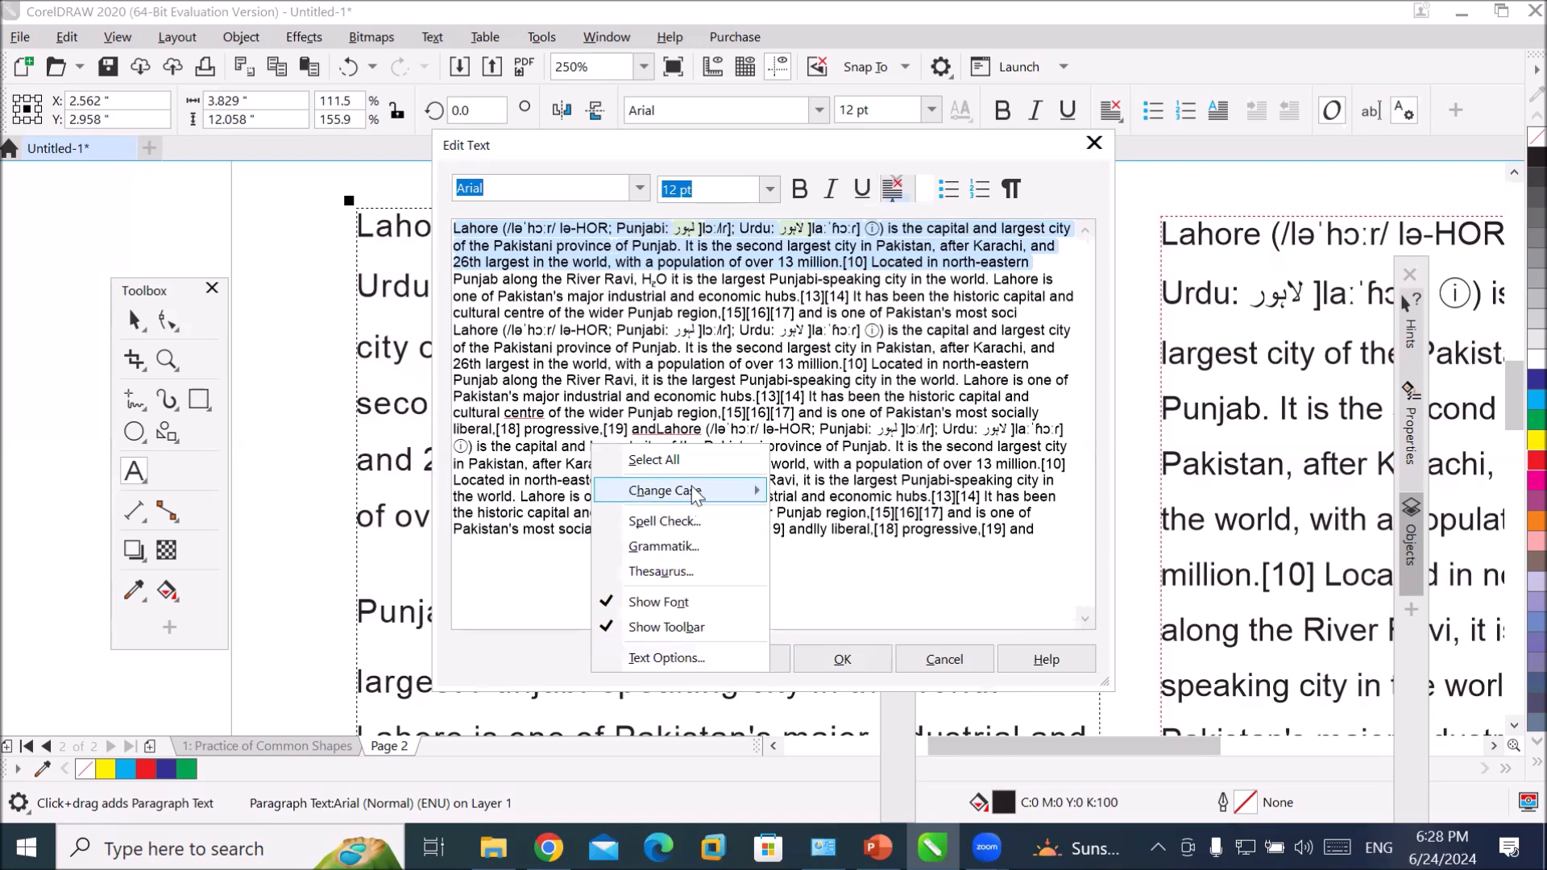
{"action": "mouse_move", "coordinate": [695, 492]}
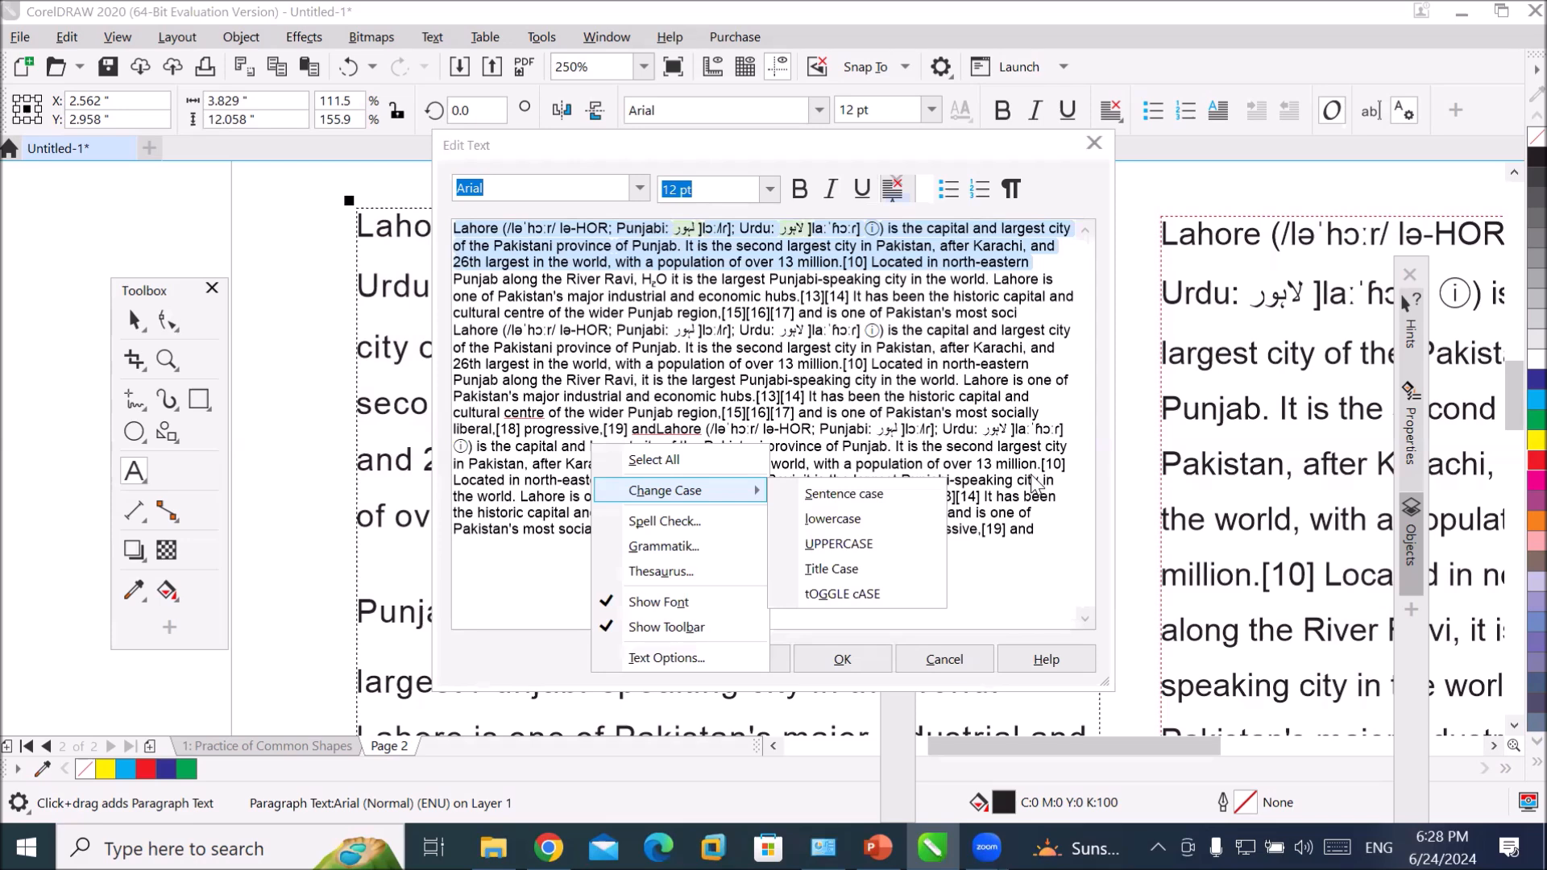
{"action": "key", "text": "Escape"}
{"action": "left_click", "coordinate": [943, 659]}
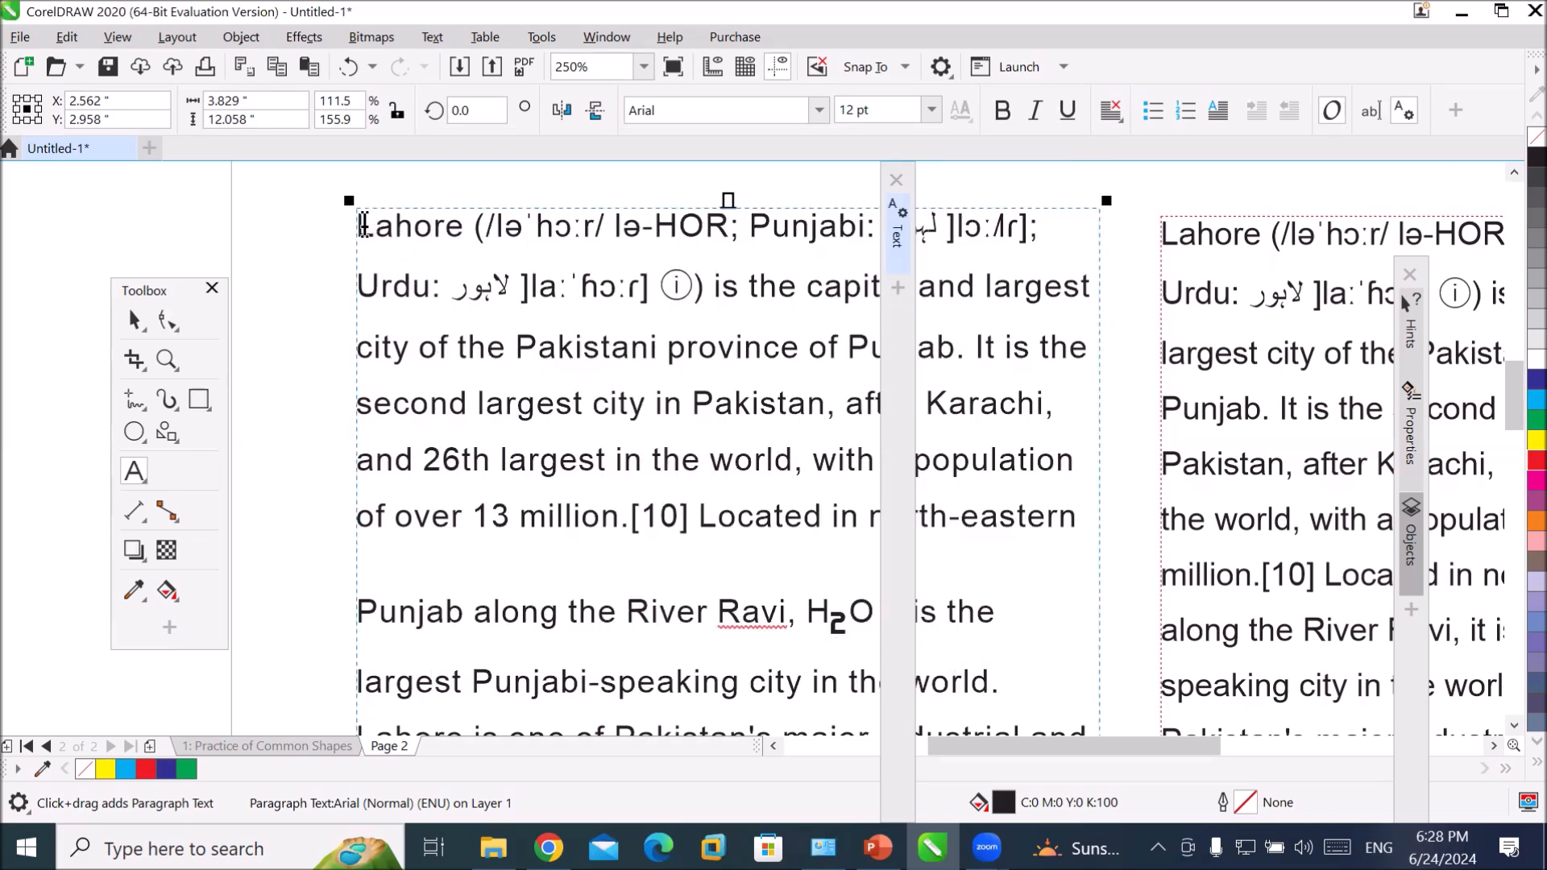
- Open the first paragraph frame in the Edit Text dialog, select all its text, change the case to UPPERCASE and apply it
{"action": "left_click_drag", "start_coordinate": [363, 224], "coordinate": [1096, 543]}
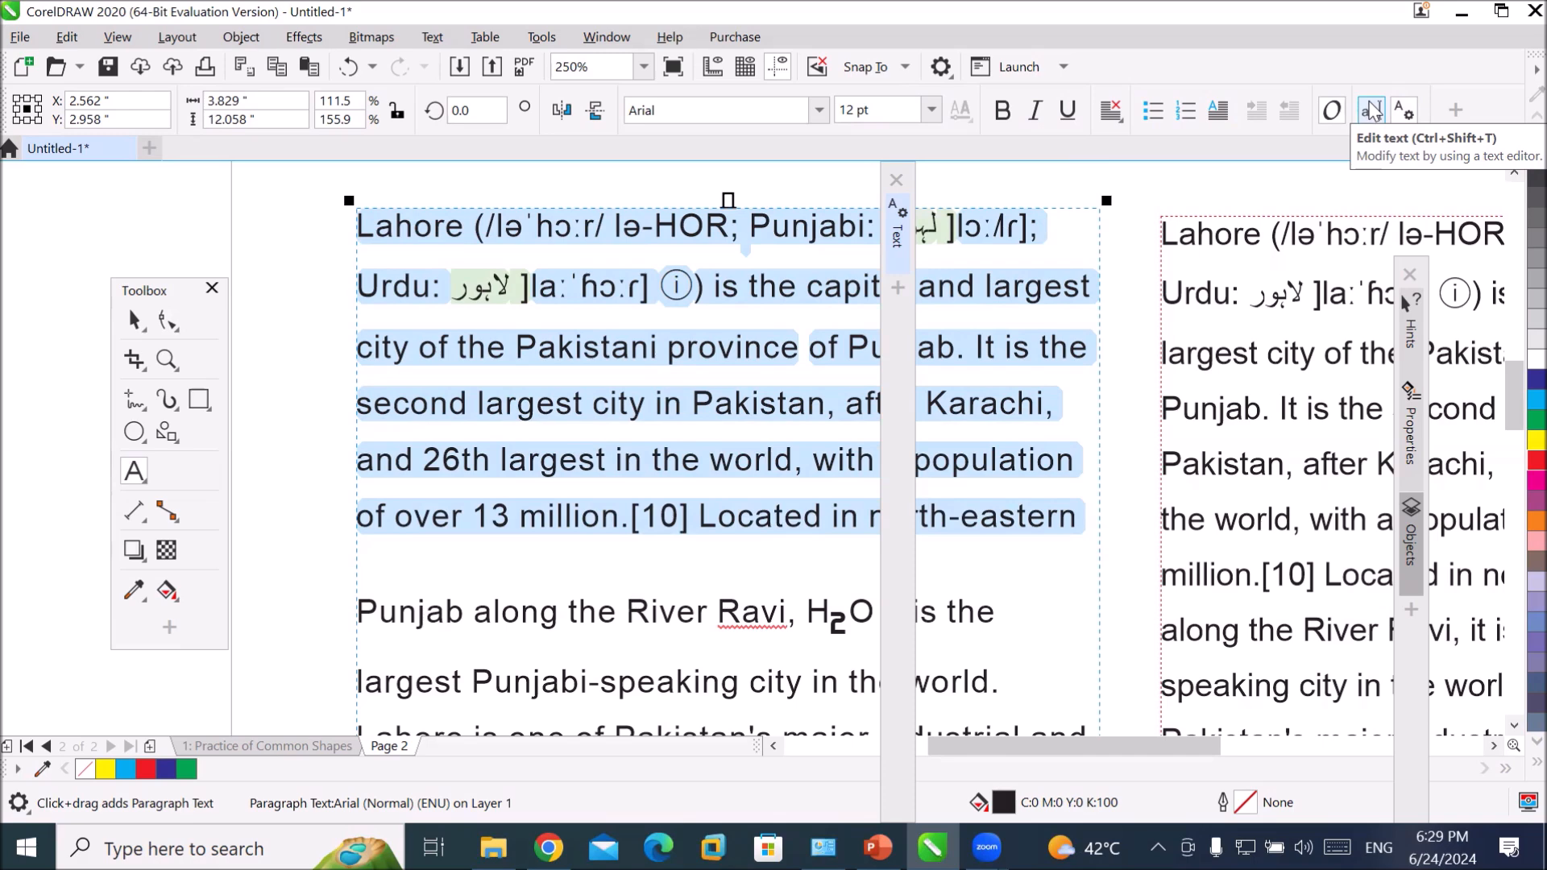
{"action": "left_click", "coordinate": [1371, 109]}
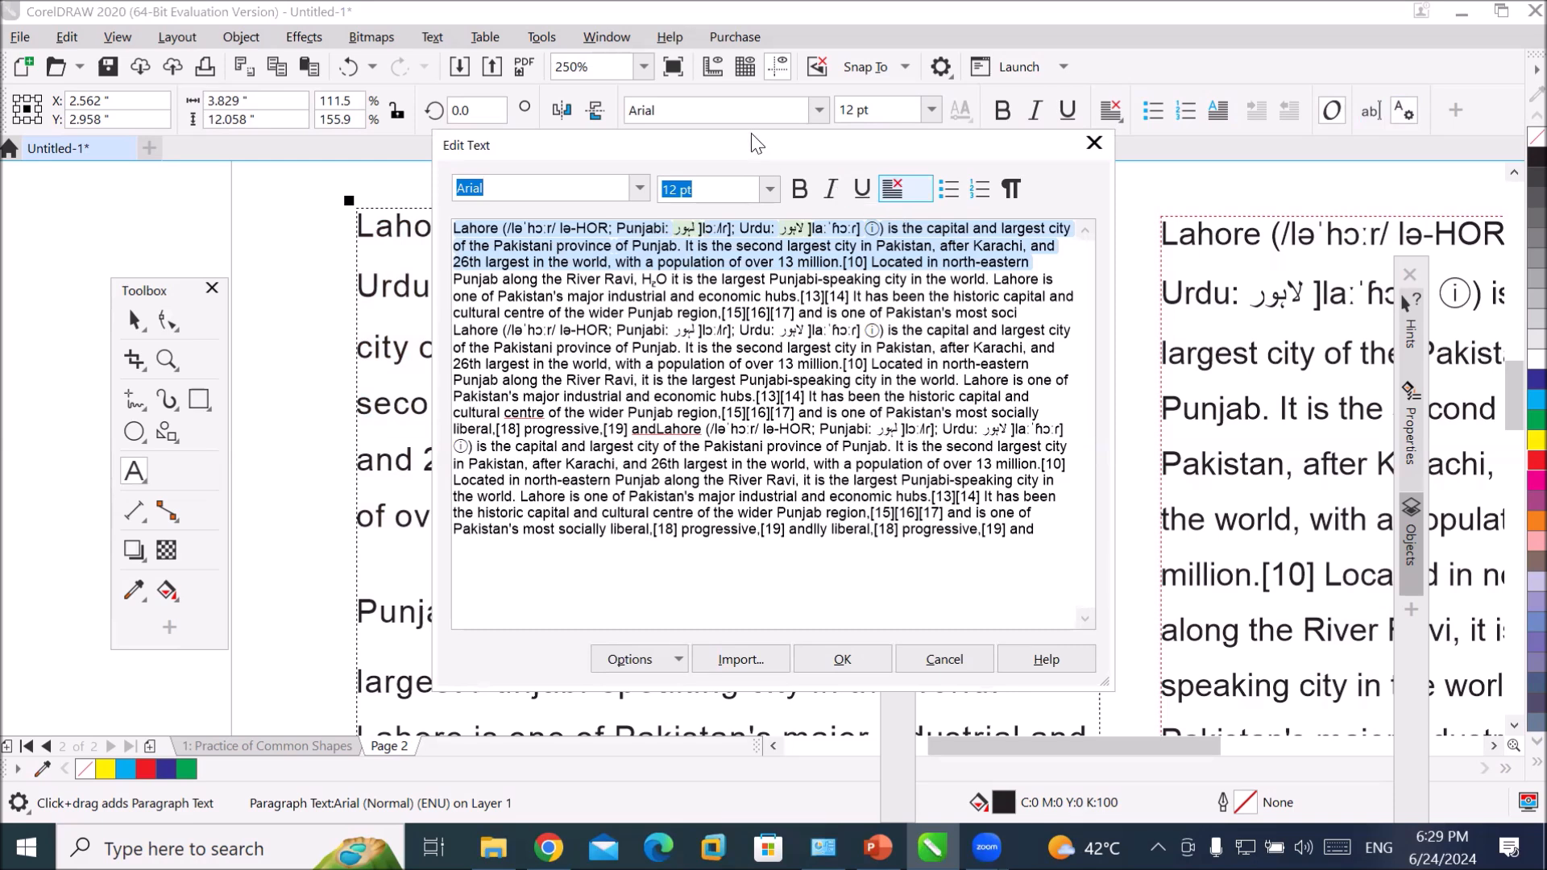
{"action": "left_click_drag", "start_coordinate": [752, 135], "coordinate": [639, 108]}
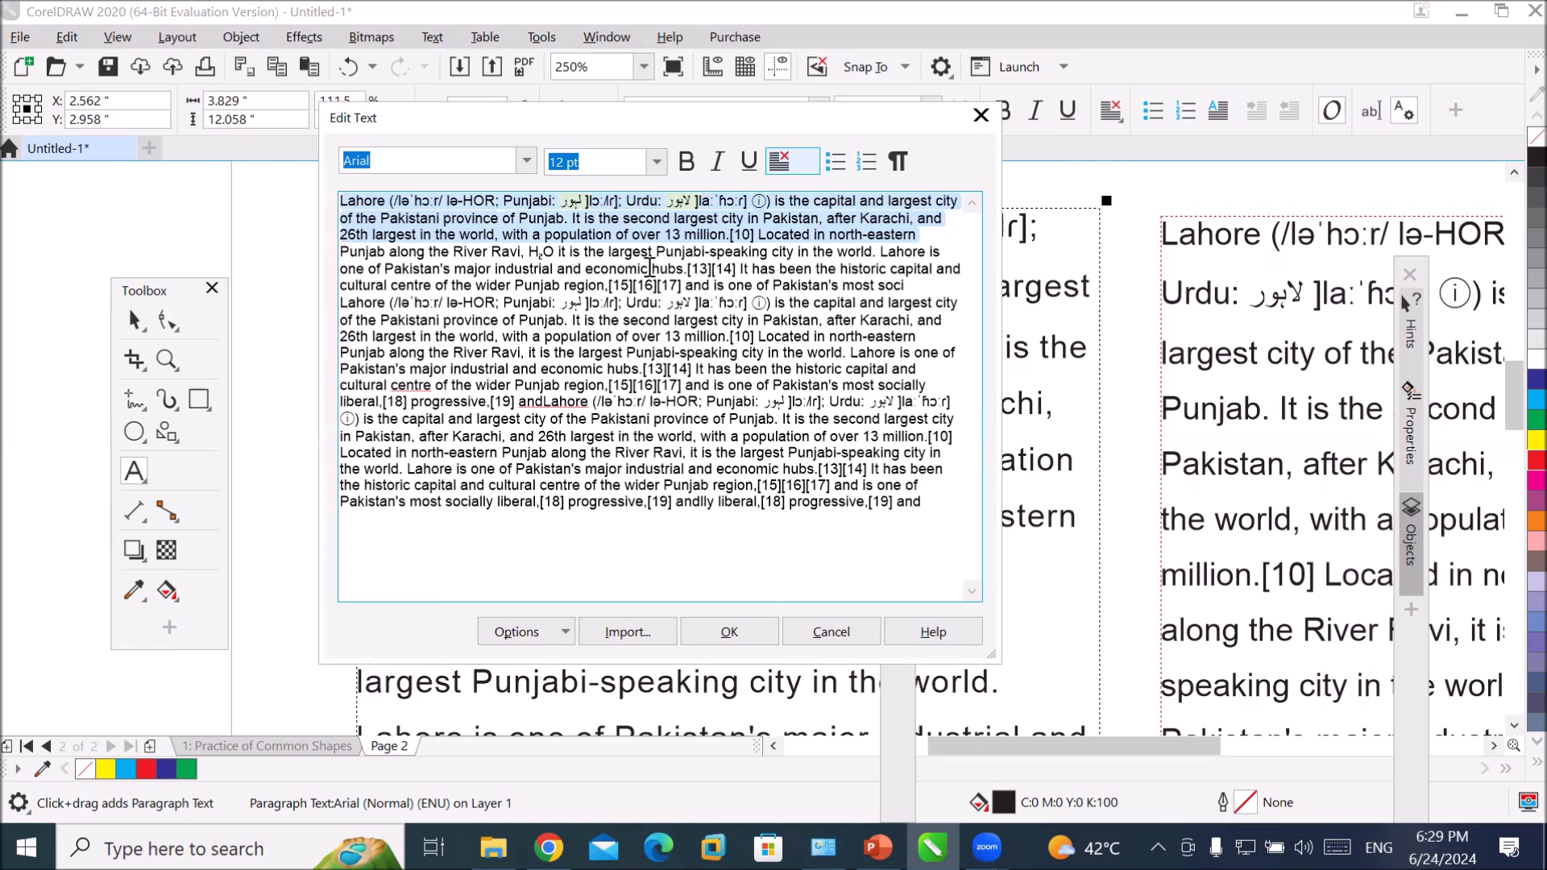
{"action": "left_click", "coordinate": [621, 236]}
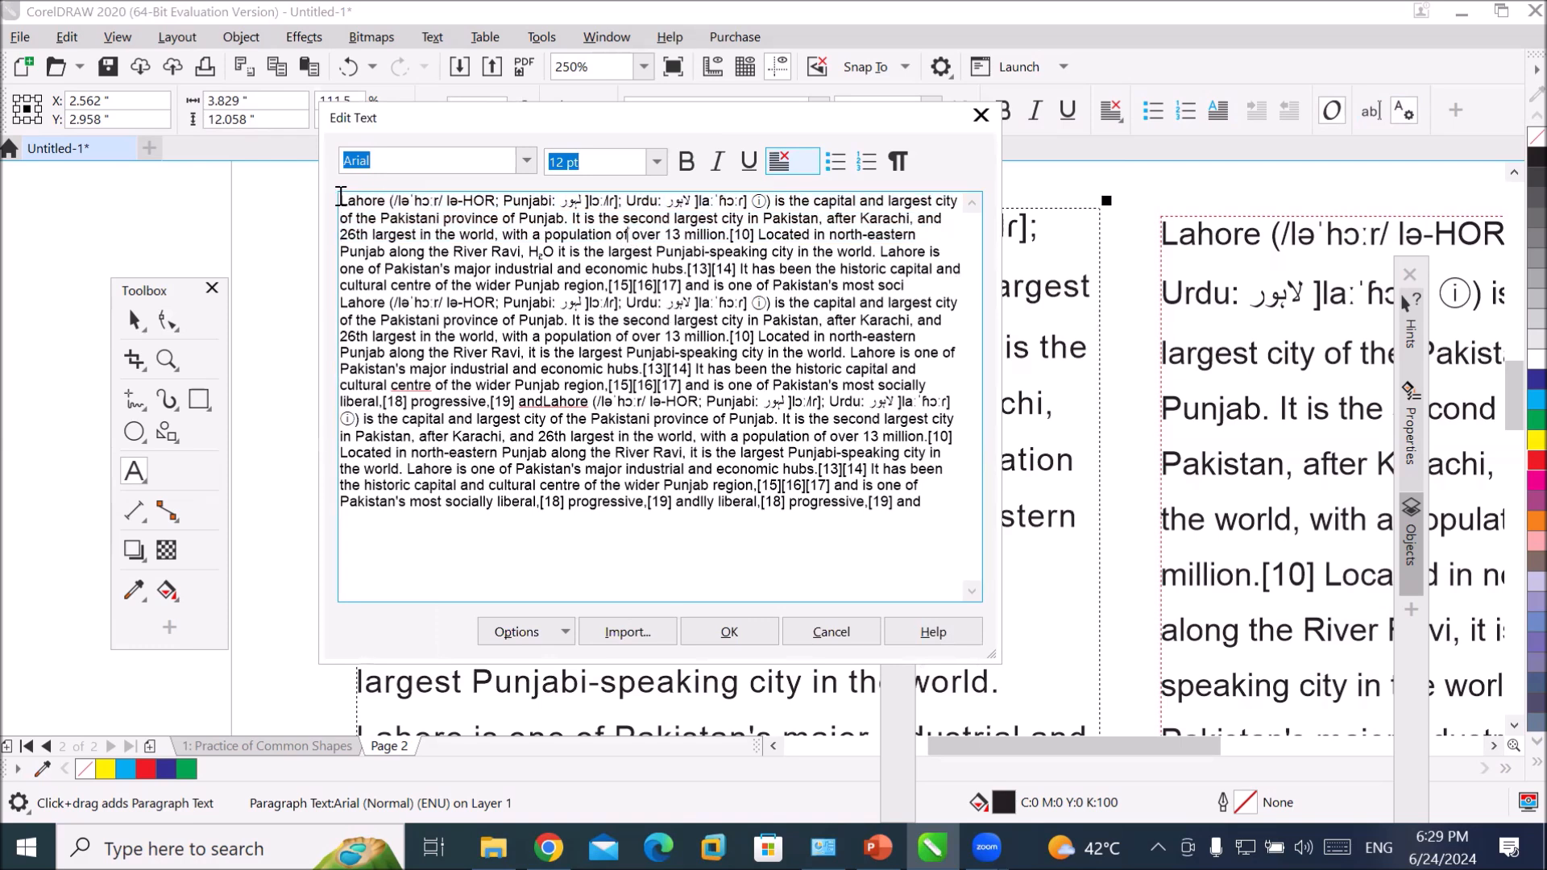
{"action": "left_click_drag", "start_coordinate": [341, 198], "coordinate": [921, 518]}
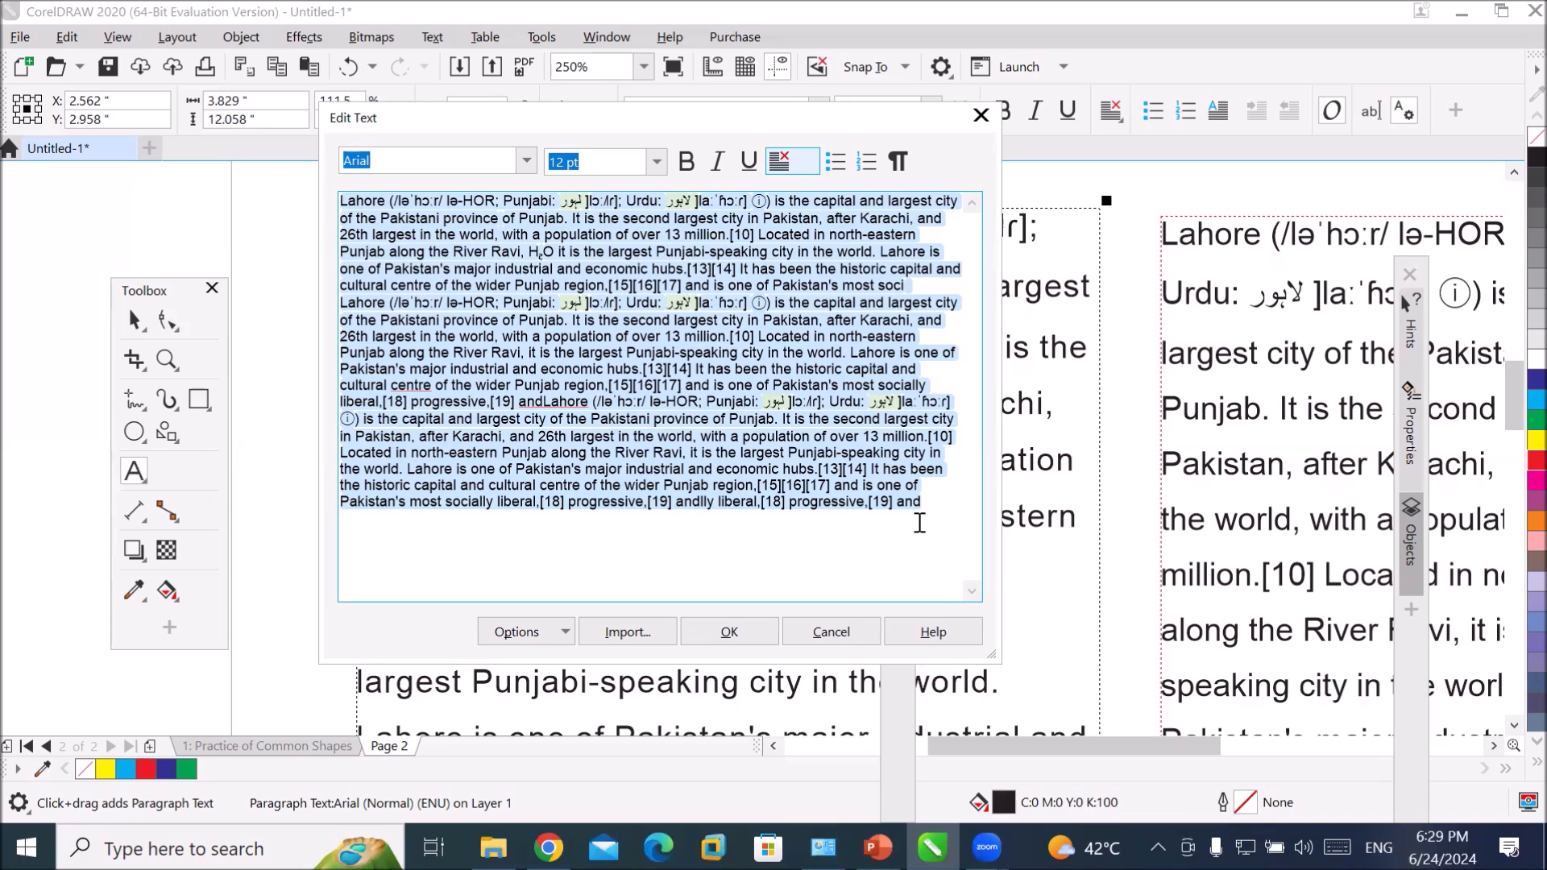
{"action": "left_click", "coordinate": [562, 626]}
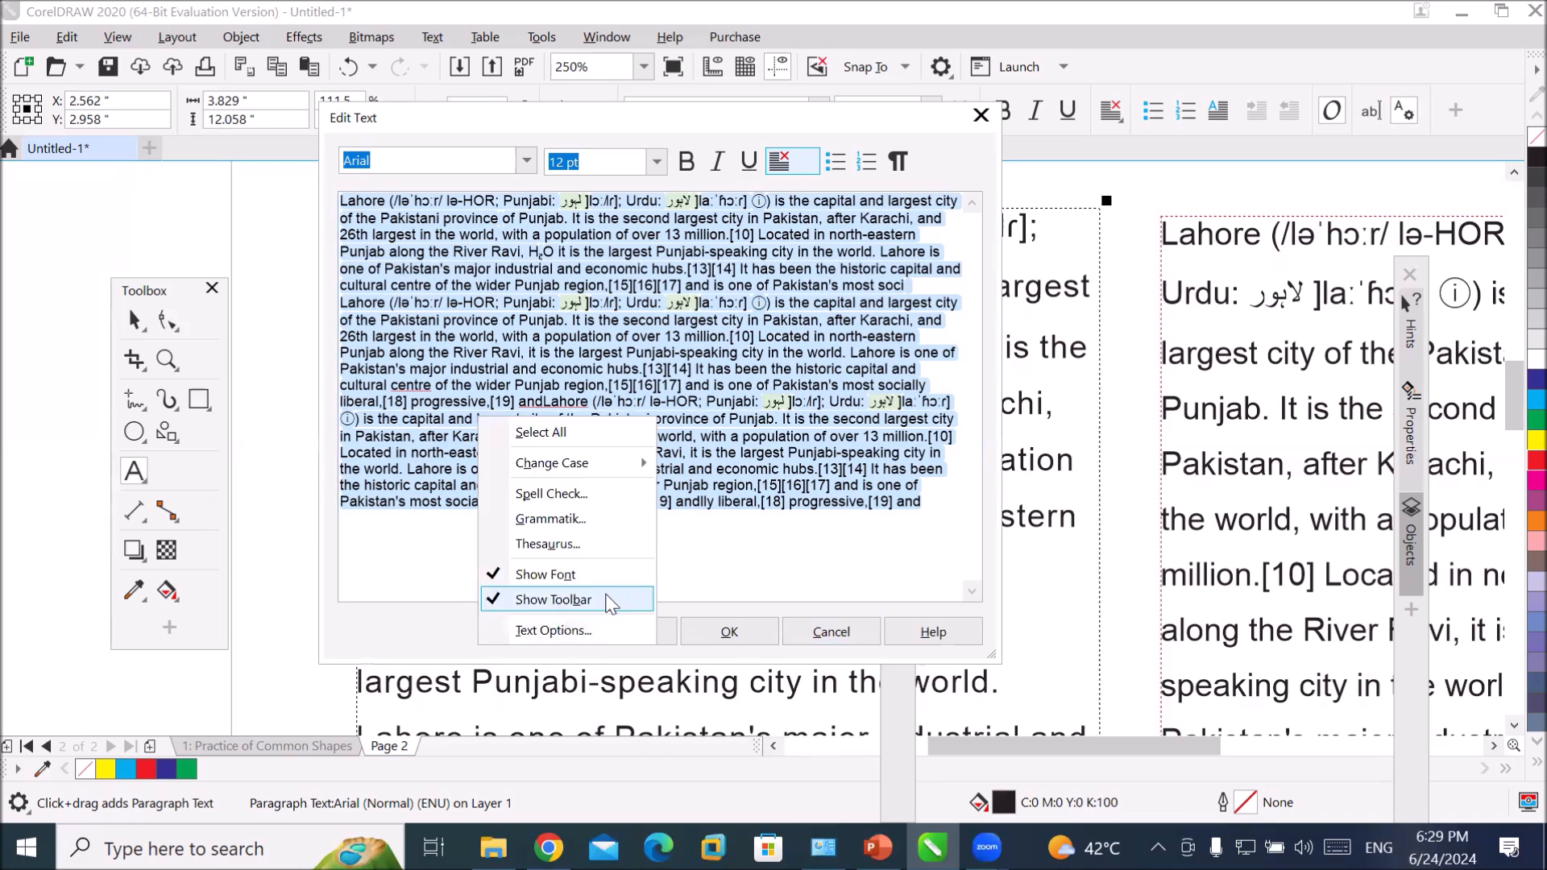
{"action": "mouse_move", "coordinate": [645, 464]}
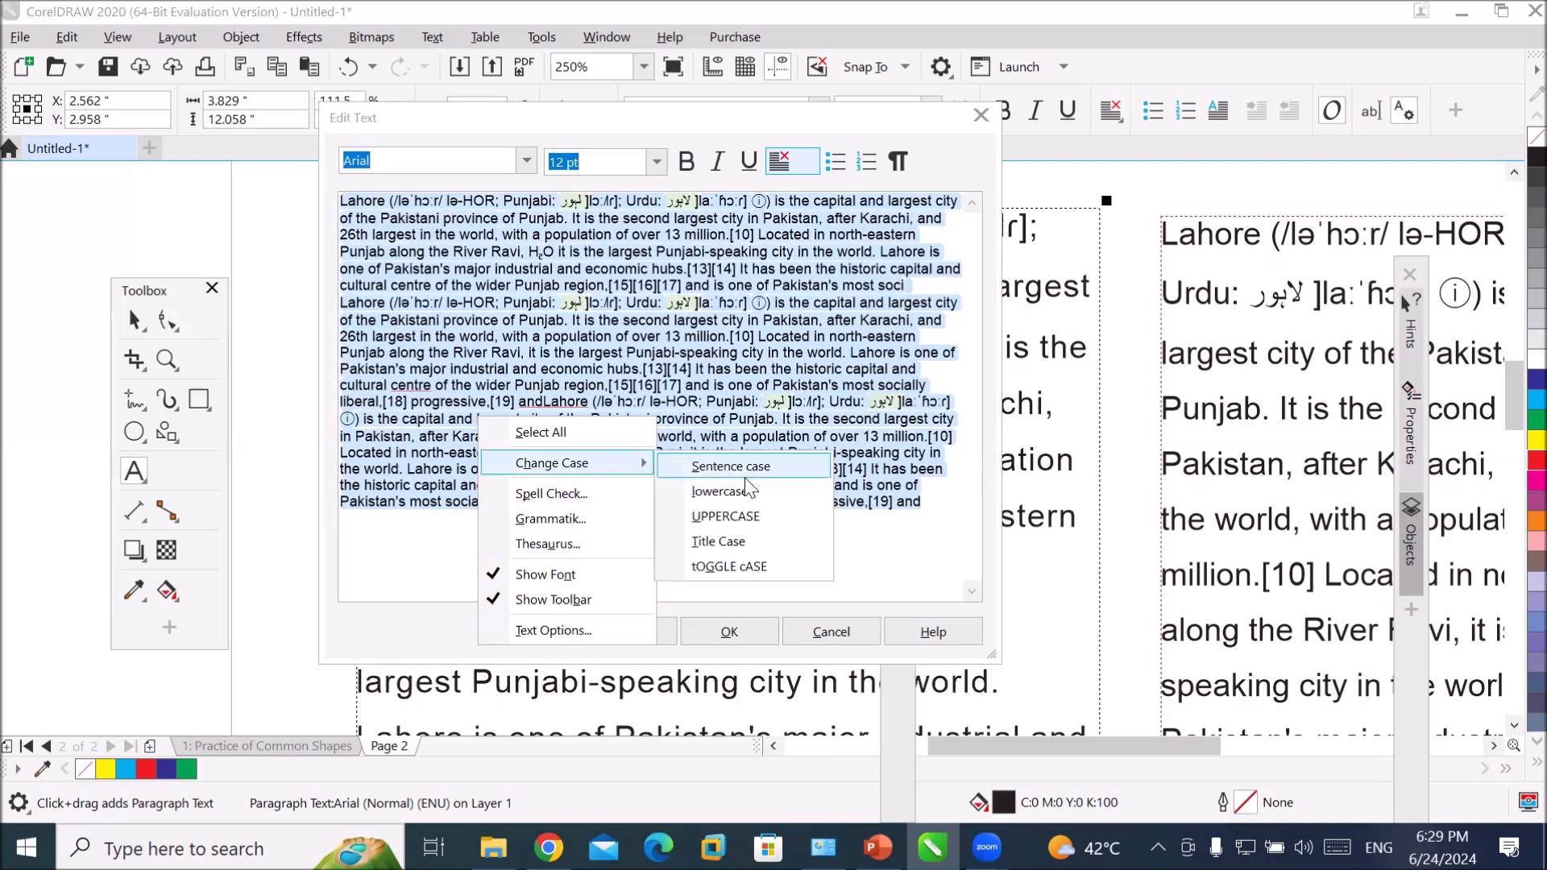
{"action": "left_click", "coordinate": [781, 518]}
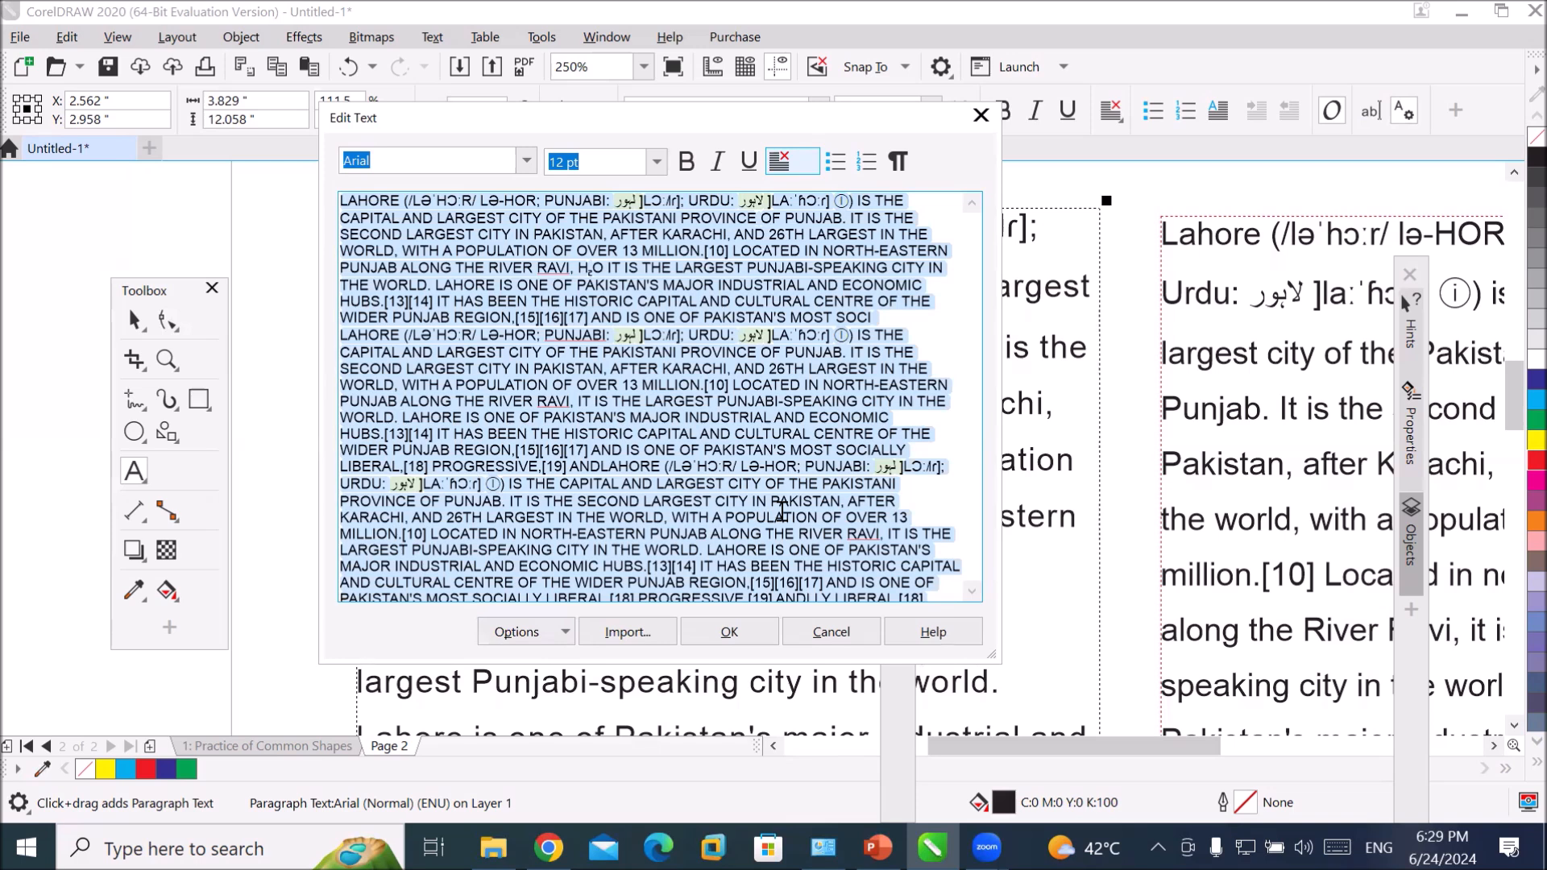
{"action": "left_click", "coordinate": [738, 630]}
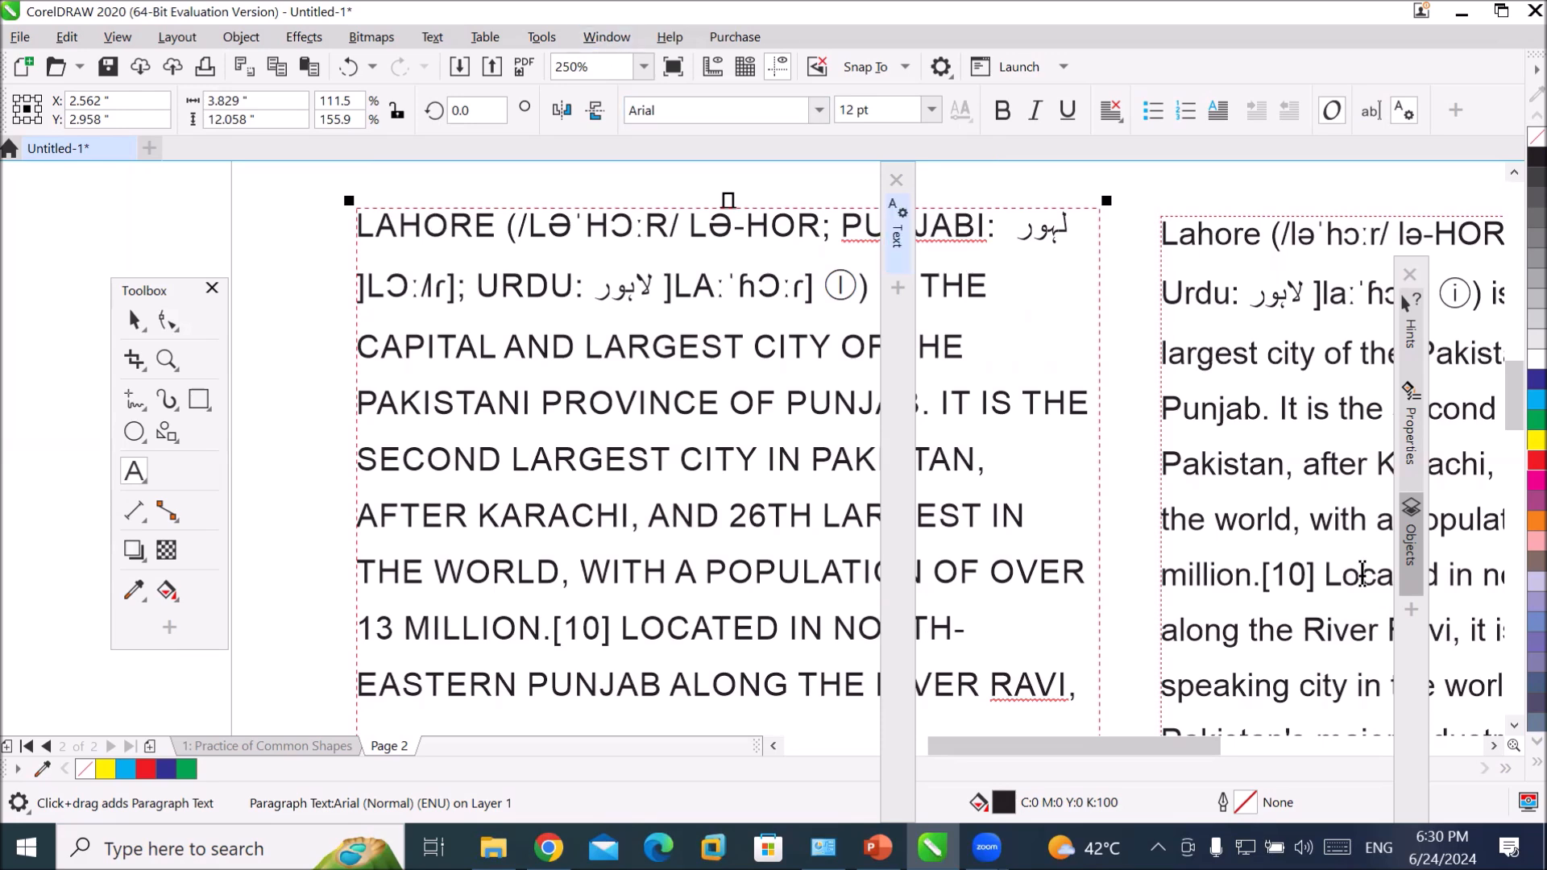
- Open the second paragraph frame in the Edit Text dialog and set the passage from "economic hubs" to the next "Punjabi:" in Franklin Gothic Heavy
{"action": "left_click", "coordinate": [1492, 744]}
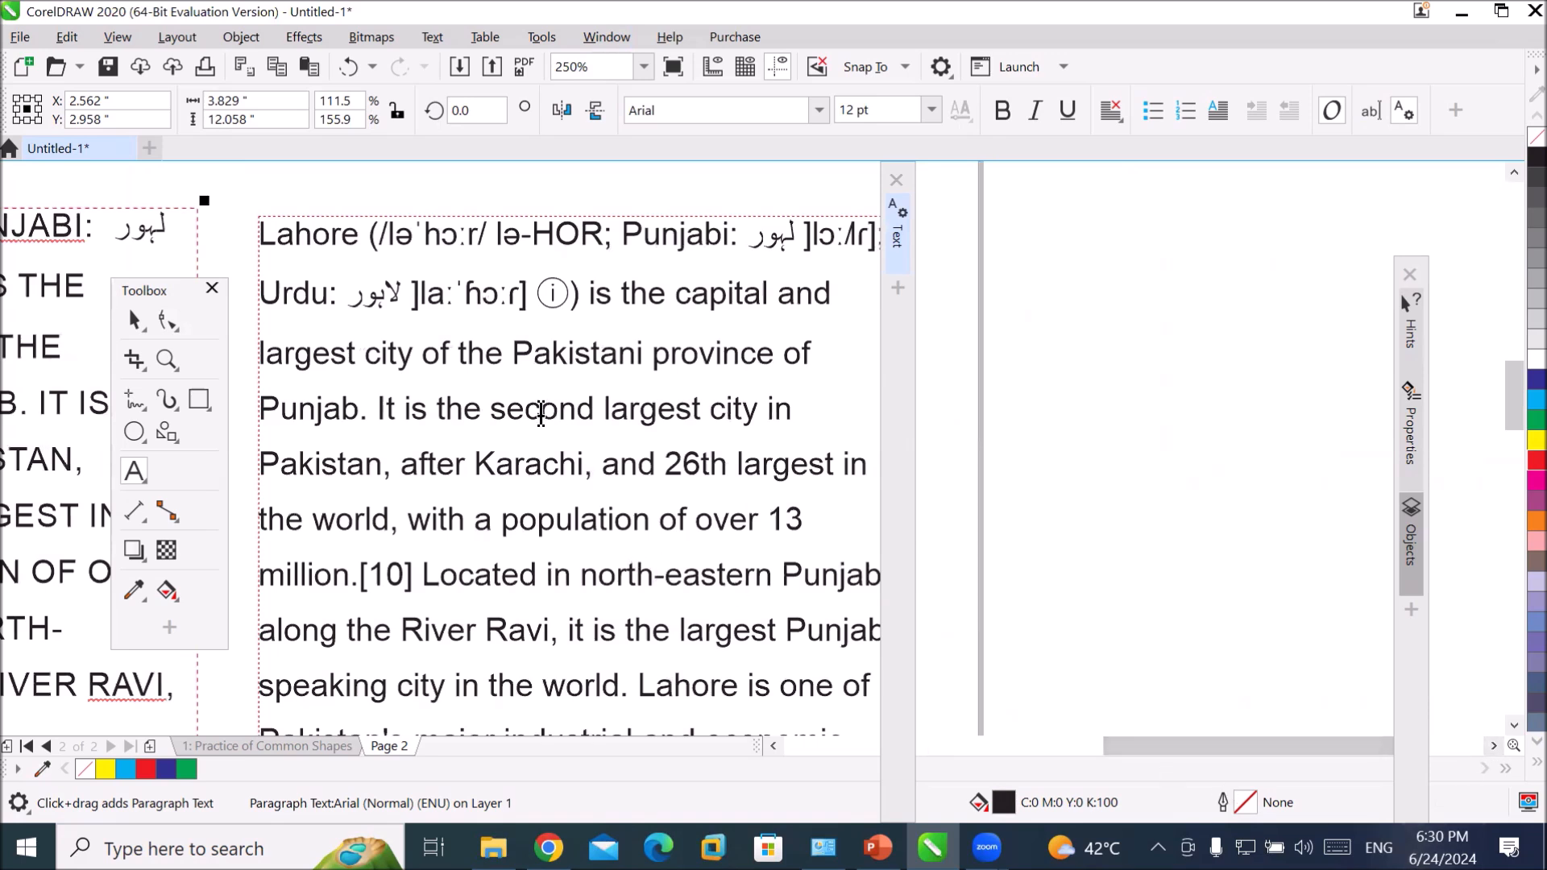
{"action": "left_click", "coordinate": [386, 241]}
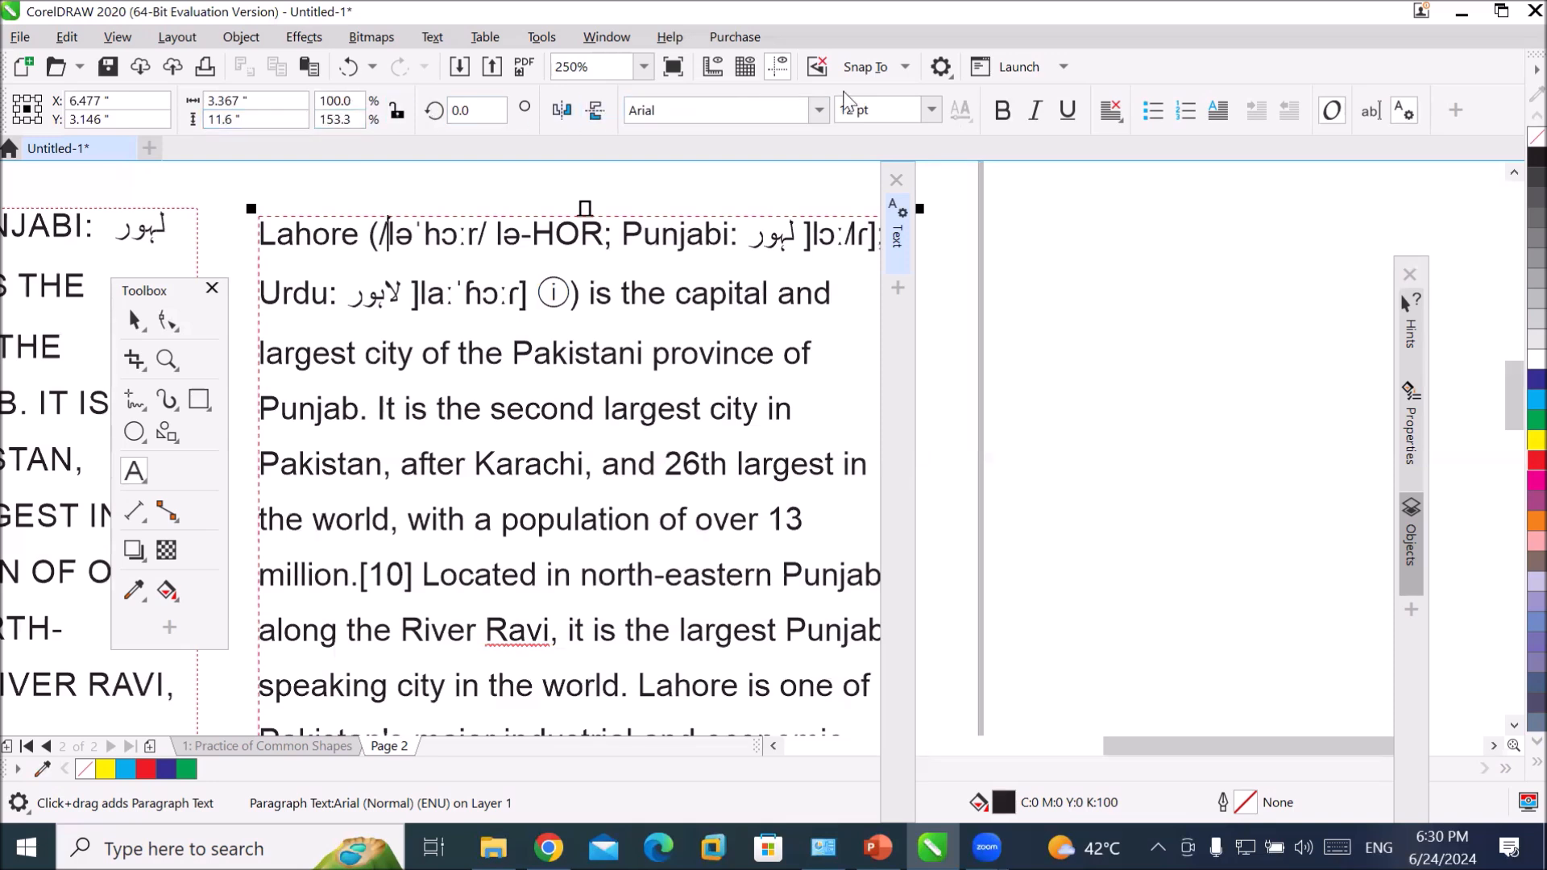
{"action": "left_click", "coordinate": [1369, 113]}
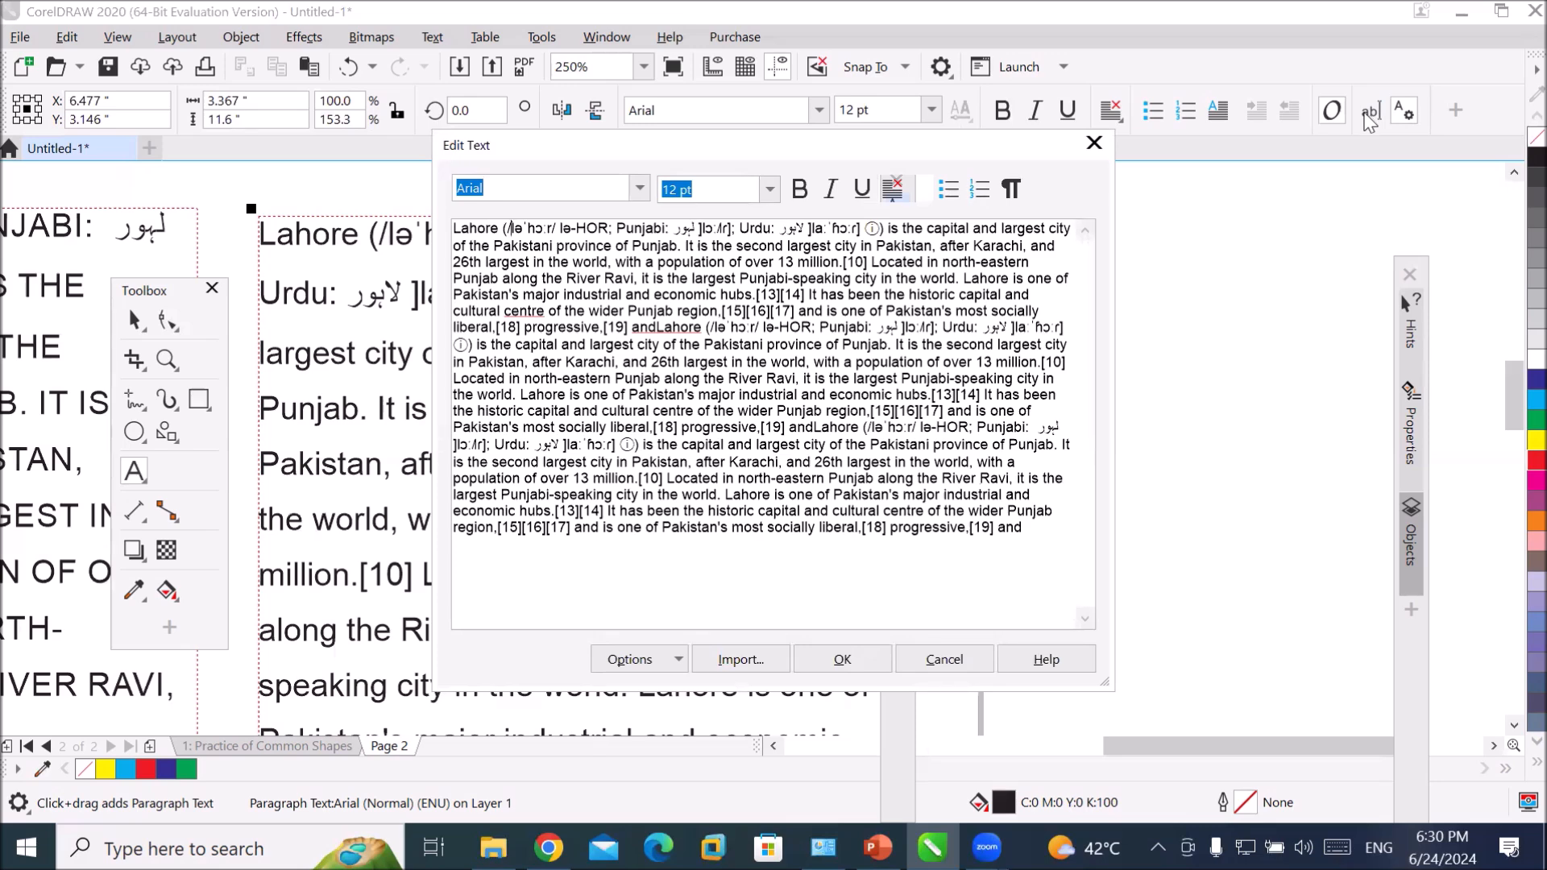
{"action": "left_click_drag", "start_coordinate": [652, 294], "coordinate": [896, 321]}
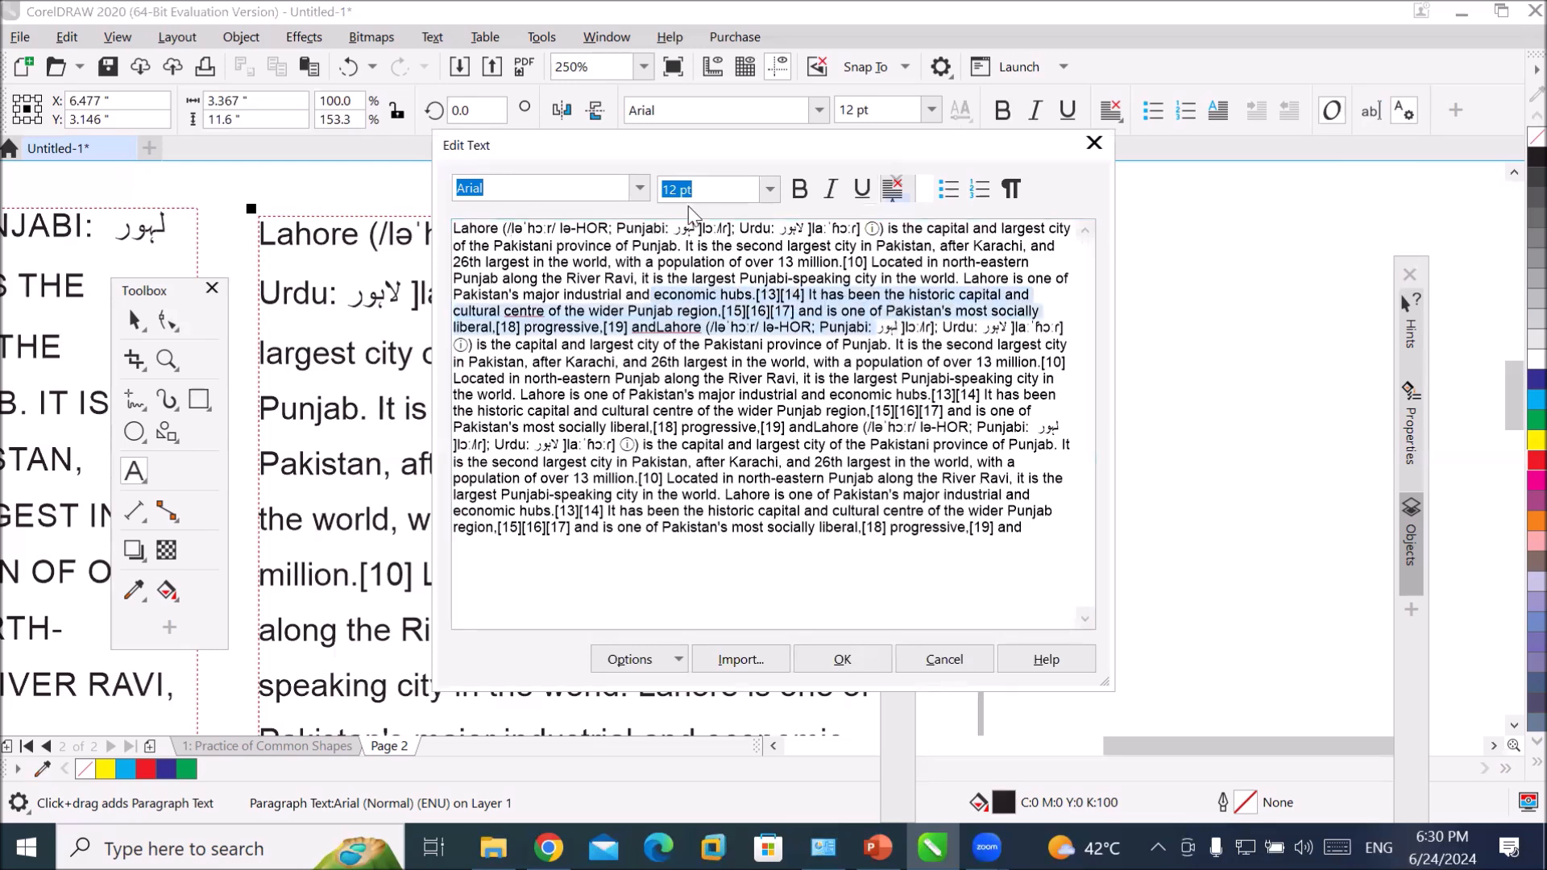
{"action": "left_click", "coordinate": [640, 188]}
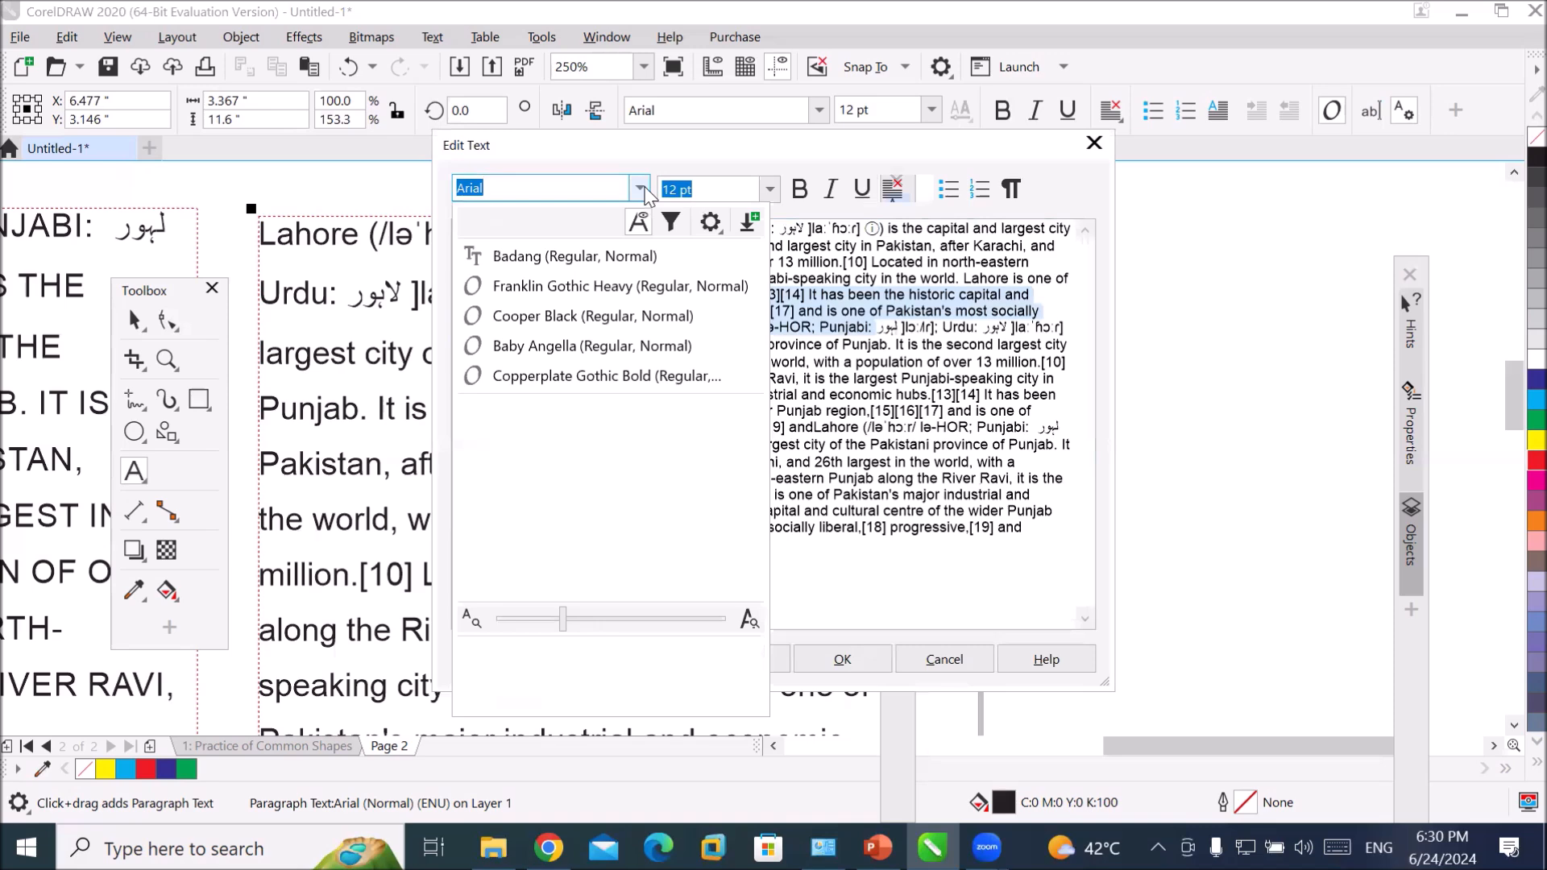
{"action": "left_click", "coordinate": [616, 286]}
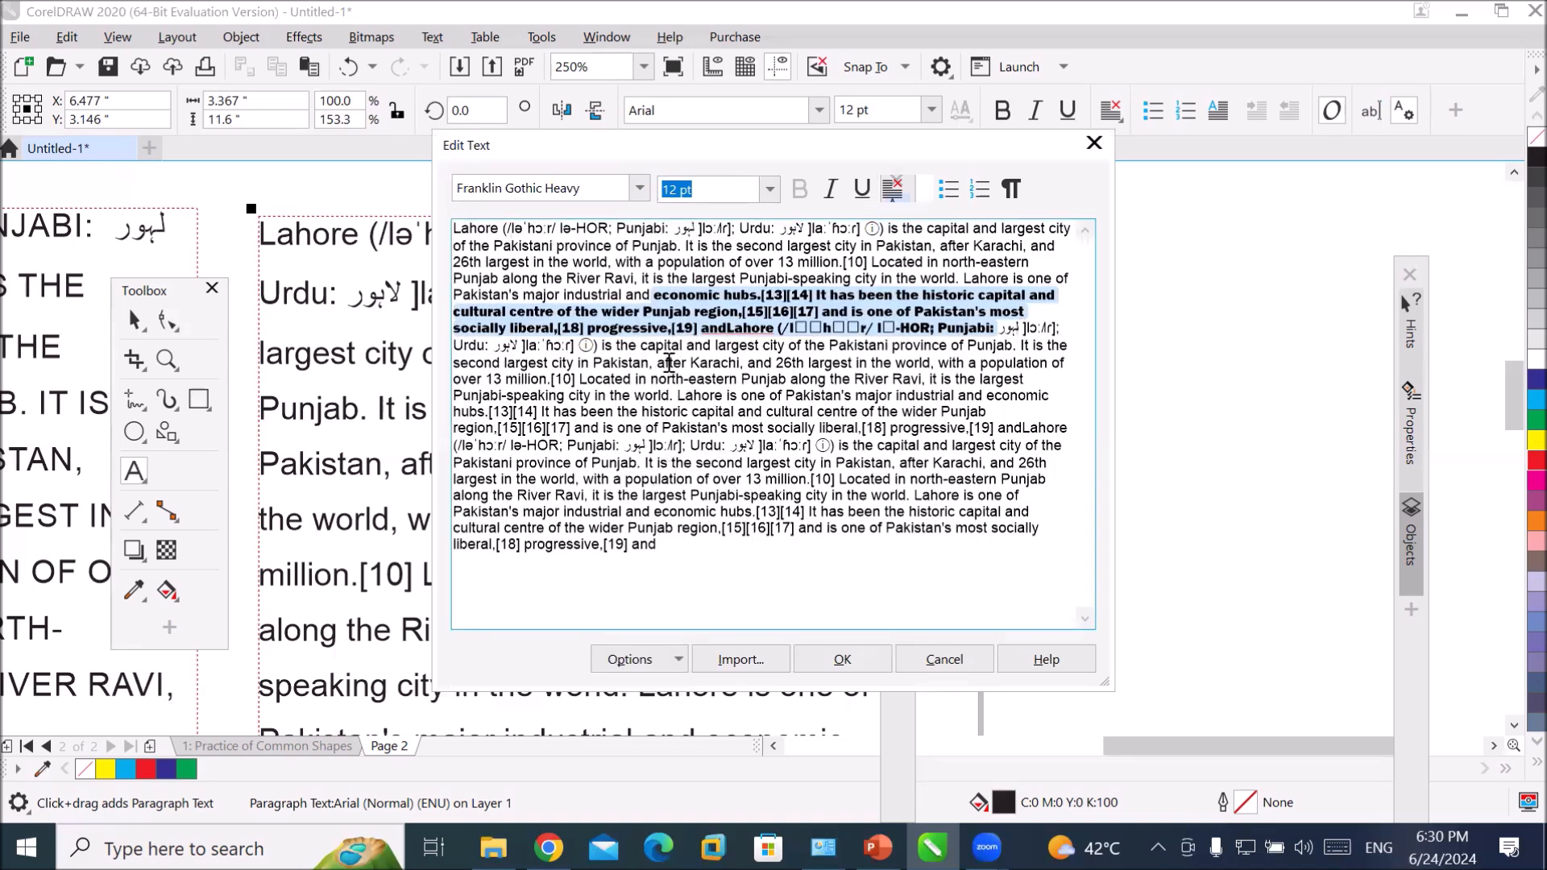
- Set the words "after Karachi" in the second frame's text to 24 pt, bold, italic and underlined
{"action": "left_click_drag", "start_coordinate": [657, 363], "coordinate": [739, 363]}
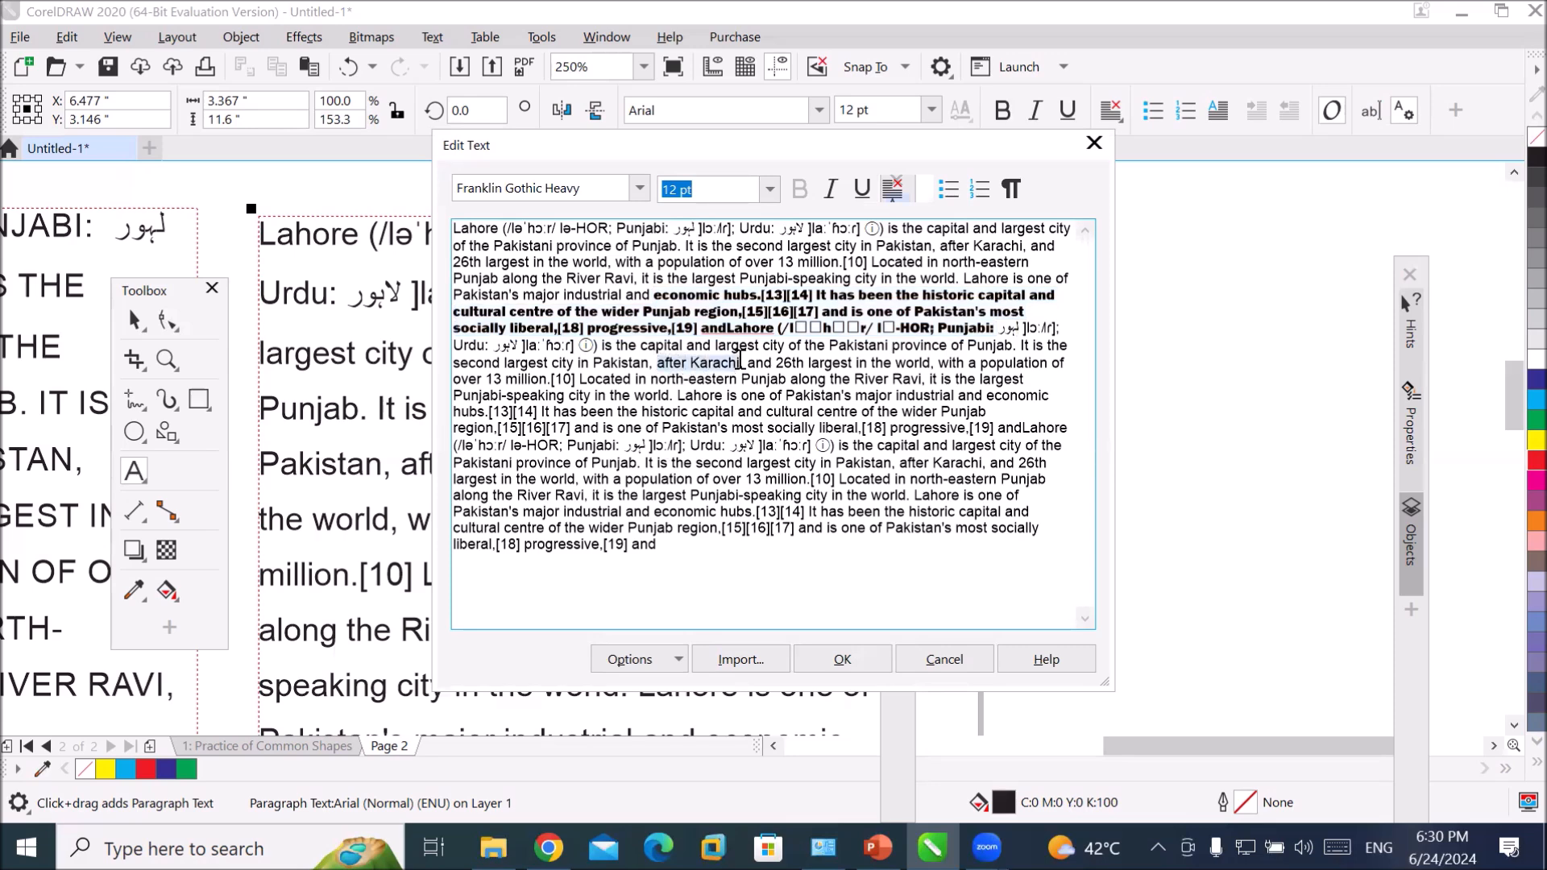
{"action": "left_click", "coordinate": [770, 190]}
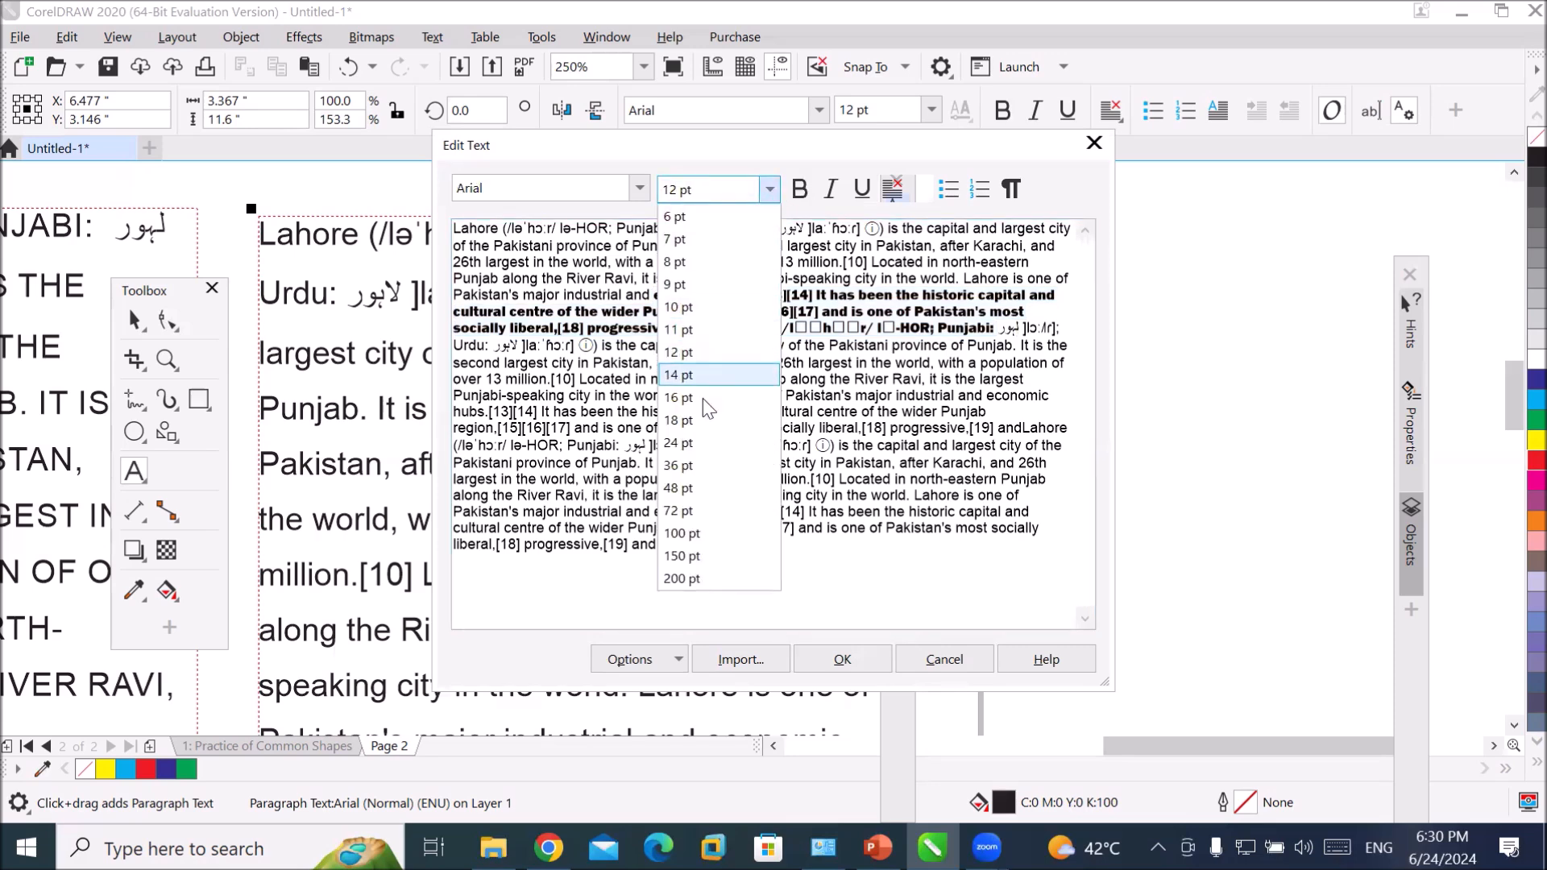
{"action": "left_click", "coordinate": [709, 444]}
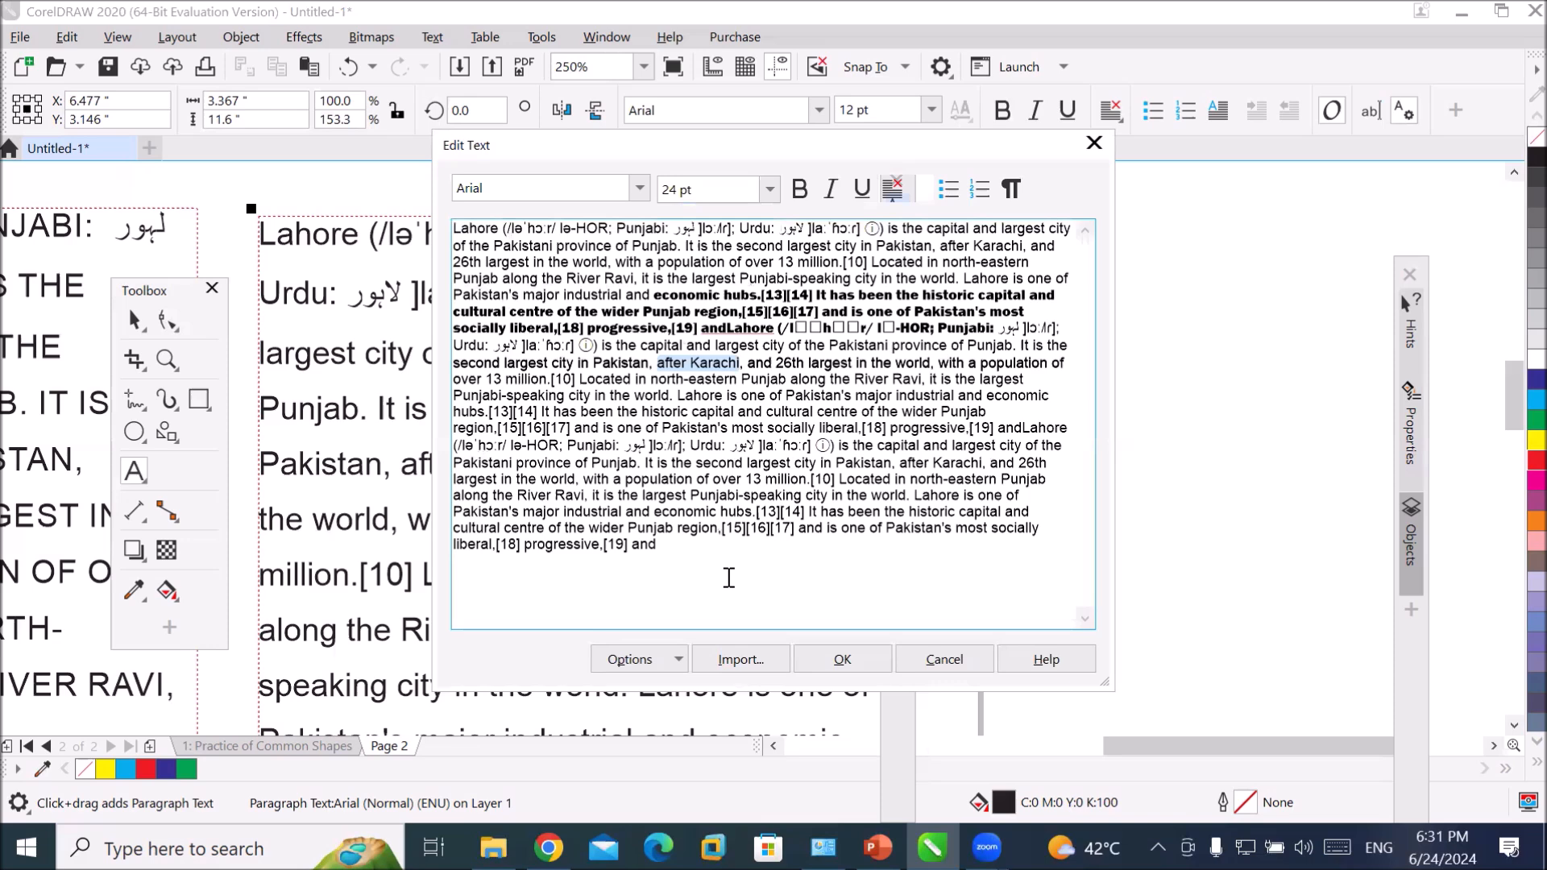
{"action": "left_click", "coordinate": [800, 191]}
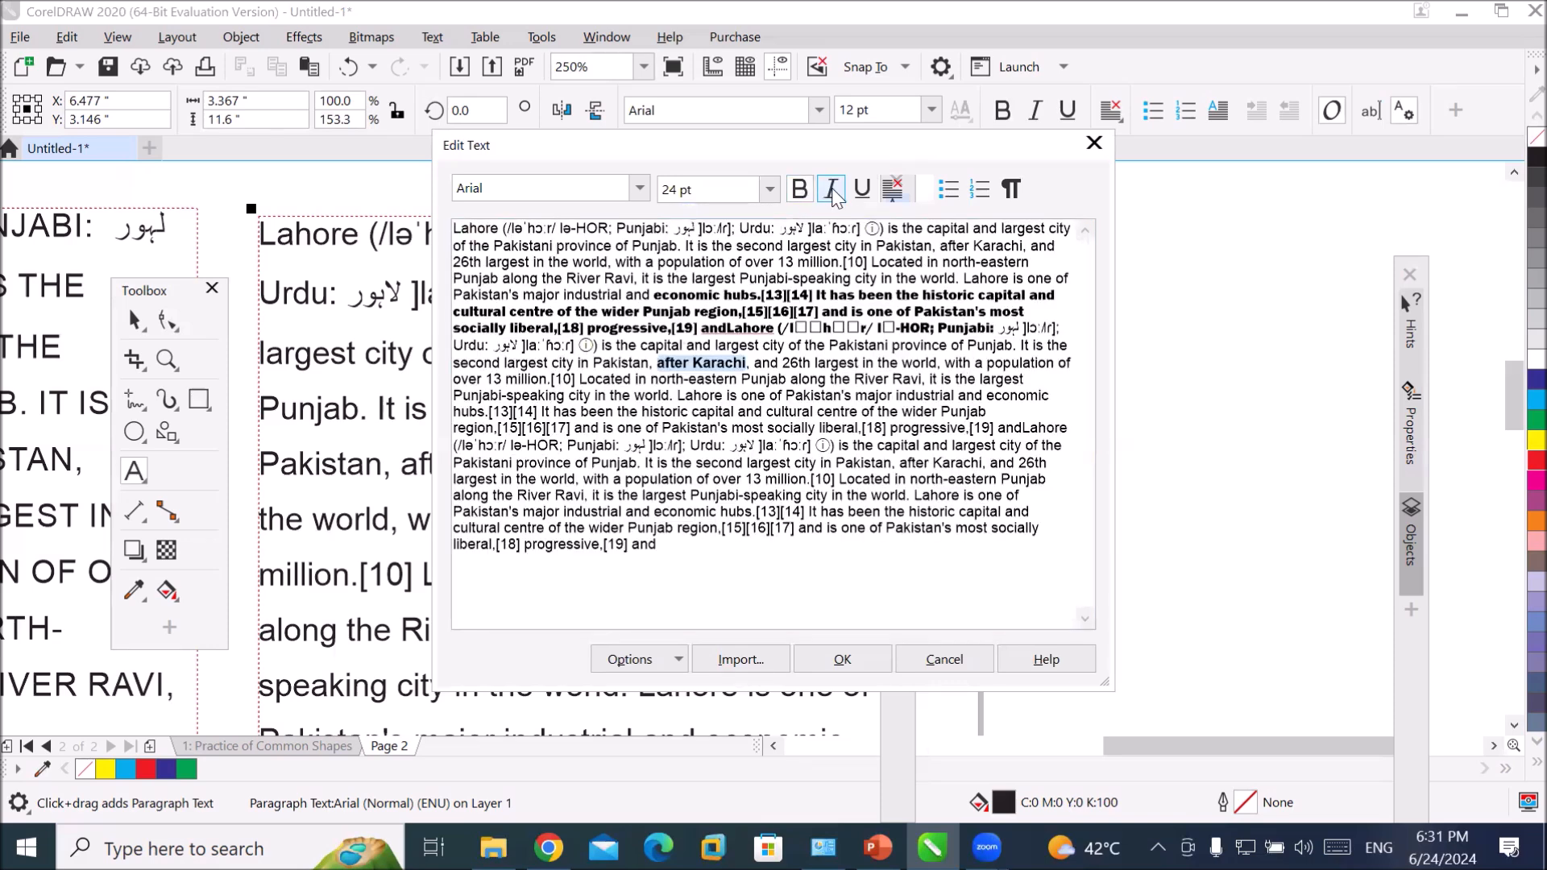
{"action": "left_click", "coordinate": [834, 195]}
{"action": "left_click", "coordinate": [861, 192]}
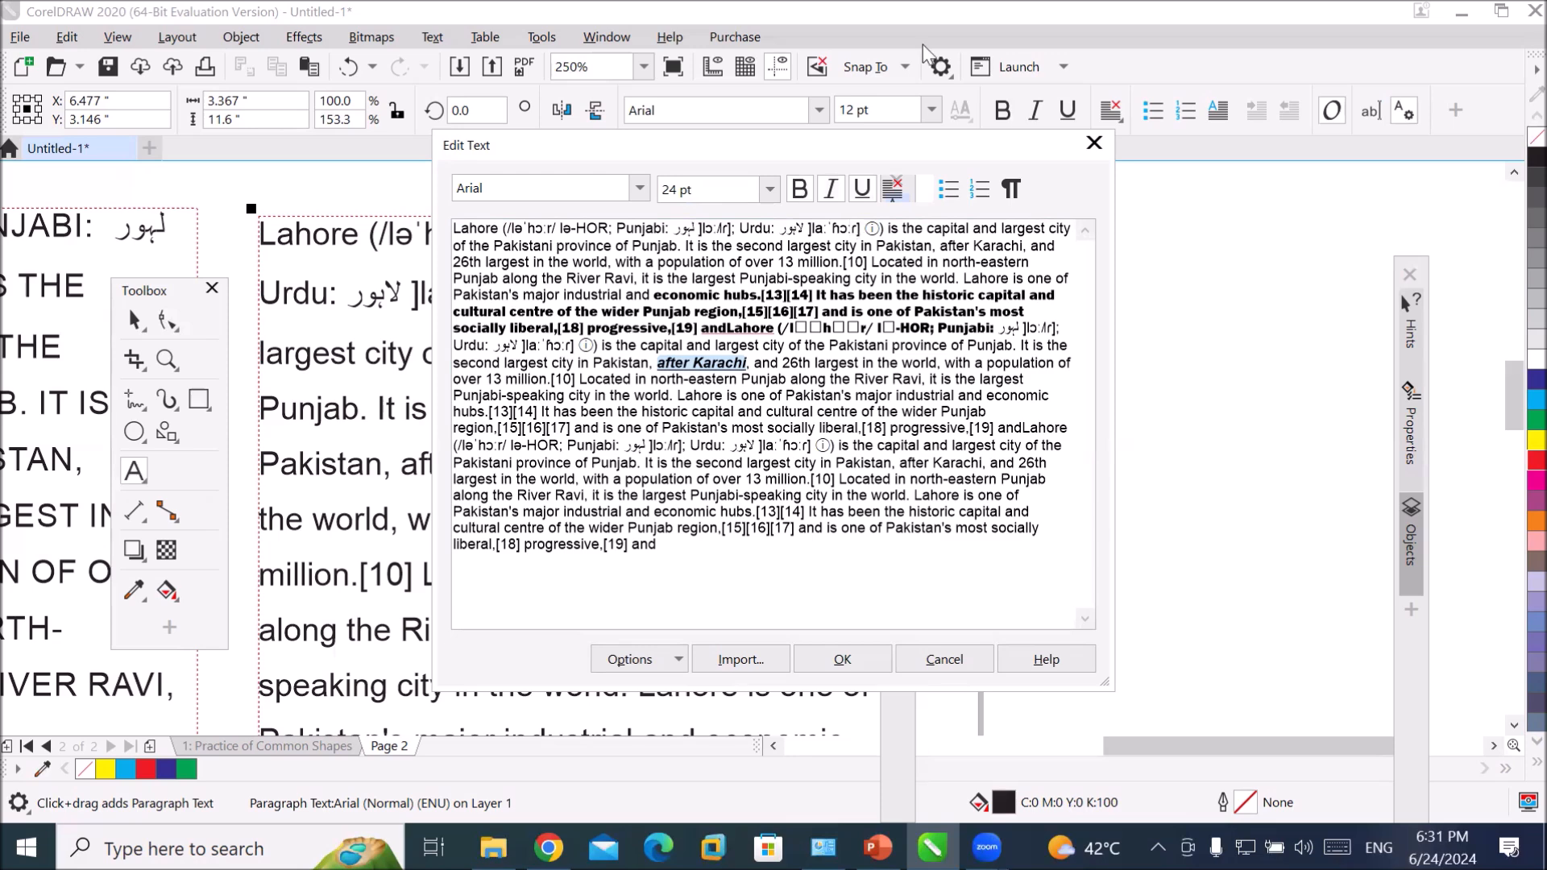
- Select the passage from "over 13 million" to the end of the text, try underlining it, and remove the underline
{"action": "left_click", "coordinate": [605, 327]}
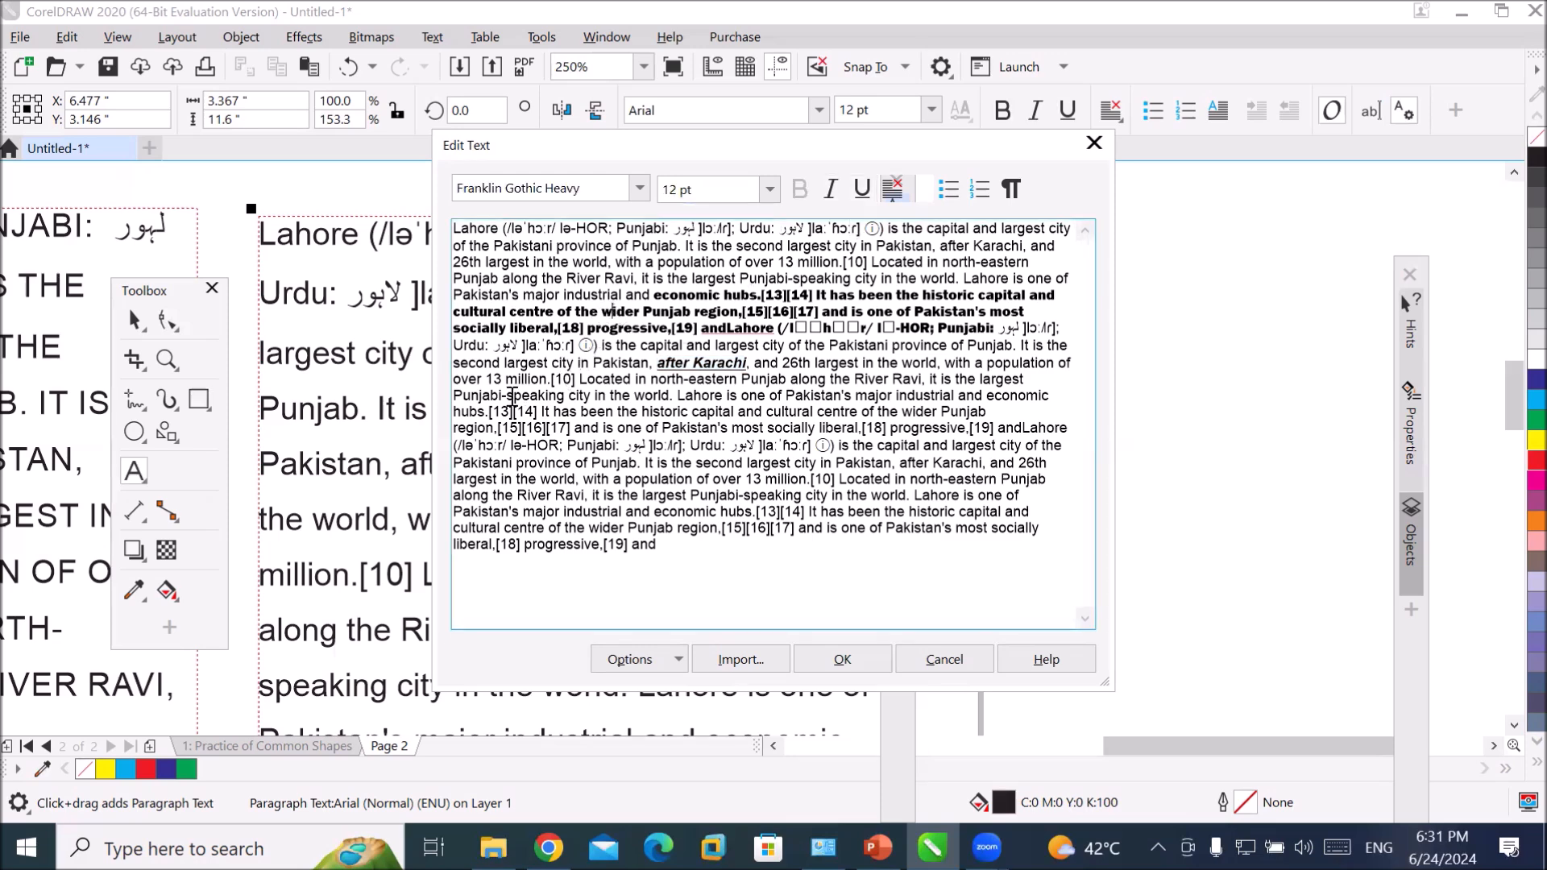
{"action": "left_click_drag", "start_coordinate": [454, 379], "coordinate": [706, 540]}
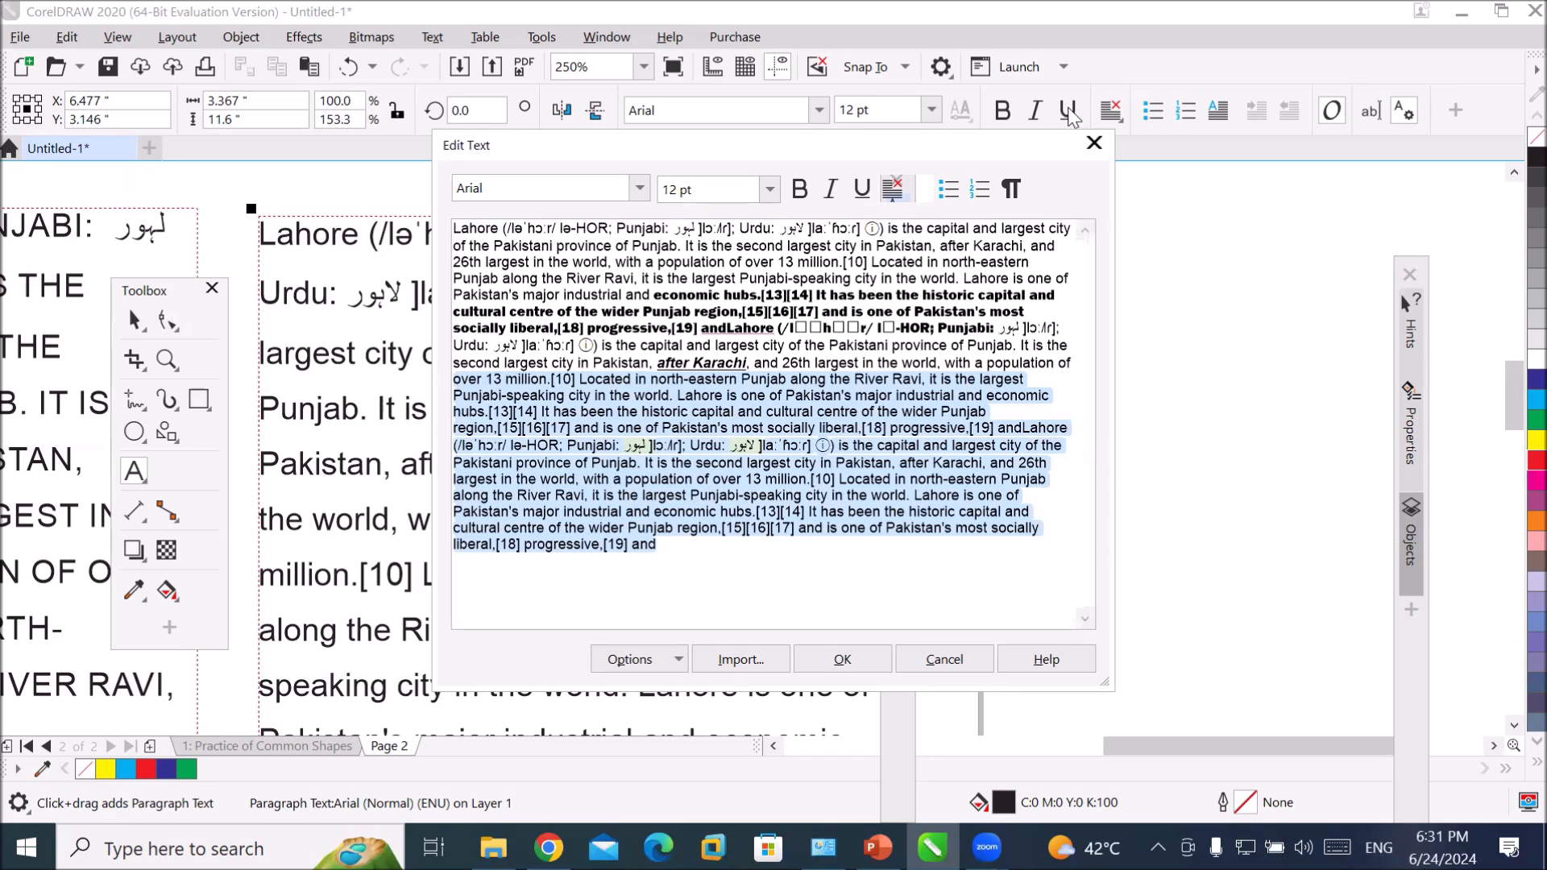
{"action": "left_click", "coordinate": [869, 193]}
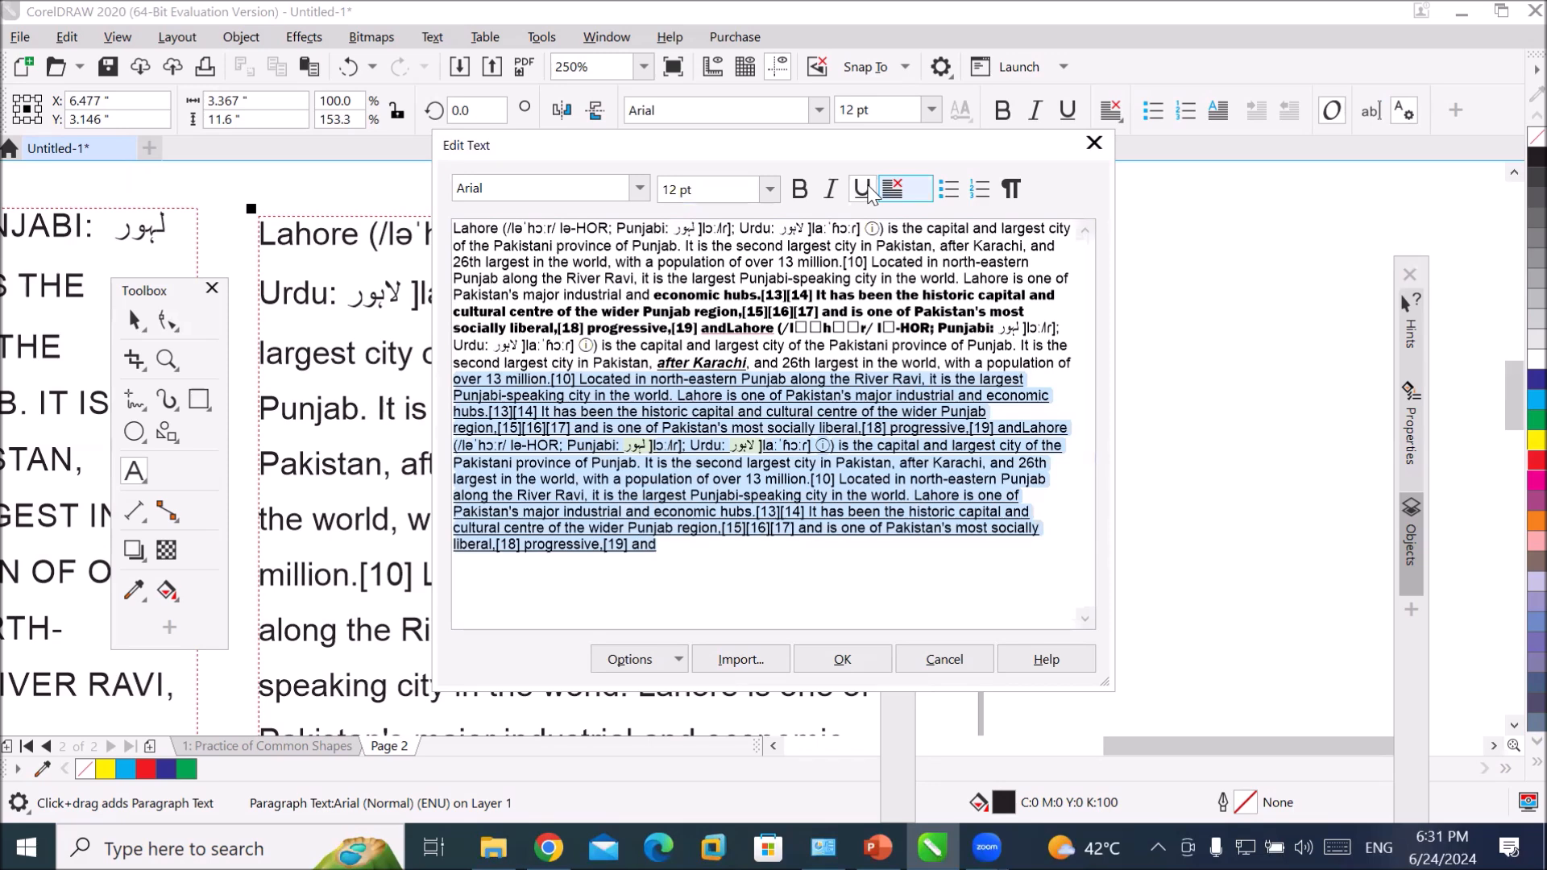
{"action": "left_click", "coordinate": [868, 193]}
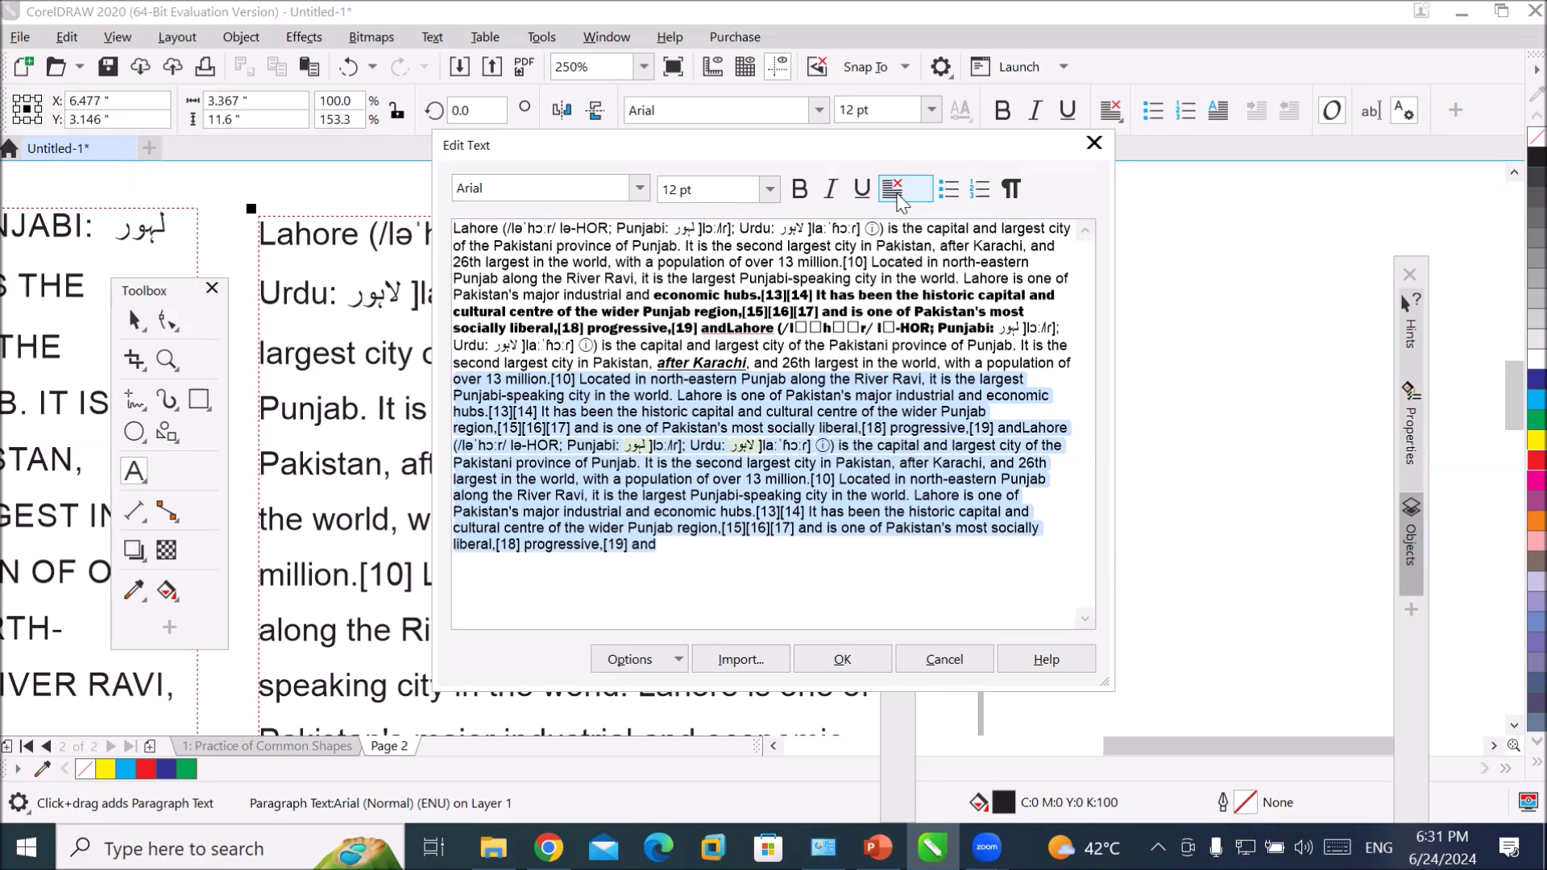
- Try both bullet and numbered list formatting on the paragraph, leaving it as a bulleted list
{"action": "left_click", "coordinate": [950, 195]}
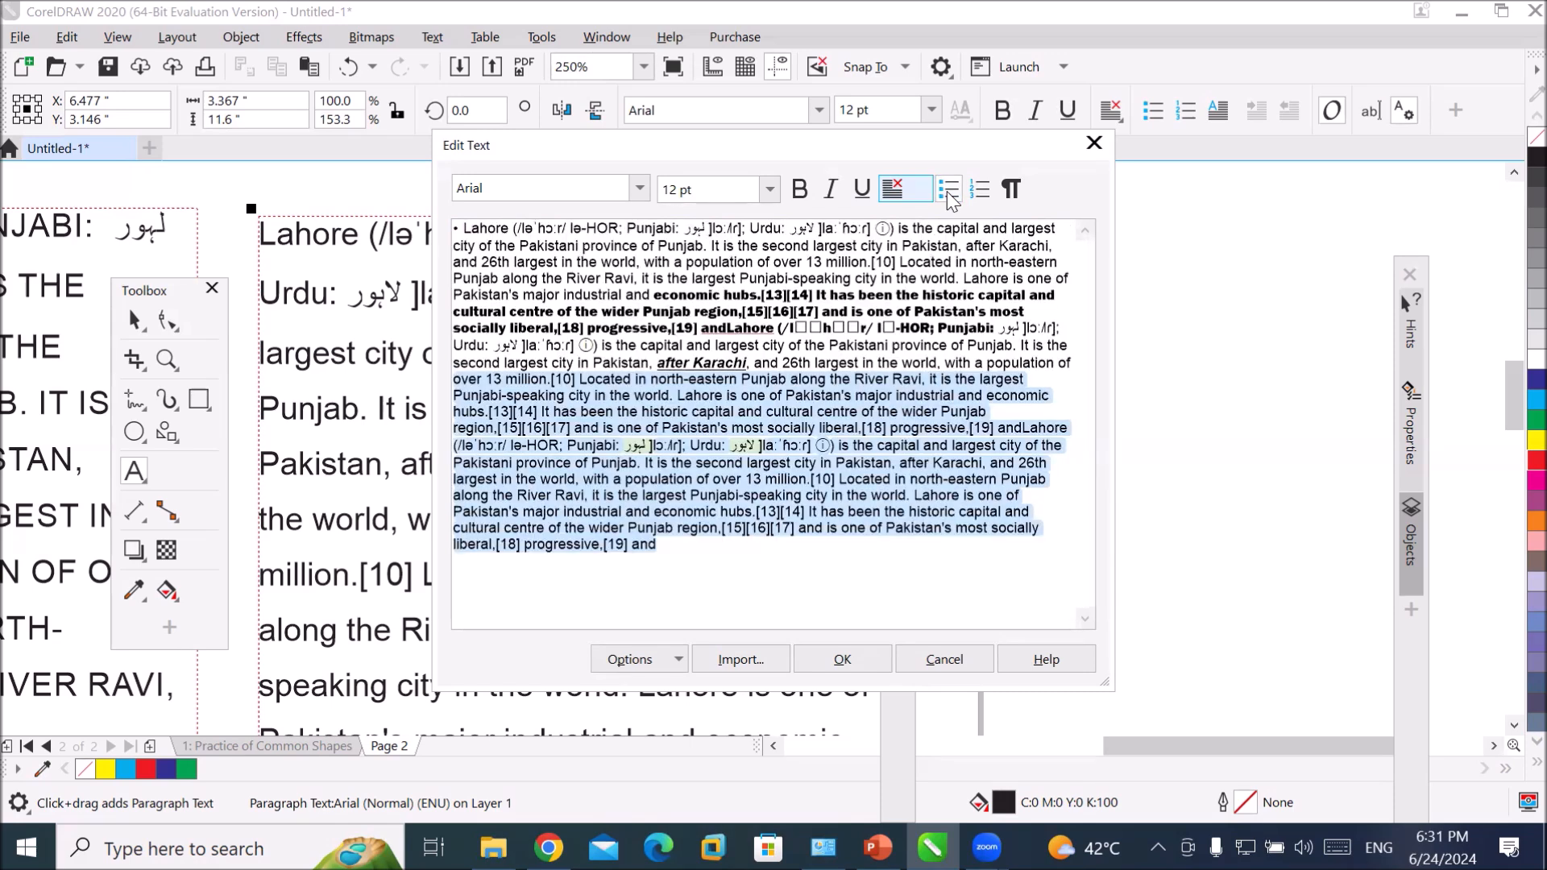
{"action": "left_click", "coordinate": [979, 190]}
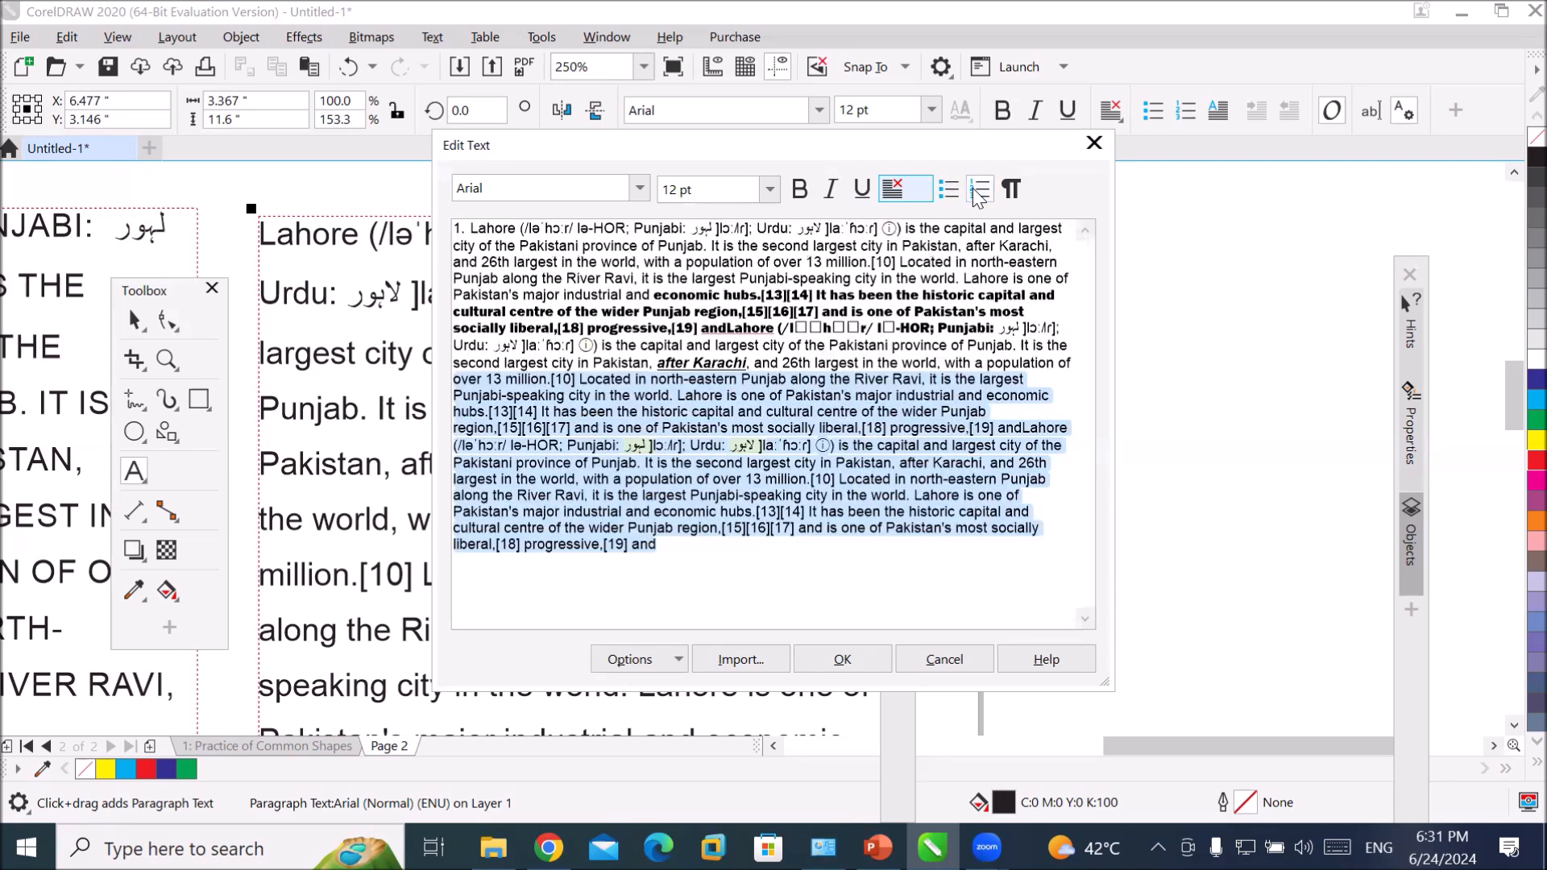
{"action": "left_click", "coordinate": [977, 194]}
{"action": "left_click", "coordinate": [946, 193]}
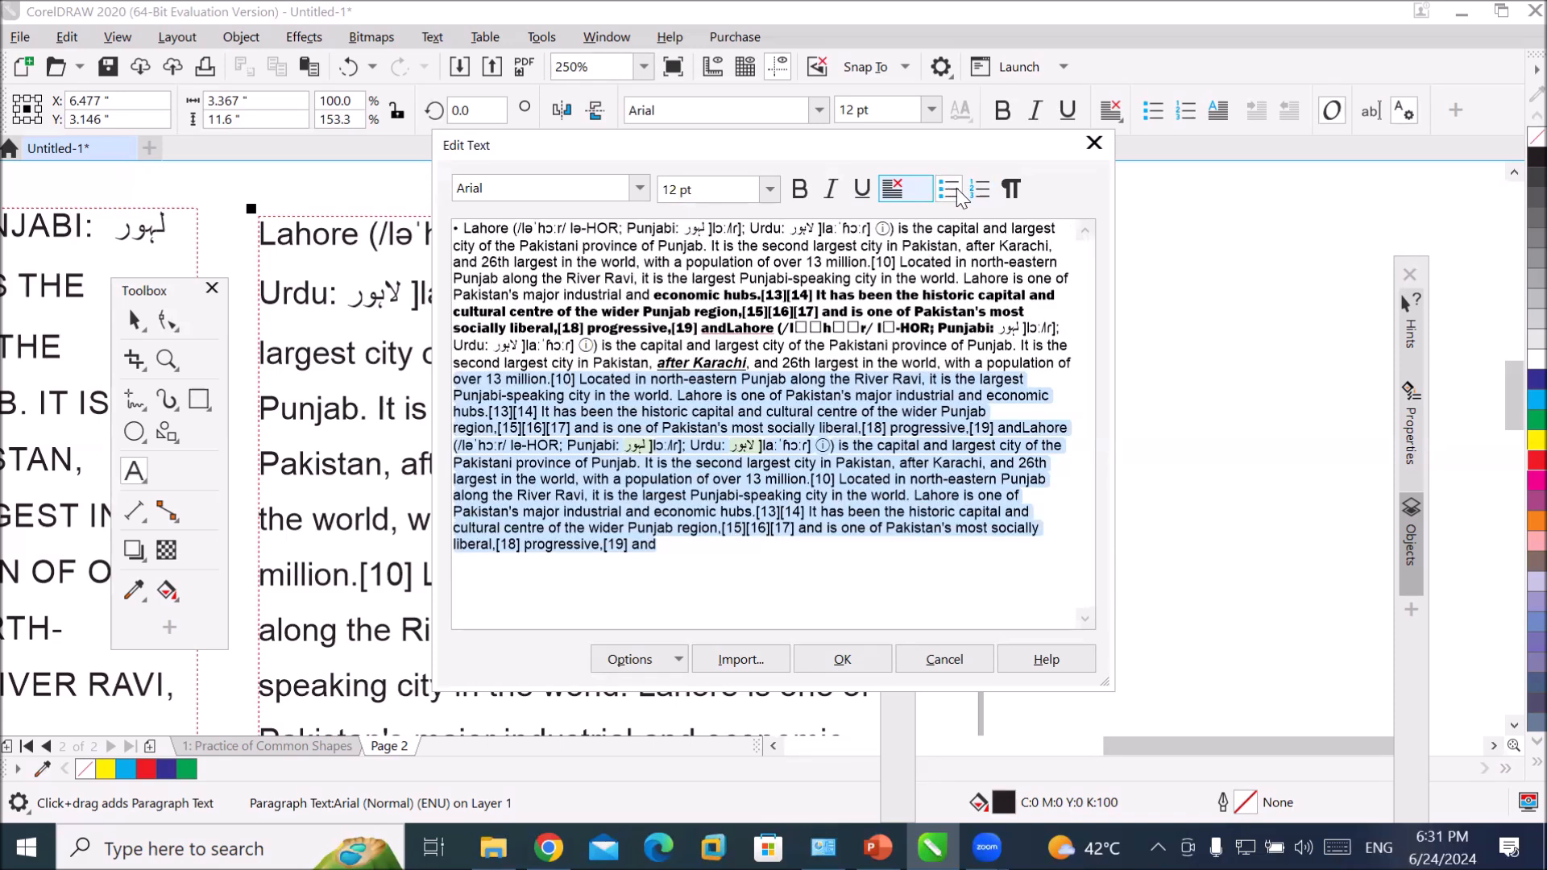
- Review the Change Case options, change the selected passage to UPPERCASE, and apply the edited text to the second frame
{"action": "left_click", "coordinate": [678, 663]}
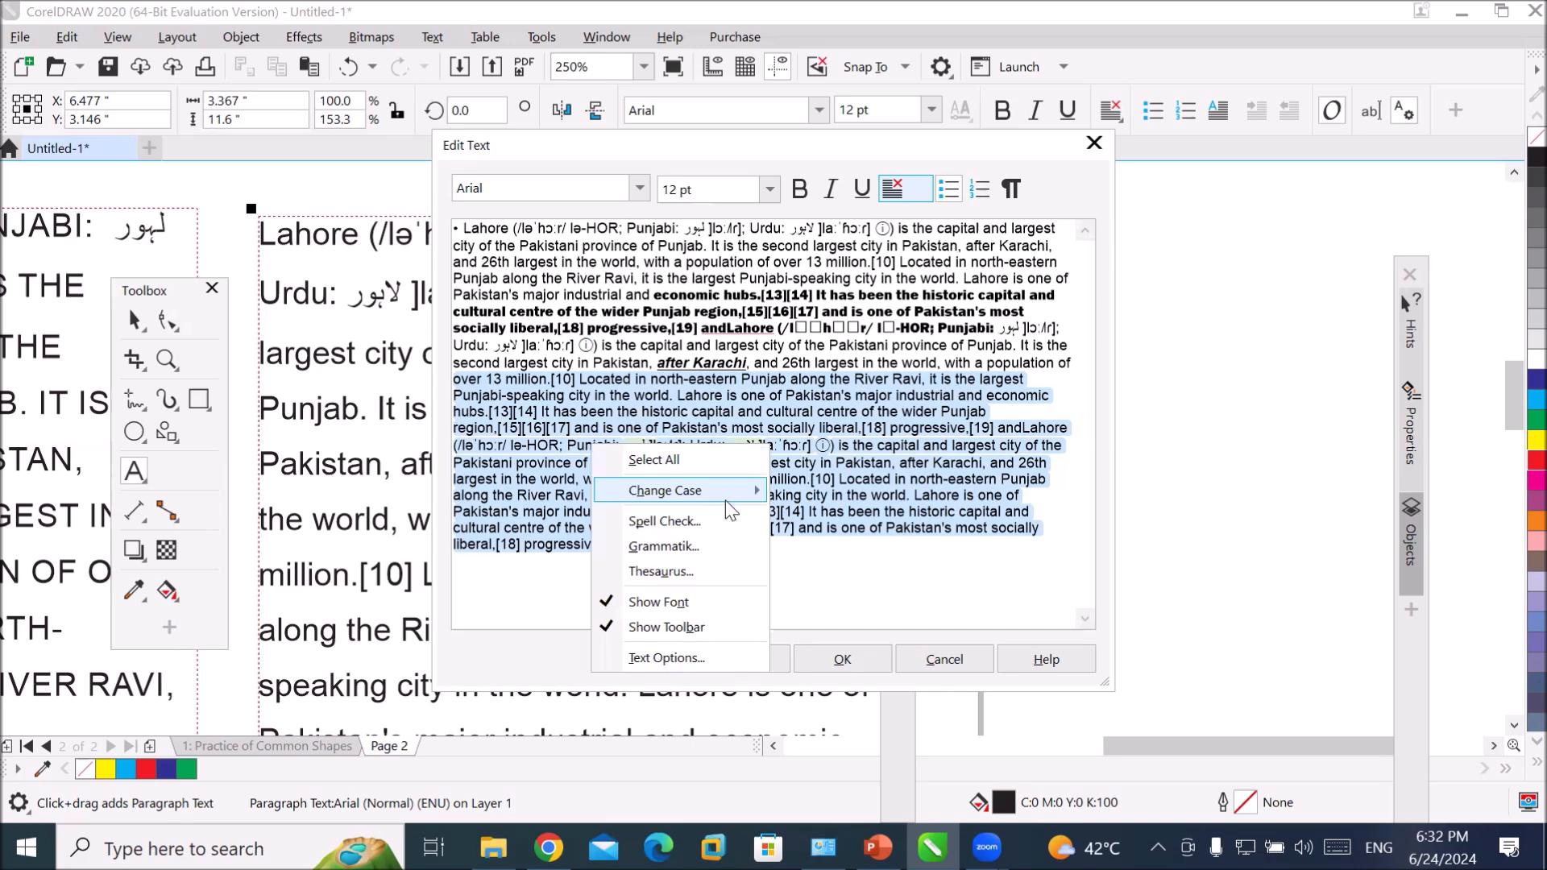
{"action": "mouse_move", "coordinate": [726, 500]}
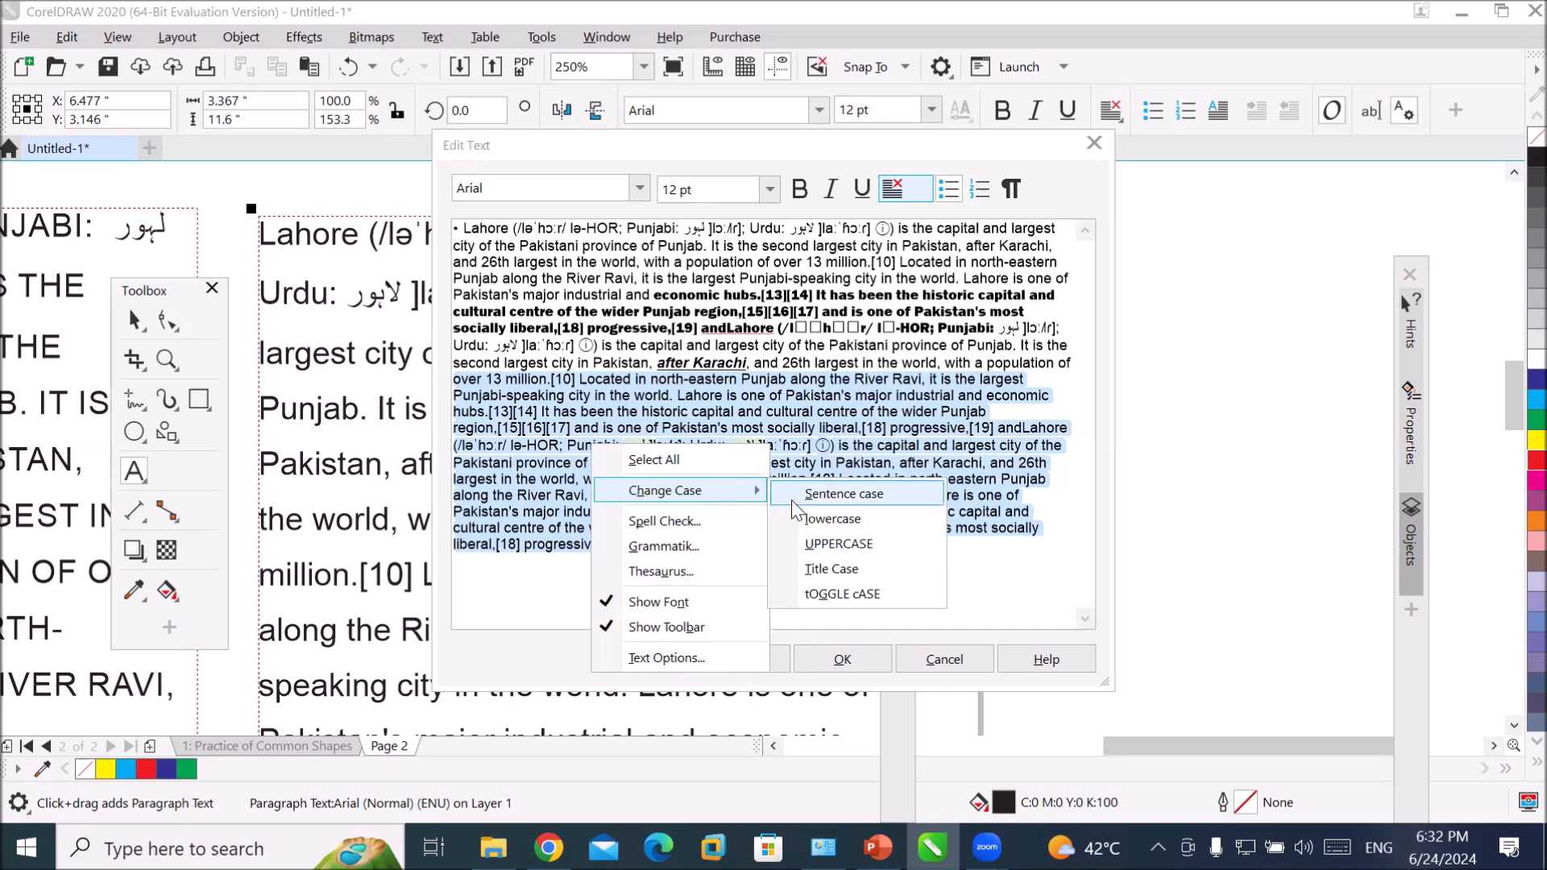
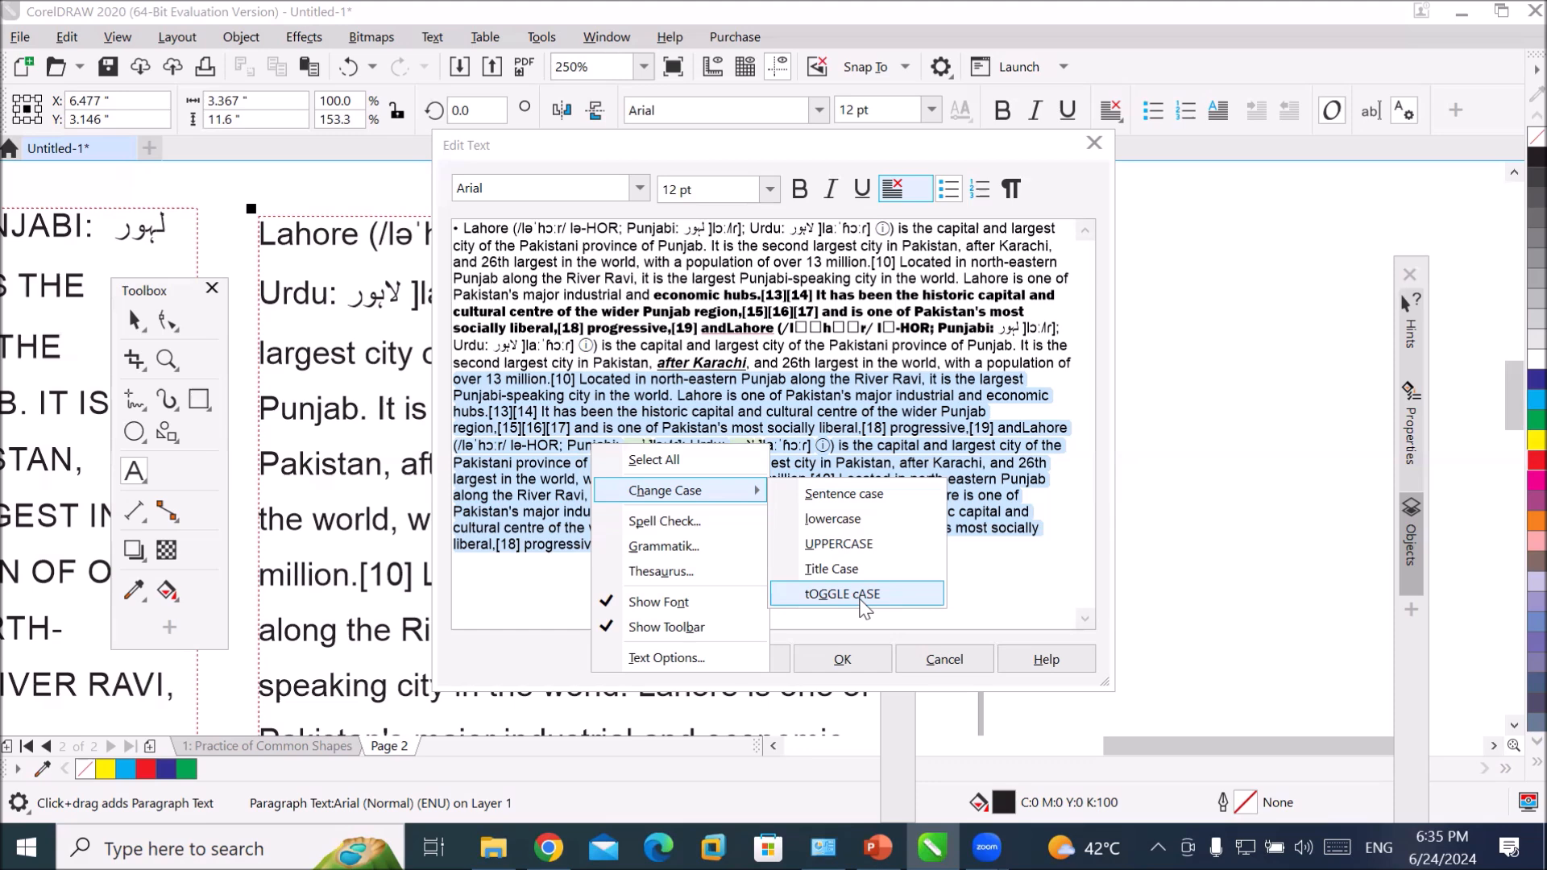
{"action": "left_click", "coordinate": [688, 100]}
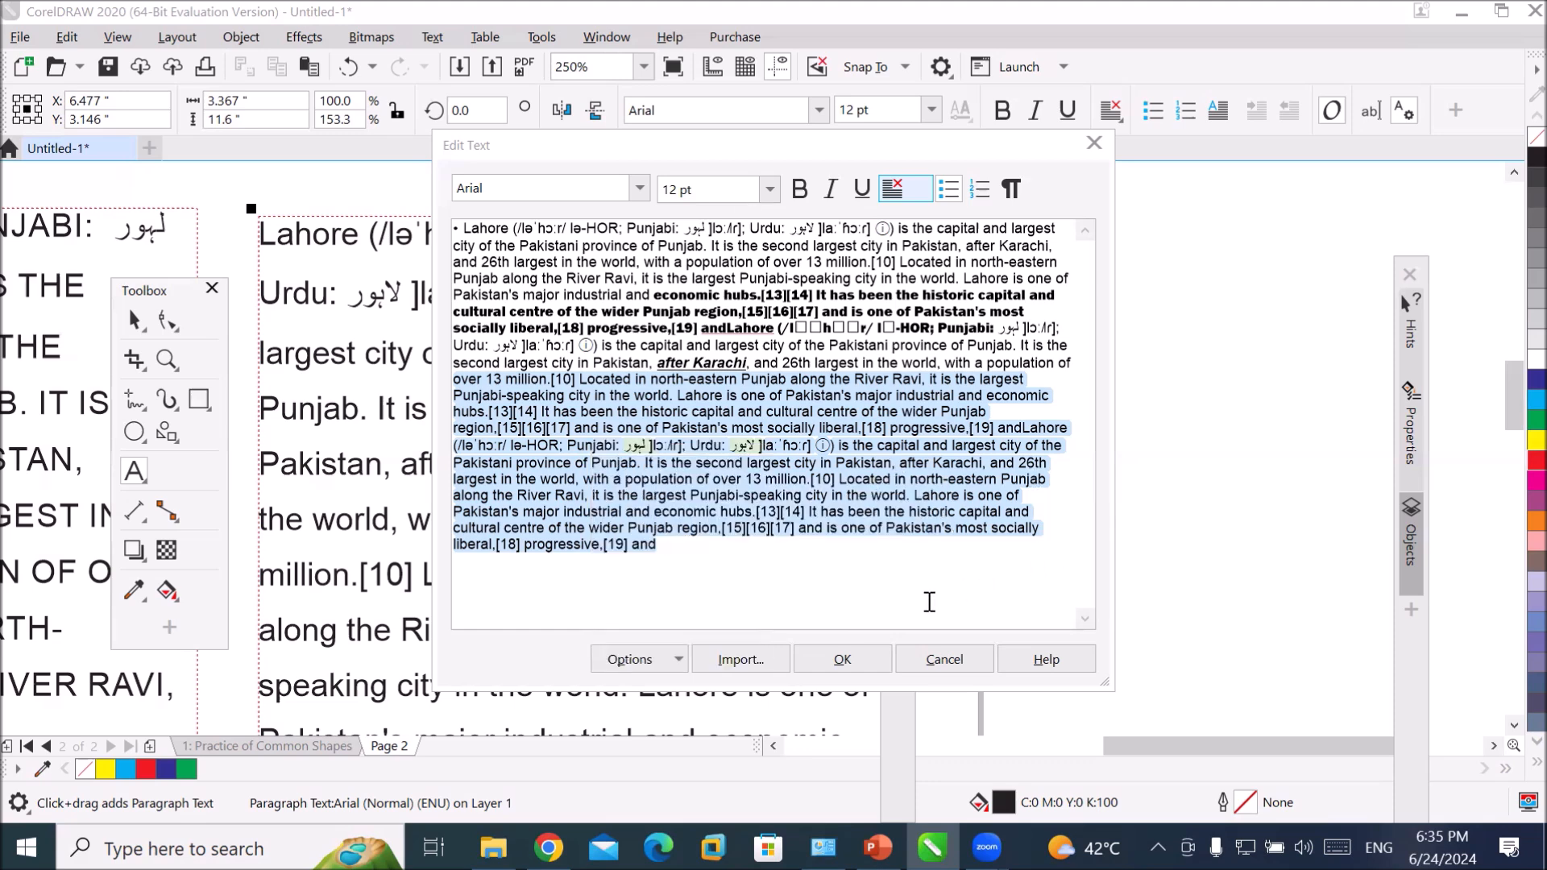
{"action": "left_click", "coordinate": [625, 661]}
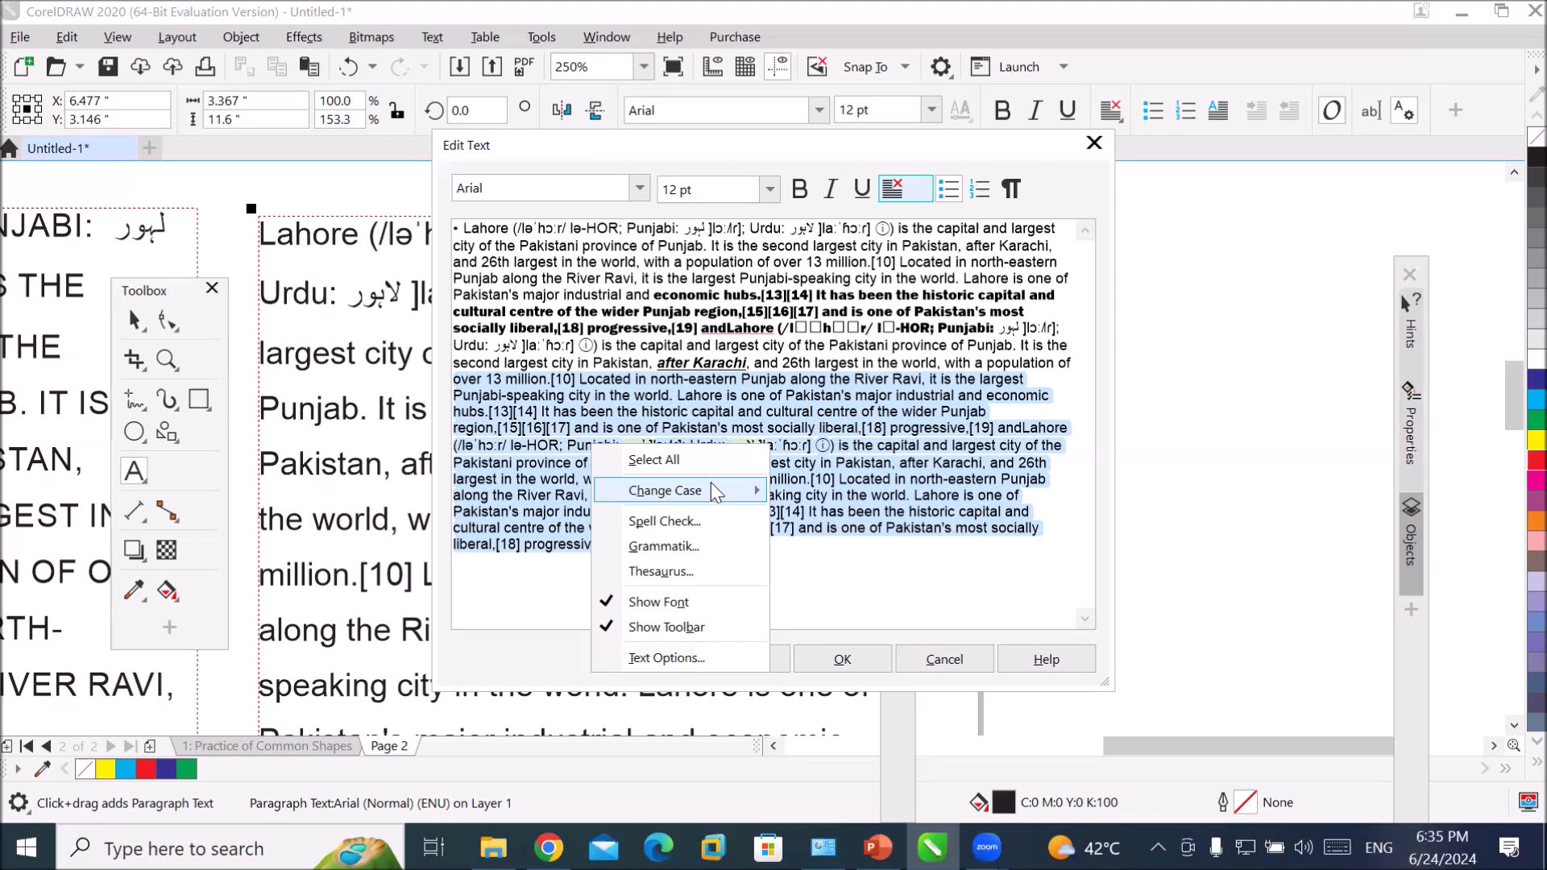
{"action": "mouse_move", "coordinate": [712, 498]}
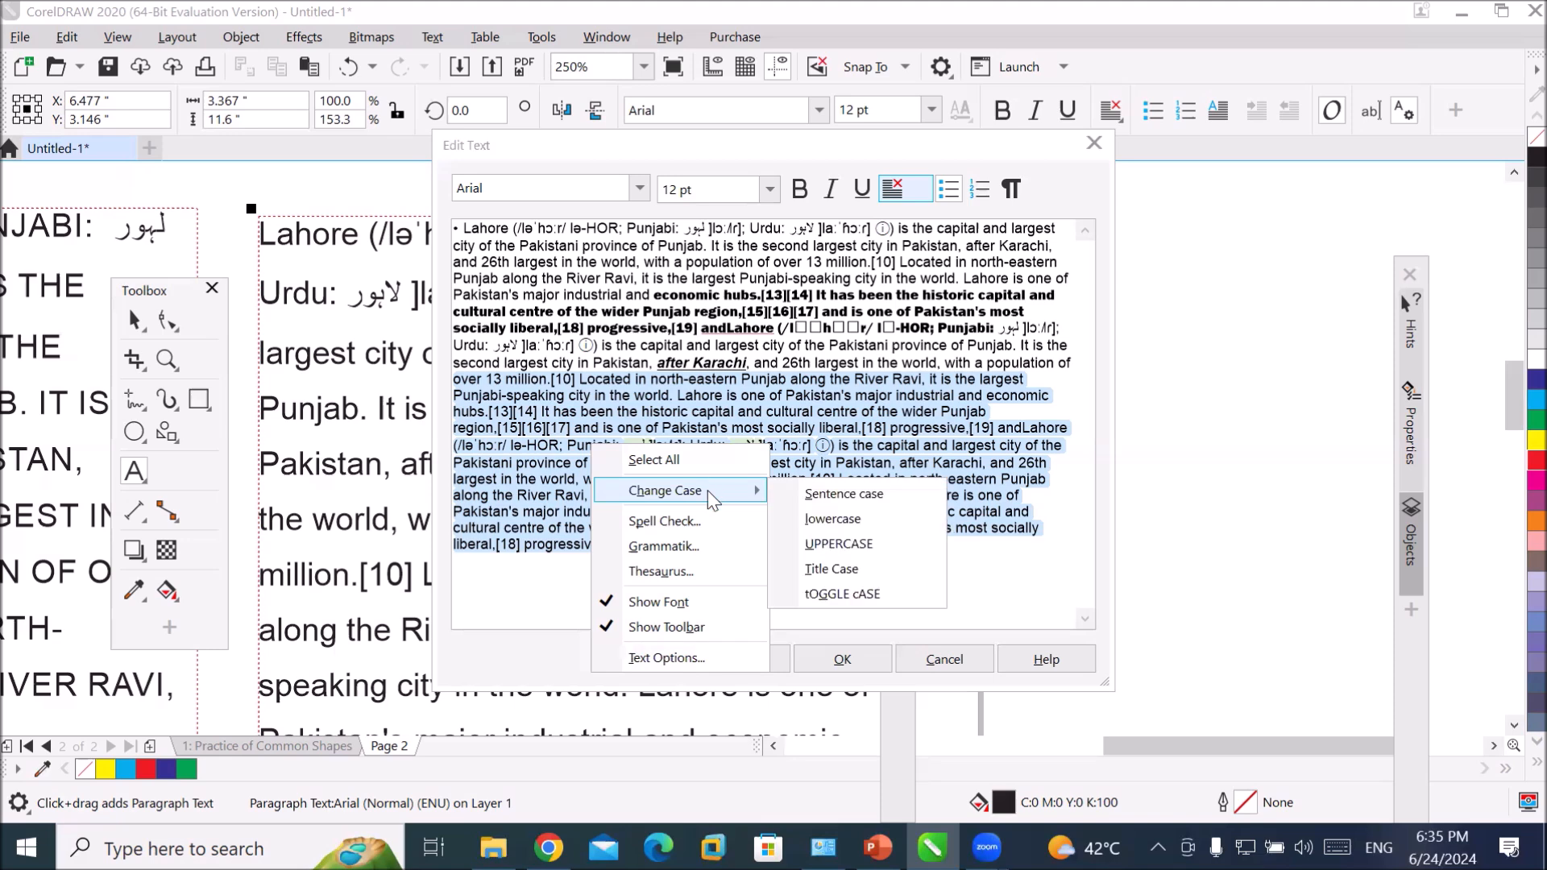
{"action": "left_click", "coordinate": [873, 546]}
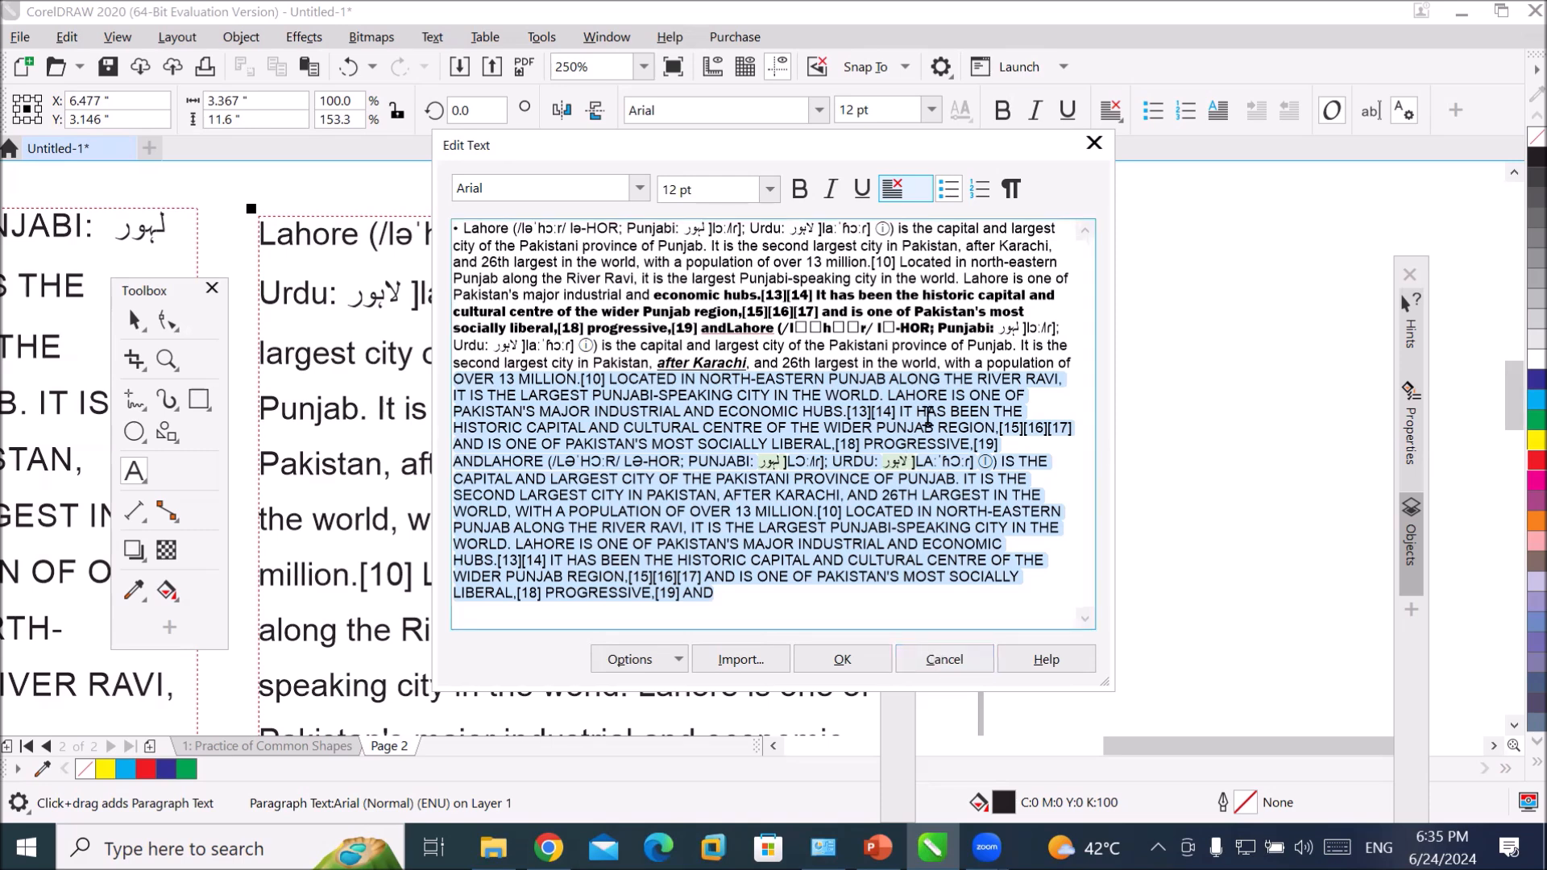
{"action": "left_click", "coordinate": [845, 659]}
{"action": "key", "text": "ctrl+m"}
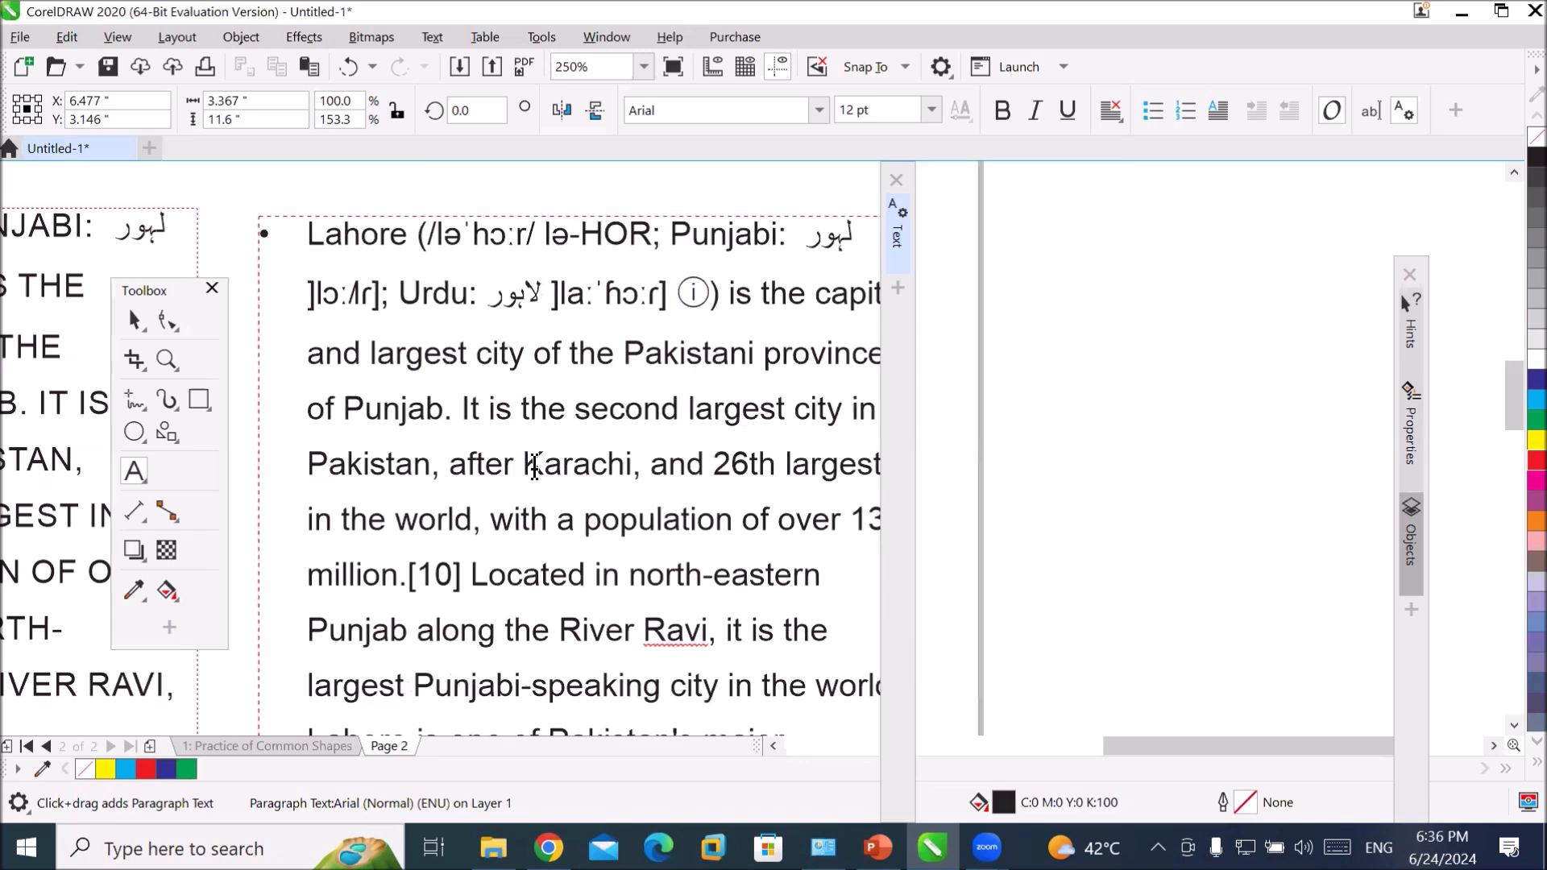
- With the Shape tool, rotate the first letters of "with", "population" and "Located" in the second frame by 35° and fill them red
{"action": "scroll", "coordinate": [564, 556], "scroll_direction": "down", "scroll_amount": 4}
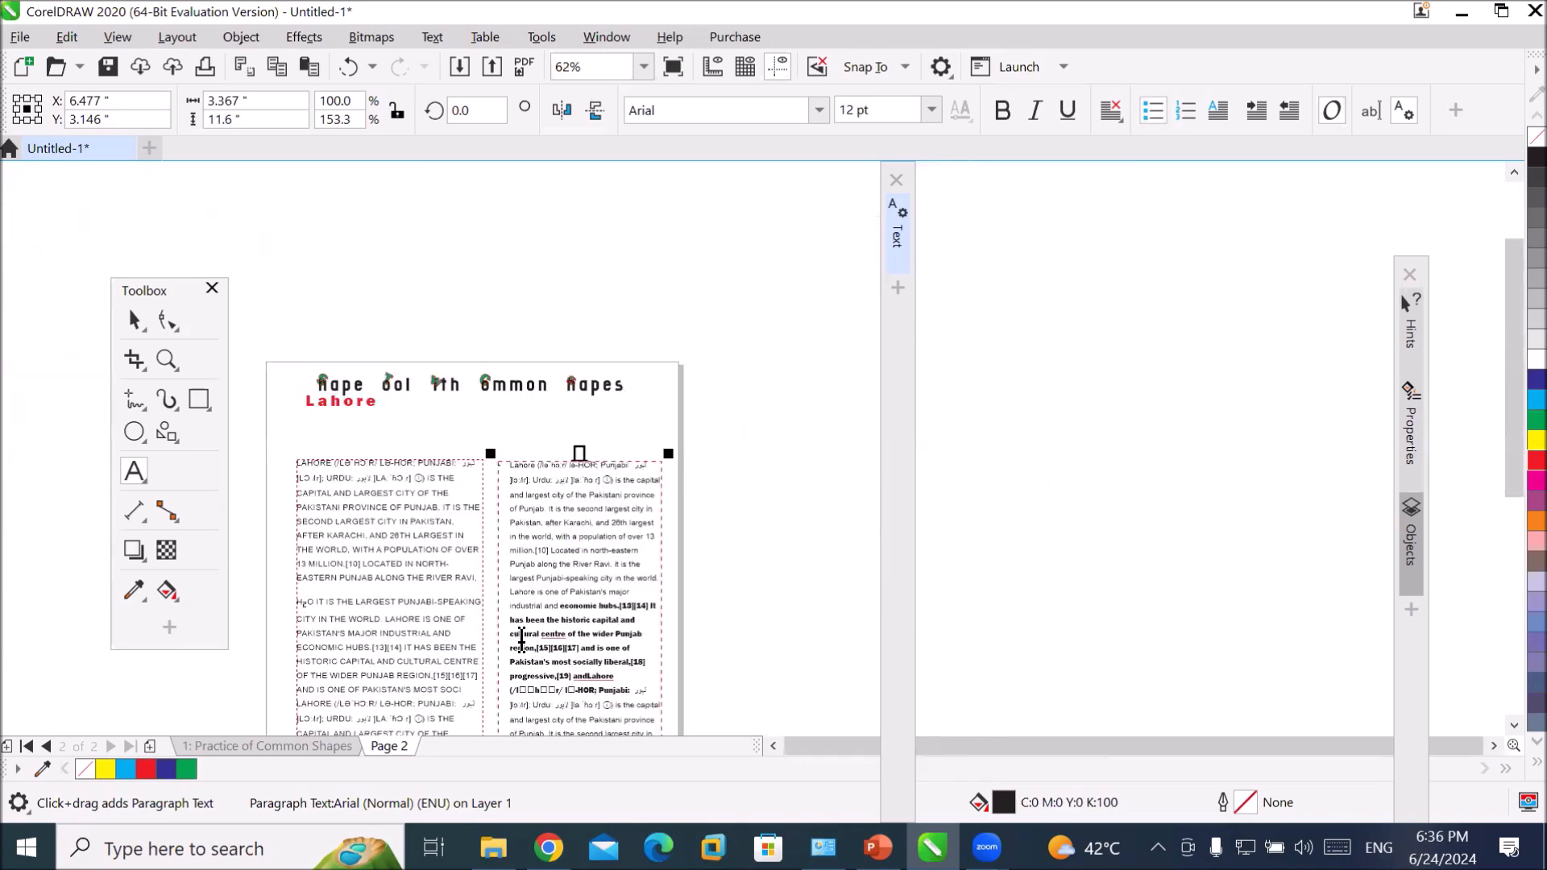
{"action": "scroll", "coordinate": [539, 634], "scroll_direction": "down", "scroll_amount": 2}
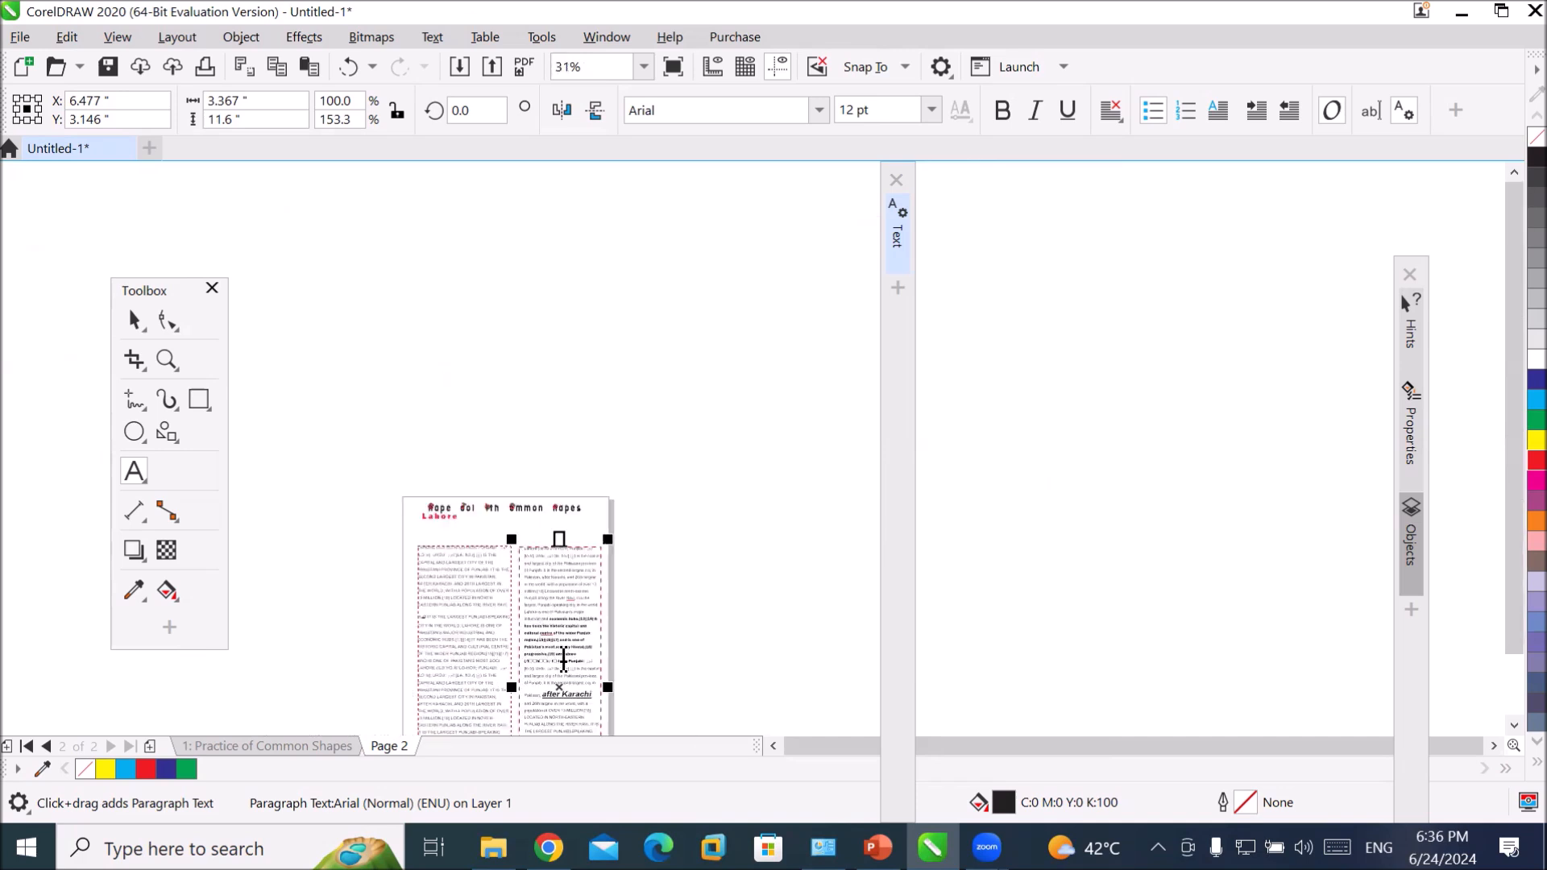
{"action": "scroll", "coordinate": [562, 660], "scroll_direction": "up", "scroll_amount": 2}
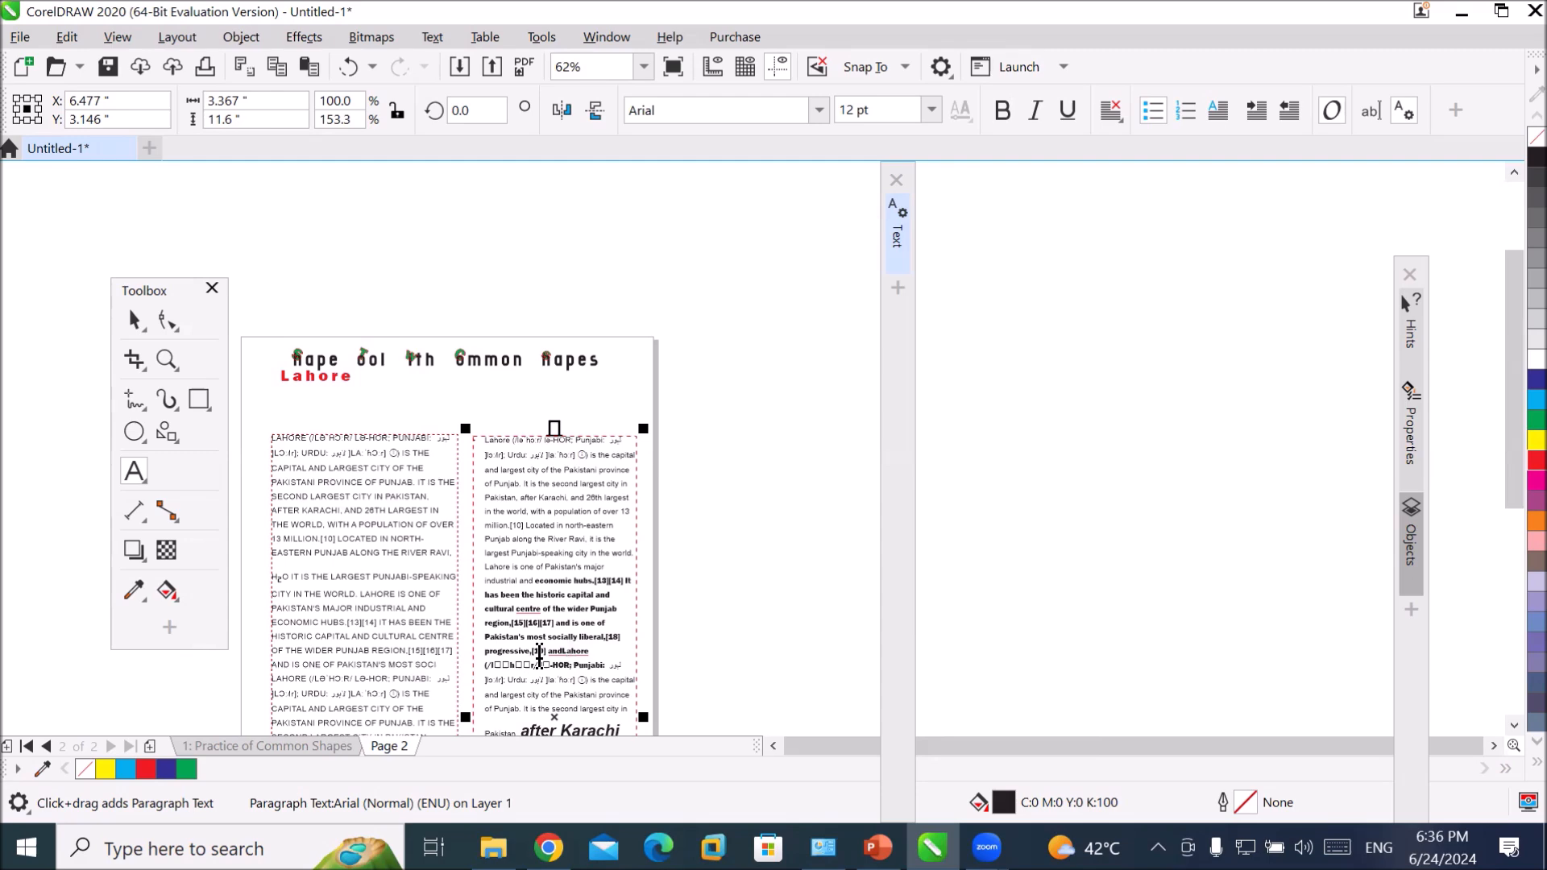
{"action": "scroll", "coordinate": [535, 568], "scroll_direction": "up", "scroll_amount": 2}
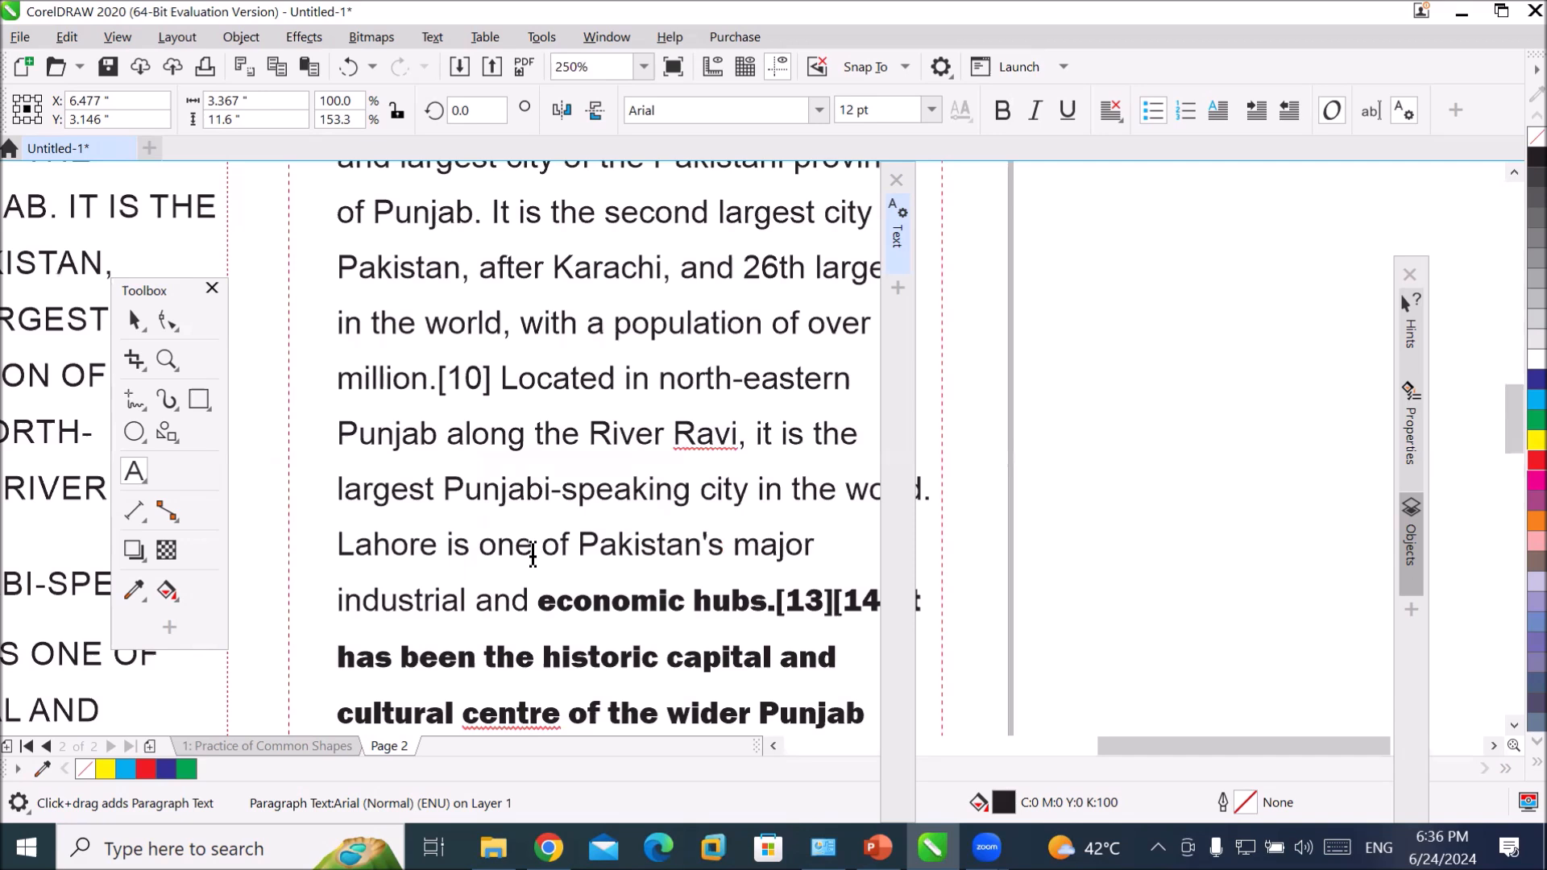
{"action": "left_click", "coordinate": [165, 321]}
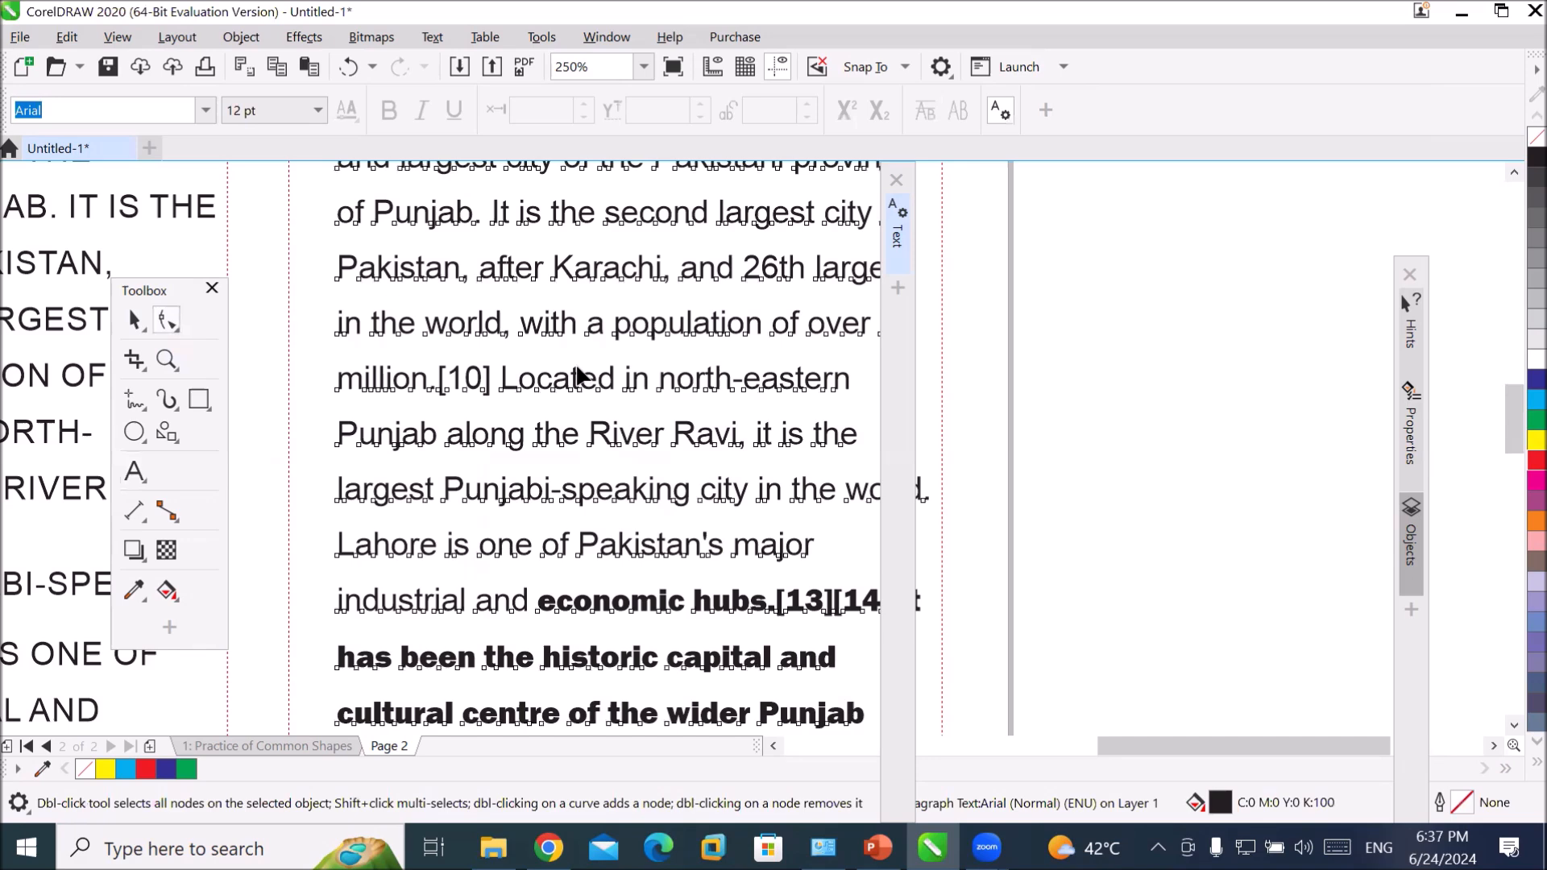
{"action": "scroll", "coordinate": [575, 347], "scroll_direction": "up", "scroll_amount": 3}
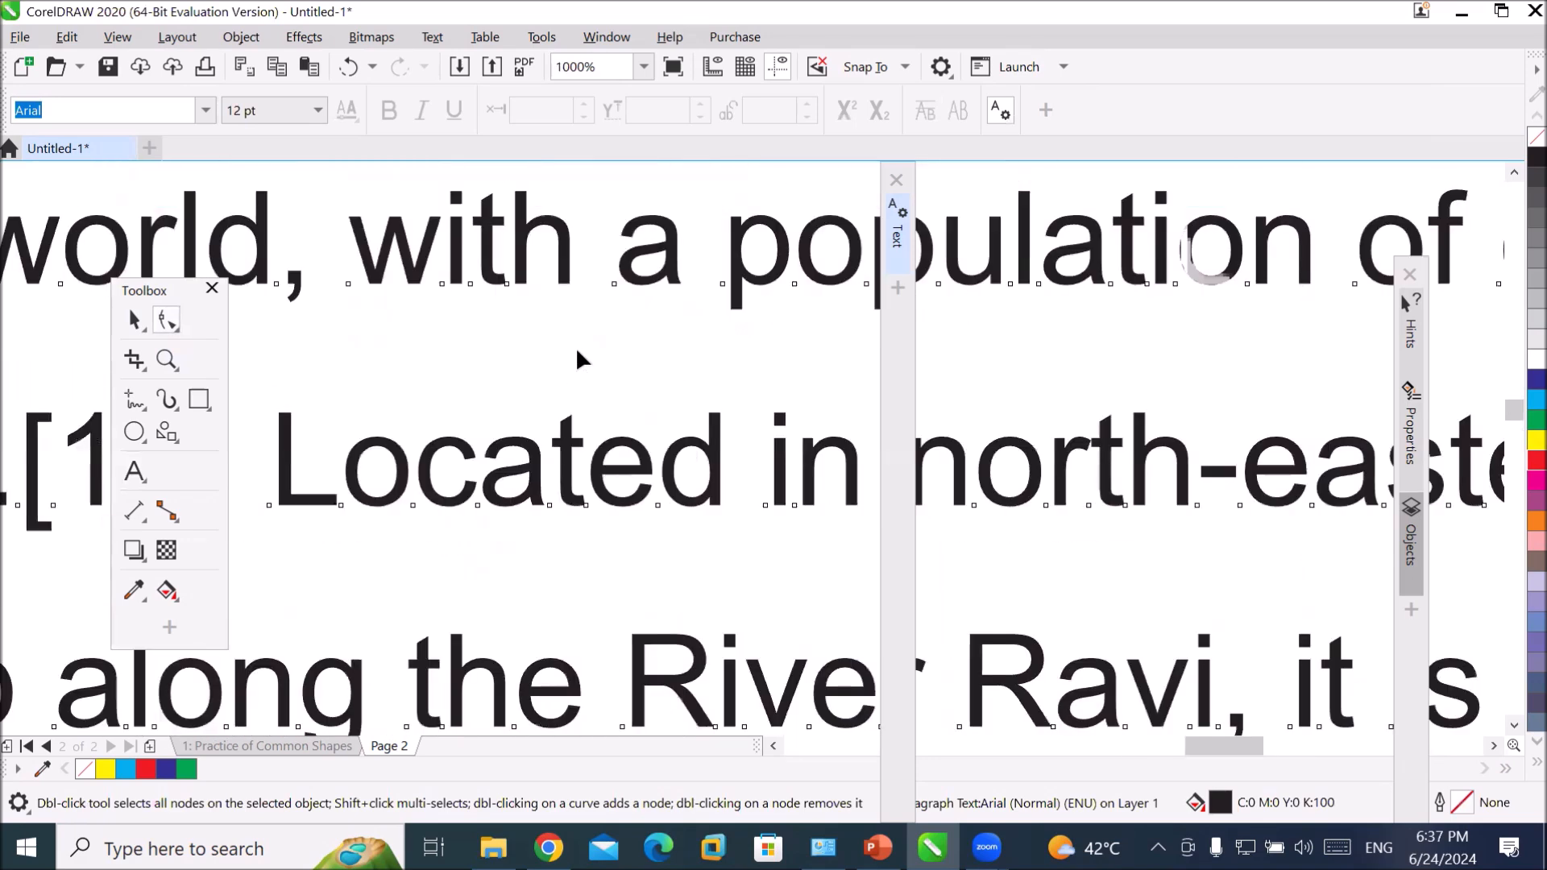
{"action": "left_click", "coordinate": [347, 284]}
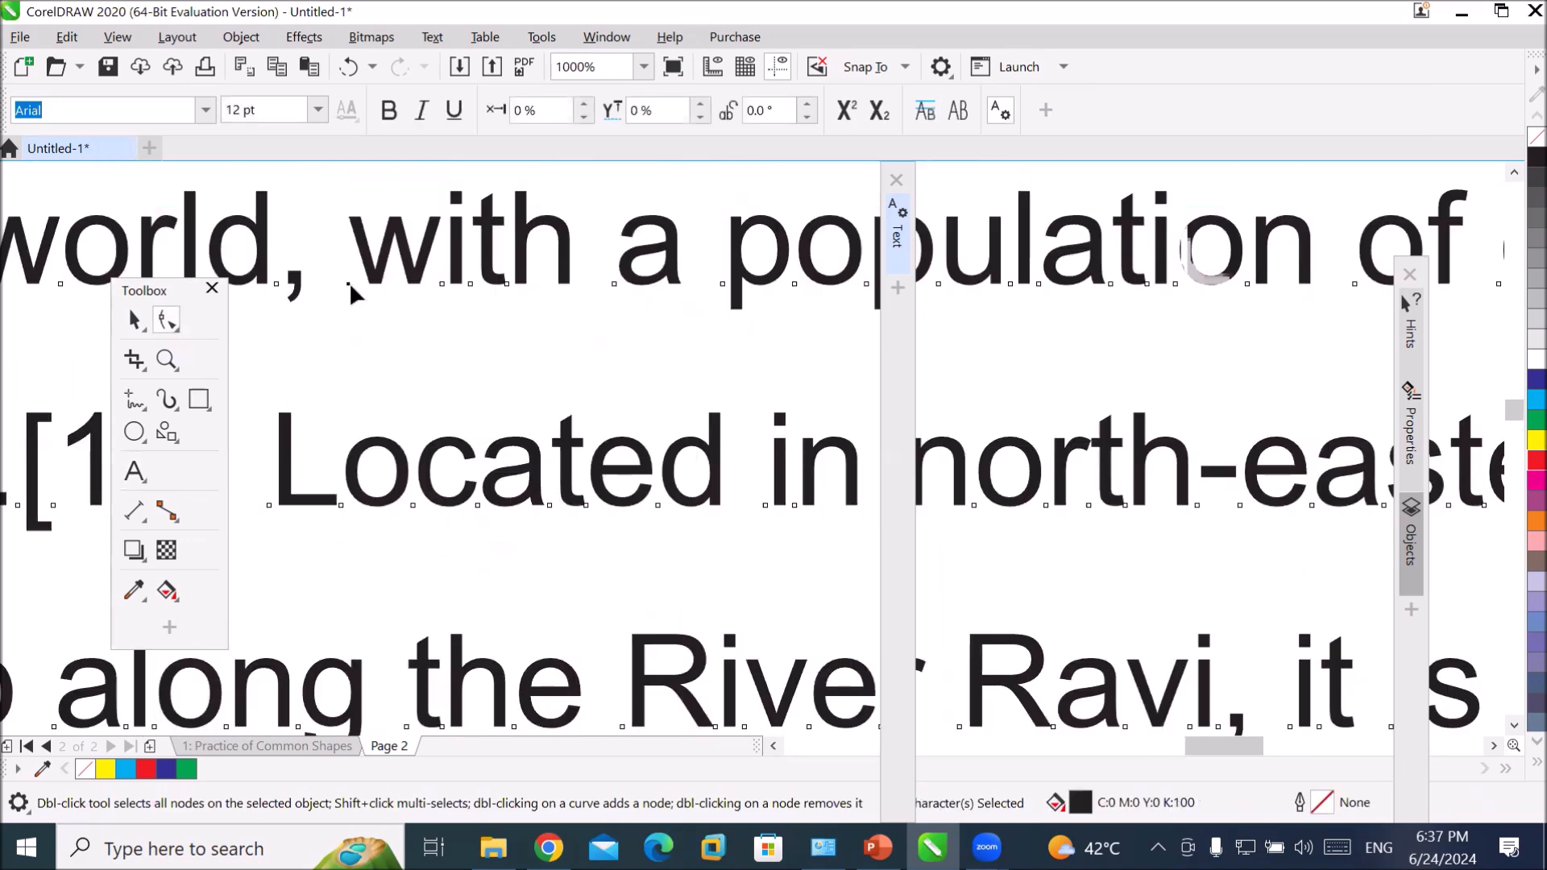
{"action": "left_click", "coordinate": [723, 284], "text": "shift"}
{"action": "left_click", "coordinate": [807, 104]}
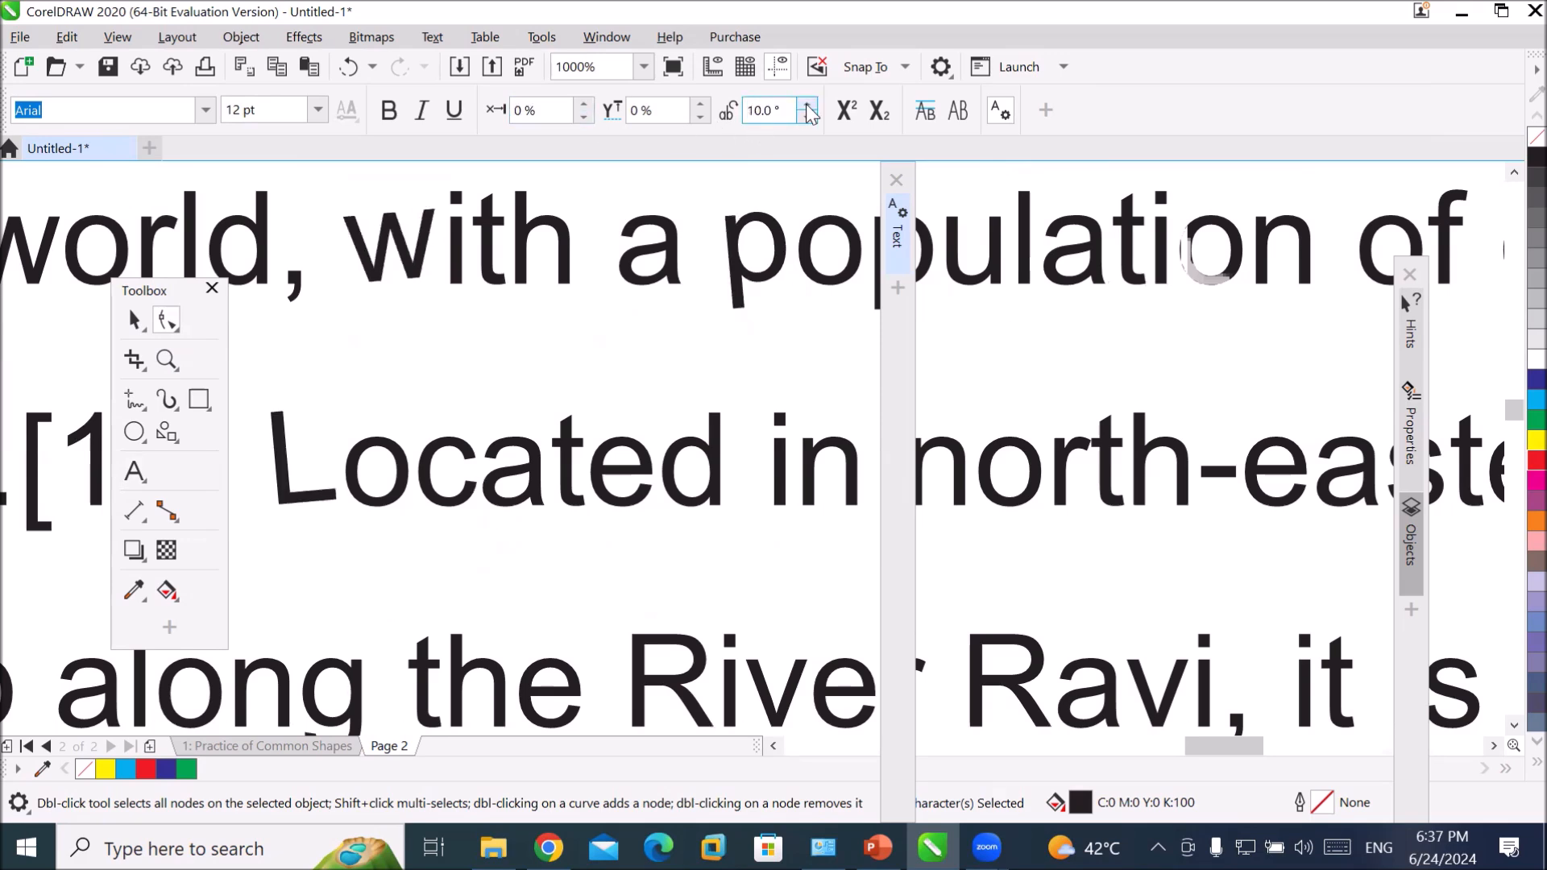
{"action": "left_click", "coordinate": [808, 105]}
{"action": "left_click", "coordinate": [808, 105]}
{"action": "left_click", "coordinate": [808, 104]}
{"action": "left_click", "coordinate": [809, 104]}
{"action": "left_click", "coordinate": [808, 105]}
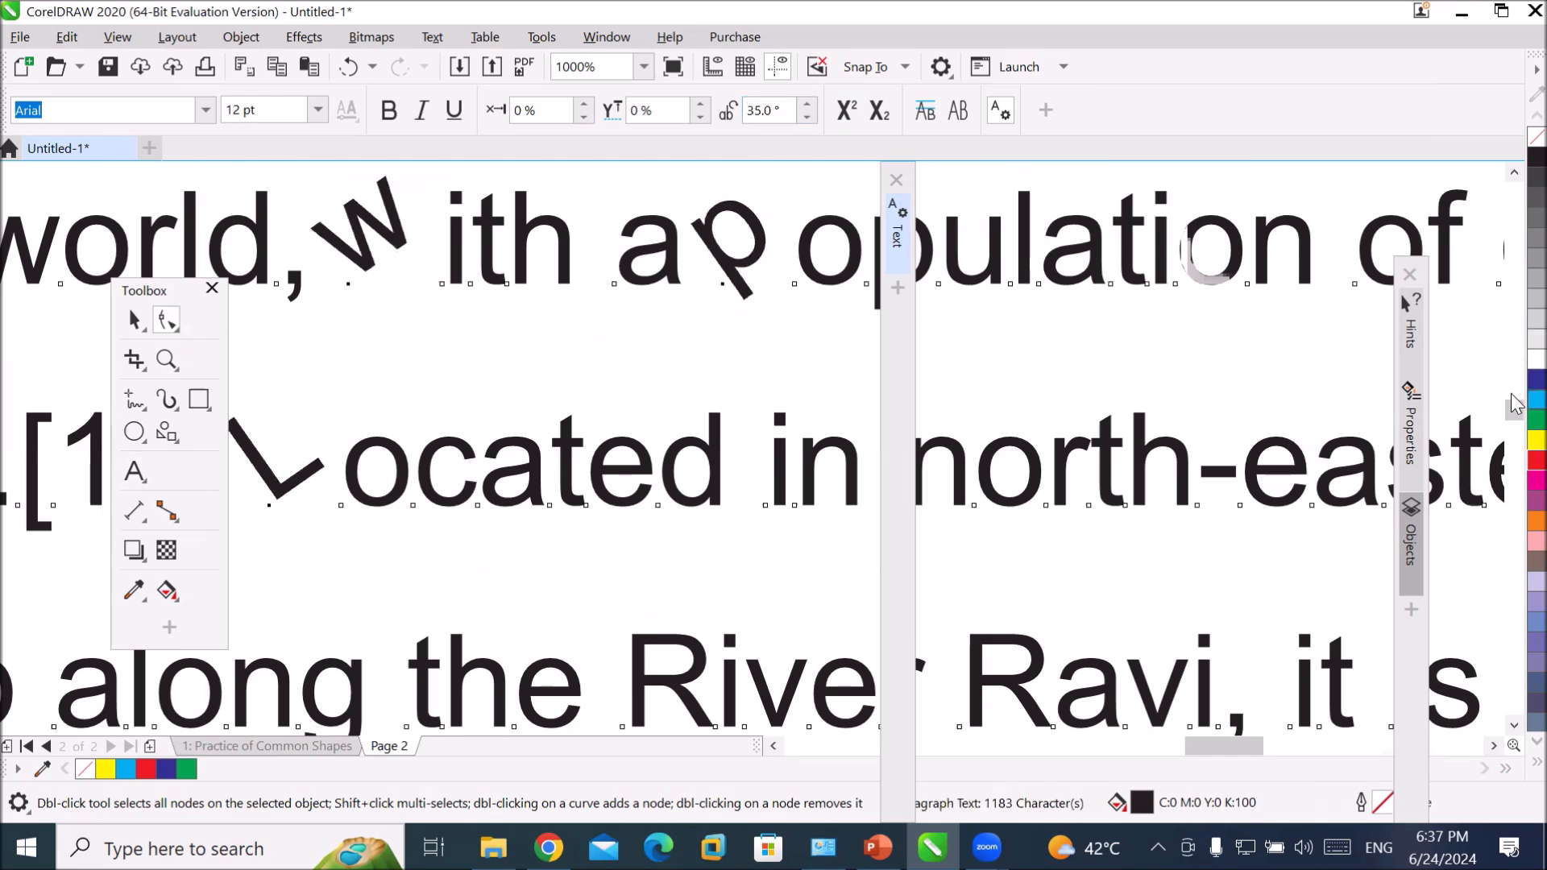
{"action": "left_click", "coordinate": [1536, 399]}
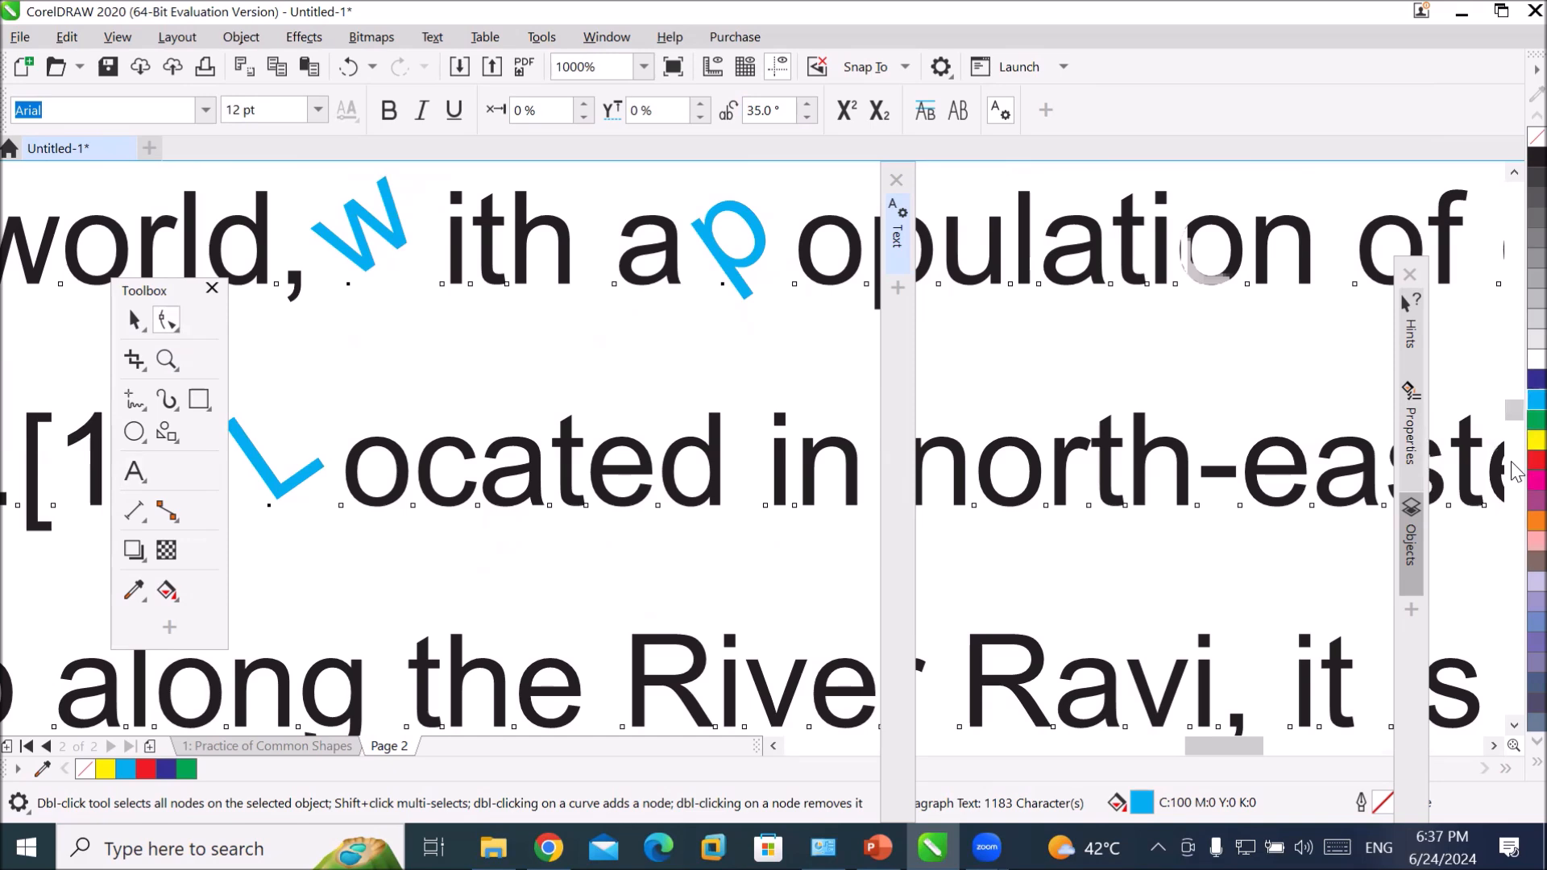
{"action": "left_click", "coordinate": [1536, 460]}
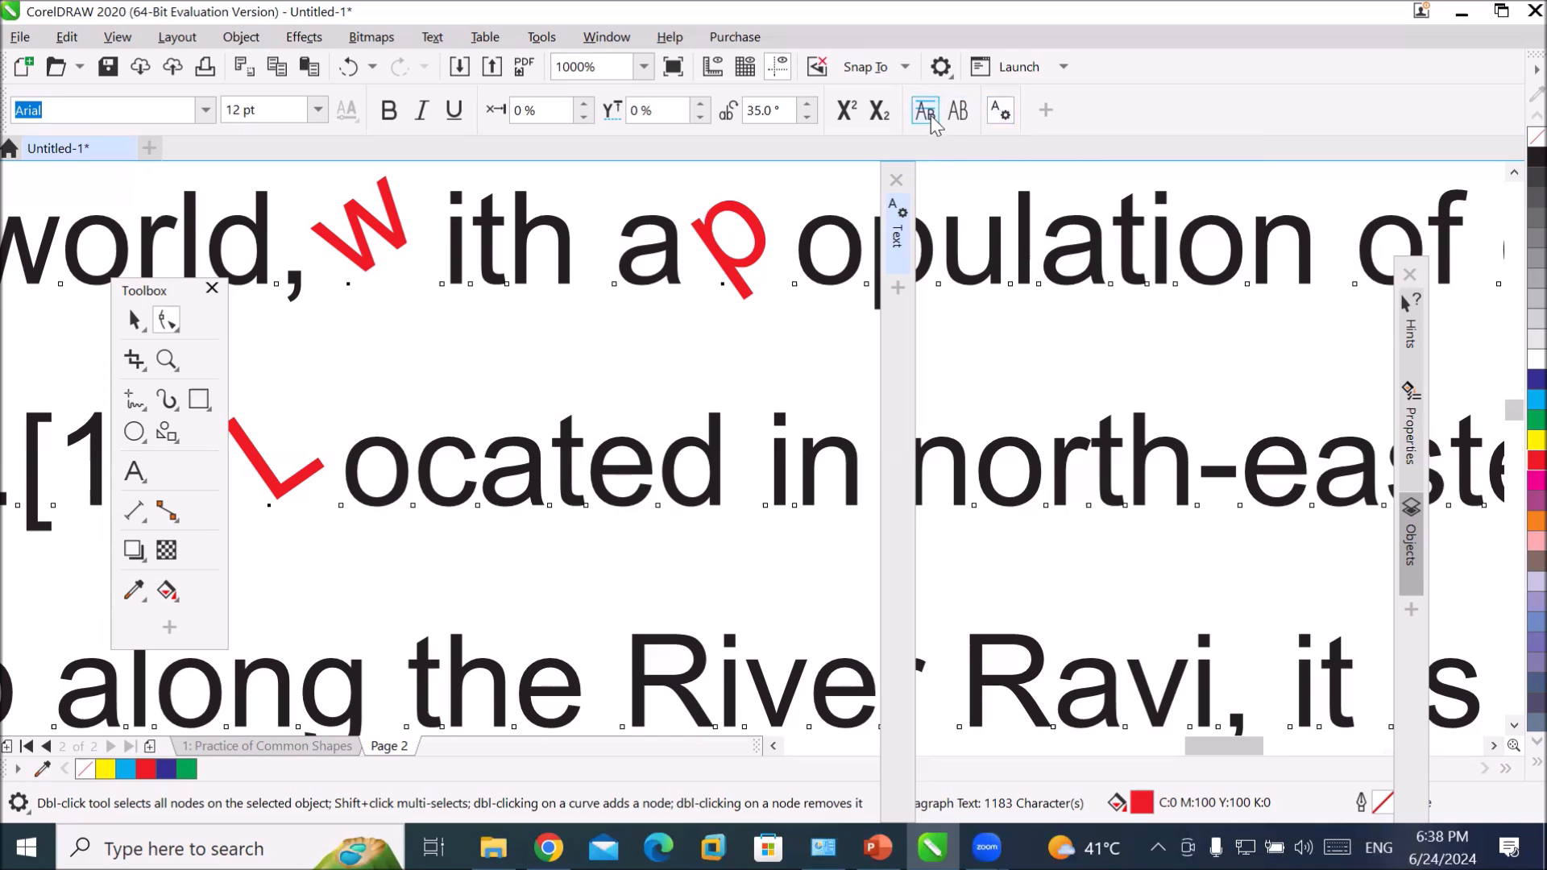
- Try the All Capitals option on the black letters "ith a" between the red w and p
{"action": "left_click", "coordinate": [431, 293]}
{"action": "left_click_drag", "start_coordinate": [572, 307], "coordinate": [695, 298]}
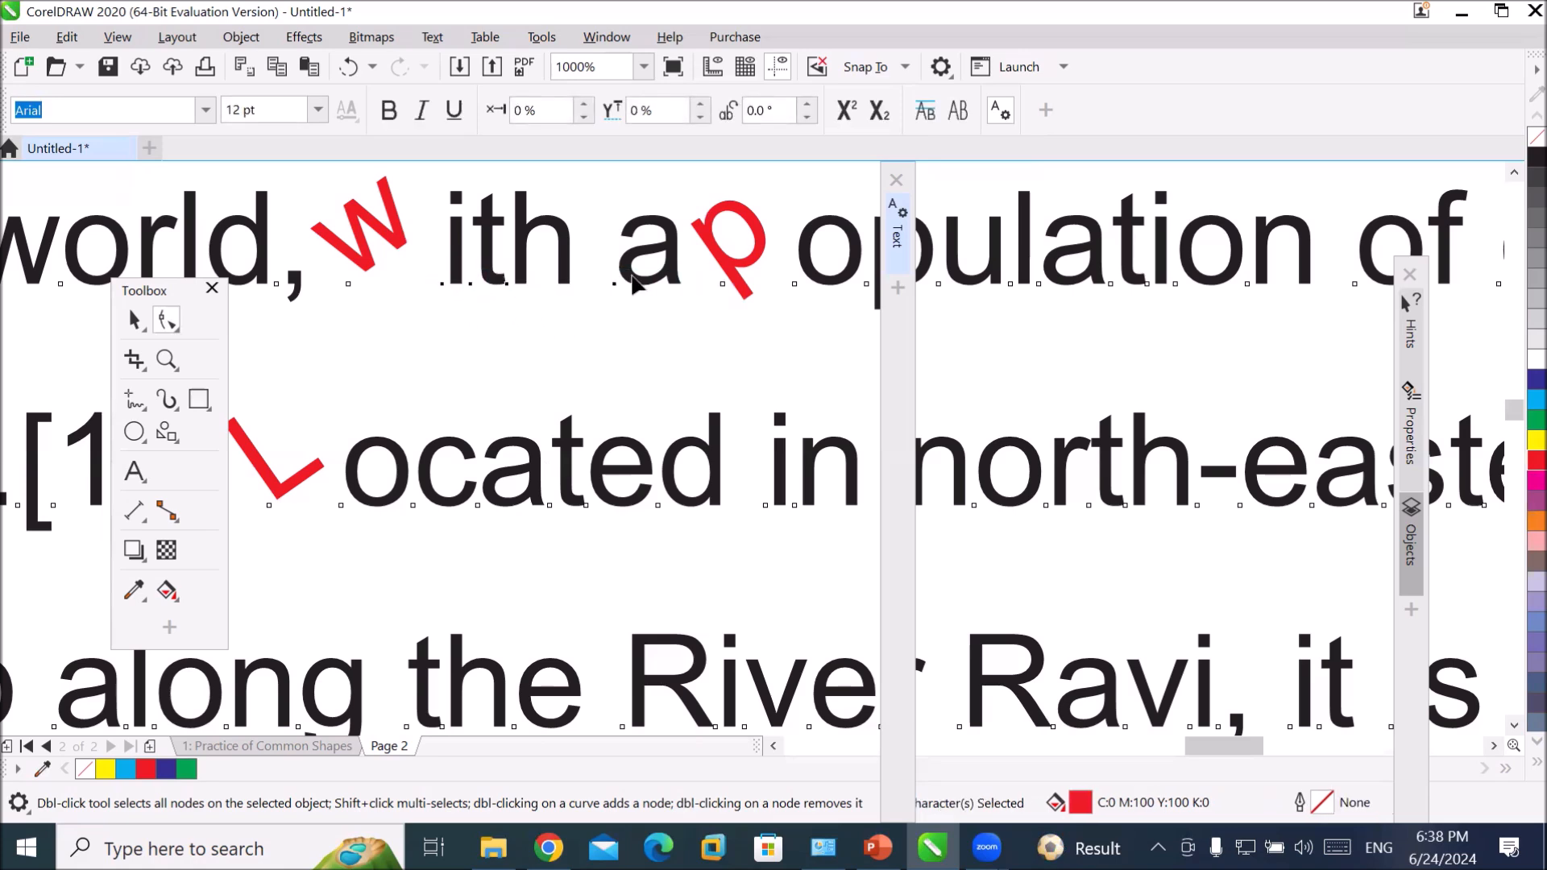
{"action": "left_click", "coordinate": [956, 112]}
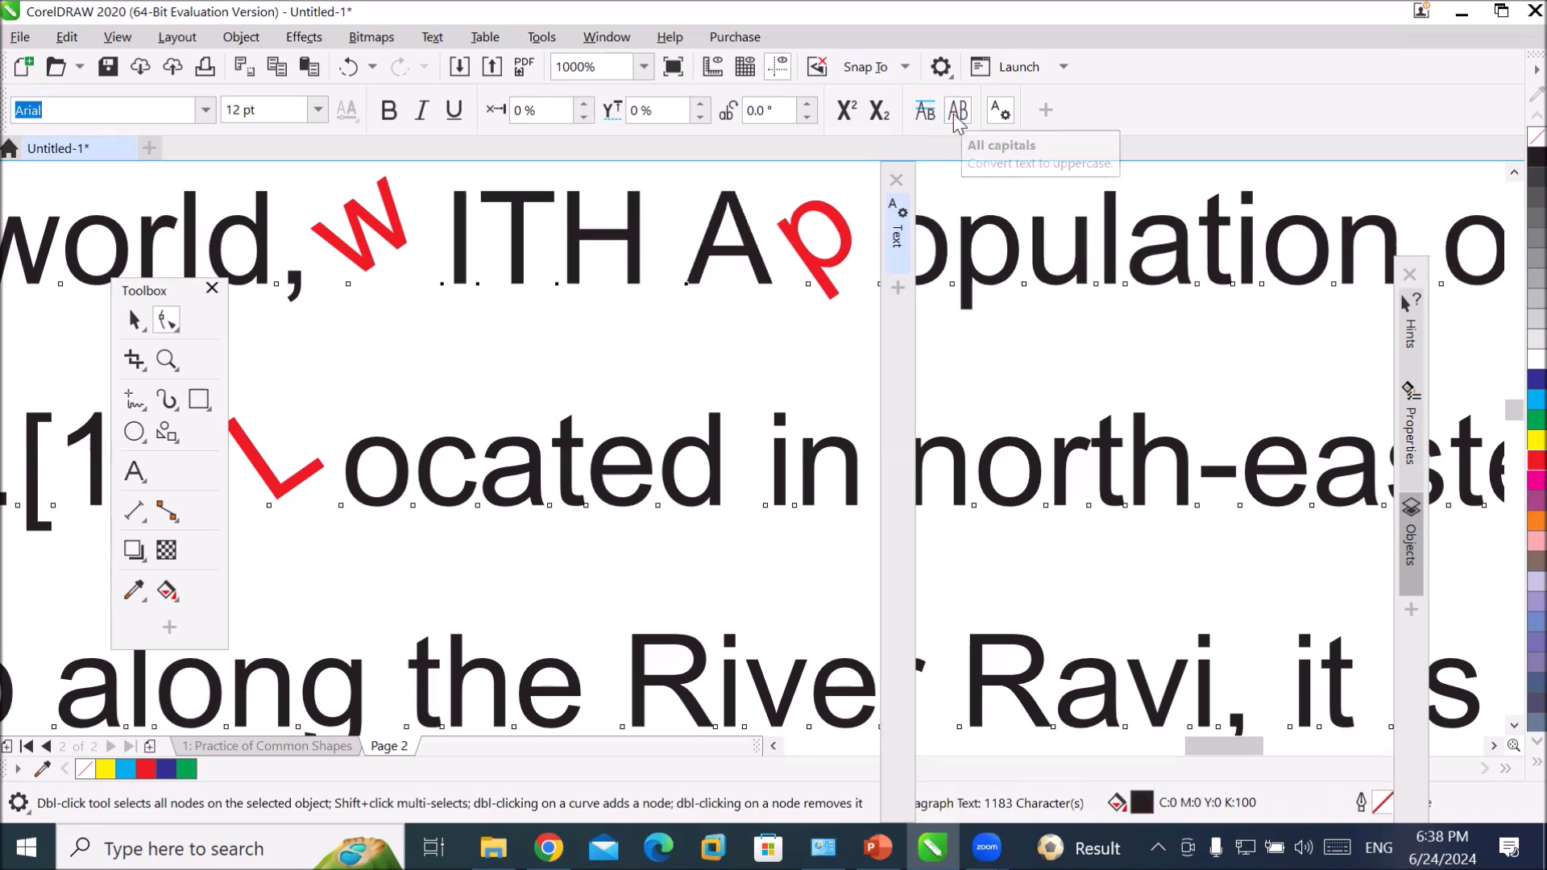
{"action": "left_click", "coordinate": [956, 113]}
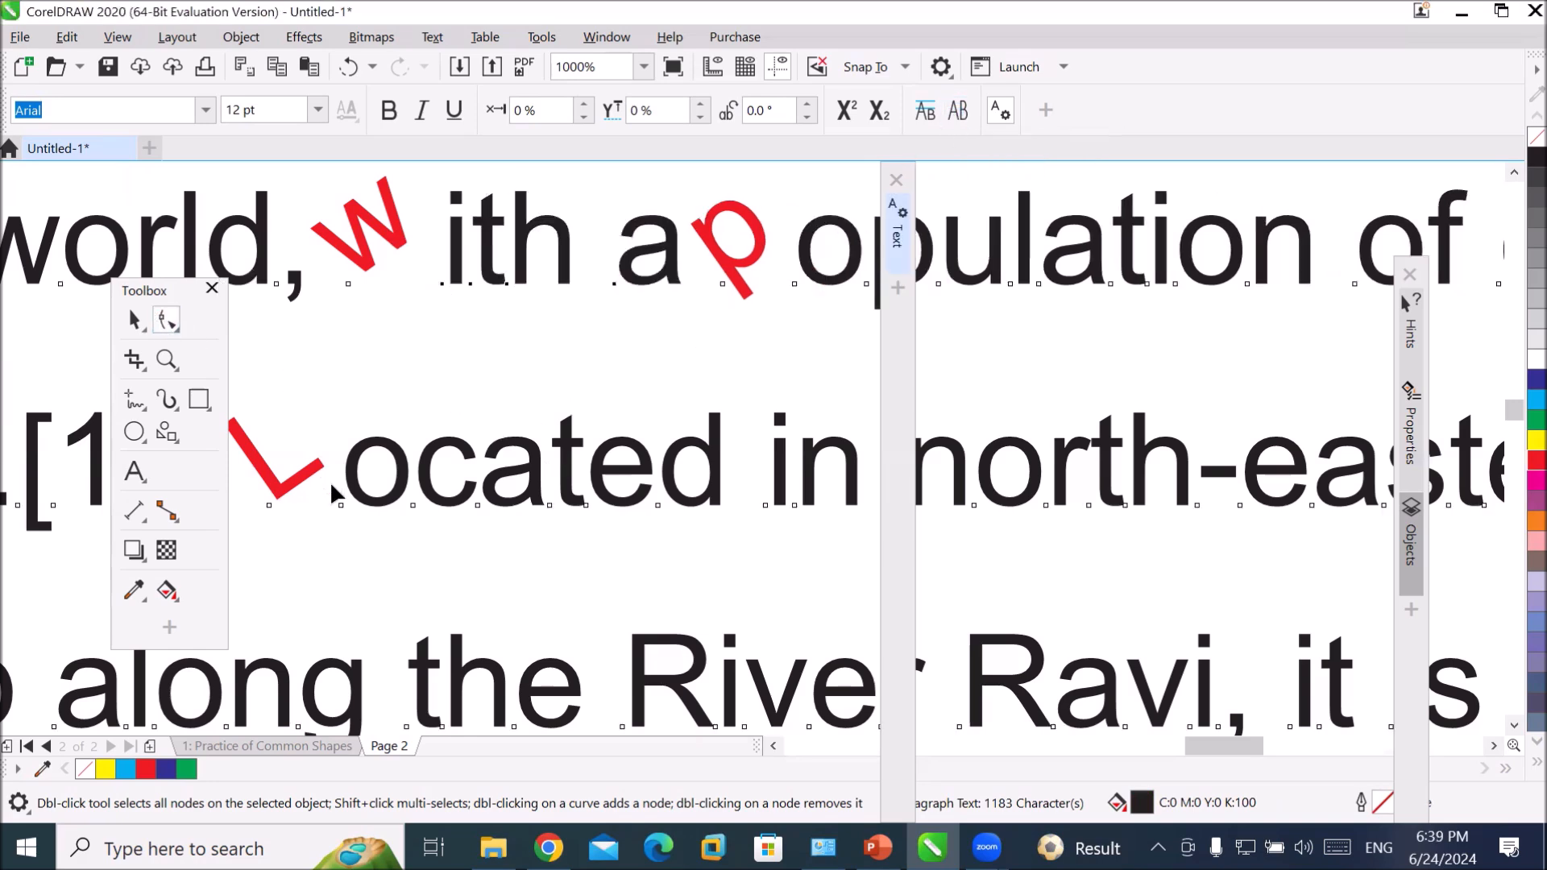
- Try the Small Capitals and All Capitals options on the black letters "ocated" after the red L
{"action": "left_click_drag", "start_coordinate": [578, 543], "coordinate": [723, 535]}
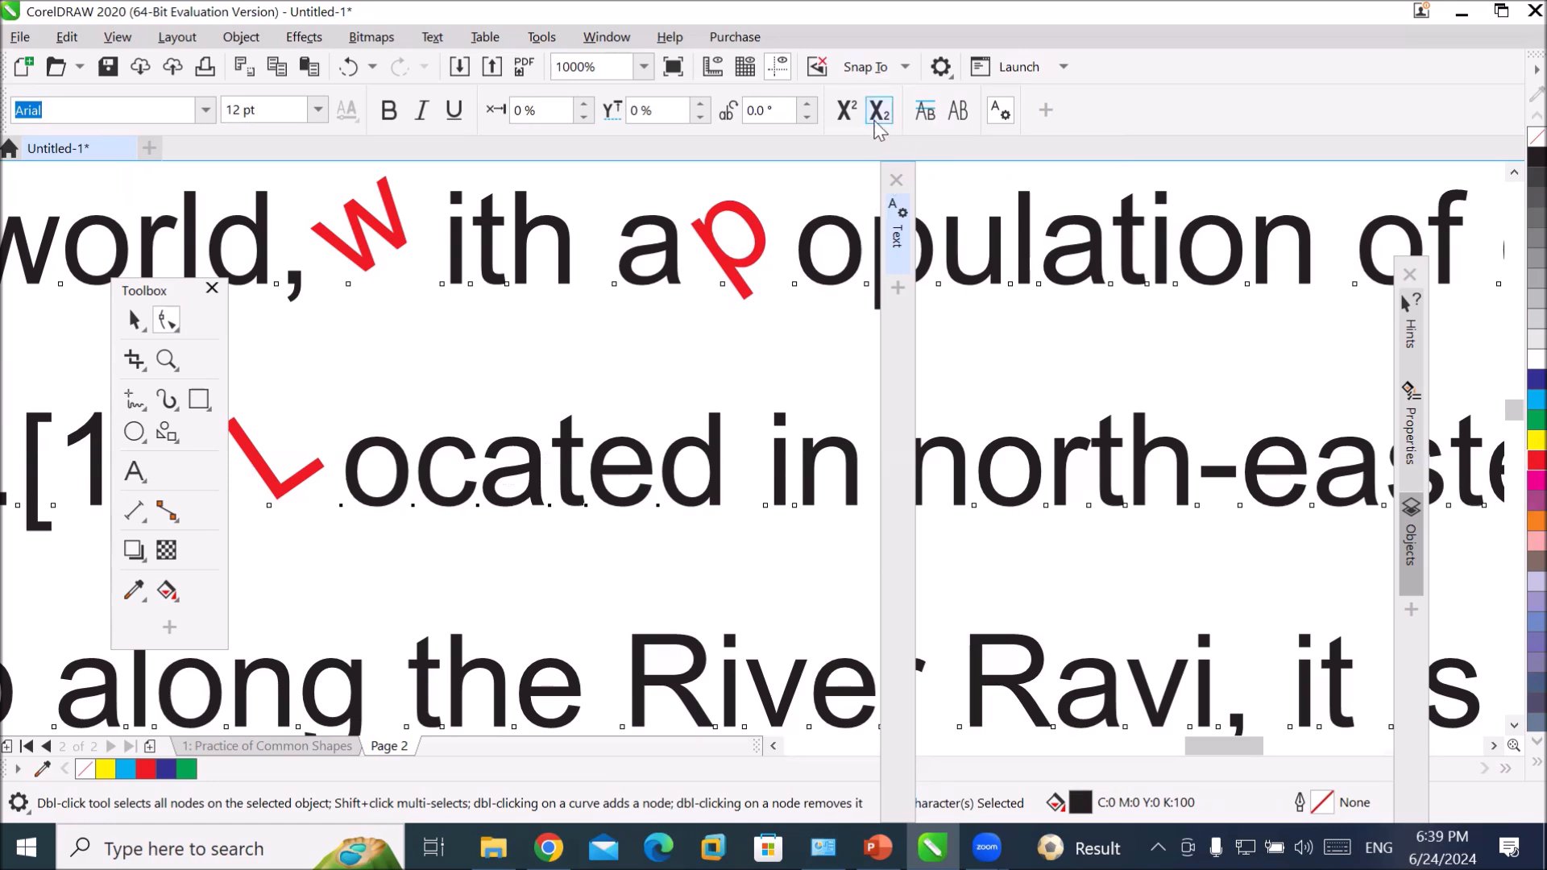
{"action": "left_click", "coordinate": [924, 111]}
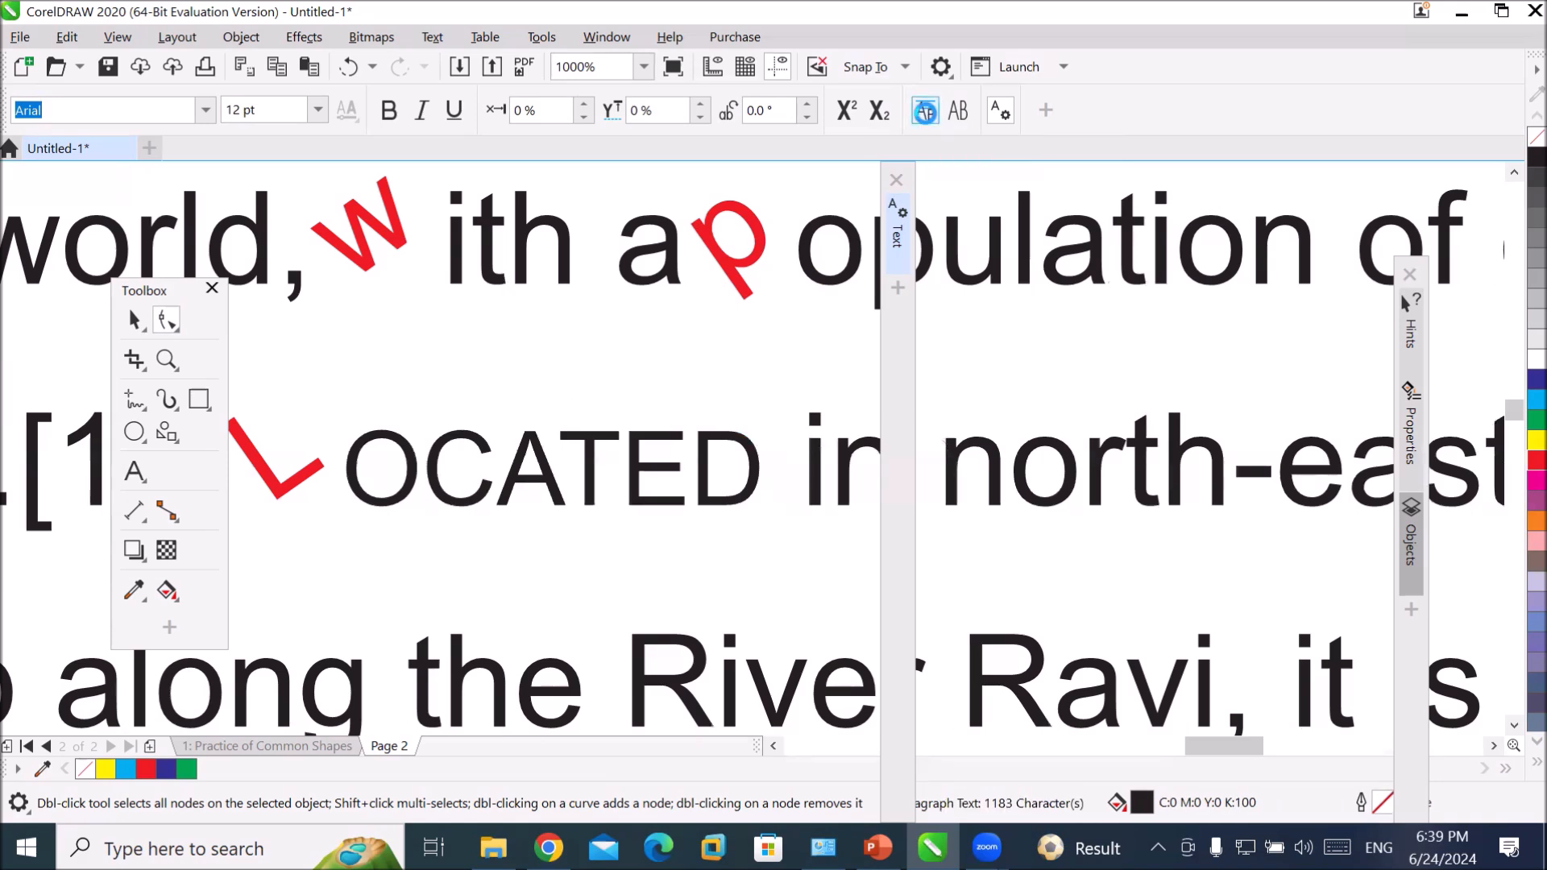
{"action": "left_click", "coordinate": [925, 111]}
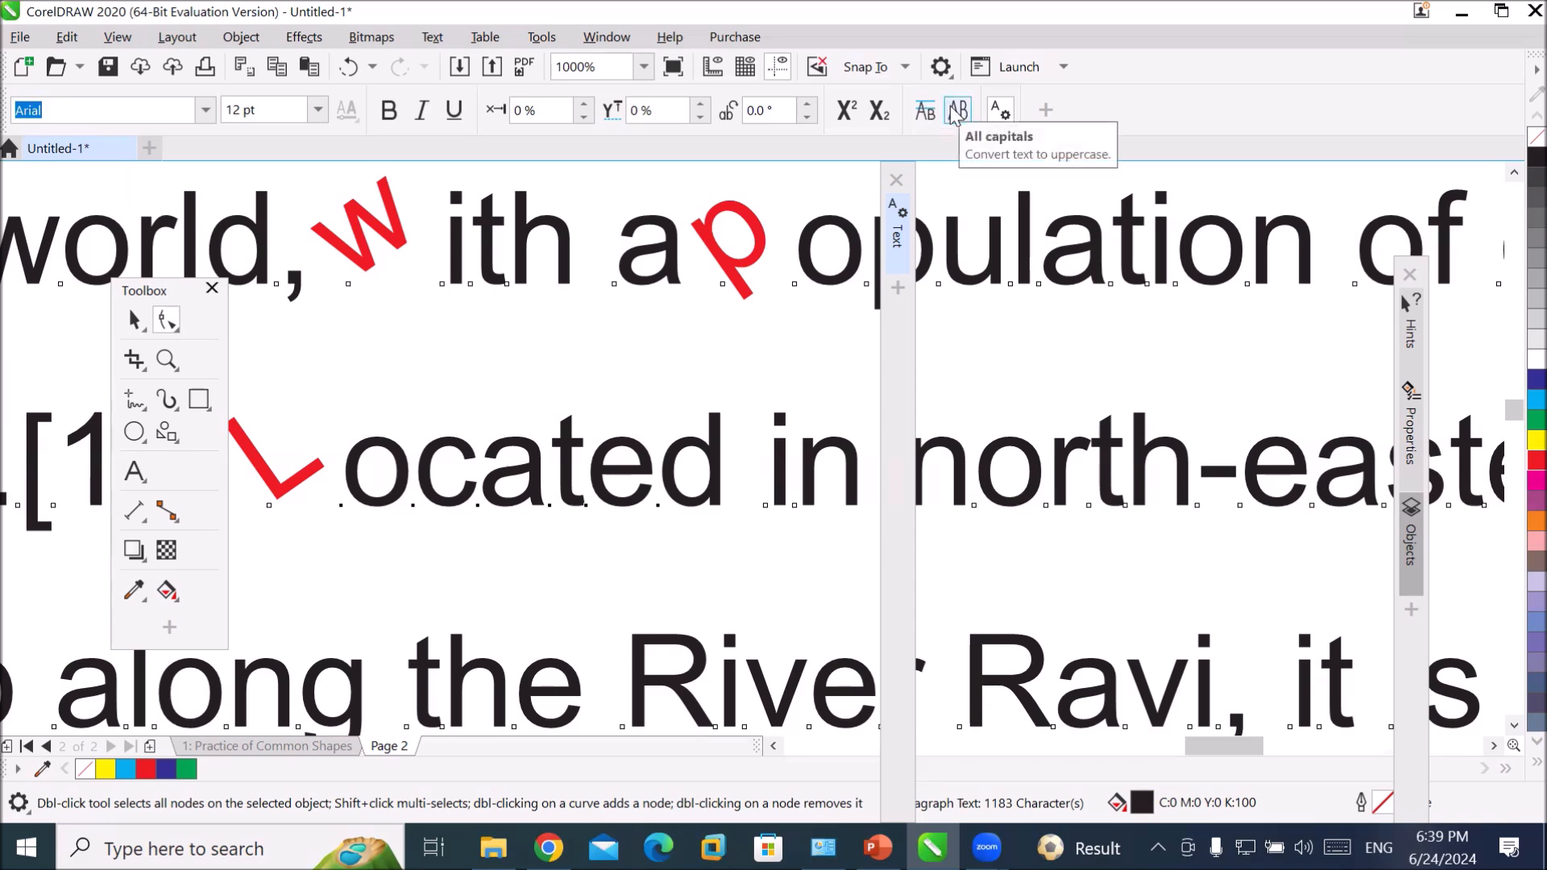
{"action": "left_click", "coordinate": [955, 114]}
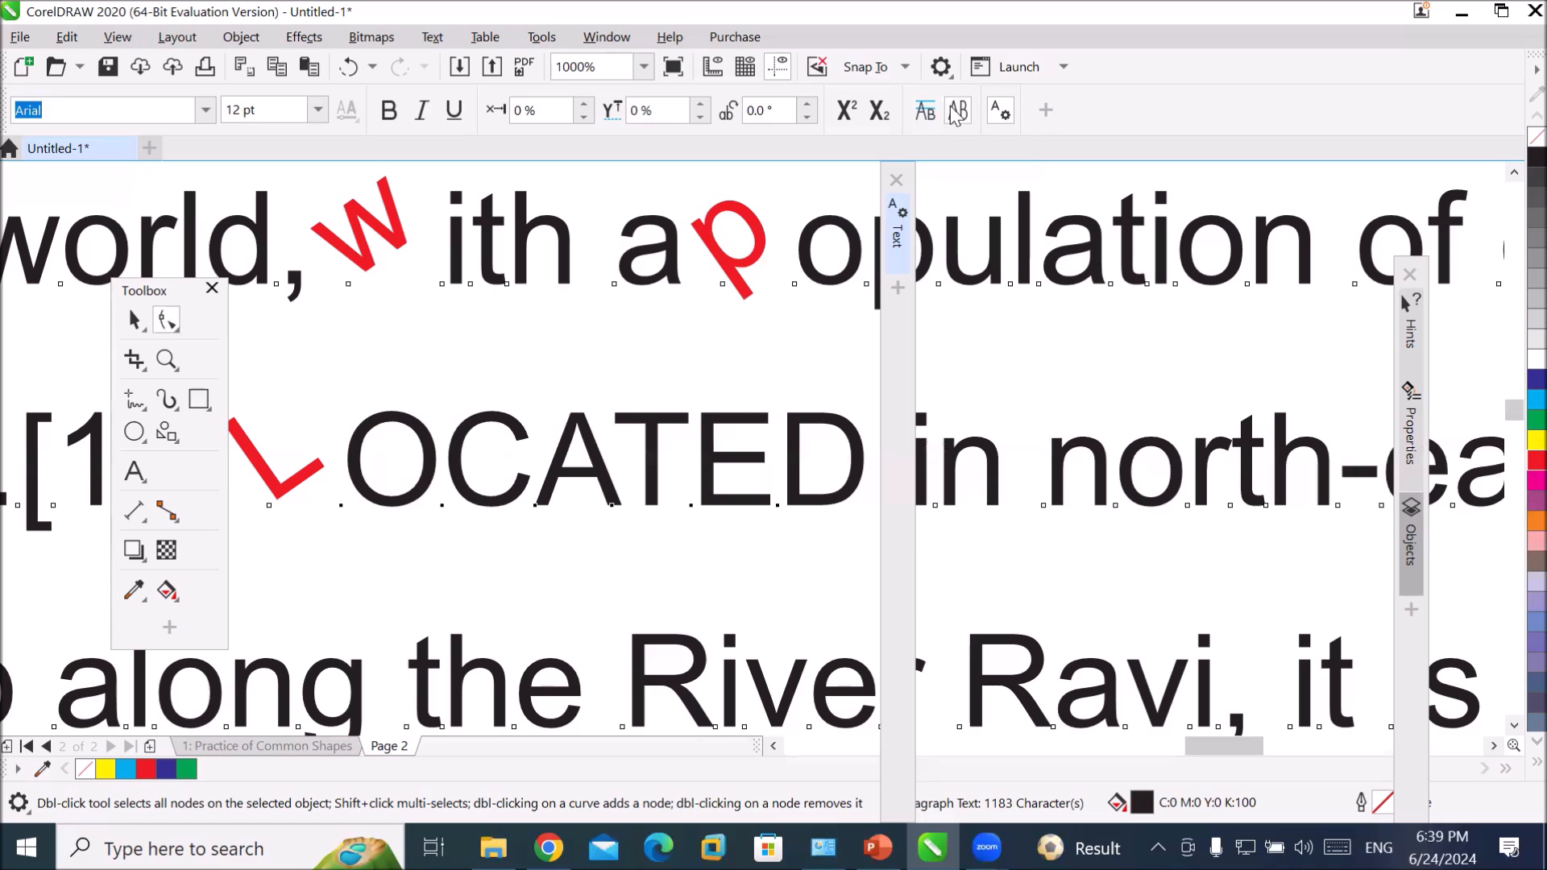
{"action": "left_click", "coordinate": [955, 115]}
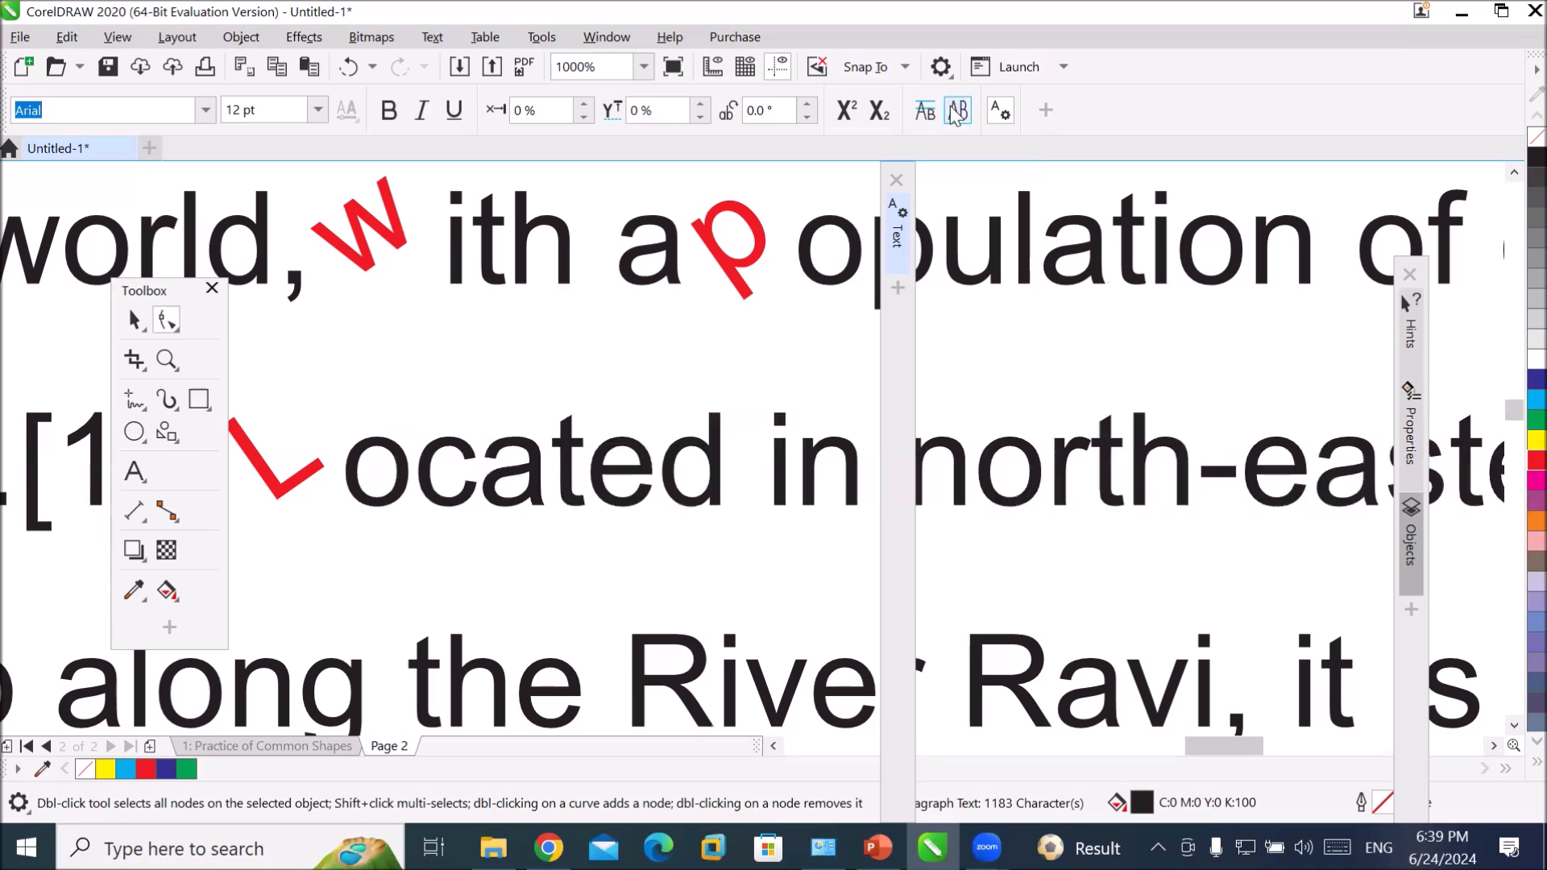
{"action": "left_click", "coordinate": [956, 114]}
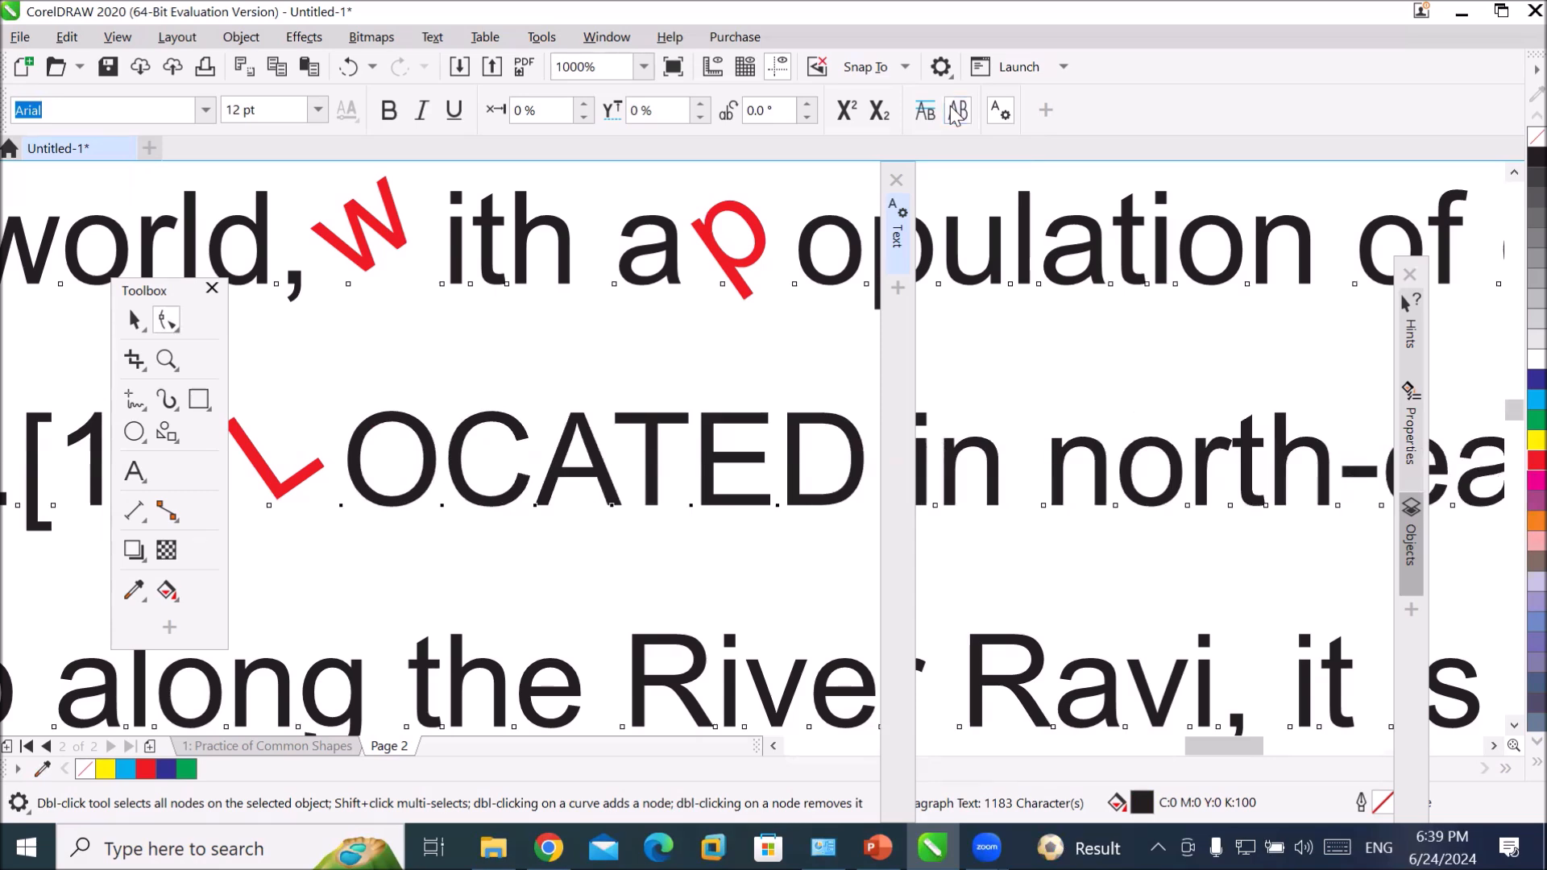
{"action": "left_click", "coordinate": [955, 114]}
{"action": "left_click", "coordinate": [926, 117]}
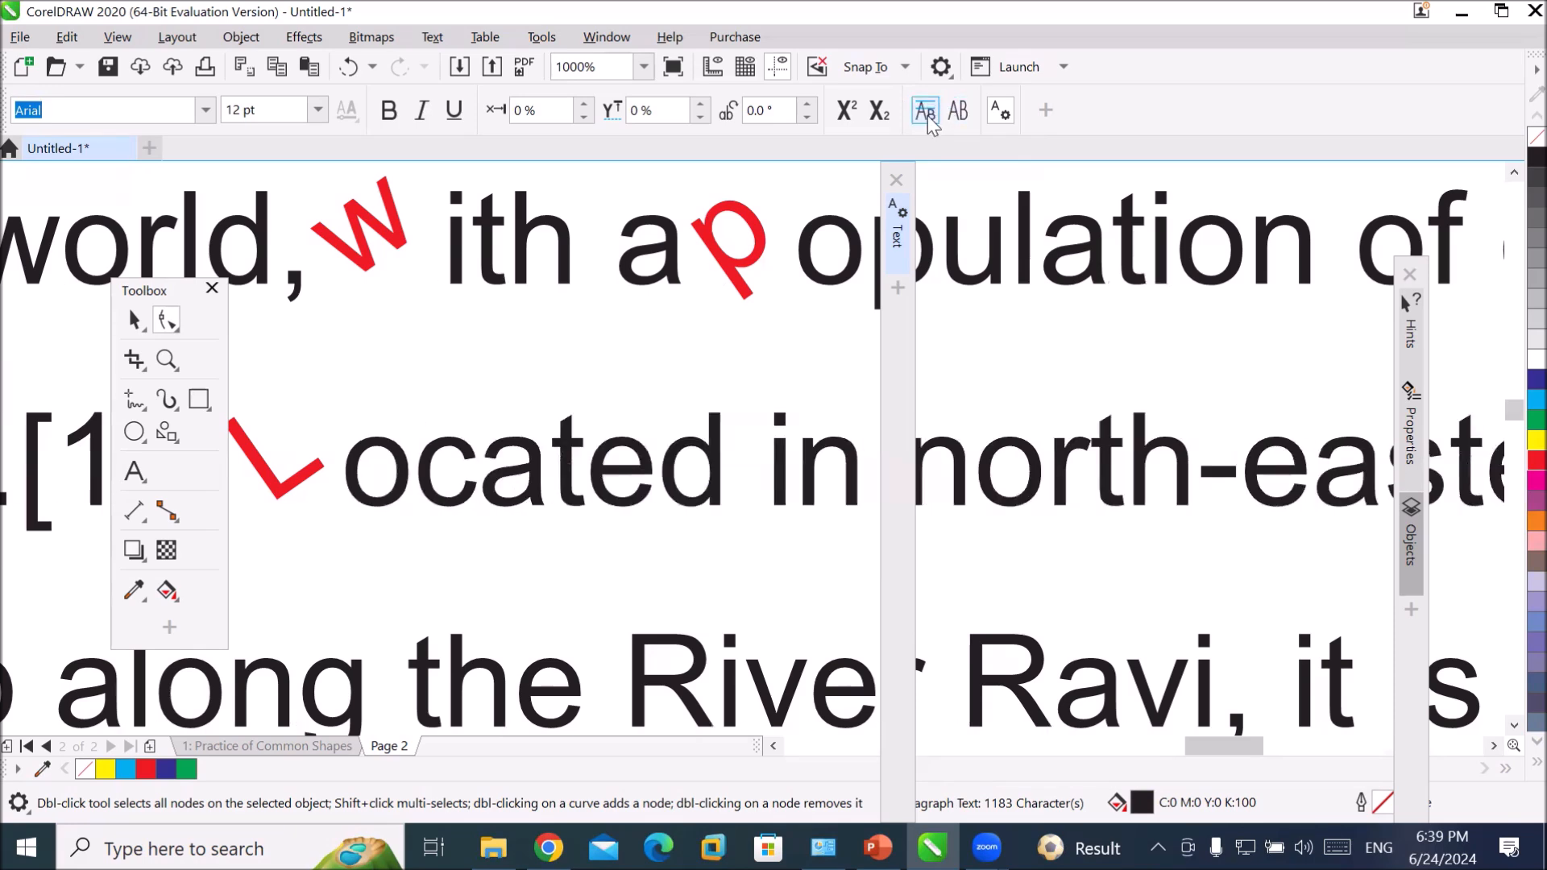
{"action": "left_click", "coordinate": [927, 117]}
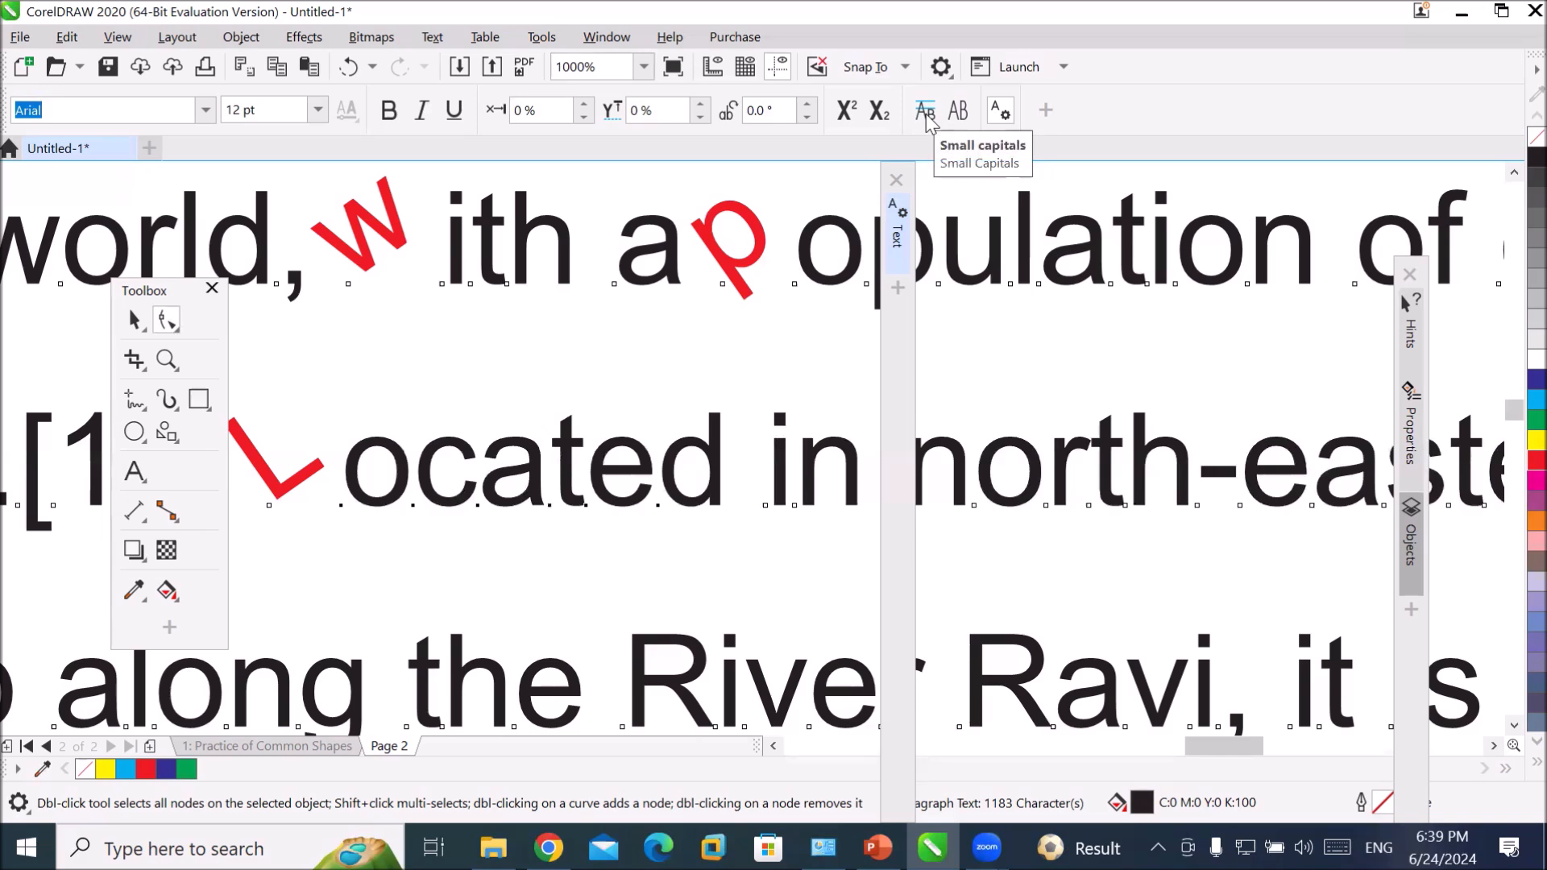
- Try All Capitals on the words "River Ravi" and leave them formatted in Small Capitals
{"action": "left_click", "coordinate": [1514, 724]}
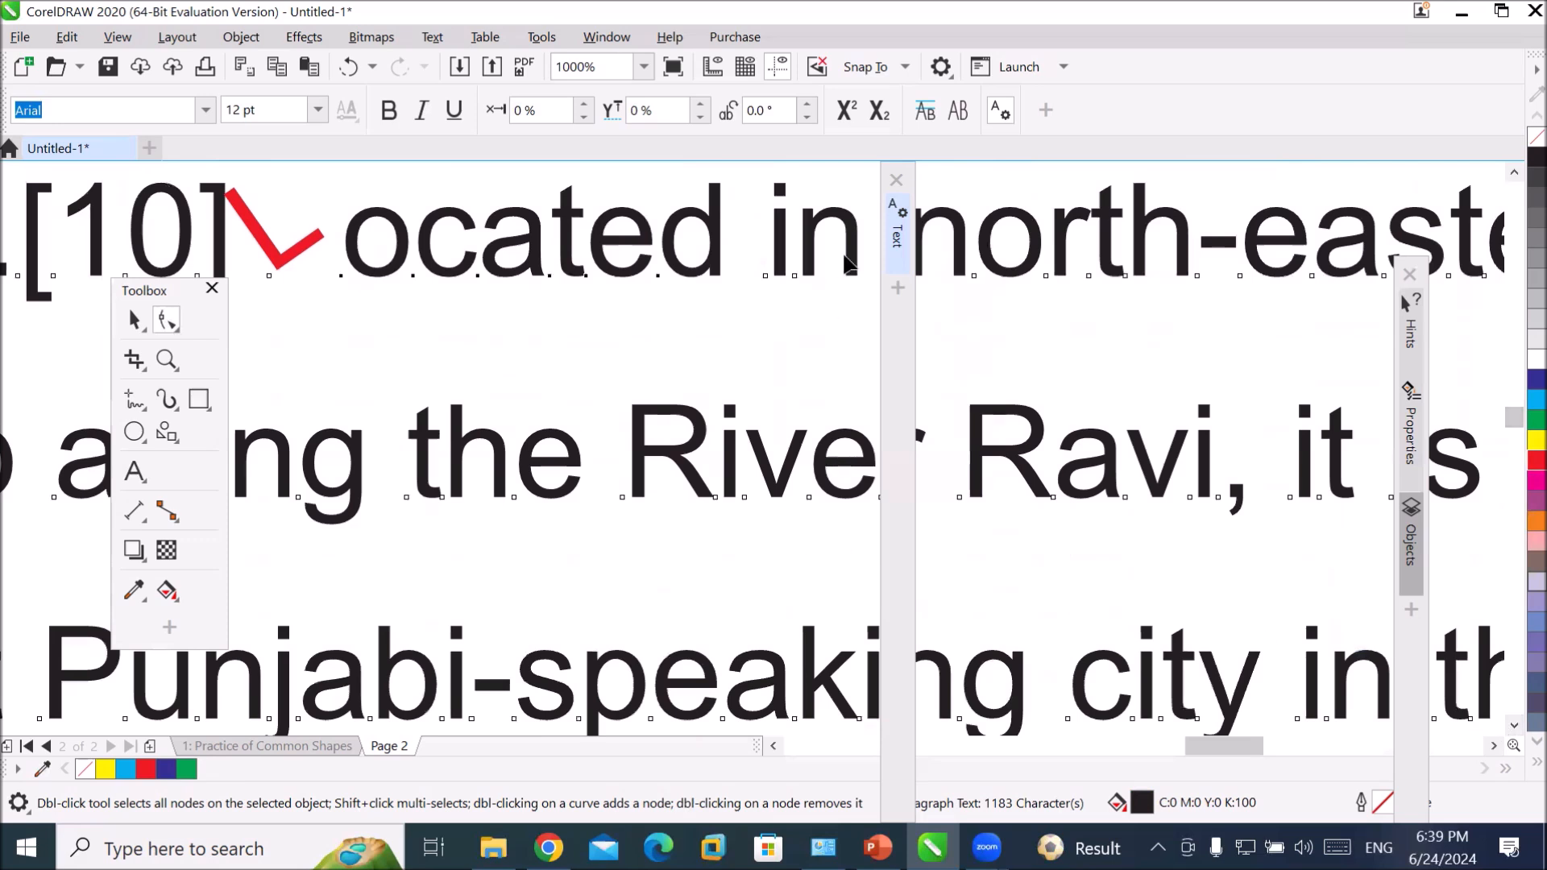
{"action": "left_click", "coordinate": [897, 182]}
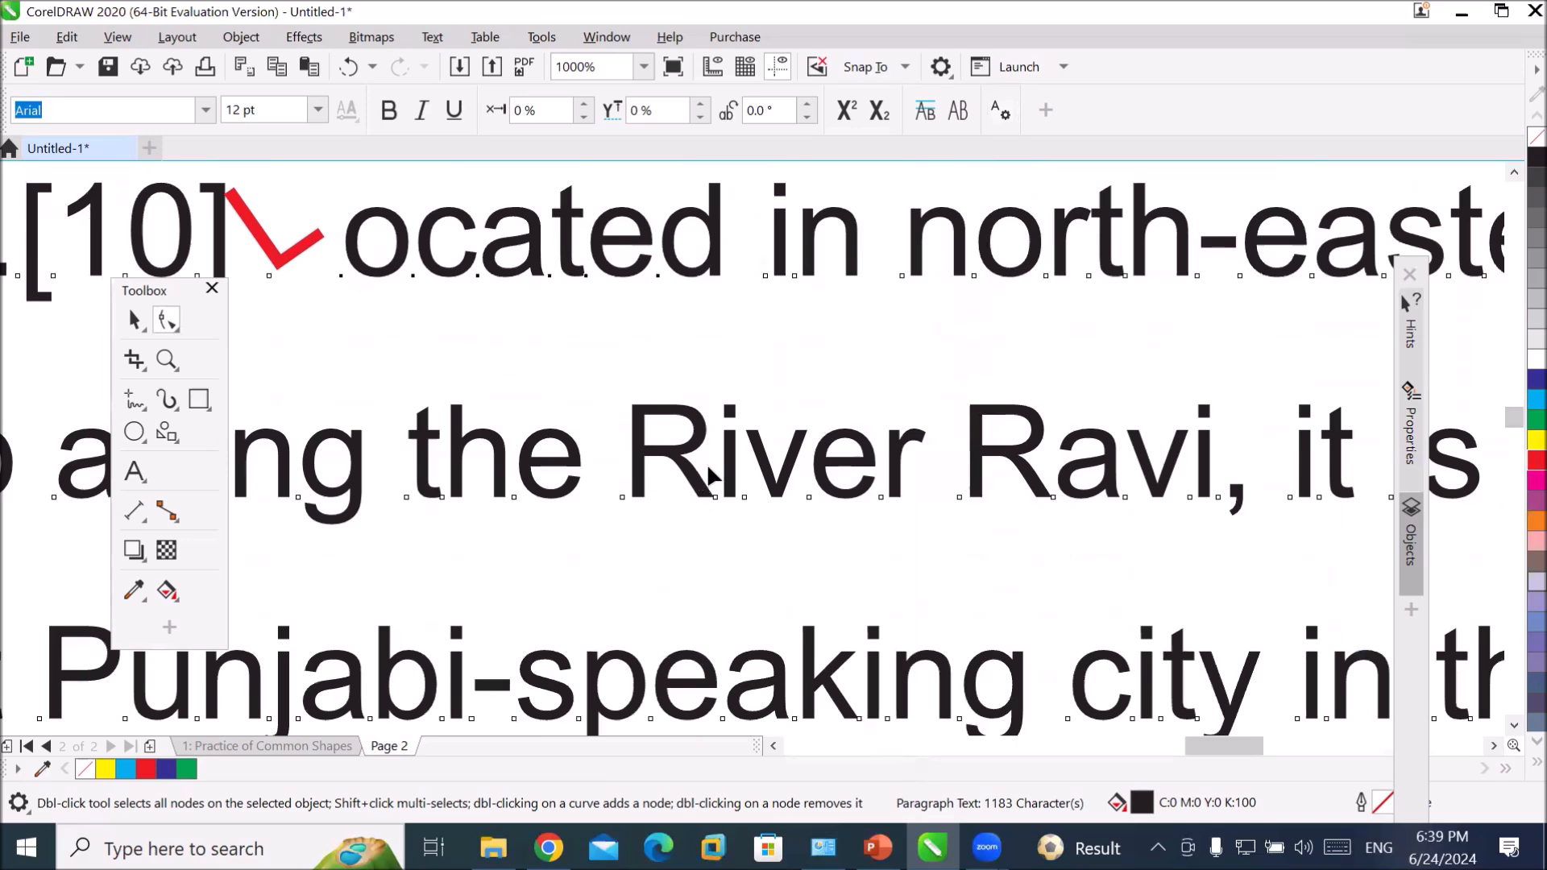
{"action": "left_click_drag", "start_coordinate": [783, 524], "coordinate": [1023, 519]}
{"action": "left_click_drag", "start_coordinate": [610, 481], "coordinate": [1217, 518]}
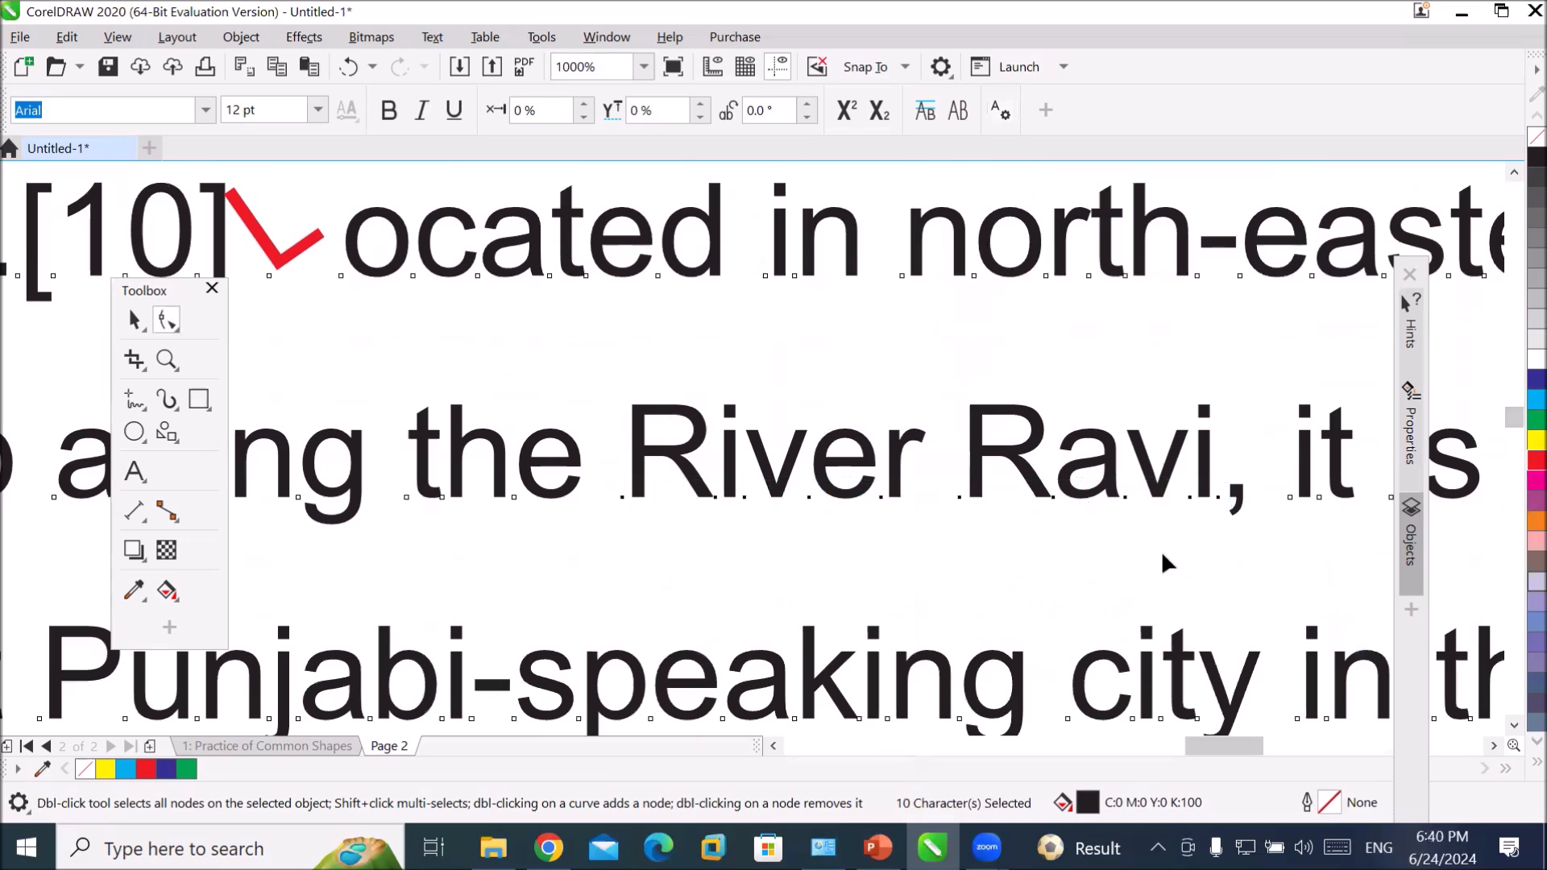
{"action": "left_click", "coordinate": [957, 110]}
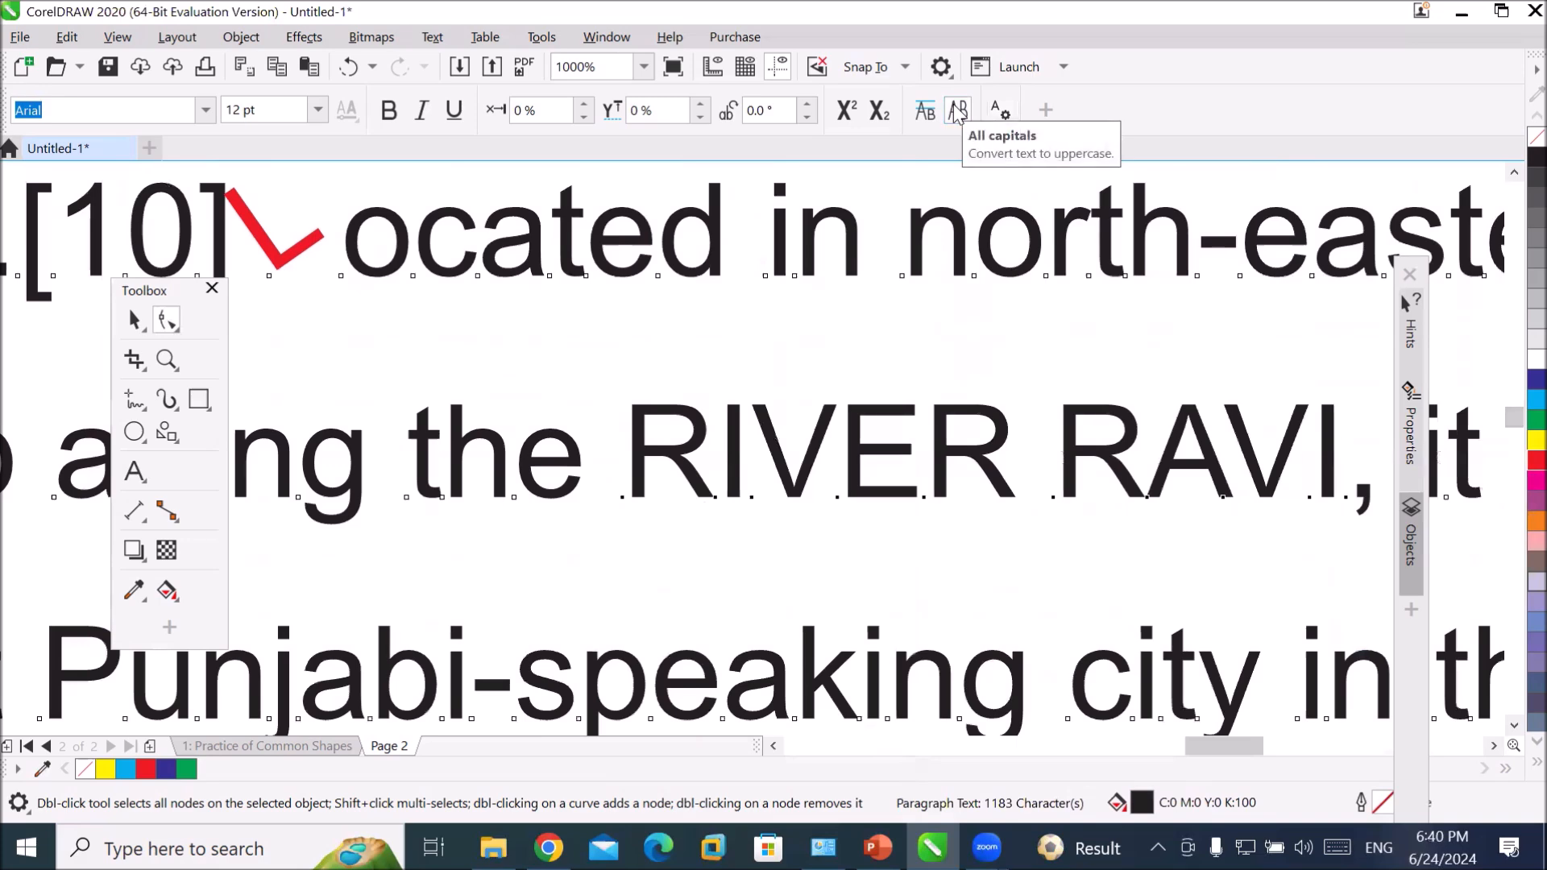
{"action": "left_click", "coordinate": [957, 111]}
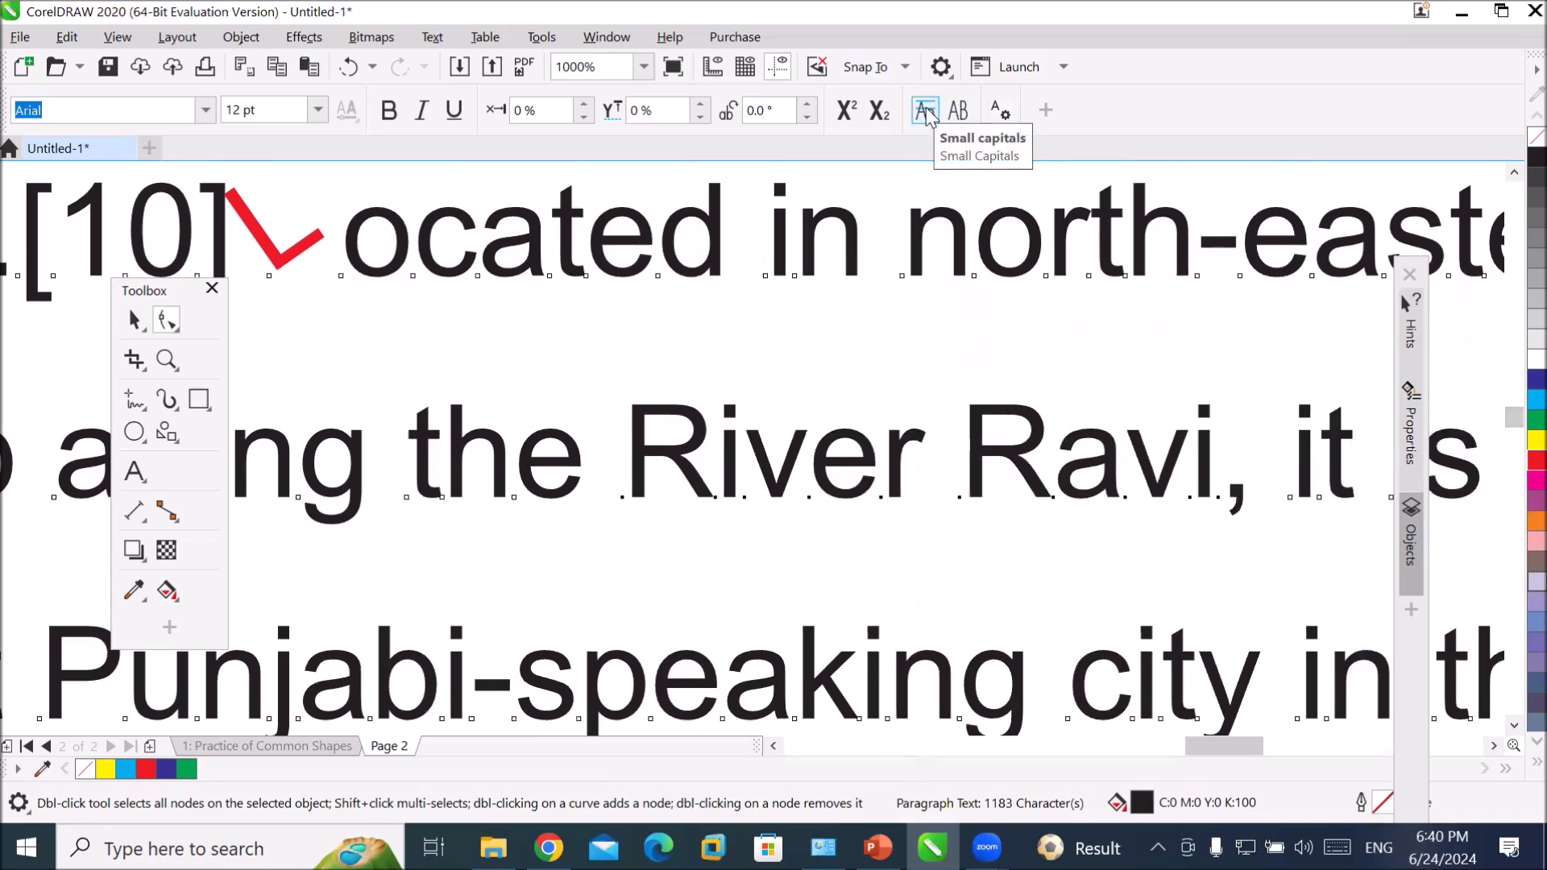
{"action": "left_click", "coordinate": [926, 111]}
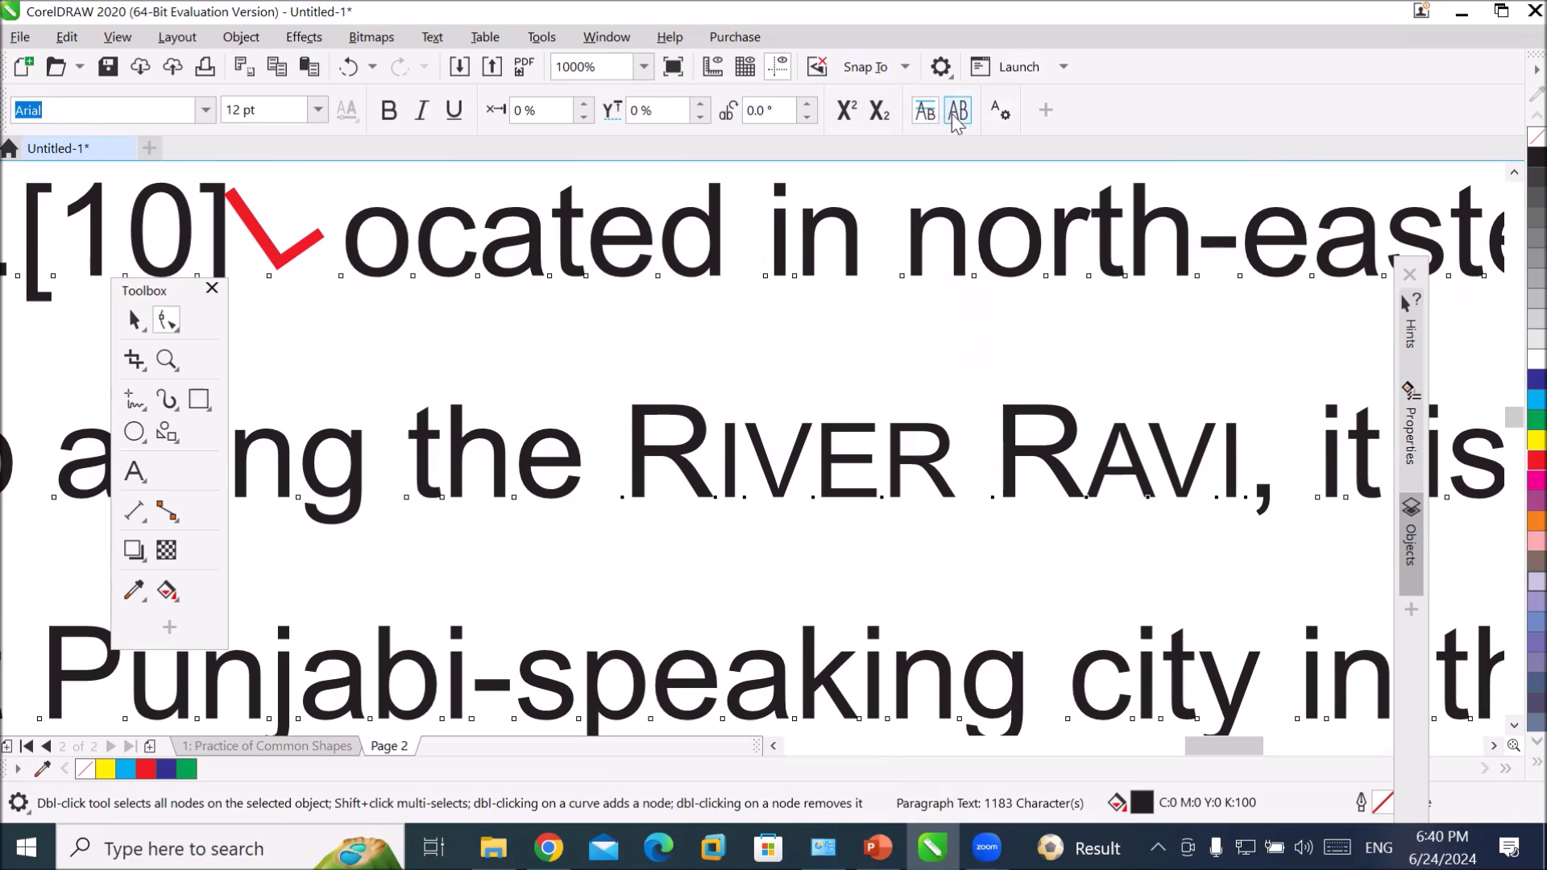
{"action": "left_click", "coordinate": [956, 120]}
{"action": "left_click", "coordinate": [956, 120]}
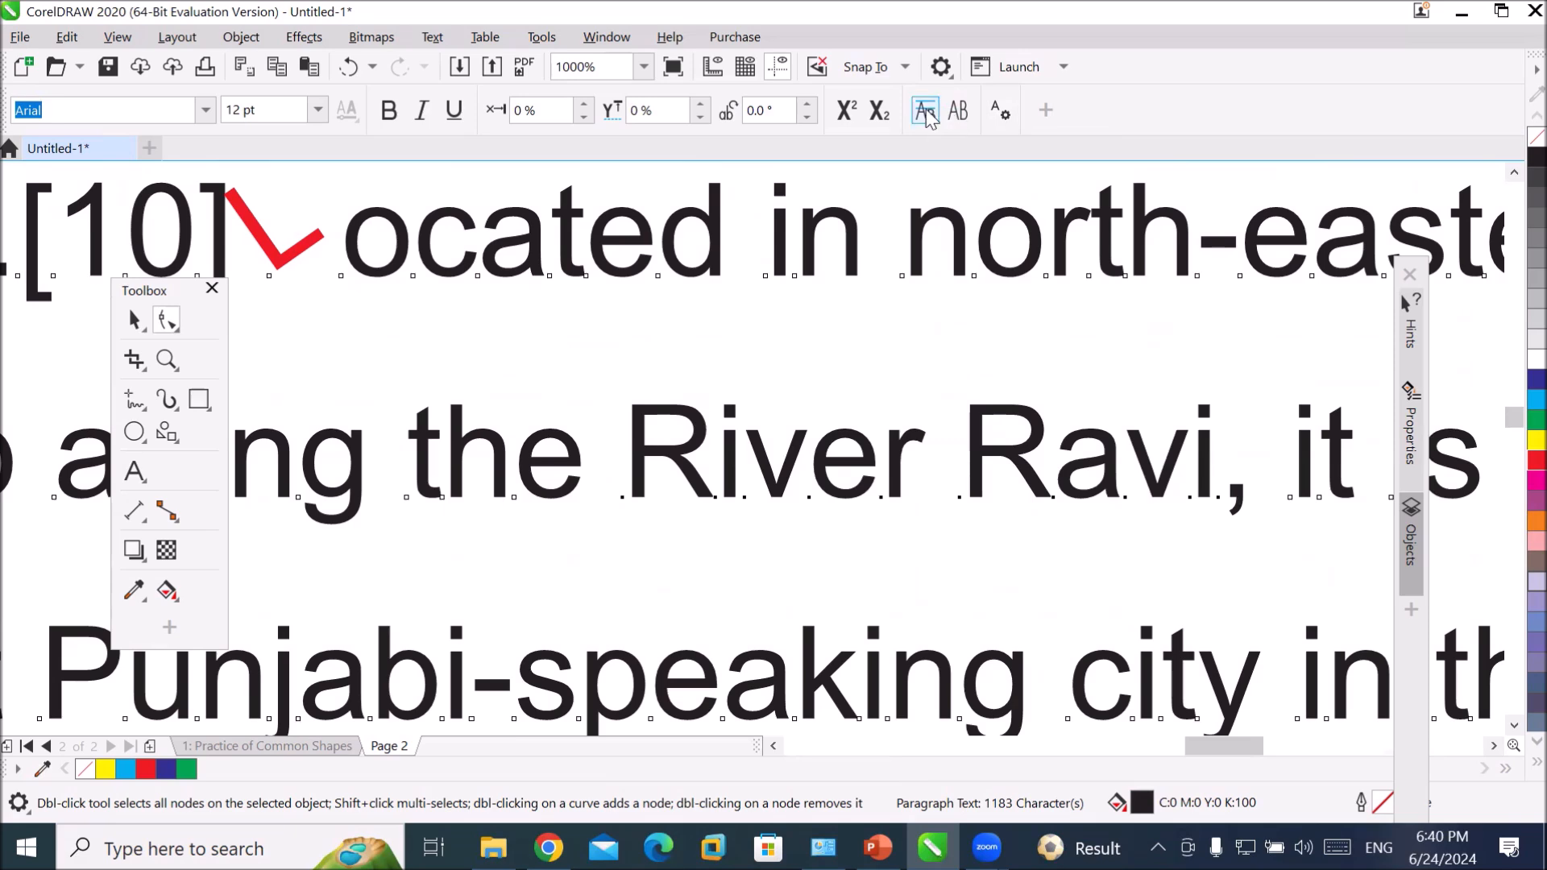
{"action": "left_click", "coordinate": [926, 112]}
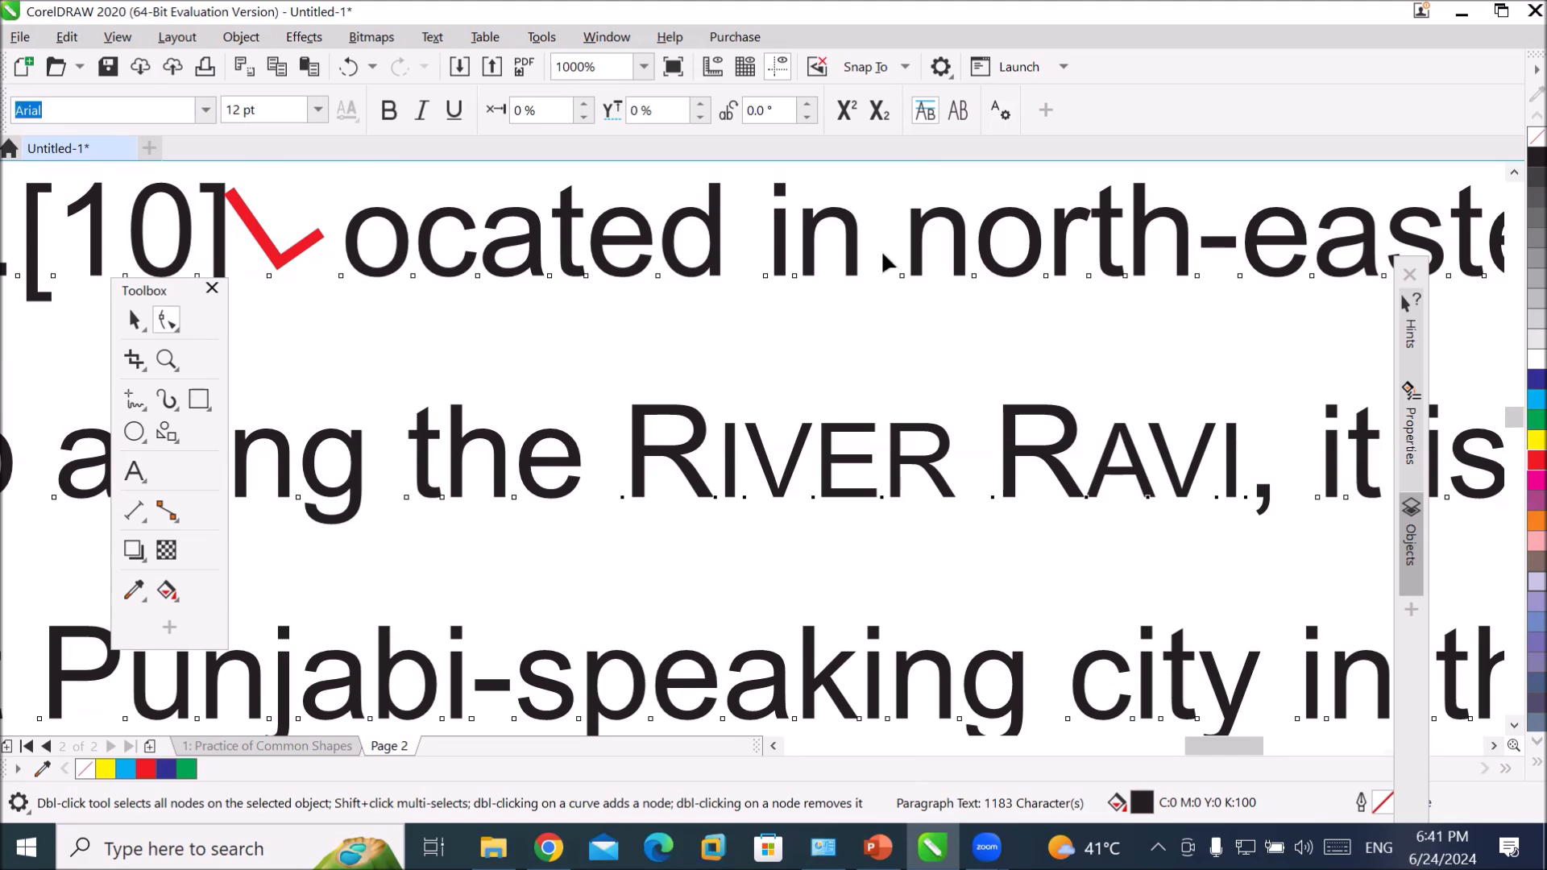
- Select the characters "north-" and try the Superscript and Subscript options on them
{"action": "left_click_drag", "start_coordinate": [1094, 298], "coordinate": [1215, 304]}
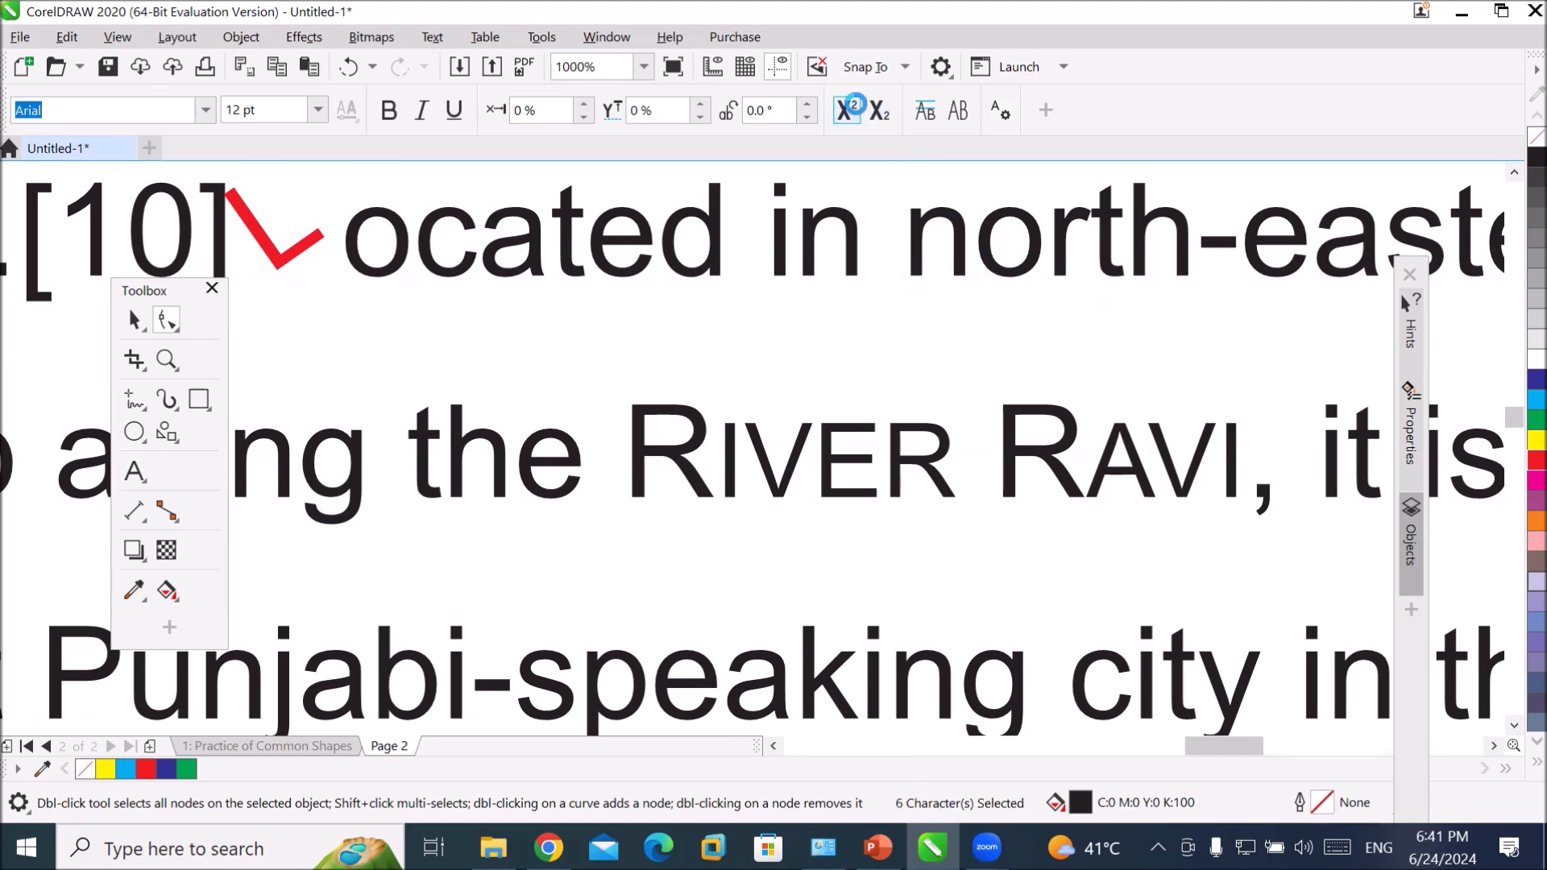
{"action": "left_click", "coordinate": [856, 112]}
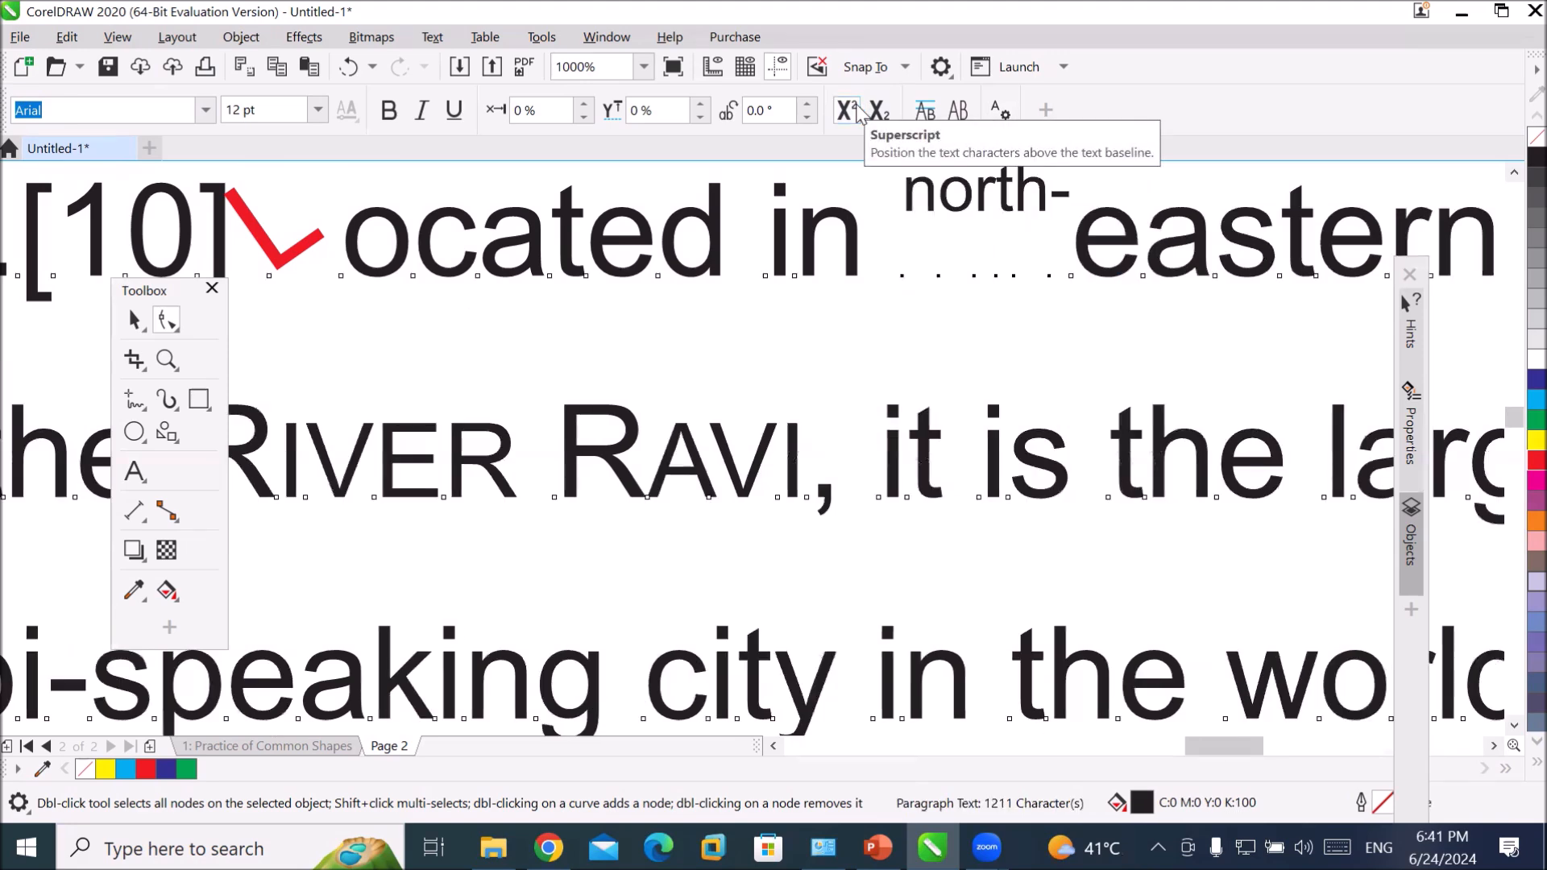
{"action": "left_click", "coordinate": [859, 113]}
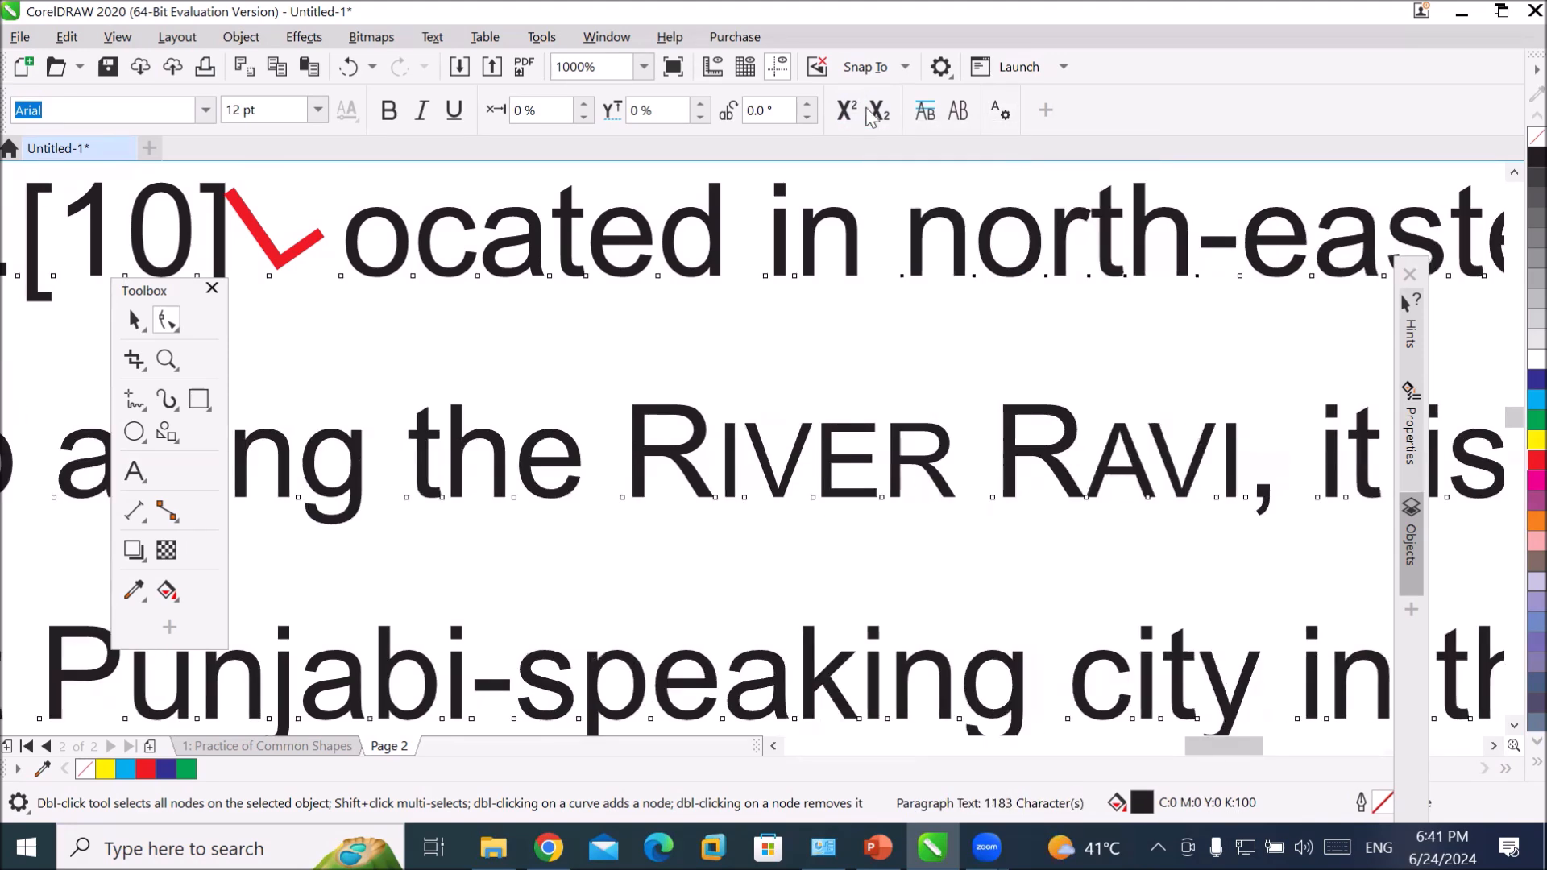
{"action": "left_click", "coordinate": [878, 111]}
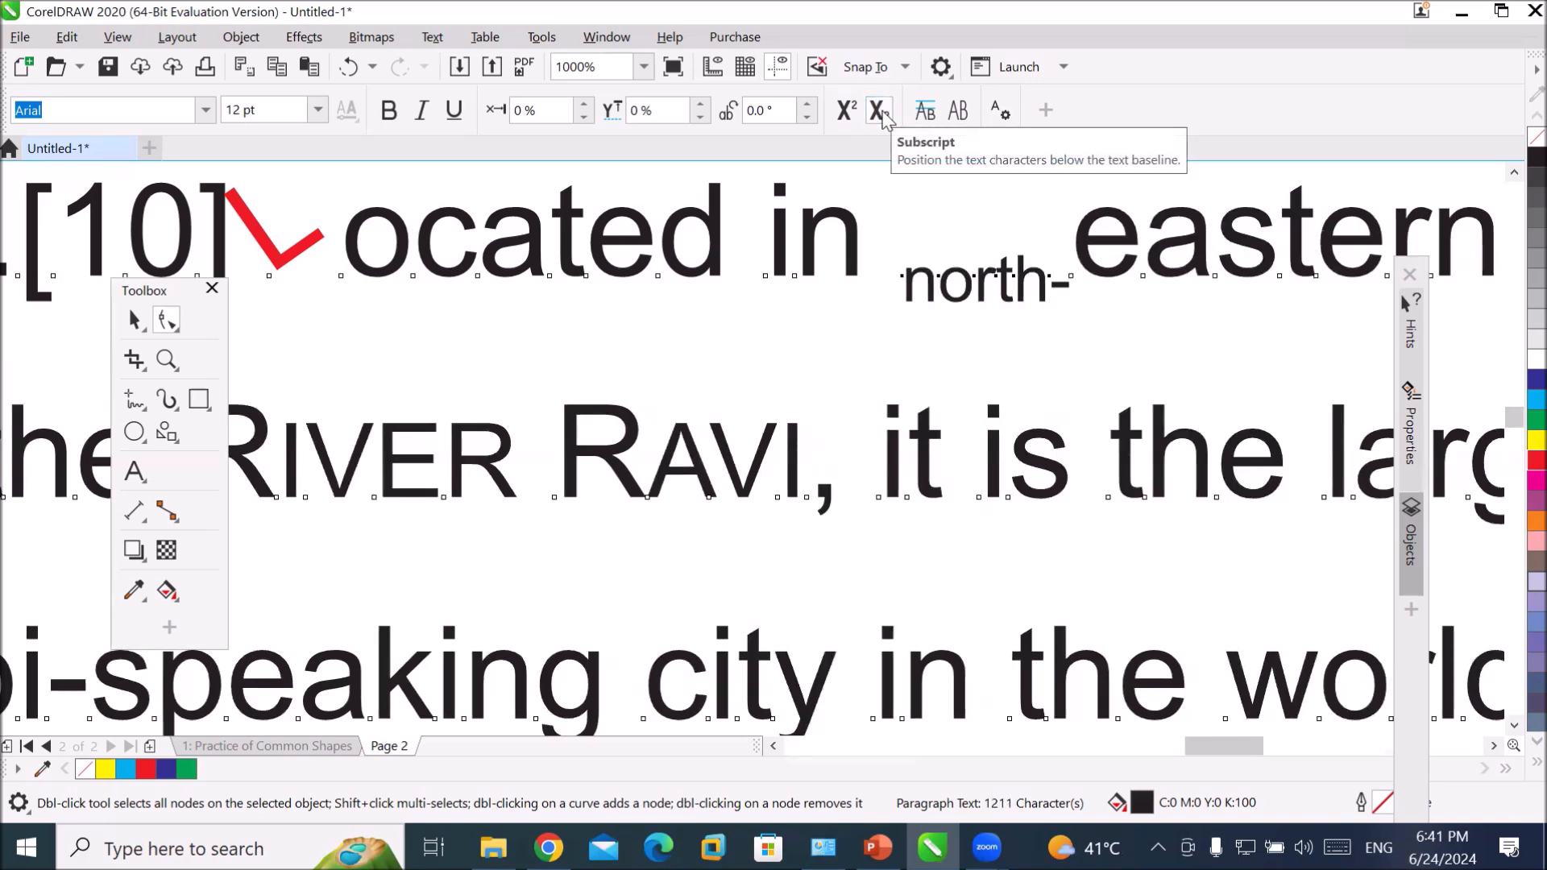
{"action": "left_click", "coordinate": [883, 115]}
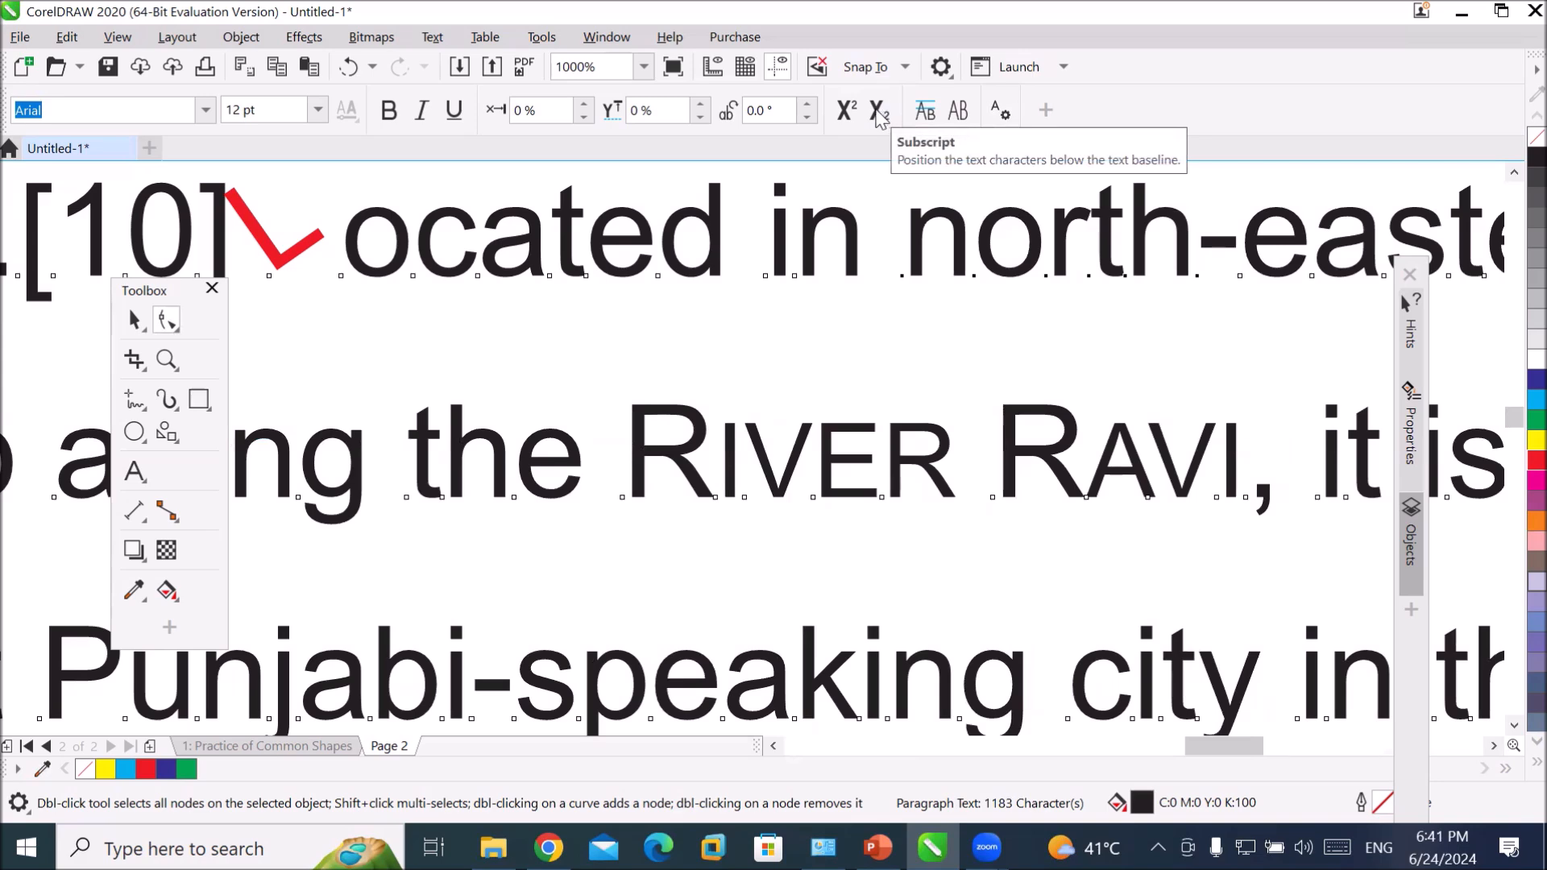
- Rotate the characters "north-" by 45° and fill them red
{"action": "left_click", "coordinate": [806, 103]}
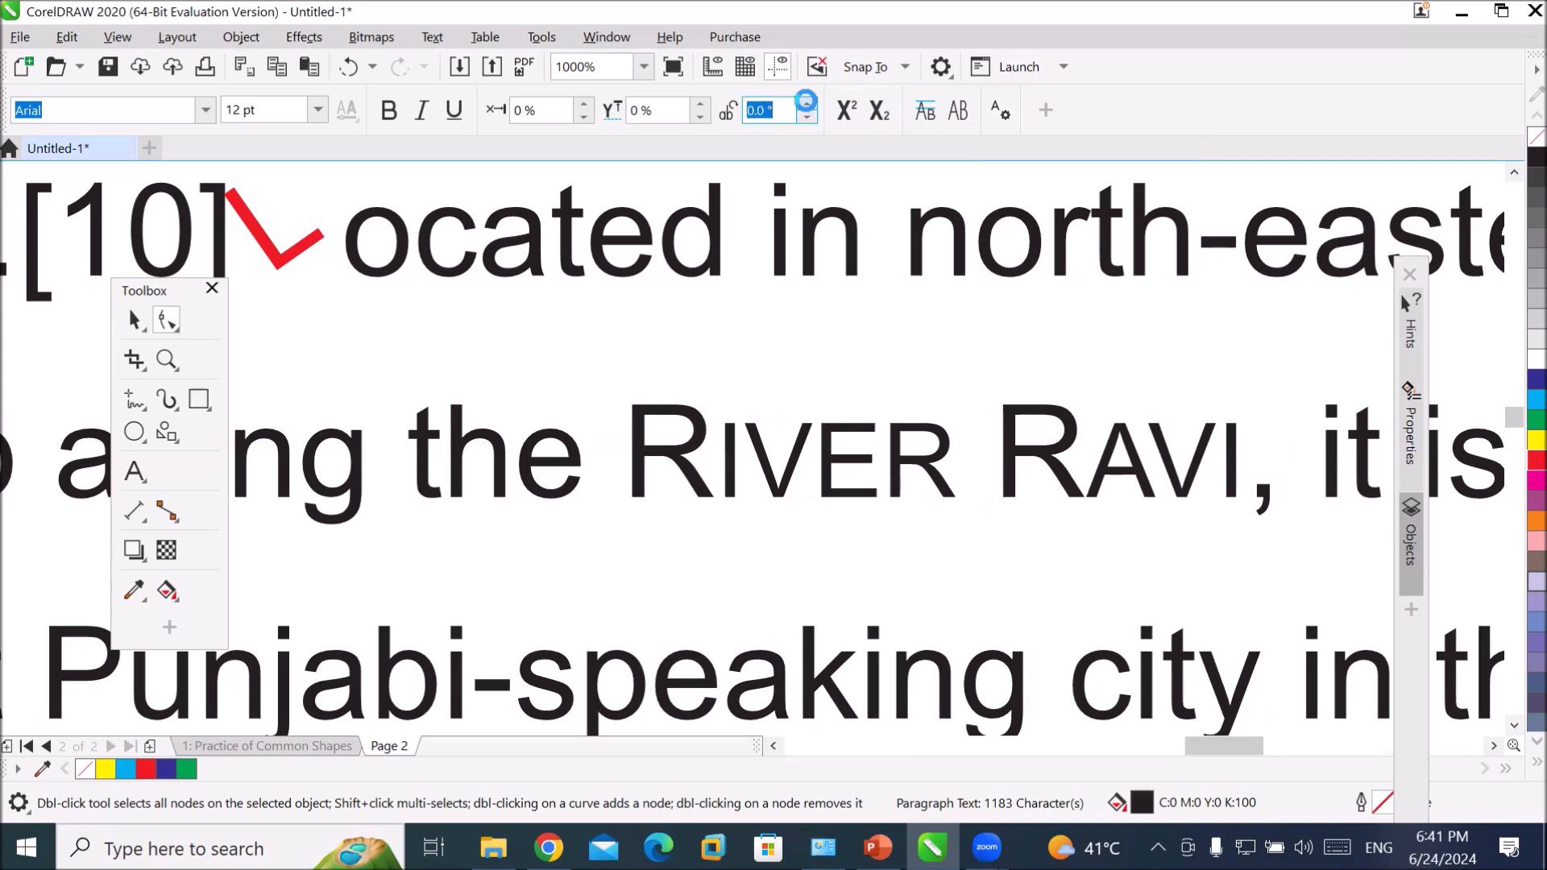
{"action": "double_click", "coordinate": [806, 103]}
{"action": "double_click", "coordinate": [806, 103]}
{"action": "double_click", "coordinate": [806, 103]}
{"action": "double_click", "coordinate": [806, 103]}
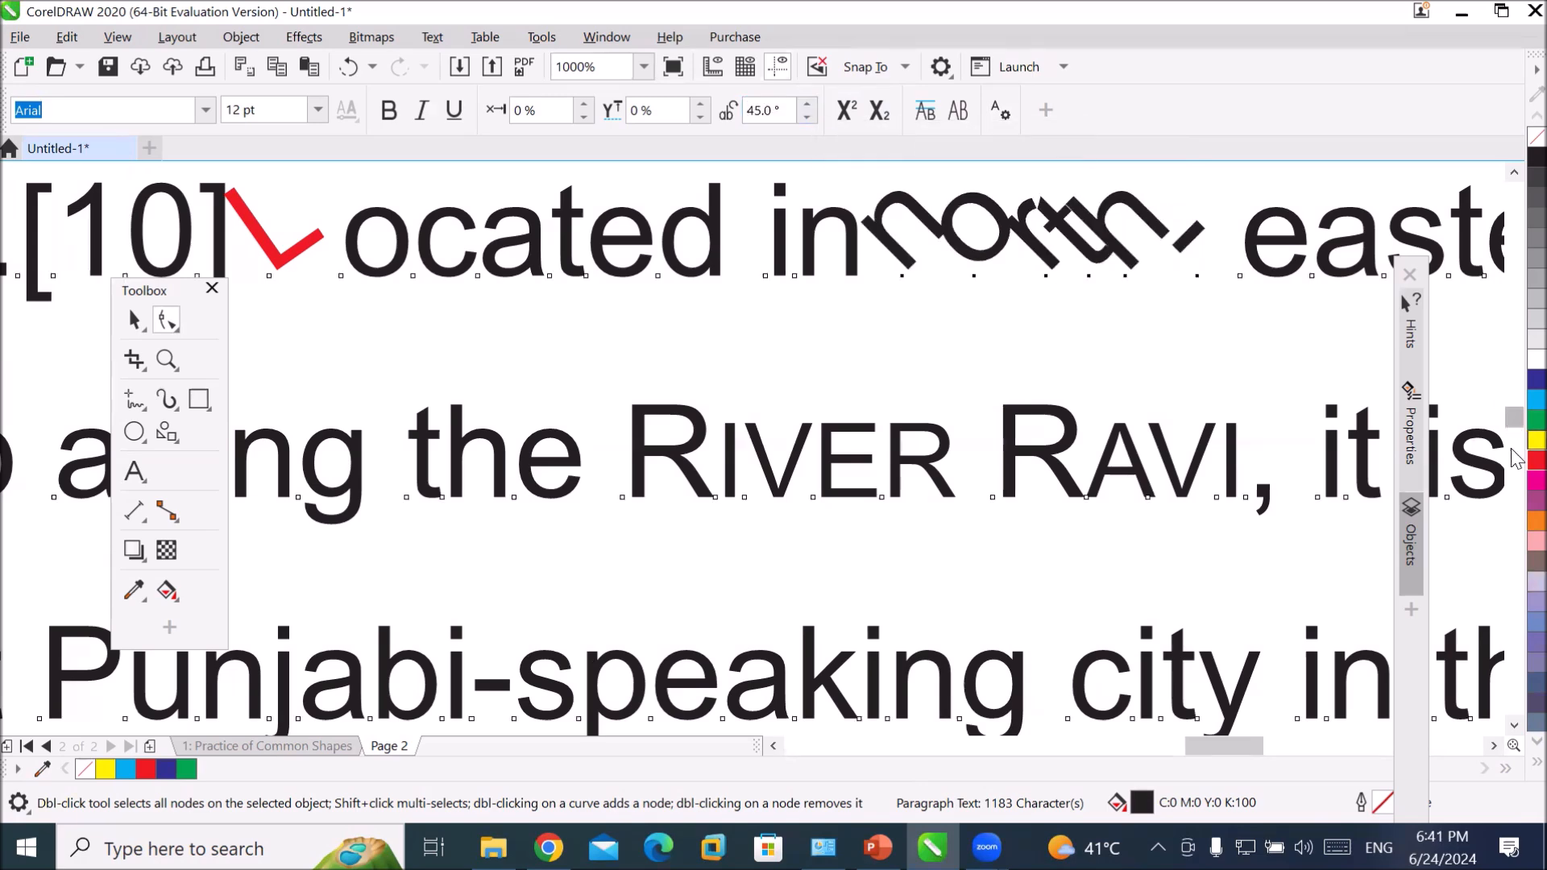
{"action": "left_click", "coordinate": [1535, 460]}
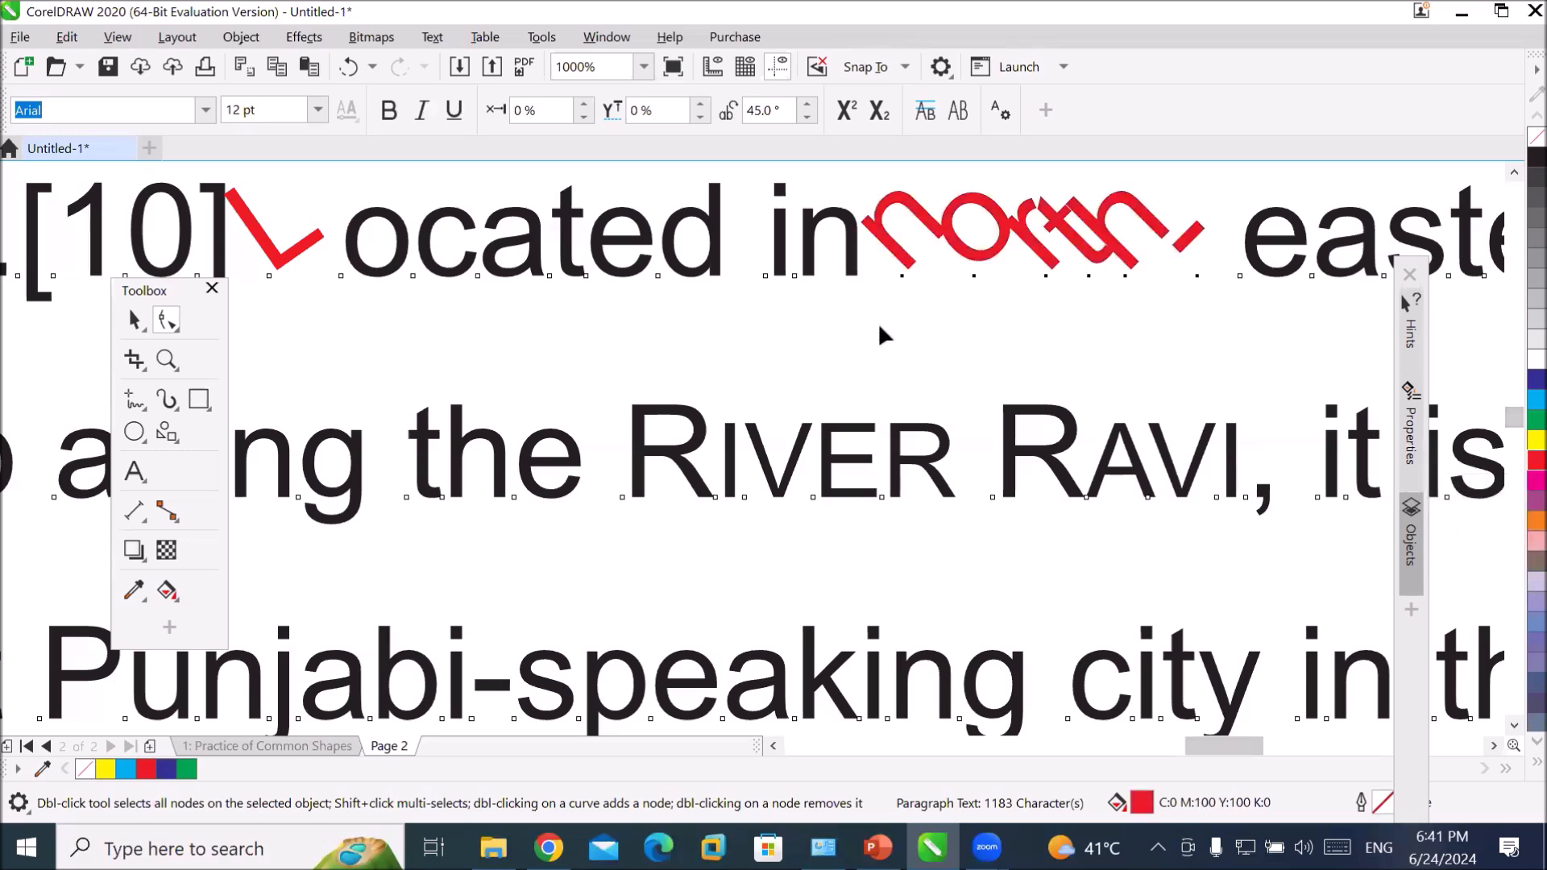
- Show the Text docker, enlarge it, and collapse its Character, Paragraph and Frame sections
{"action": "scroll", "coordinate": [877, 326], "scroll_direction": "down", "scroll_amount": 7}
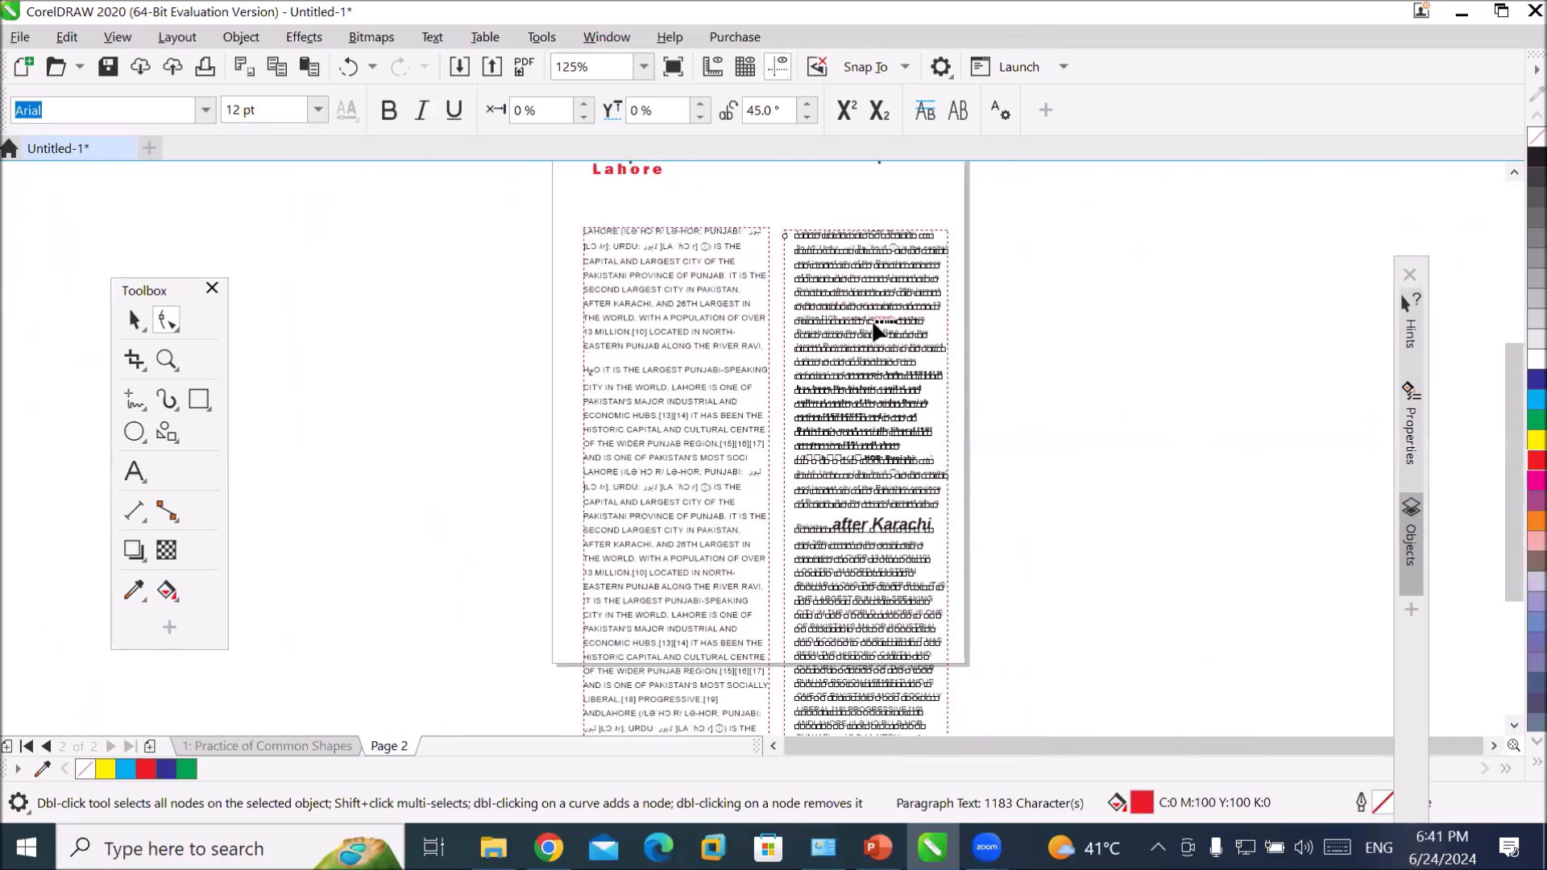
{"action": "left_click_drag", "start_coordinate": [1511, 372], "coordinate": [1502, 340]}
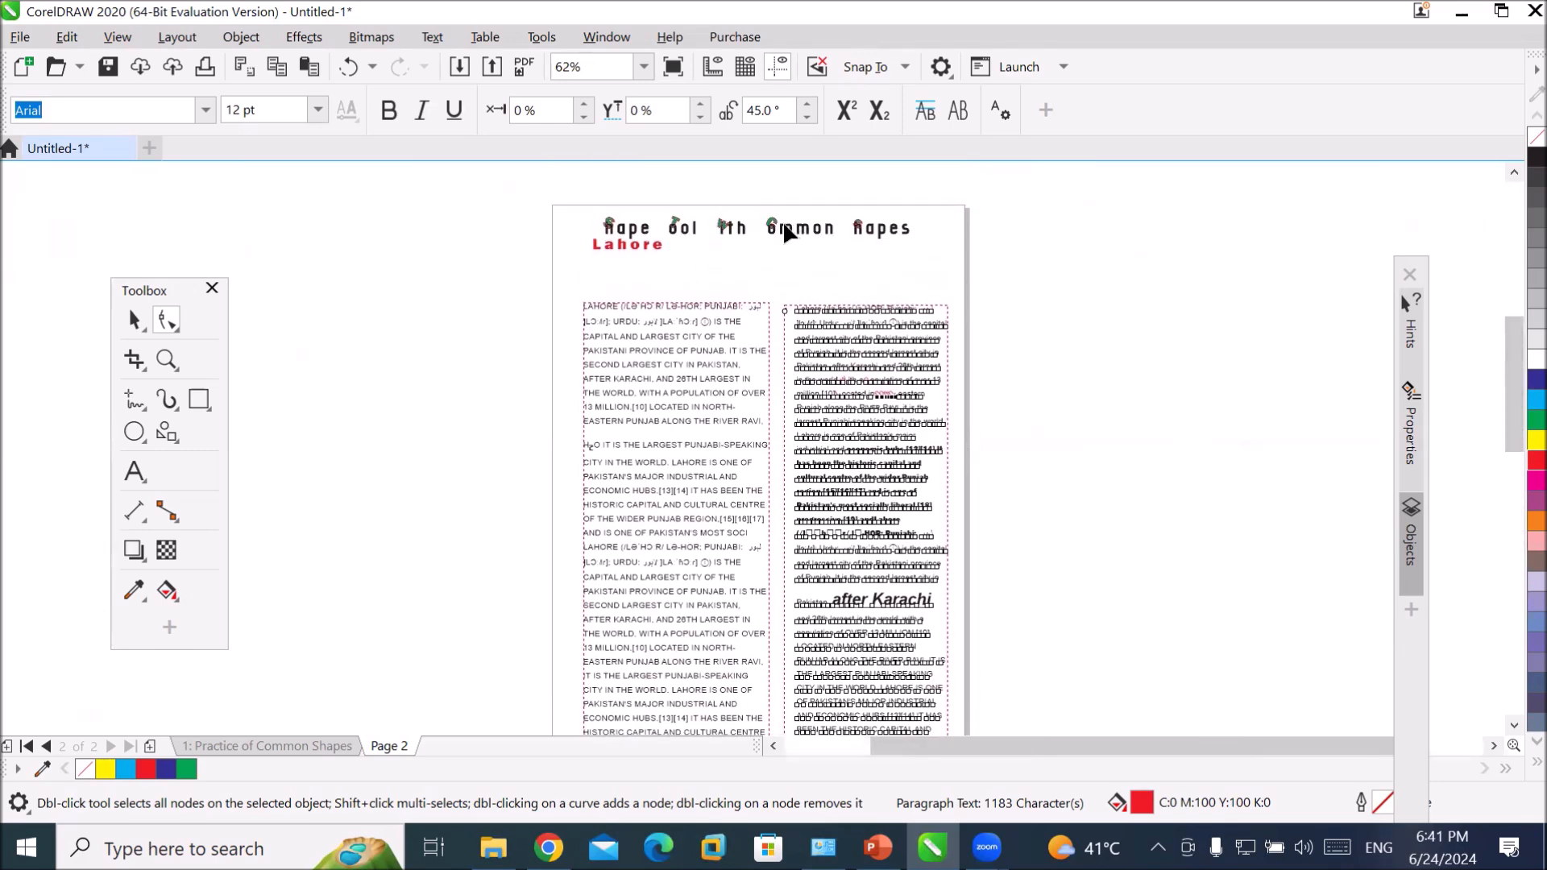
{"action": "scroll", "coordinate": [810, 230], "scroll_direction": "up", "scroll_amount": 5}
{"action": "scroll", "coordinate": [813, 233], "scroll_direction": "down", "scroll_amount": 2}
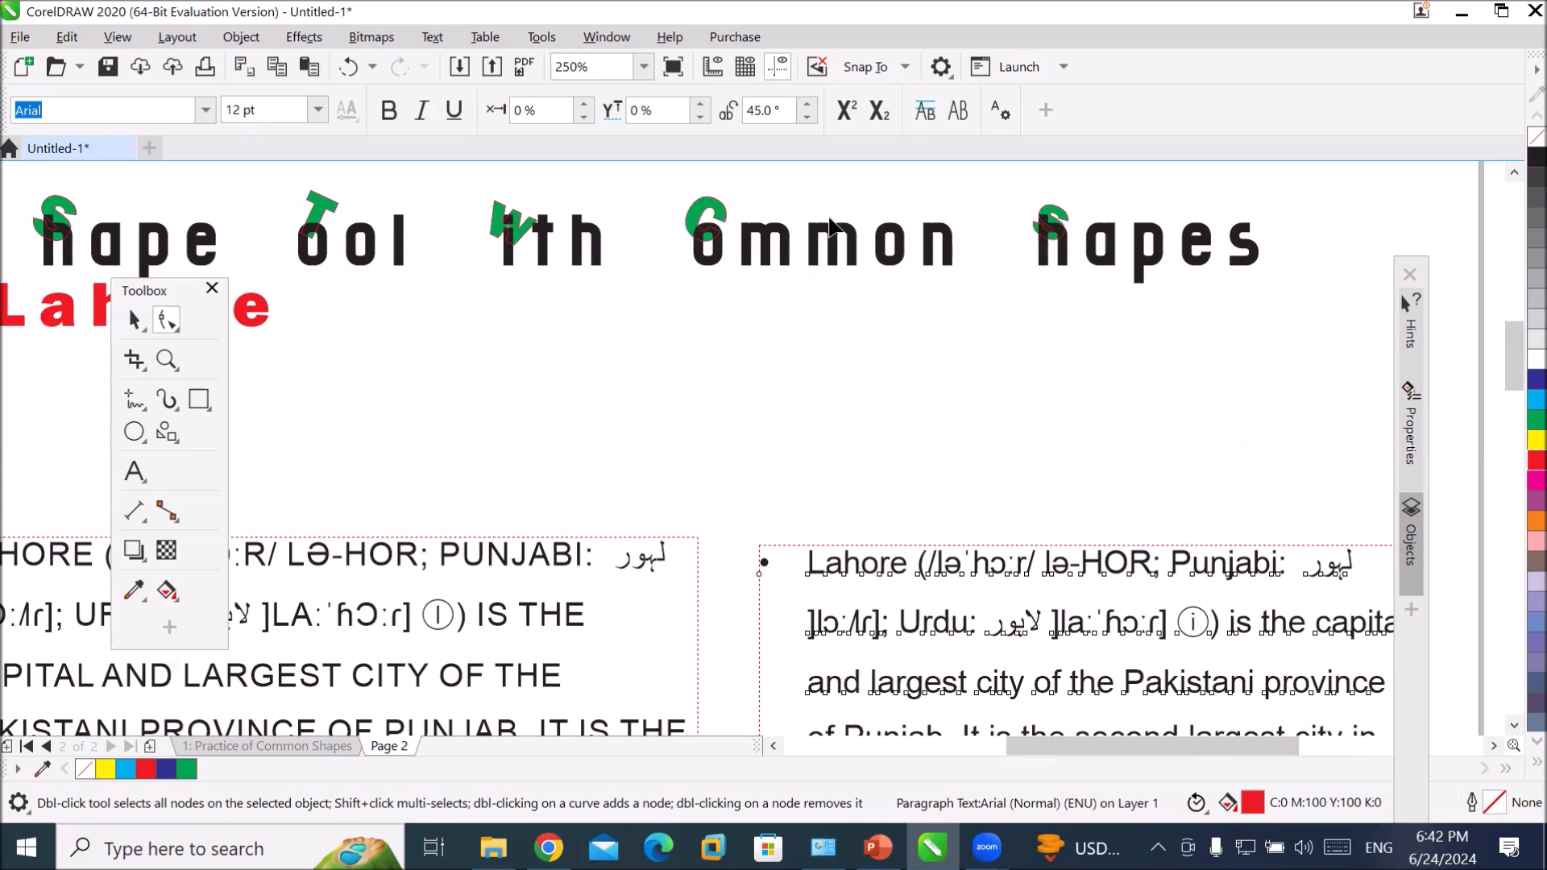
{"action": "left_click", "coordinate": [999, 111]}
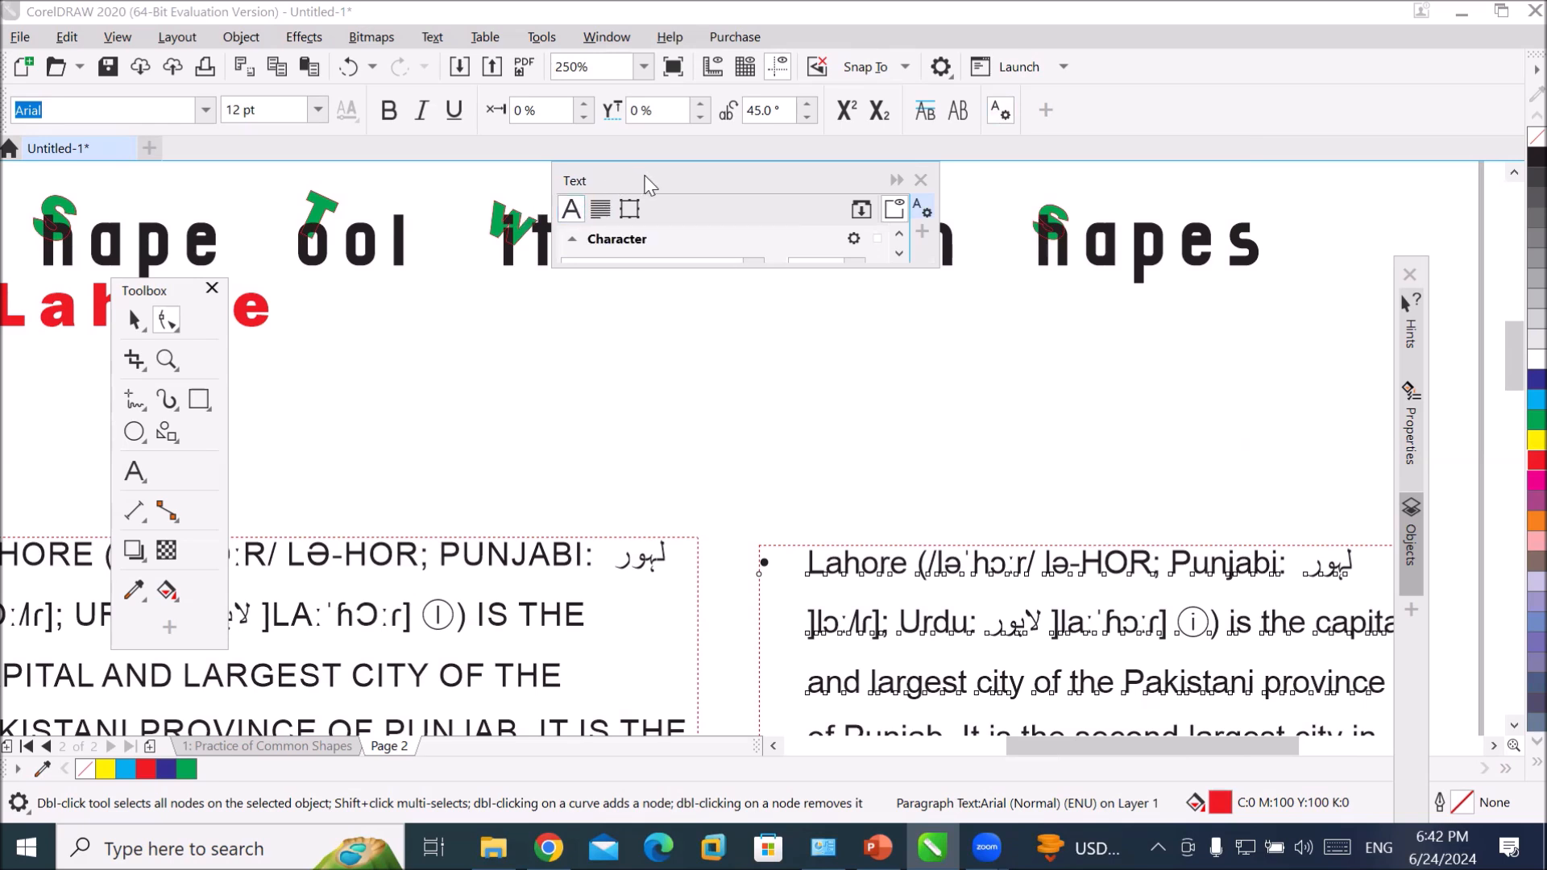
{"action": "left_click_drag", "start_coordinate": [649, 184], "coordinate": [780, 272]}
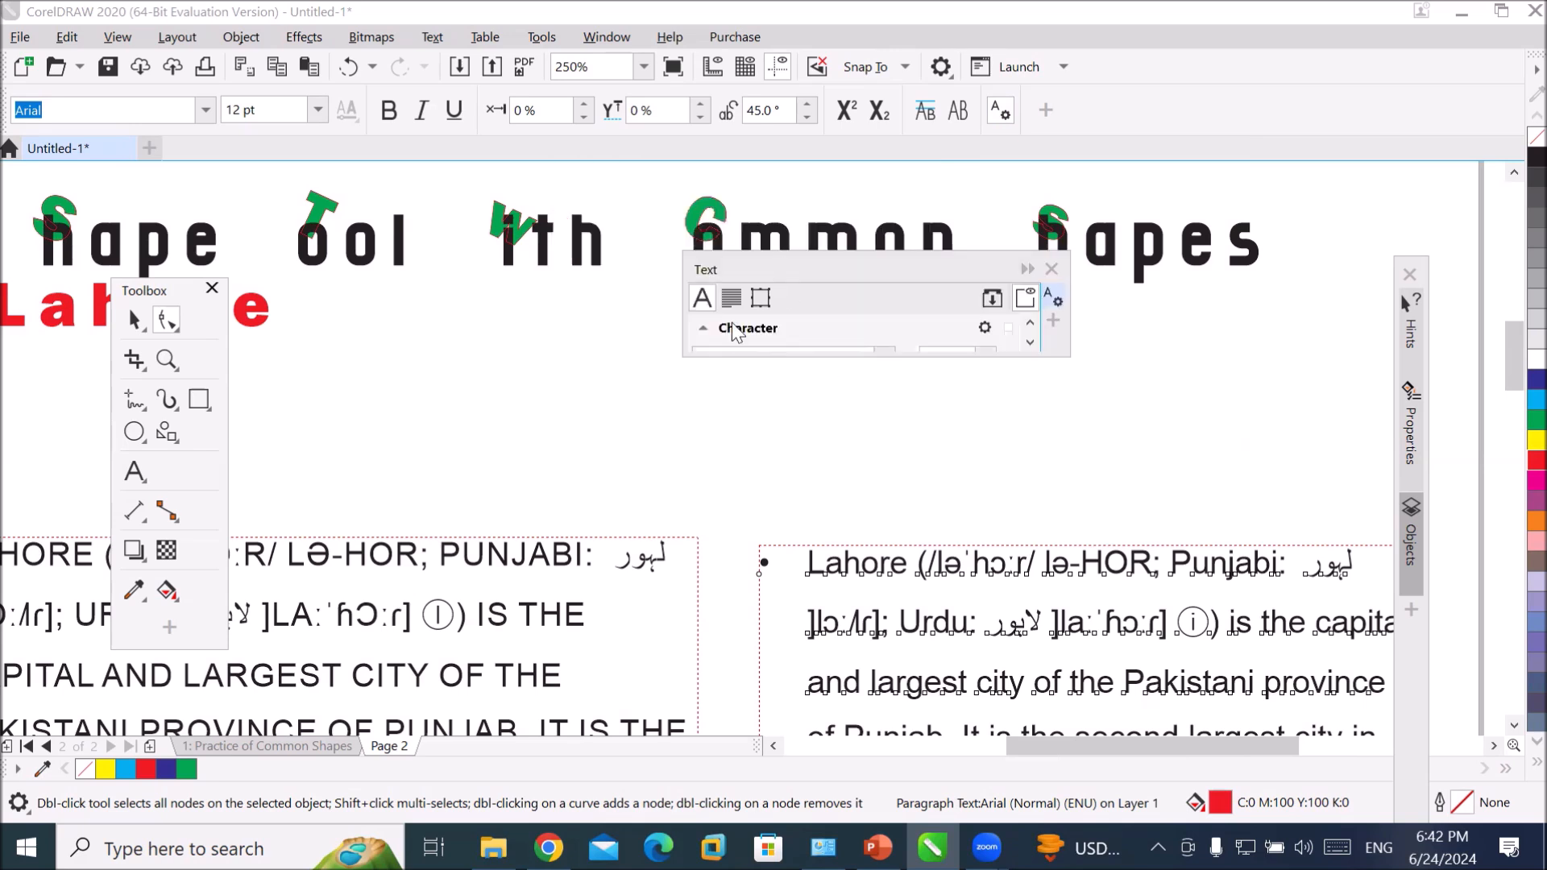
{"action": "left_click", "coordinate": [701, 329]}
{"action": "left_click", "coordinate": [702, 329]}
{"action": "left_click", "coordinate": [702, 329]}
{"action": "left_click_drag", "start_coordinate": [826, 354], "coordinate": [821, 669]}
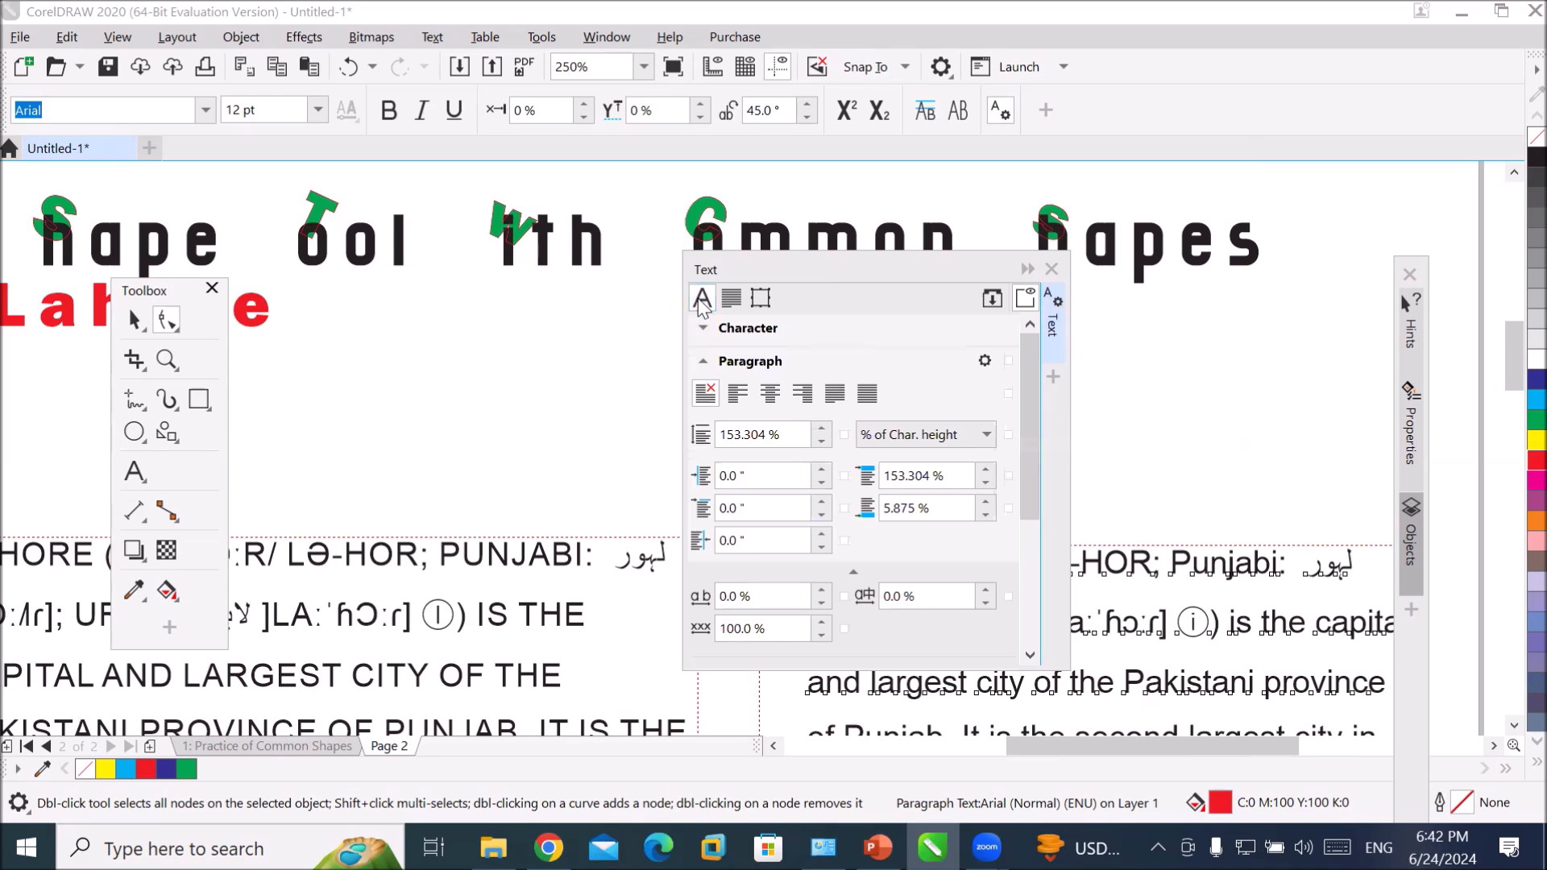
{"action": "left_click", "coordinate": [703, 360]}
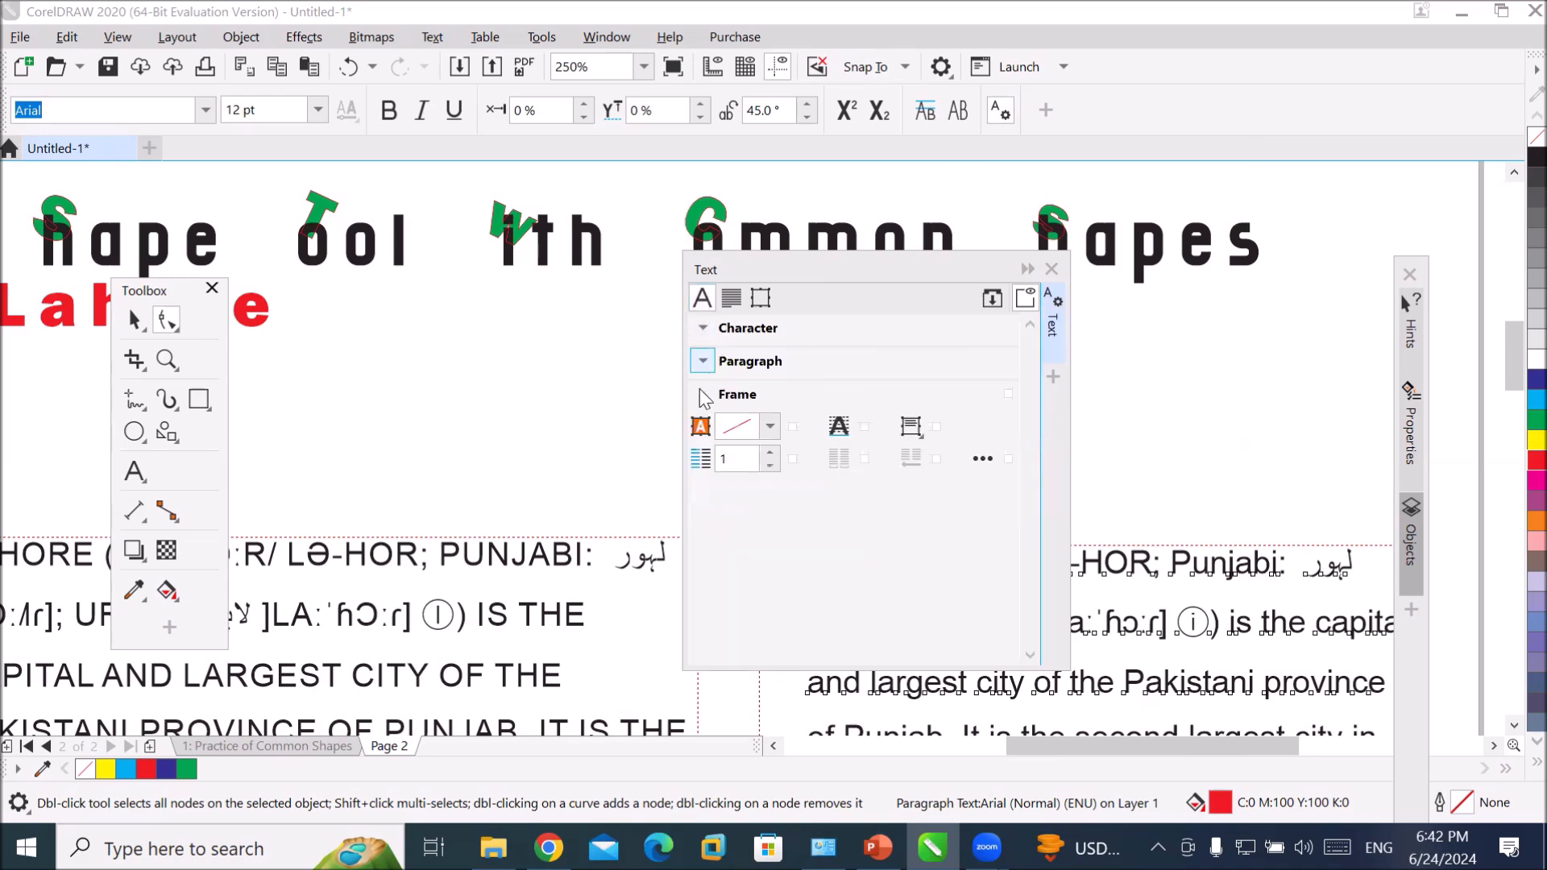
{"action": "left_click", "coordinate": [703, 394]}
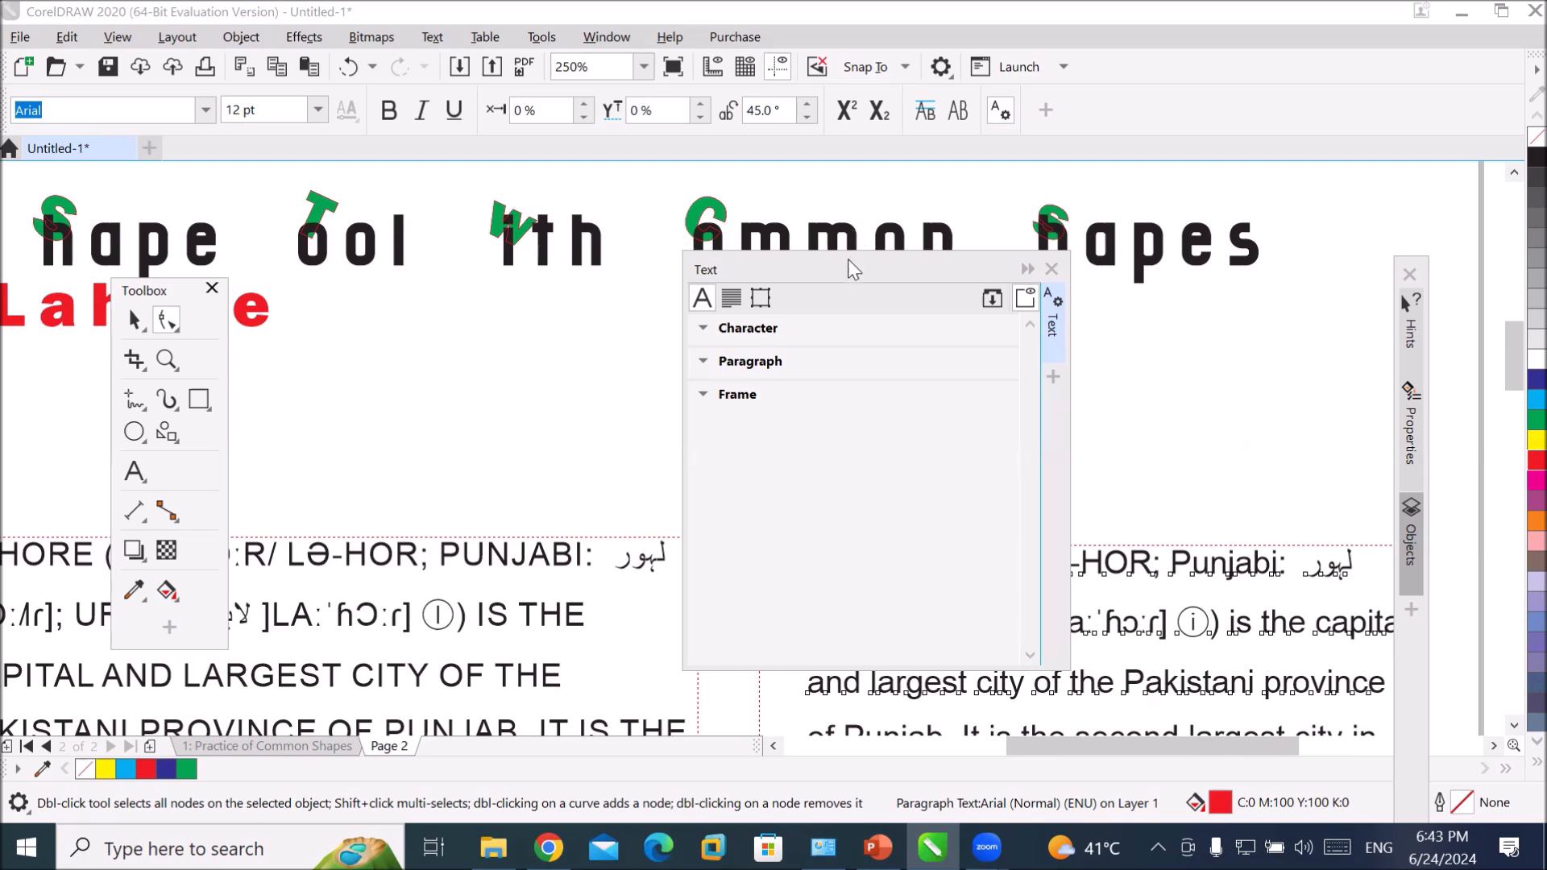
{"action": "left_click_drag", "start_coordinate": [846, 276], "coordinate": [1136, 196]}
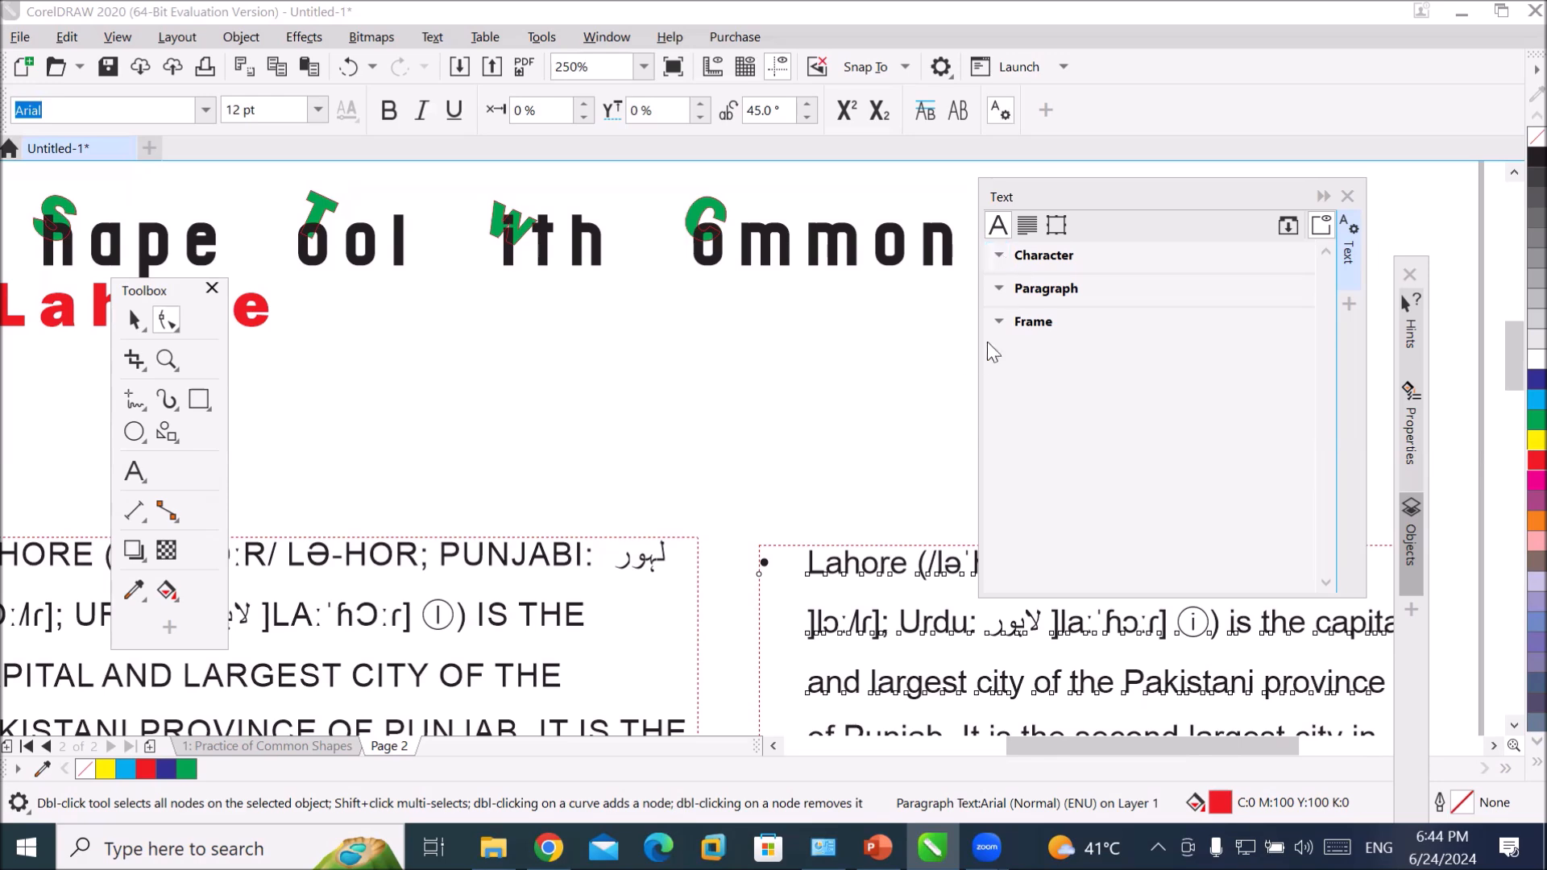
- Delete the second paragraph text frame, the one containing "after Karachi", from Page 2
{"action": "scroll", "coordinate": [800, 350], "scroll_direction": "down", "scroll_amount": 4}
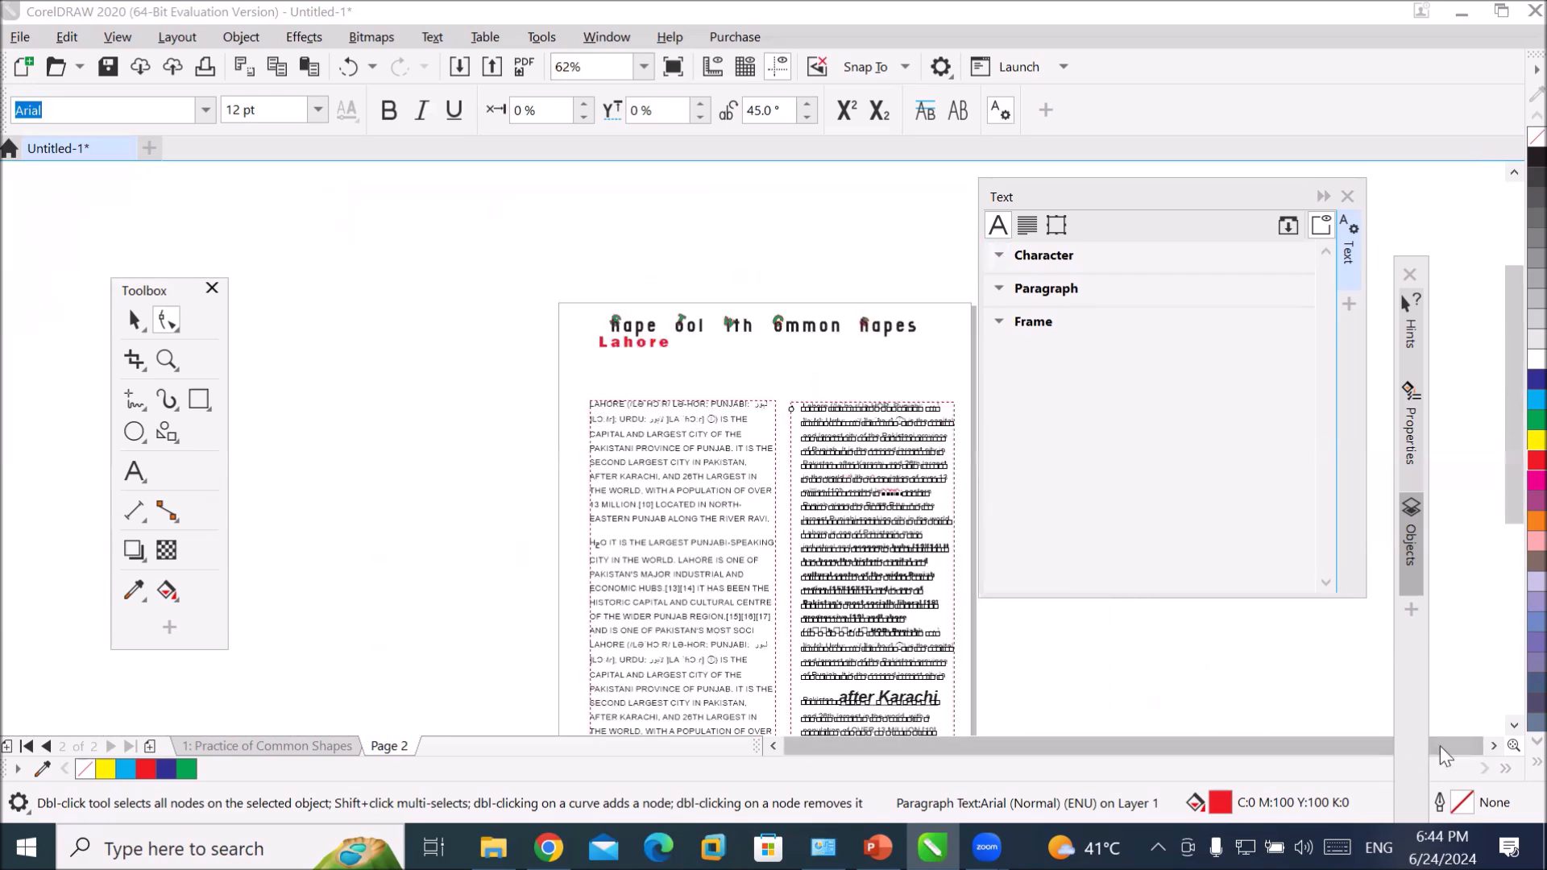
{"action": "left_click", "coordinate": [1488, 742]}
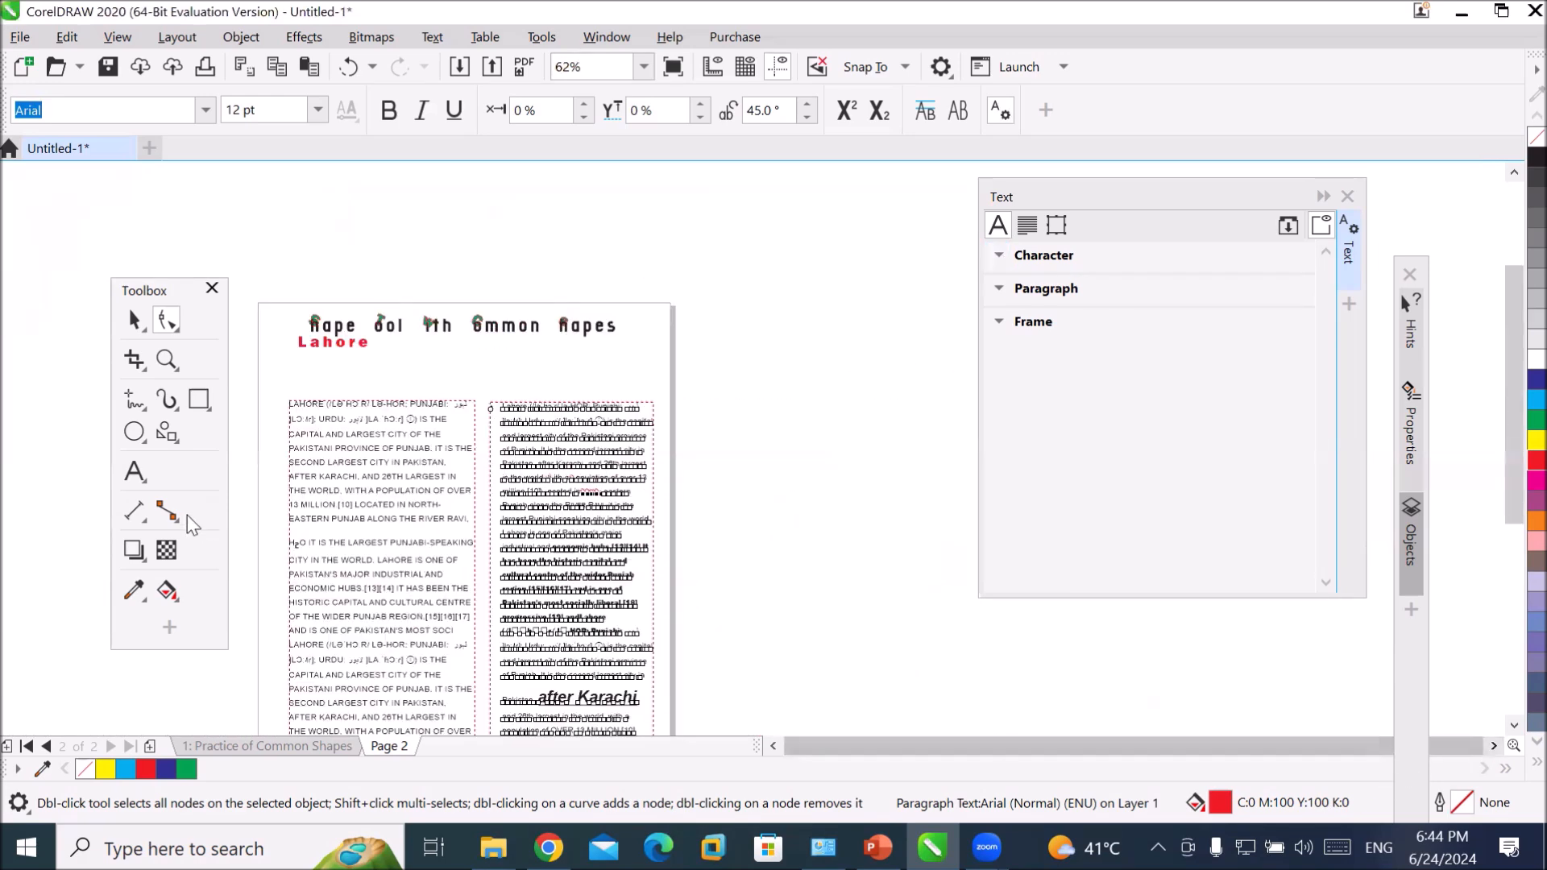
{"action": "scroll", "coordinate": [361, 524], "scroll_direction": "down", "scroll_amount": 1}
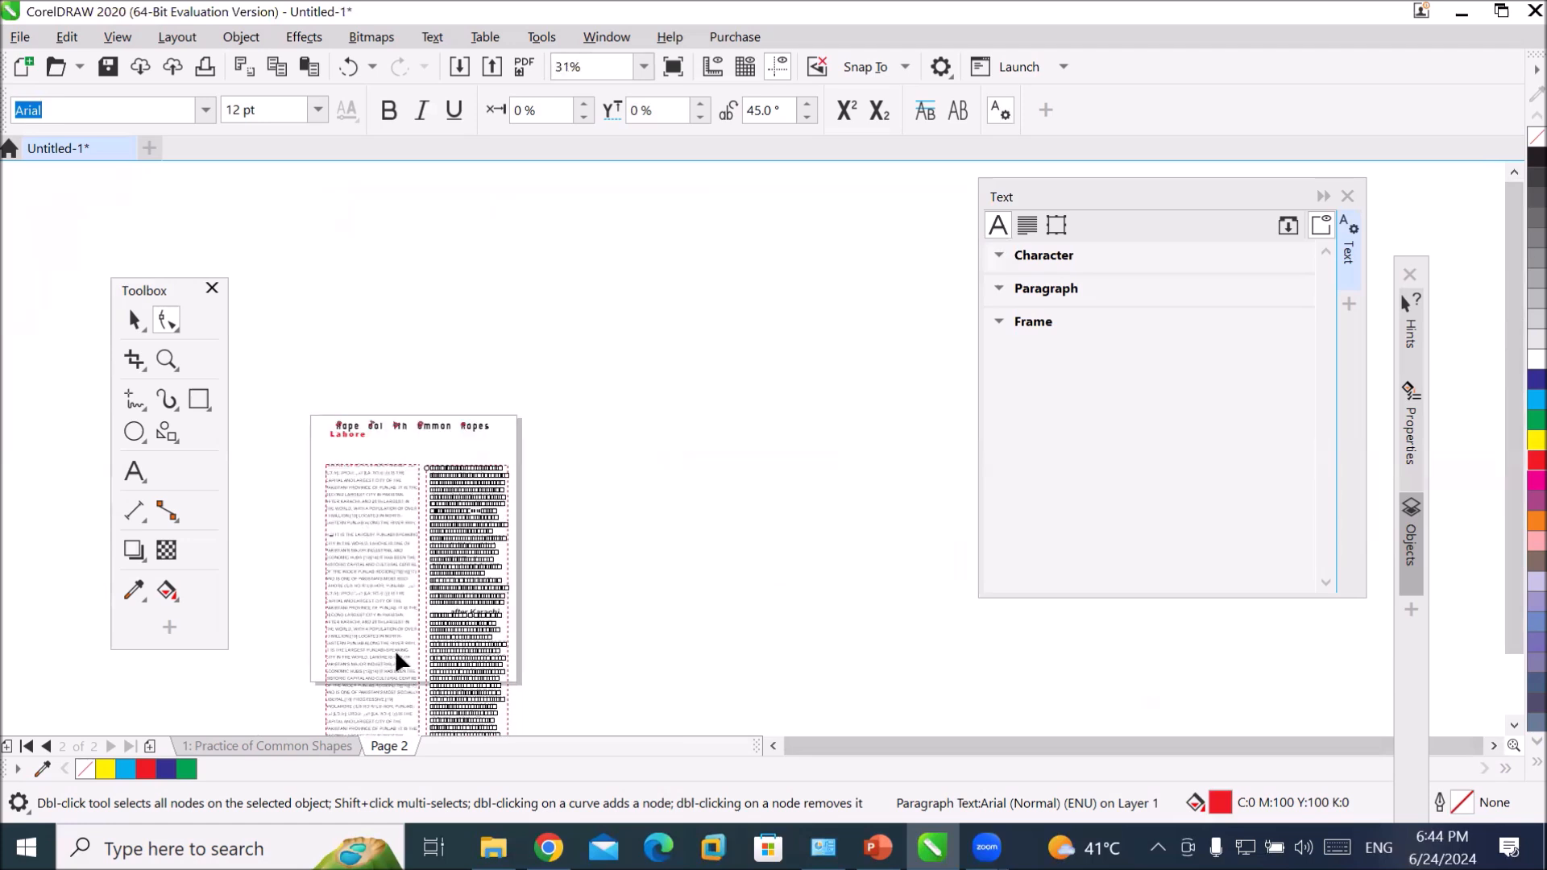
{"action": "left_click", "coordinate": [490, 574]}
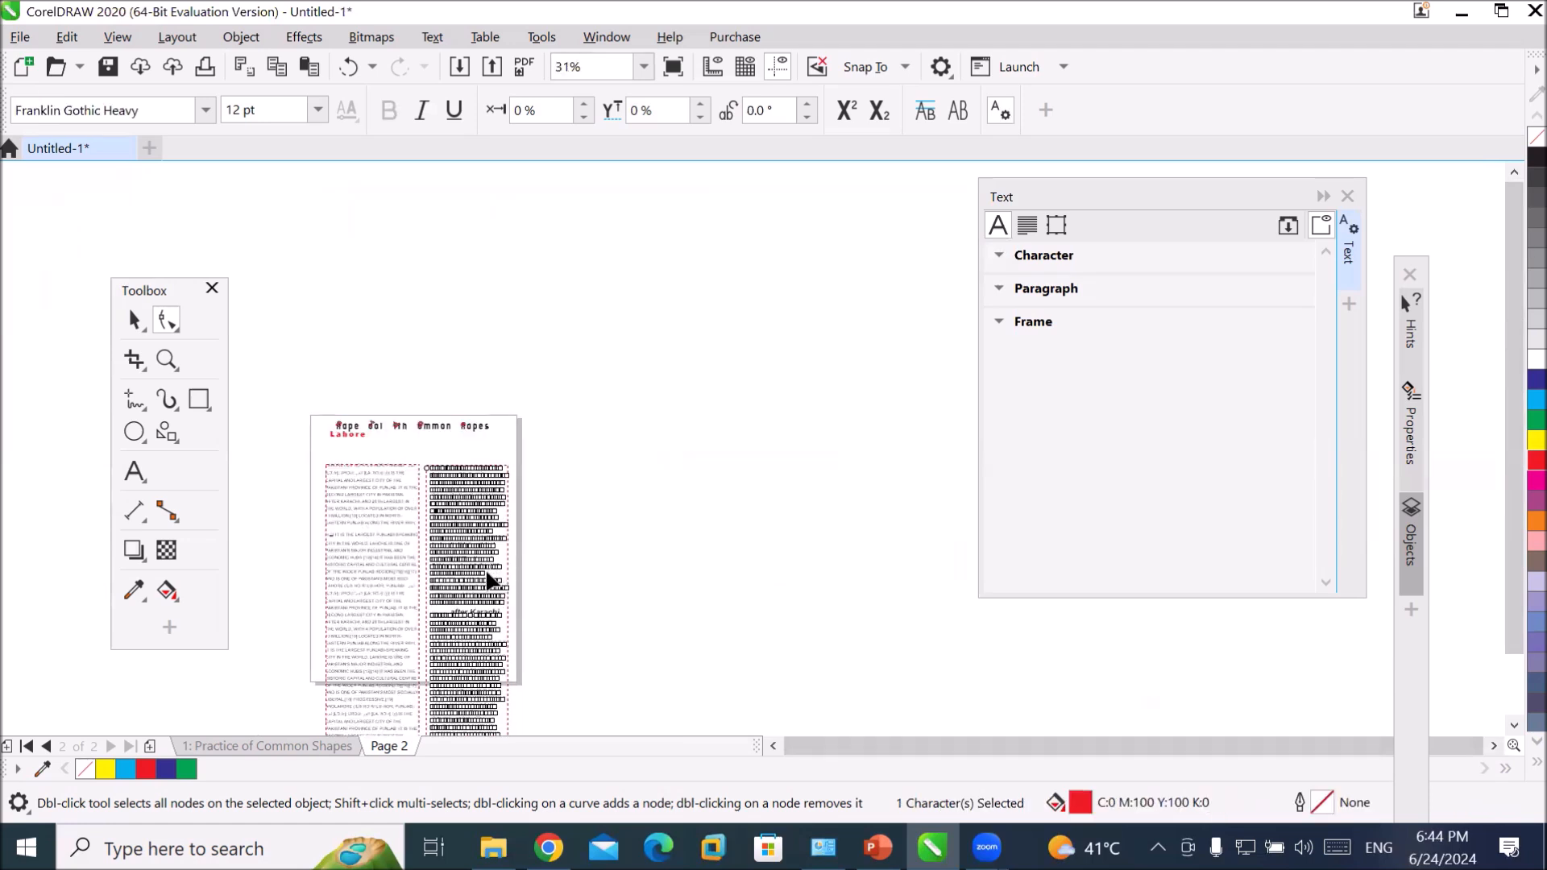
{"action": "key", "text": "space"}
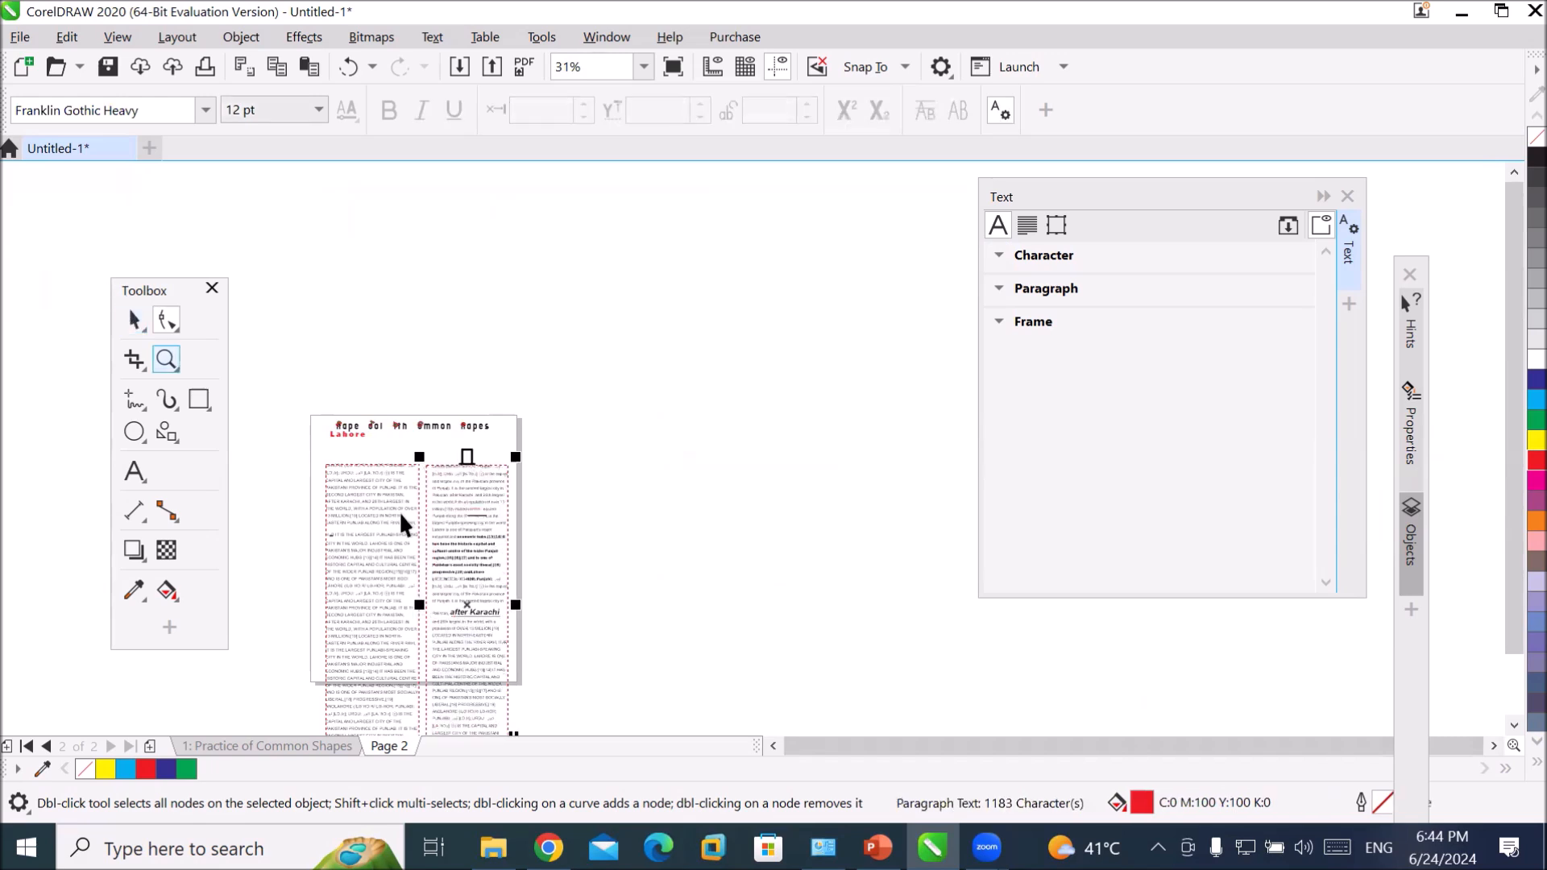
{"action": "key", "text": "Delete"}
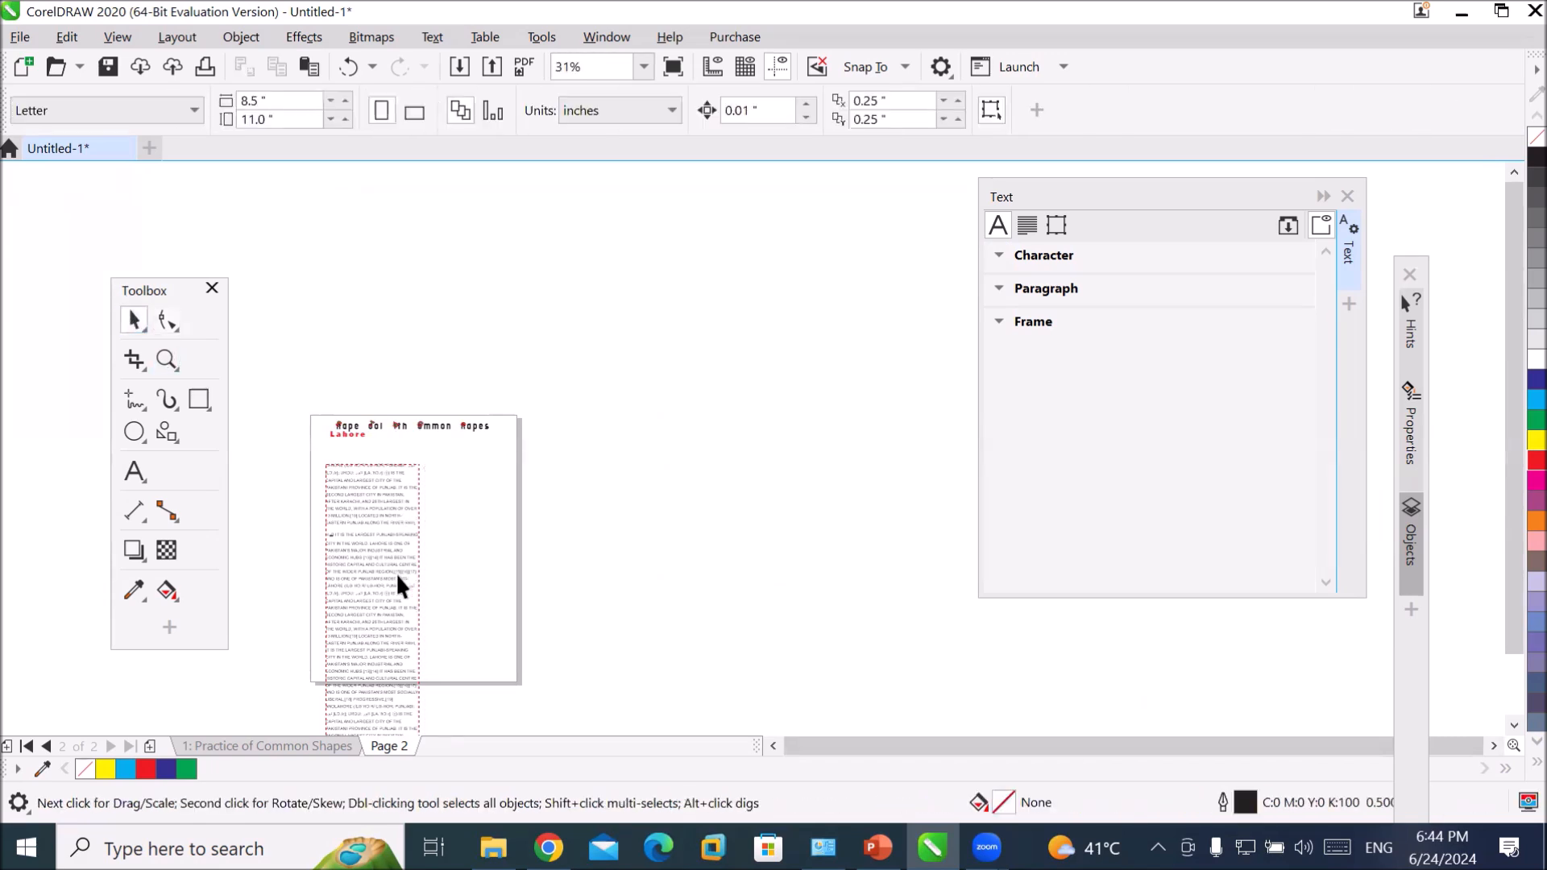
- Resize the paragraph text frame below the Lahore heading to about 7.25 in wide and 7.03 in high
{"action": "left_click", "coordinate": [380, 564]}
{"action": "left_click_drag", "start_coordinate": [431, 607], "coordinate": [533, 664]}
{"action": "scroll", "coordinate": [534, 664], "scroll_direction": "down", "scroll_amount": 2}
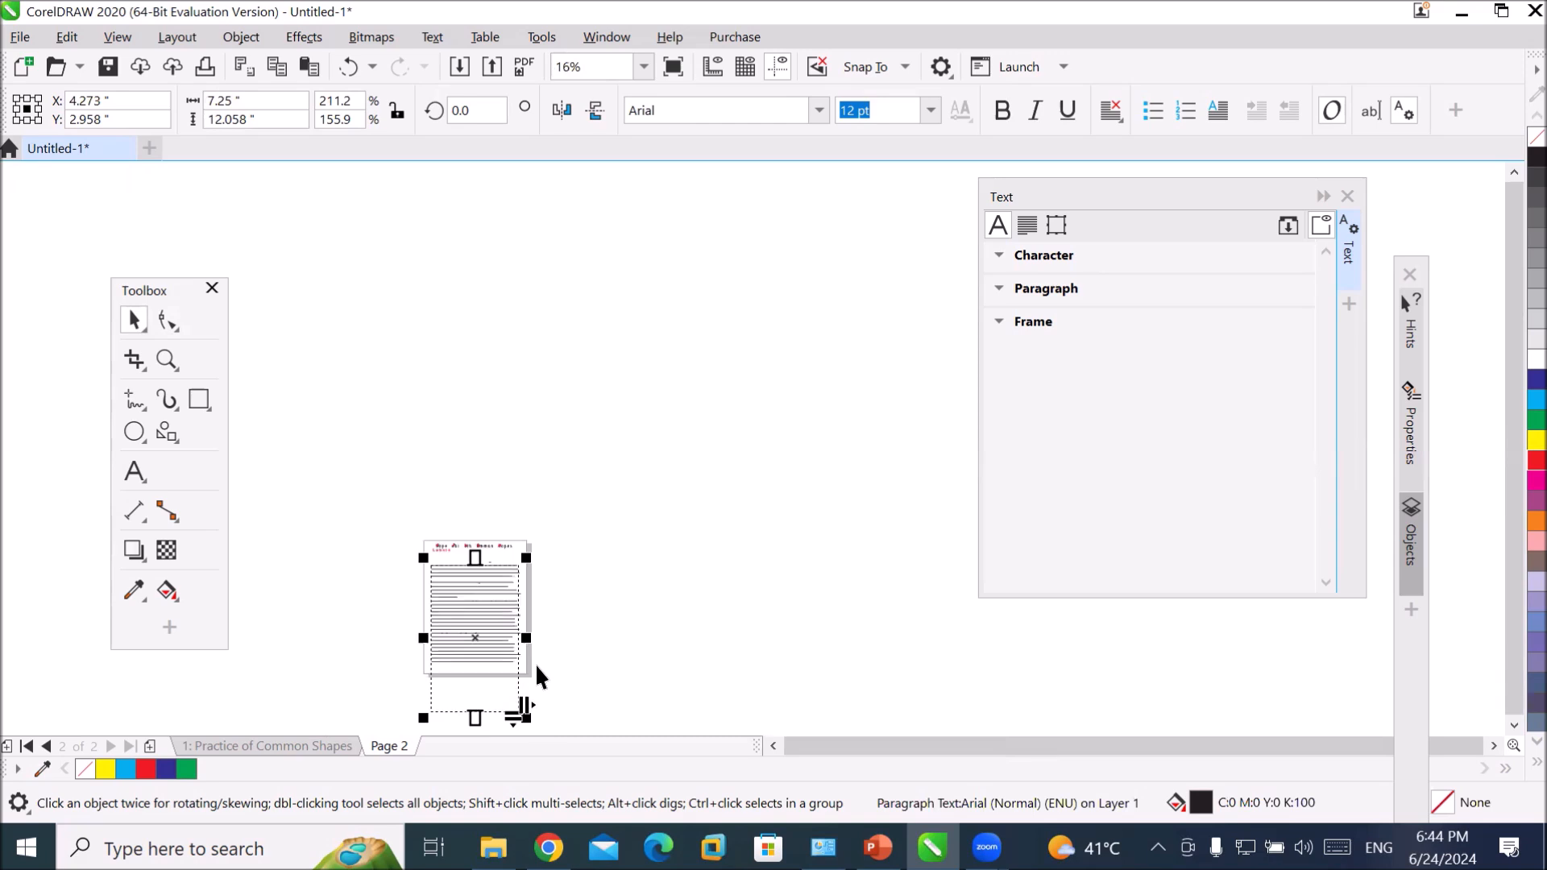
{"action": "left_click_drag", "start_coordinate": [475, 716], "coordinate": [481, 652]}
{"action": "scroll", "coordinate": [516, 600], "scroll_direction": "up", "scroll_amount": 2}
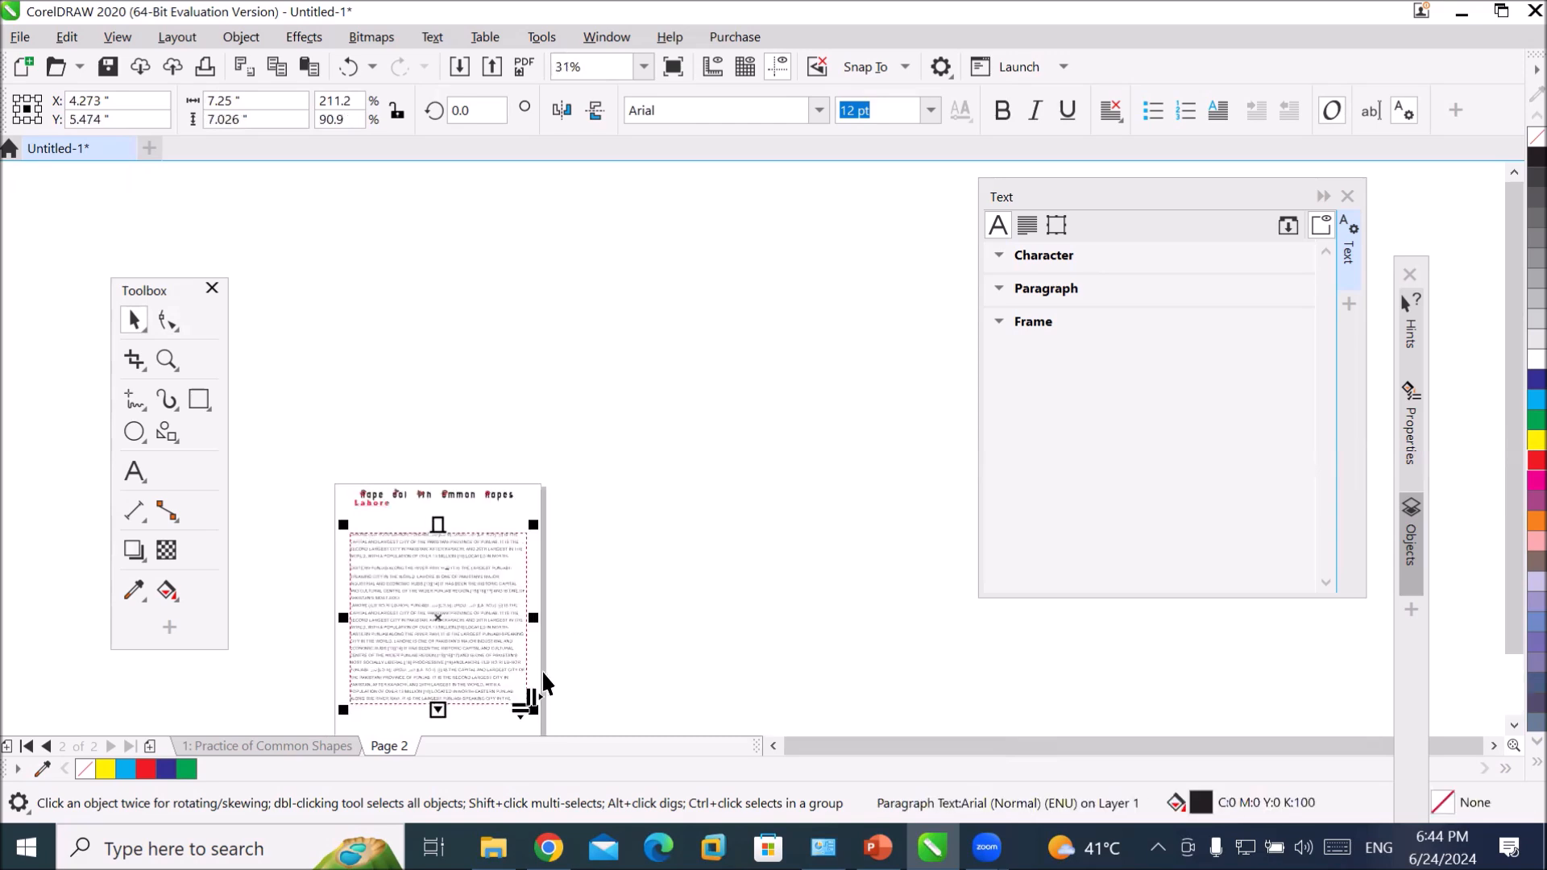
- Try a wider text frame, narrow it to about 7.02 in, and adjust its upper edge for a height of about 7.35 in
{"action": "scroll", "coordinate": [554, 705], "scroll_direction": "up", "scroll_amount": 2}
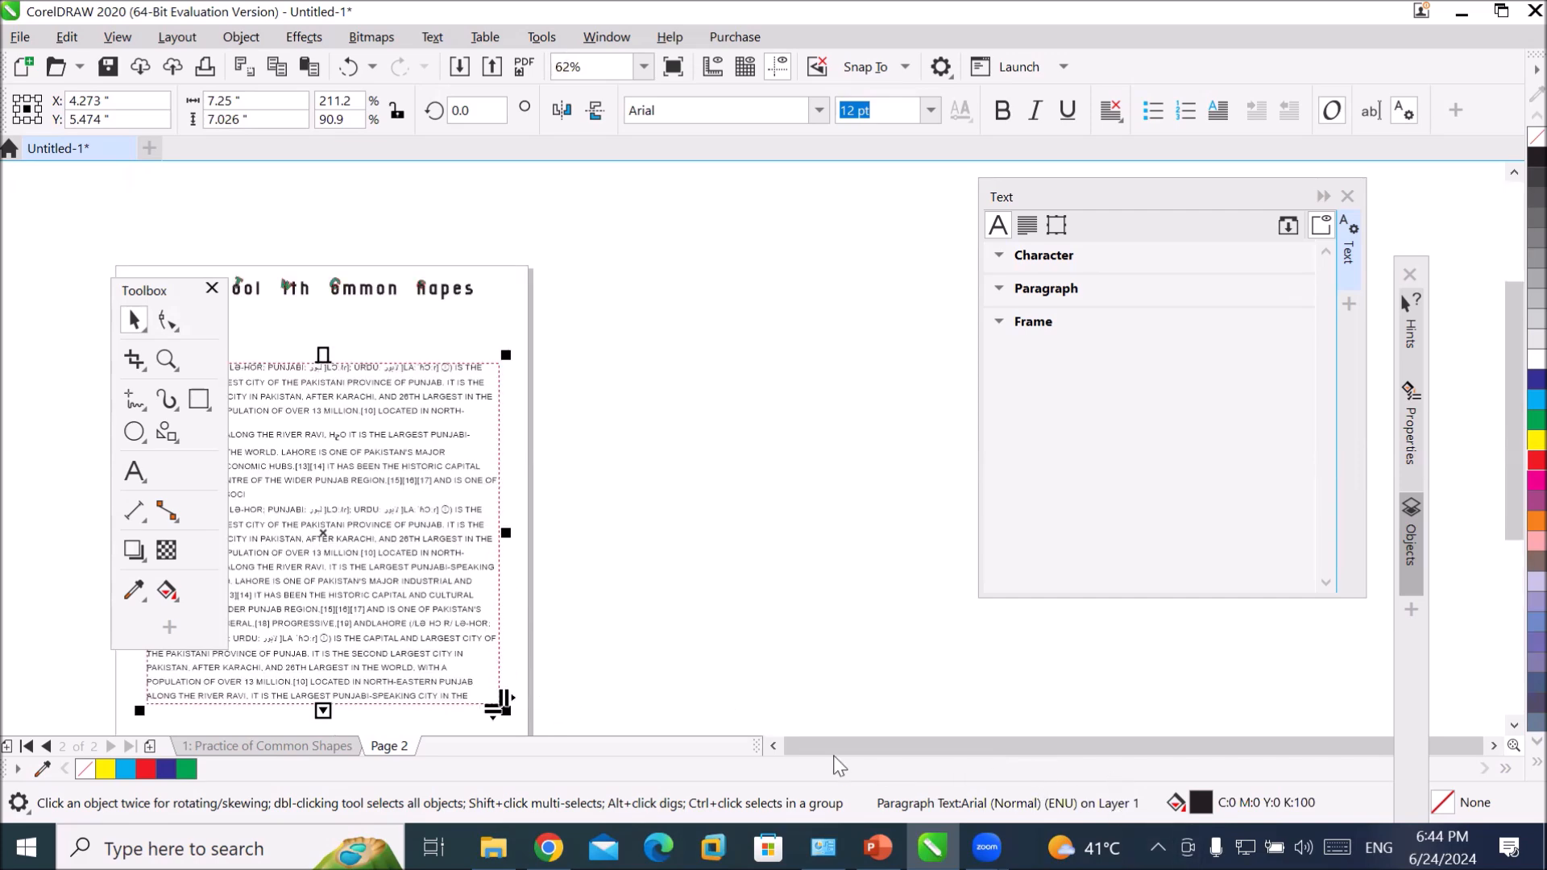
{"action": "left_click", "coordinate": [771, 742]}
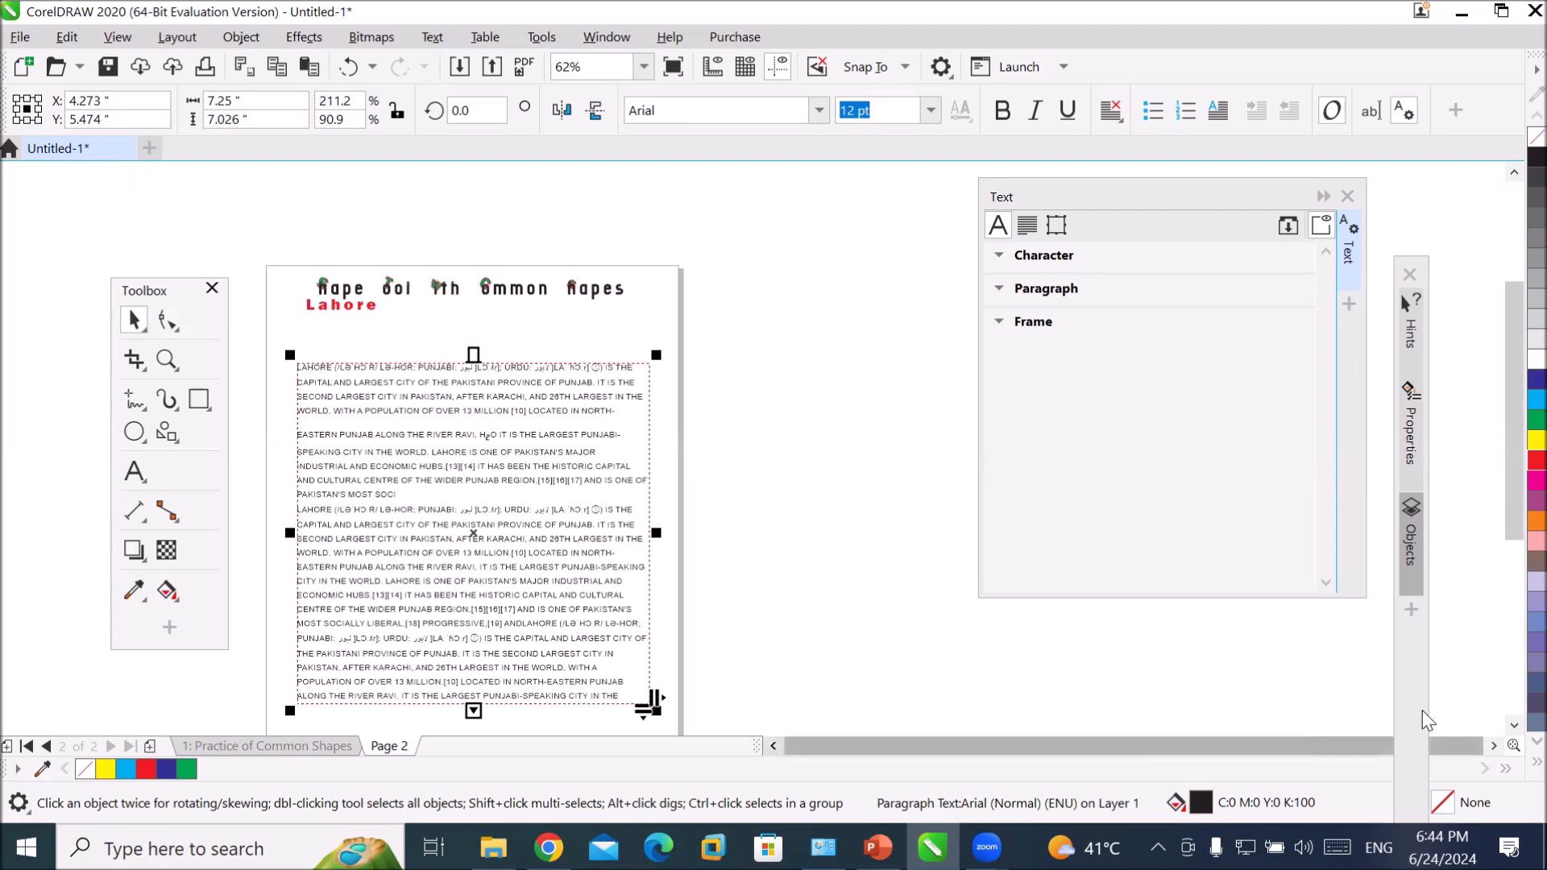
{"action": "left_click", "coordinate": [1513, 724]}
{"action": "left_click", "coordinate": [1513, 724]}
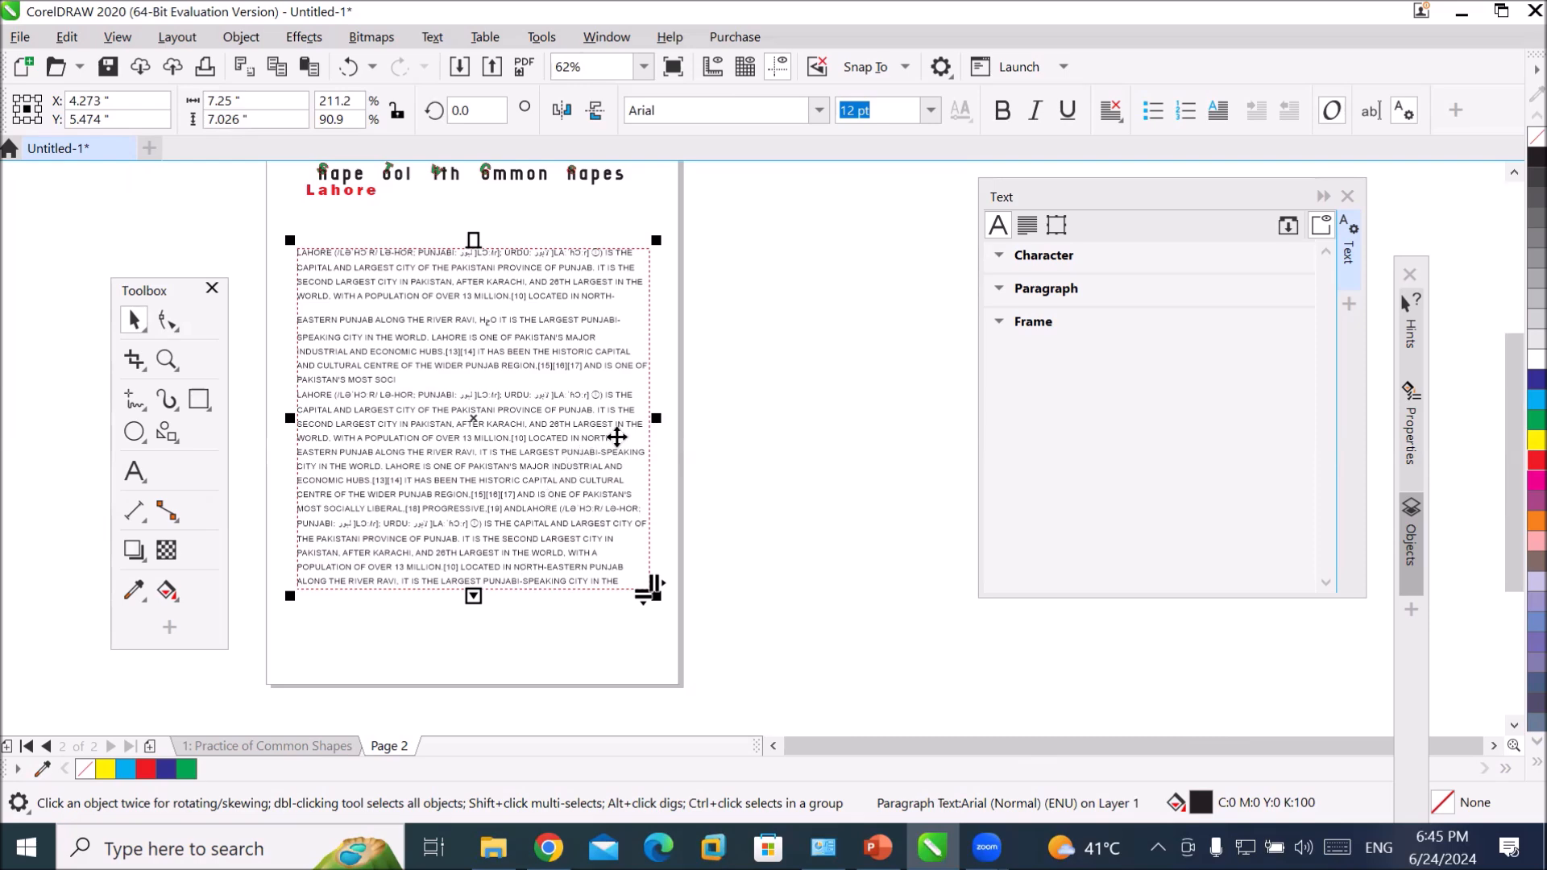
{"action": "left_click_drag", "start_coordinate": [655, 421], "coordinate": [815, 424]}
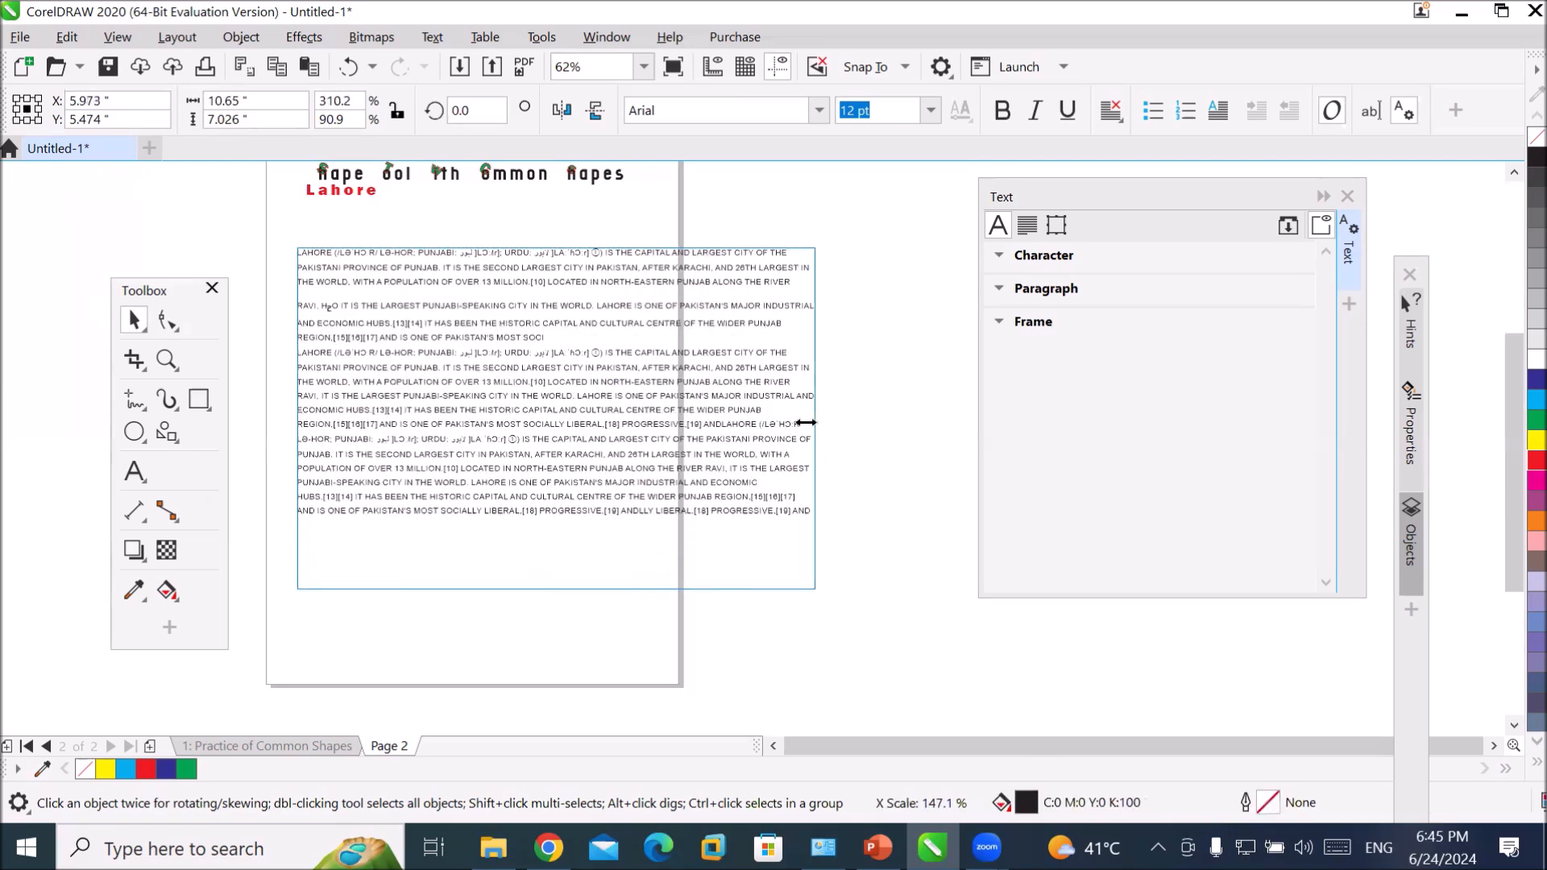
{"action": "left_click_drag", "start_coordinate": [703, 428], "coordinate": [643, 430]}
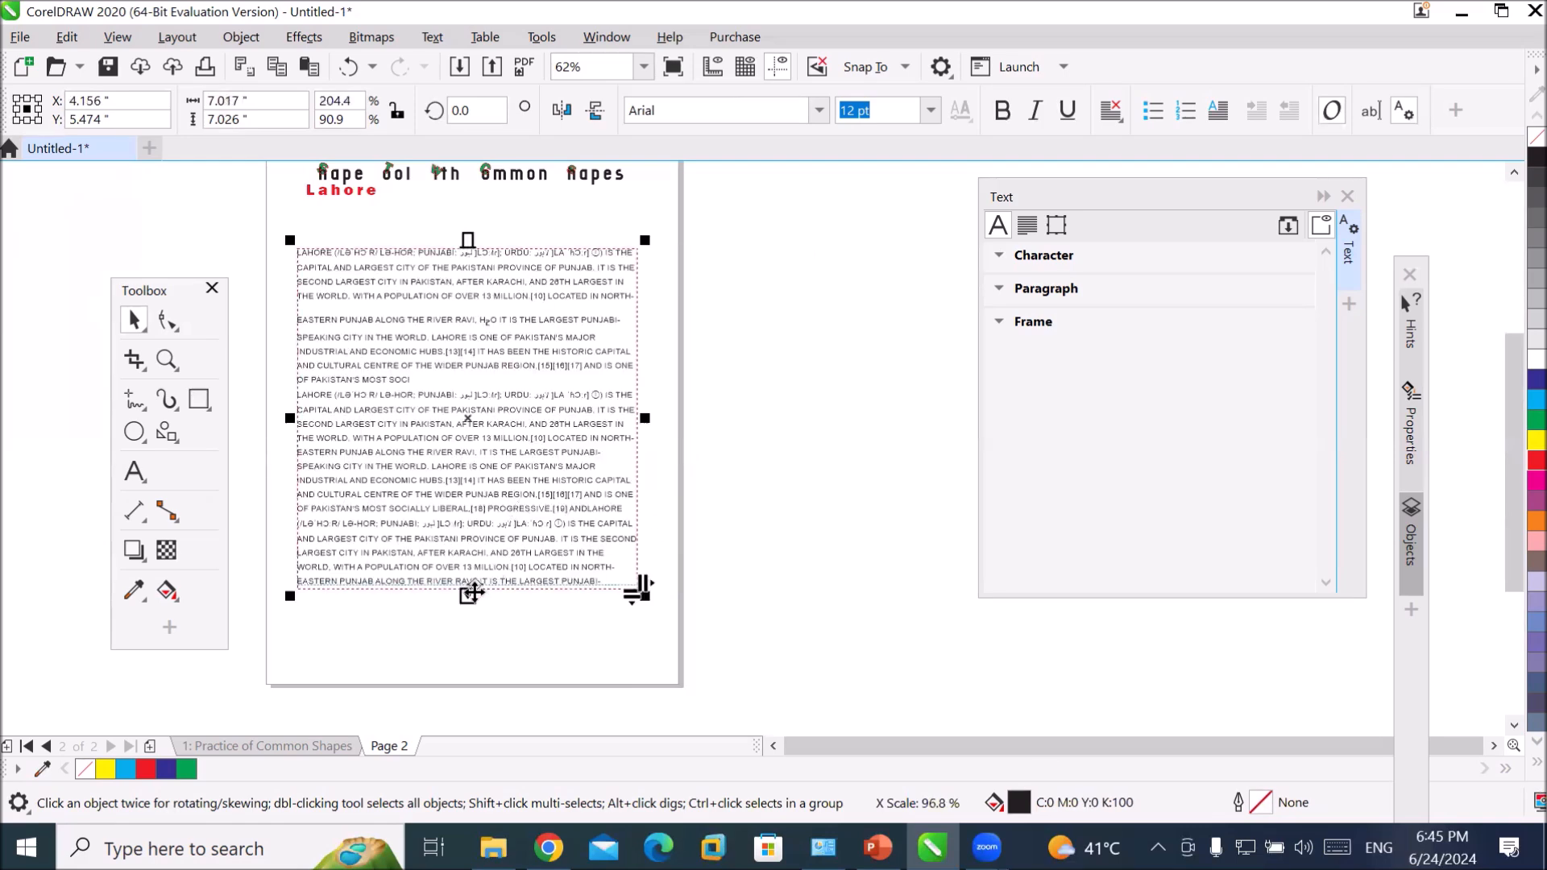
{"action": "left_click_drag", "start_coordinate": [465, 239], "coordinate": [464, 342]}
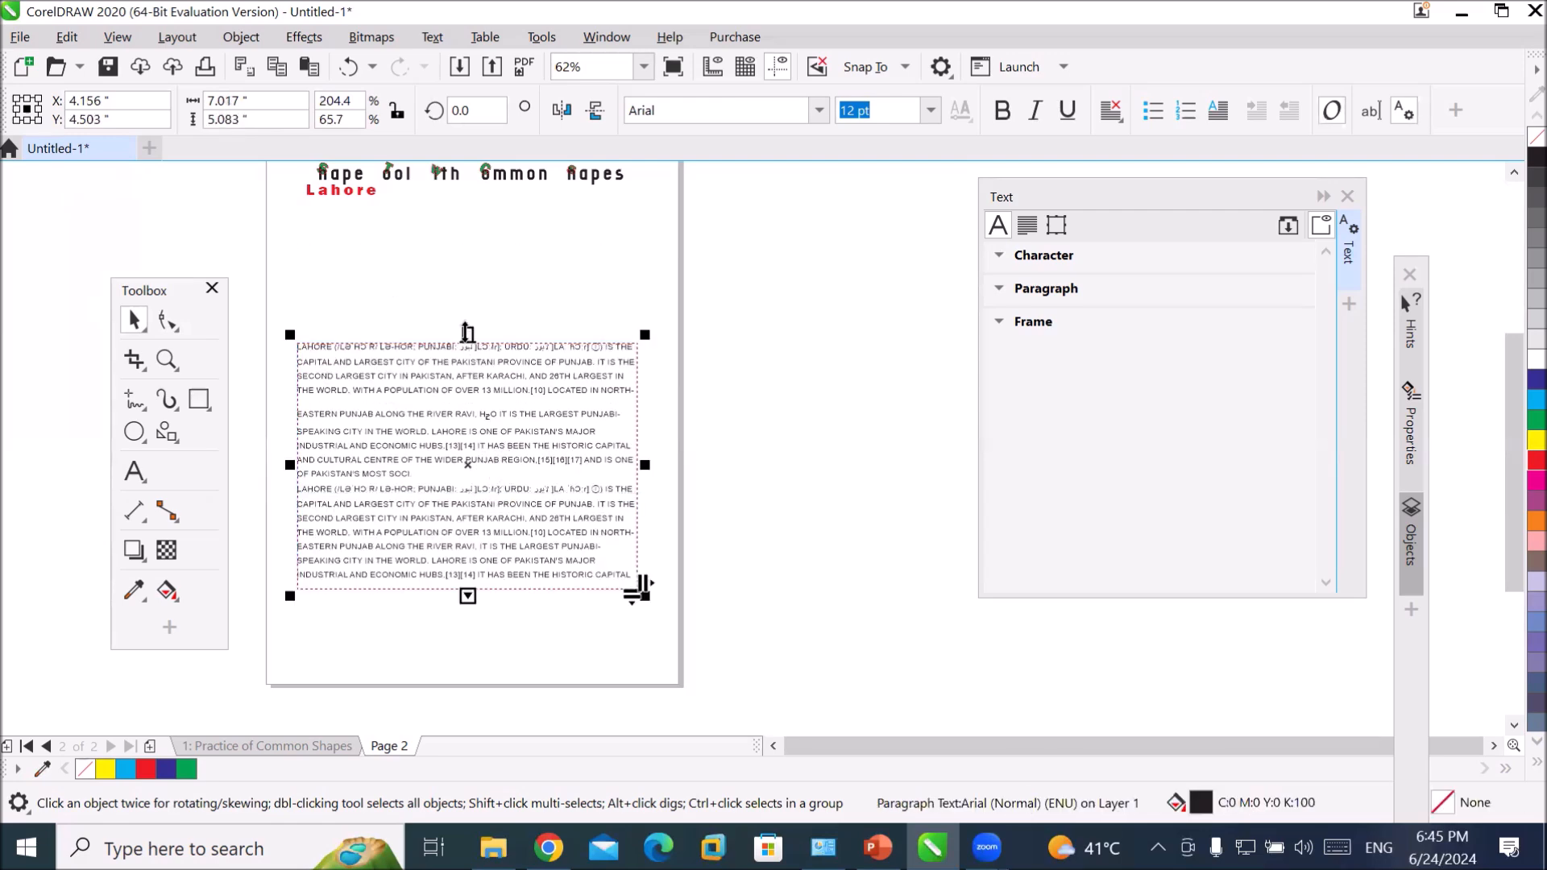
{"action": "left_click_drag", "start_coordinate": [467, 332], "coordinate": [472, 219]}
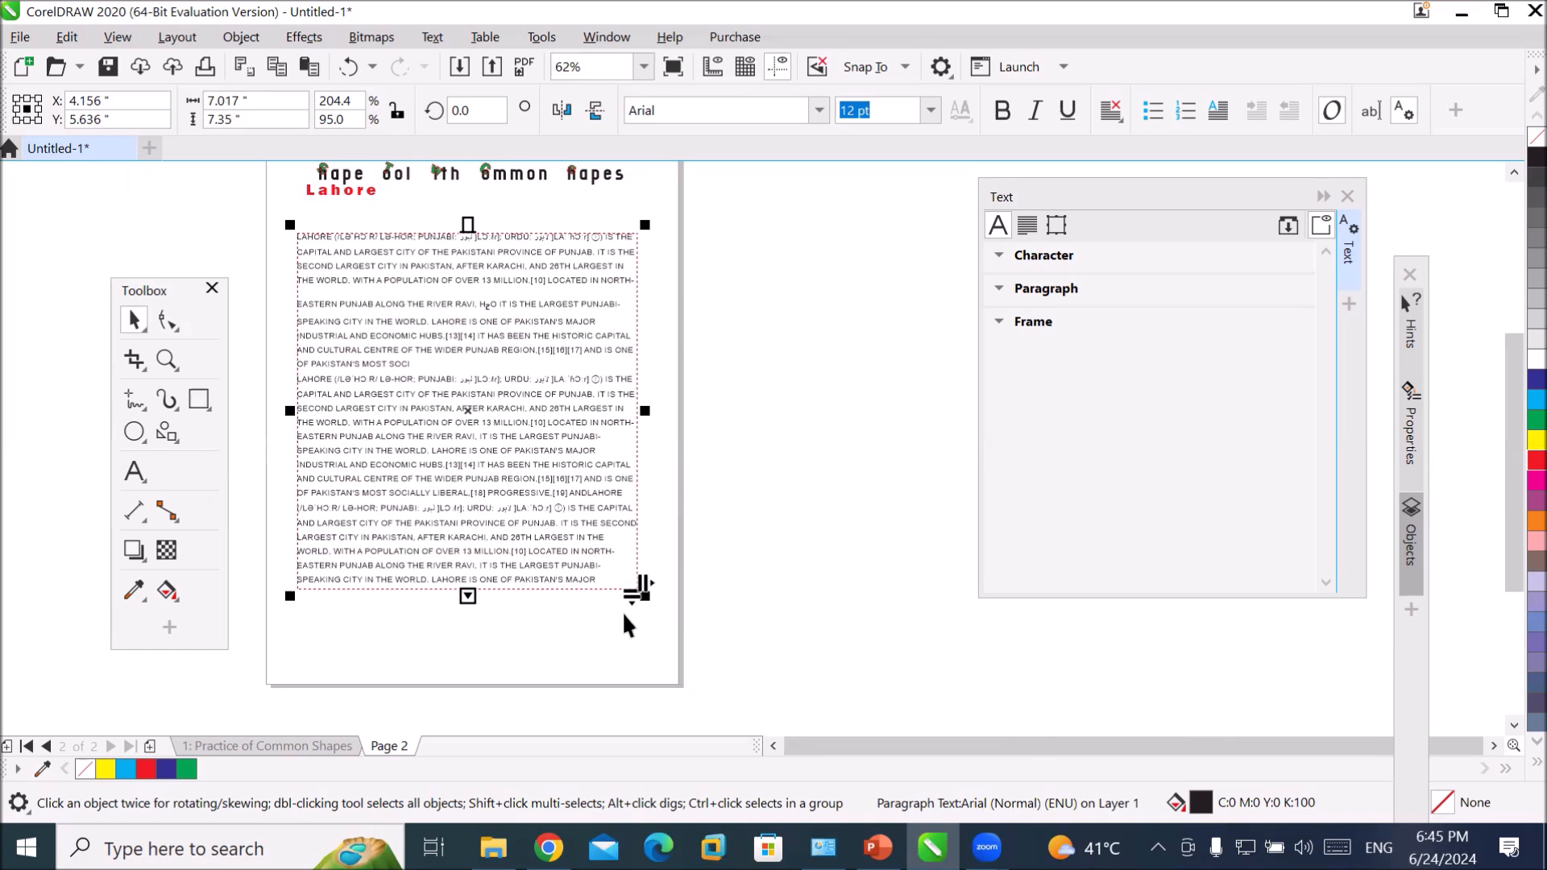
- Widen the text frame to about 7.78 in and extend its lower edge for a height of about 9.37 in
{"action": "scroll", "coordinate": [638, 561], "scroll_direction": "up", "scroll_amount": 2}
{"action": "scroll", "coordinate": [637, 562], "scroll_direction": "up", "scroll_amount": 6}
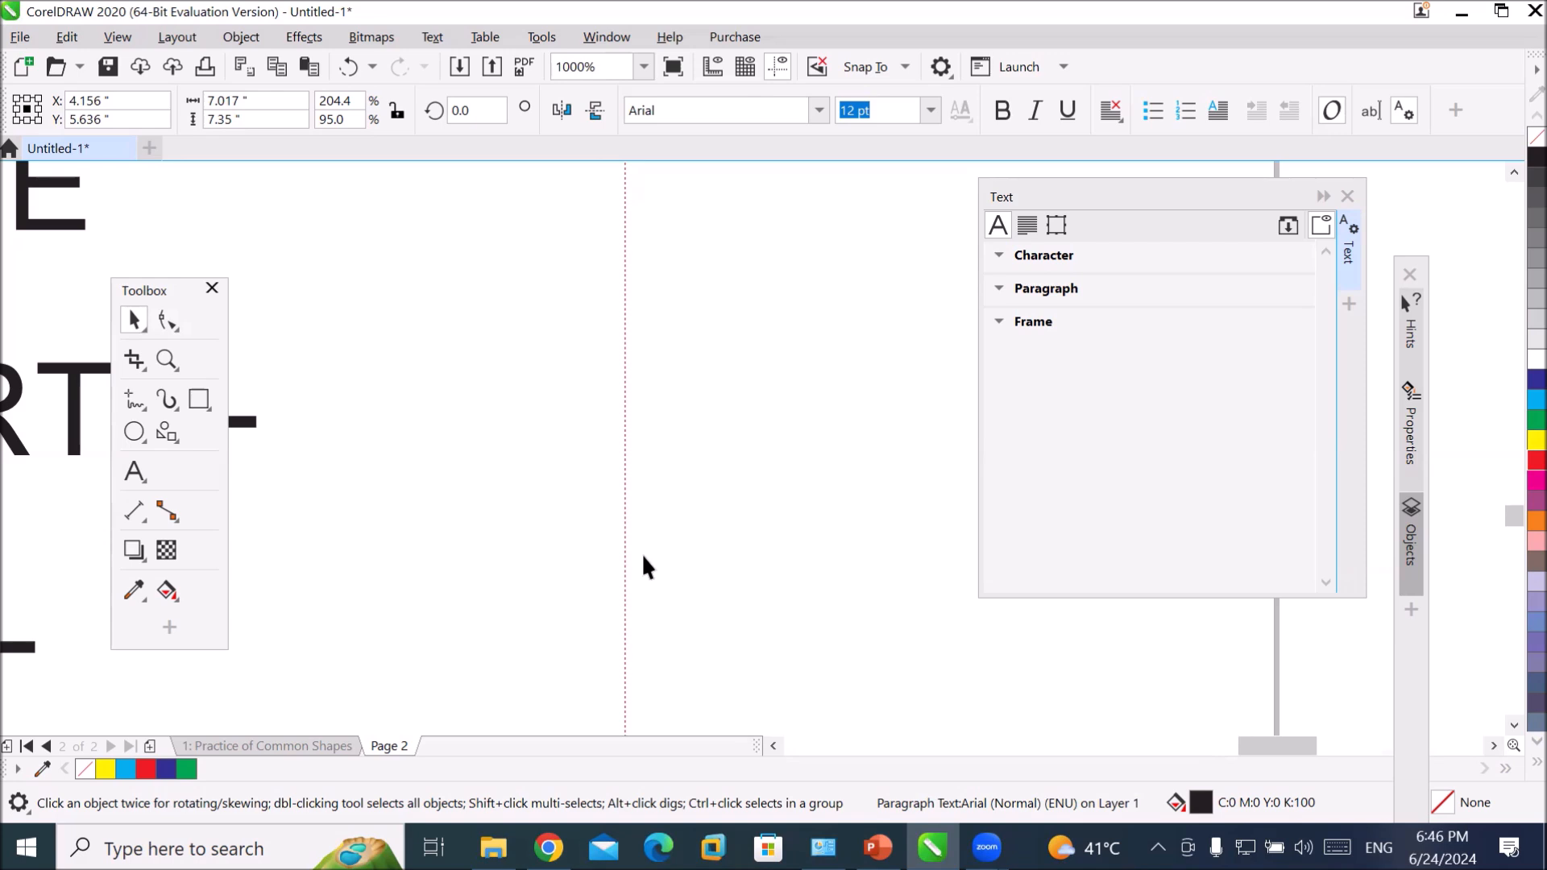
{"action": "scroll", "coordinate": [490, 494], "scroll_direction": "down", "scroll_amount": 2}
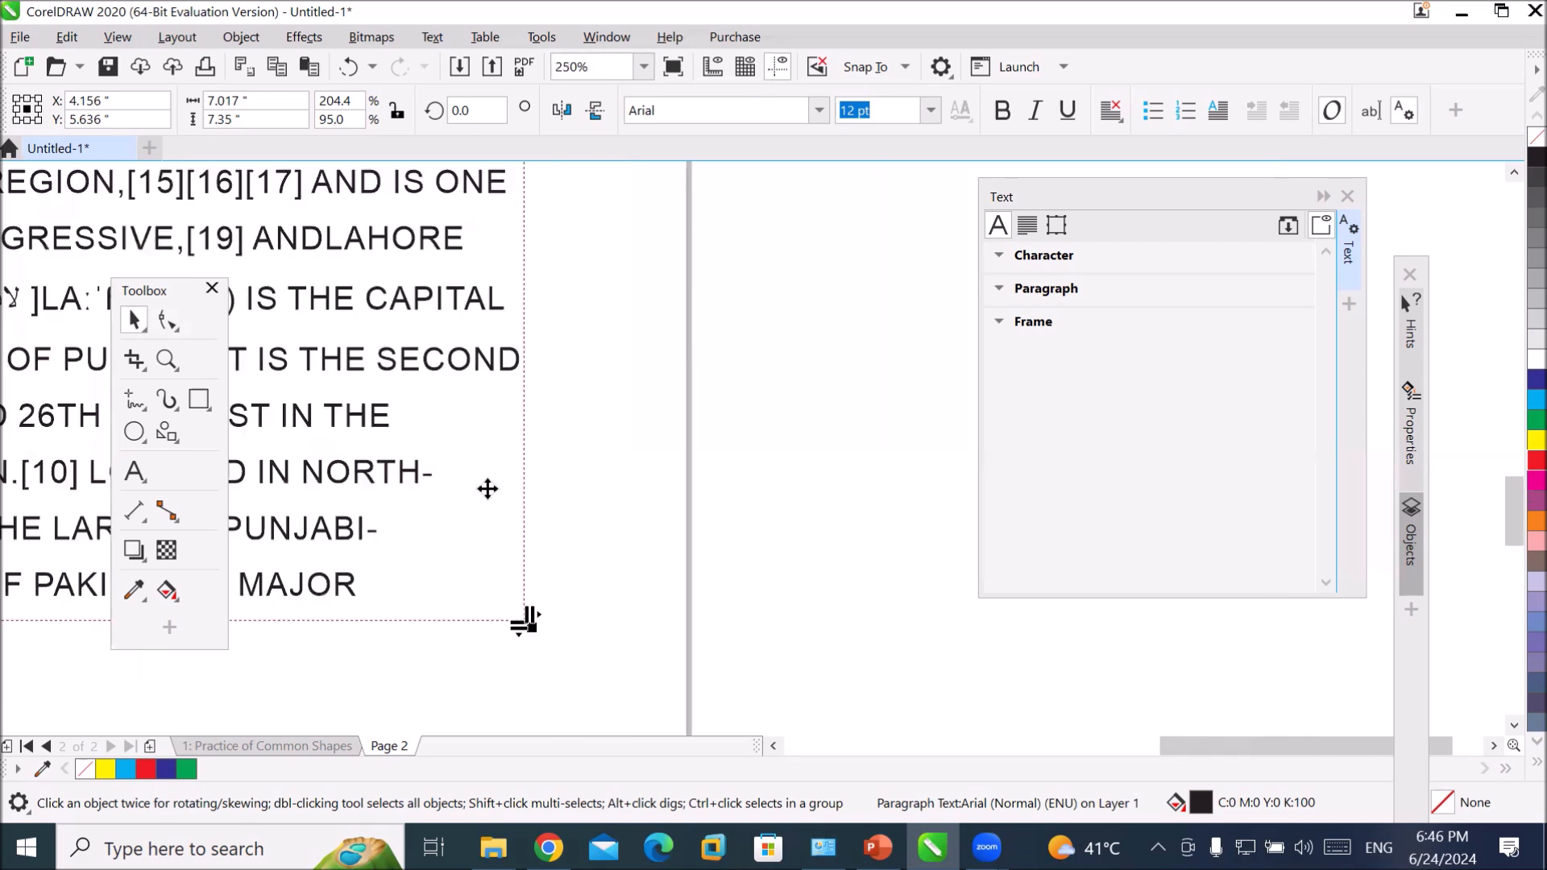
{"action": "scroll", "coordinate": [491, 584], "scroll_direction": "down", "scroll_amount": 2}
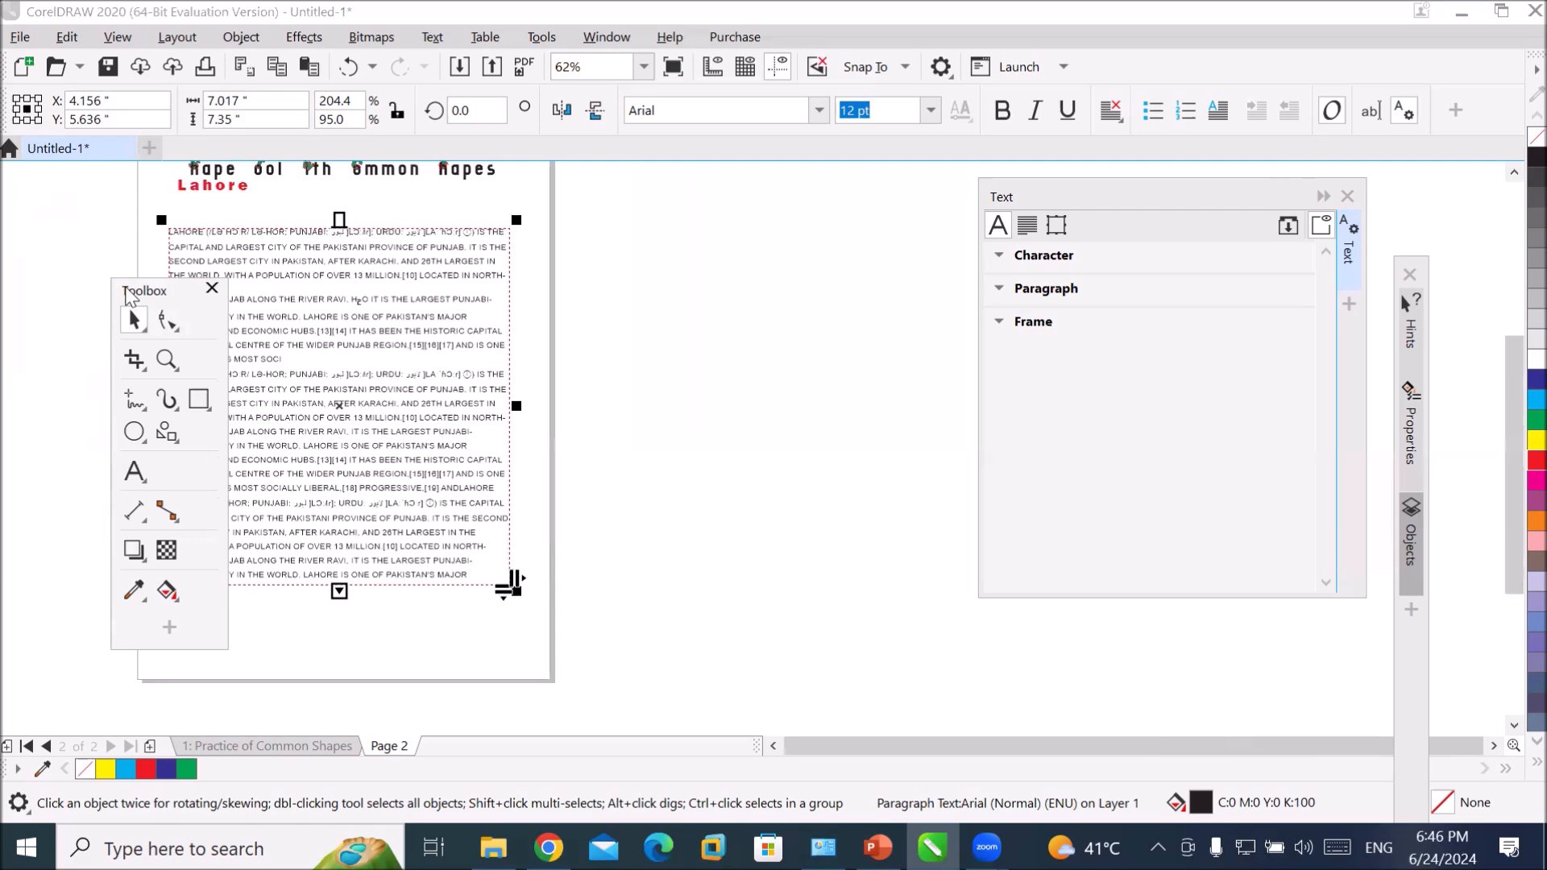
{"action": "left_click_drag", "start_coordinate": [128, 296], "coordinate": [31, 280]}
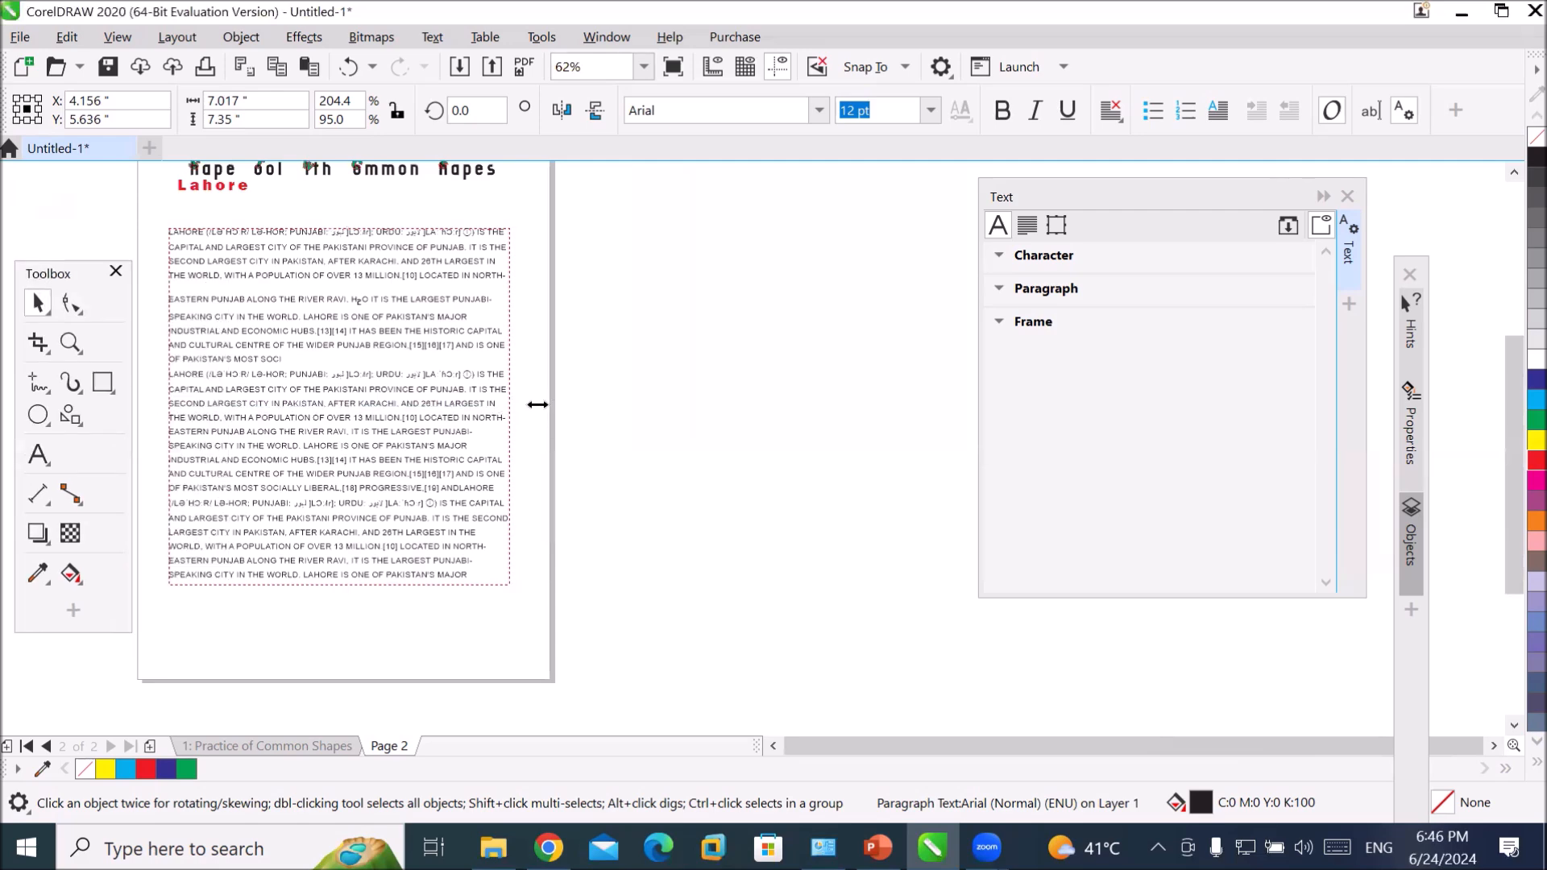
{"action": "left_click_drag", "start_coordinate": [512, 406], "coordinate": [551, 406]}
{"action": "left_click", "coordinate": [388, 570]}
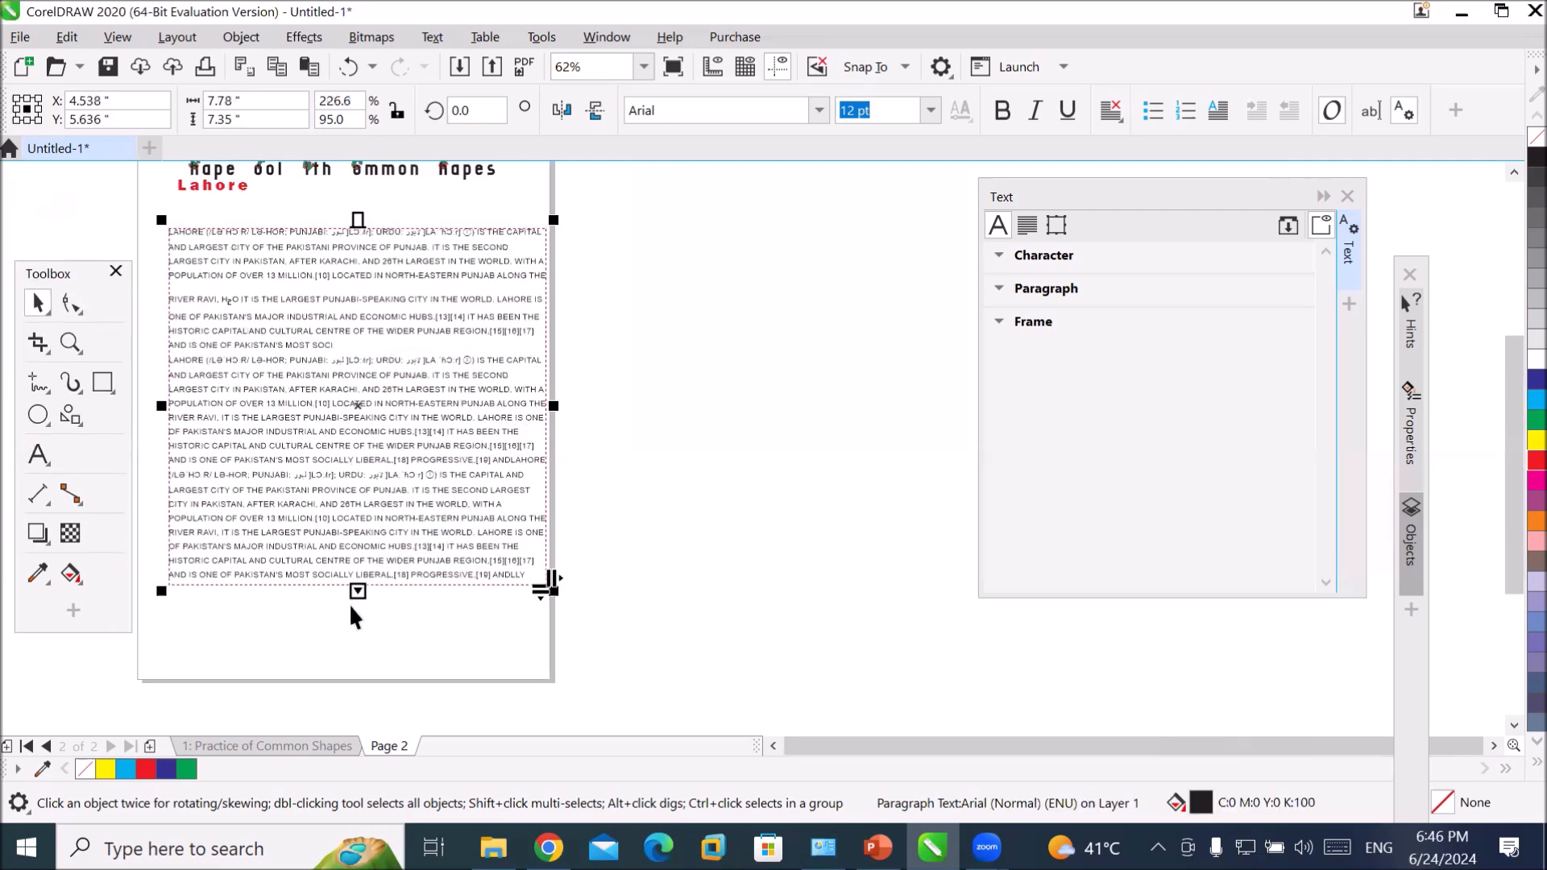
{"action": "left_click_drag", "start_coordinate": [357, 592], "coordinate": [409, 729]}
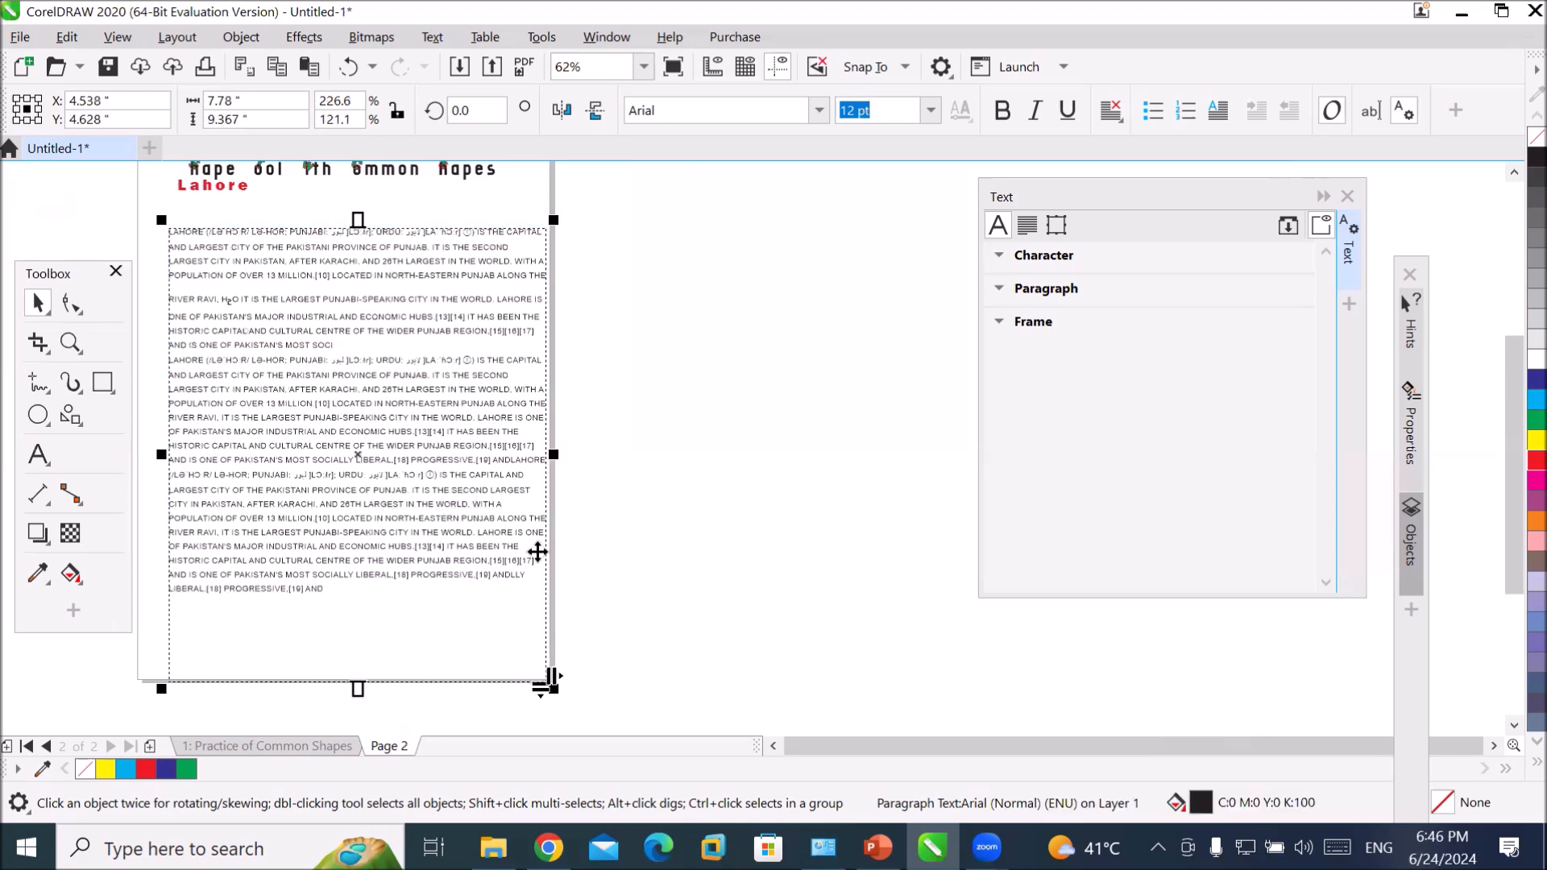
- Examine the text frame's right and lower edges against the page border, keeping the floating Toolbox clear of the text
{"action": "scroll", "coordinate": [559, 572], "scroll_direction": "up", "scroll_amount": 3}
{"action": "scroll", "coordinate": [560, 573], "scroll_direction": "up", "scroll_amount": 4}
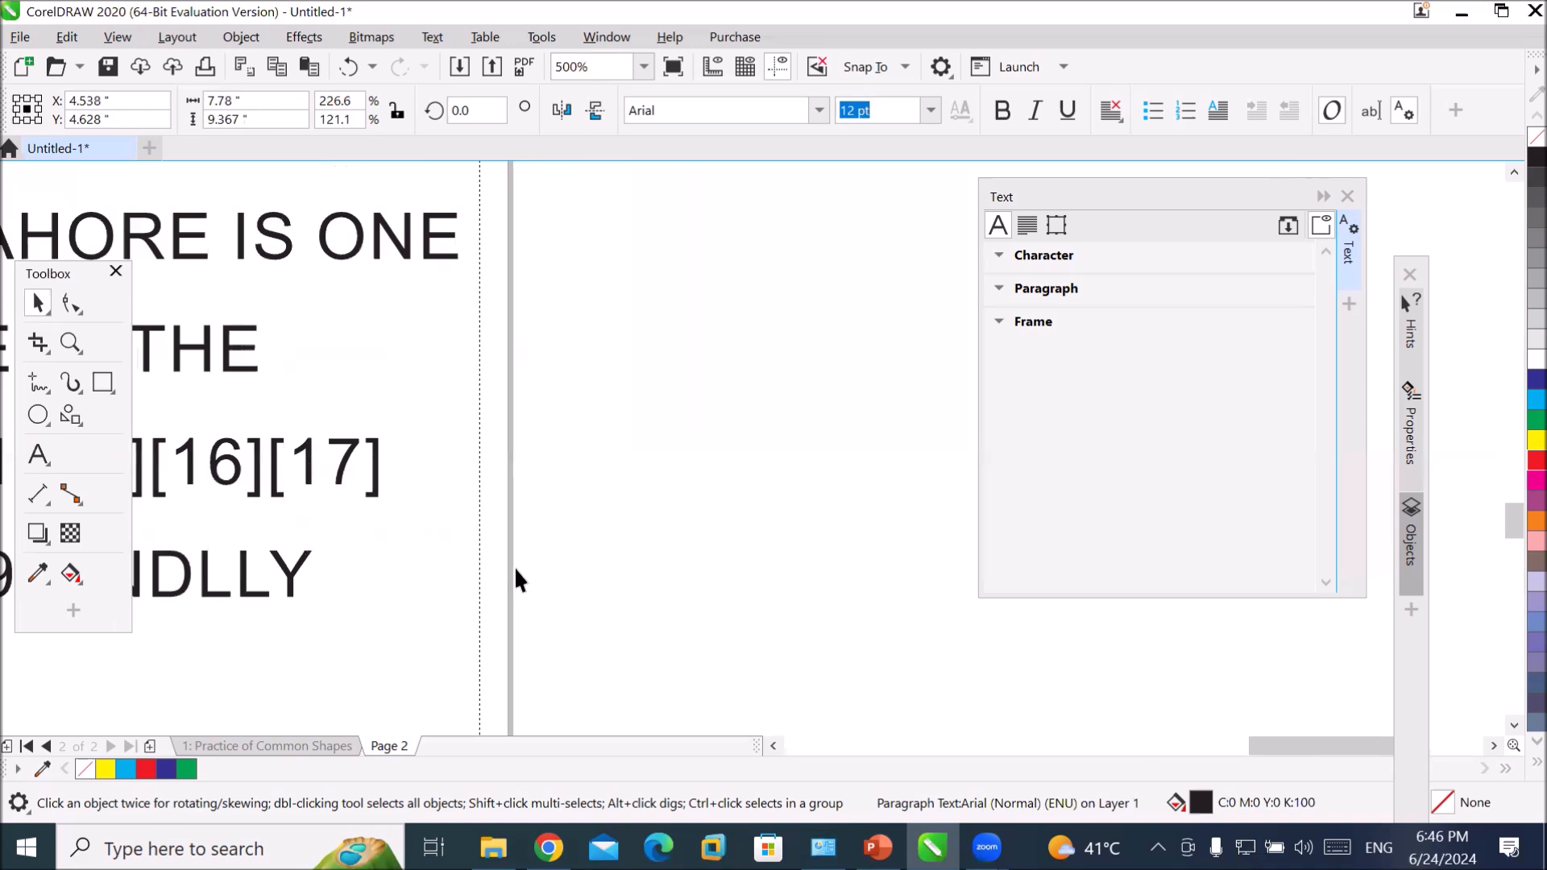
{"action": "scroll", "coordinate": [498, 564], "scroll_direction": "up", "scroll_amount": 2}
{"action": "scroll", "coordinate": [494, 563], "scroll_direction": "up", "scroll_amount": 2}
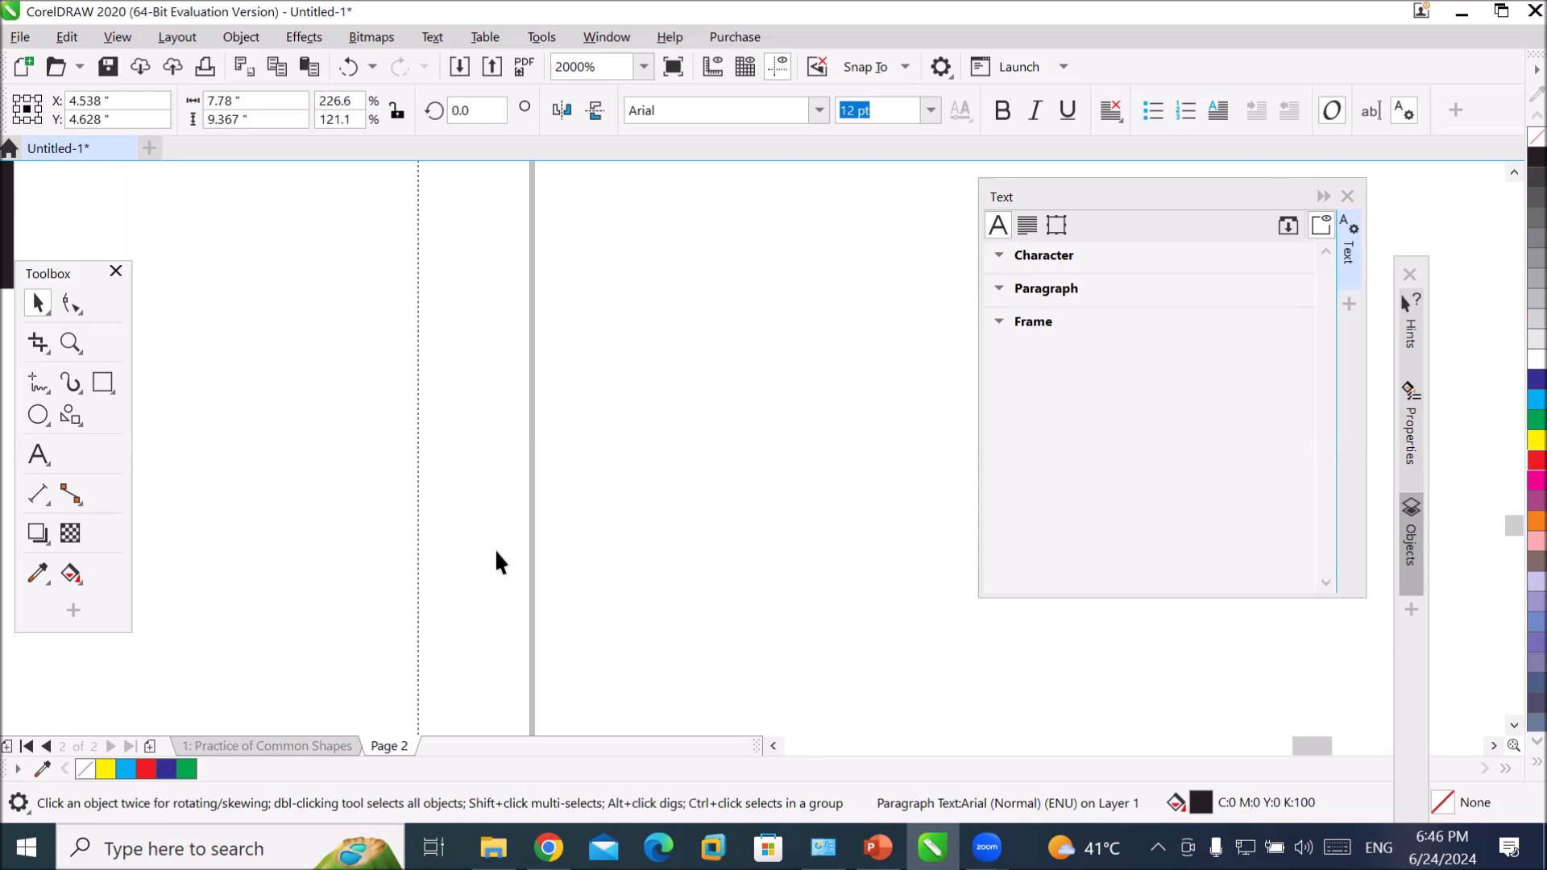
{"action": "scroll", "coordinate": [390, 429], "scroll_direction": "down", "scroll_amount": 5}
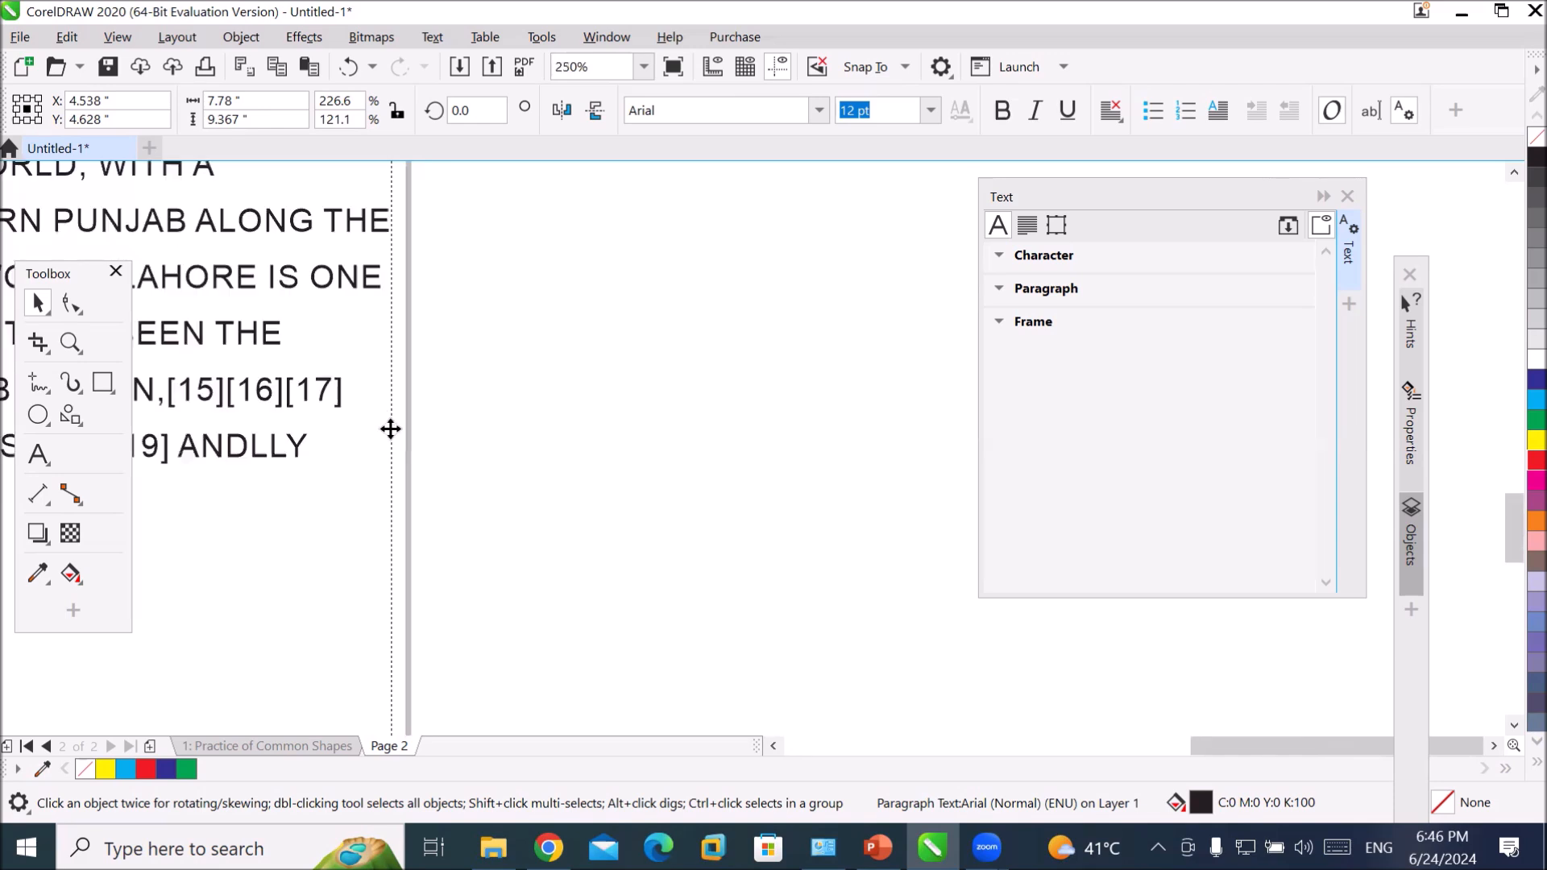
{"action": "scroll", "coordinate": [390, 429], "scroll_direction": "down", "scroll_amount": 2}
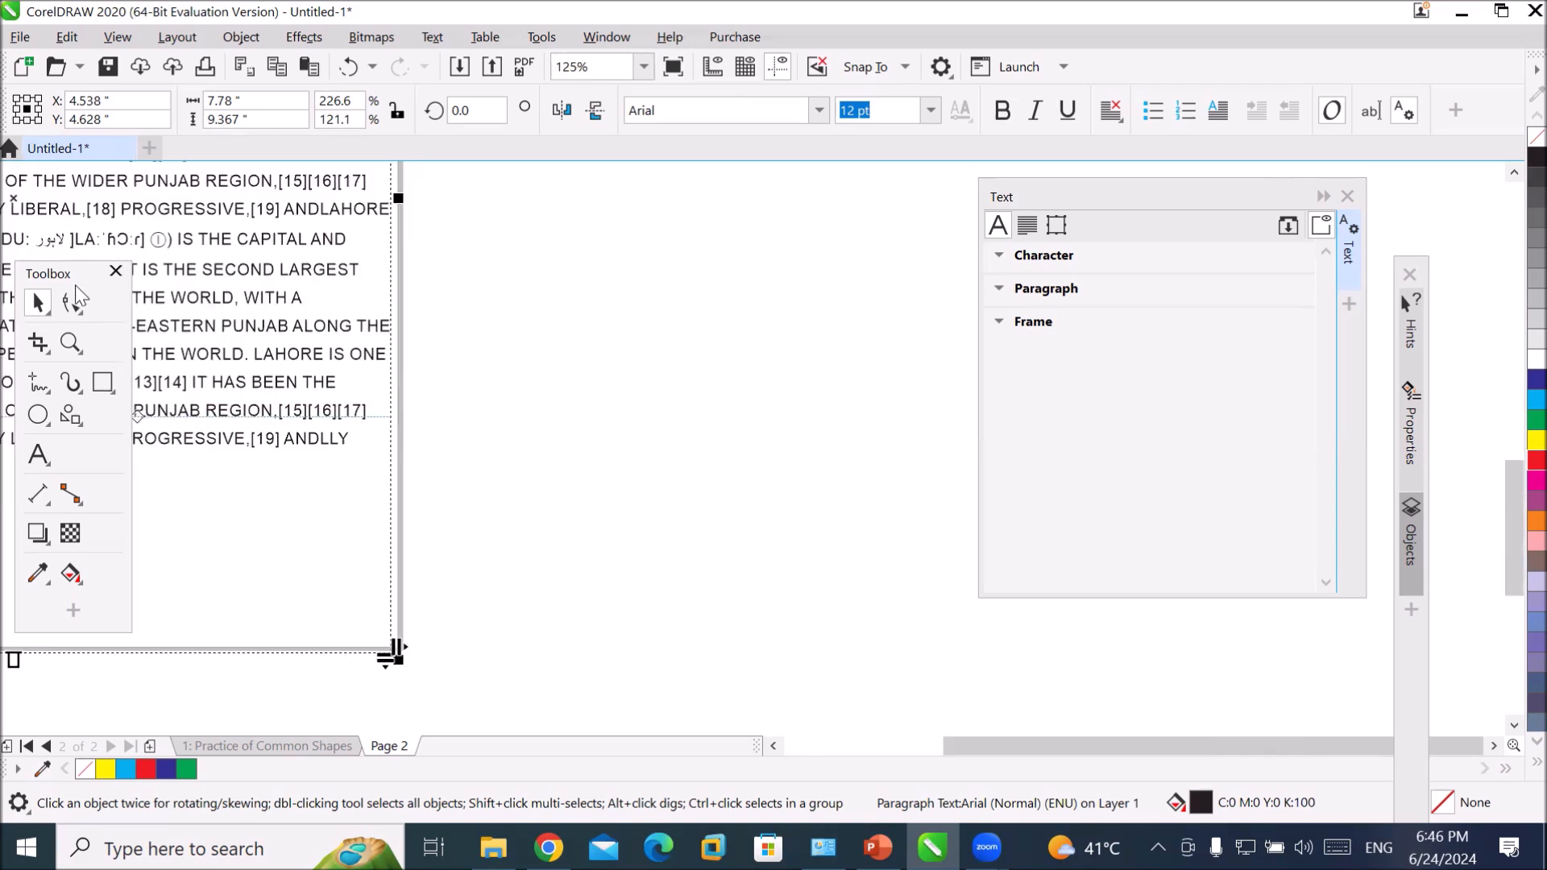
{"action": "left_click_drag", "start_coordinate": [61, 274], "coordinate": [596, 275]}
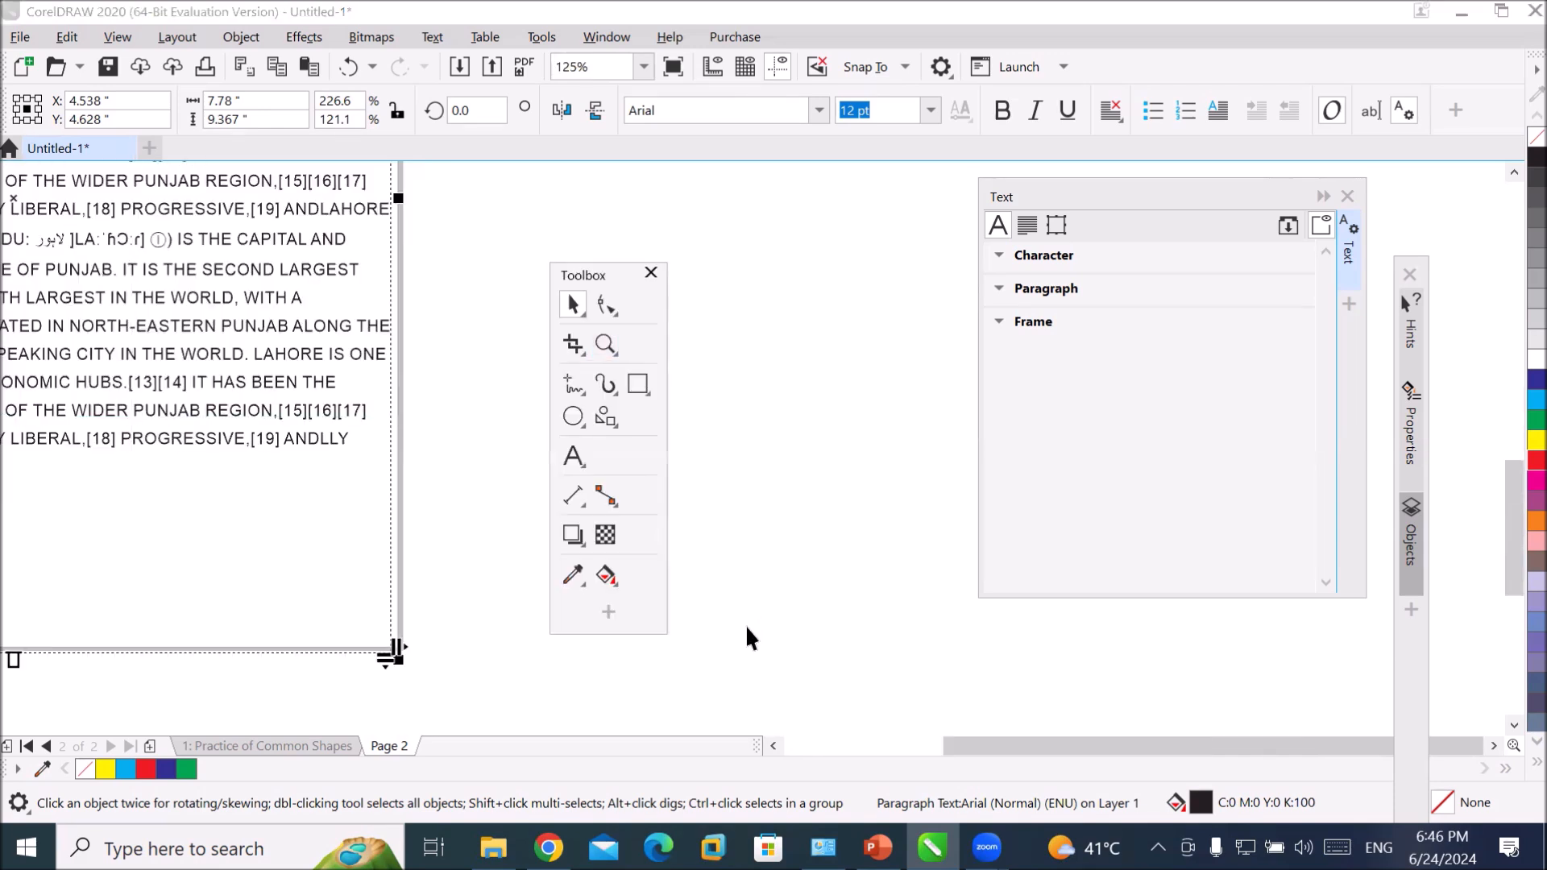
{"action": "left_click", "coordinate": [773, 746]}
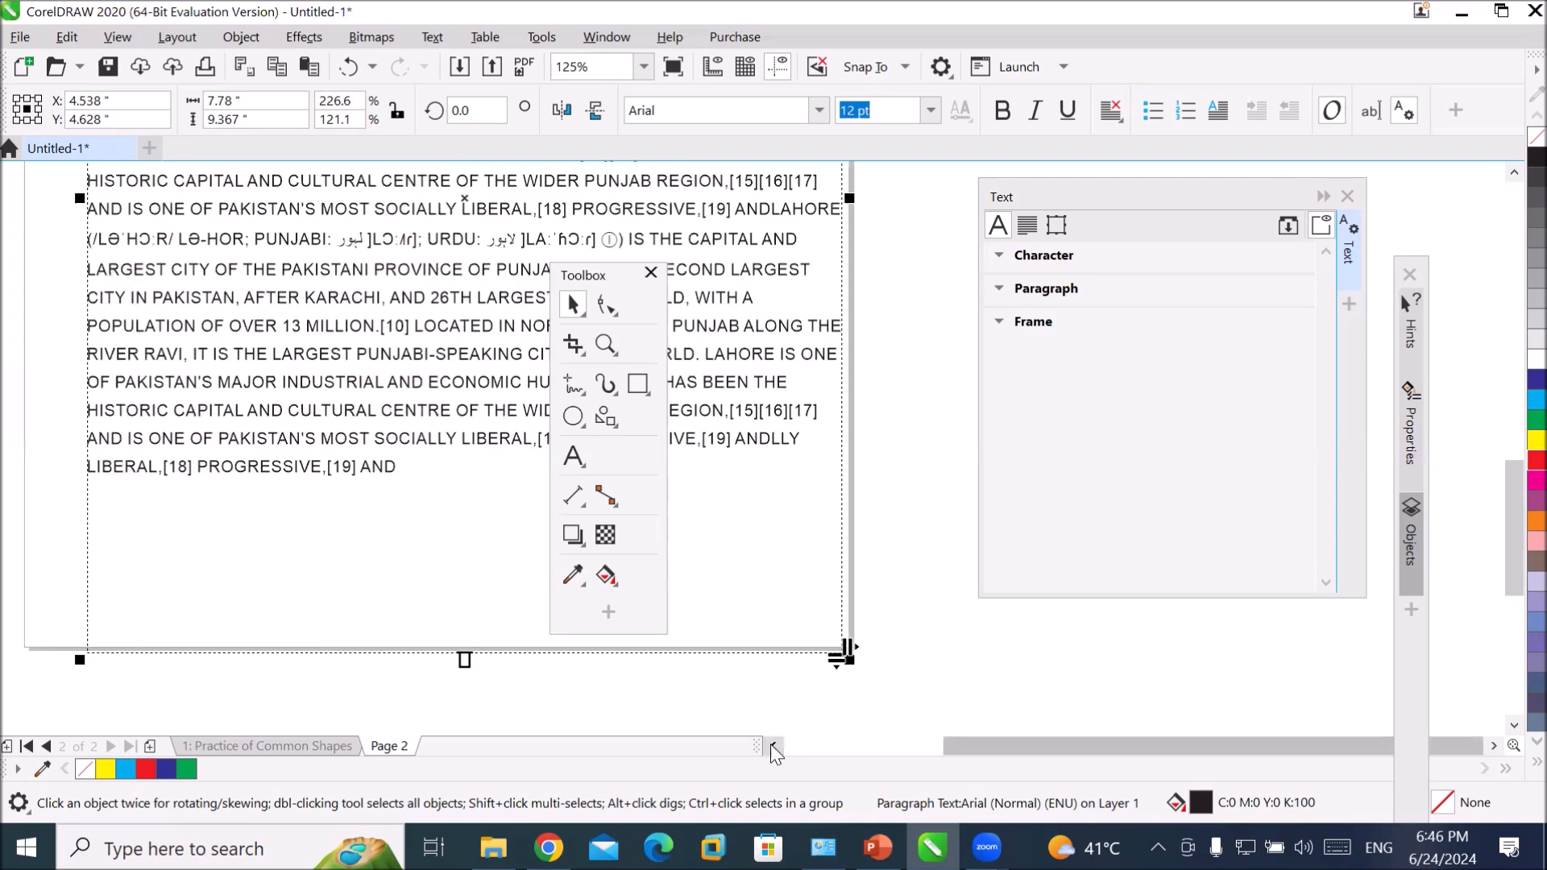
{"action": "left_click", "coordinate": [584, 282]}
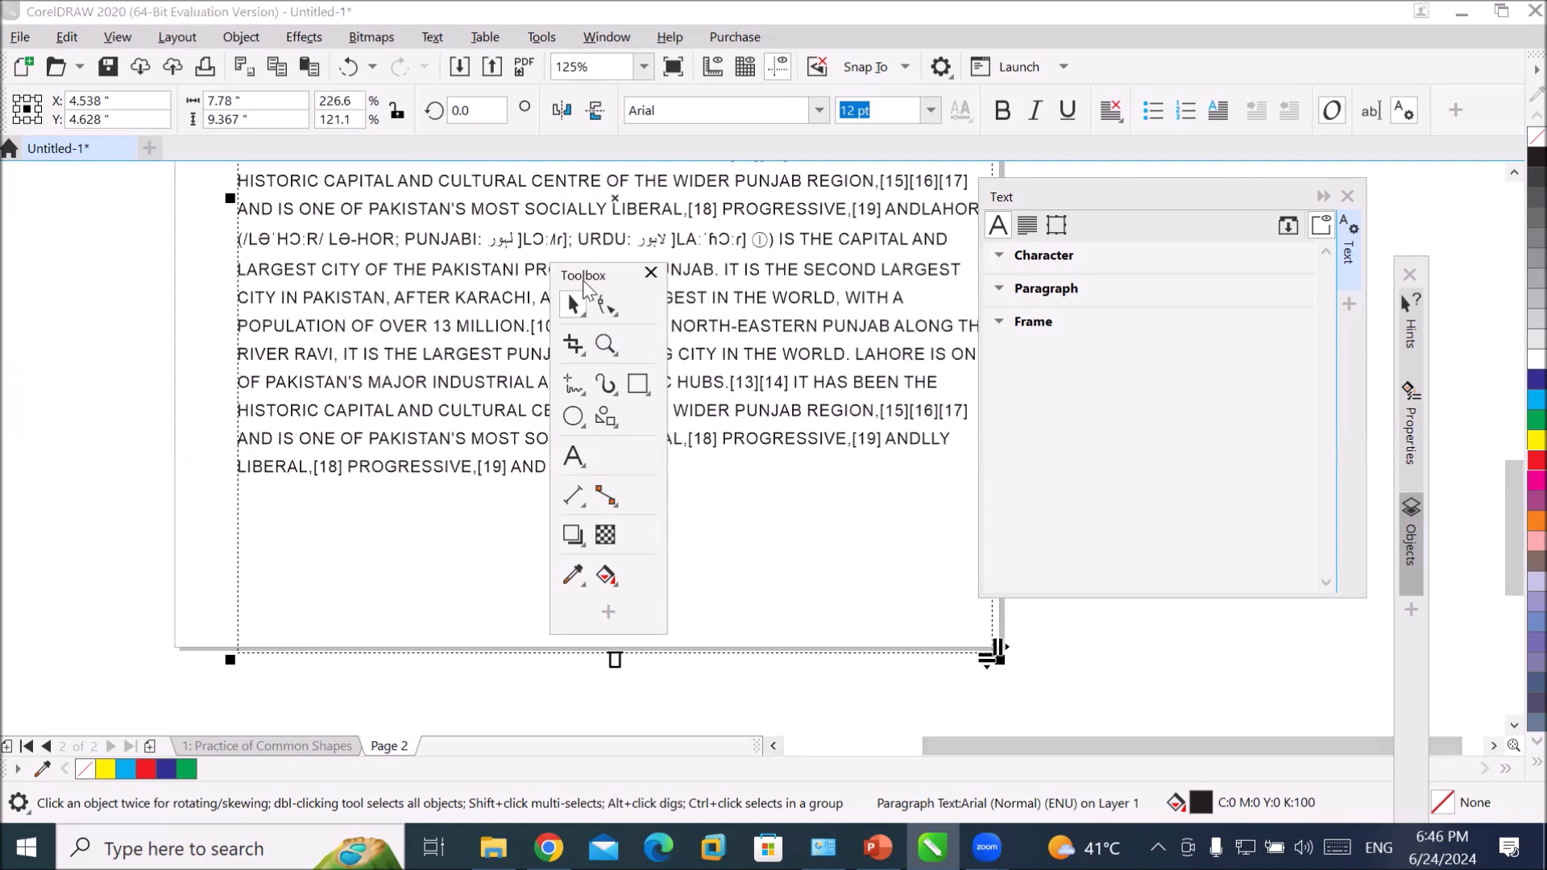
{"action": "left_click_drag", "start_coordinate": [584, 287], "coordinate": [96, 311]}
- Narrow the text frame to about 7.23 in and move it to about X 4.76 in, Y 4.93 in on the page
{"action": "scroll", "coordinate": [521, 374], "scroll_direction": "down", "scroll_amount": 2}
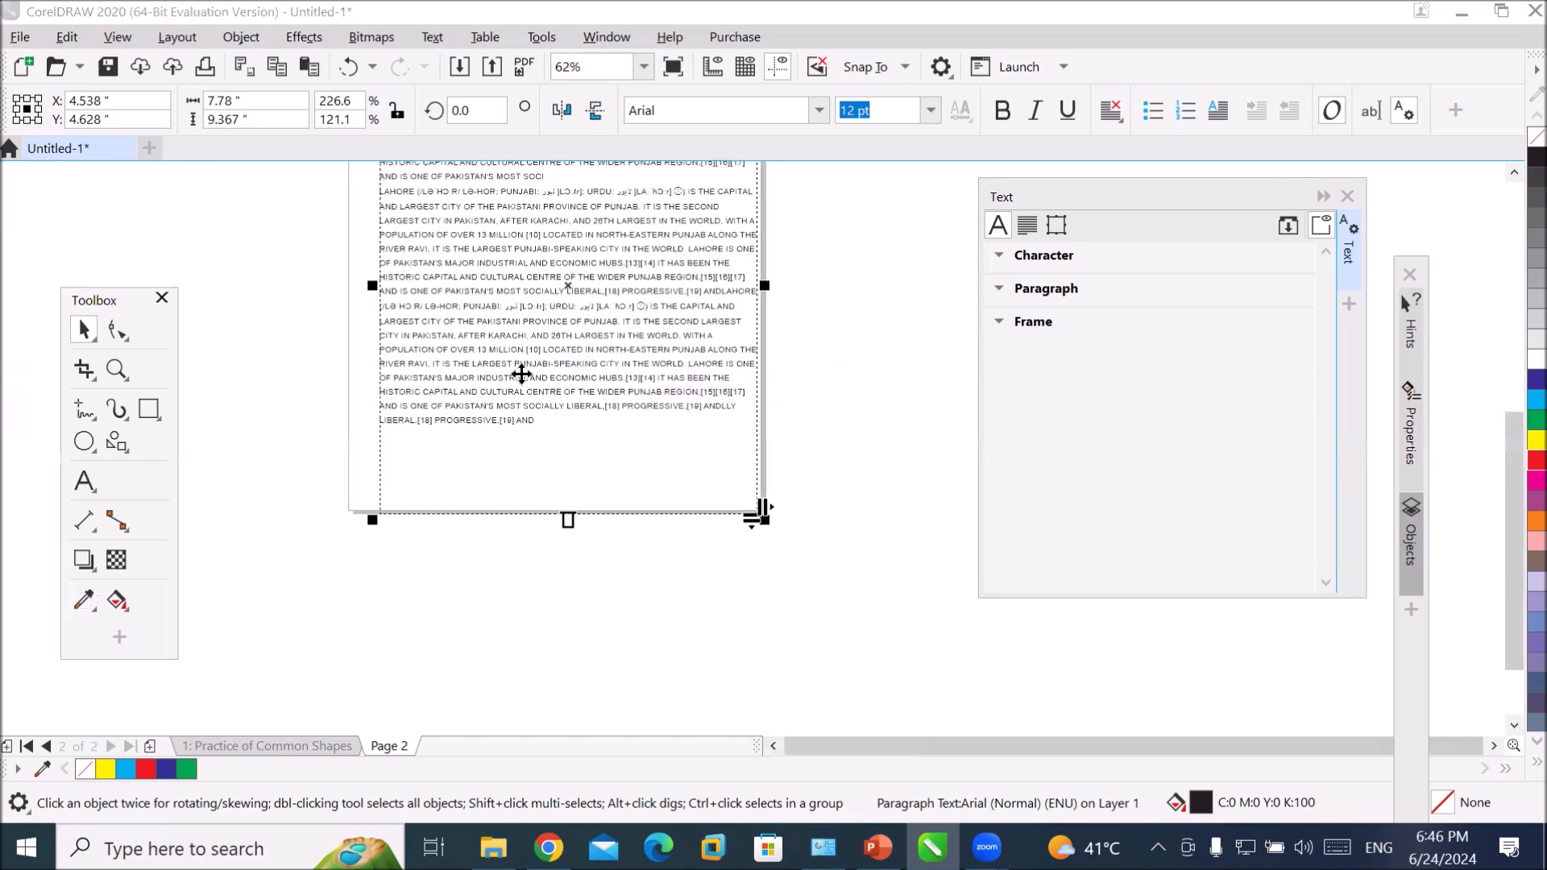
{"action": "scroll", "coordinate": [522, 374], "scroll_direction": "down", "scroll_amount": 1}
{"action": "left_click_drag", "start_coordinate": [647, 333], "coordinate": [633, 334]}
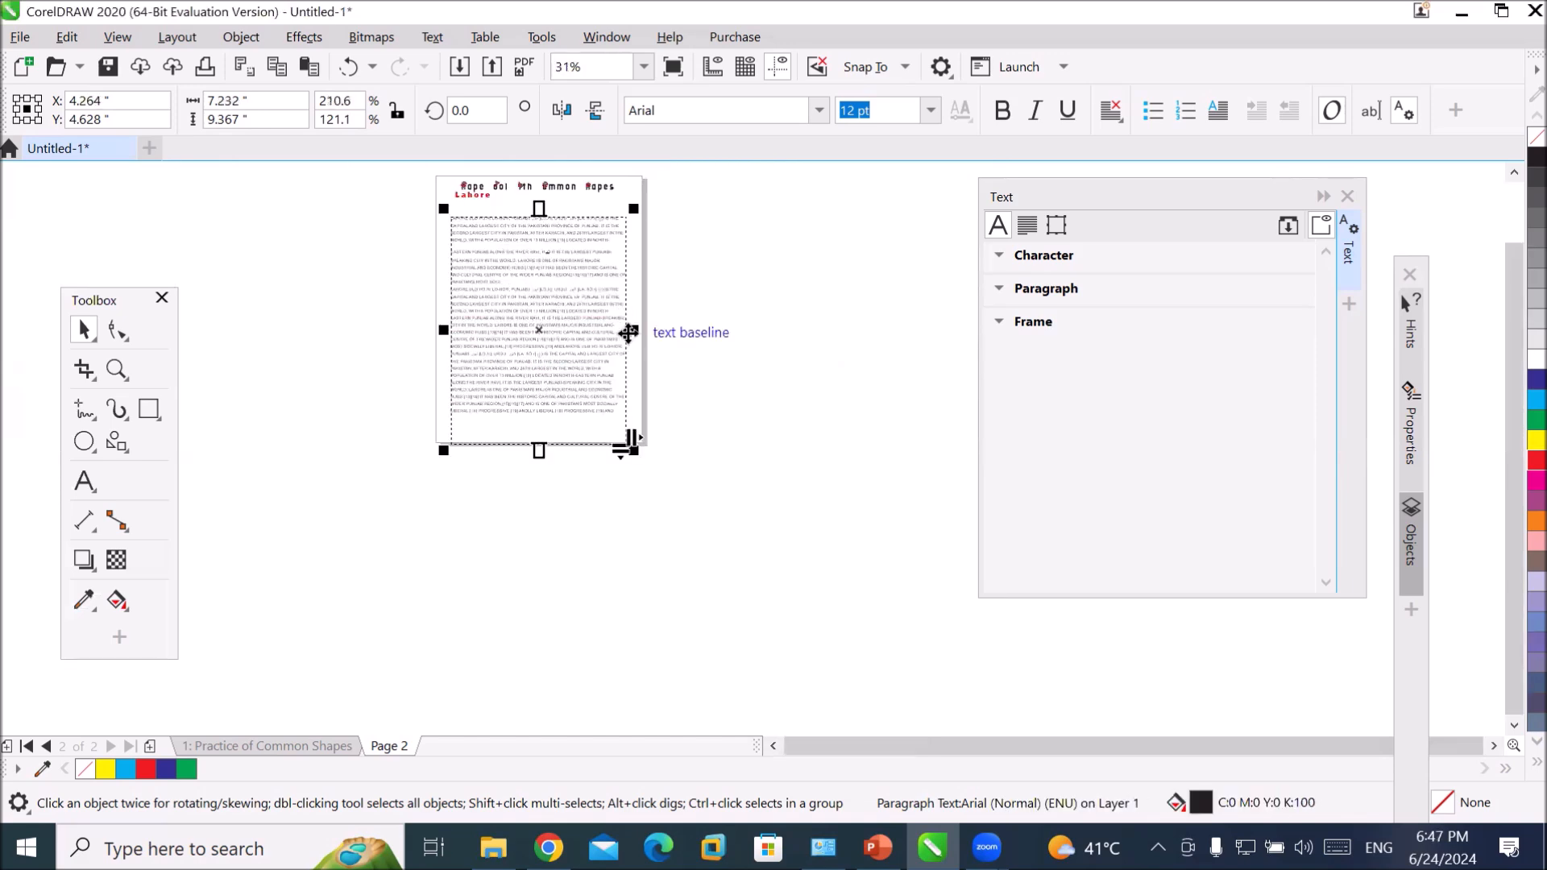
{"action": "mouse_move", "coordinate": [629, 331]}
{"action": "left_mouse_down"}
{"action": "mouse_move", "coordinate": [681, 331]}
{"action": "mouse_move", "coordinate": [641, 324]}
{"action": "left_mouse_up"}
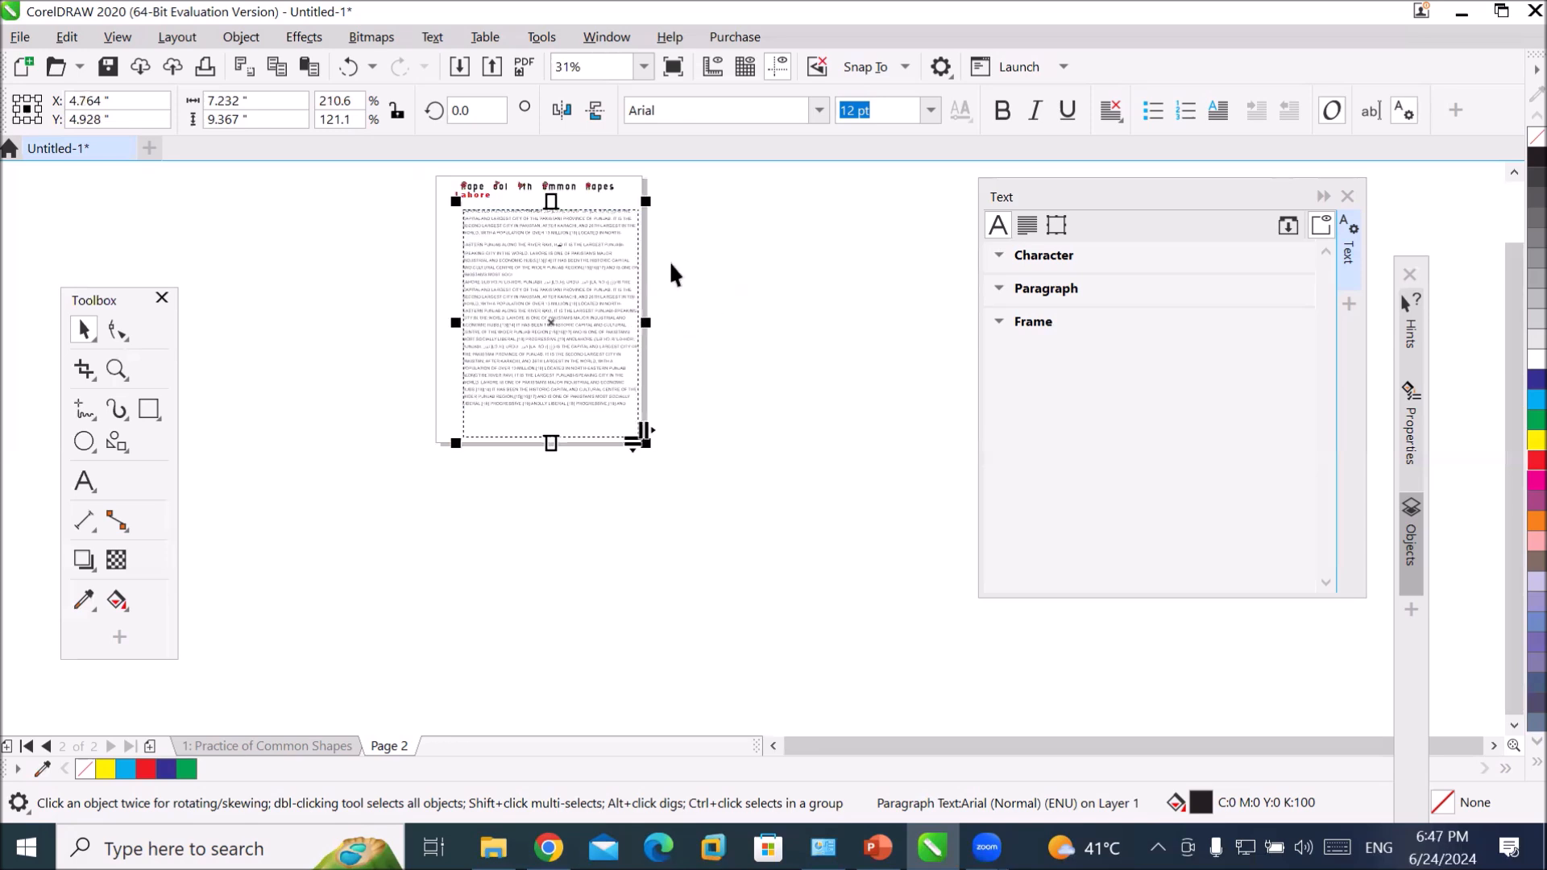
- Try up to four columns in the paragraph text frame, and settle on two columns
{"action": "scroll", "coordinate": [653, 208], "scroll_direction": "up", "scroll_amount": 1}
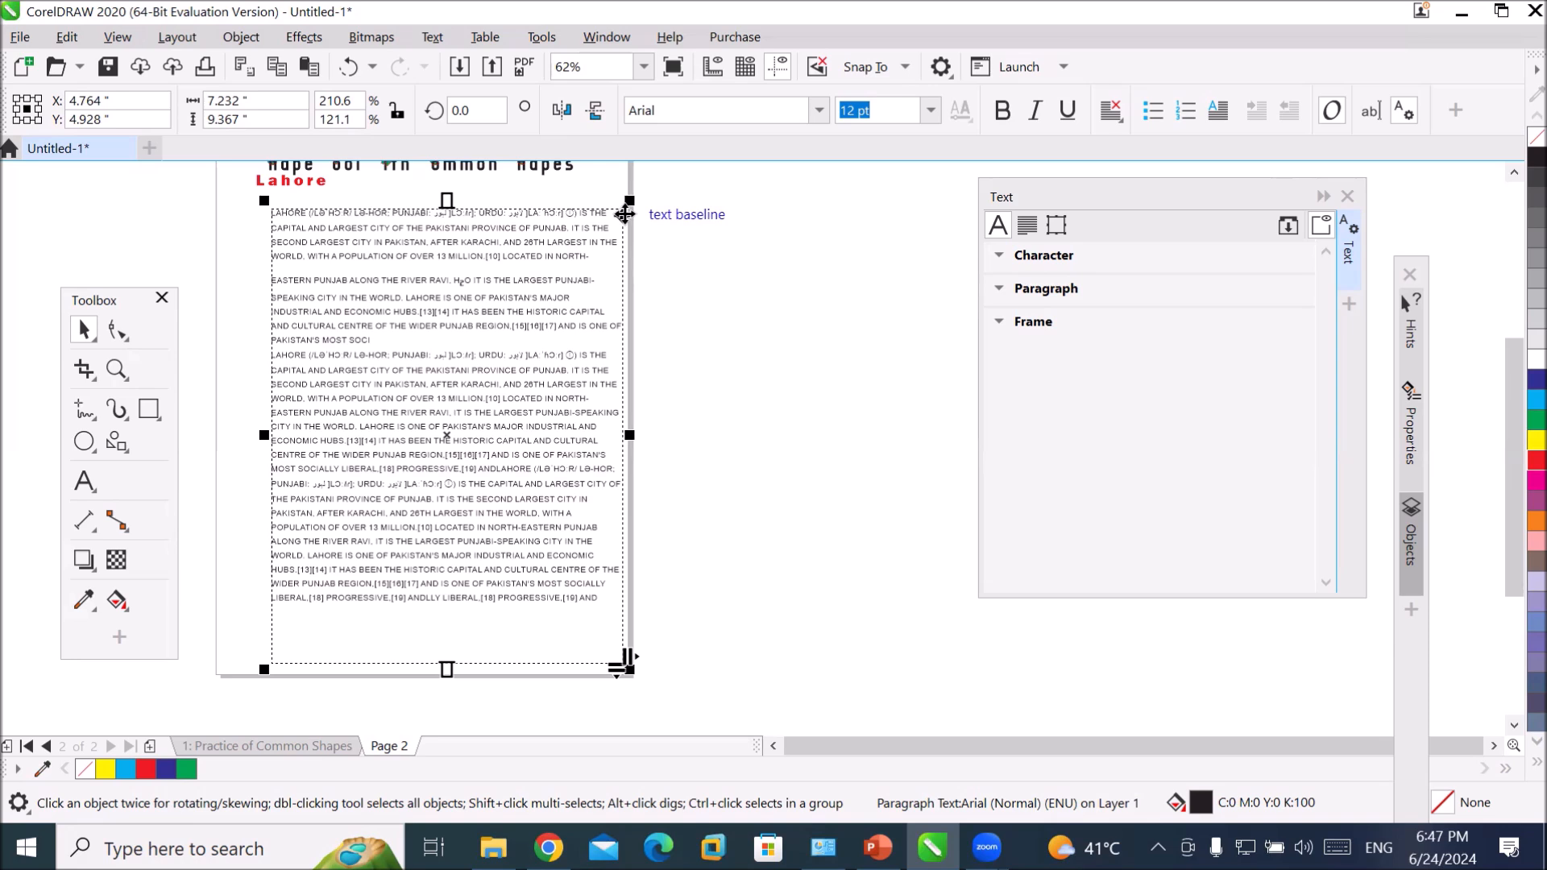
{"action": "left_click", "coordinate": [998, 323]}
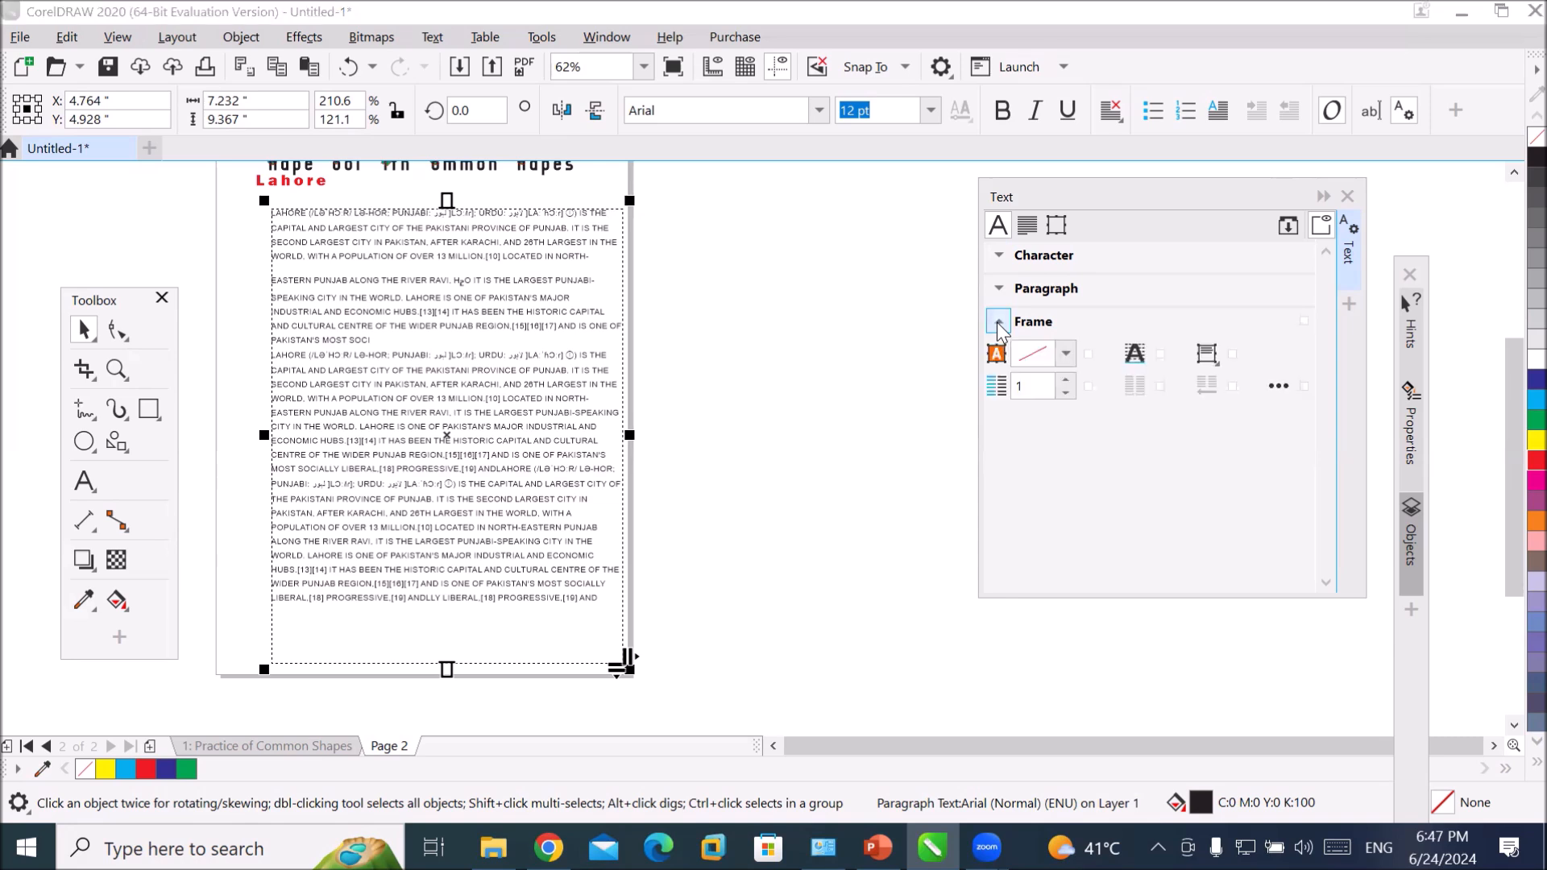
{"action": "left_click", "coordinate": [1066, 383]}
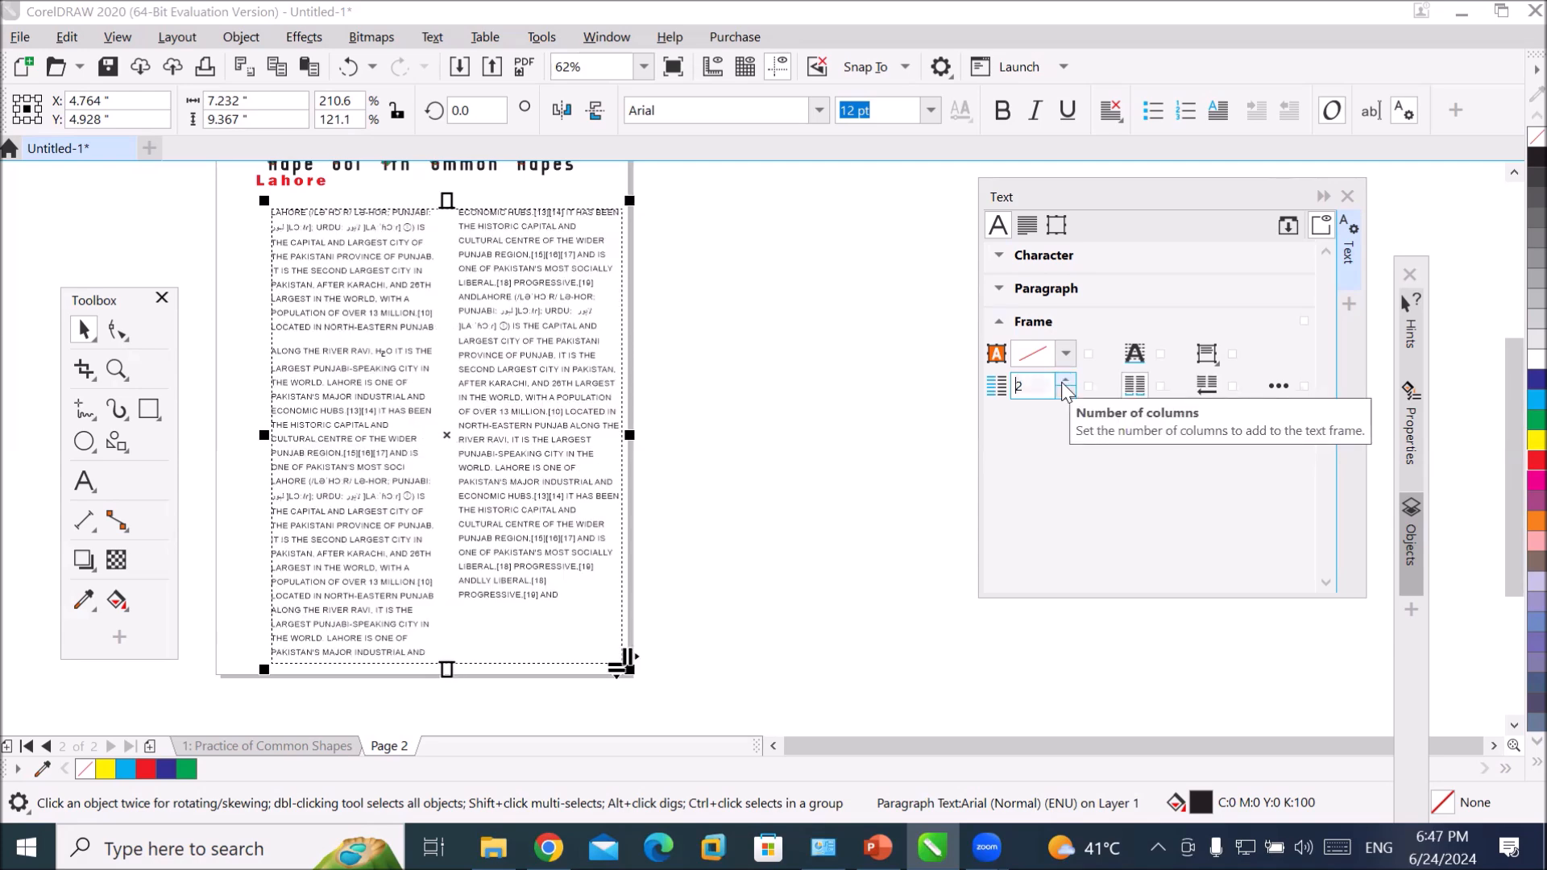
{"action": "left_click", "coordinate": [1065, 383]}
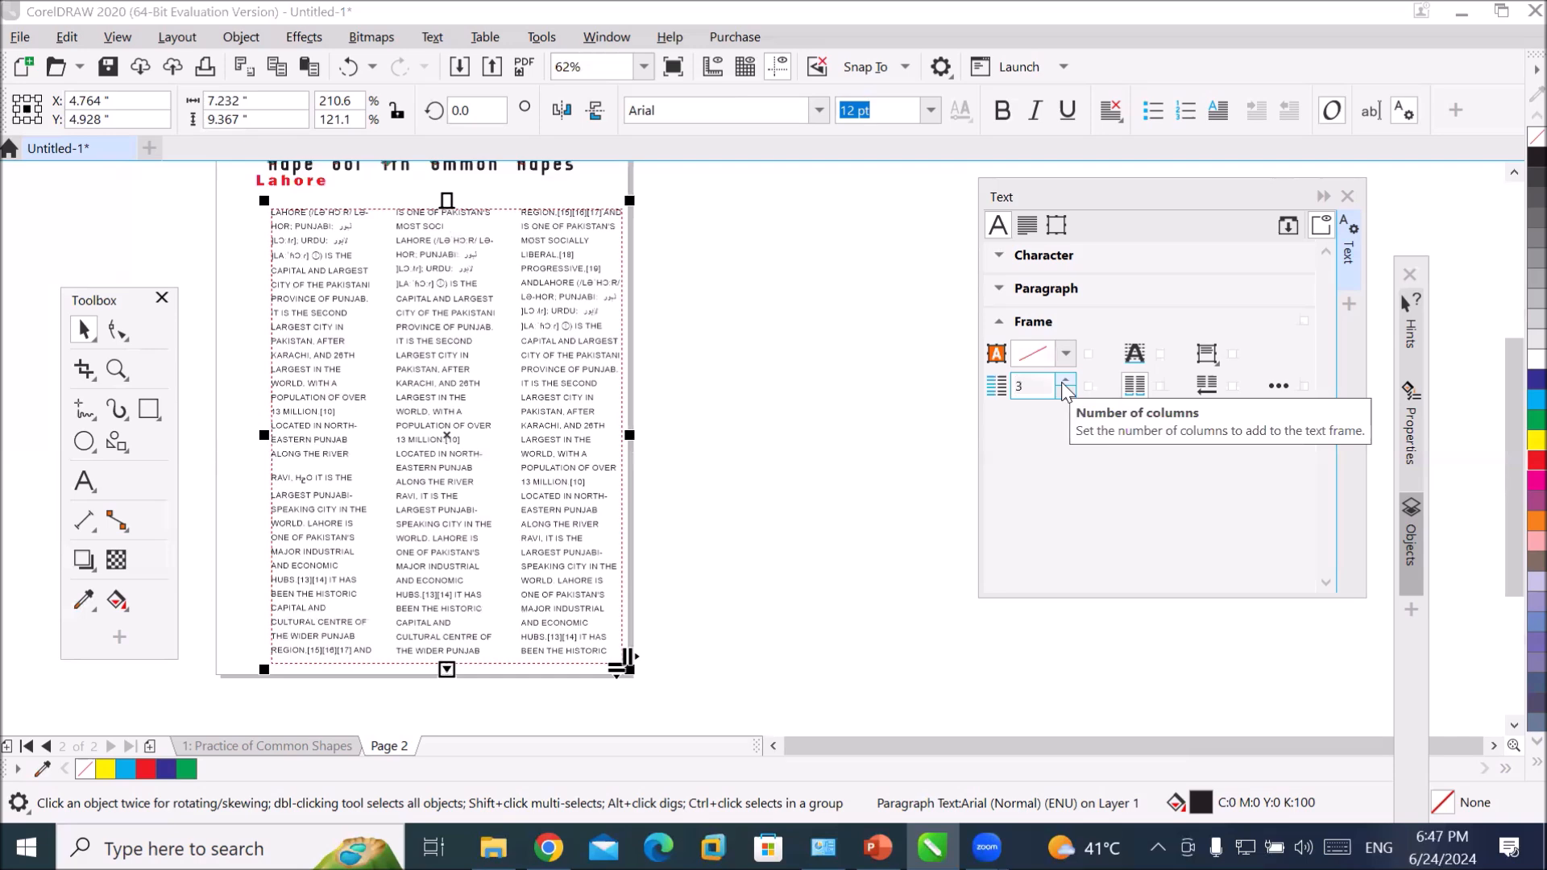
{"action": "left_click", "coordinate": [1065, 383]}
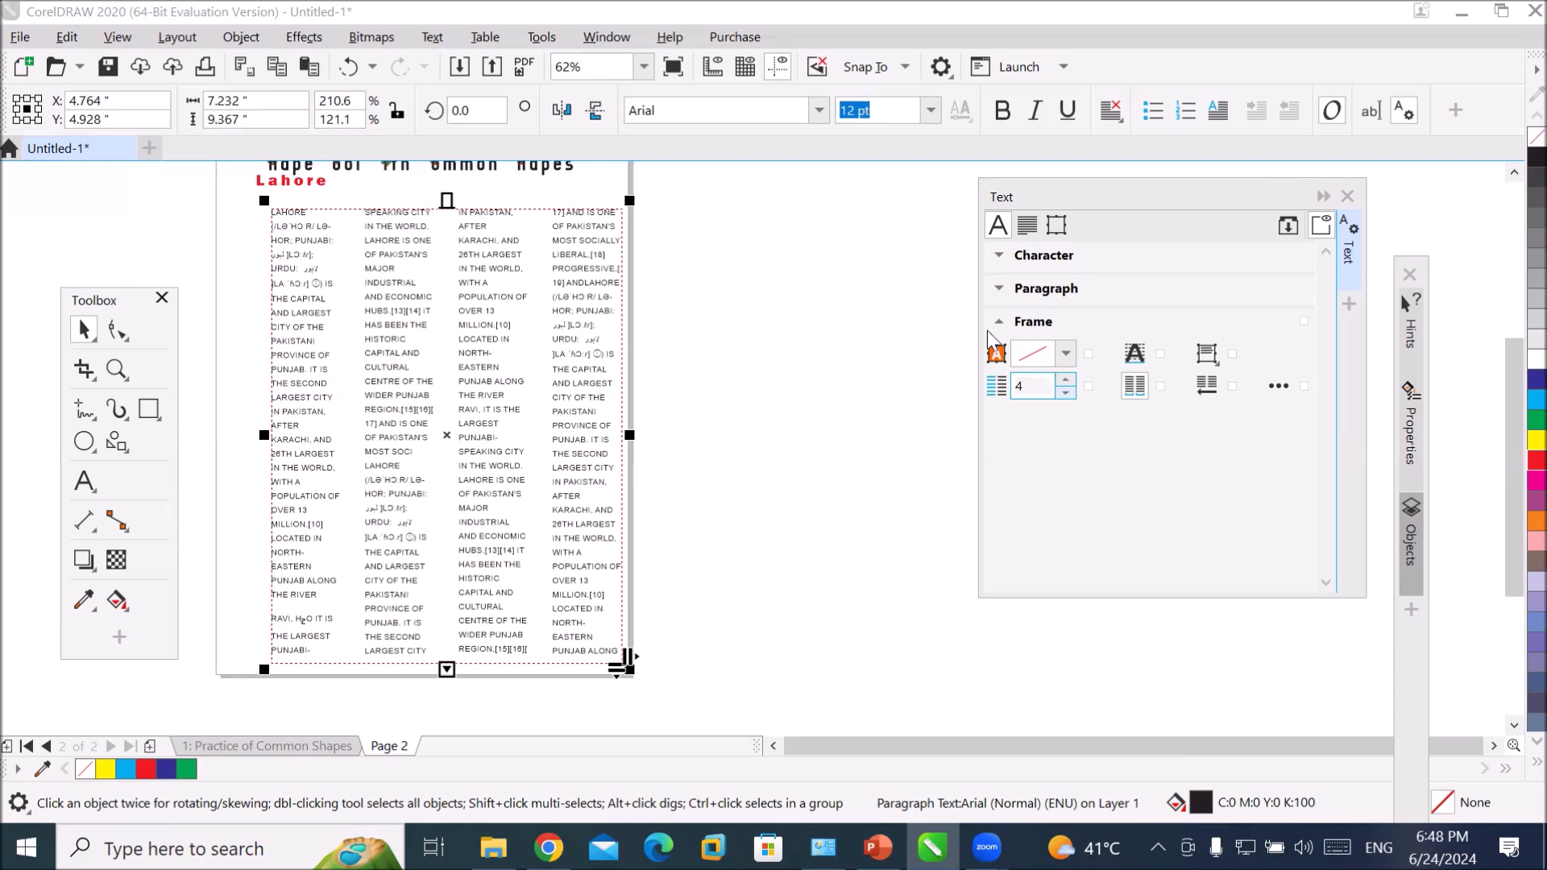
{"action": "left_click", "coordinate": [1064, 393]}
{"action": "left_click", "coordinate": [1064, 393]}
- Set the paragraph text frame's background color to red with CMYK values 5, 98, 99, 0
{"action": "scroll", "coordinate": [503, 318], "scroll_direction": "up", "scroll_amount": 4}
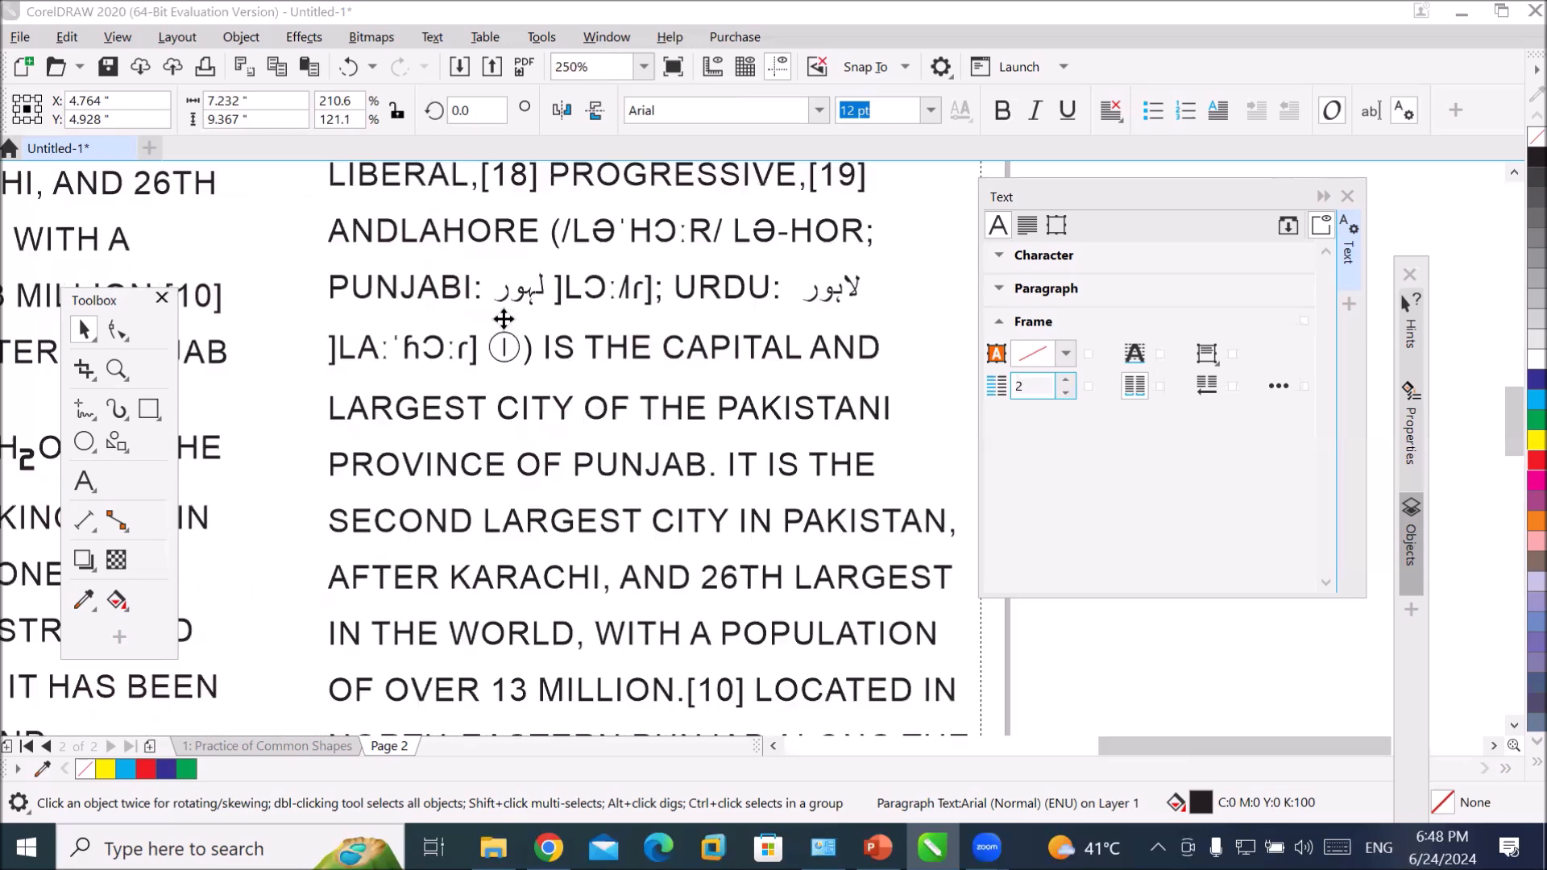
{"action": "scroll", "coordinate": [503, 318], "scroll_direction": "down", "scroll_amount": 4}
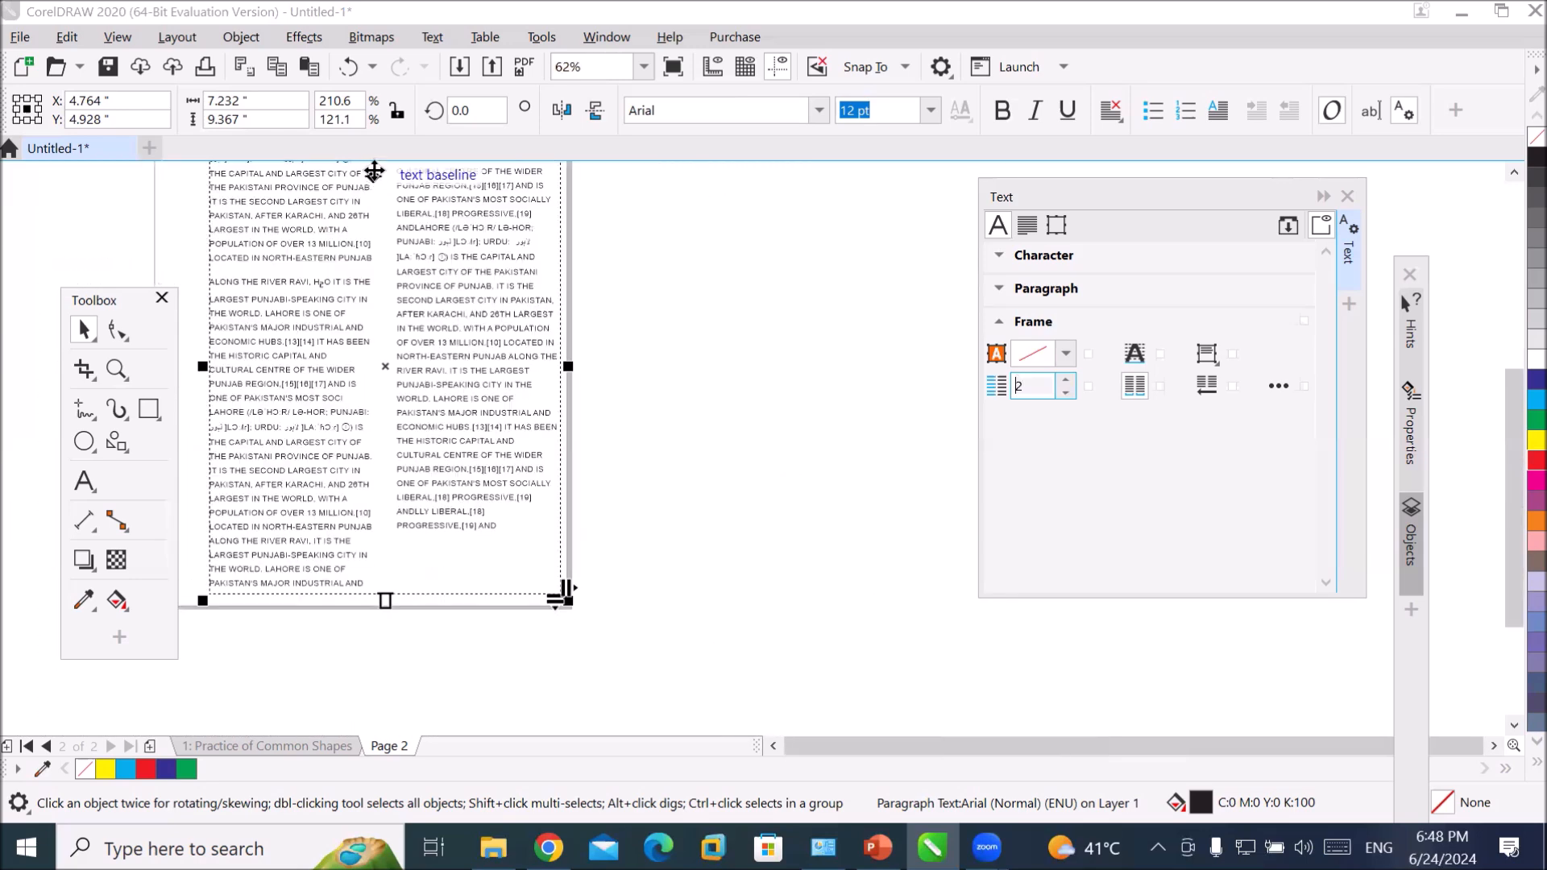
{"action": "left_click", "coordinate": [1514, 172]}
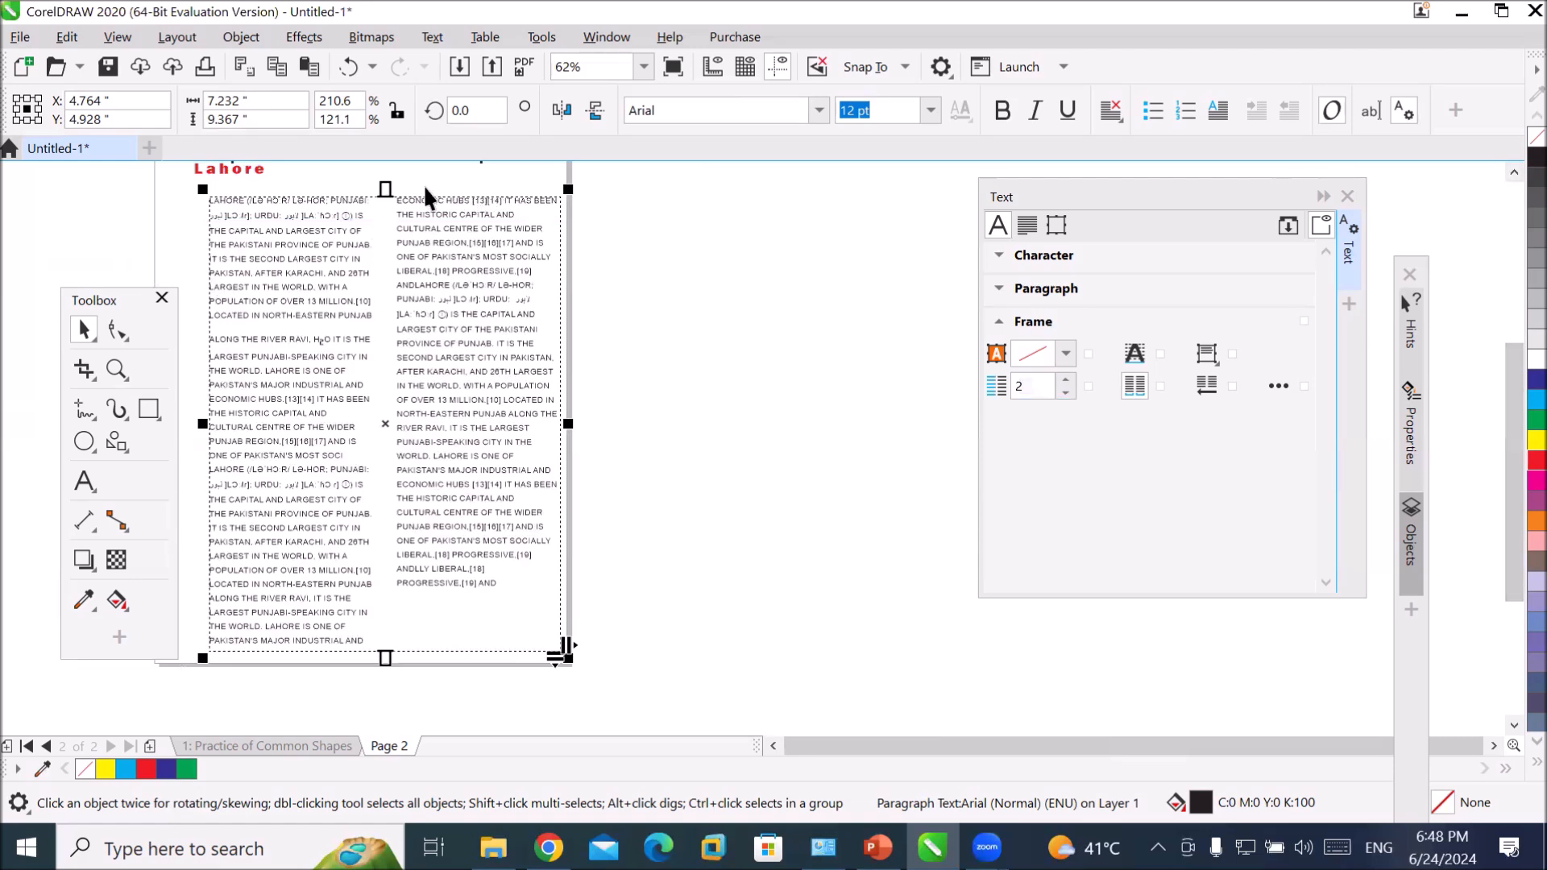
{"action": "scroll", "coordinate": [423, 185], "scroll_direction": "up", "scroll_amount": 3}
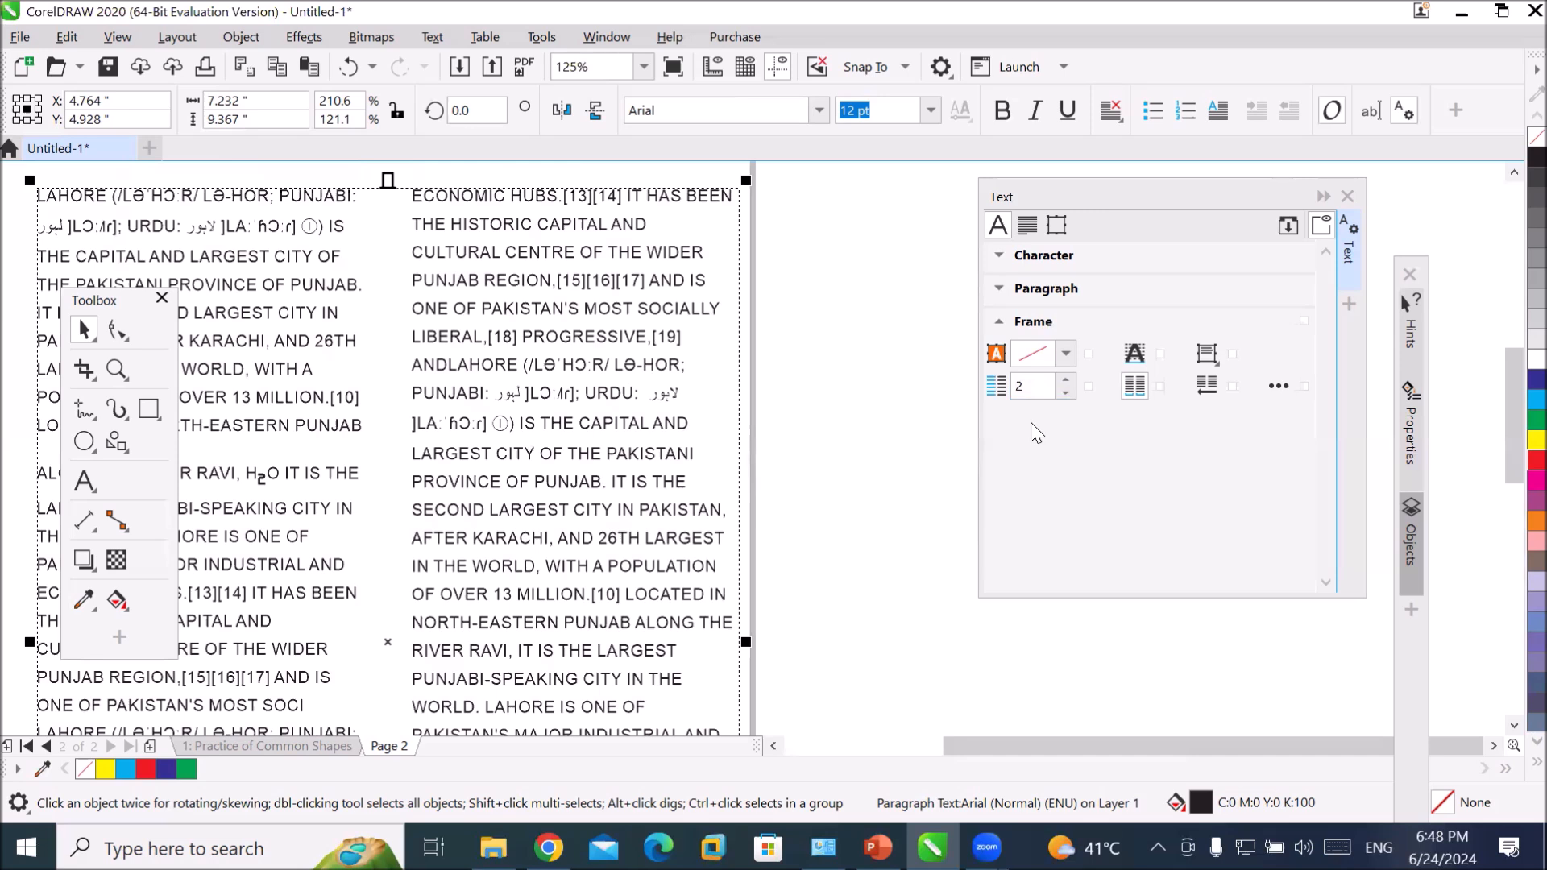
{"action": "left_click", "coordinate": [1065, 355]}
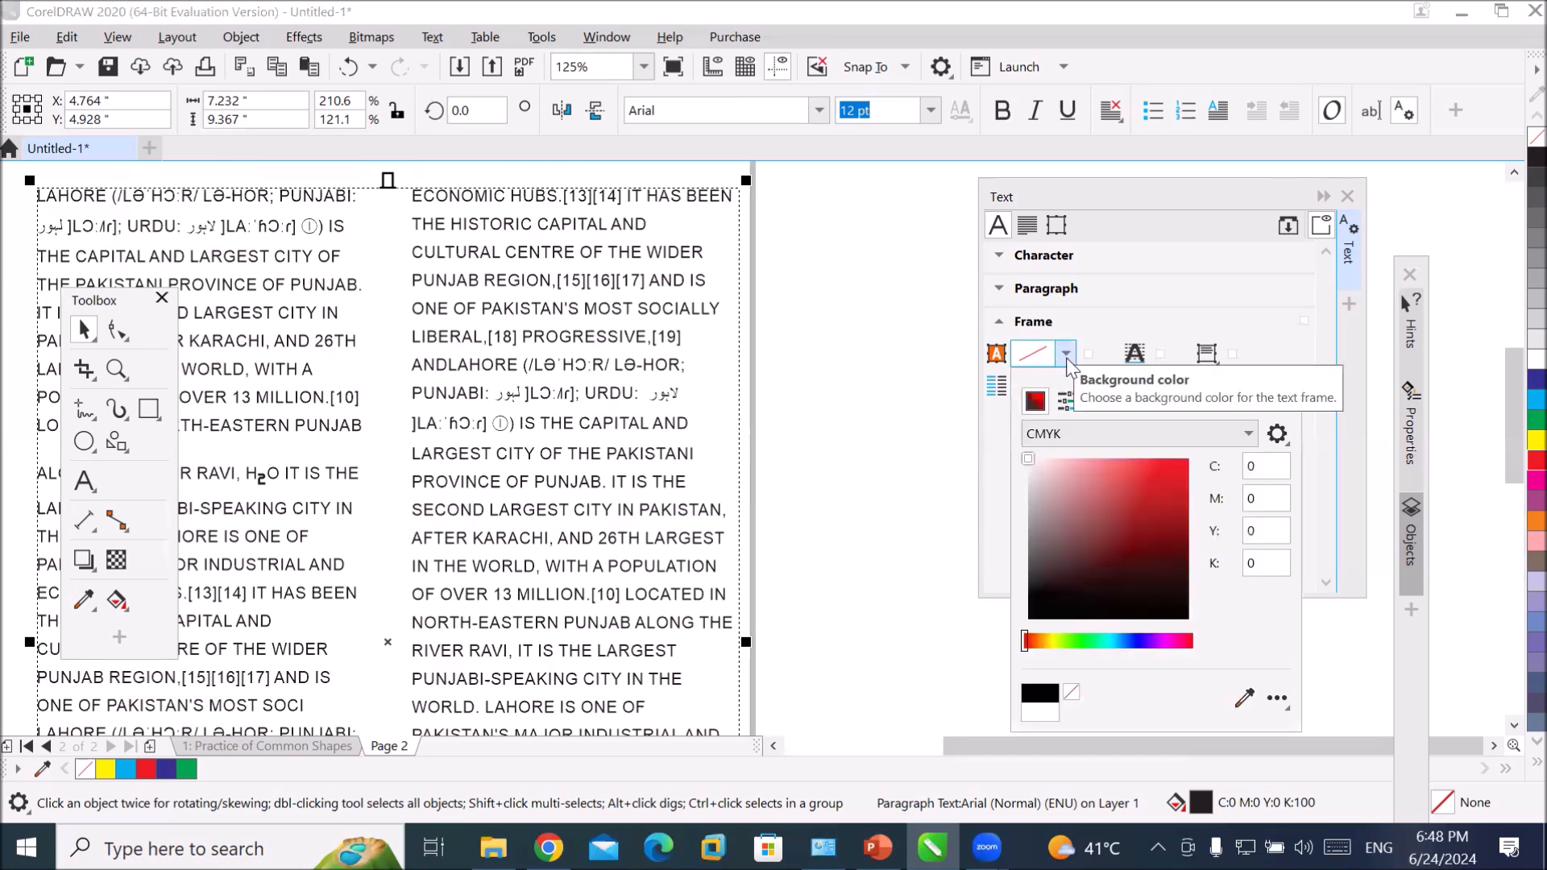
{"action": "left_click", "coordinate": [1148, 473]}
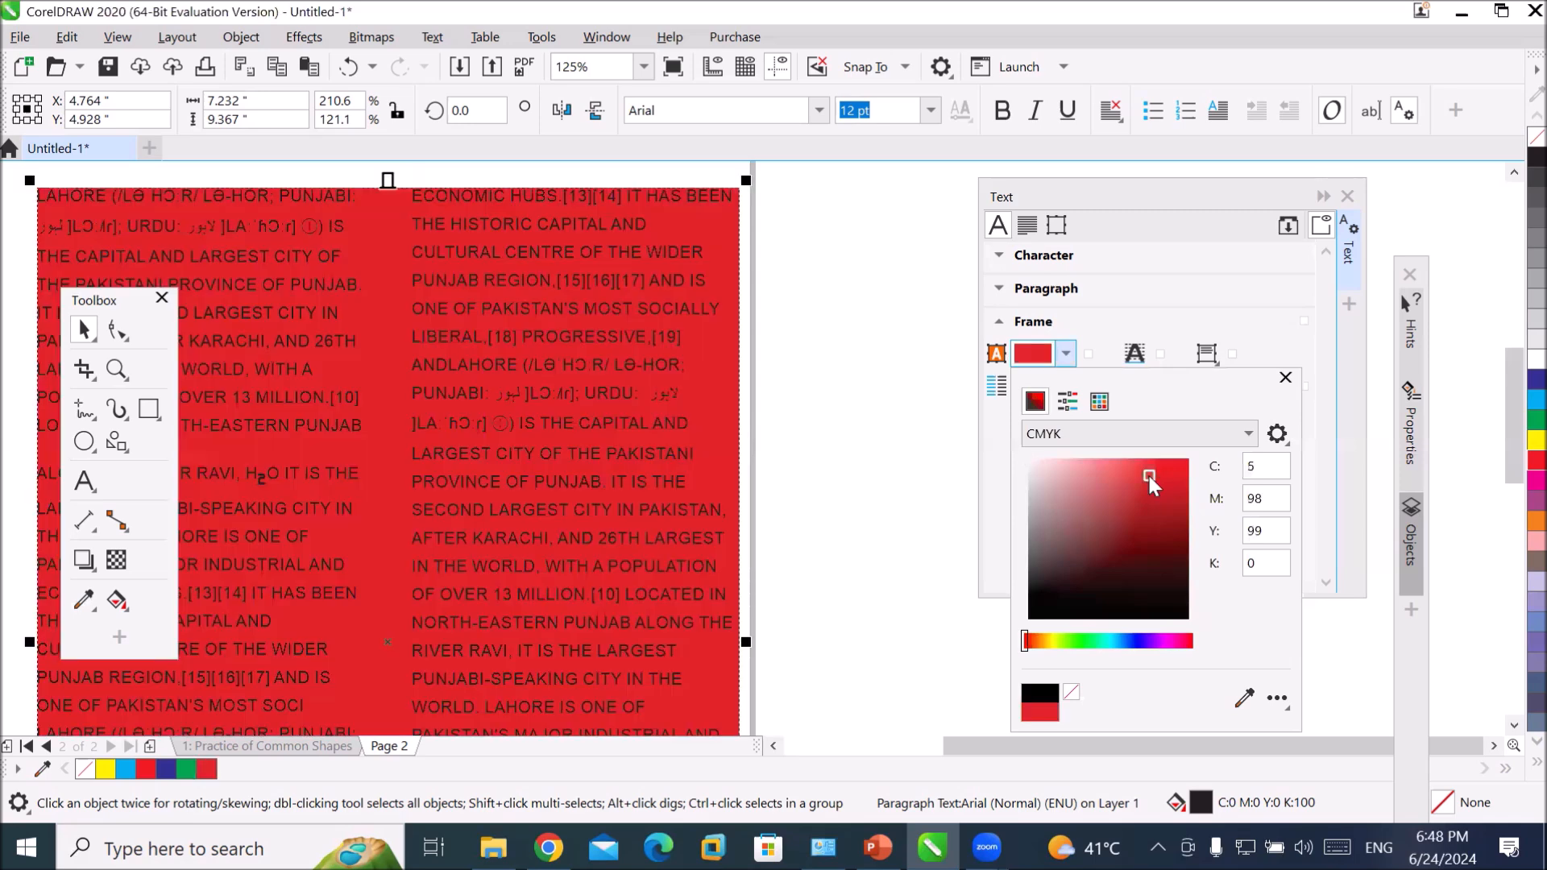
{"action": "left_click", "coordinate": [1092, 330]}
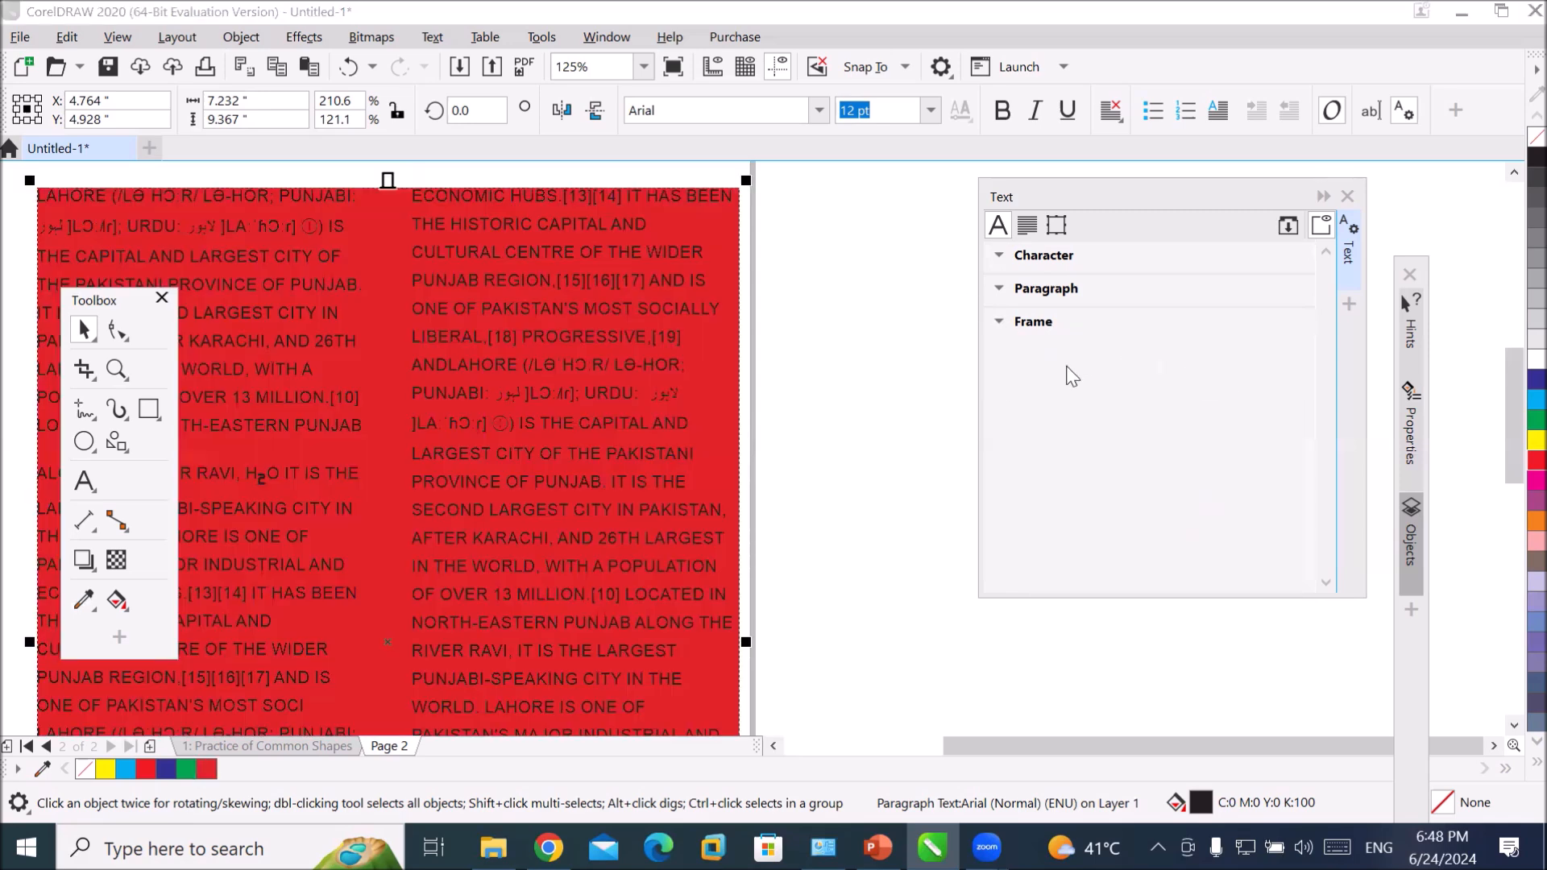
- Try yellow-green, blue and green background hues for the text frame, and settle on yellow
{"action": "left_click", "coordinate": [1003, 323]}
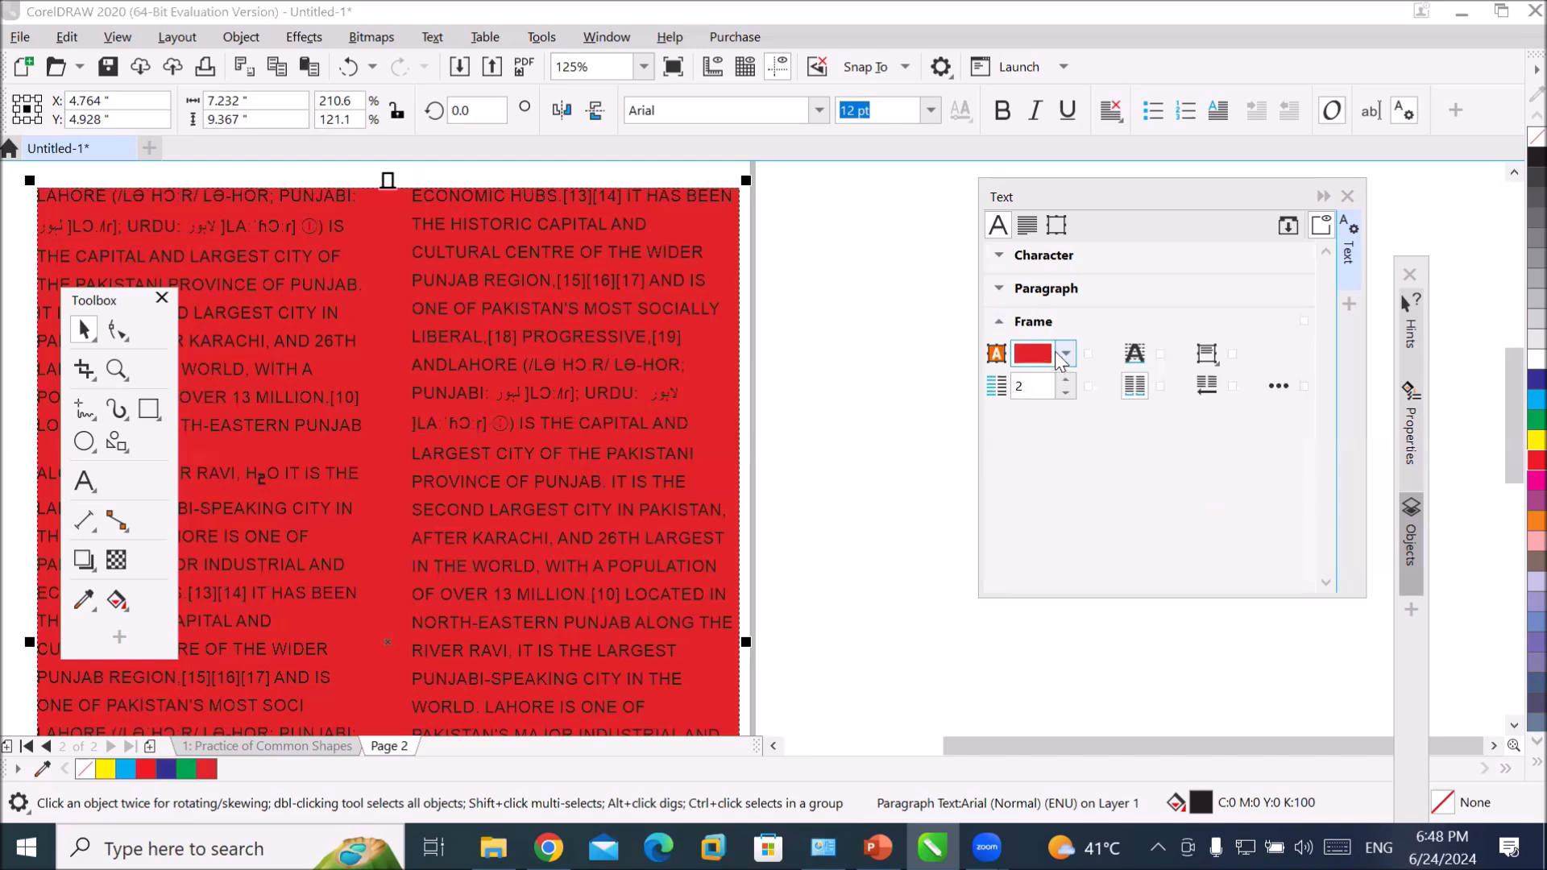
{"action": "left_click", "coordinate": [1064, 356]}
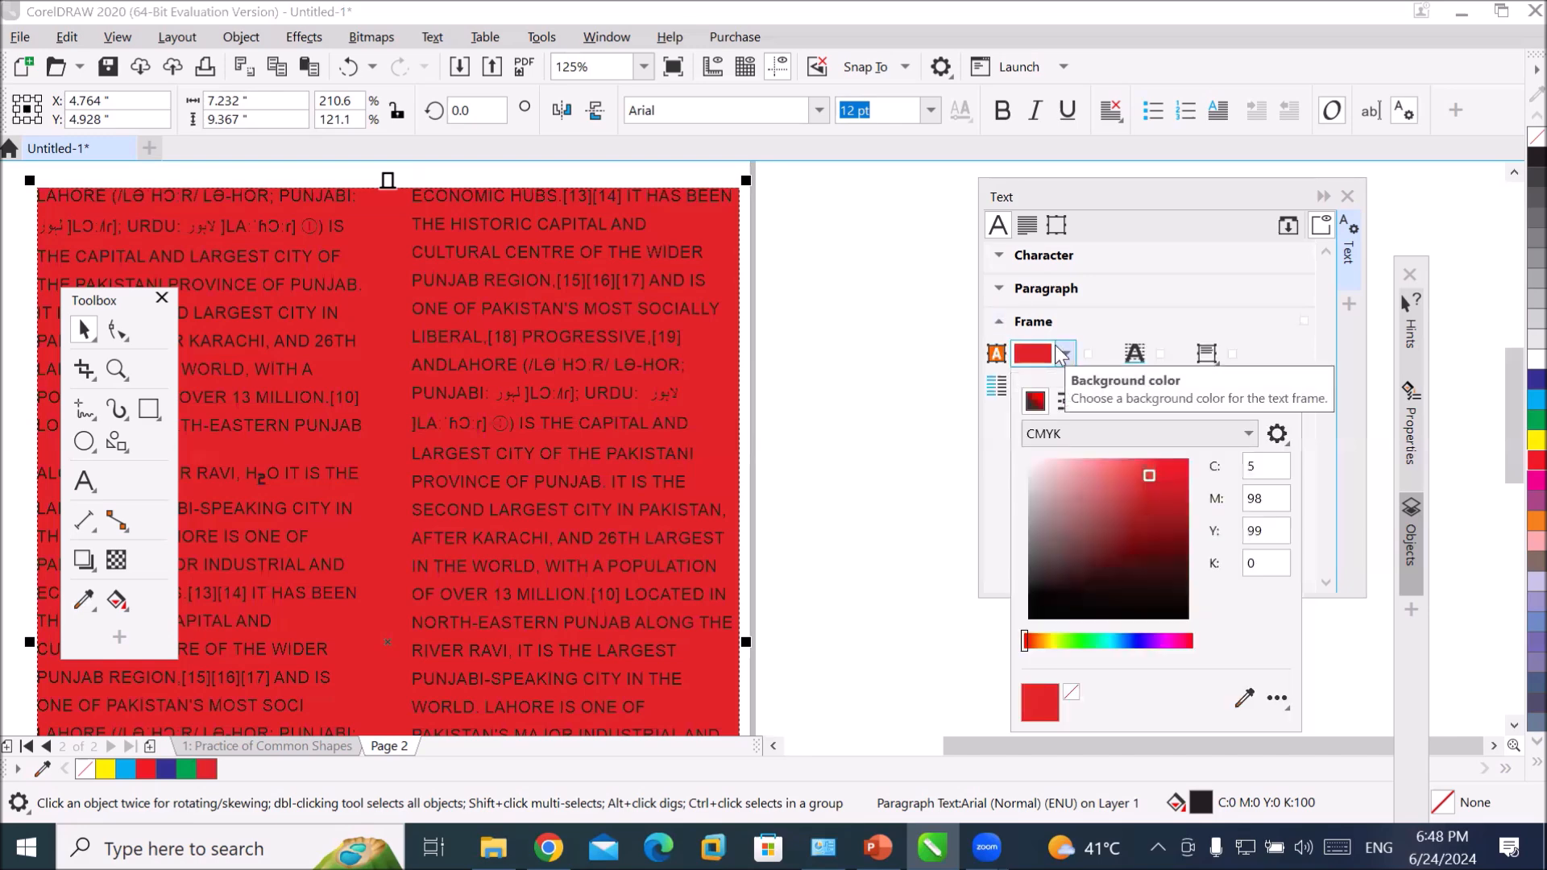
{"action": "left_click", "coordinate": [1053, 638]}
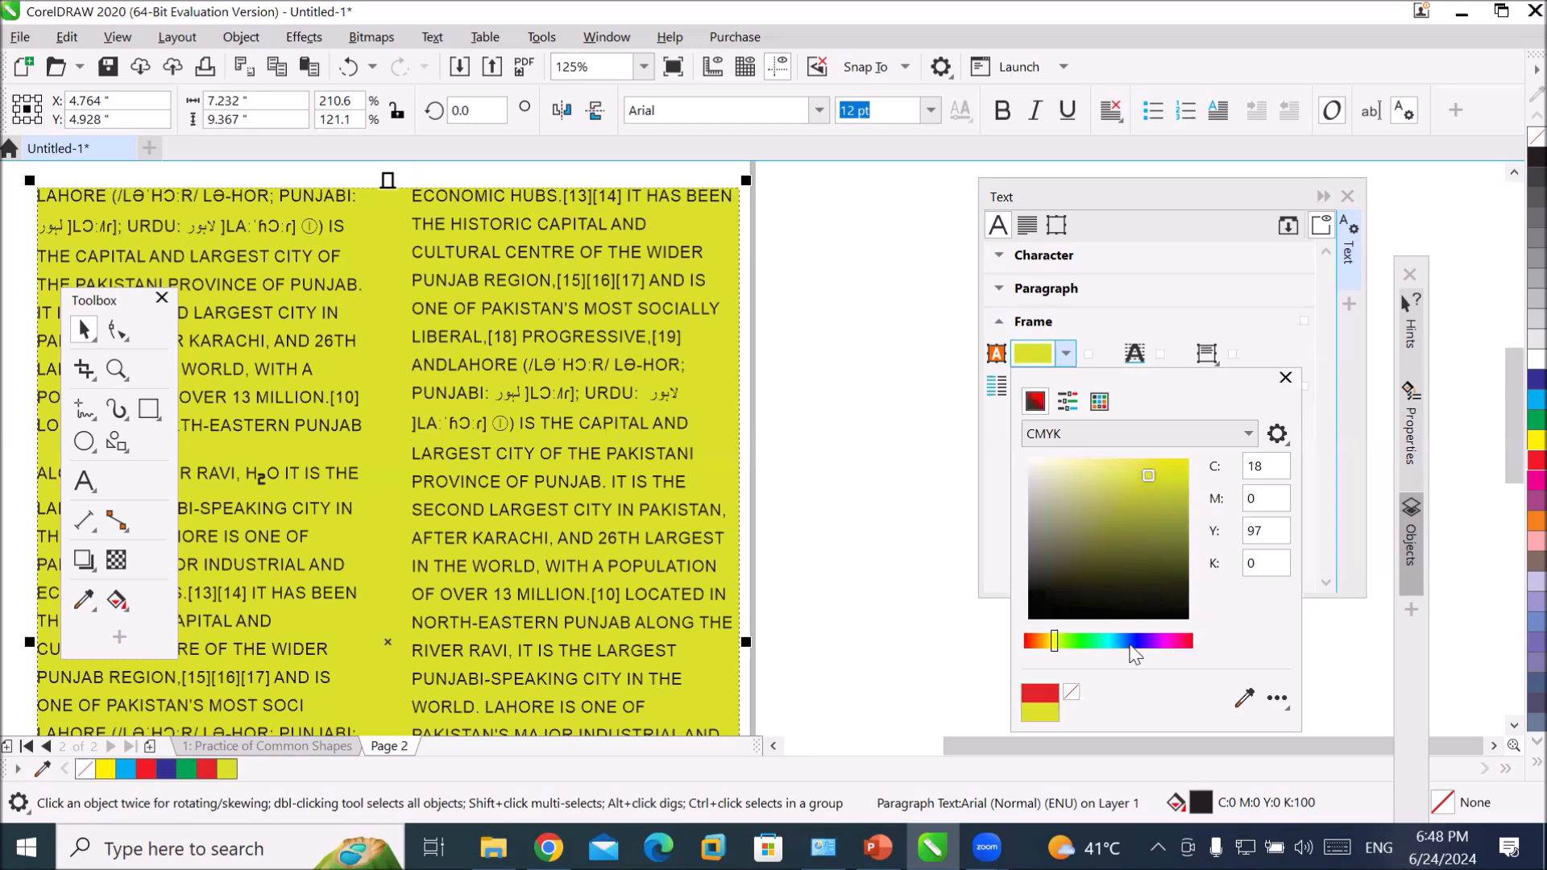
{"action": "left_click", "coordinate": [1128, 643]}
{"action": "left_click", "coordinate": [1063, 641]}
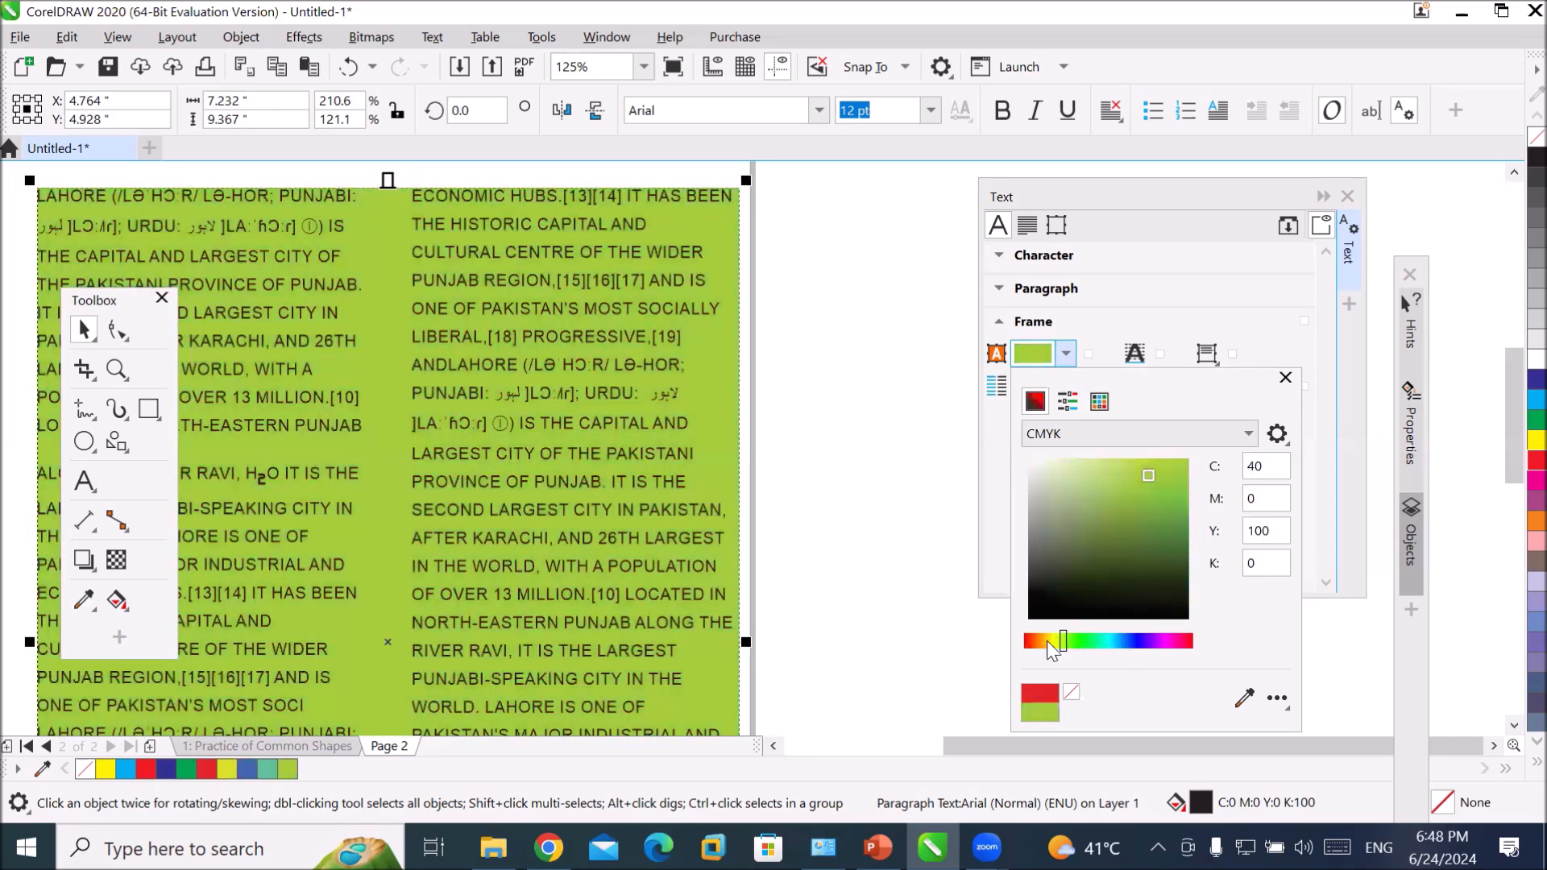
{"action": "left_click", "coordinate": [1052, 642]}
{"action": "left_click", "coordinate": [1162, 299]}
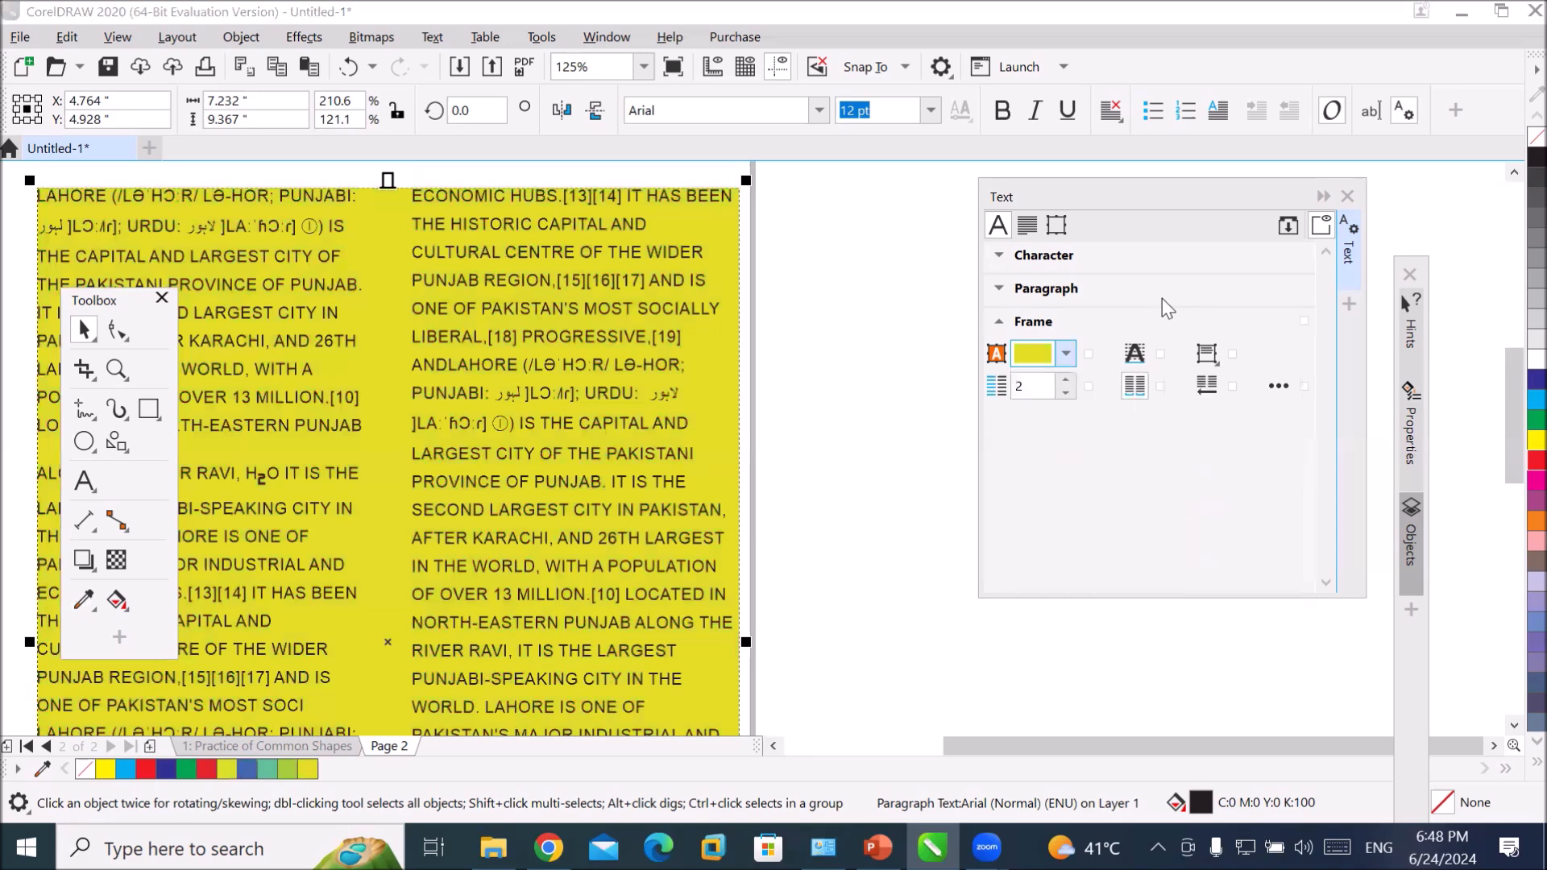
- Examine the frame's Equal column width option against the two-column text layout on the page
{"action": "left_click", "coordinate": [1163, 298]}
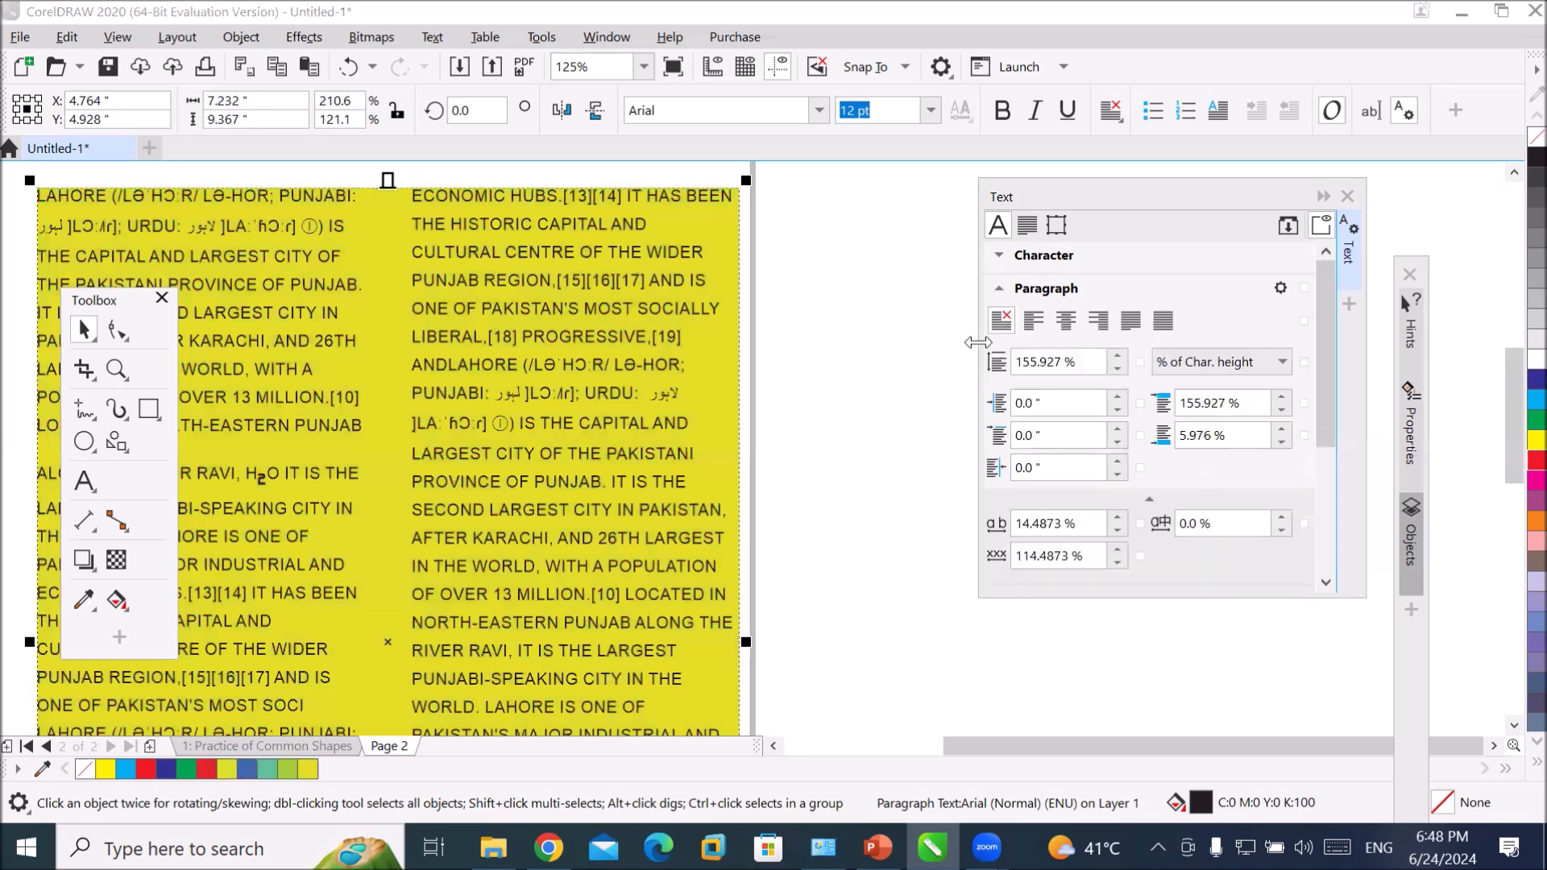
{"action": "left_click", "coordinate": [1027, 228]}
{"action": "left_click", "coordinate": [1057, 225]}
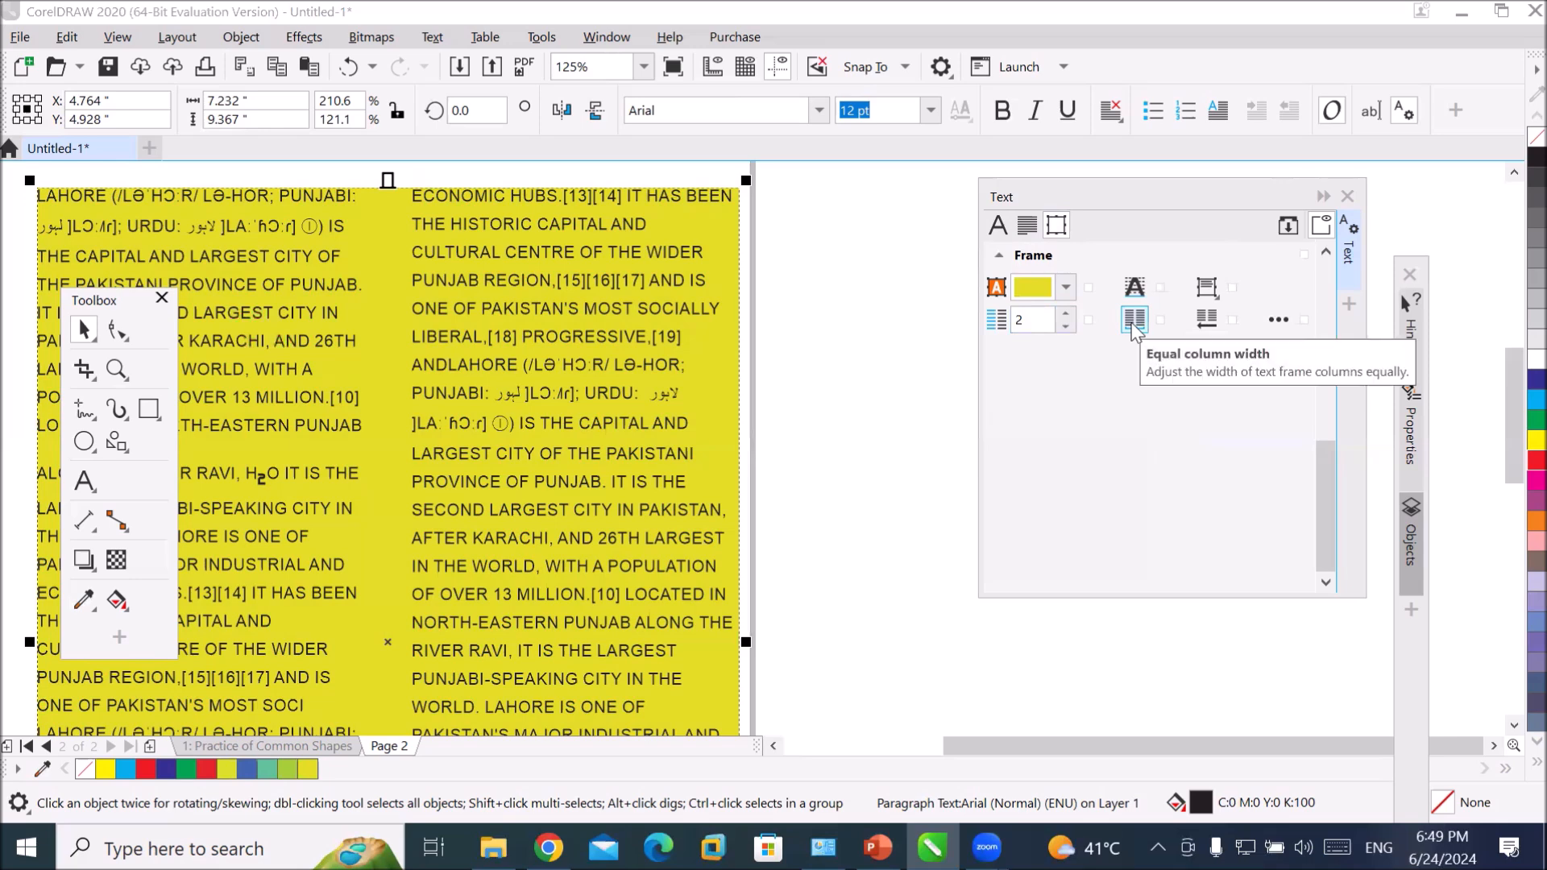
{"action": "scroll", "coordinate": [452, 360], "scroll_direction": "down", "scroll_amount": 2}
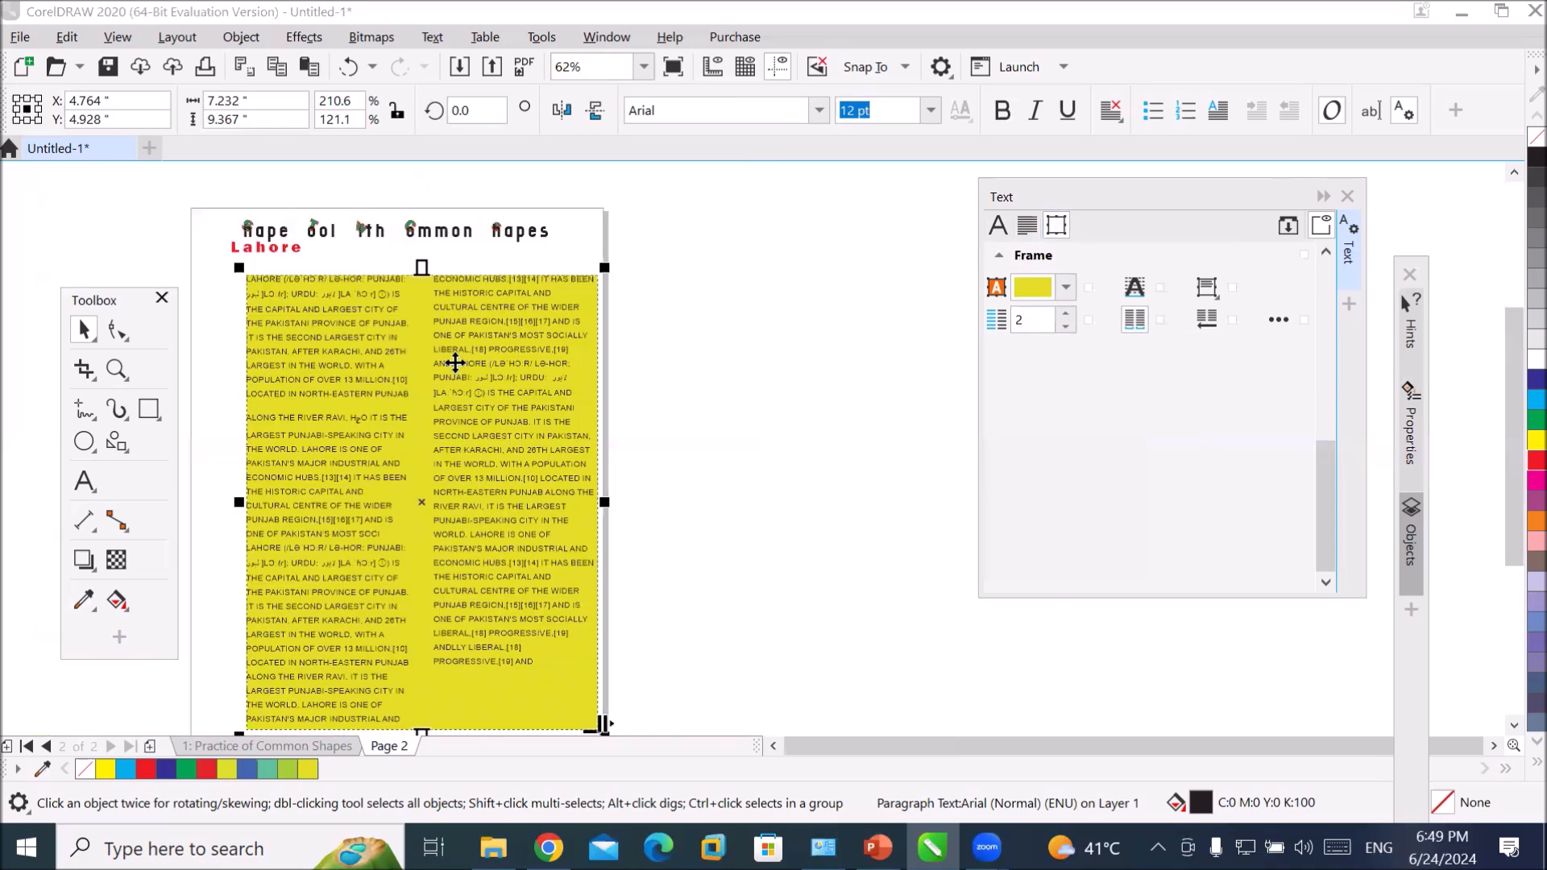
{"action": "left_click", "coordinate": [772, 746]}
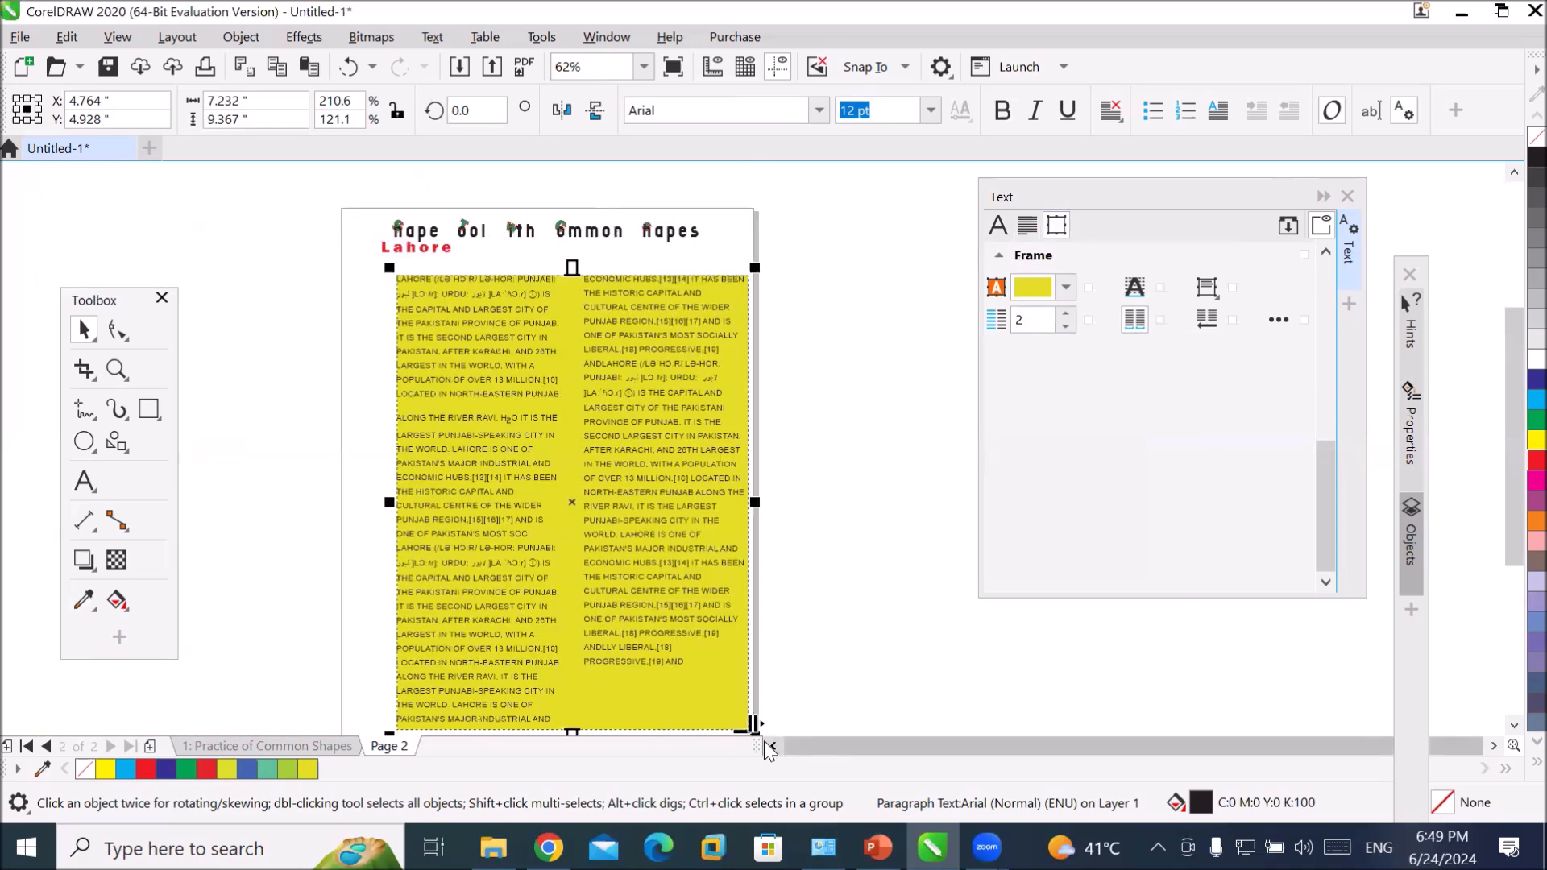
{"action": "scroll", "coordinate": [620, 555], "scroll_direction": "up", "scroll_amount": 2}
{"action": "scroll", "coordinate": [620, 554], "scroll_direction": "down", "scroll_amount": 2}
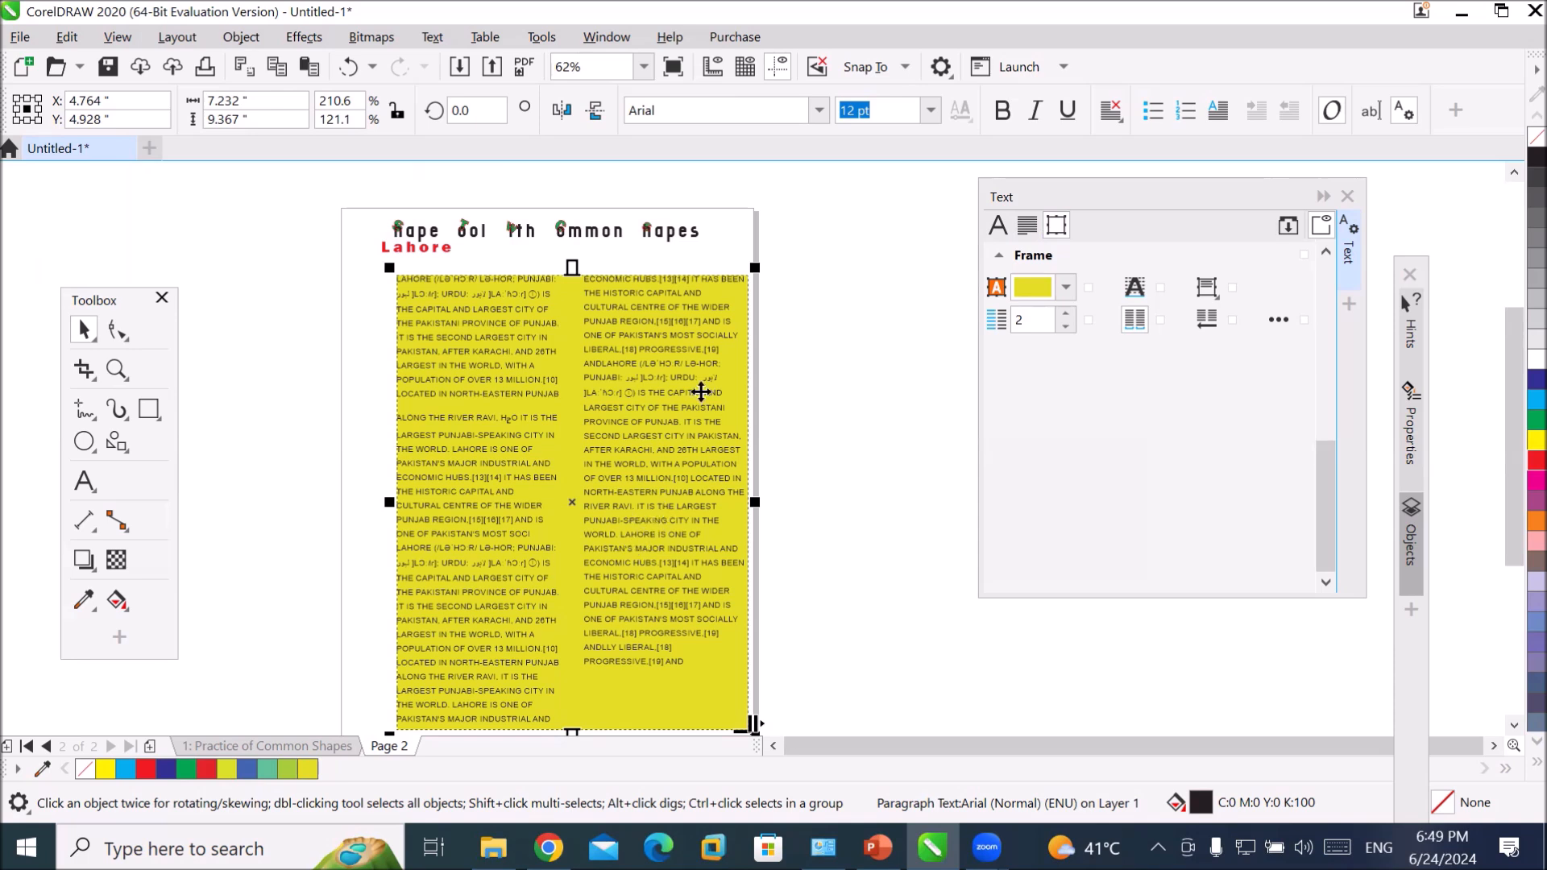
{"action": "left_click", "coordinate": [1135, 319]}
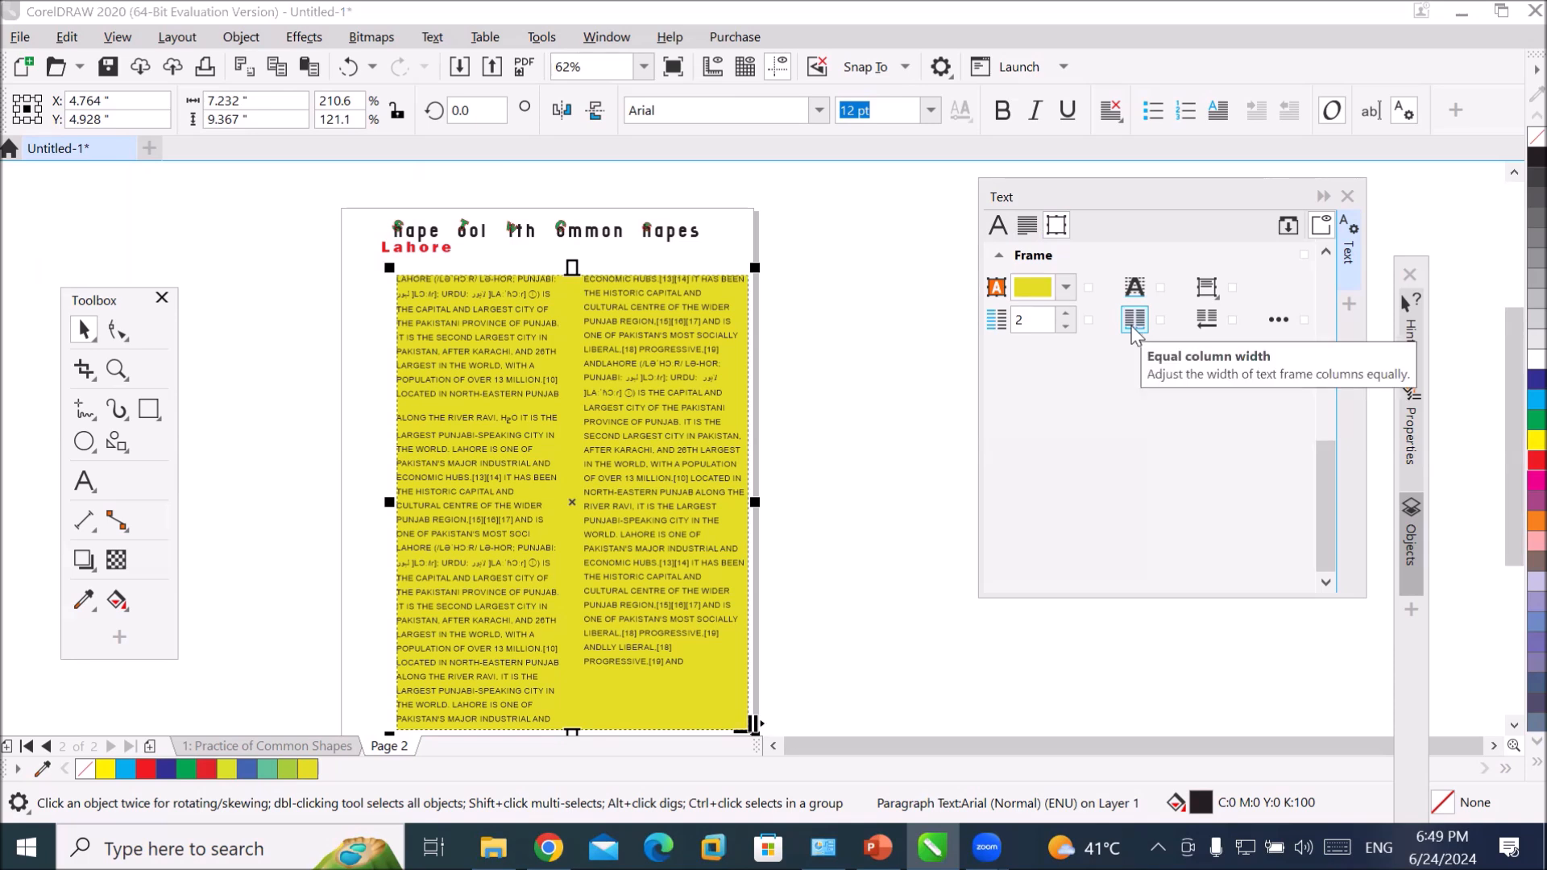
{"action": "left_click", "coordinate": [1133, 325]}
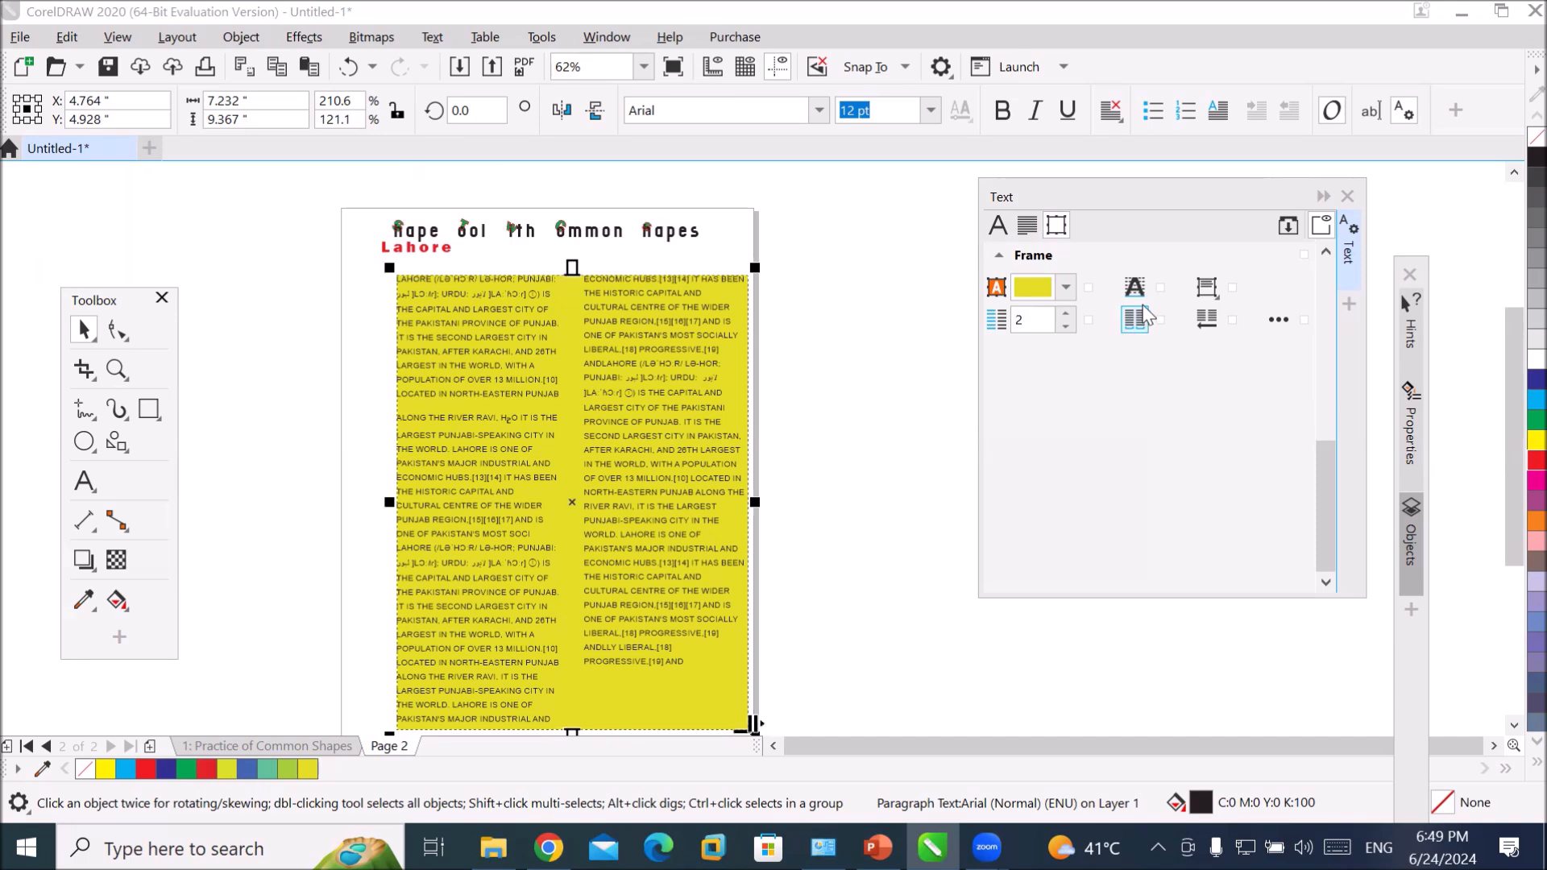
- Open the frame's Column Settings clear of the text and reduce the first column's width to 3.336 in
{"action": "left_click", "coordinate": [1276, 320]}
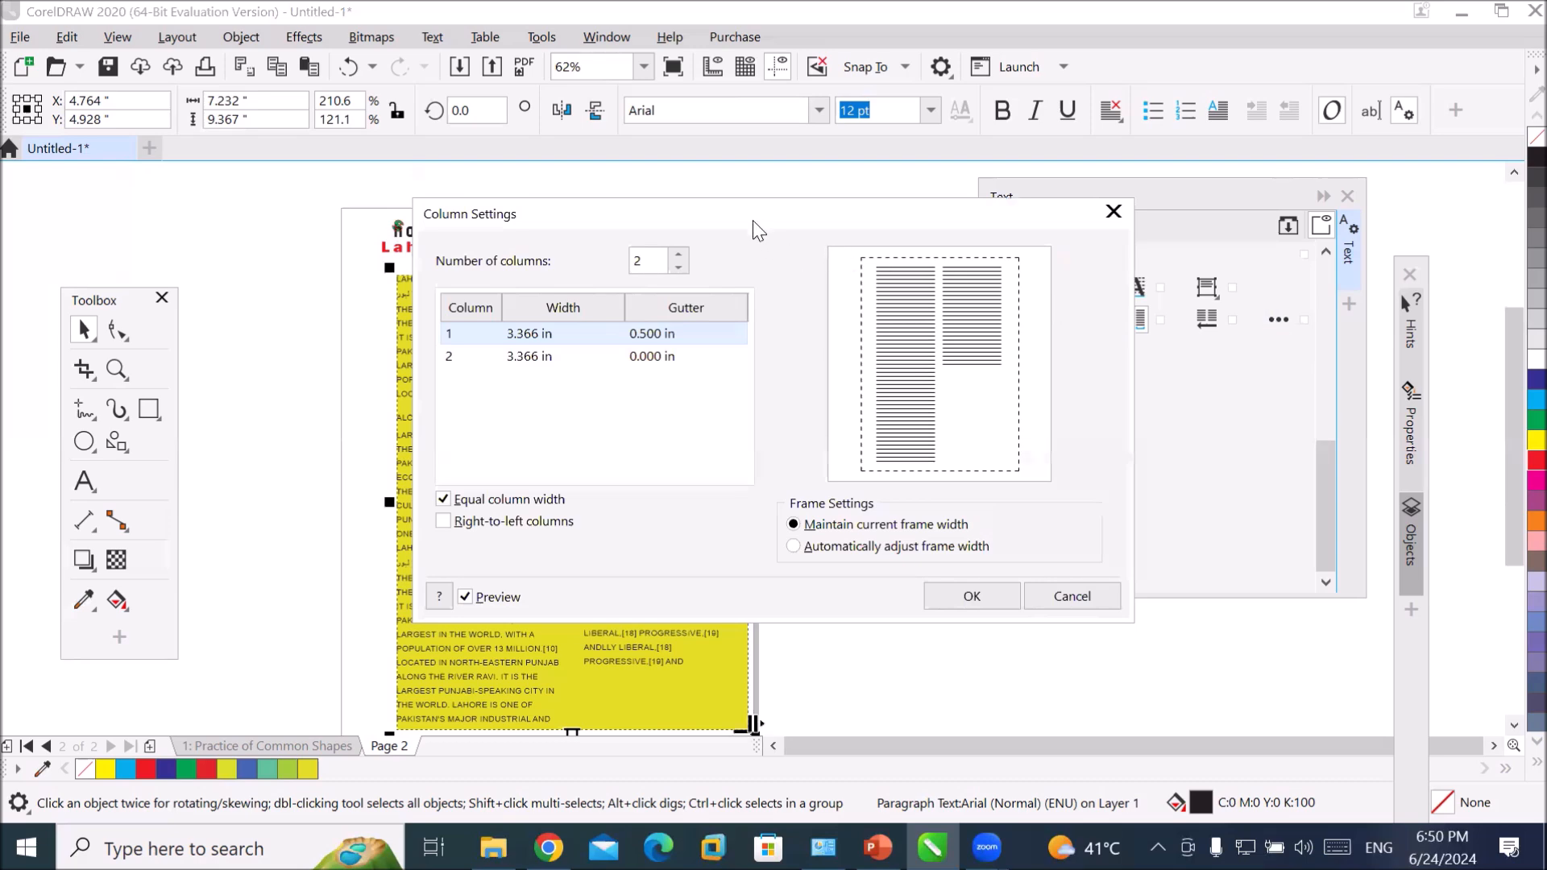
{"action": "left_click_drag", "start_coordinate": [758, 214], "coordinate": [1149, 197]}
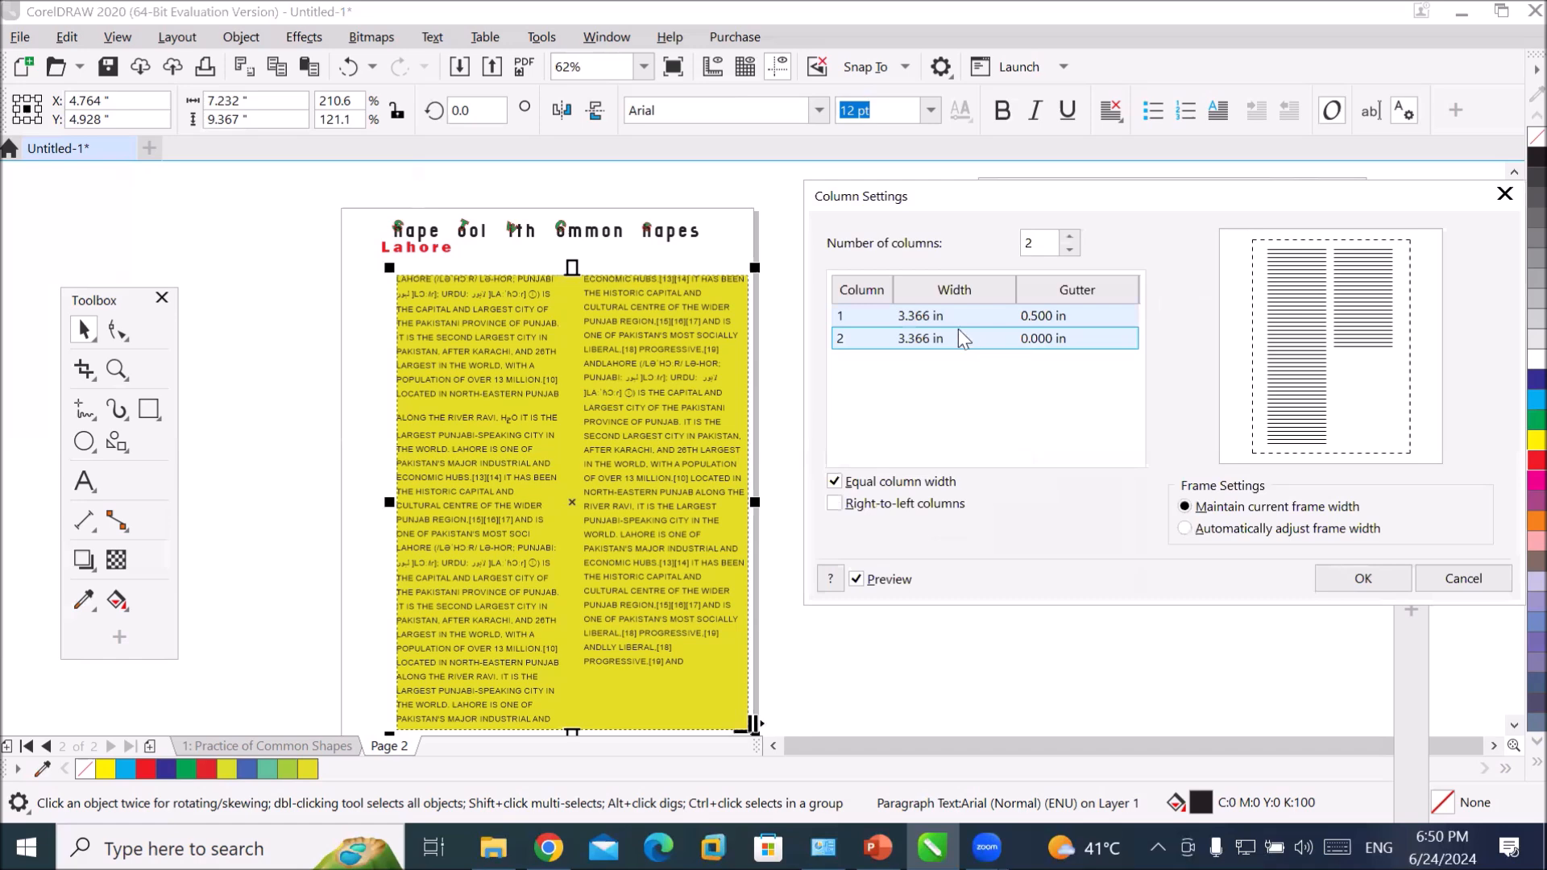
{"action": "left_click", "coordinate": [1000, 384]}
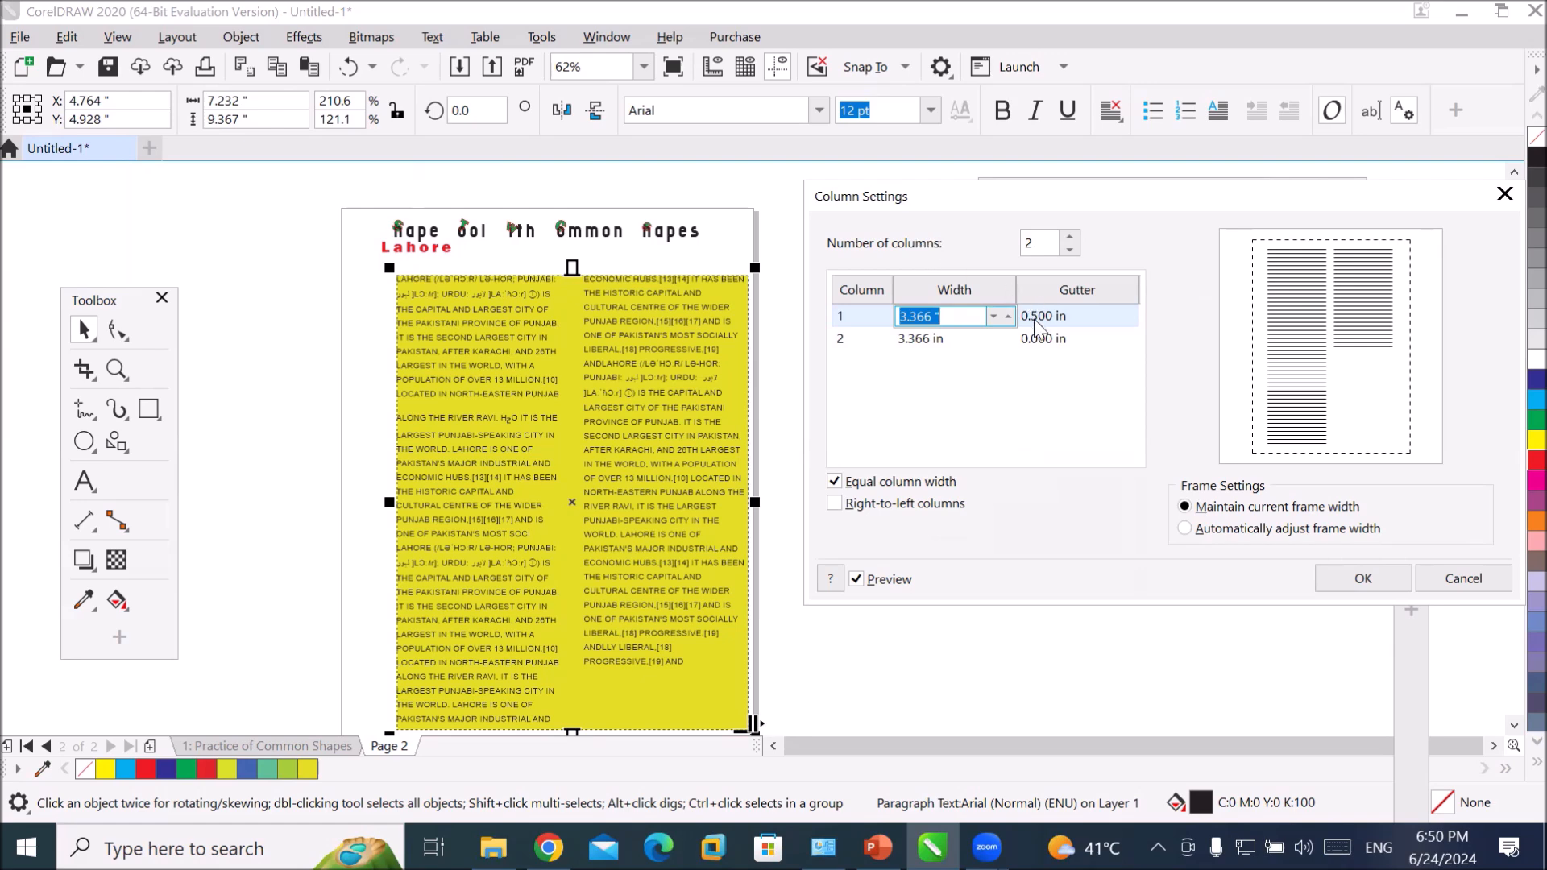
{"action": "left_click", "coordinate": [992, 319]}
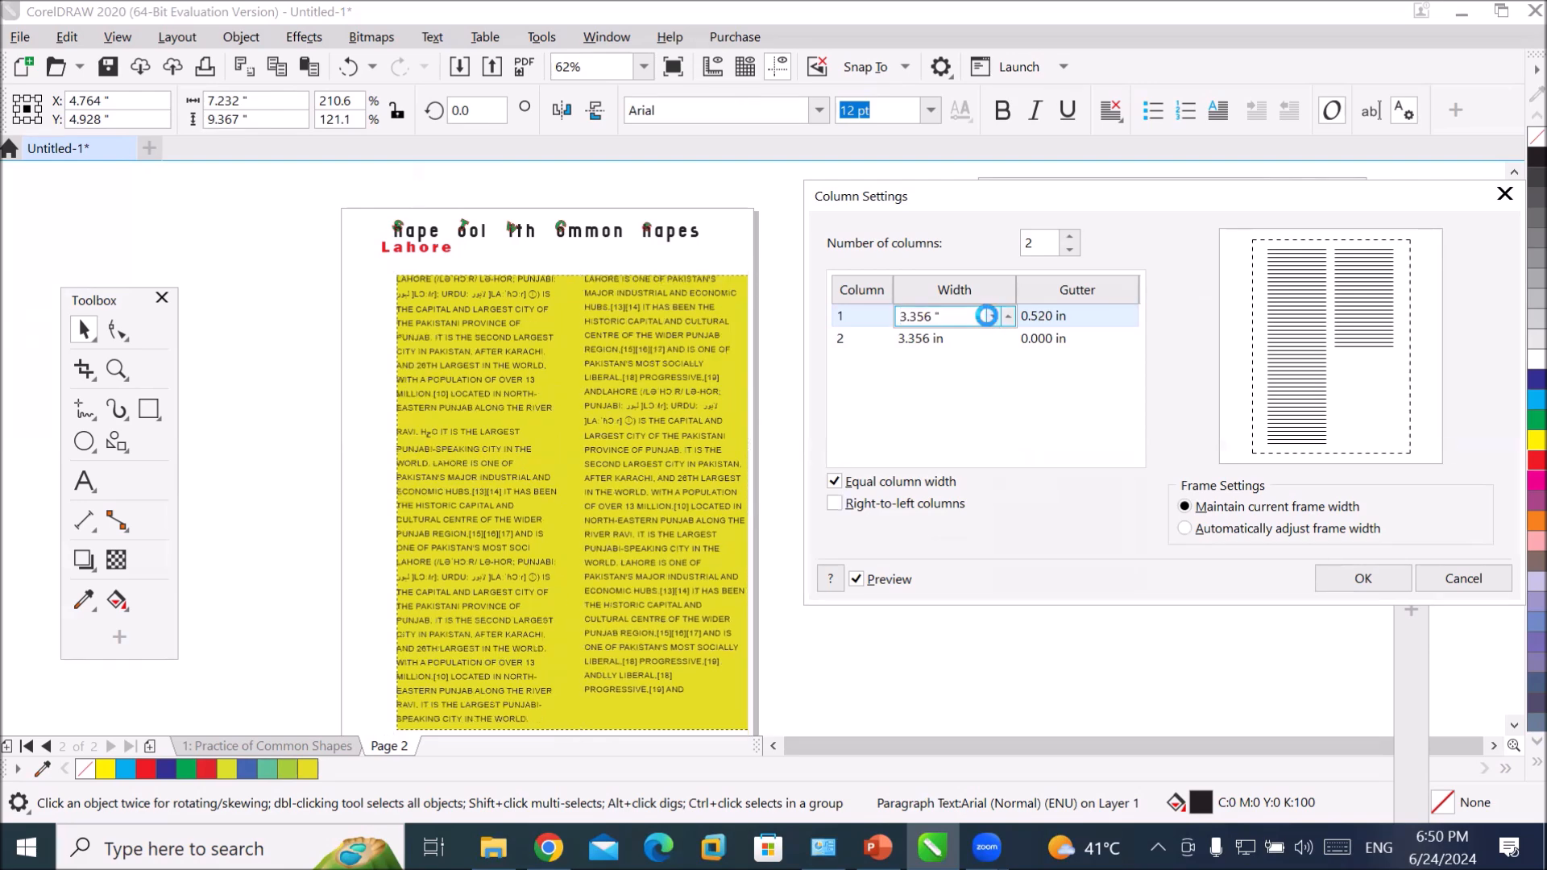
{"action": "left_click", "coordinate": [993, 318]}
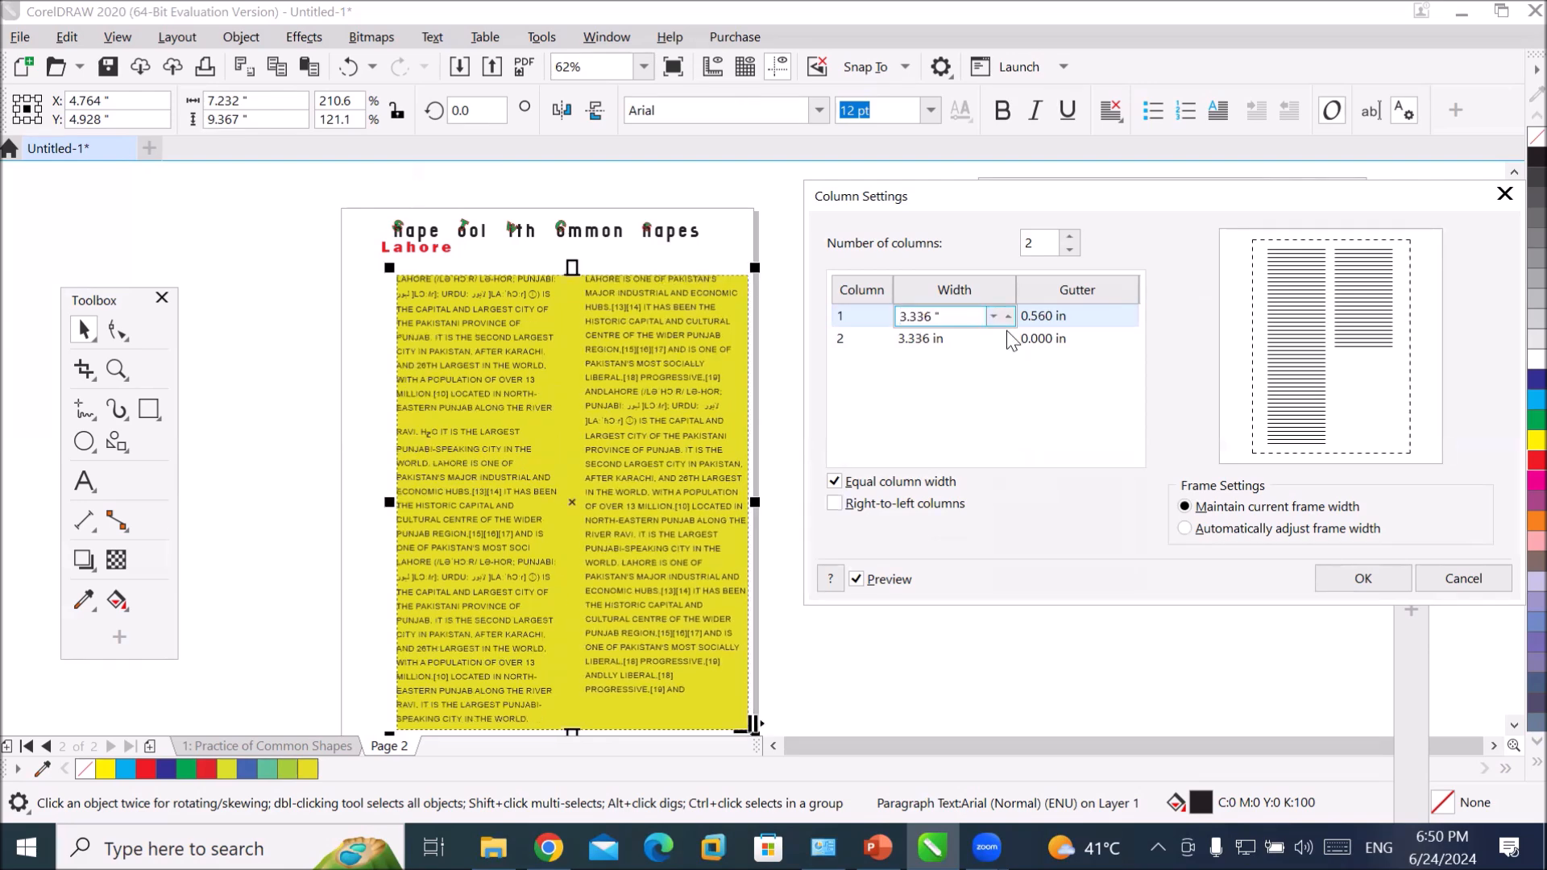
{"action": "left_click", "coordinate": [1098, 337]}
{"action": "left_click", "coordinate": [1100, 338]}
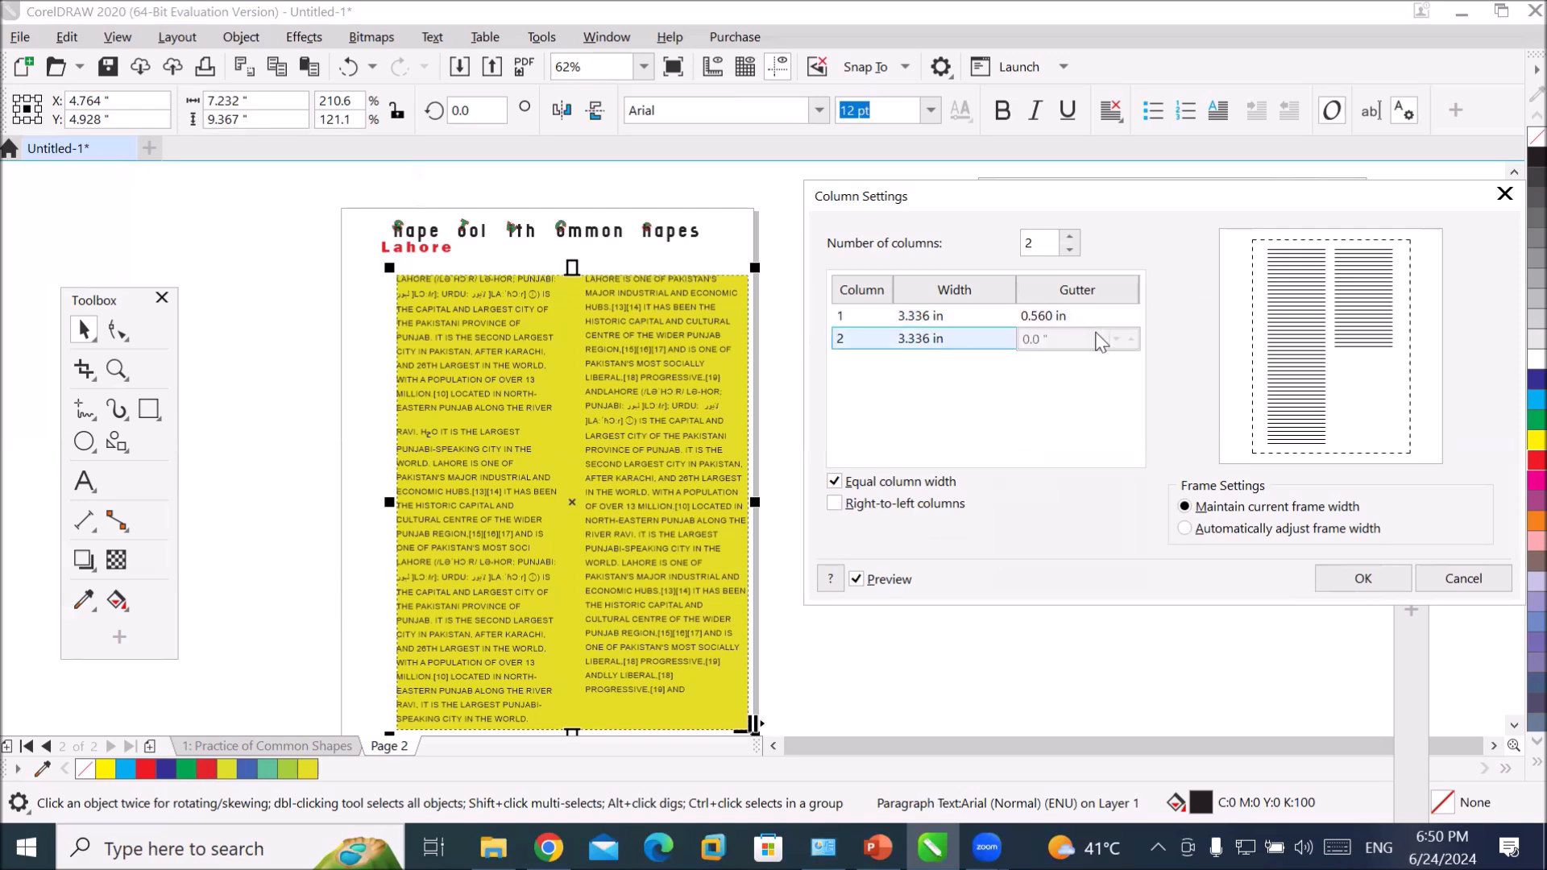
{"action": "left_click", "coordinate": [939, 318]}
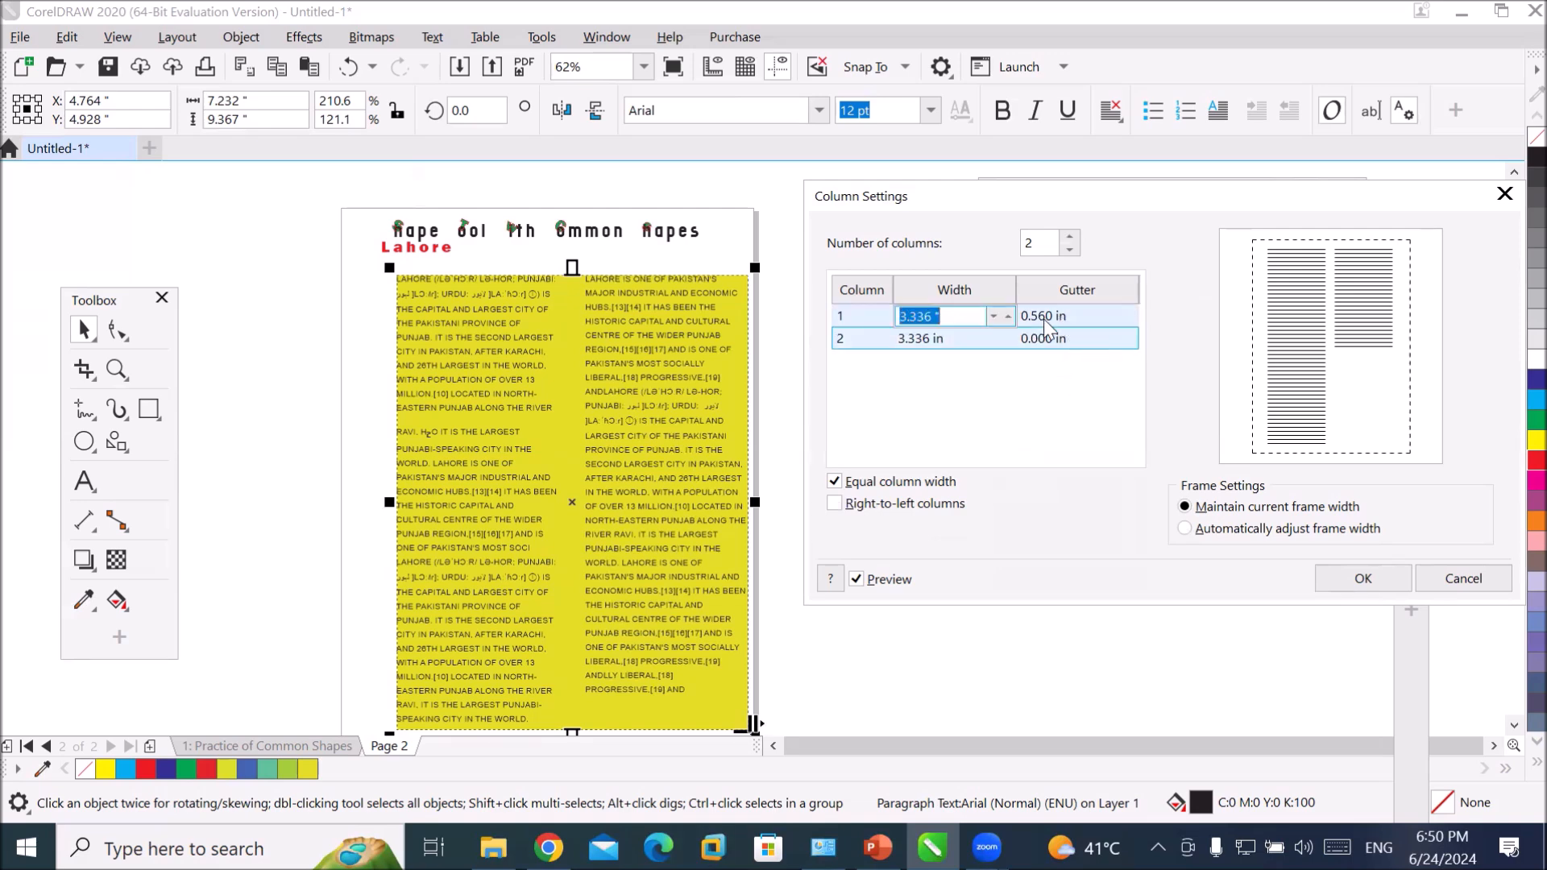
{"action": "left_click", "coordinate": [950, 319]}
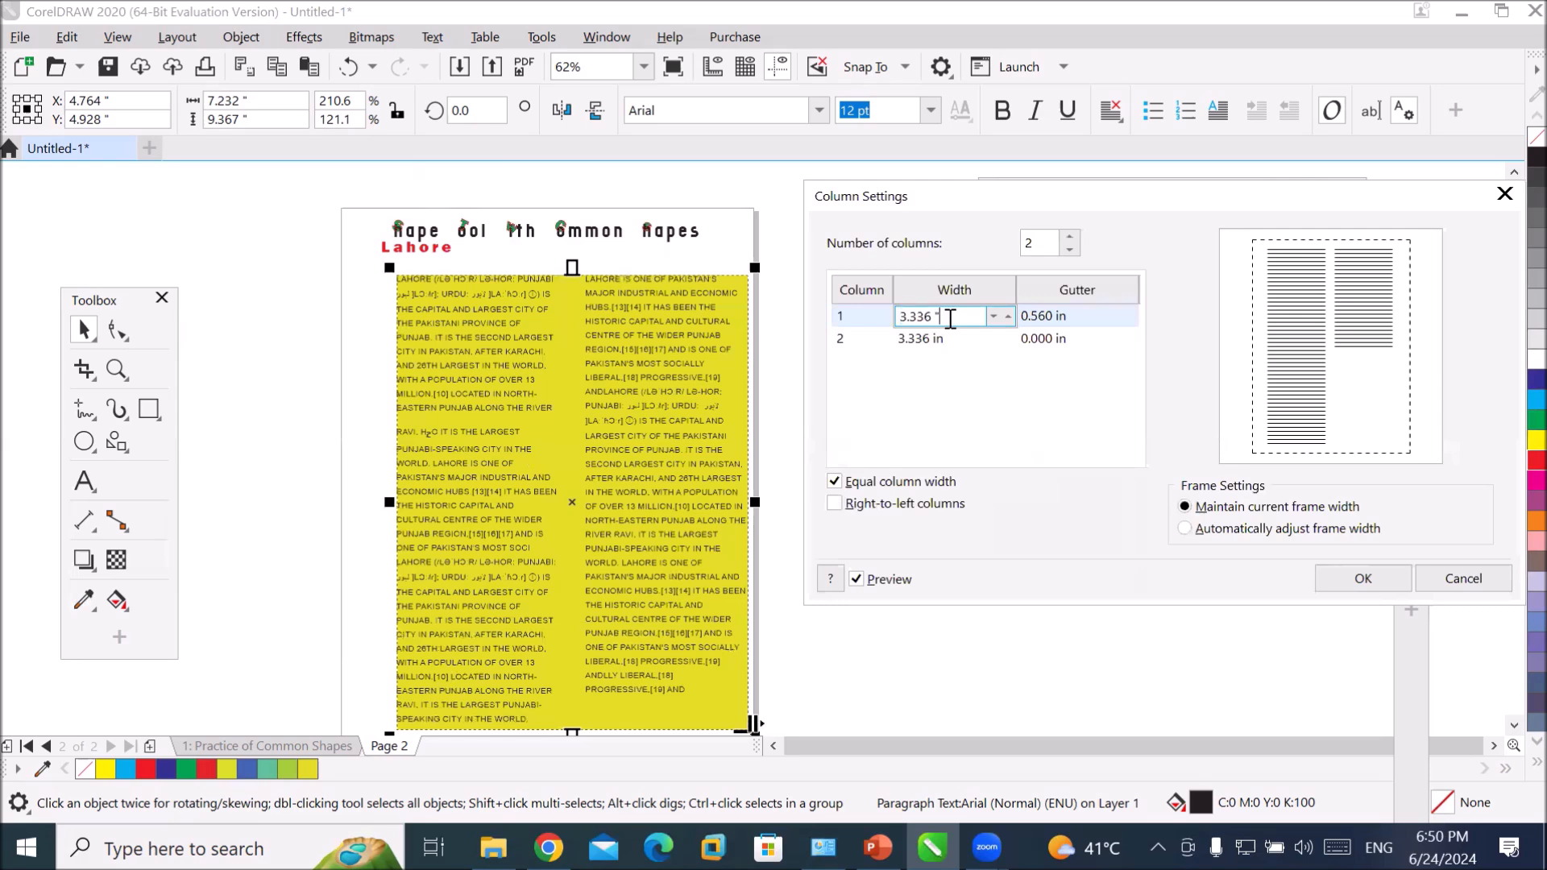
- Reduce the gutter between the two text columns to 0.39 in
{"action": "left_click", "coordinate": [1081, 319]}
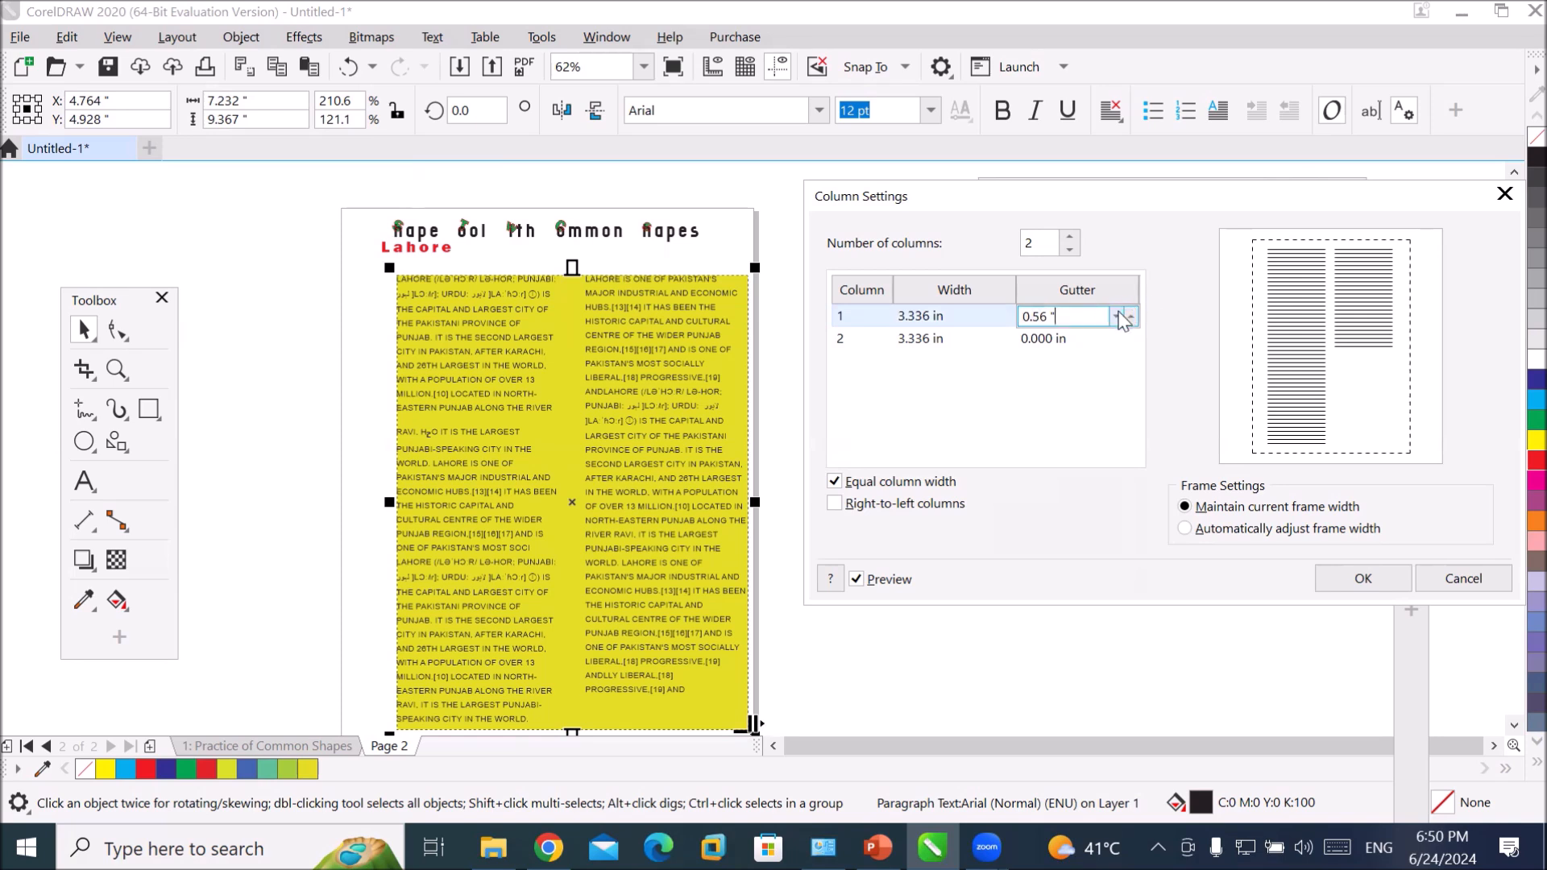
{"action": "left_click", "coordinate": [1116, 315]}
{"action": "left_click", "coordinate": [1115, 312]}
{"action": "left_click", "coordinate": [1114, 314]}
{"action": "left_click", "coordinate": [1115, 314]}
{"action": "left_click", "coordinate": [1113, 314]}
{"action": "left_click", "coordinate": [1114, 313]}
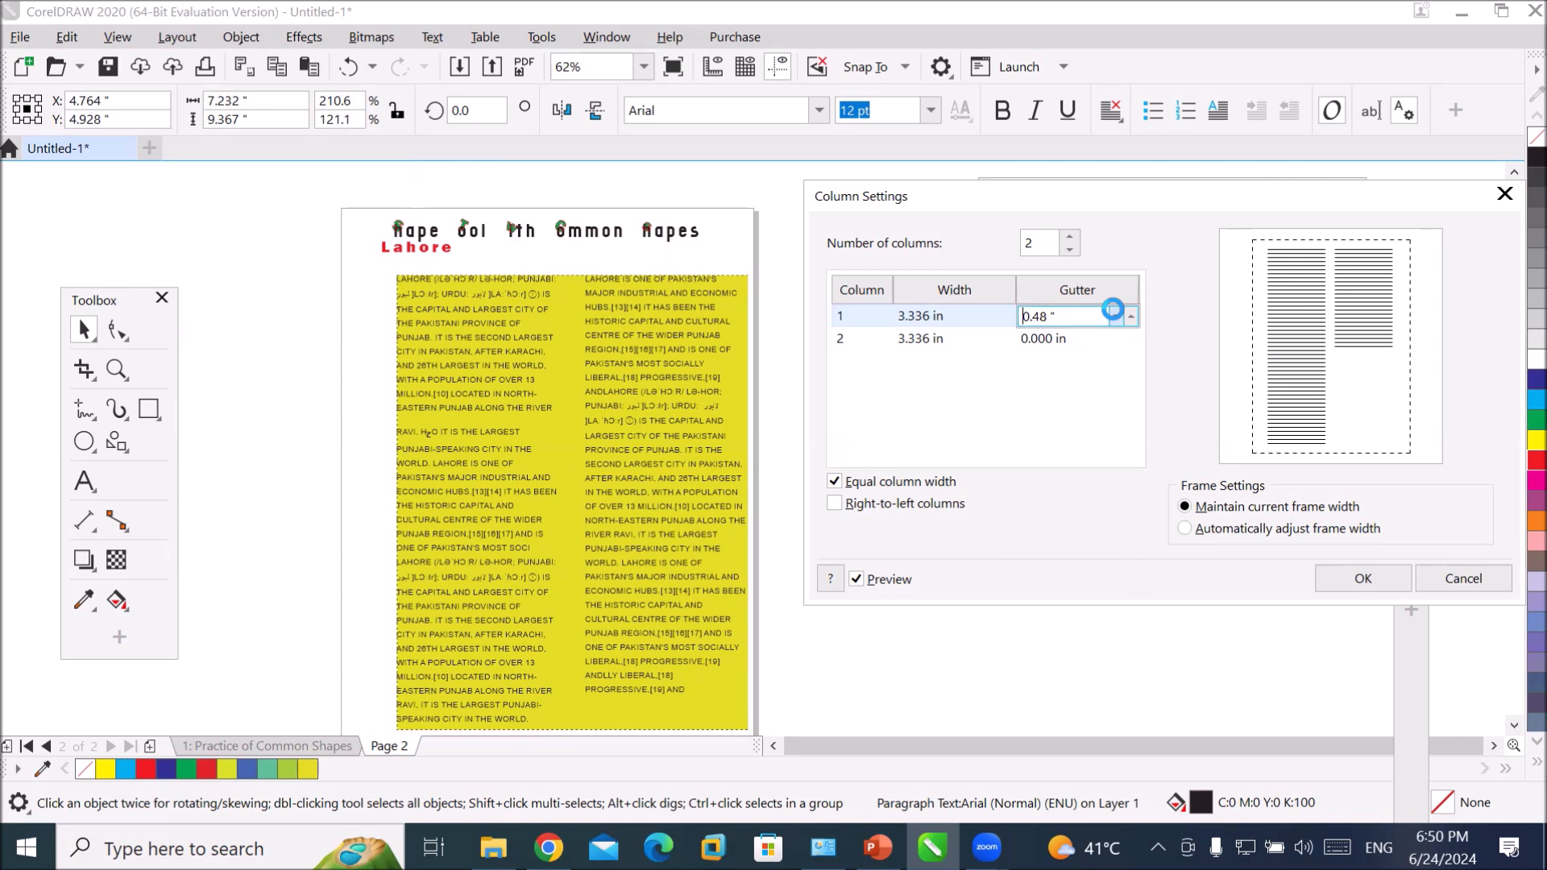
{"action": "left_click", "coordinate": [1113, 311]}
{"action": "left_click", "coordinate": [1112, 310]}
{"action": "left_click", "coordinate": [1113, 311]}
{"action": "left_click", "coordinate": [1113, 311]}
{"action": "left_click", "coordinate": [1112, 311]}
{"action": "left_click", "coordinate": [1112, 313]}
{"action": "left_click", "coordinate": [1112, 313]}
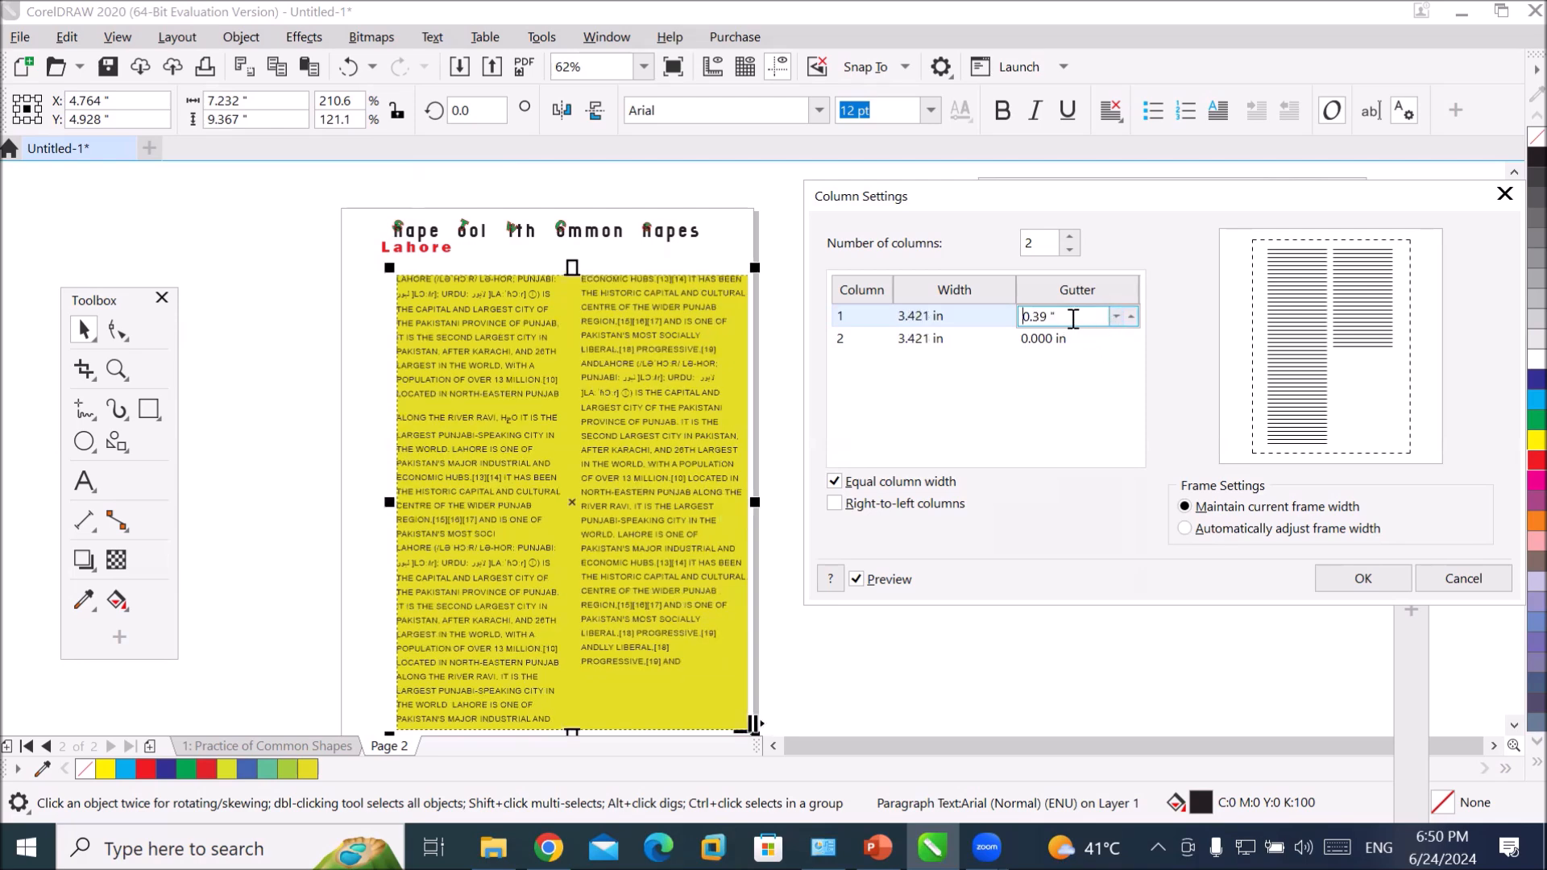
- Set the first column's gutter to 0 in and apply the column settings
{"action": "left_click_drag", "start_coordinate": [1073, 319], "coordinate": [870, 293]}
{"action": "type", "text": "0"}
{"action": "left_click", "coordinate": [1362, 579]}
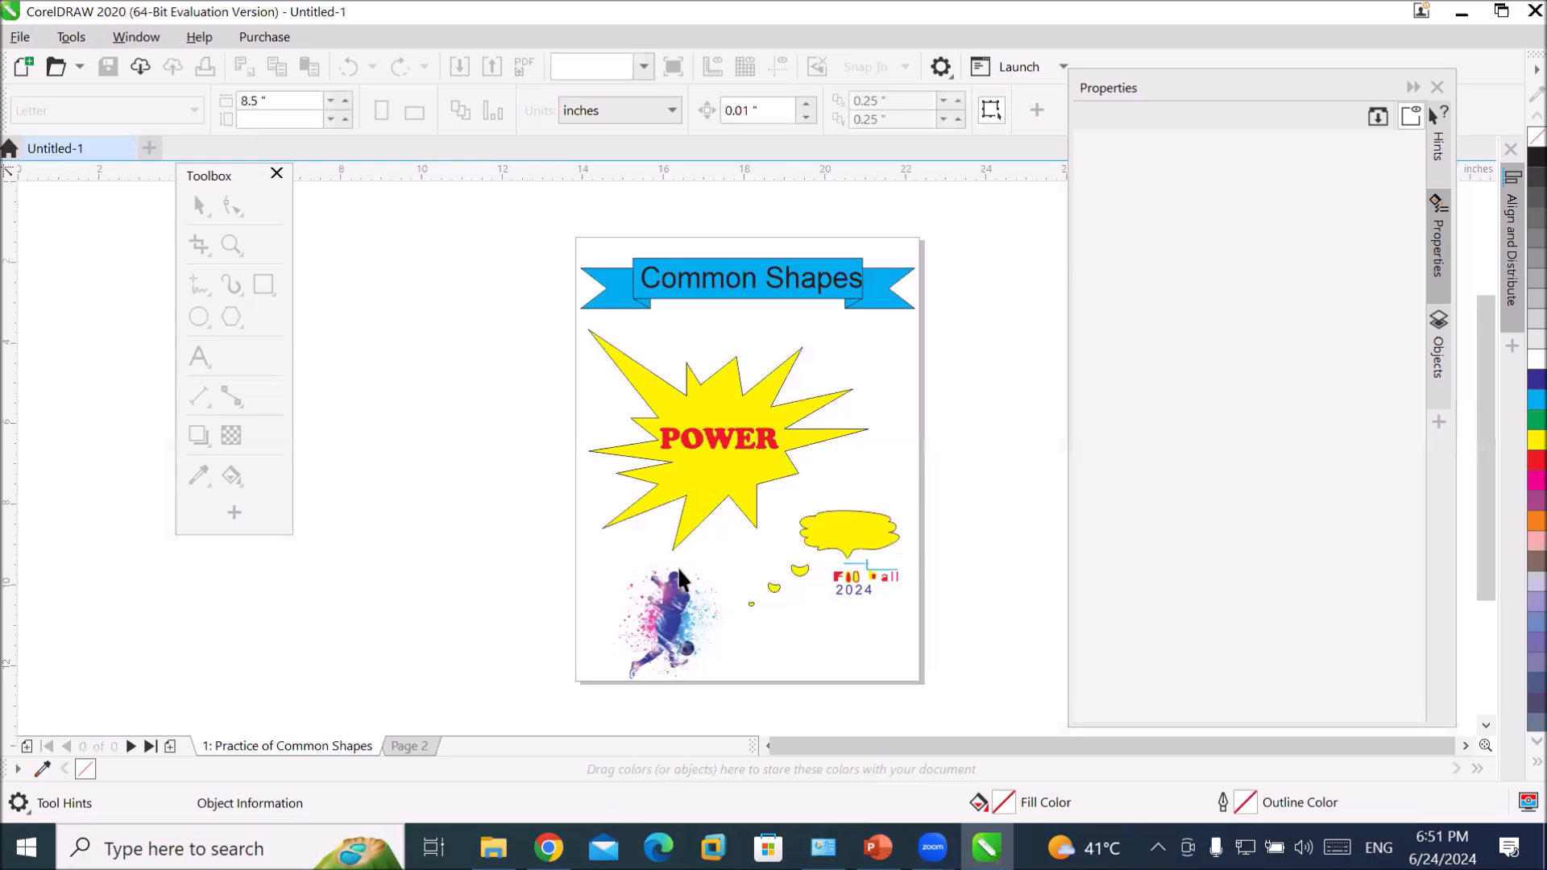
- Go to Page 2 of the reopened document and select the paragraph text frame containing the bold passage
{"action": "left_click", "coordinate": [403, 745]}
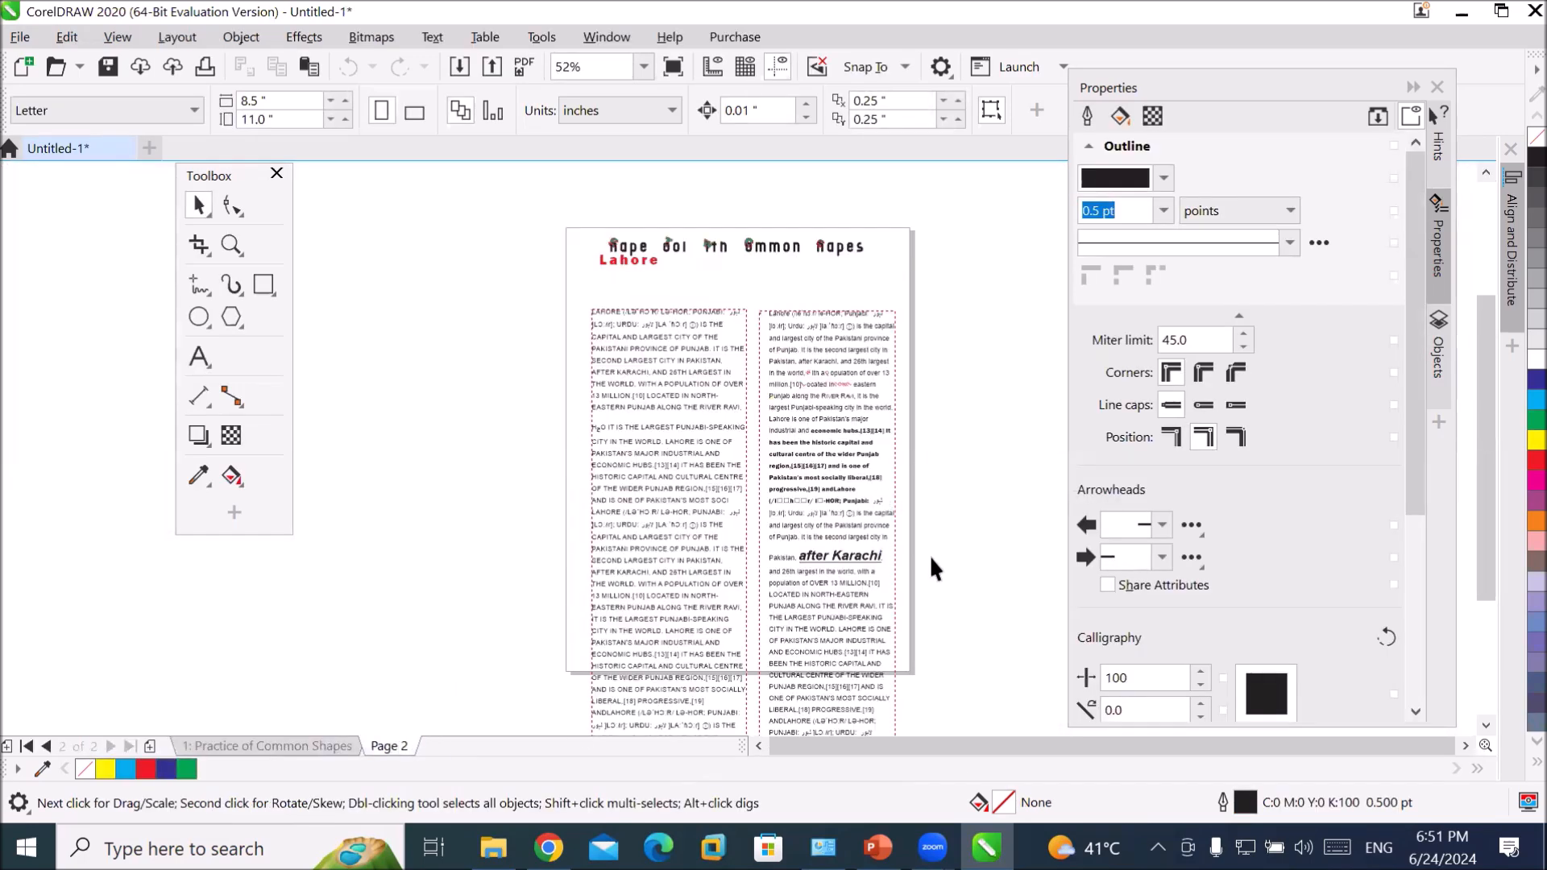
{"action": "scroll", "coordinate": [901, 543], "scroll_direction": "up", "scroll_amount": 3}
{"action": "scroll", "coordinate": [527, 457], "scroll_direction": "down", "scroll_amount": 2}
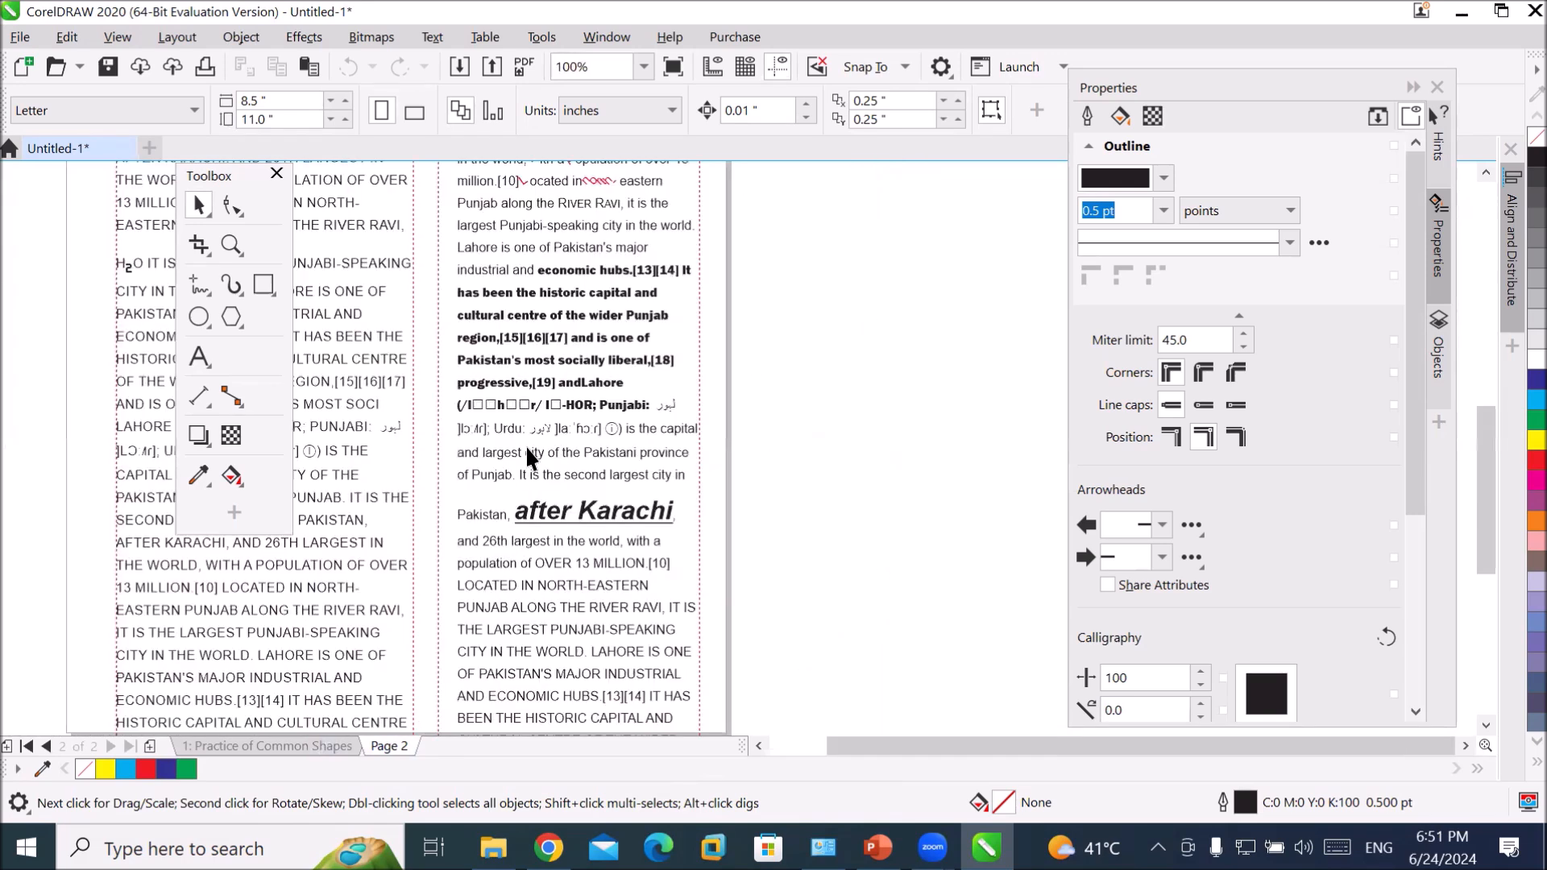
{"action": "scroll", "coordinate": [416, 318], "scroll_direction": "up", "scroll_amount": 2}
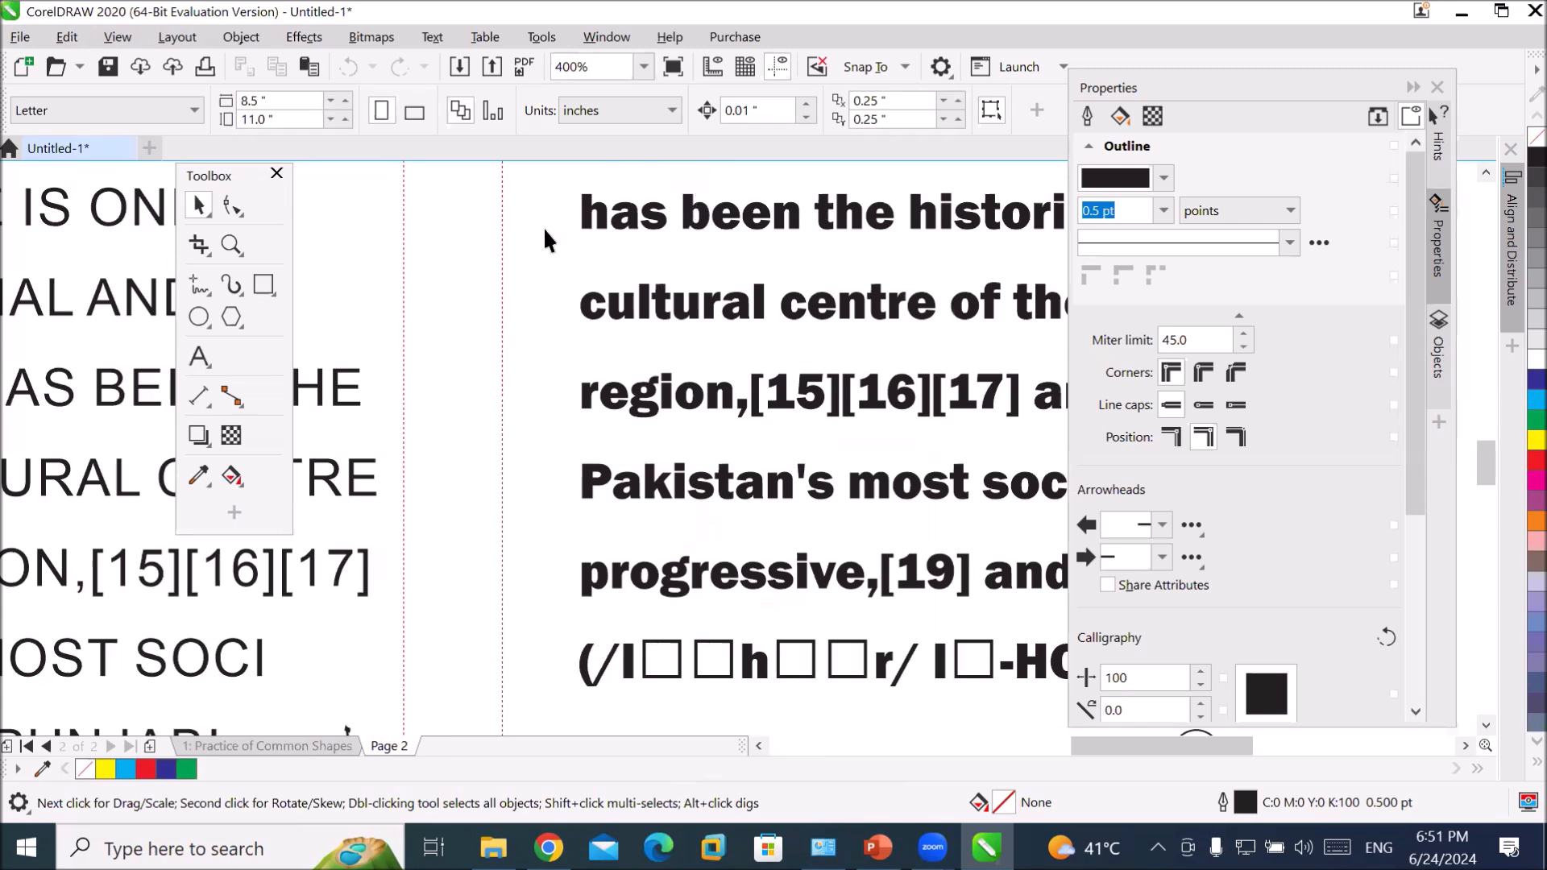
{"action": "left_click", "coordinate": [632, 248]}
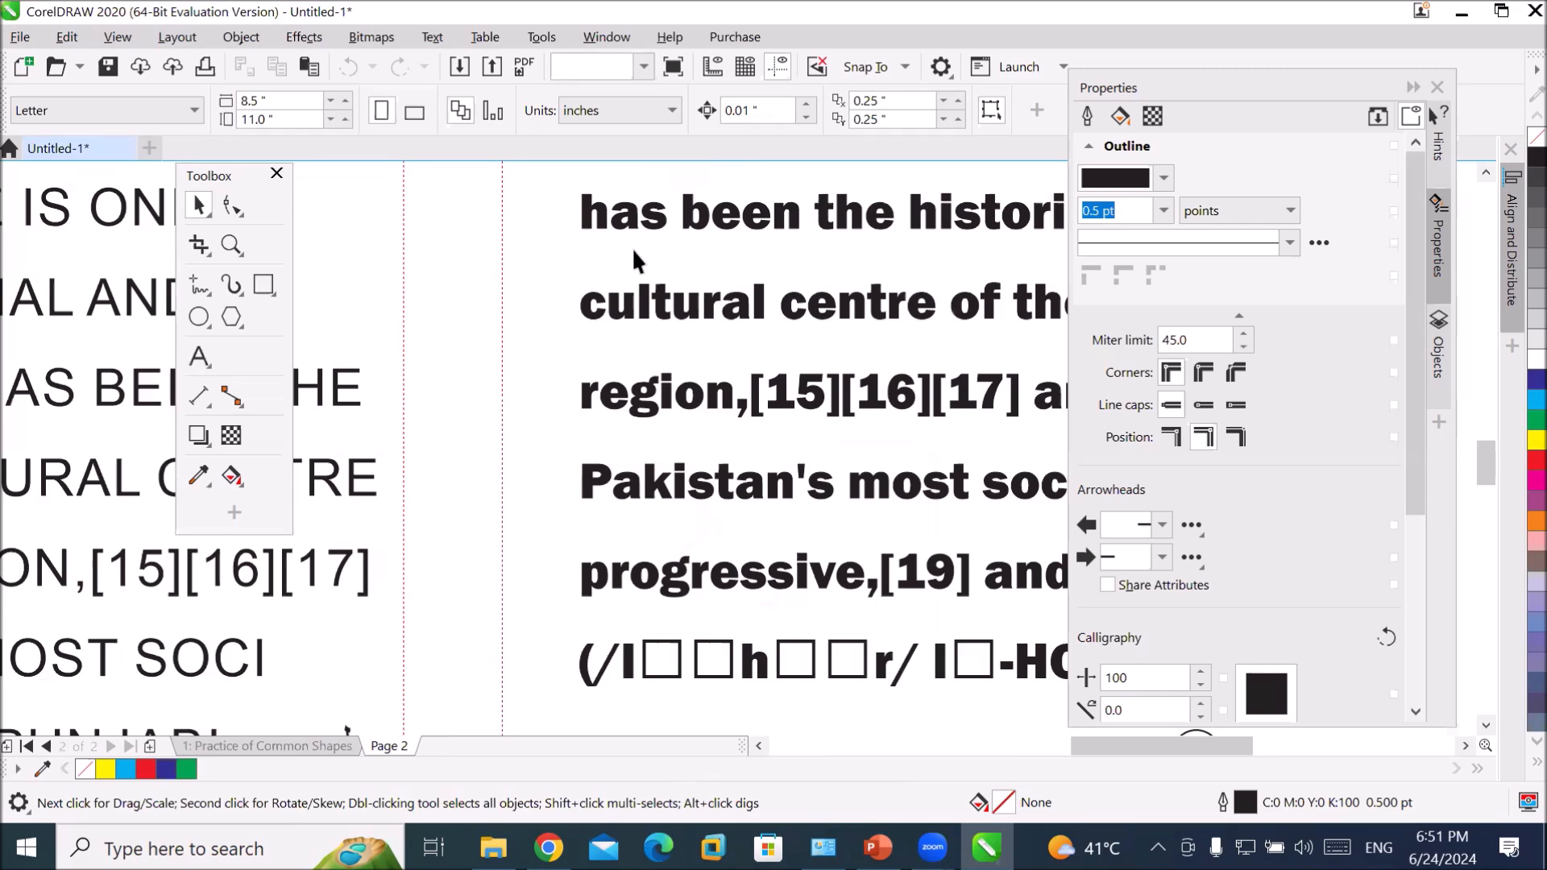
- Delete the paragraph text frame containing the bold passage, keeping the all-caps frame beside it
{"action": "left_click", "coordinate": [678, 260]}
{"action": "scroll", "coordinate": [801, 256], "scroll_direction": "down", "scroll_amount": 1}
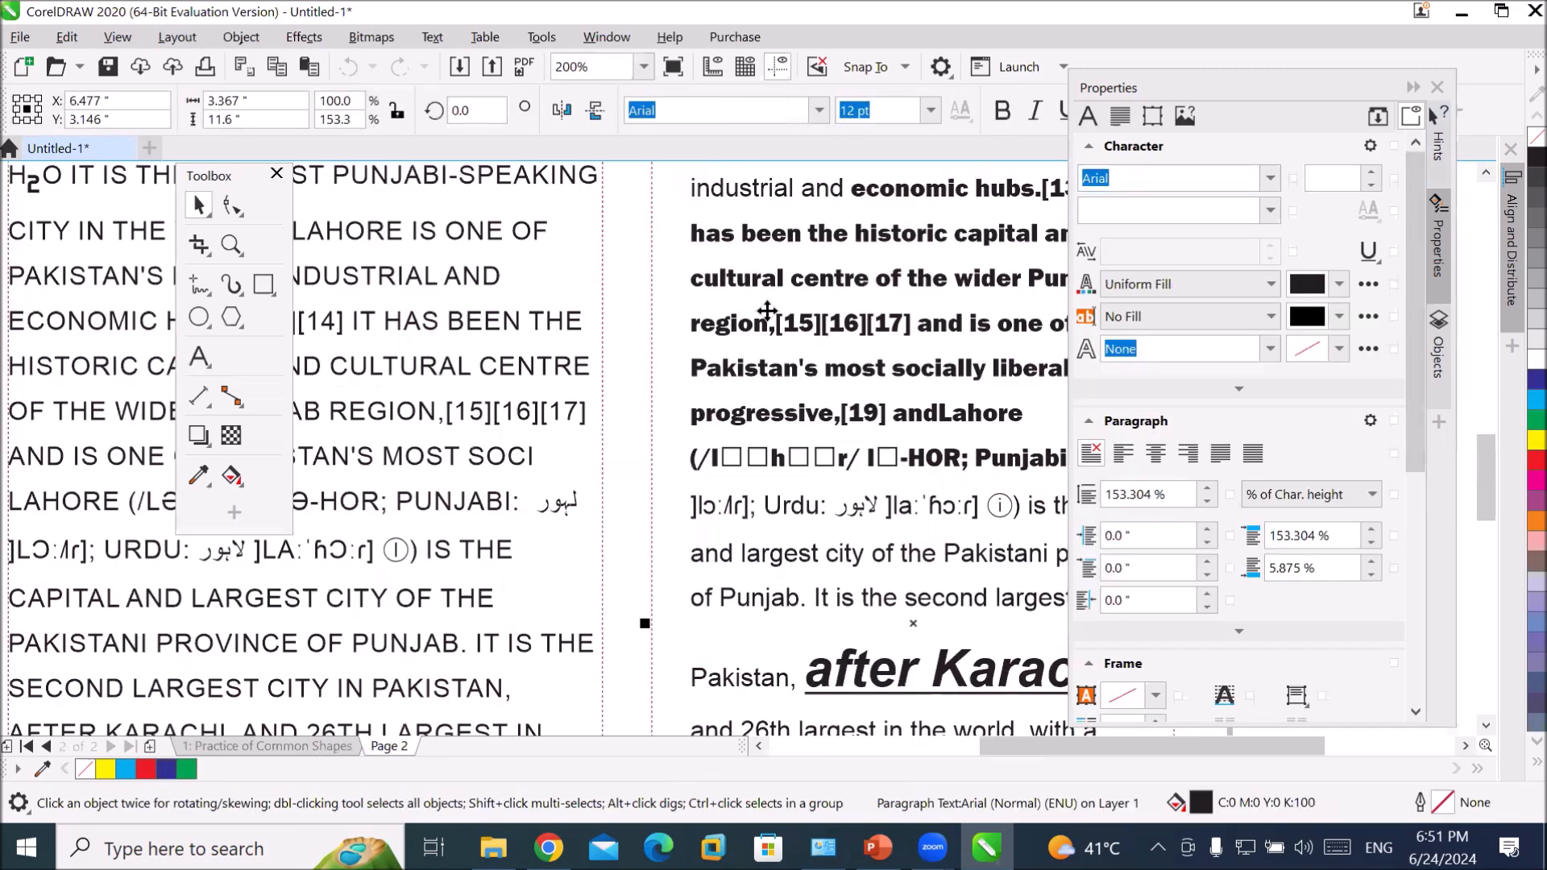
{"action": "scroll", "coordinate": [763, 322], "scroll_direction": "down", "scroll_amount": 3}
{"action": "scroll", "coordinate": [833, 291], "scroll_direction": "up", "scroll_amount": 1}
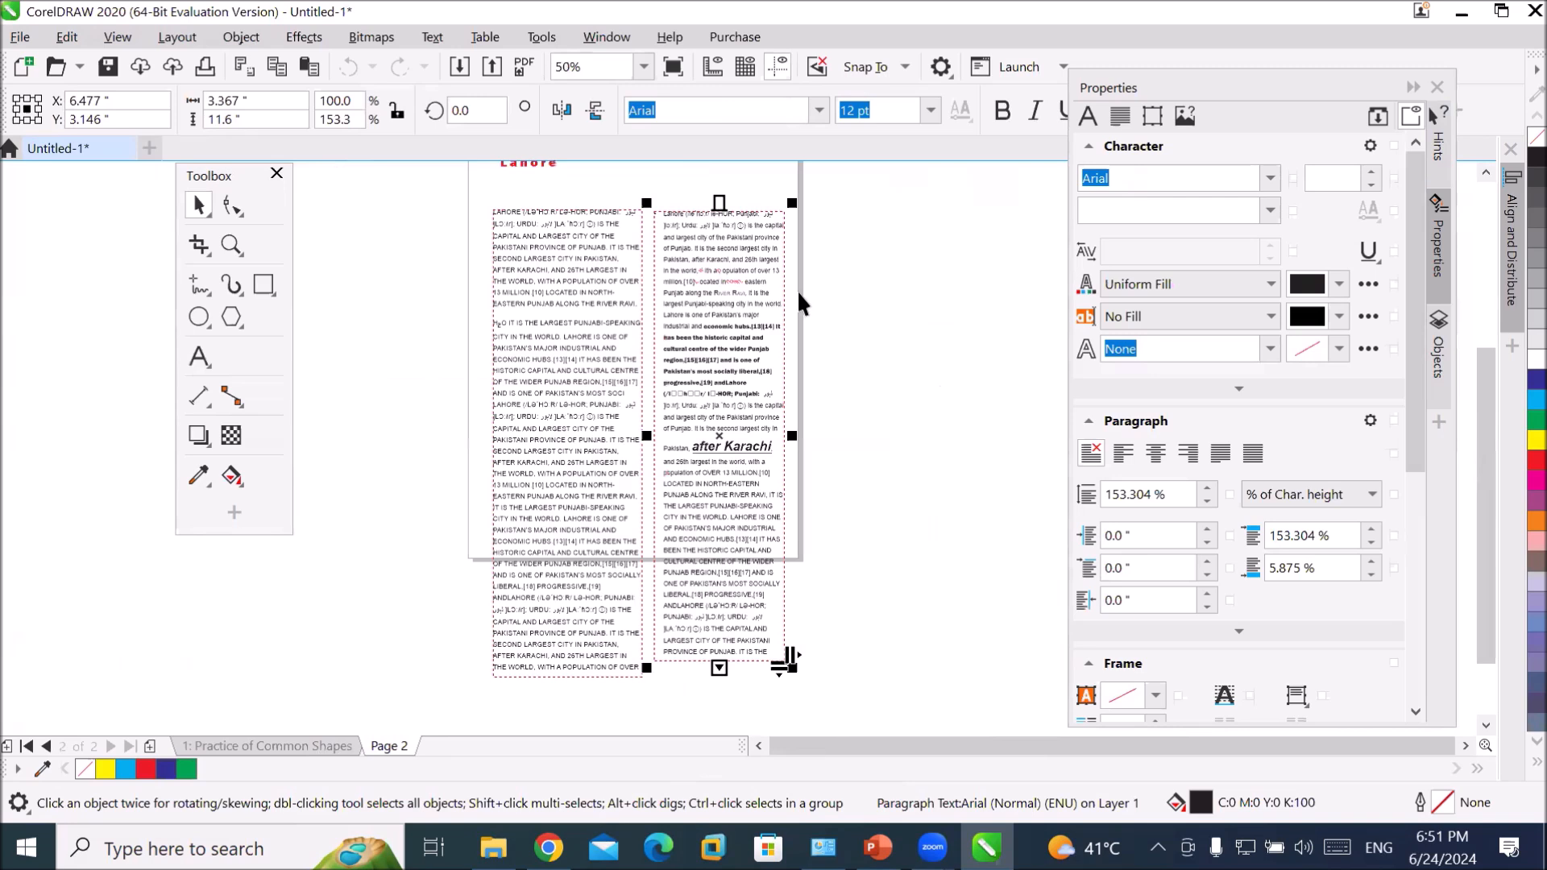
{"action": "left_click", "coordinate": [722, 293]}
{"action": "key", "text": "Delete"}
- Resize the remaining all-caps text frame to about 7.22 in wide and 7.98 in high so it fits within the page
{"action": "left_click", "coordinate": [635, 417]}
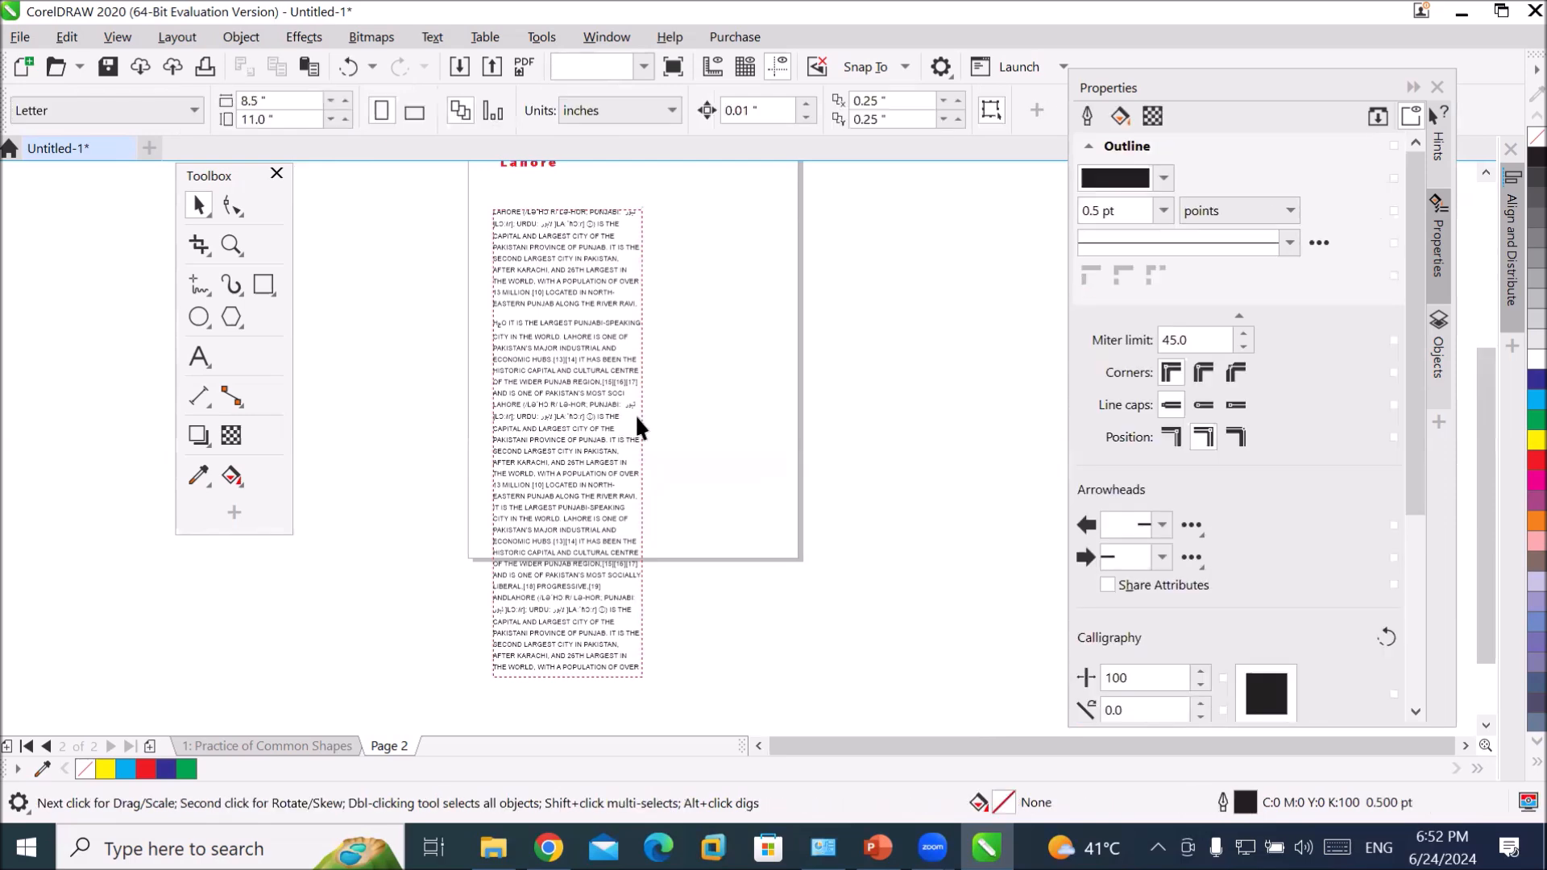
{"action": "left_click_drag", "start_coordinate": [649, 442], "coordinate": [781, 443]}
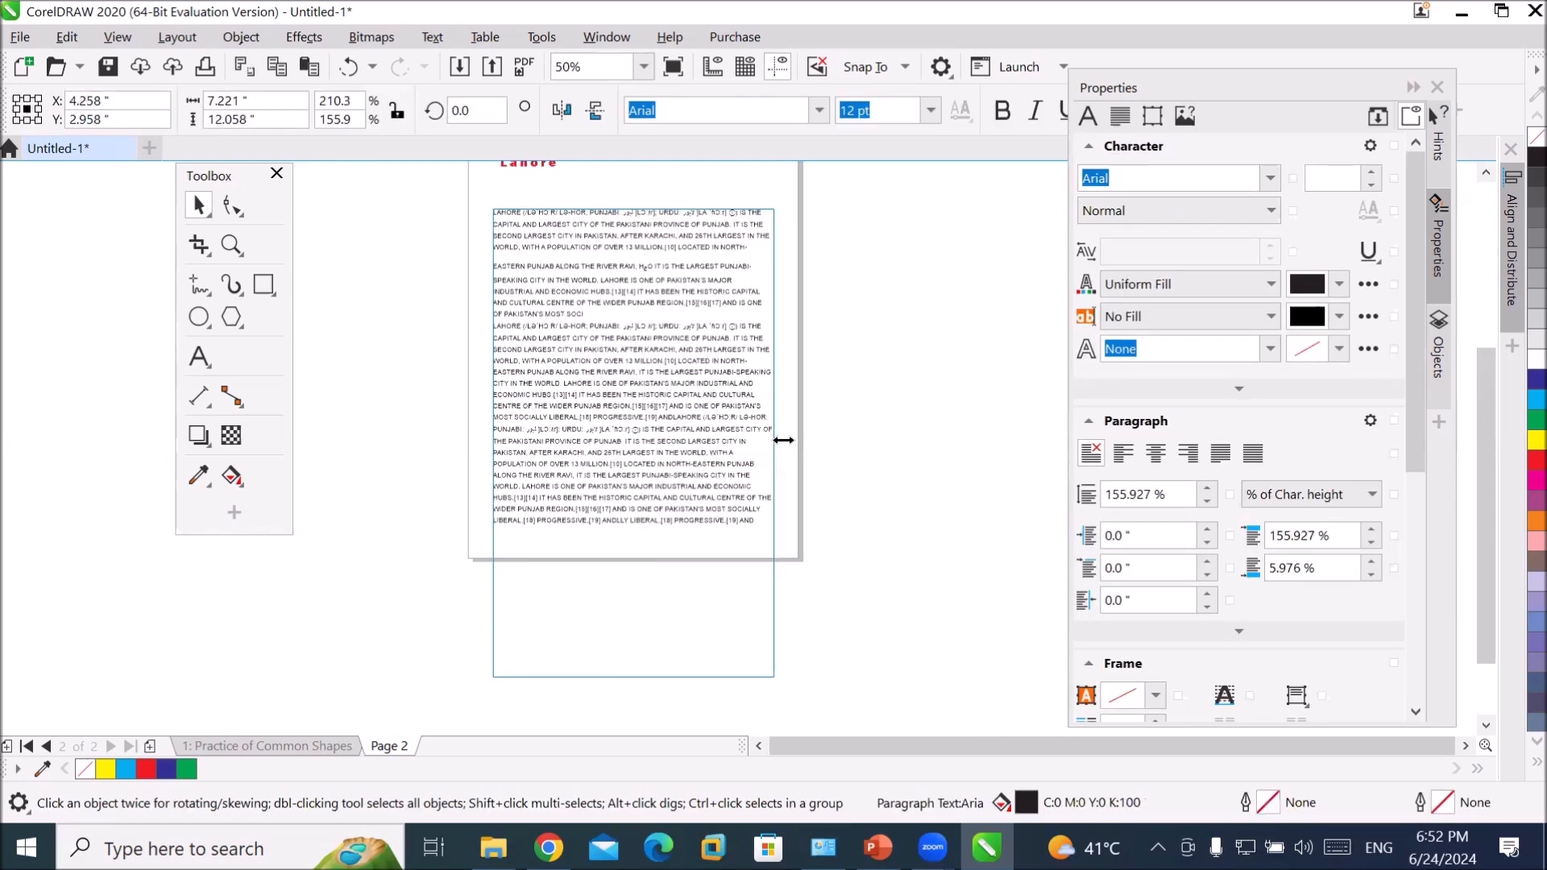
{"action": "left_click_drag", "start_coordinate": [634, 684], "coordinate": [631, 519]}
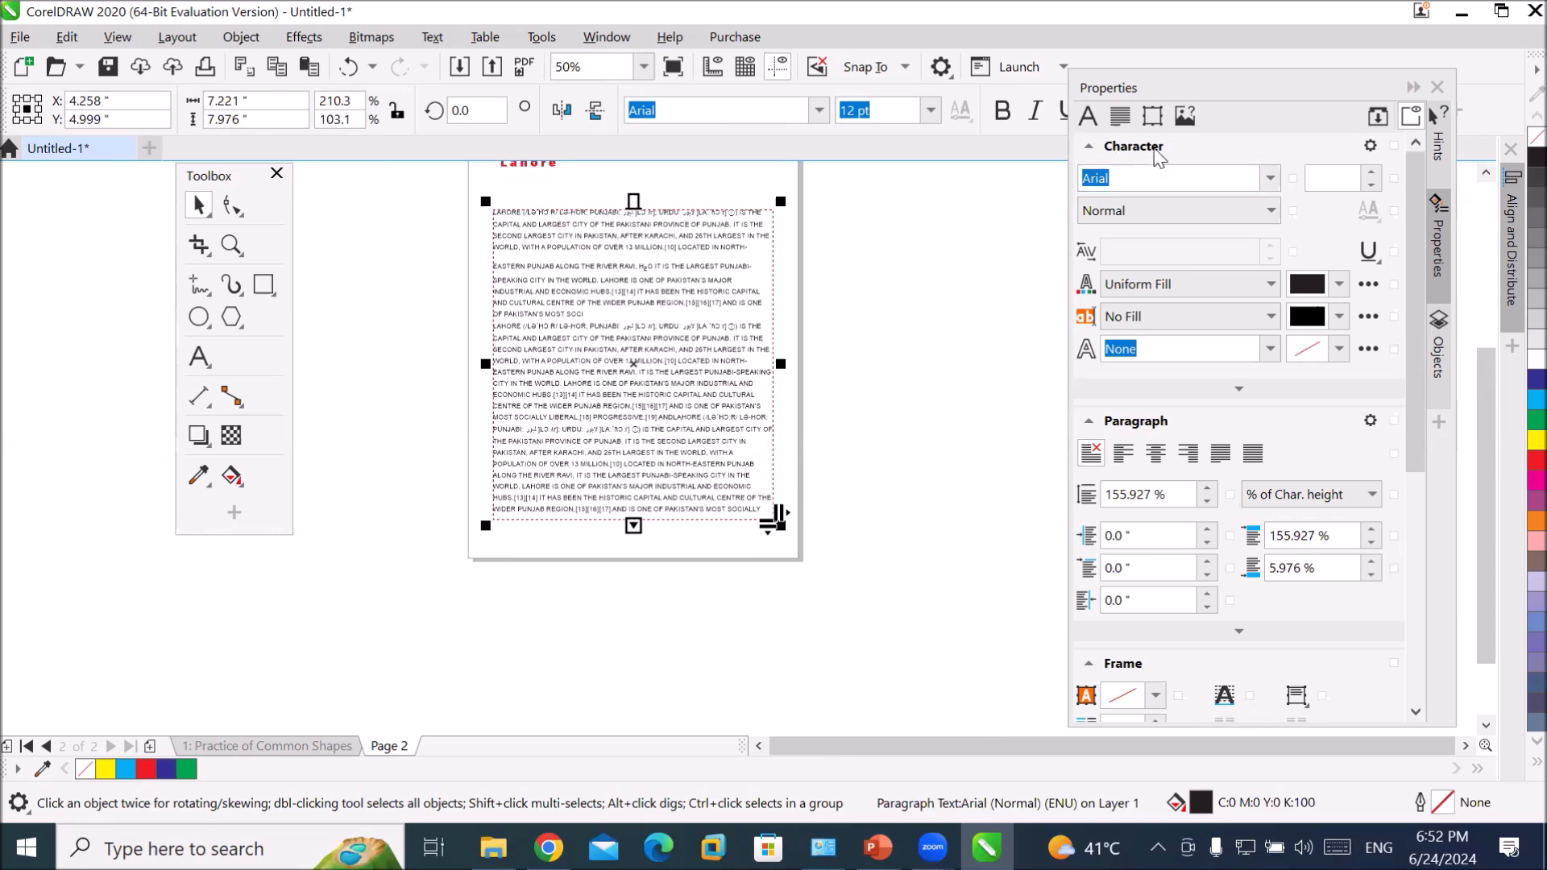
- Collapse the Character and Paragraph properties and give the text frame a yellow-green background, C 32, M 0, Y 84, K 0
{"action": "left_click", "coordinate": [1094, 153]}
{"action": "left_click", "coordinate": [1094, 153]}
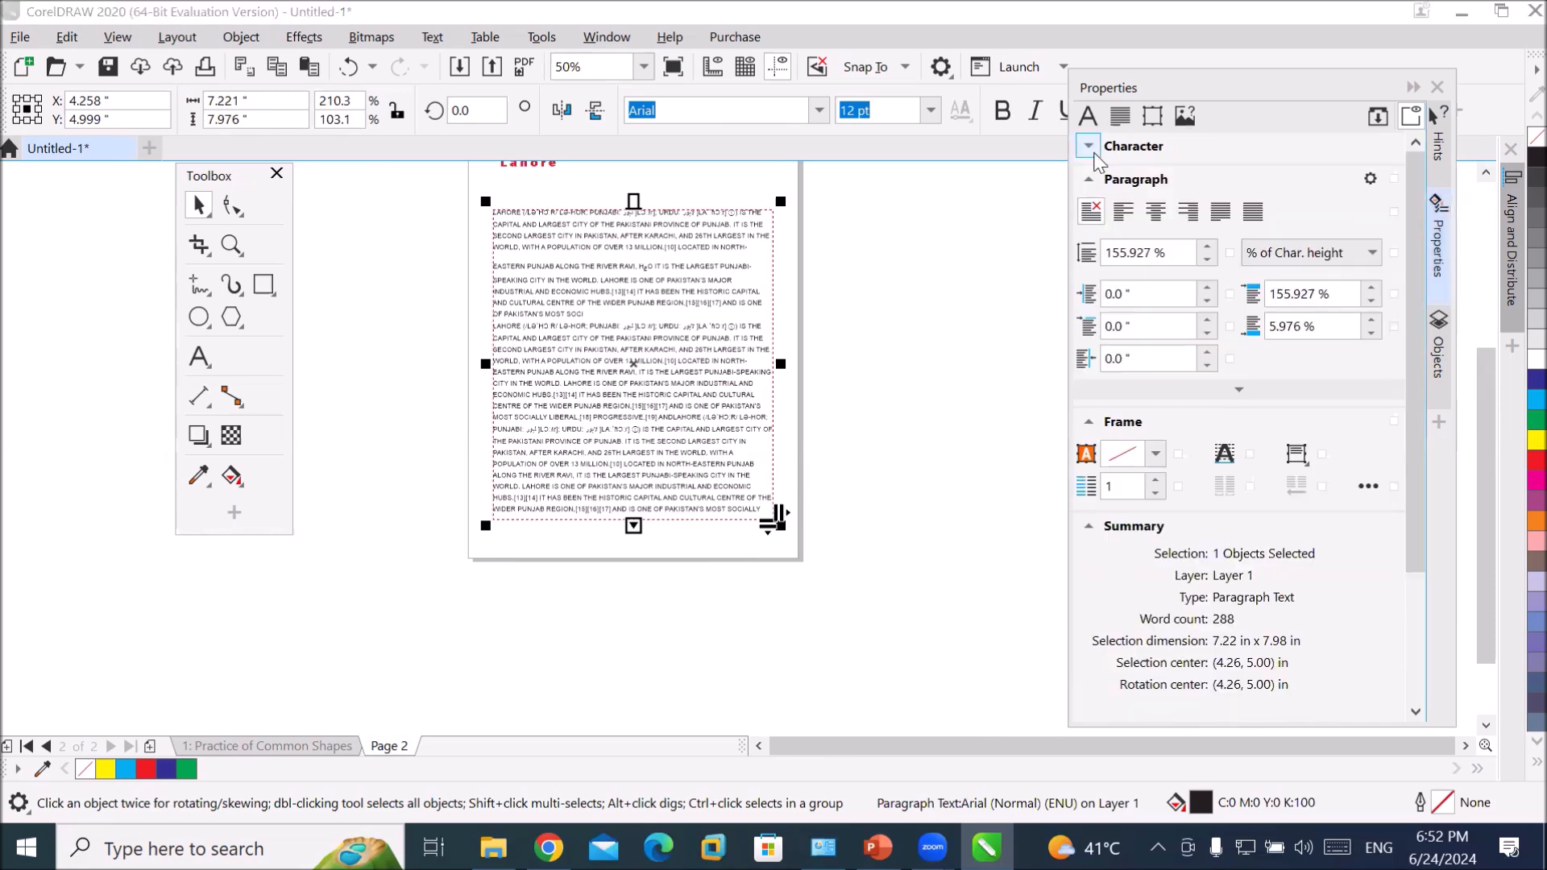
{"action": "left_click", "coordinate": [1090, 179]}
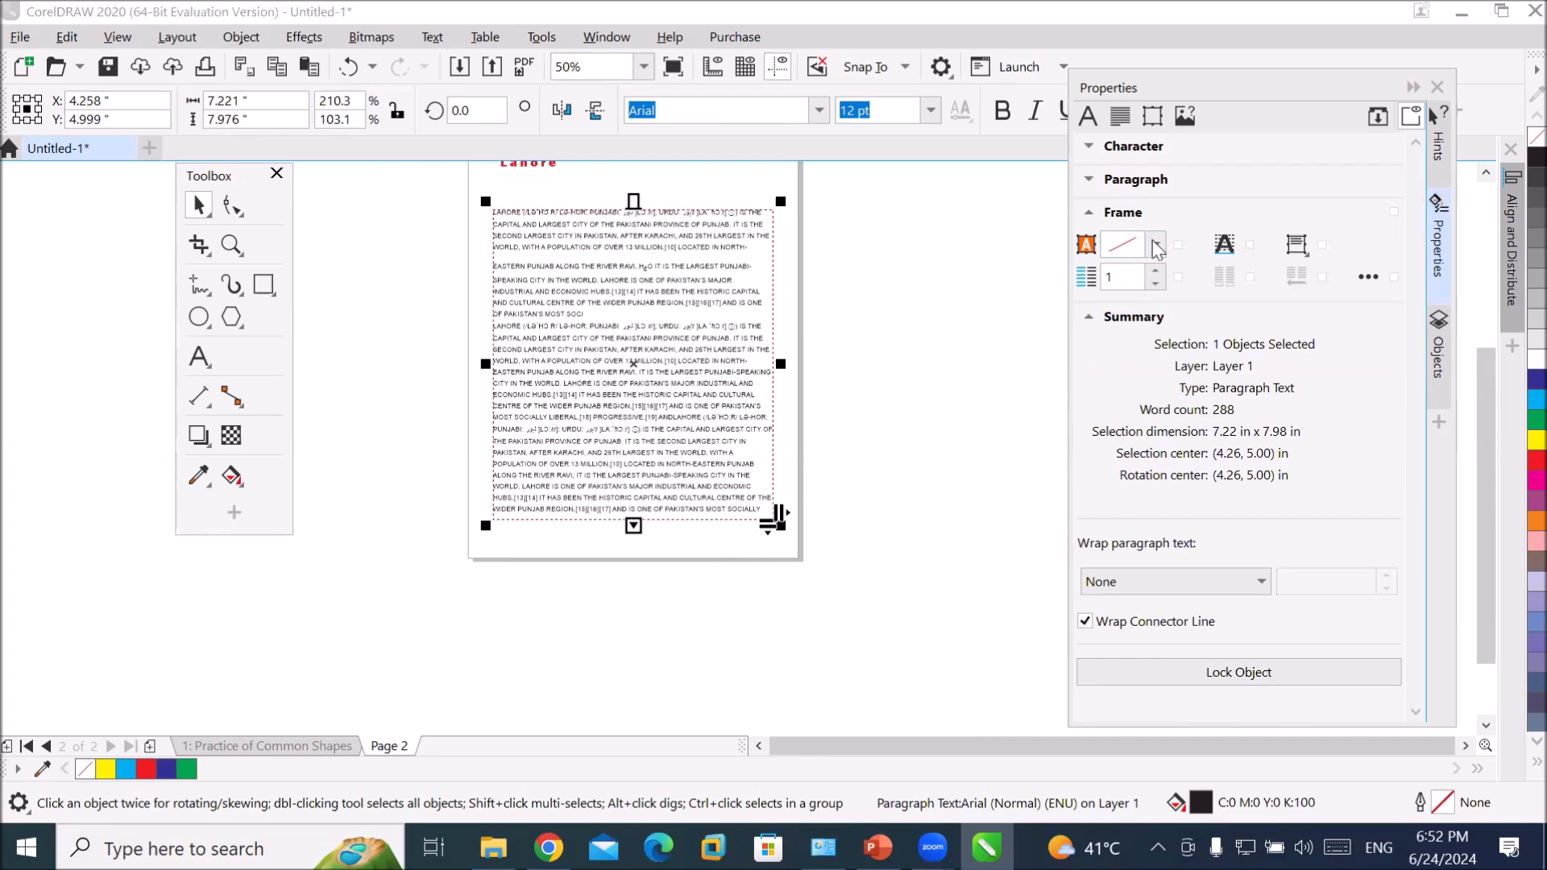
{"action": "scroll", "coordinate": [815, 224], "scroll_direction": "up", "scroll_amount": 1}
{"action": "scroll", "coordinate": [815, 224], "scroll_direction": "up", "scroll_amount": 1}
{"action": "scroll", "coordinate": [815, 224], "scroll_direction": "down", "scroll_amount": 1}
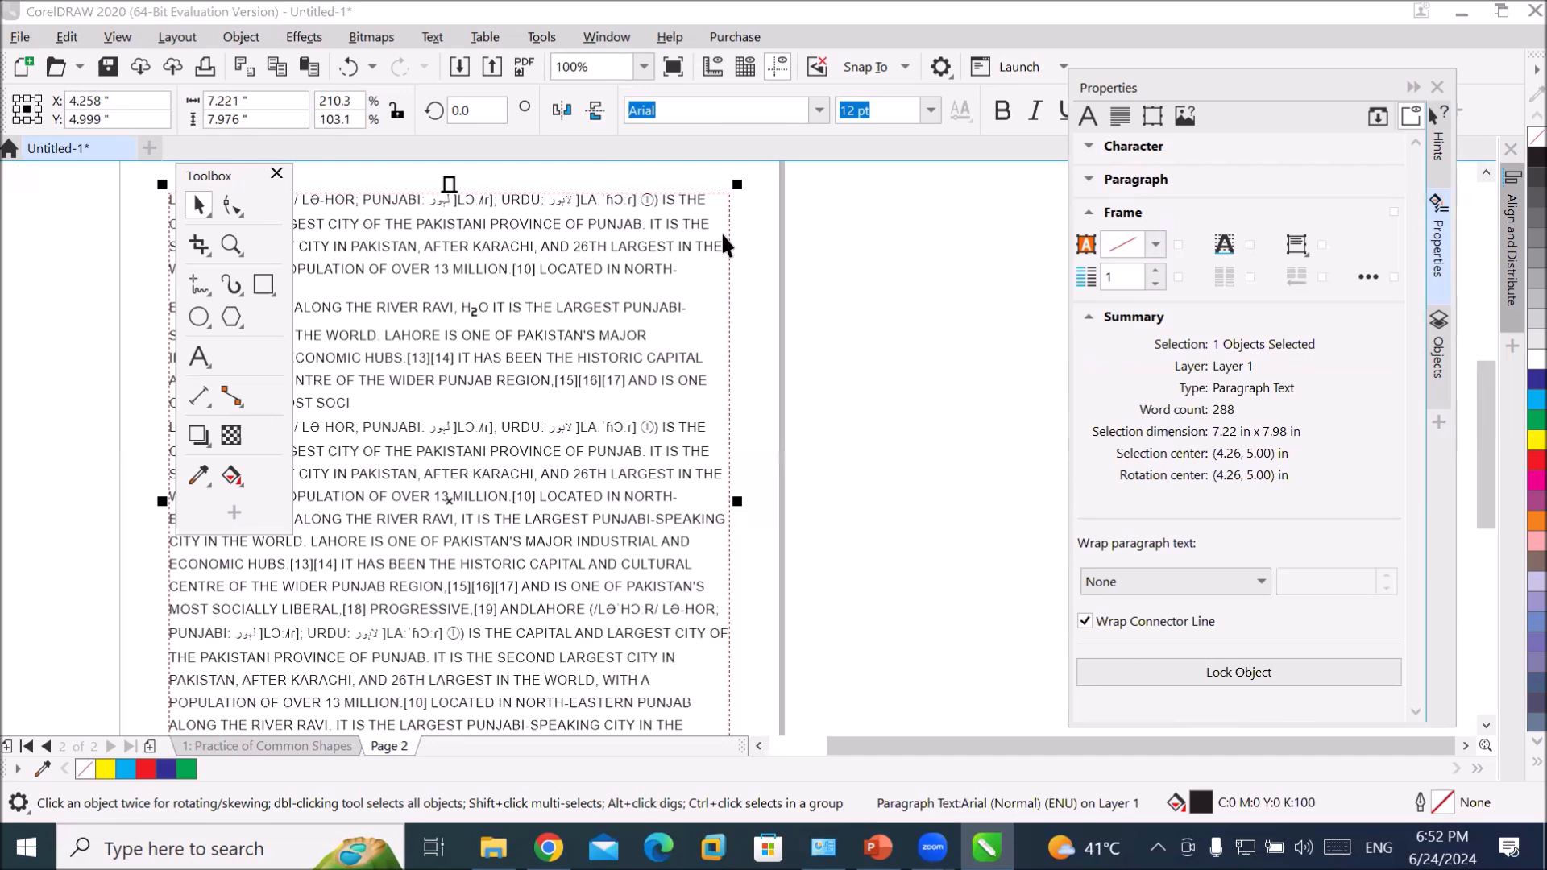
{"action": "left_click", "coordinate": [1154, 244]}
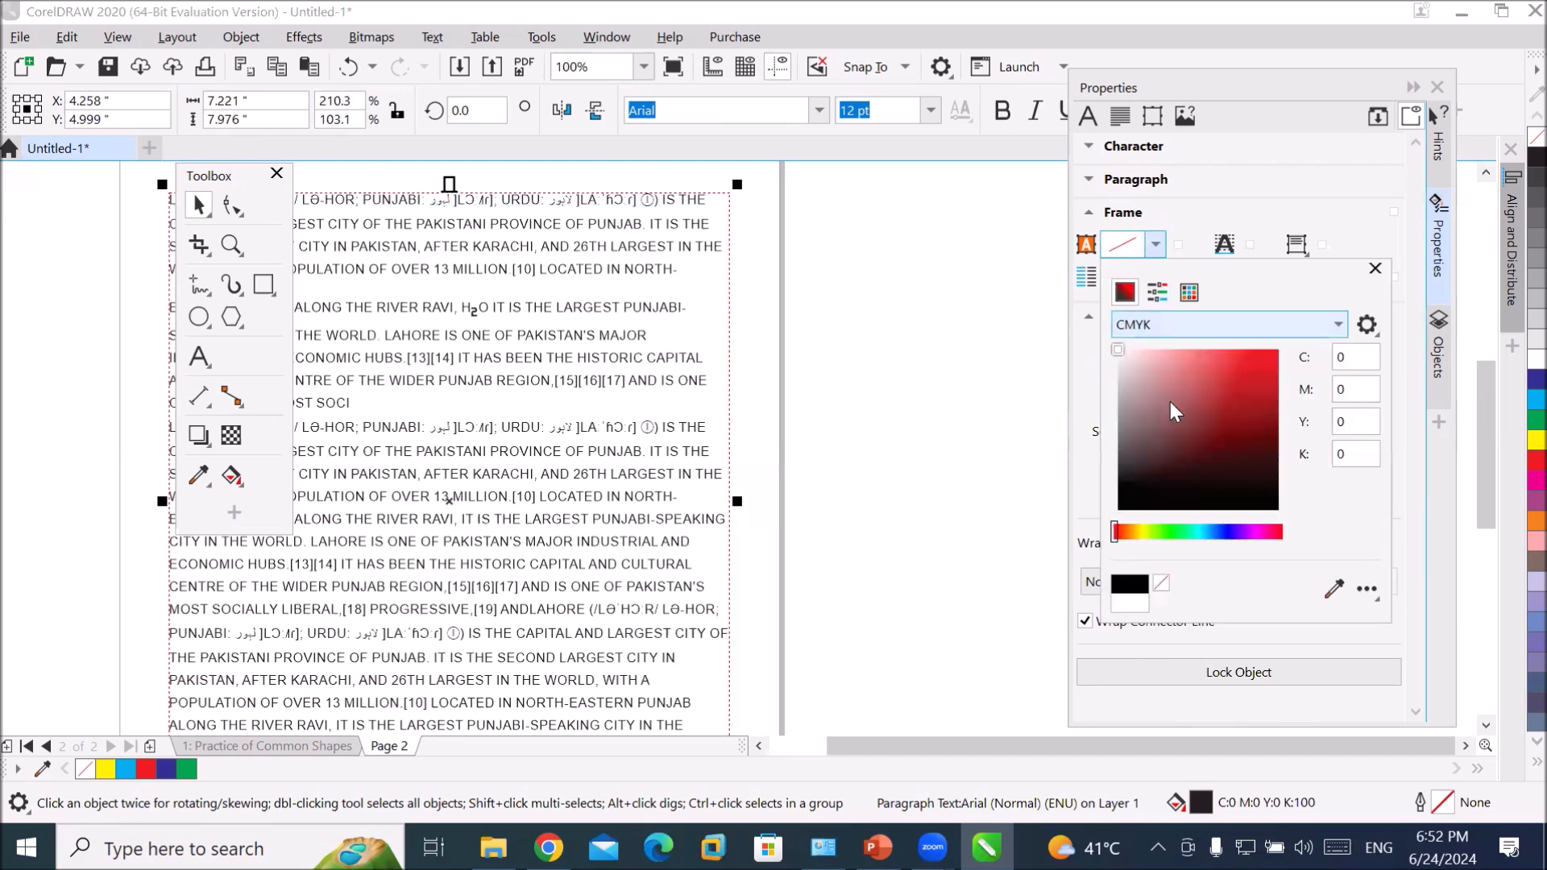
{"action": "left_click", "coordinate": [1150, 531]}
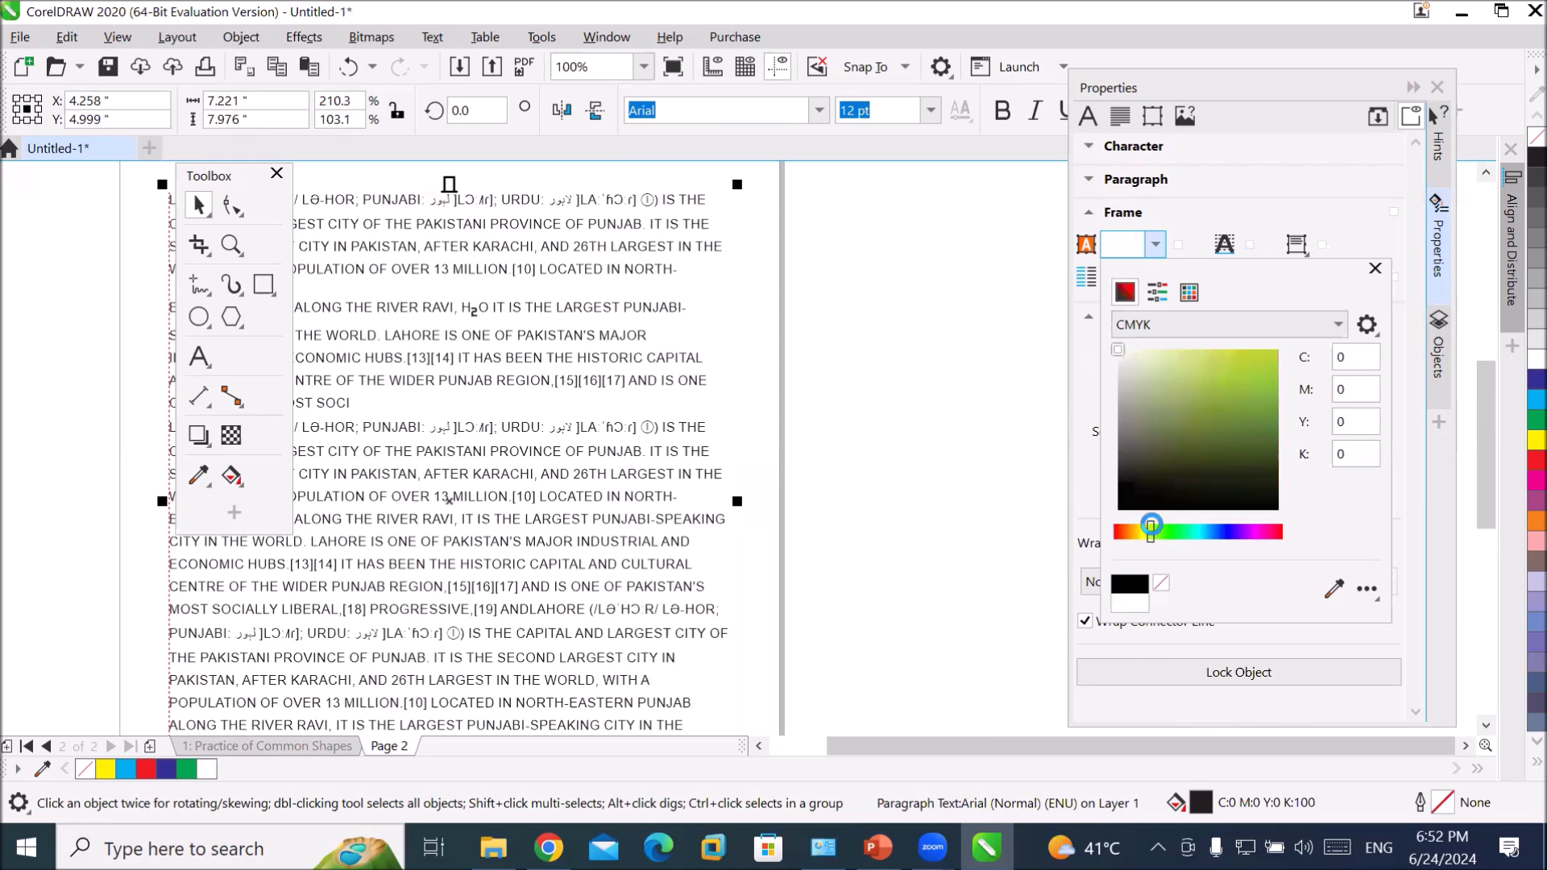
{"action": "left_click", "coordinate": [1214, 367]}
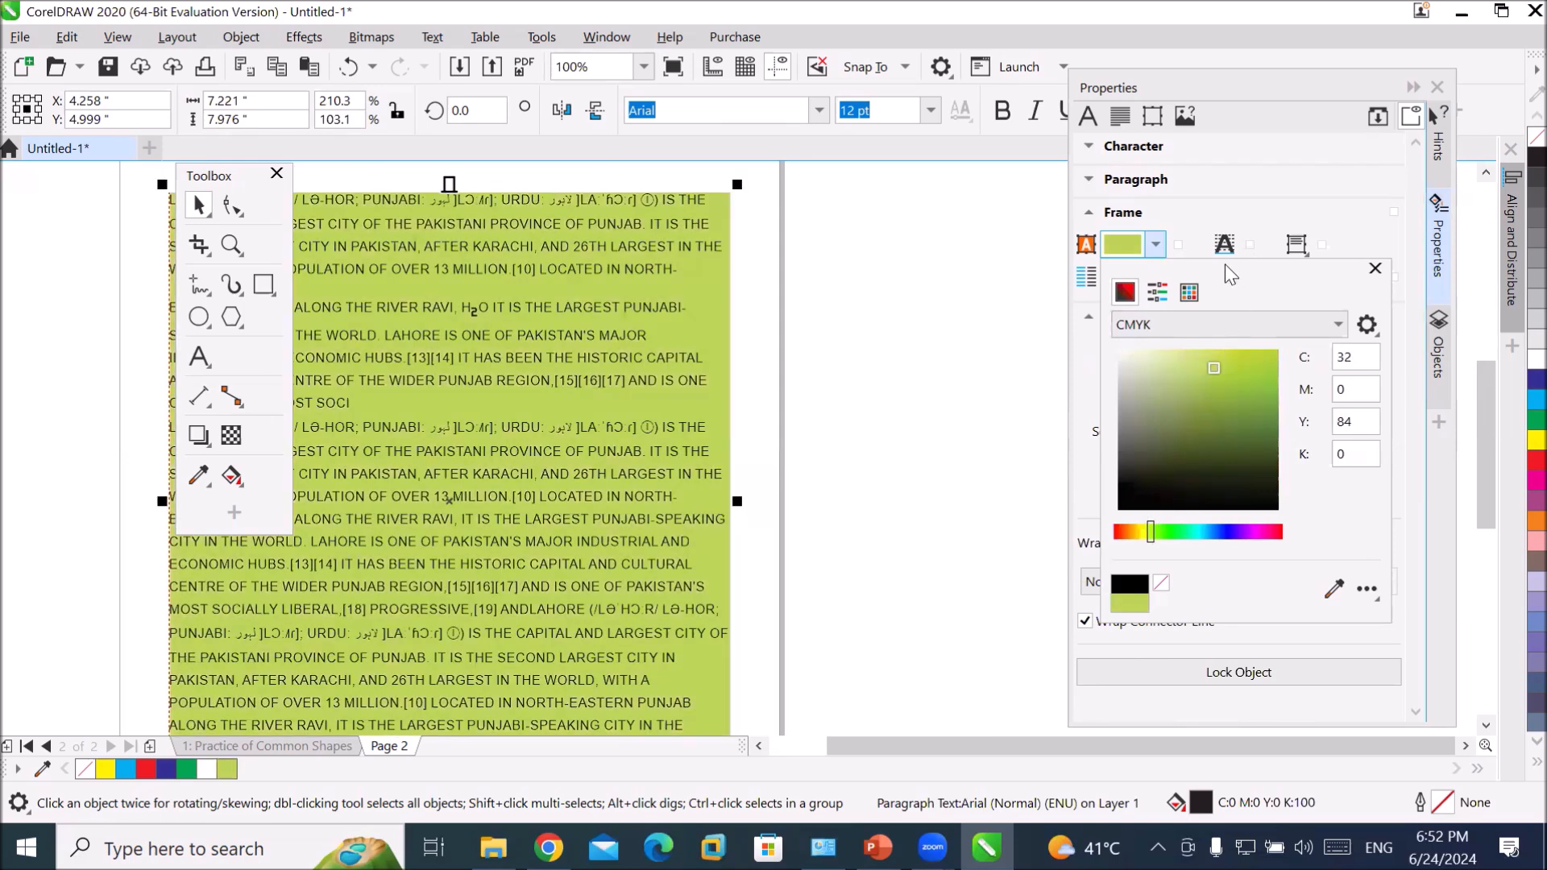
{"action": "left_click", "coordinate": [1187, 194]}
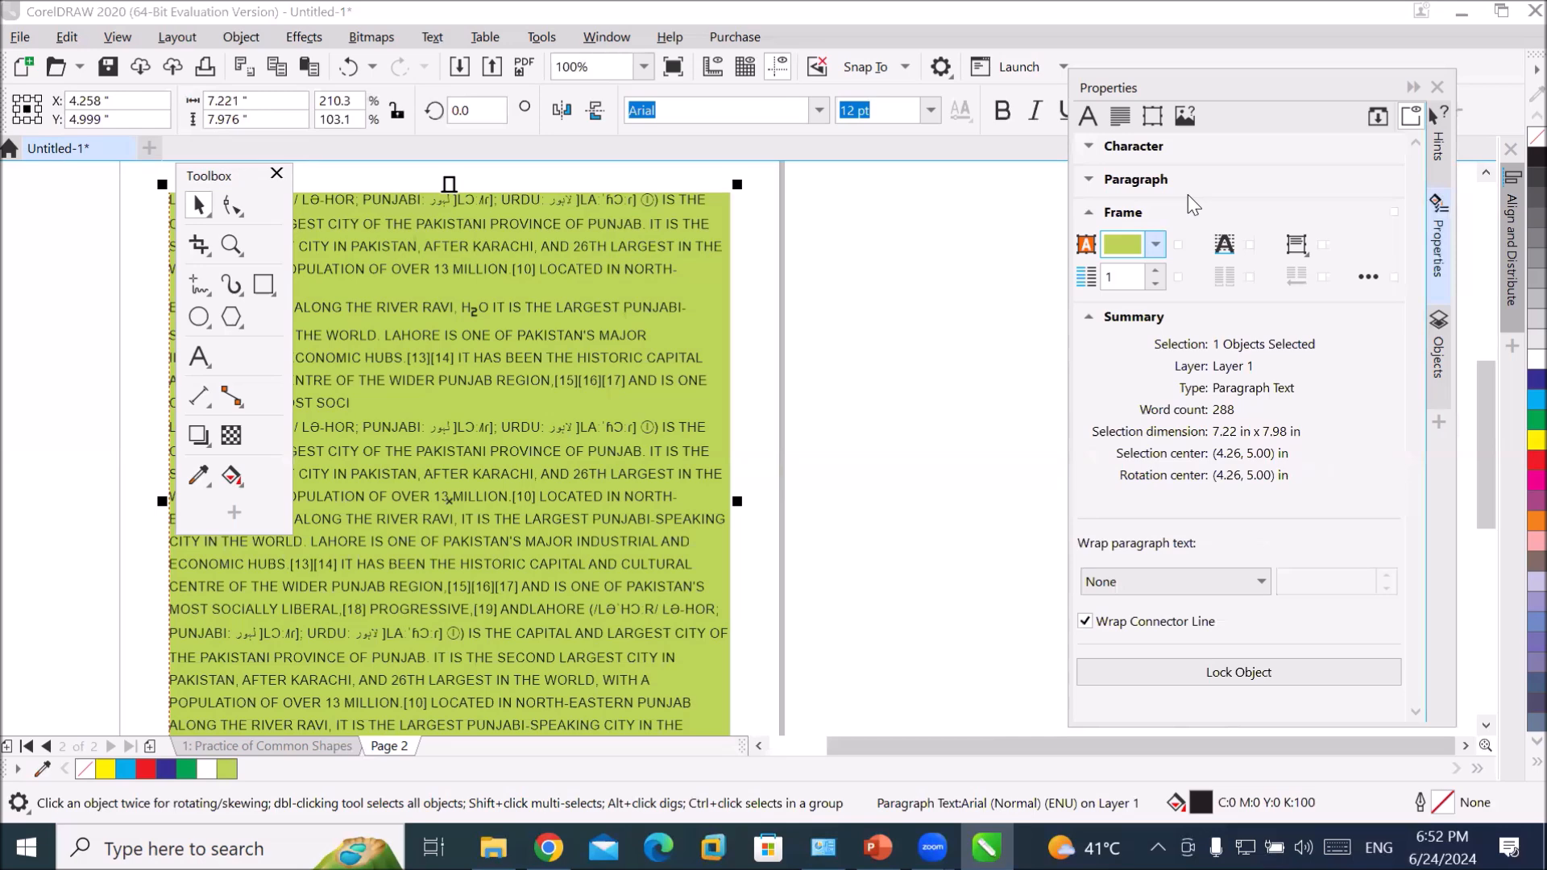
- Split the frame into two columns and open its Column Settings clear of the text, with the first column's gutter open for editing
{"action": "left_click", "coordinate": [1156, 271]}
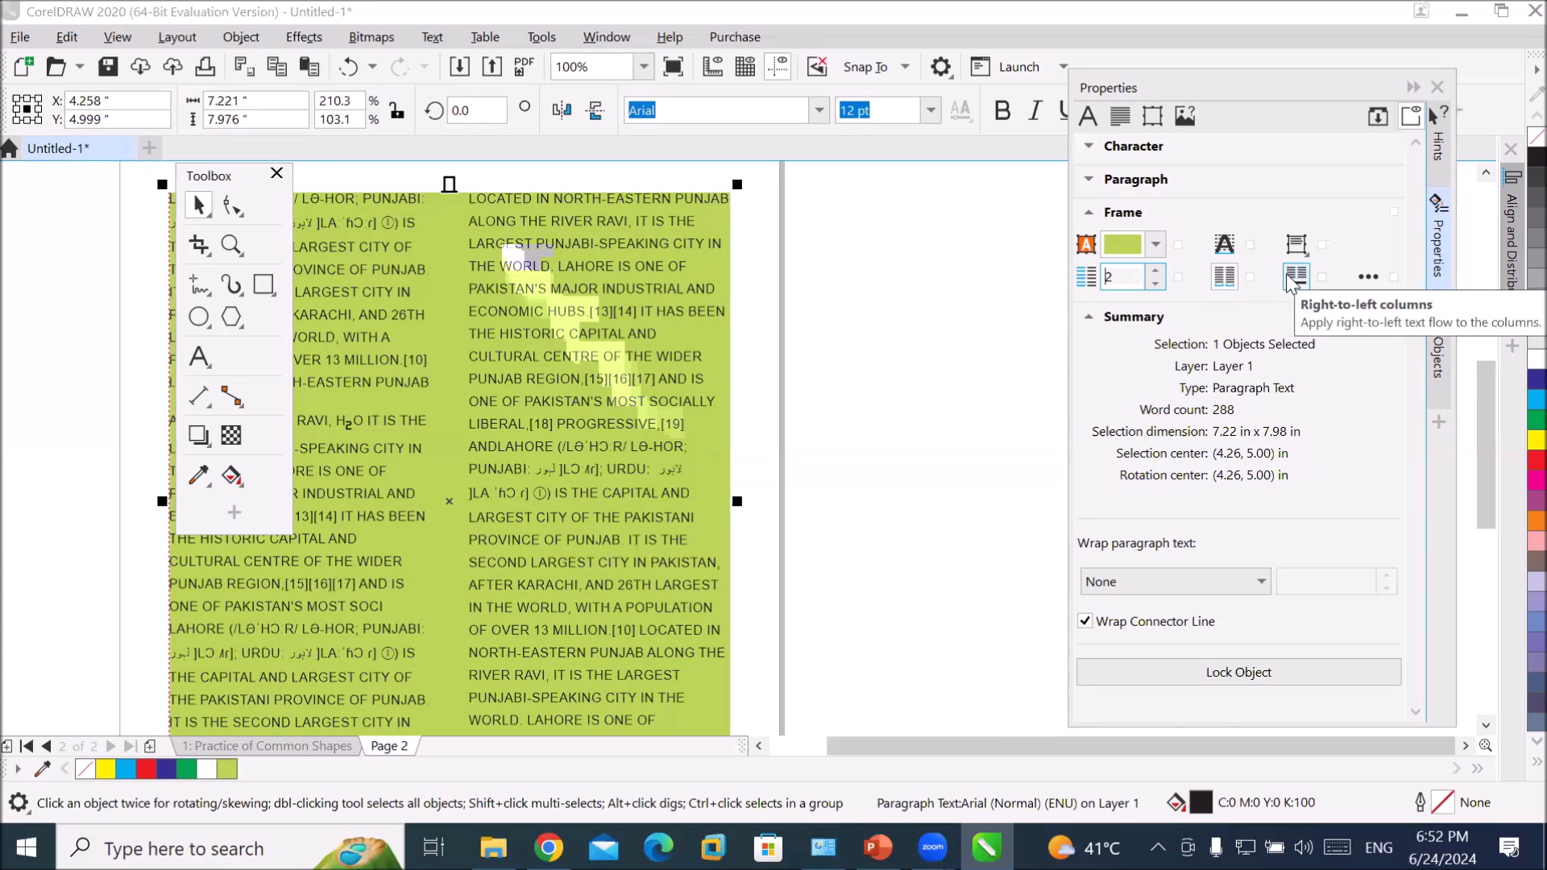
{"action": "left_click", "coordinate": [1367, 278]}
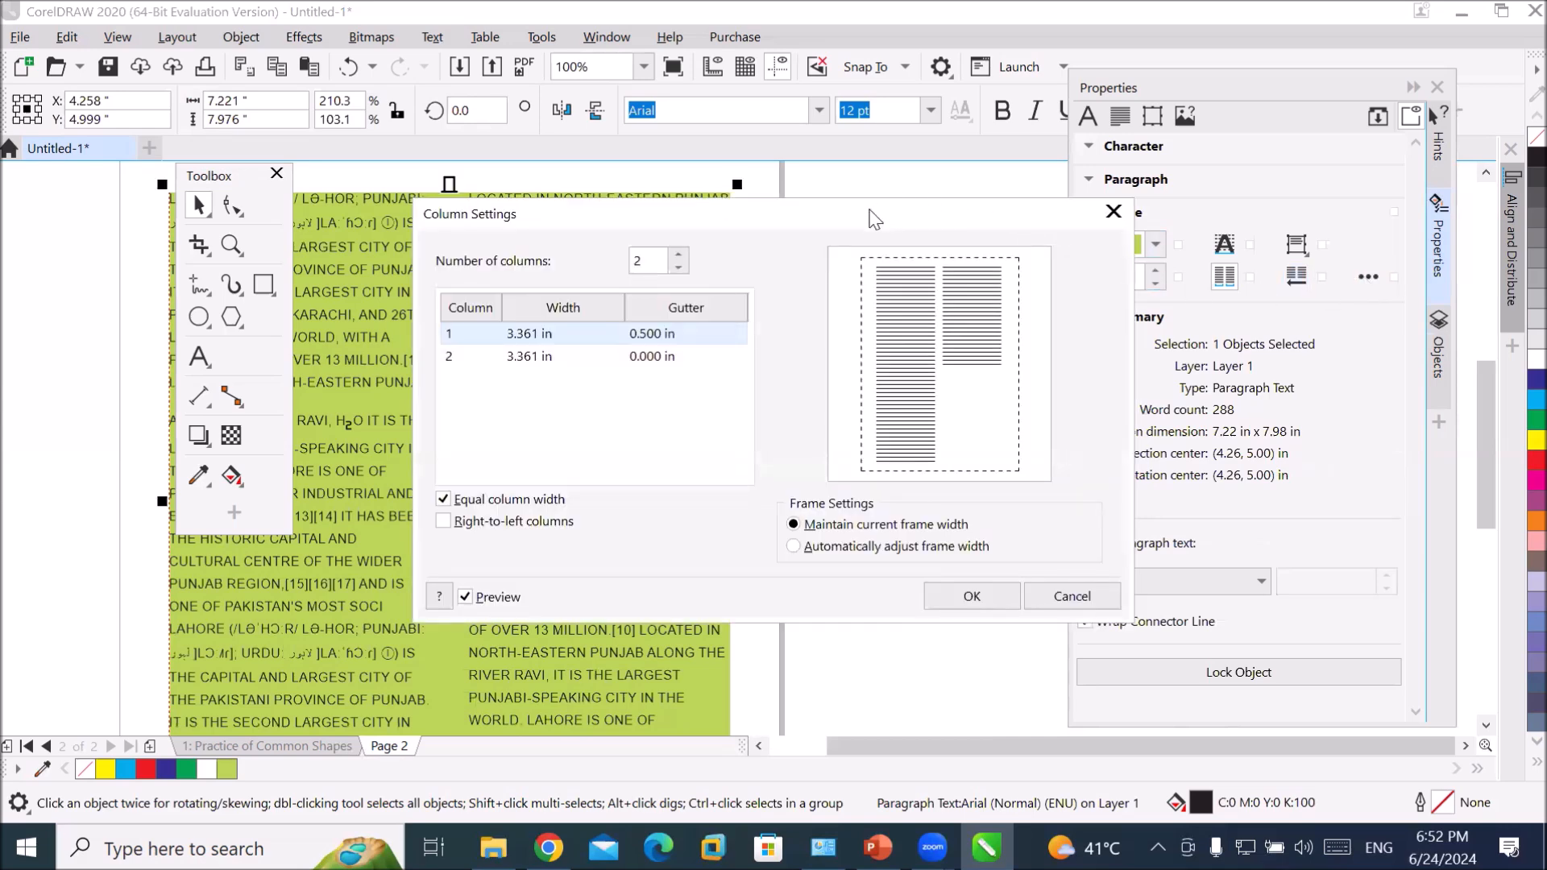
{"action": "left_click_drag", "start_coordinate": [874, 218], "coordinate": [1163, 227]}
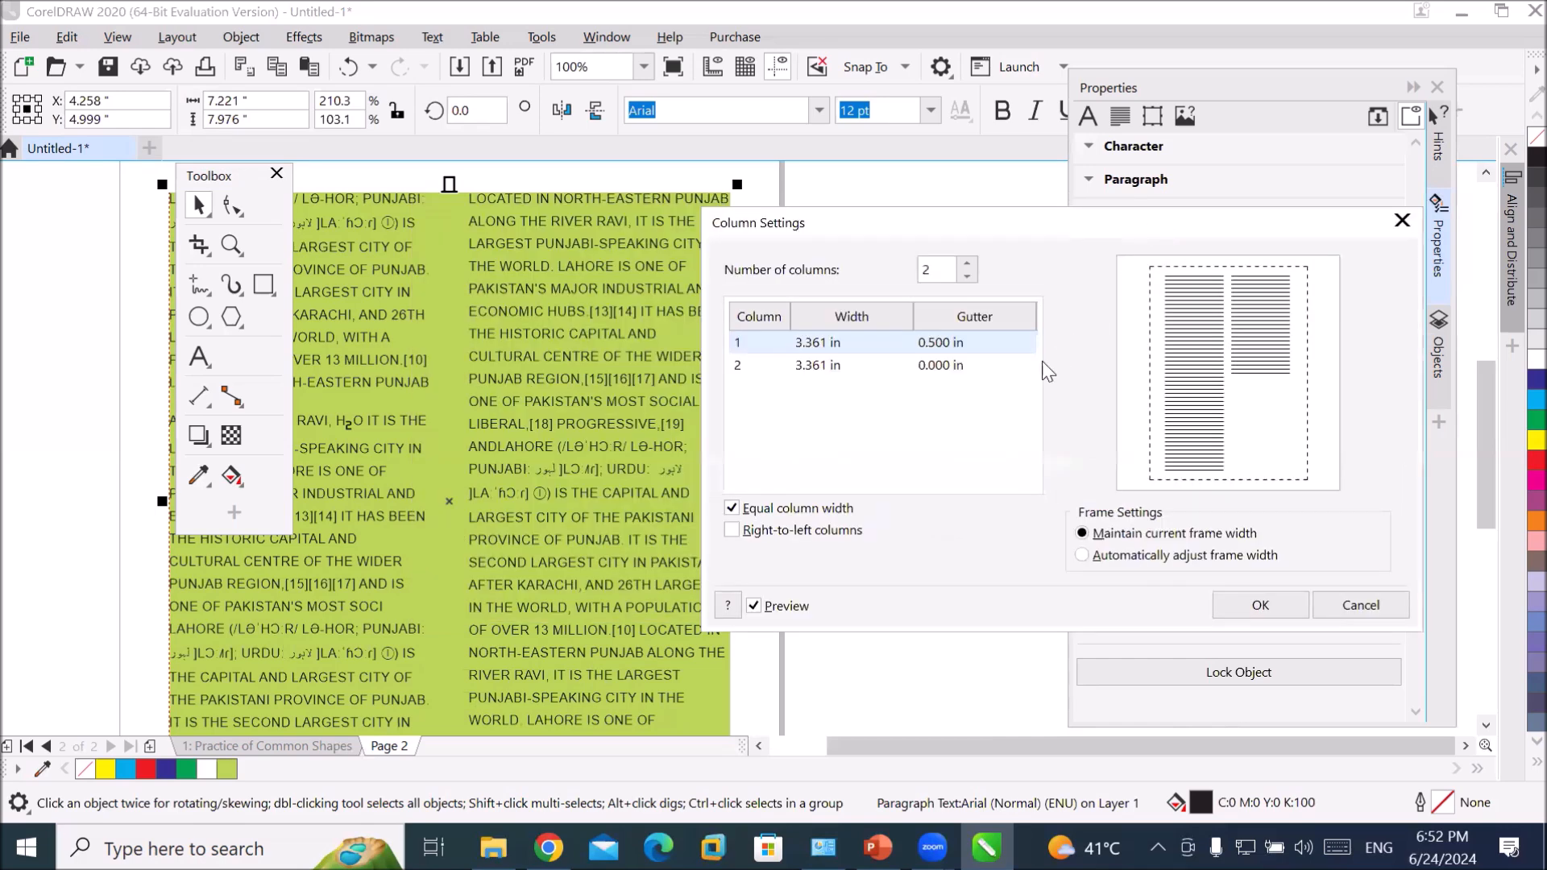
{"action": "left_click", "coordinate": [1003, 365]}
{"action": "left_click", "coordinate": [983, 345]}
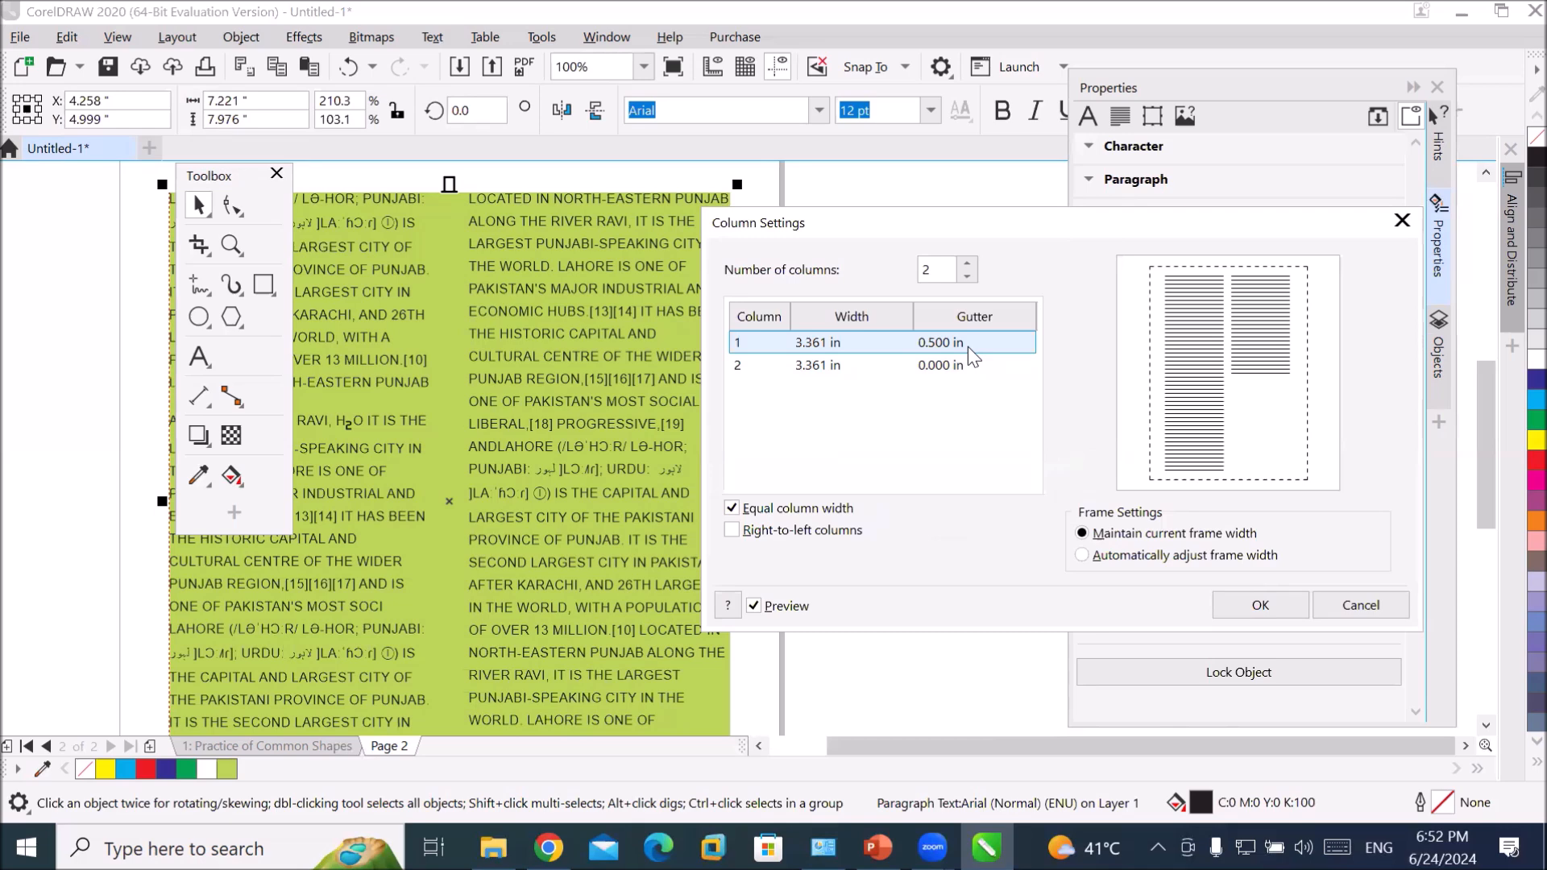
{"action": "left_click", "coordinate": [969, 346]}
{"action": "left_click", "coordinate": [977, 342]}
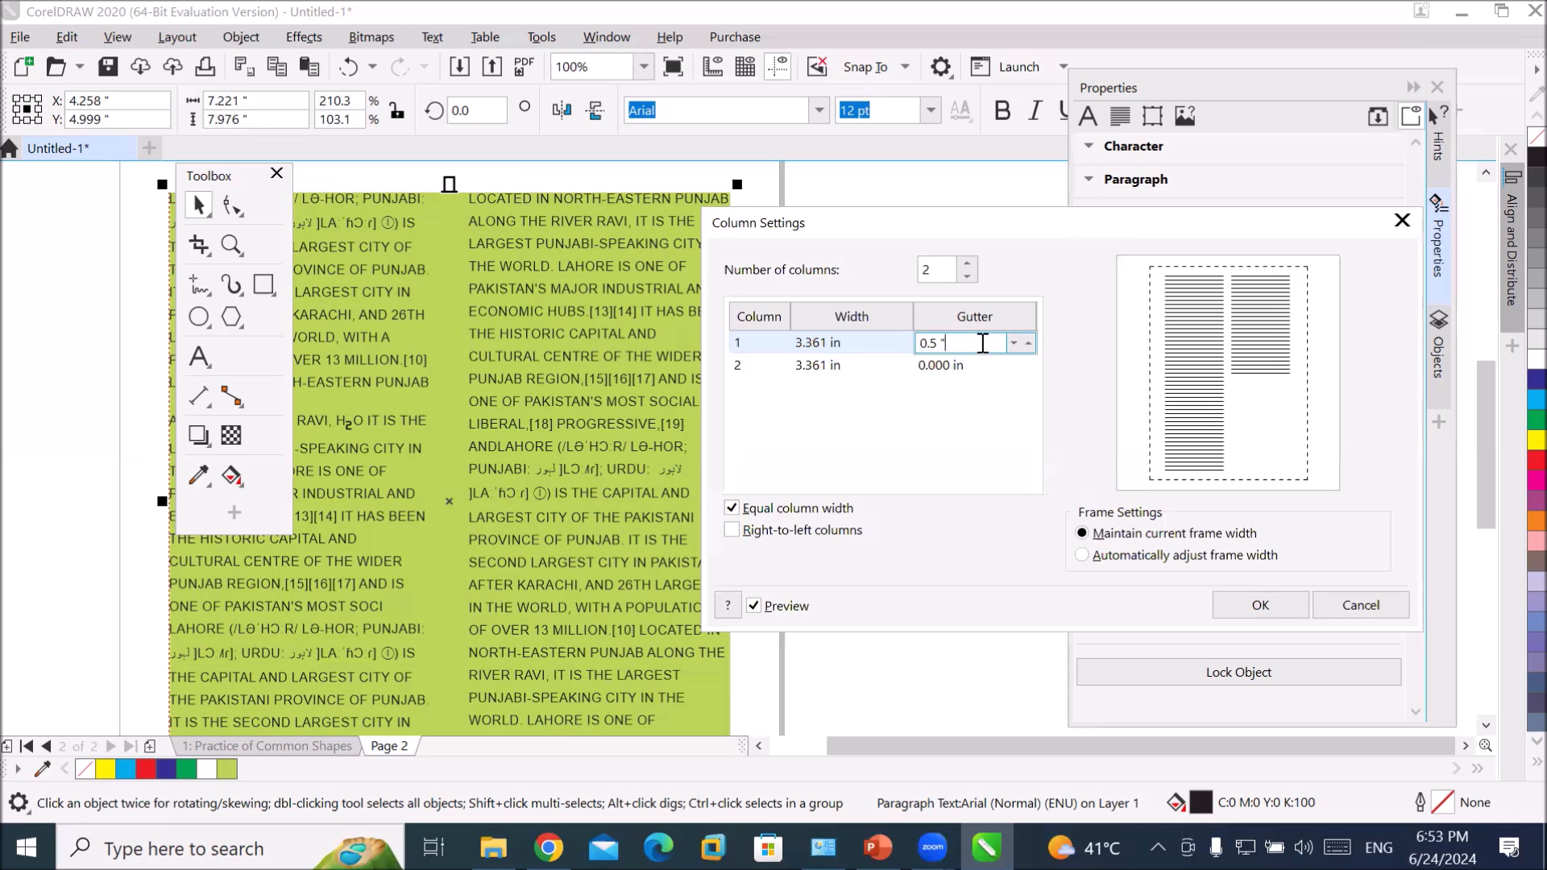
- Reduce the first column's width to 3.241 in with equal column width kept on
{"action": "left_click", "coordinate": [839, 345]}
{"action": "left_click", "coordinate": [831, 344]}
{"action": "left_click", "coordinate": [821, 340]}
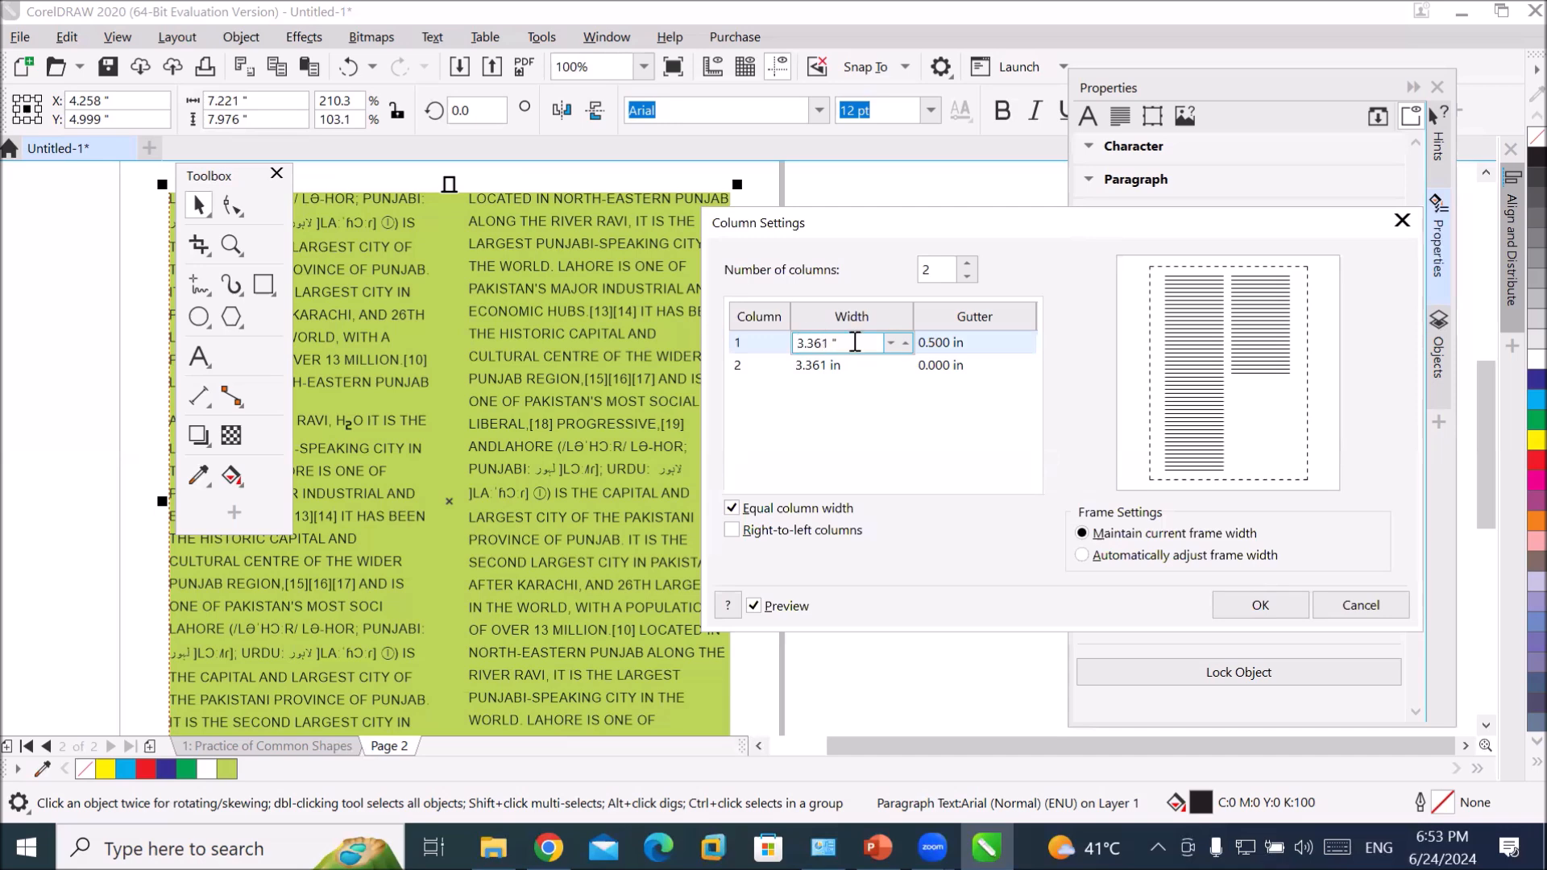
{"action": "left_click", "coordinate": [889, 343]}
{"action": "left_click", "coordinate": [888, 343]}
{"action": "left_click", "coordinate": [889, 343]}
{"action": "left_click", "coordinate": [888, 343]}
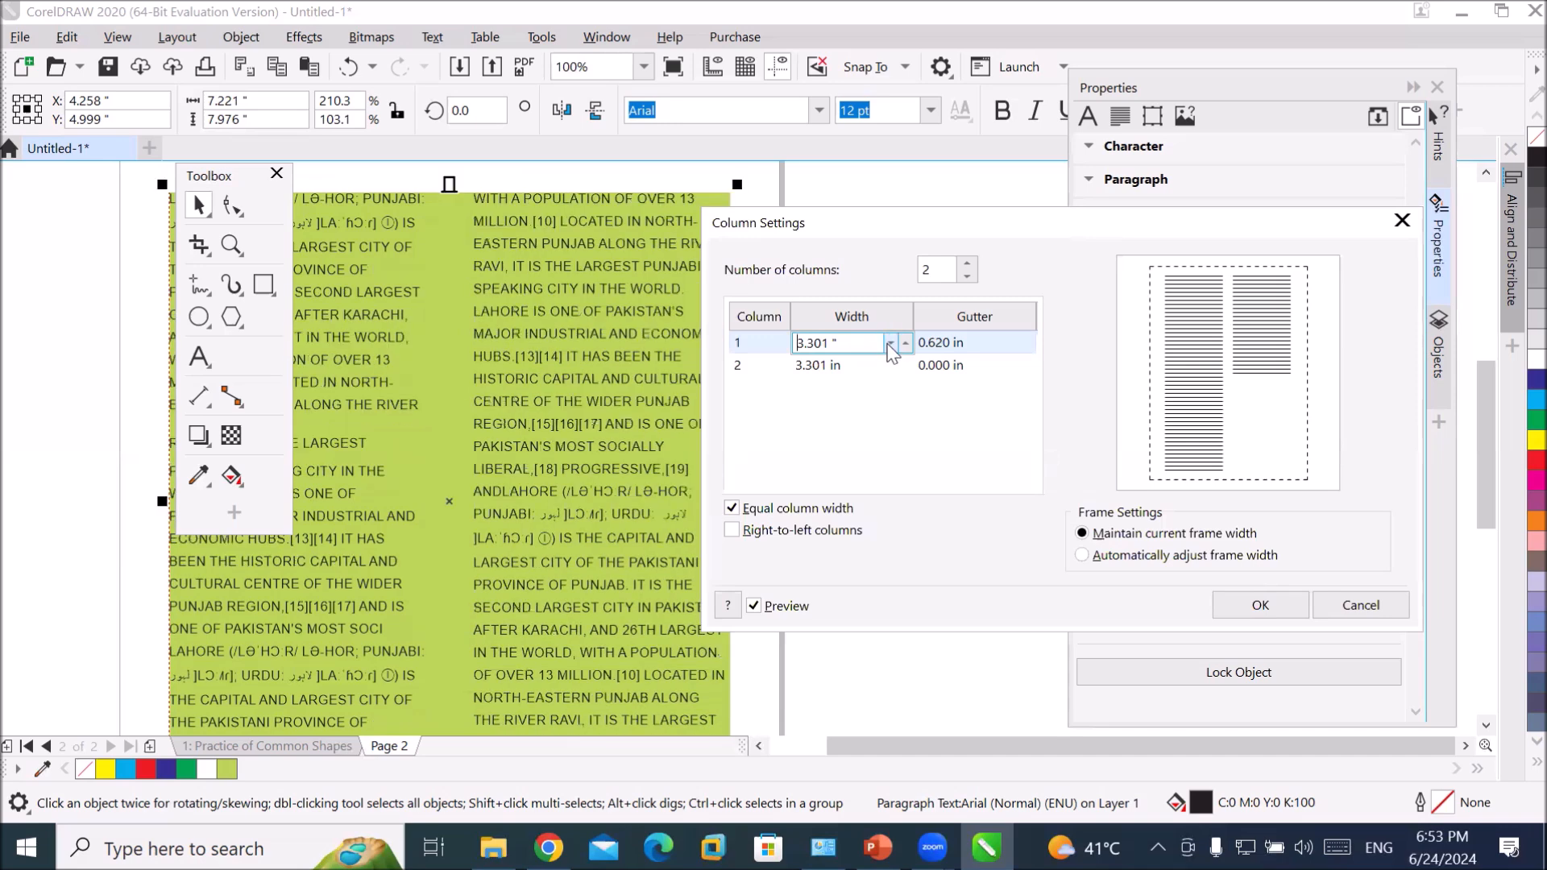
{"action": "left_click", "coordinate": [888, 343]}
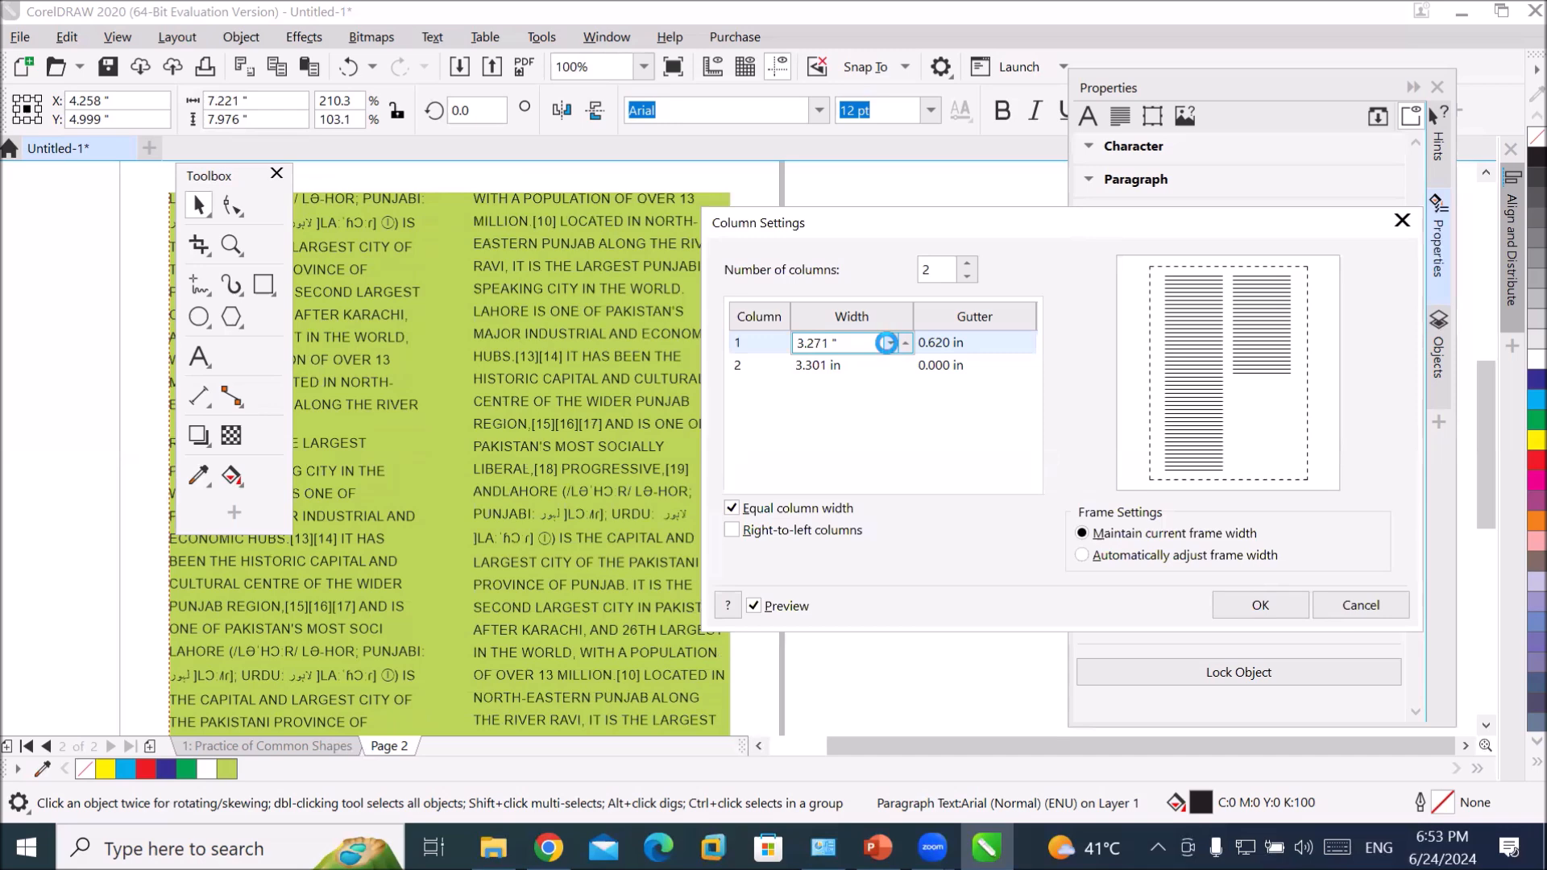
{"action": "left_click", "coordinate": [889, 343]}
{"action": "left_click", "coordinate": [889, 343]}
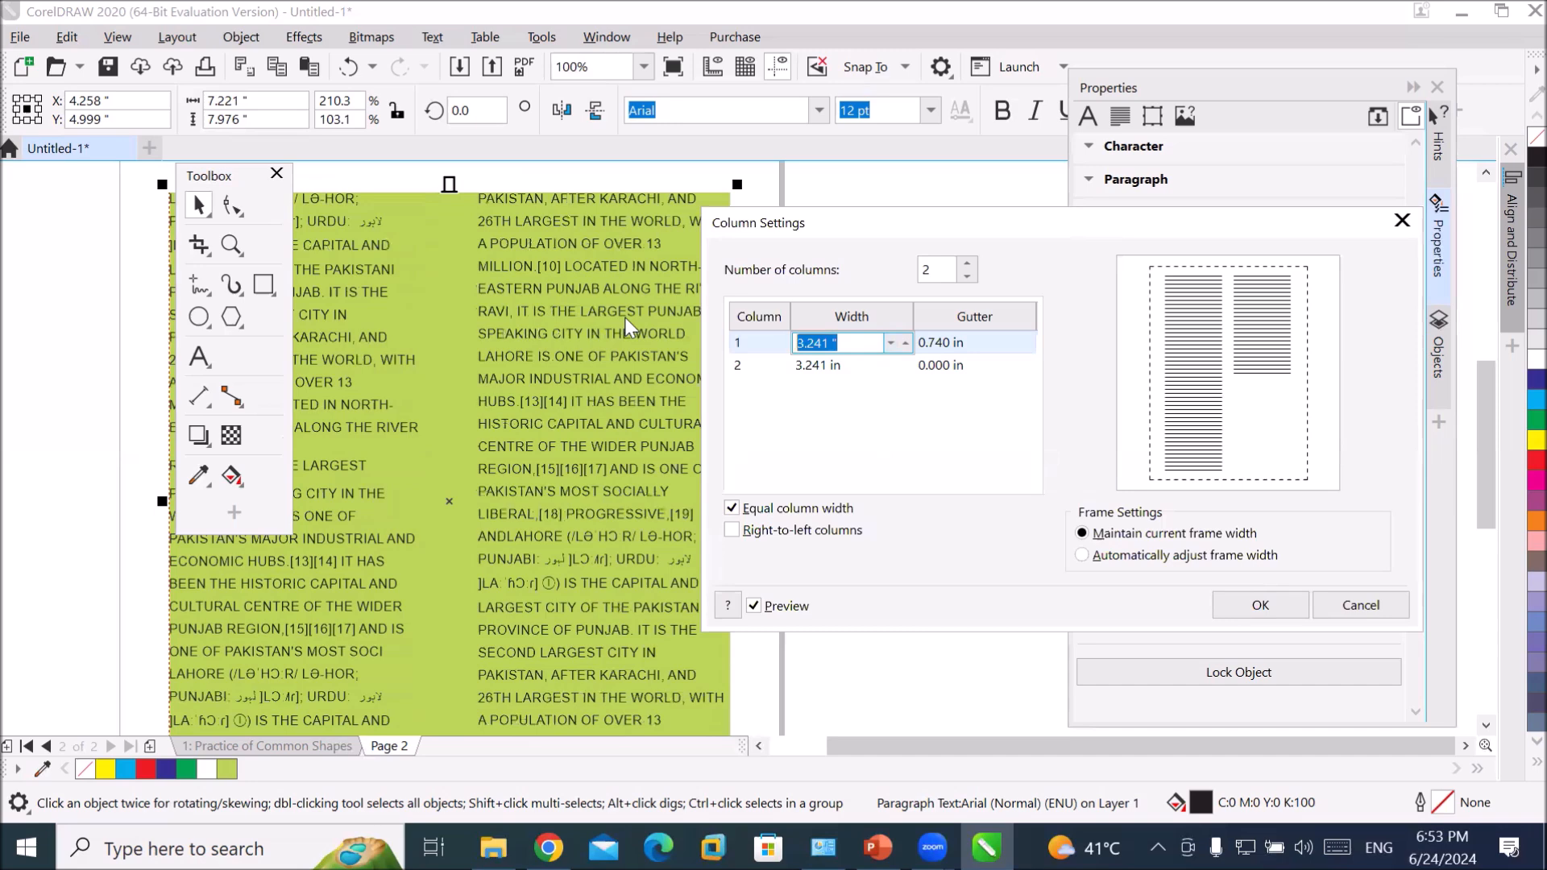
- Try a column width of 2 in, then set the gutter between the columns to 0.5 in
{"action": "type", "text": "2"}
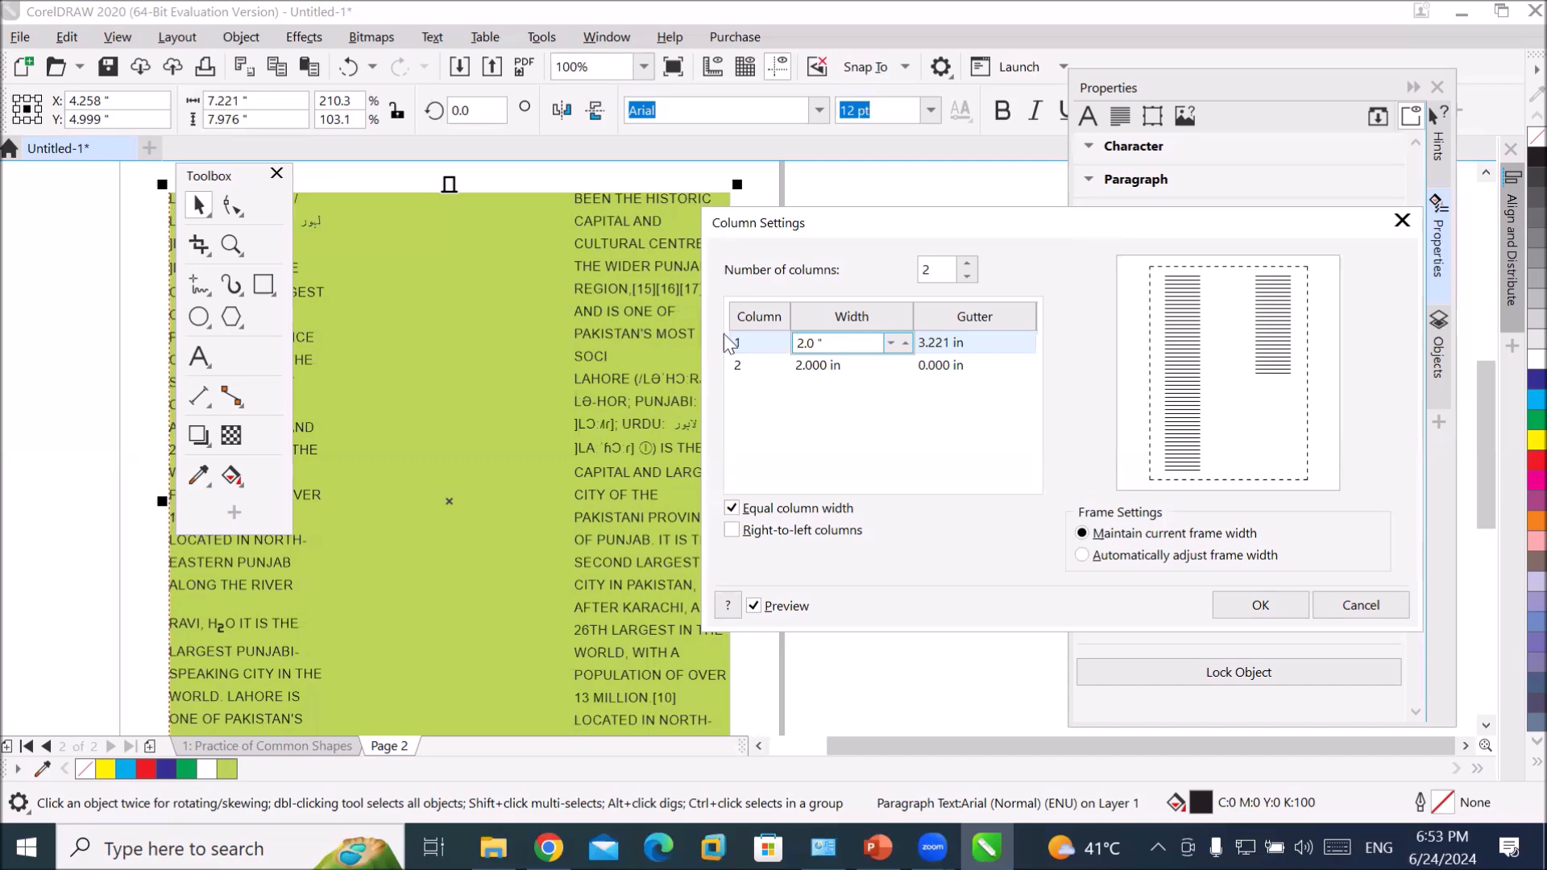
{"action": "left_click", "coordinate": [955, 348]}
{"action": "left_click", "coordinate": [955, 348]}
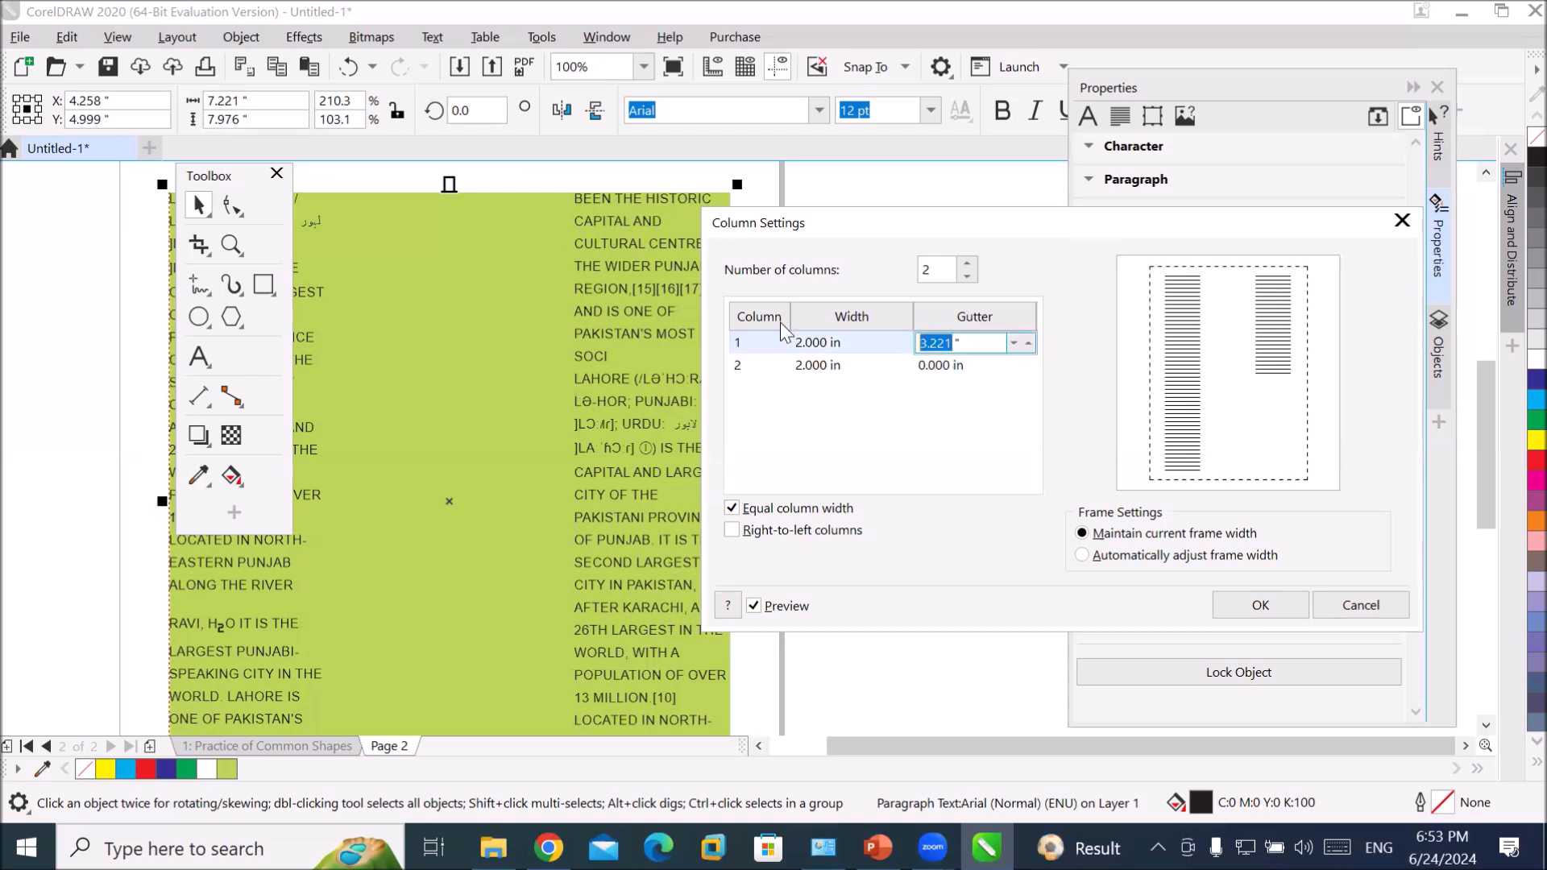
{"action": "type", "text": ".5"}
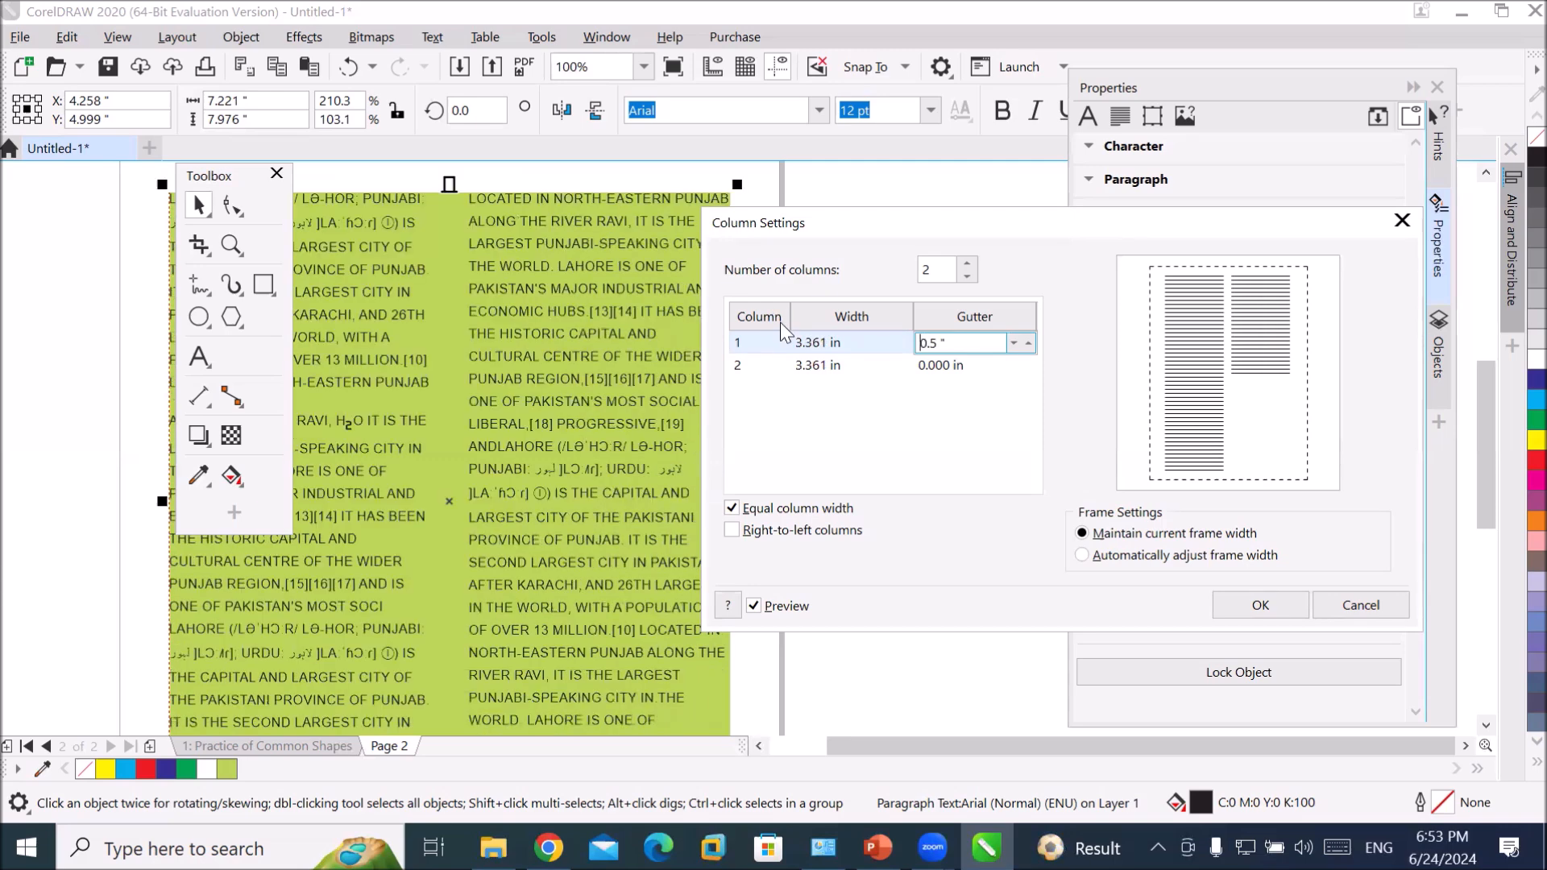
- Reduce the width of the two equal columns to 3.201 in
{"action": "left_click", "coordinate": [854, 346]}
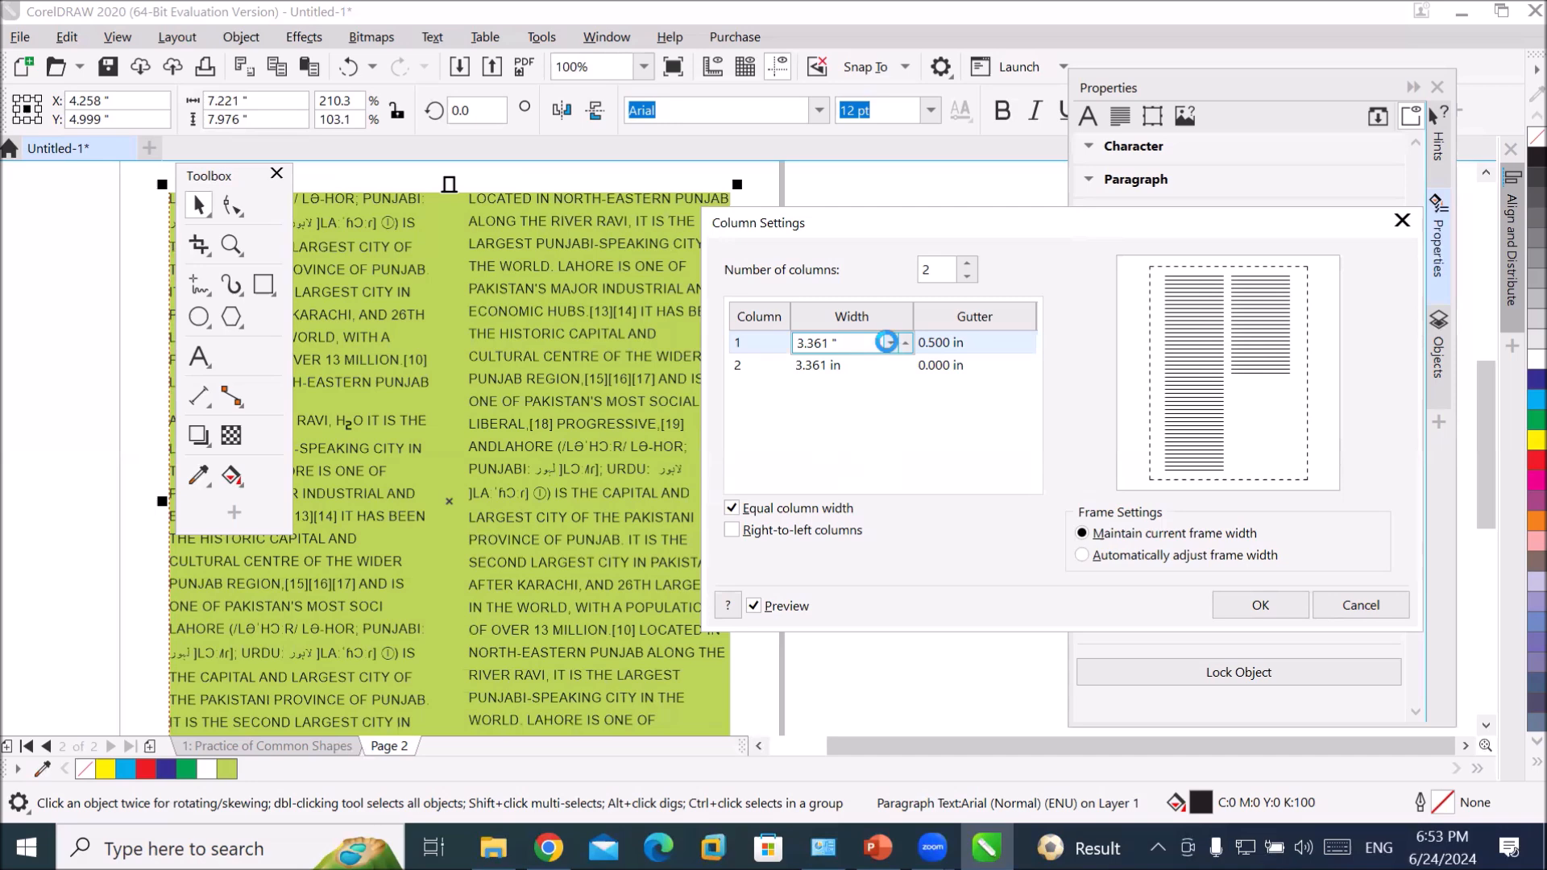
{"action": "left_click", "coordinate": [889, 343]}
{"action": "left_click", "coordinate": [889, 343]}
{"action": "left_click", "coordinate": [890, 343]}
{"action": "left_click", "coordinate": [886, 342]}
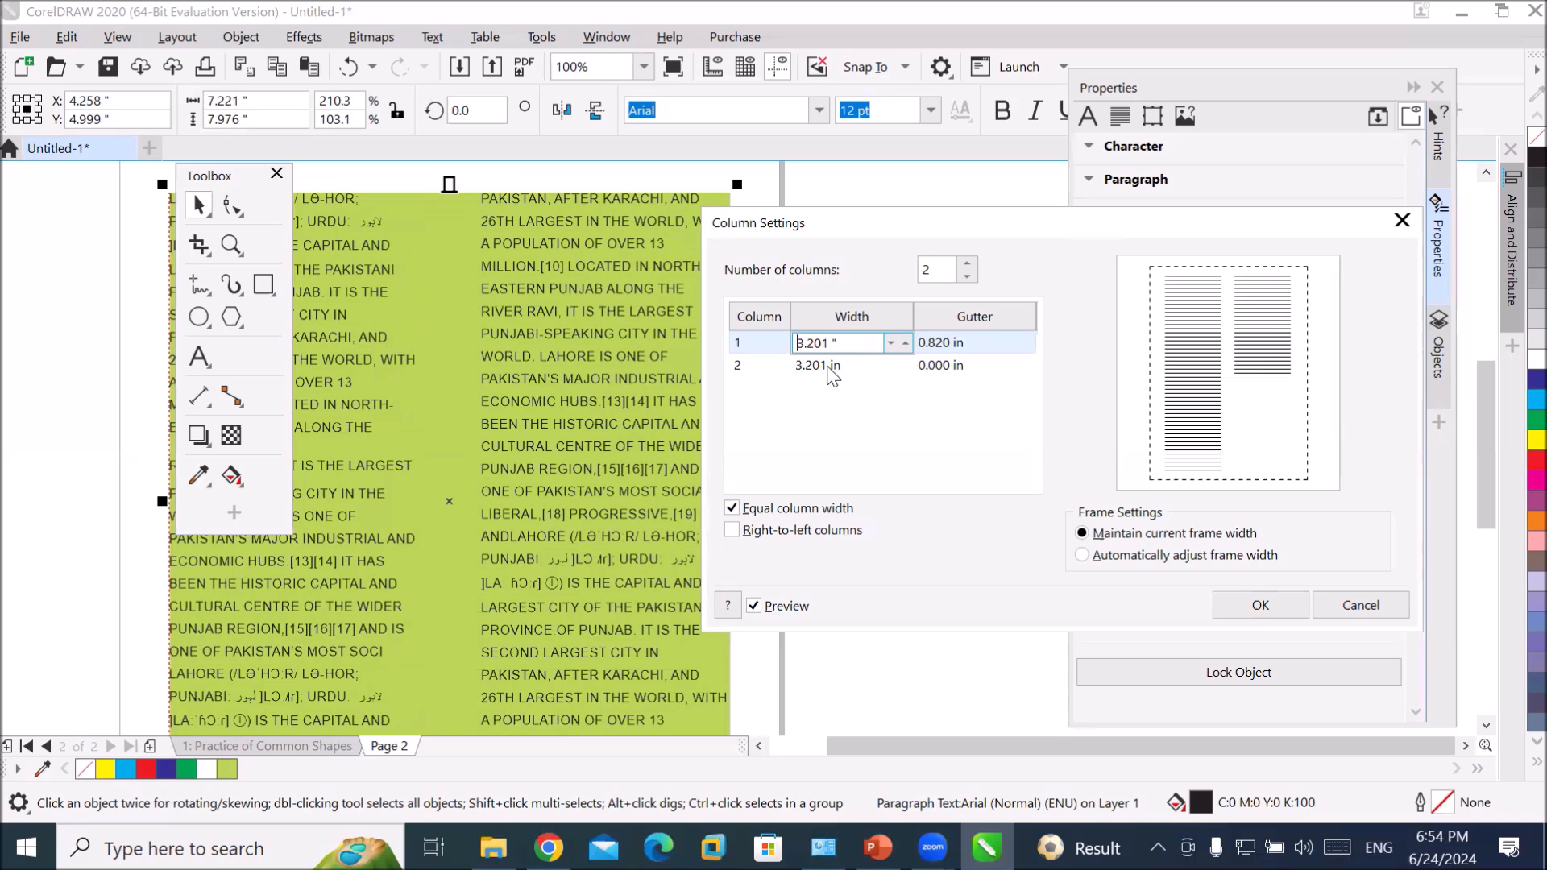
- Turn off equal column width, set the first column's width to 2 in, and apply the column settings
{"action": "left_click", "coordinate": [731, 509]}
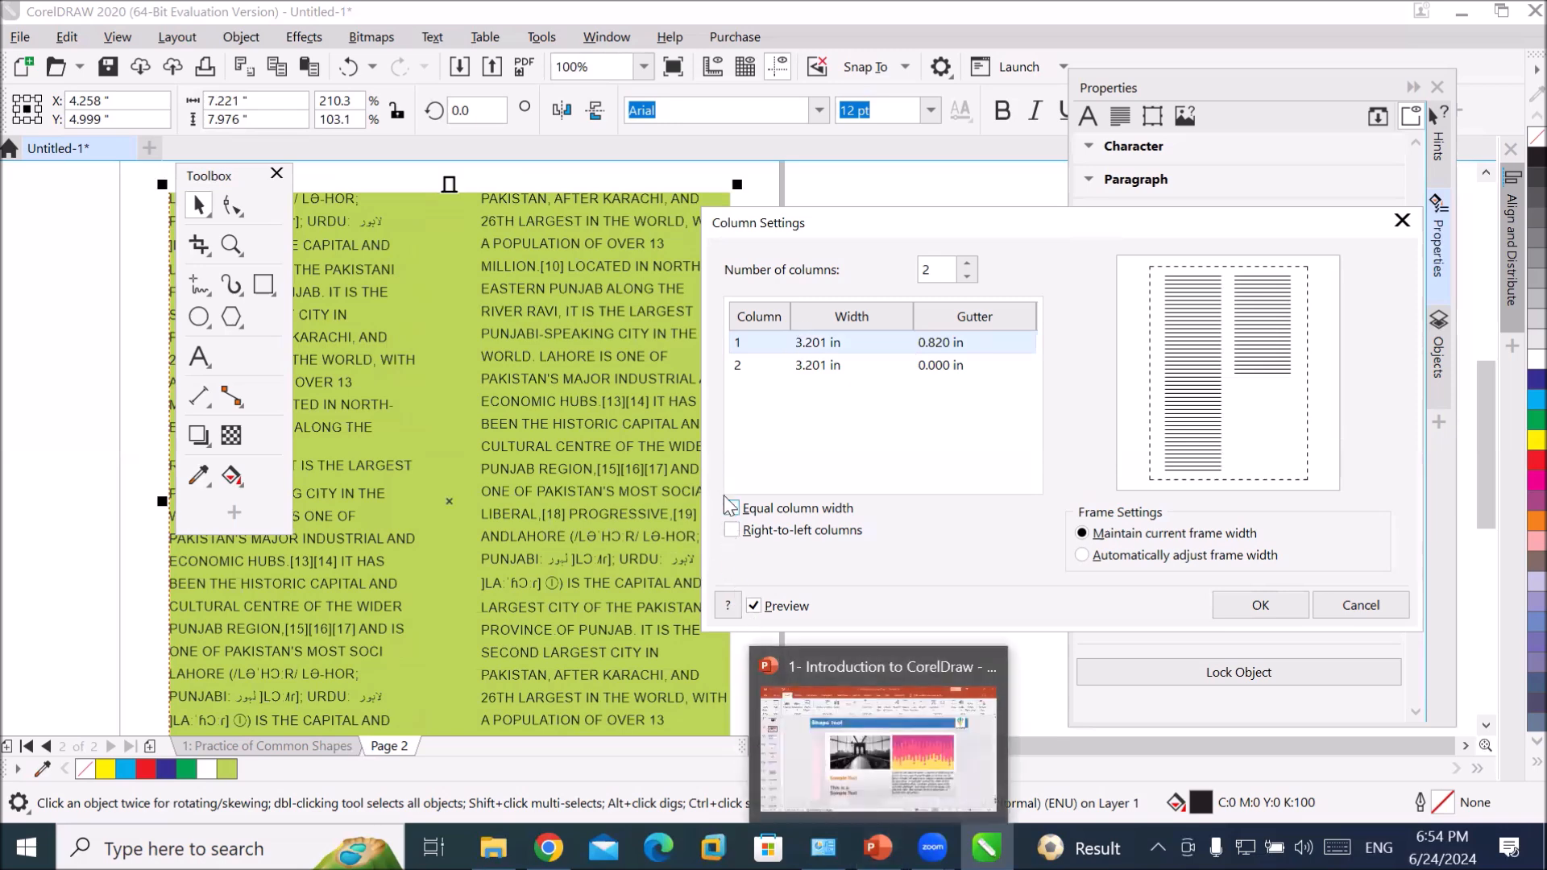
{"action": "left_click", "coordinate": [857, 344]}
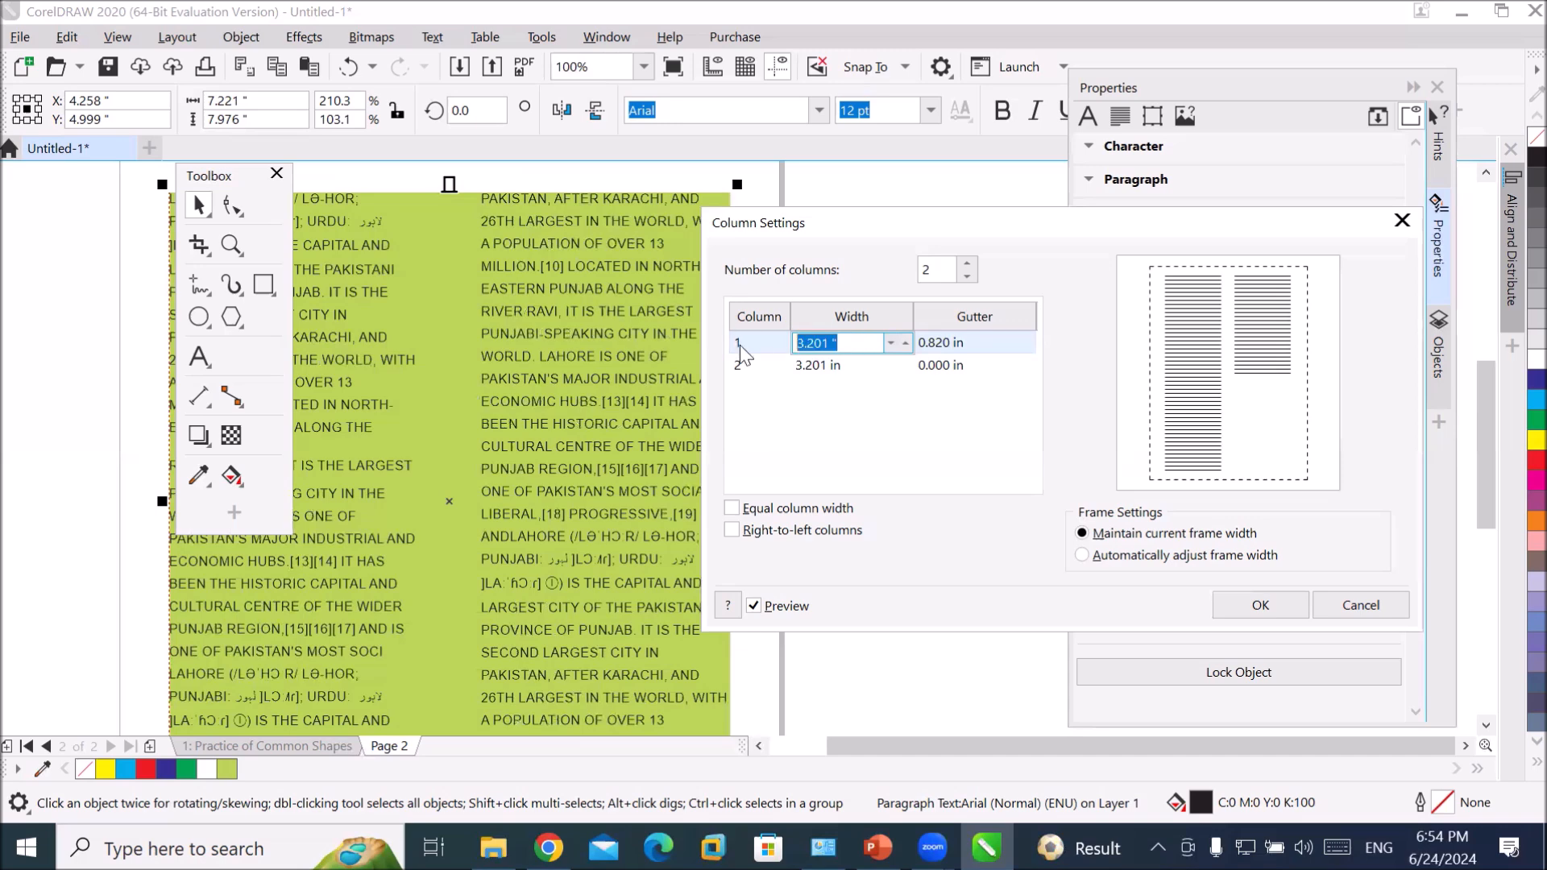
{"action": "type", "text": "2"}
{"action": "left_click", "coordinate": [953, 342]}
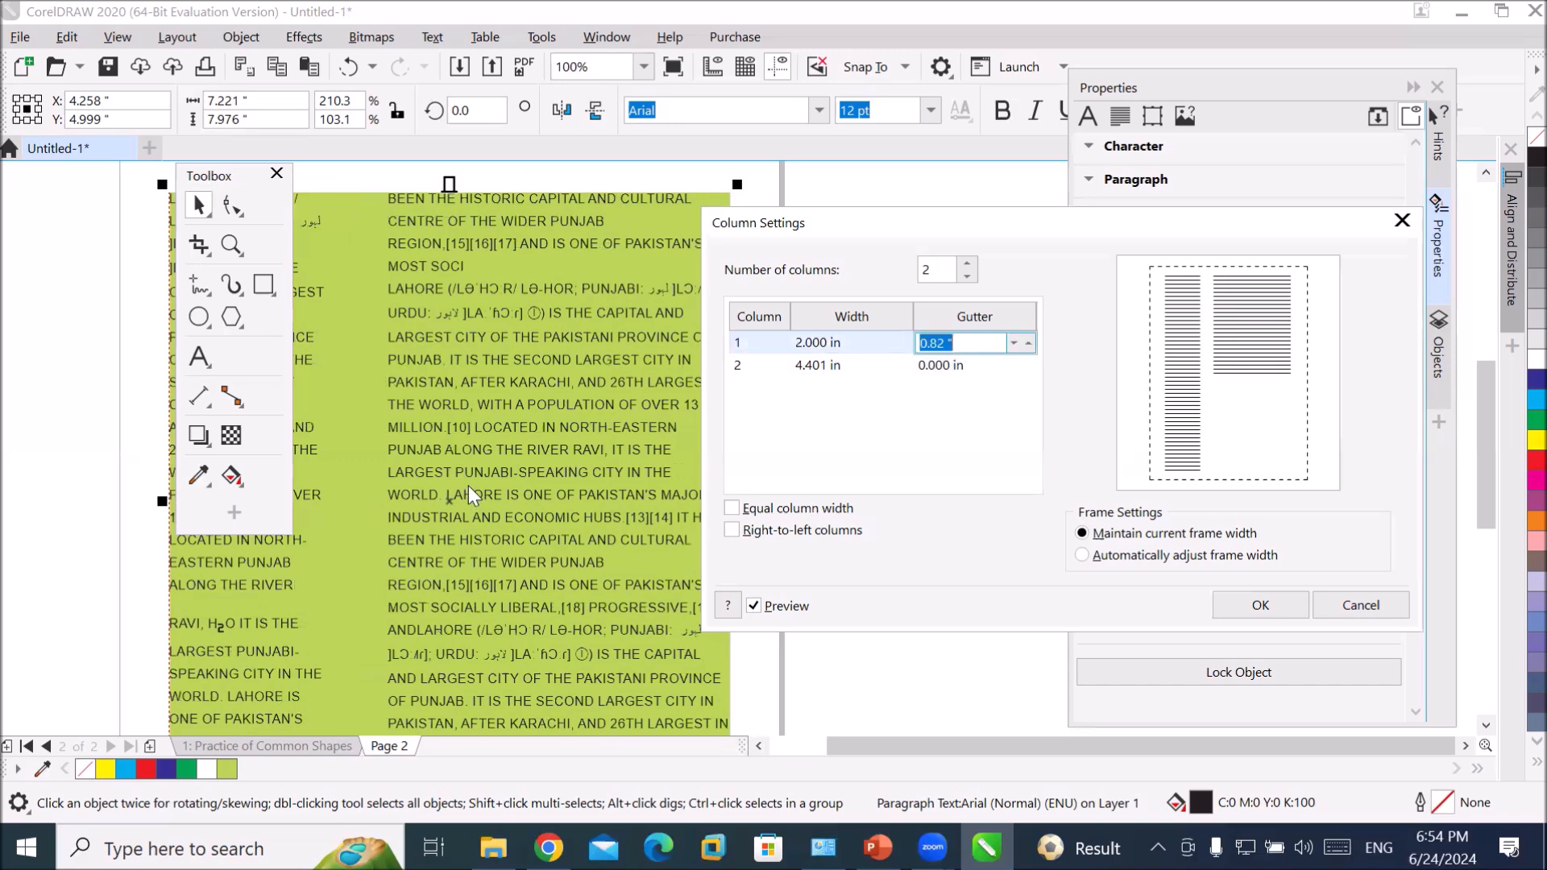
{"action": "key", "text": "Return"}
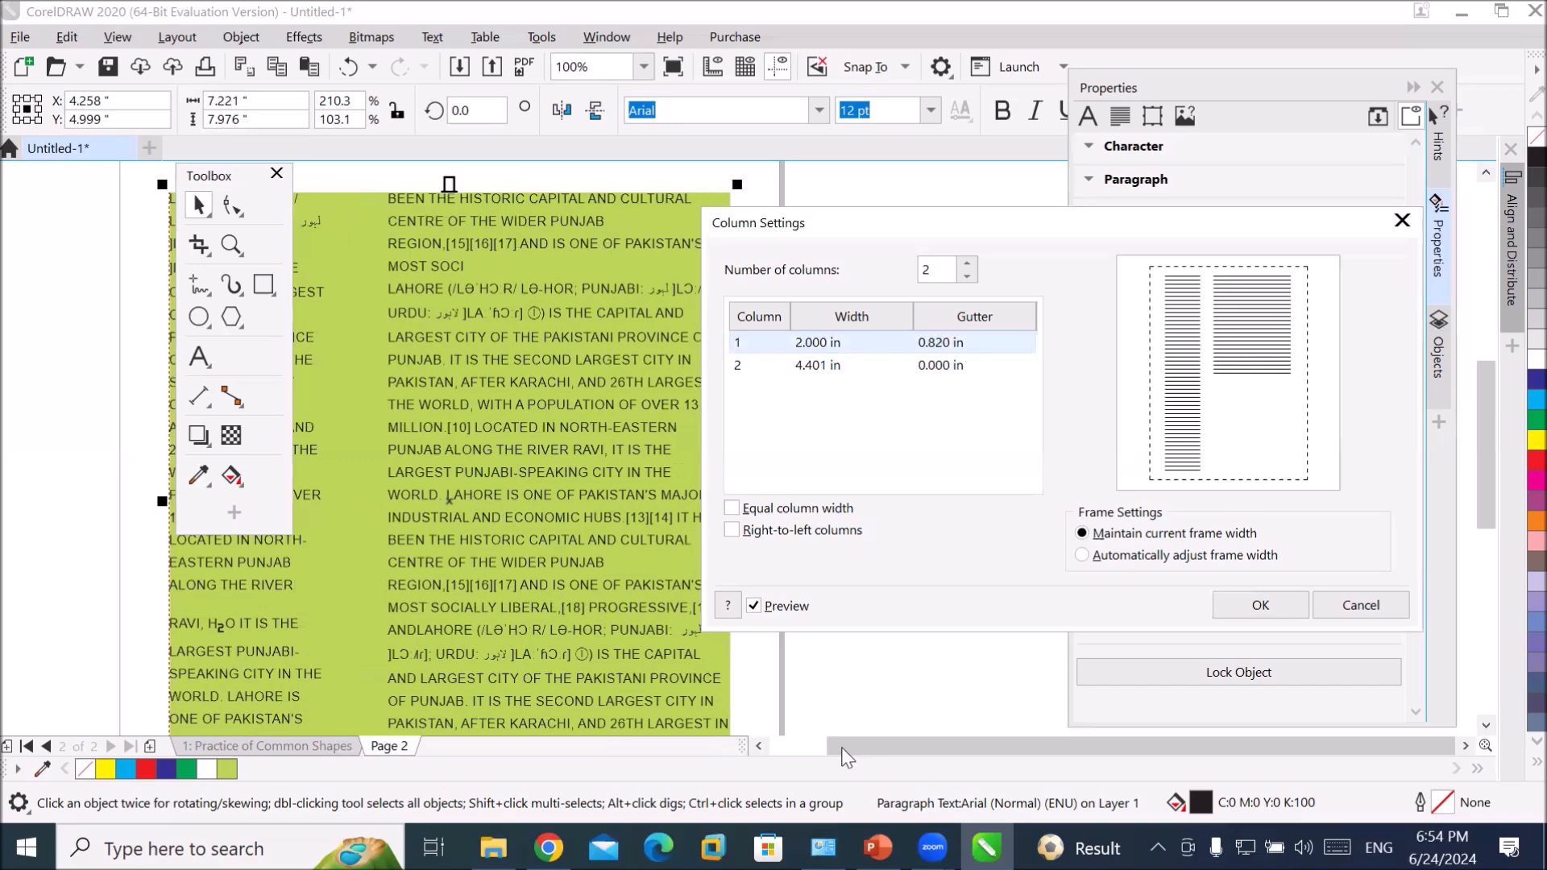
{"action": "left_click", "coordinate": [1243, 611]}
{"action": "scroll", "coordinate": [926, 752], "scroll_direction": "left", "scroll_amount": 3}
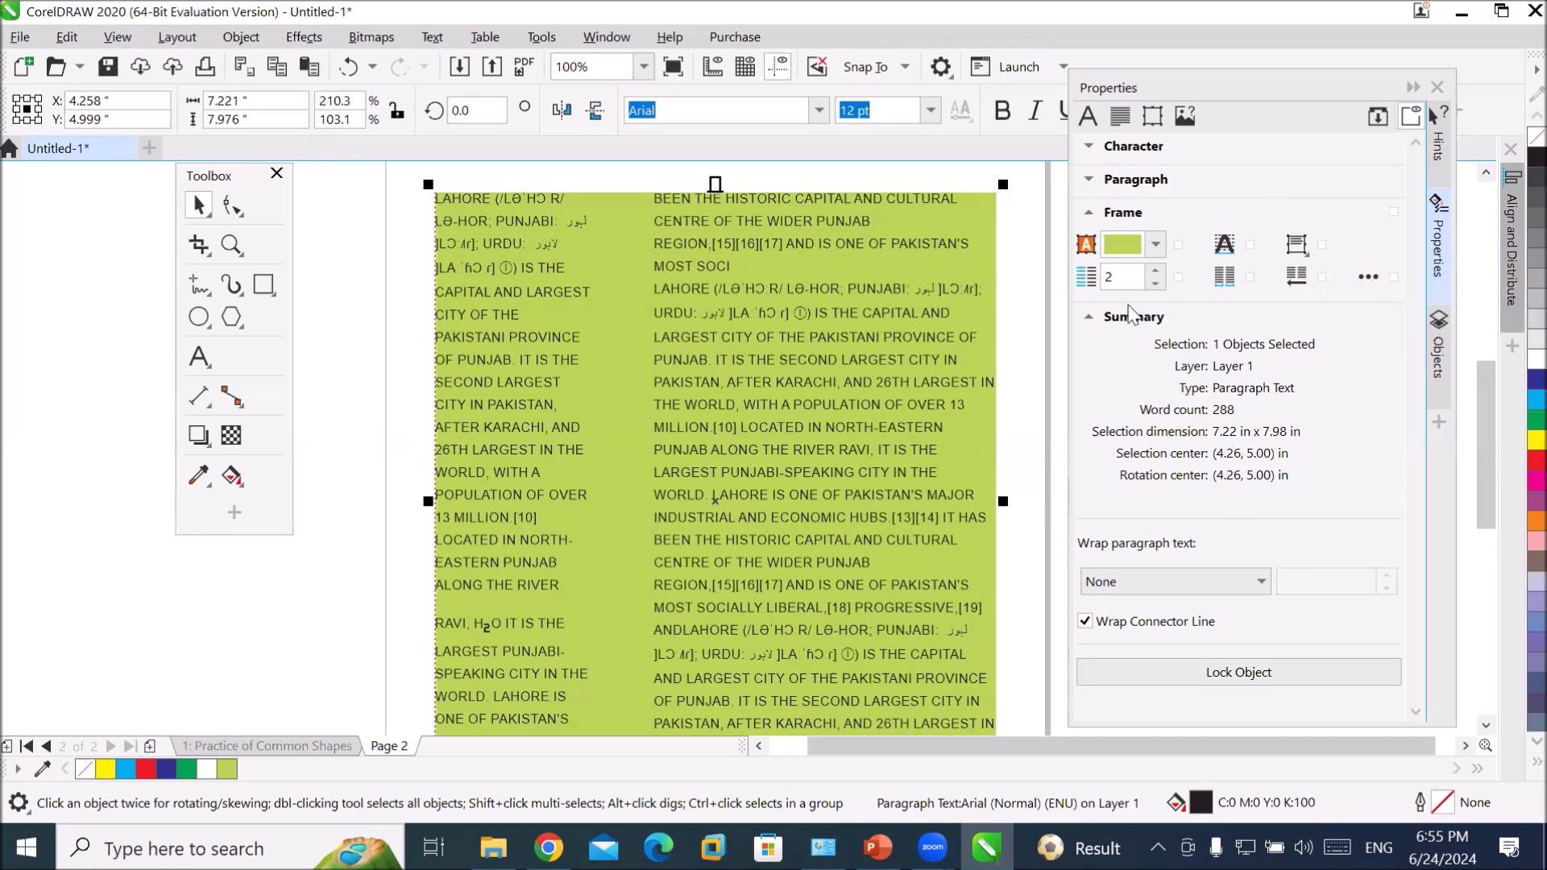
- Return the text frame to one column and fit it, about 7.8 in wide and 3.9 in high, just beneath the Lahore heading
{"action": "left_click", "coordinate": [1155, 283]}
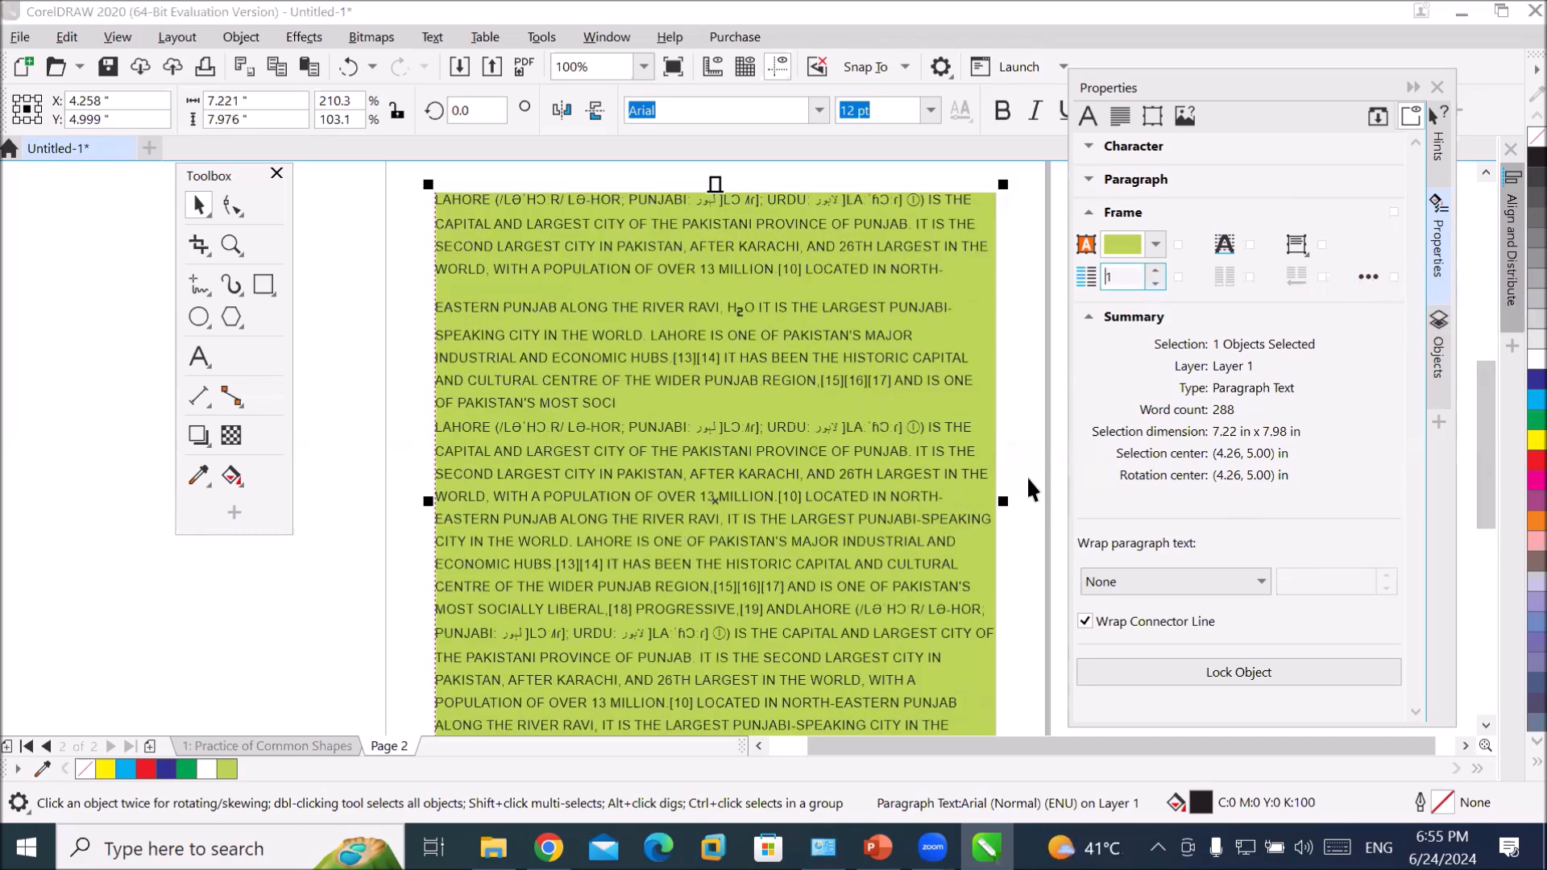
{"action": "scroll", "coordinate": [855, 457], "scroll_direction": "down", "scroll_amount": 3}
{"action": "scroll", "coordinate": [891, 542], "scroll_direction": "up", "scroll_amount": 1}
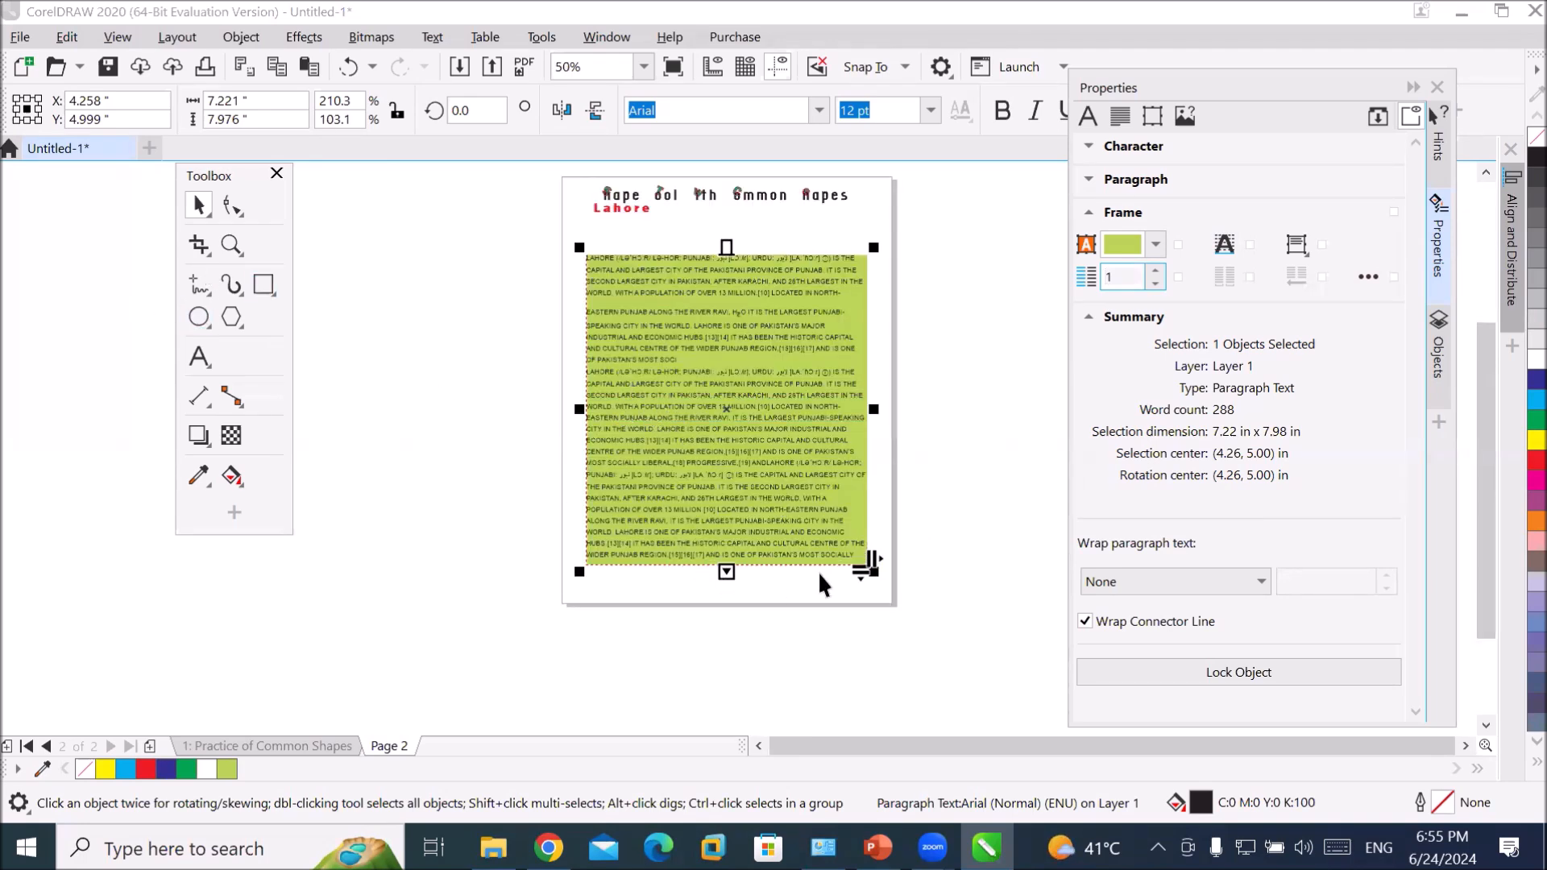
{"action": "left_click_drag", "start_coordinate": [868, 564], "coordinate": [870, 411]}
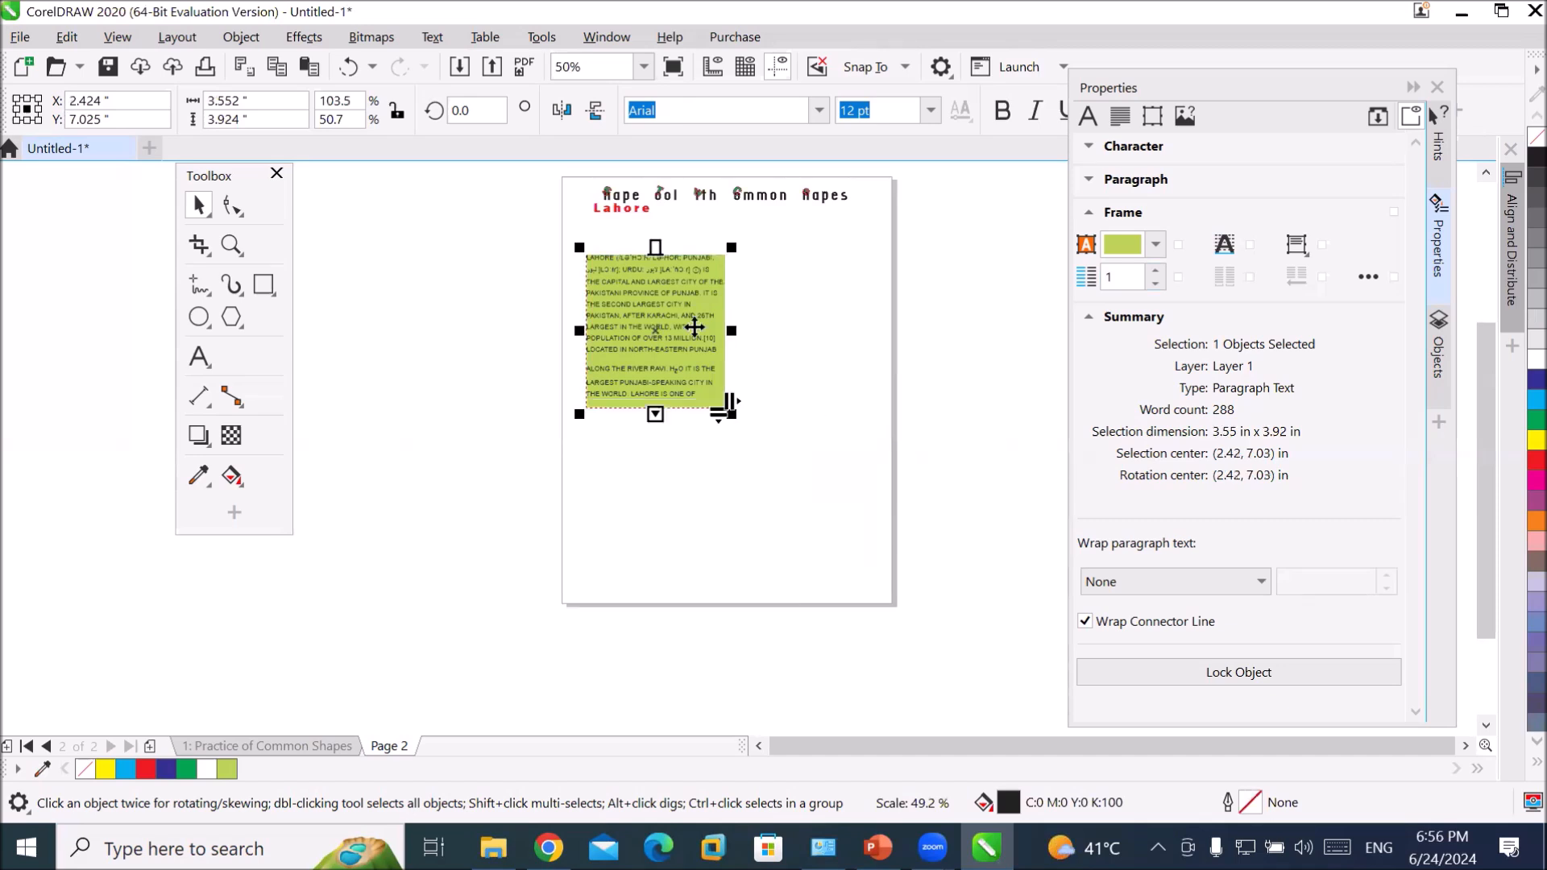
{"action": "left_click_drag", "start_coordinate": [732, 330], "coordinate": [911, 336]}
{"action": "mouse_move", "coordinate": [757, 311]}
{"action": "left_mouse_down"}
{"action": "mouse_move", "coordinate": [741, 307]}
{"action": "mouse_move", "coordinate": [744, 326]}
{"action": "mouse_move", "coordinate": [747, 290]}
{"action": "left_mouse_up"}
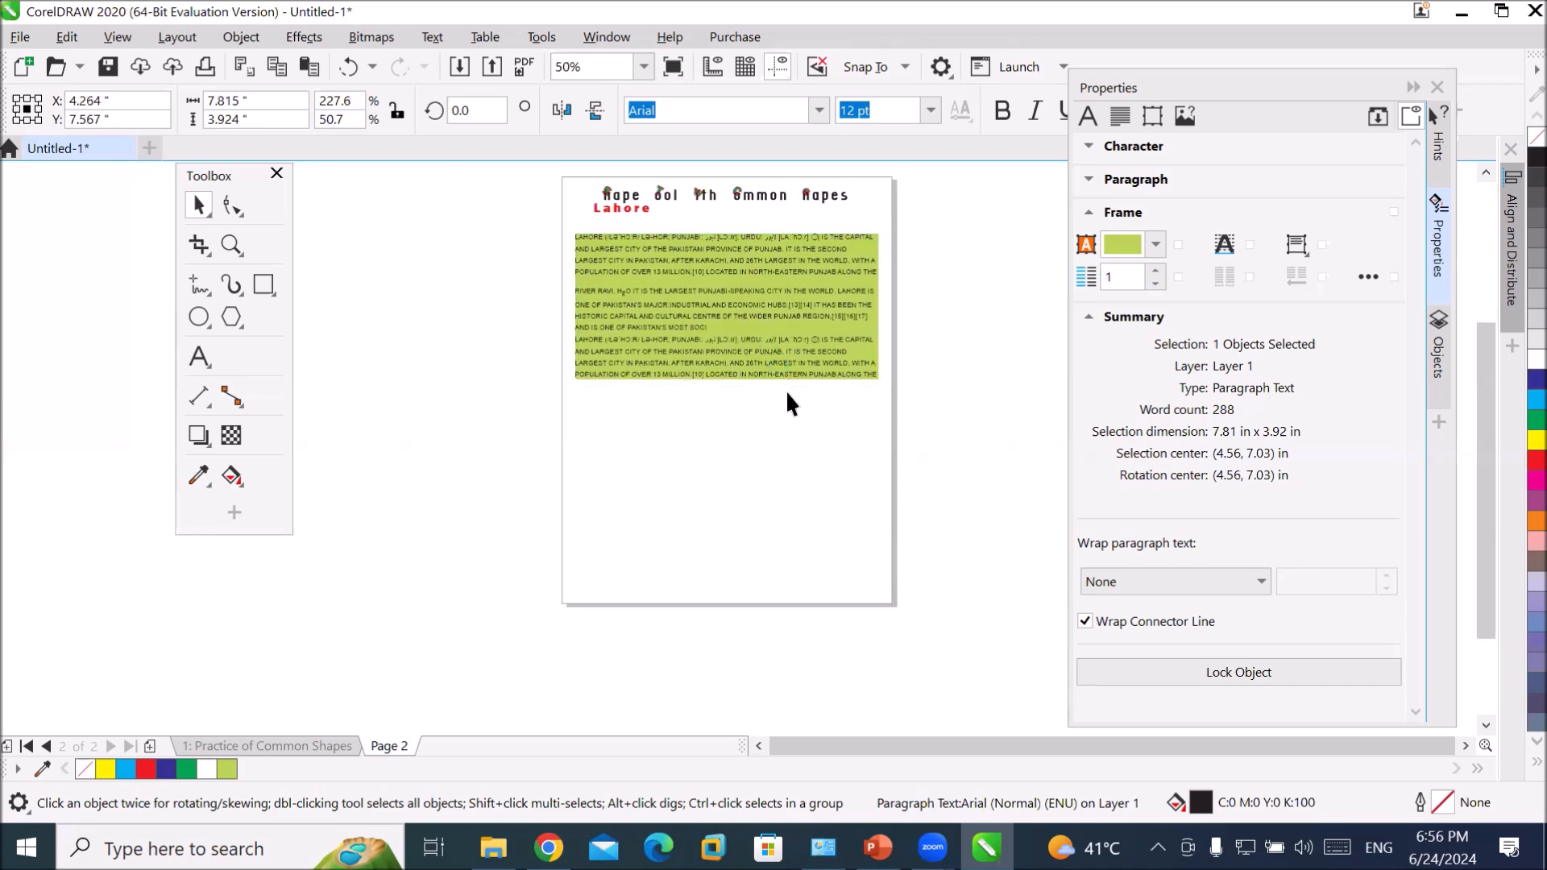
- Remove the background color from the paragraph text frame
{"action": "scroll", "coordinate": [829, 352], "scroll_direction": "up", "scroll_amount": 2}
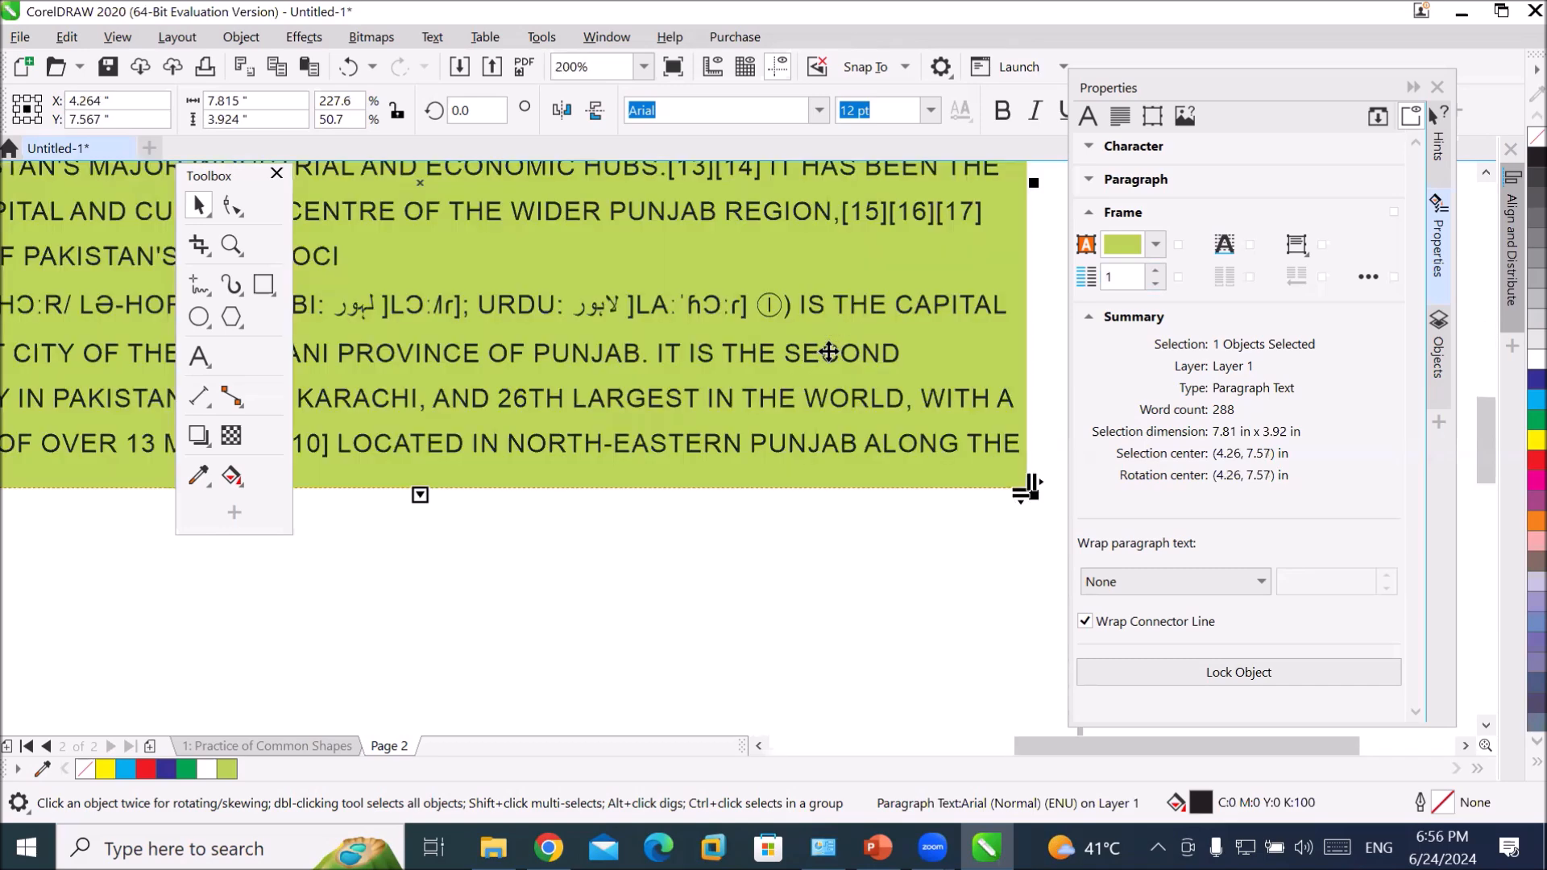
{"action": "scroll", "coordinate": [829, 352], "scroll_direction": "down", "scroll_amount": 1}
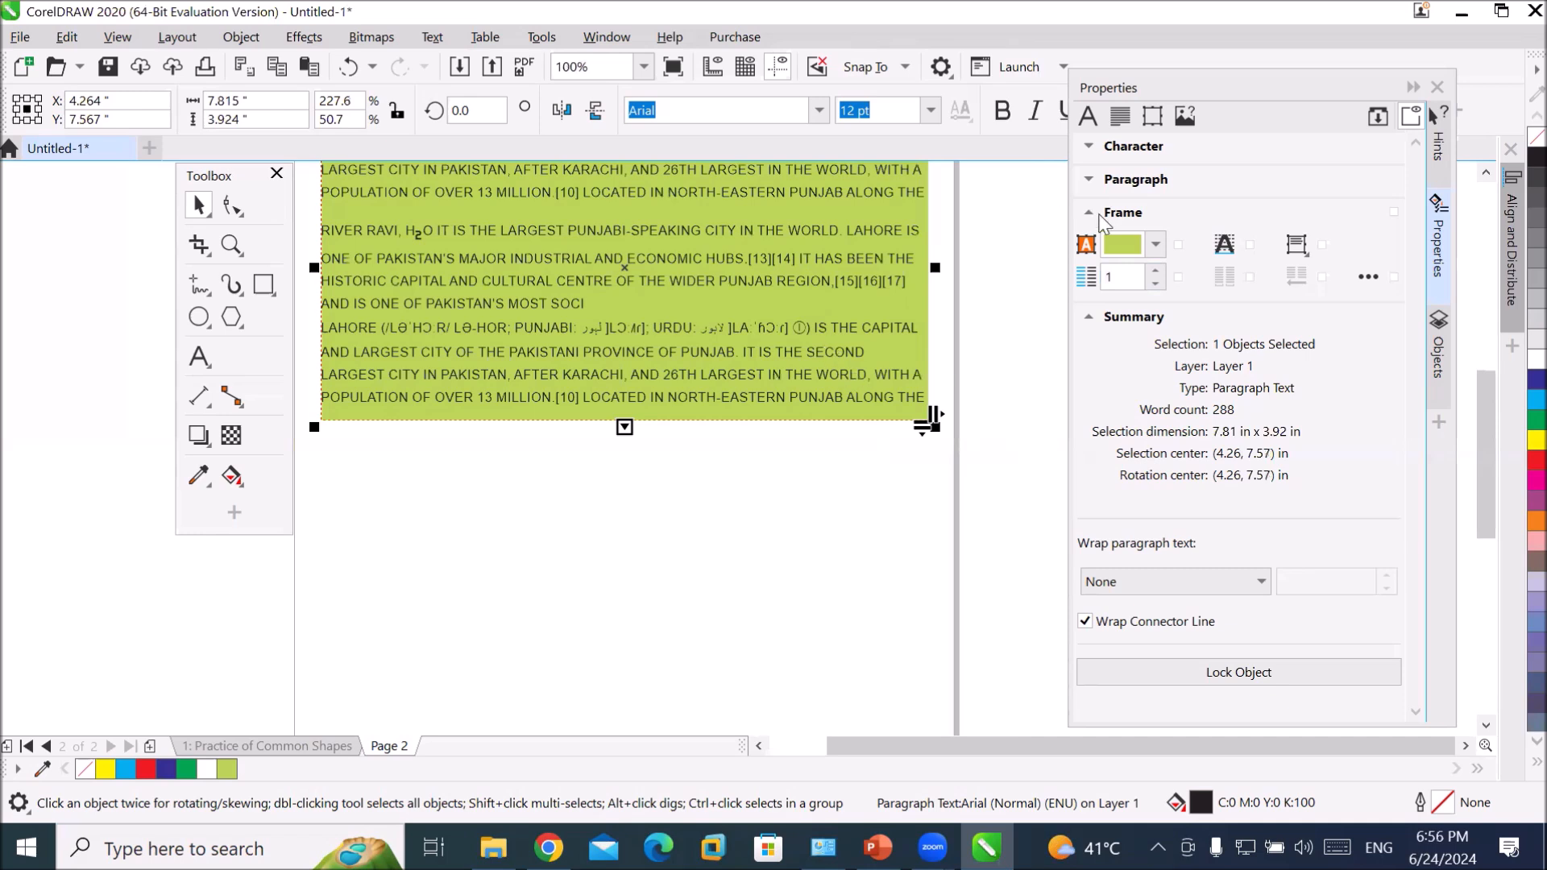
{"action": "left_click", "coordinate": [1151, 245]}
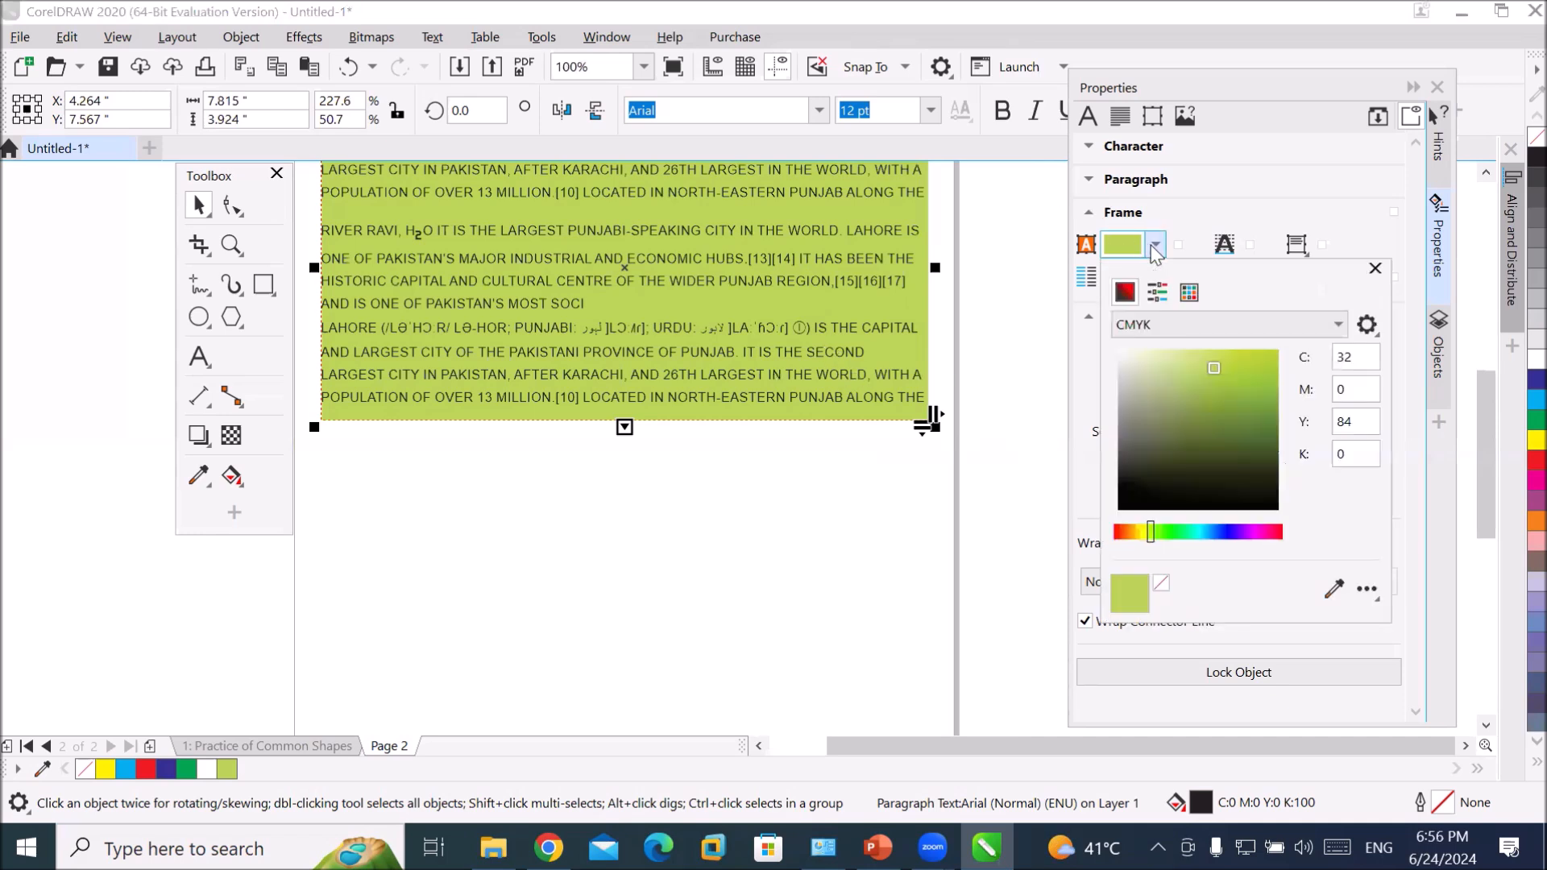
{"action": "left_click", "coordinate": [1153, 244]}
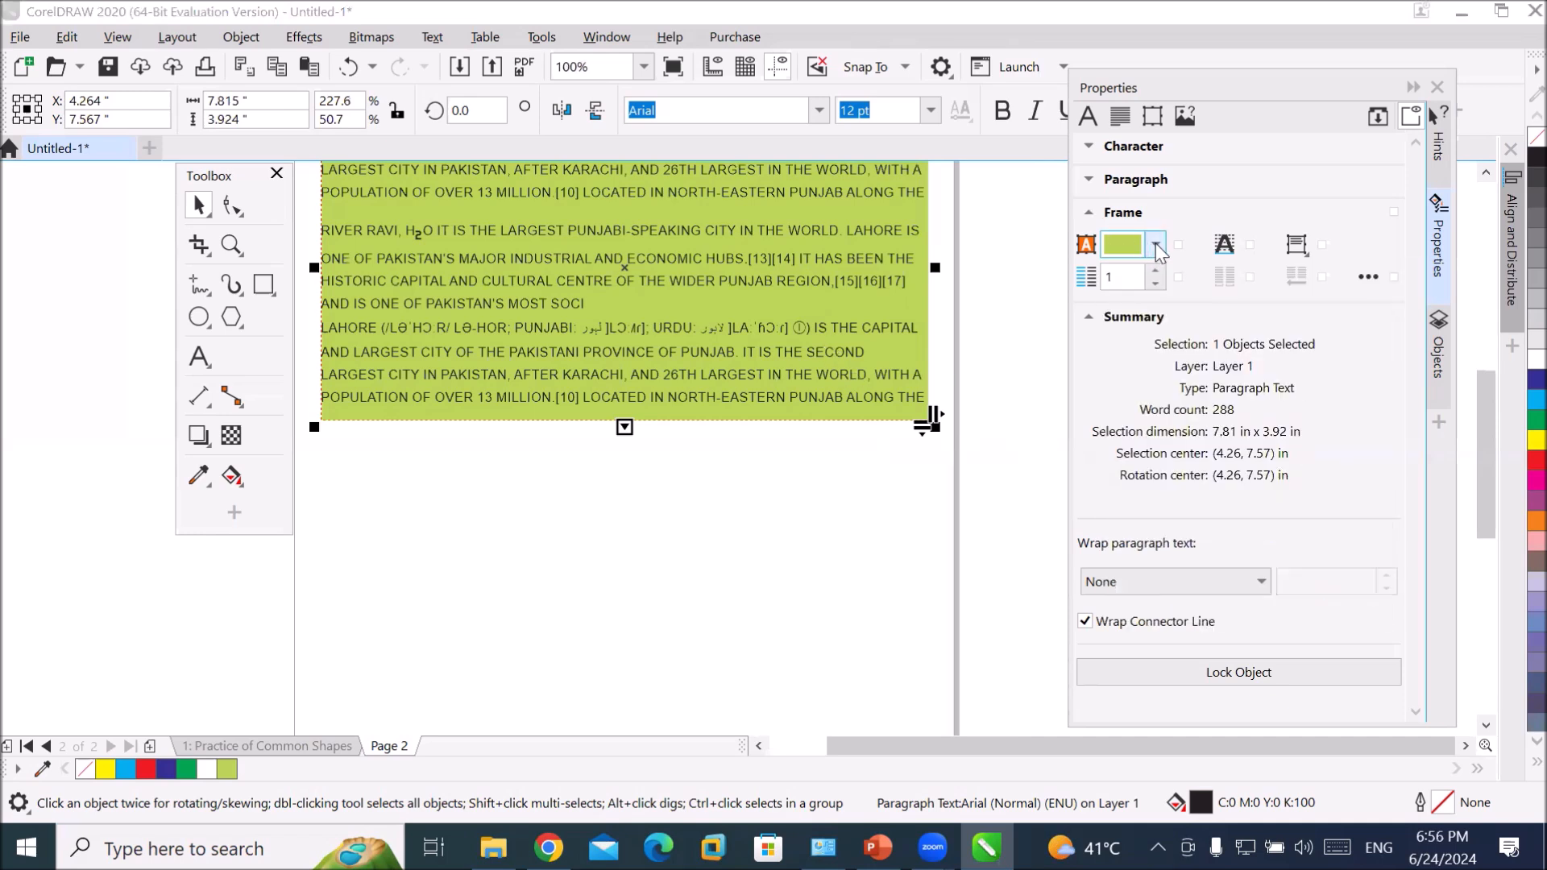
{"action": "left_click", "coordinate": [1156, 244]}
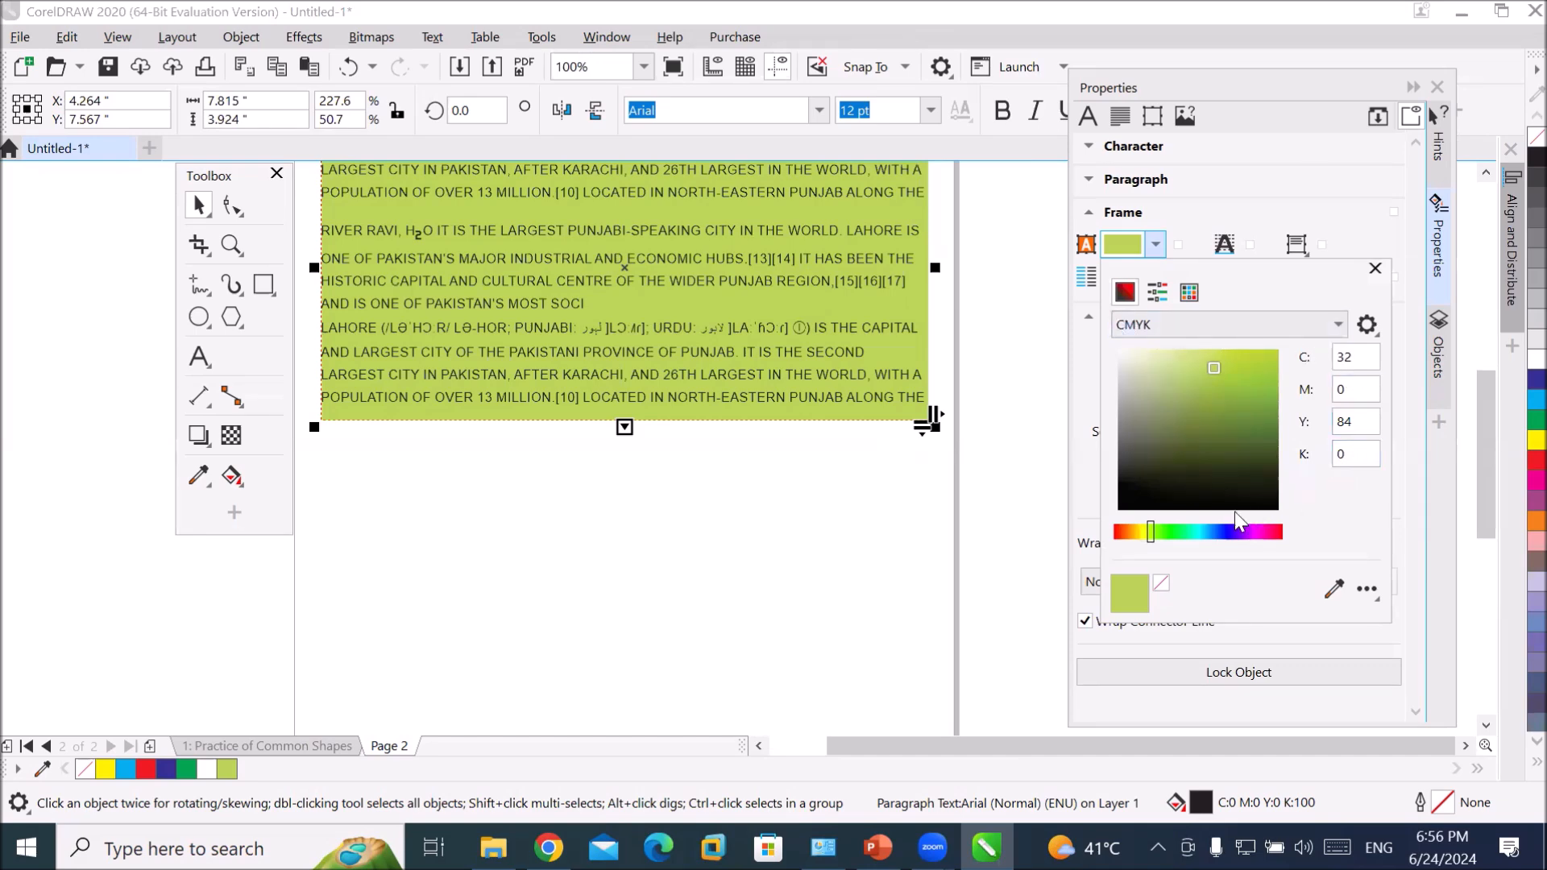
{"action": "left_click", "coordinate": [1161, 583]}
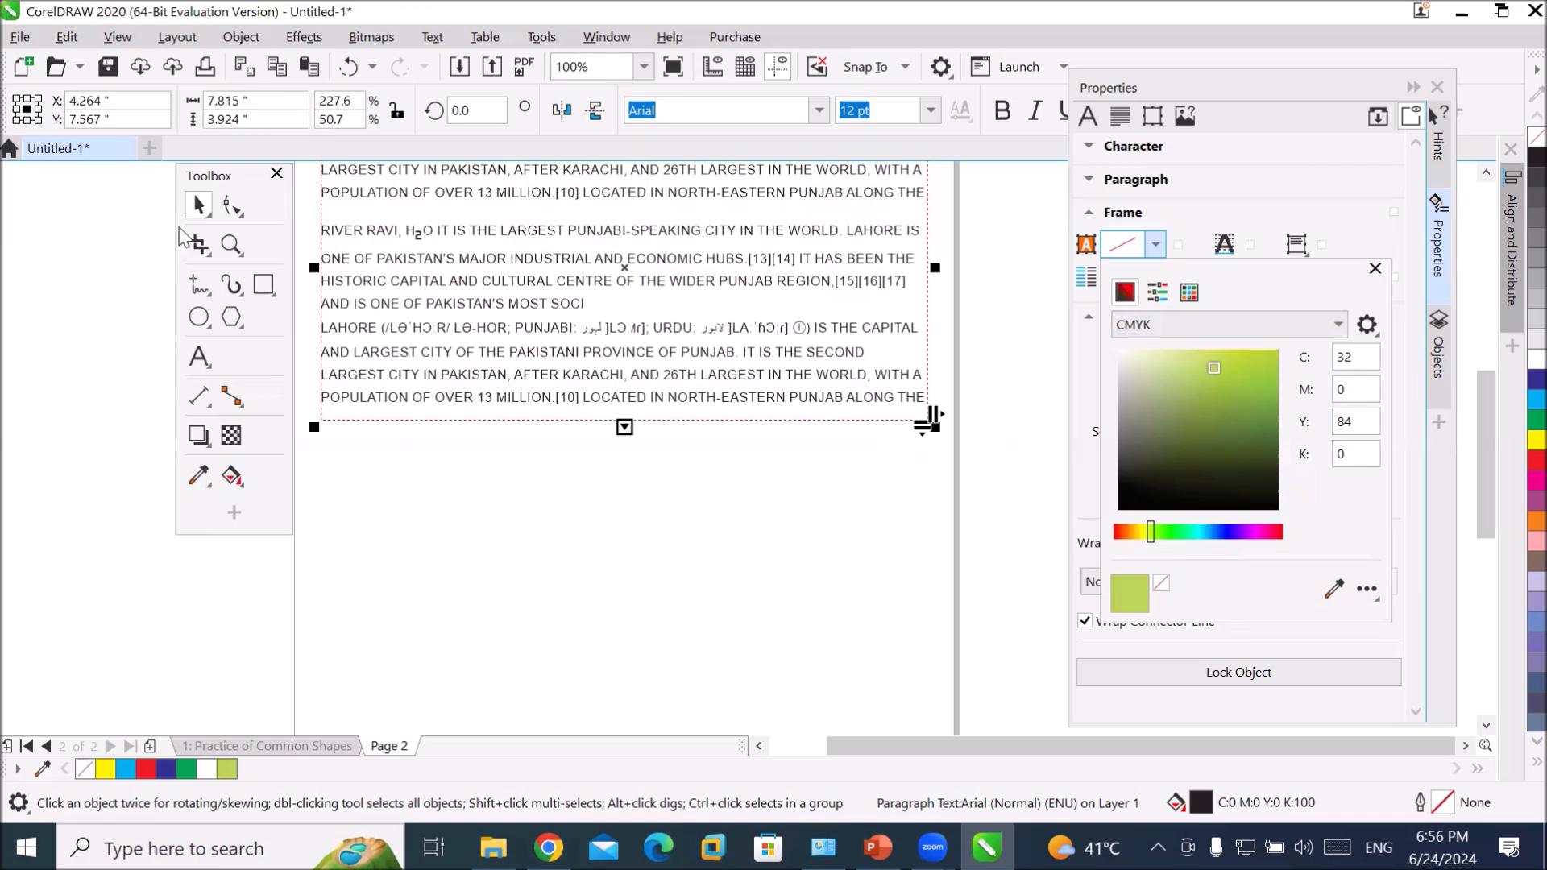
{"action": "left_click", "coordinate": [478, 469]}
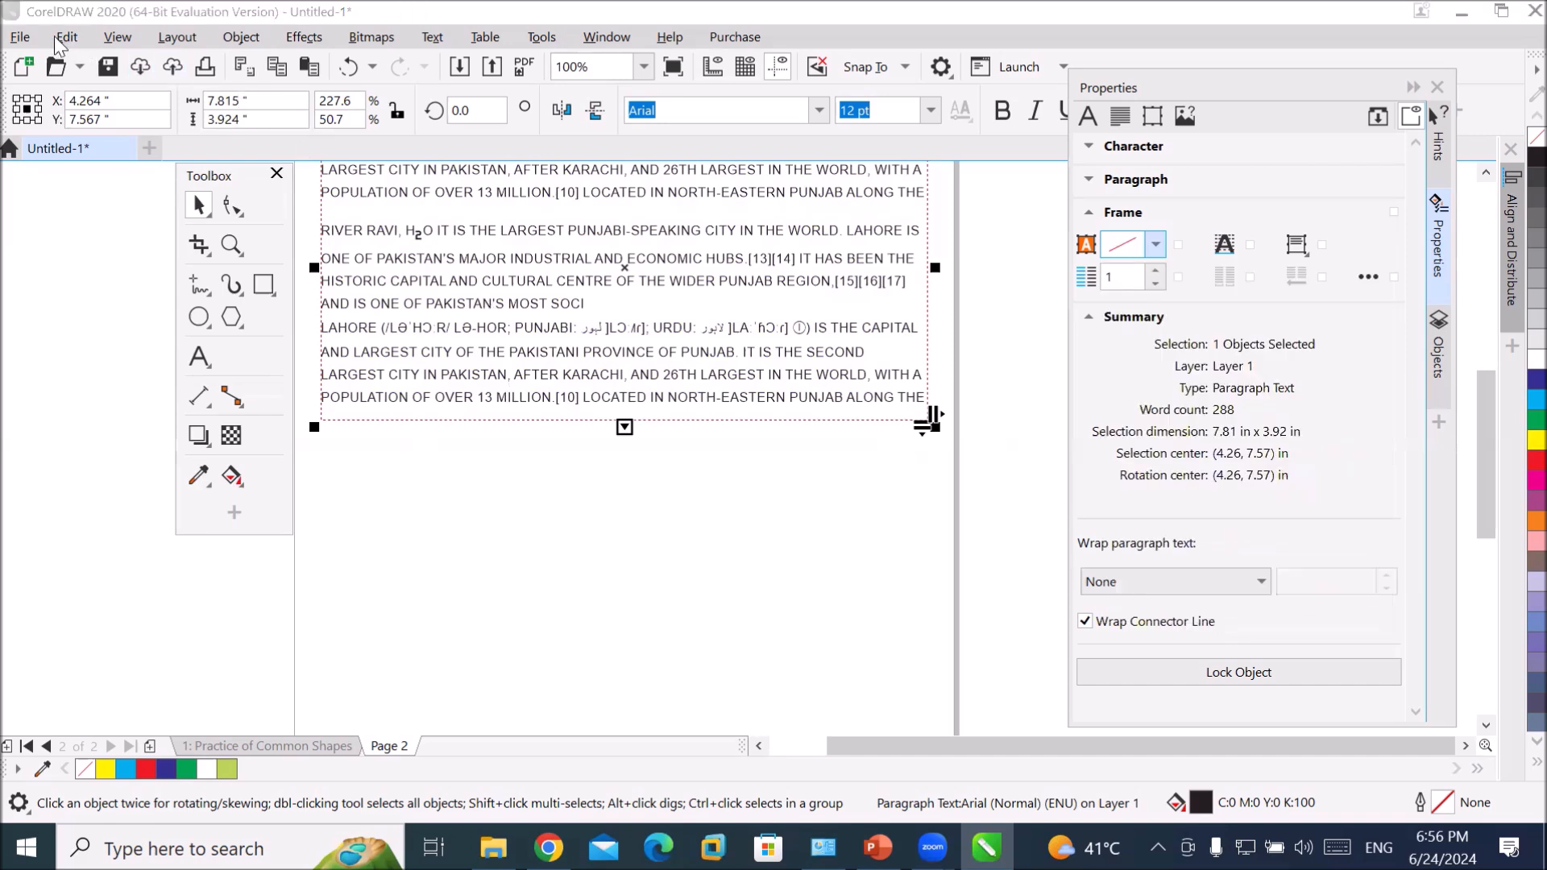
- Import the photo of two men at a laptop and place it just below the text frame, about 2.9 in wide
{"action": "left_click", "coordinate": [20, 37]}
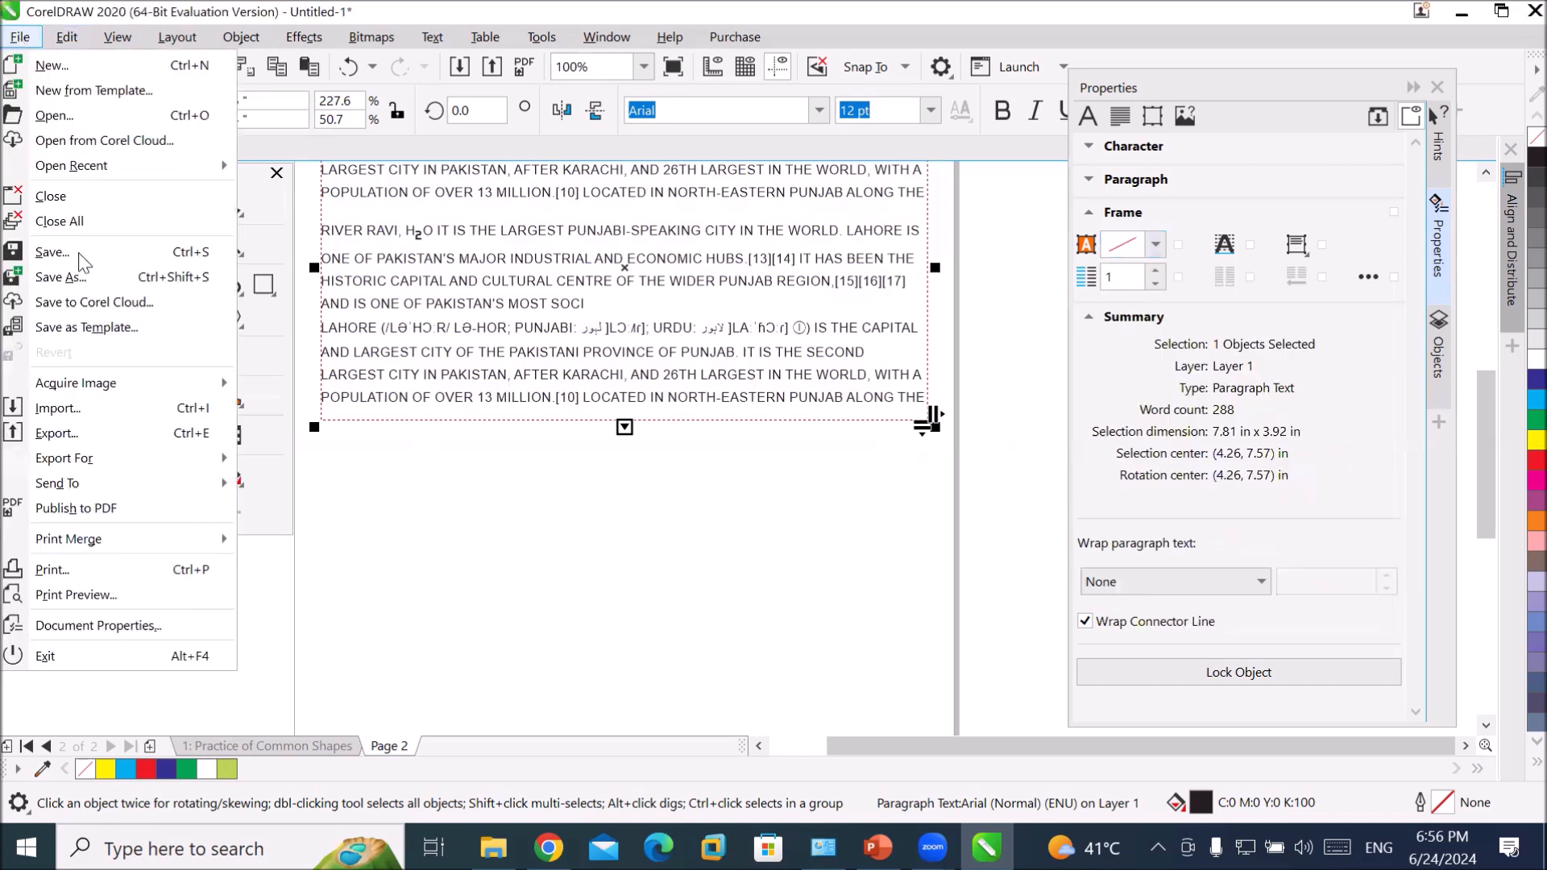
{"action": "left_click", "coordinate": [79, 415]}
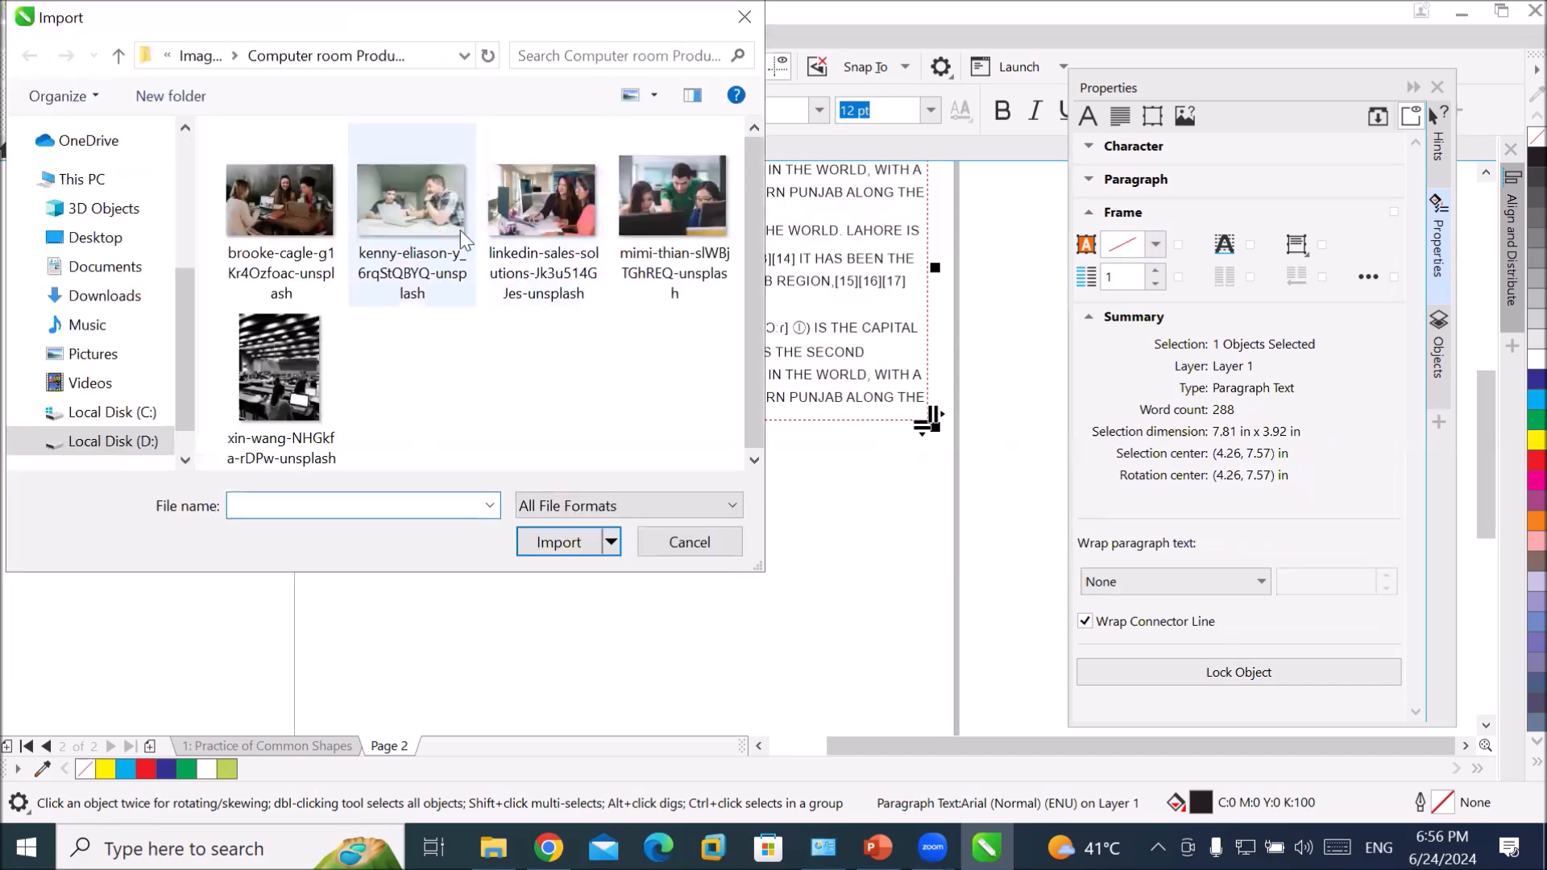
{"action": "double_click", "coordinate": [428, 228]}
{"action": "left_click_drag", "start_coordinate": [325, 432], "coordinate": [955, 588]}
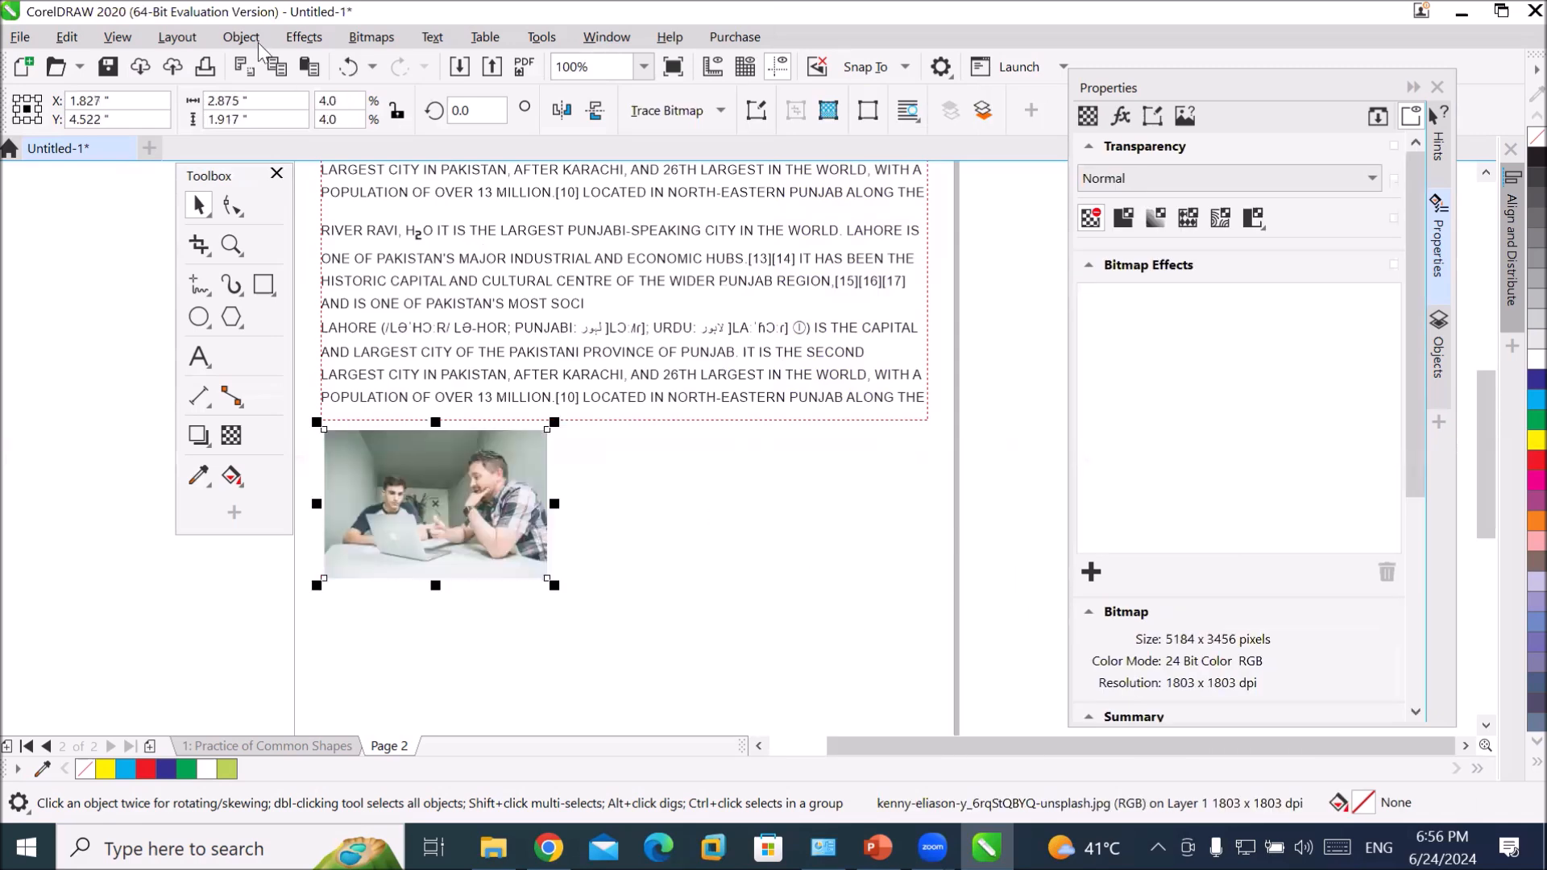
- Import the photo of three people at monitors, about 2.7 in wide, and line both photos up side by side beneath the text frame
{"action": "left_click", "coordinate": [20, 37]}
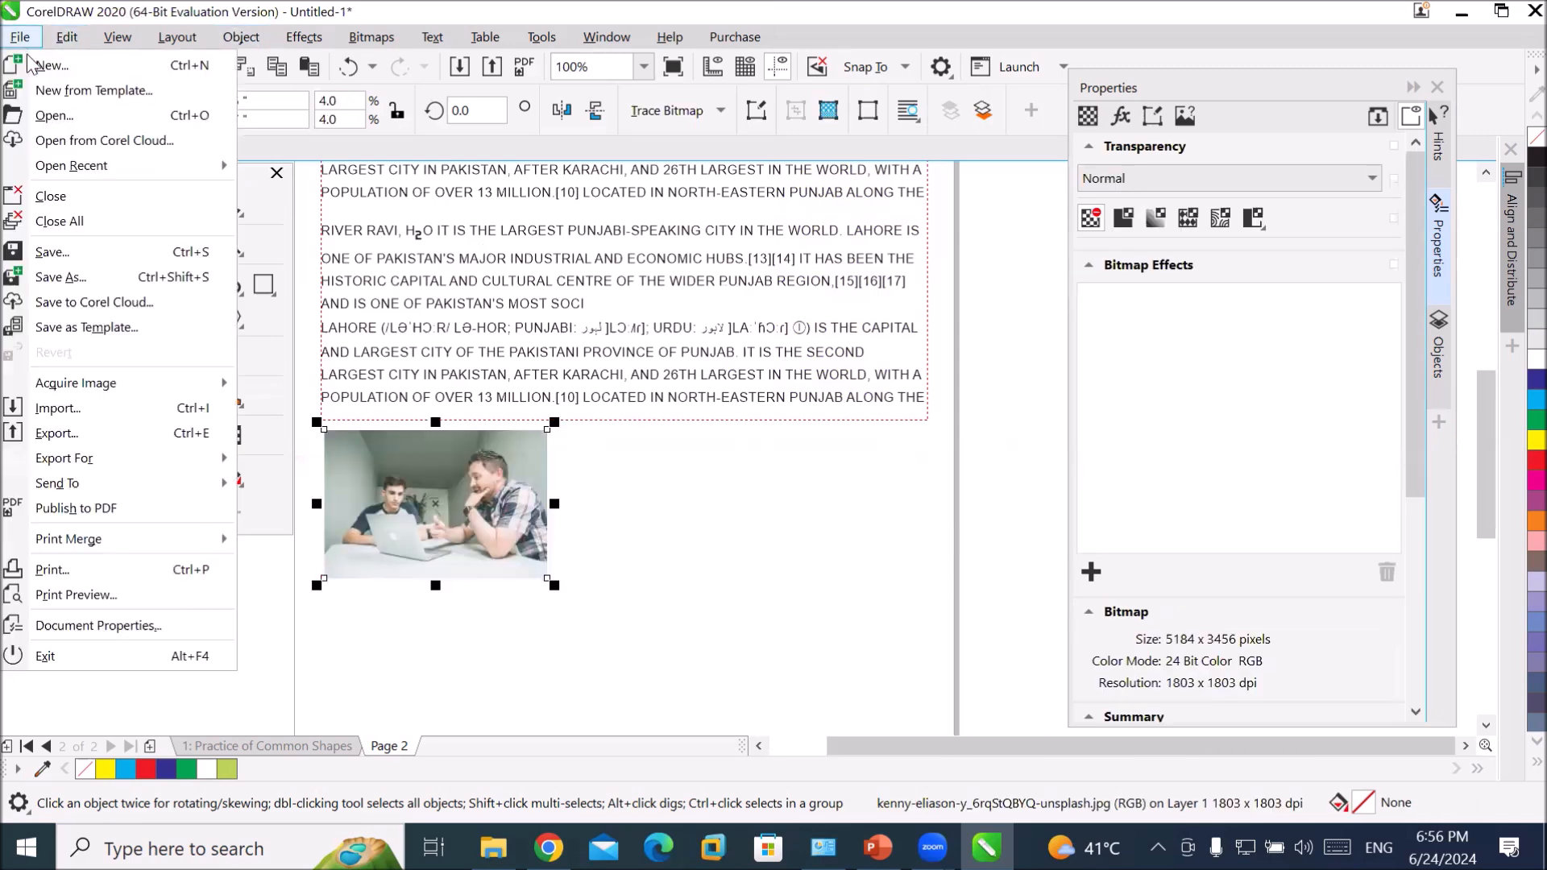
{"action": "left_click", "coordinate": [56, 409]}
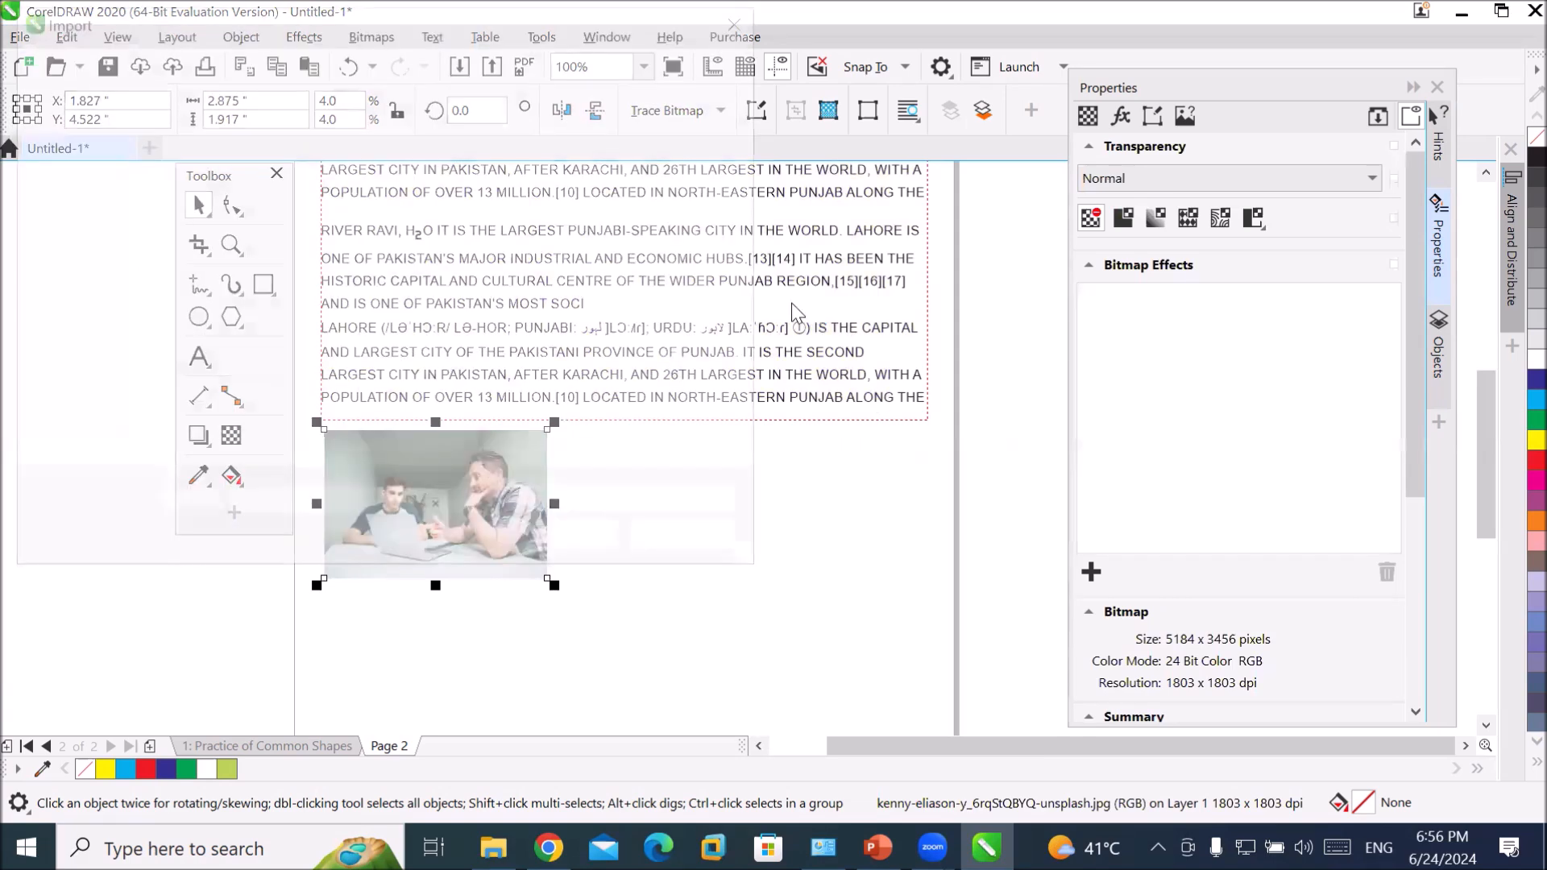
{"action": "left_click", "coordinate": [702, 278]}
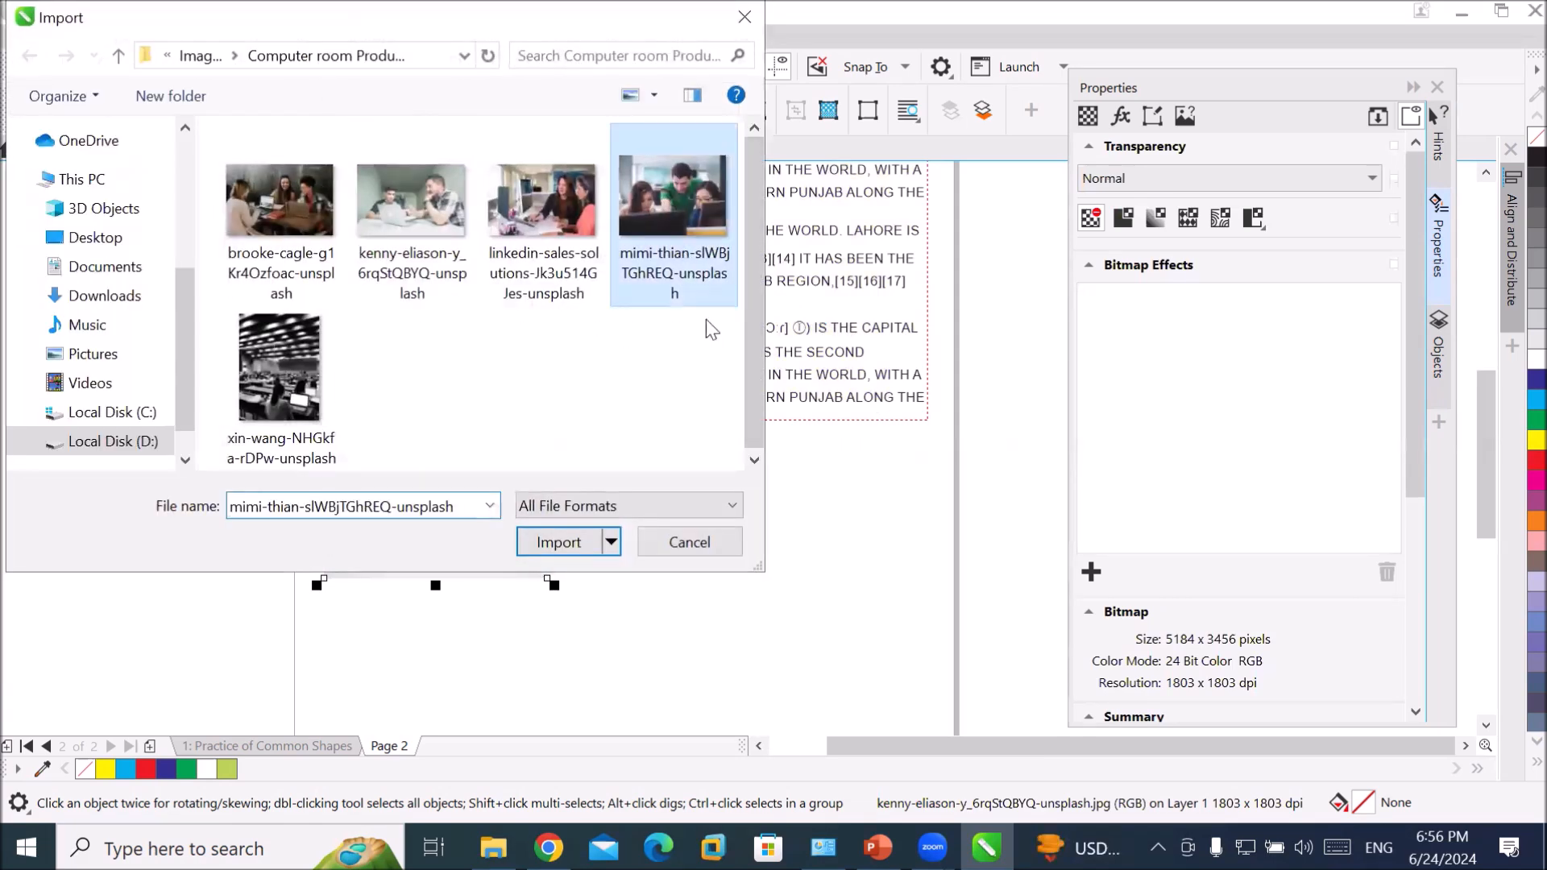
{"action": "left_click", "coordinate": [554, 542]}
{"action": "left_click_drag", "start_coordinate": [649, 435], "coordinate": [694, 469]}
{"action": "left_click_drag", "start_coordinate": [903, 573], "coordinate": [938, 590]}
{"action": "left_click_drag", "start_coordinate": [757, 520], "coordinate": [764, 510]}
{"action": "left_click_drag", "start_coordinate": [478, 517], "coordinate": [491, 511]}
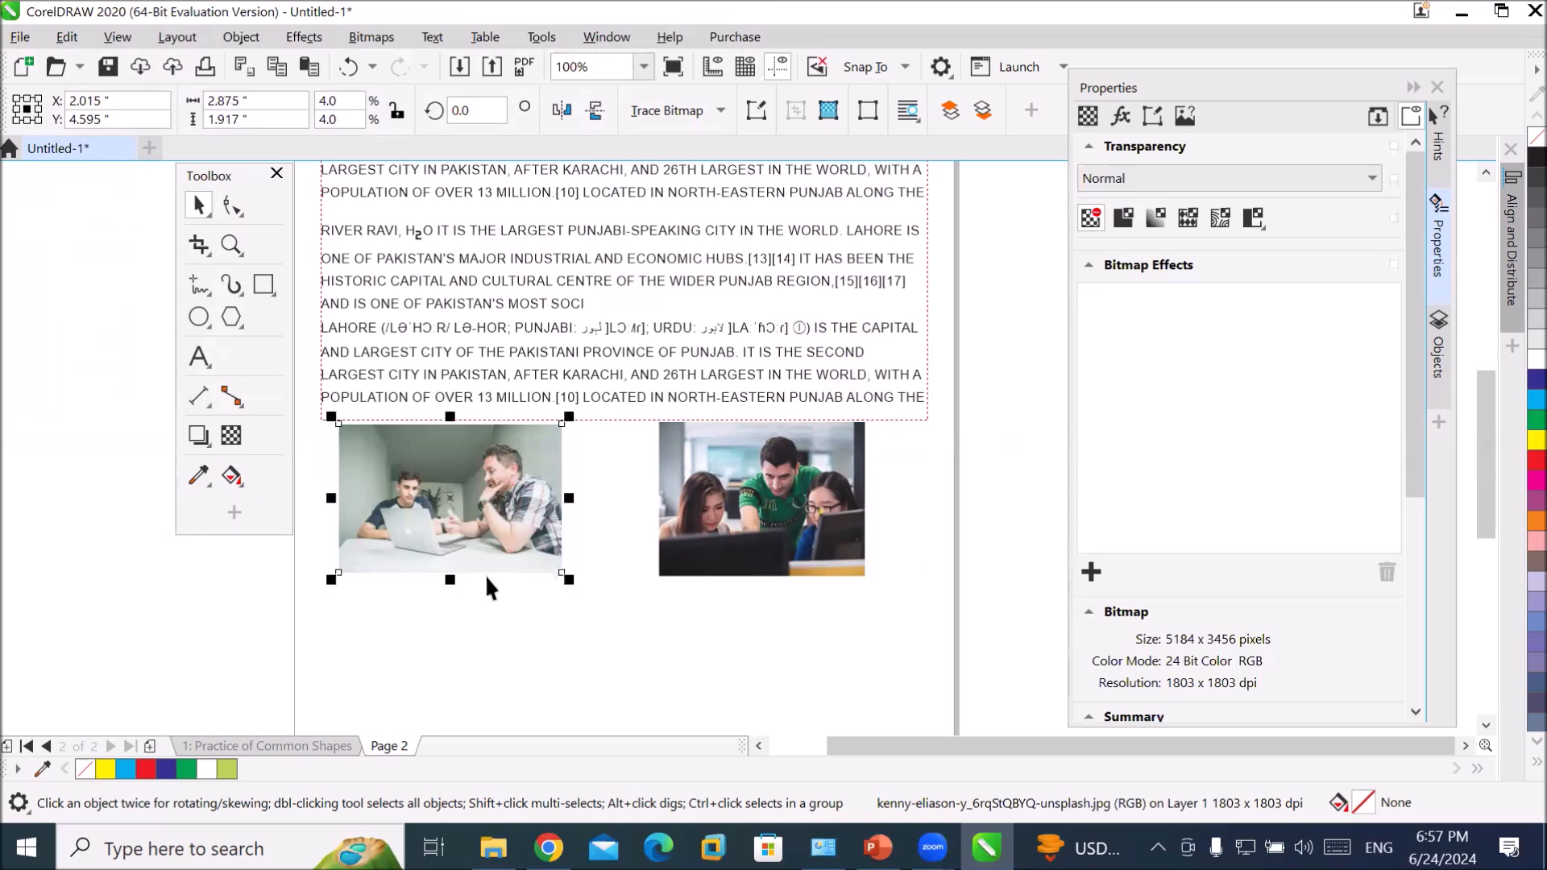
- Shift the text frame up beneath the Lahore heading and flow its overflow text into a new full-width frame below the photos
{"action": "scroll", "coordinate": [929, 624], "scroll_direction": "down", "scroll_amount": 2}
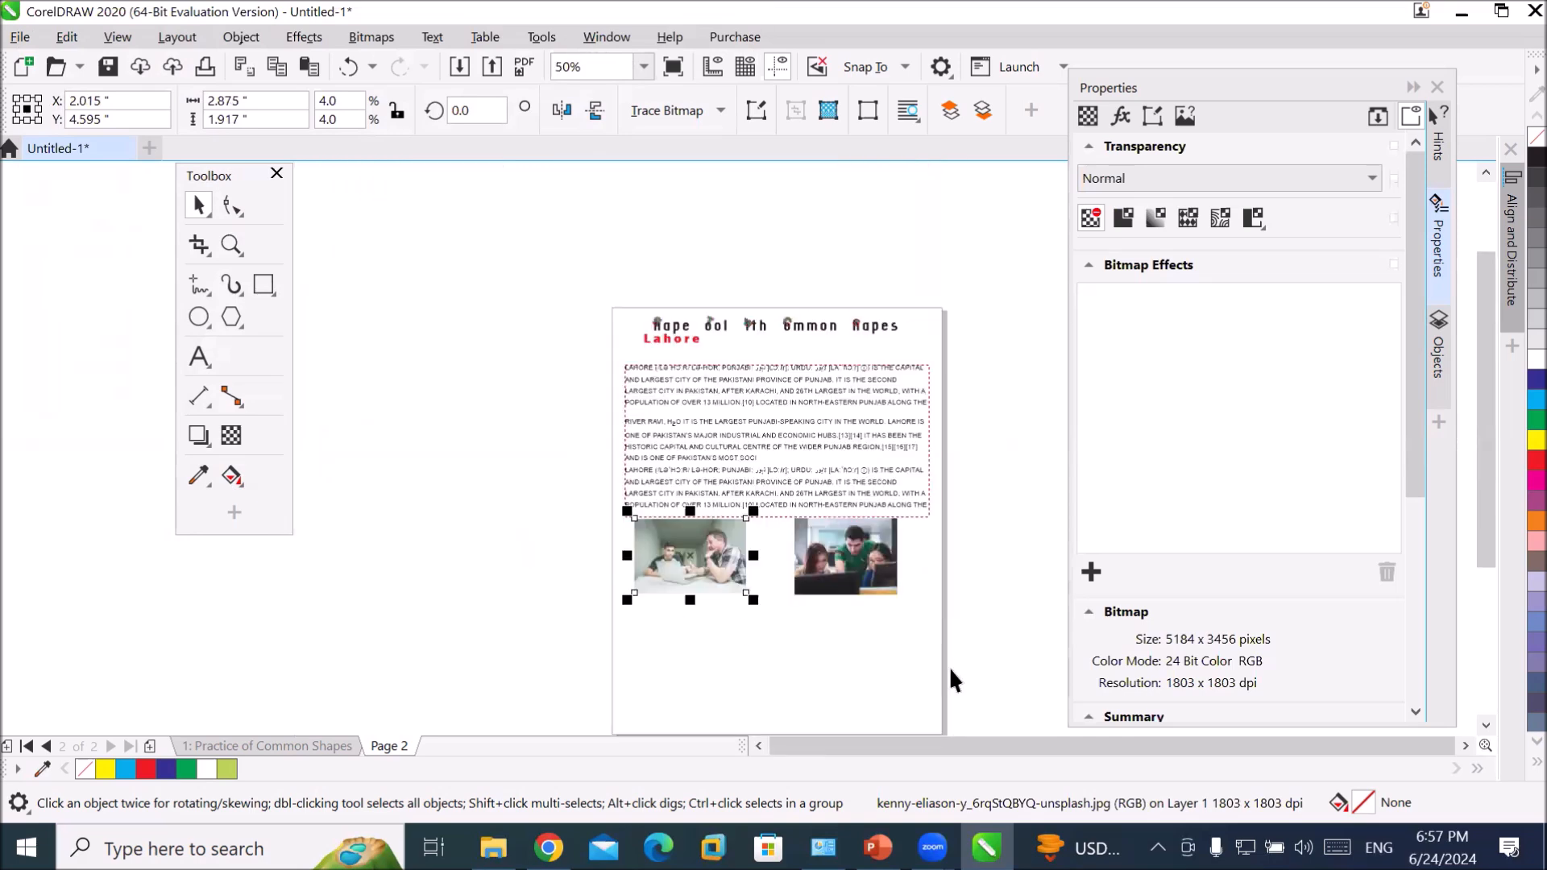
{"action": "left_click_drag", "start_coordinate": [1473, 525], "coordinate": [1481, 556]}
{"action": "mouse_move", "coordinate": [766, 399]}
{"action": "left_mouse_down"}
{"action": "mouse_move", "coordinate": [768, 383]}
{"action": "mouse_move", "coordinate": [762, 398]}
{"action": "left_mouse_up"}
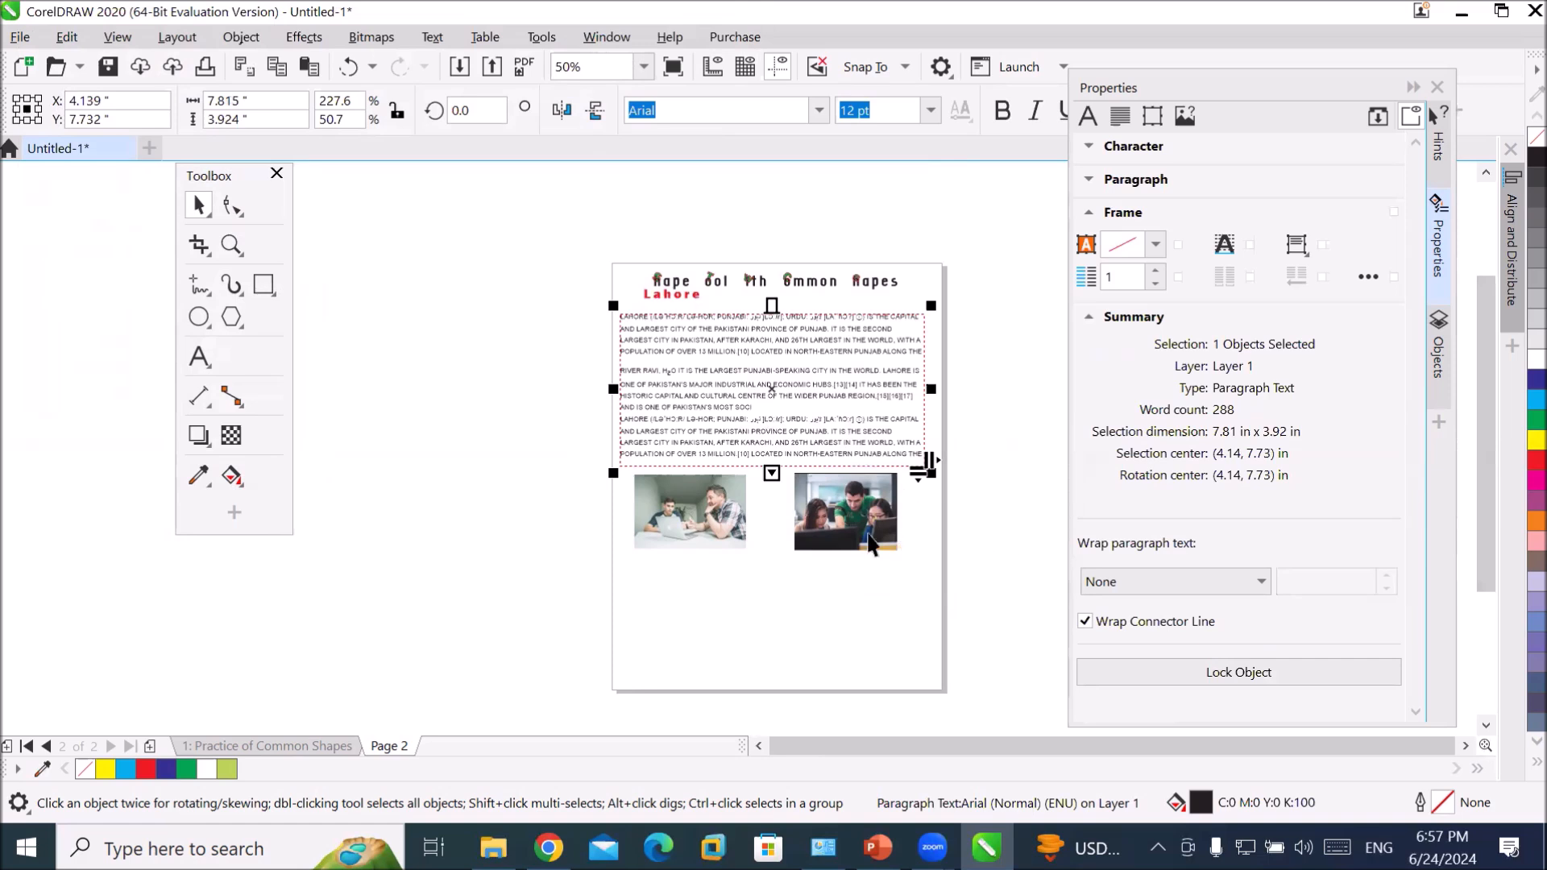
{"action": "left_click", "coordinate": [772, 473]}
{"action": "left_click_drag", "start_coordinate": [623, 574], "coordinate": [927, 686]}
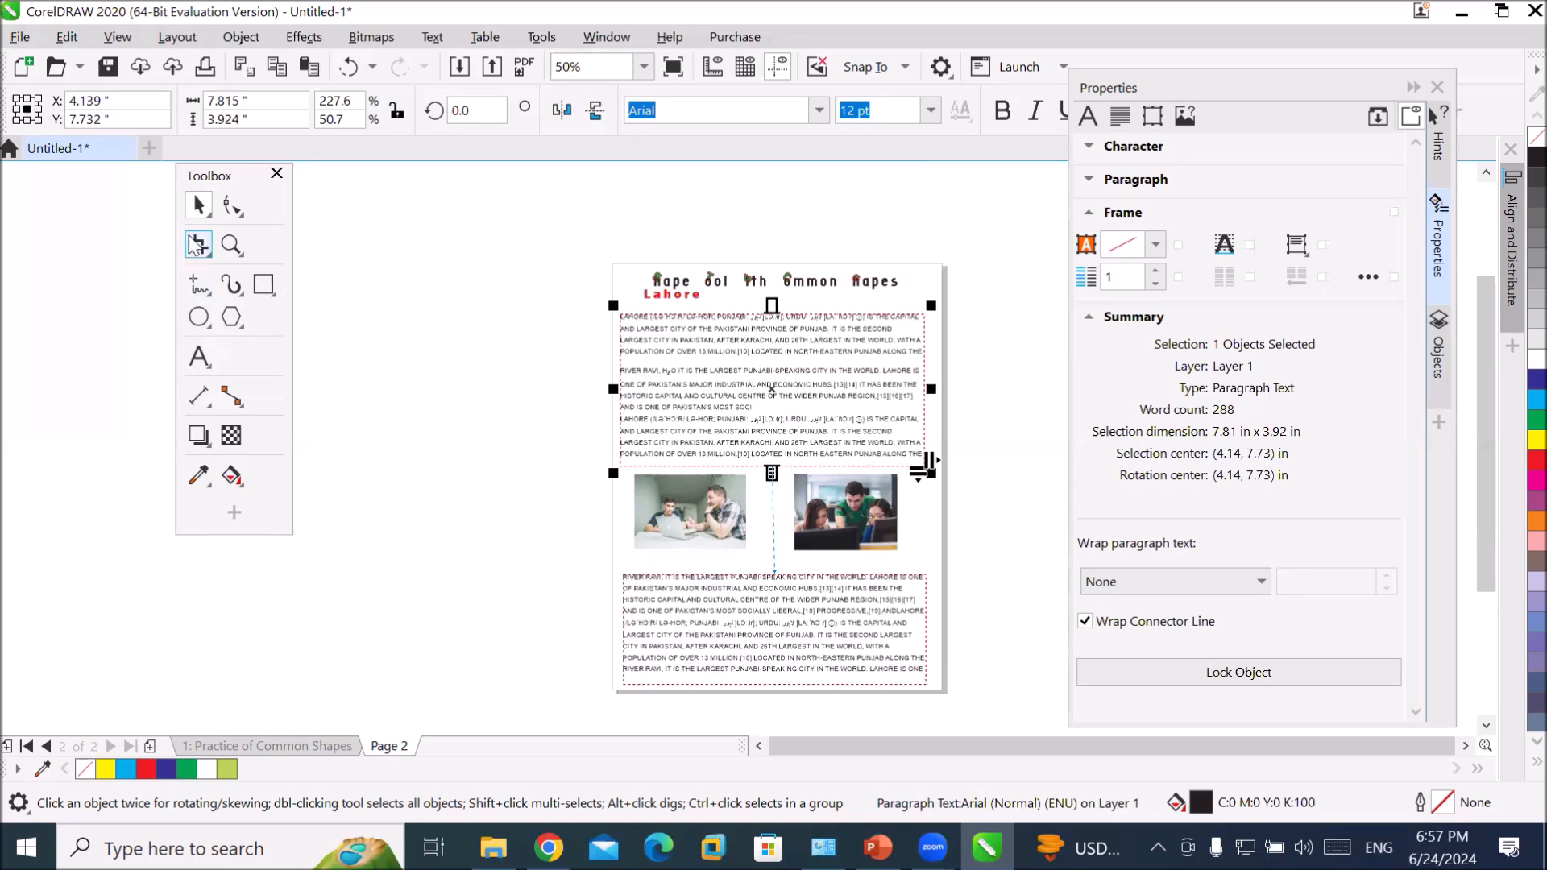
{"action": "left_click", "coordinate": [474, 440]}
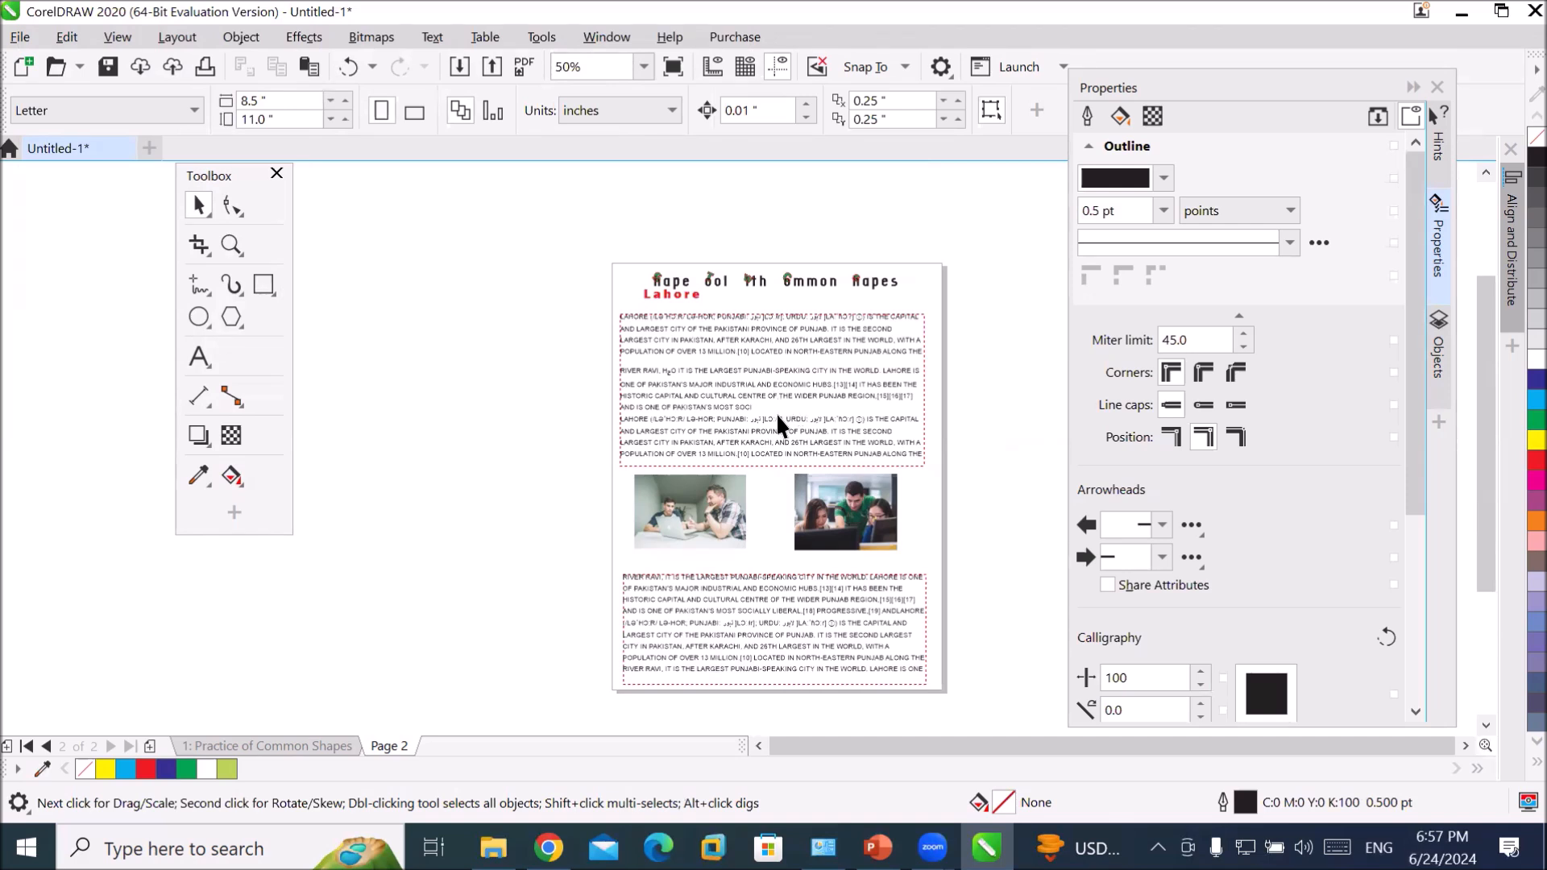
- Narrow the upper text frame to about 3.8 in, then move the laptop photo beside it and the three-person photo beneath it
{"action": "left_click", "coordinate": [822, 405]}
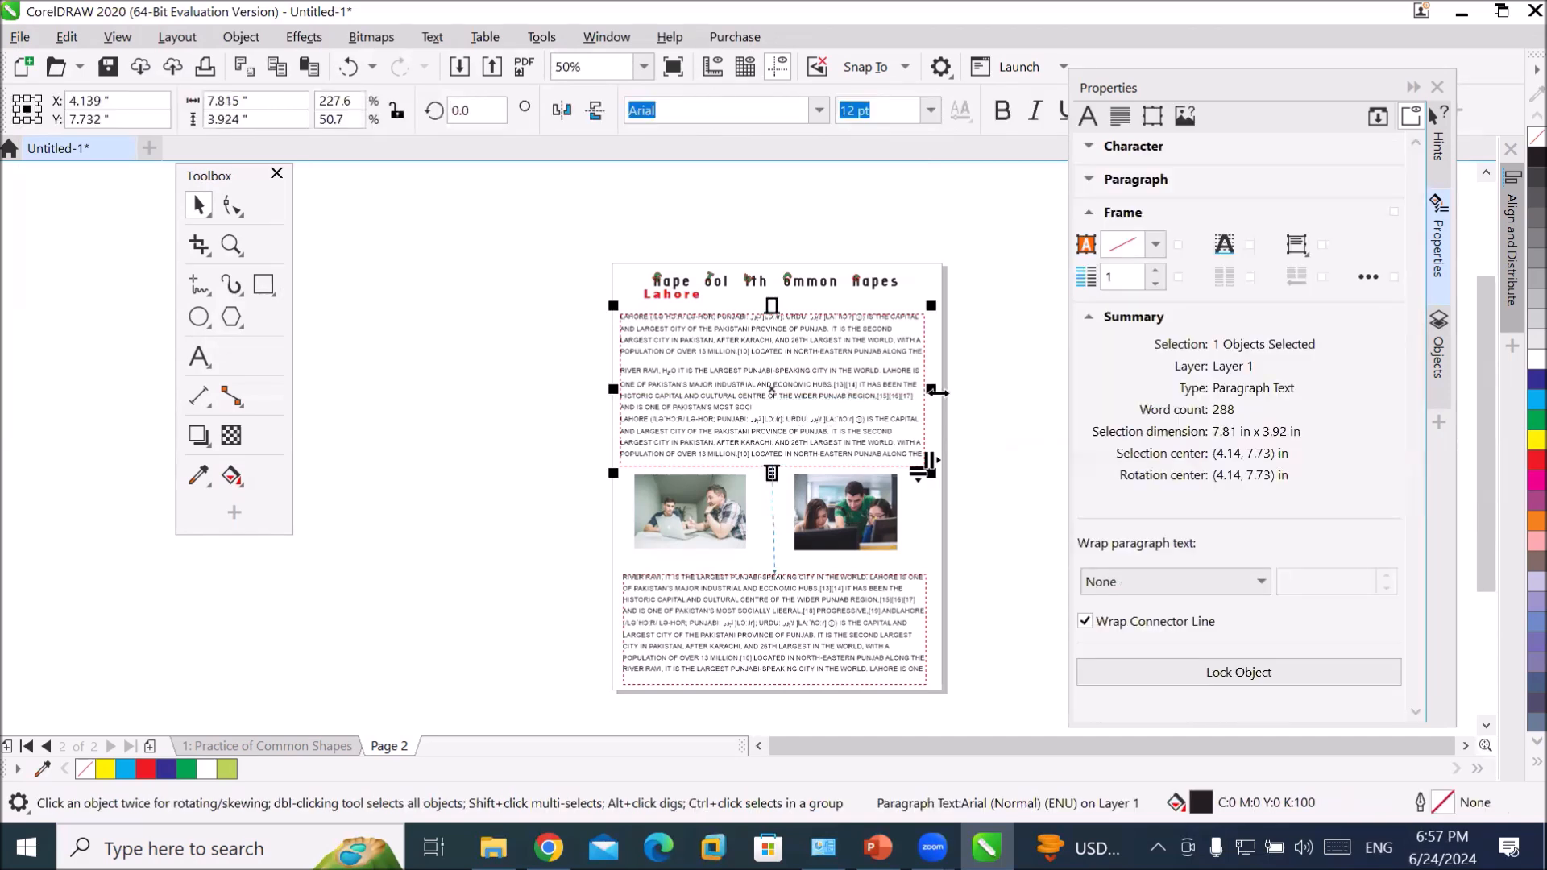
{"action": "left_click_drag", "start_coordinate": [823, 400], "coordinate": [777, 404]}
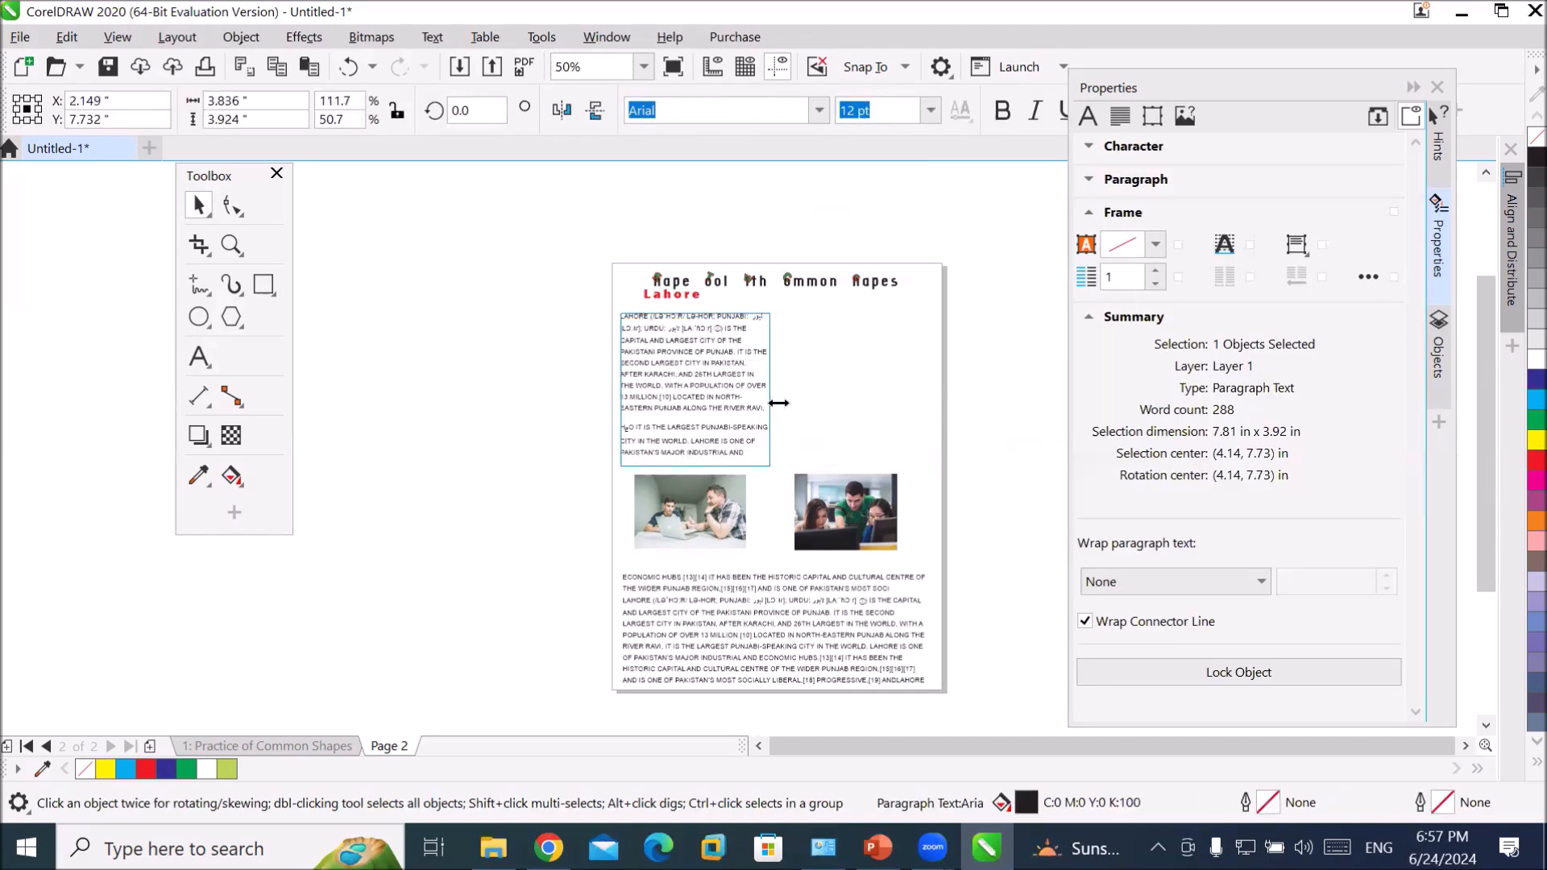
{"action": "left_click_drag", "start_coordinate": [725, 525], "coordinate": [883, 382]}
{"action": "left_click_drag", "start_coordinate": [842, 522], "coordinate": [679, 517]}
- Narrow the lower linked frame to about 3.75 in along the page's right side and extend it upward to about 6.5 in high
{"action": "left_click", "coordinate": [620, 624]}
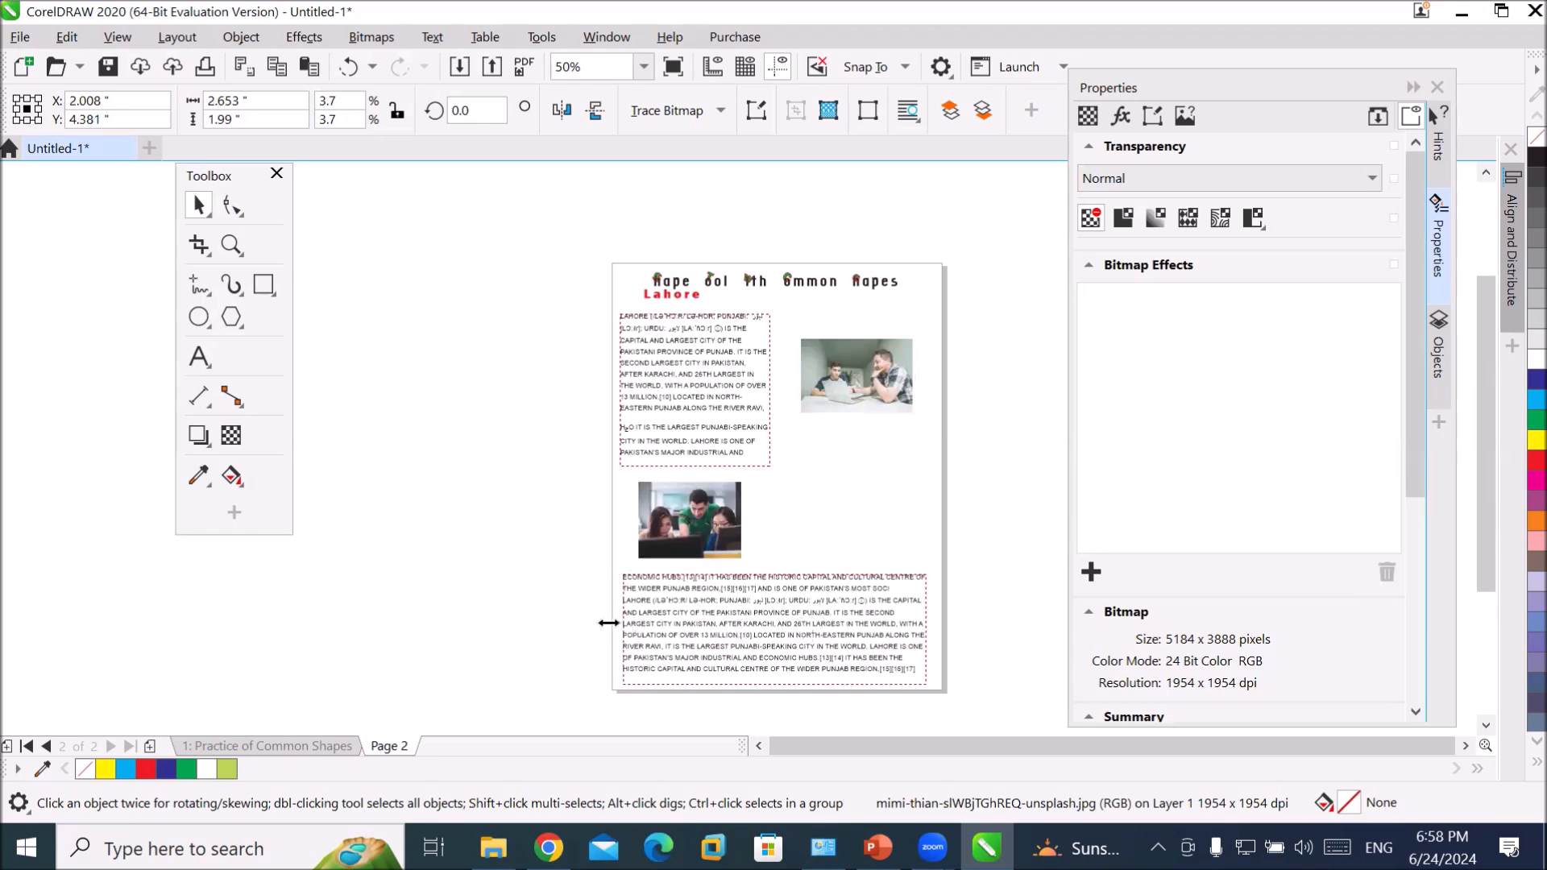
{"action": "left_click_drag", "start_coordinate": [691, 627], "coordinate": [773, 627]}
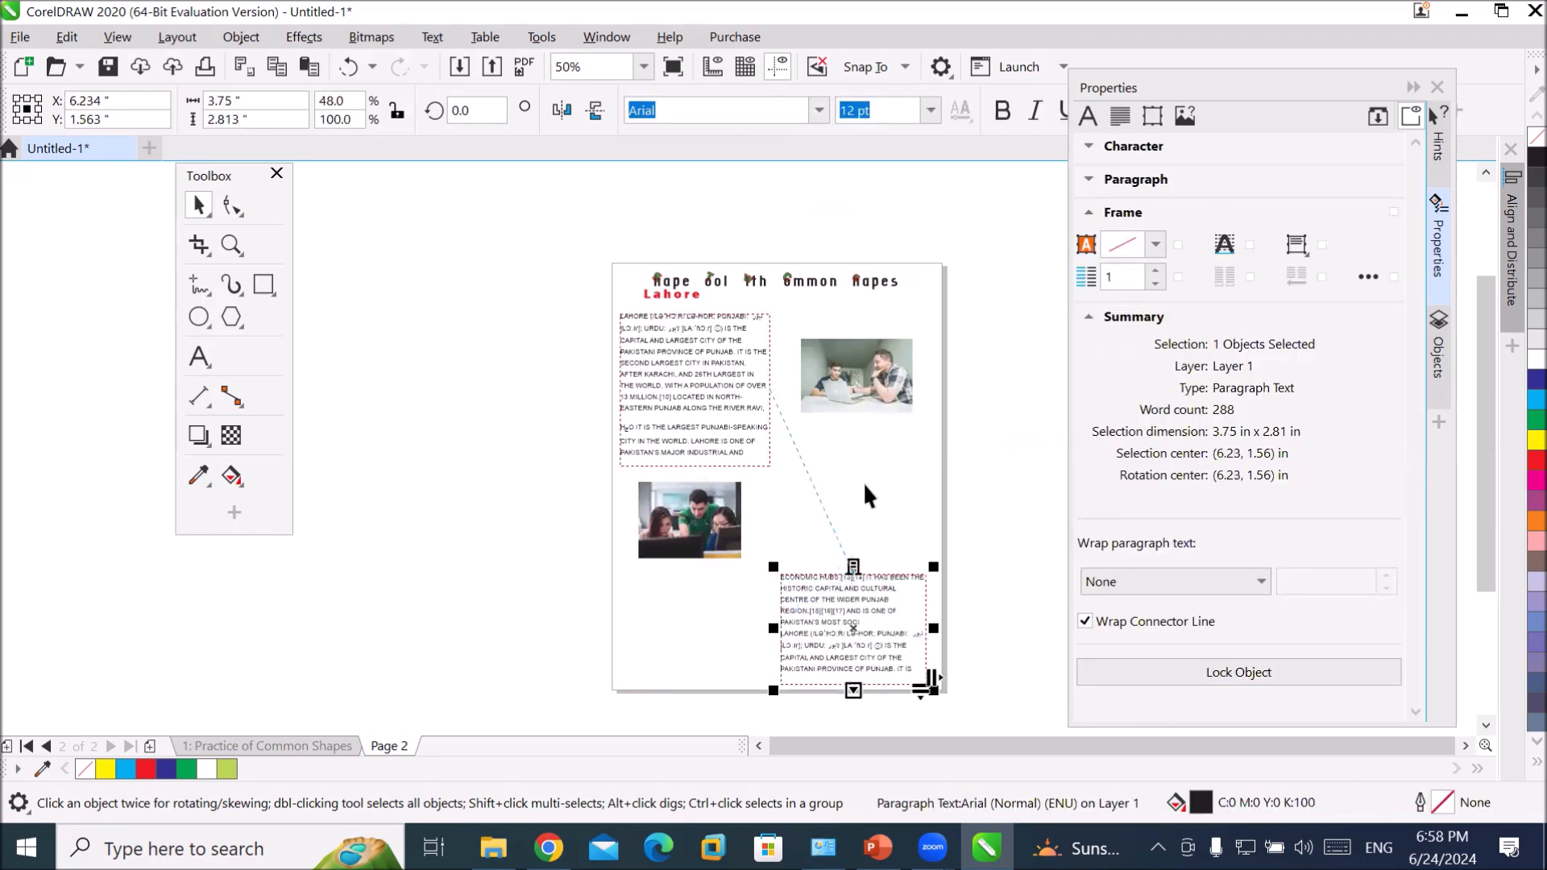
{"action": "scroll", "coordinate": [863, 482], "scroll_direction": "up", "scroll_amount": 1}
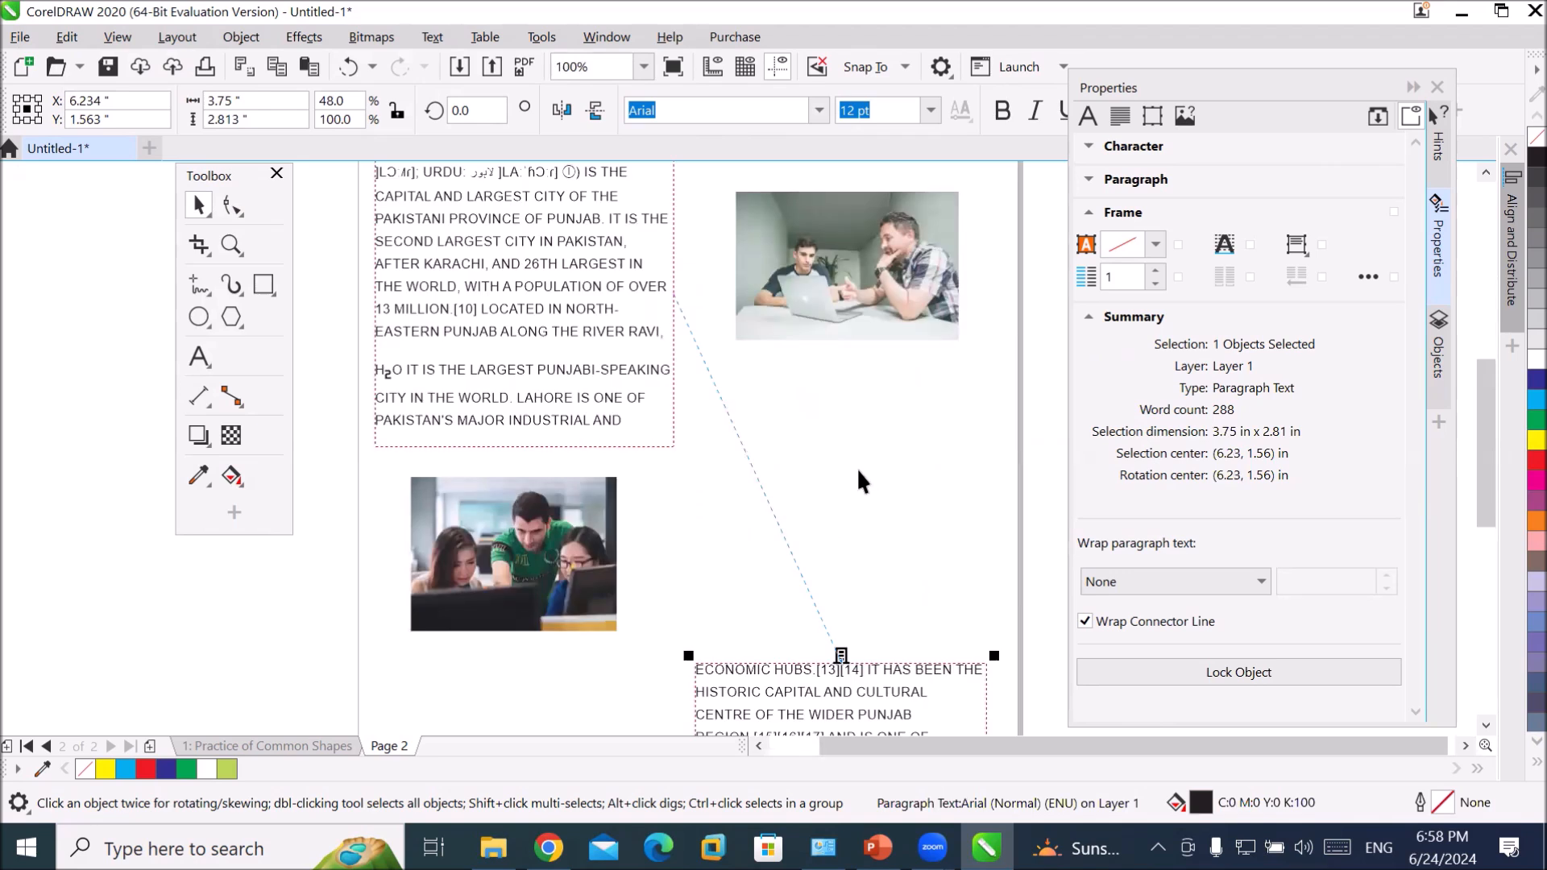
{"action": "left_click_drag", "start_coordinate": [840, 656], "coordinate": [823, 371]}
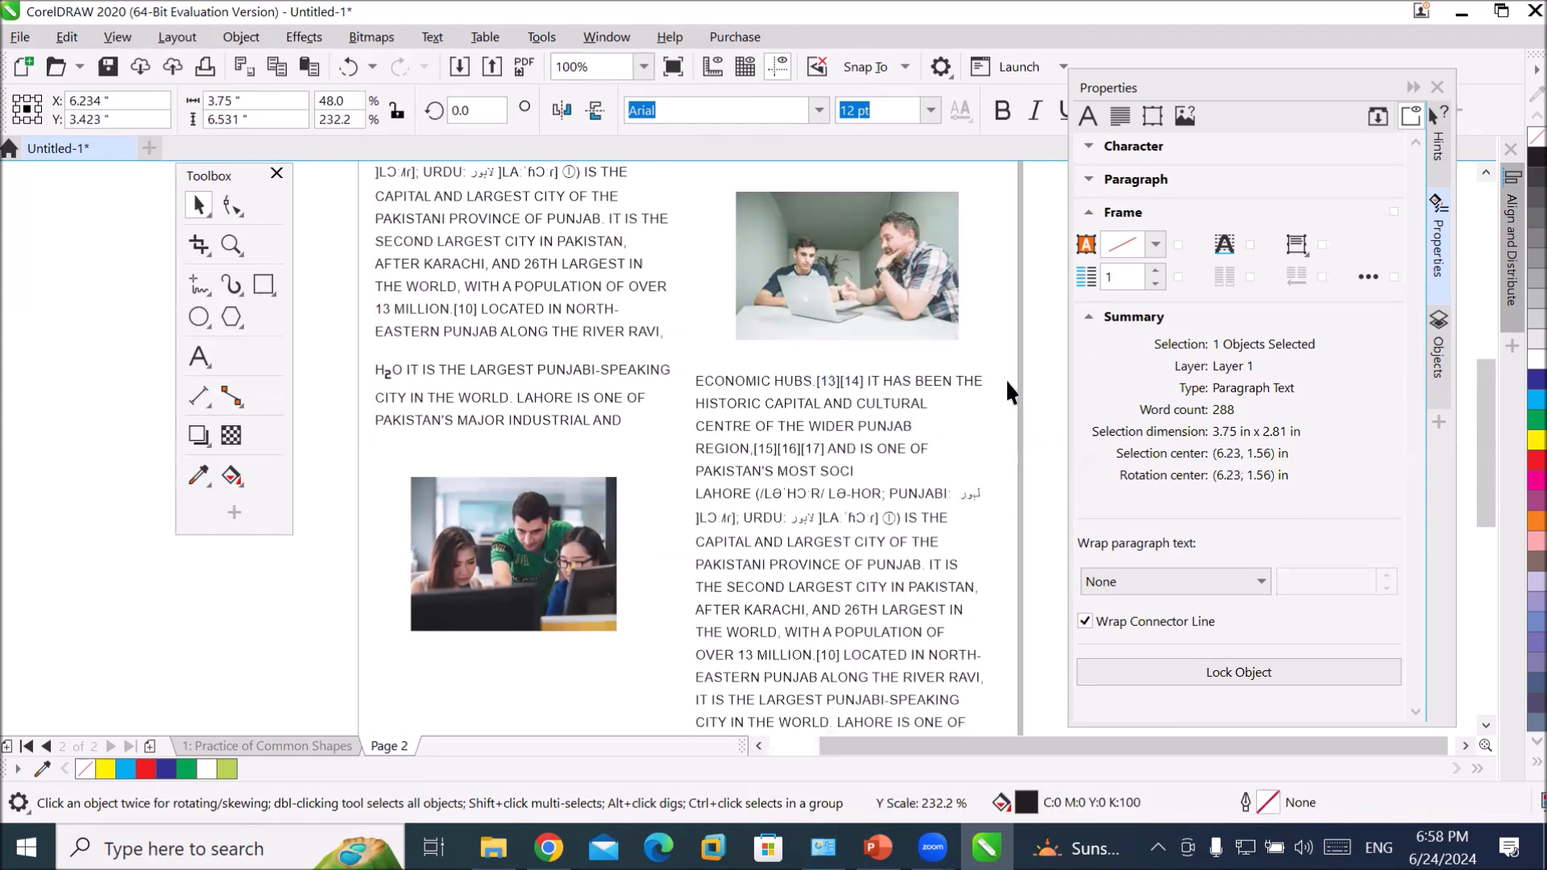
{"action": "left_click", "coordinate": [1006, 354]}
- Shorten the linked frame to about 2.3 in high and move it beneath the three-person photo in the left column
{"action": "scroll", "coordinate": [1039, 527], "scroll_direction": "down", "scroll_amount": 2}
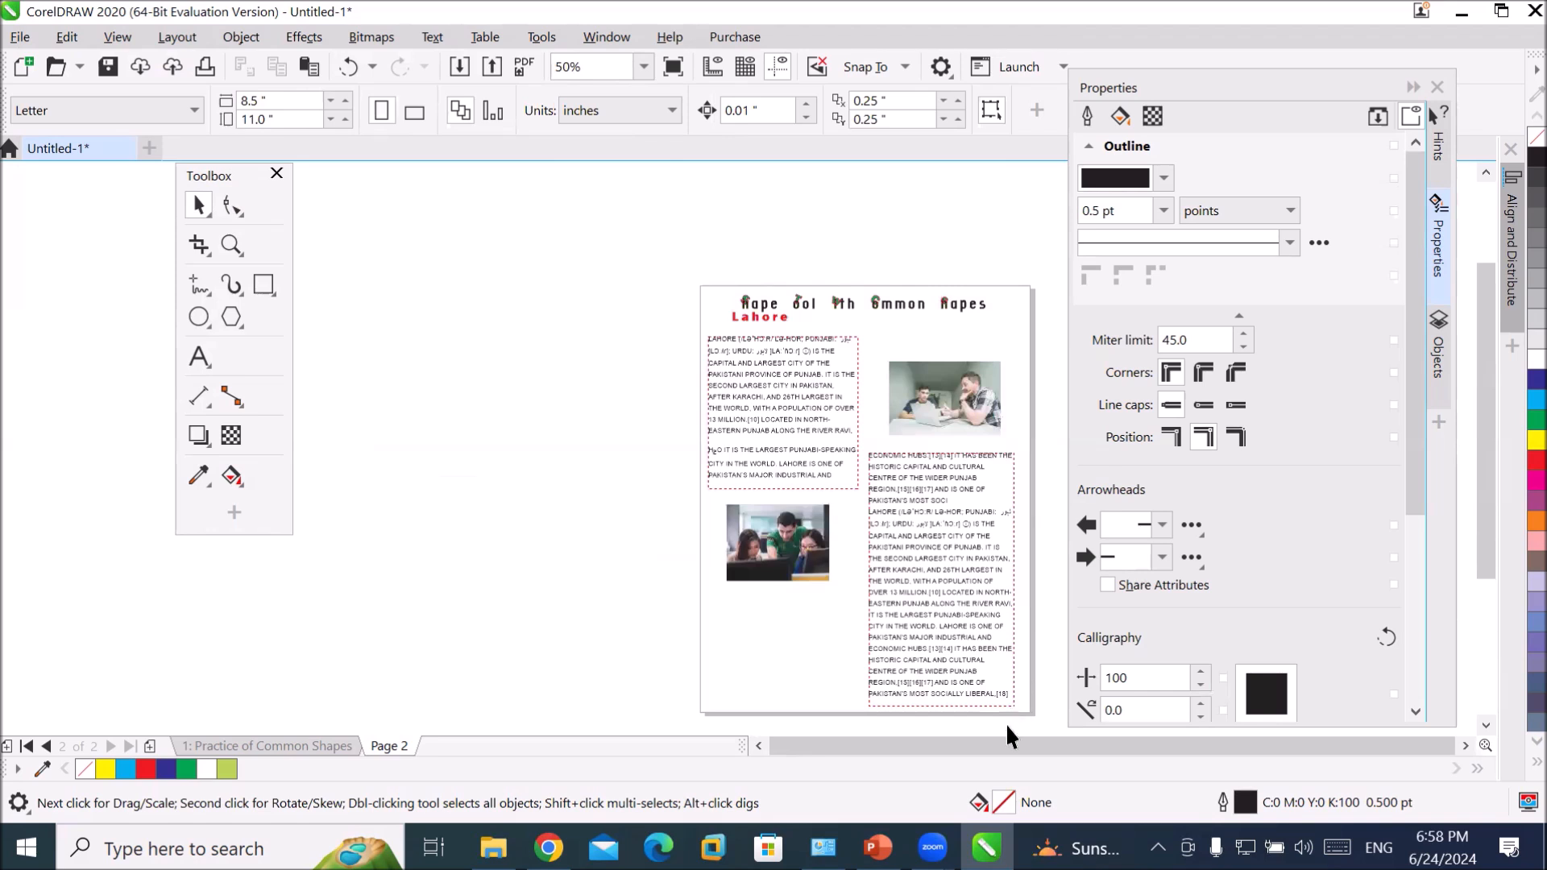
{"action": "left_click", "coordinate": [947, 592]}
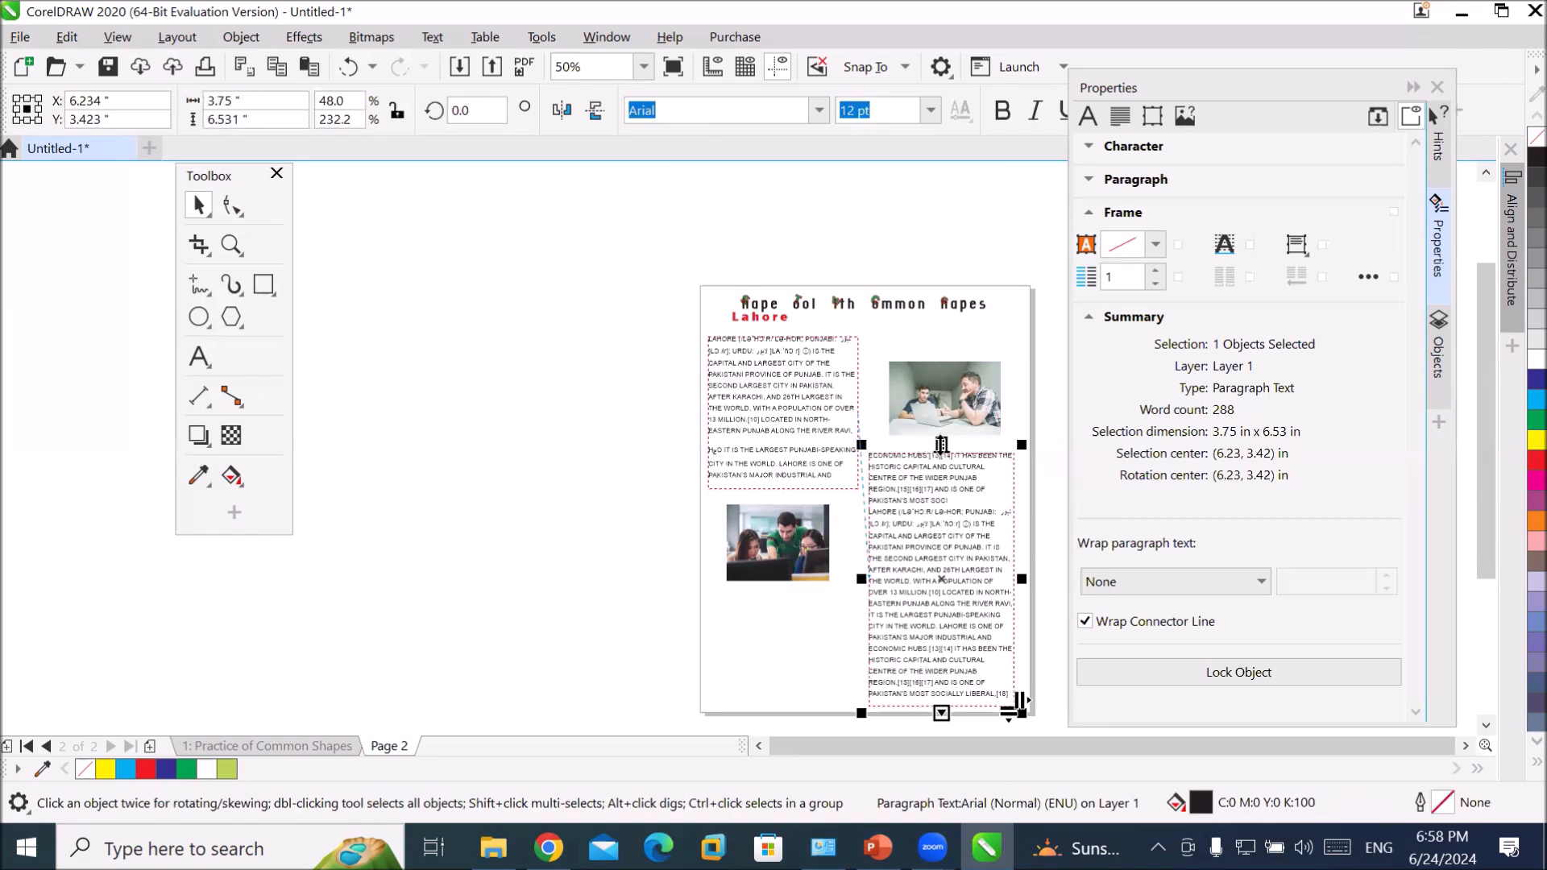
{"action": "left_click_drag", "start_coordinate": [941, 444], "coordinate": [767, 631]}
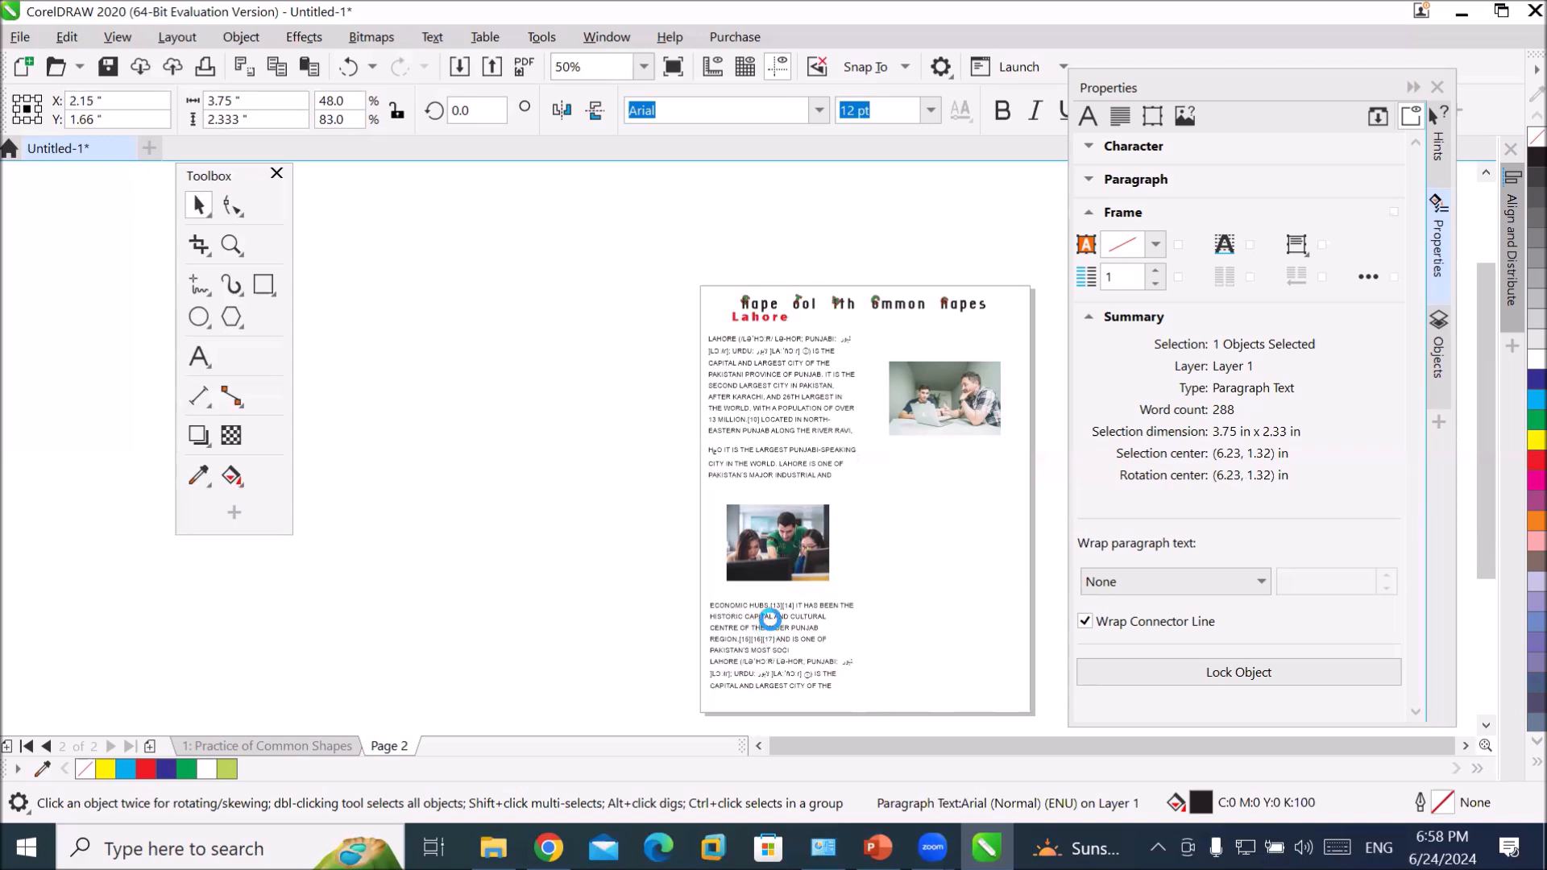
{"action": "left_click", "coordinate": [746, 372]}
{"action": "left_click", "coordinate": [772, 665]}
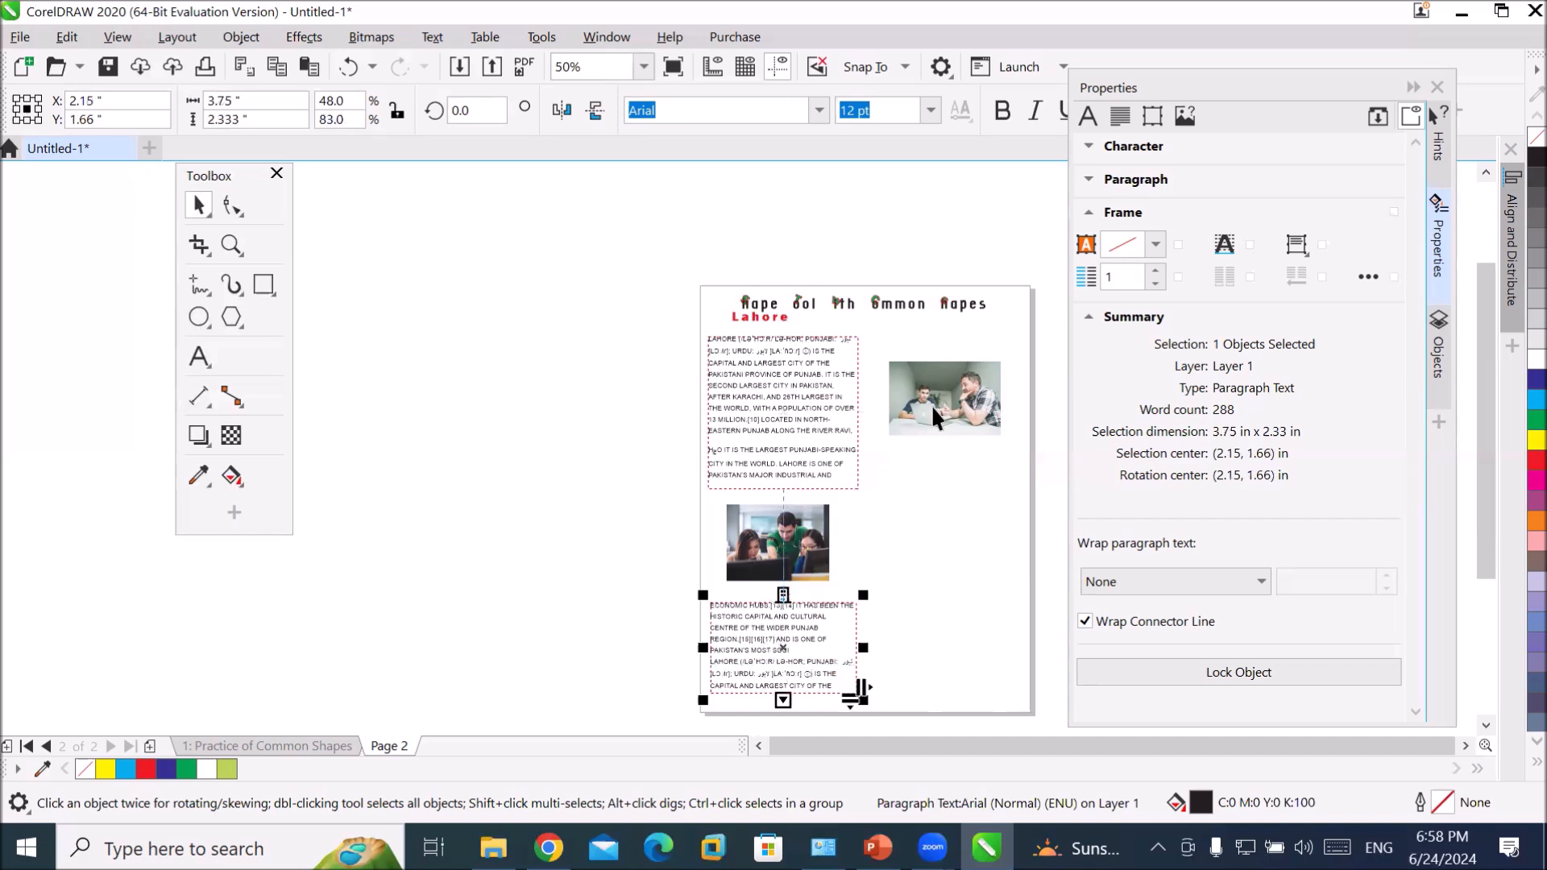
- Raise the laptop photo slightly and flow the lower-left frame's overflow text into a new frame filling the right column beneath that photo
{"action": "left_click_drag", "start_coordinate": [939, 385], "coordinate": [949, 360]}
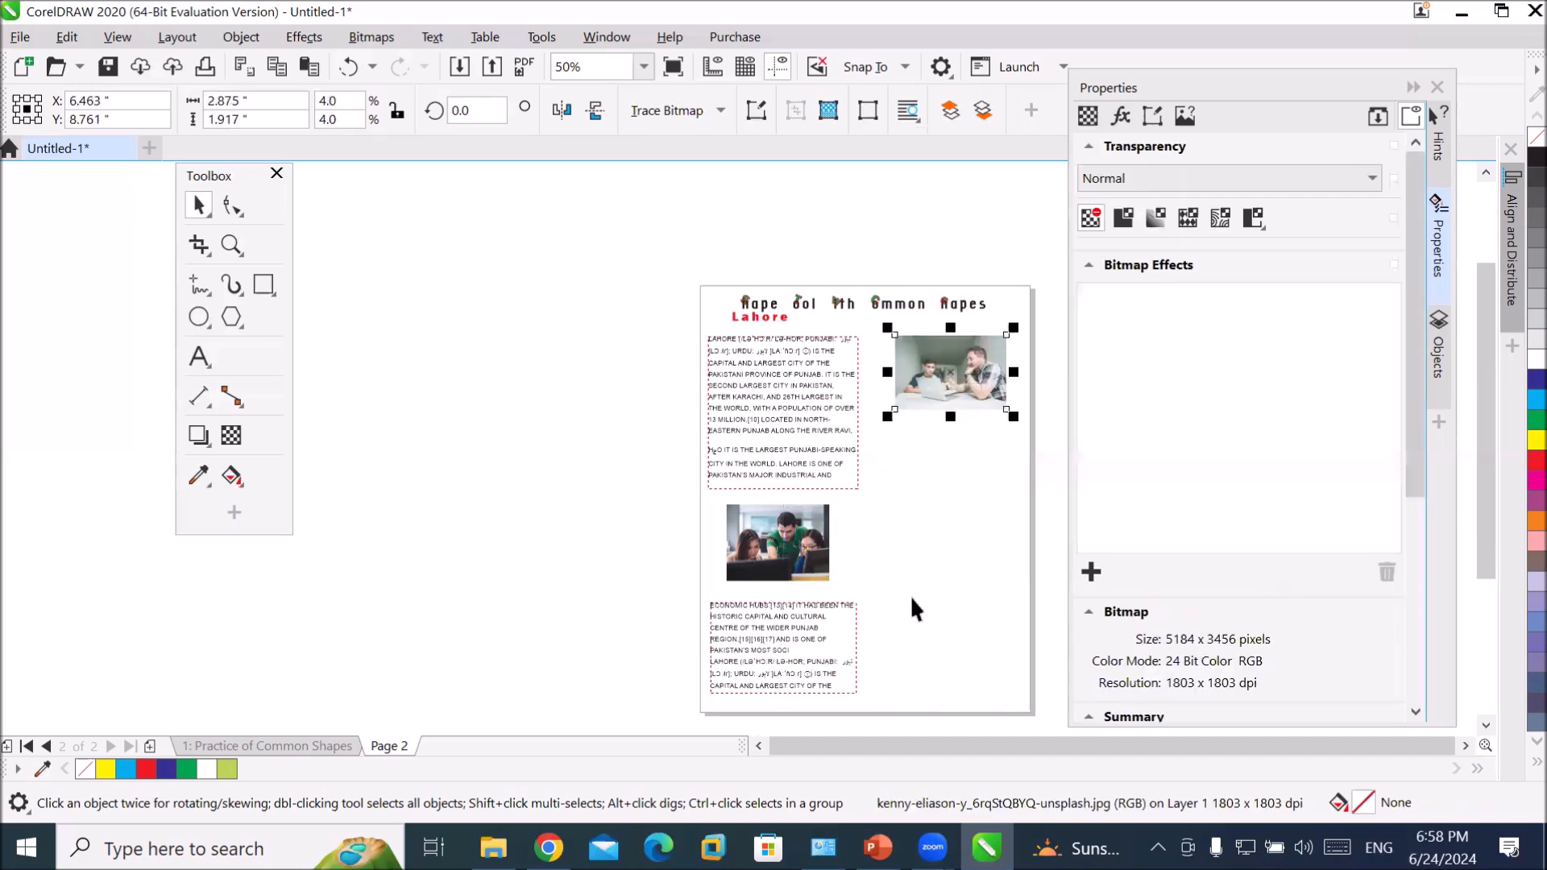
{"action": "scroll", "coordinate": [829, 722], "scroll_direction": "up", "scroll_amount": 2}
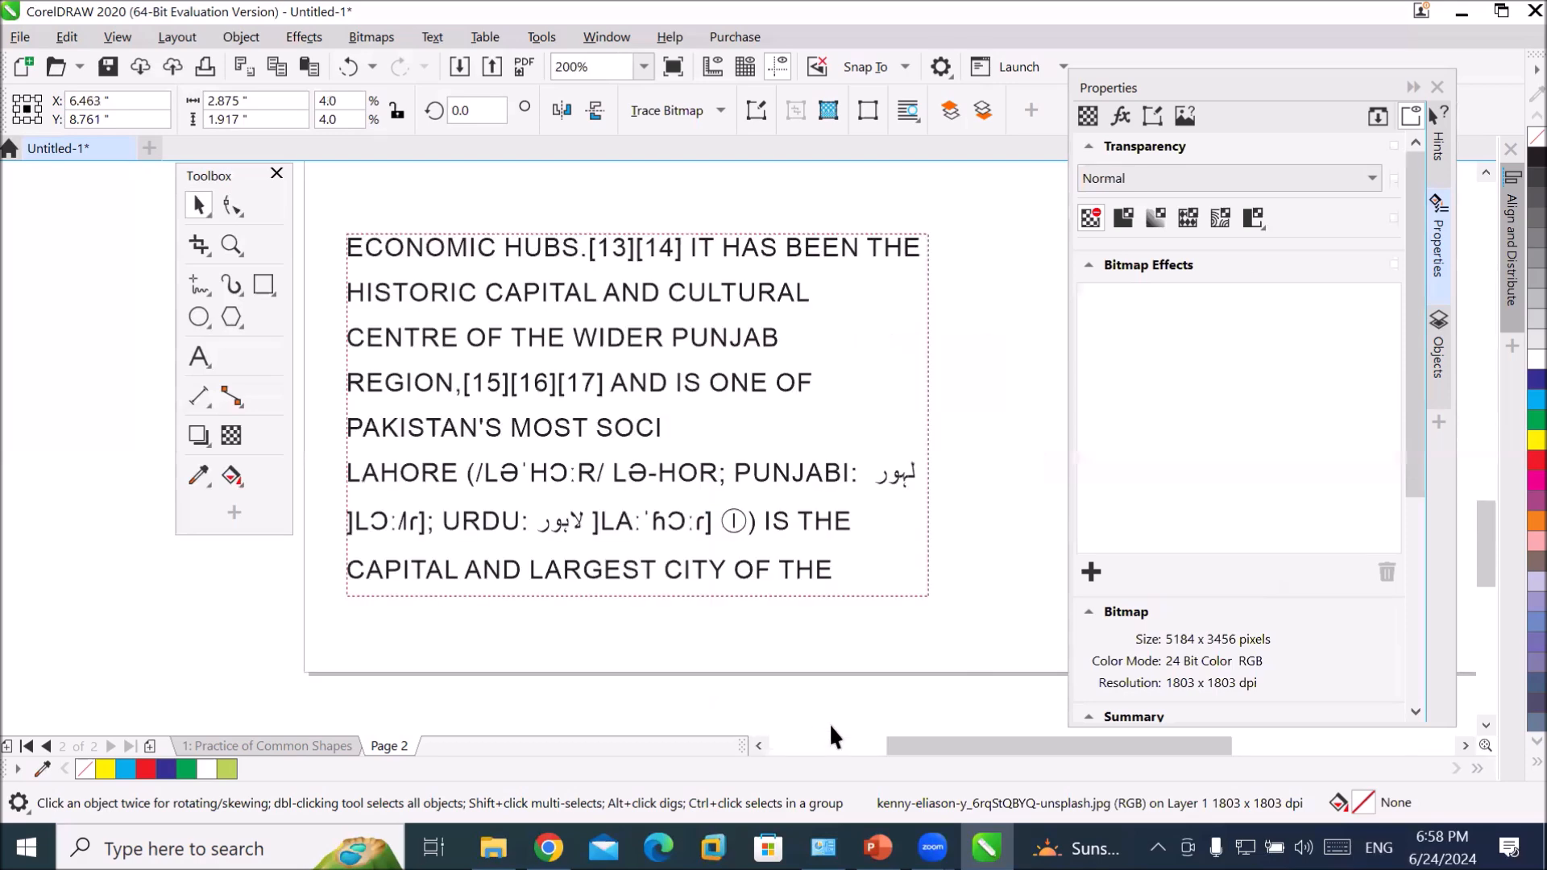
{"action": "left_click", "coordinate": [605, 480]}
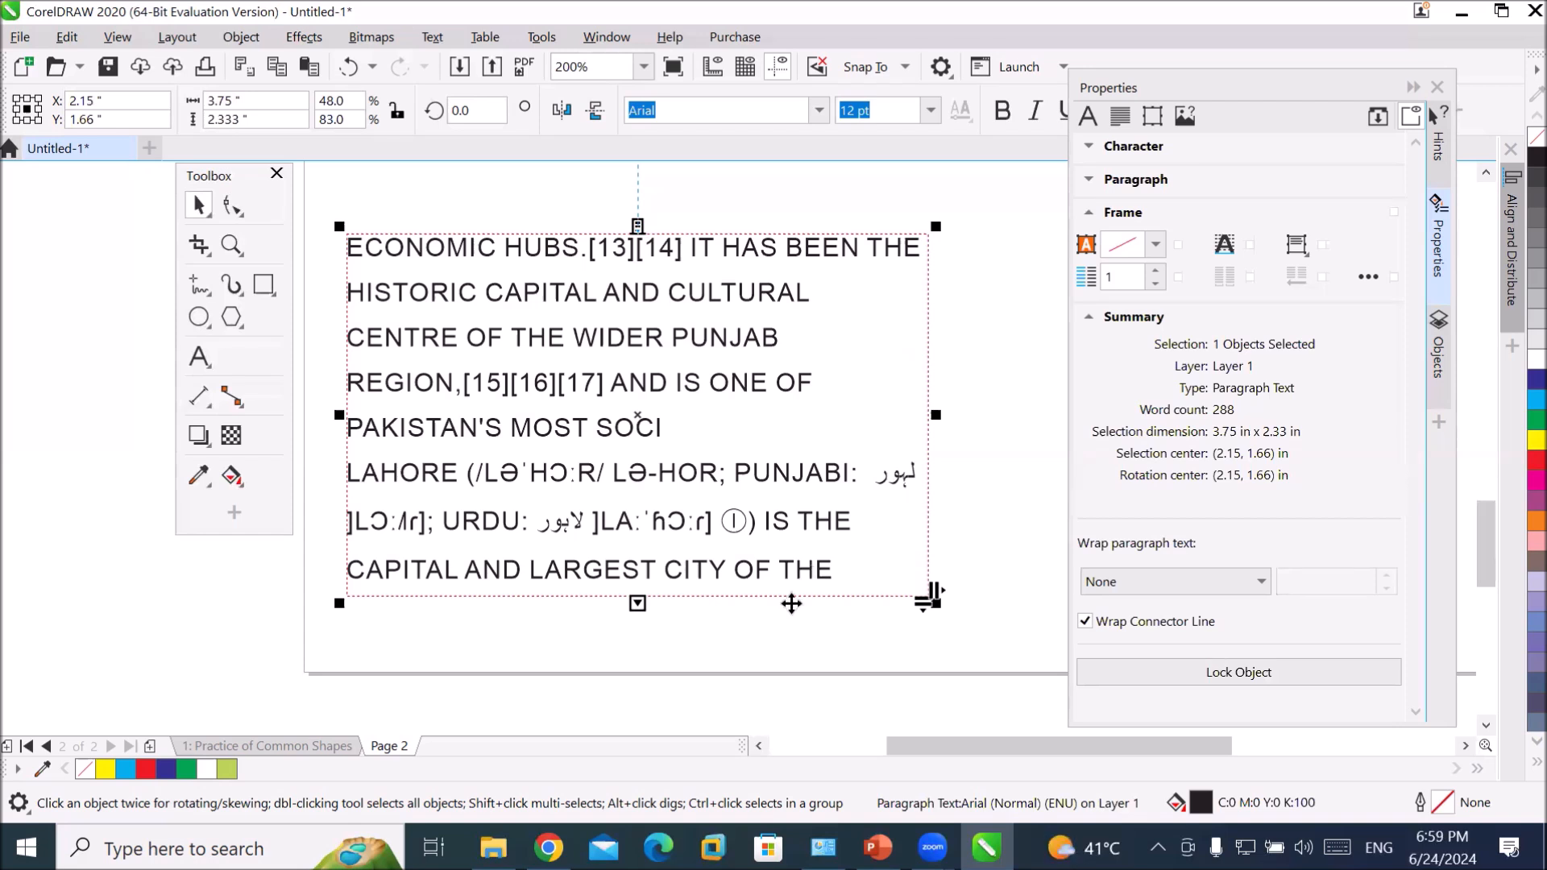
{"action": "left_click", "coordinate": [637, 603]}
{"action": "left_click_drag", "start_coordinate": [1169, 746], "coordinate": [1317, 752]}
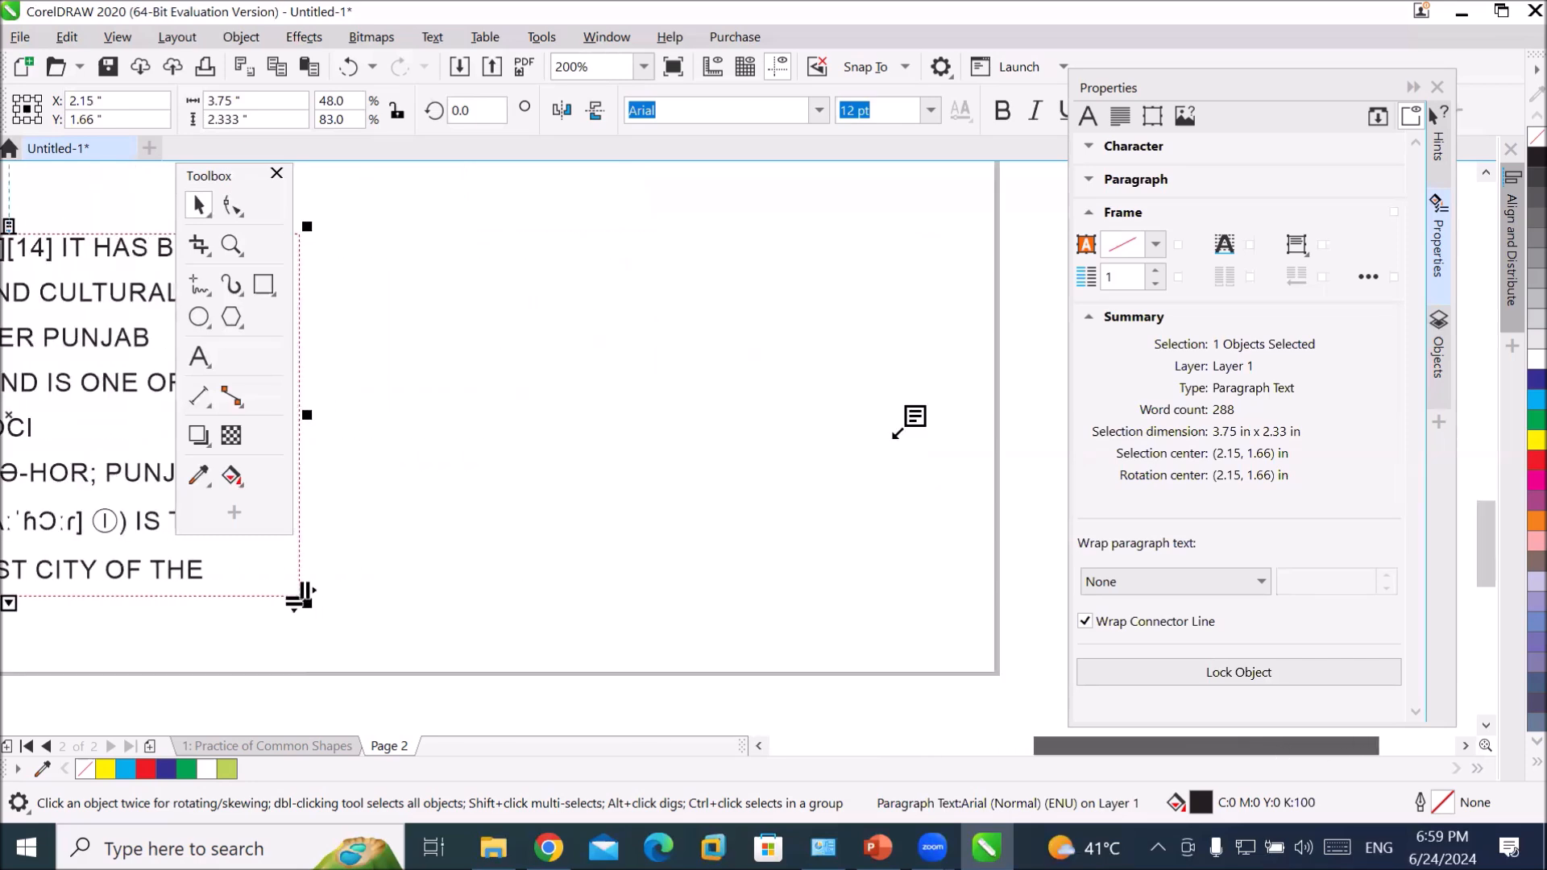
{"action": "scroll", "coordinate": [794, 202], "scroll_direction": "down", "scroll_amount": 2}
{"action": "left_click_drag", "start_coordinate": [771, 203], "coordinate": [944, 483]}
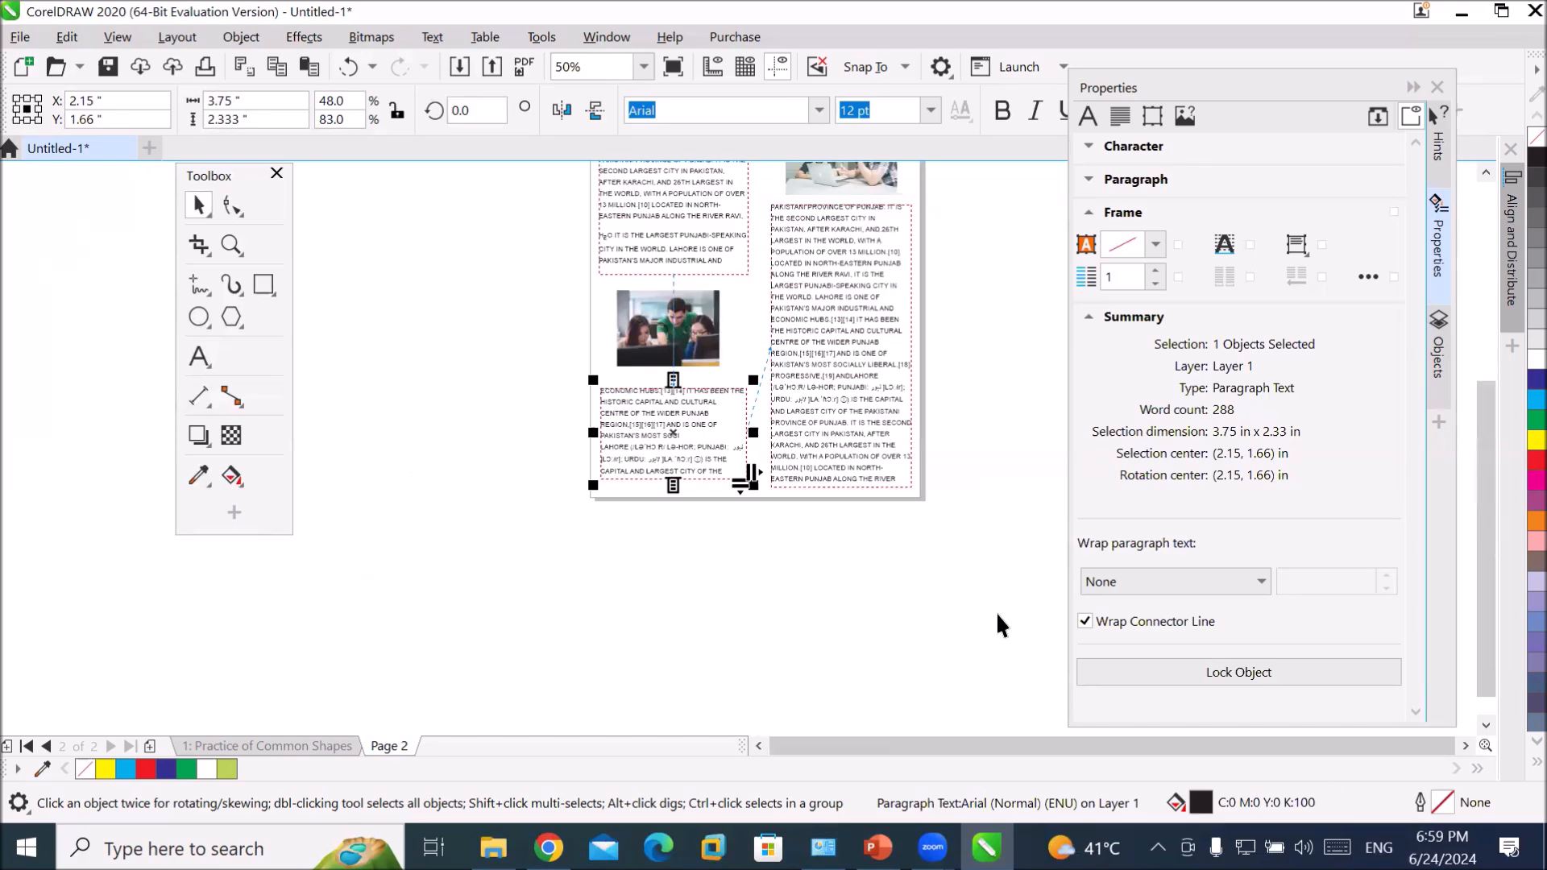
- Examine the linked text frames and the flow lines connecting the upper-left, lower-left and right-column frames around the photos
{"action": "left_click", "coordinate": [1486, 172]}
{"action": "left_click", "coordinate": [1487, 173]}
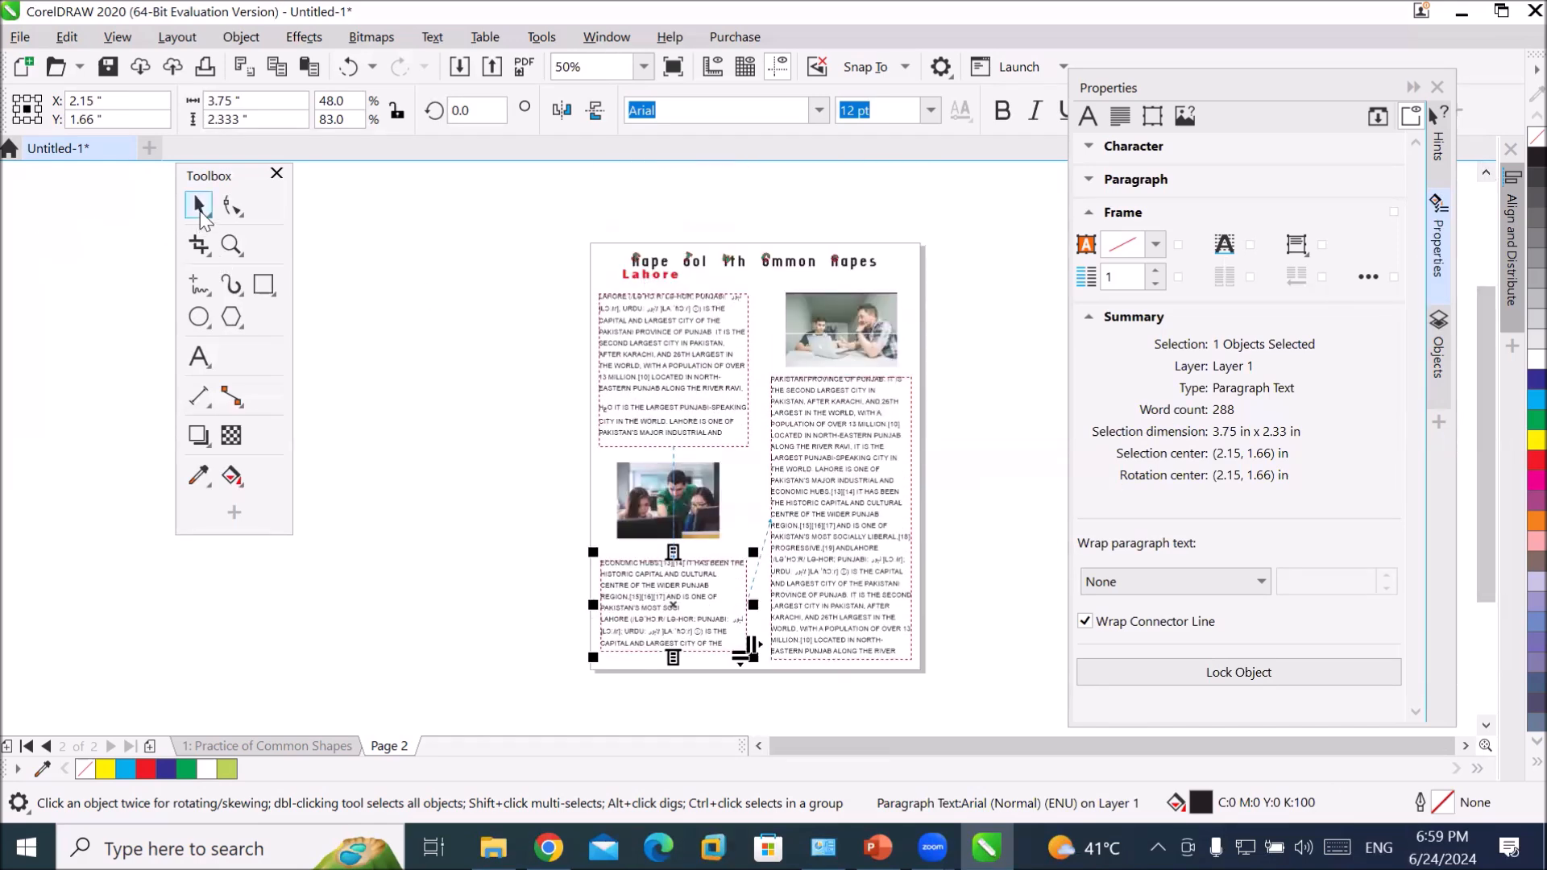
{"action": "left_click", "coordinate": [641, 357]}
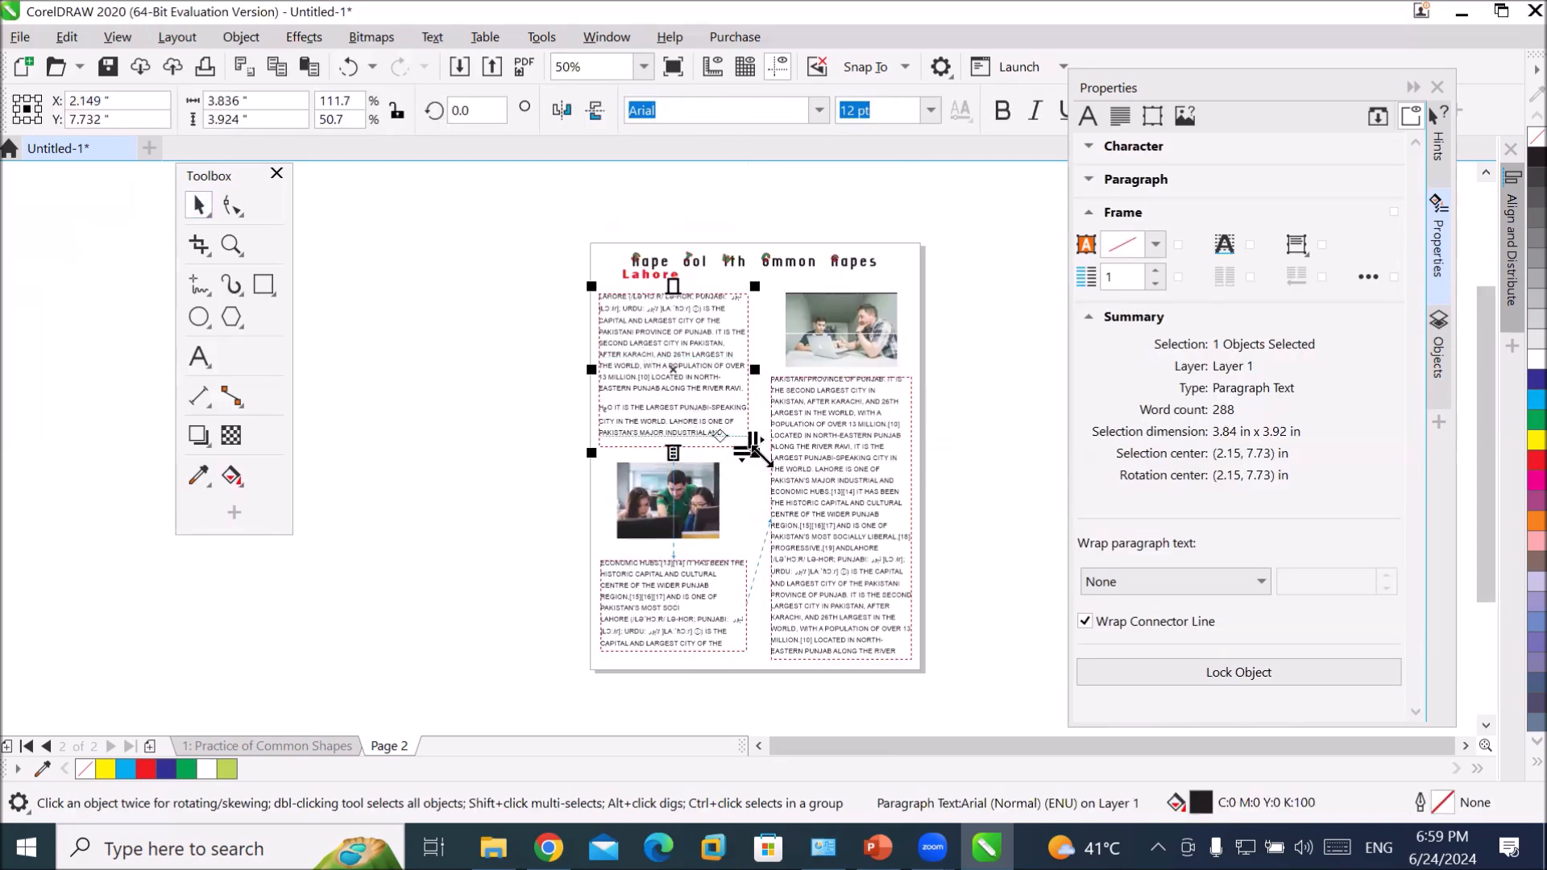
{"action": "scroll", "coordinate": [780, 511], "scroll_direction": "up", "scroll_amount": 1}
{"action": "scroll", "coordinate": [737, 573], "scroll_direction": "up", "scroll_amount": 2}
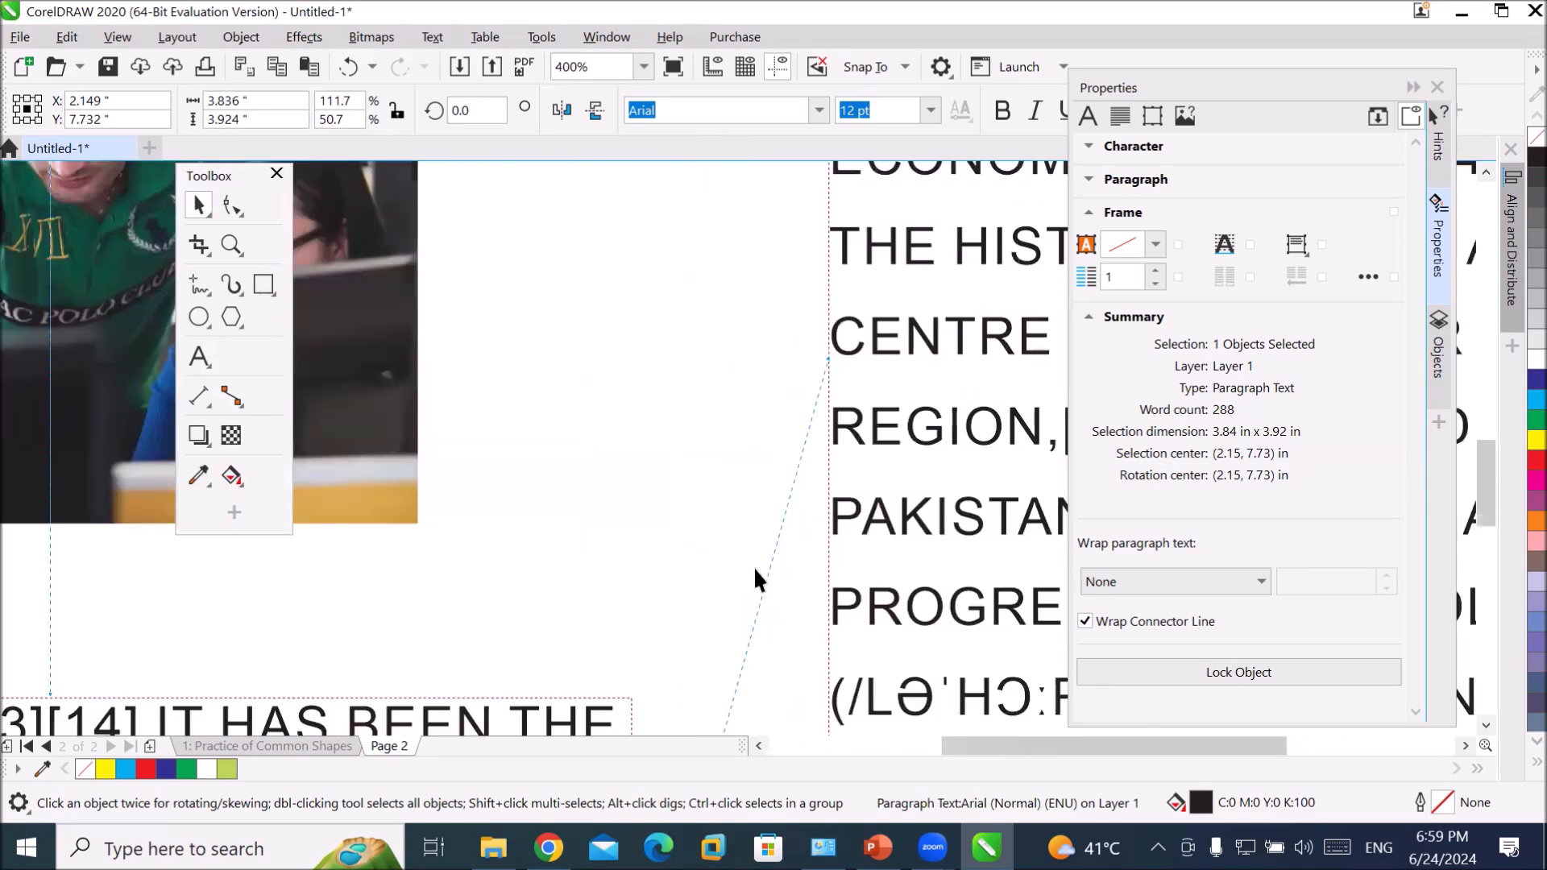
{"action": "scroll", "coordinate": [753, 567], "scroll_direction": "down", "scroll_amount": 2}
{"action": "scroll", "coordinate": [493, 362], "scroll_direction": "up", "scroll_amount": 2}
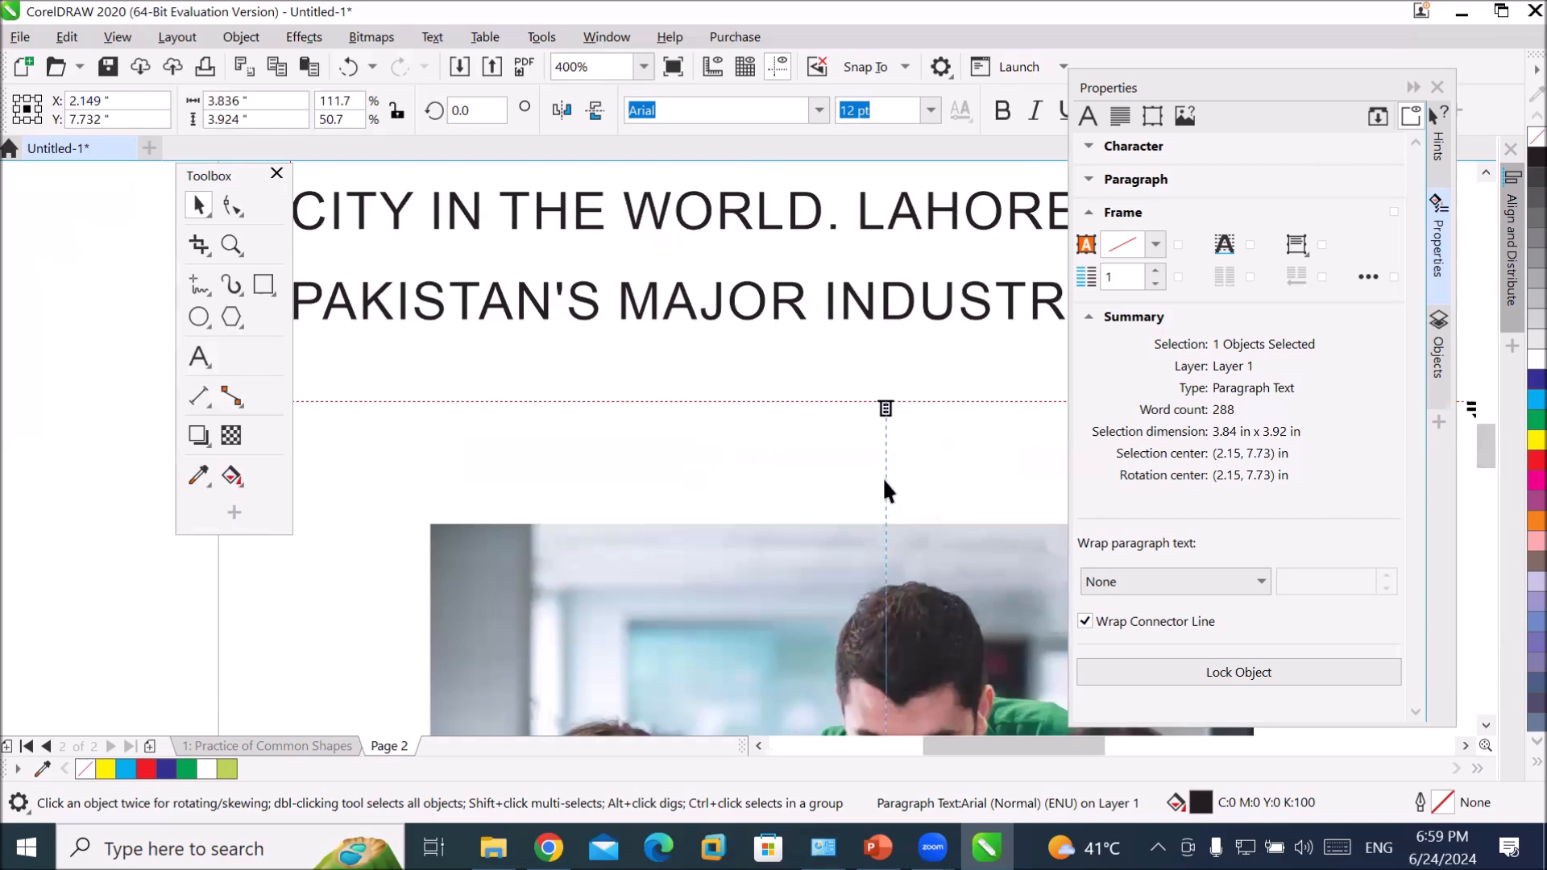
{"action": "scroll", "coordinate": [883, 486], "scroll_direction": "down", "scroll_amount": 3}
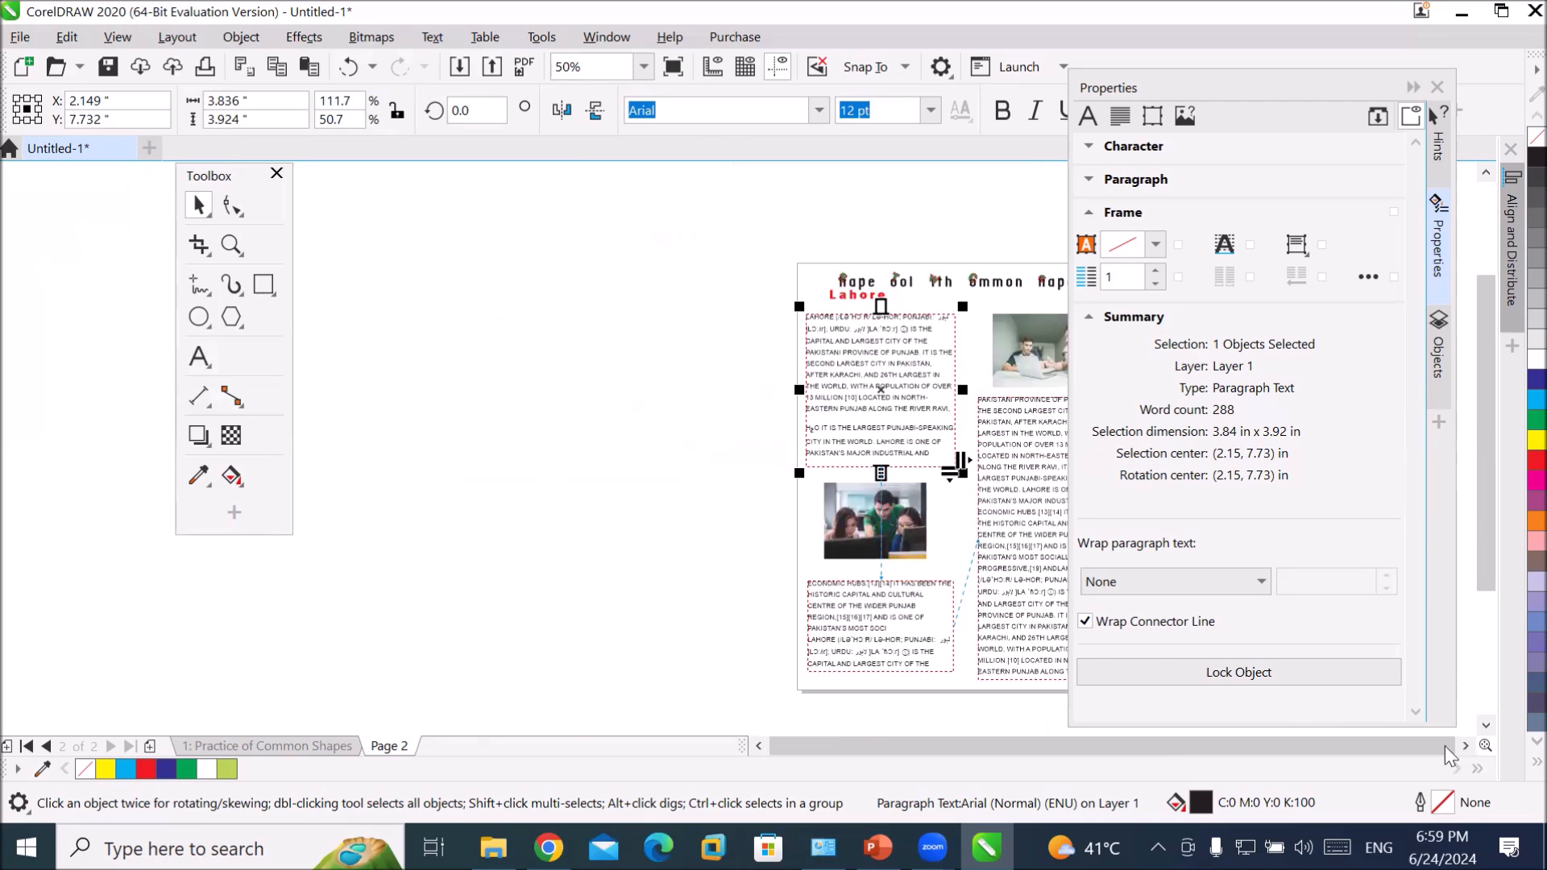
{"action": "scroll", "coordinate": [1444, 747], "scroll_direction": "right", "scroll_amount": 3}
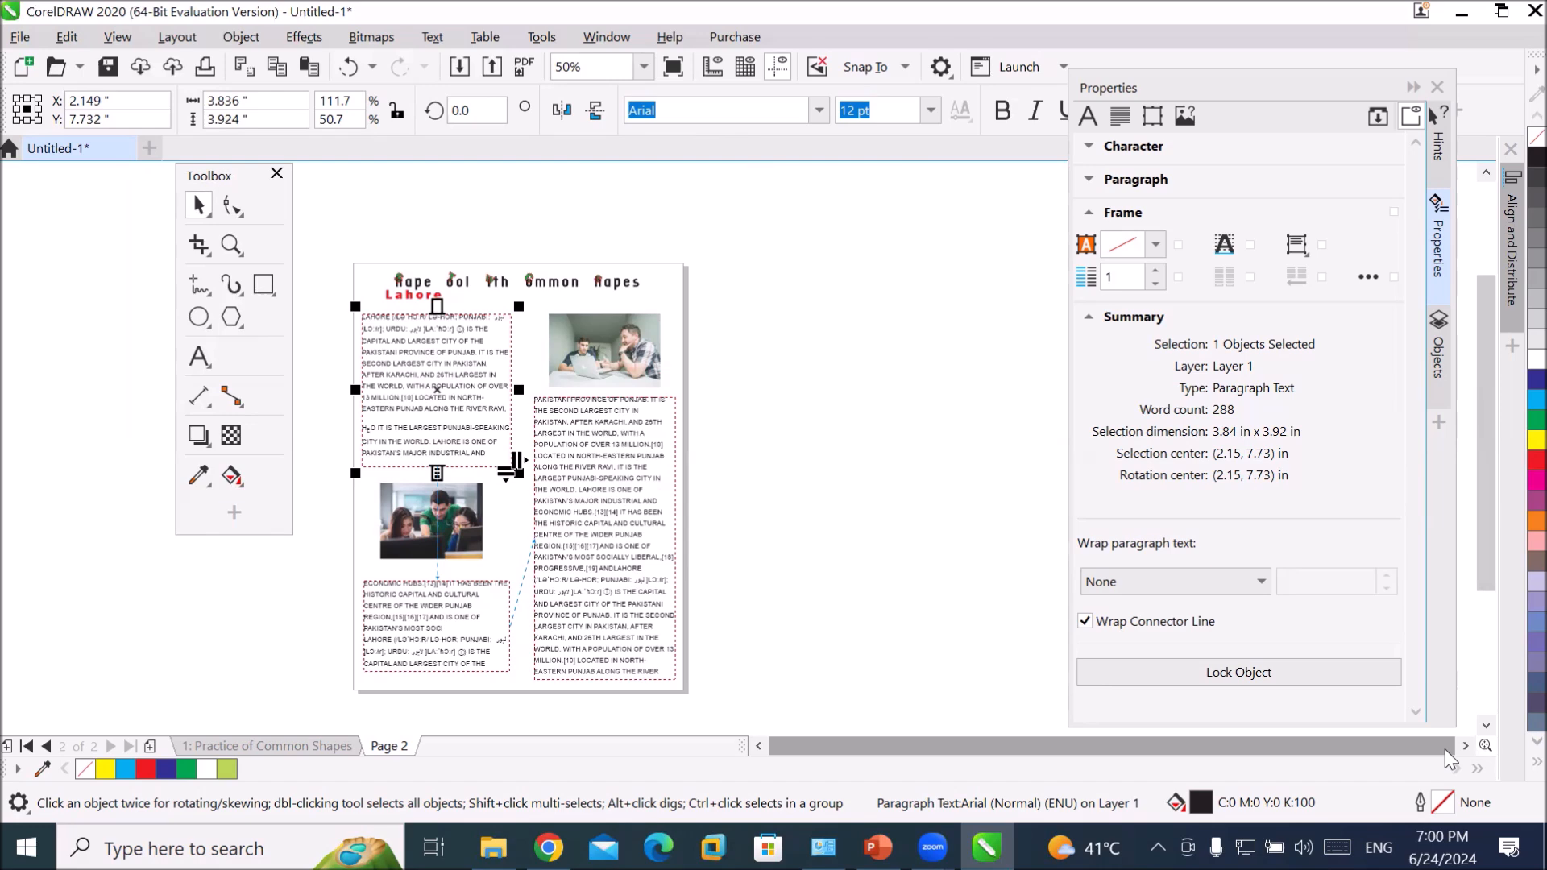
{"action": "scroll", "coordinate": [672, 583], "scroll_direction": "up", "scroll_amount": 4}
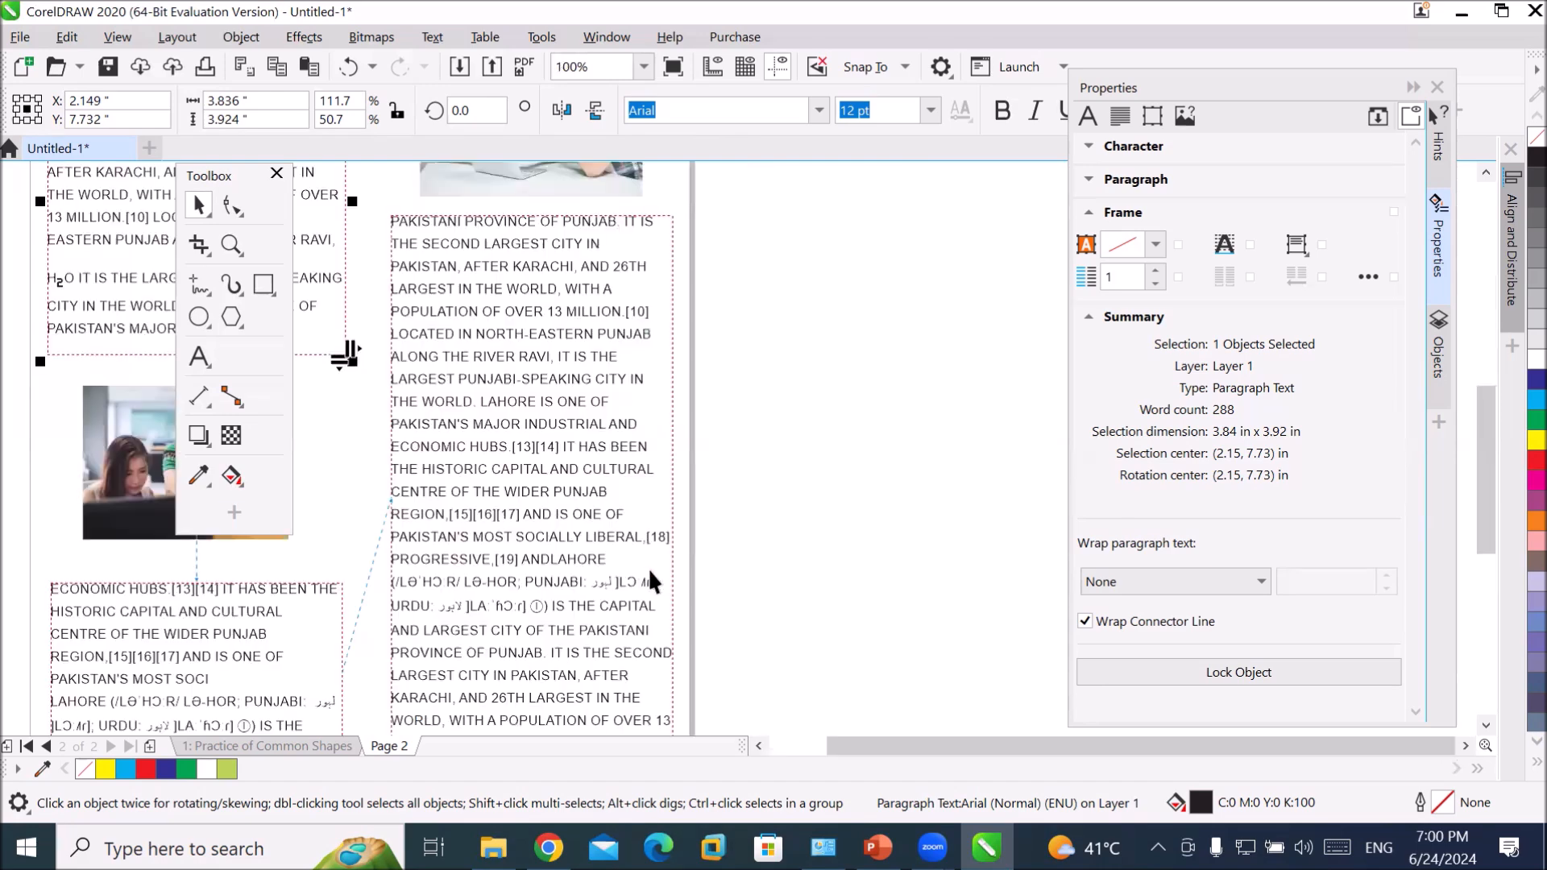
{"action": "scroll", "coordinate": [657, 572], "scroll_direction": "down", "scroll_amount": 2}
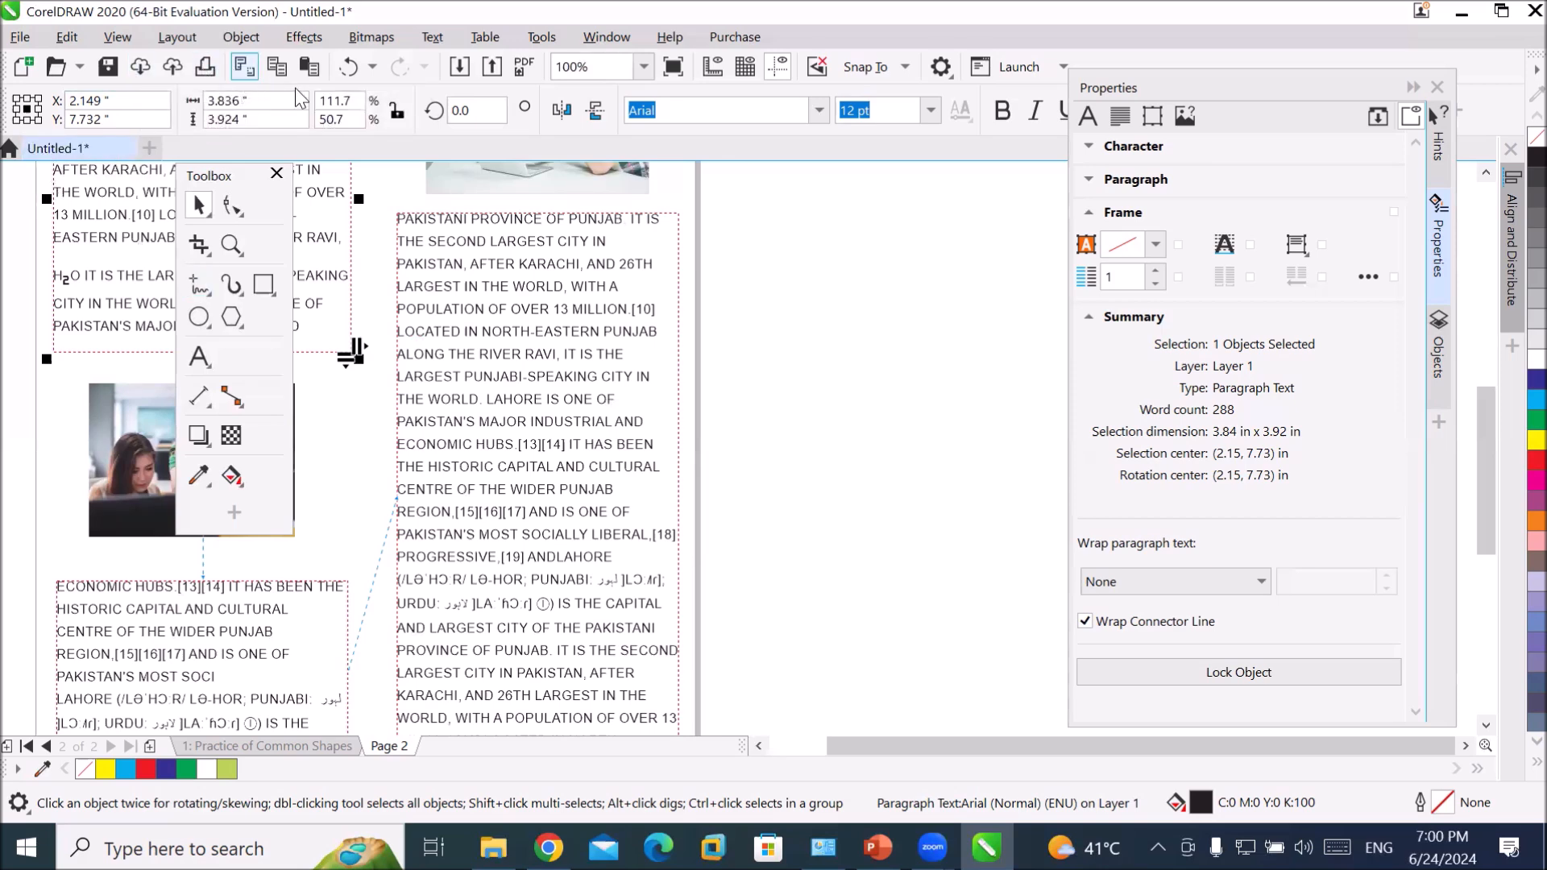
- Import footballer1.png from the Players folder inside Images and place it about 1.18 in wide over the right column's text
{"action": "left_click", "coordinate": [460, 70]}
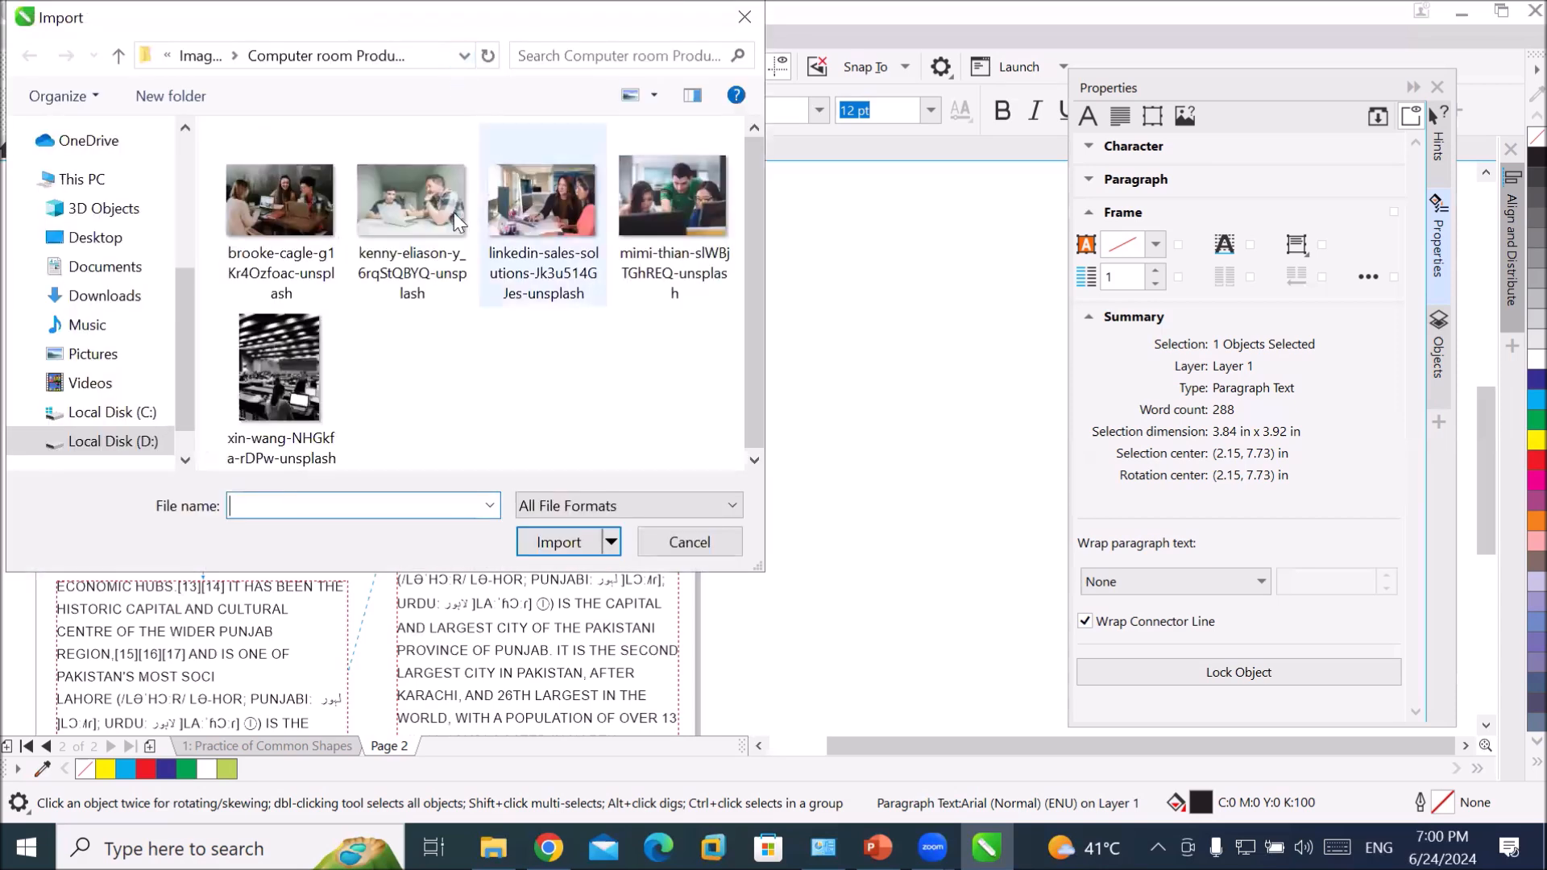
{"action": "left_click", "coordinate": [205, 55]}
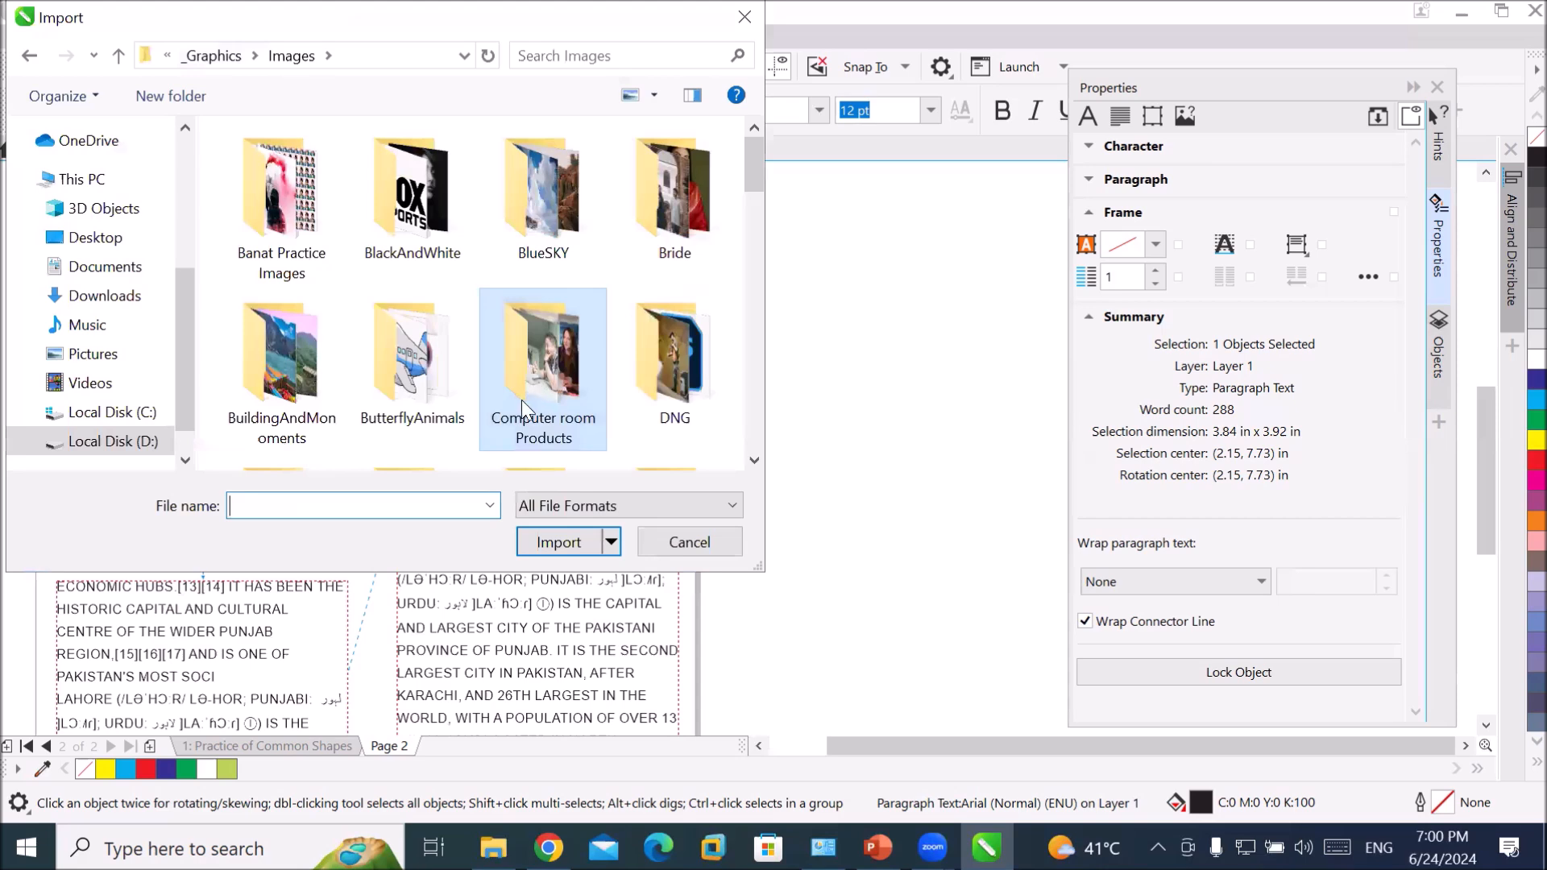
{"action": "scroll", "coordinate": [513, 411], "scroll_direction": "down", "scroll_amount": 2}
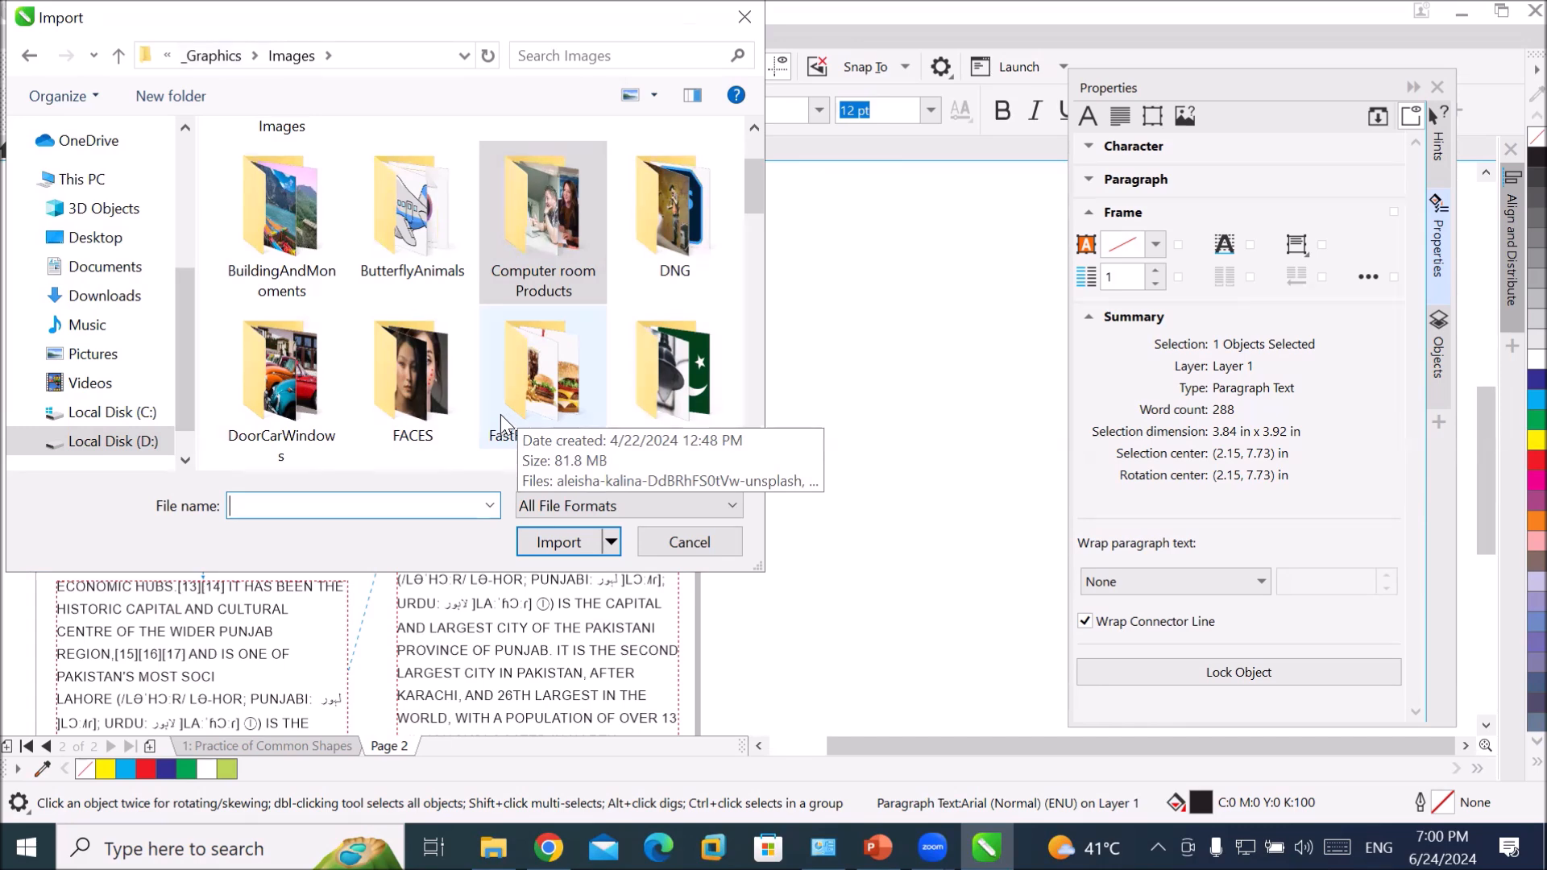
{"action": "scroll", "coordinate": [500, 418], "scroll_direction": "up", "scroll_amount": 1}
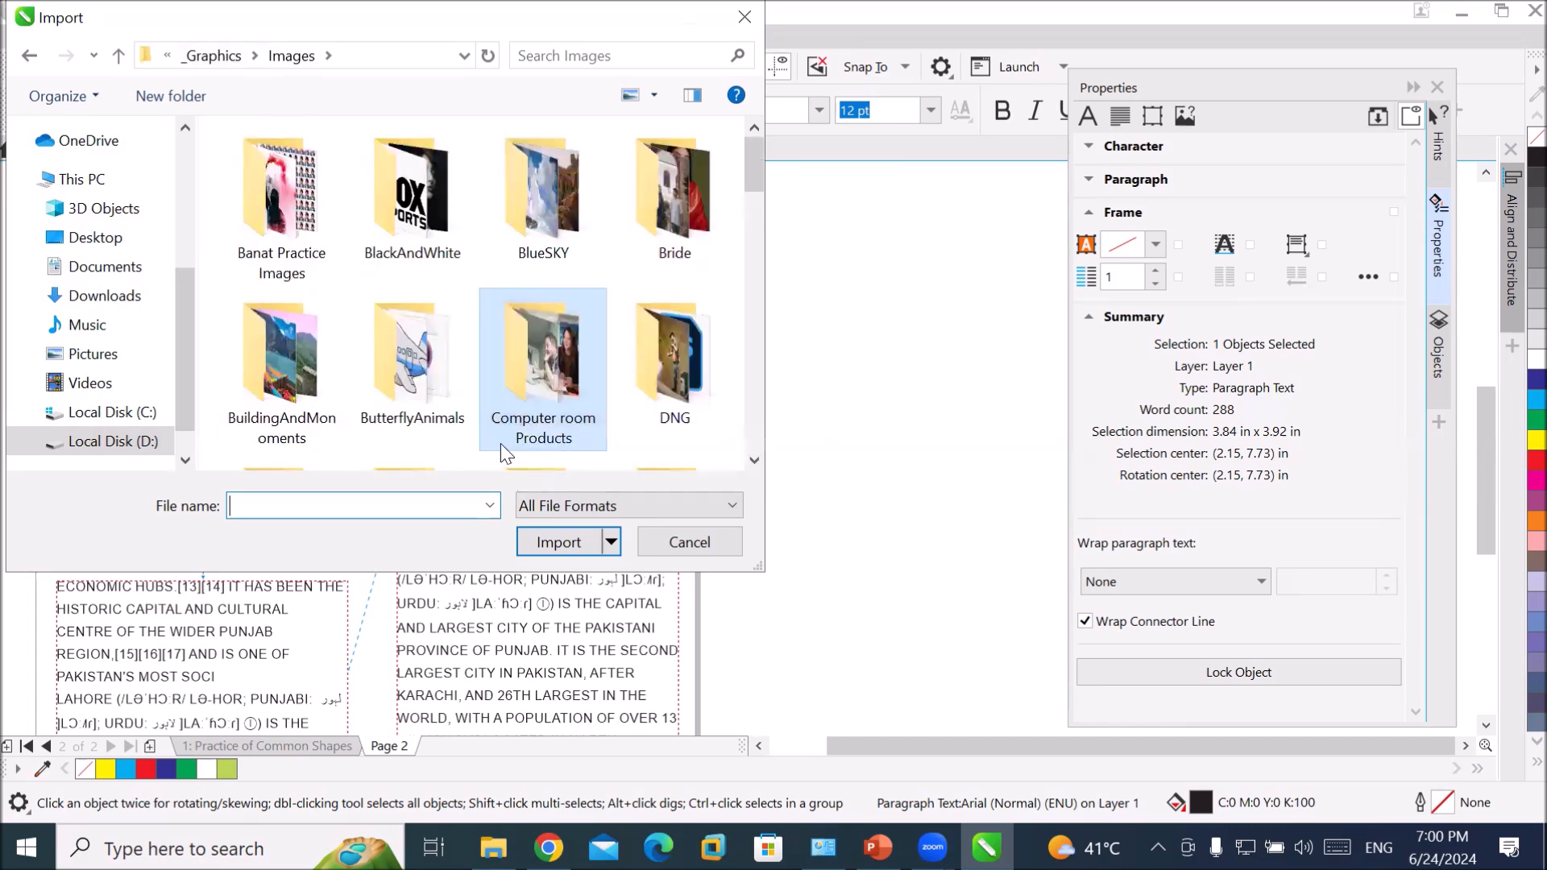
{"action": "scroll", "coordinate": [500, 443], "scroll_direction": "down", "scroll_amount": 1}
{"action": "scroll", "coordinate": [500, 441], "scroll_direction": "down", "scroll_amount": 1}
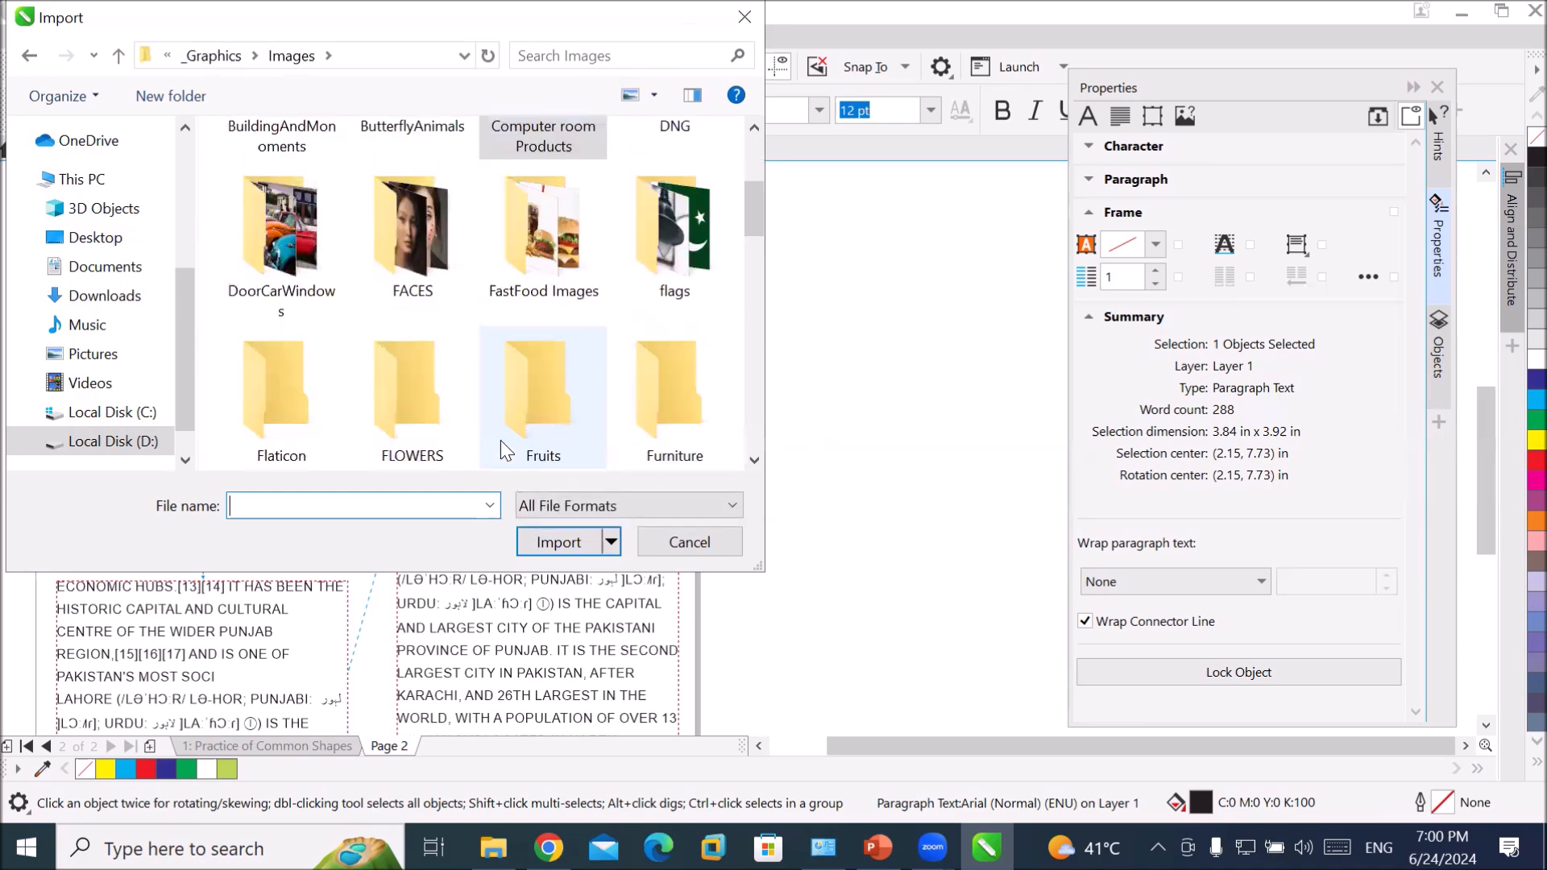
{"action": "scroll", "coordinate": [501, 436], "scroll_direction": "down", "scroll_amount": 1}
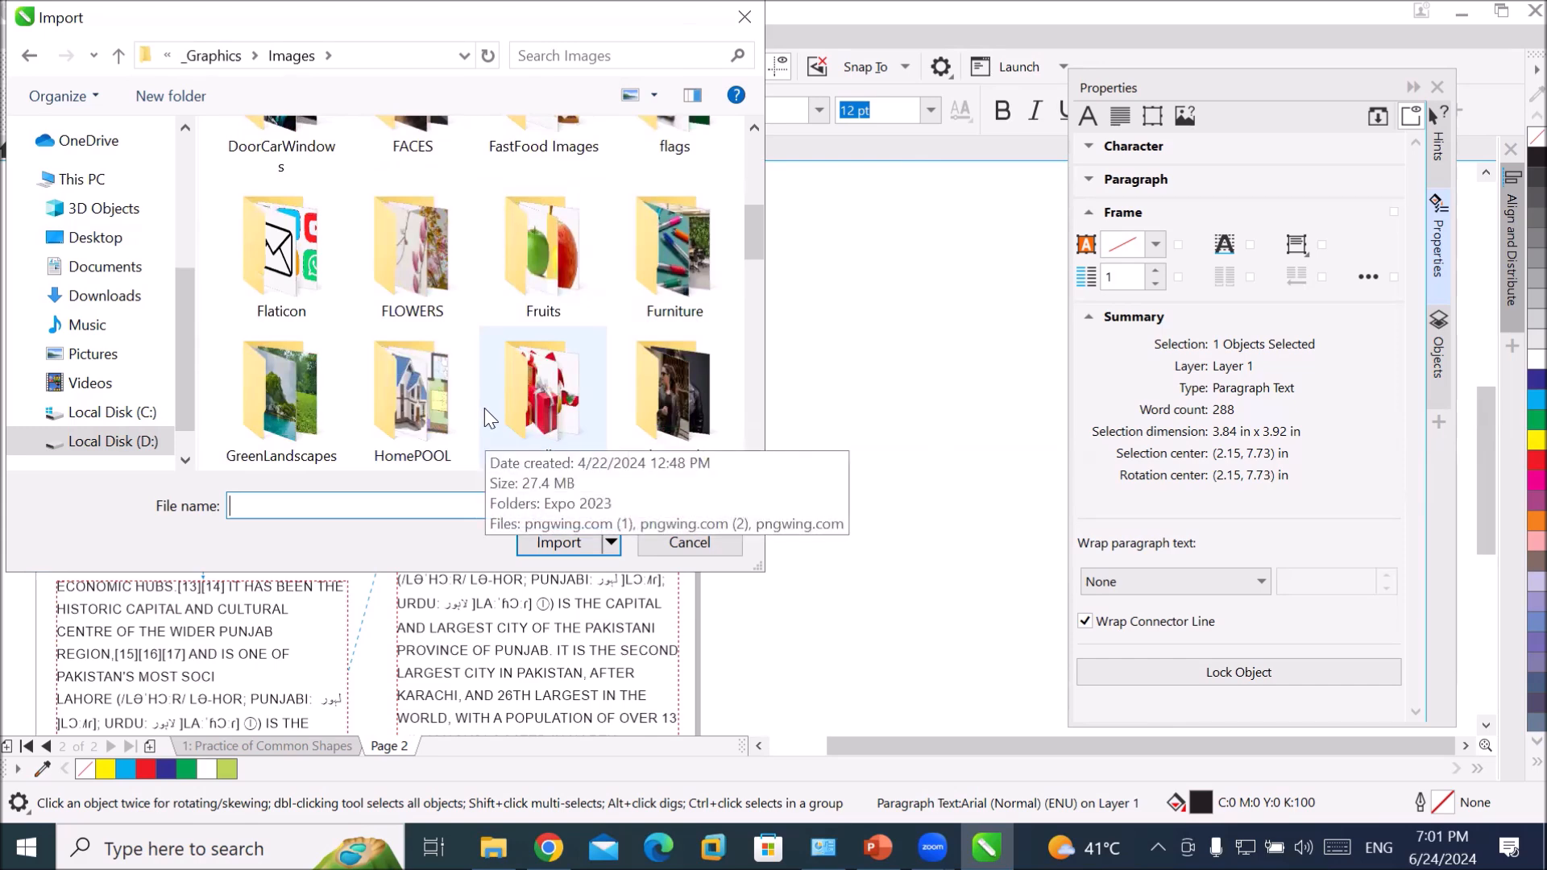
{"action": "scroll", "coordinate": [485, 407], "scroll_direction": "down", "scroll_amount": 1}
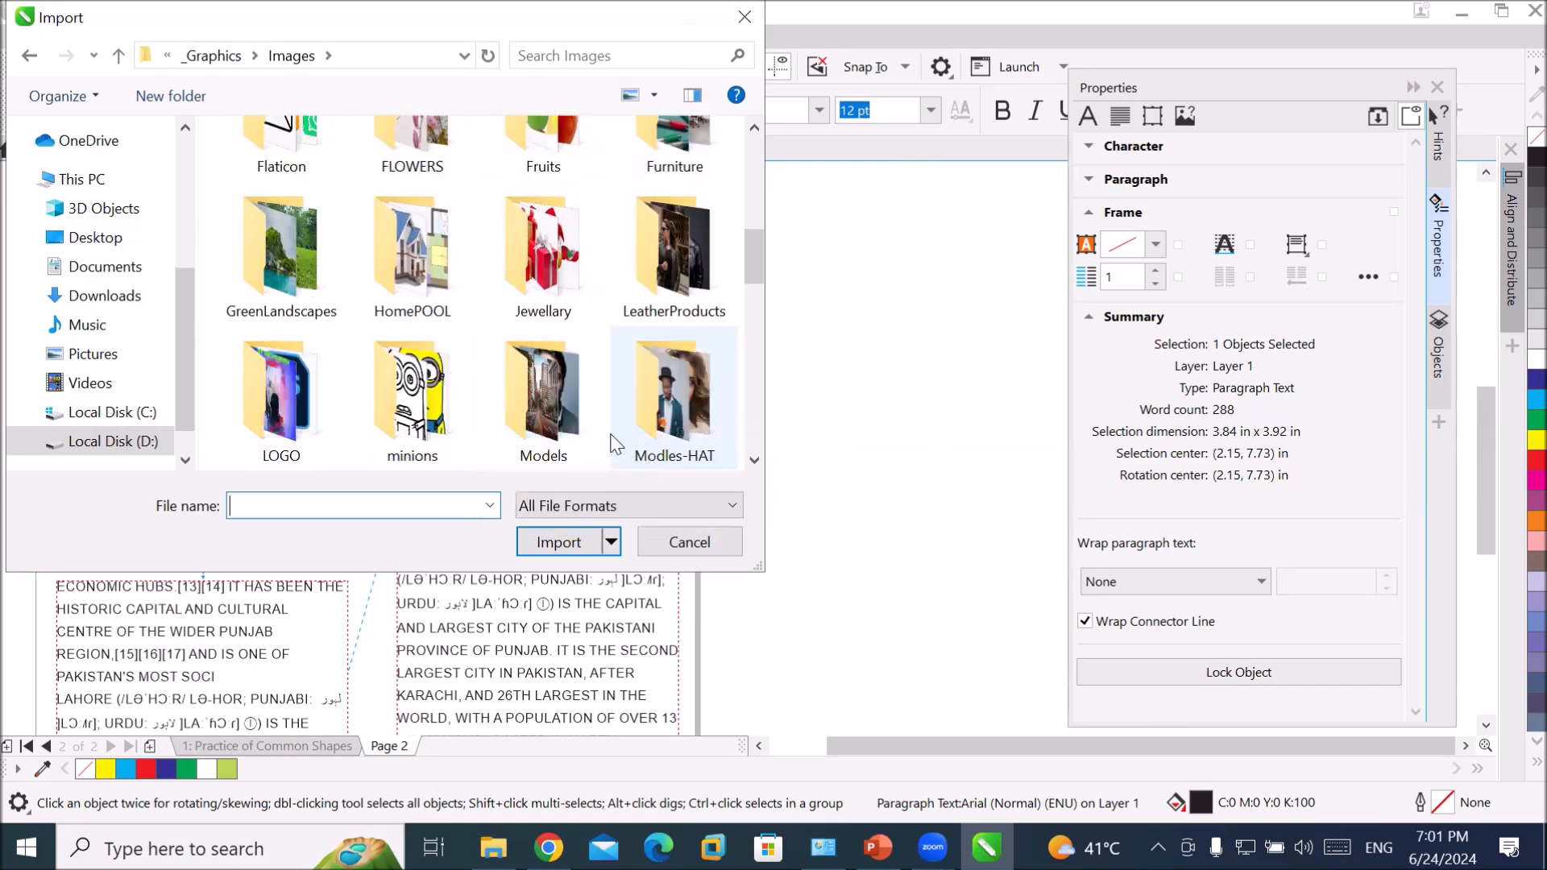
{"action": "scroll", "coordinate": [614, 443], "scroll_direction": "down", "scroll_amount": 1}
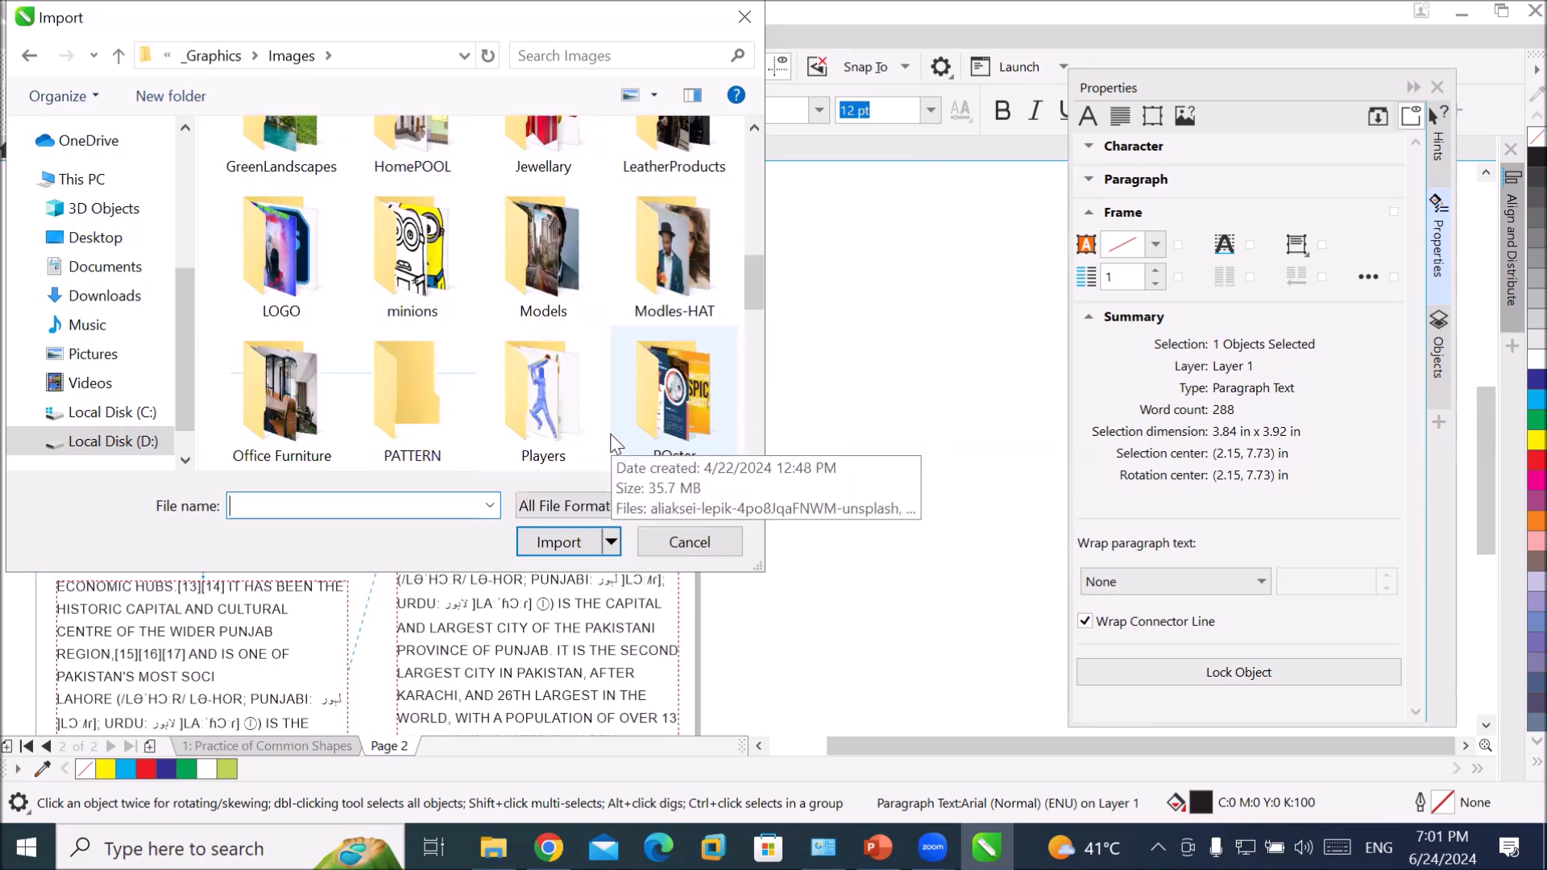
{"action": "double_click", "coordinate": [554, 386]}
{"action": "double_click", "coordinate": [290, 319]}
{"action": "left_click", "coordinate": [472, 357]}
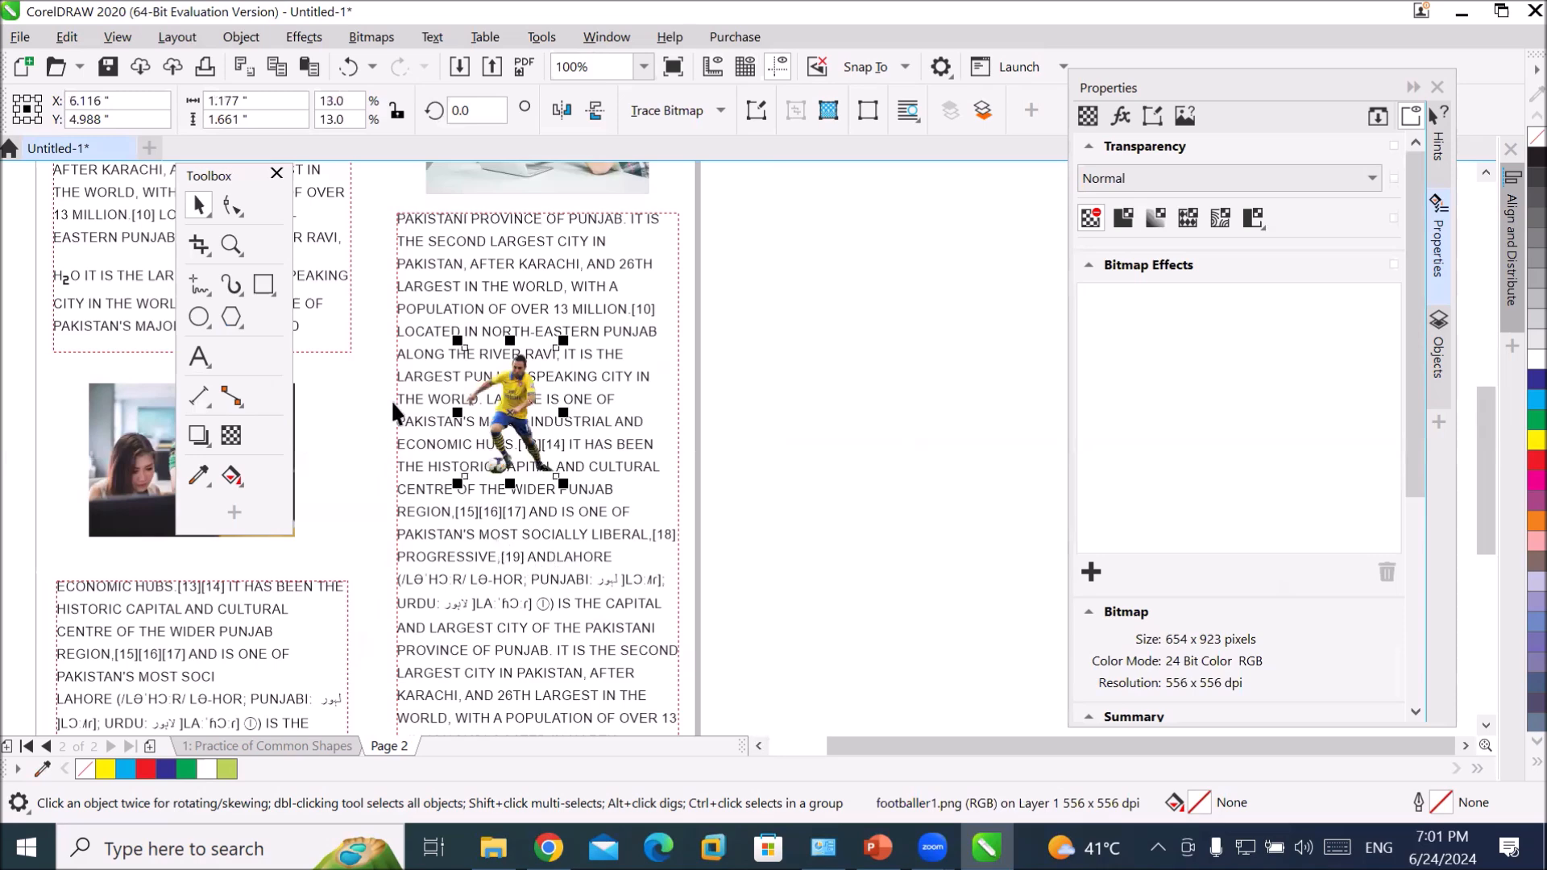
- Move the floating Properties docker lower and clear of the text-wrapping controls for the footballer picture
{"action": "scroll", "coordinate": [464, 397], "scroll_direction": "up", "scroll_amount": 2}
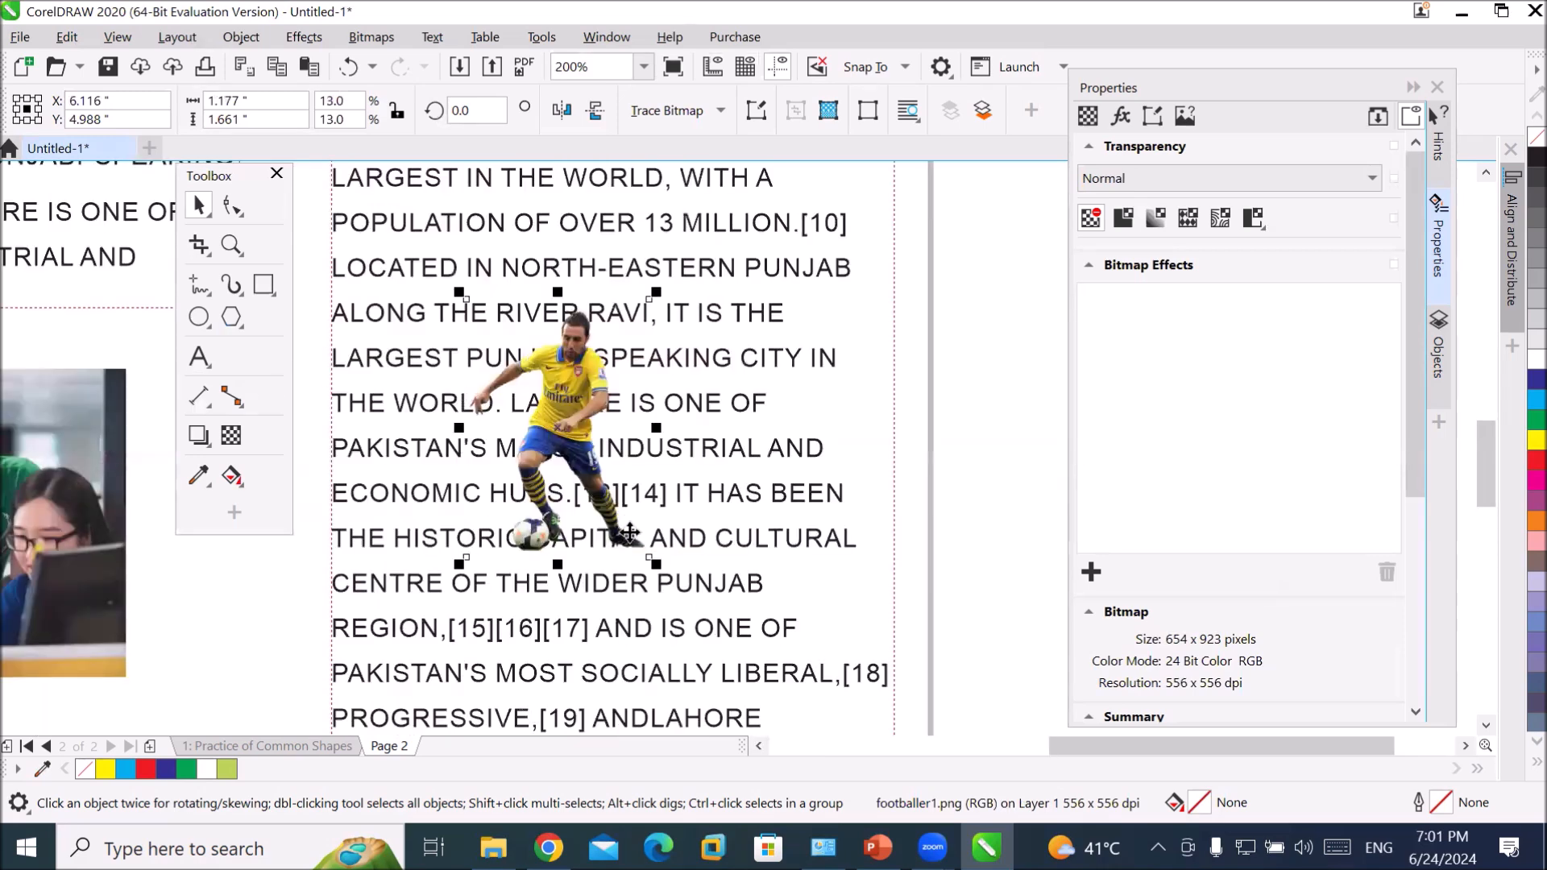
{"action": "scroll", "coordinate": [618, 522], "scroll_direction": "up", "scroll_amount": 2}
{"action": "scroll", "coordinate": [627, 514], "scroll_direction": "down", "scroll_amount": 2}
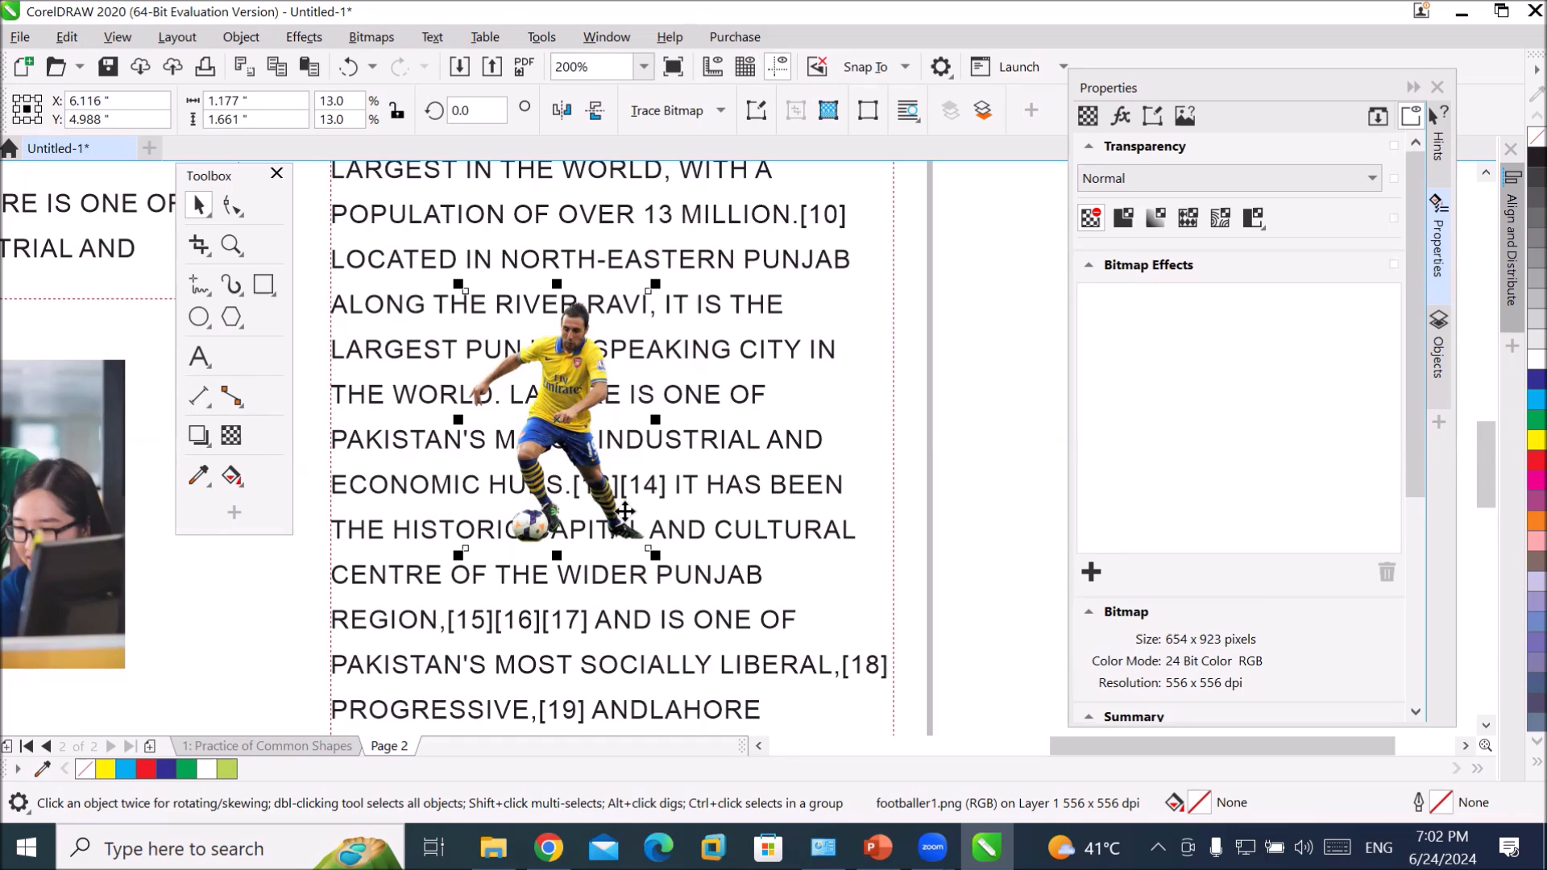
{"action": "left_click", "coordinate": [1135, 87]}
{"action": "left_click_drag", "start_coordinate": [1135, 87], "coordinate": [1175, 270]}
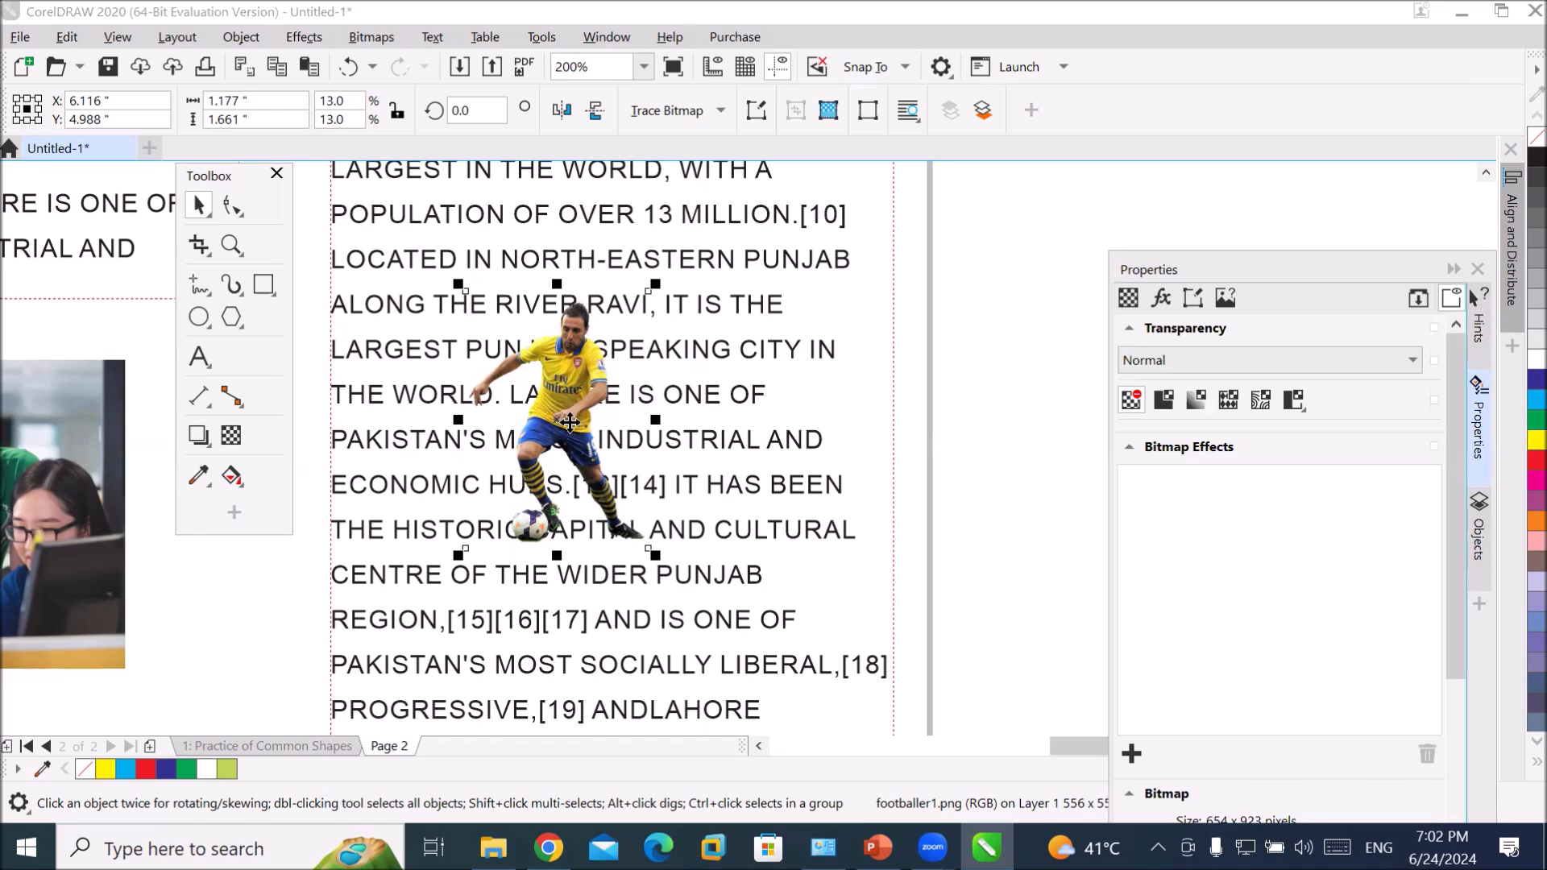
- Try the Text Flows Left, Above/Below and Straddle Text wrapping styles on the footballer picture, ending with None
{"action": "left_click", "coordinate": [916, 118]}
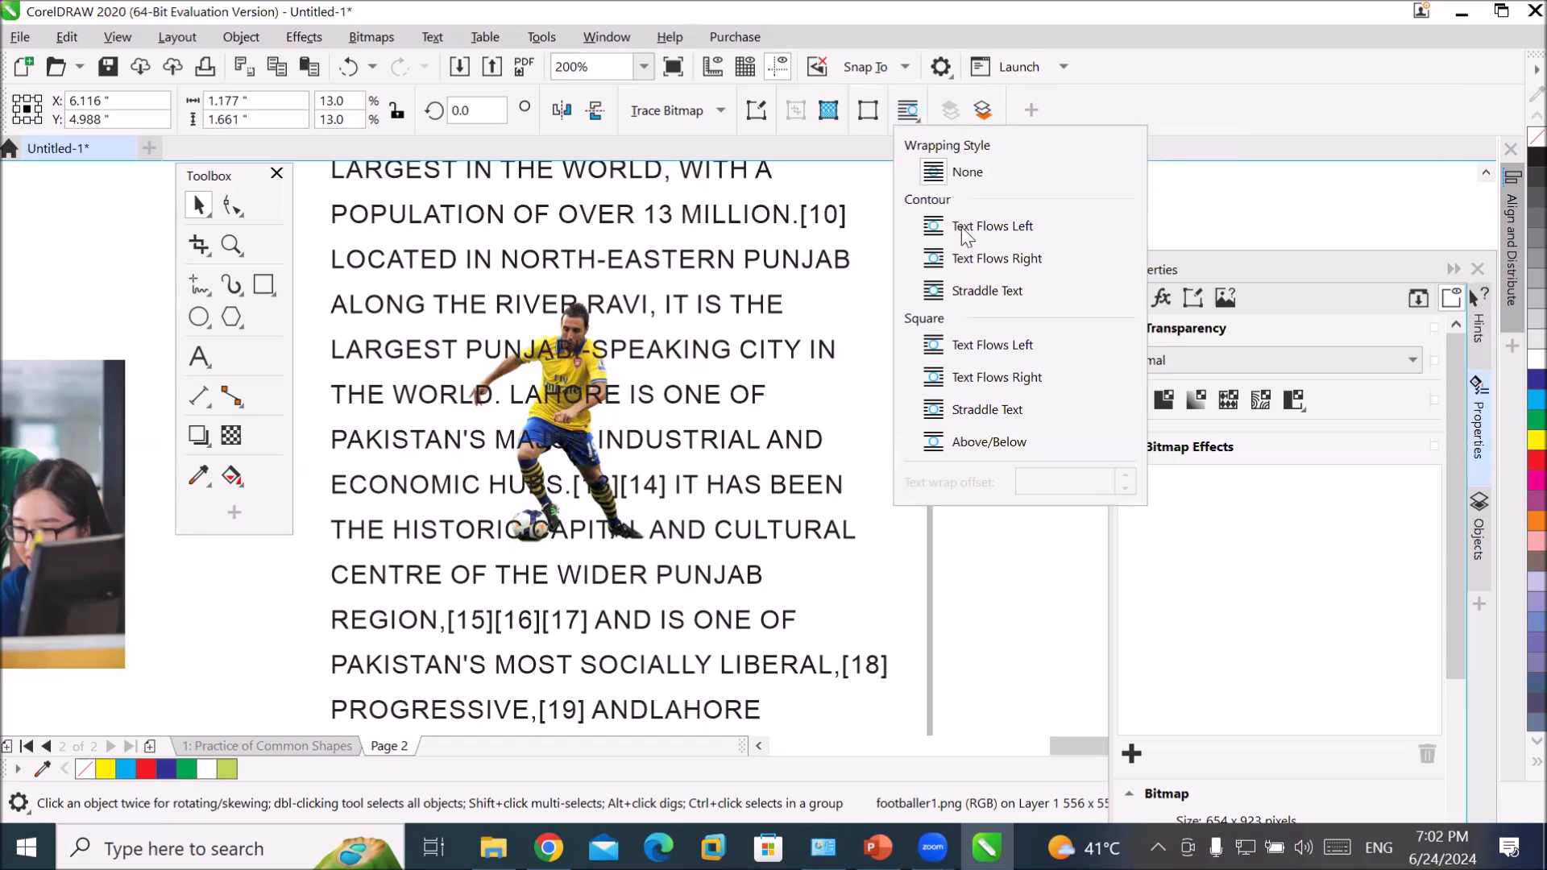
{"action": "left_click", "coordinate": [933, 228]}
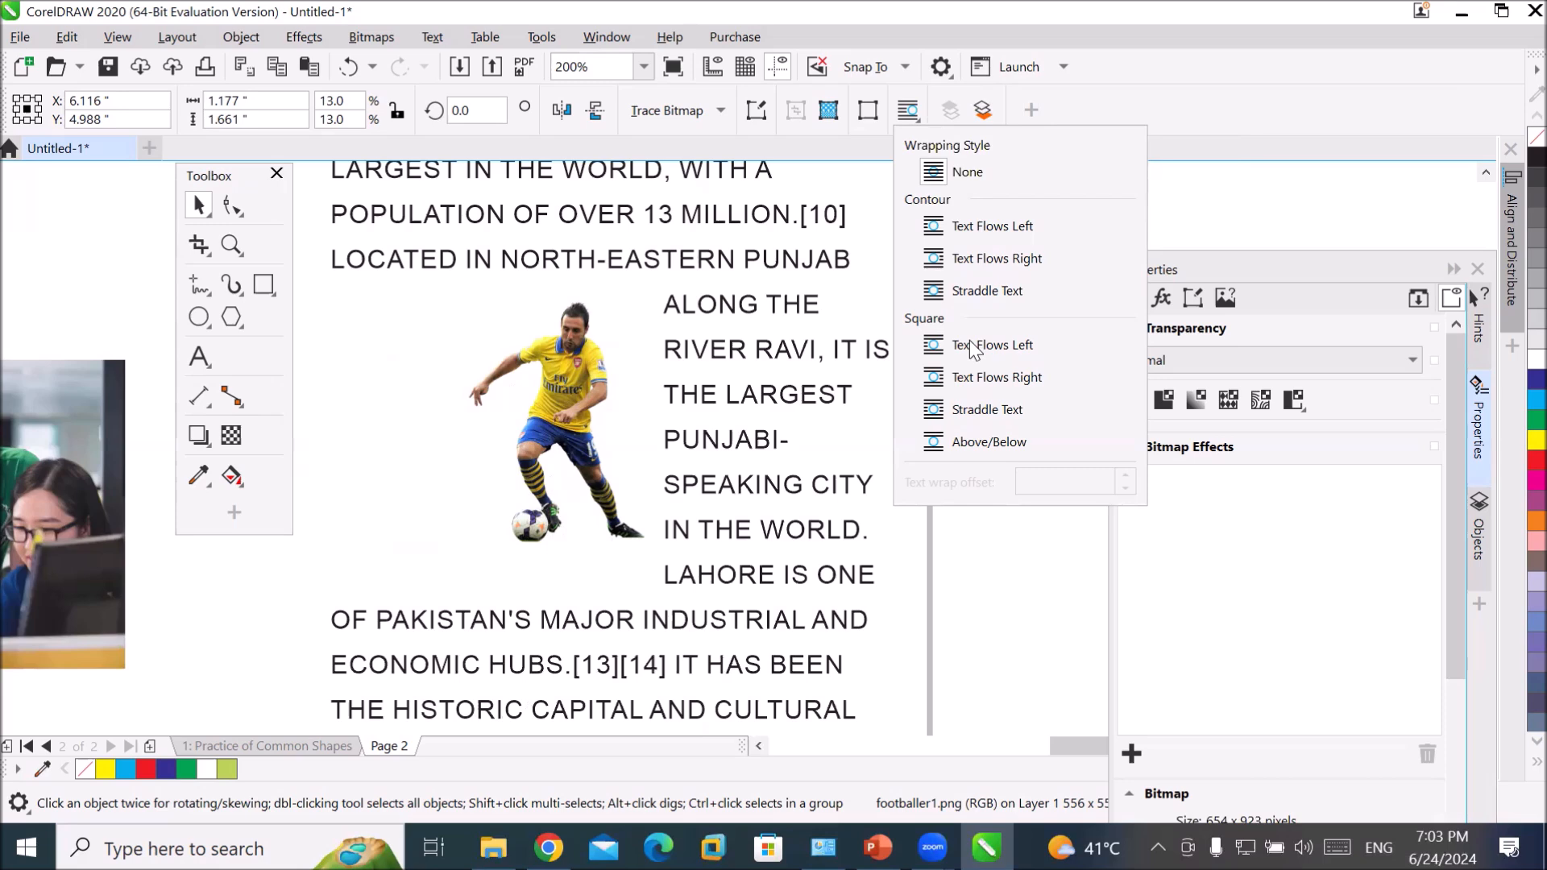
{"action": "left_click", "coordinate": [977, 445]}
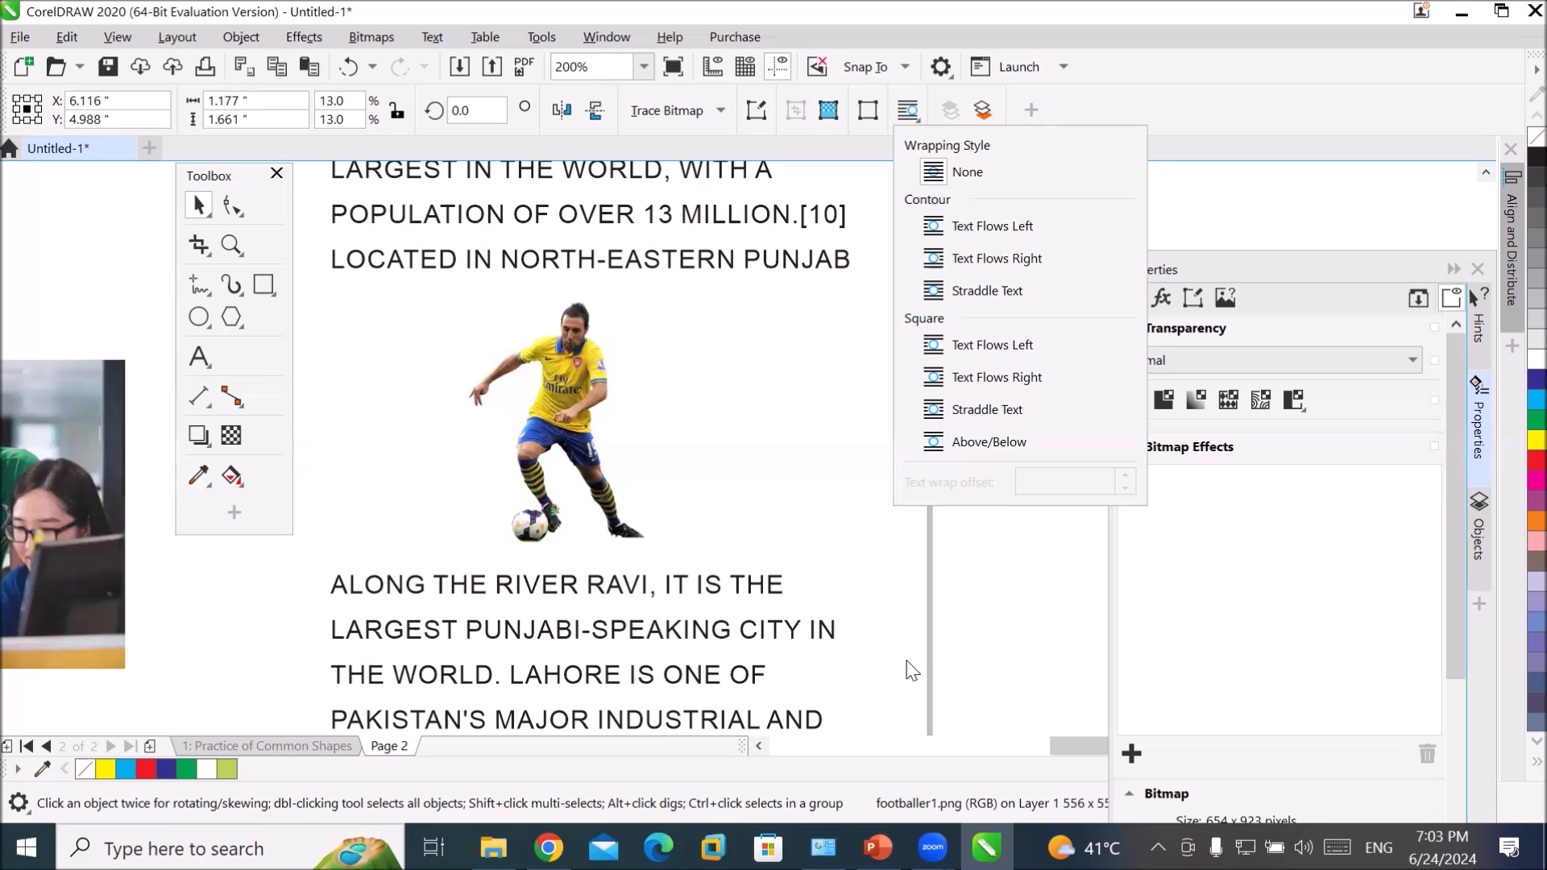
{"action": "left_click", "coordinate": [976, 415]}
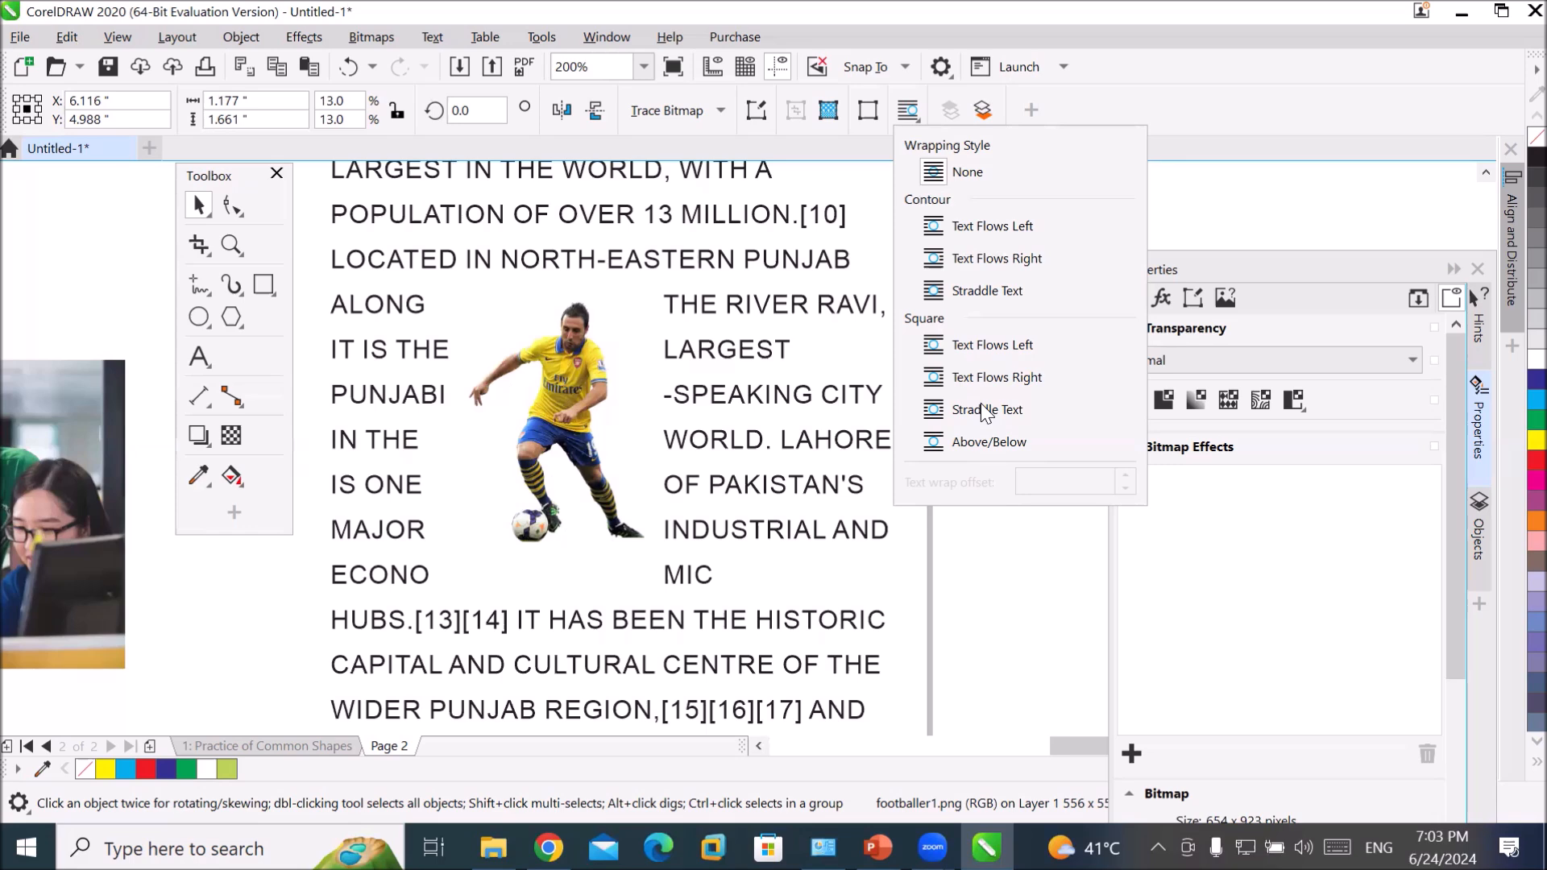
{"action": "left_click", "coordinate": [940, 173]}
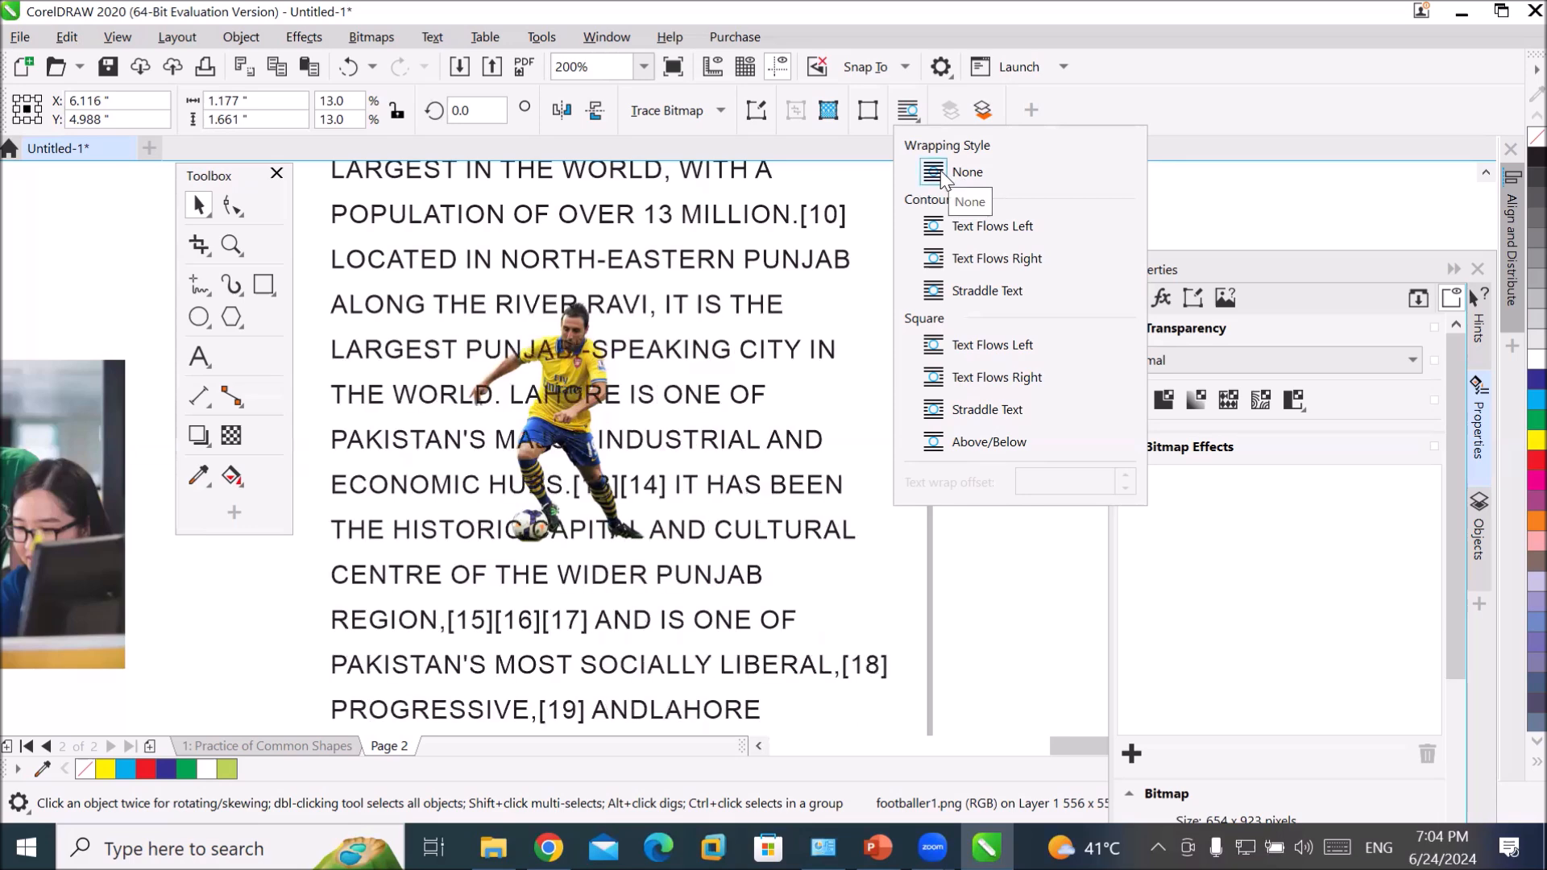
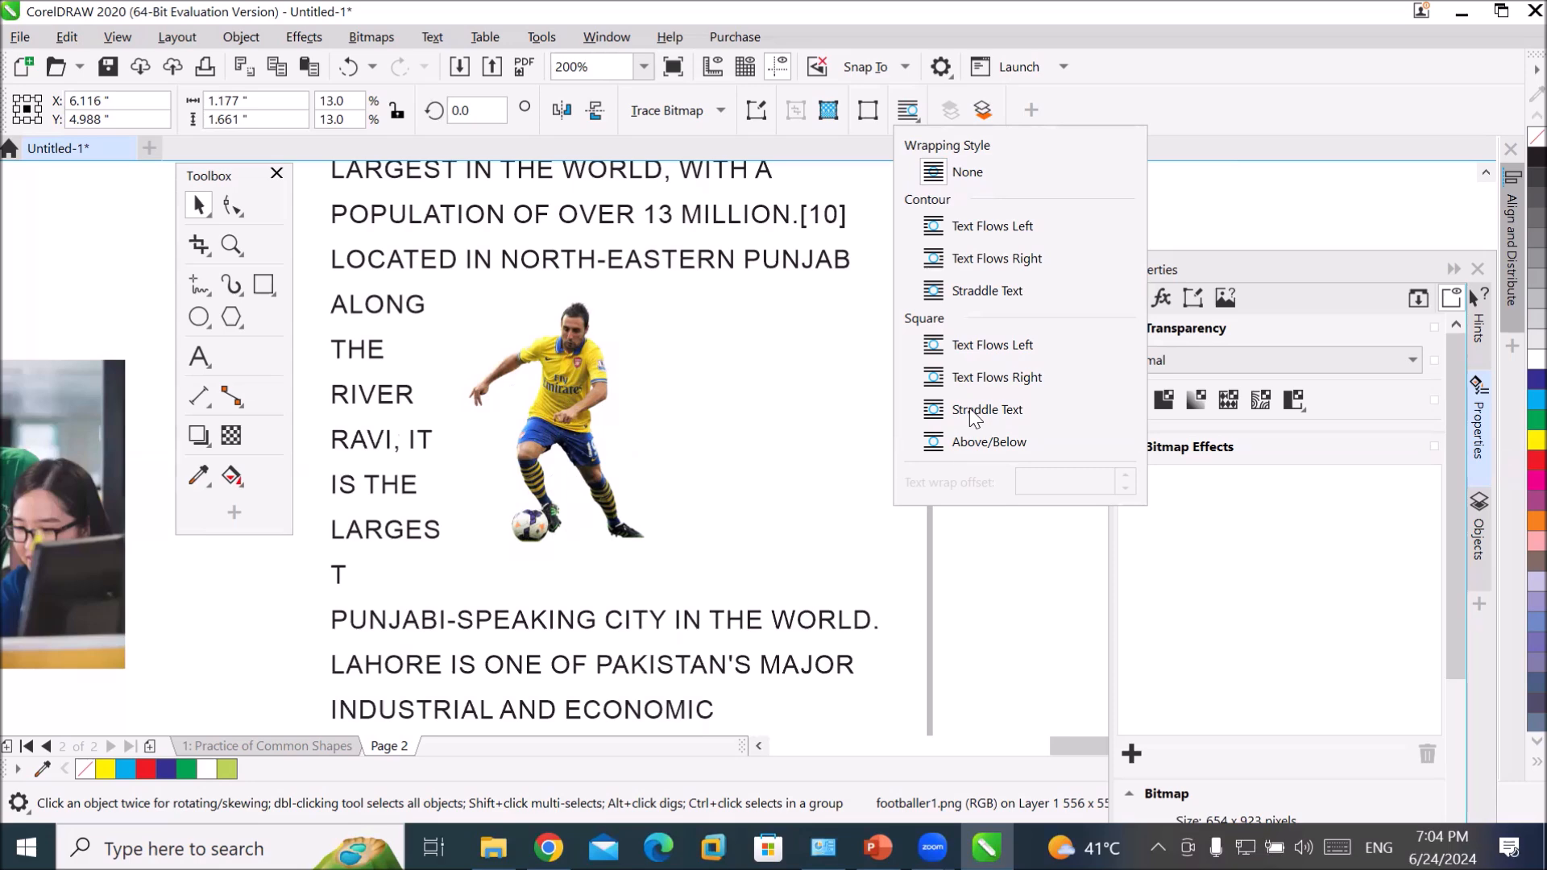
- Wrap the right column's text around both sides of the footballer picture using the square Straddle Text style
{"action": "left_click", "coordinate": [939, 411]}
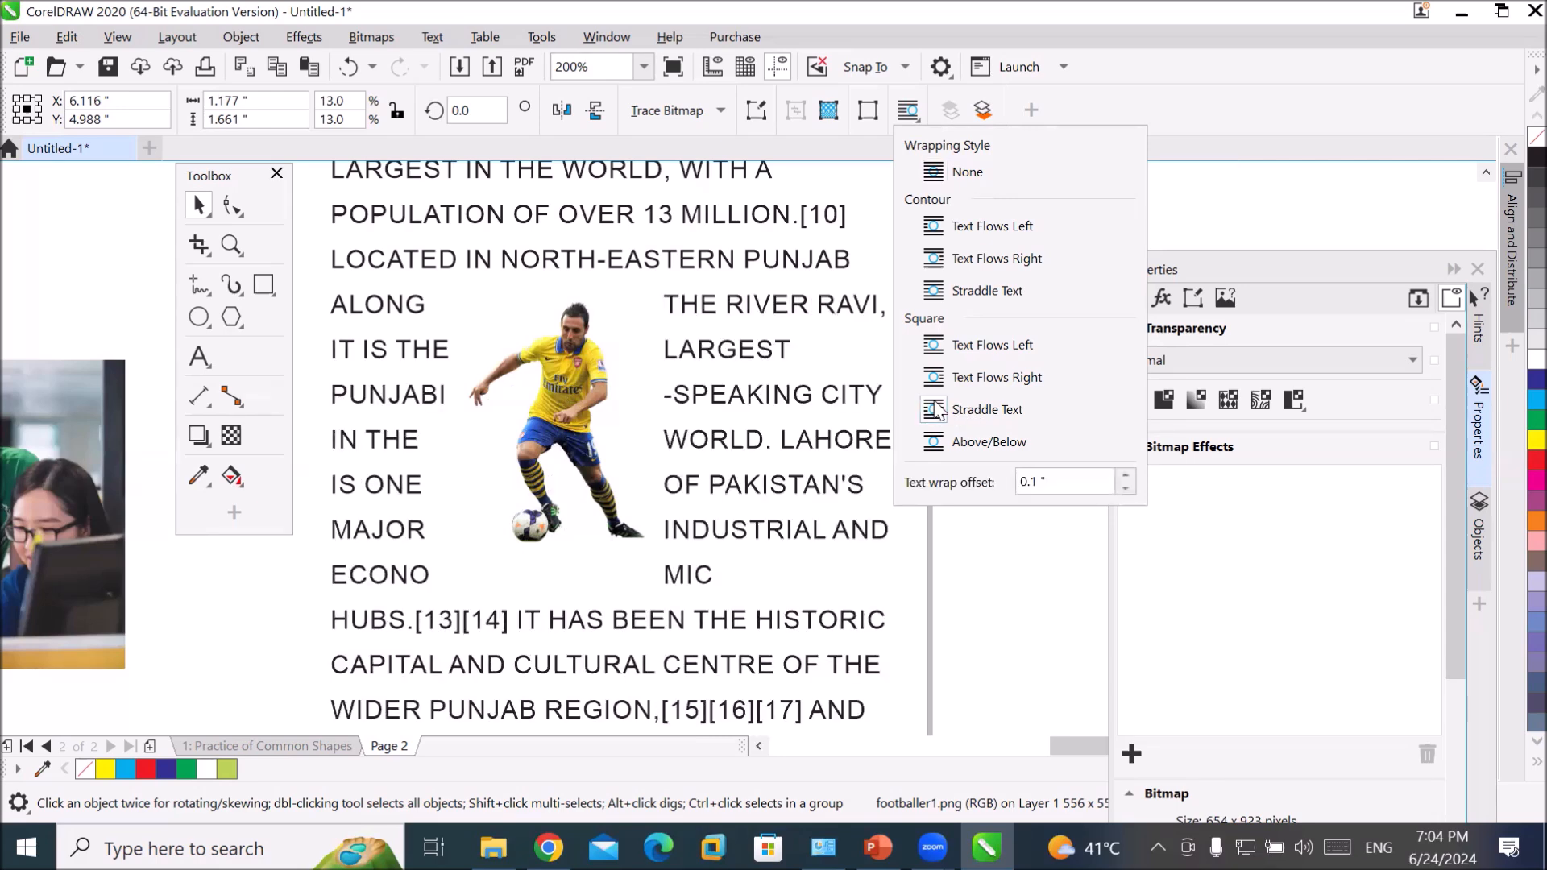
{"action": "left_click", "coordinate": [558, 390]}
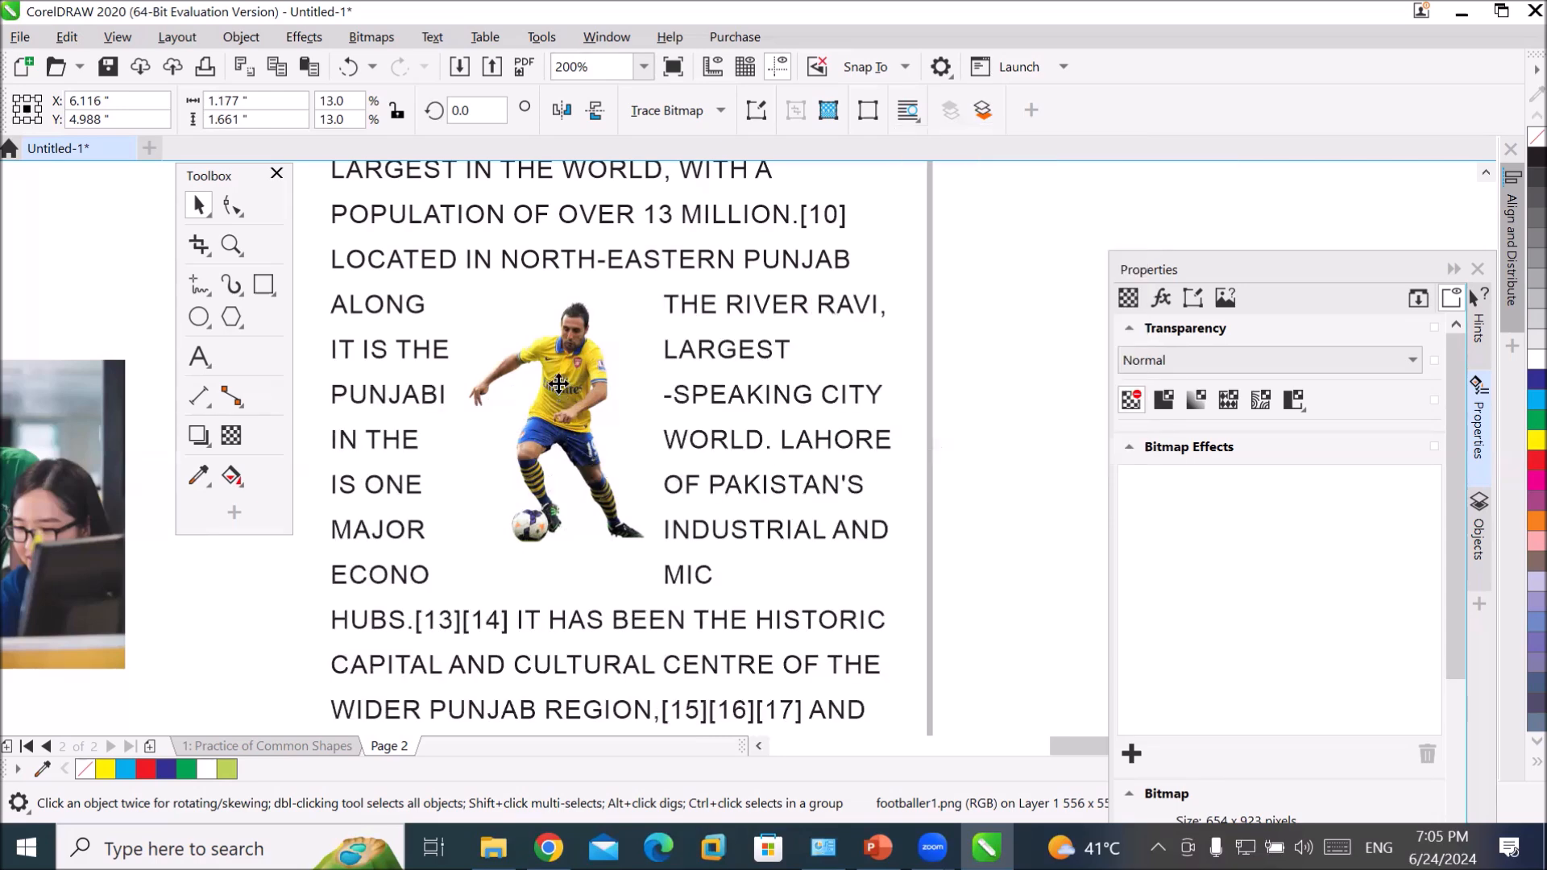
{"action": "scroll", "coordinate": [560, 382], "scroll_direction": "down", "scroll_amount": 2}
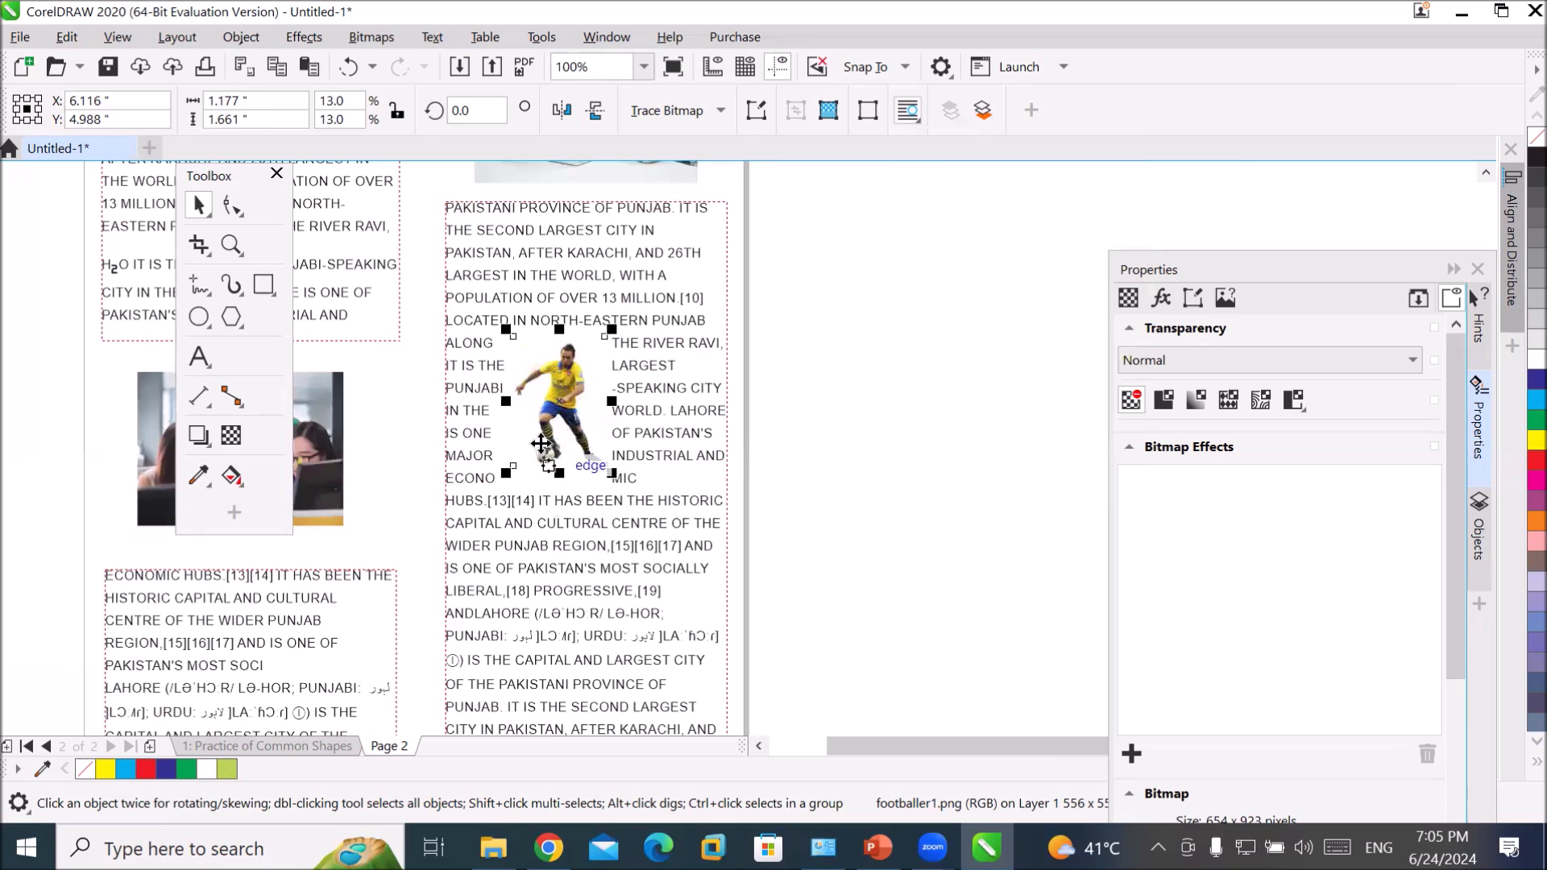
{"action": "scroll", "coordinate": [483, 482], "scroll_direction": "up", "scroll_amount": 2}
{"action": "scroll", "coordinate": [484, 482], "scroll_direction": "down", "scroll_amount": 2}
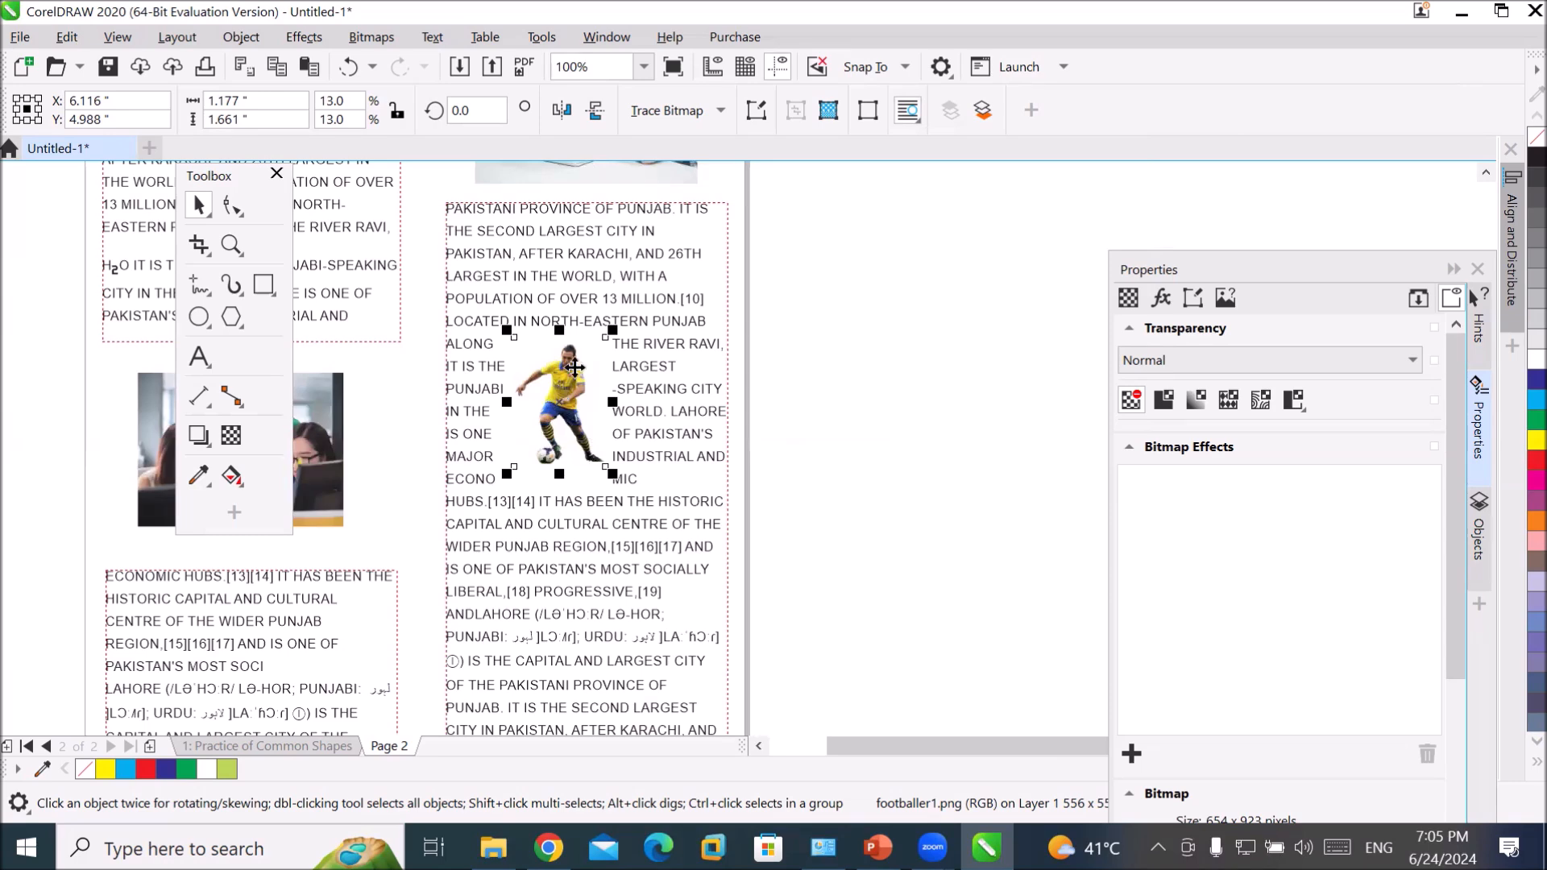
- Enlarge the footballer picture to about 1.64 by 2.31 in and move it farther down within the right column's text
{"action": "left_click_drag", "start_coordinate": [613, 330], "coordinate": [655, 271]}
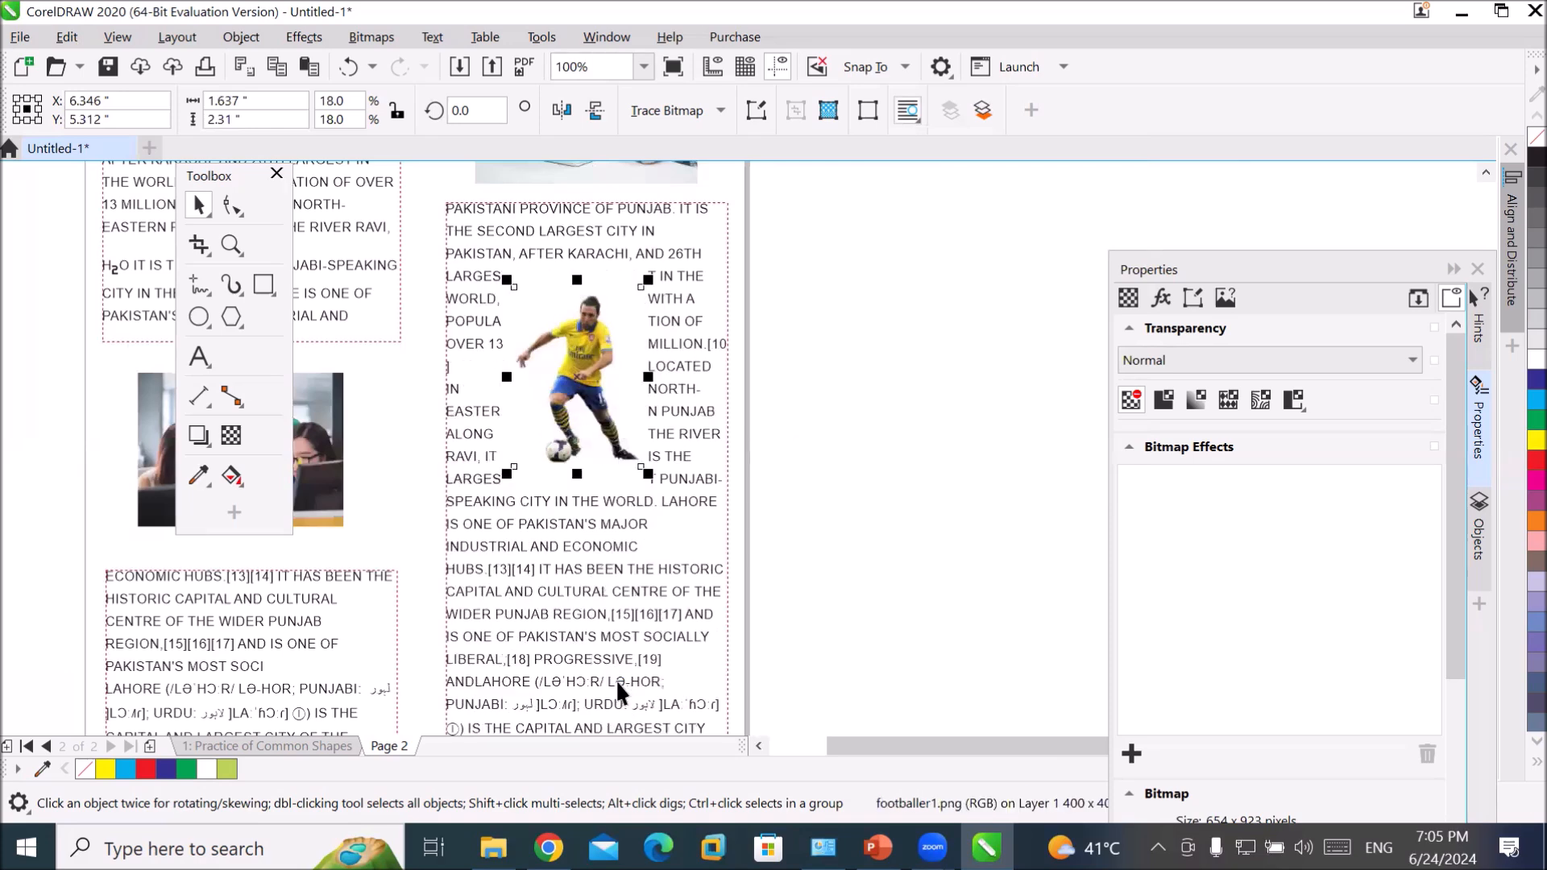
{"action": "left_click_drag", "start_coordinate": [579, 371], "coordinate": [548, 597]}
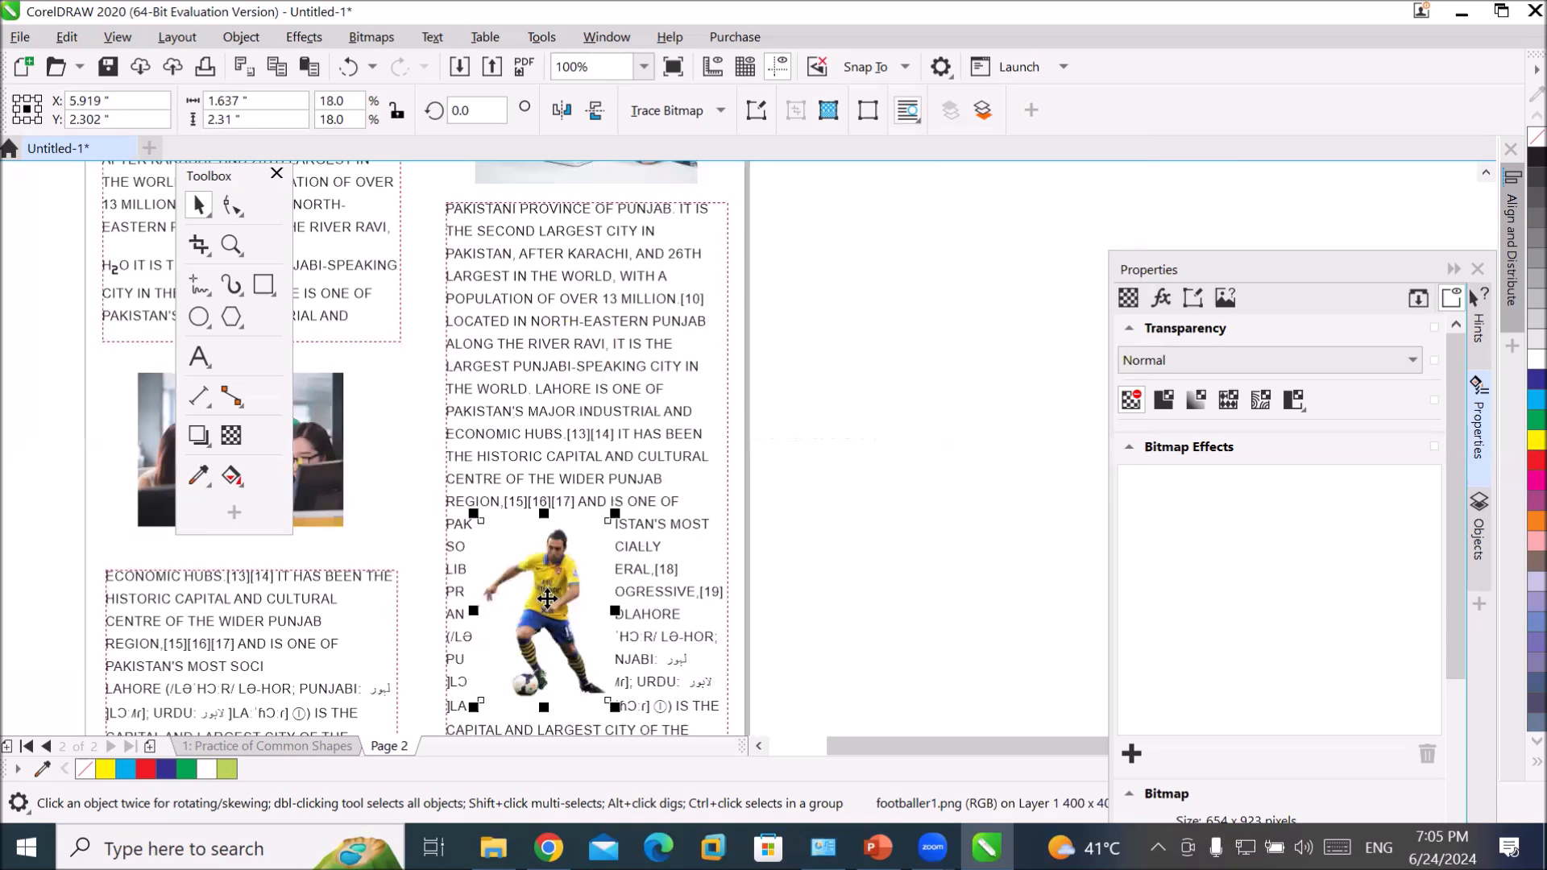
- Move the footballer picture into the upper-left text frame beneath the Lahore heading and shift the floating Toolbox off the page
{"action": "scroll", "coordinate": [545, 578], "scroll_direction": "down", "scroll_amount": 1}
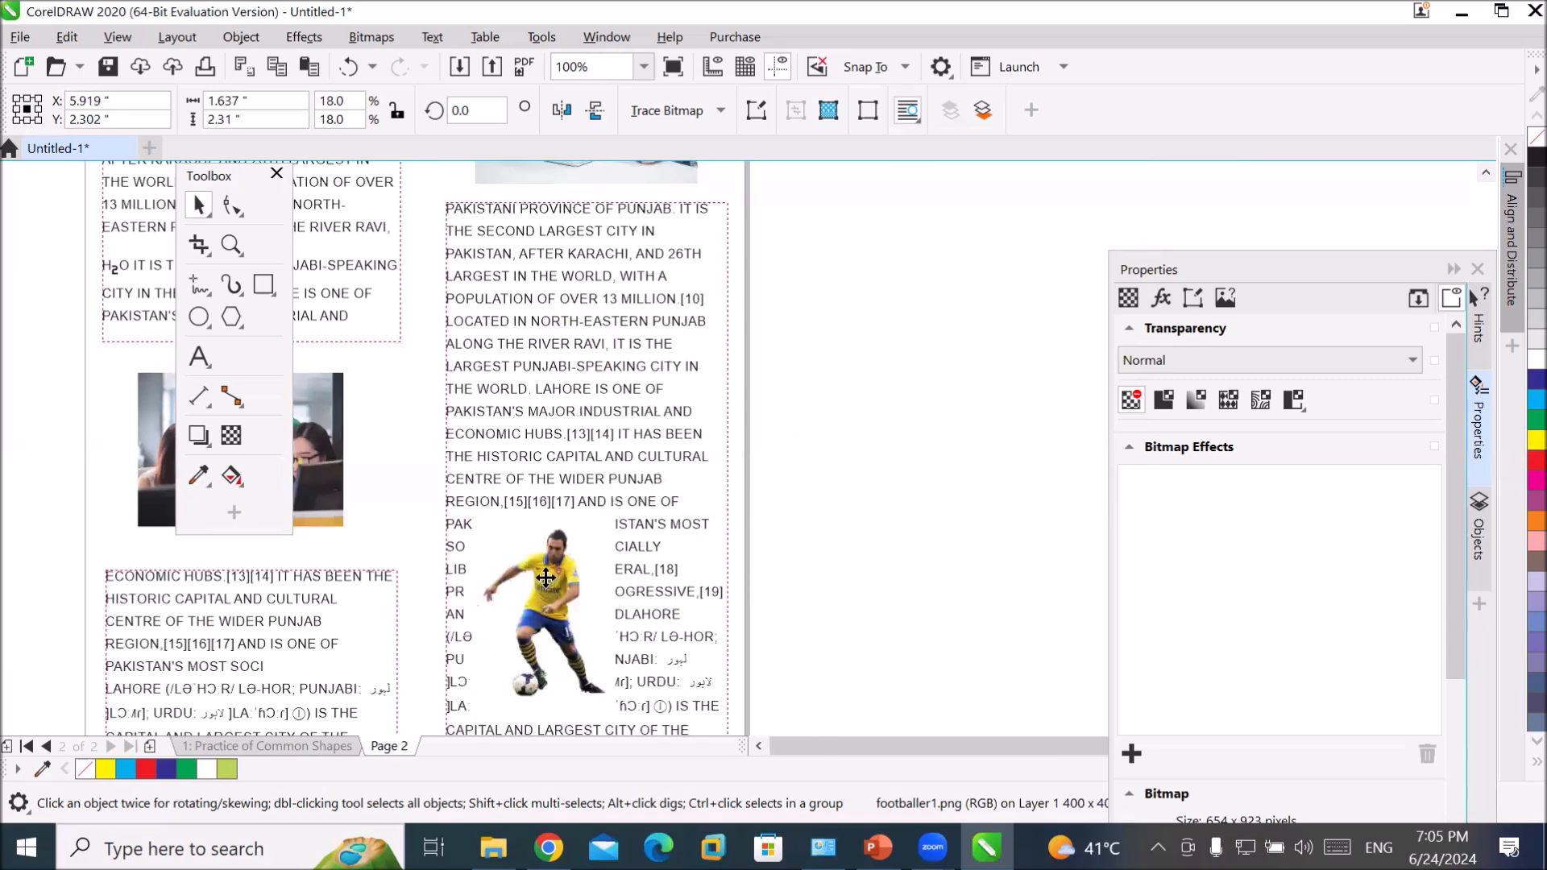
{"action": "left_click_drag", "start_coordinate": [539, 577], "coordinate": [383, 353]}
{"action": "scroll", "coordinate": [411, 333], "scroll_direction": "up", "scroll_amount": 1}
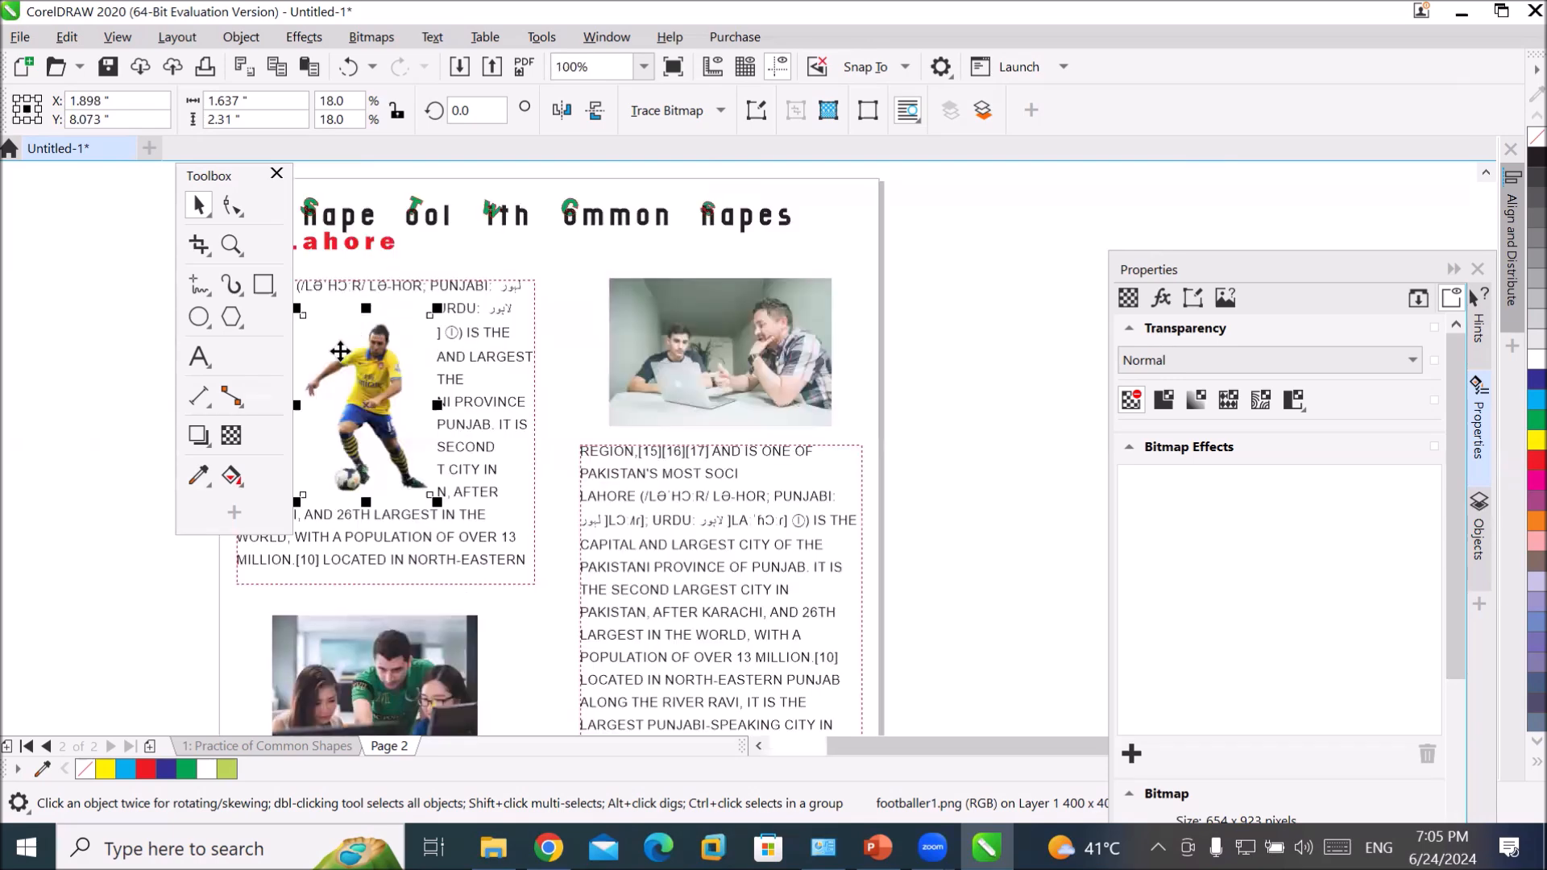
{"action": "left_click_drag", "start_coordinate": [209, 171], "coordinate": [209, 171]}
{"action": "left_click_drag", "start_coordinate": [219, 177], "coordinate": [112, 224]}
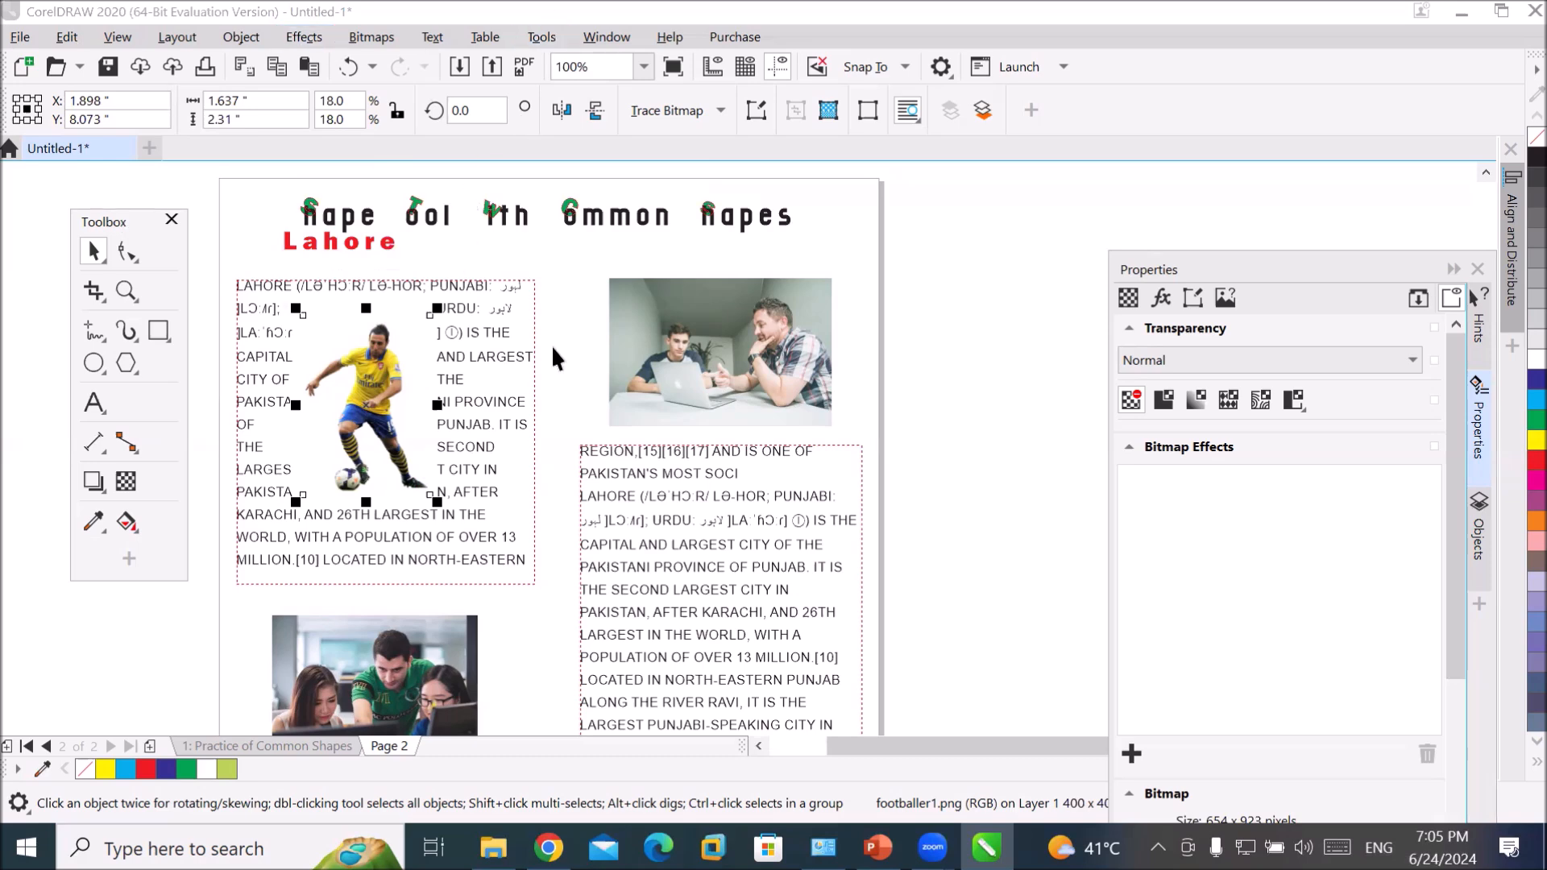
- Select the right column's text frame and reposition the floating Properties panel beside the page
{"action": "left_click", "coordinate": [733, 383]}
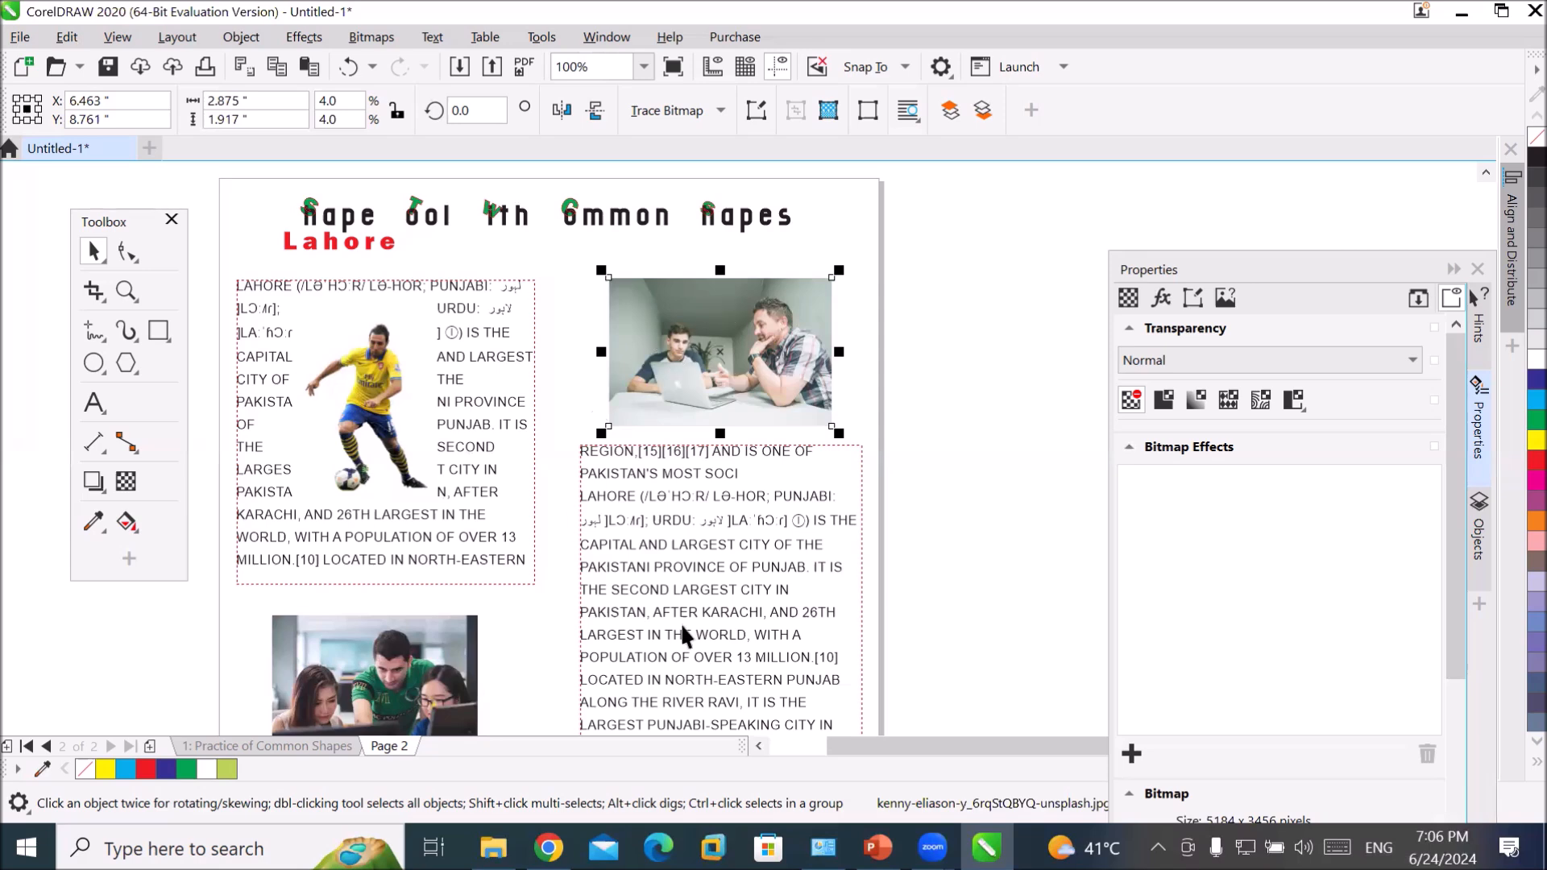
{"action": "left_click", "coordinate": [800, 607]}
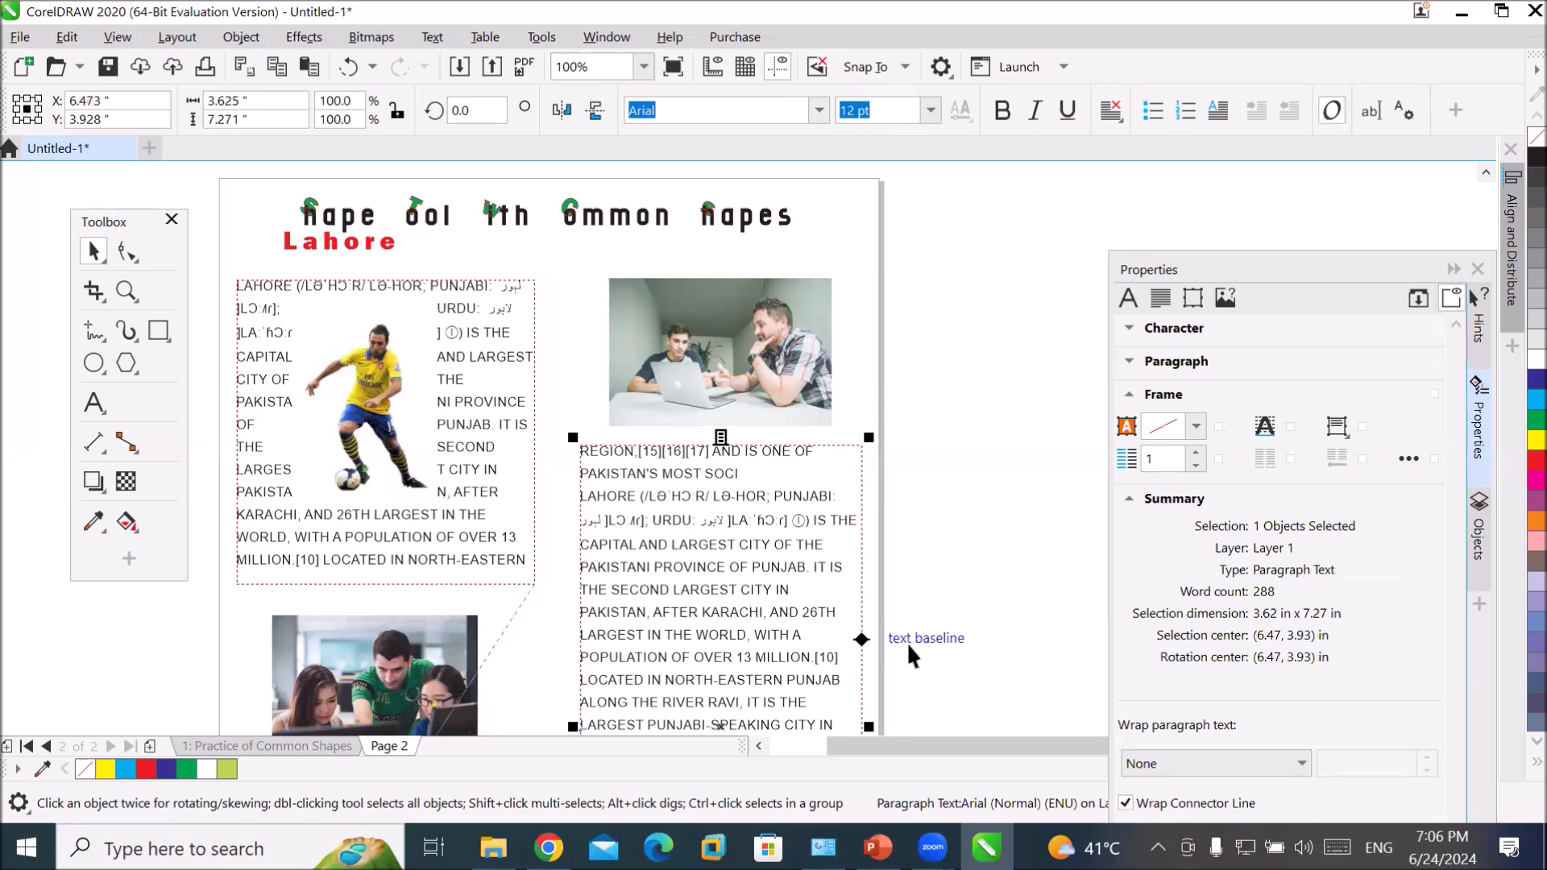
{"action": "scroll", "coordinate": [906, 641], "scroll_direction": "down", "scroll_amount": 2}
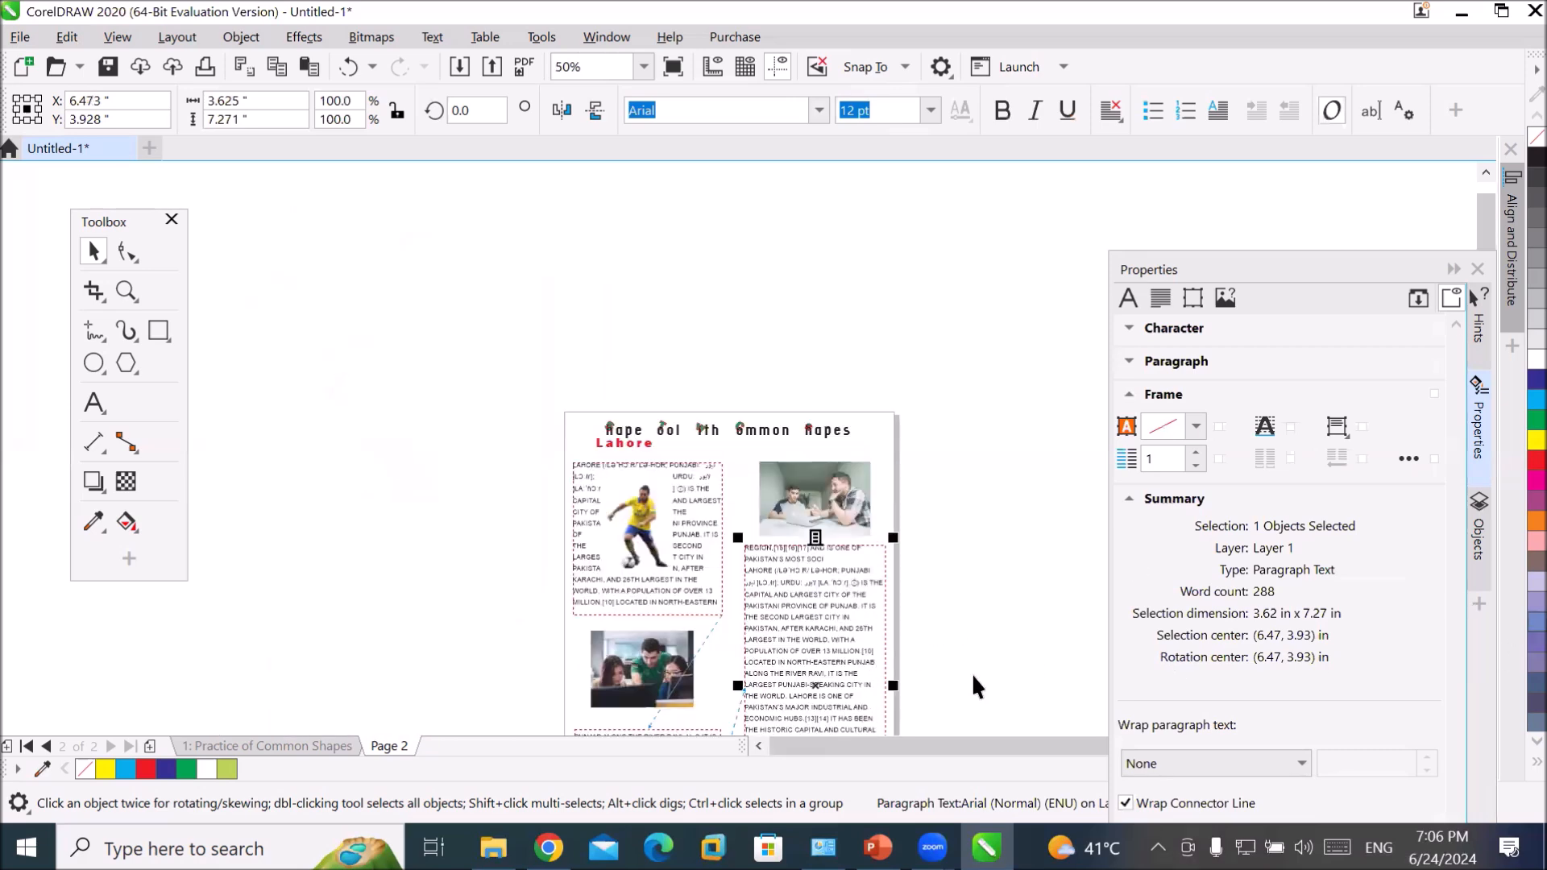
{"action": "left_click", "coordinate": [1346, 266]}
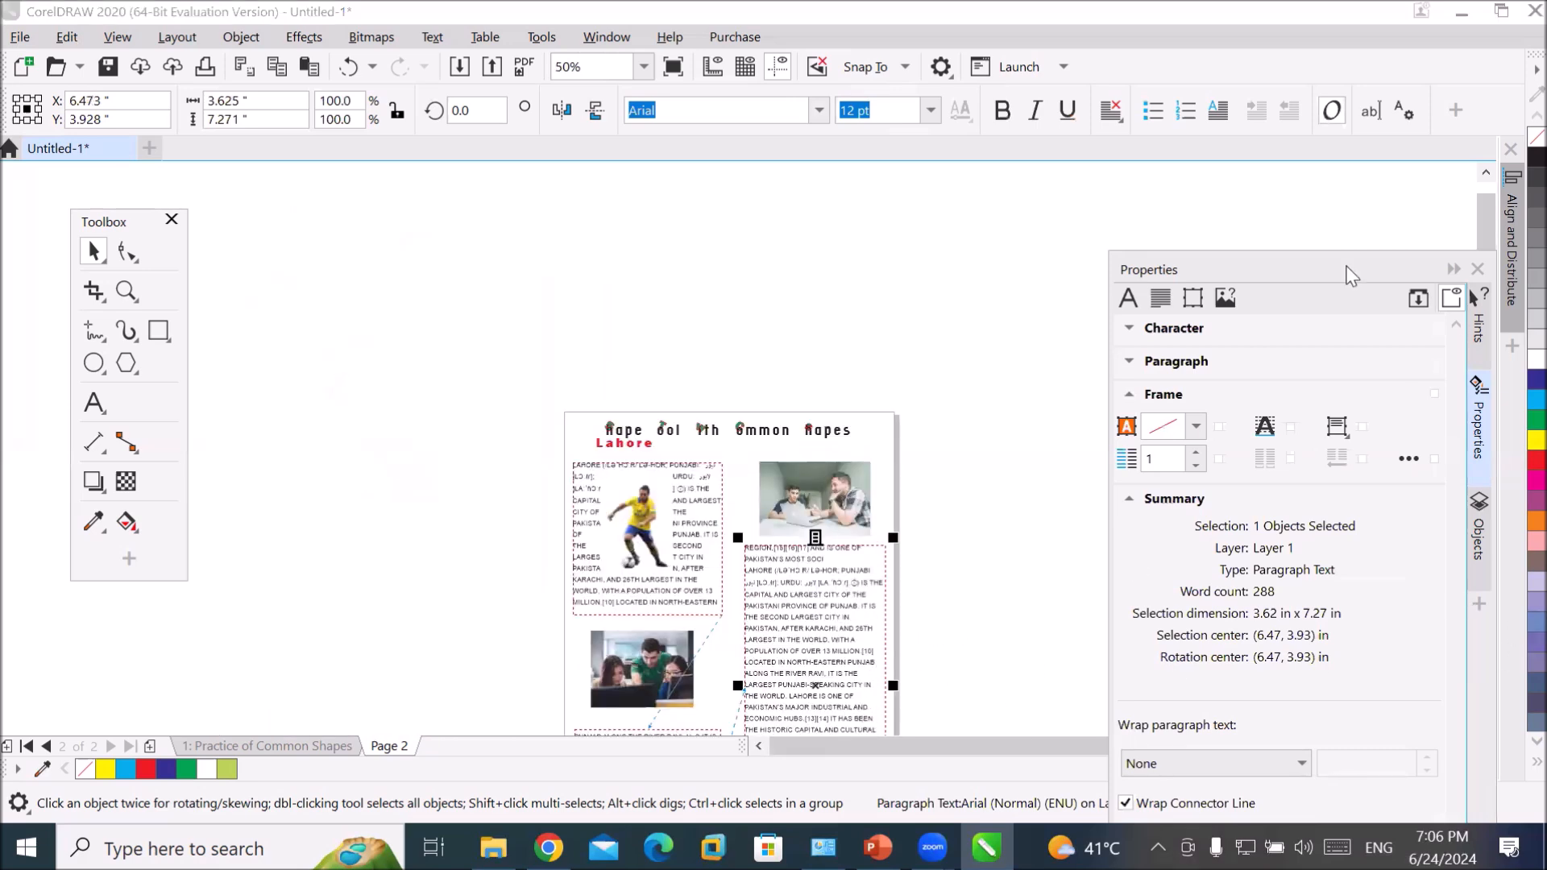
{"action": "left_click_drag", "start_coordinate": [1351, 274], "coordinate": [1510, 597]}
{"action": "left_click_drag", "start_coordinate": [1479, 478], "coordinate": [1468, 574]}
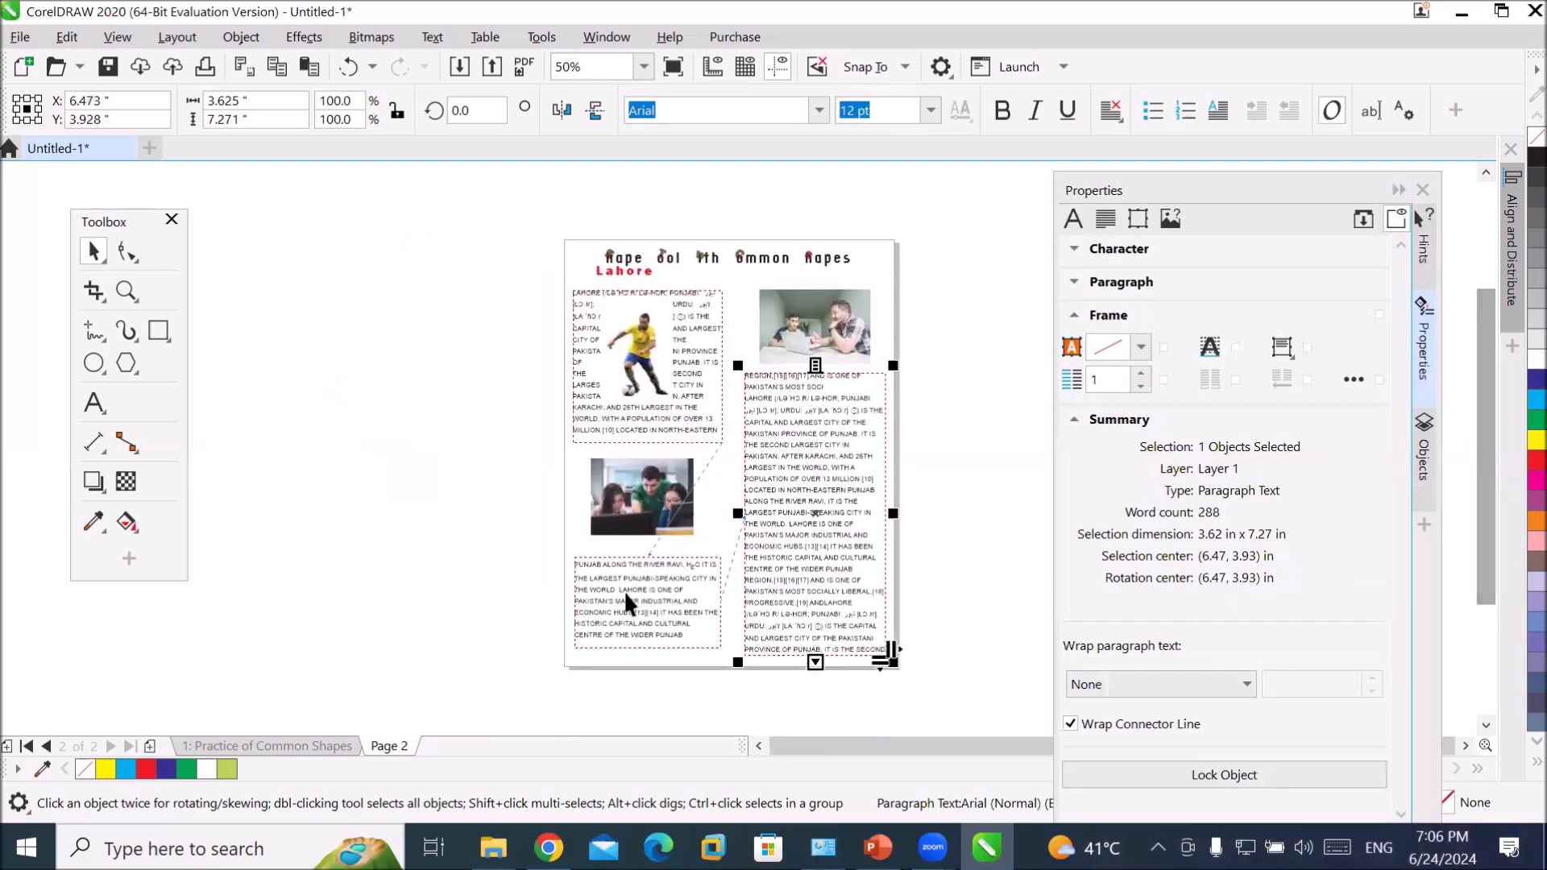
{"action": "scroll", "coordinate": [626, 630], "scroll_direction": "up", "scroll_amount": 1}
{"action": "scroll", "coordinate": [670, 617], "scroll_direction": "down", "scroll_amount": 1}
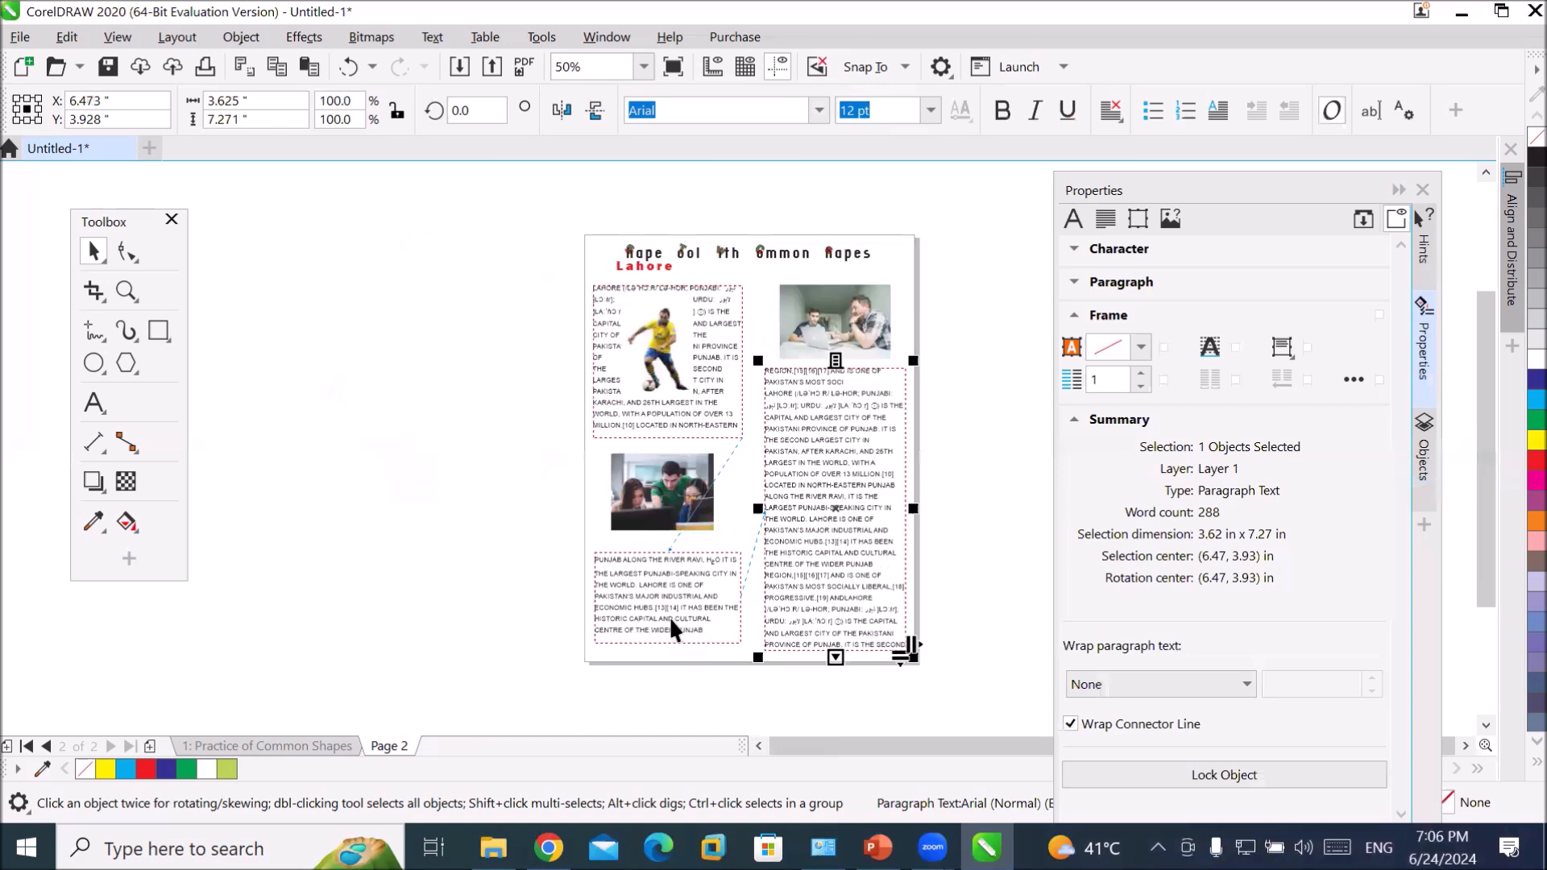
- Import the footballer2 picture from the Players folder and place it at about 1.96 by 1.93 in within the right column's text
{"action": "left_click", "coordinate": [464, 72]}
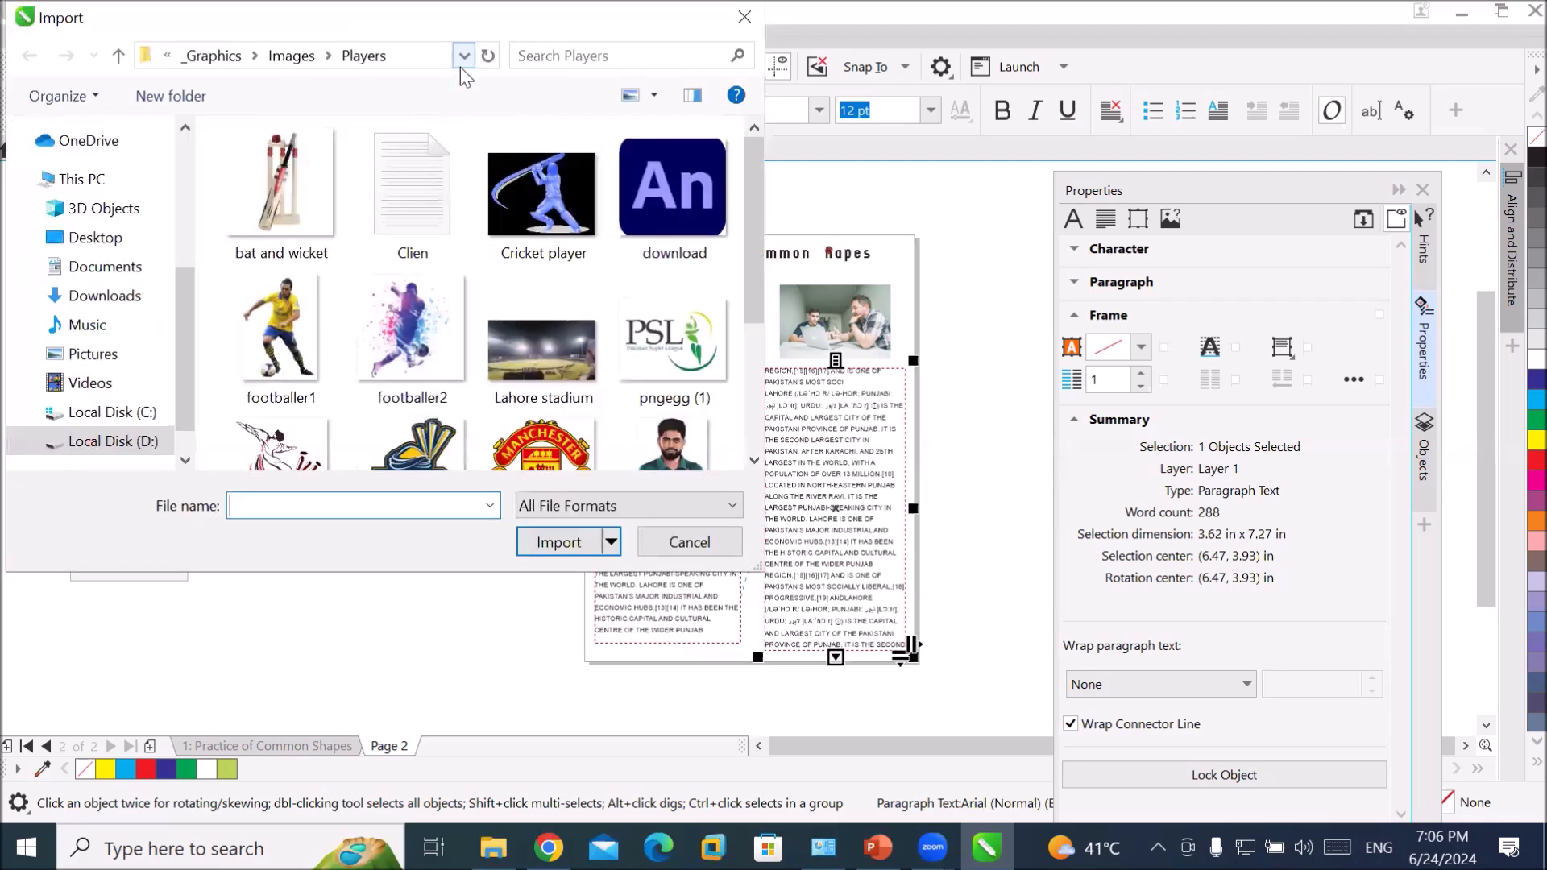
{"action": "double_click", "coordinate": [404, 355]}
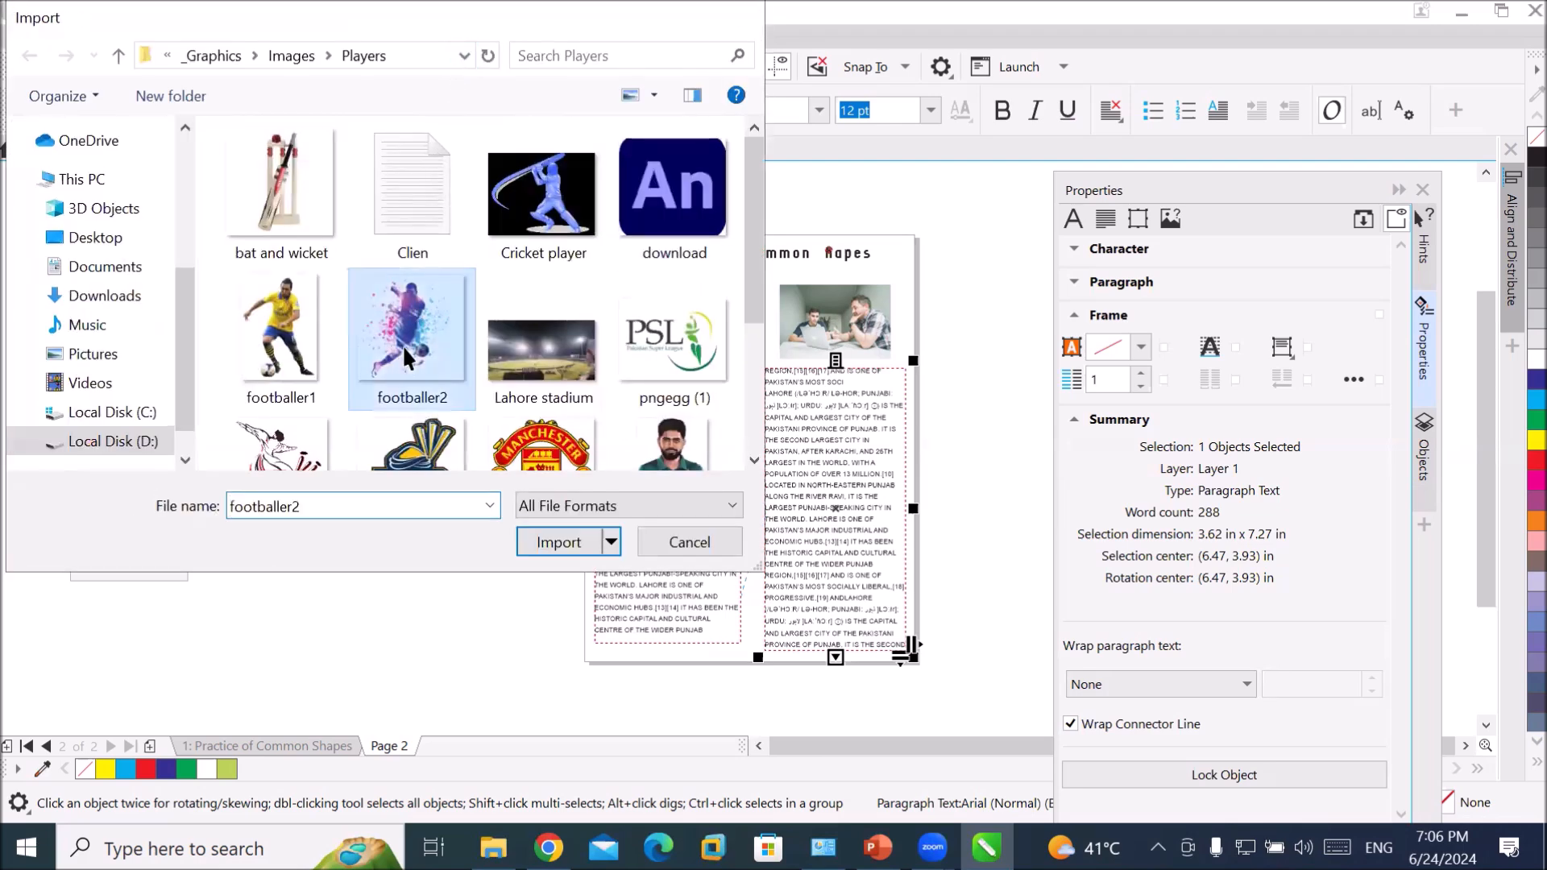
{"action": "left_click_drag", "start_coordinate": [802, 437], "coordinate": [867, 545]}
{"action": "scroll", "coordinate": [902, 470], "scroll_direction": "up", "scroll_amount": 2}
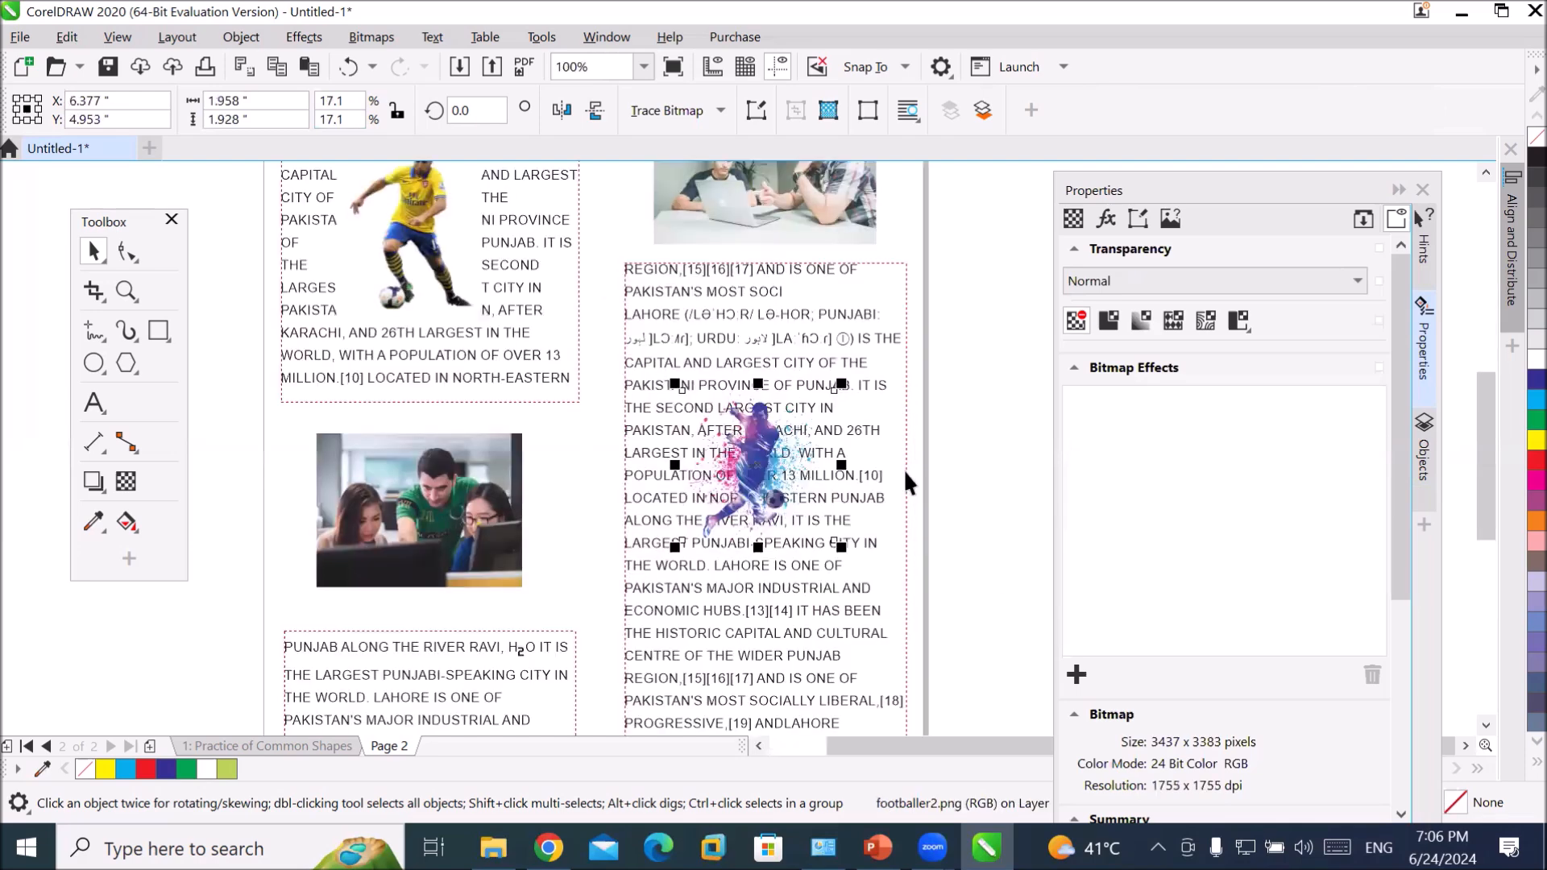
- Wrap the right column's text around the footballer2 picture with the square Straddle Text style and a 0.09 in text wrap offset
{"action": "scroll", "coordinate": [896, 461], "scroll_direction": "up", "scroll_amount": 2}
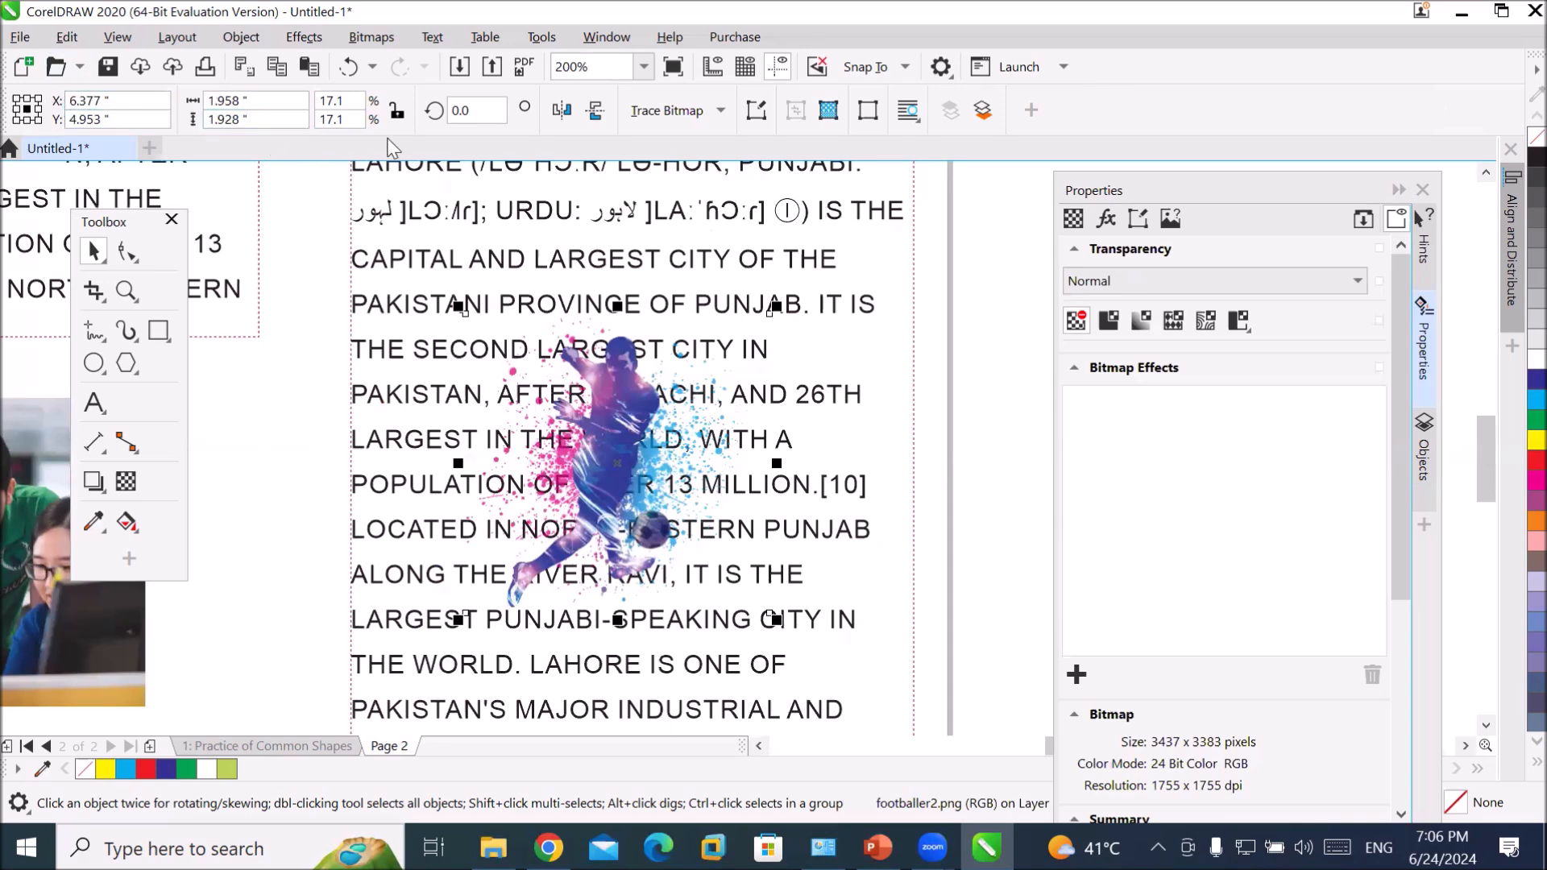
{"action": "left_click", "coordinate": [908, 113]}
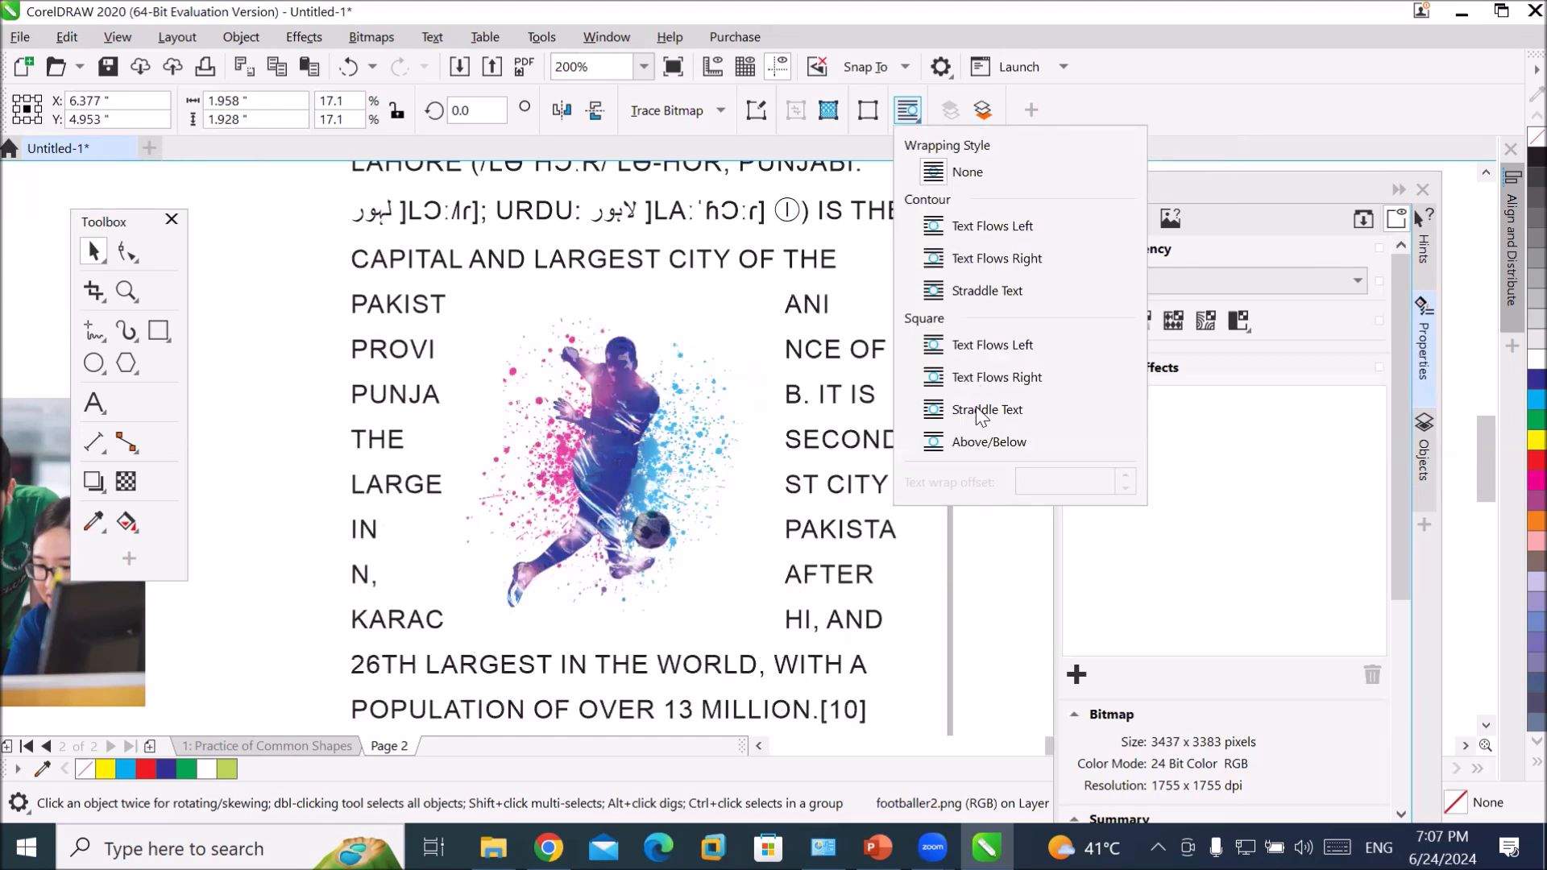
{"action": "left_click", "coordinate": [933, 410]}
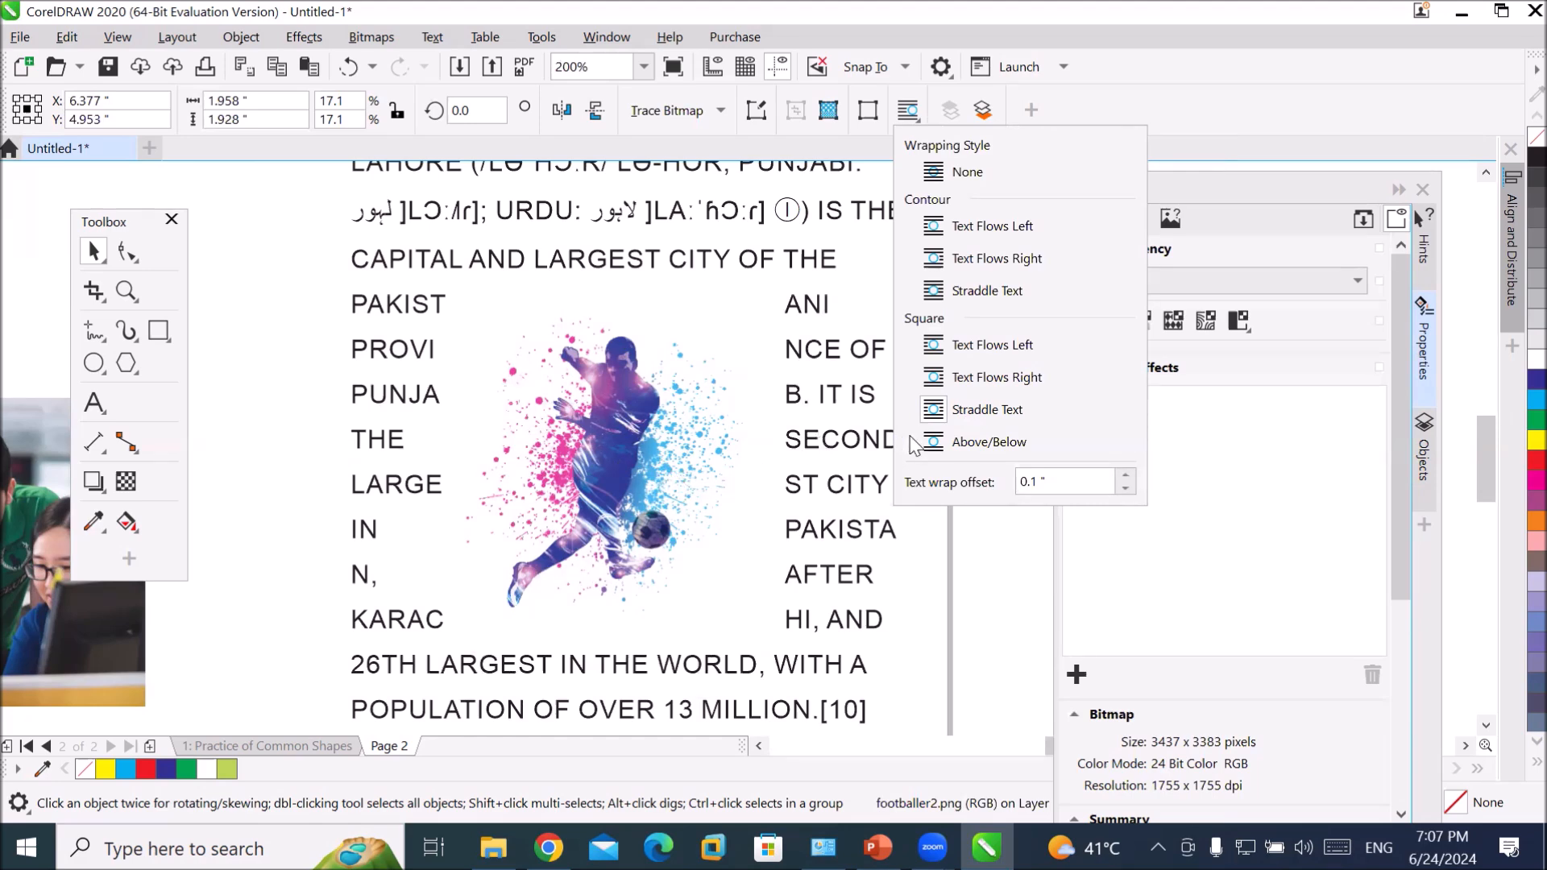
{"action": "left_click", "coordinate": [1126, 489]}
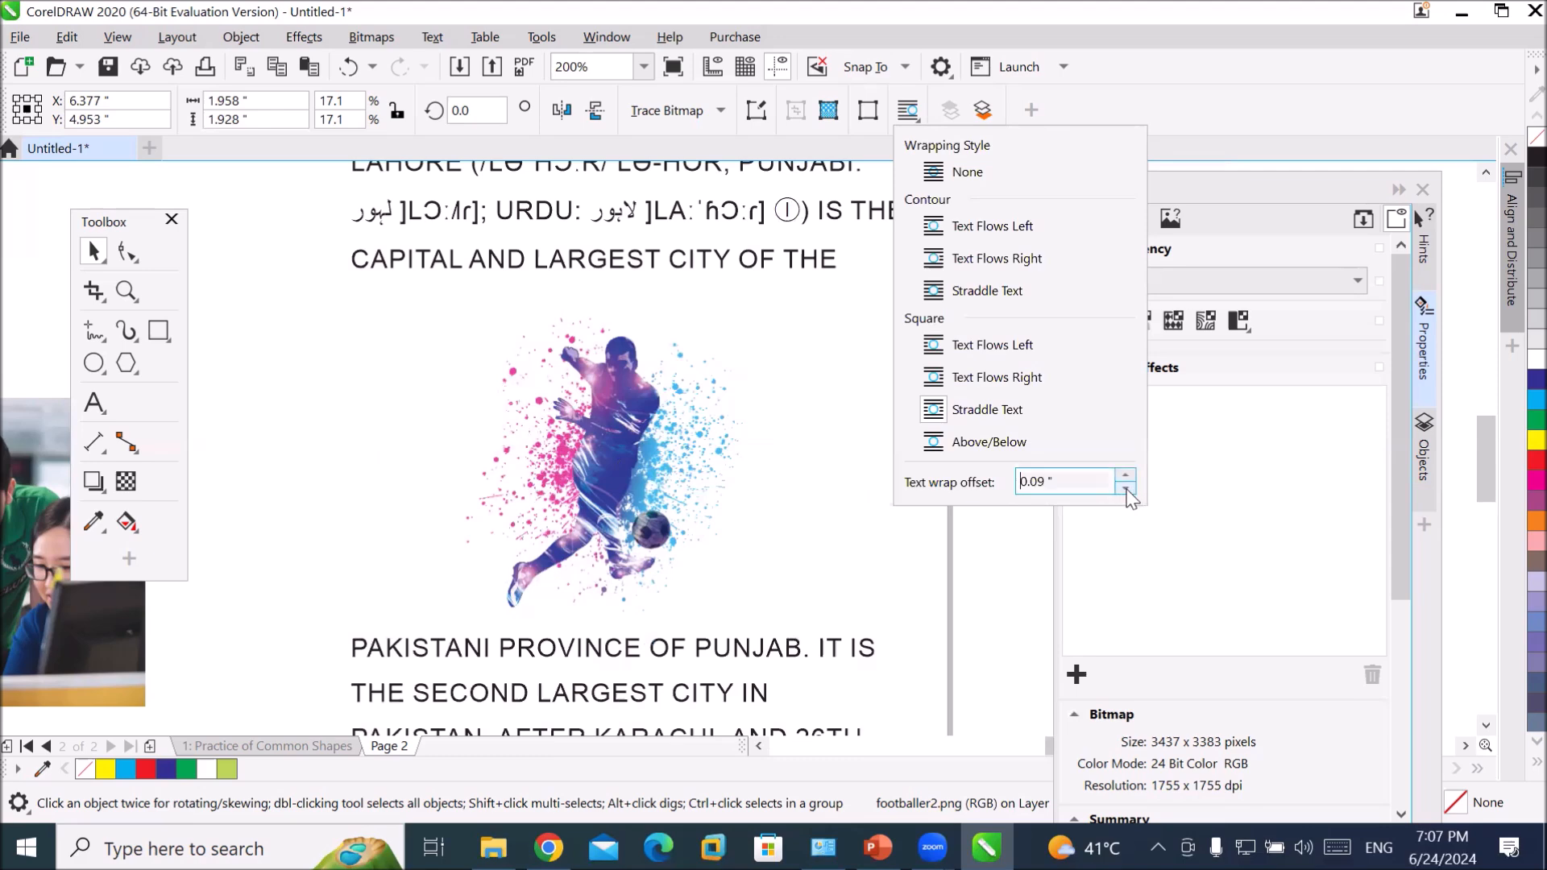
{"action": "left_click", "coordinate": [933, 412]}
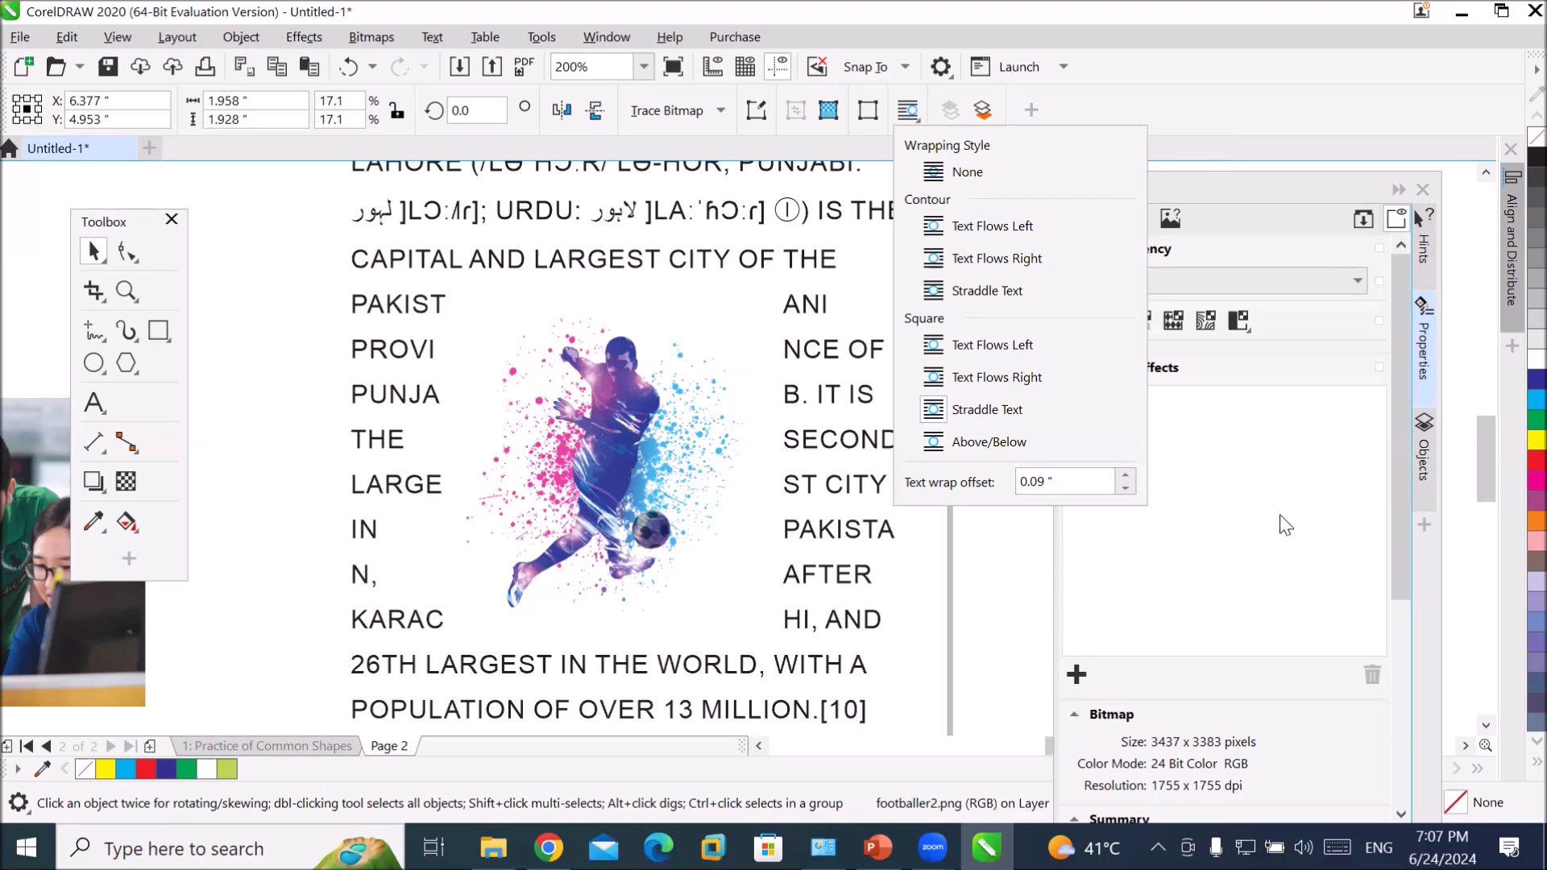
- Lower the footballer2 picture's text wrap offset gradually to -0.71 in
{"action": "left_click", "coordinate": [1125, 488]}
{"action": "left_click", "coordinate": [1125, 488]}
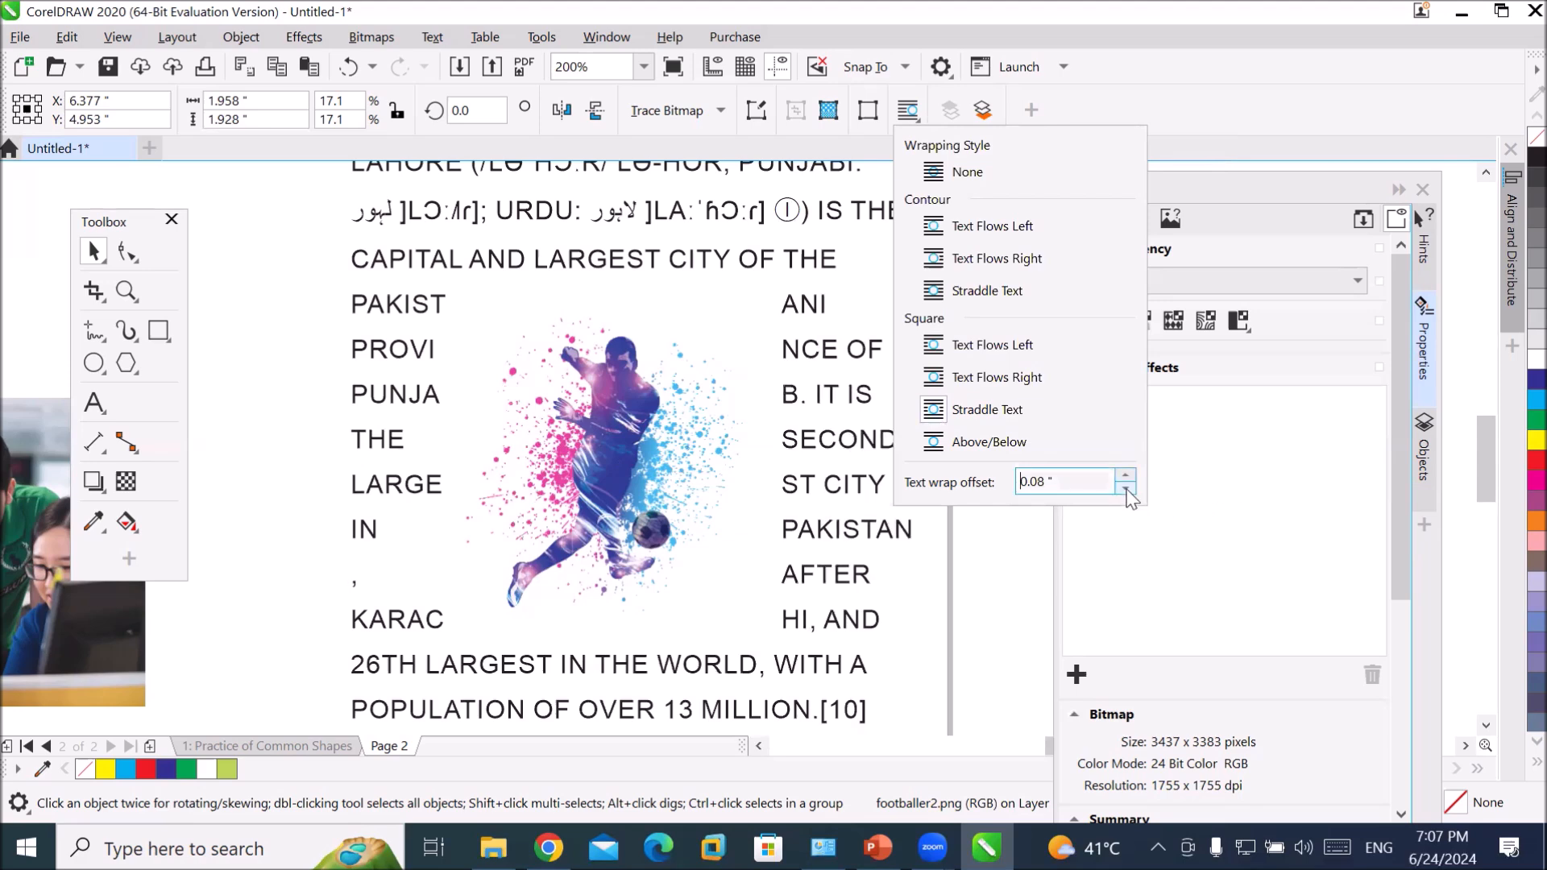
{"action": "left_click", "coordinate": [1125, 488]}
{"action": "left_click", "coordinate": [1126, 489]}
{"action": "left_click", "coordinate": [1126, 489]}
{"action": "left_click", "coordinate": [1125, 488]}
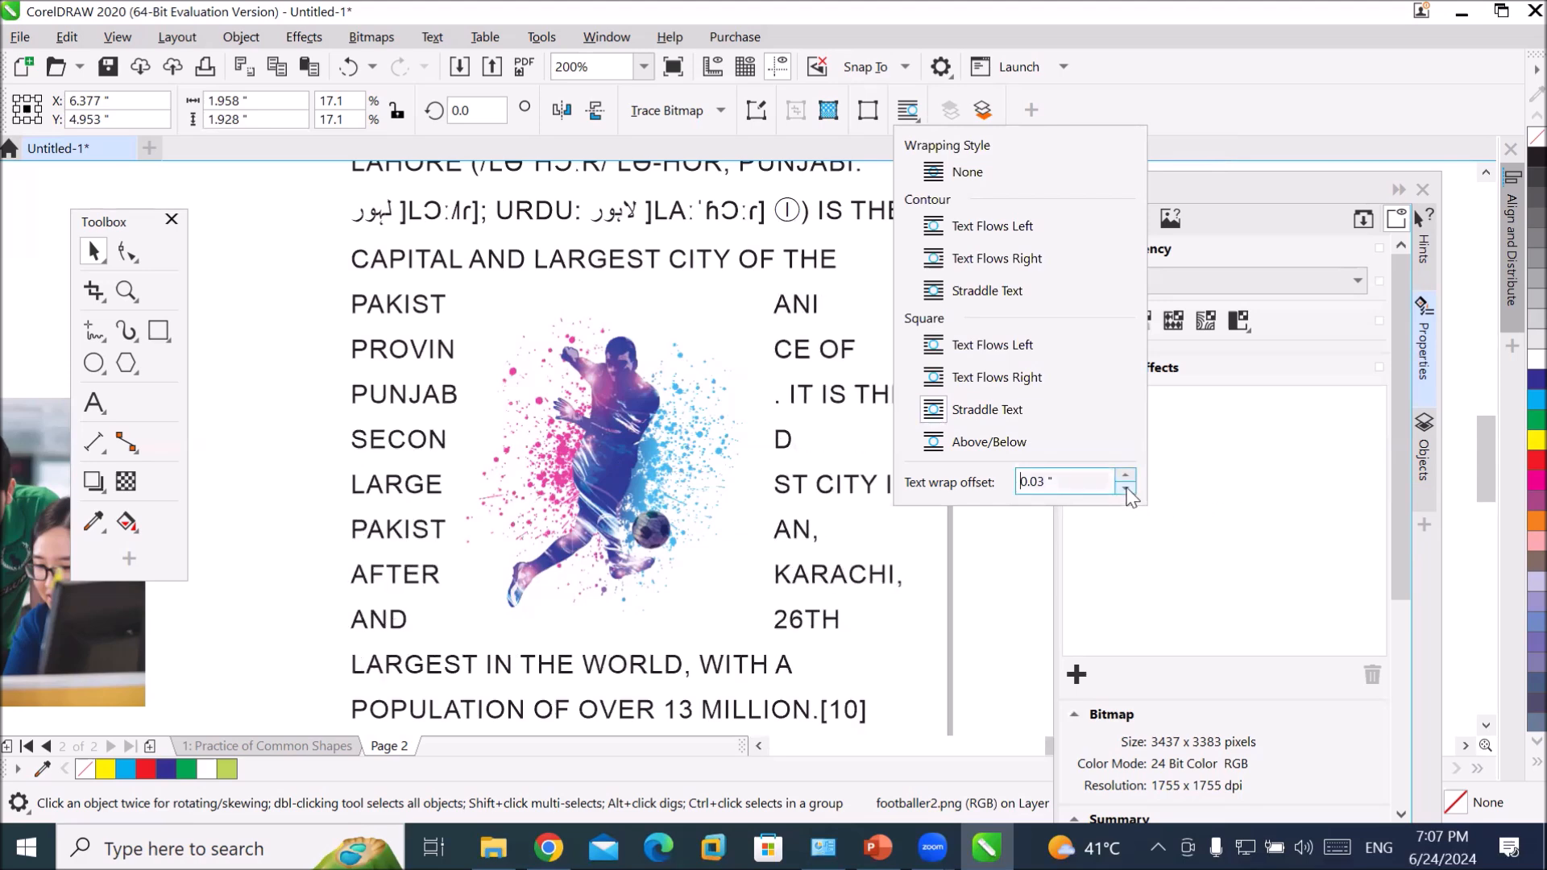
{"action": "left_click", "coordinate": [1125, 488]}
{"action": "left_click", "coordinate": [1126, 488]}
{"action": "left_click", "coordinate": [1126, 488]}
{"action": "left_click", "coordinate": [1125, 488]}
{"action": "left_click", "coordinate": [1126, 488]}
{"action": "left_click", "coordinate": [1125, 488]}
{"action": "left_click", "coordinate": [1125, 488]}
{"action": "left_click", "coordinate": [1125, 488]}
{"action": "left_click", "coordinate": [1125, 489]}
{"action": "left_click", "coordinate": [1125, 488]}
{"action": "left_click", "coordinate": [1125, 488]}
{"action": "left_click", "coordinate": [1125, 488]}
{"action": "left_click", "coordinate": [1125, 488]}
{"action": "left_click", "coordinate": [1125, 488]}
{"action": "left_click", "coordinate": [1125, 488]}
{"action": "left_click", "coordinate": [1125, 489]}
{"action": "left_click", "coordinate": [1125, 489]}
{"action": "left_click", "coordinate": [1125, 488]}
{"action": "left_click", "coordinate": [1125, 488]}
{"action": "left_click", "coordinate": [1126, 489]}
{"action": "left_click", "coordinate": [1125, 489]}
{"action": "left_click", "coordinate": [1126, 488]}
{"action": "left_click", "coordinate": [1125, 488]}
{"action": "left_click", "coordinate": [1125, 489]}
{"action": "left_click", "coordinate": [1125, 489]}
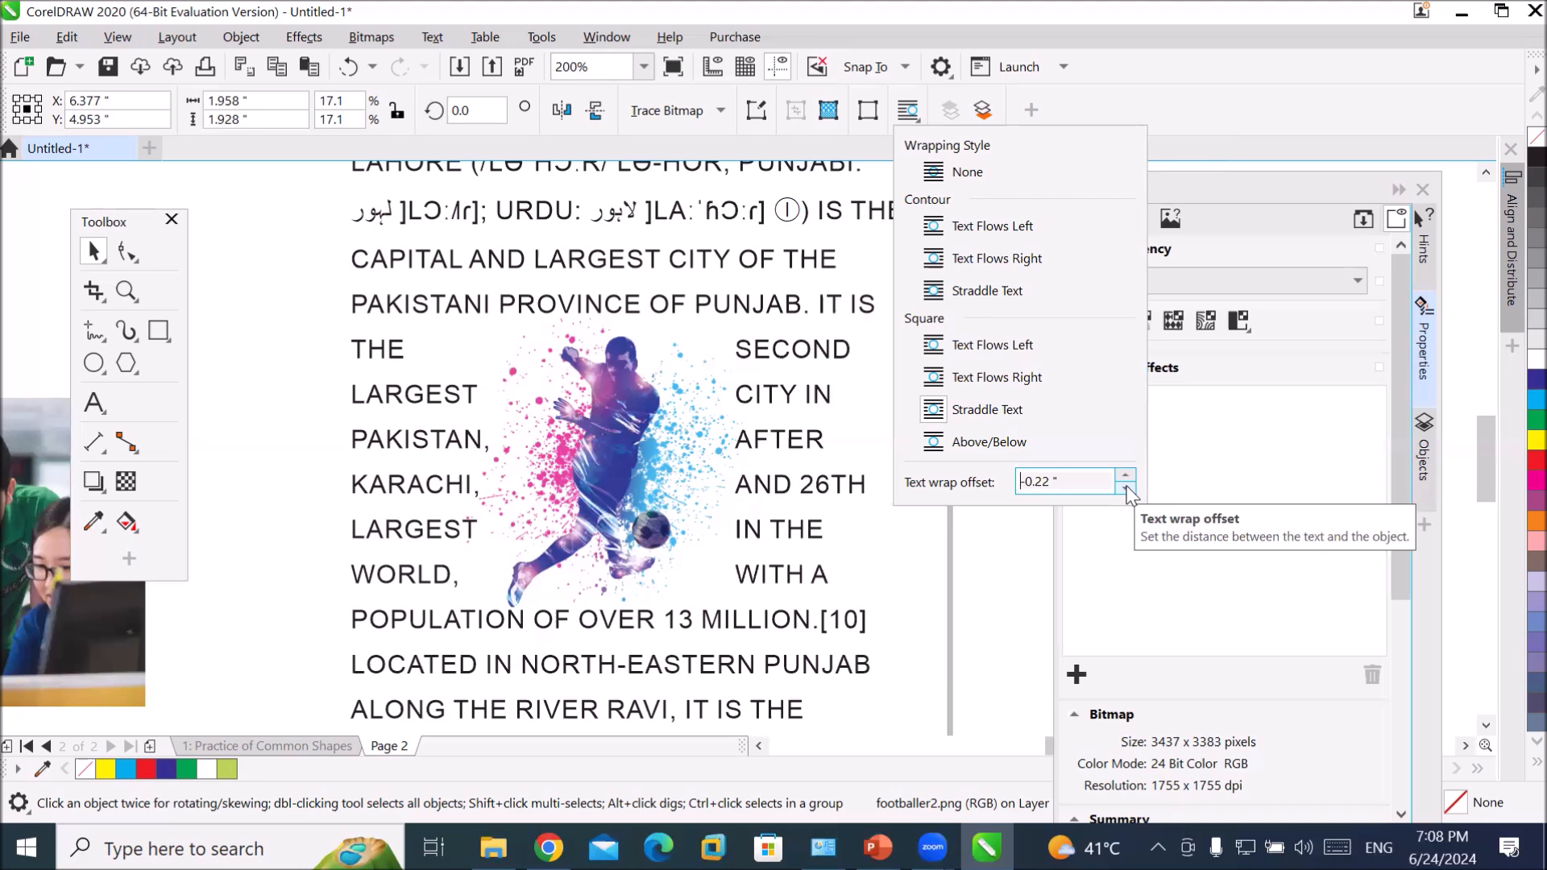
{"action": "left_click", "coordinate": [1125, 489]}
{"action": "left_click", "coordinate": [1126, 489]}
{"action": "left_click", "coordinate": [1125, 489]}
{"action": "left_click", "coordinate": [1125, 489]}
{"action": "left_click", "coordinate": [1125, 489]}
{"action": "left_click", "coordinate": [1125, 489]}
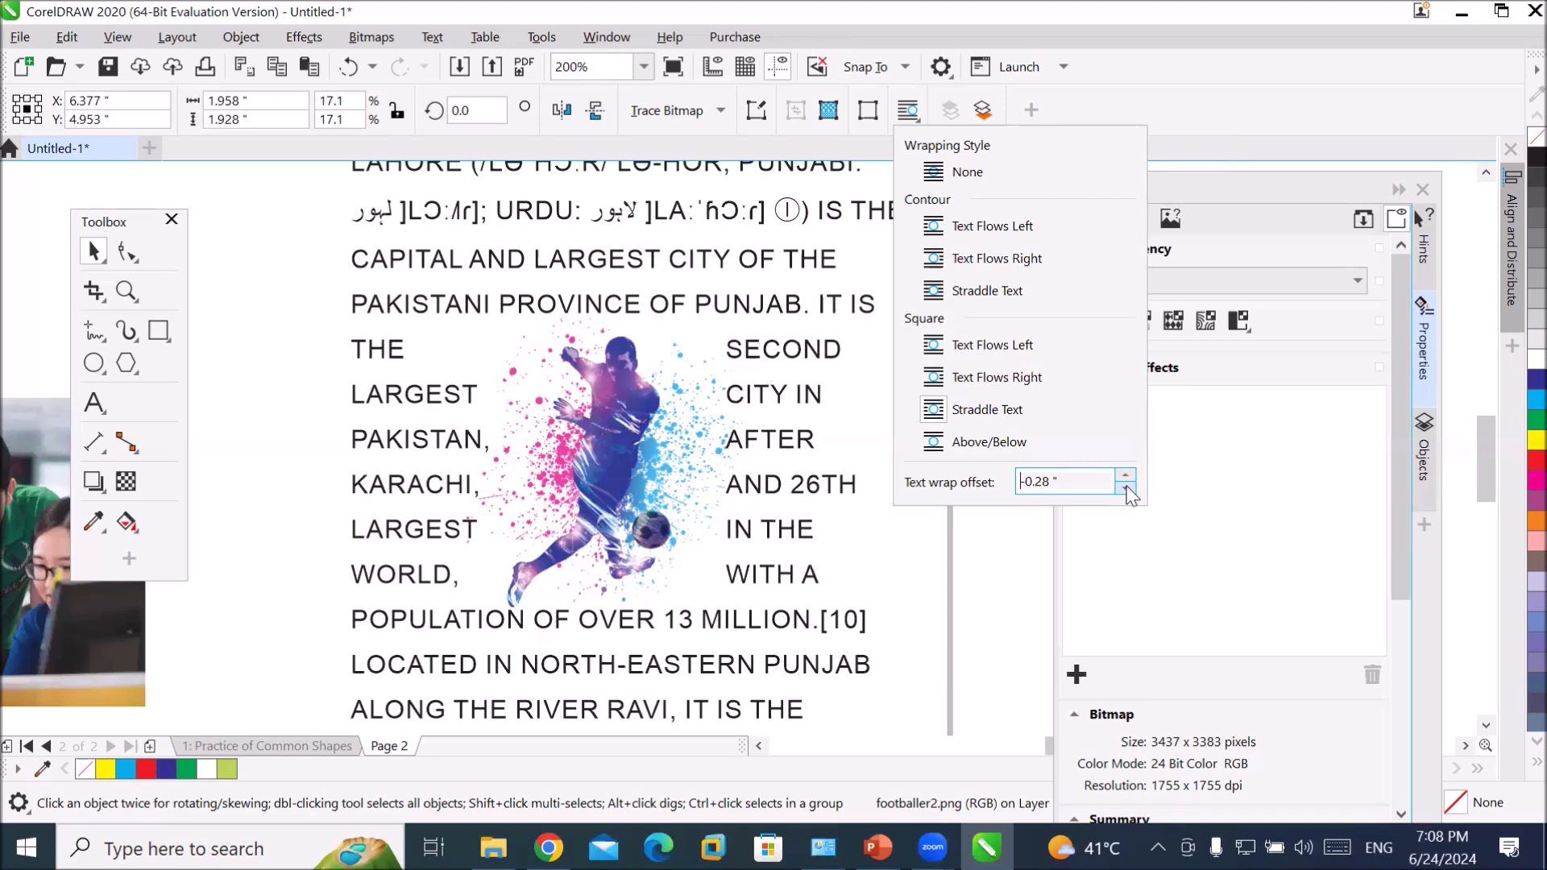
{"action": "left_click", "coordinate": [1125, 489]}
{"action": "left_click", "coordinate": [1125, 489]}
{"action": "left_click", "coordinate": [1125, 489]}
{"action": "left_click", "coordinate": [1125, 489]}
{"action": "left_click", "coordinate": [1126, 489]}
{"action": "left_click", "coordinate": [1126, 489]}
{"action": "left_click", "coordinate": [1125, 489]}
{"action": "left_click", "coordinate": [1125, 489]}
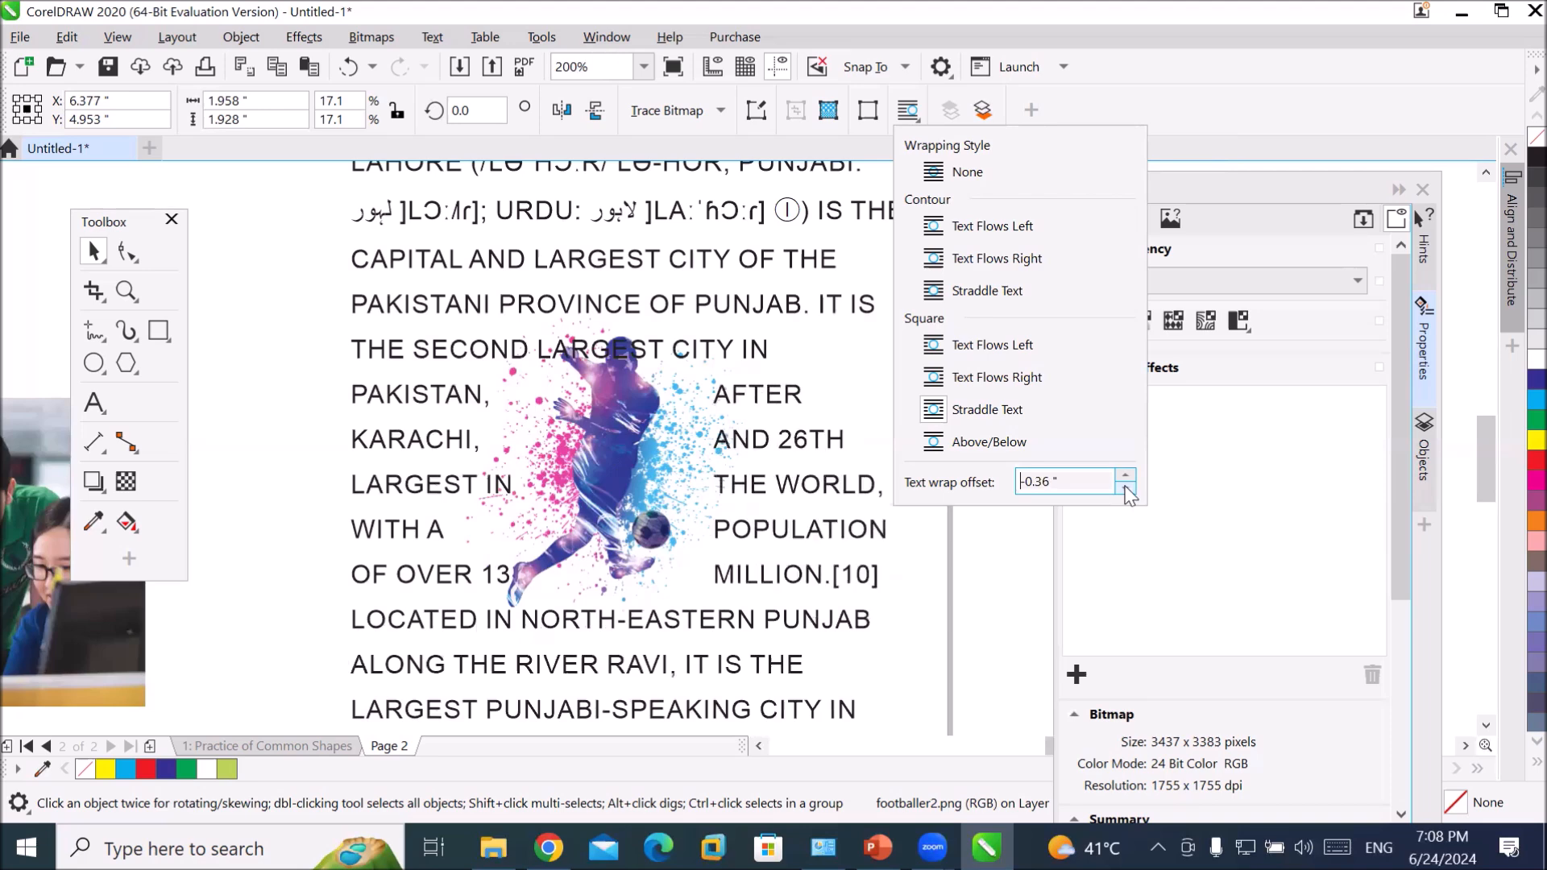
{"action": "left_click", "coordinate": [1125, 489]}
{"action": "left_click", "coordinate": [1125, 489]}
{"action": "left_click", "coordinate": [1125, 489]}
{"action": "left_click", "coordinate": [1126, 489]}
{"action": "left_click", "coordinate": [1126, 489]}
{"action": "left_click", "coordinate": [1126, 489]}
{"action": "left_click", "coordinate": [1125, 489]}
{"action": "left_click", "coordinate": [1125, 489]}
{"action": "left_click", "coordinate": [1126, 489]}
{"action": "left_click", "coordinate": [1126, 489]}
{"action": "left_click", "coordinate": [1126, 489]}
{"action": "left_click", "coordinate": [1125, 489]}
{"action": "left_click", "coordinate": [1126, 489]}
{"action": "left_click", "coordinate": [1125, 489]}
{"action": "left_click", "coordinate": [1126, 489]}
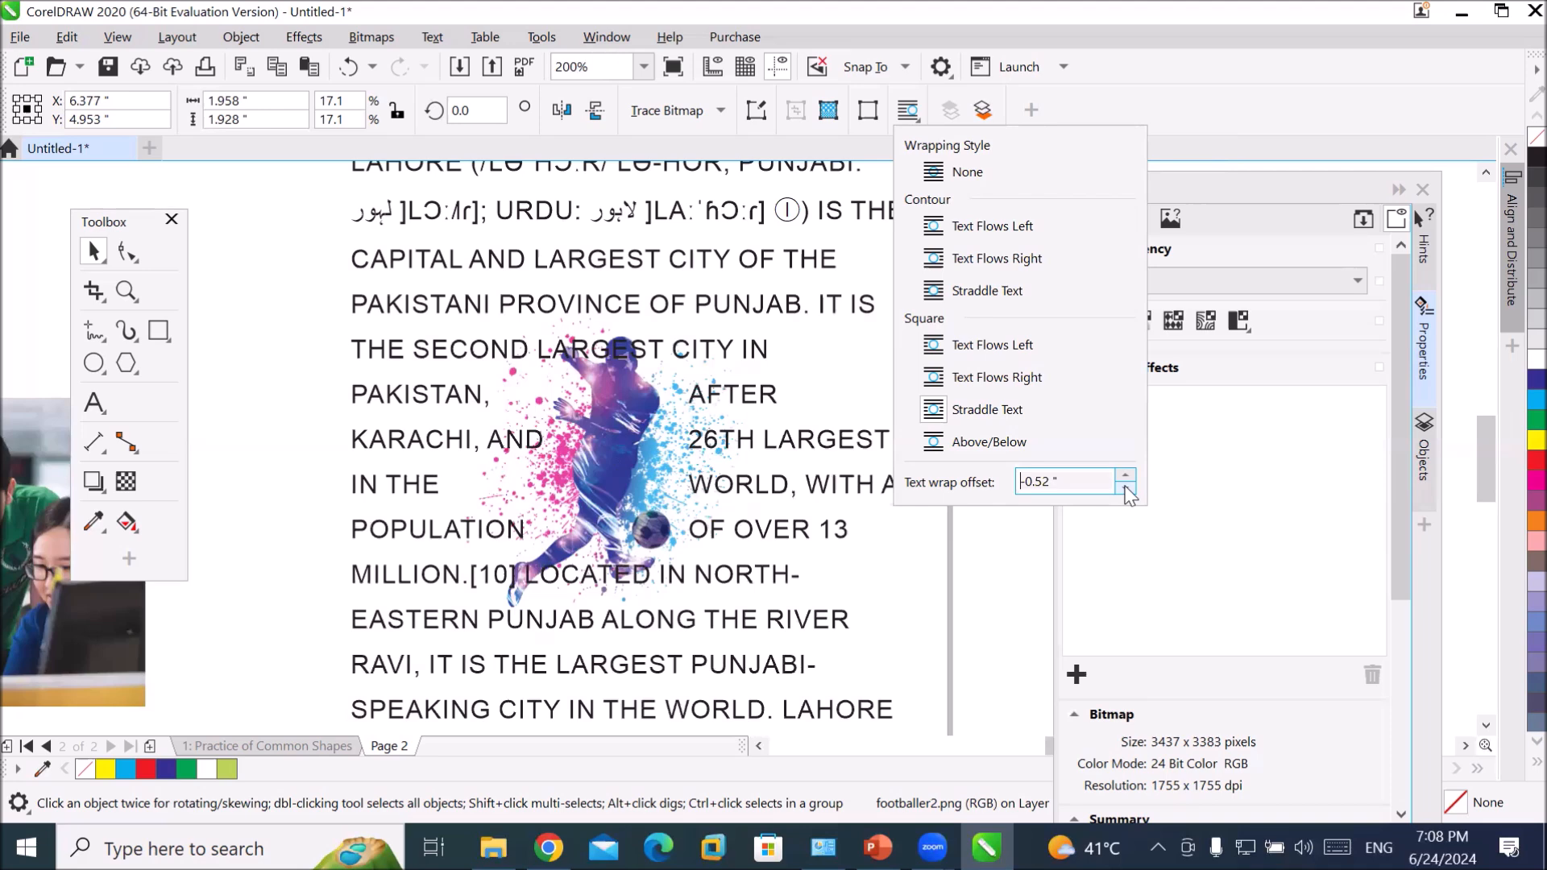
{"action": "left_click", "coordinate": [1125, 489]}
{"action": "left_click", "coordinate": [1126, 489]}
{"action": "left_click", "coordinate": [1126, 489]}
{"action": "left_click", "coordinate": [1125, 489]}
{"action": "left_click", "coordinate": [1126, 489]}
{"action": "left_click", "coordinate": [1125, 489]}
{"action": "left_click", "coordinate": [1125, 489]}
{"action": "left_click", "coordinate": [1125, 489]}
{"action": "left_click", "coordinate": [1126, 489]}
{"action": "left_click", "coordinate": [1126, 489]}
{"action": "left_click", "coordinate": [1126, 489]}
{"action": "left_click", "coordinate": [1125, 489]}
{"action": "left_click", "coordinate": [1125, 489]}
{"action": "left_click", "coordinate": [1125, 489]}
{"action": "left_click", "coordinate": [1125, 489]}
{"action": "left_click", "coordinate": [1126, 489]}
{"action": "left_click", "coordinate": [1126, 489]}
{"action": "left_click", "coordinate": [1125, 489]}
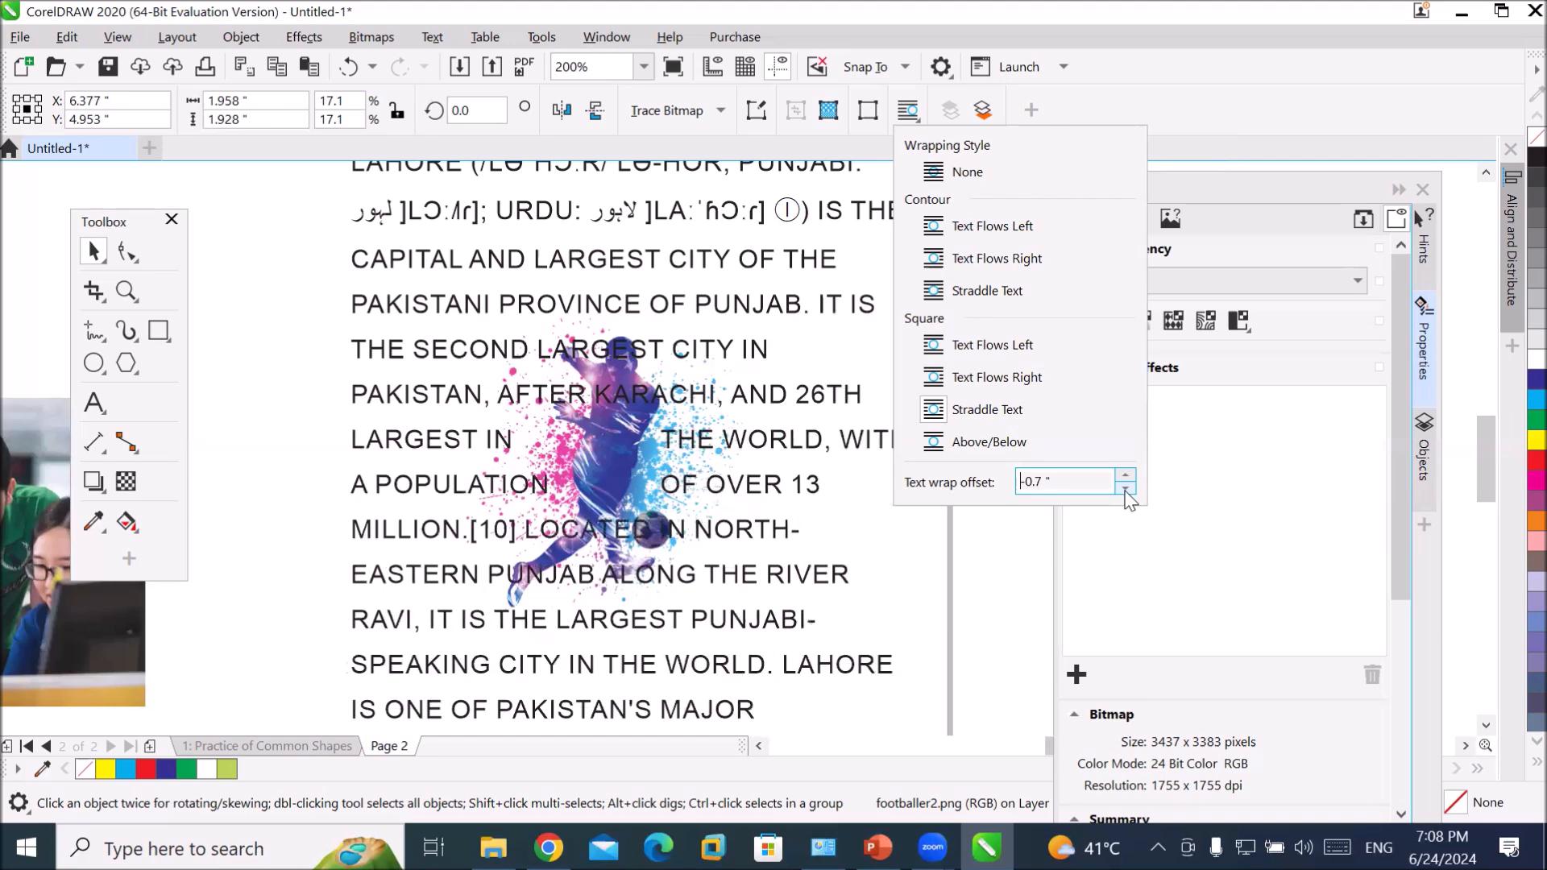
{"action": "left_click", "coordinate": [1125, 489]}
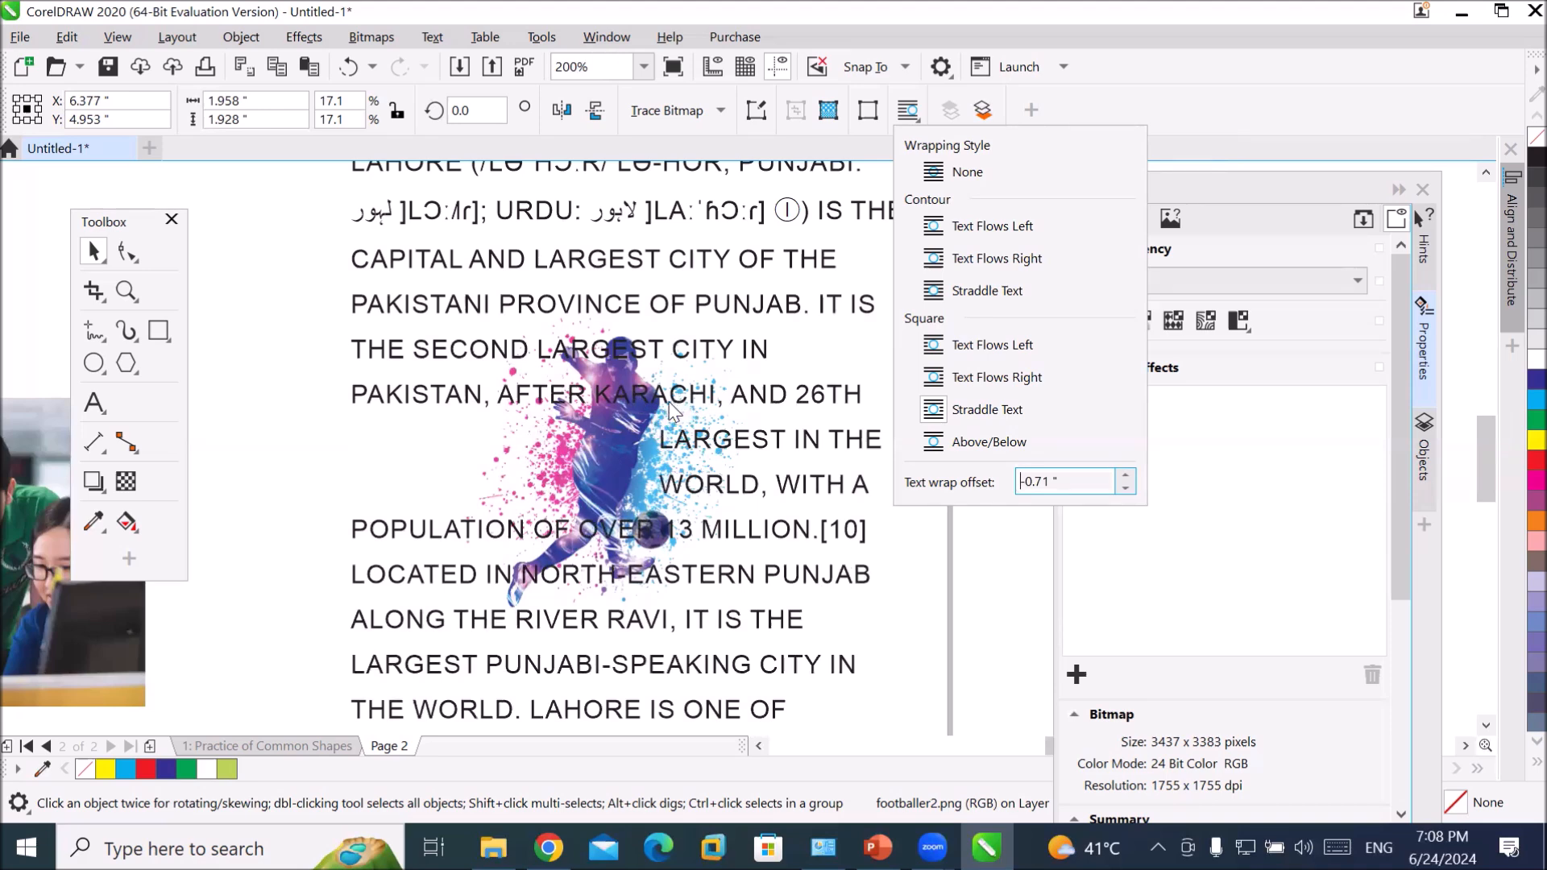
- Try the Above/Below wrapping style on the footballer2 picture with the text wrap offset raised to -0.63 in
{"action": "left_click", "coordinate": [933, 441]}
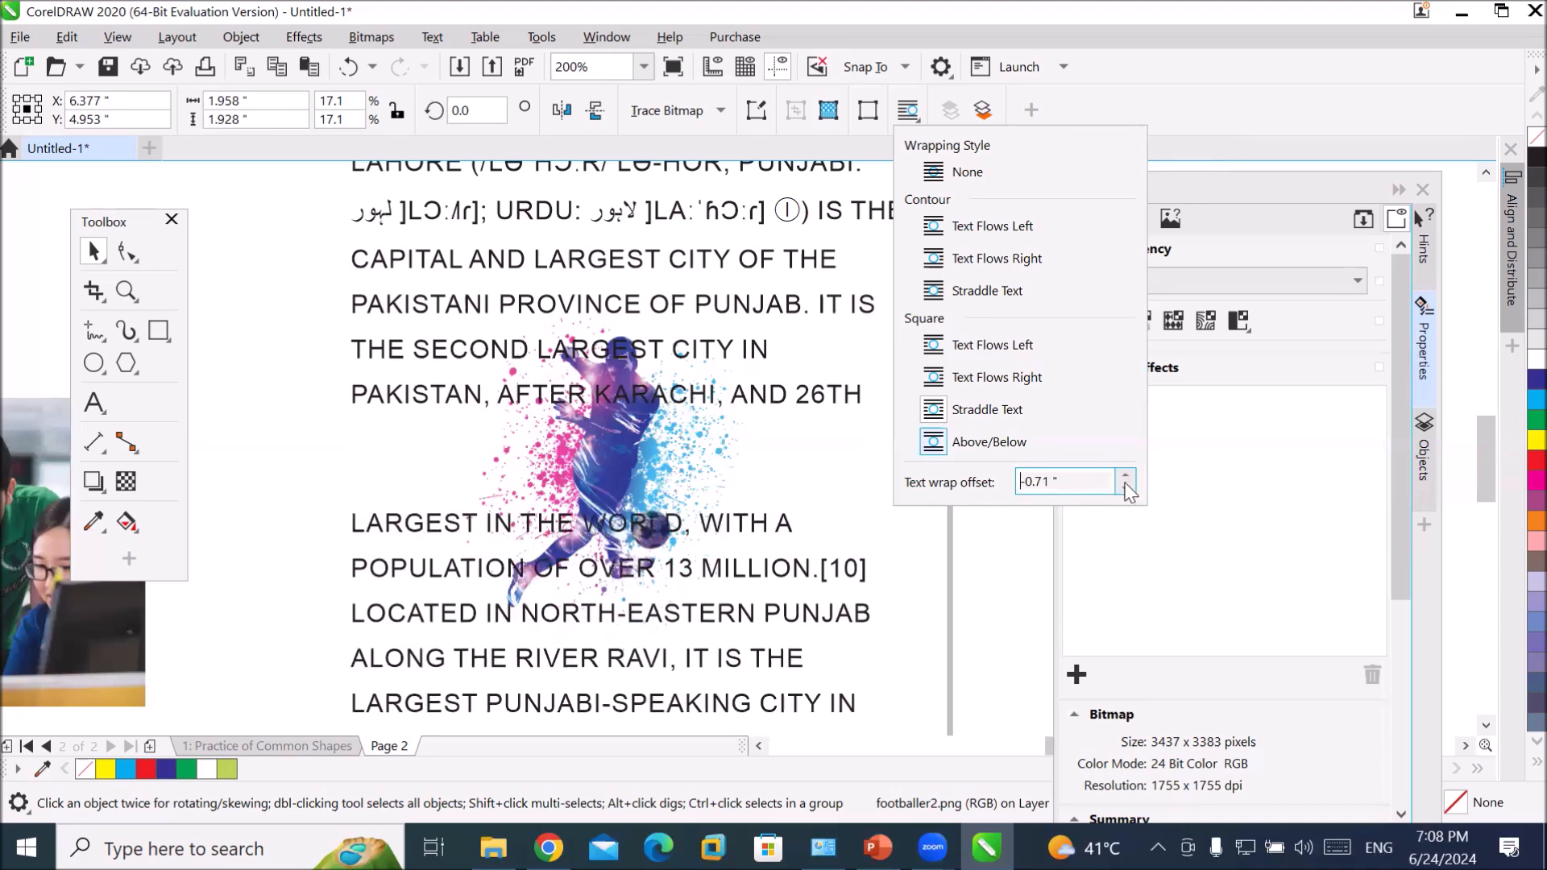
{"action": "left_click", "coordinate": [1127, 476]}
{"action": "left_click", "coordinate": [1126, 476]}
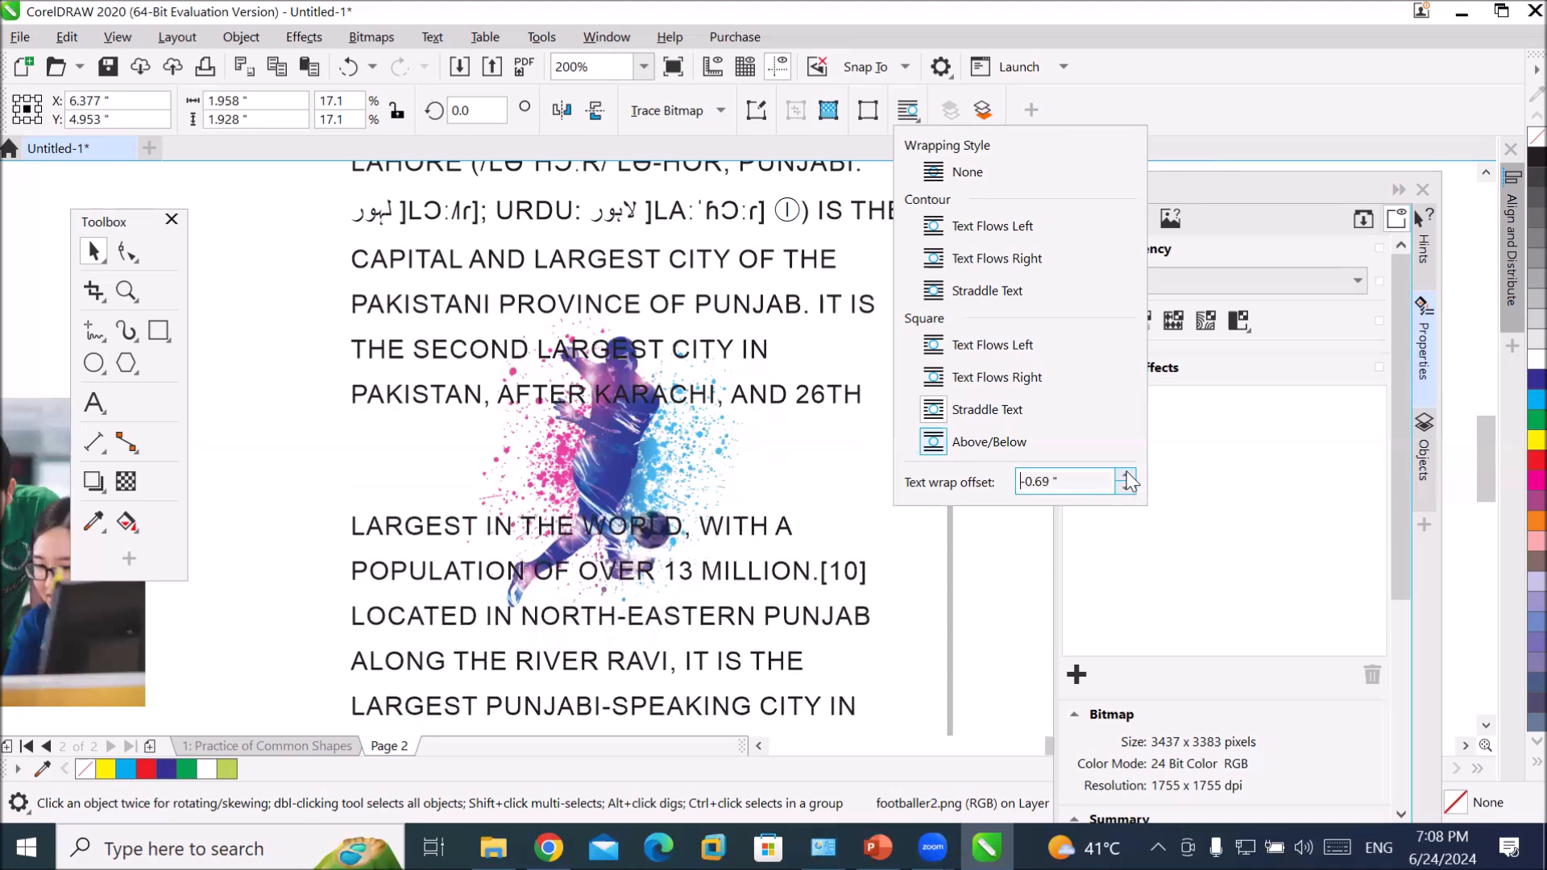
{"action": "left_click", "coordinate": [1126, 476]}
{"action": "left_click", "coordinate": [1126, 476]}
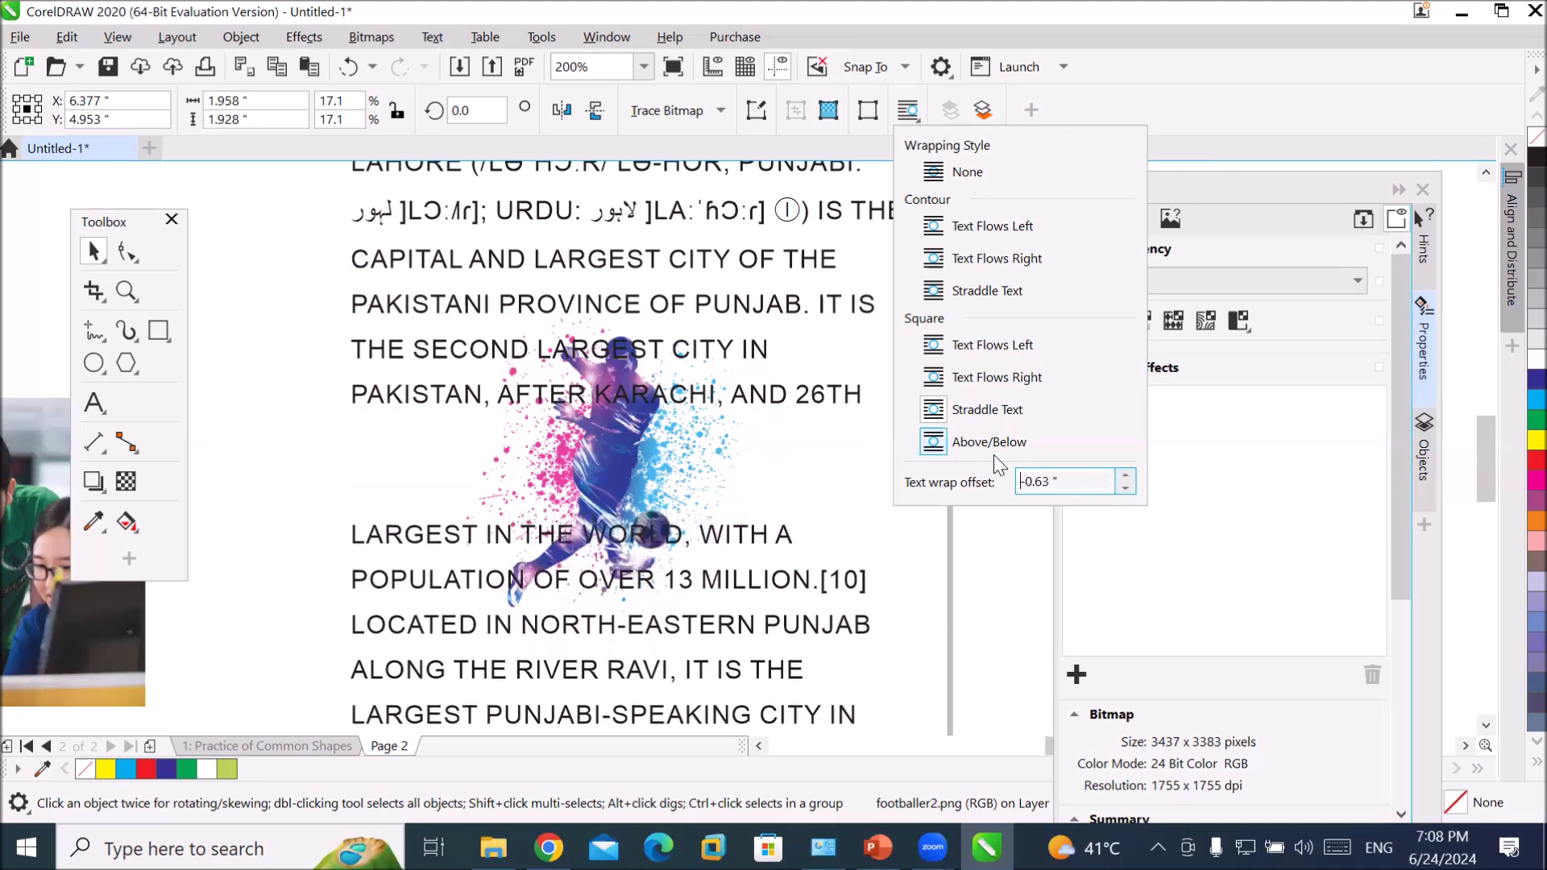
- Return the footballer2 picture to the square Straddle Text style and raise its text wrap offset to -0.27 in
{"action": "left_click", "coordinate": [935, 411]}
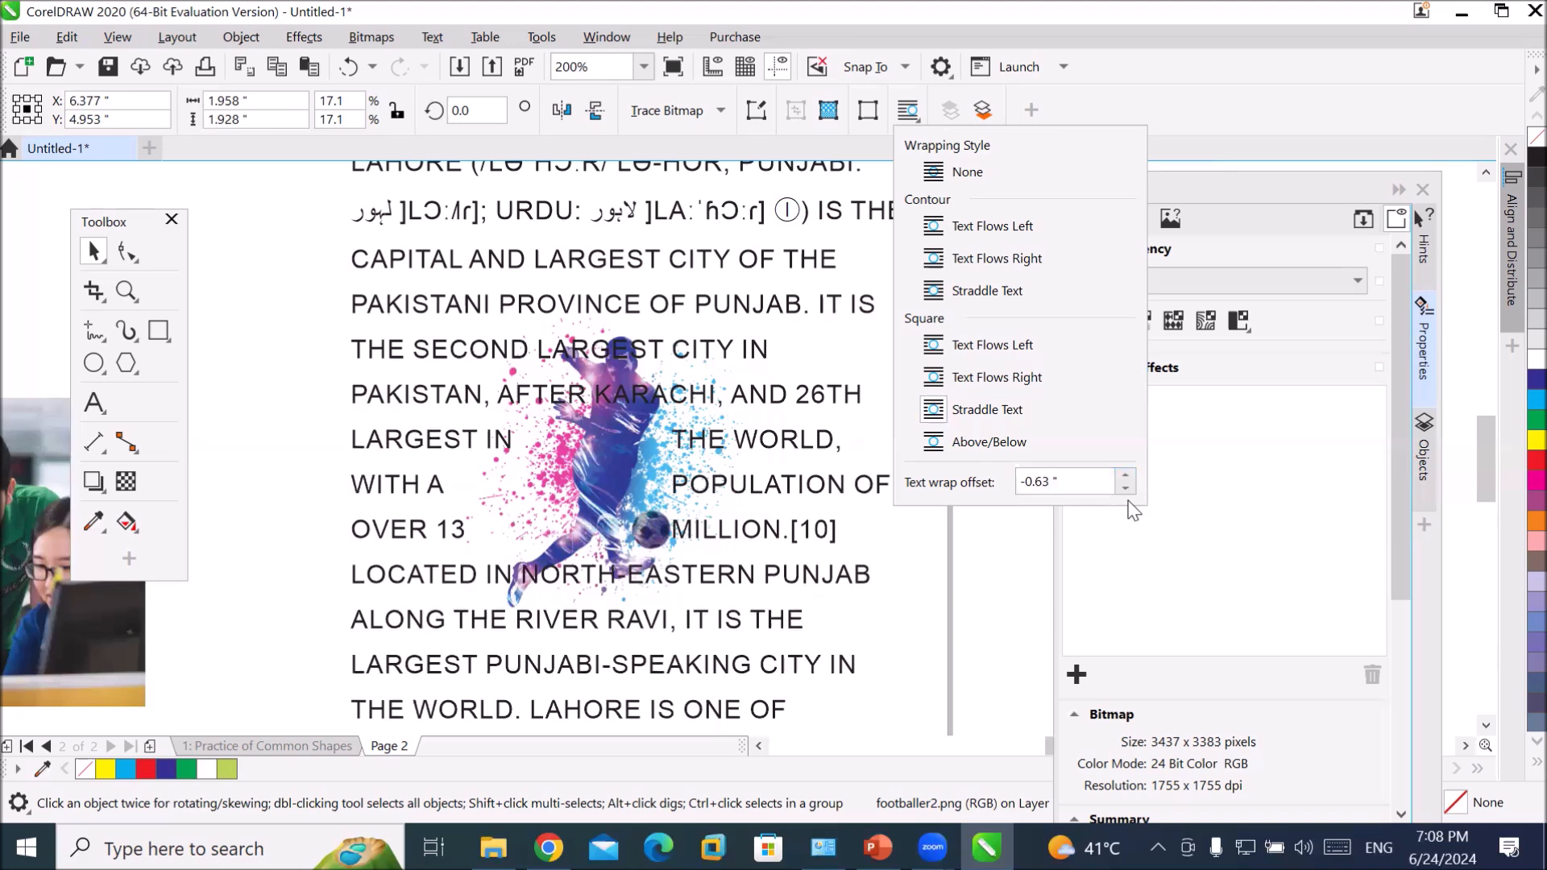
{"action": "left_click", "coordinate": [1127, 476]}
{"action": "left_click", "coordinate": [1126, 478]}
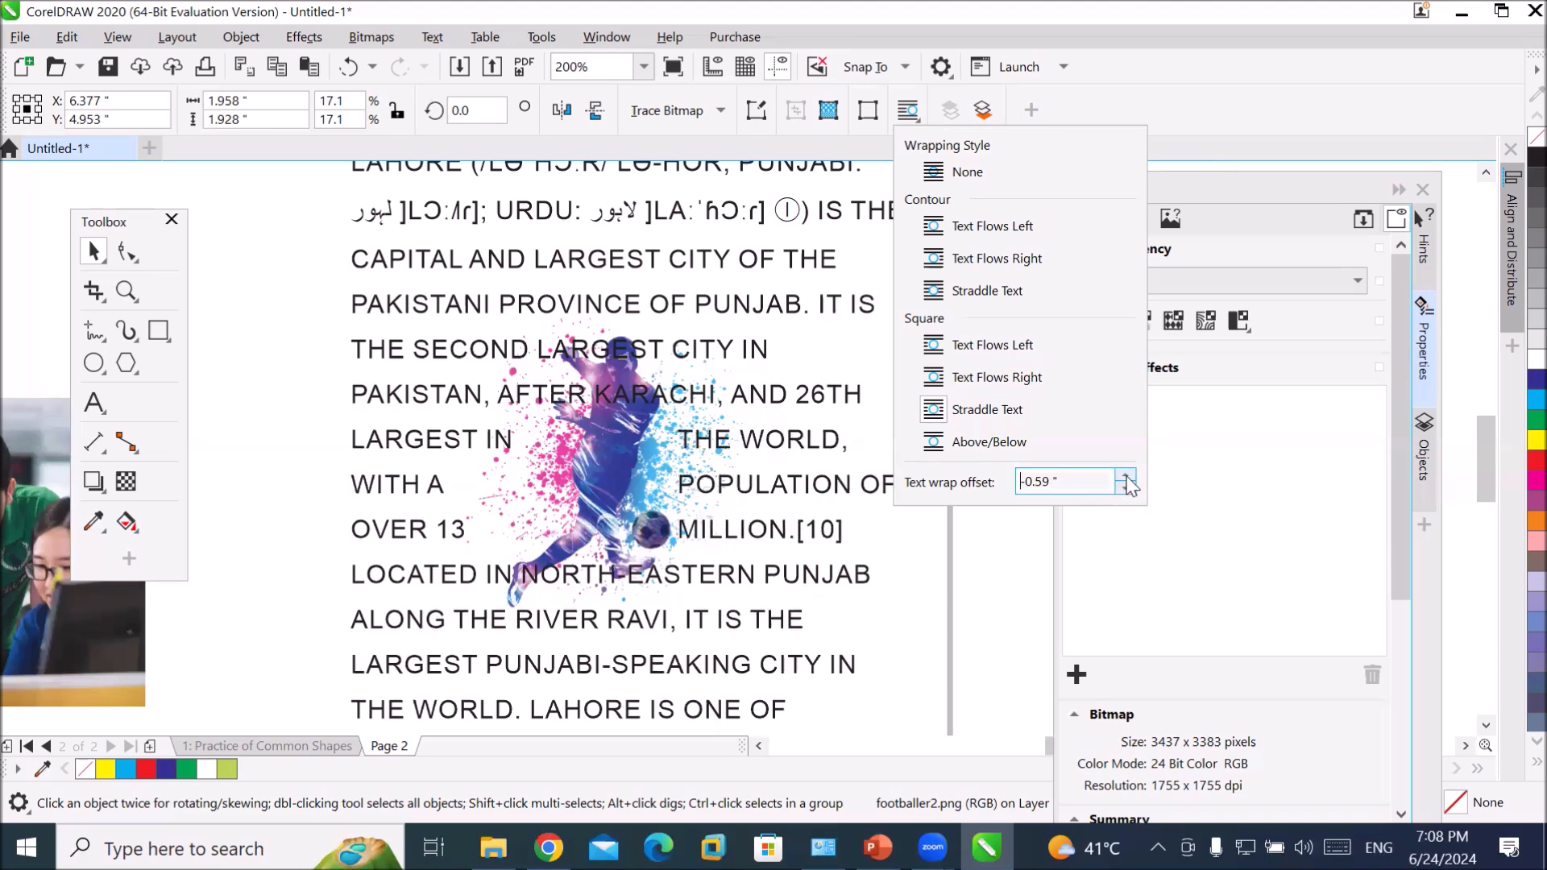
{"action": "left_click", "coordinate": [1126, 478]}
{"action": "left_click", "coordinate": [1126, 477]}
{"action": "left_click", "coordinate": [1126, 477]}
{"action": "left_click", "coordinate": [1126, 478]}
{"action": "left_click", "coordinate": [1127, 478]}
{"action": "left_click", "coordinate": [1126, 478]}
{"action": "left_click", "coordinate": [1127, 478]}
{"action": "left_click", "coordinate": [1126, 478]}
{"action": "left_click", "coordinate": [1126, 478]}
{"action": "left_click", "coordinate": [1126, 478]}
{"action": "left_click", "coordinate": [1126, 478]}
{"action": "left_click", "coordinate": [1126, 478]}
{"action": "left_click", "coordinate": [1126, 478]}
{"action": "left_click", "coordinate": [1127, 478]}
{"action": "left_click", "coordinate": [1126, 477]}
{"action": "left_click", "coordinate": [1126, 477]}
{"action": "left_click", "coordinate": [1126, 478]}
{"action": "left_click", "coordinate": [1126, 478]}
{"action": "left_click", "coordinate": [1126, 478]}
{"action": "left_click", "coordinate": [1127, 477]}
{"action": "left_click", "coordinate": [1126, 478]}
{"action": "left_click", "coordinate": [1127, 478]}
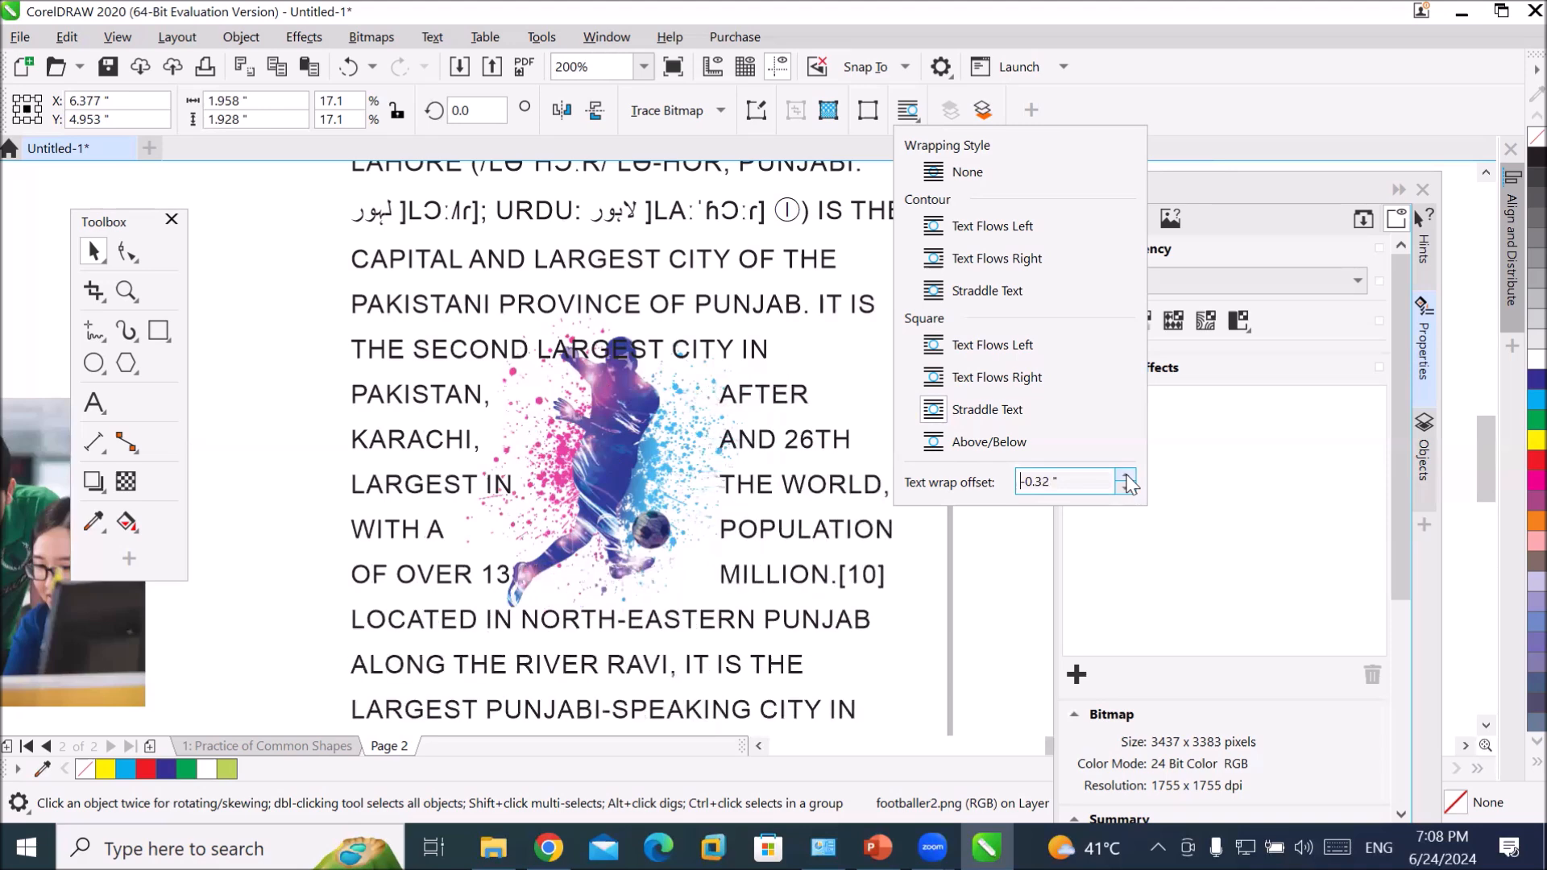
{"action": "left_click", "coordinate": [1126, 478]}
{"action": "left_click", "coordinate": [1126, 478]}
{"action": "left_click", "coordinate": [1126, 478]}
{"action": "left_click", "coordinate": [1126, 478]}
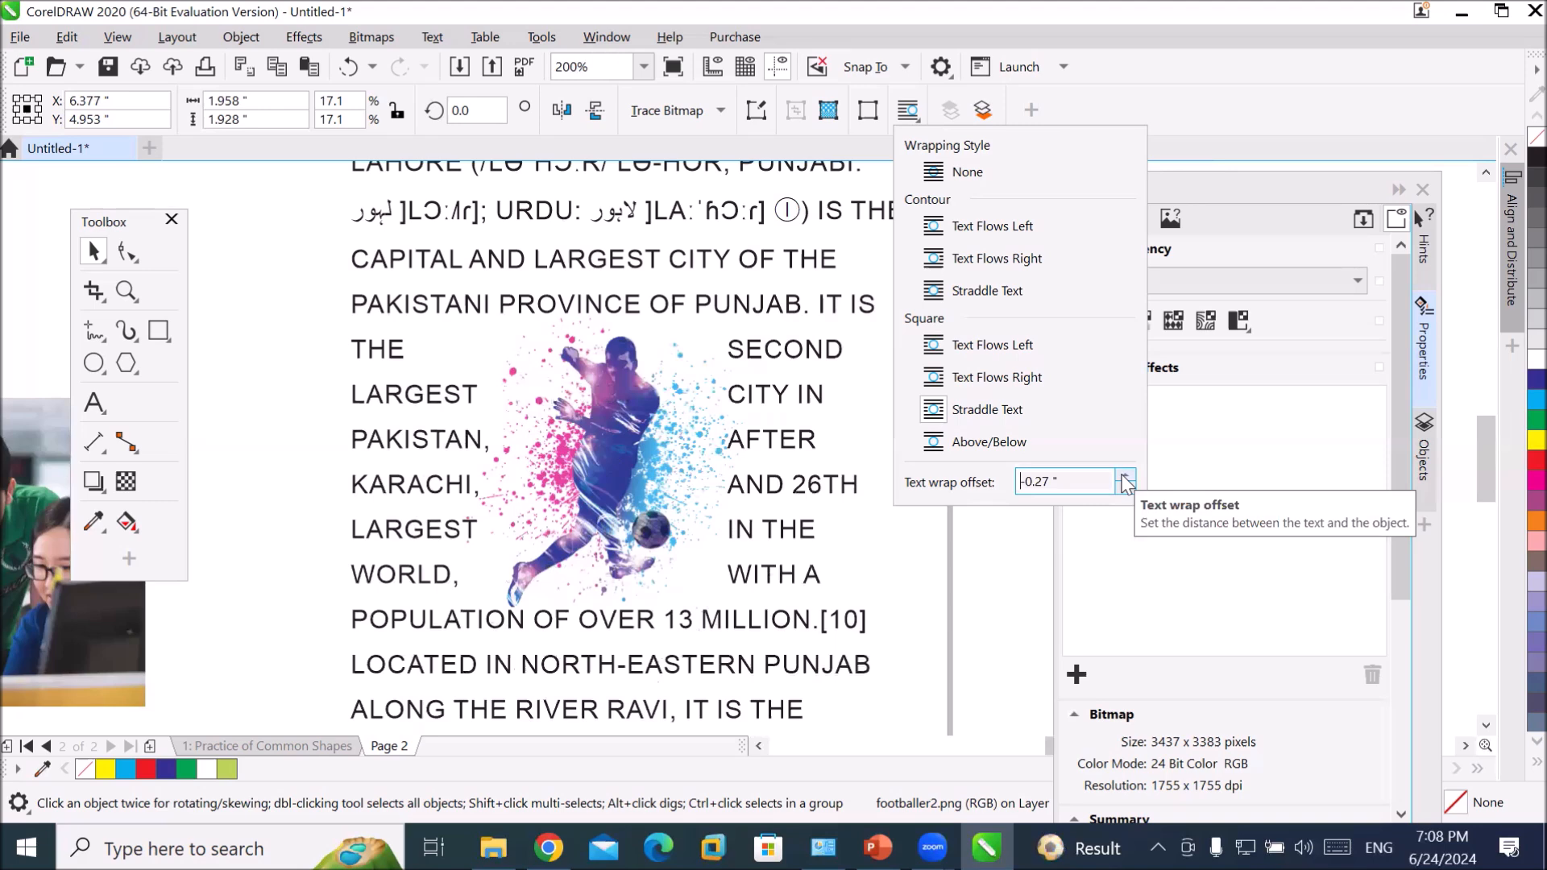
{"action": "left_click", "coordinate": [701, 275]}
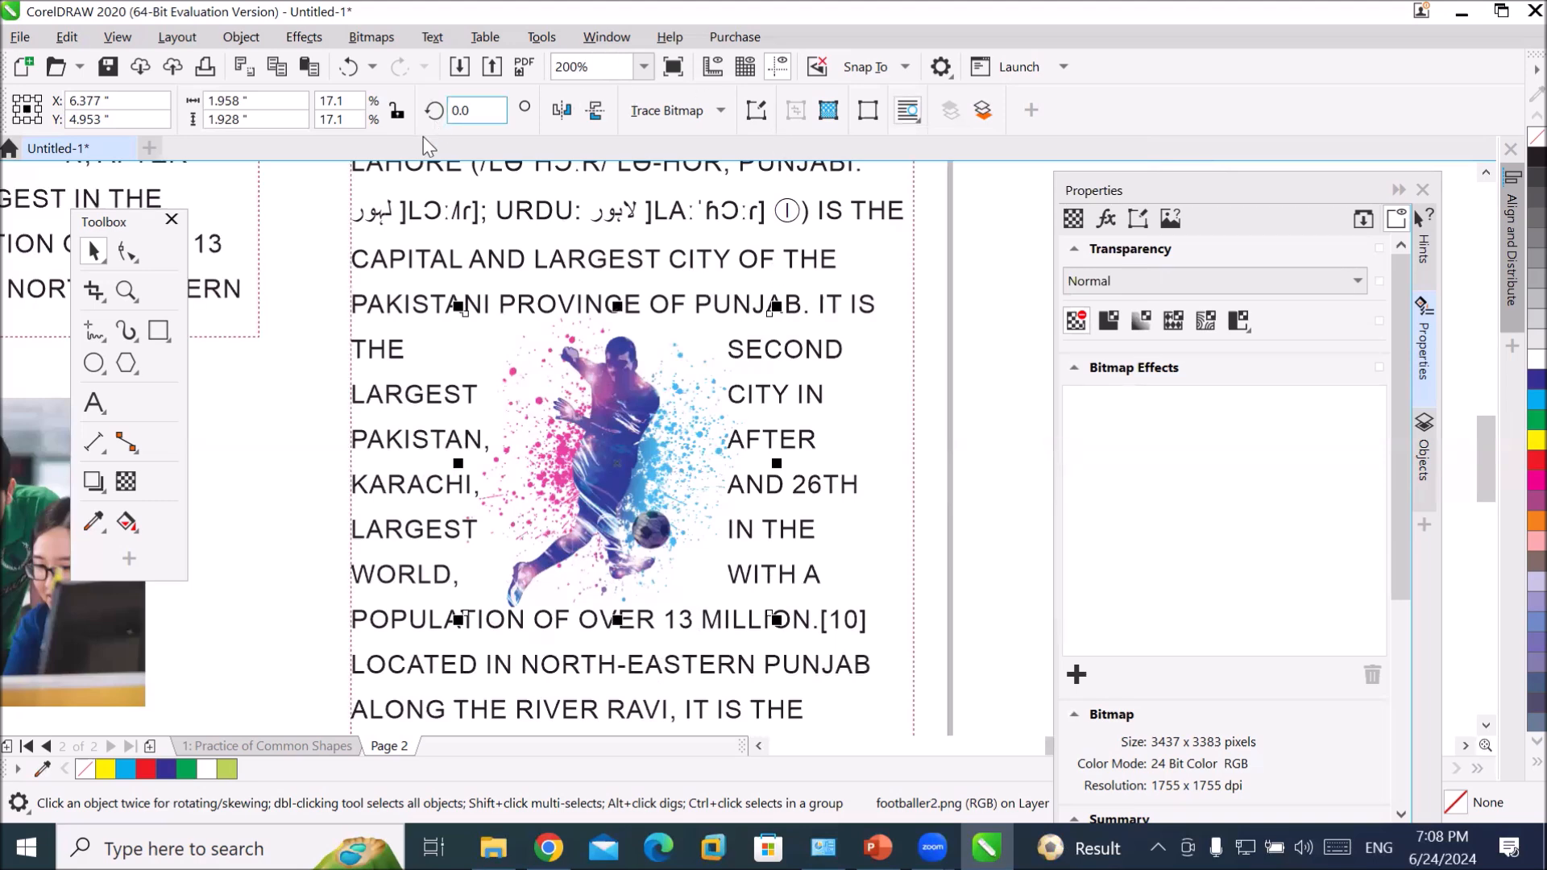
- Delete the footballer2 picture from the right column's text
{"action": "scroll", "coordinate": [620, 296], "scroll_direction": "down", "scroll_amount": 4}
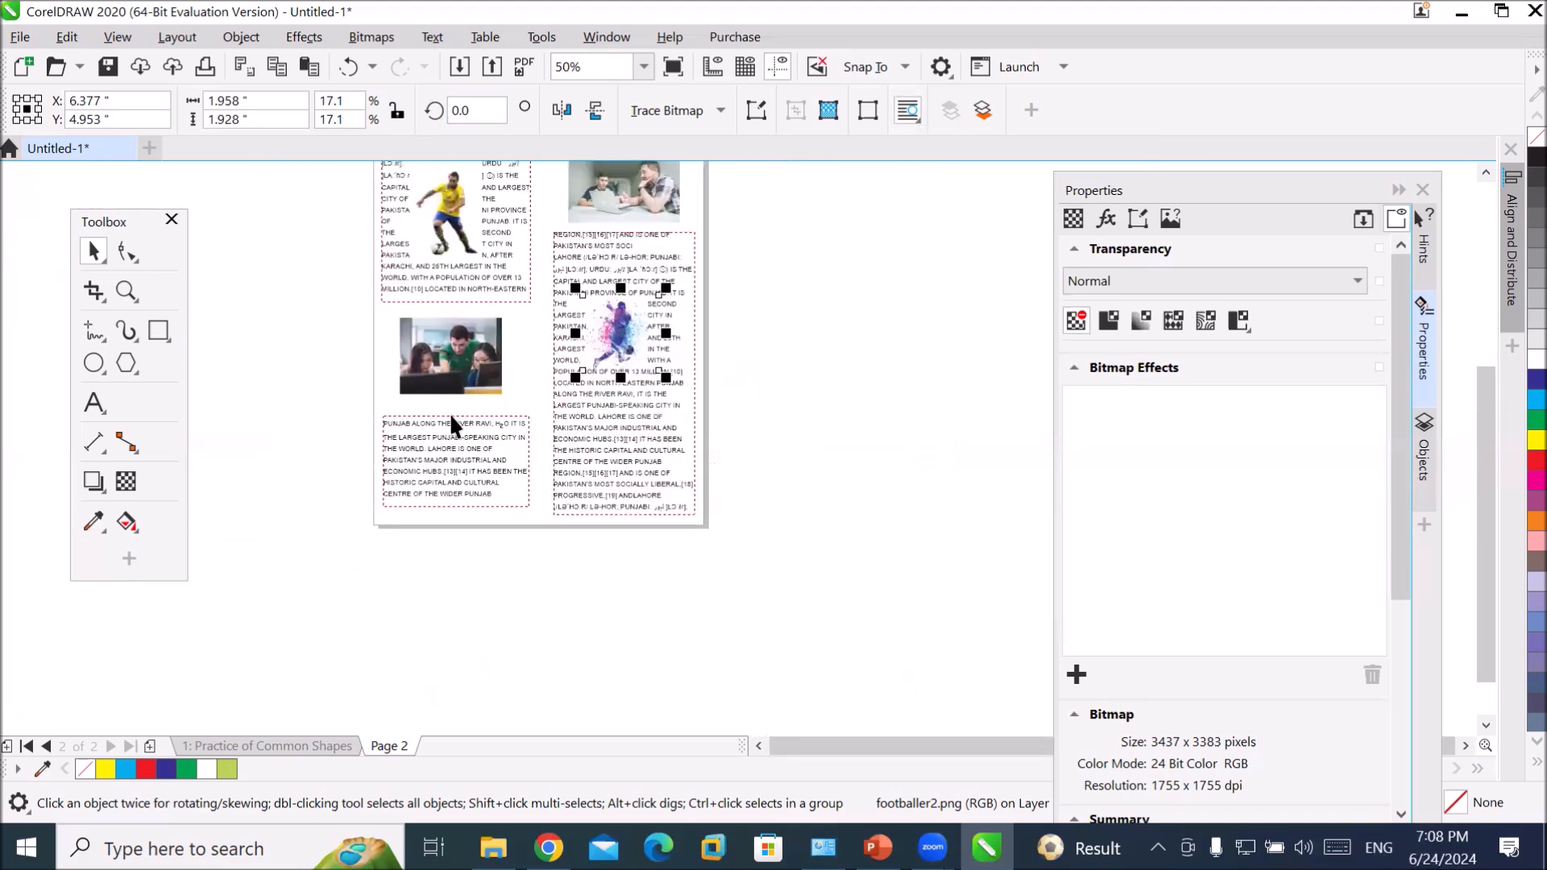
{"action": "scroll", "coordinate": [414, 306], "scroll_direction": "up", "scroll_amount": 2}
{"action": "scroll", "coordinate": [414, 307], "scroll_direction": "down", "scroll_amount": 2}
{"action": "left_click", "coordinate": [1485, 174]}
{"action": "left_click", "coordinate": [1486, 173]}
{"action": "left_click", "coordinate": [1486, 173]}
{"action": "left_click", "coordinate": [1486, 174]}
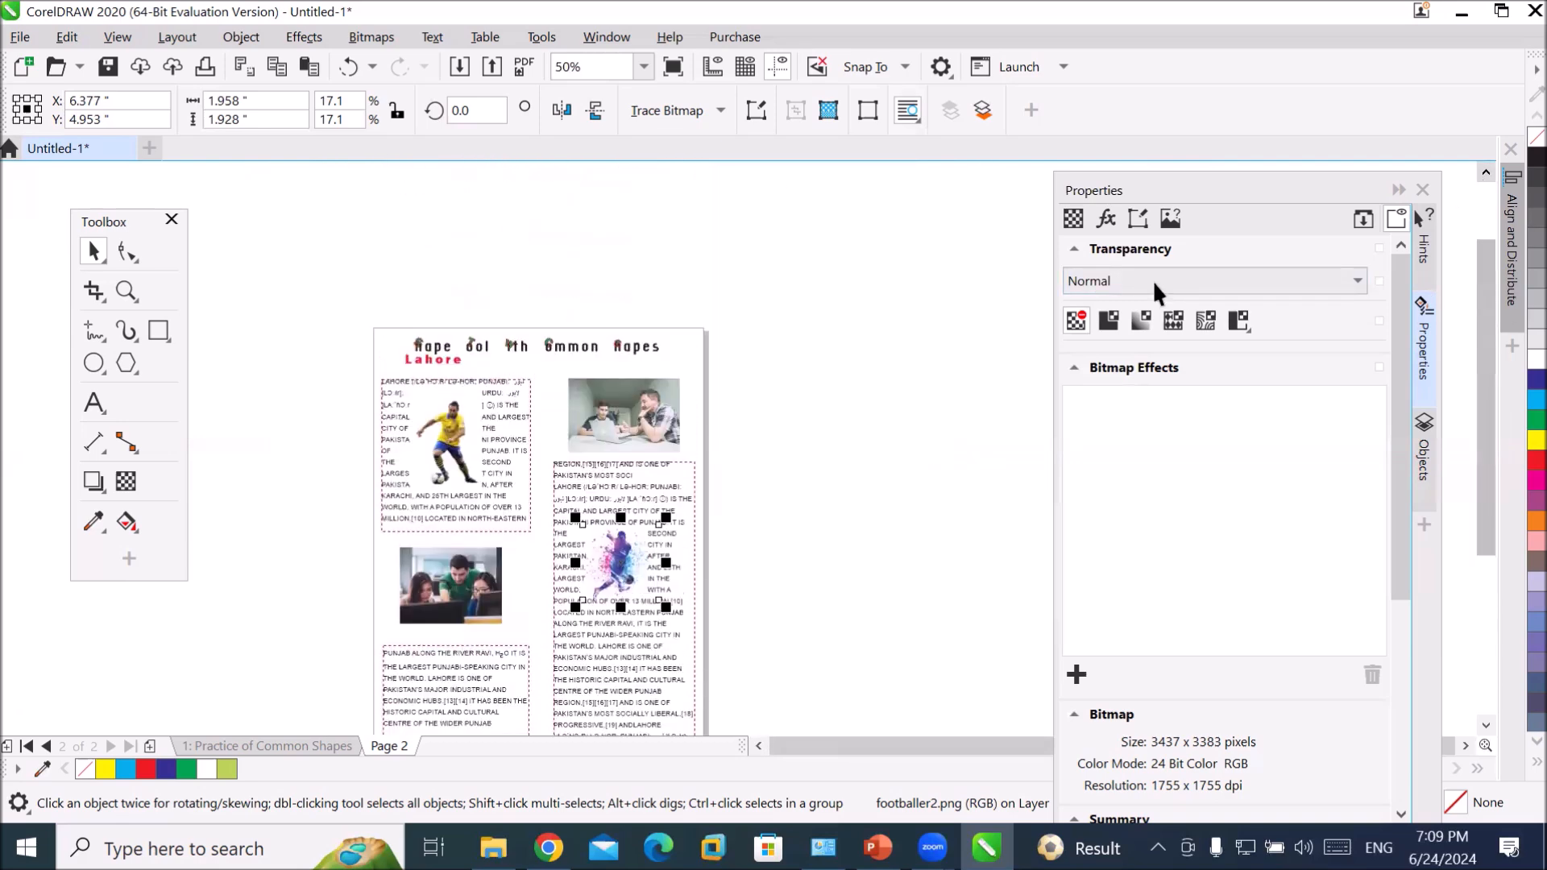
{"action": "left_click", "coordinate": [648, 423]}
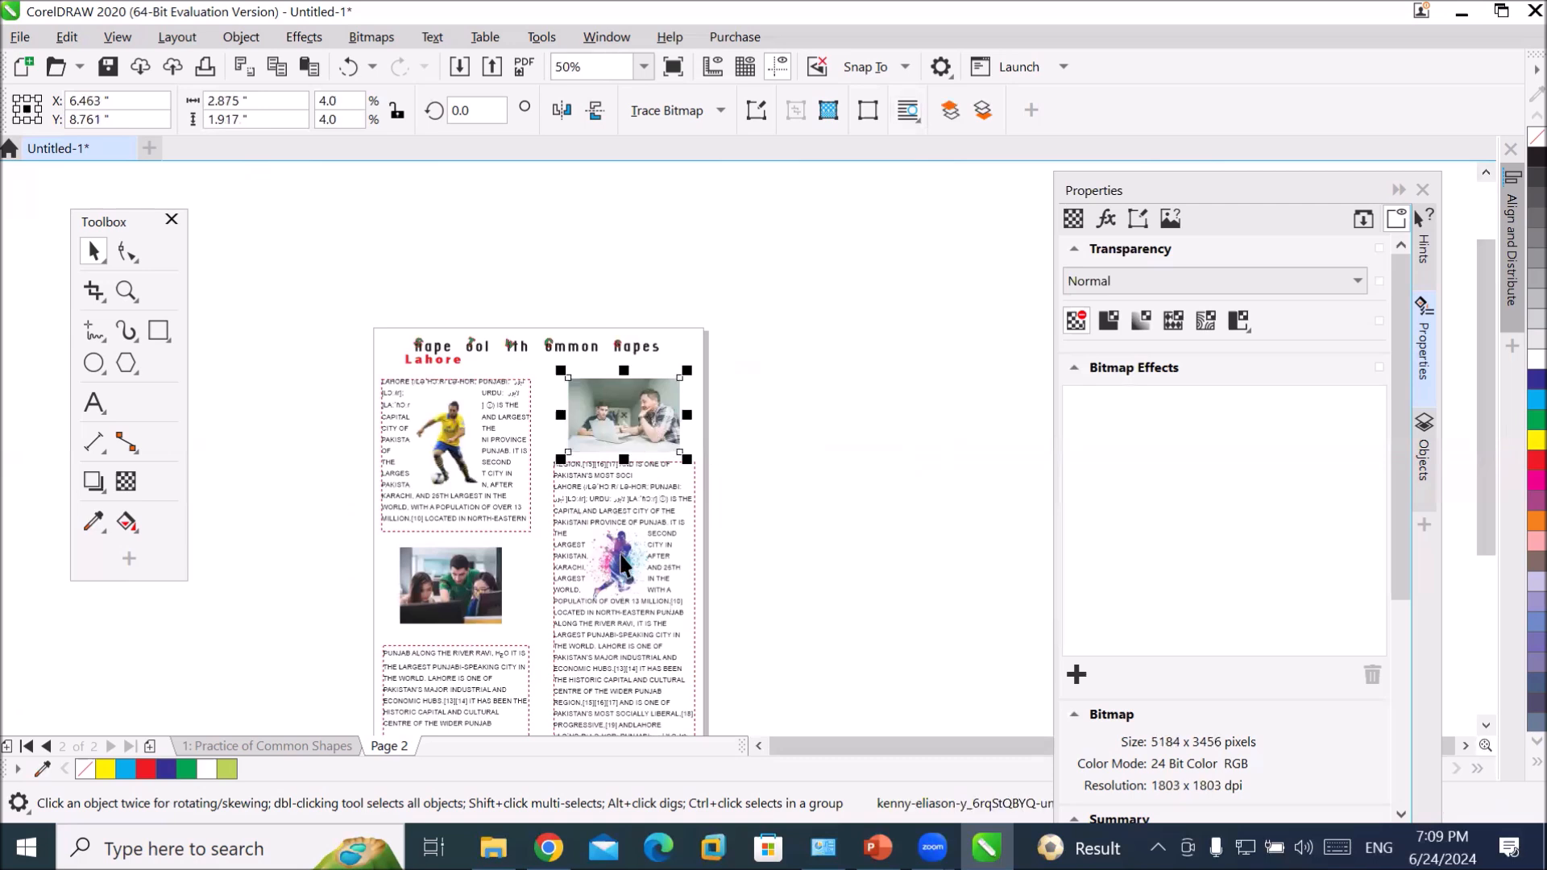
{"action": "left_click", "coordinate": [637, 537]}
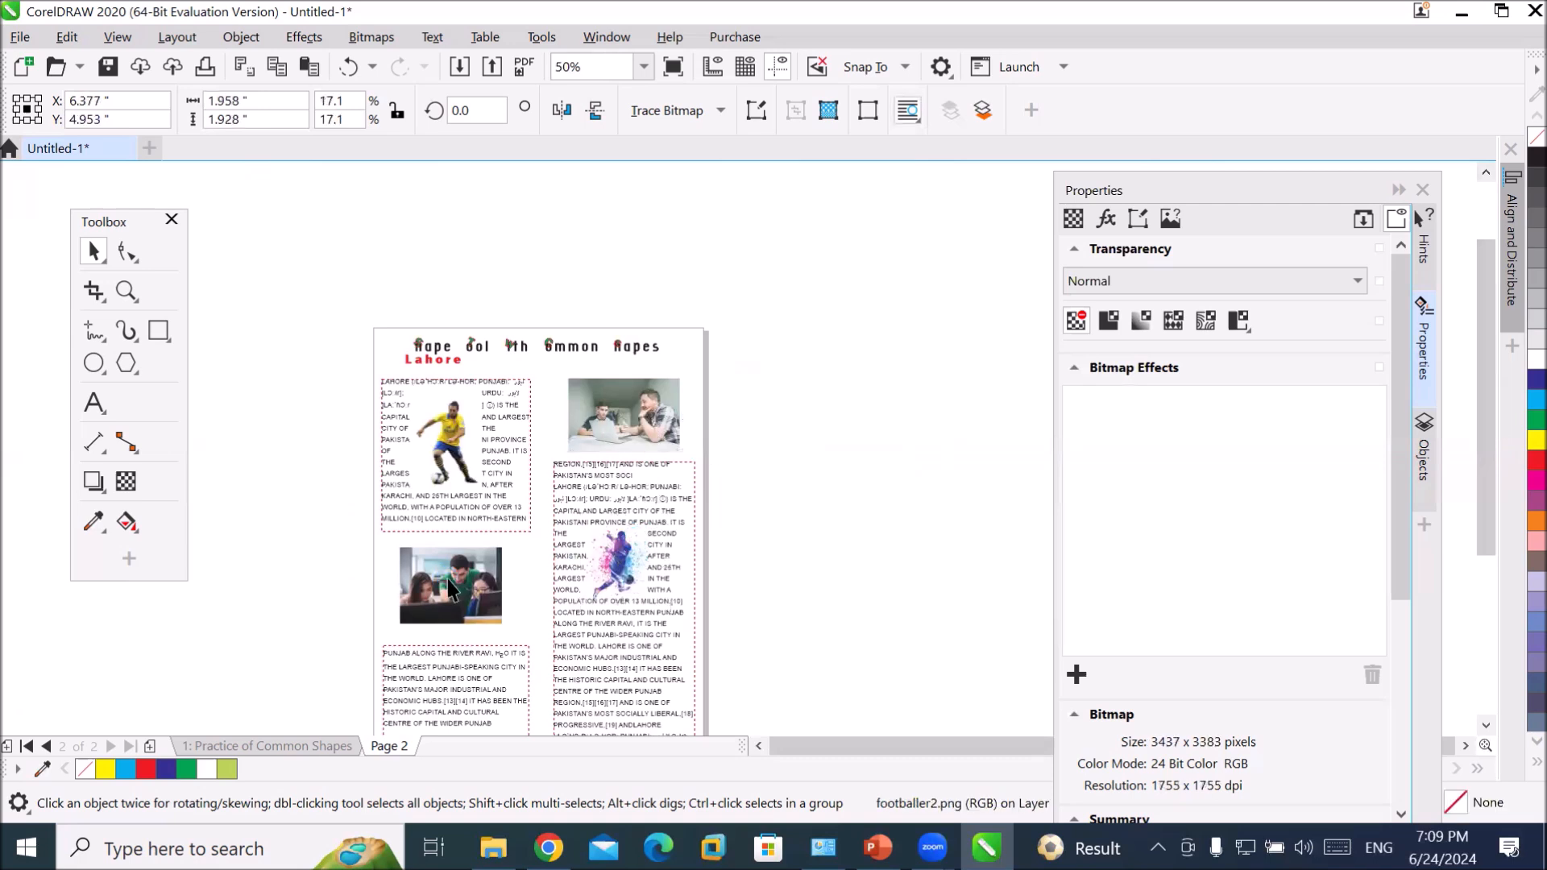
{"action": "key", "text": "Delete"}
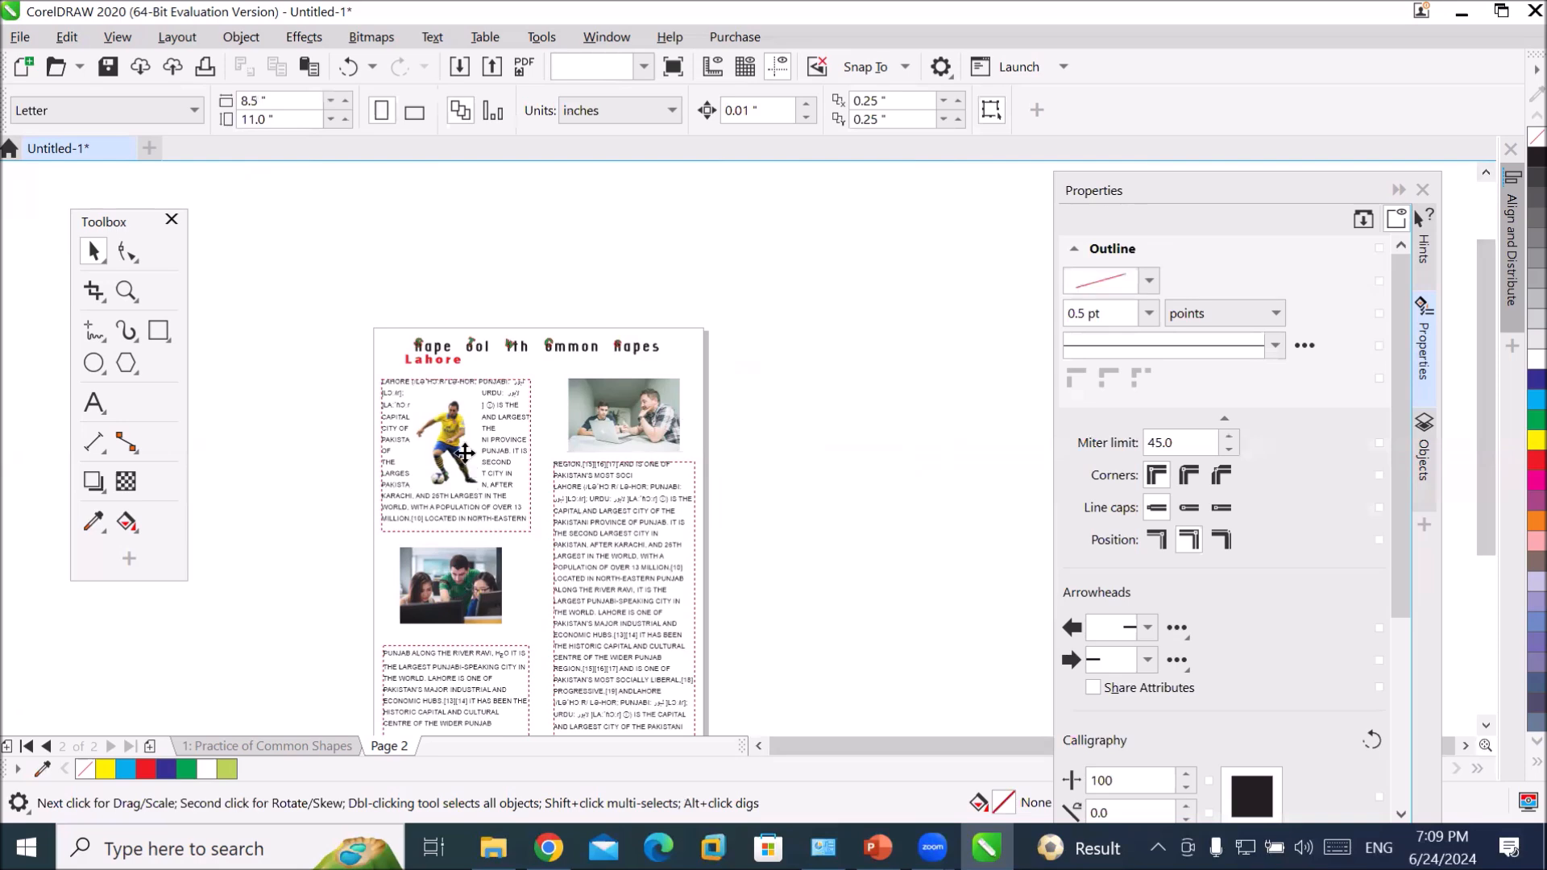
- Delete the footballer picture from the upper-left text frame
{"action": "left_click", "coordinate": [466, 460]}
{"action": "key", "text": "Delete"}
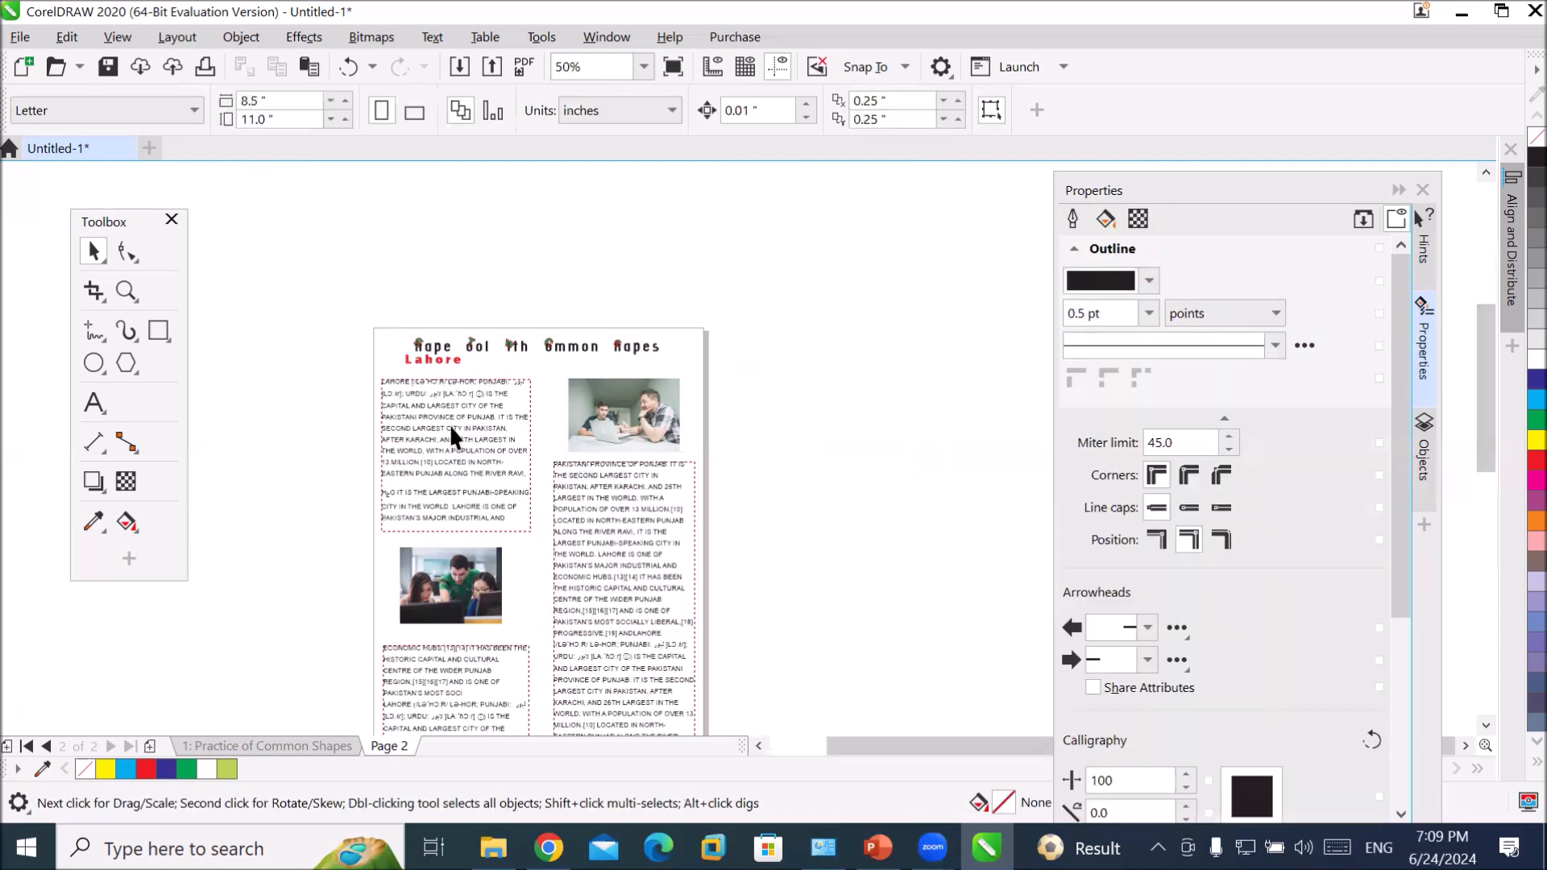
{"action": "scroll", "coordinate": [448, 424], "scroll_direction": "up", "scroll_amount": 3}
{"action": "scroll", "coordinate": [448, 465], "scroll_direction": "down", "scroll_amount": 2}
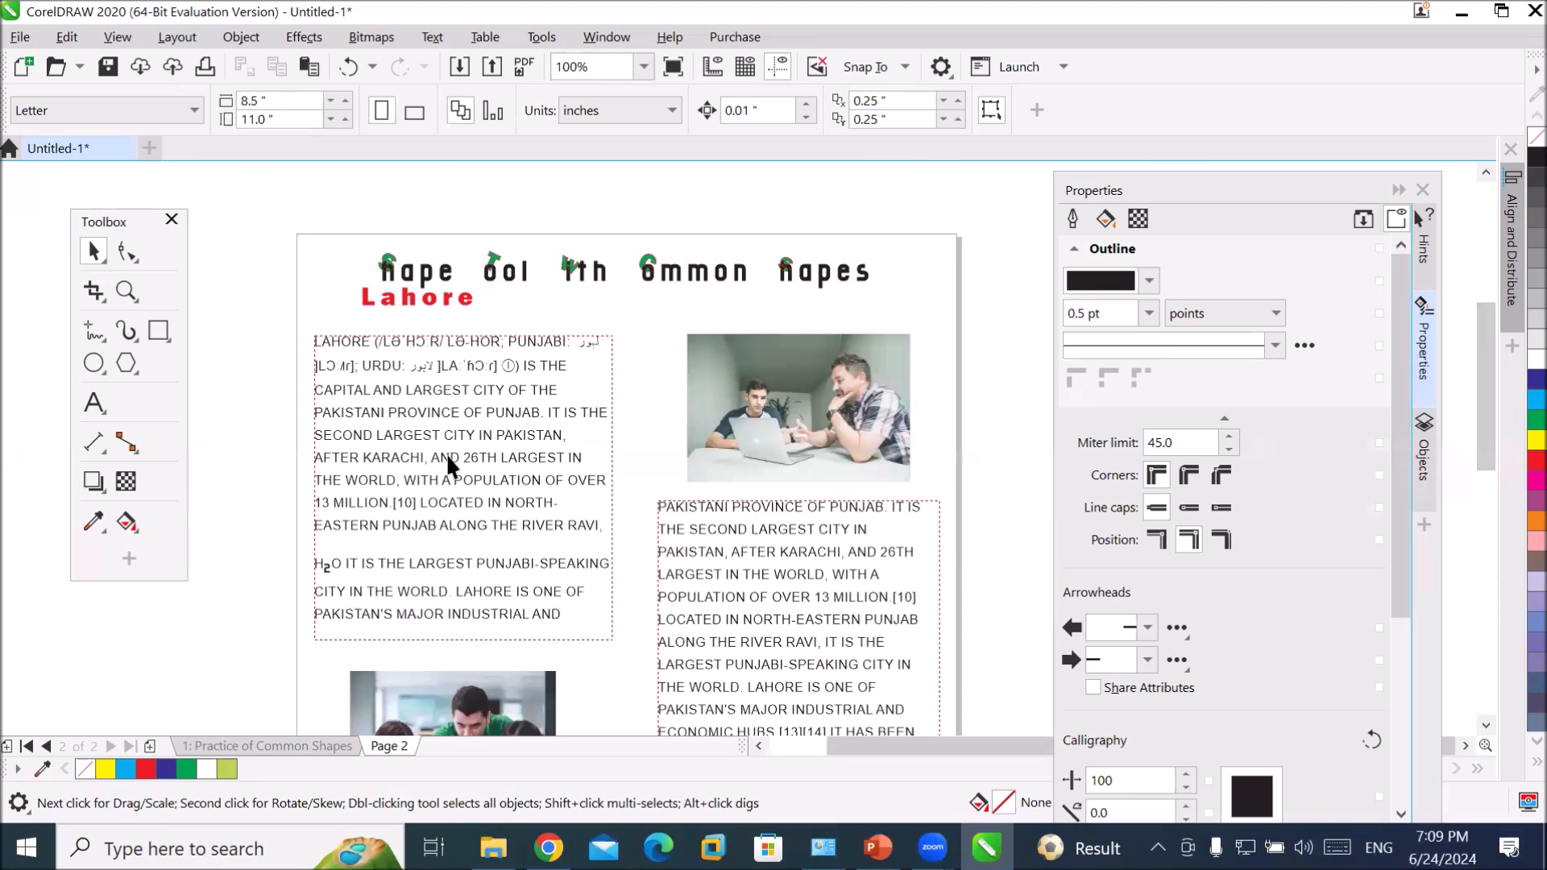
{"action": "scroll", "coordinate": [356, 531], "scroll_direction": "up", "scroll_amount": 2}
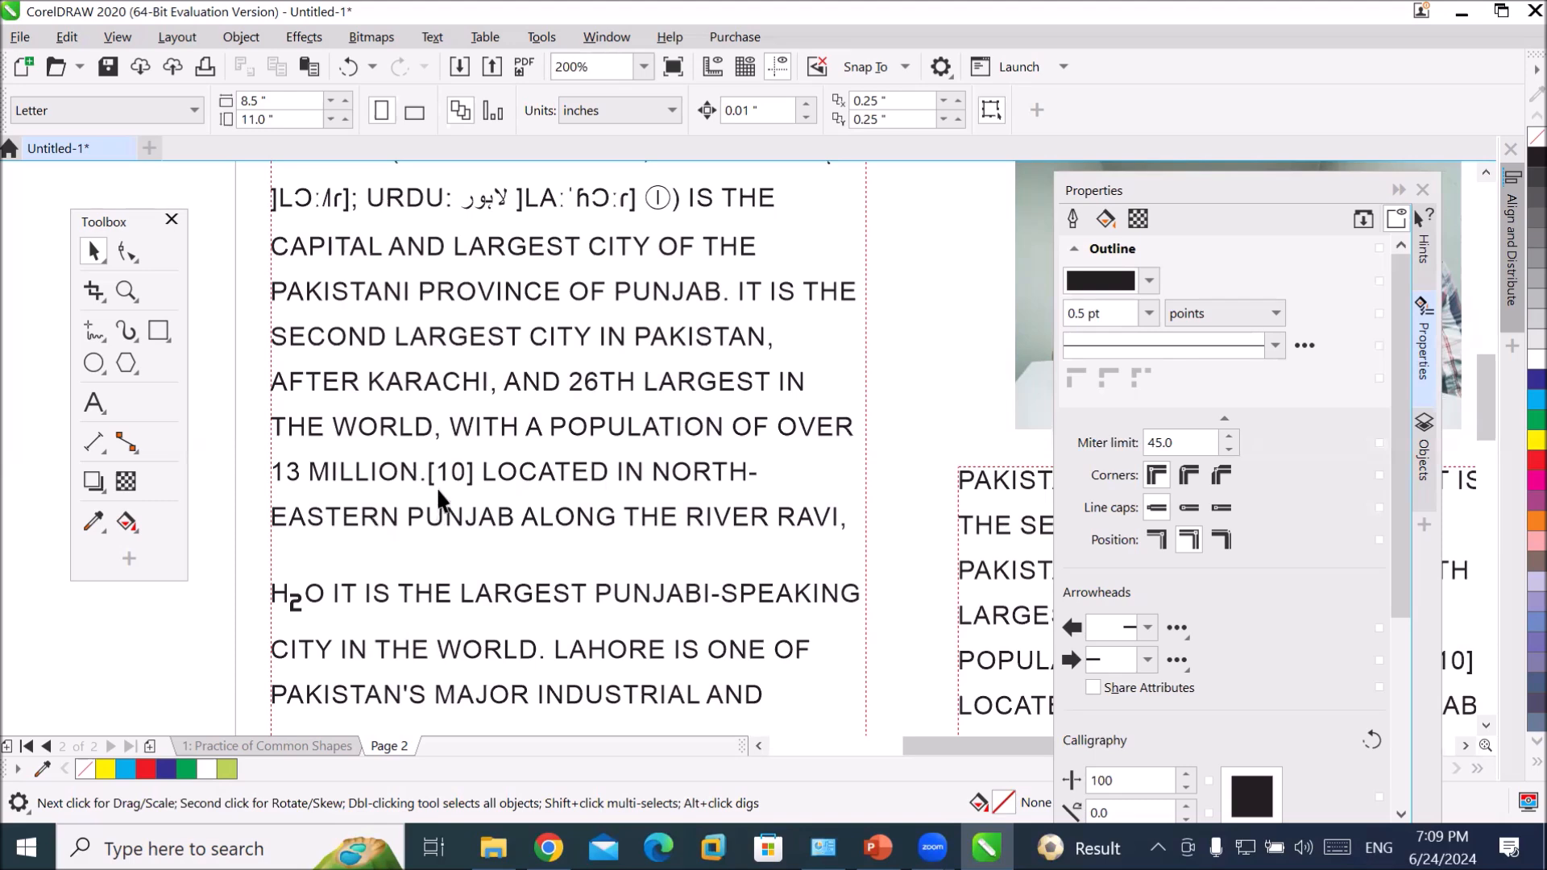
- Apply a bulleted list to the text passage in the upper-left paragraph frame under the Lahore heading
{"action": "left_click", "coordinate": [446, 441]}
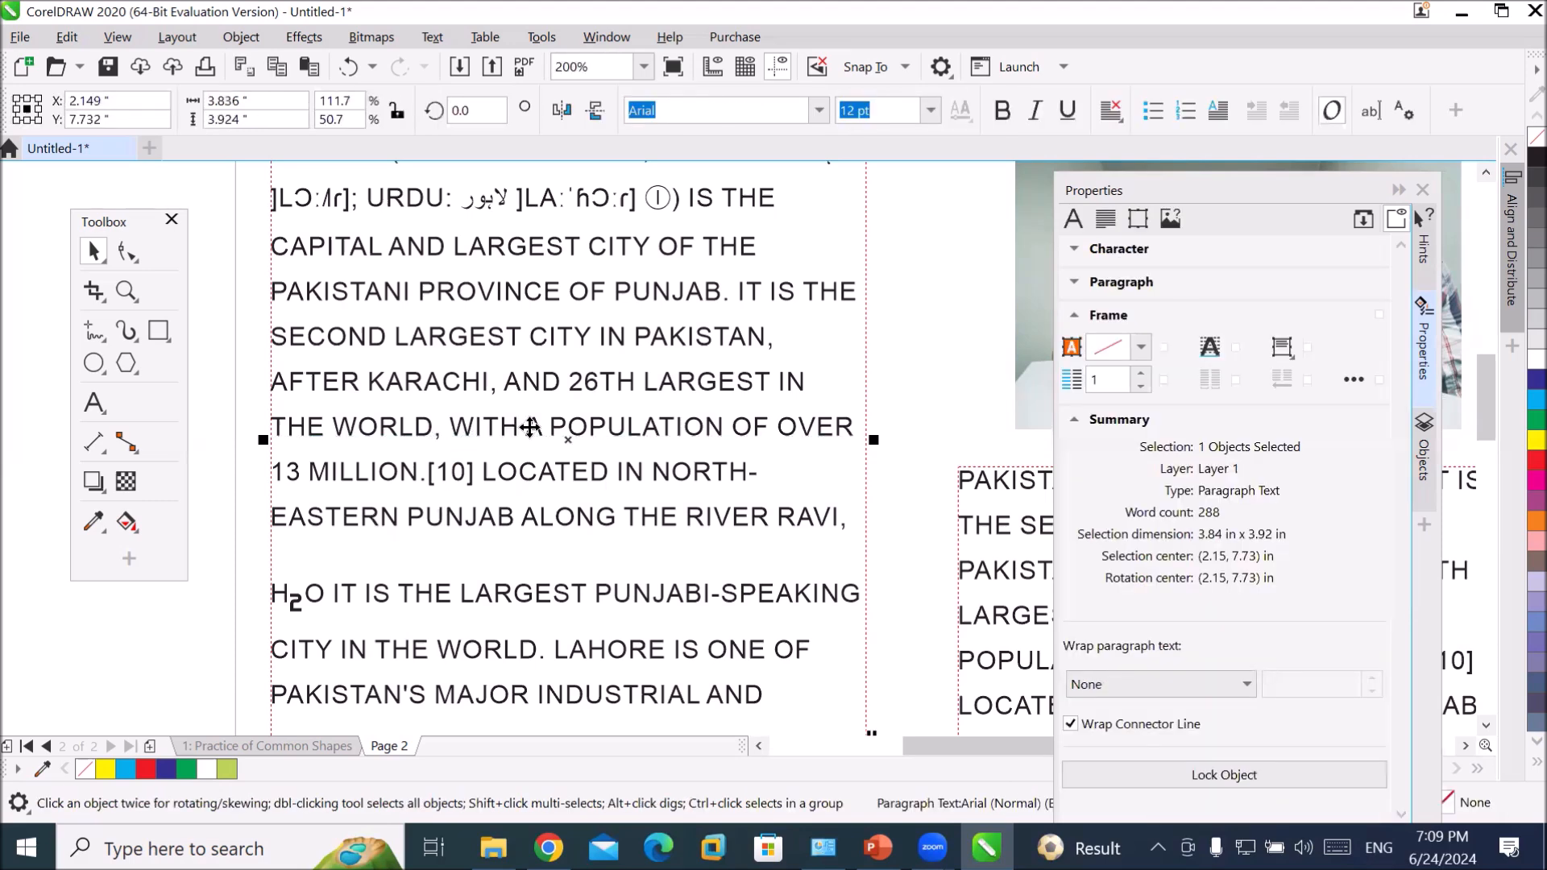
{"action": "scroll", "coordinate": [531, 424], "scroll_direction": "down", "scroll_amount": 2}
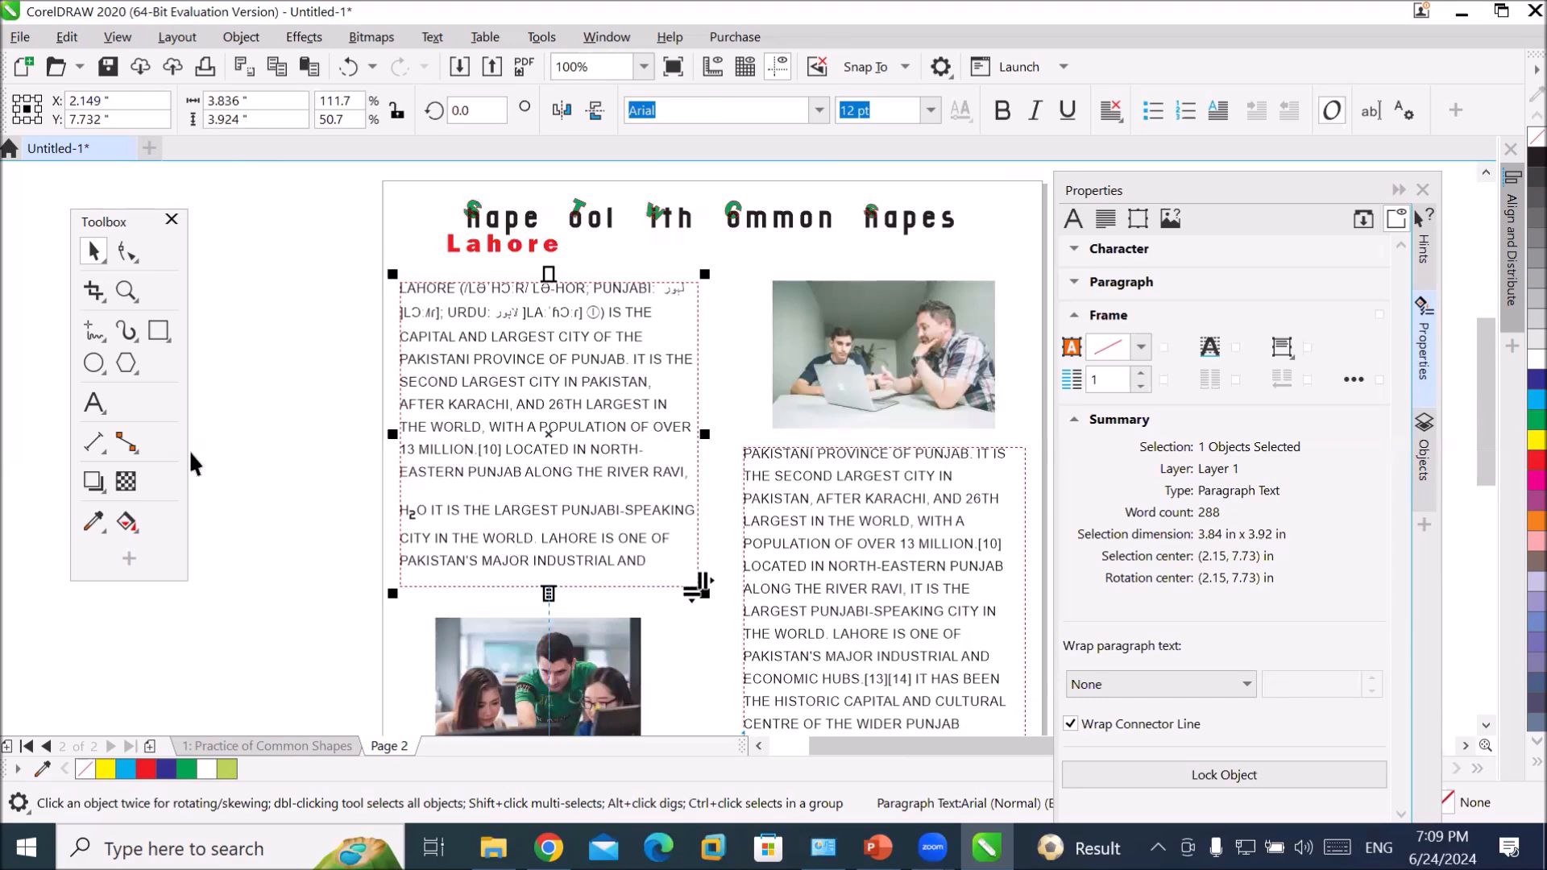
{"action": "left_click", "coordinate": [94, 403]}
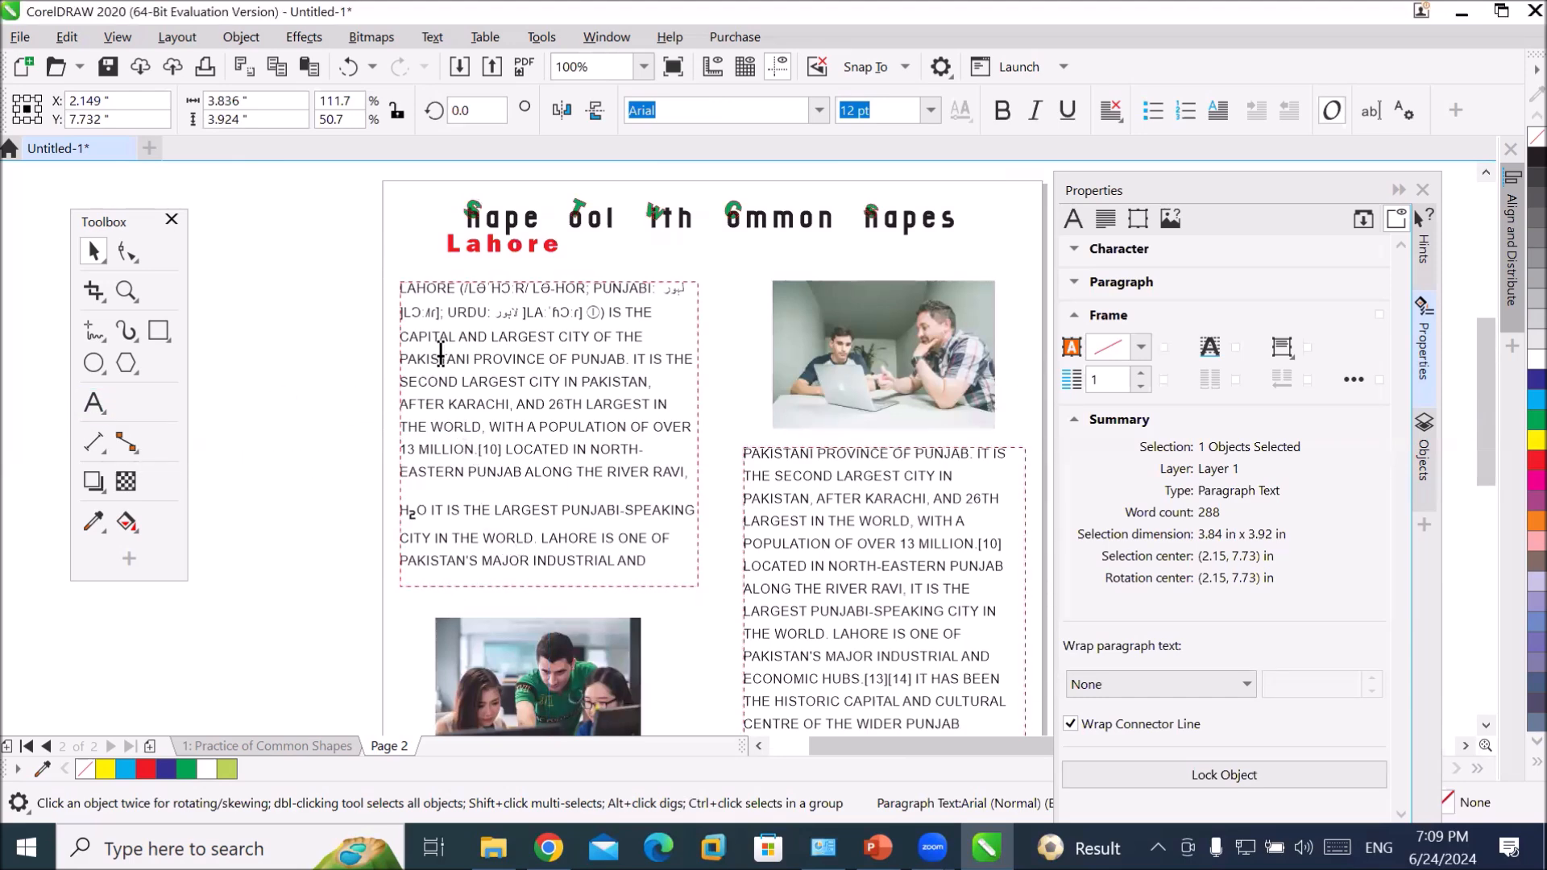
{"action": "left_click_drag", "start_coordinate": [447, 358], "coordinate": [549, 524]}
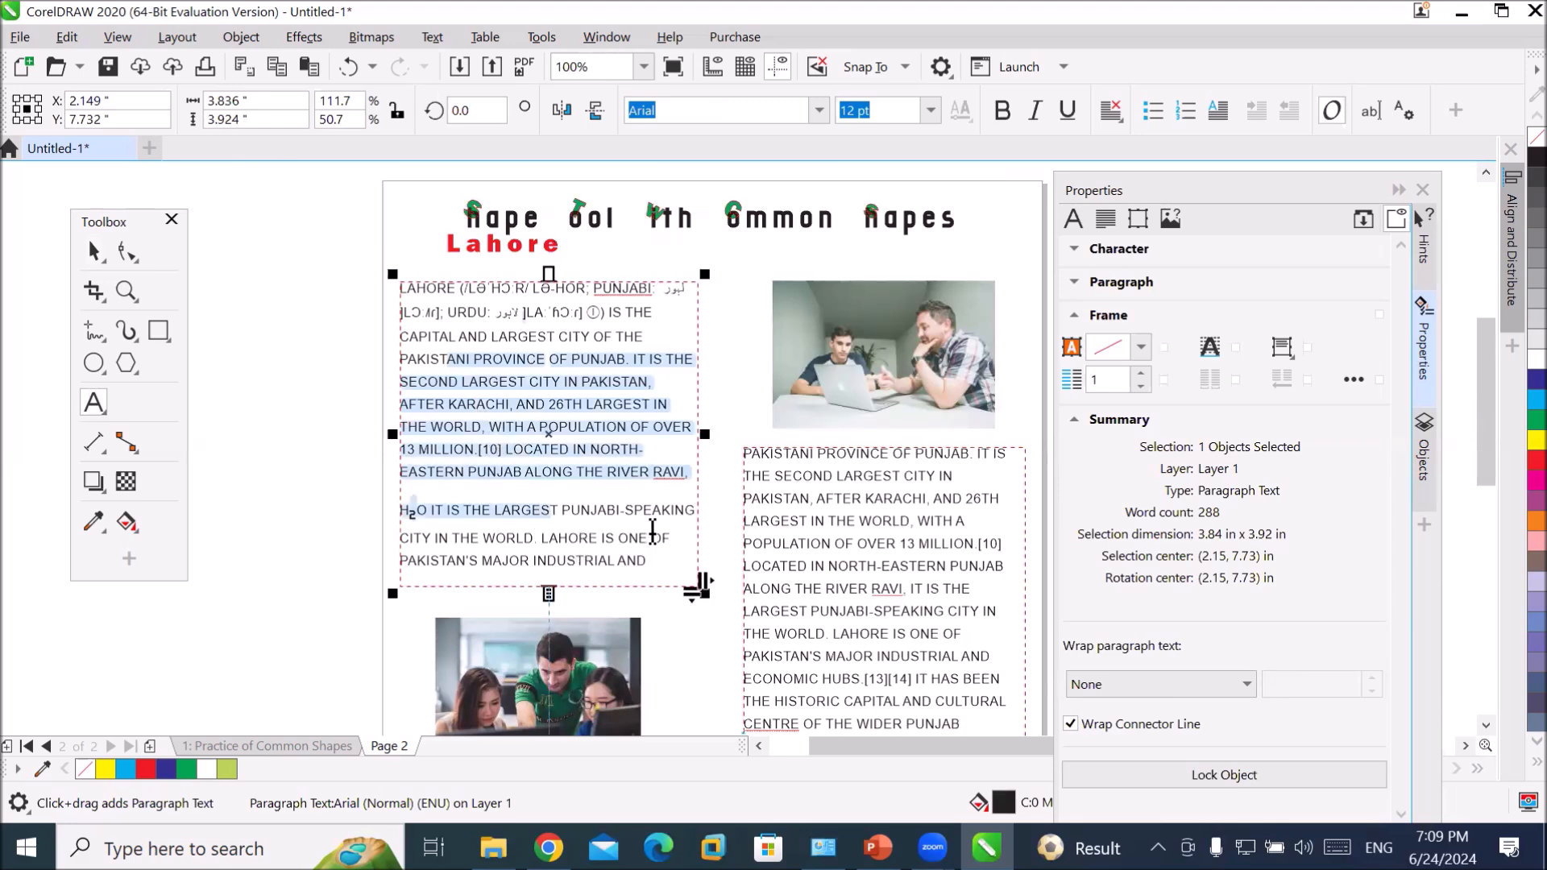
{"action": "scroll", "coordinate": [653, 528], "scroll_direction": "up", "scroll_amount": 1}
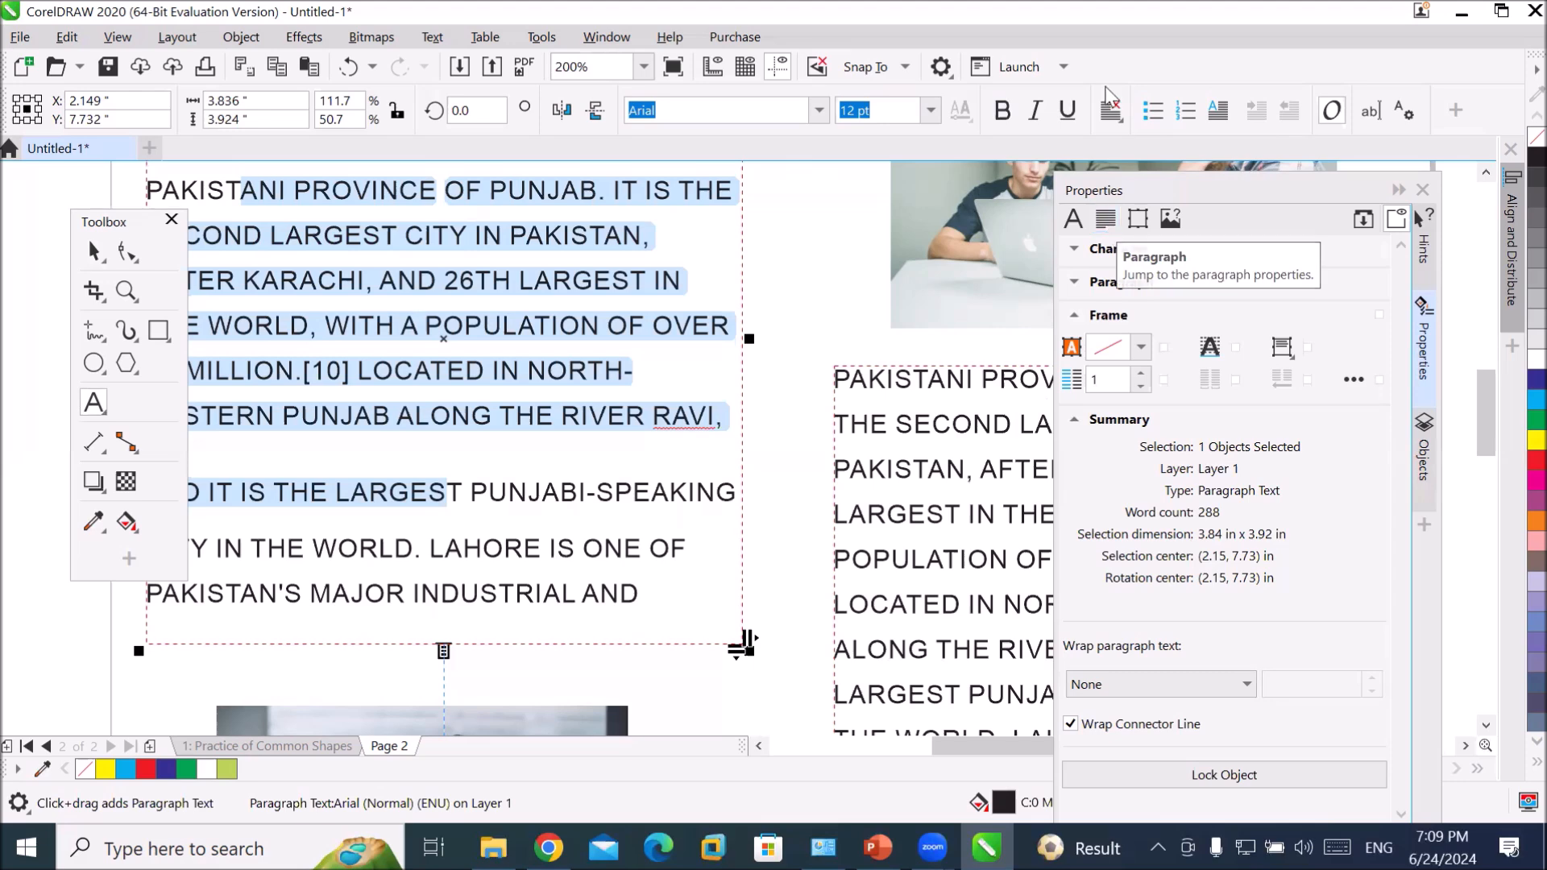
{"action": "left_click", "coordinate": [1151, 117]}
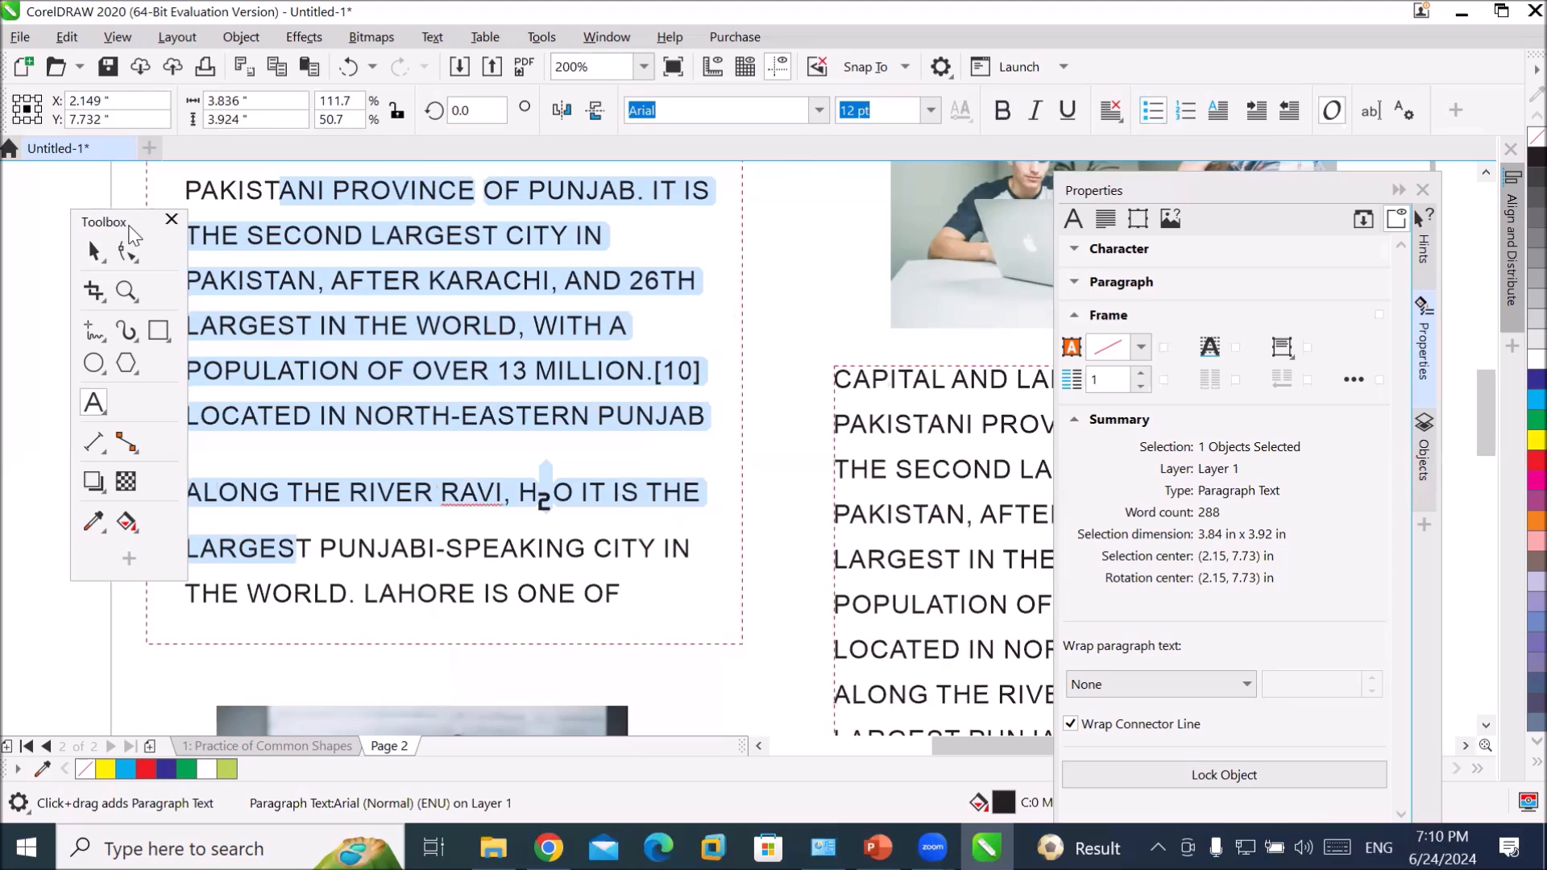
- Move the floating Toolbox aside and switch the upper-left frame's text from a bulleted to a numbered list
{"action": "left_click_drag", "start_coordinate": [125, 227], "coordinate": [28, 229]}
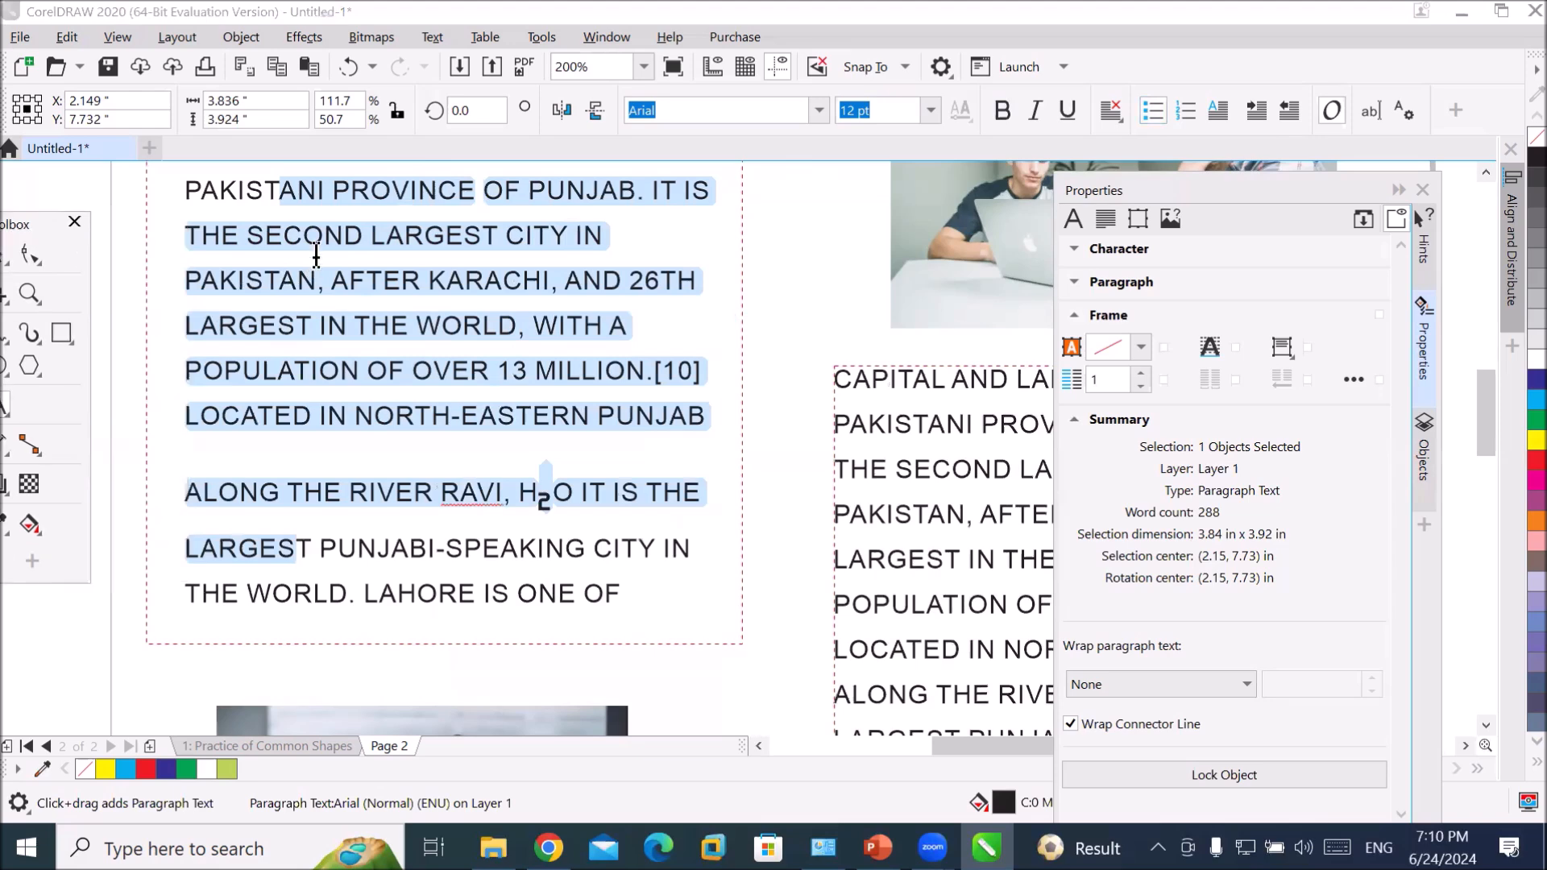
{"action": "scroll", "coordinate": [316, 255], "scroll_direction": "down", "scroll_amount": 1}
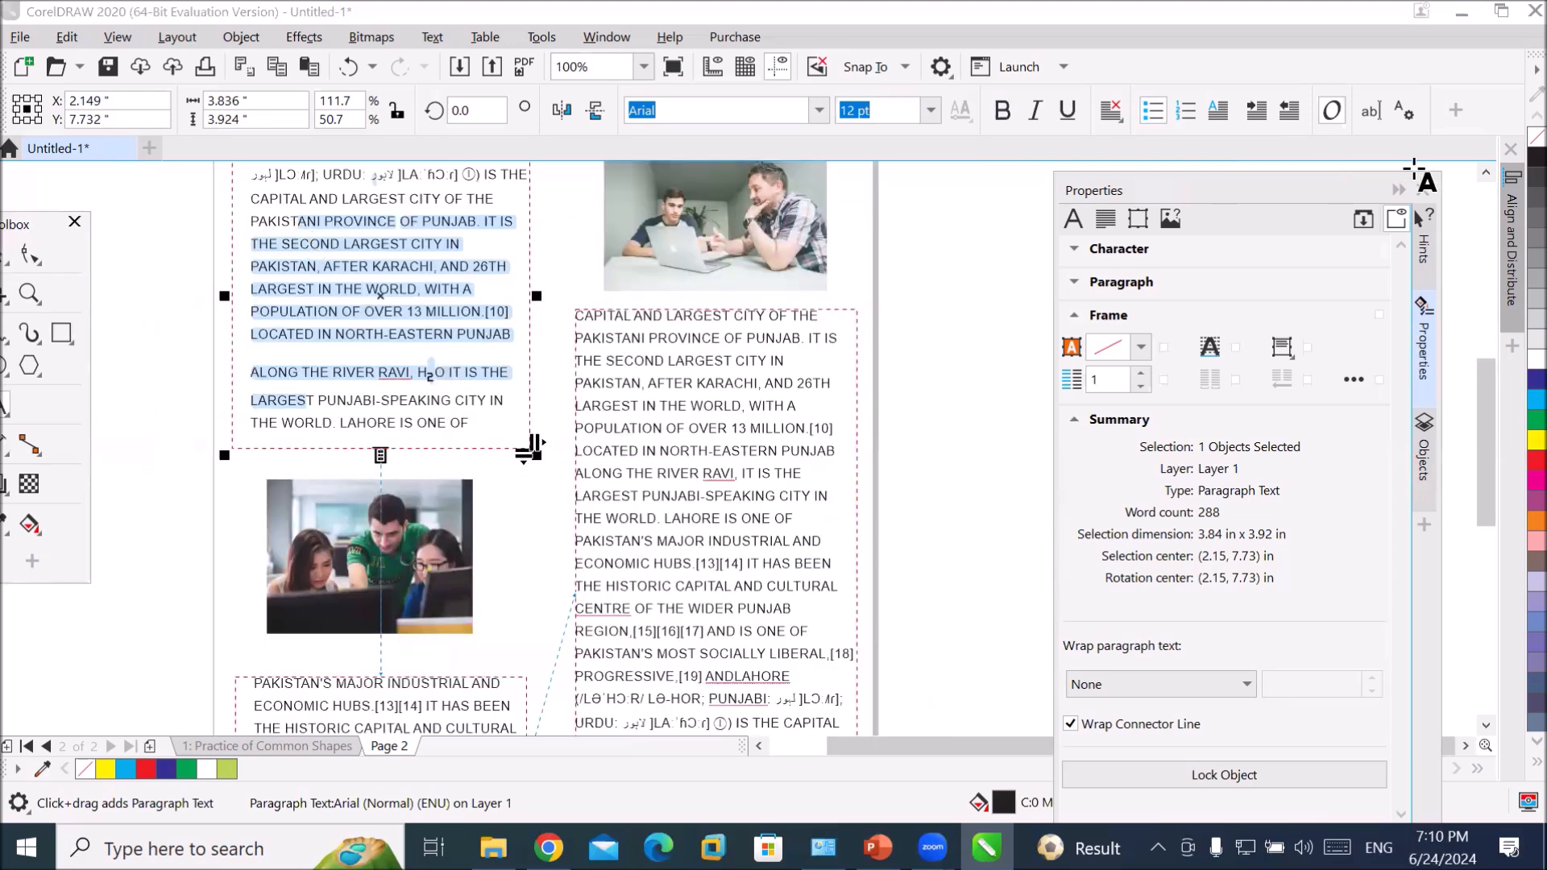
{"action": "left_click", "coordinate": [1485, 172]}
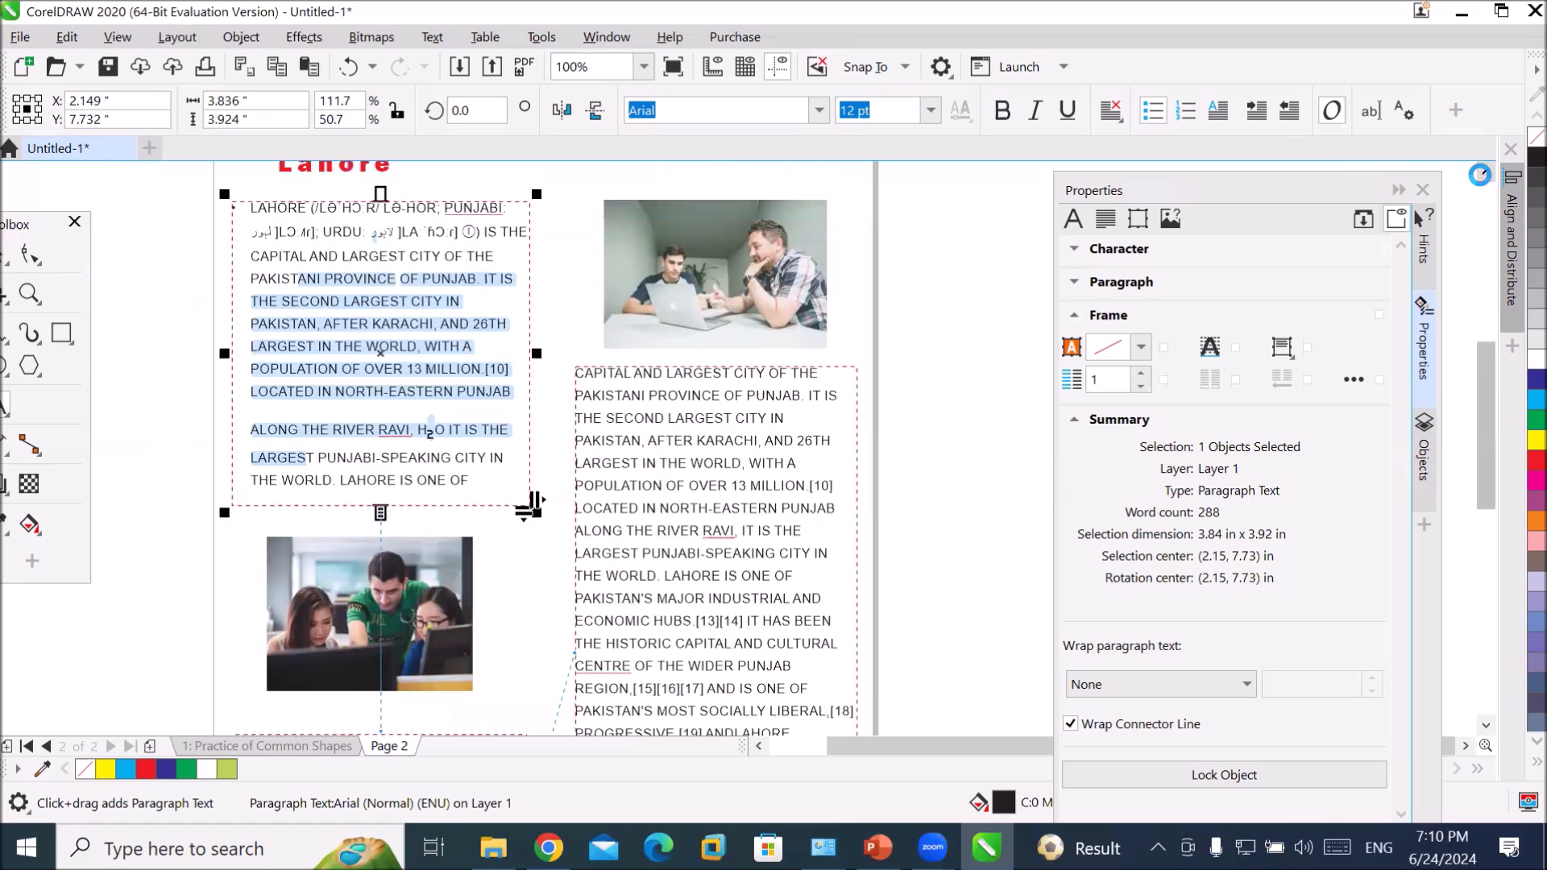
{"action": "left_click", "coordinate": [1485, 172]}
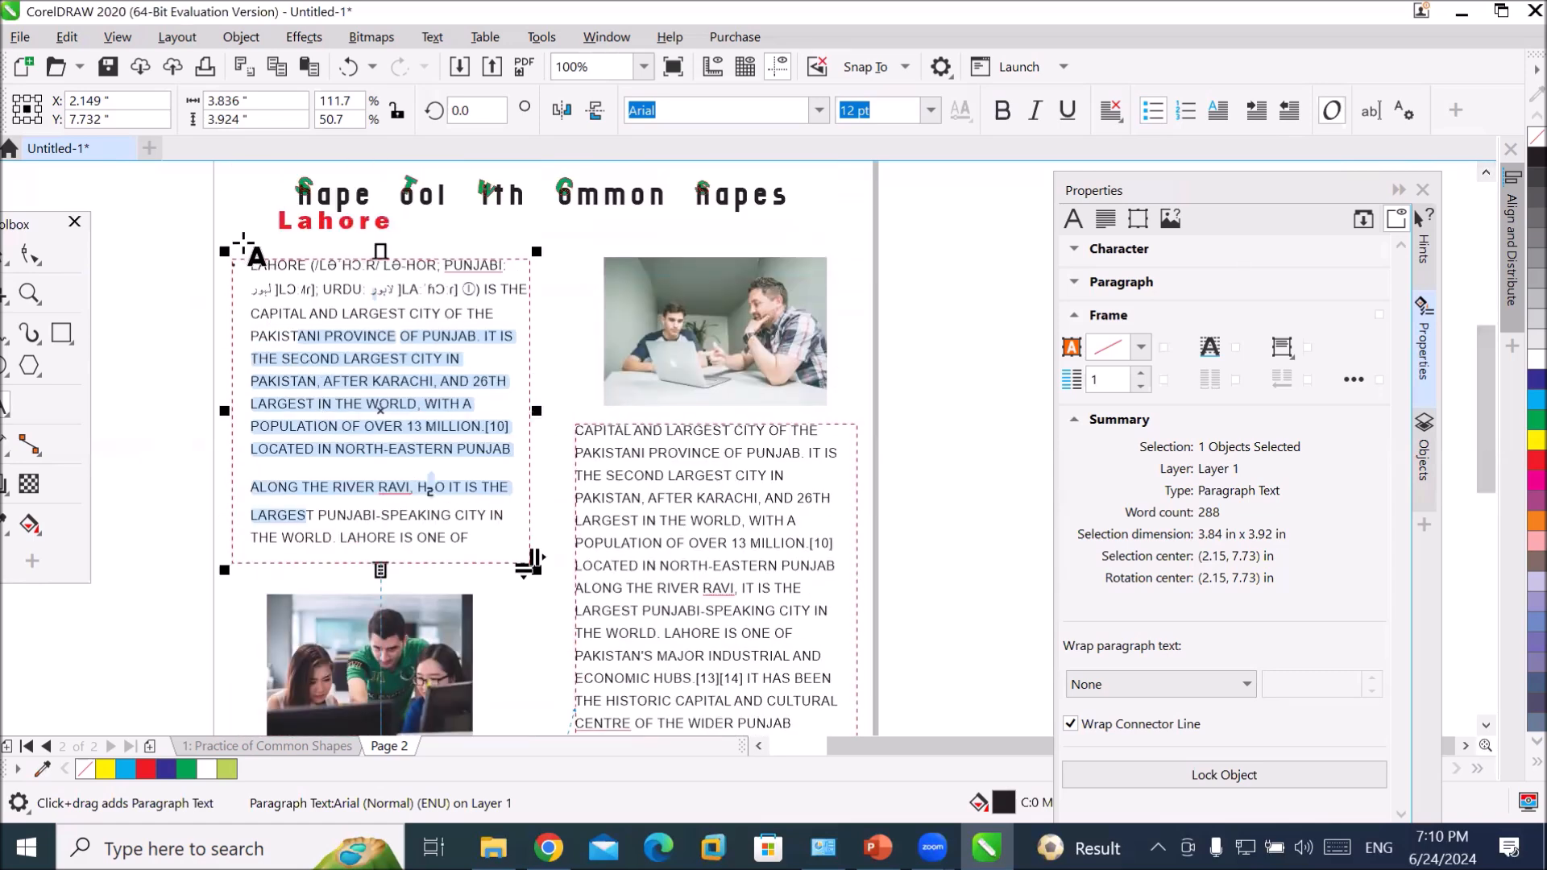
{"action": "scroll", "coordinate": [243, 242], "scroll_direction": "up", "scroll_amount": 1}
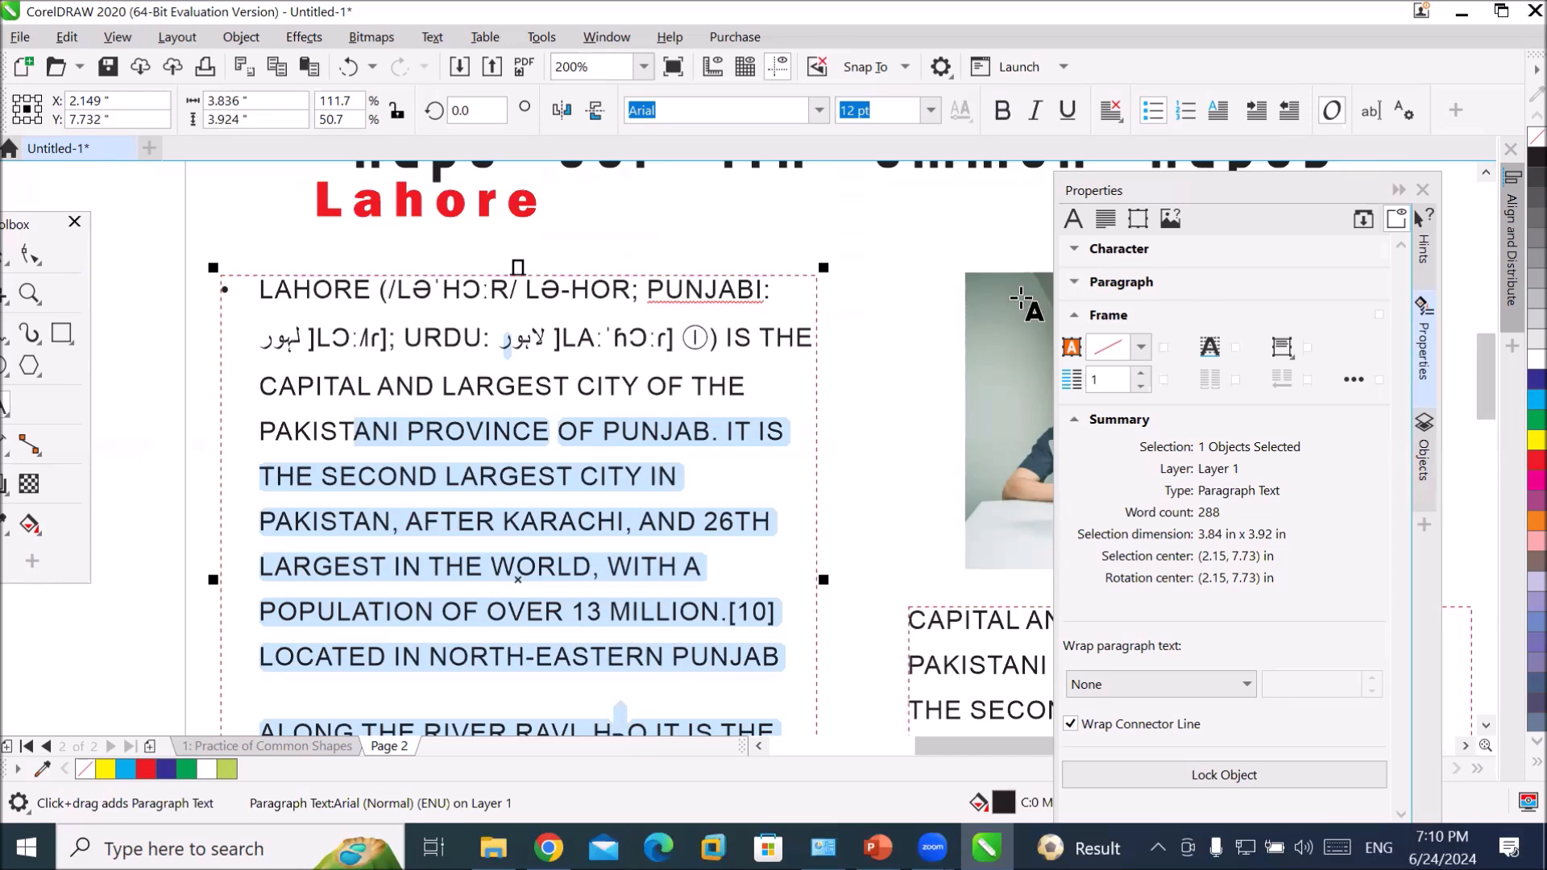
{"action": "left_click", "coordinate": [1186, 113]}
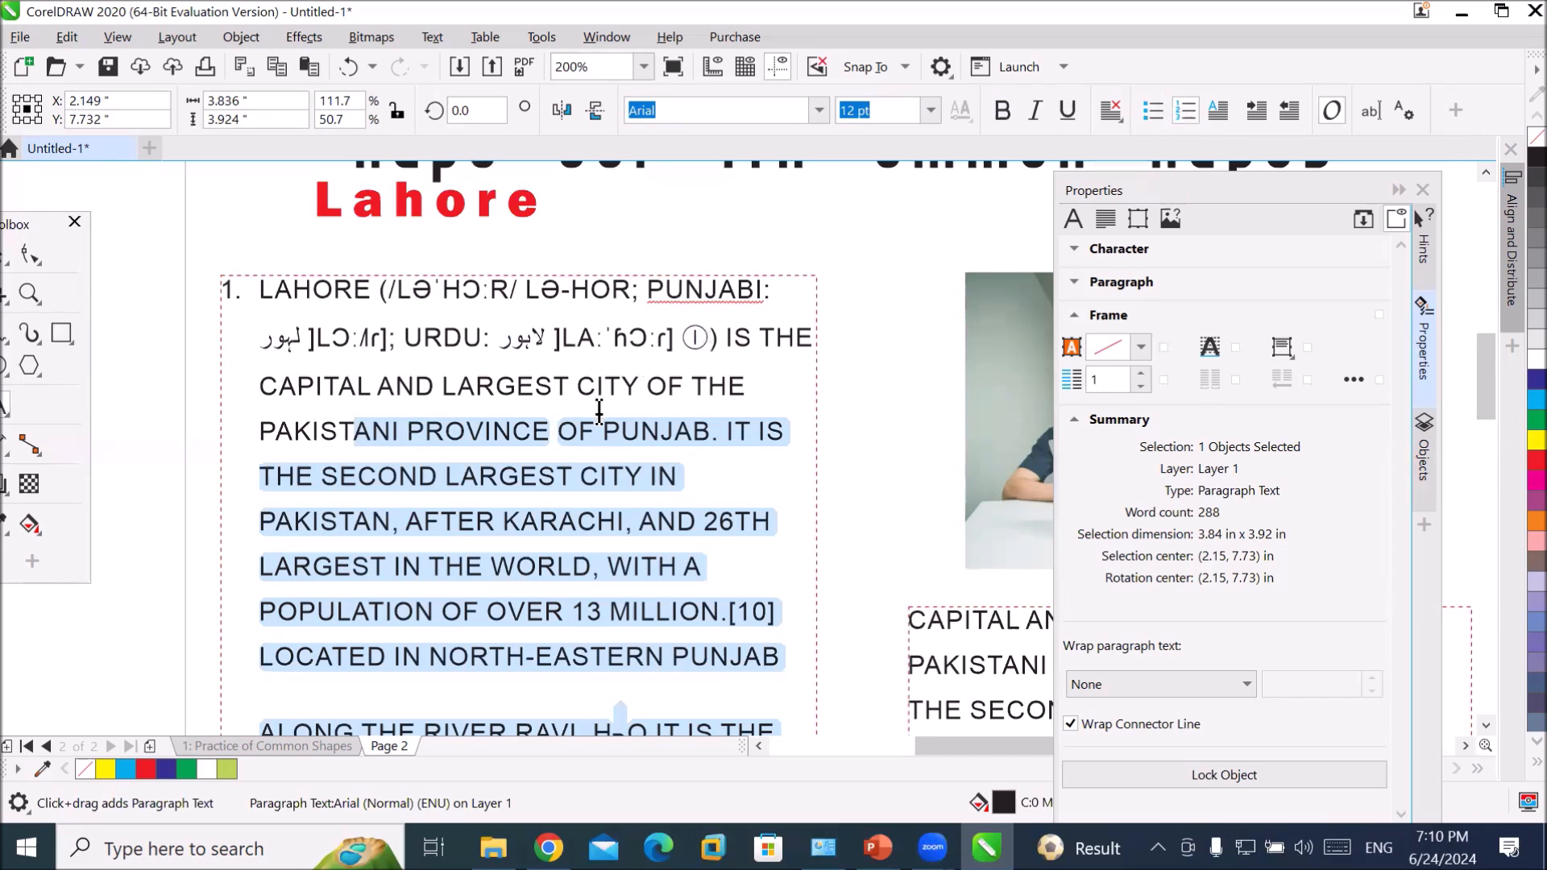
- End the sentence after "LARGEST IN THE WORLD" with a period and start a new list item at "WITH A POPULATION"
{"action": "scroll", "coordinate": [600, 406], "scroll_direction": "down", "scroll_amount": 2}
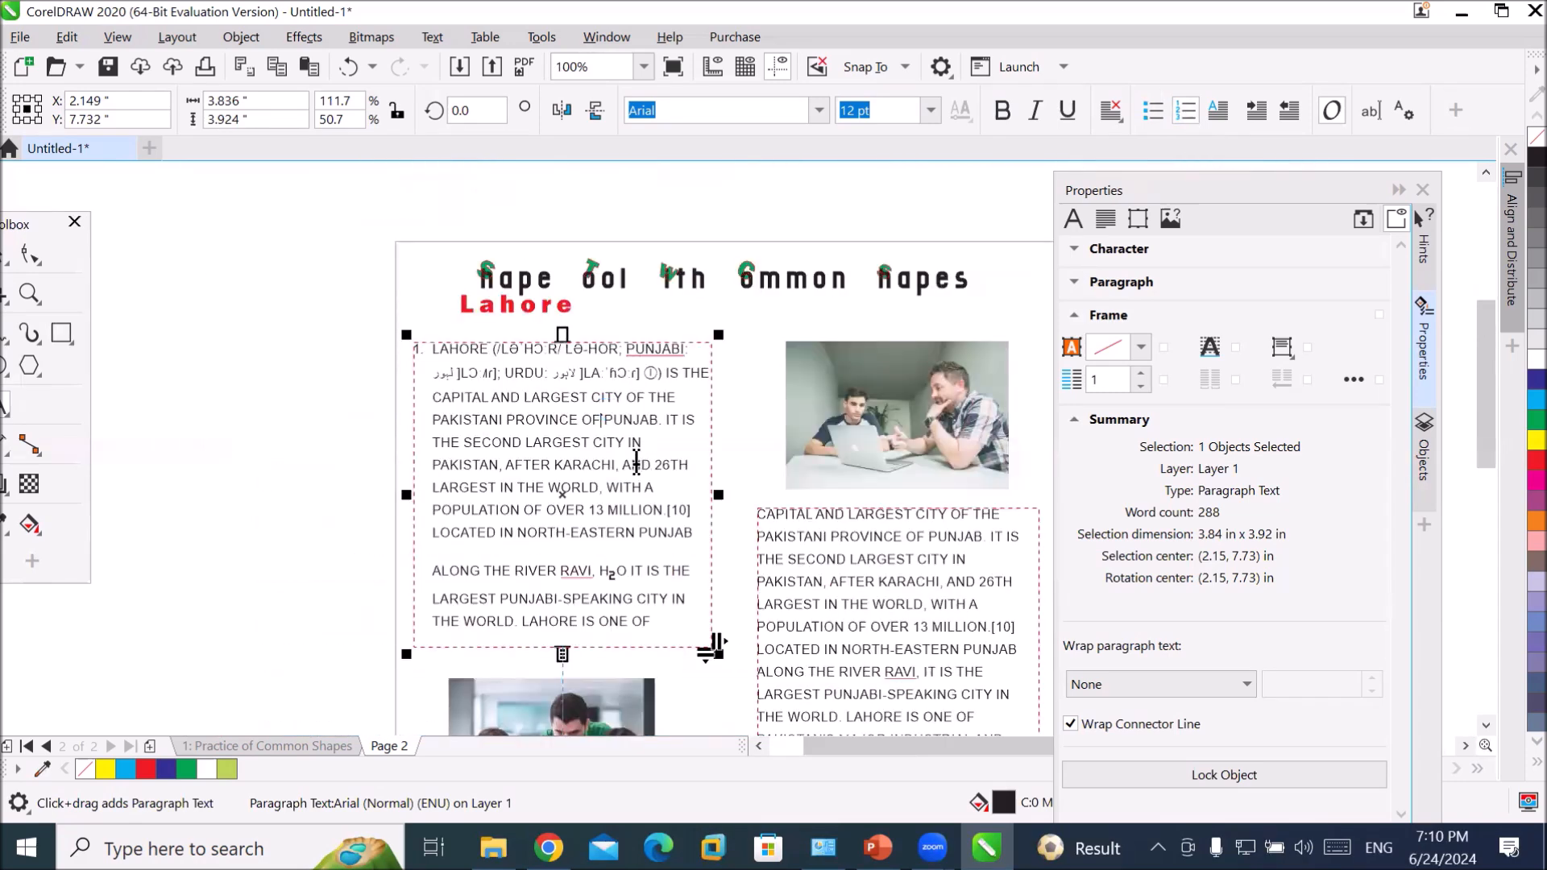
{"action": "scroll", "coordinate": [609, 439], "scroll_direction": "up", "scroll_amount": 2}
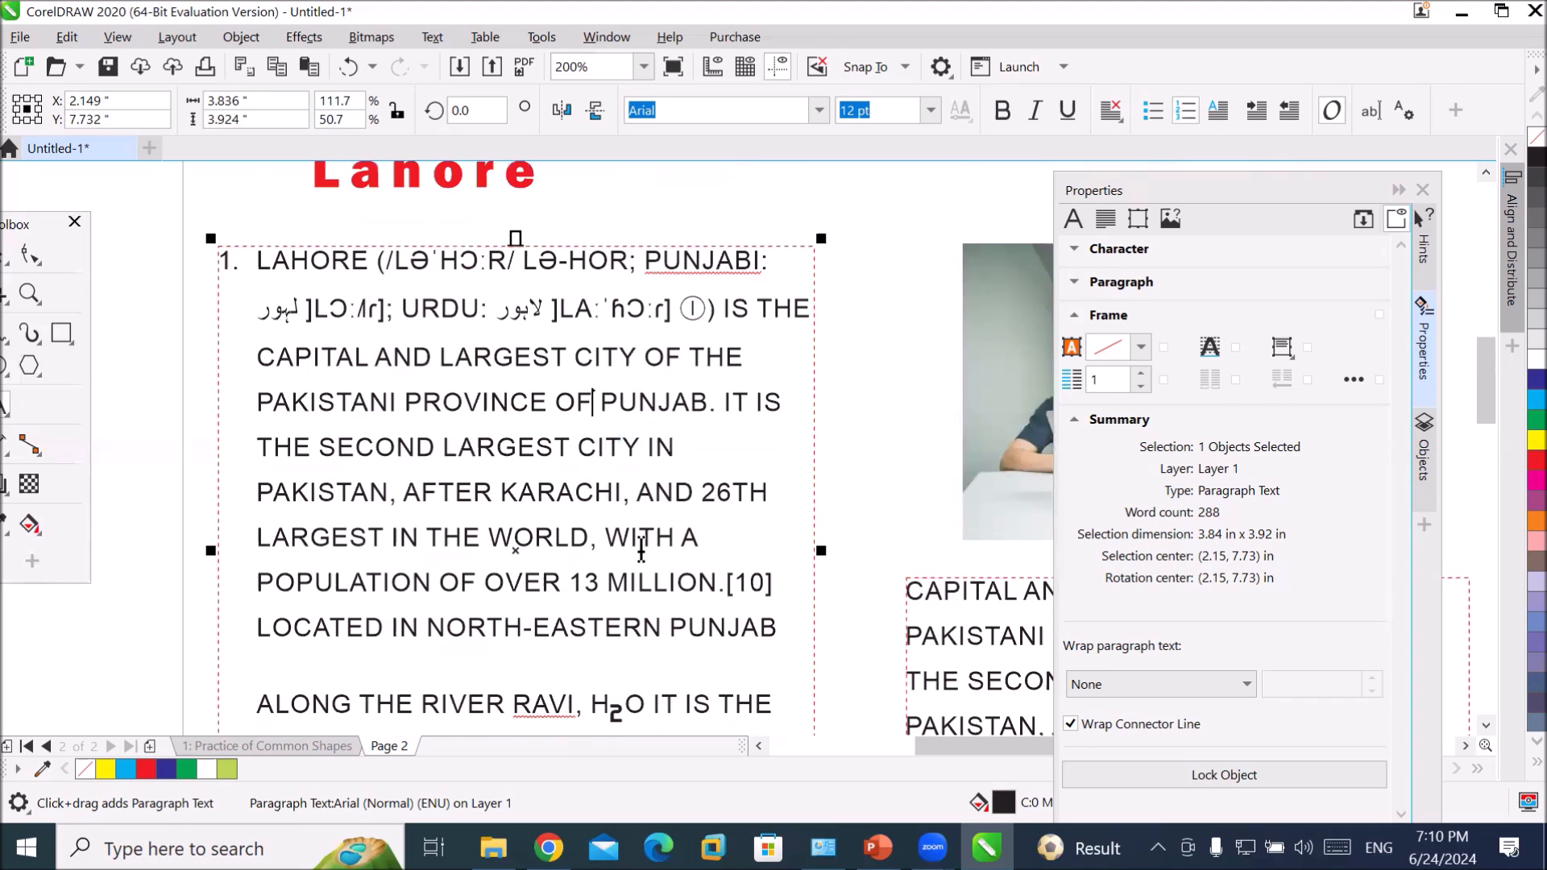
{"action": "left_click", "coordinate": [610, 540]}
{"action": "key", "text": "BackSpace"}
{"action": "key", "text": "BackSpace"}
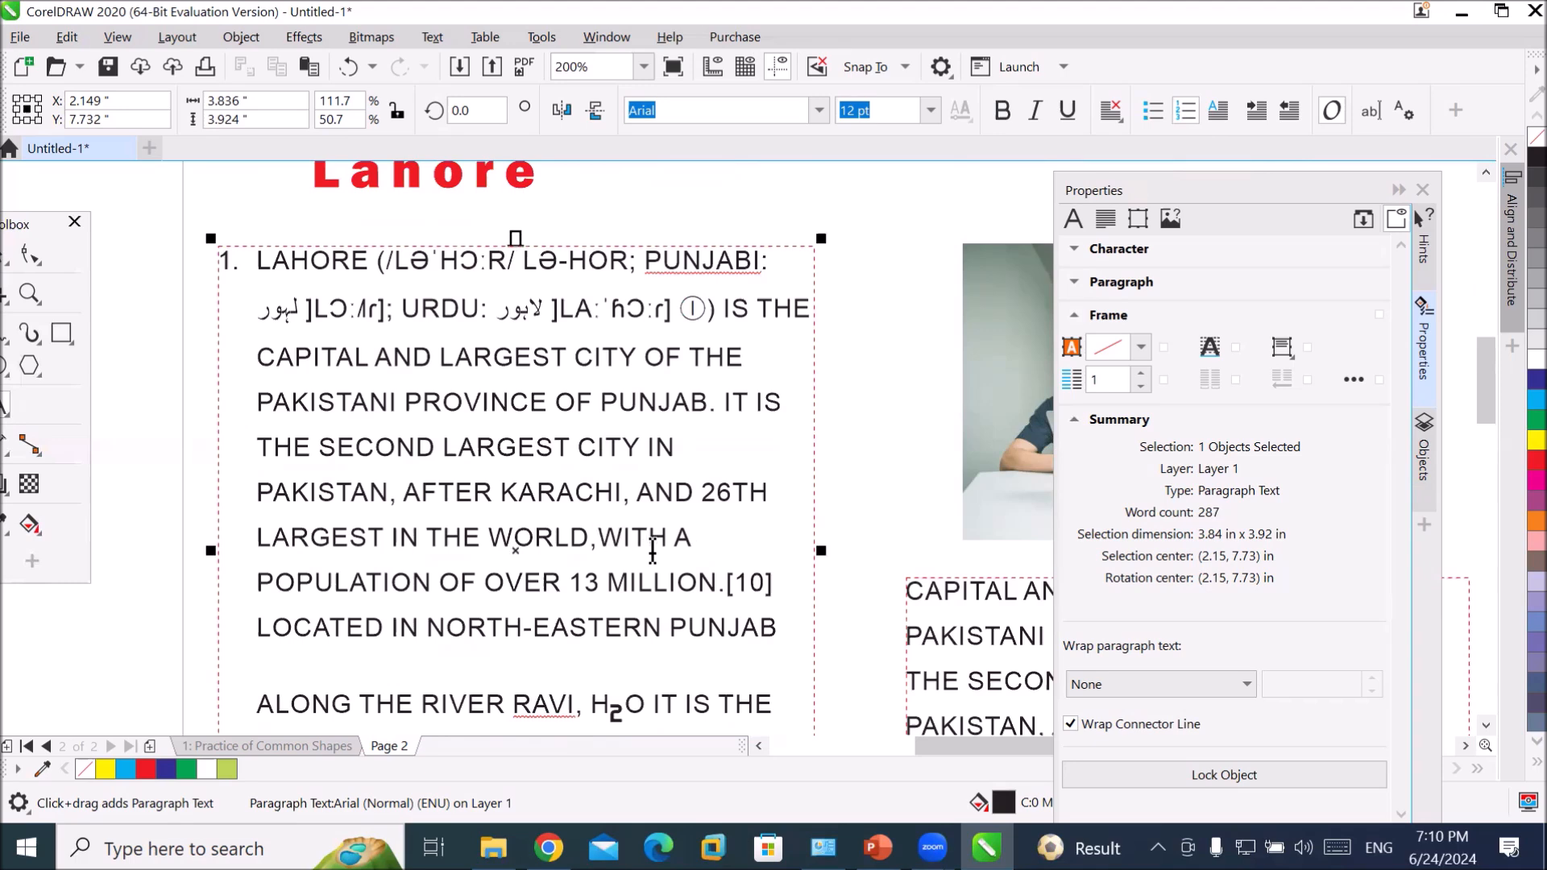
{"action": "type", "text": "."}
{"action": "key", "text": "Return"}
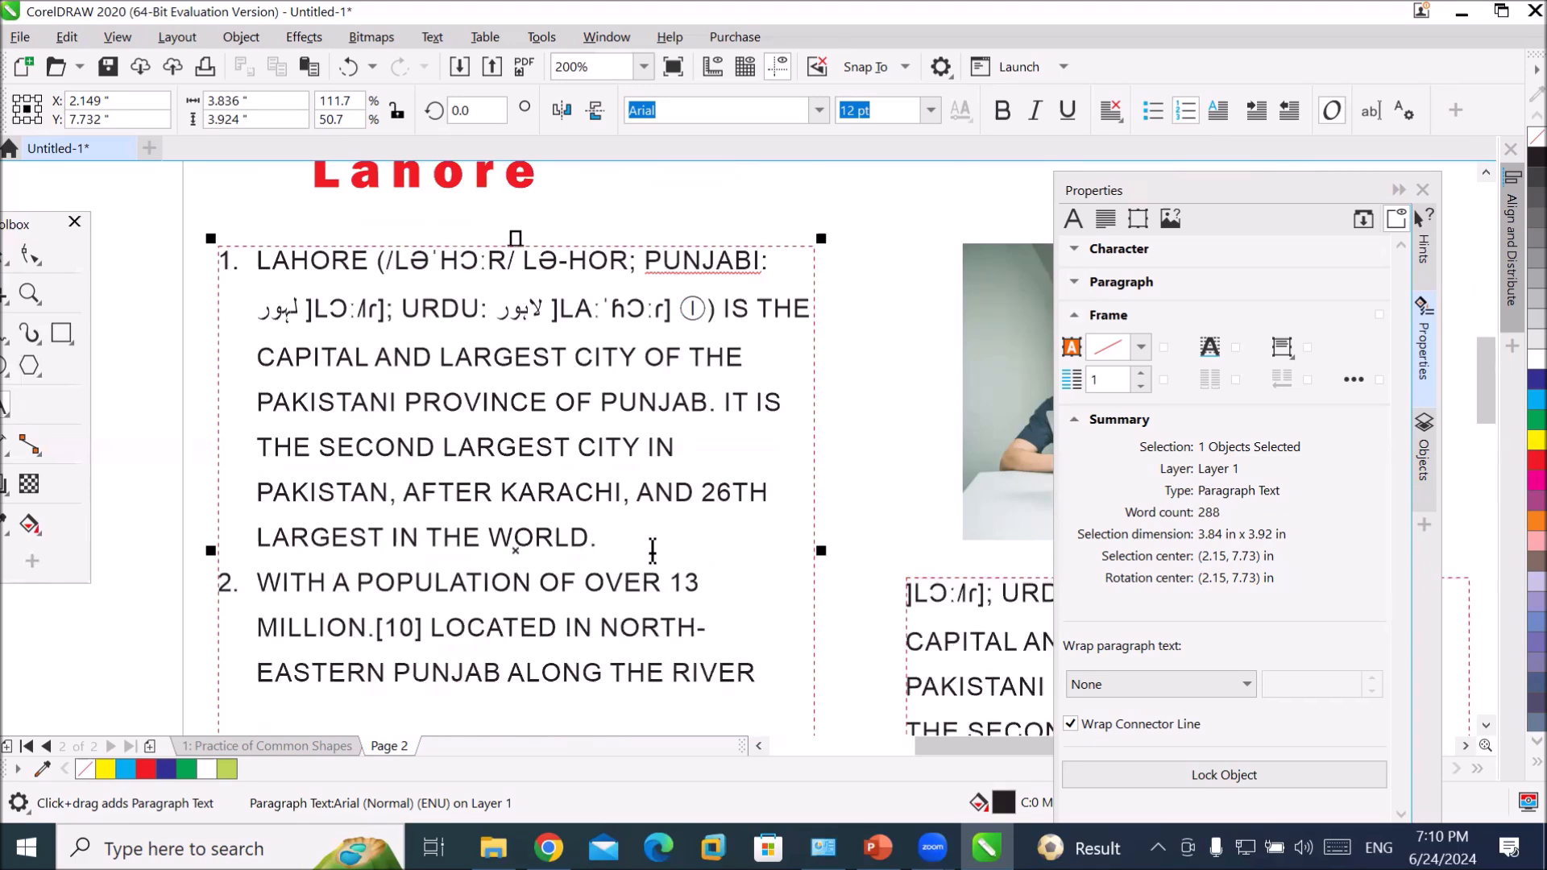
- Split the first list item after "PAKISTANI PROVINCE OF PUNJAB." so "IT IS THE SECOND LARGEST CITY" starts its own item
{"action": "key", "text": "Up"}
{"action": "key", "text": "Up"}
{"action": "key", "text": "Up"}
{"action": "key", "text": "Up"}
{"action": "key", "text": "Right"}
{"action": "key", "text": "Right"}
{"action": "key", "text": "Right"}
{"action": "key", "text": "Right"}
{"action": "key", "text": "Right"}
{"action": "key", "text": "Right"}
{"action": "key", "text": "Right"}
{"action": "key", "text": "Right"}
{"action": "key", "text": "Right"}
{"action": "key", "text": "Right"}
{"action": "key", "text": "Right"}
{"action": "key", "text": "Right"}
{"action": "key", "text": "Right"}
{"action": "key", "text": "Right"}
{"action": "key", "text": "Right"}
{"action": "key", "text": "Right"}
{"action": "key", "text": "Right"}
{"action": "key", "text": "Right"}
{"action": "key", "text": "Right"}
{"action": "key", "text": "Right"}
{"action": "key", "text": "Right"}
{"action": "key", "text": "Right"}
{"action": "key", "text": "Right"}
{"action": "key", "text": "Right"}
{"action": "key", "text": "Right"}
{"action": "key", "text": "Right"}
{"action": "key", "text": "Right"}
{"action": "key", "text": "Right"}
{"action": "key", "text": "Right"}
{"action": "key", "text": "Return"}
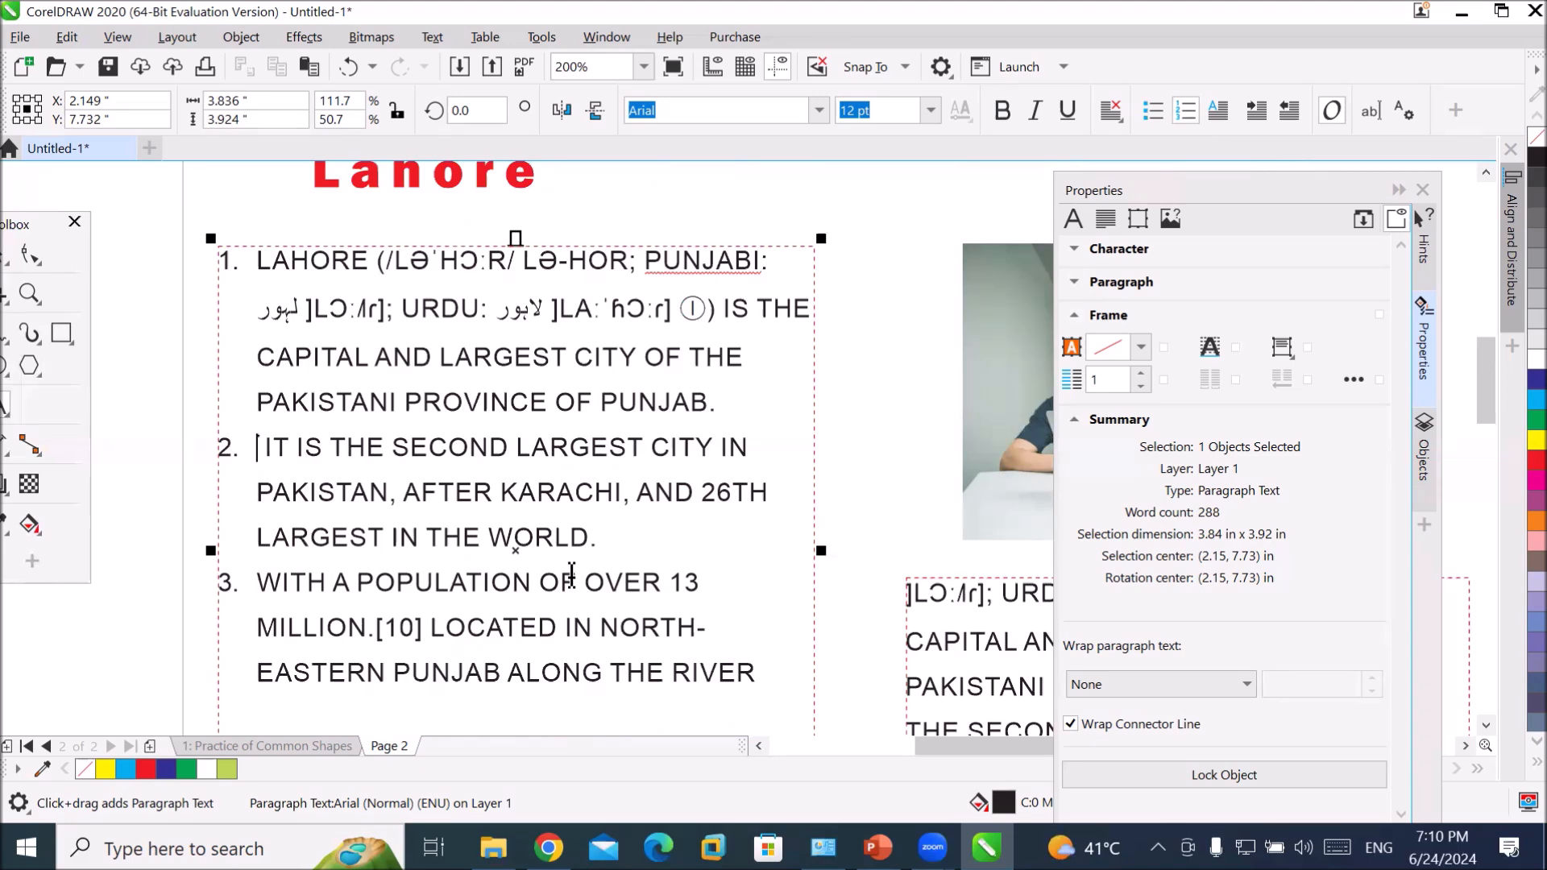
- Try bullets on the three list items, then return them to numbering
{"action": "left_click_drag", "start_coordinate": [272, 260], "coordinate": [492, 624]}
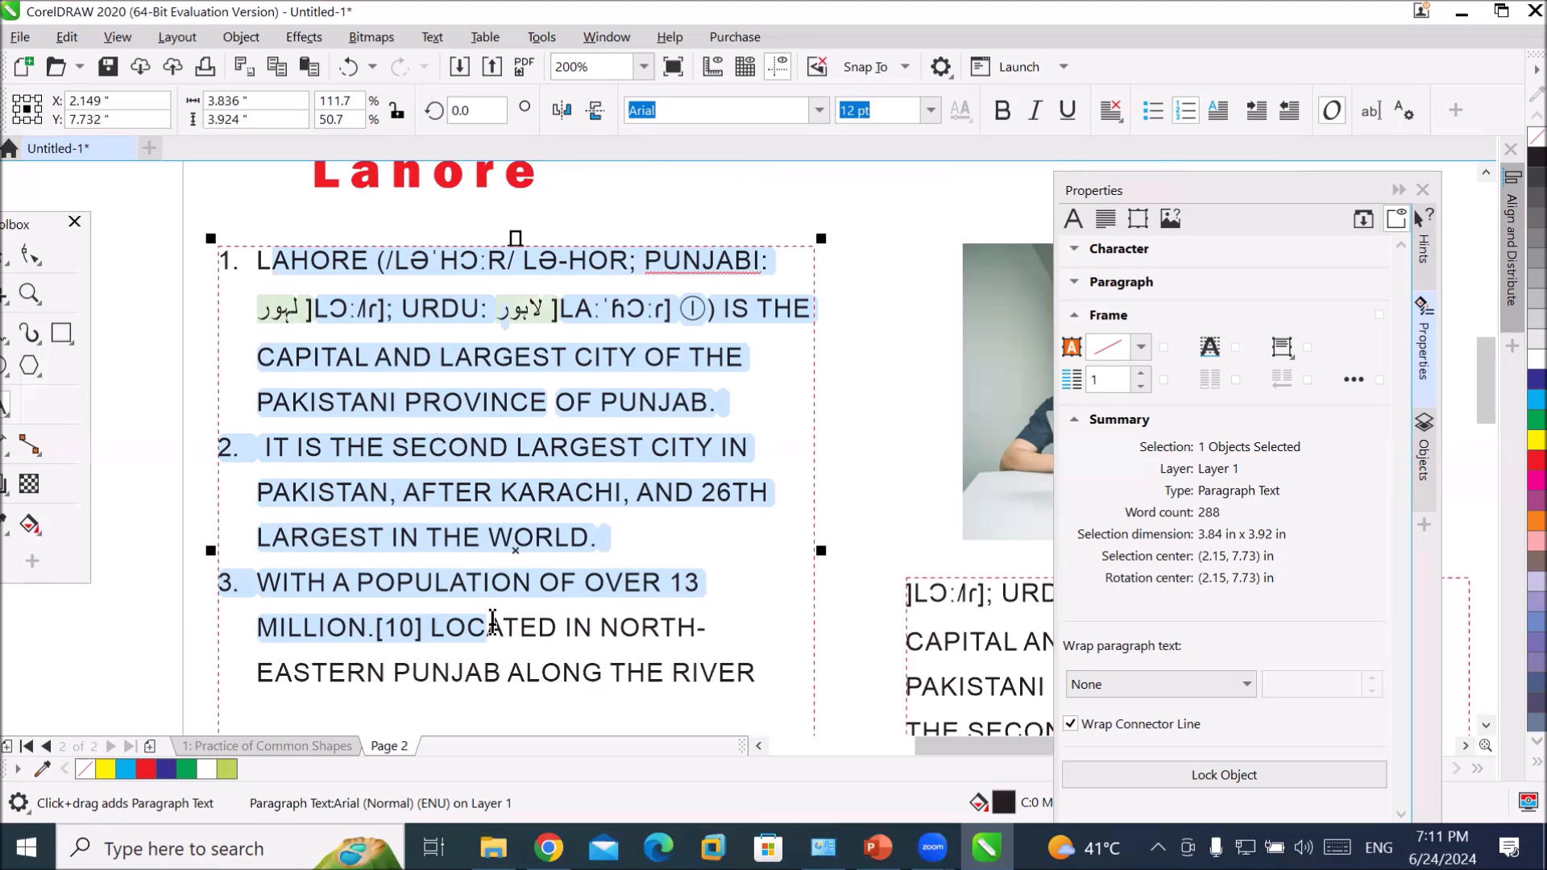
{"action": "left_click", "coordinate": [1154, 113]}
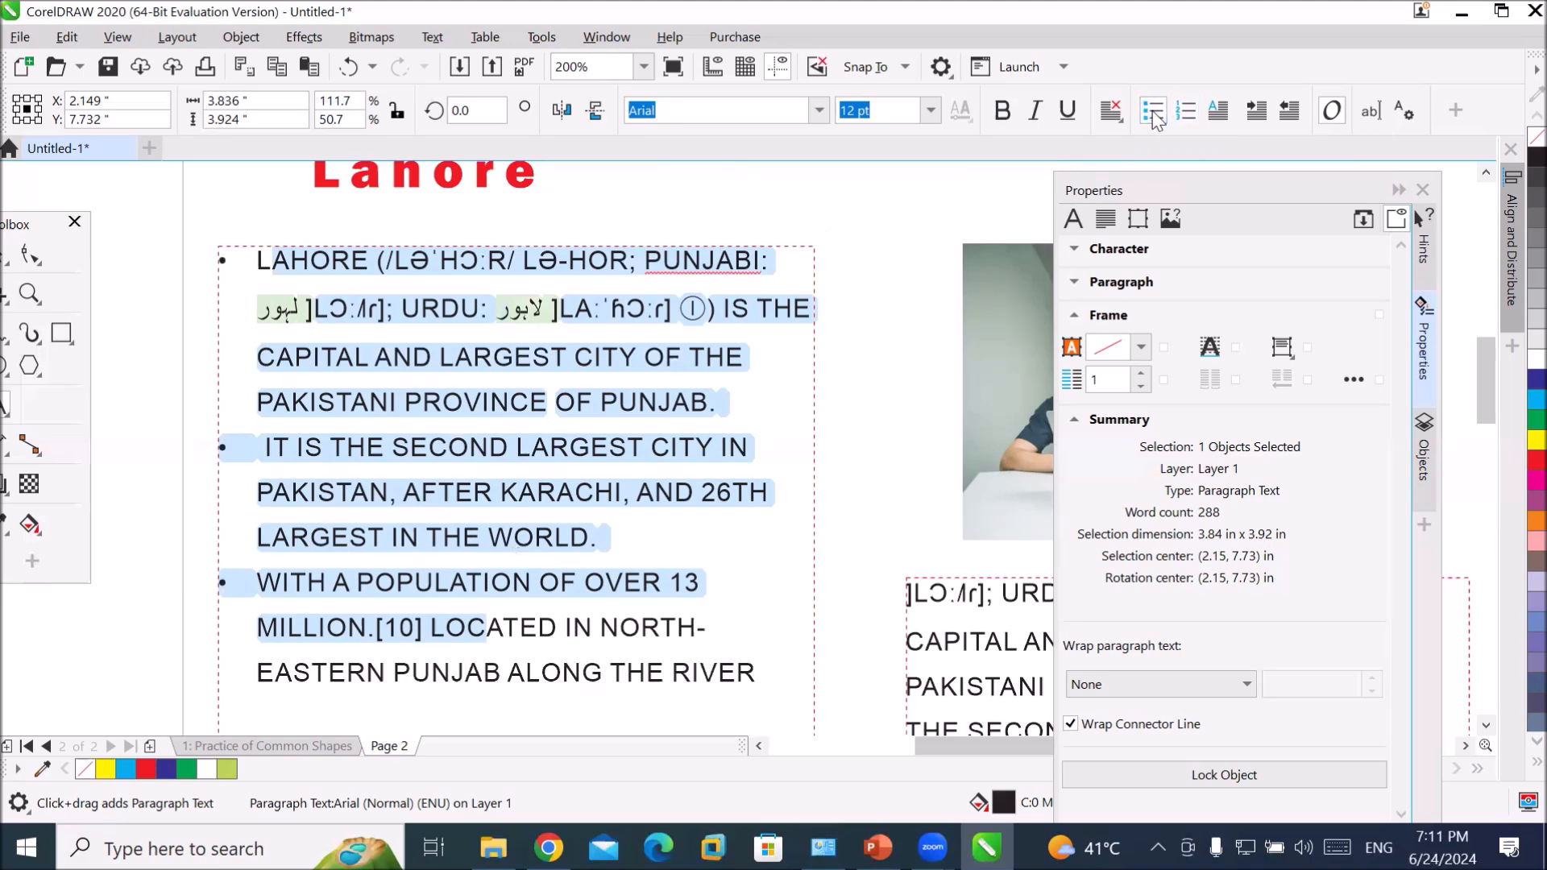
{"action": "left_click", "coordinate": [1187, 107]}
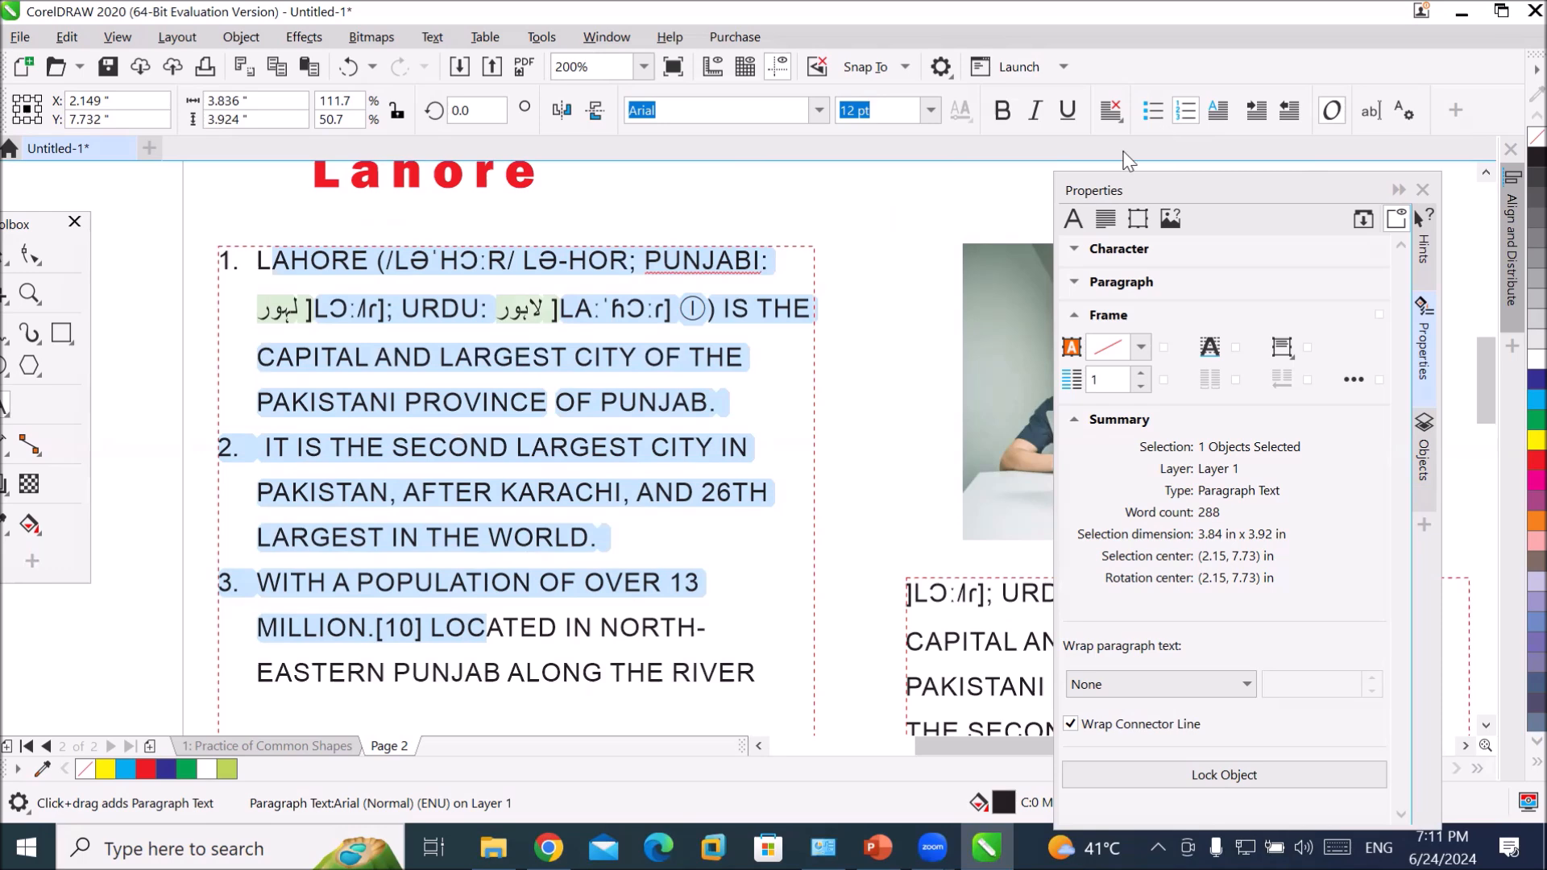
- Try Left, Center and Right alignment in turn on the selected numbered items
{"action": "left_click", "coordinate": [1115, 119]}
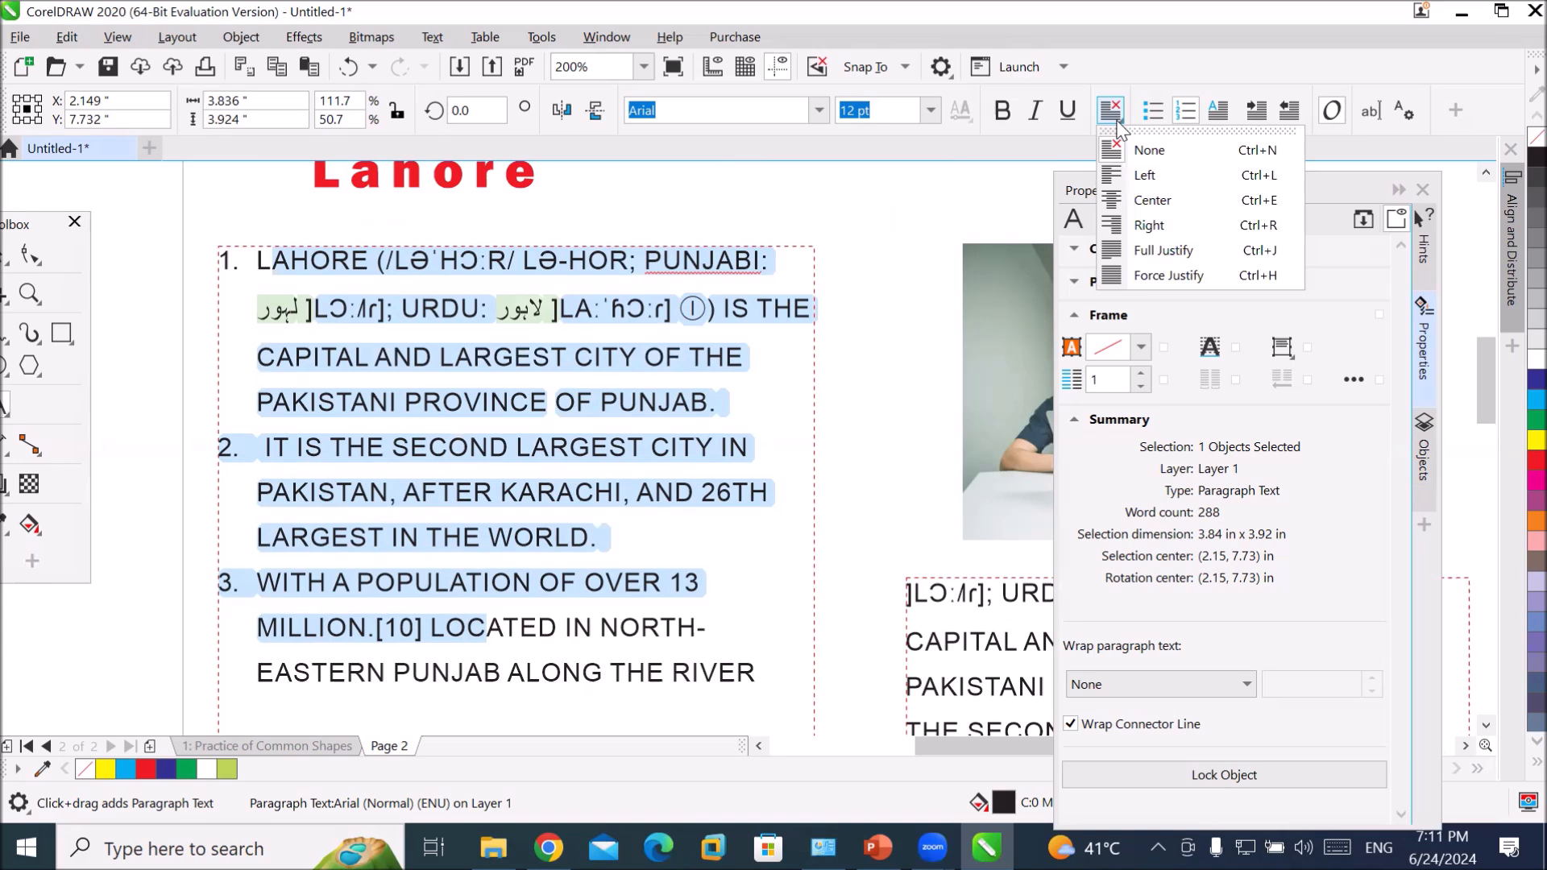
{"action": "left_click", "coordinate": [1148, 173]}
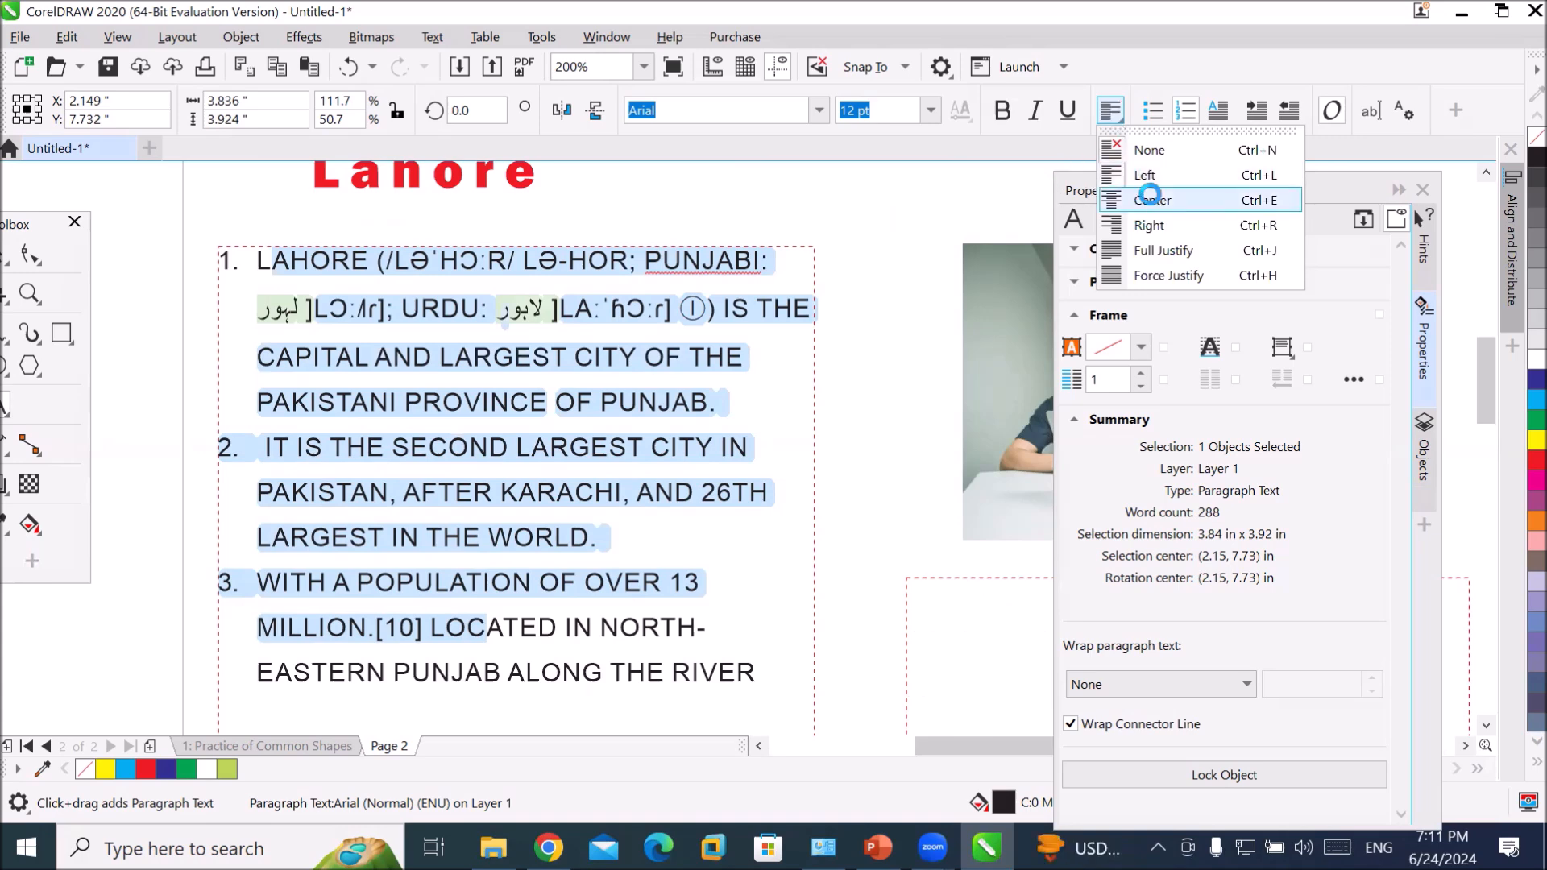
{"action": "left_click", "coordinate": [1150, 196]}
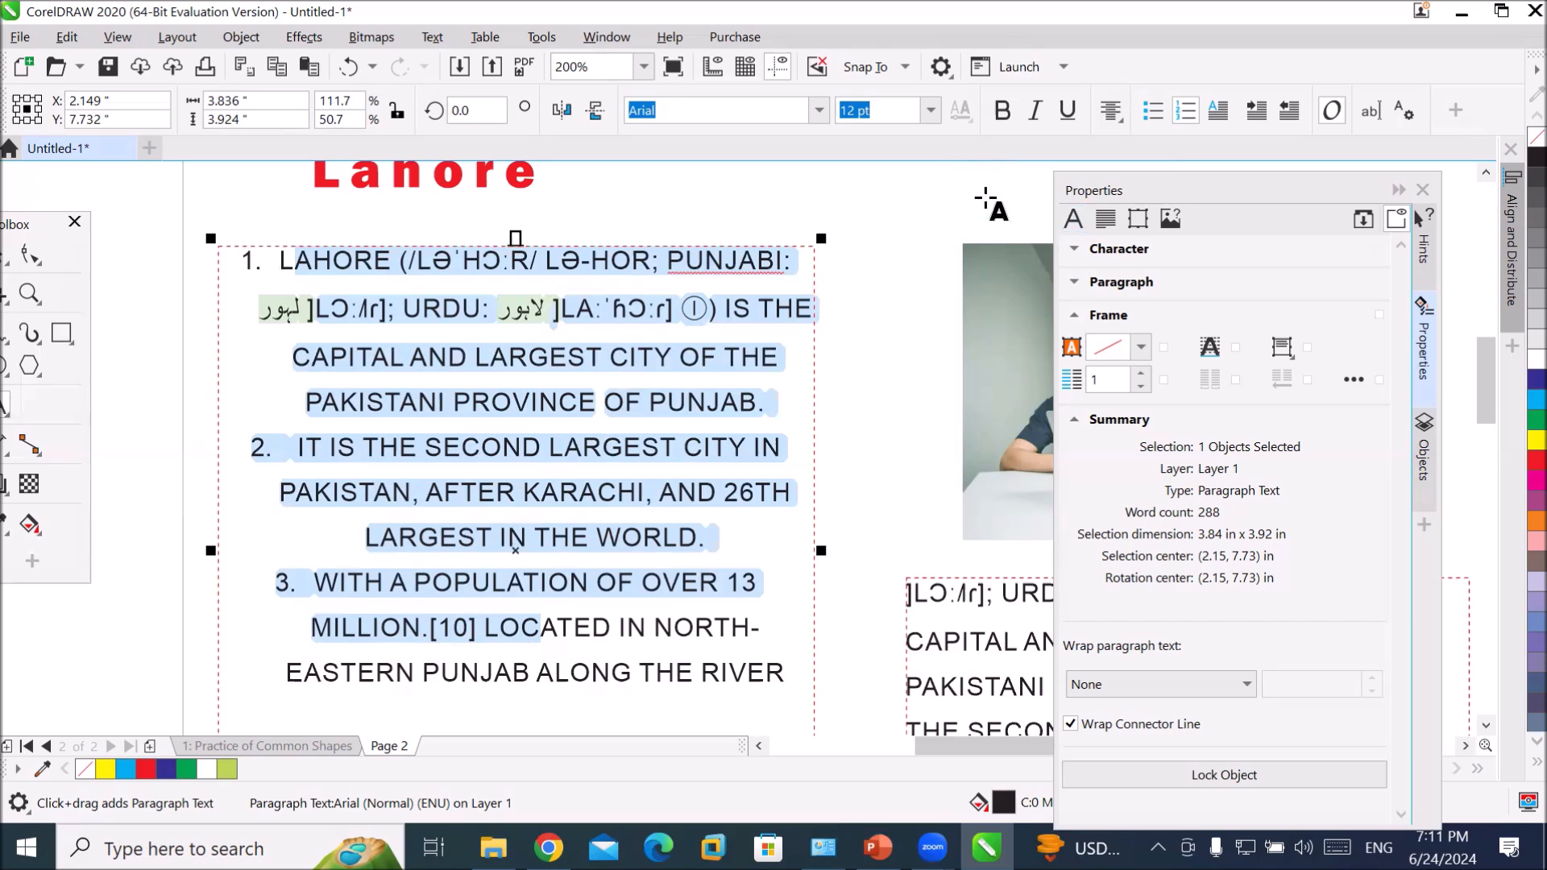
{"action": "left_click", "coordinate": [1110, 113]}
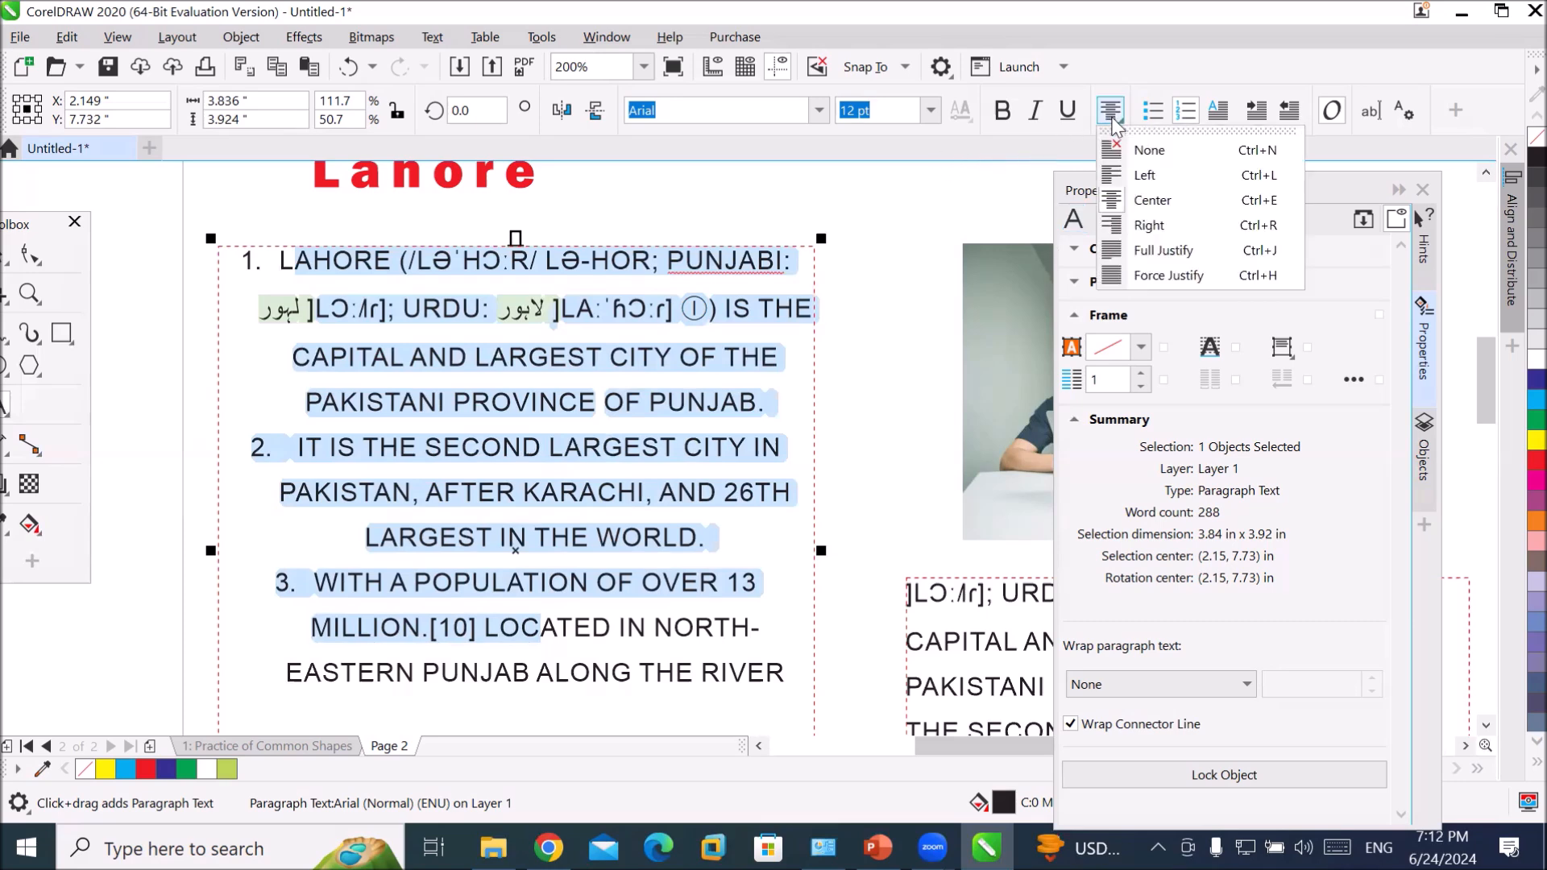
{"action": "left_click", "coordinate": [1121, 218]}
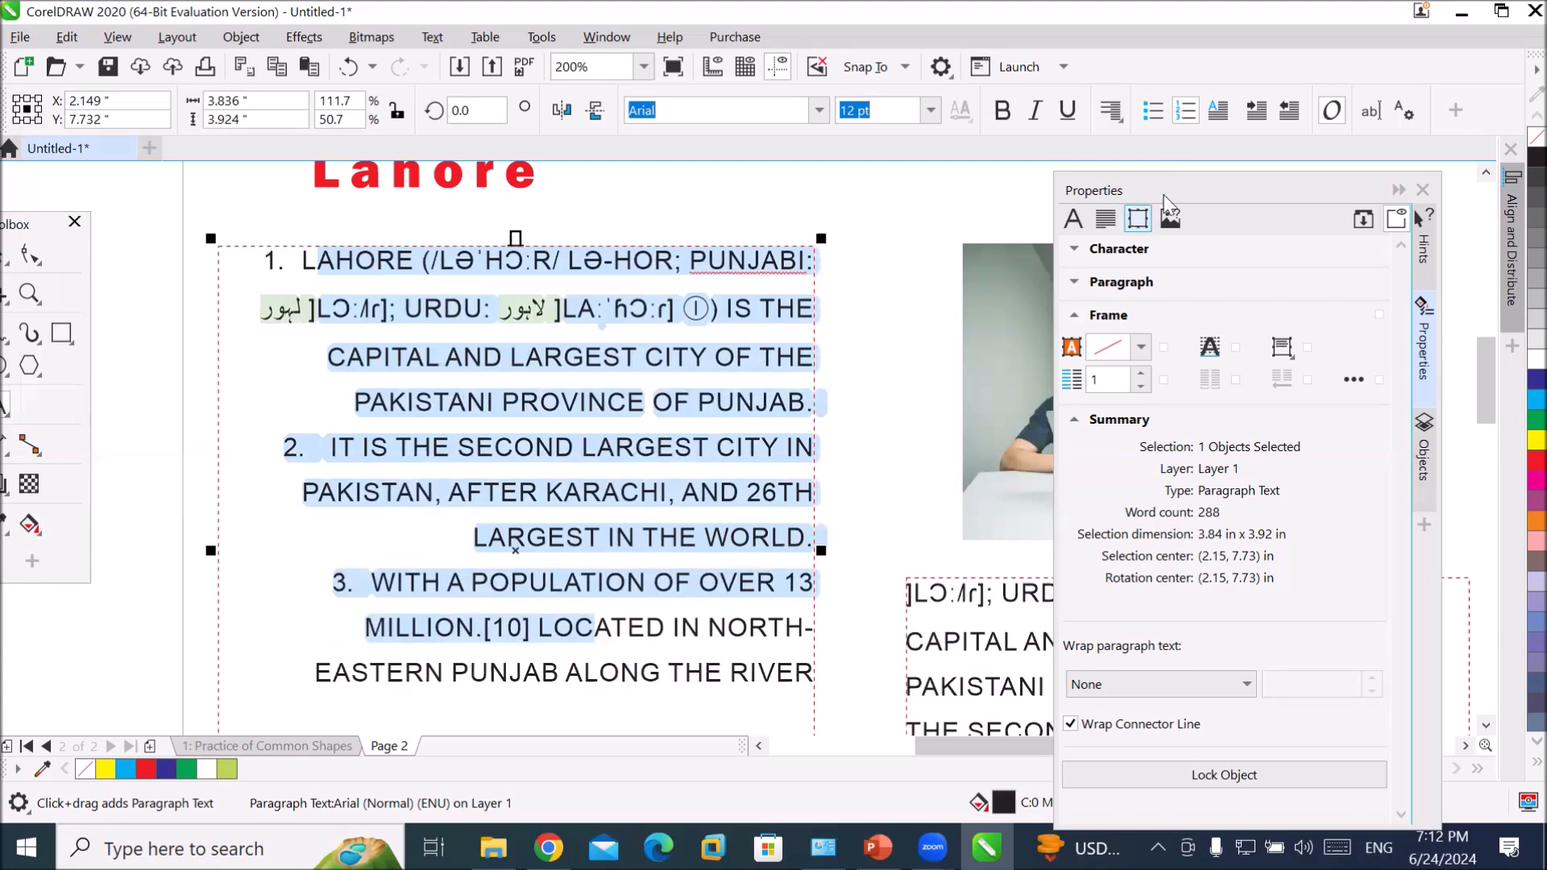
- Remove the numbering from the selected paragraphs and set their alignment to Full Justify
{"action": "left_click", "coordinate": [1183, 113]}
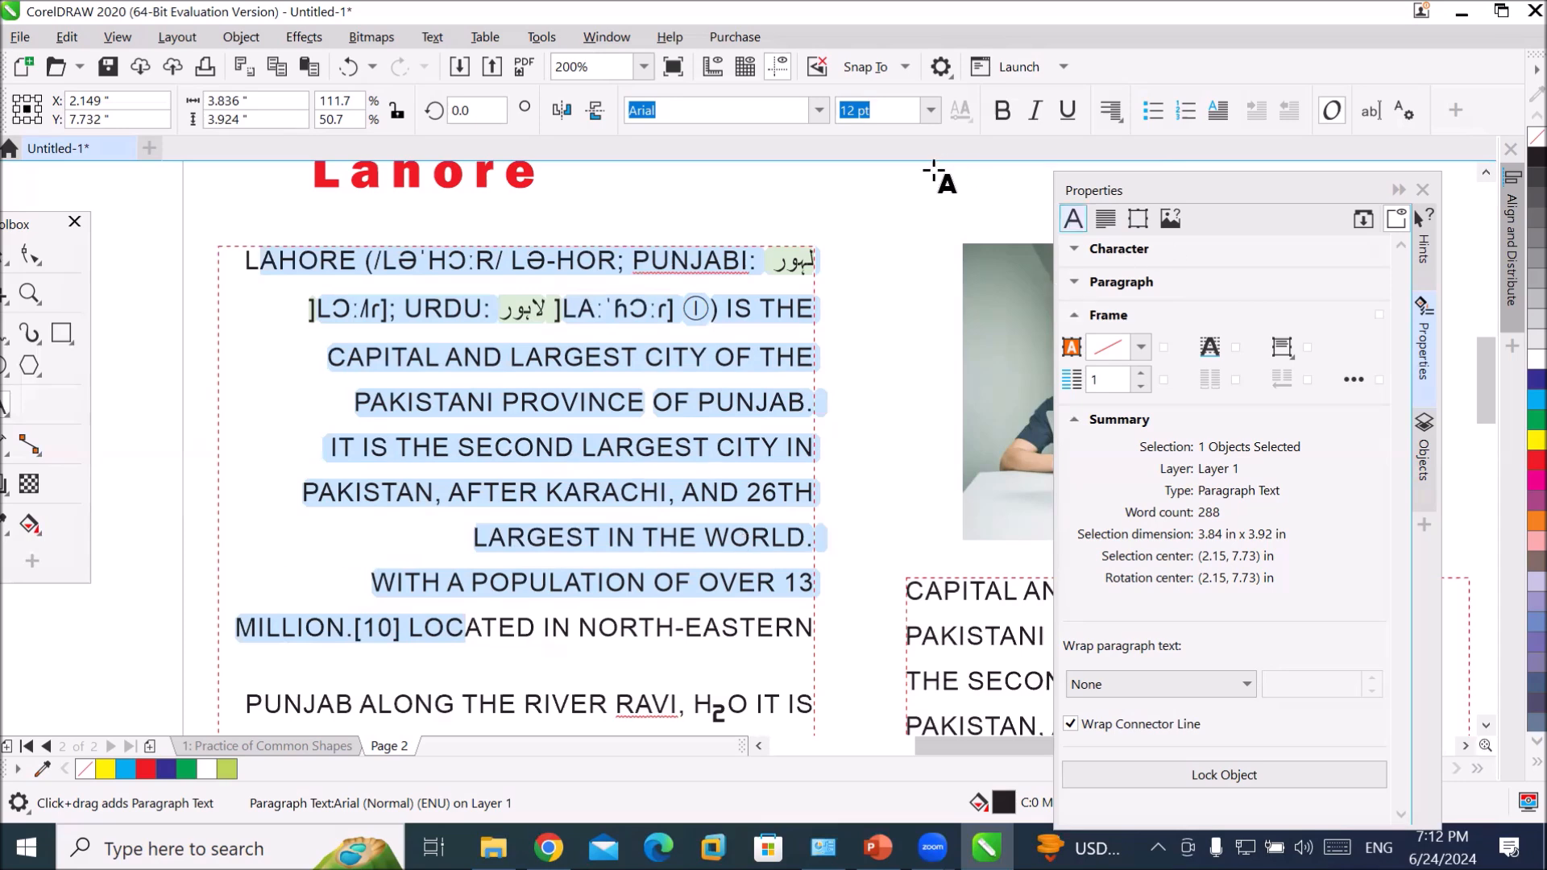
{"action": "left_click", "coordinate": [1111, 115]}
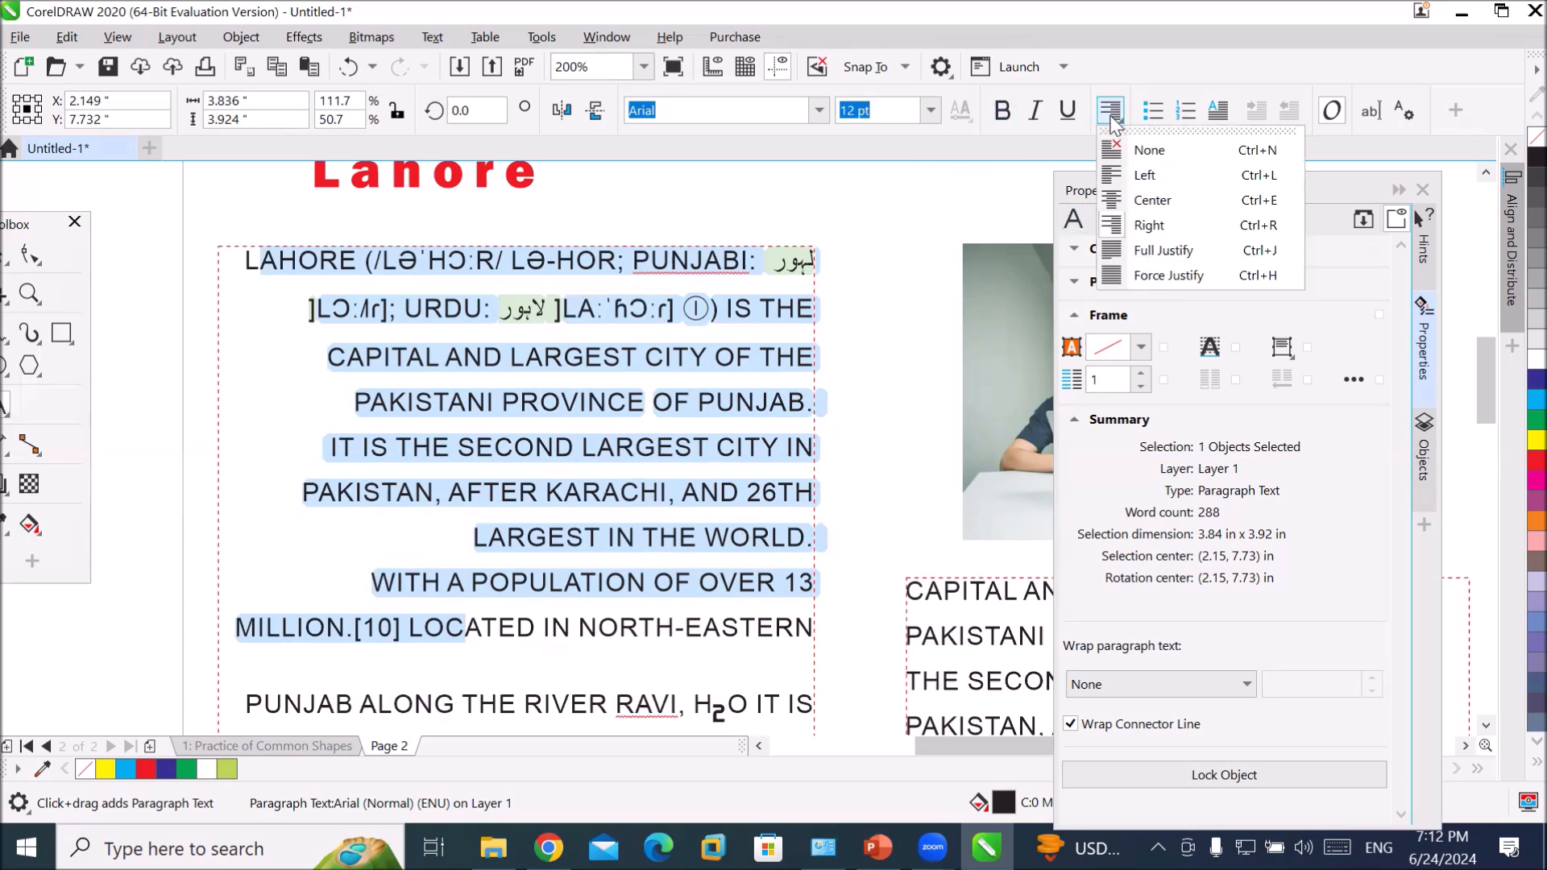
{"action": "left_click", "coordinate": [1158, 260]}
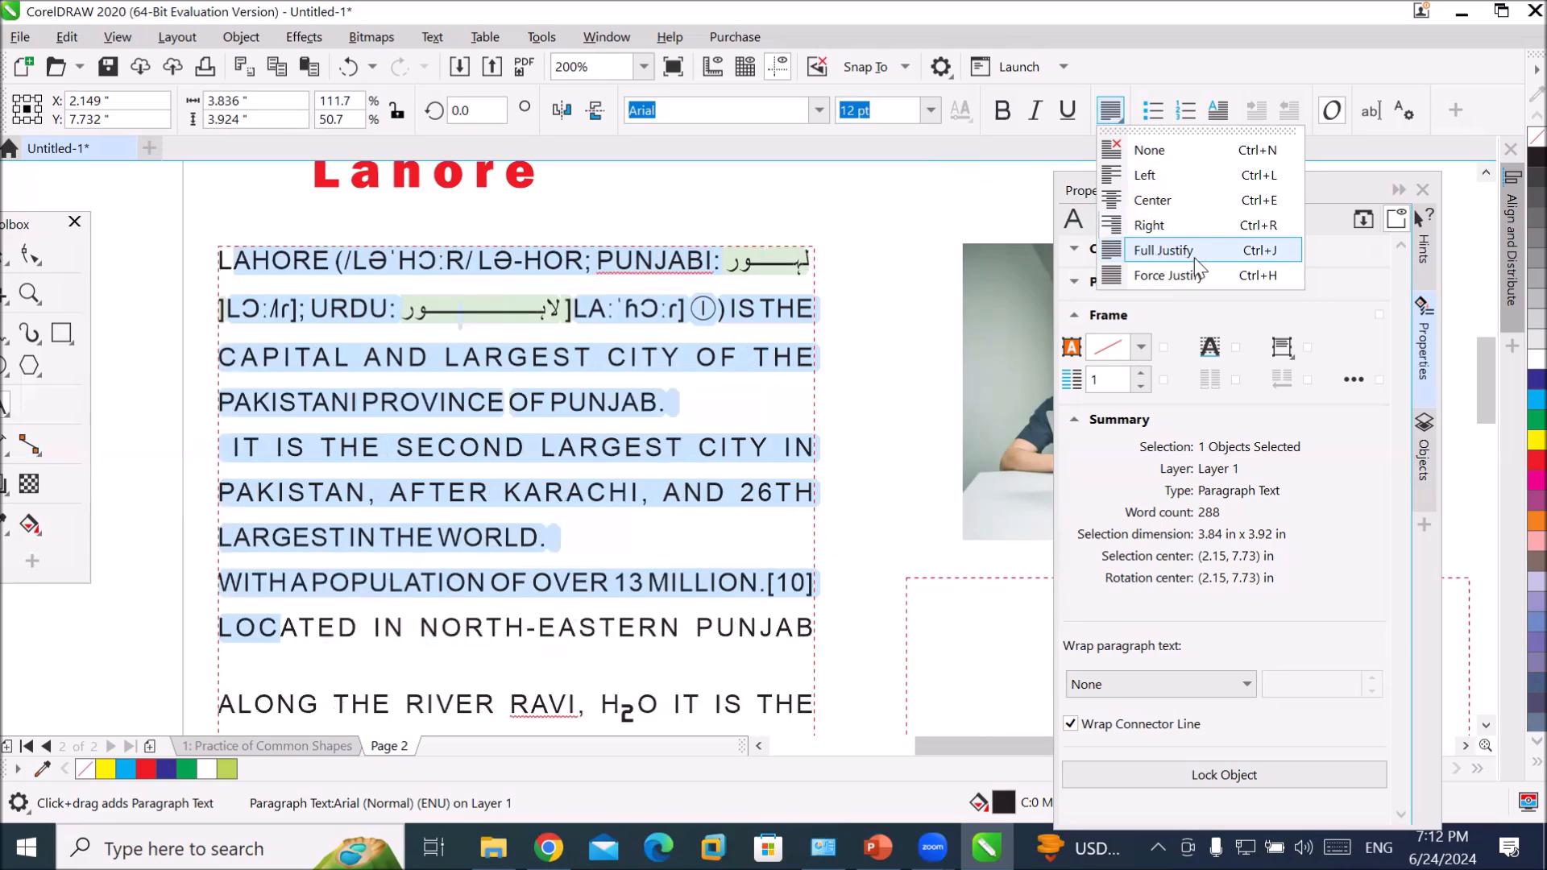
{"action": "left_click", "coordinate": [1194, 258]}
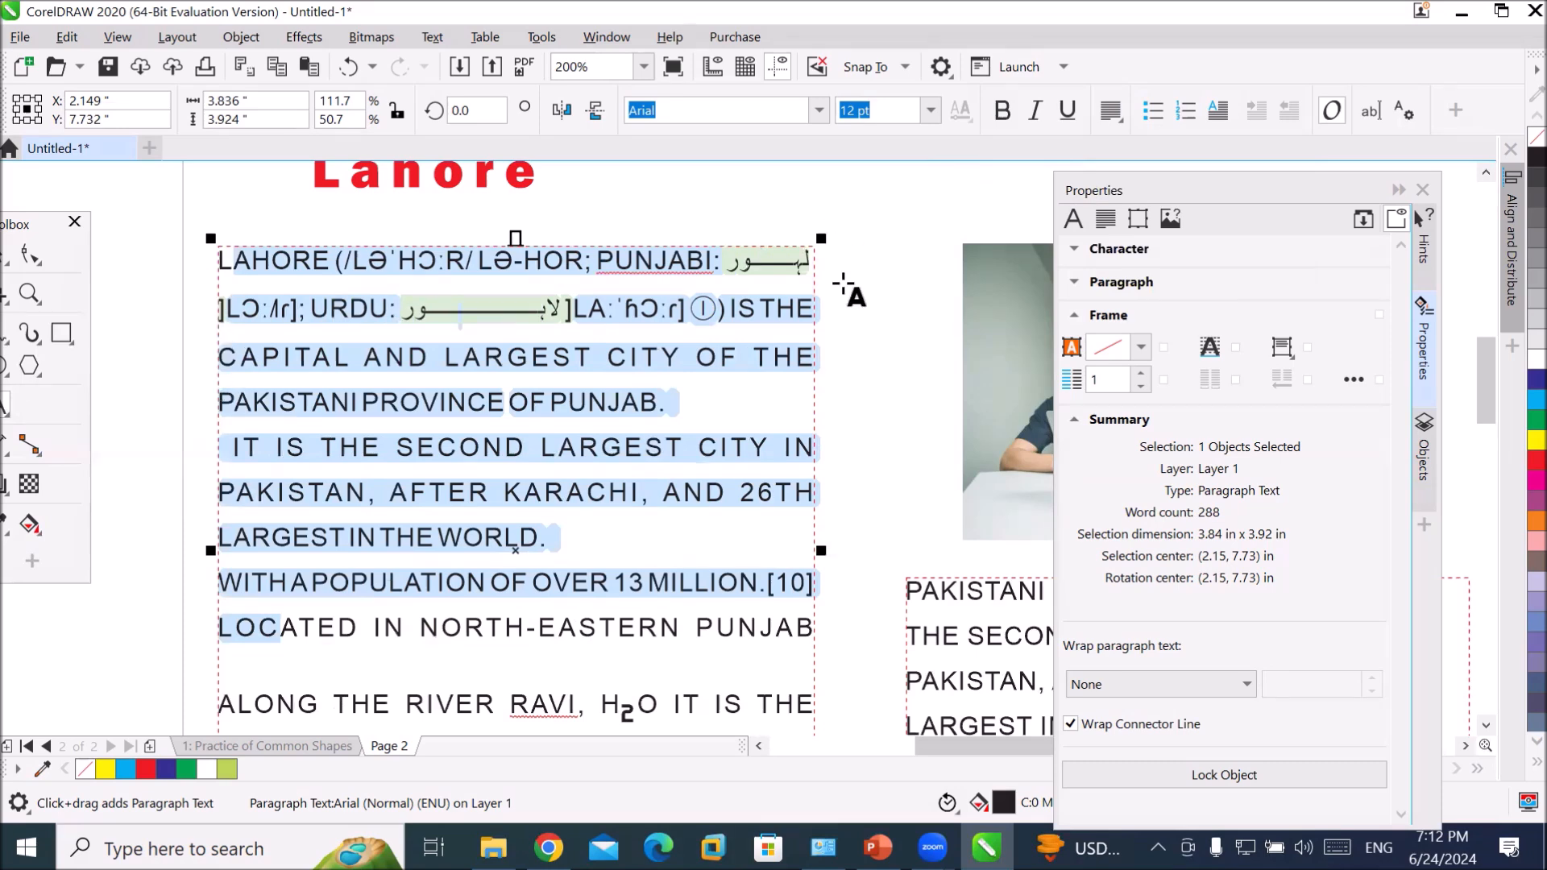
- Highlight the first two justified paragraphs to examine their line spacing and how their last lines align
{"action": "left_click", "coordinate": [678, 405]}
{"action": "left_click_drag", "start_coordinate": [678, 405], "coordinate": [402, 307]}
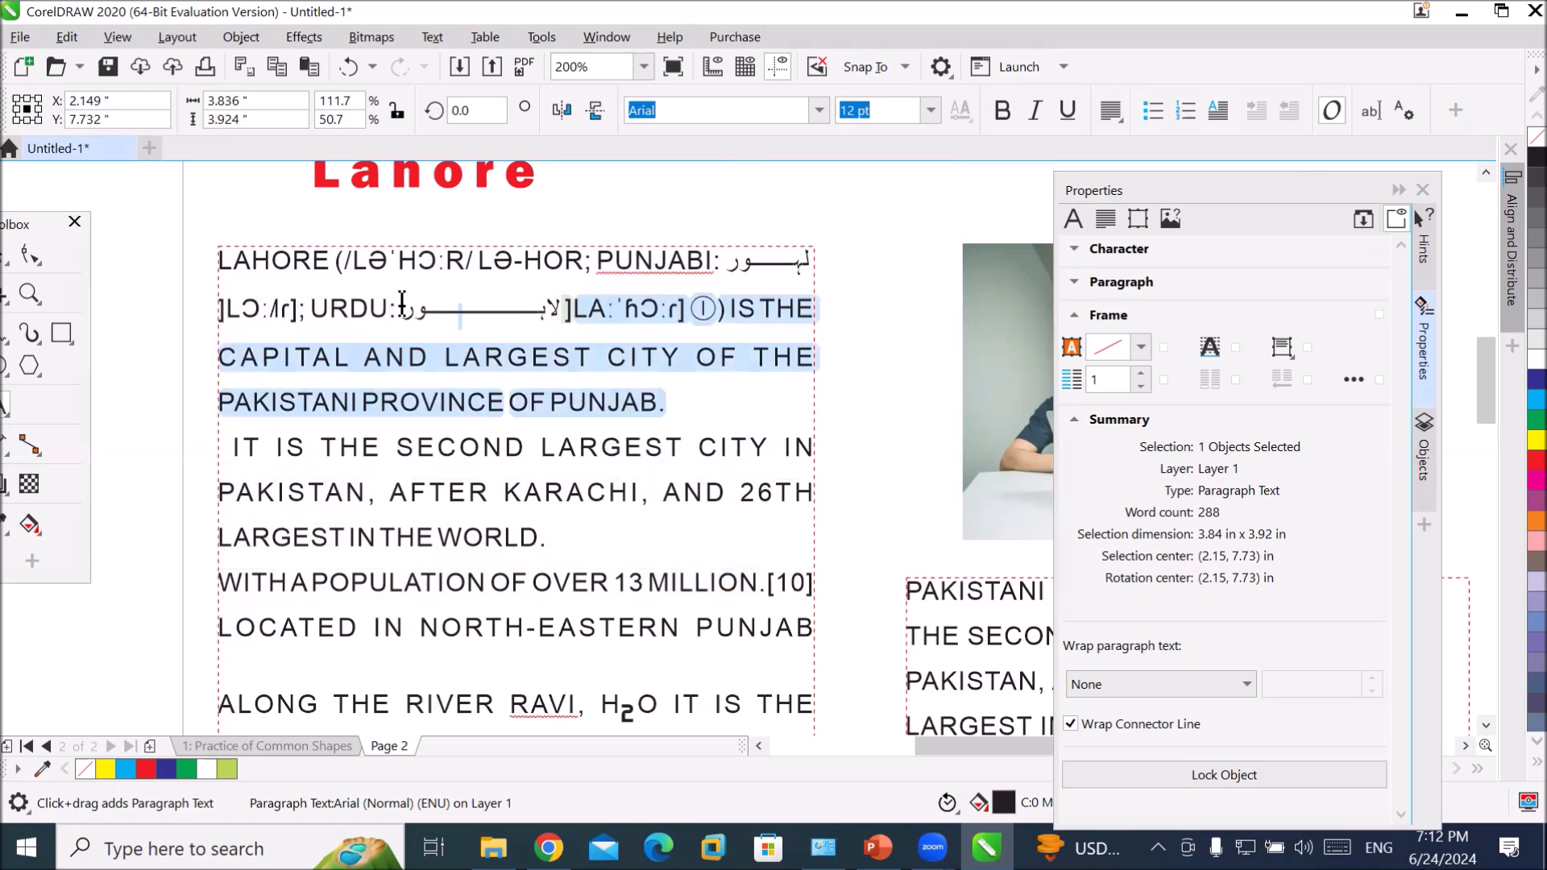
{"action": "left_click_drag", "start_coordinate": [232, 443], "coordinate": [580, 548]}
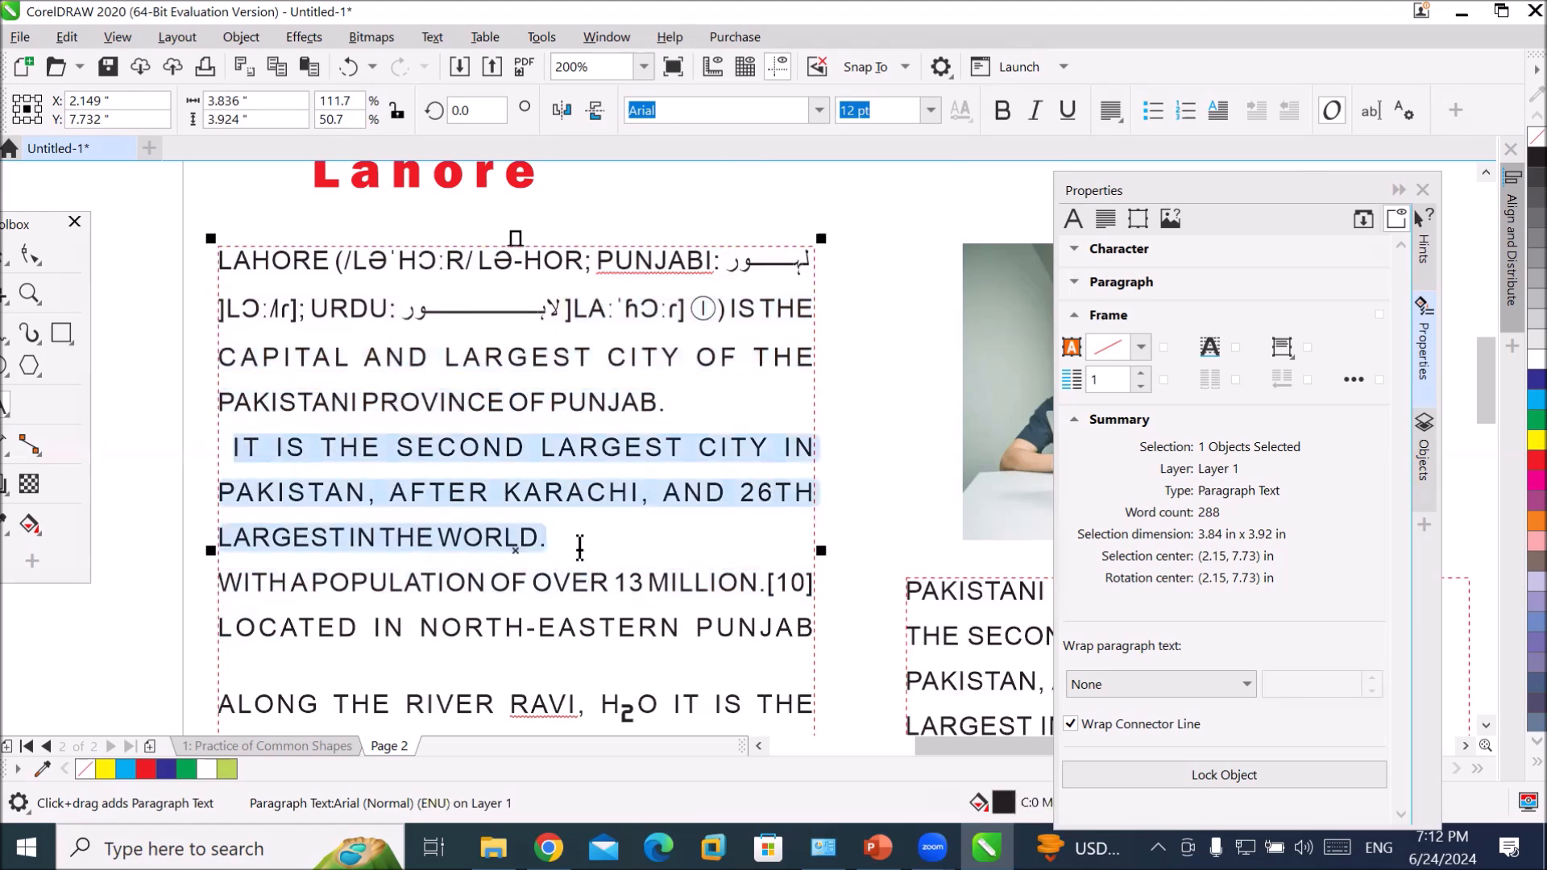
{"action": "left_click_drag", "start_coordinate": [672, 395], "coordinate": [302, 393]}
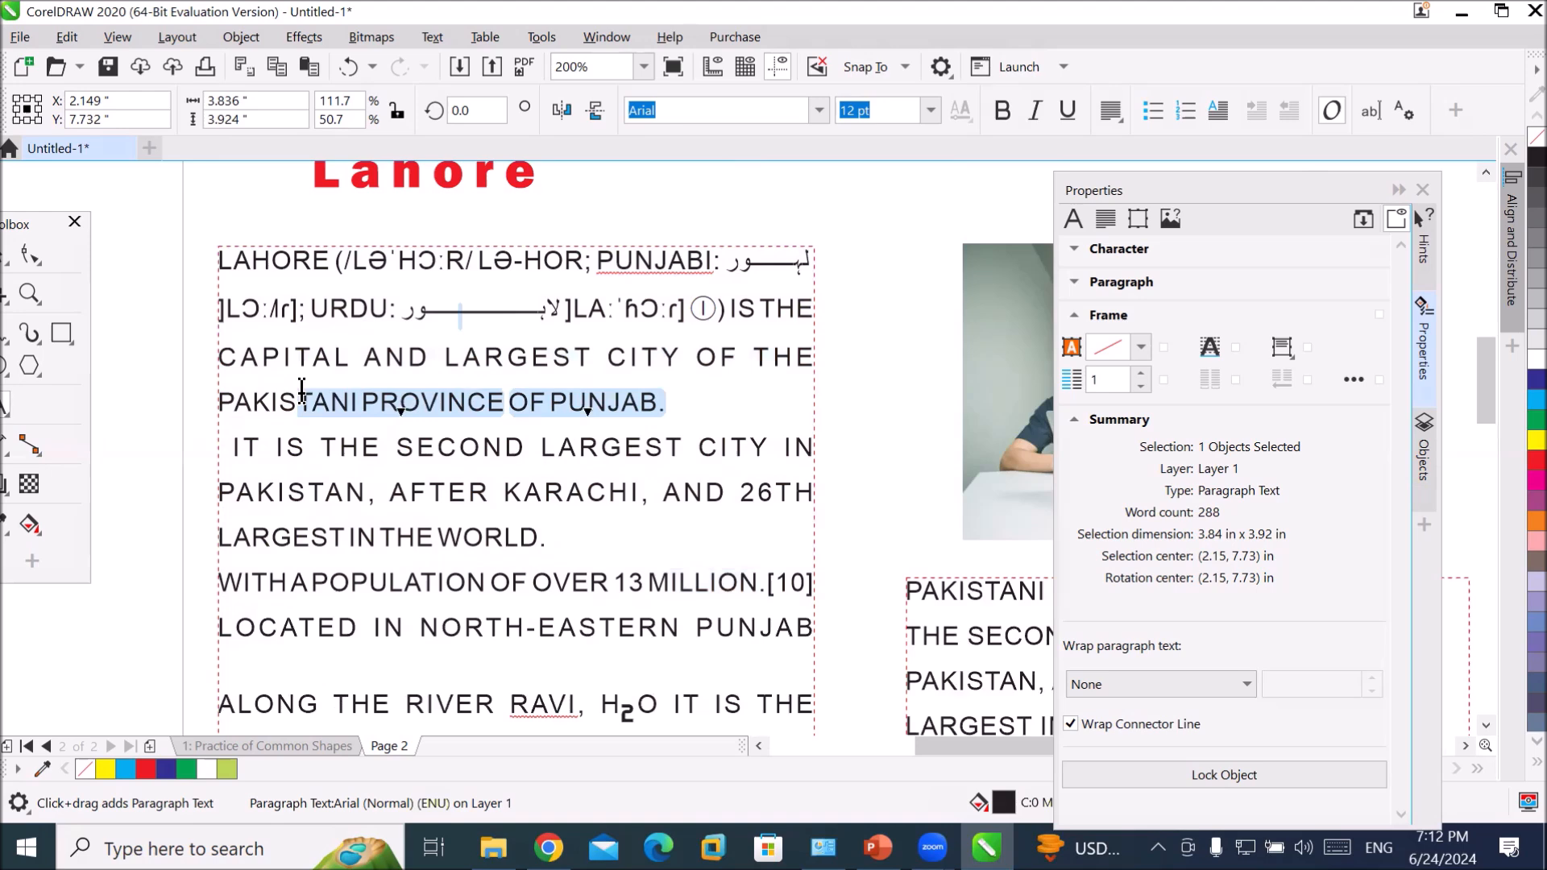
- Select the opening paragraphs under the Lahore heading, compare Force Justify with Full Justify, and set them to Force Justify
{"action": "left_click", "coordinate": [259, 260]}
{"action": "left_click_drag", "start_coordinate": [258, 260], "coordinate": [671, 681]}
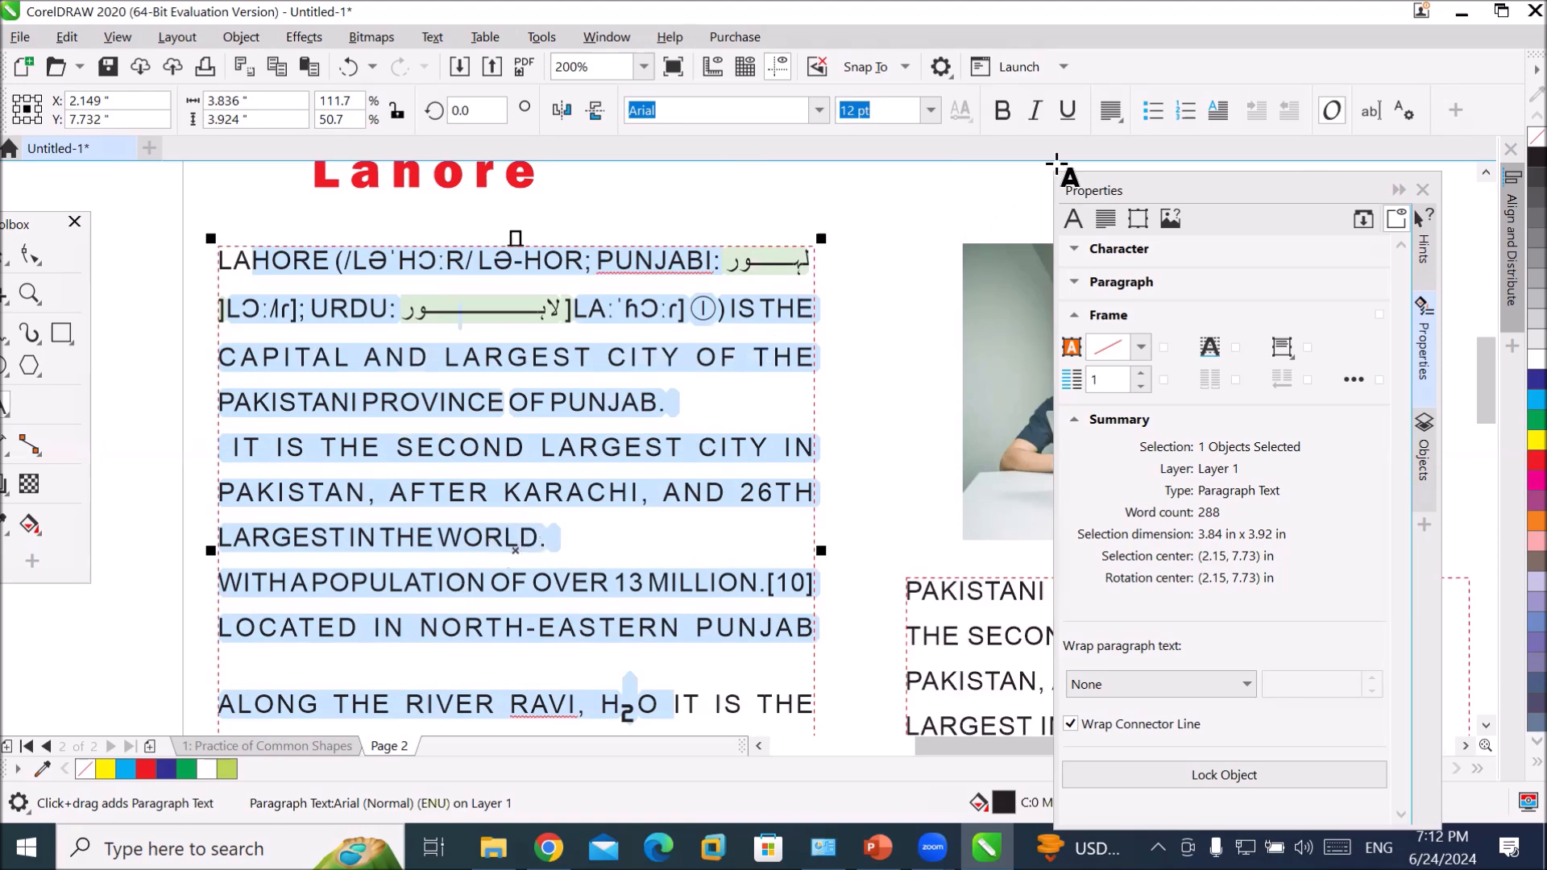
{"action": "left_click", "coordinate": [1112, 112]}
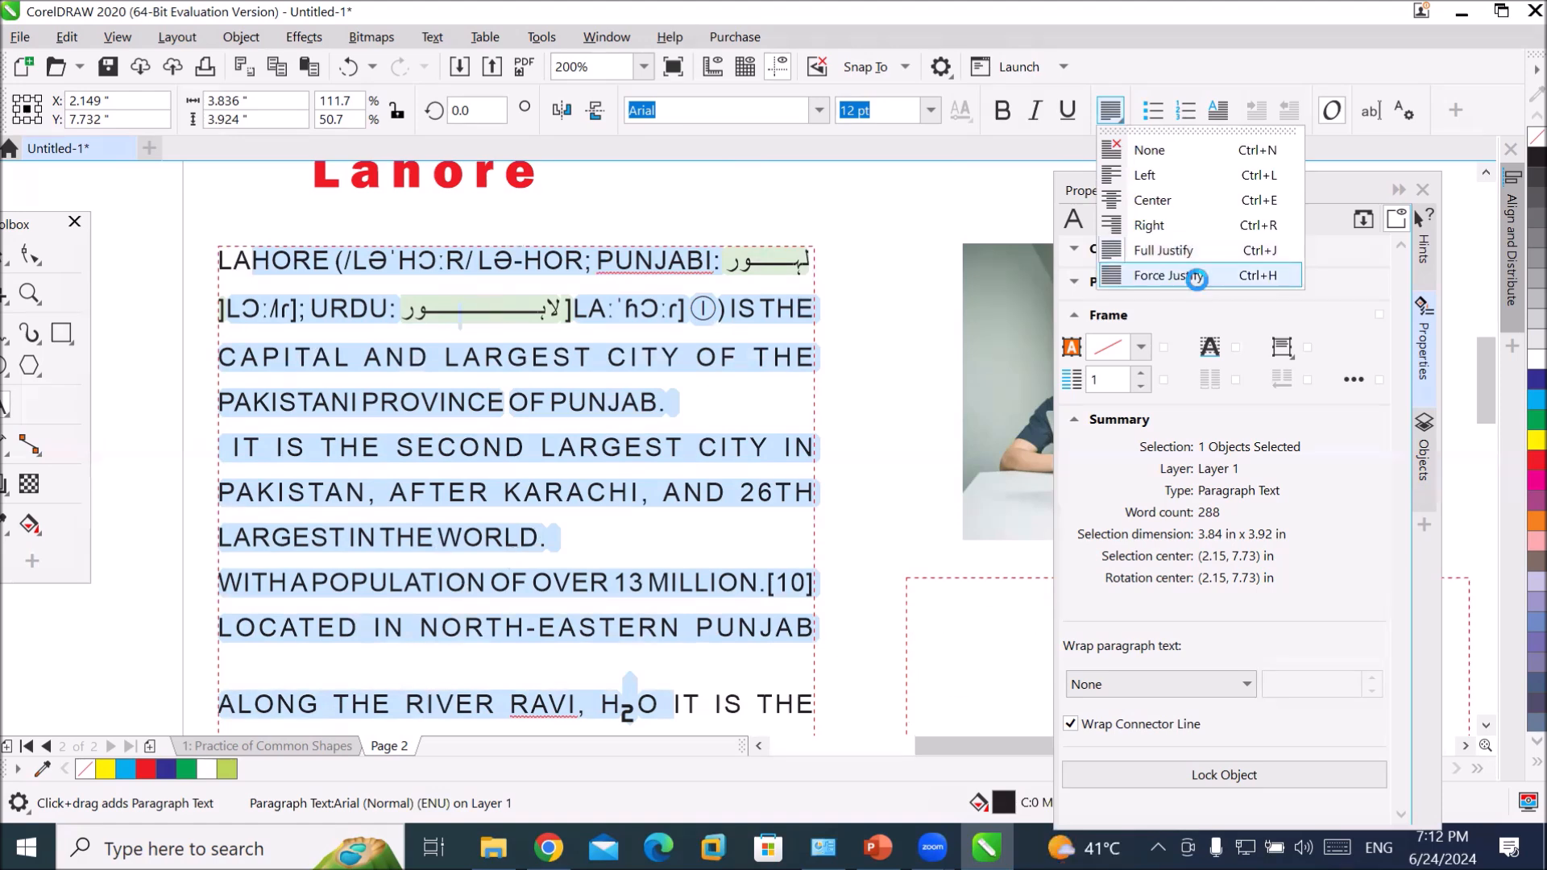
{"action": "left_click", "coordinate": [1196, 277]}
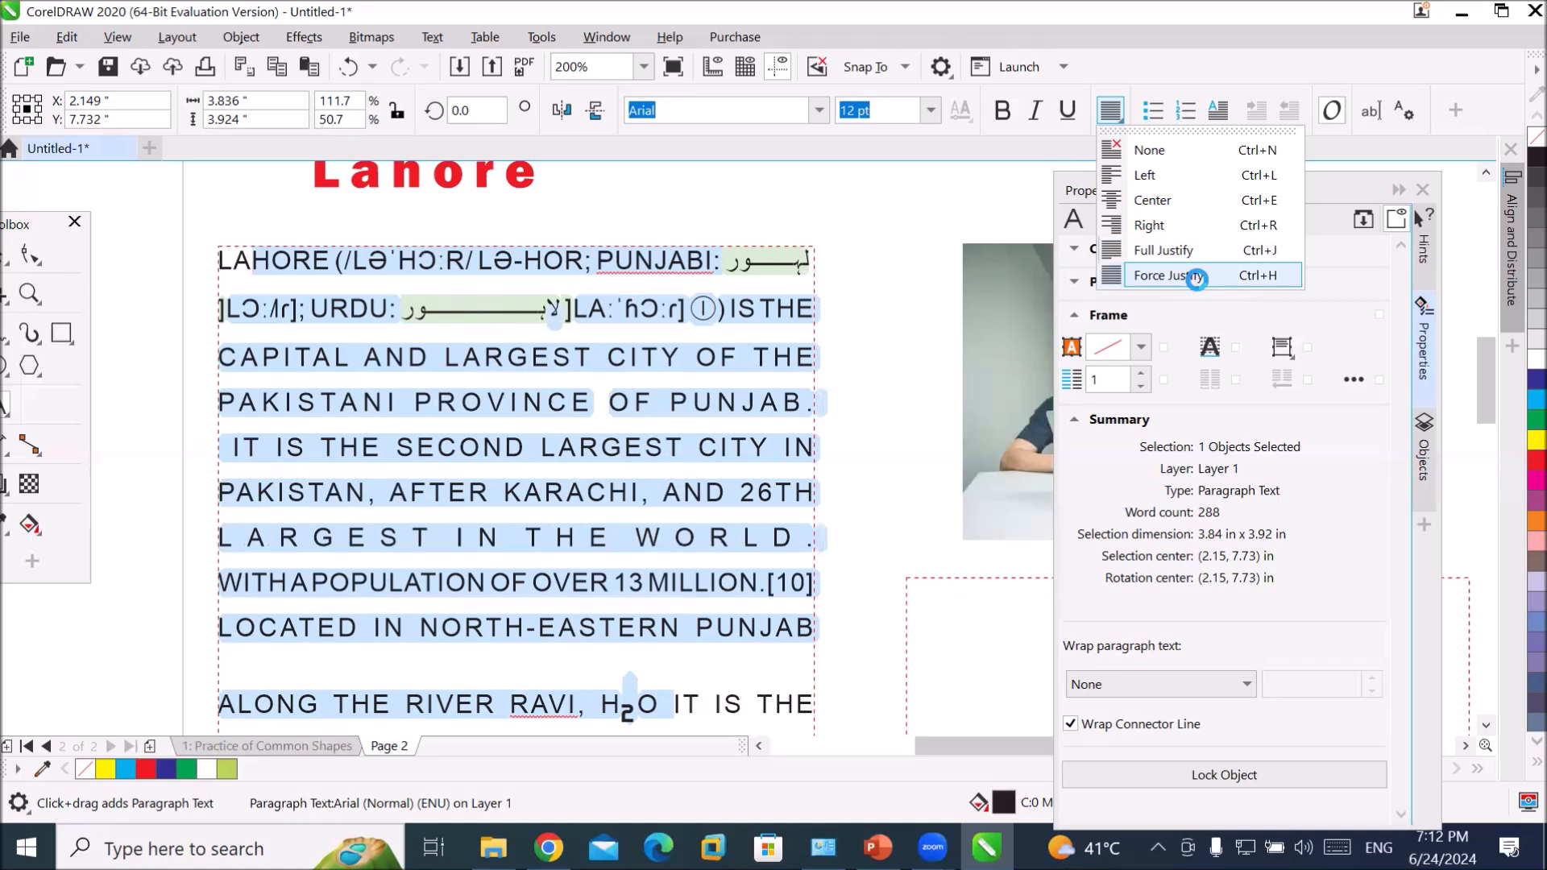
{"action": "left_click", "coordinate": [1200, 246]}
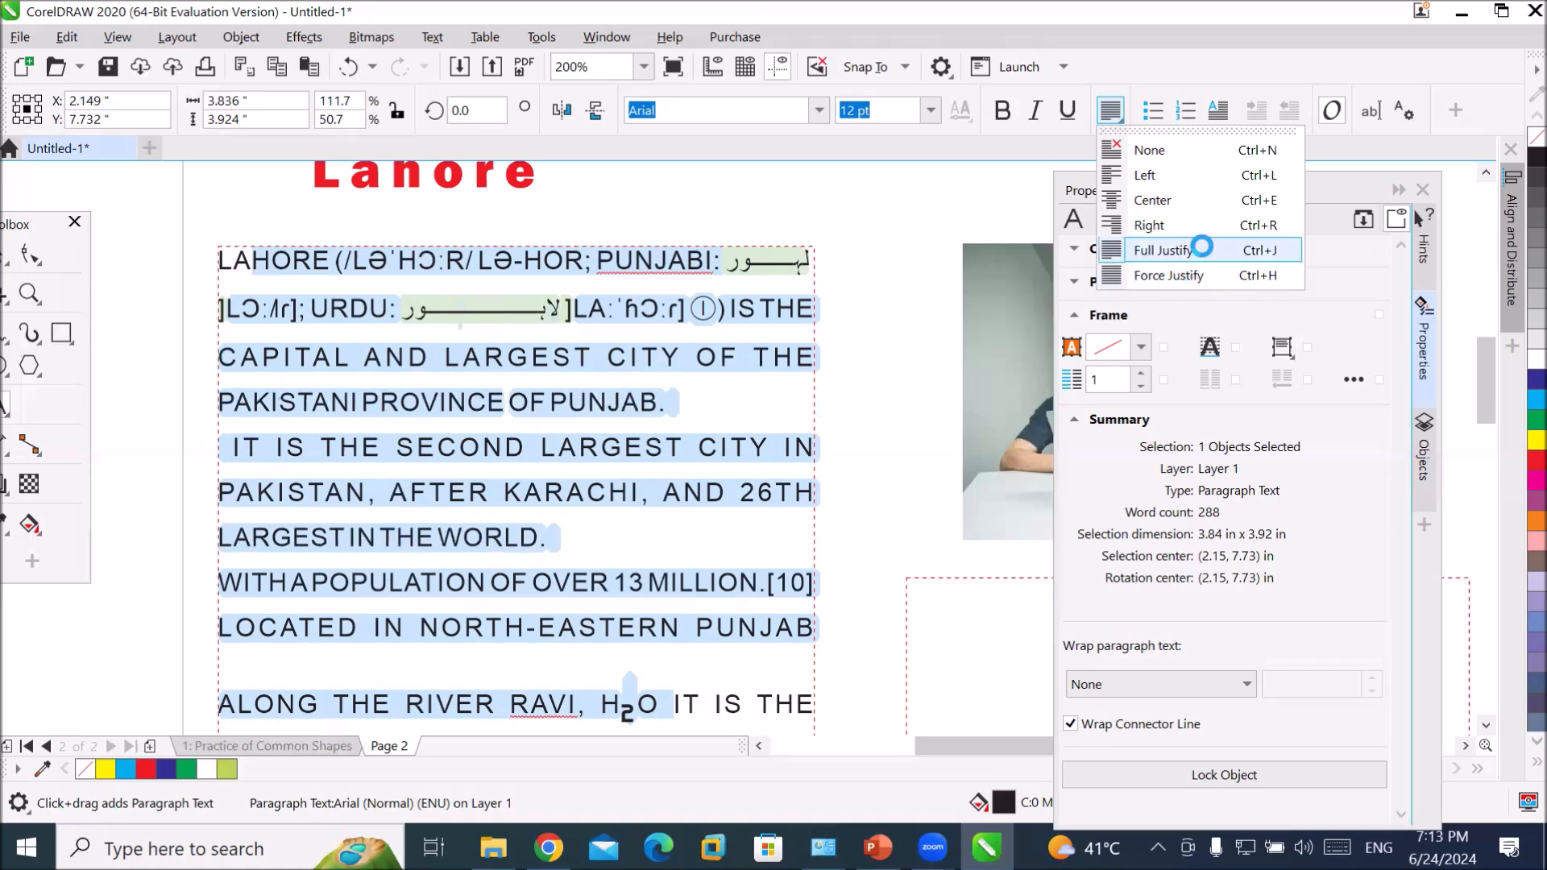
{"action": "left_click", "coordinate": [1203, 275]}
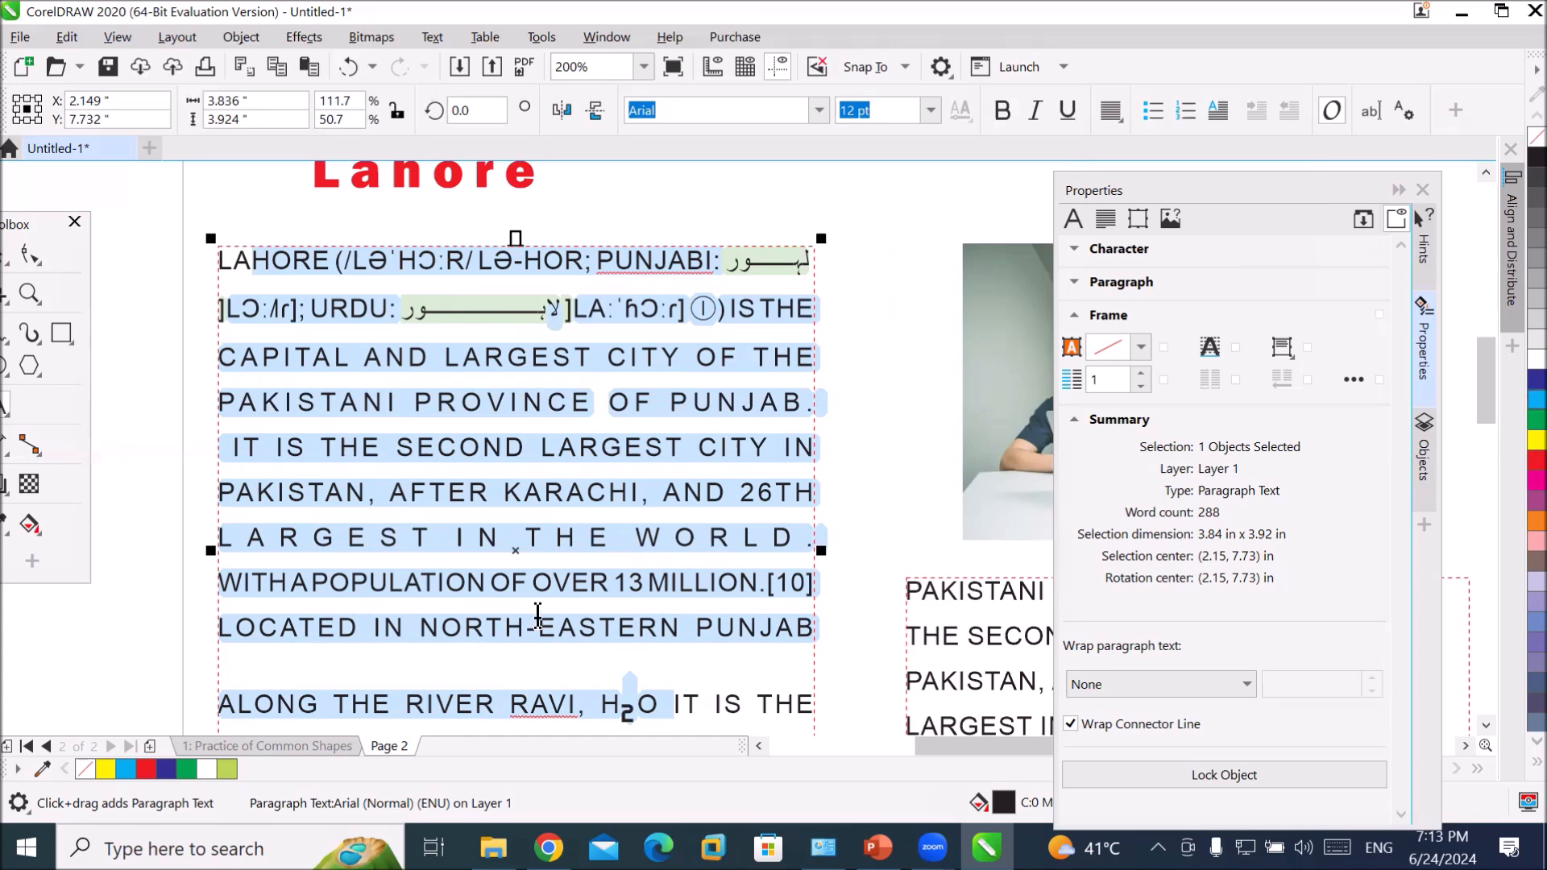
- Shorten the second paragraph's last line by deleting "ST IN THE" before "WORLD"
{"action": "left_click", "coordinate": [623, 537]}
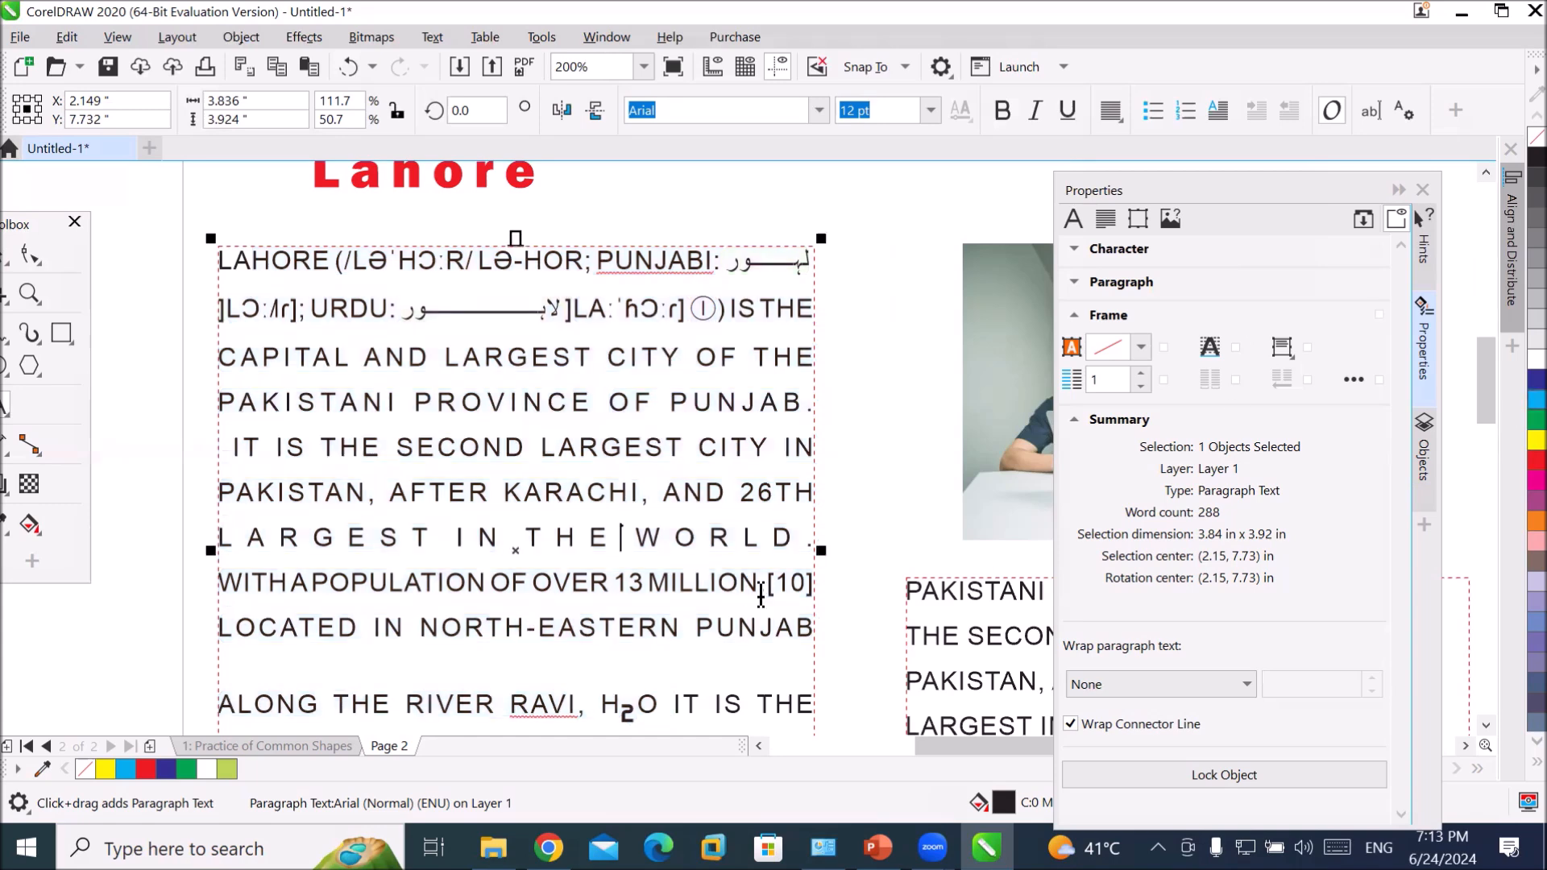
{"action": "key", "text": "BackSpace"}
{"action": "key", "text": "BackSpace"}
{"action": "key", "text": "BackSpace"}
{"action": "key", "text": "BackSpace"}
{"action": "key", "text": "BackSpace"}
{"action": "key", "text": "BackSpace"}
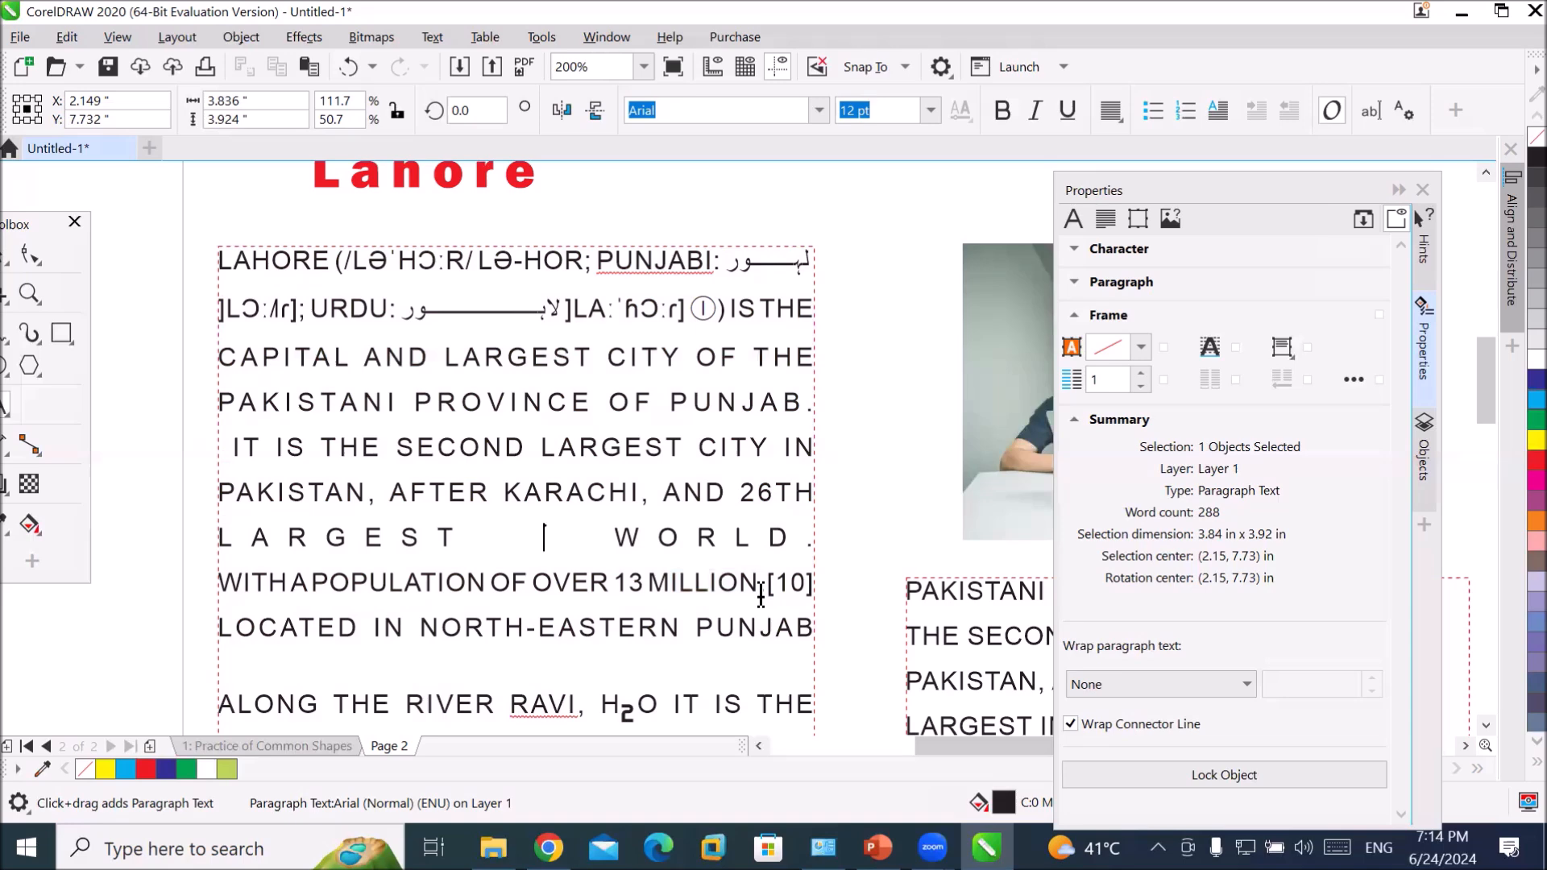
{"action": "key", "text": "BackSpace"}
{"action": "key", "text": "BackSpace"}
{"action": "key", "text": "BackSpace"}
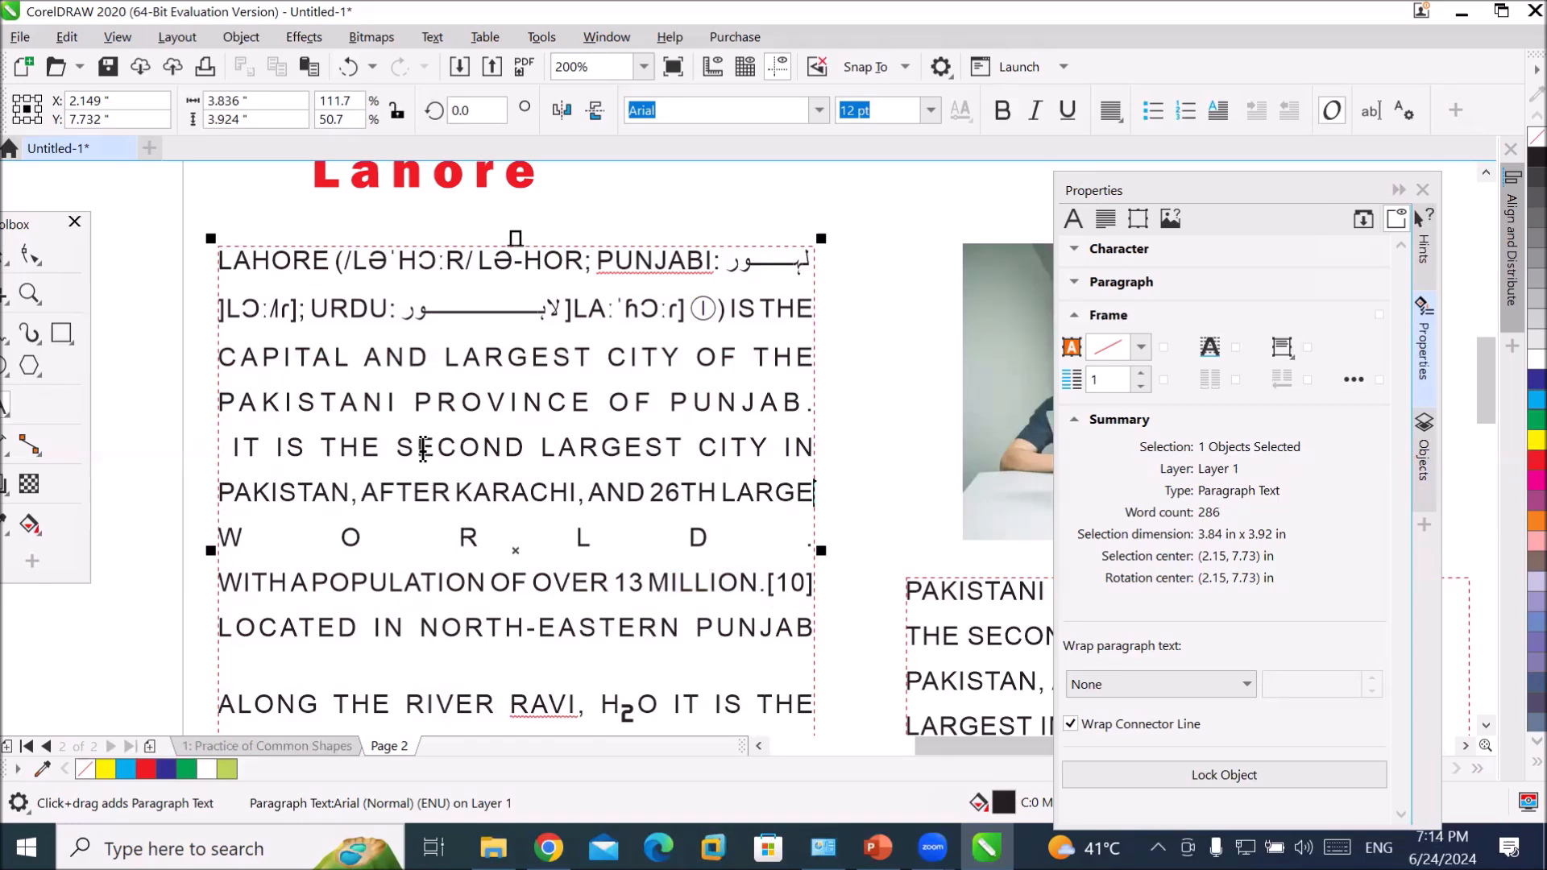
- Switch the second paragraph to Full Justify and back to Force Justify to compare its short last line
{"action": "left_click_drag", "start_coordinate": [419, 460], "coordinate": [552, 534]}
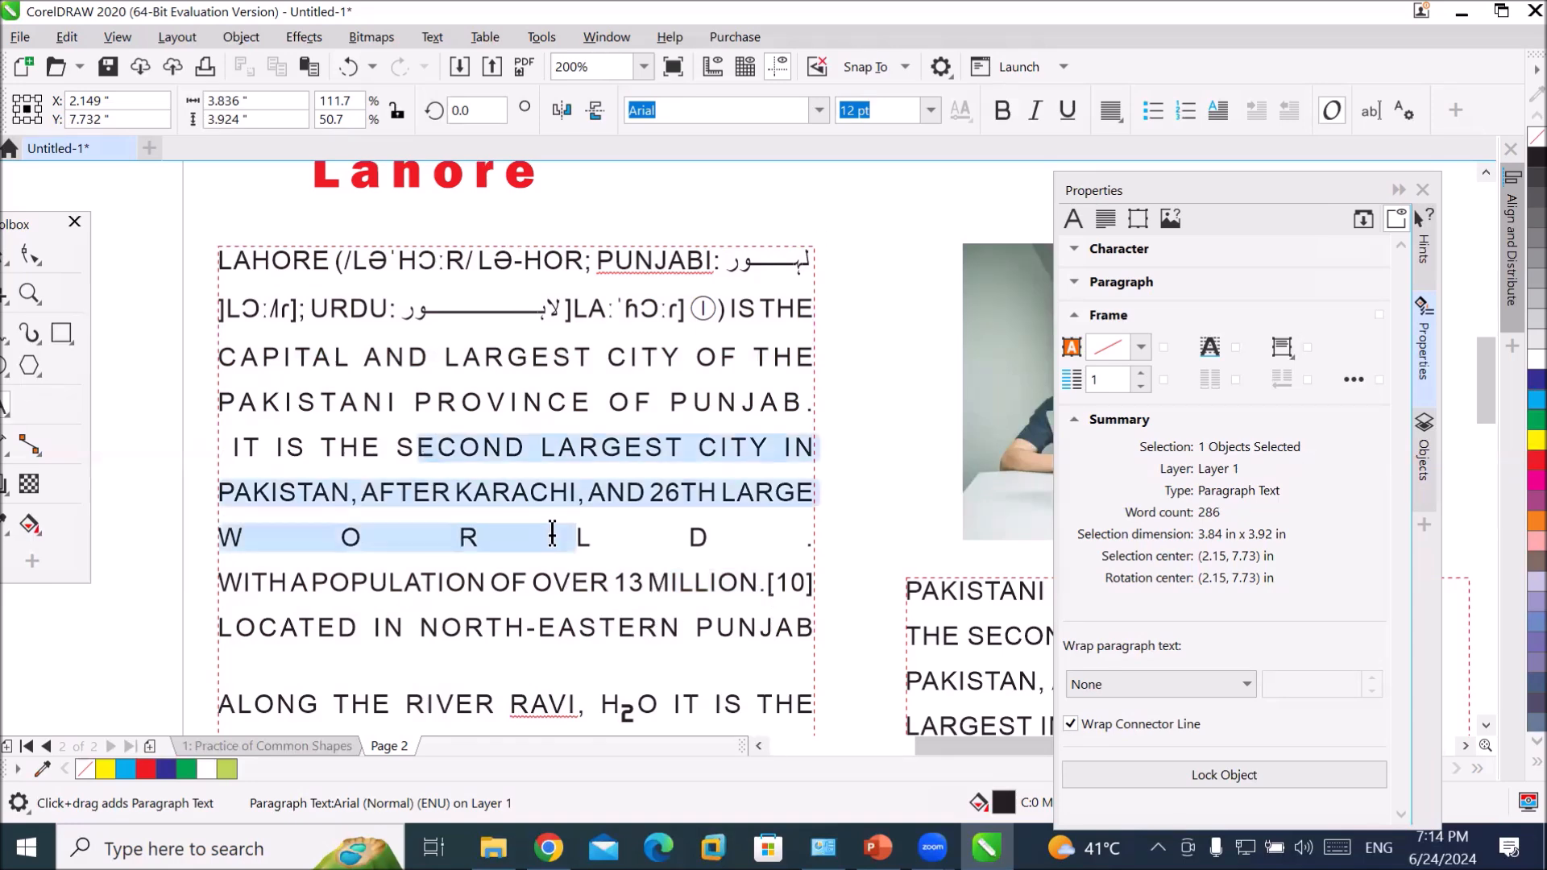
{"action": "left_click", "coordinate": [1109, 113]}
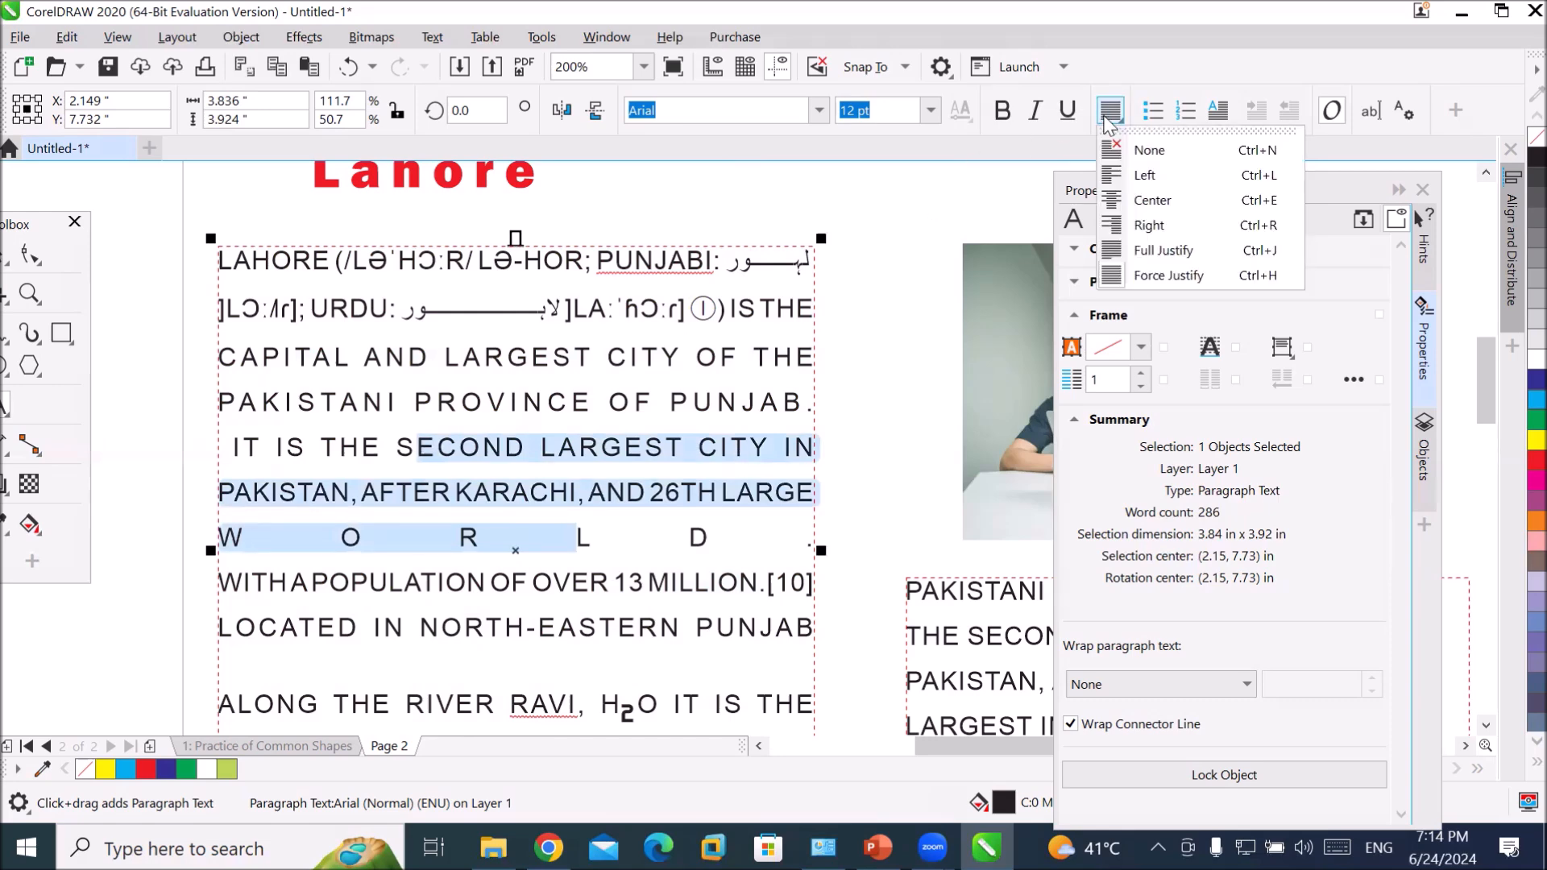
{"action": "left_click", "coordinate": [1163, 249]}
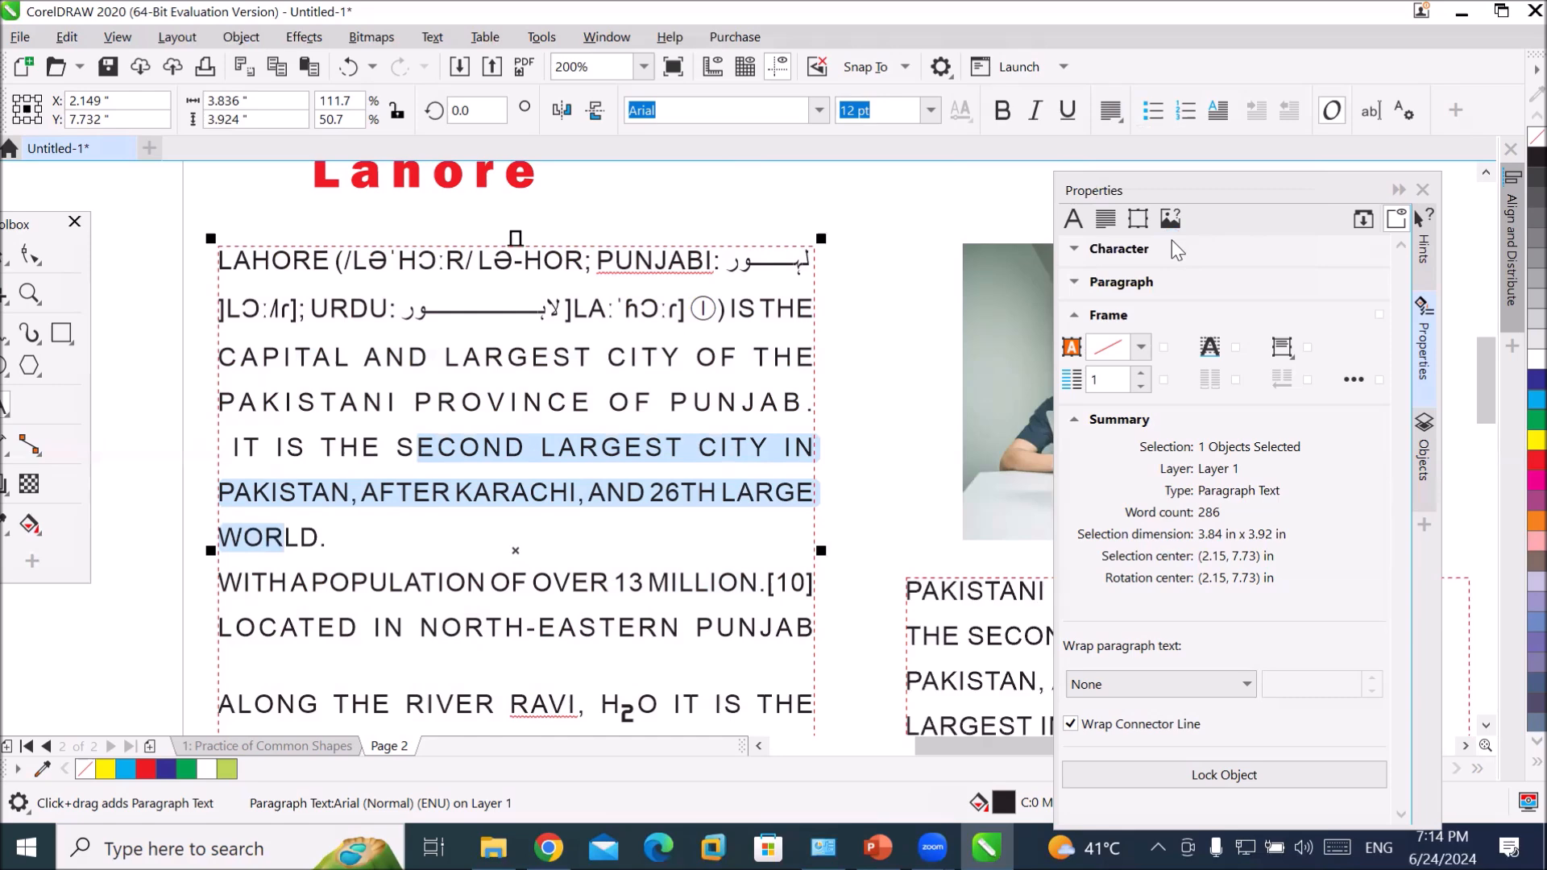
{"action": "left_click", "coordinate": [1123, 113]}
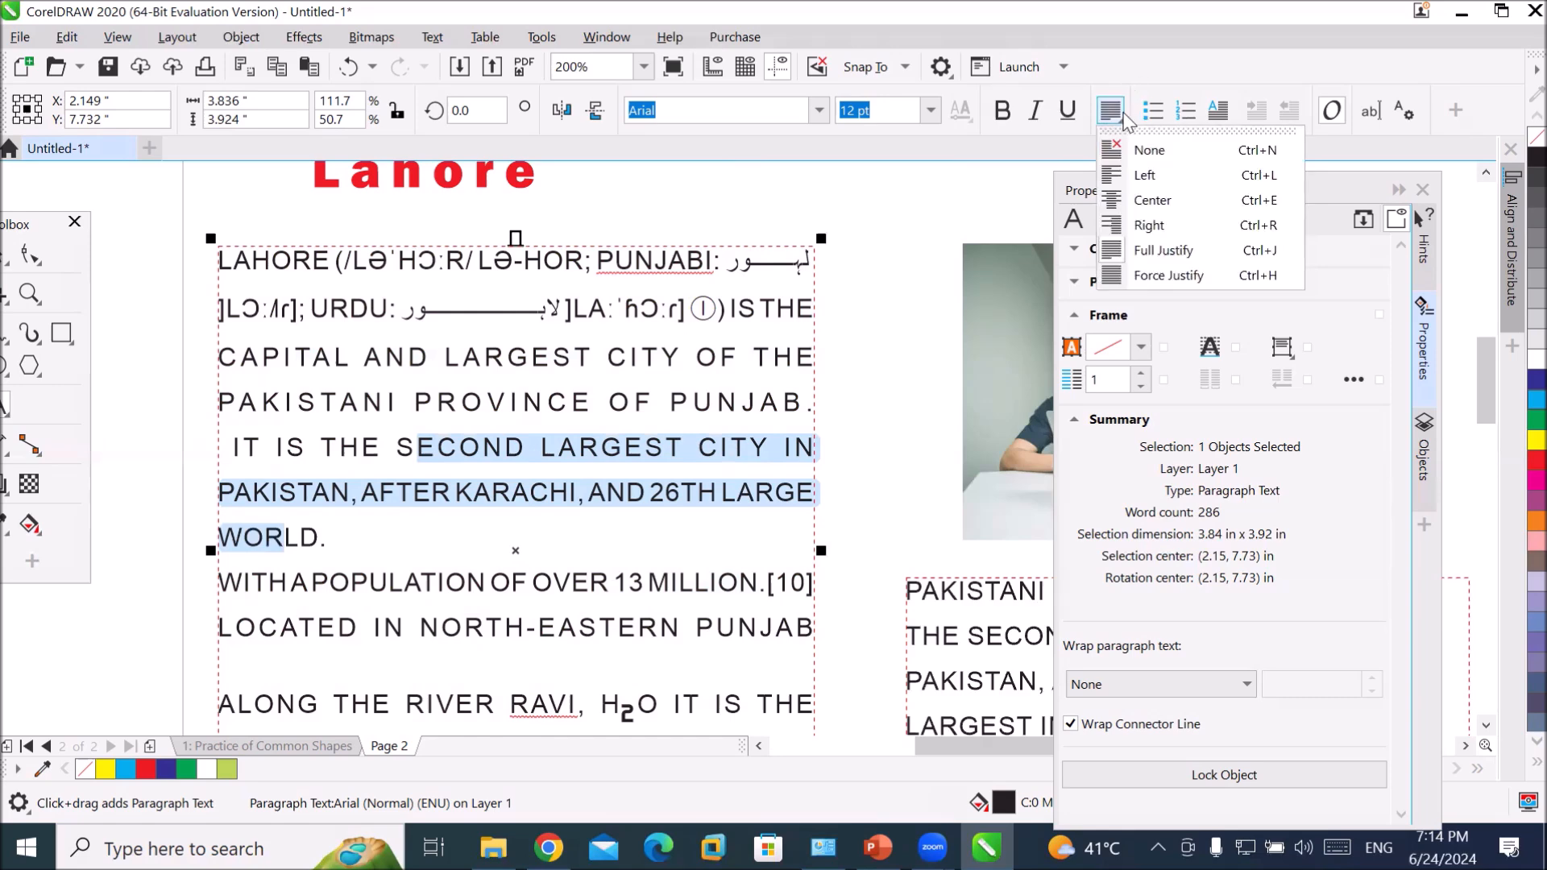
{"action": "left_click", "coordinate": [1135, 266]}
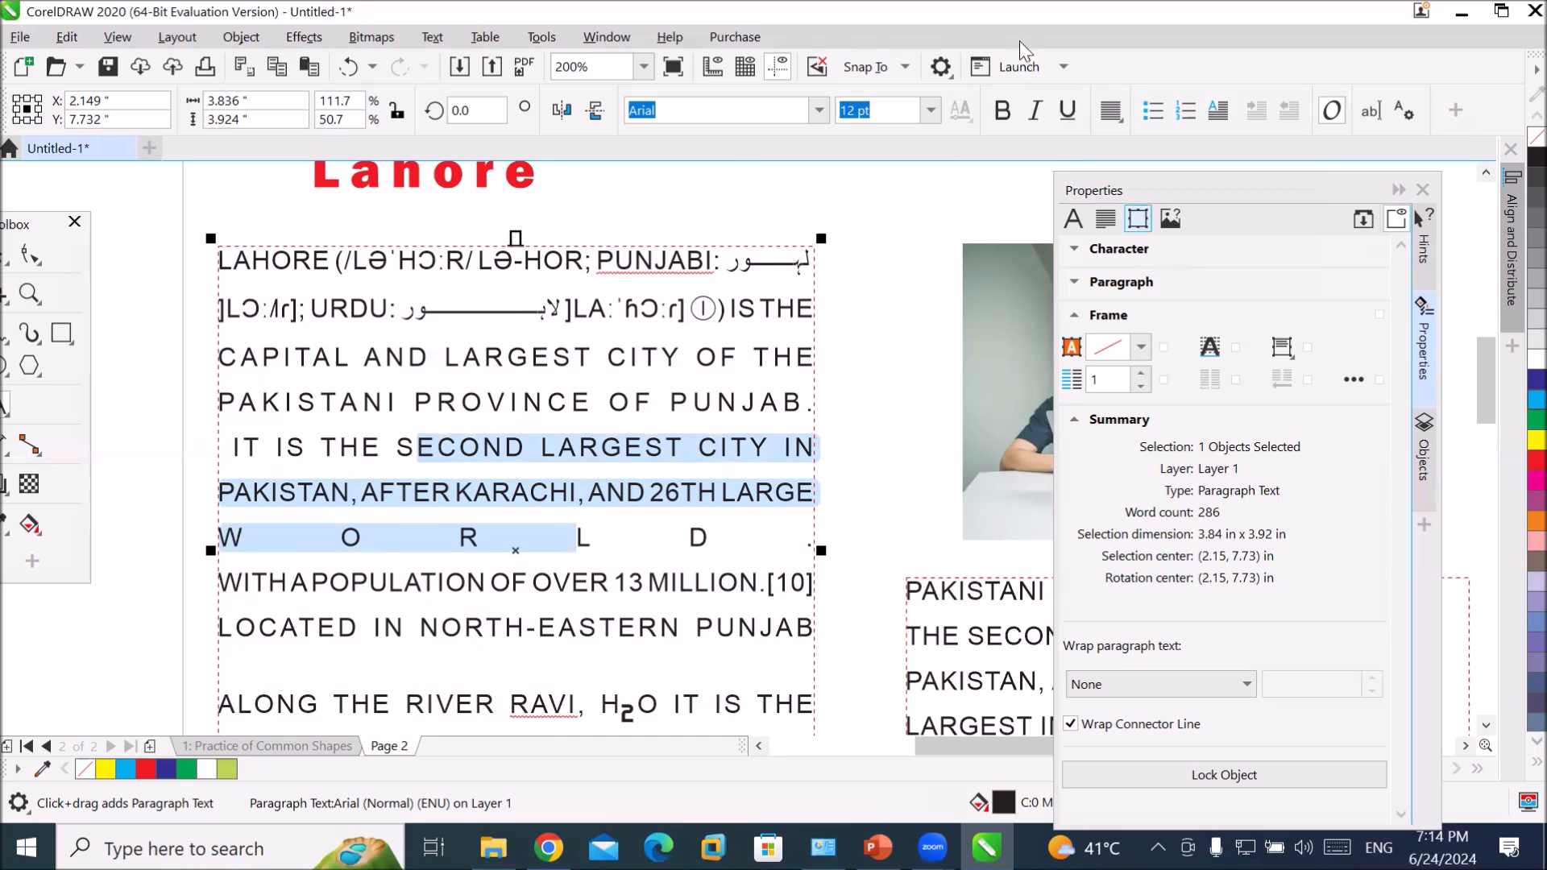
{"action": "left_click", "coordinate": [743, 355]}
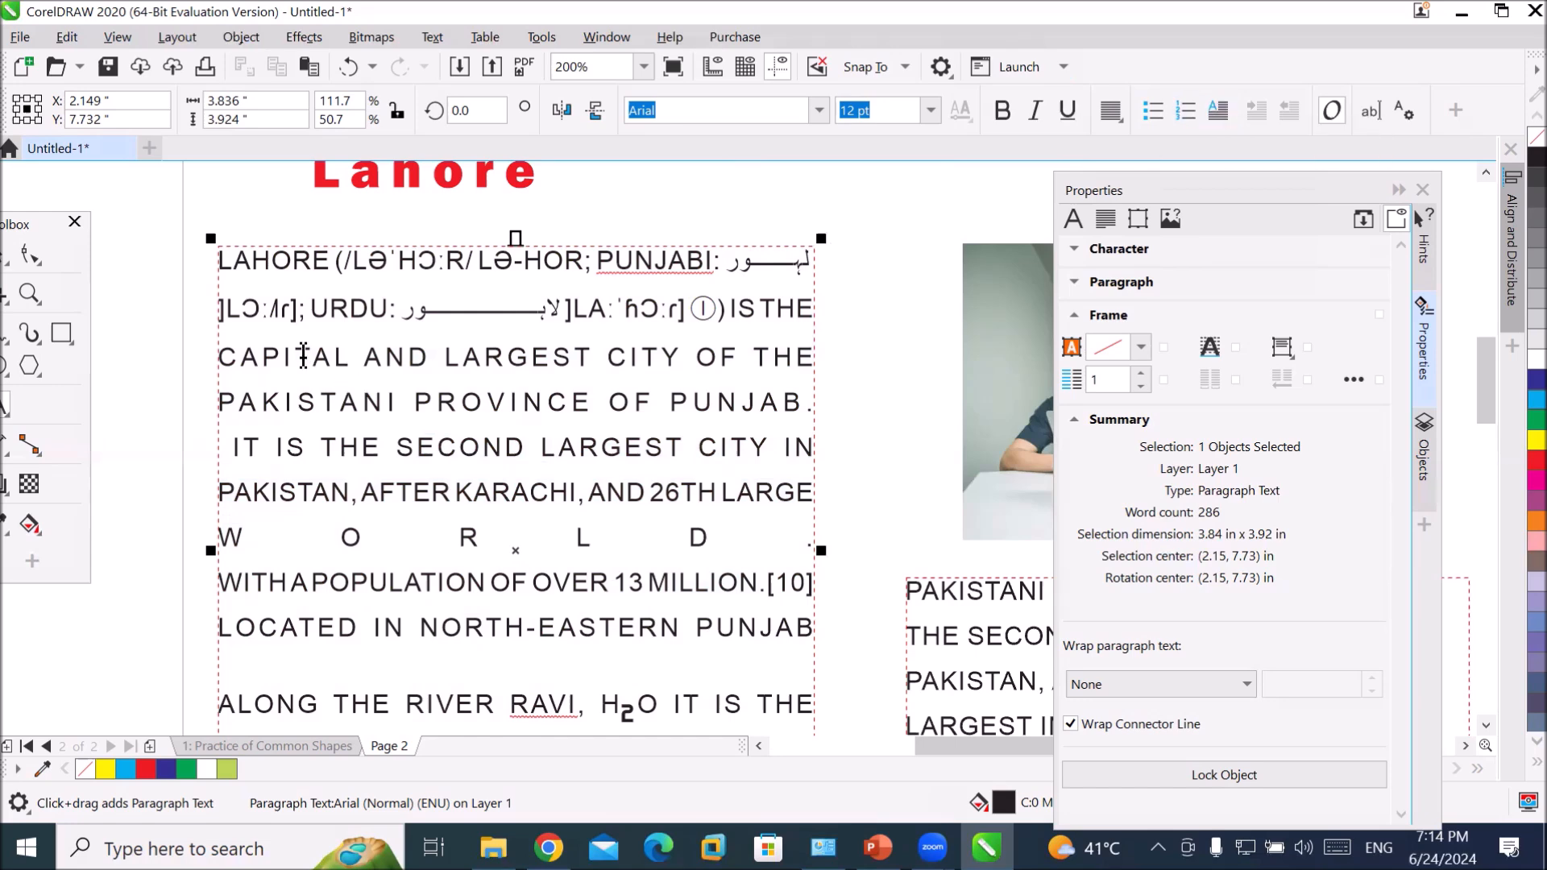
- Try a drop cap on the opening paragraphs of the text frame
{"action": "left_click_drag", "start_coordinate": [252, 259], "coordinate": [340, 685]}
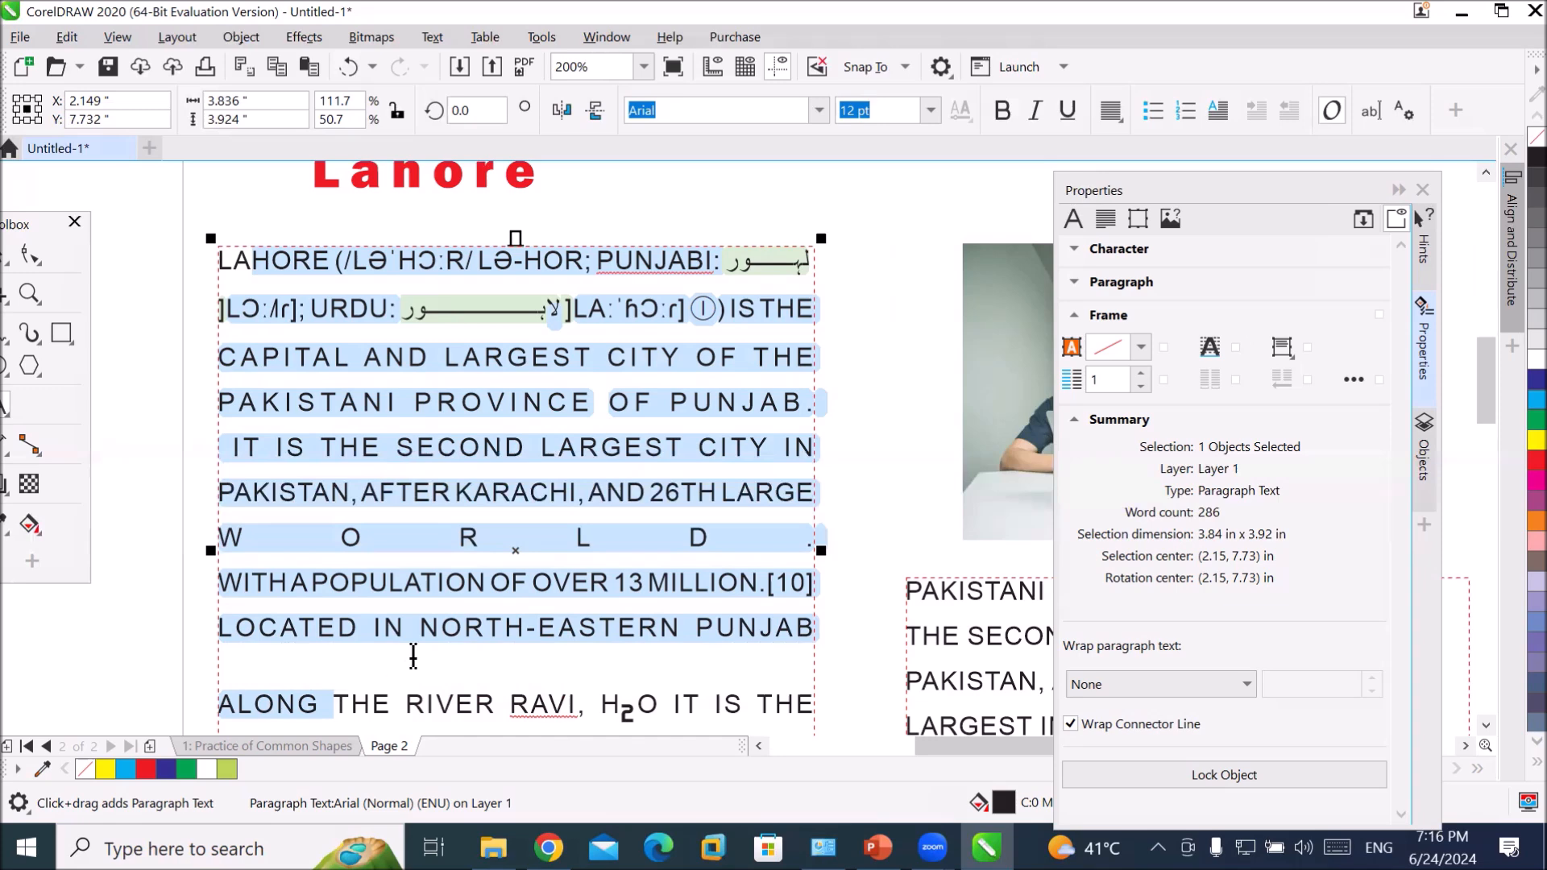
{"action": "left_click", "coordinate": [1220, 119]}
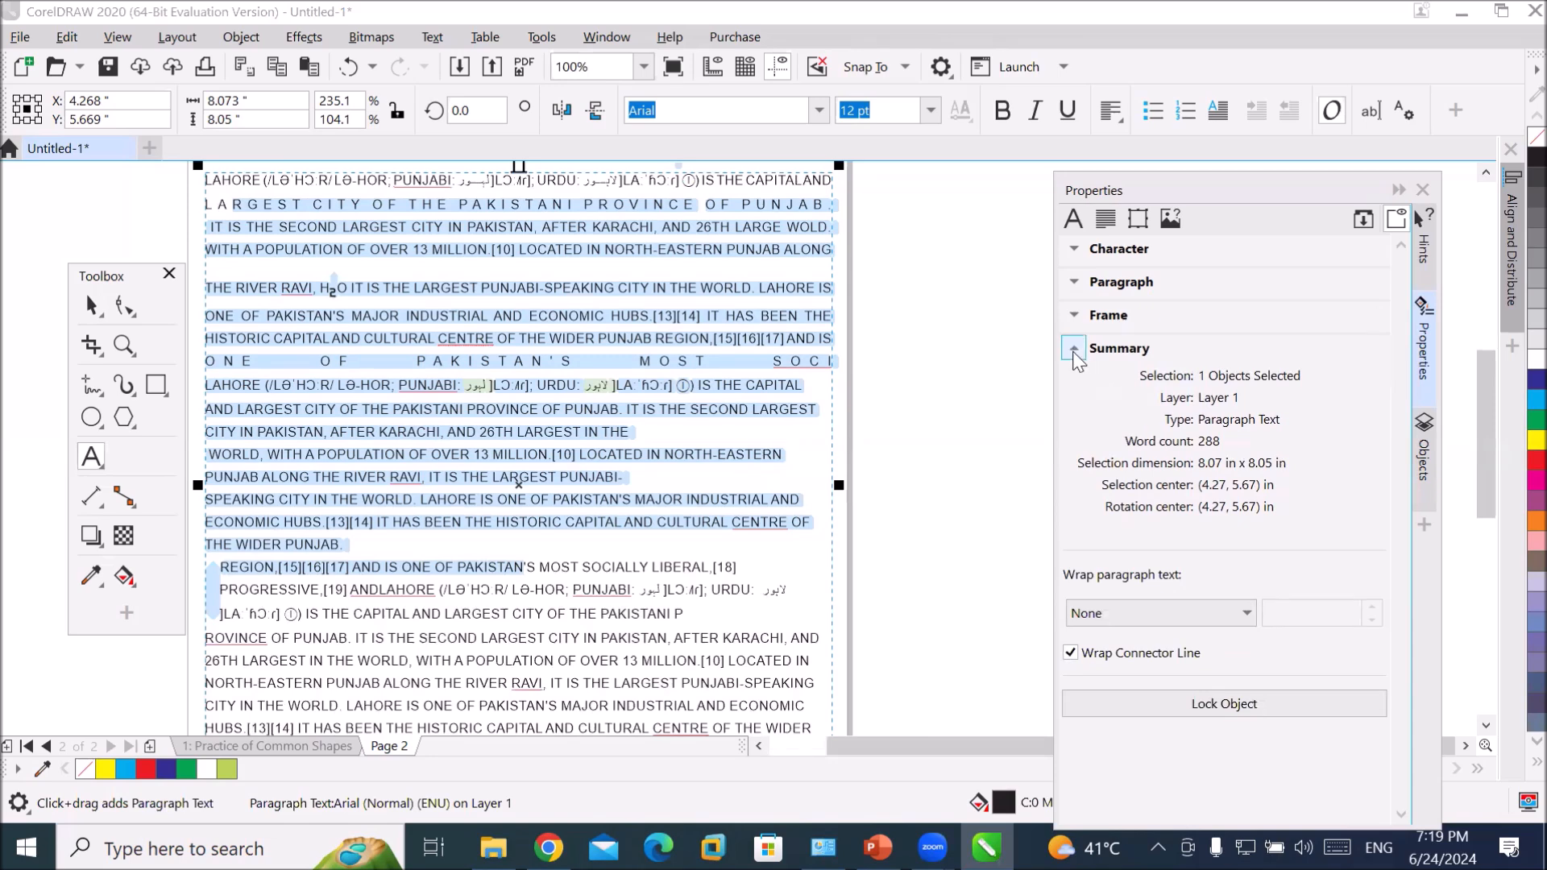
- Expand the Frame properties and delete a large passage so the text fills only the upper part of its frame
{"action": "left_click", "coordinate": [1074, 351]}
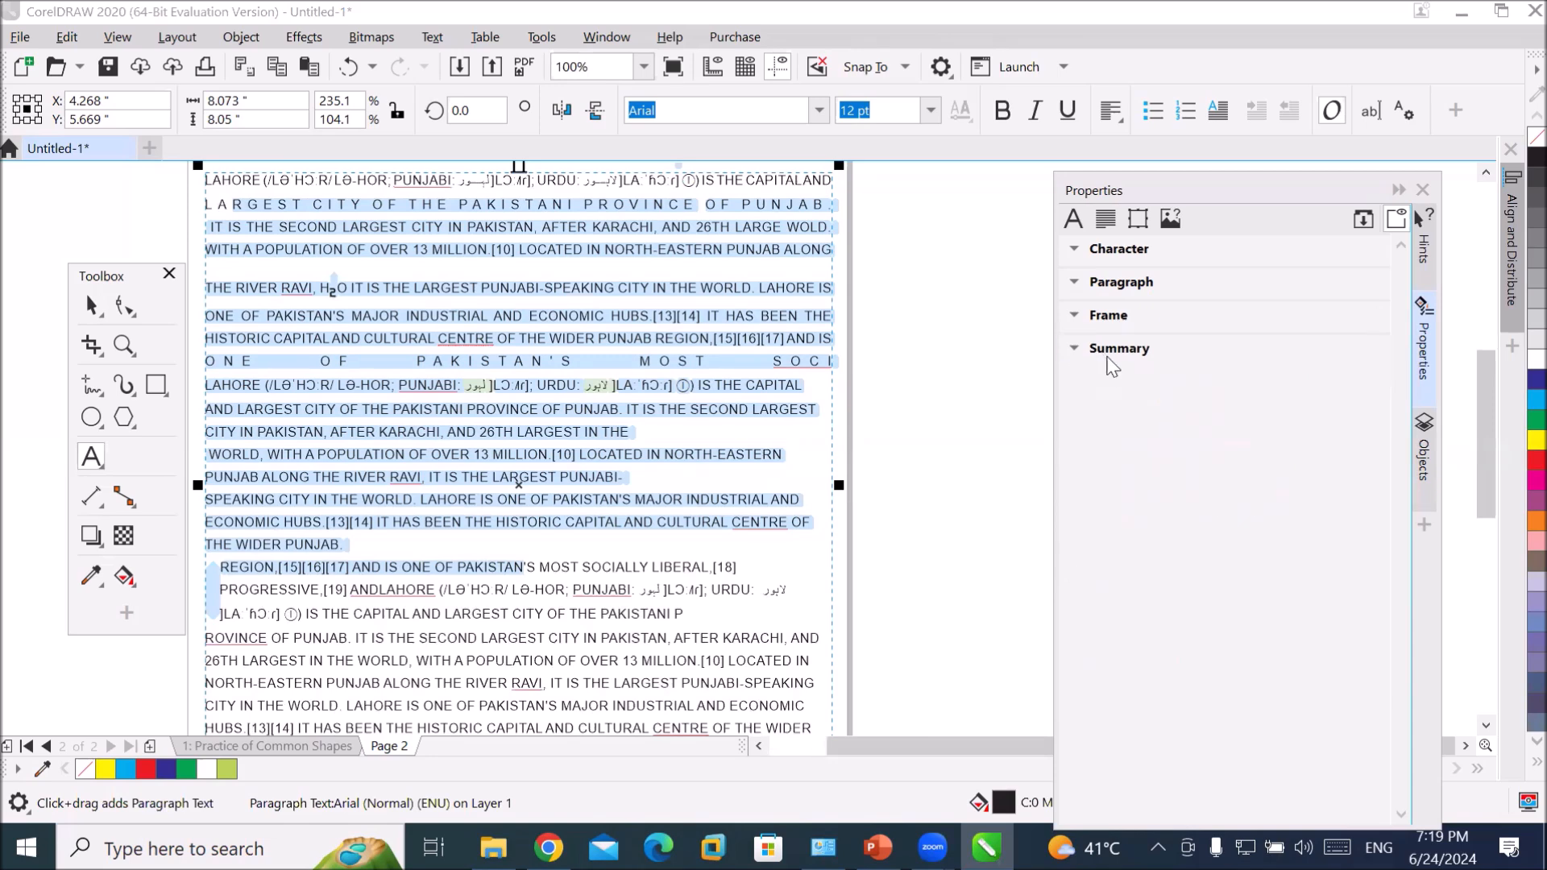
{"action": "left_click", "coordinate": [1075, 317]}
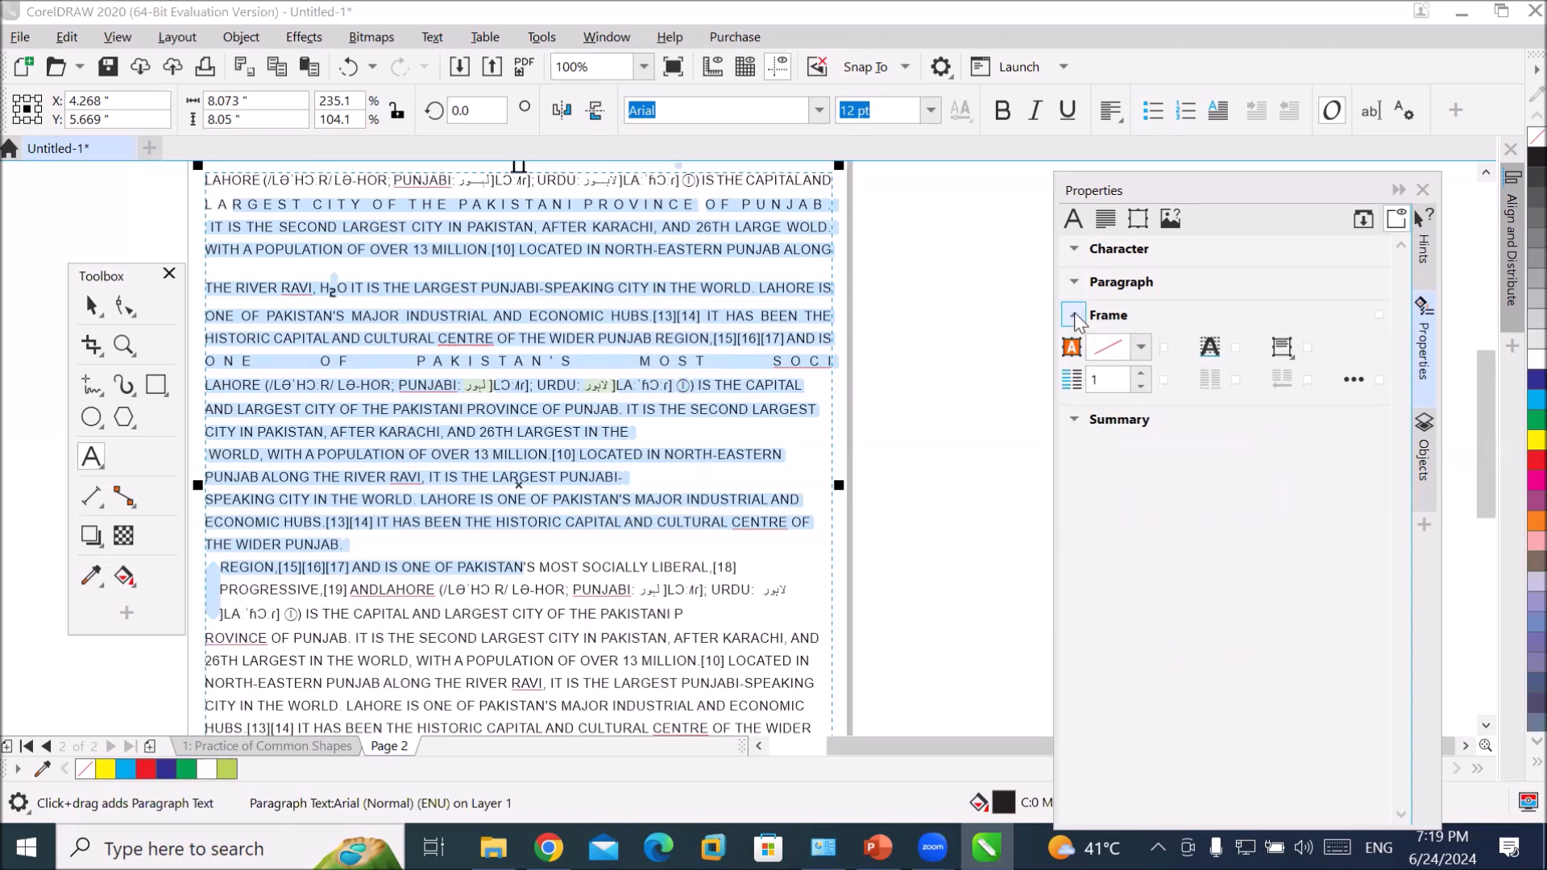
{"action": "scroll", "coordinate": [711, 321], "scroll_direction": "down", "scroll_amount": 2}
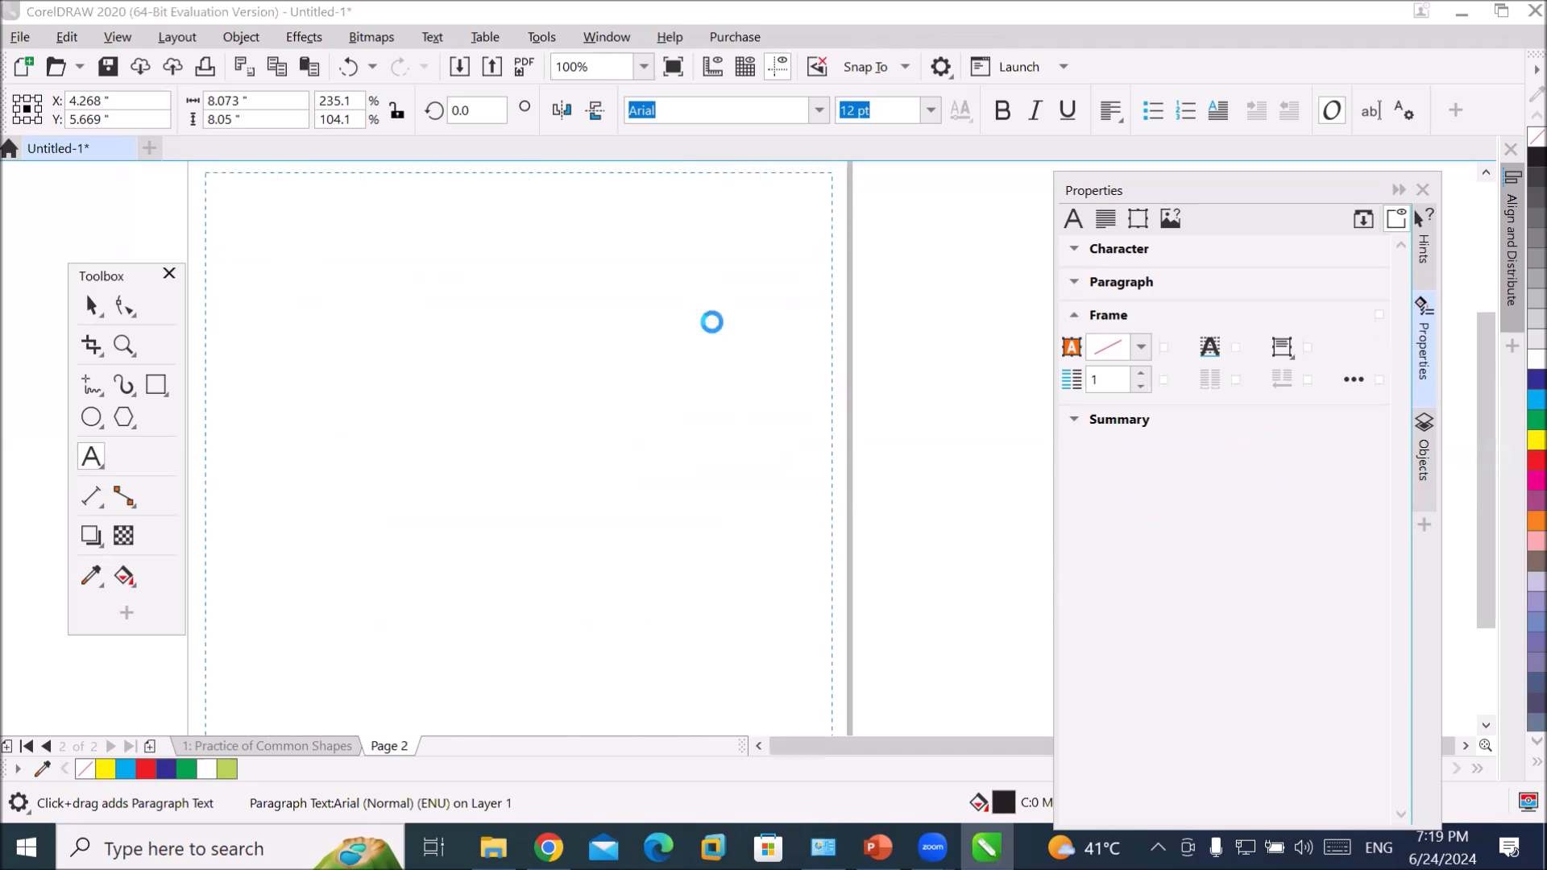
{"action": "left_click_drag", "start_coordinate": [481, 401], "coordinate": [513, 338]}
{"action": "key", "text": "Delete"}
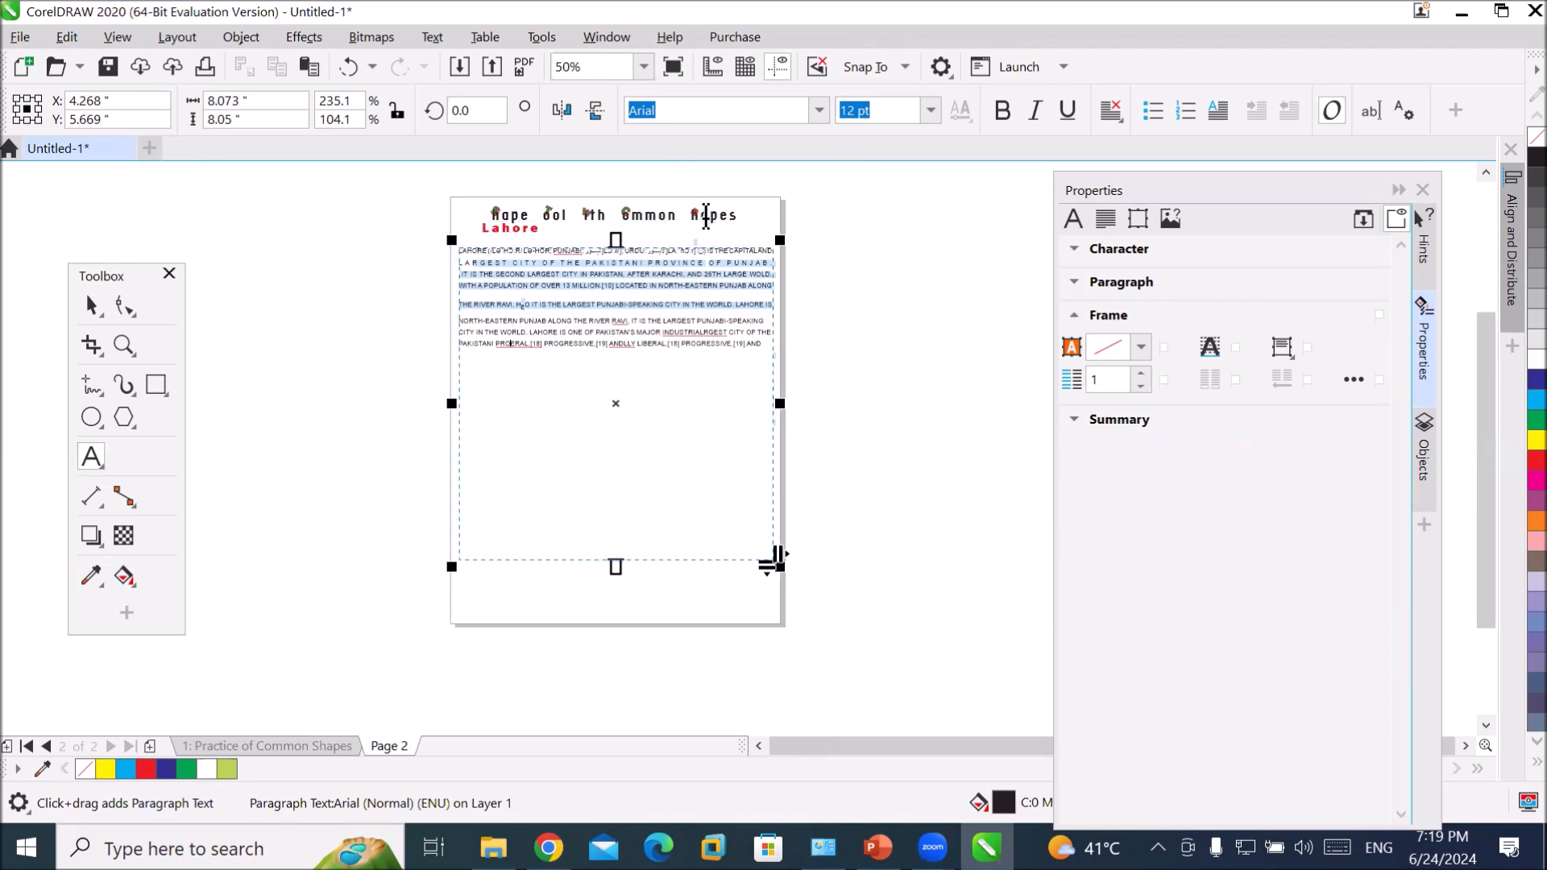
{"action": "scroll", "coordinate": [712, 226], "scroll_direction": "up", "scroll_amount": 1}
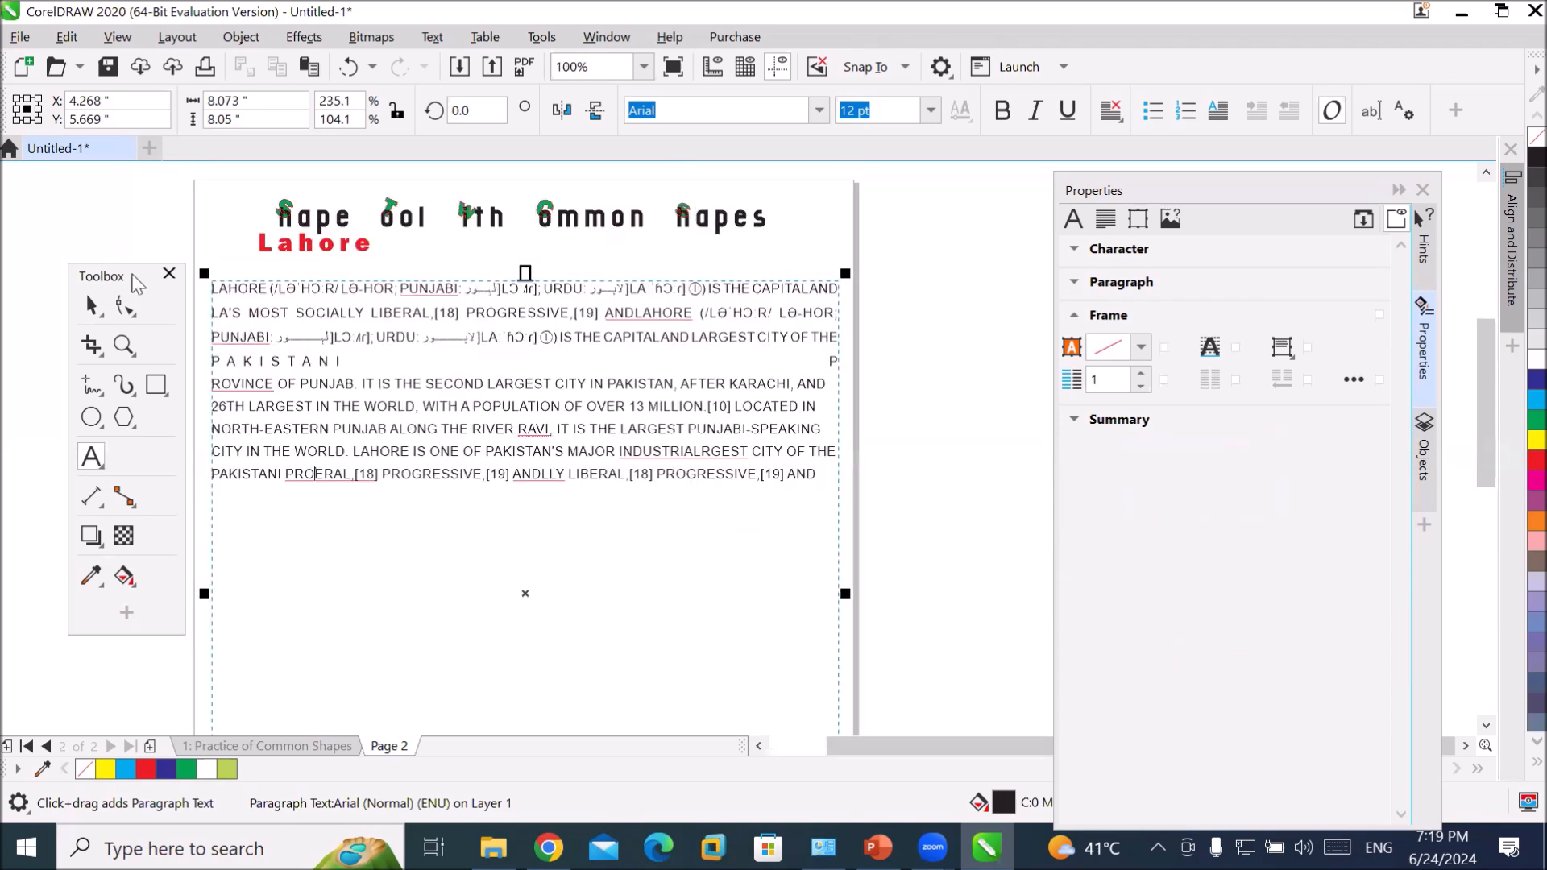
- Move the toolbox away from the page and select the whole paragraph text frame as an object
{"action": "left_click", "coordinate": [133, 275]}
{"action": "left_click_drag", "start_coordinate": [134, 276], "coordinate": [99, 238]}
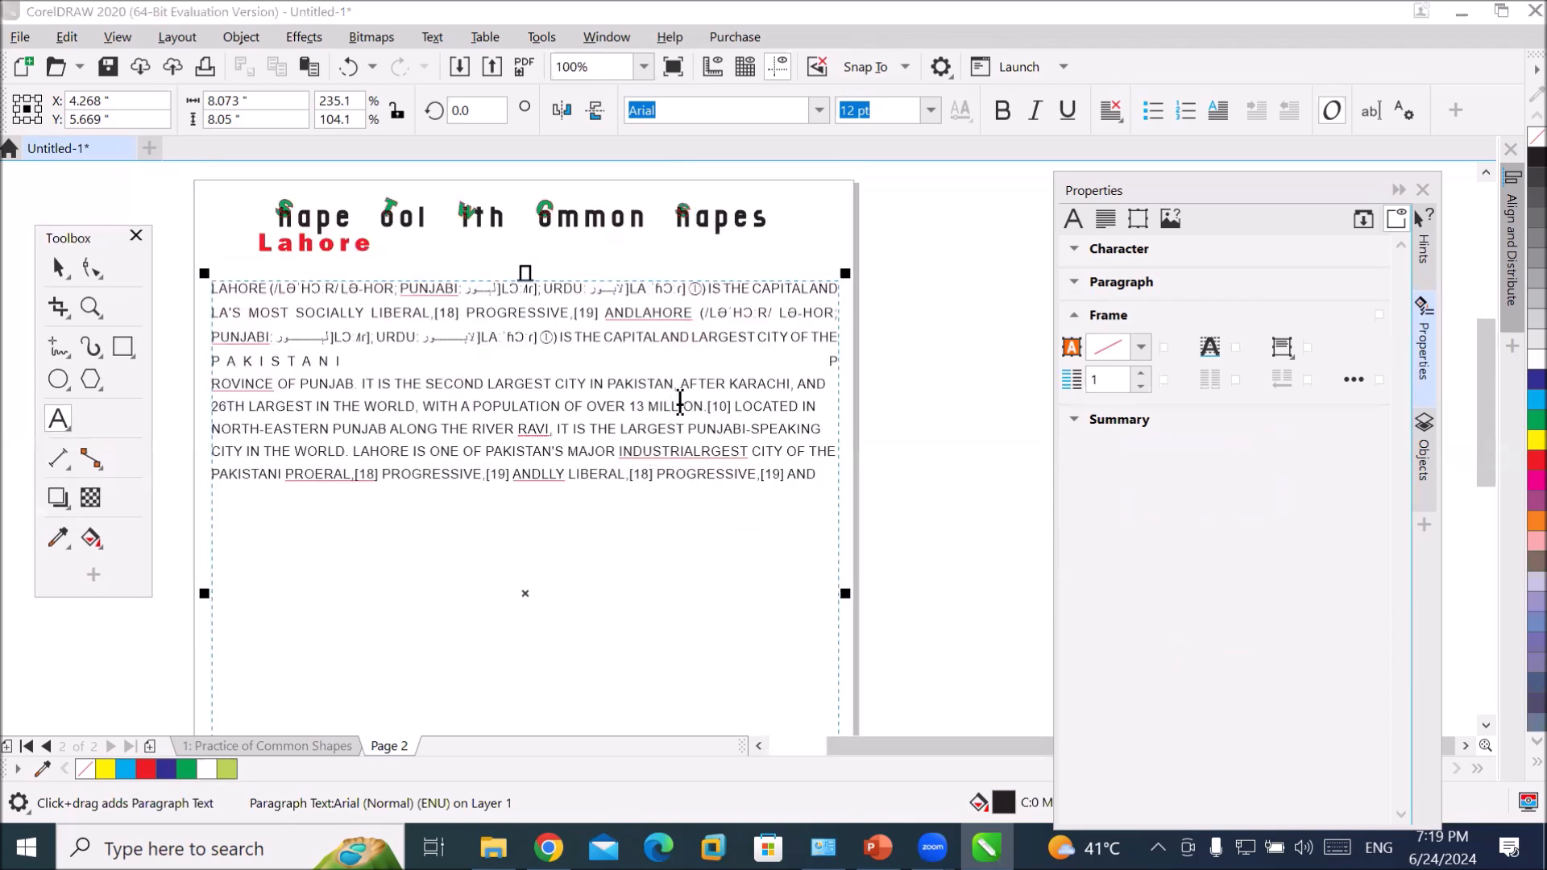
{"action": "left_click", "coordinate": [609, 393]}
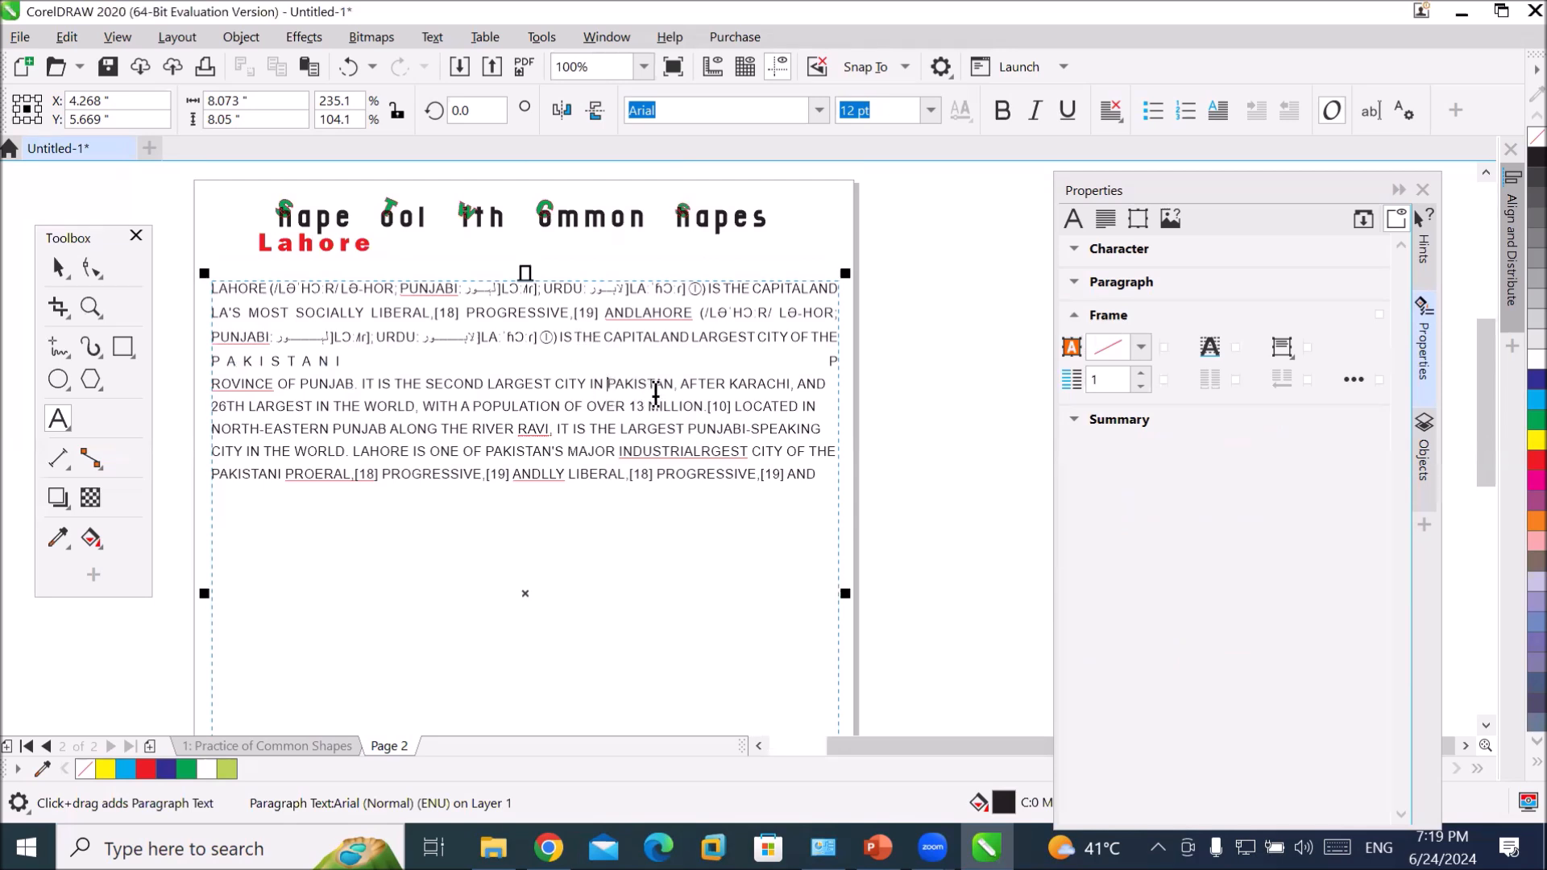
{"action": "scroll", "coordinate": [658, 392], "scroll_direction": "down", "scroll_amount": 2}
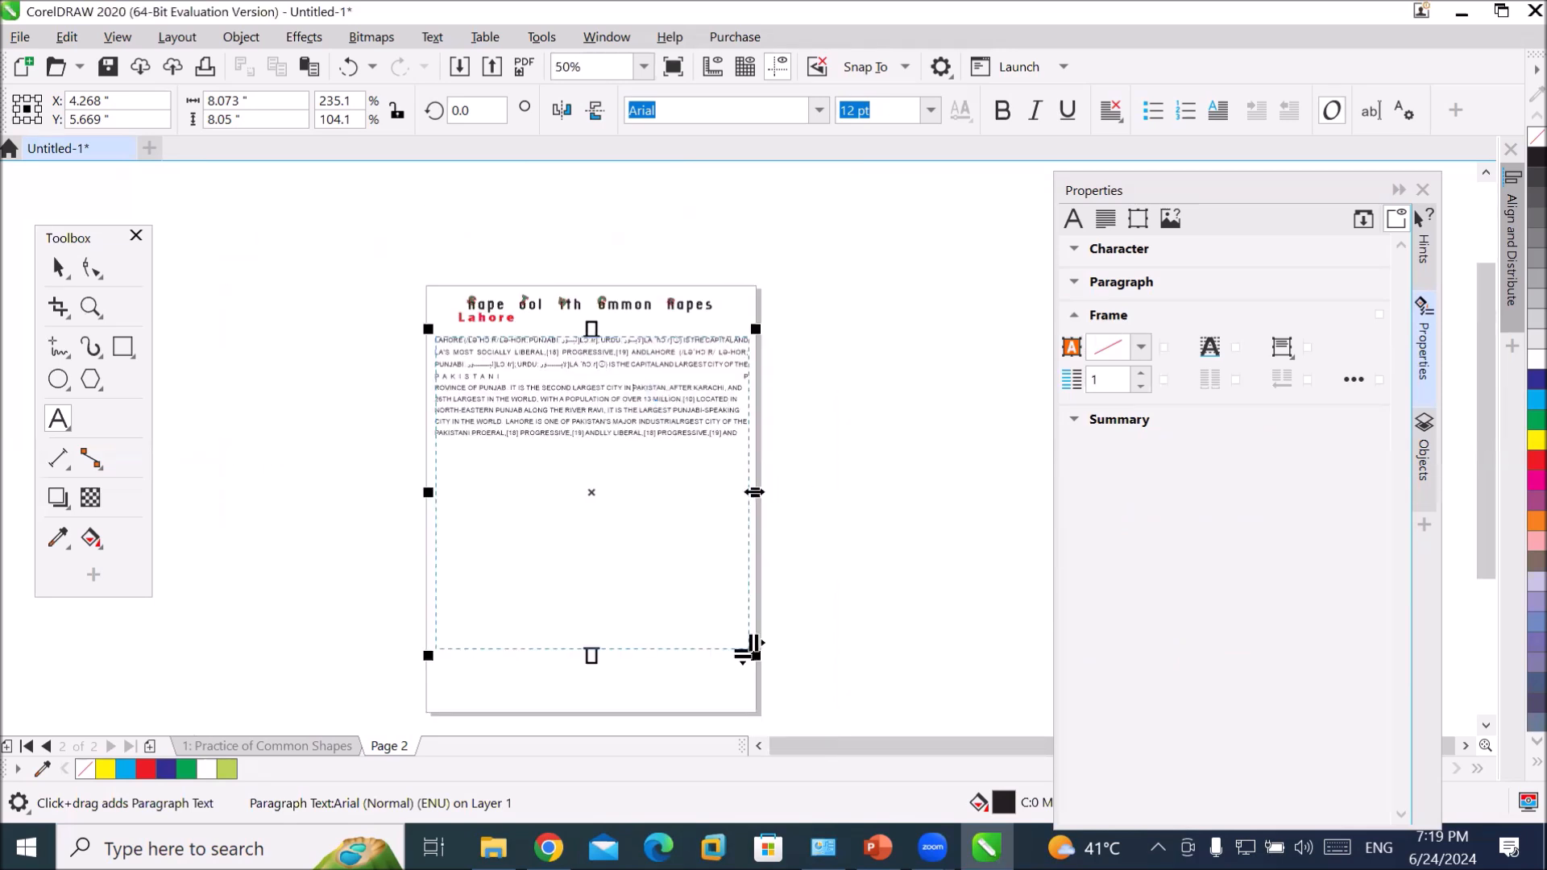
{"action": "left_click", "coordinate": [60, 268]}
{"action": "left_click", "coordinate": [908, 459]}
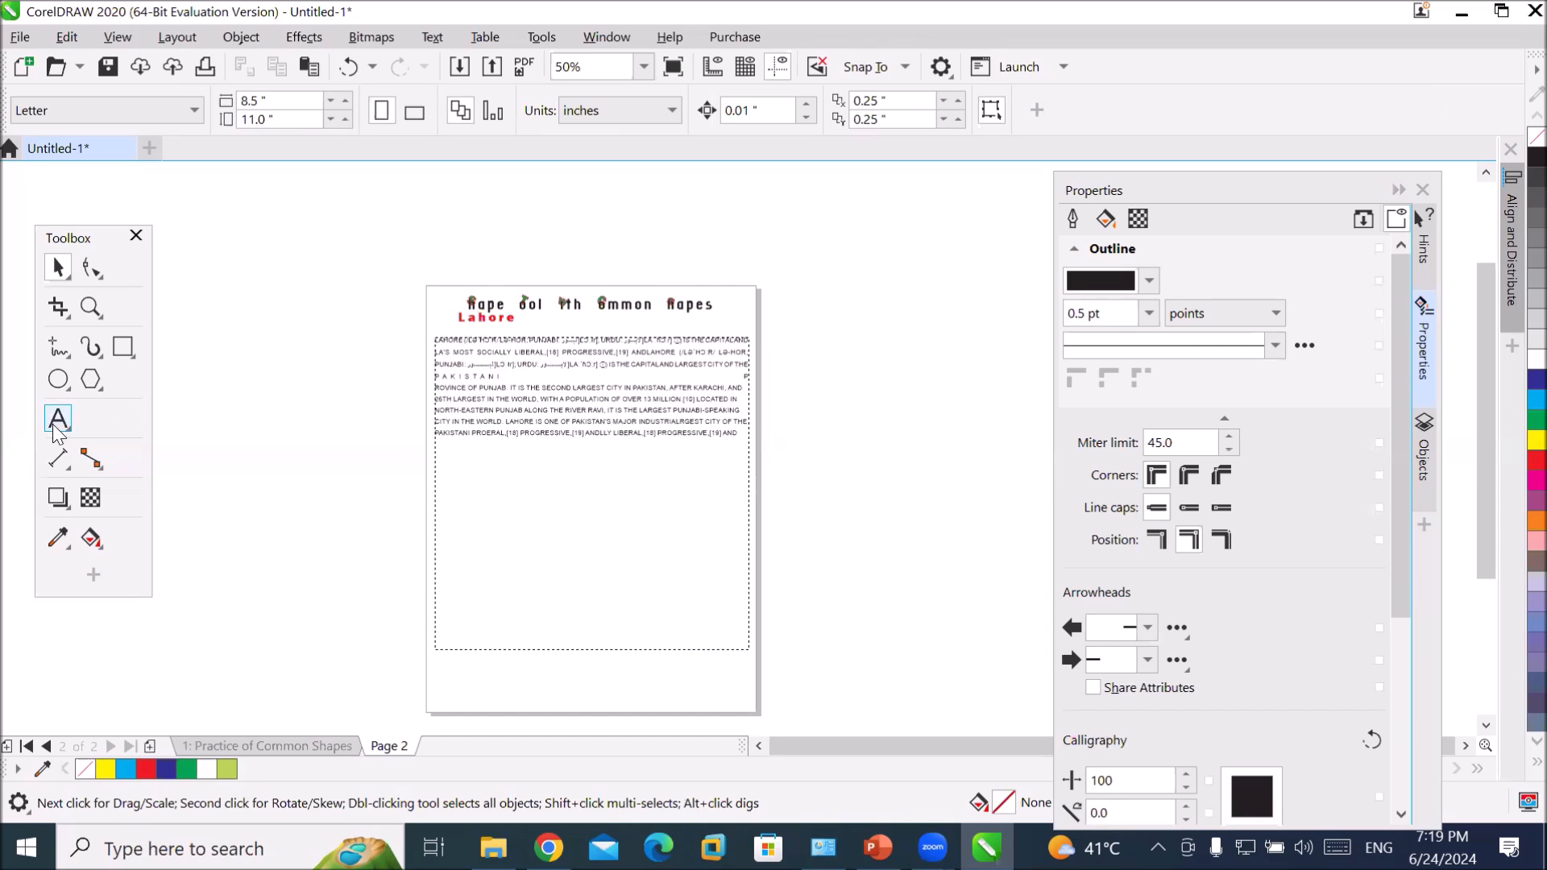
{"action": "left_click", "coordinate": [472, 379]}
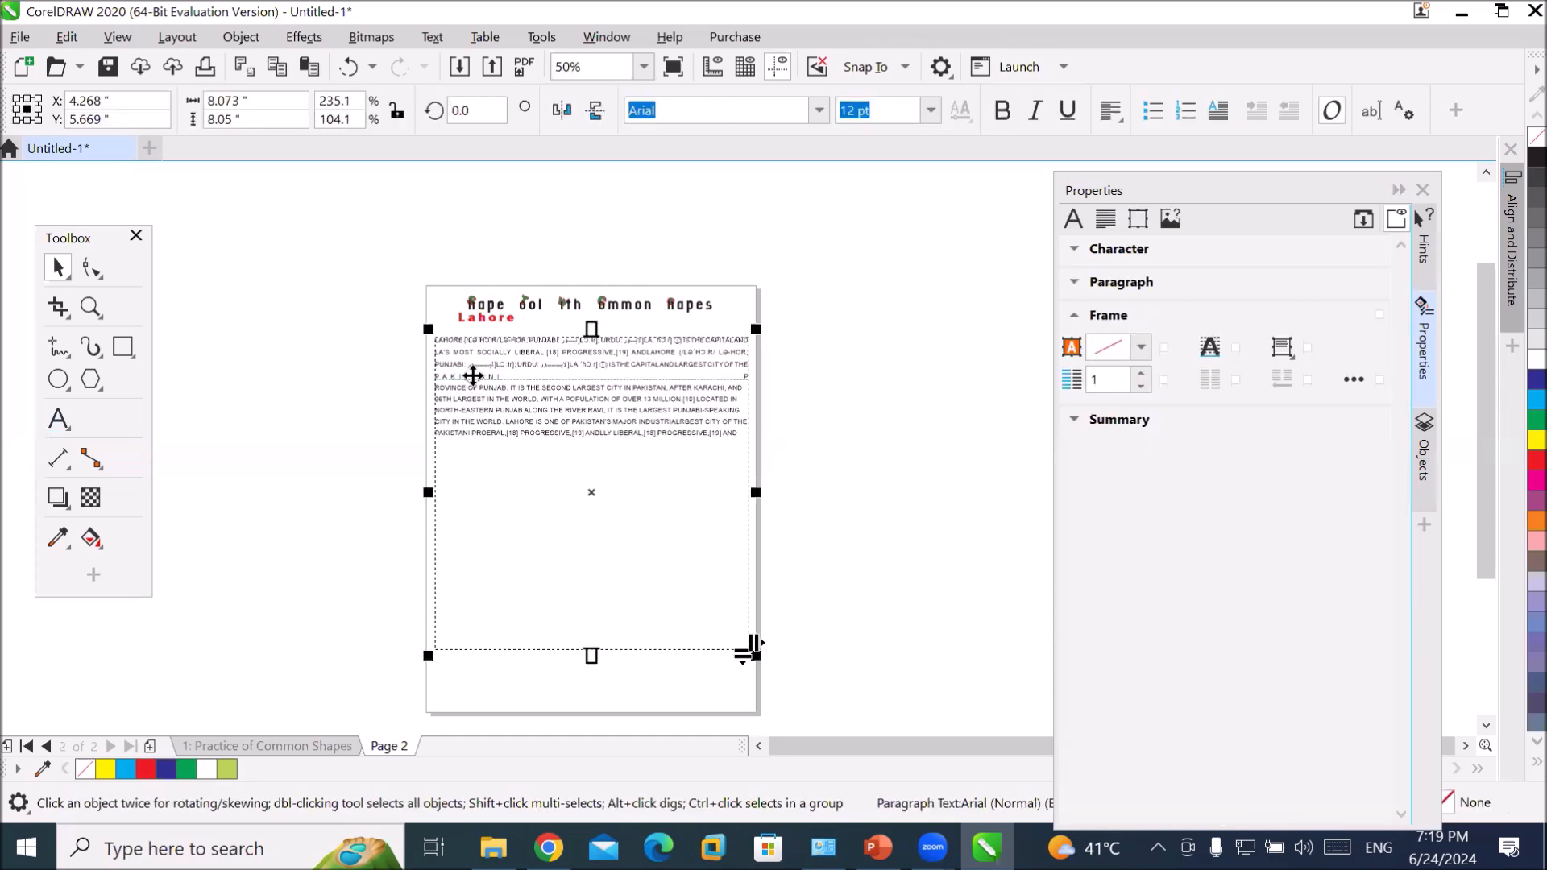
- Try Bottom, Top and Center Vertical Alignment in turn on the selected text frame
{"action": "left_click", "coordinate": [1288, 348]}
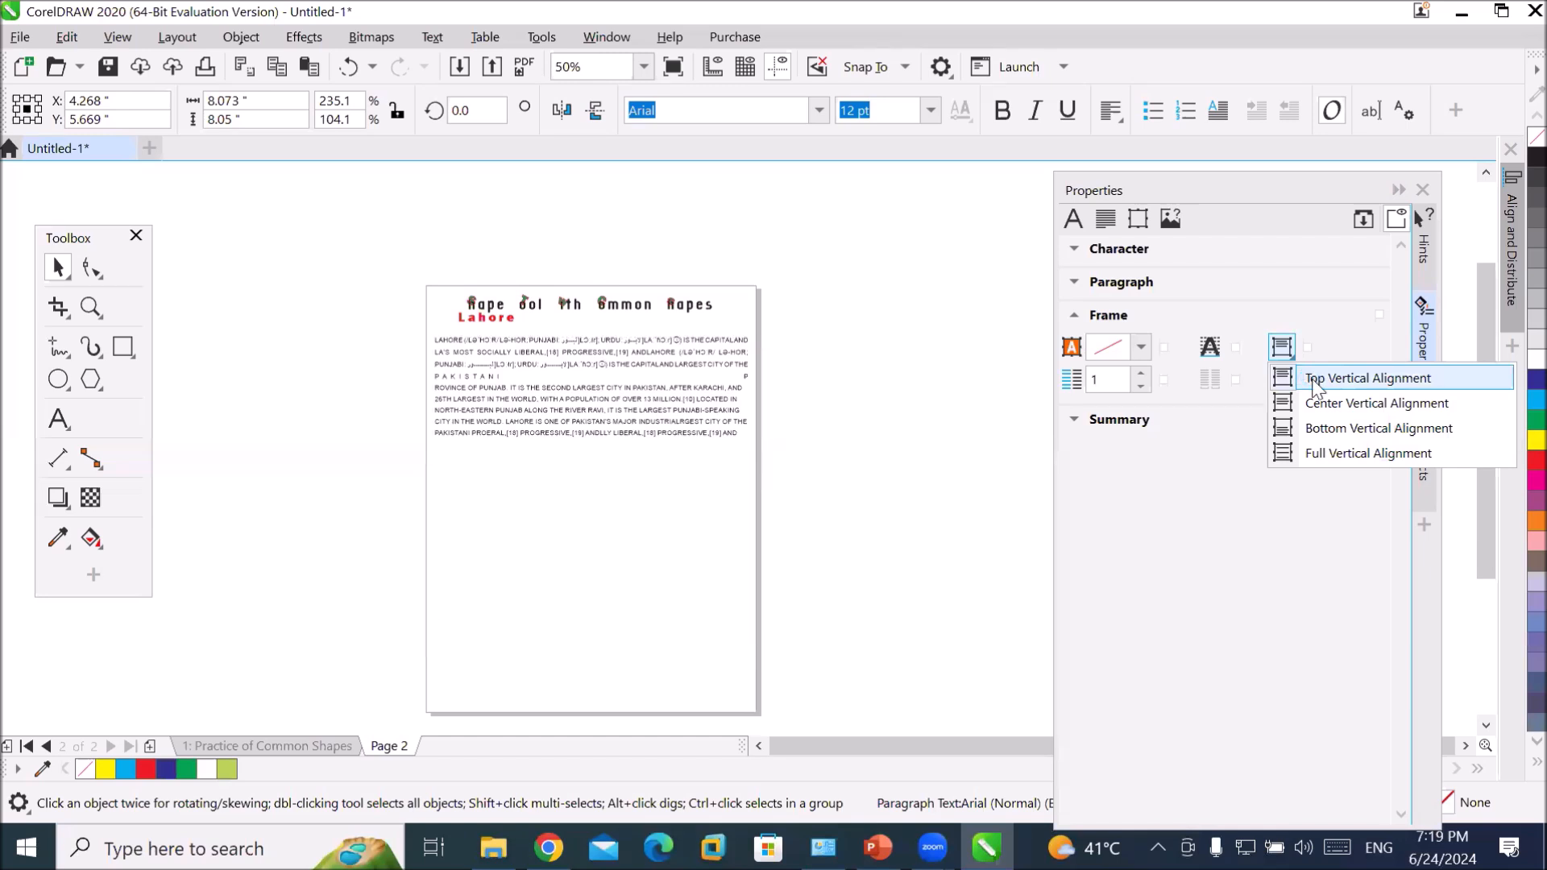
{"action": "left_click", "coordinate": [1326, 428]}
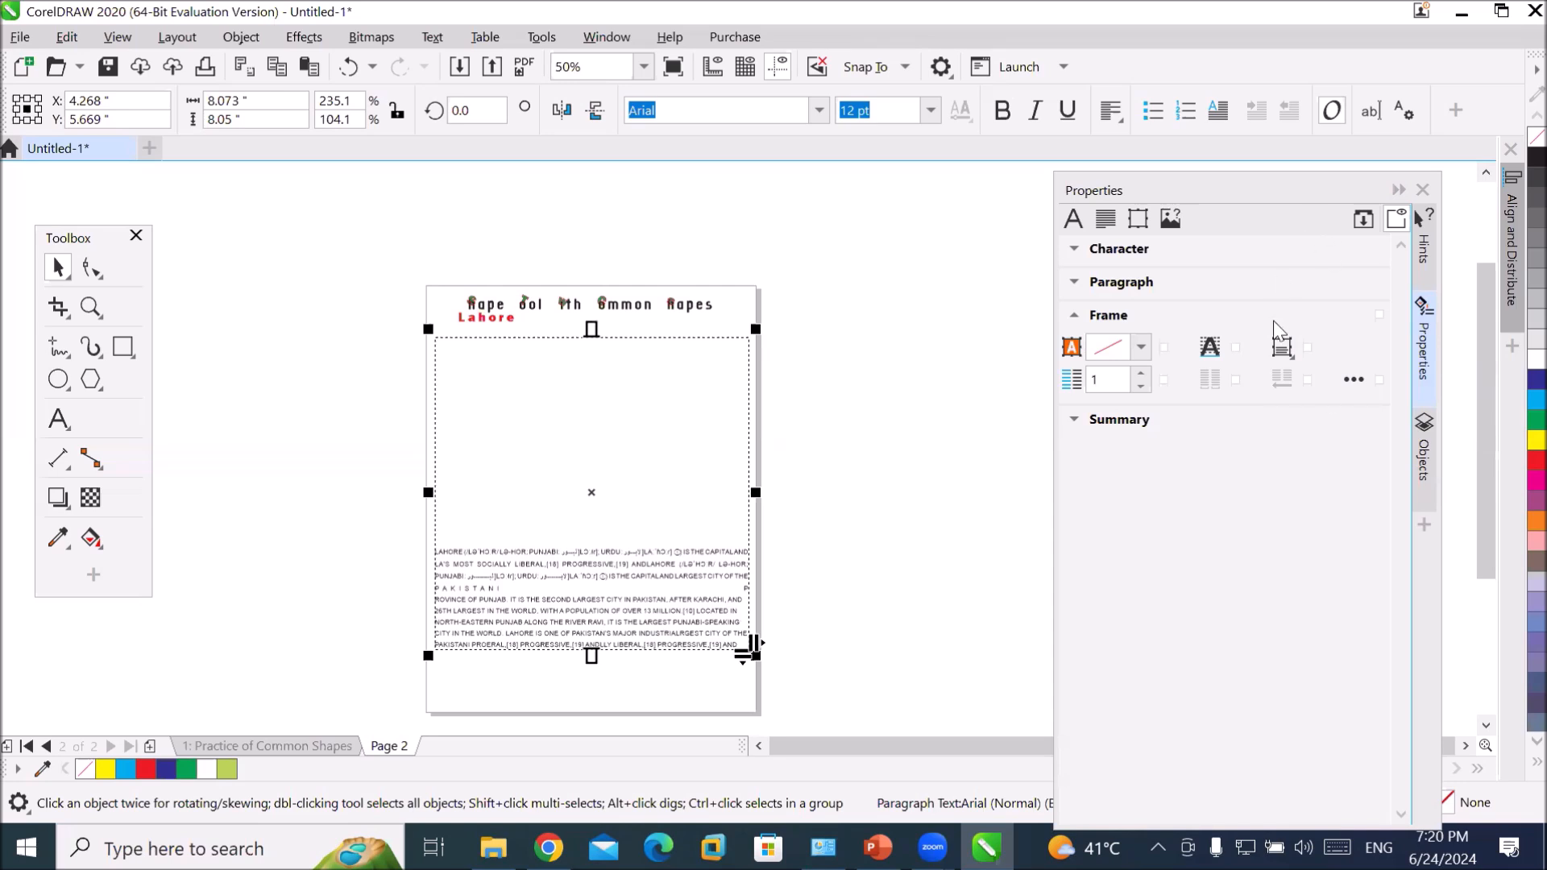
{"action": "left_click", "coordinate": [1284, 353]}
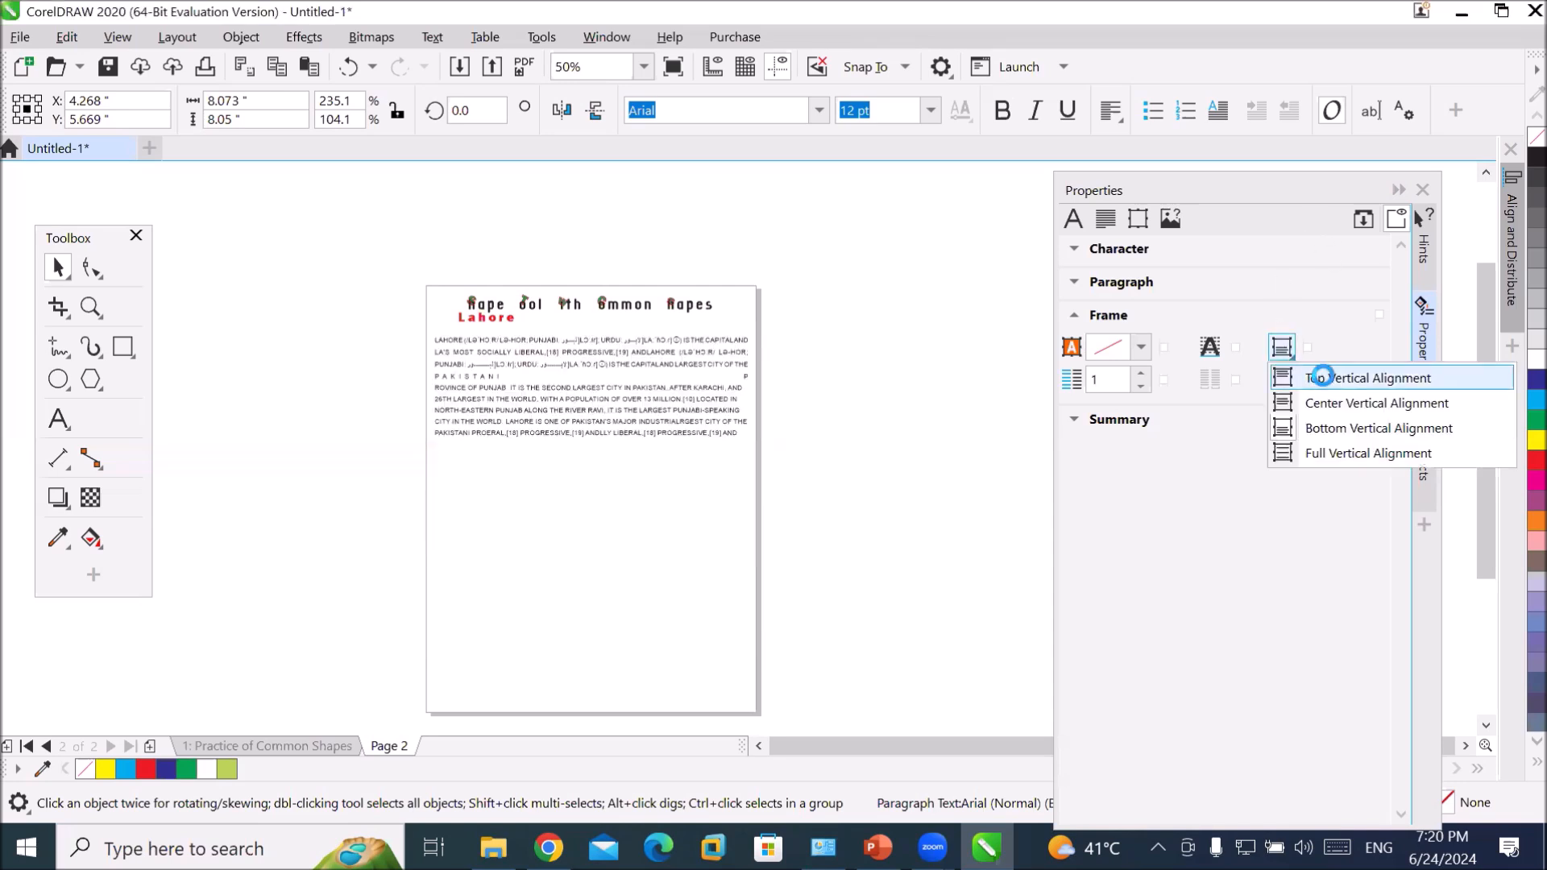
{"action": "left_click", "coordinate": [1322, 379]}
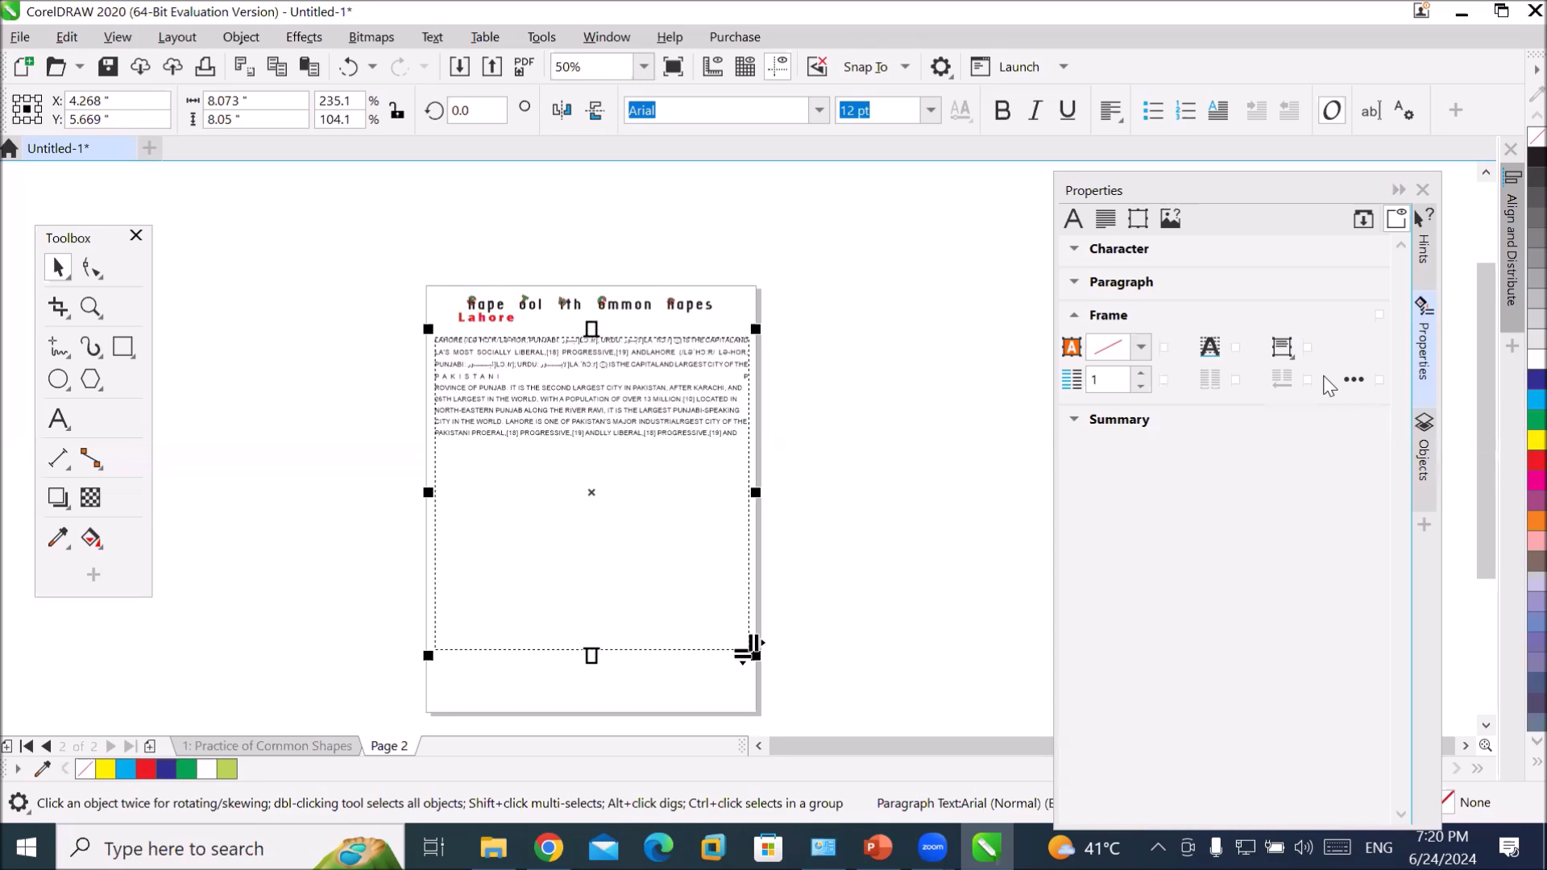
{"action": "left_click", "coordinate": [1277, 352]}
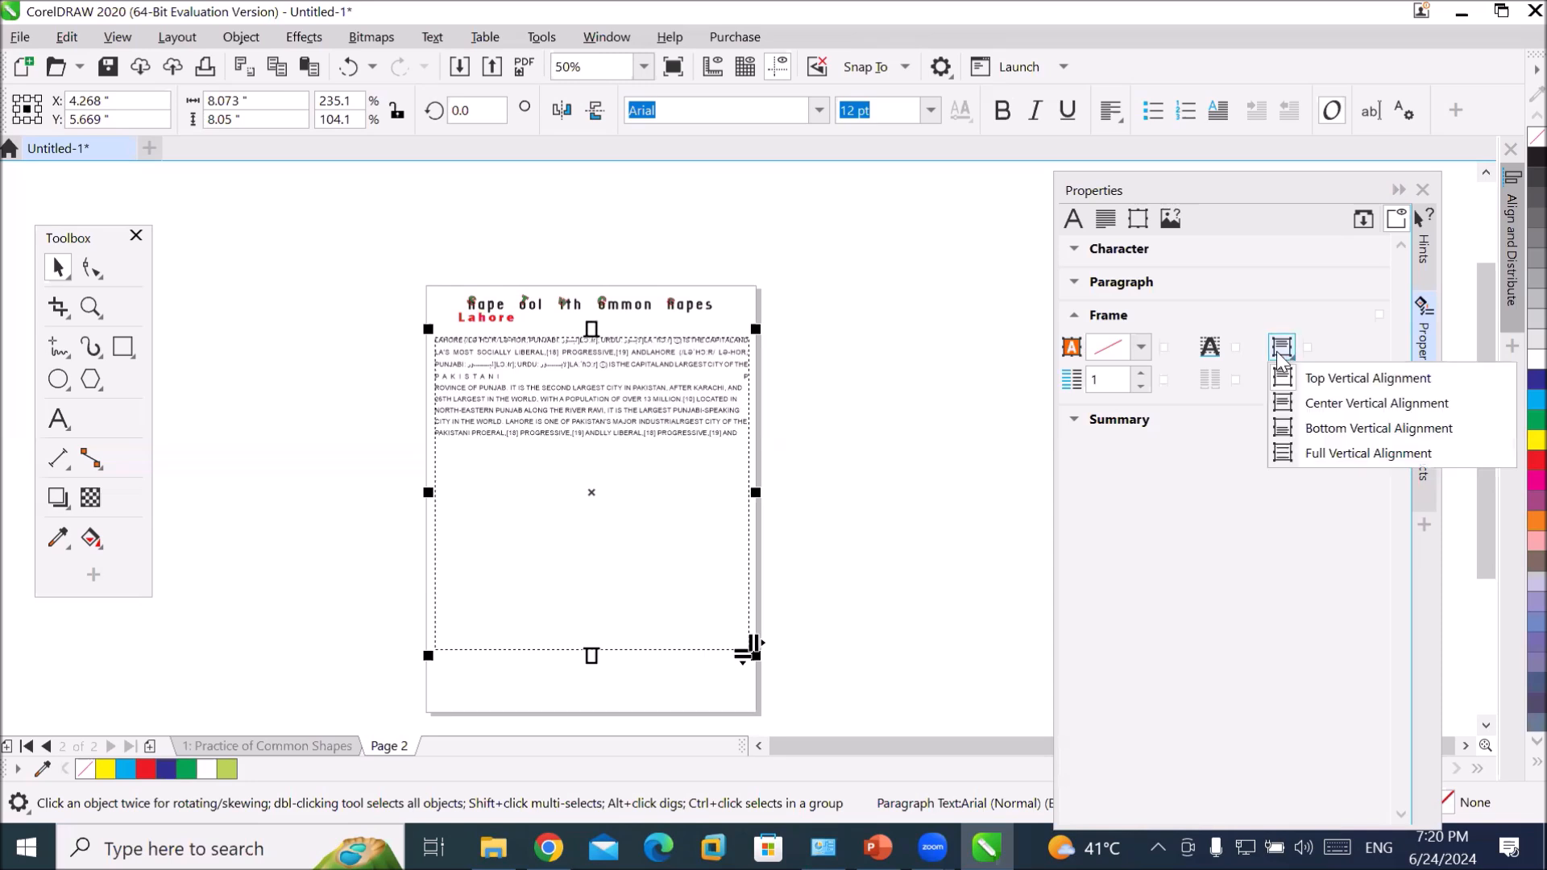
{"action": "left_click", "coordinate": [1314, 404]}
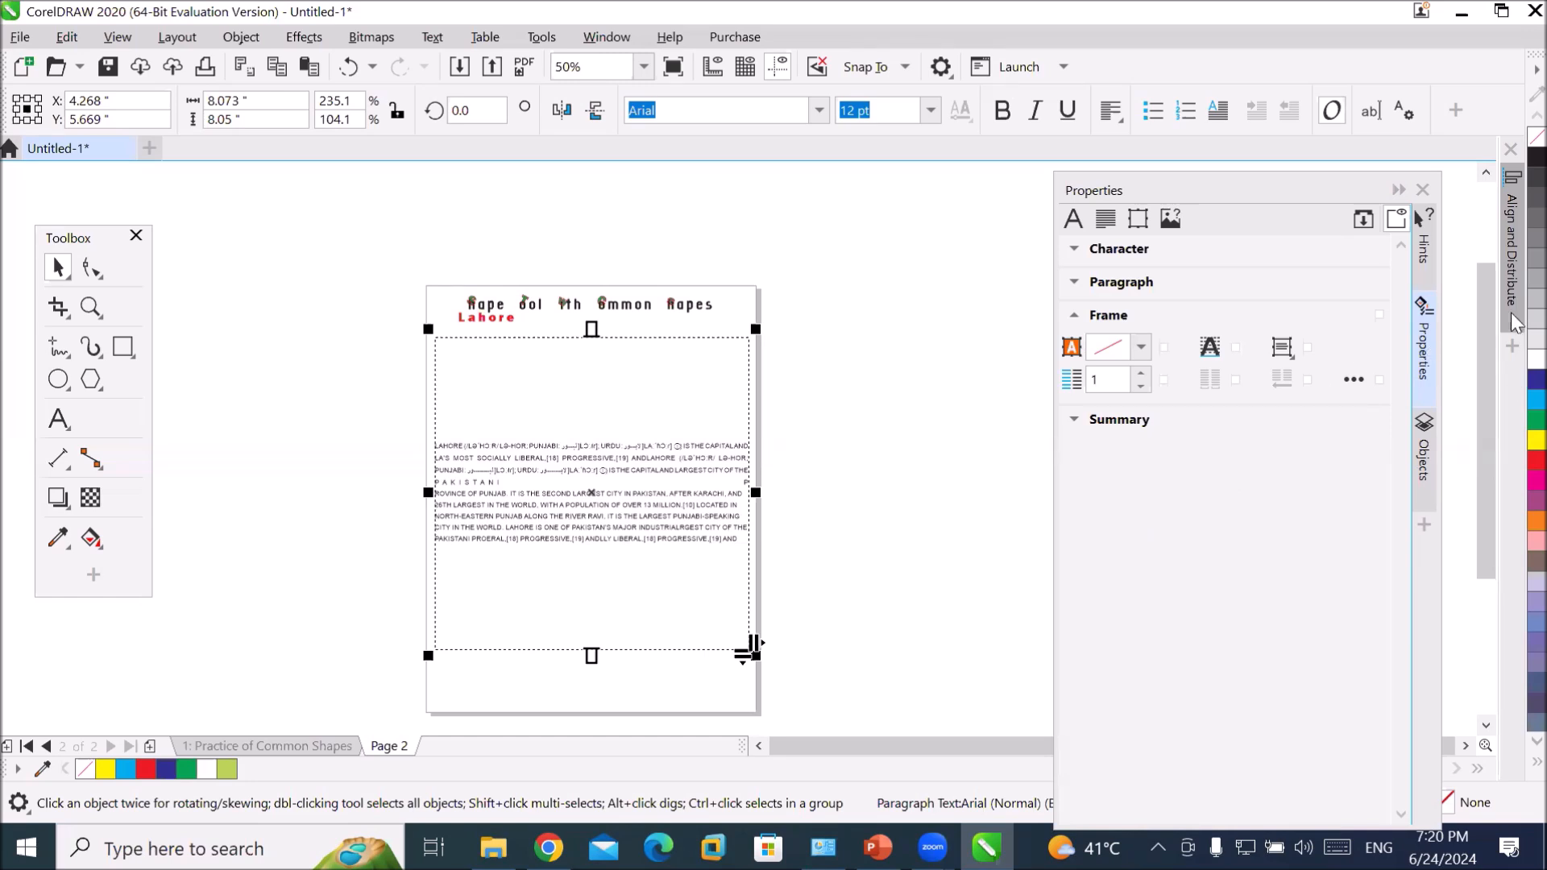
- Set the text frame to Full Vertical Alignment so its lines spread over the frame's height
{"action": "left_click", "coordinate": [1284, 354]}
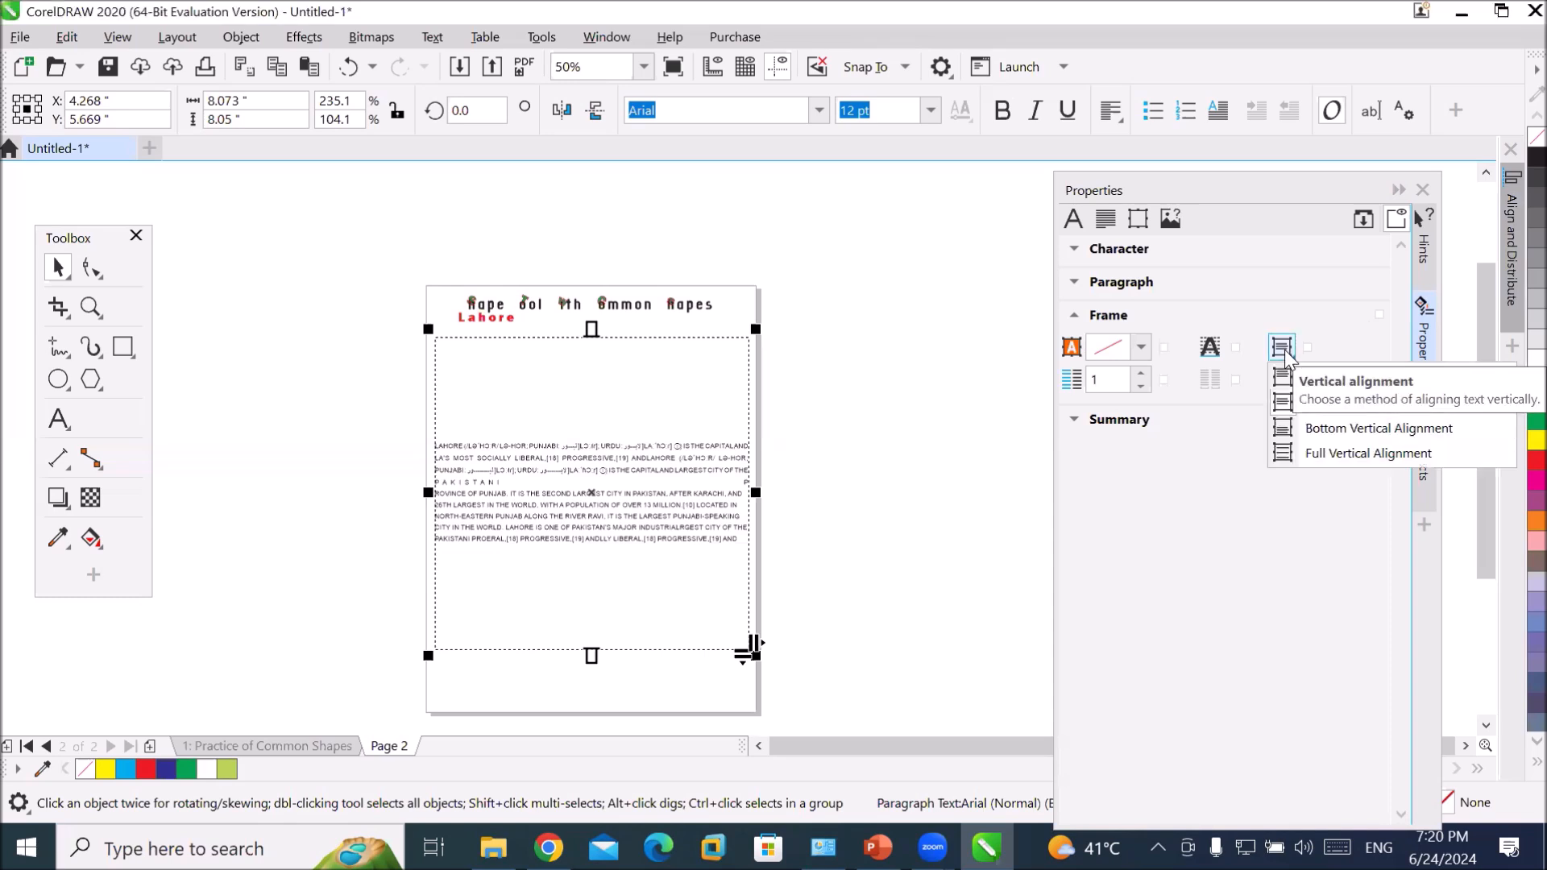
{"action": "left_click", "coordinate": [1343, 452]}
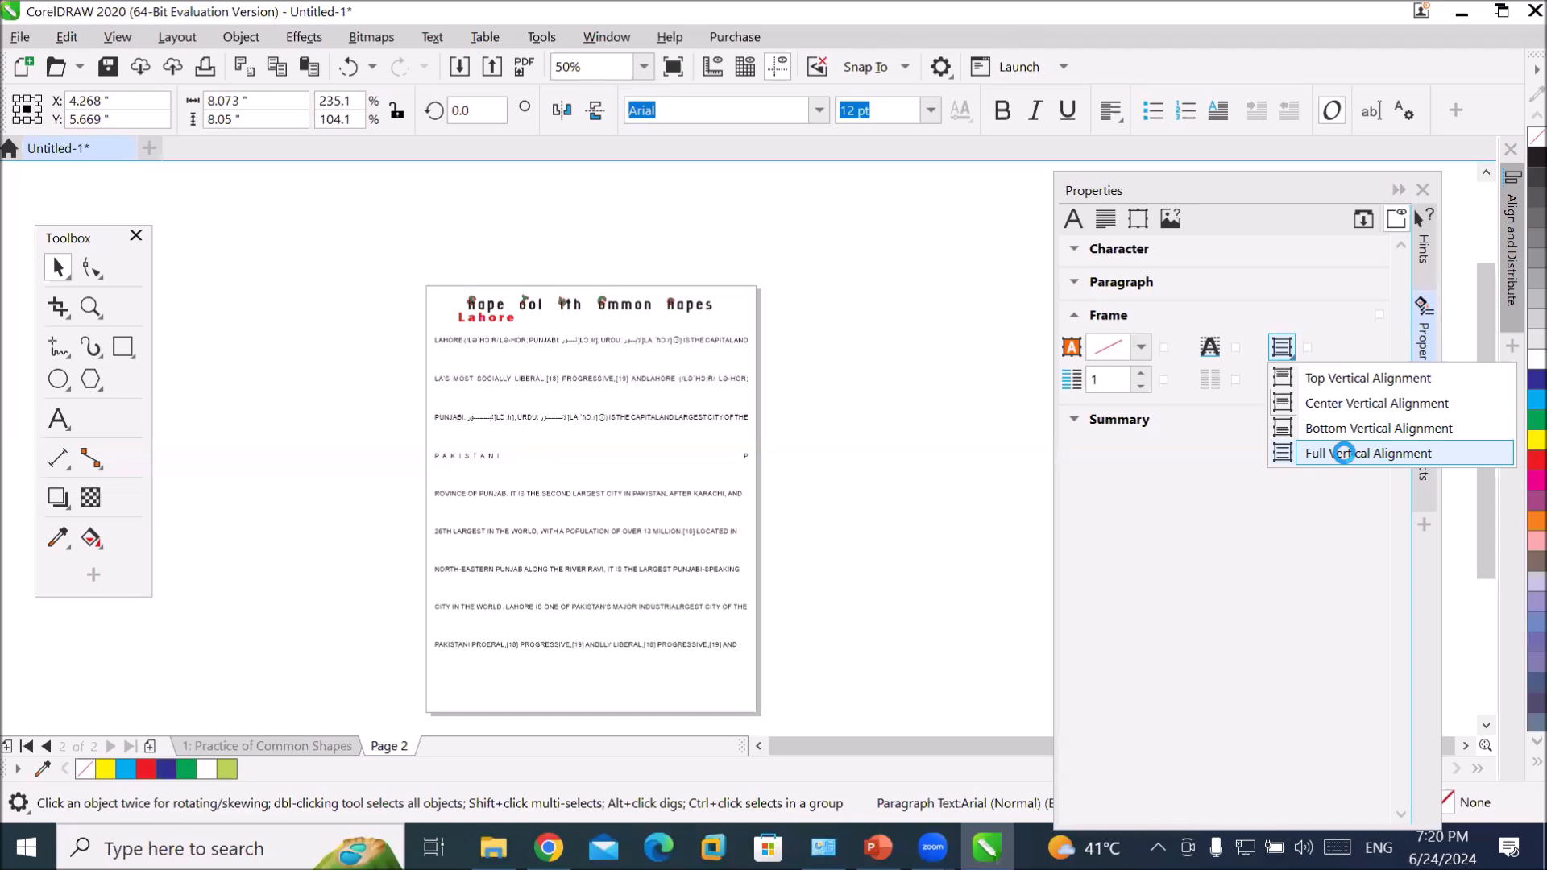
{"action": "left_click", "coordinate": [1343, 453]}
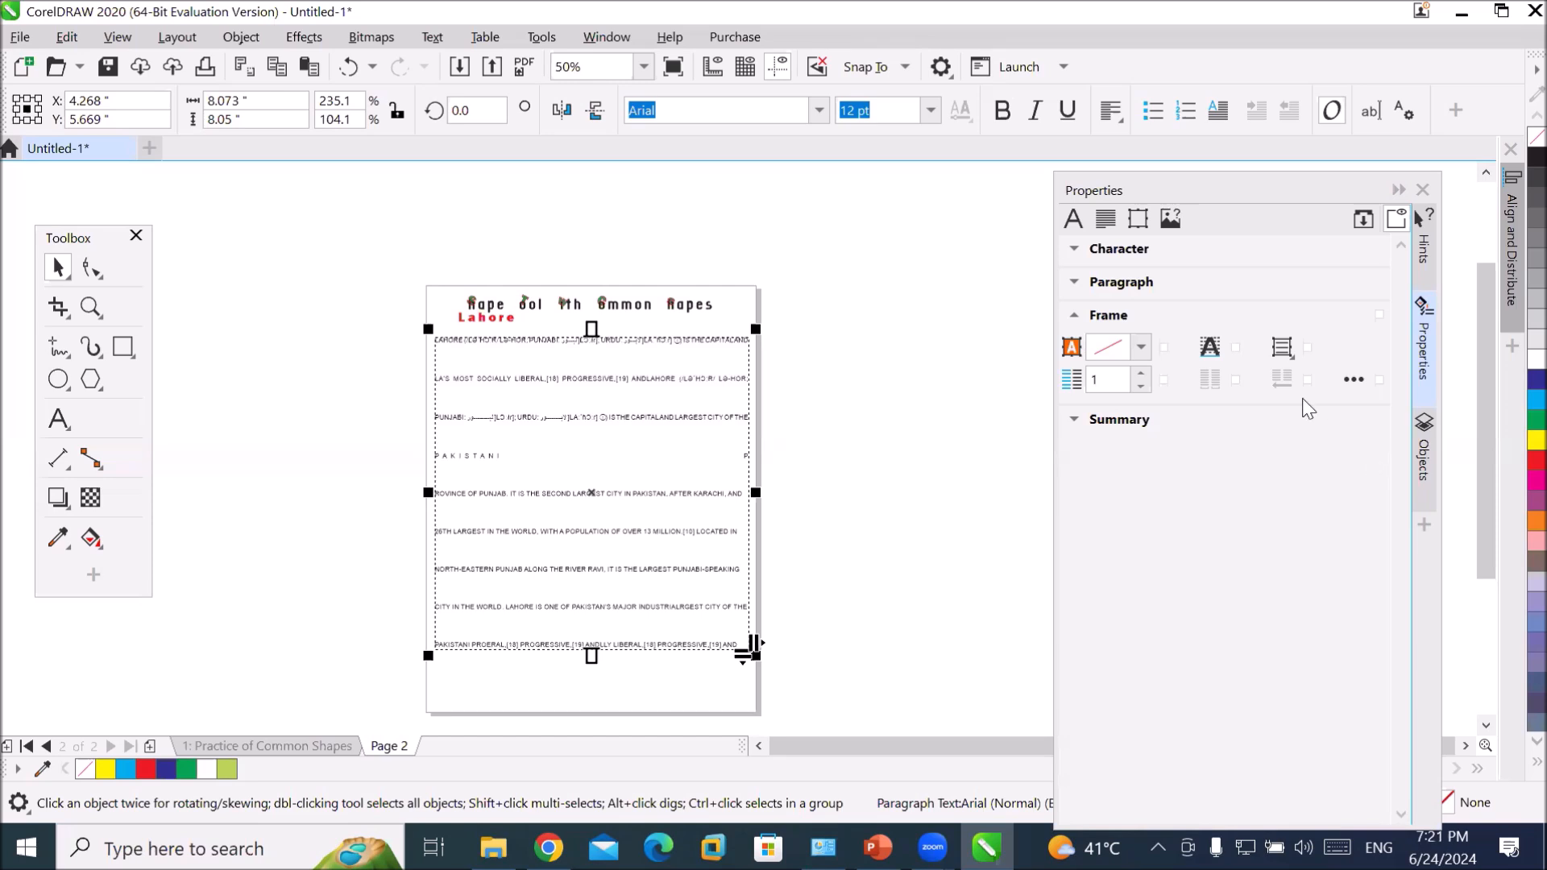
- Reselect the text frame and look over its vertical alignment choices and additional frame options
{"action": "left_click", "coordinate": [1044, 464]}
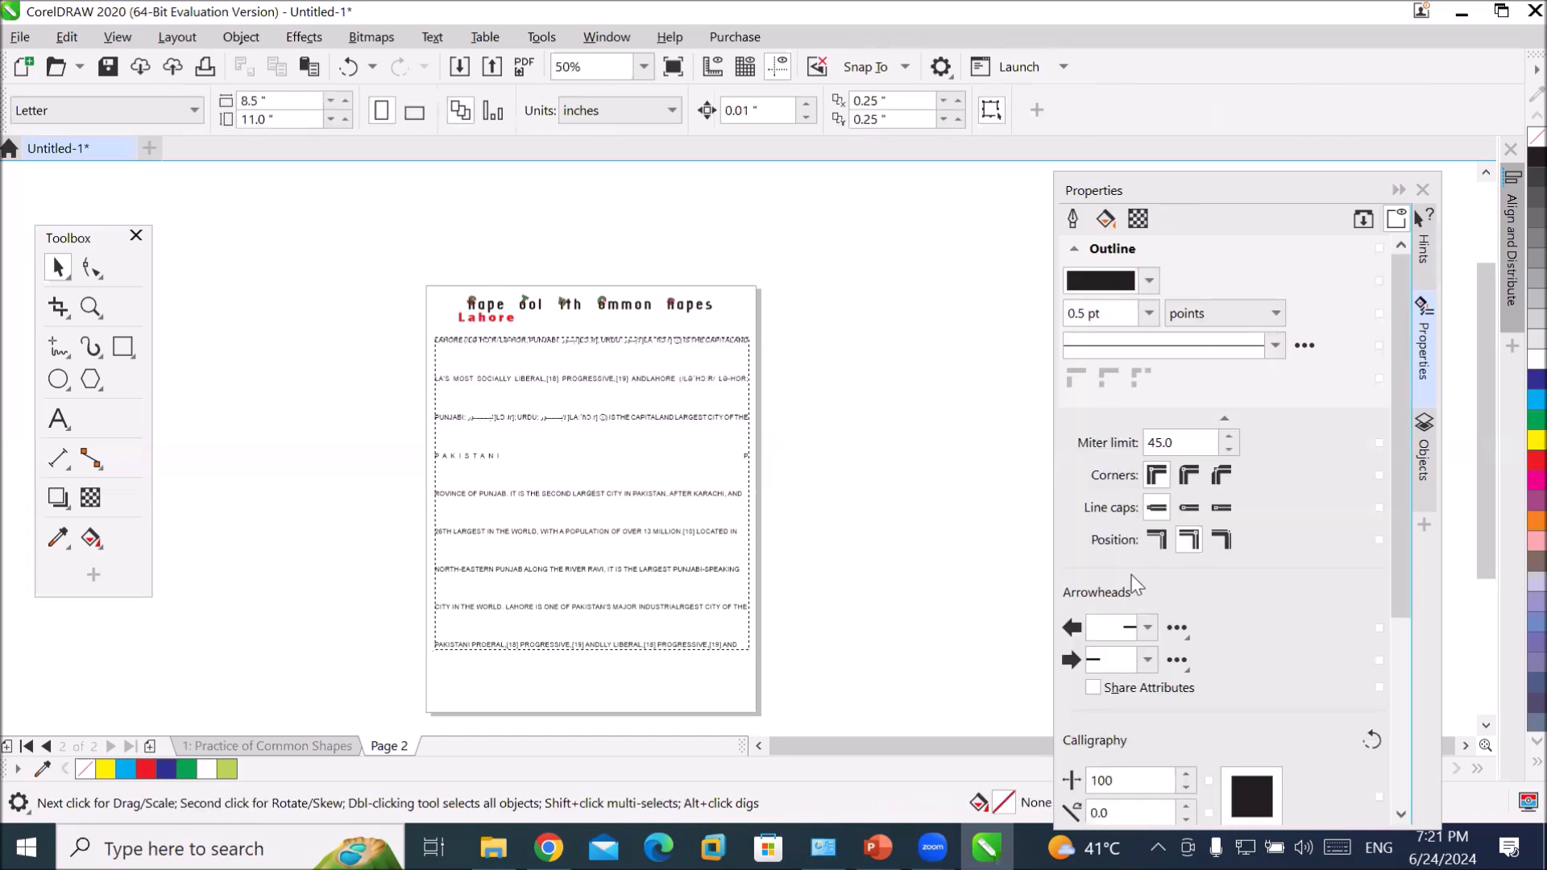
{"action": "left_click", "coordinate": [580, 355]}
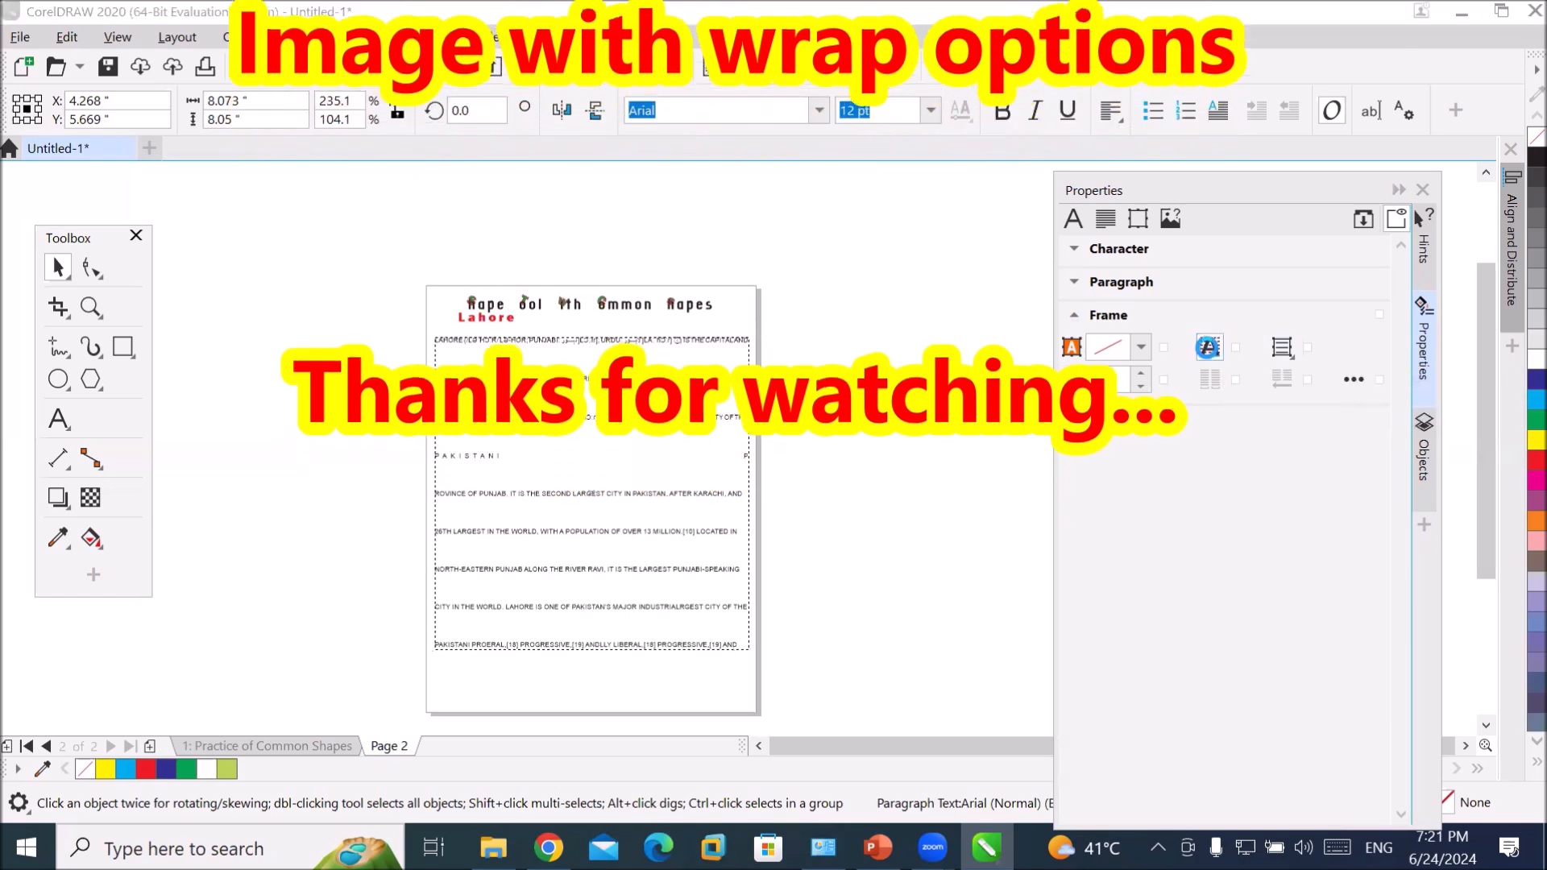
{"action": "left_click", "coordinate": [1277, 356]}
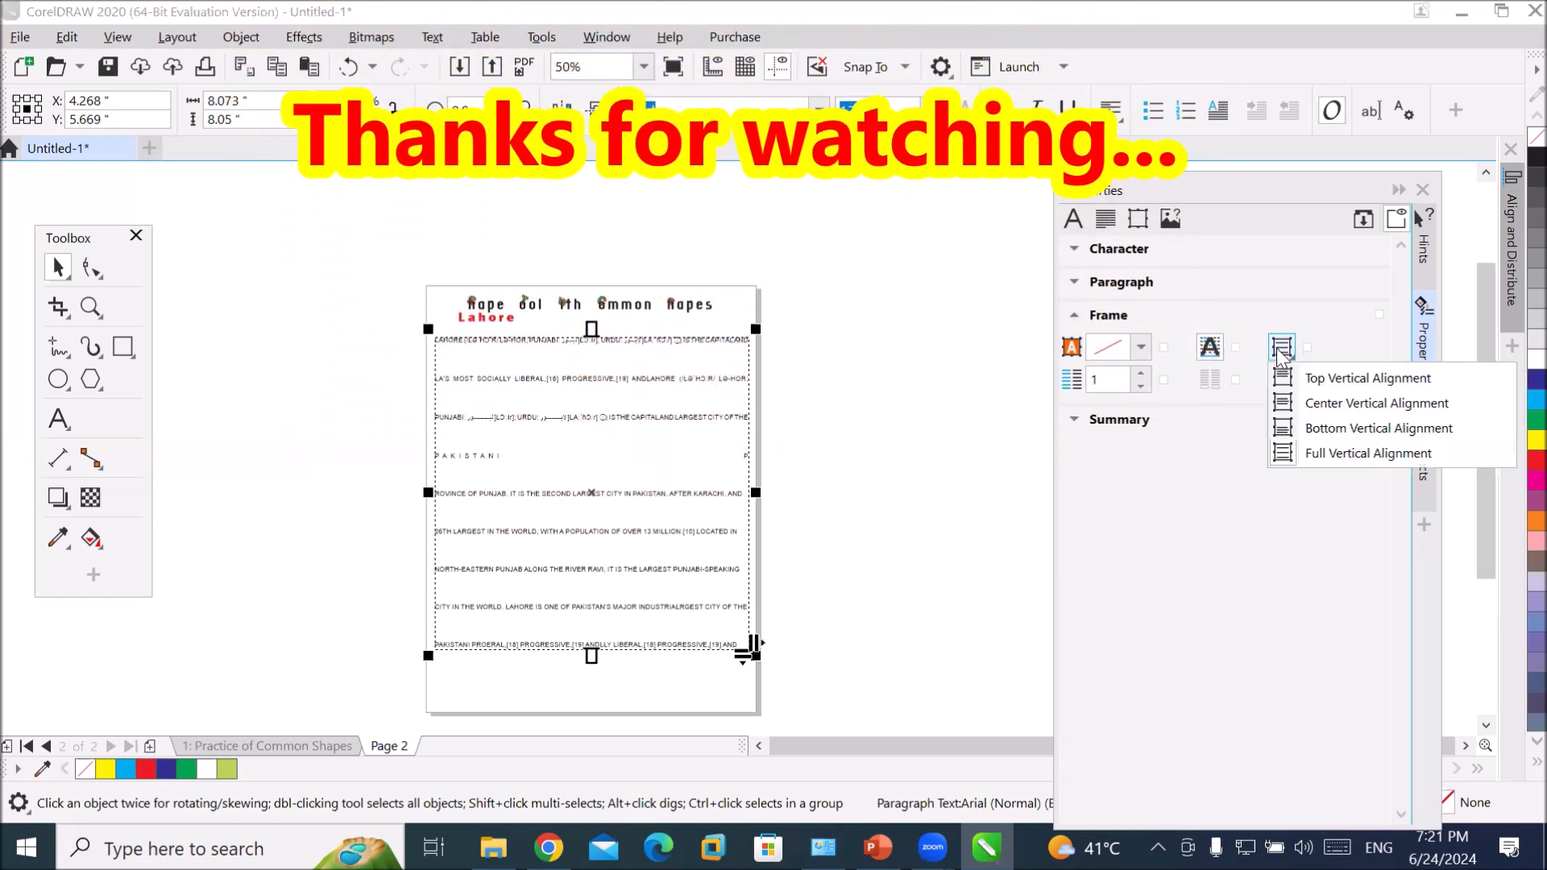
{"action": "left_click", "coordinate": [1360, 387]}
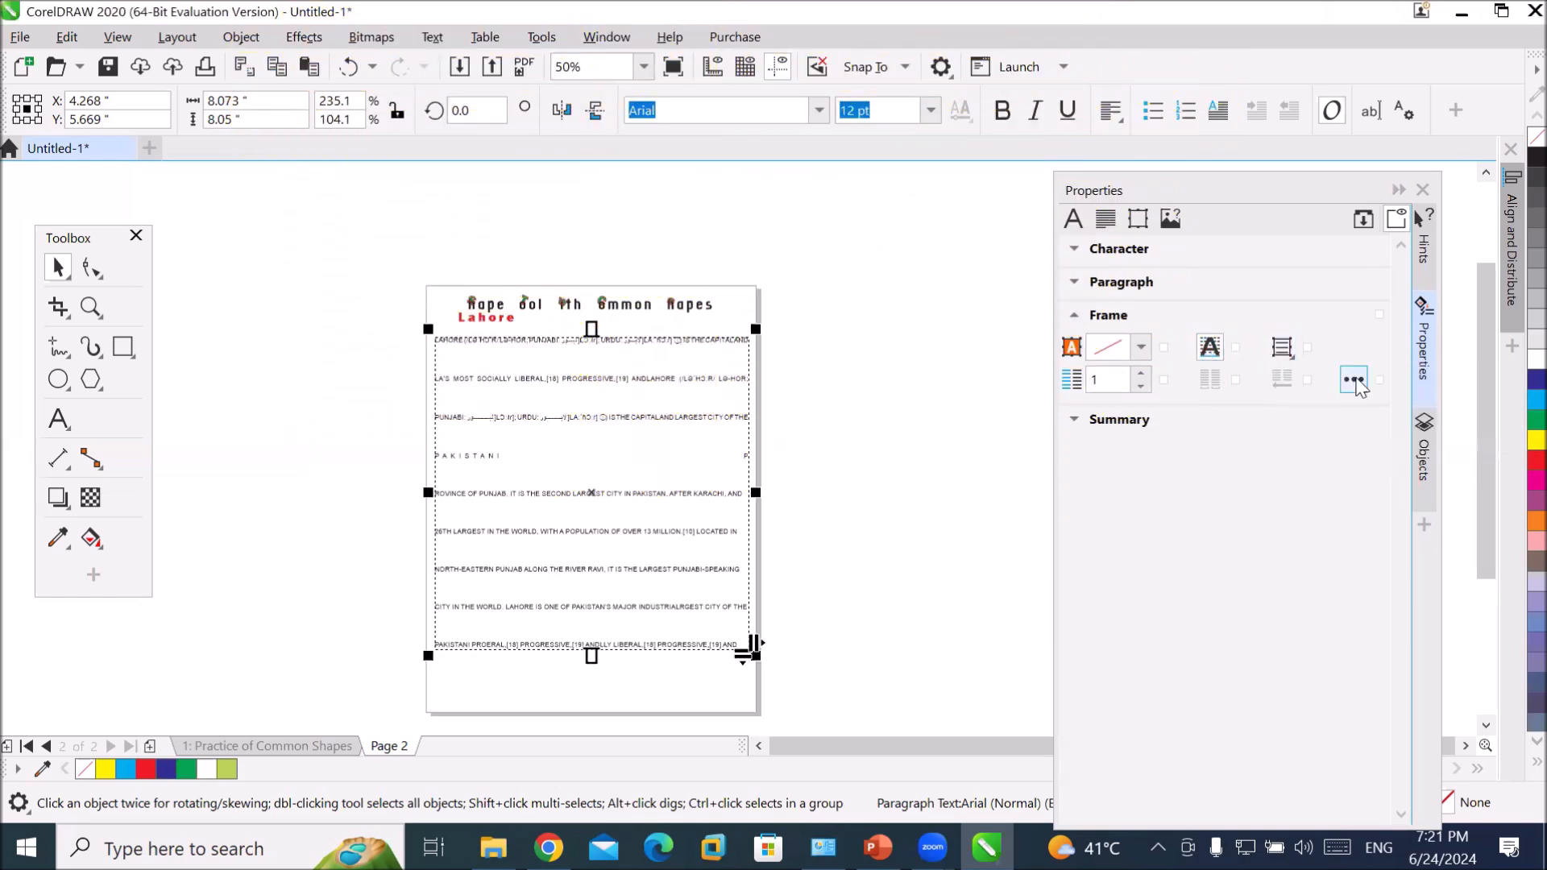